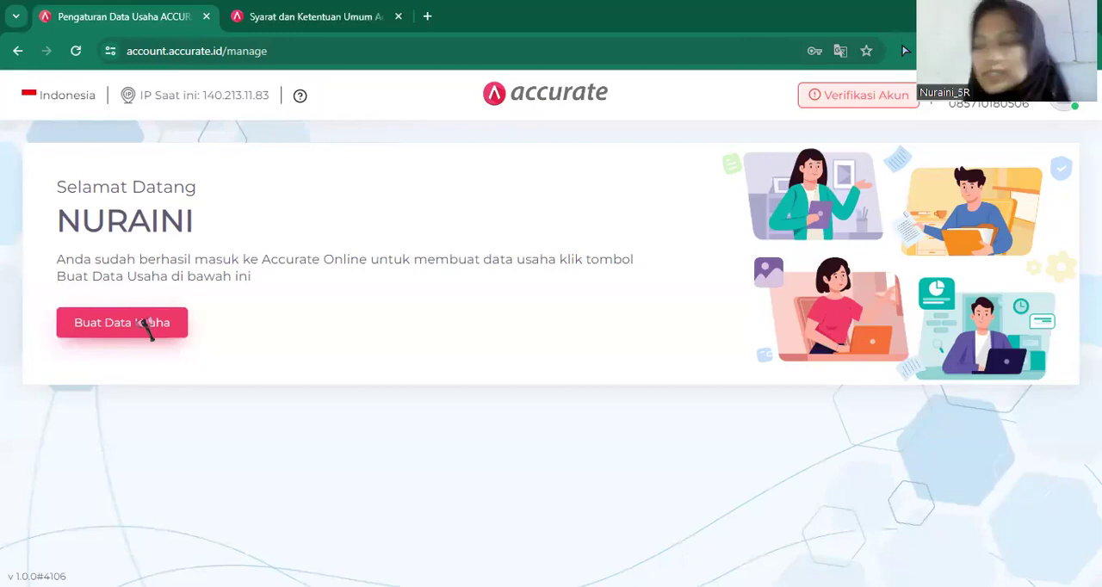
# Start a new business data record and enter "PT. Surya Furniture" as the business name.
pyautogui.click(148, 325)
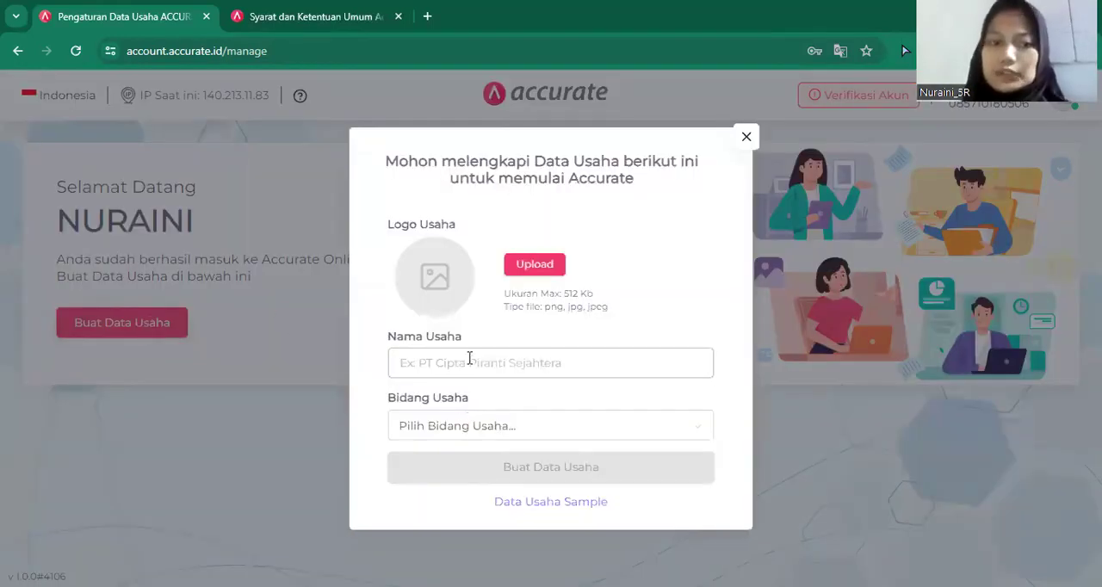
pyautogui.click(470, 358)
pyautogui.click(469, 358)
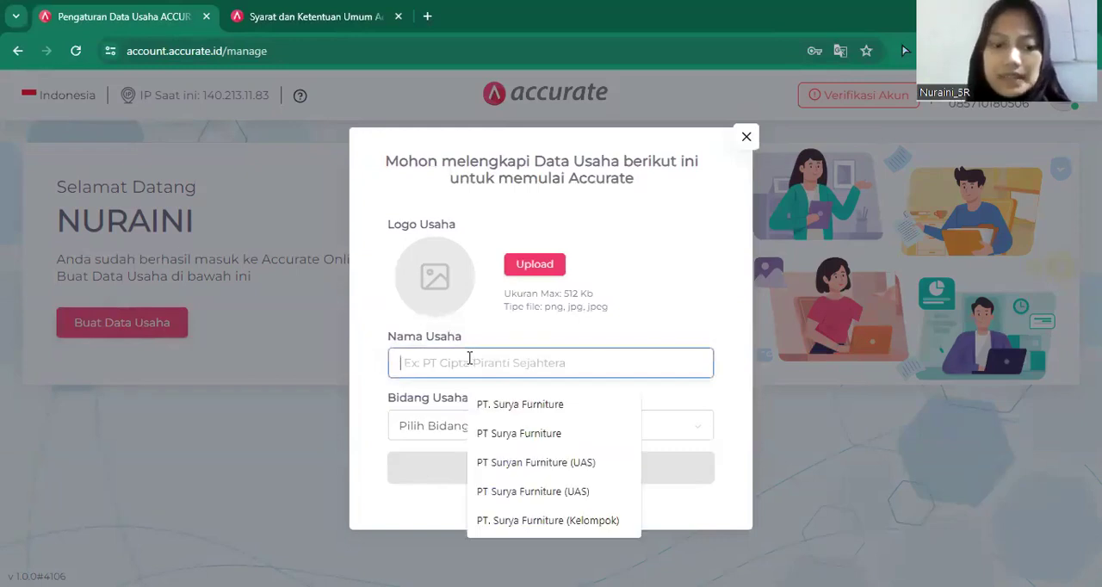
pyautogui.write('PT. Surya Furniture')
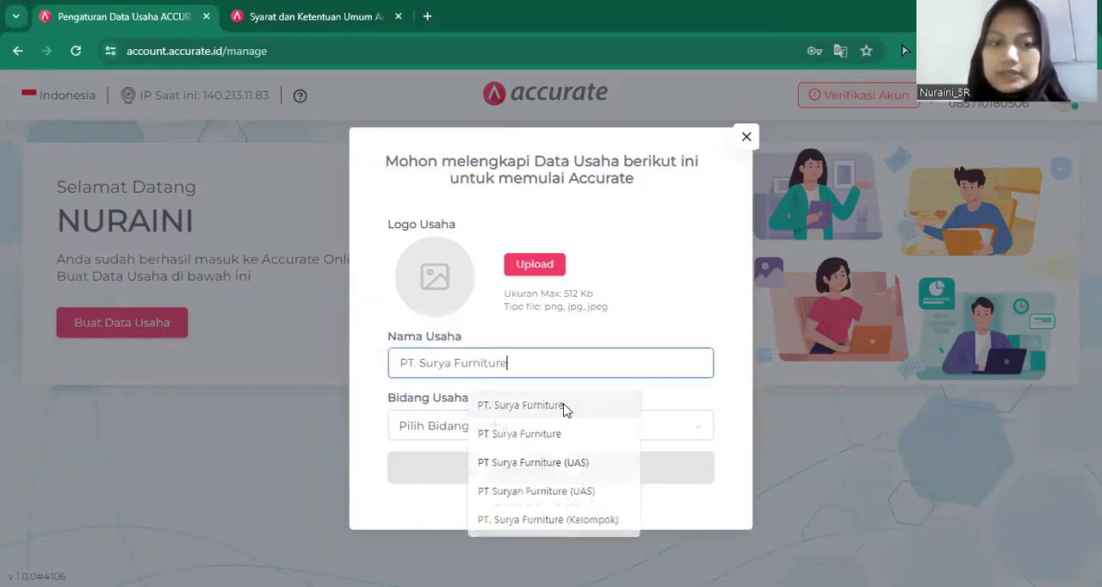
pyautogui.click(566, 409)
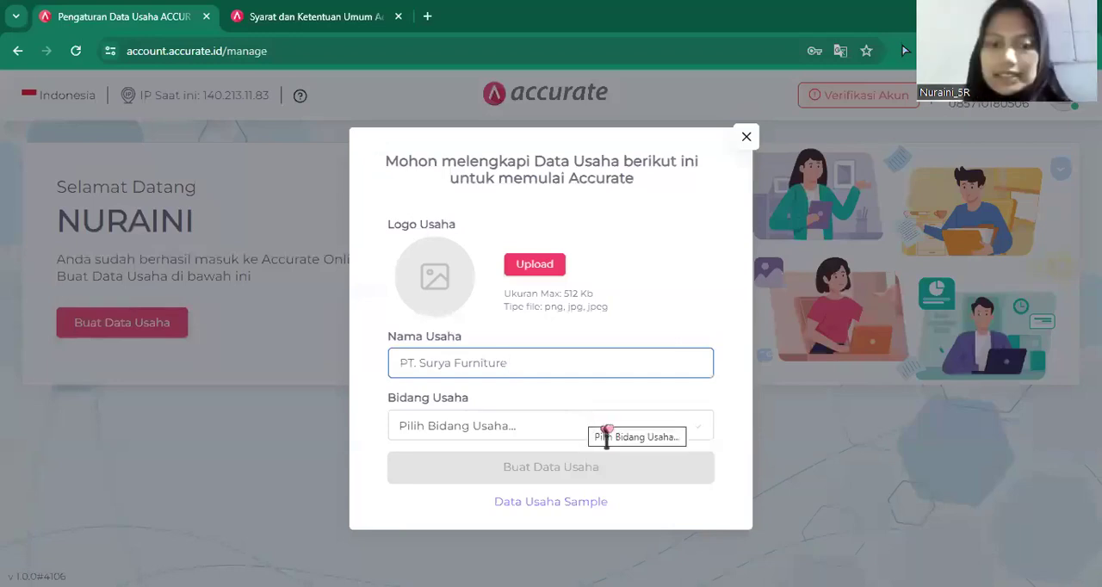
# Set the business field to Others (Lainnya), then create the business data and continue into it.
pyautogui.click(703, 425)
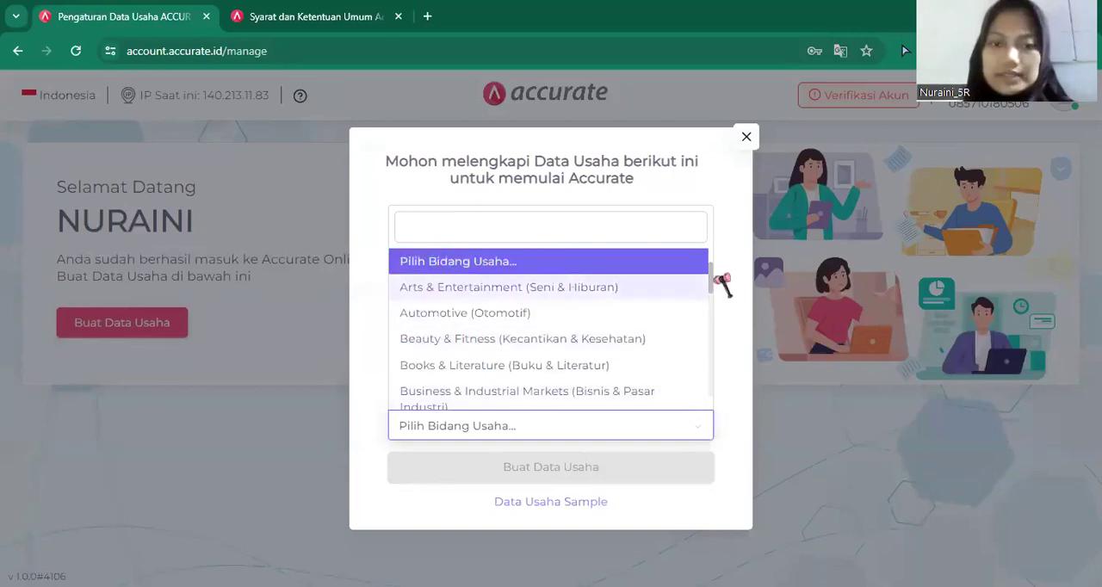
pyautogui.moveTo(713, 284); pyautogui.dragTo(700, 437)
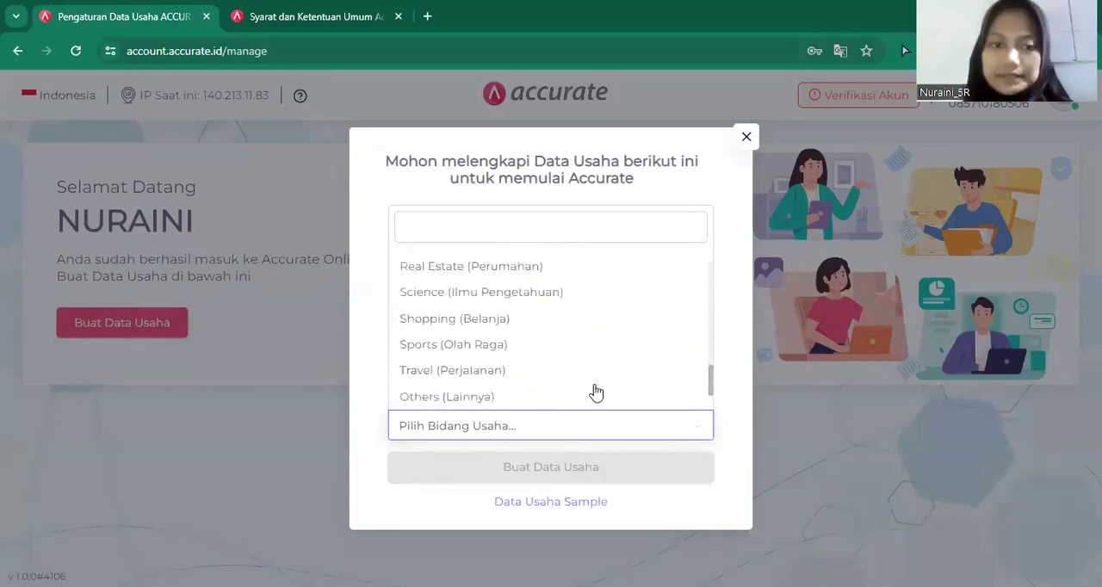
pyautogui.click(565, 397)
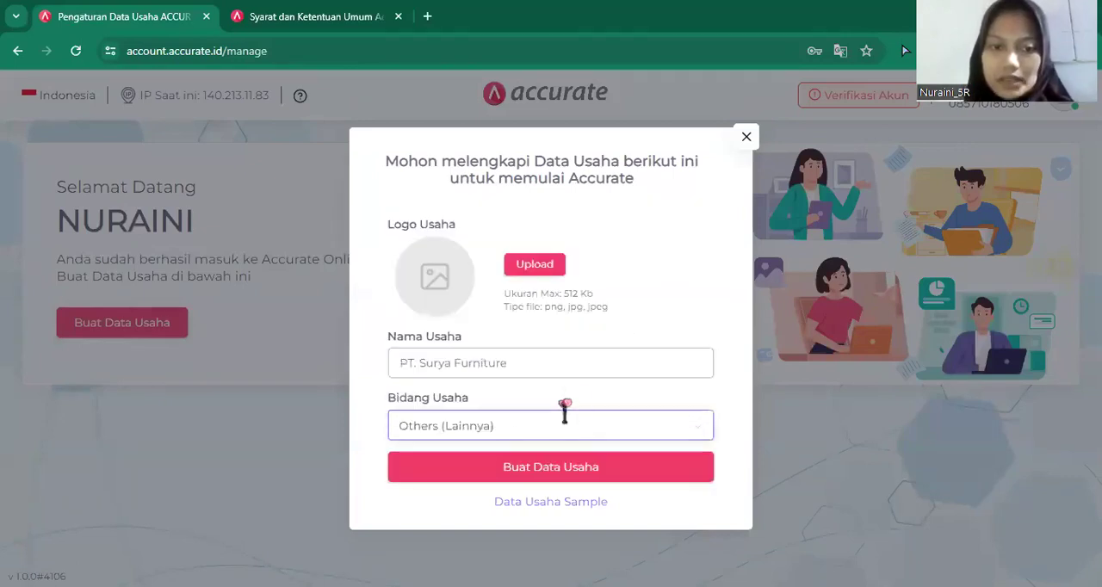
pyautogui.click(569, 470)
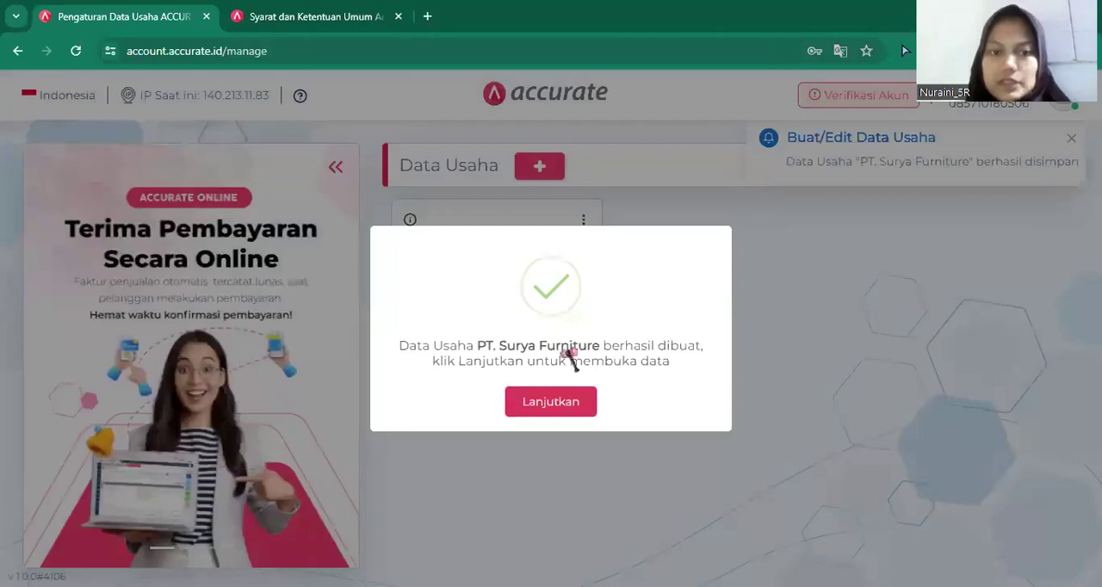
pyautogui.click(566, 412)
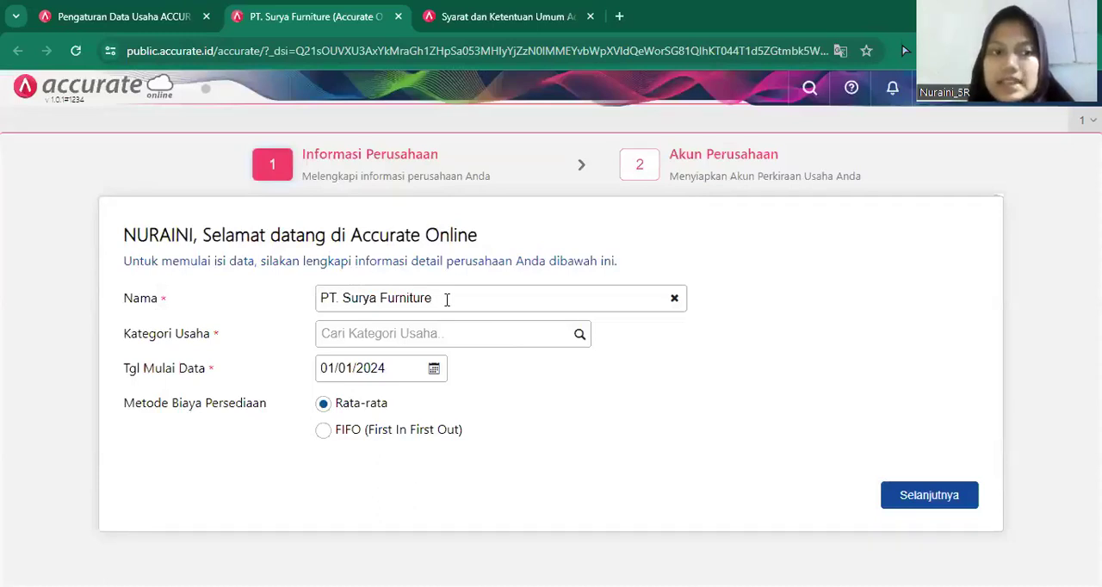
# Set the company's business category to DISTRIBUTOR and its data start date to 31/12/2018.
pyautogui.click(579, 335)
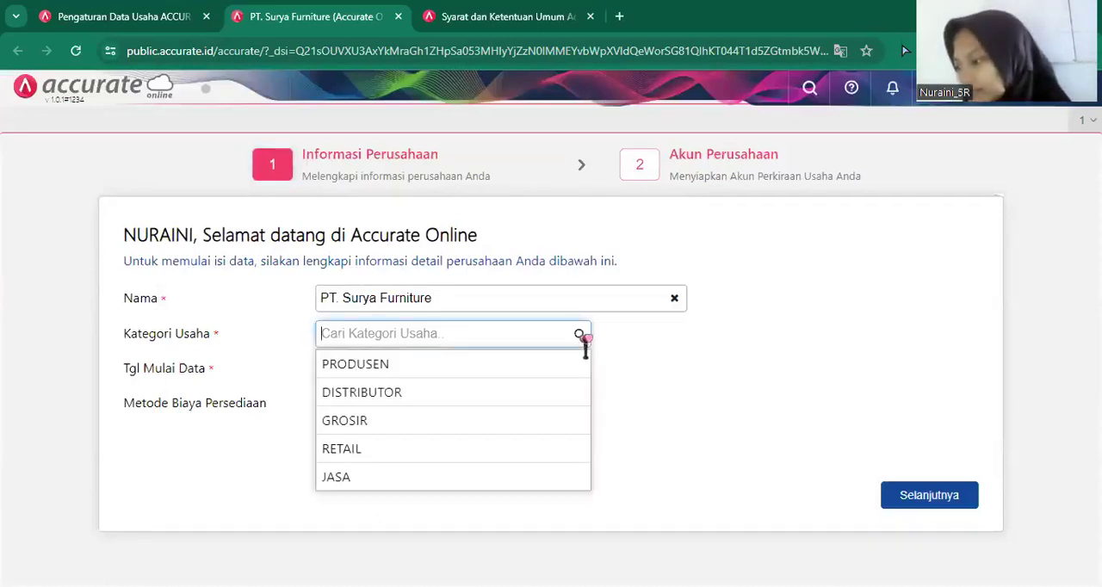
pyautogui.click(512, 393)
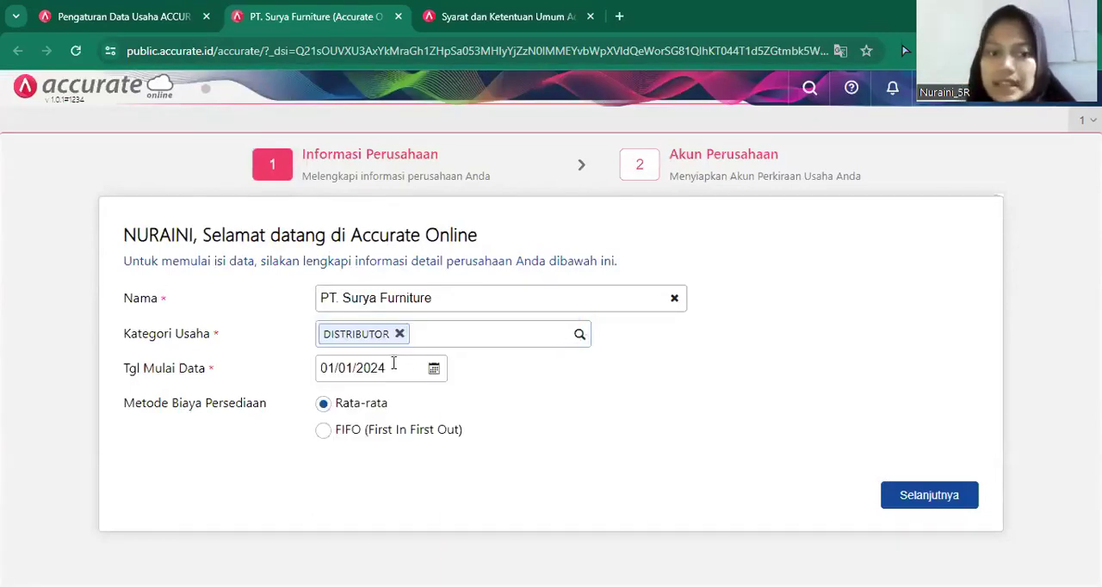
pyautogui.click(393, 363)
pyautogui.press('BackSpace')
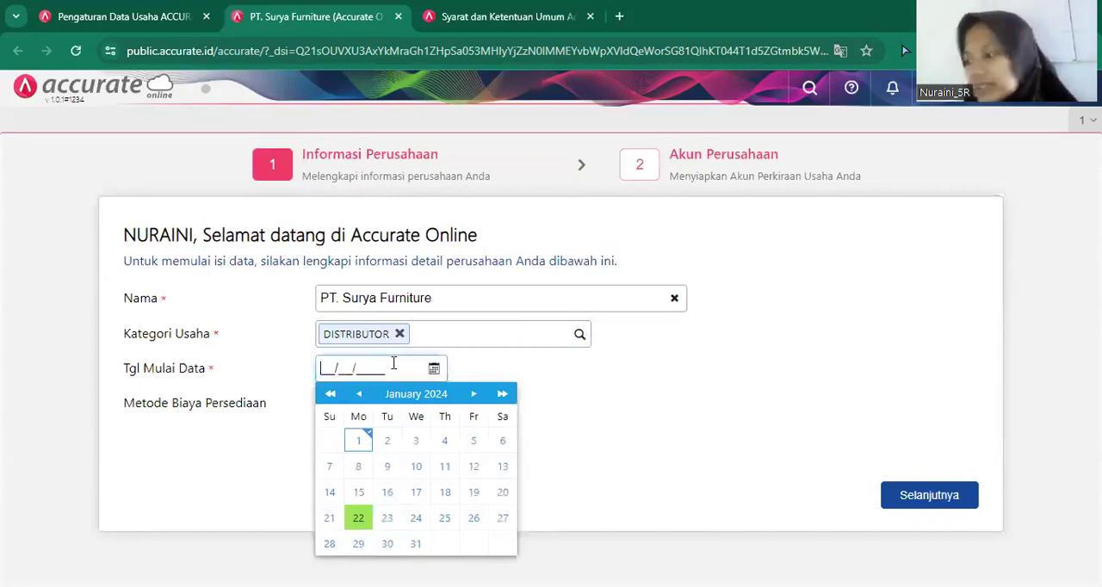
pyautogui.write('31/')
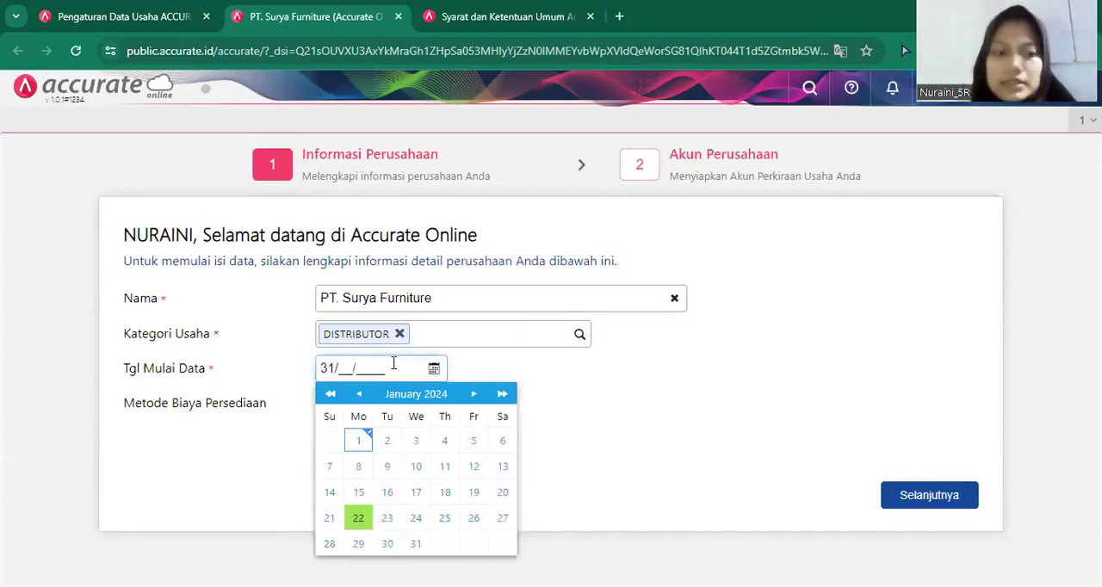
pyautogui.write('12/')
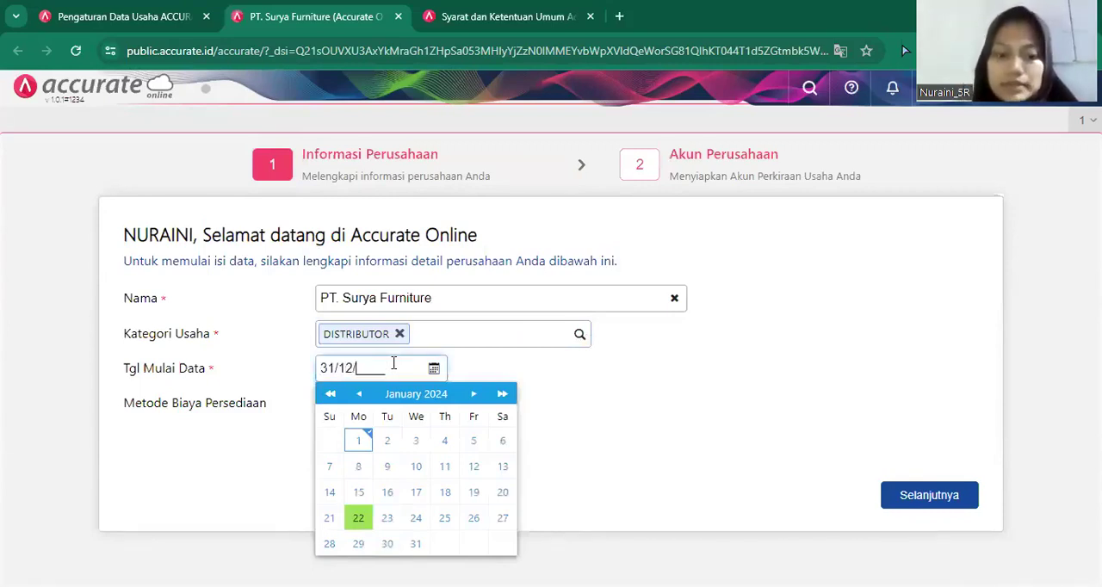
pyautogui.write('2018')
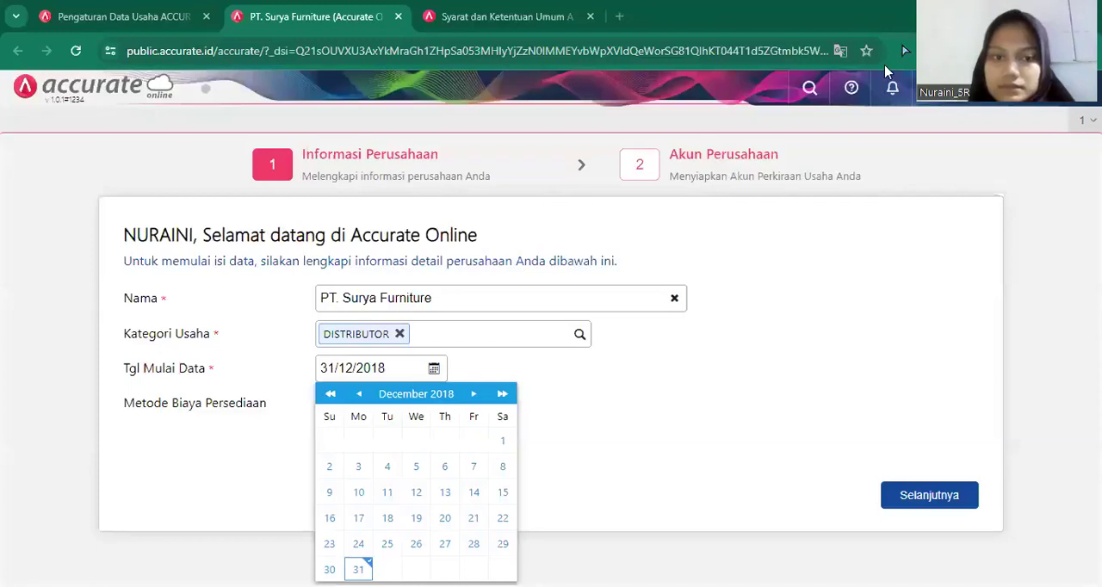
pyautogui.click(650, 407)
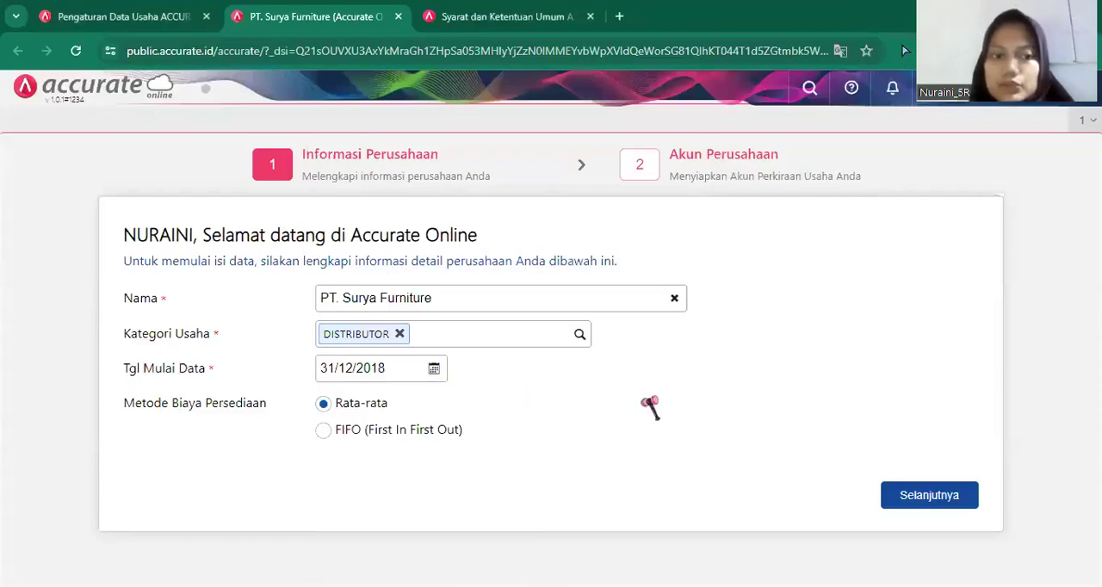
# Choose FIFO (First In First Out) as the inventory cost method and finish the setup without automatically created accounts.
pyautogui.click(403, 430)
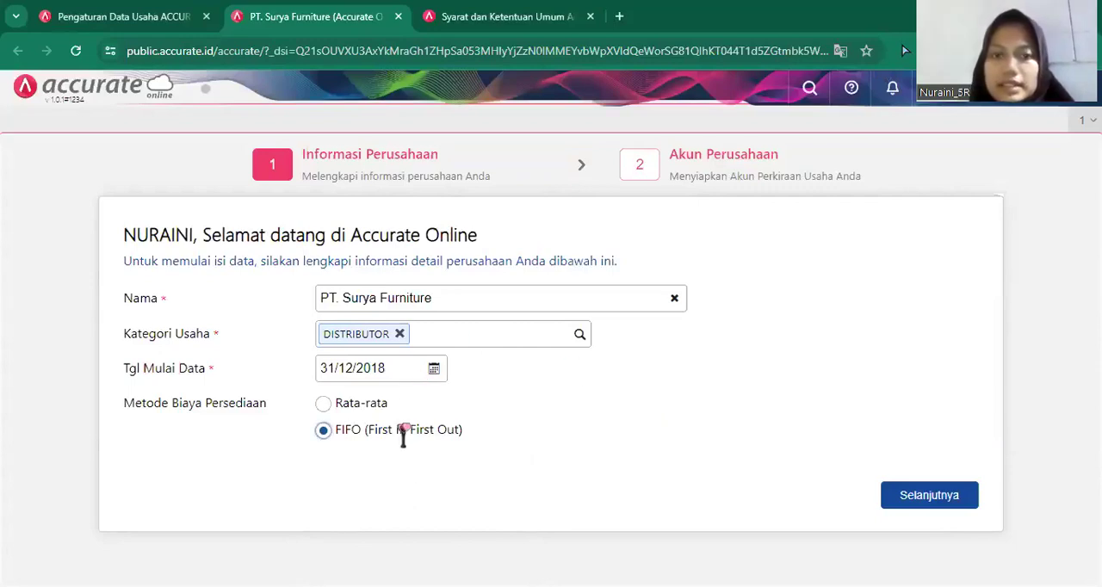
pyautogui.click(915, 499)
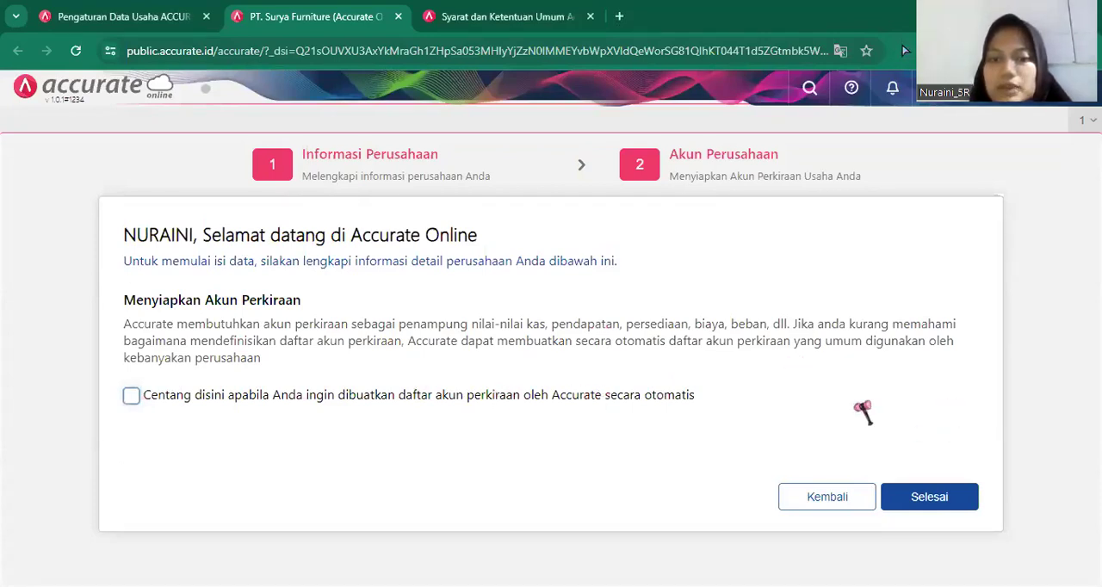
pyautogui.click(925, 506)
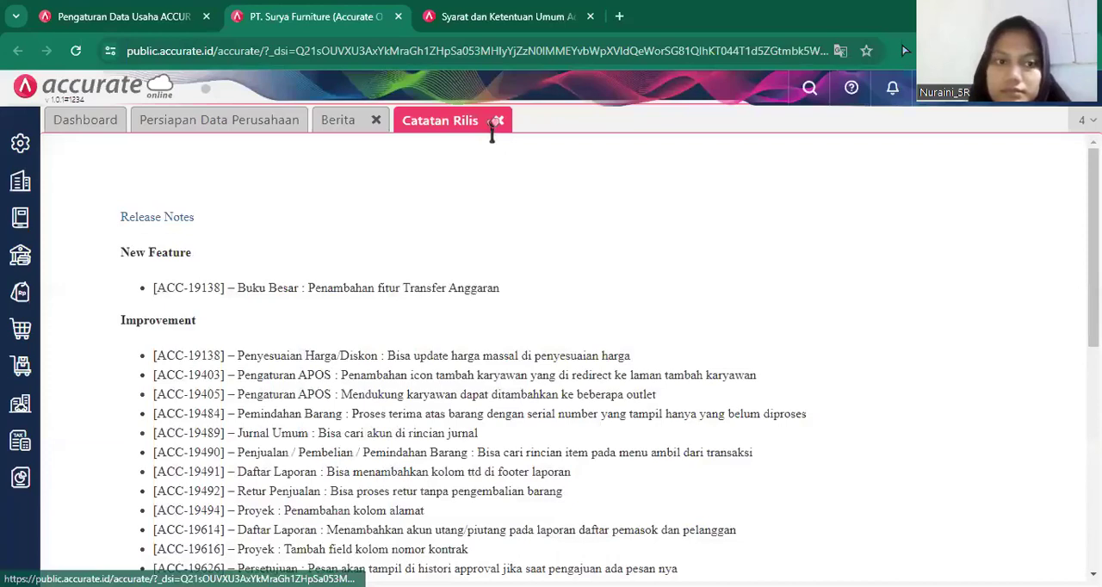
# Close the release notes and open the company preferences.
pyautogui.click(498, 121)
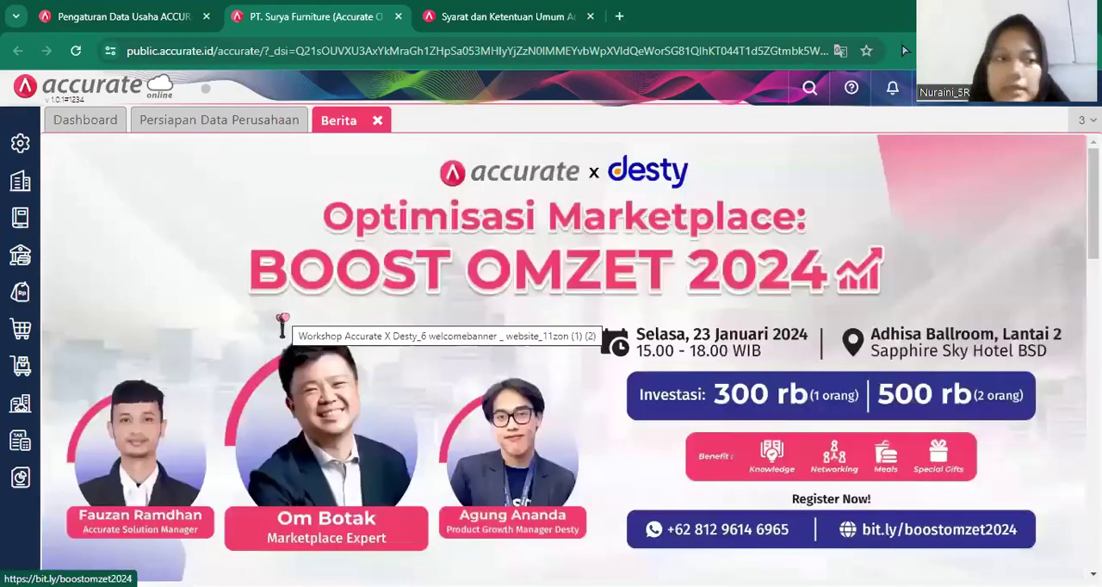
pyautogui.click(26, 146)
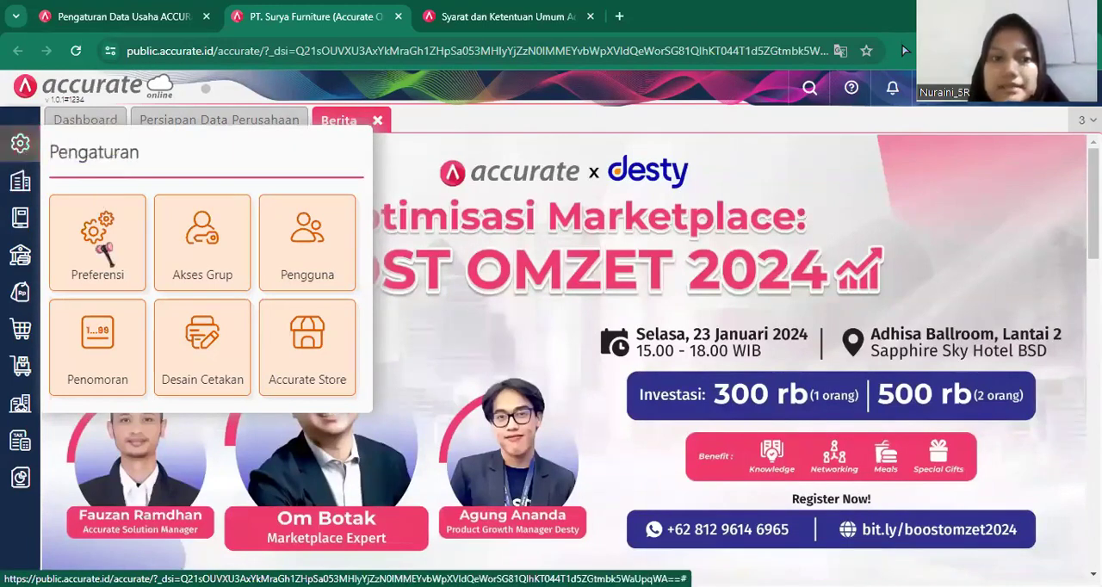
pyautogui.click(97, 245)
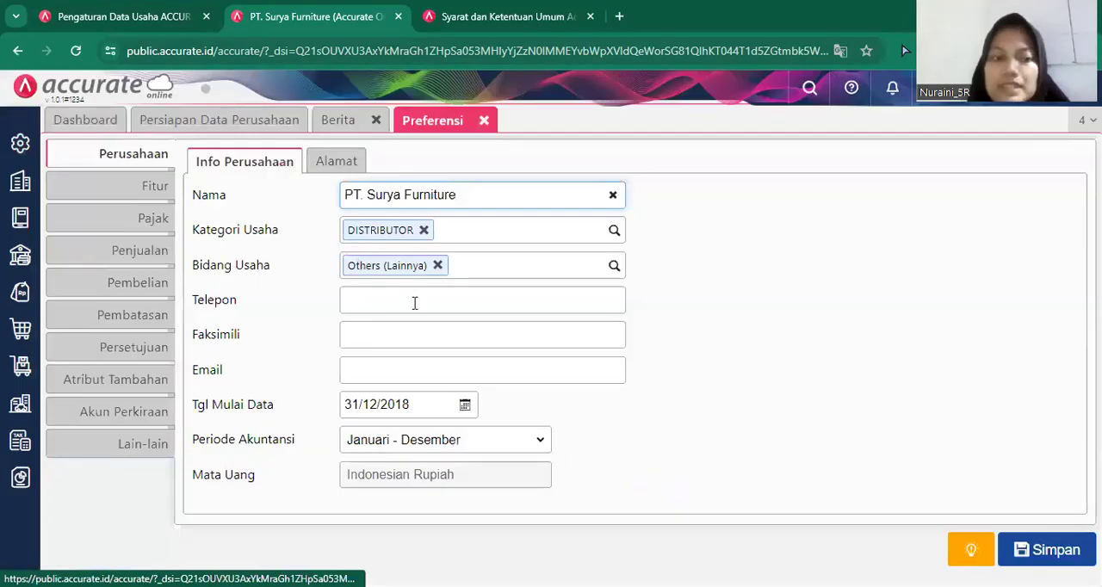
# Enter the company's telephone number in the company information.
pyautogui.click(413, 303)
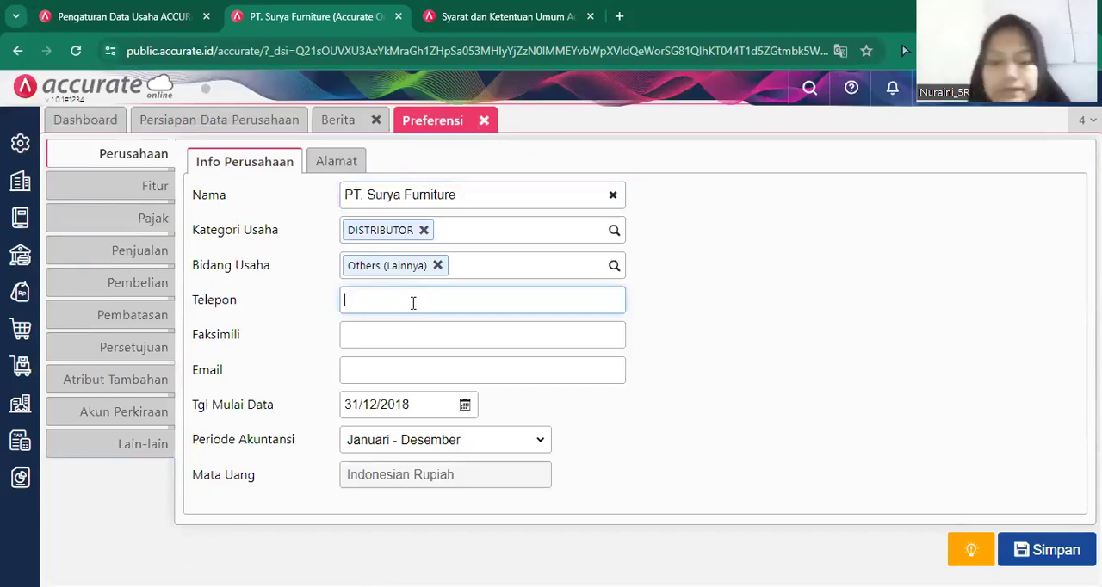
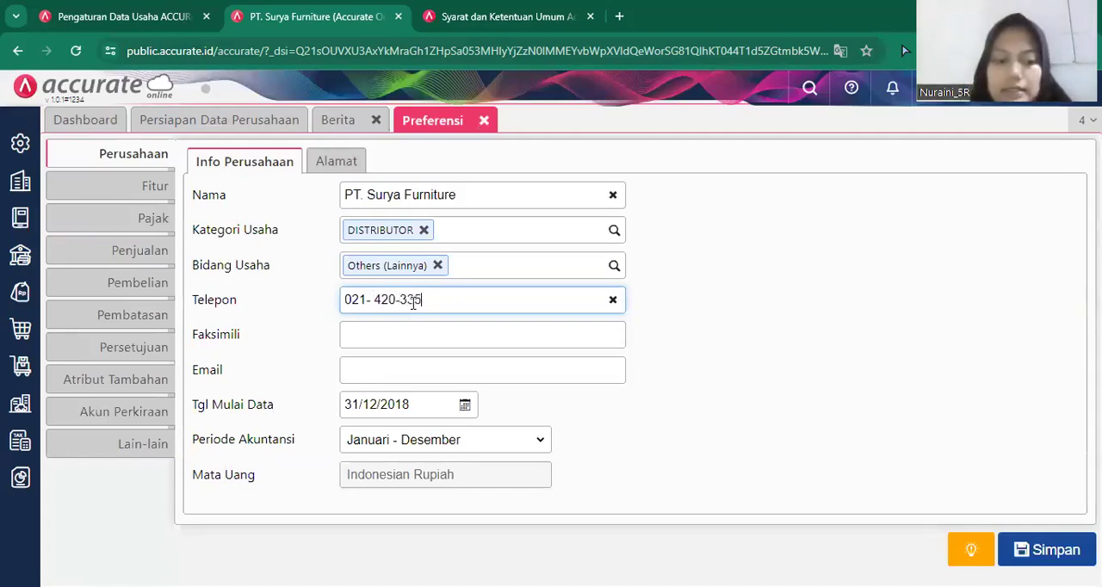
# Enter the company's fax number in the company information.
pyautogui.click(412, 334)
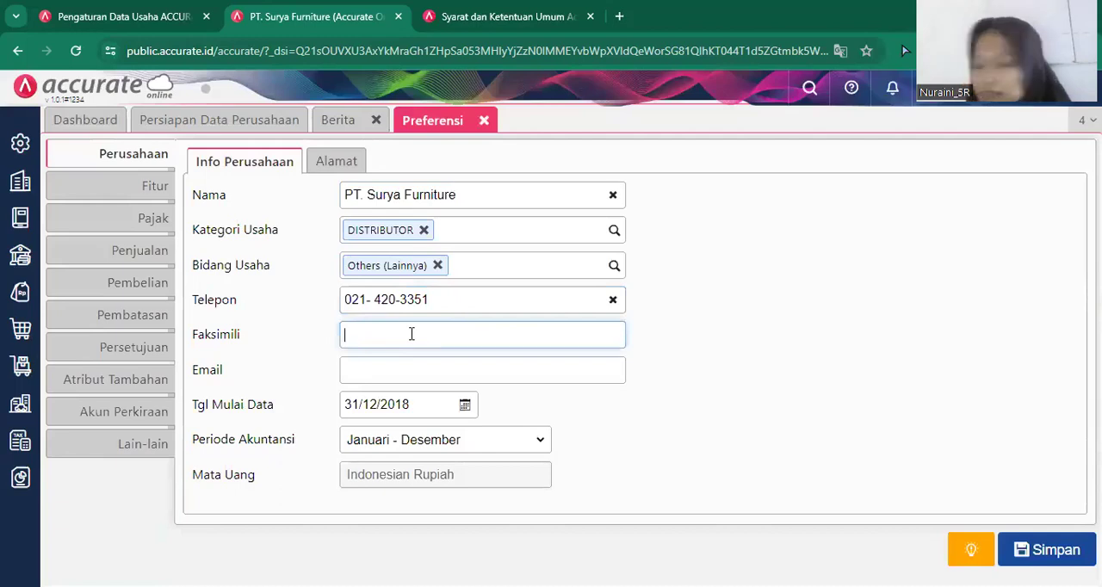
pyautogui.write('21')
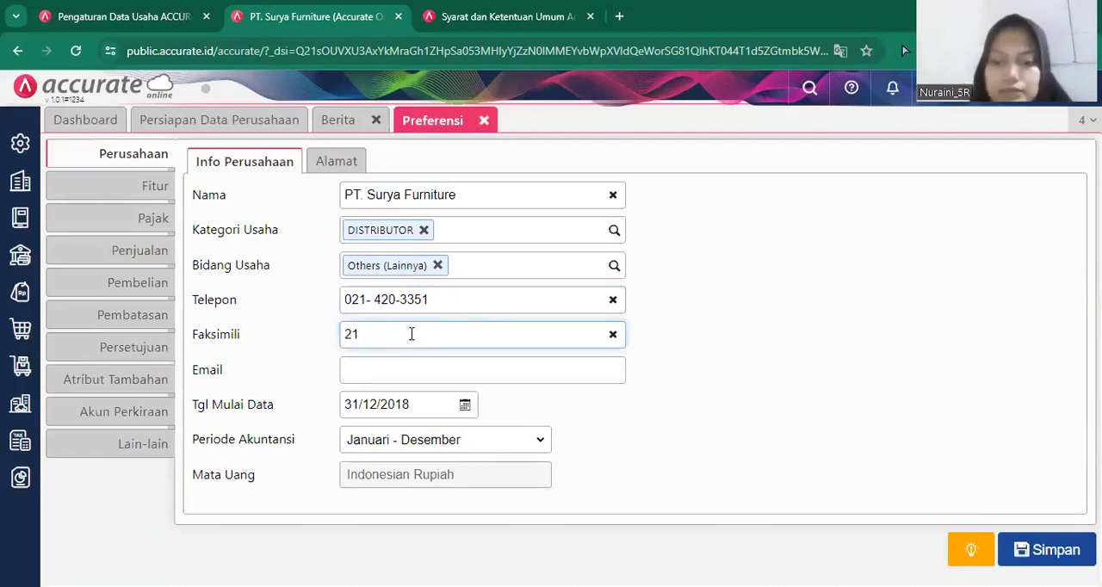
pyautogui.press('BackSpace')
pyautogui.press('BackSpace')
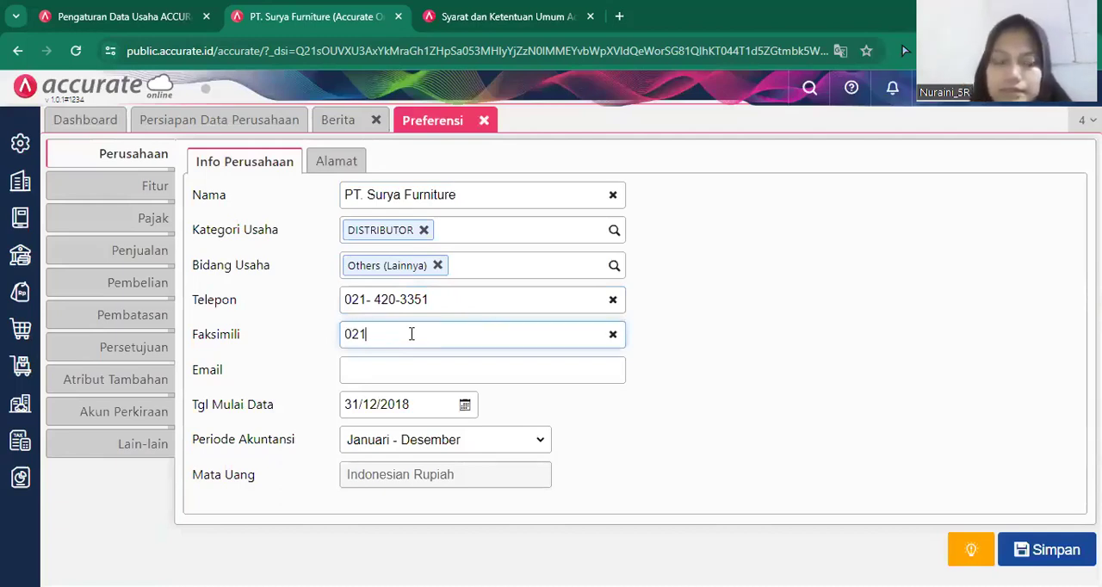
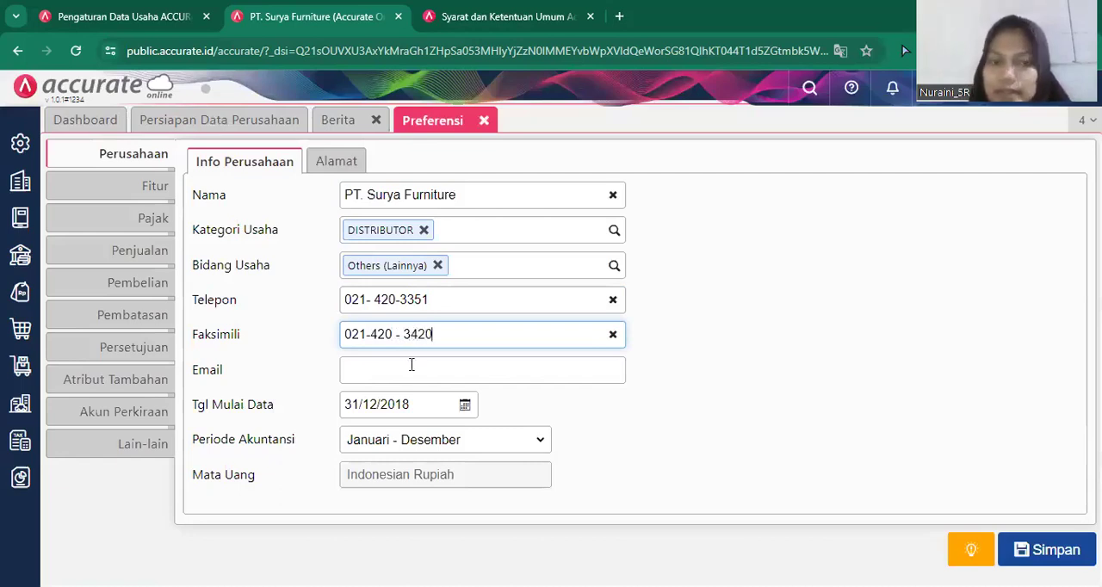
# Enter the company's e-mail address in the company information.
pyautogui.click(412, 365)
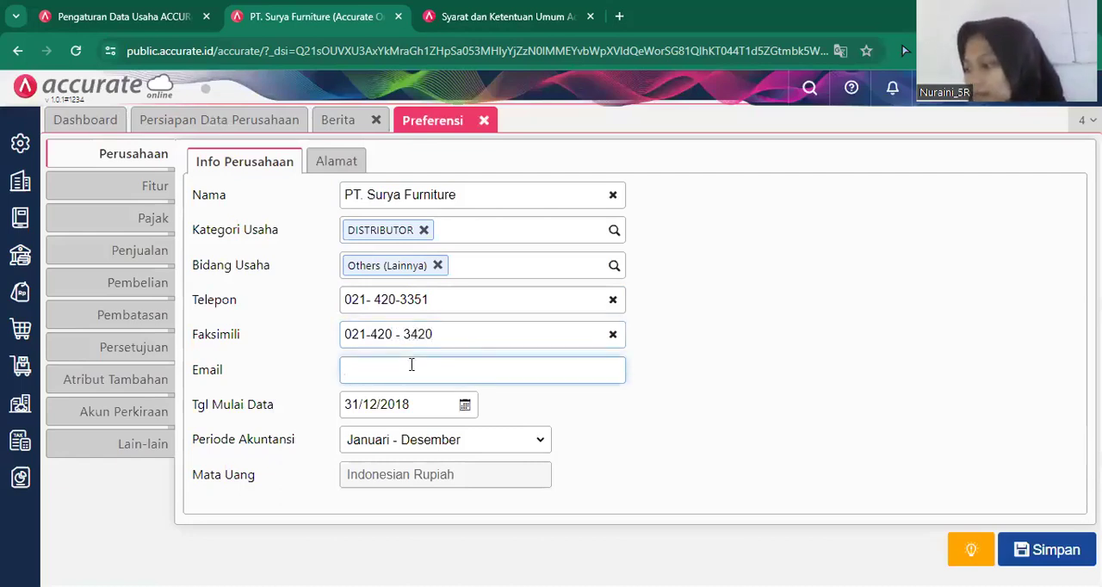
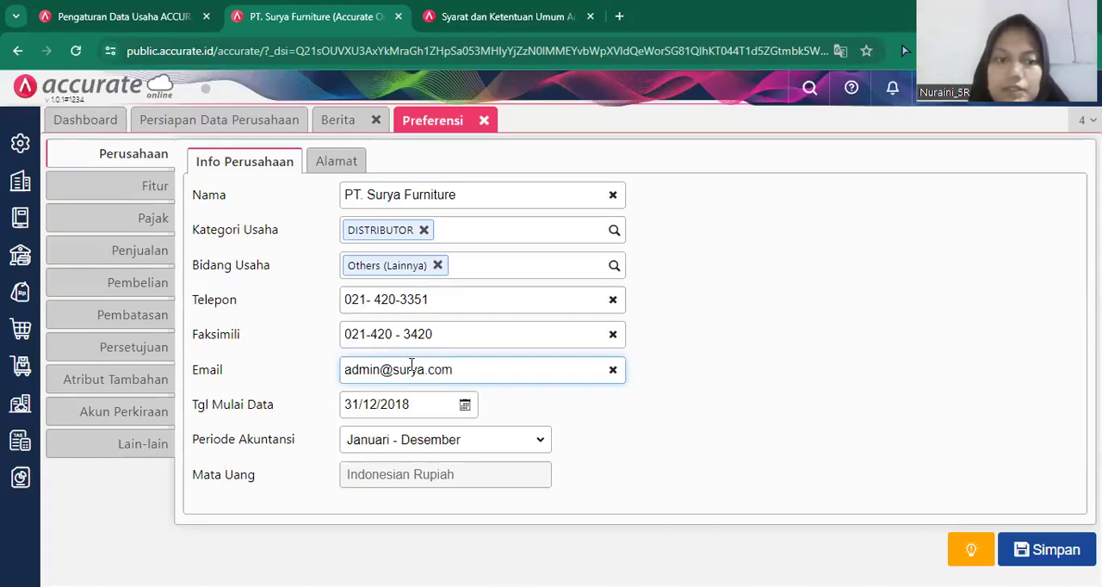
# Enter the company's street in the address section of the preferences and correct its spelling.
pyautogui.click(336, 161)
pyautogui.moveTo(340, 168); pyautogui.dragTo(348, 168)
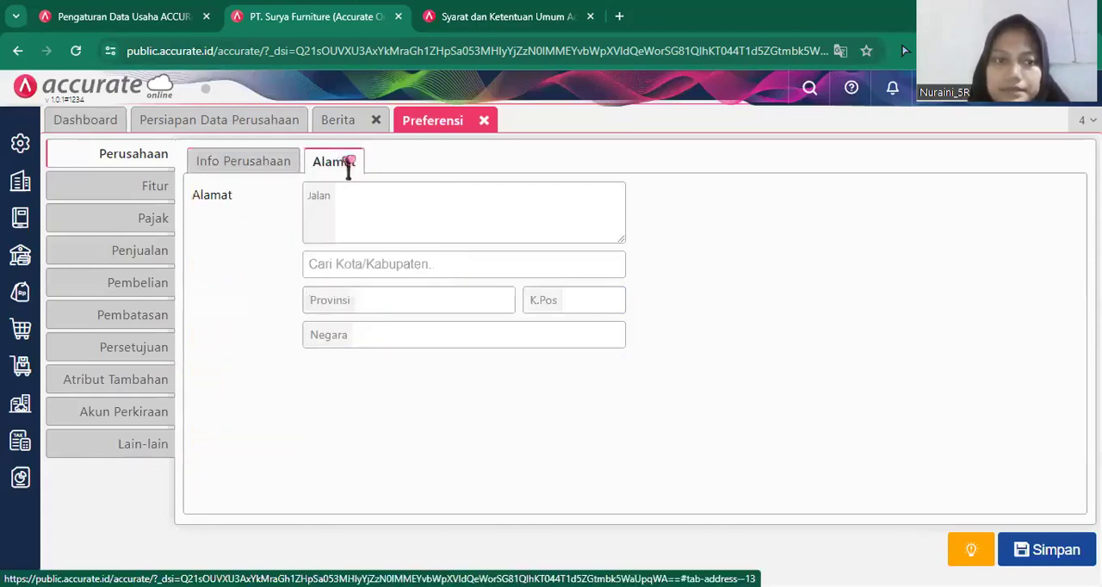
pyautogui.click(379, 201)
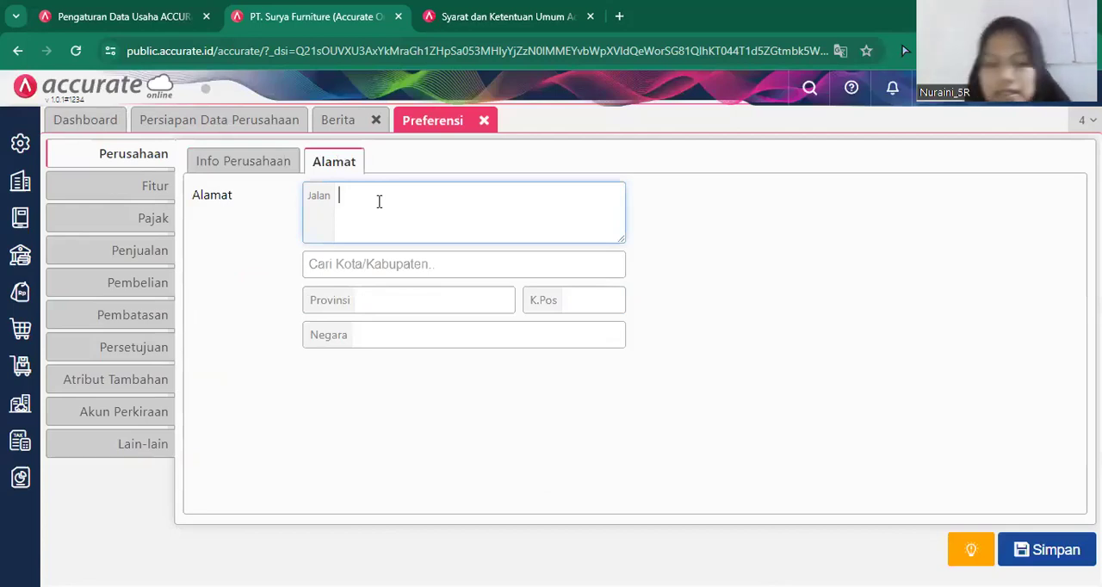
pyautogui.write('Jl.K')
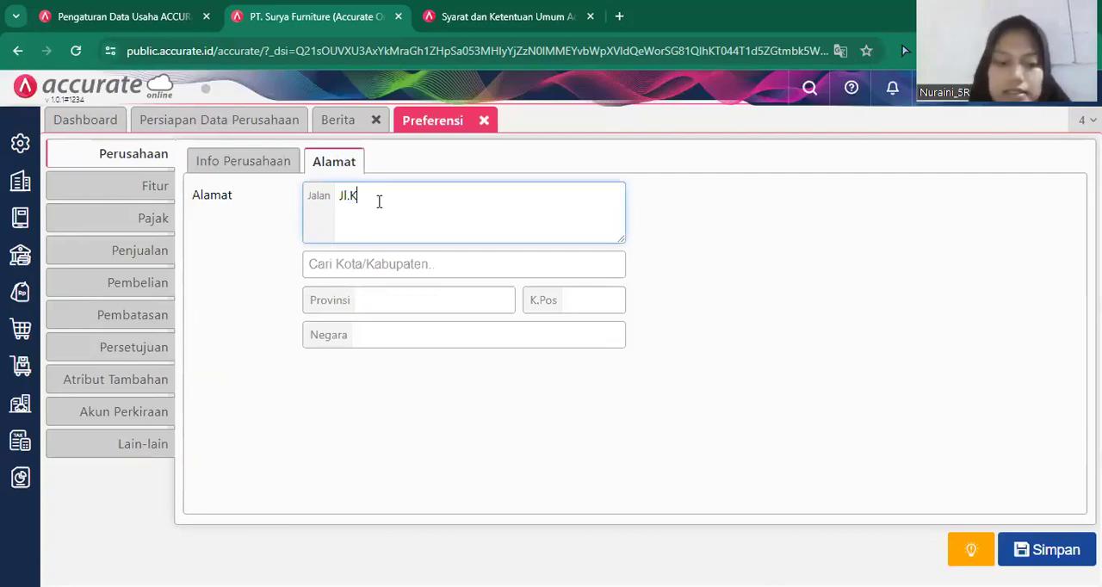
pyautogui.write('elapa Gdaing')
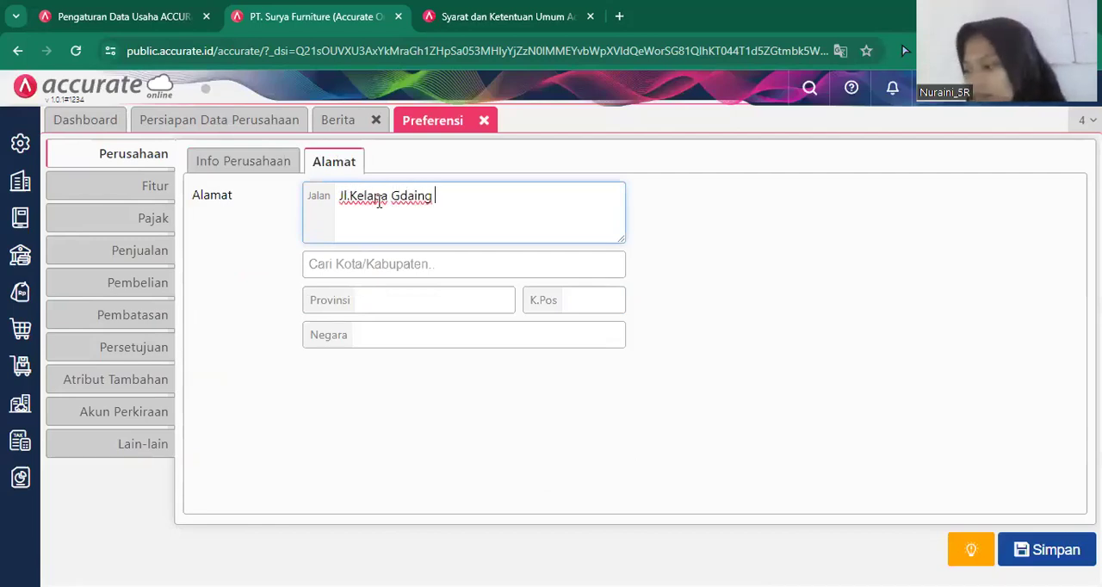
pyautogui.click(461, 291)
pyautogui.write('D')
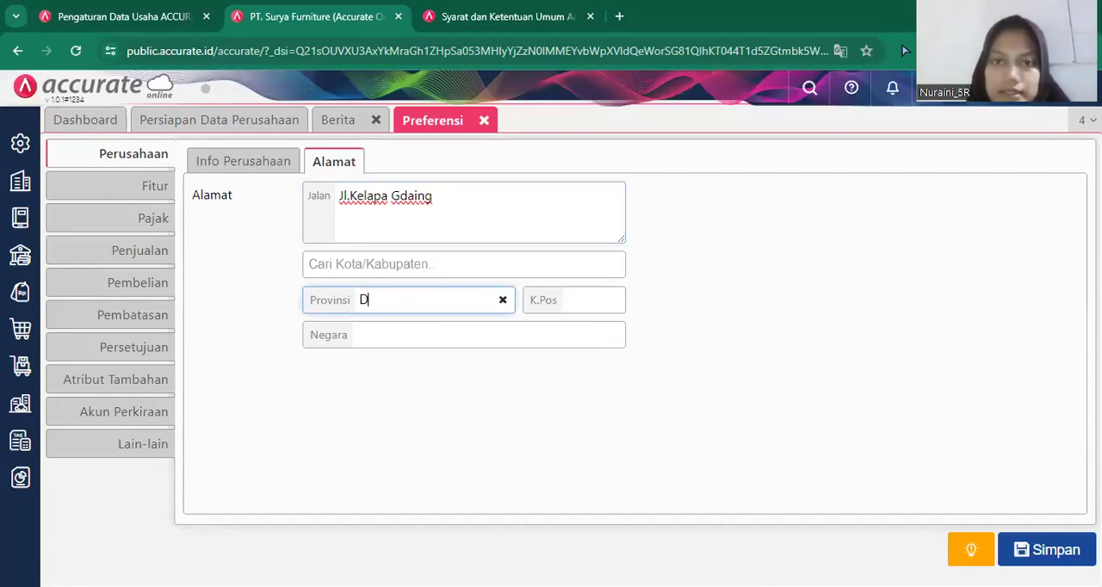
pyautogui.click(904, 50)
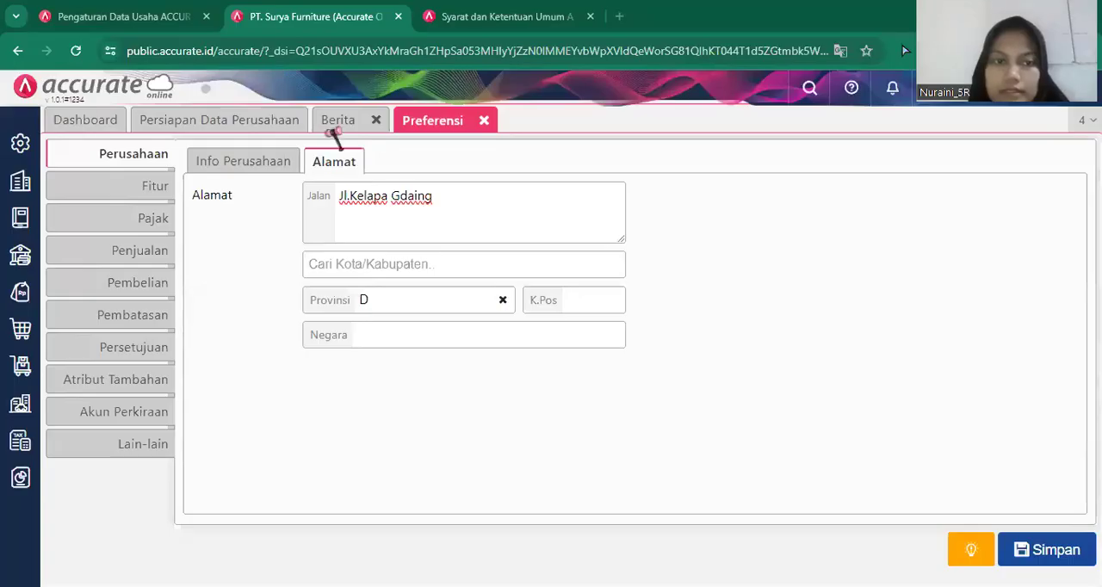
pyautogui.click(413, 195)
pyautogui.press('BackSpace')
pyautogui.press('BackSpace')
pyautogui.write('ad')
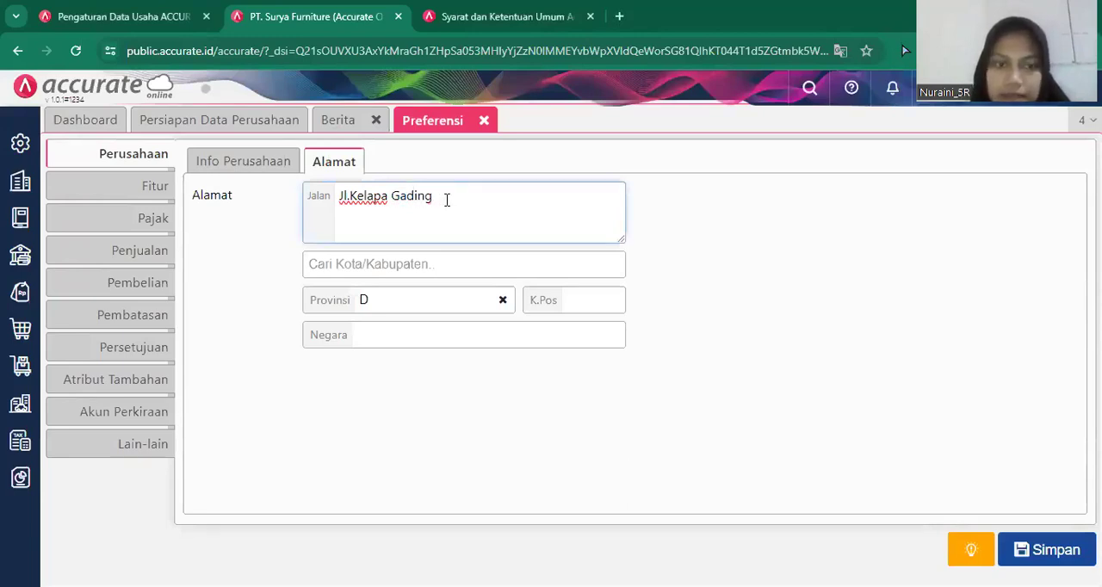
# Enter the province and postal code of the company's address.
pyautogui.click(383, 296)
pyautogui.write('DKI Jakarta')
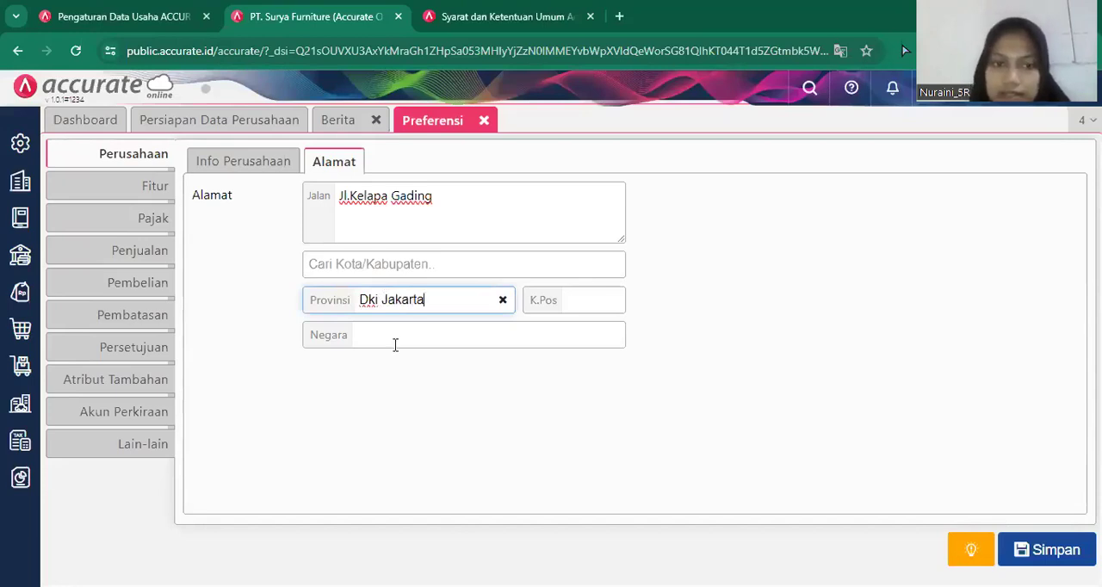
pyautogui.click(592, 301)
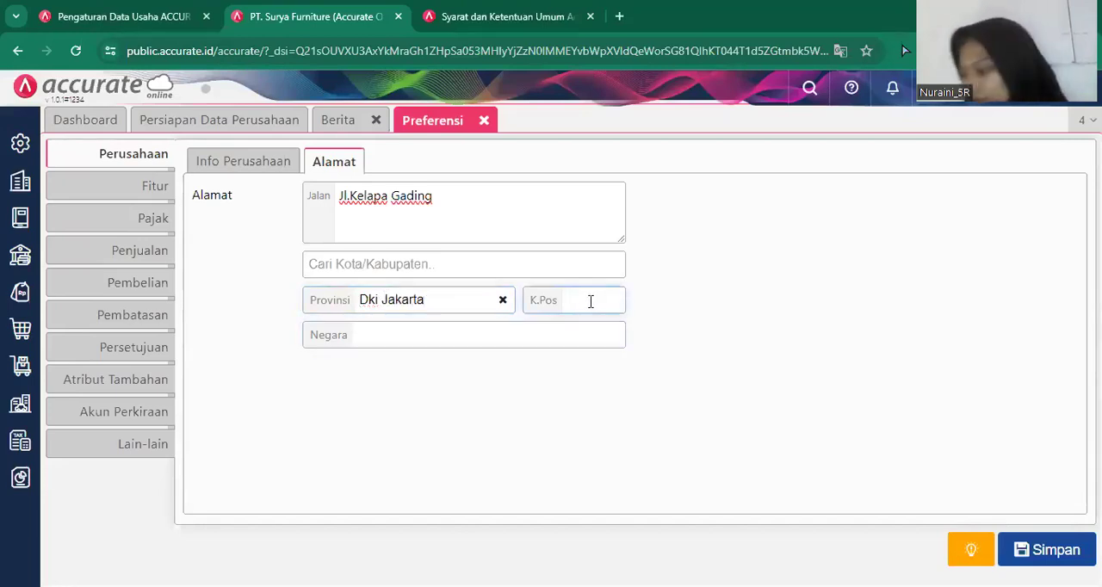
pyautogui.write('14360')
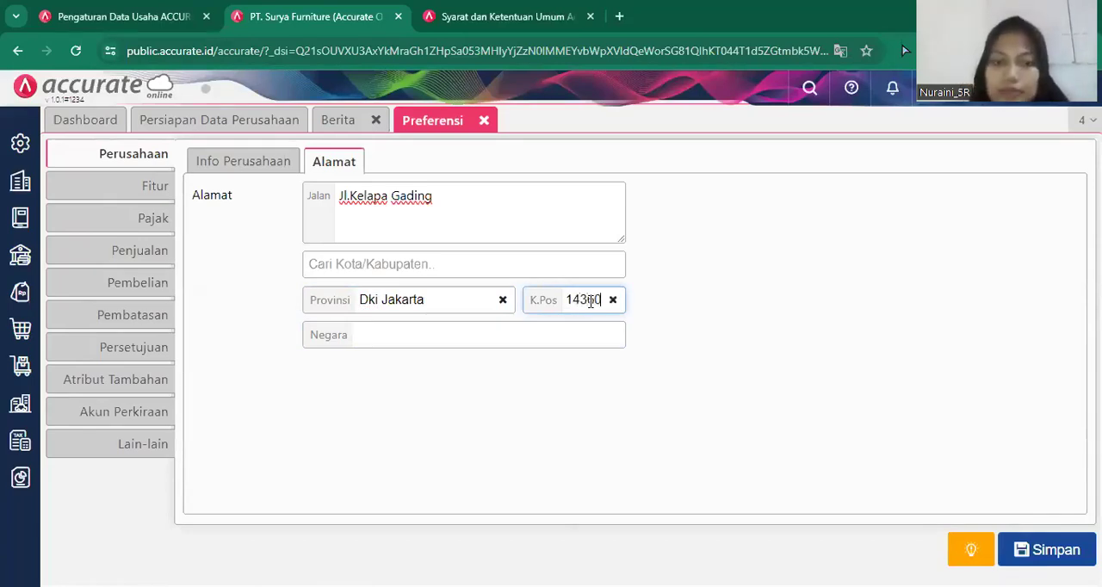
# Correct the province's capitalization, fill in the city and country of the company's address, and save the preferences.
pyautogui.click(459, 301)
pyautogui.press('BackSpace')
pyautogui.press('BackSpace')
pyautogui.press('BackSpace')
pyautogui.press('BackSpace')
pyautogui.press('BackSpace')
pyautogui.press('BackSpace')
pyautogui.press('BackSpace')
pyautogui.press('BackSpace')
pyautogui.press('BackSpace')
pyautogui.press('BackSpace')
pyautogui.write('KI Jakarta')
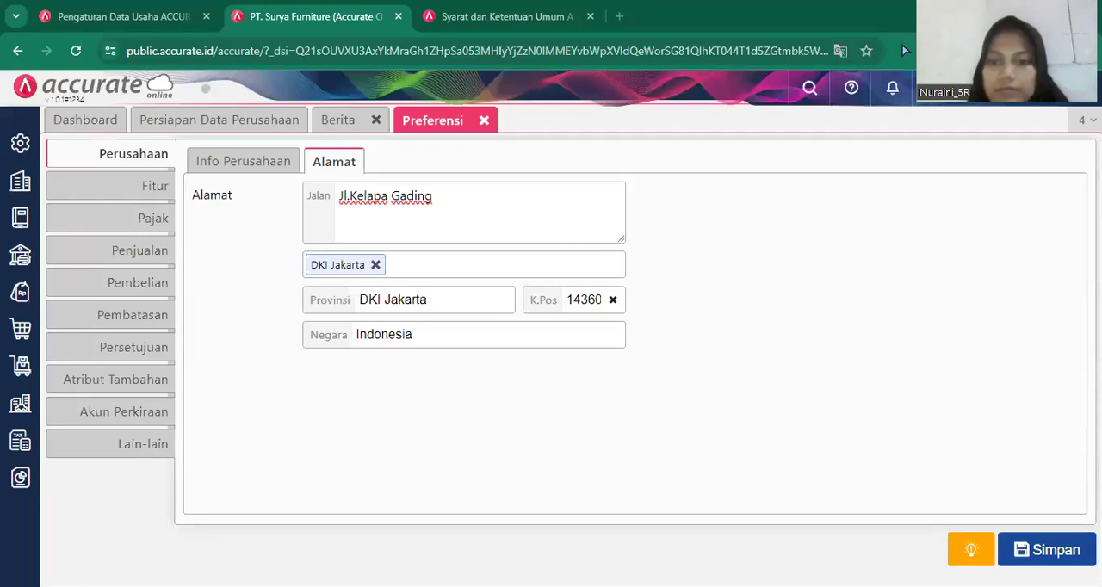
pyautogui.click(1054, 555)
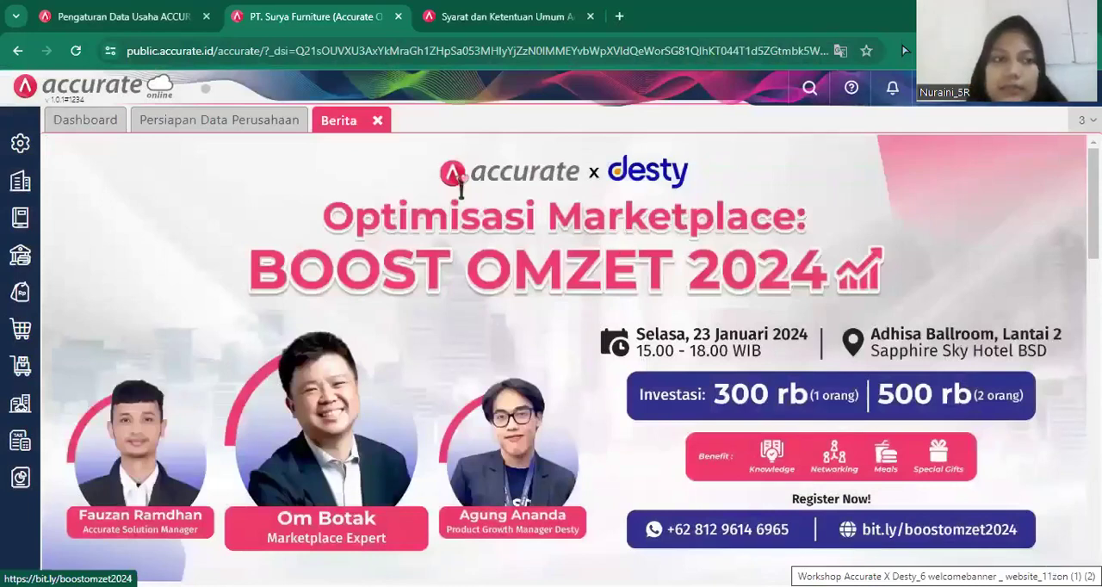
# Reopen the preferences, review the enabled company, sales, purchasing and inventory features, and save them.
pyautogui.click(19, 144)
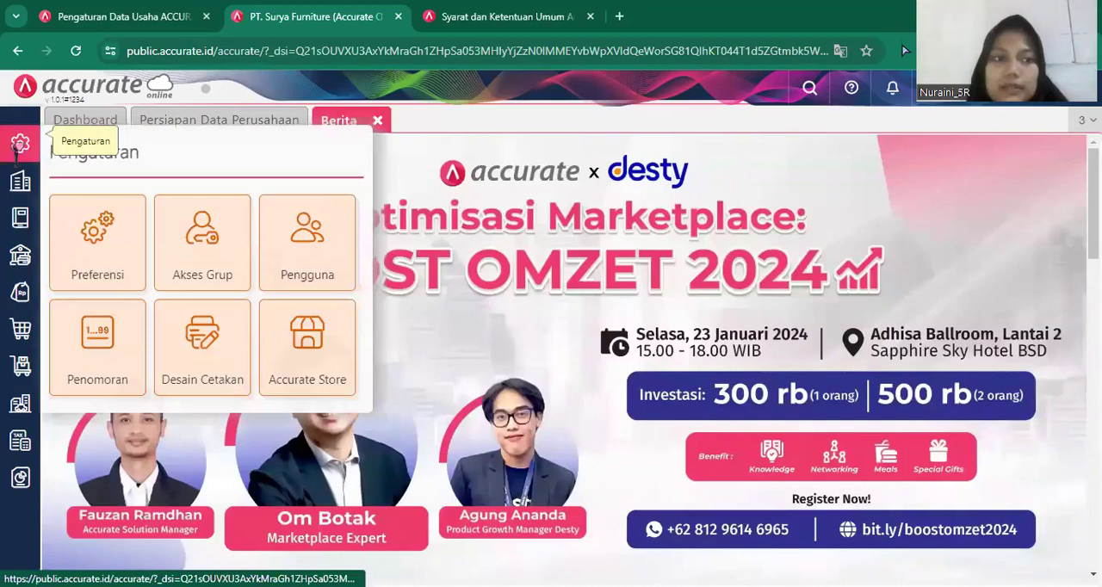
pyautogui.click(100, 274)
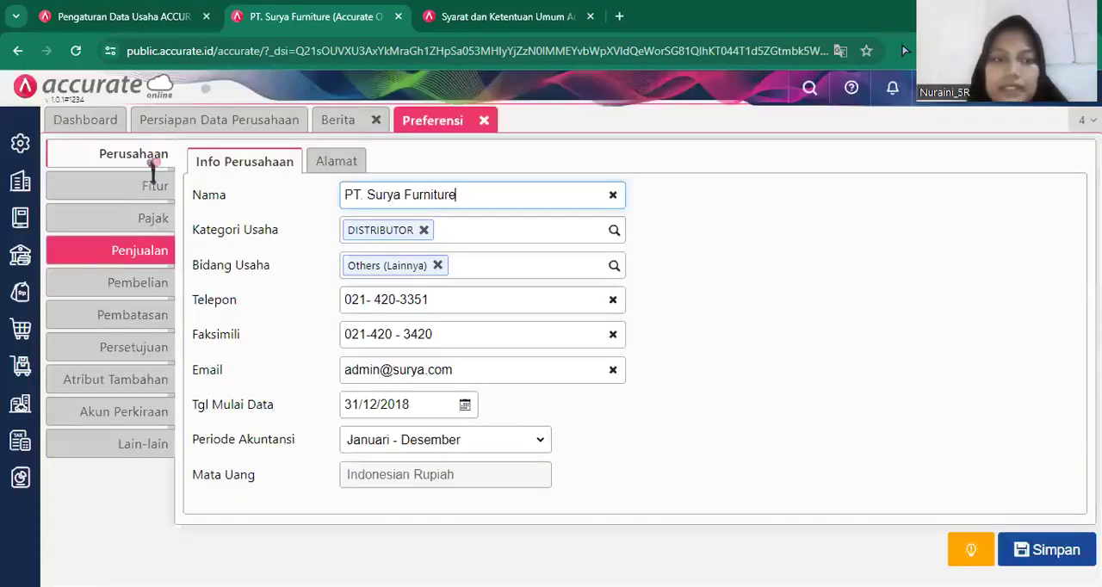
pyautogui.click(136, 191)
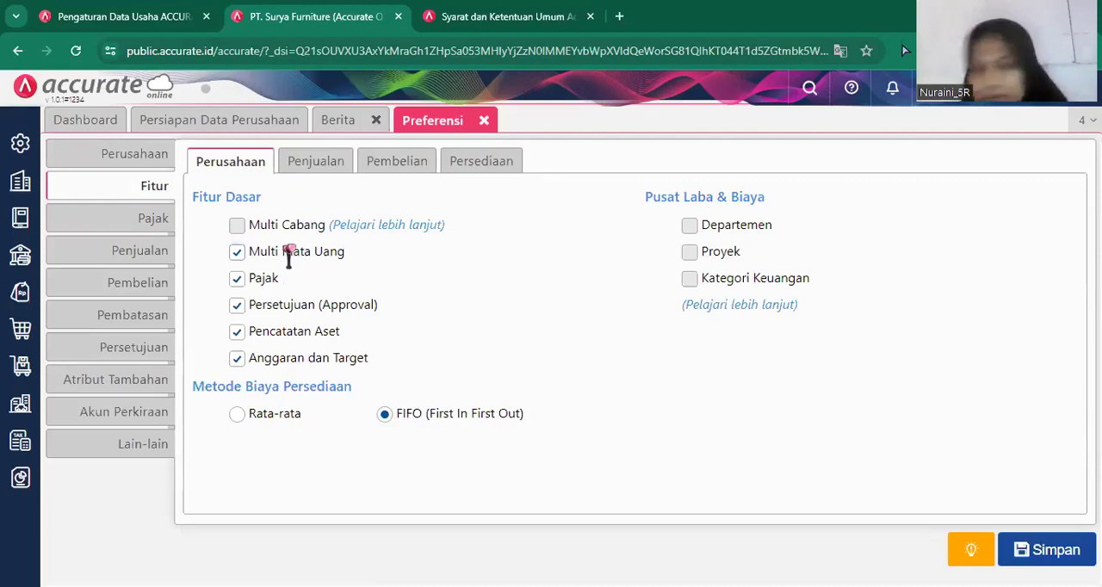
pyautogui.click(314, 163)
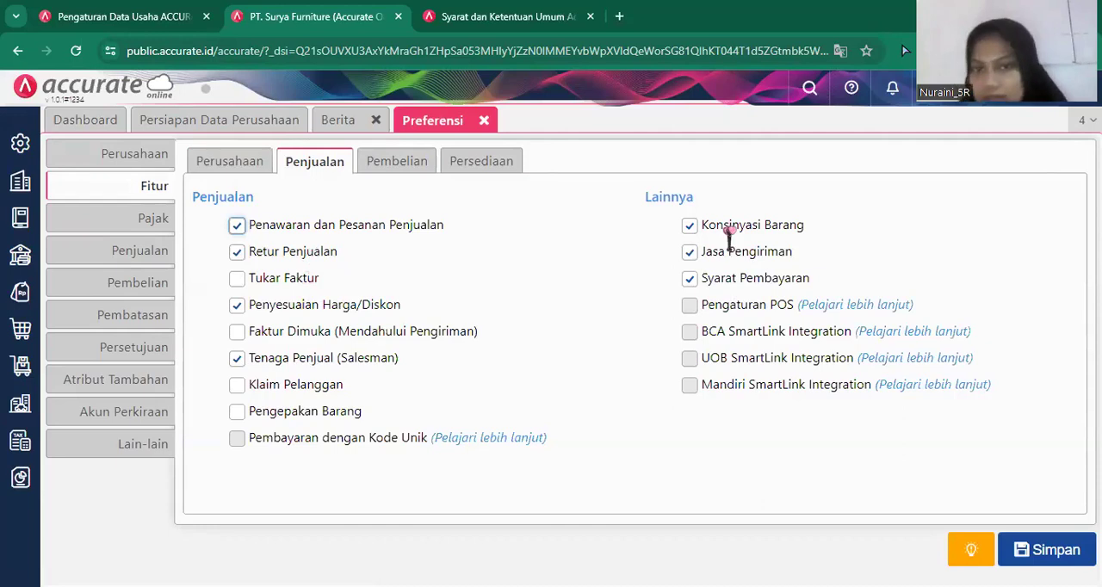
pyautogui.click(423, 162)
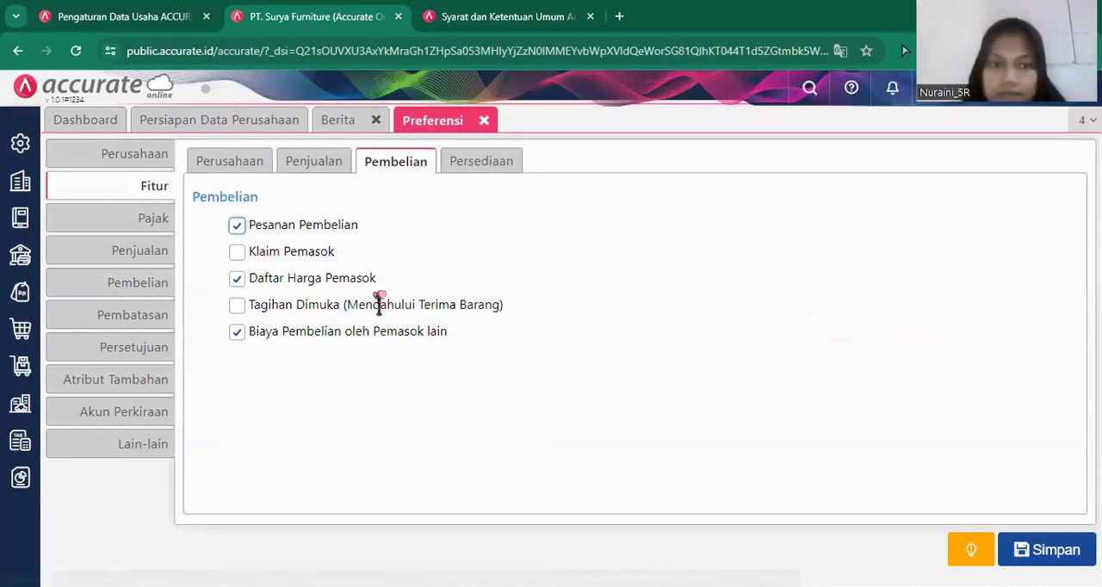
pyautogui.click(495, 179)
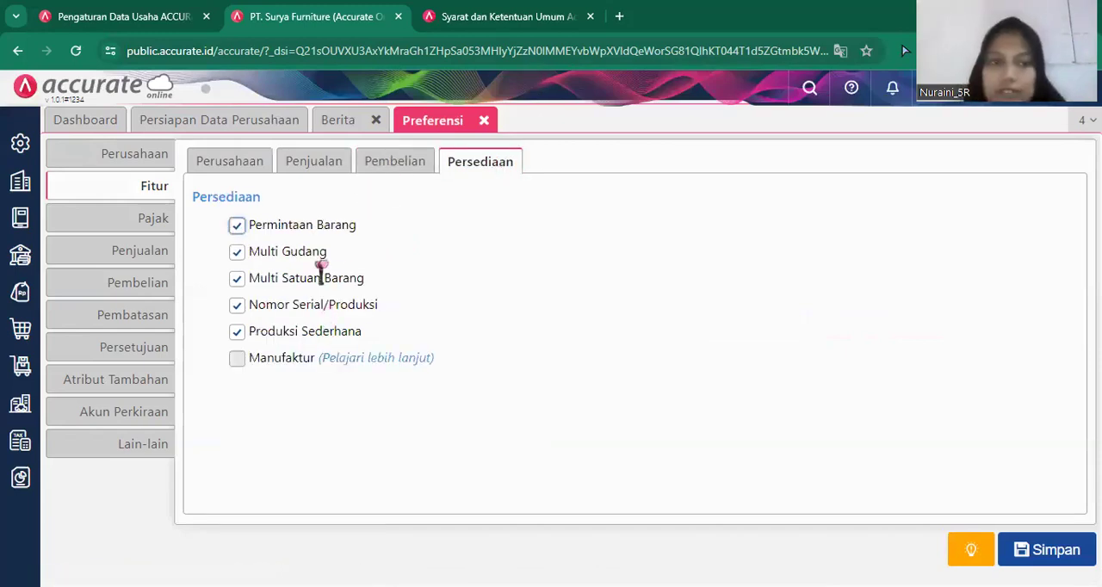
pyautogui.click(1064, 553)
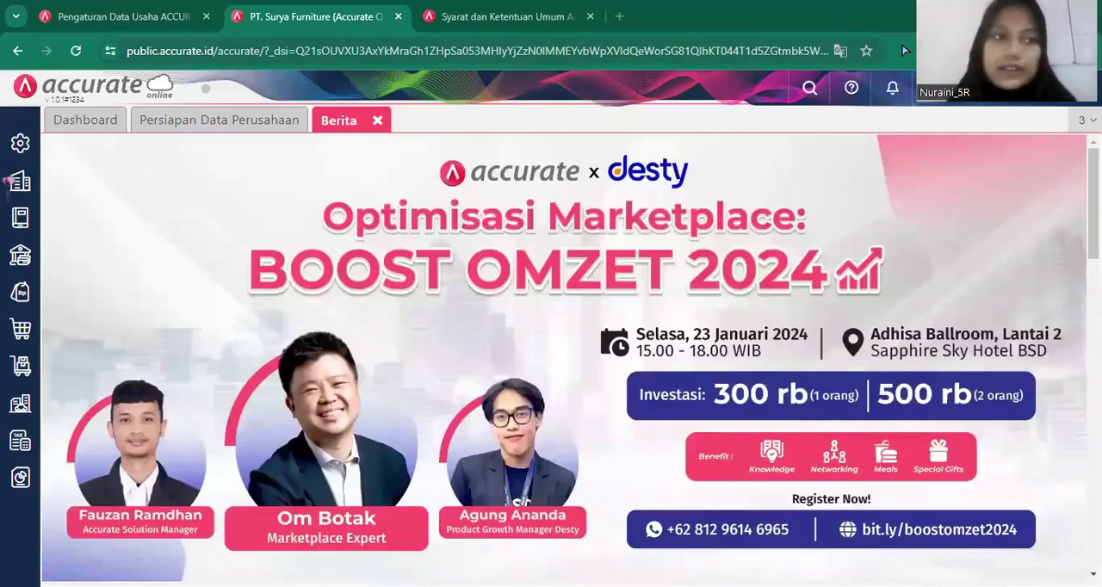
# Add Singapore Dollar (SGD) as a new company currency, save it and close the currency form.
pyautogui.click(14, 181)
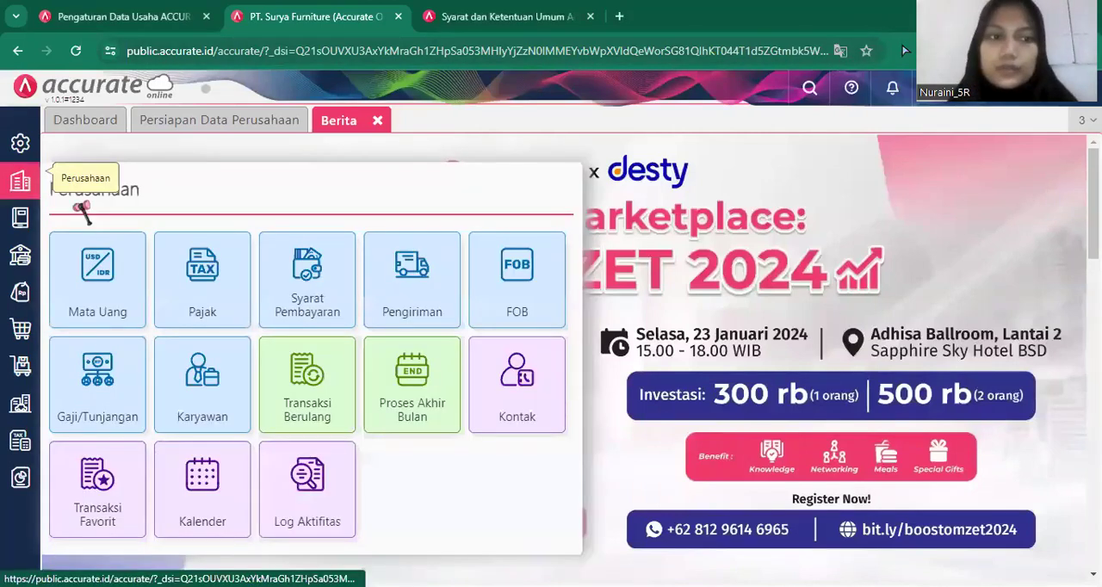
pyautogui.click(97, 297)
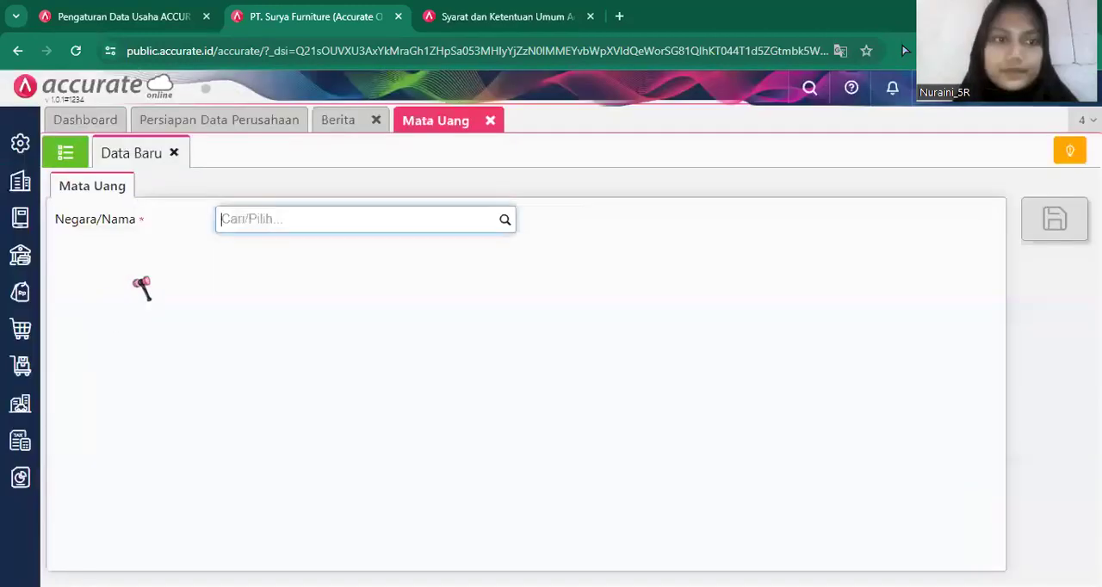
pyautogui.write('SG')
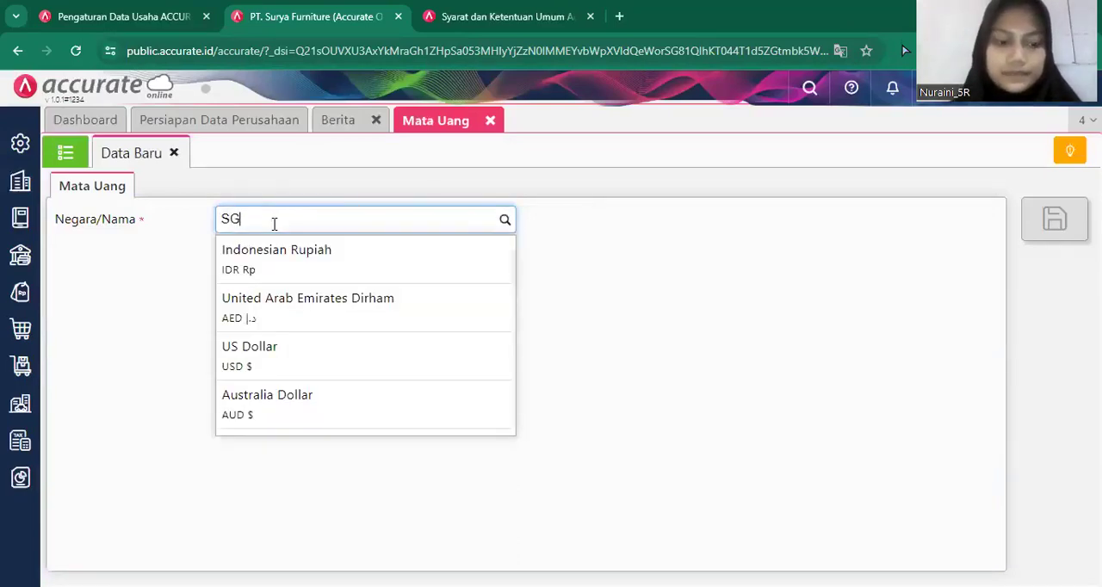
pyautogui.press('BackSpace')
pyautogui.write('gd')
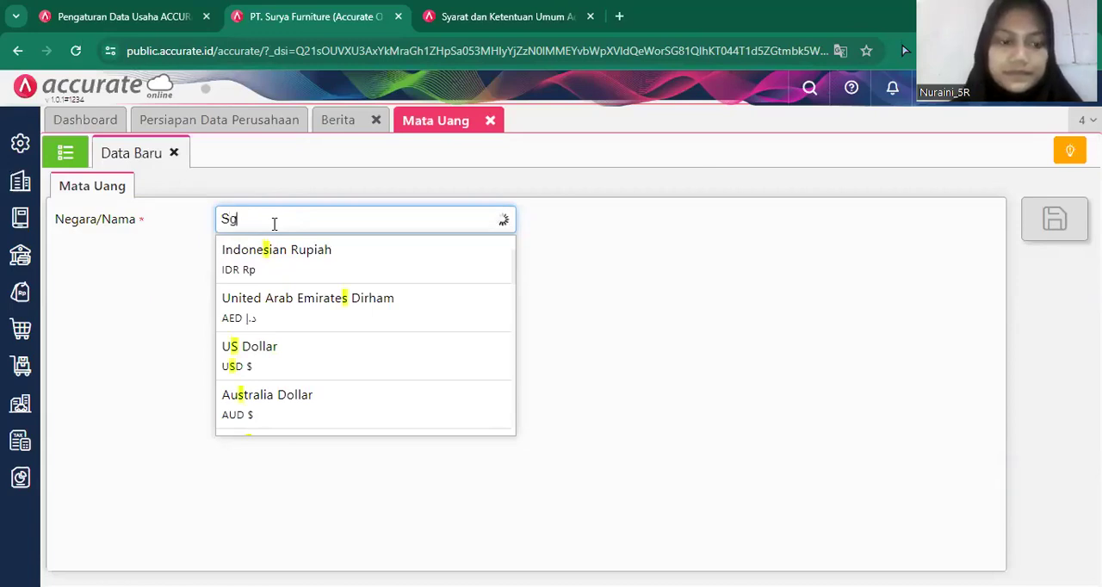
pyautogui.click(300, 274)
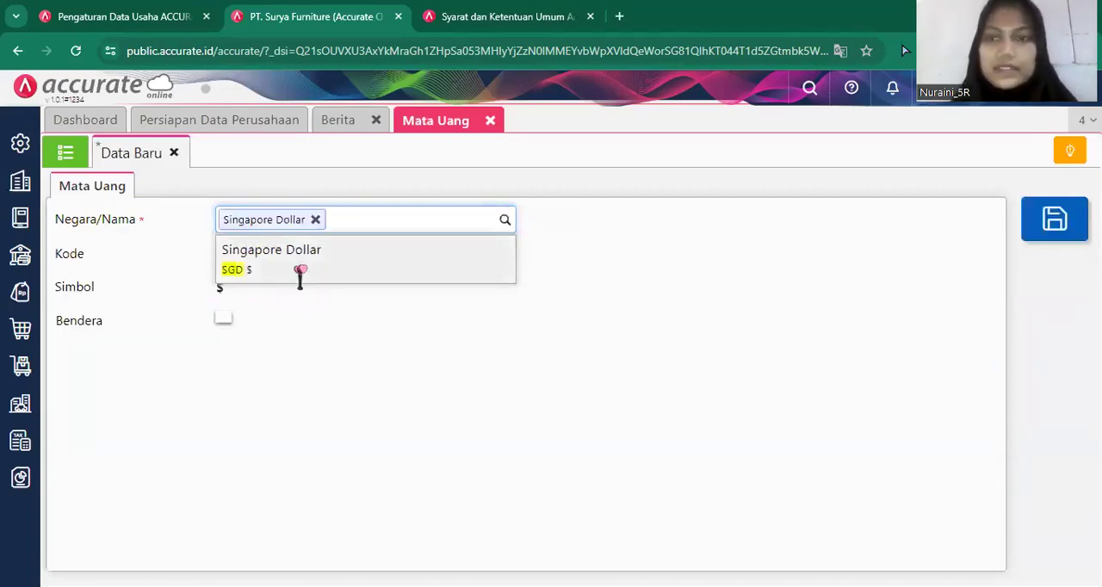
pyautogui.click(1053, 221)
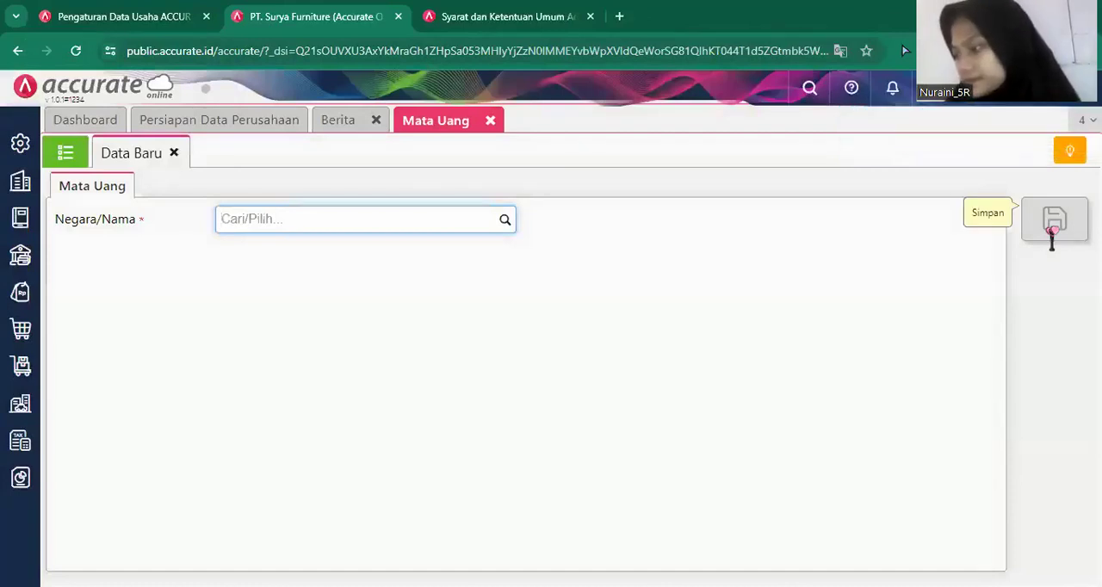
pyautogui.click(493, 120)
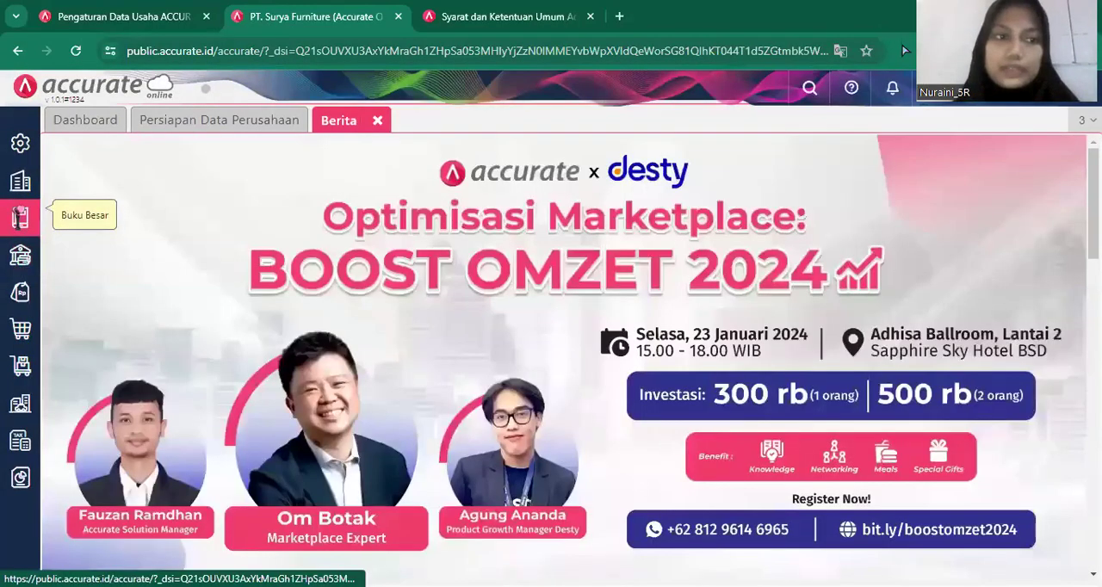
# Display the ledger account list (Akun Perkiraan) and start an Excel import for it.
pyautogui.click(17, 217)
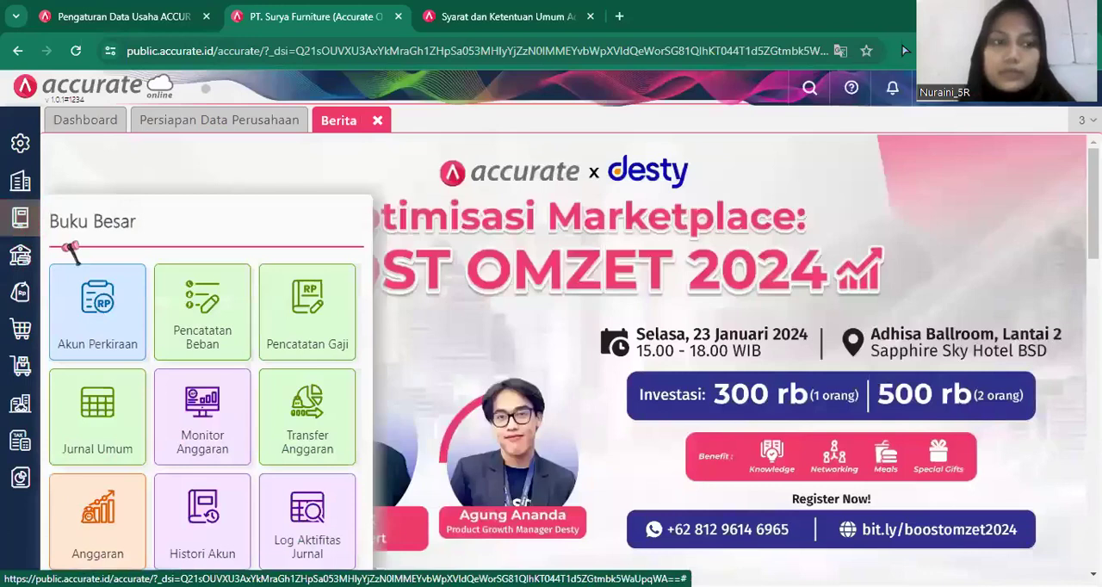
pyautogui.click(103, 331)
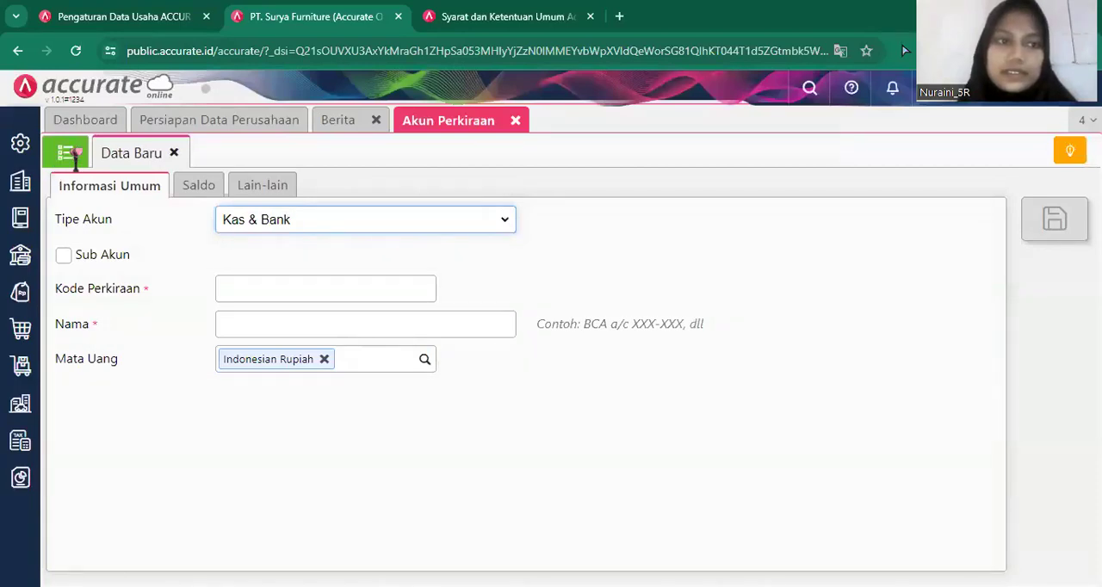
pyautogui.click(70, 155)
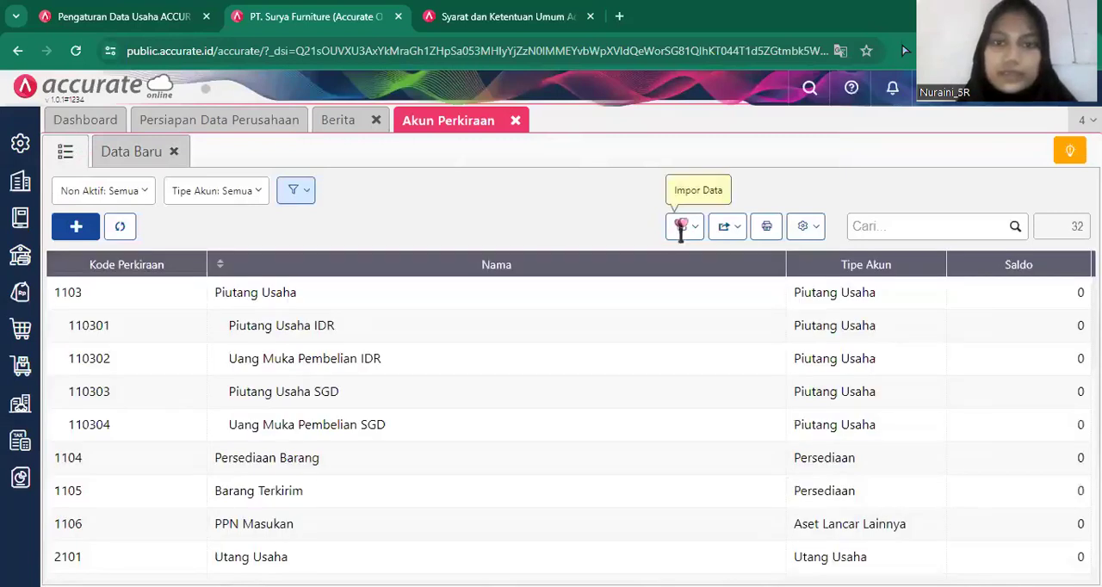
pyautogui.click(681, 226)
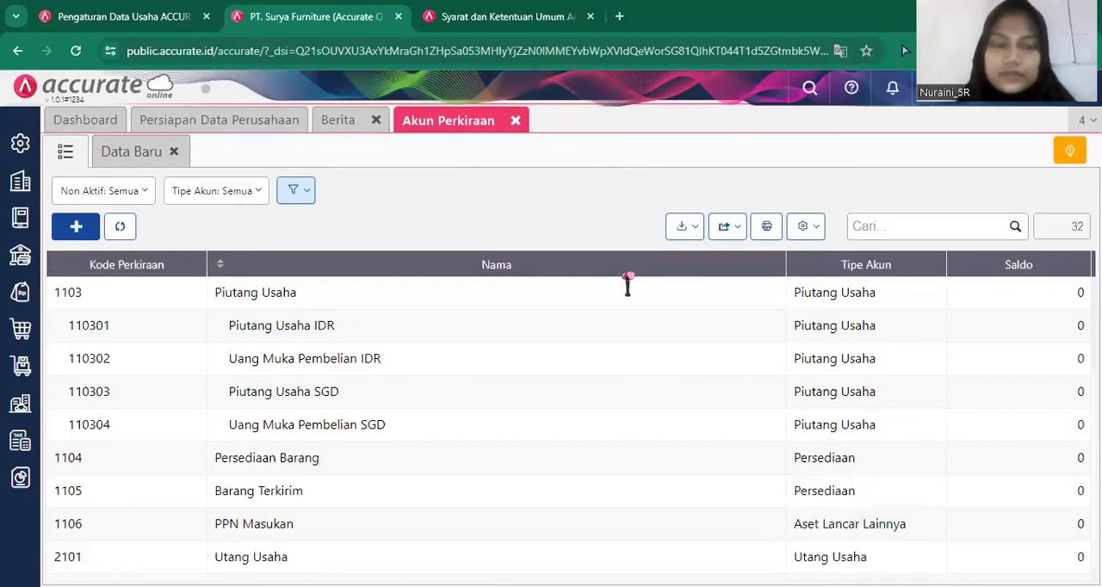
pyautogui.click(679, 229)
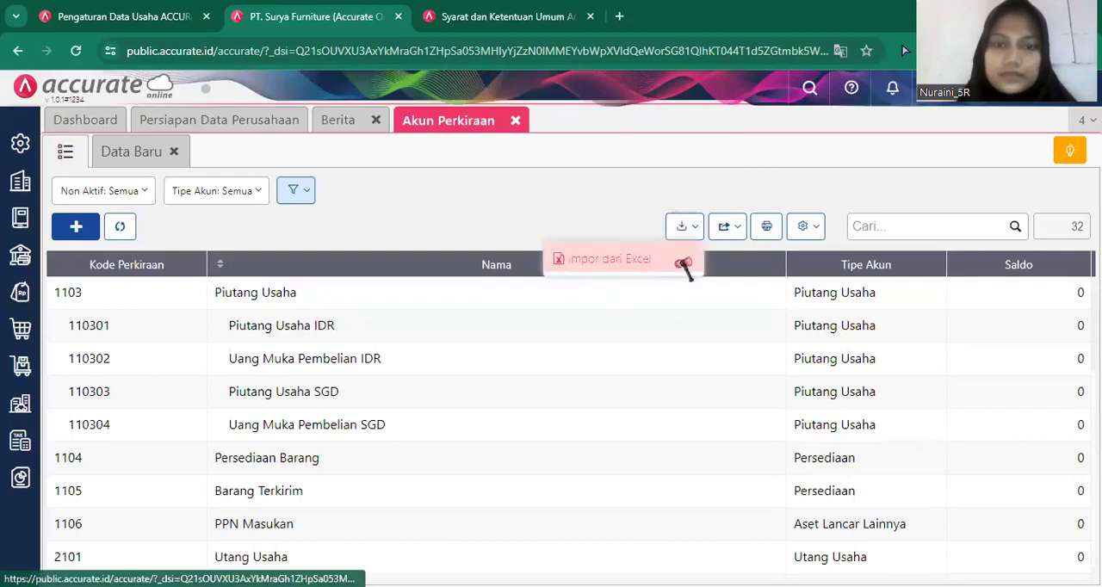
pyautogui.click(685, 267)
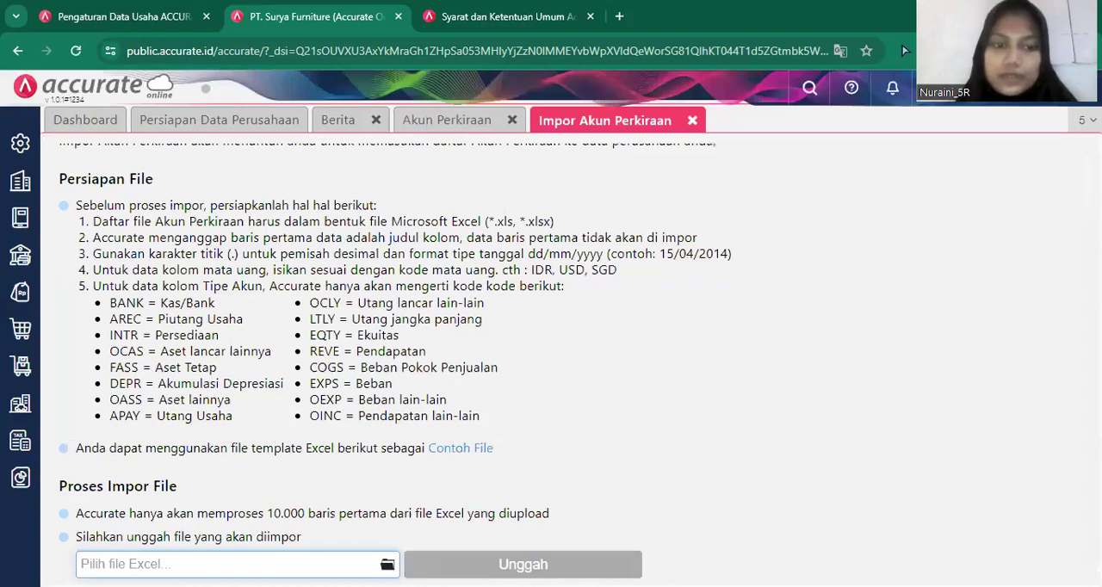
# Choose the file "1. Daftar Akun.xls" from the Downloads folder and upload it for the account import.
pyautogui.click(387, 564)
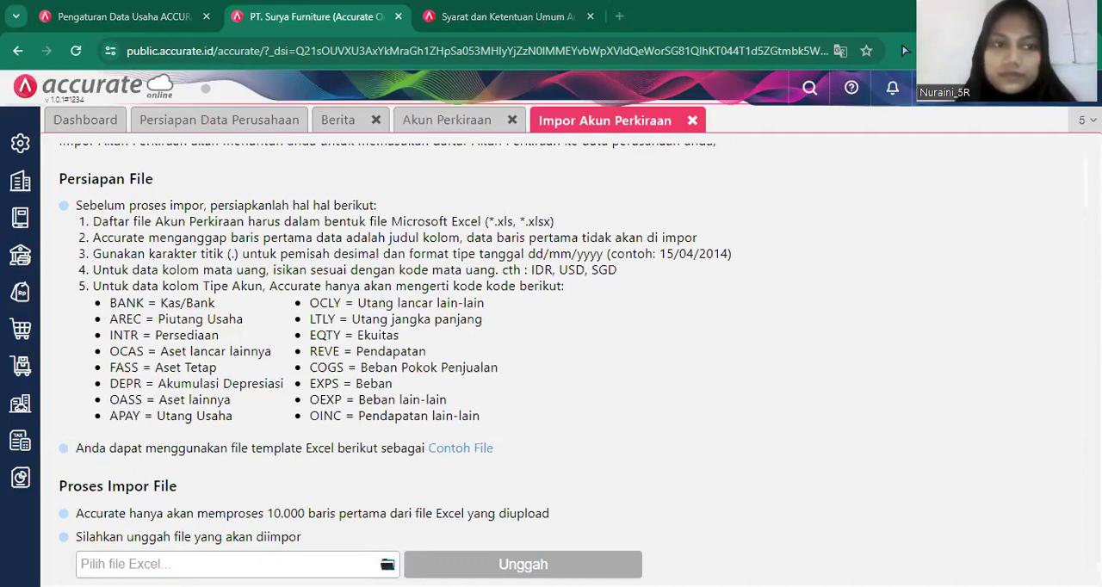
pyautogui.click(387, 564)
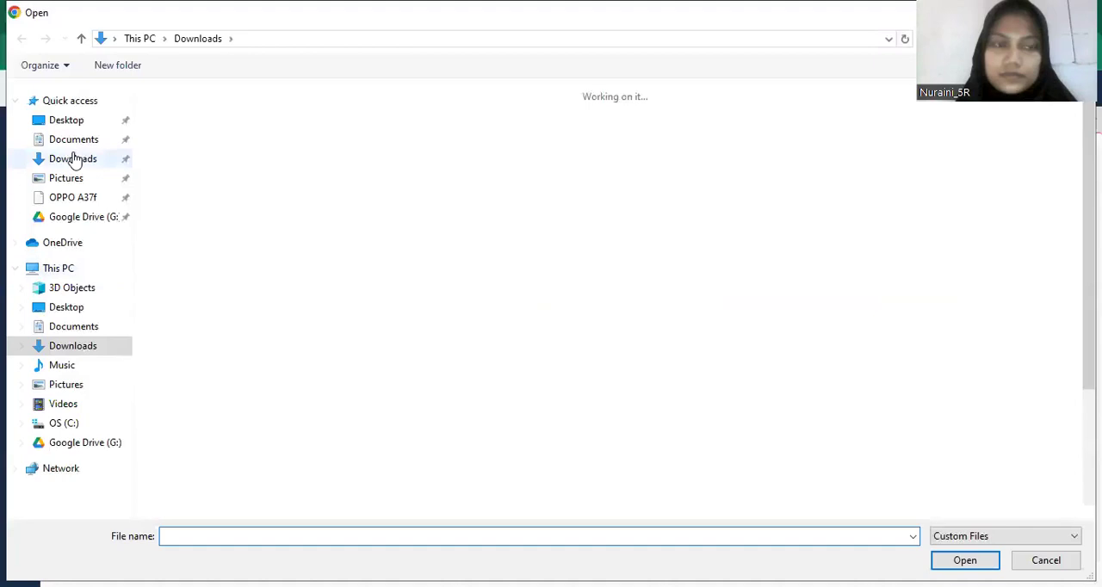
pyautogui.click(74, 161)
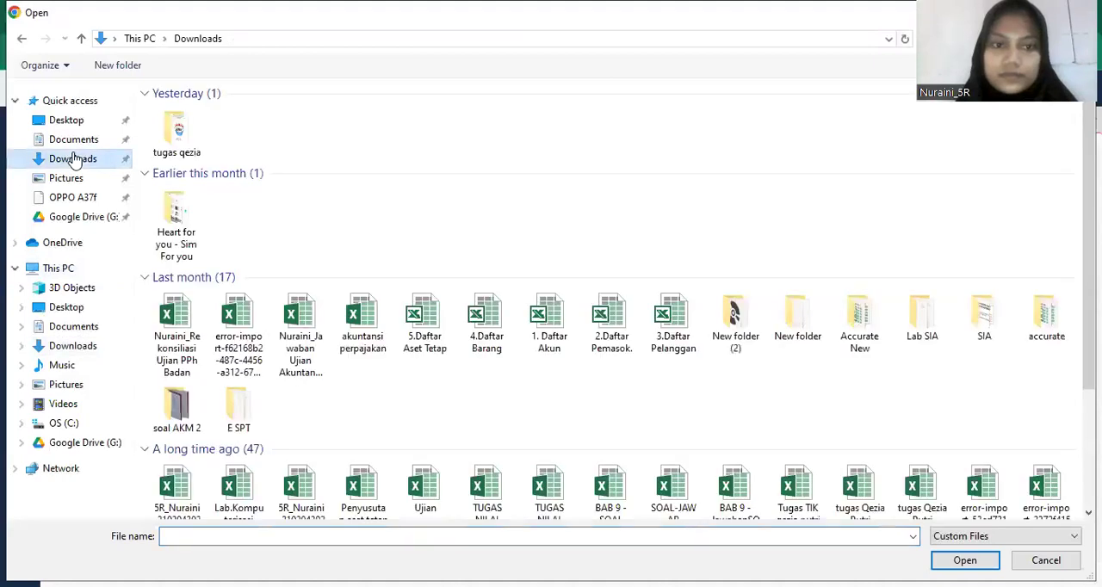
pyautogui.doubleClick(552, 334)
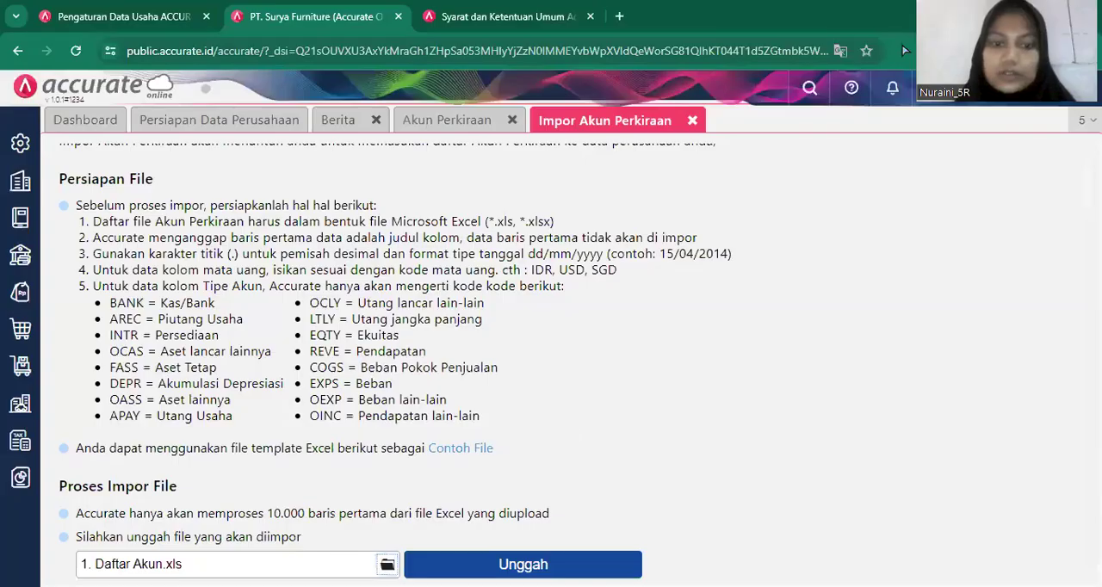
pyautogui.click(523, 564)
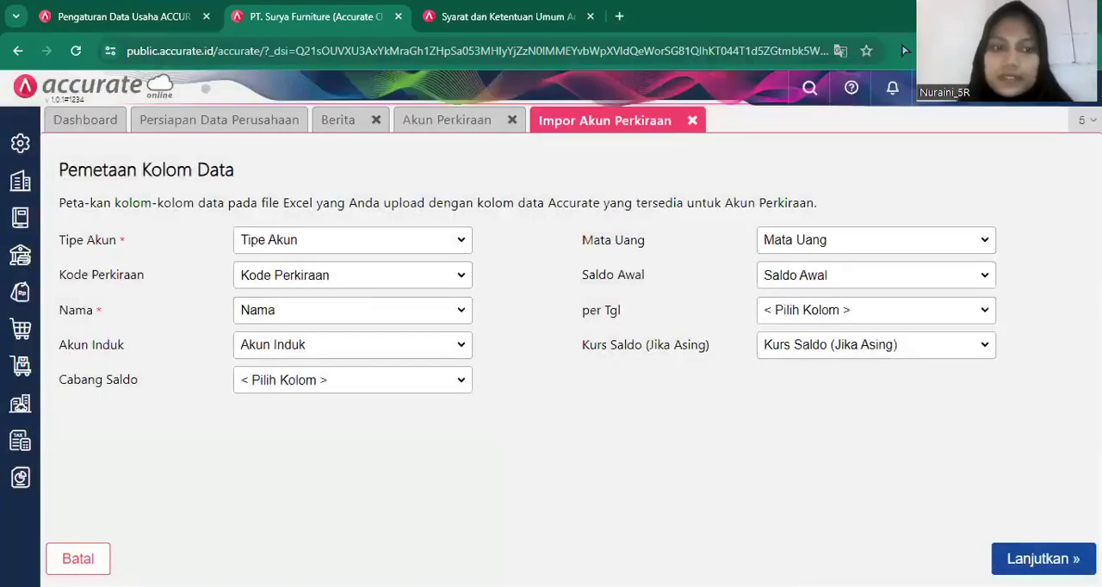
# Accept the account column mapping, enable updating of matching existing data, run the import and close the account pages.
pyautogui.click(1043, 558)
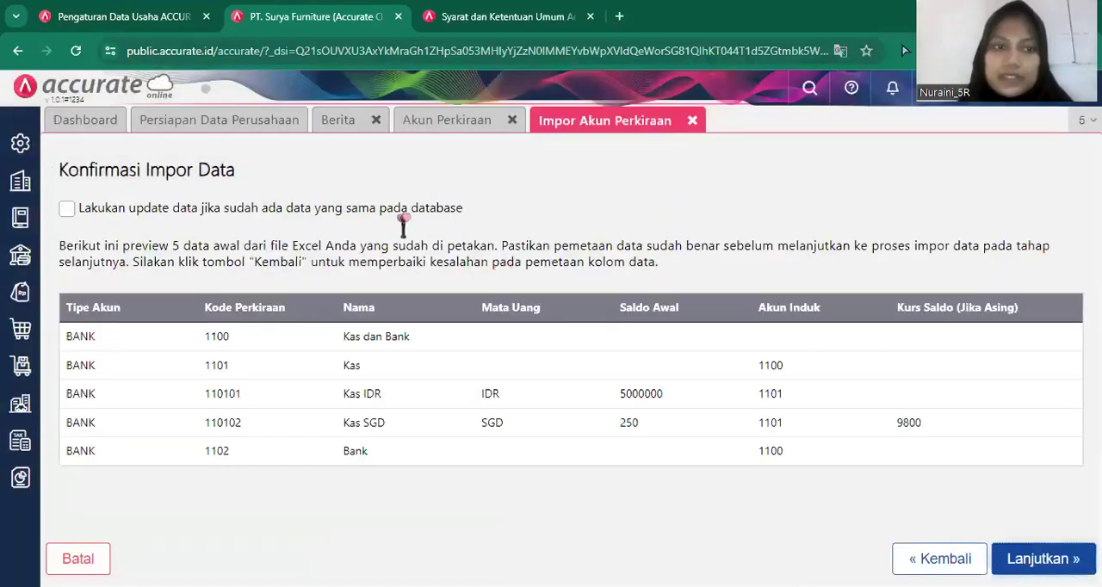
pyautogui.click(67, 209)
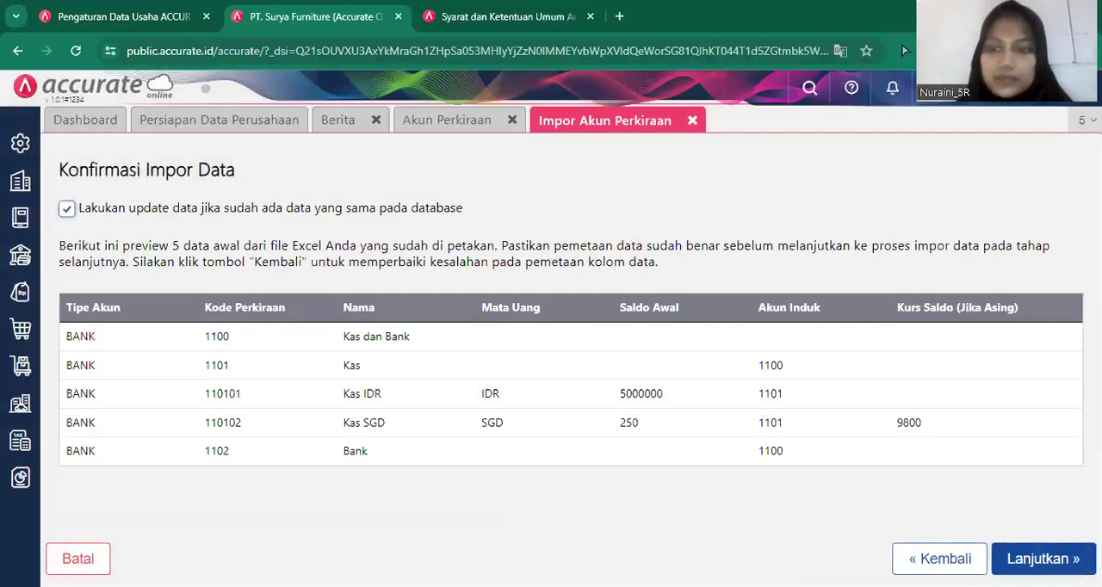
pyautogui.click(1043, 559)
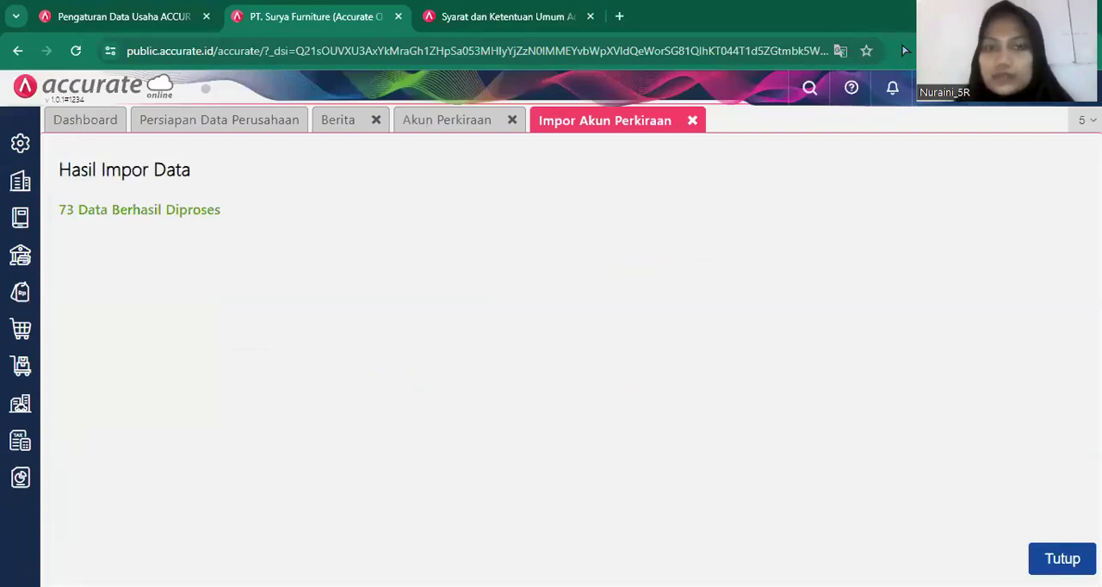
pyautogui.click(692, 121)
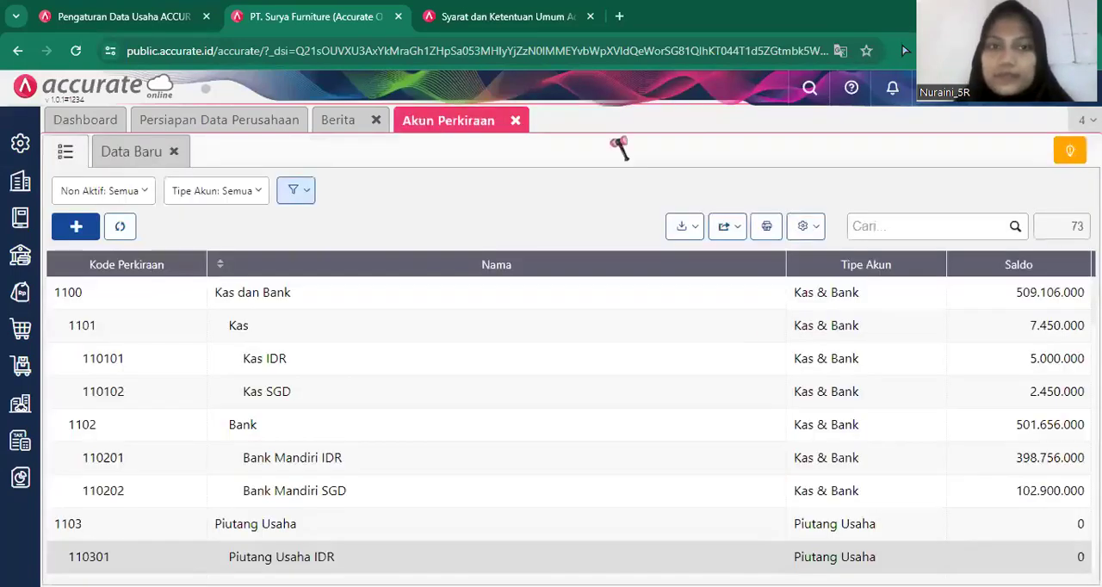
pyautogui.click(515, 121)
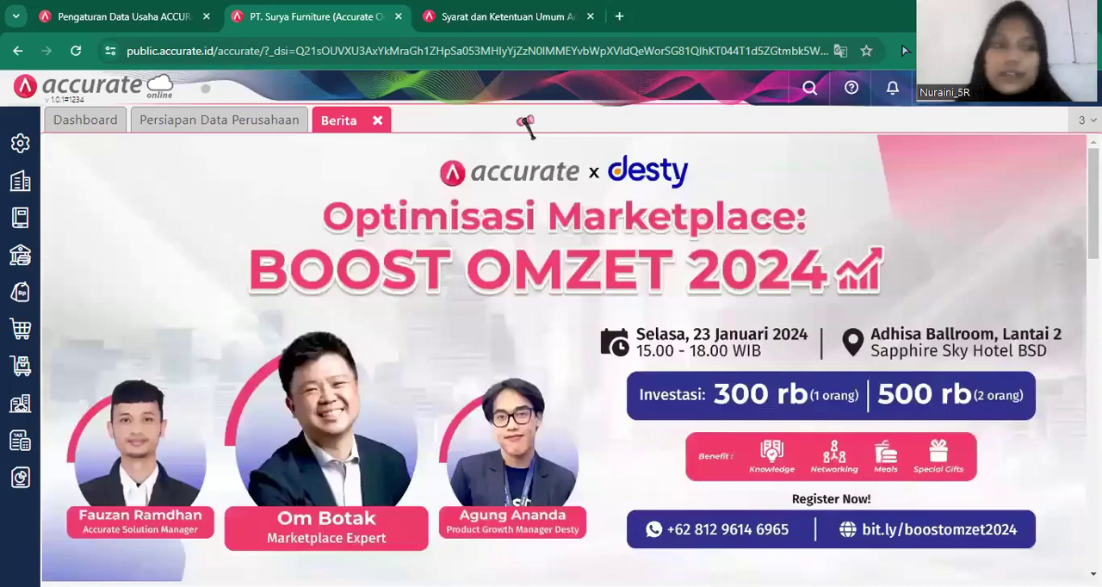
# Display the supplier list (Pemasok) of the purchasing module and start an Excel import for it.
pyautogui.click(20, 336)
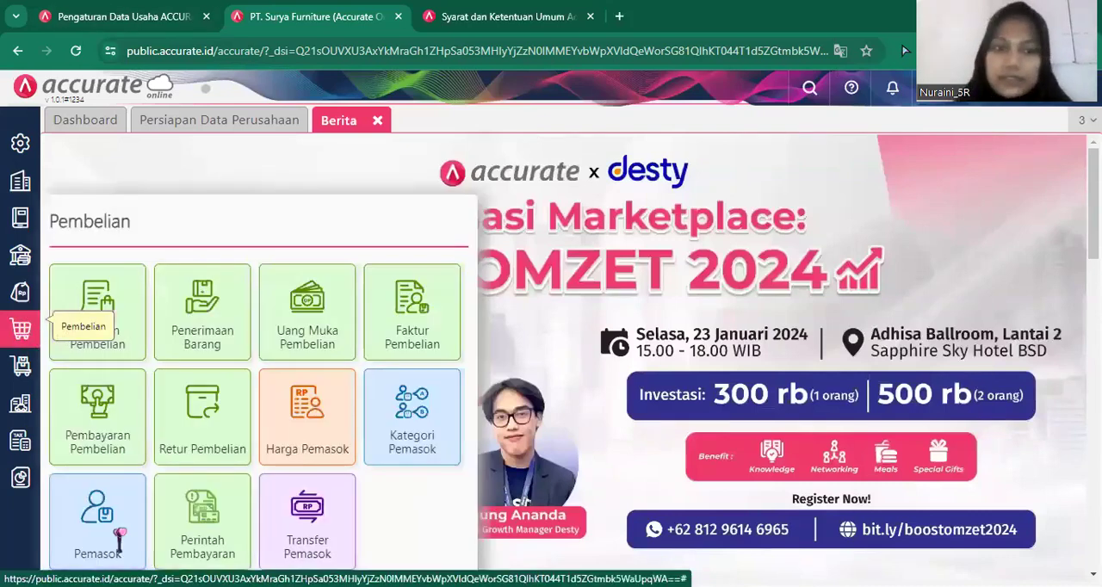
pyautogui.click(129, 532)
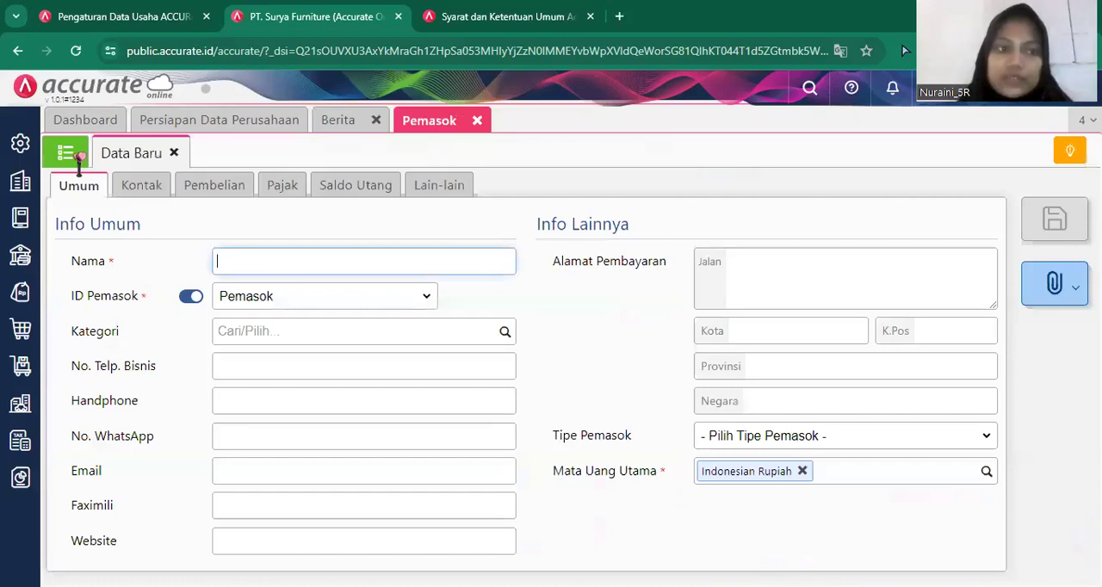
pyautogui.click(133, 157)
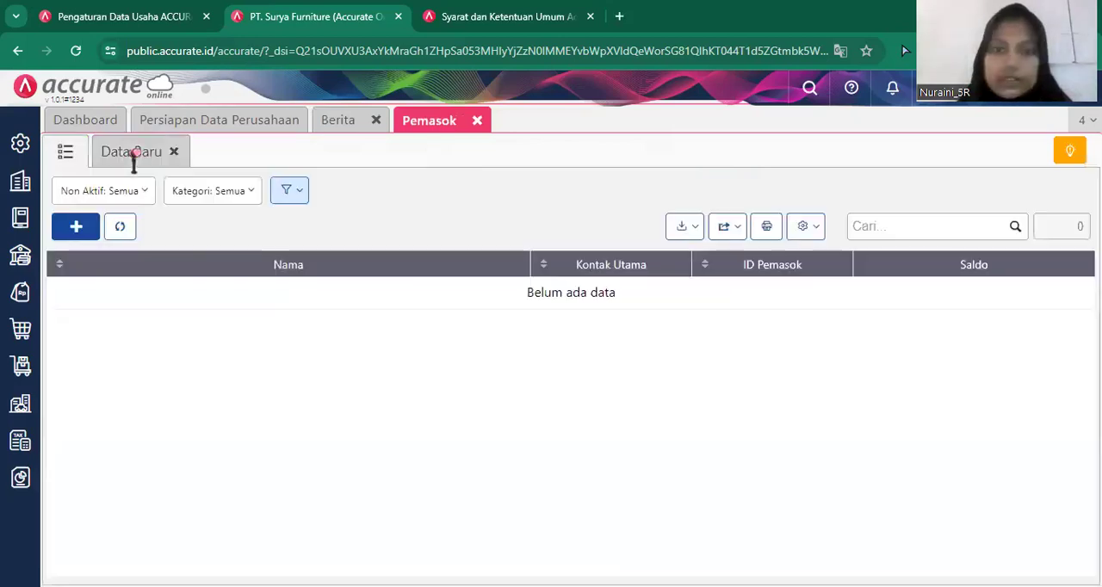
pyautogui.click(687, 233)
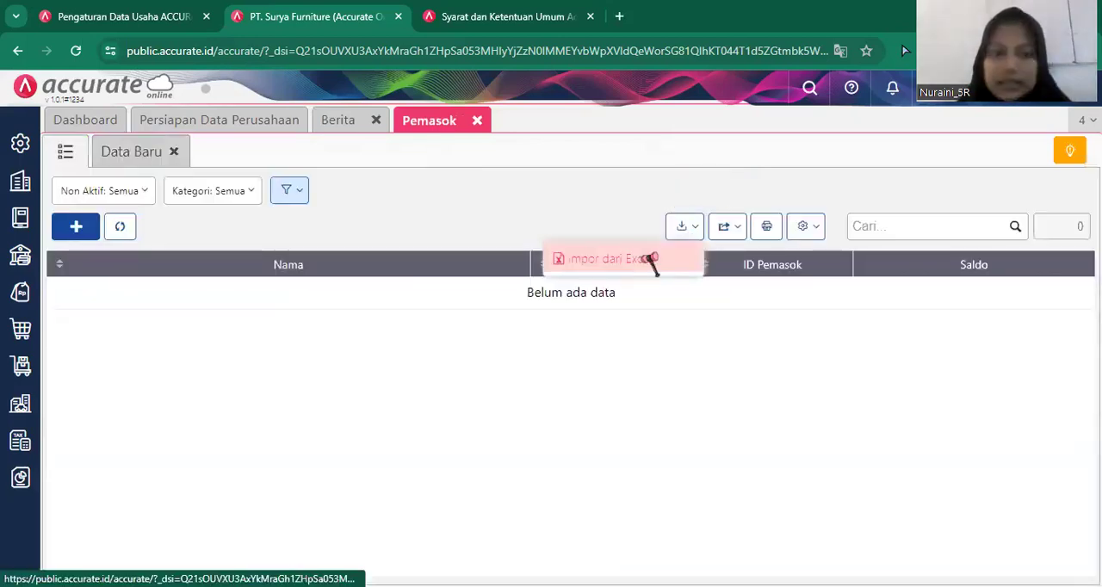
pyautogui.click(640, 260)
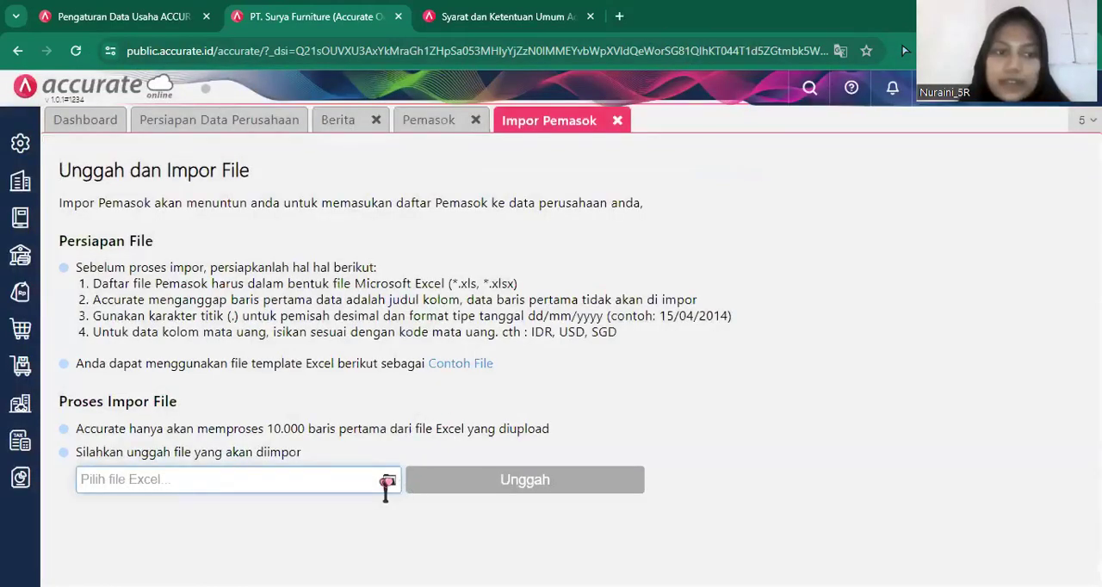
# Choose the file "2.Daftar Pemasok" from the Downloads folder and upload it for the supplier import.
pyautogui.click(385, 482)
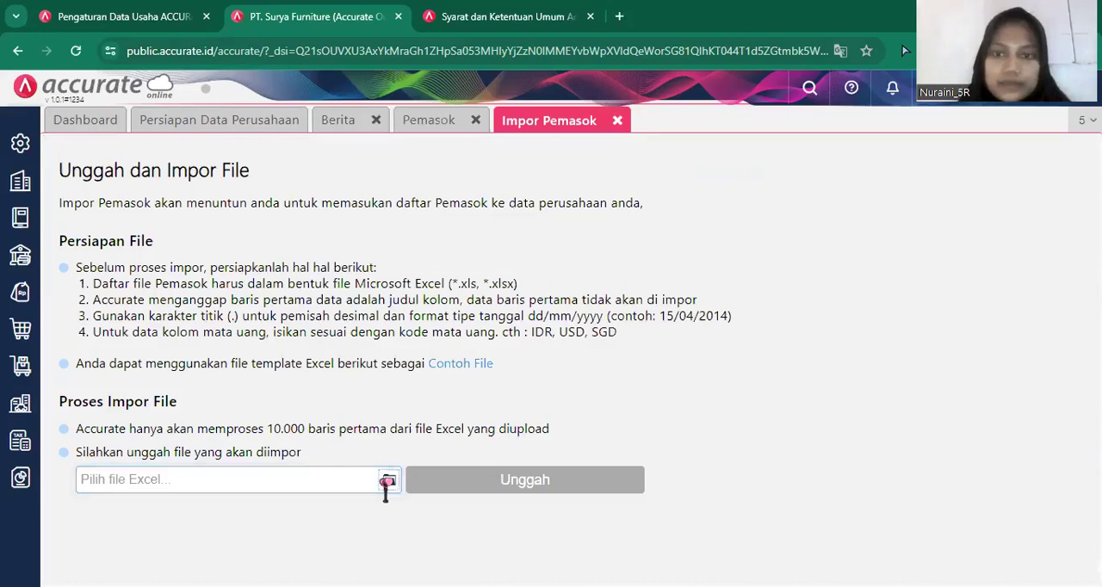
pyautogui.click(386, 482)
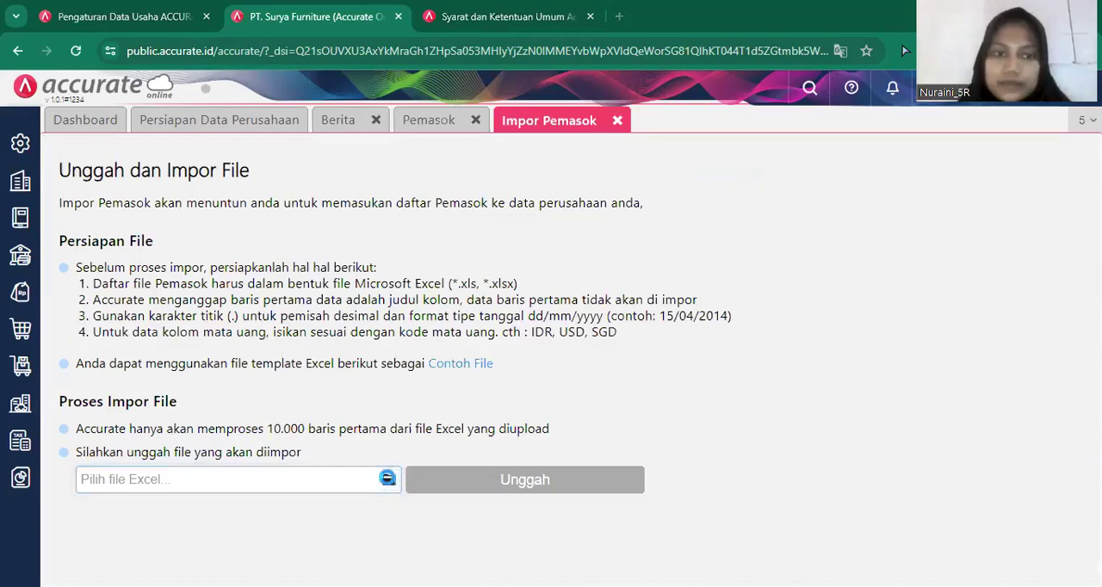
pyautogui.click(388, 483)
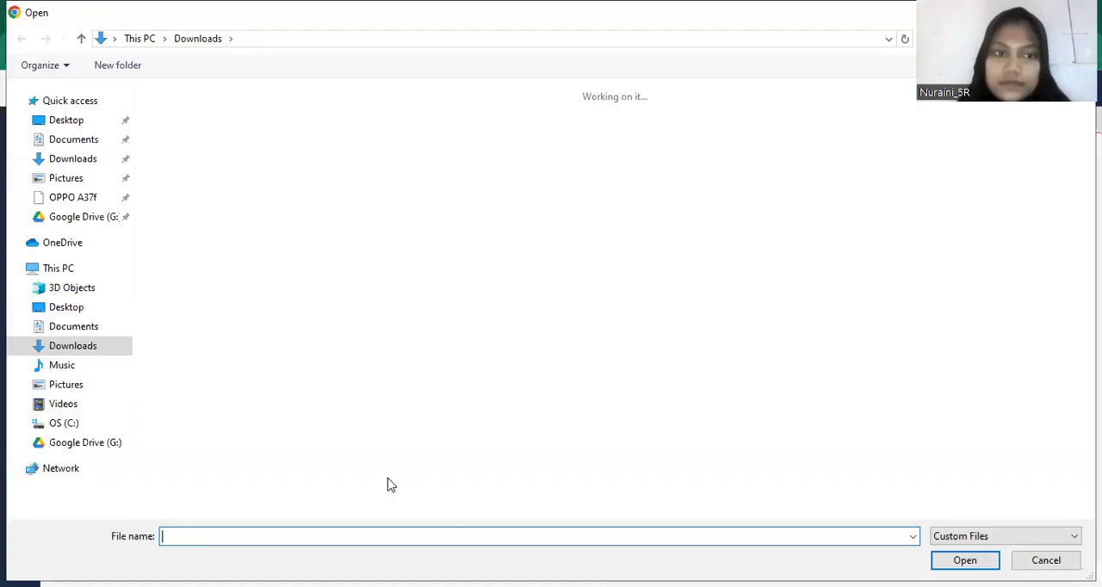
pyautogui.click(87, 166)
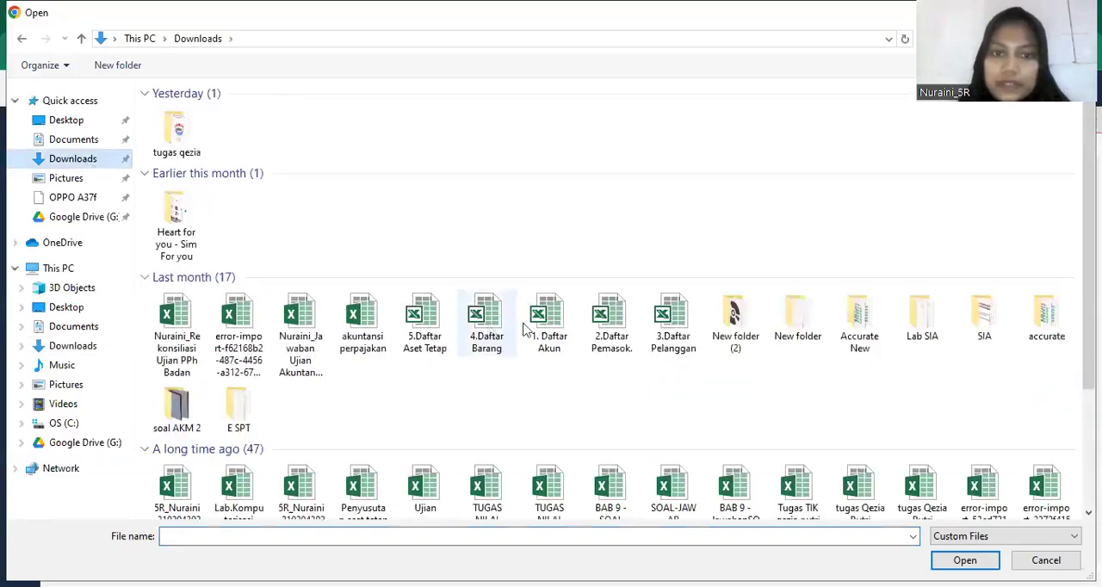
pyautogui.doubleClick(626, 334)
pyautogui.click(527, 486)
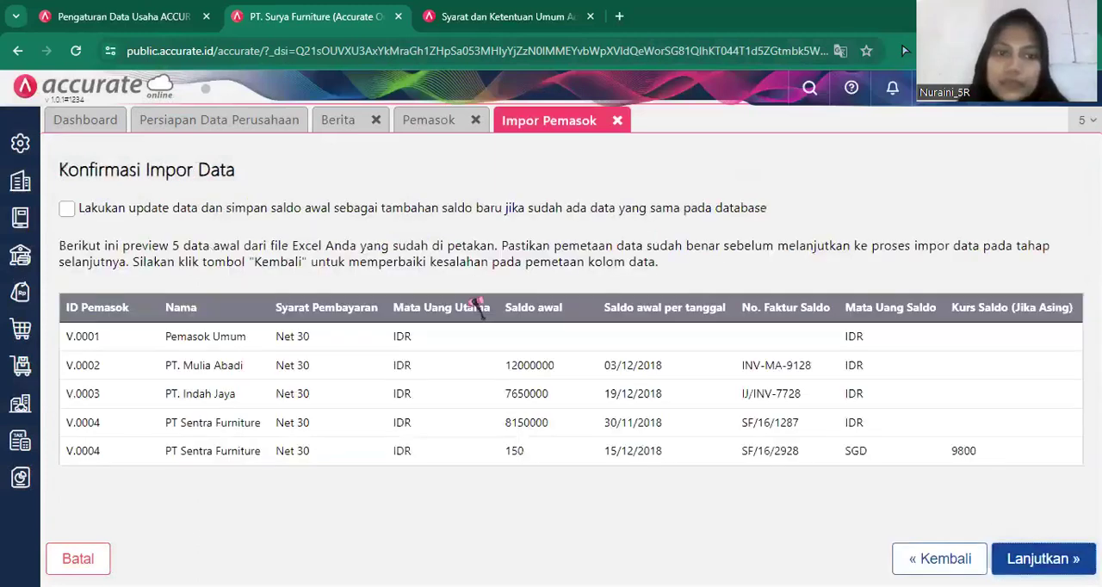
# Enable updating matching suppliers with opening balances added as new balances, run the import and close the supplier pages.
pyautogui.click(455, 209)
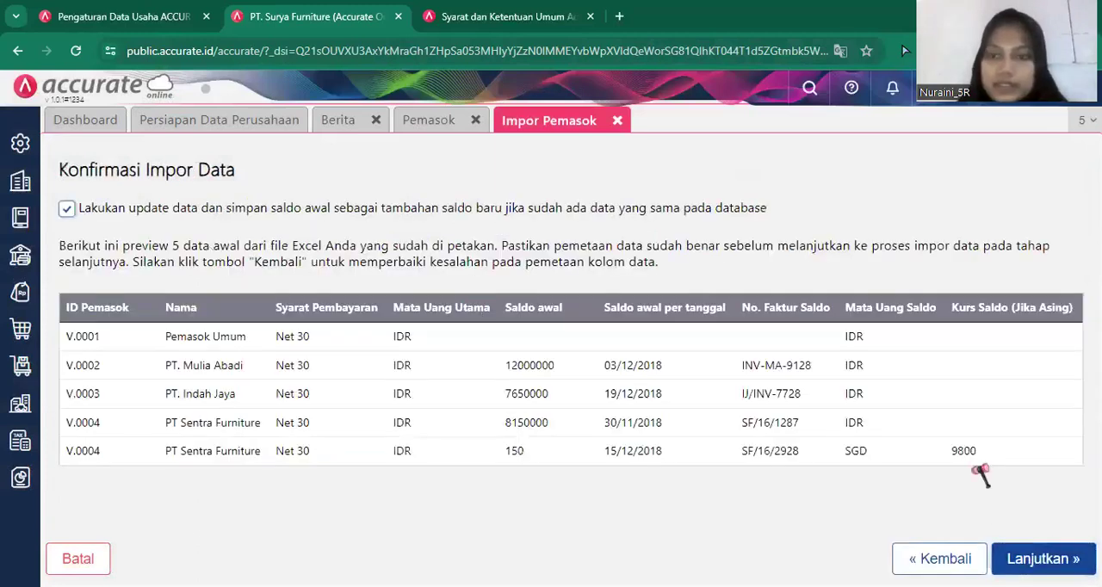
pyautogui.click(1036, 563)
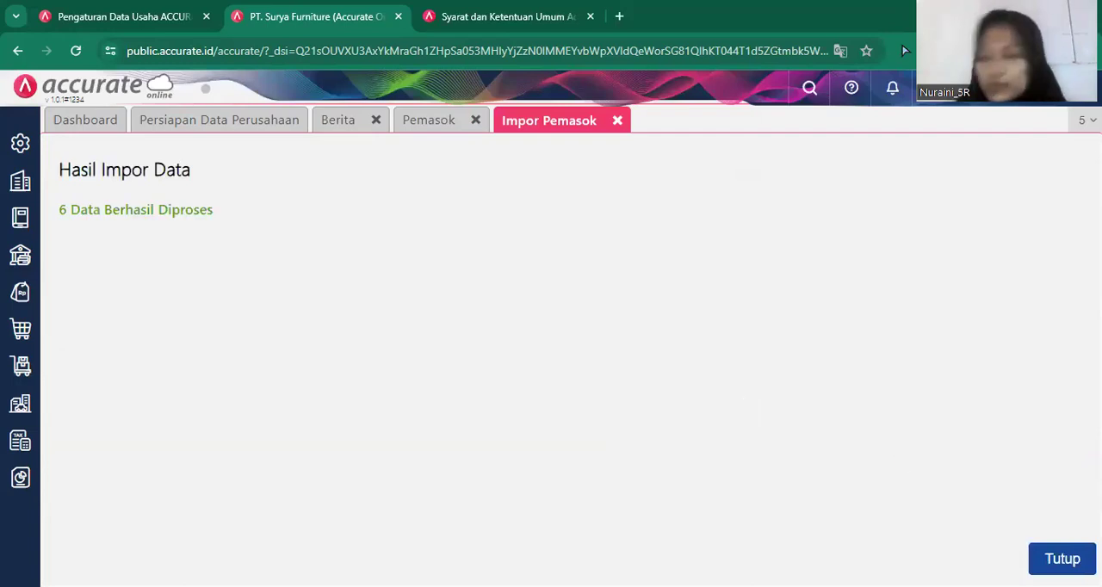
pyautogui.click(1062, 559)
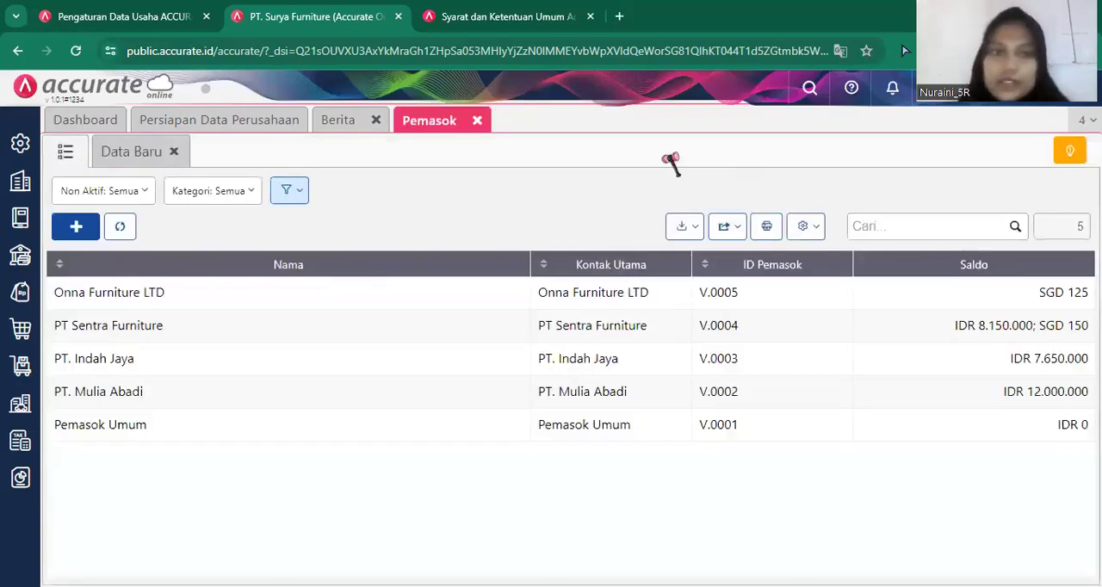
pyautogui.click(491, 119)
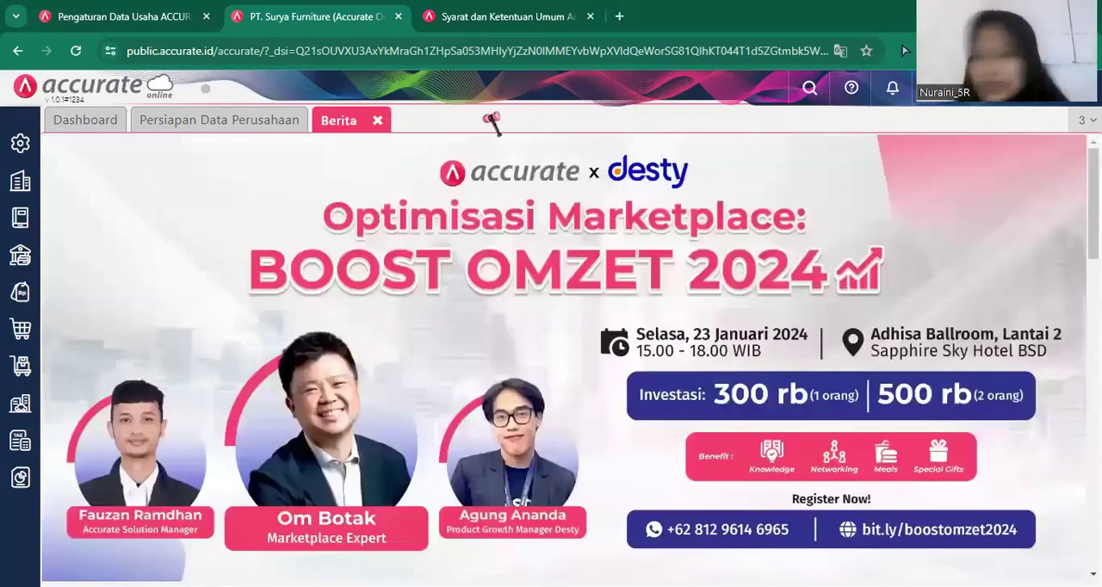
# Display the customer list (Pelanggan) of the sales module and start an Excel import for it.
pyautogui.click(25, 295)
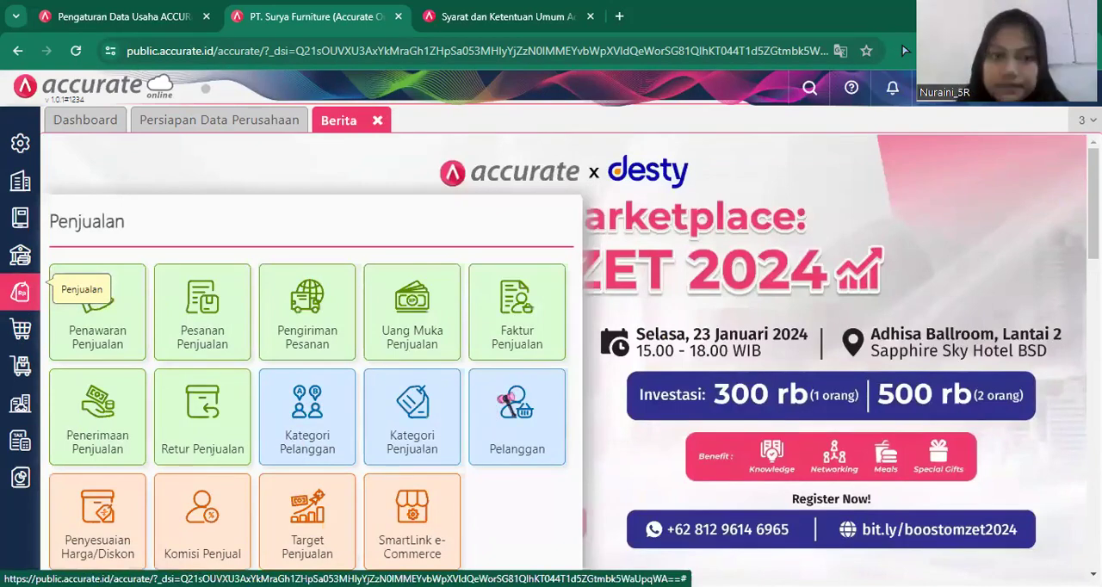
pyautogui.click(508, 398)
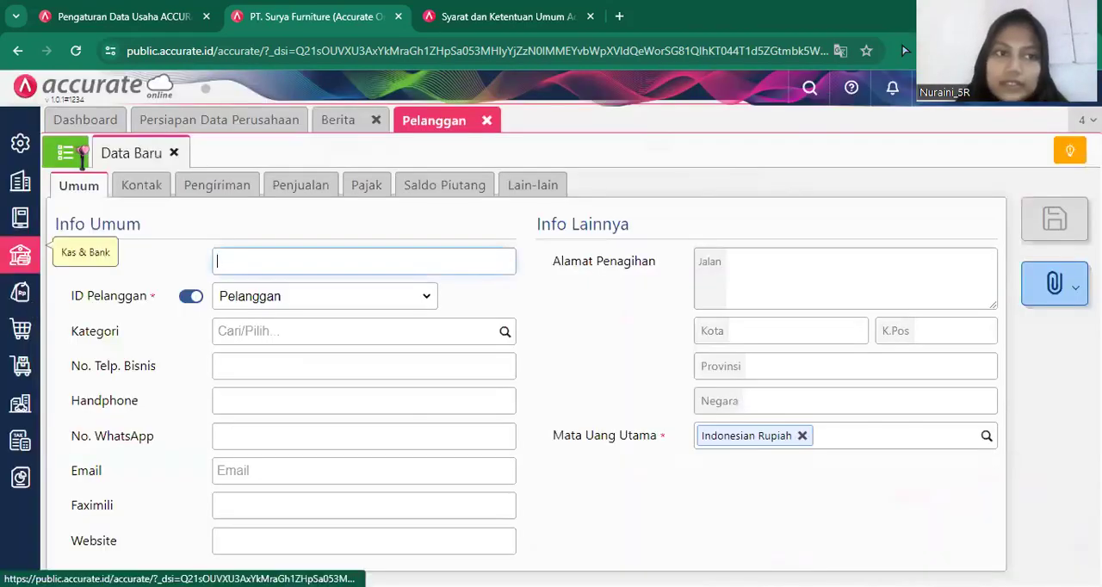
pyautogui.click(82, 152)
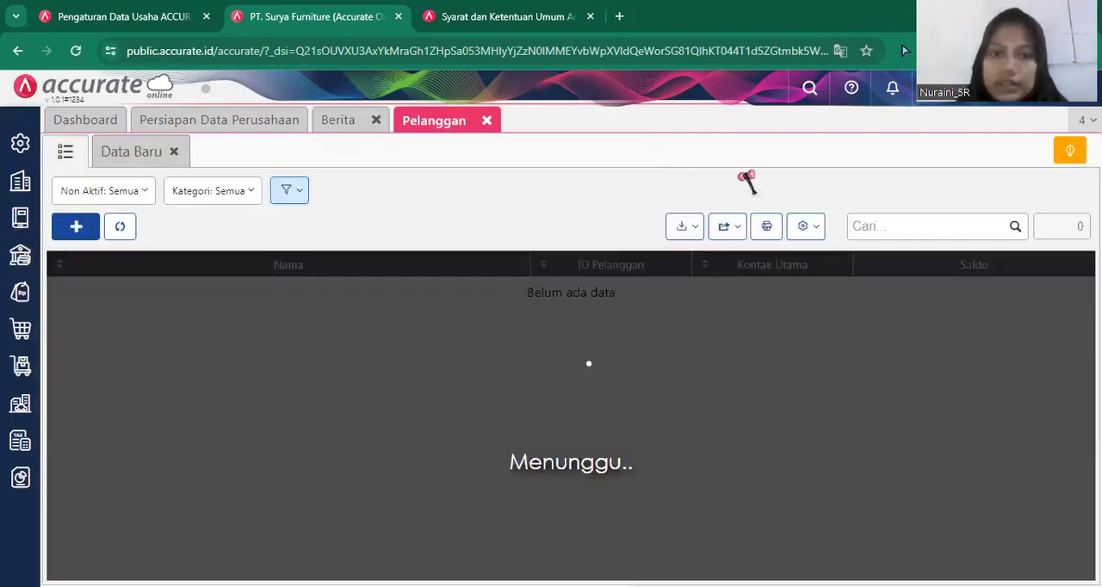
pyautogui.click(686, 235)
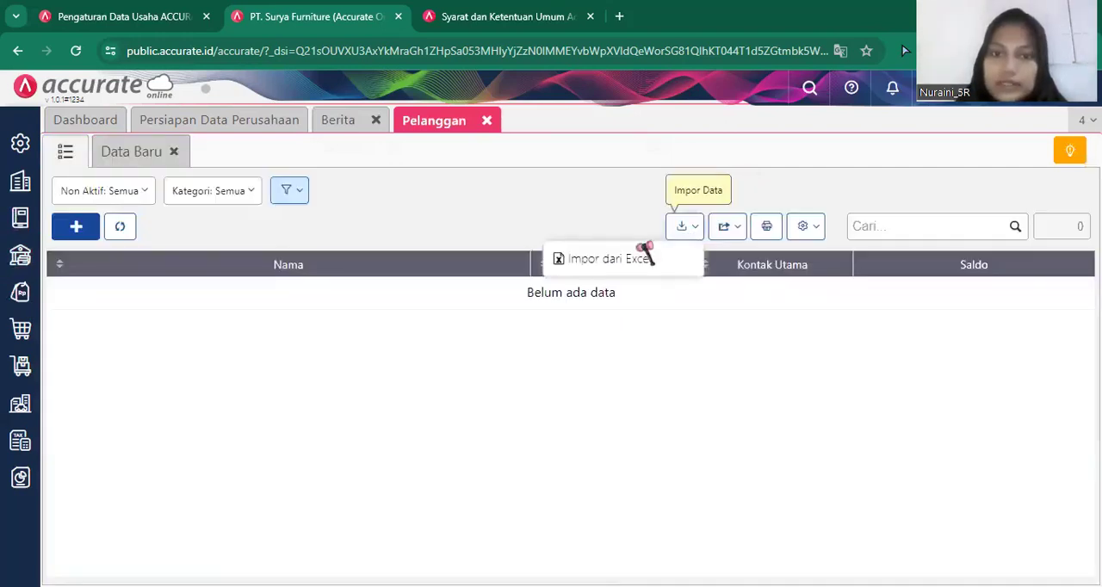
pyautogui.click(620, 260)
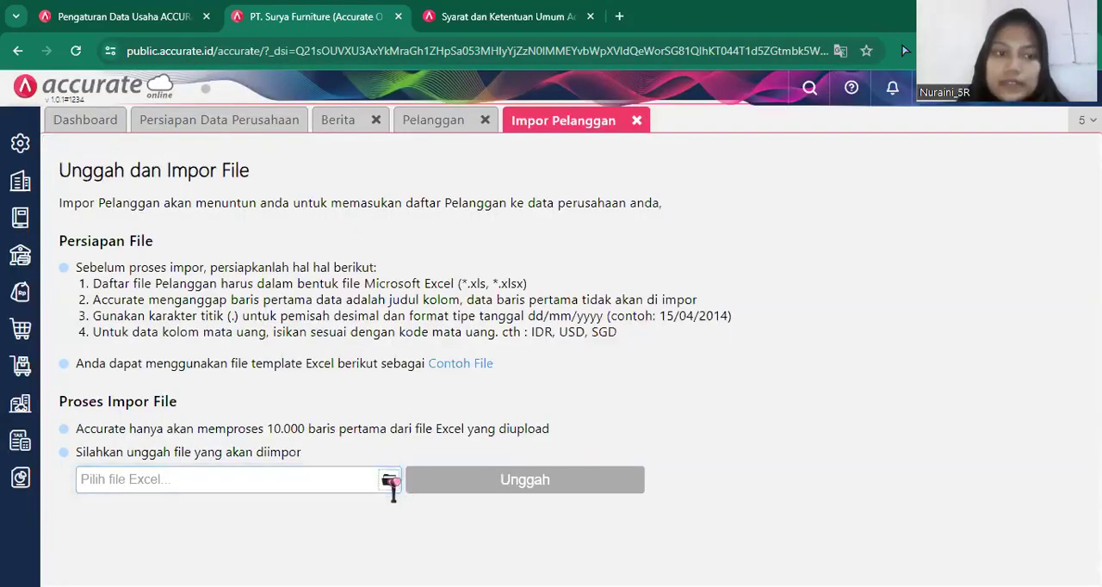
# Choose the file "3.Daftar Pelanggan" from the Downloads folder and upload it for the customer import.
pyautogui.click(390, 479)
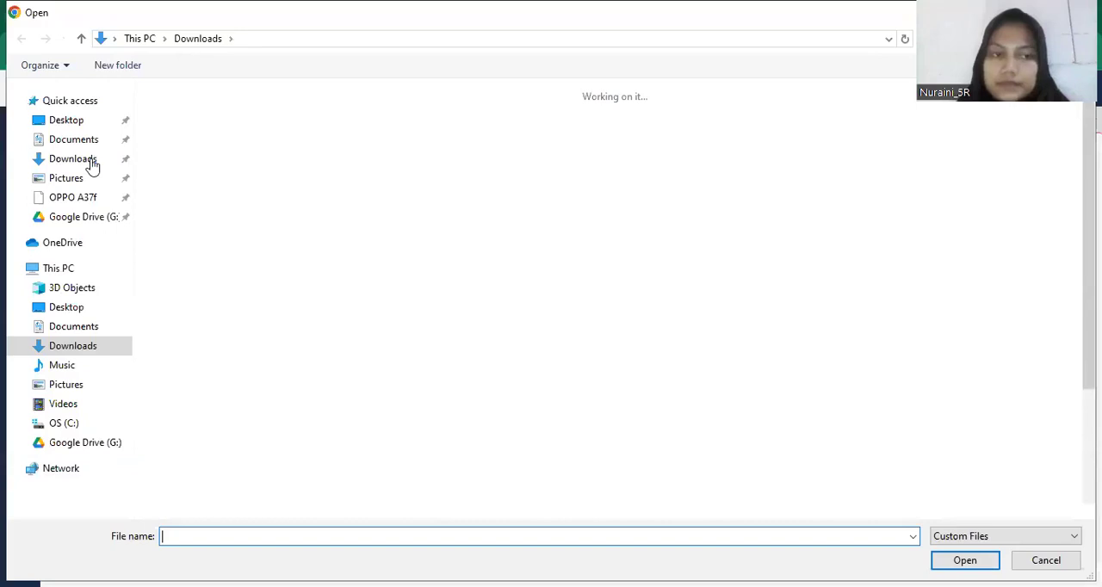
pyautogui.click(93, 165)
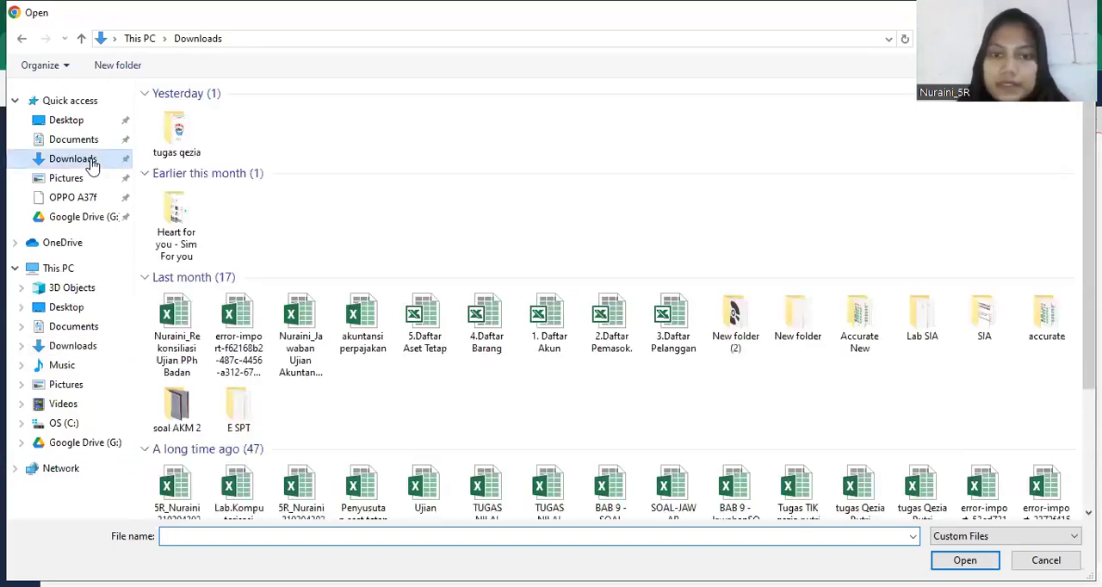
pyautogui.doubleClick(680, 320)
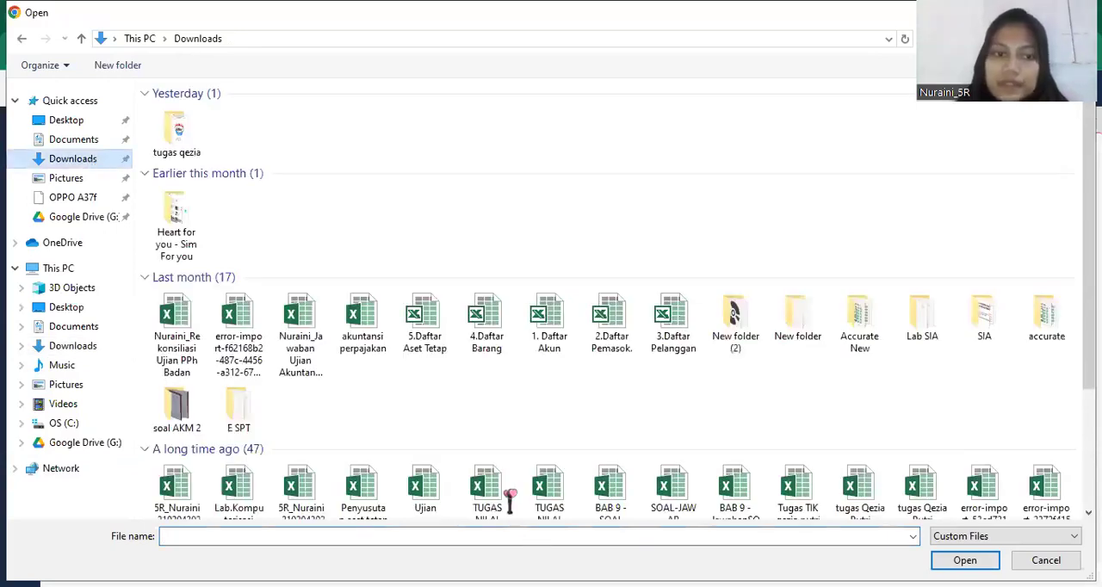
pyautogui.click(519, 490)
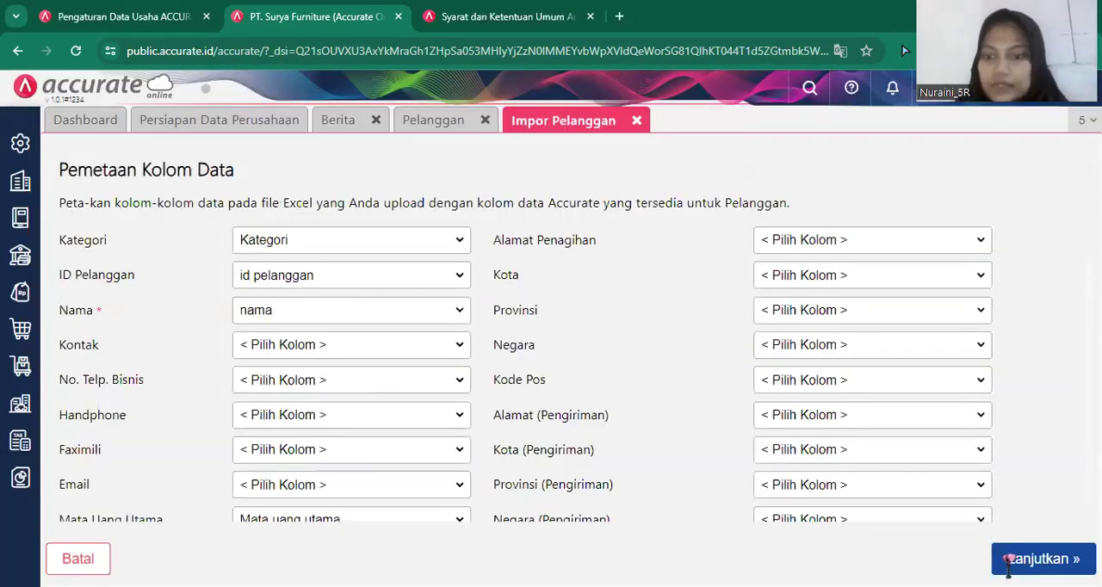
# Accept the column mapping, enable updating matching customers with opening balances added, run the import and close the customer pages.
pyautogui.click(1008, 567)
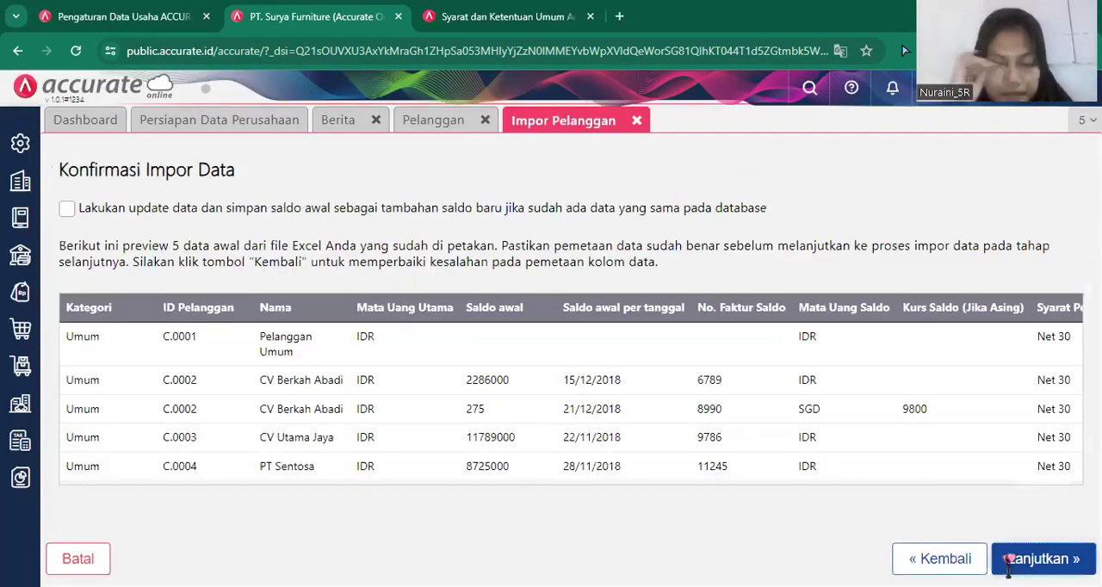
pyautogui.click(541, 213)
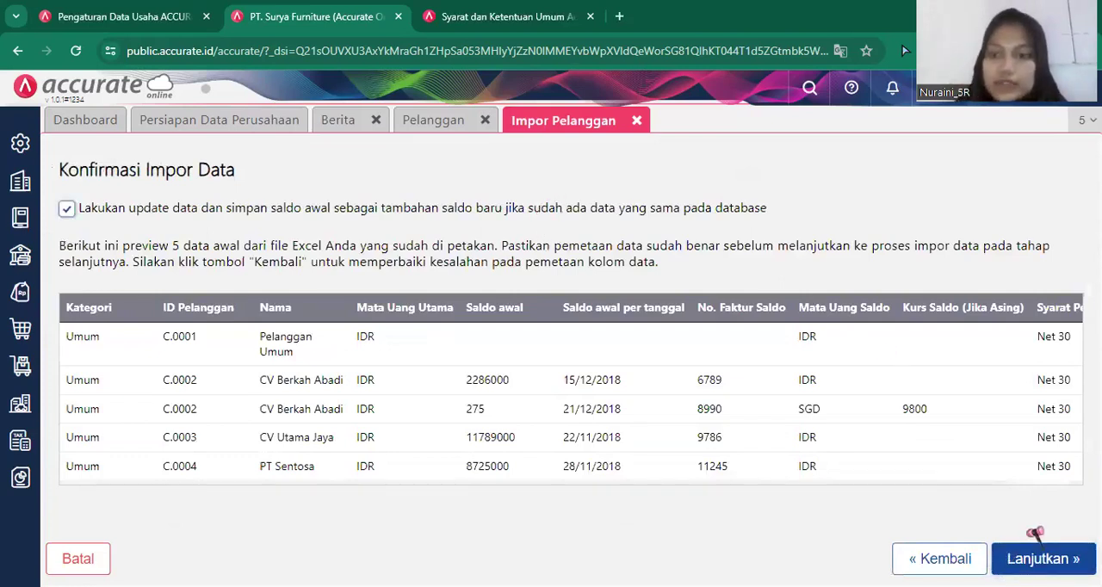
pyautogui.click(1042, 559)
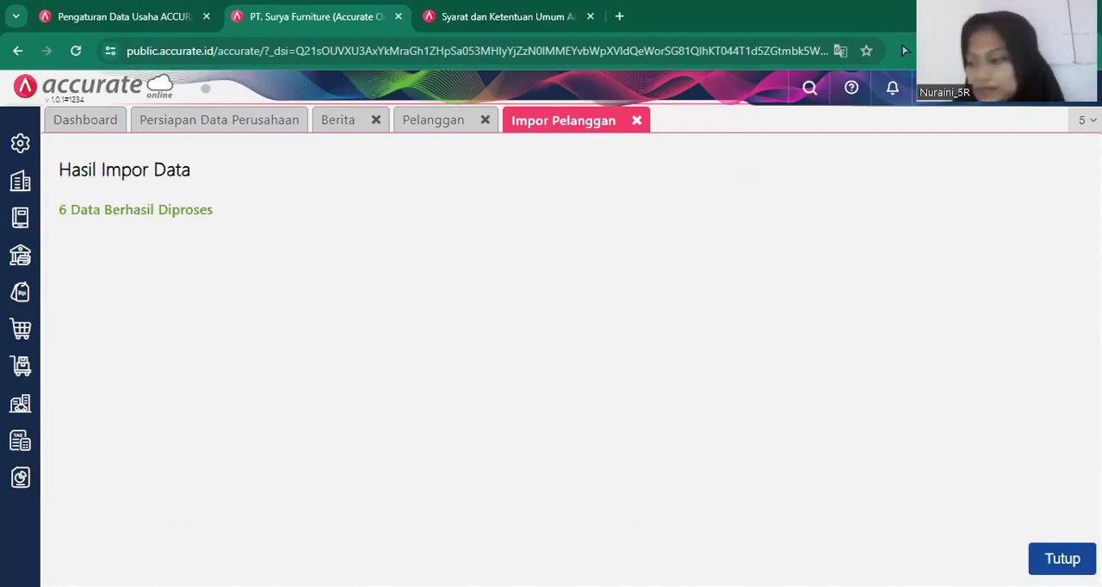
pyautogui.click(1062, 559)
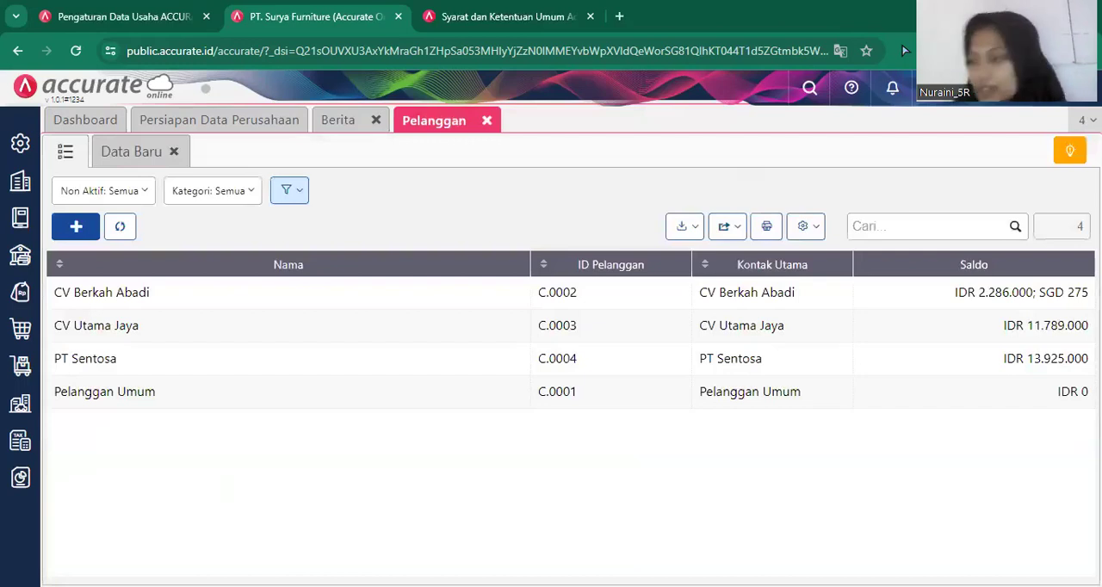
pyautogui.click(487, 122)
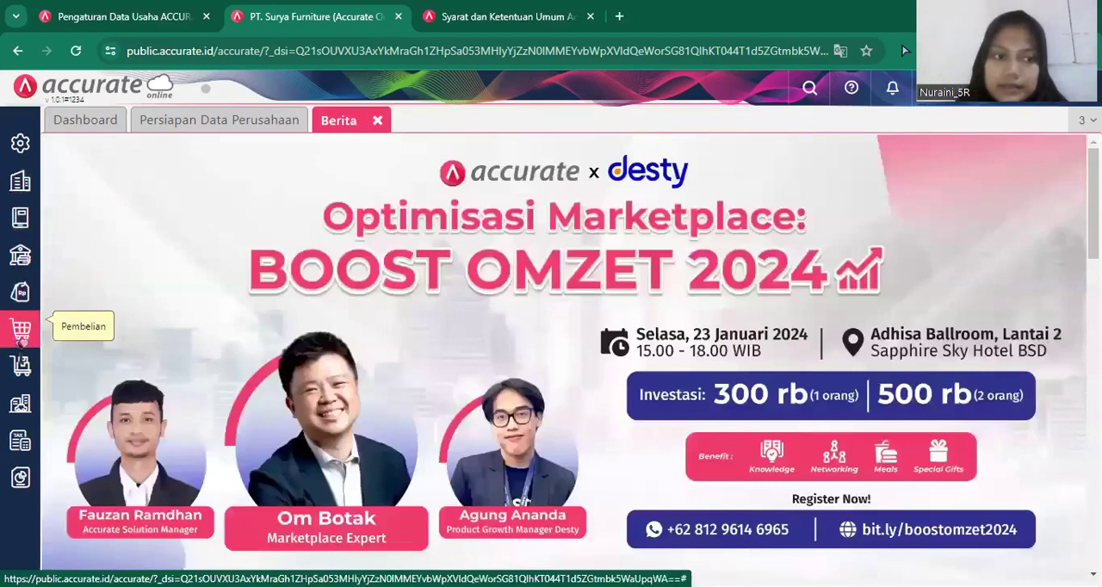
# Create and save an item category (Kategori Barang) named "Kursi" in the inventory module.
pyautogui.click(21, 368)
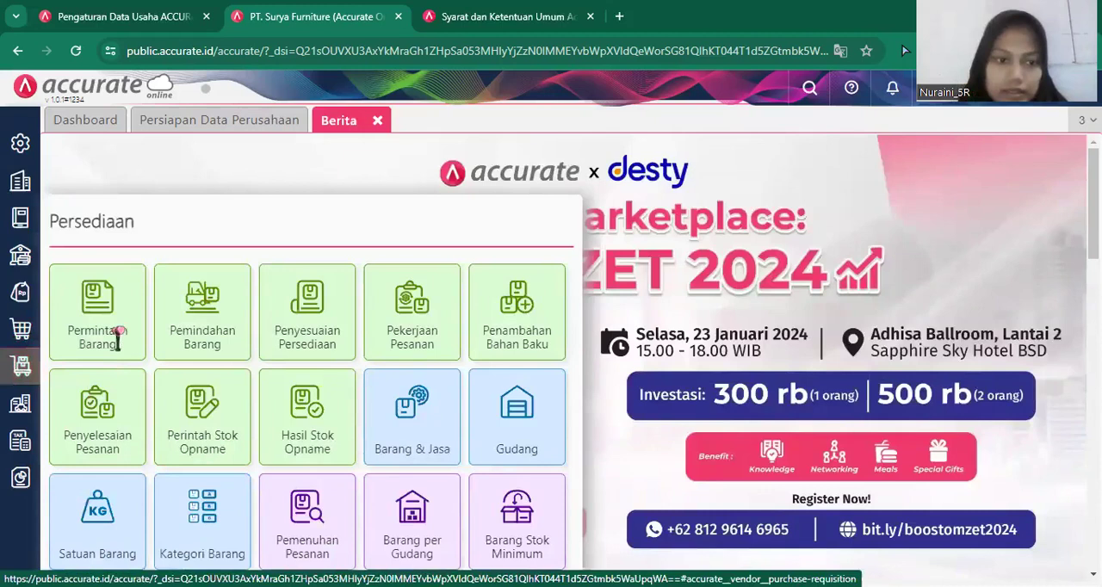
pyautogui.click(226, 521)
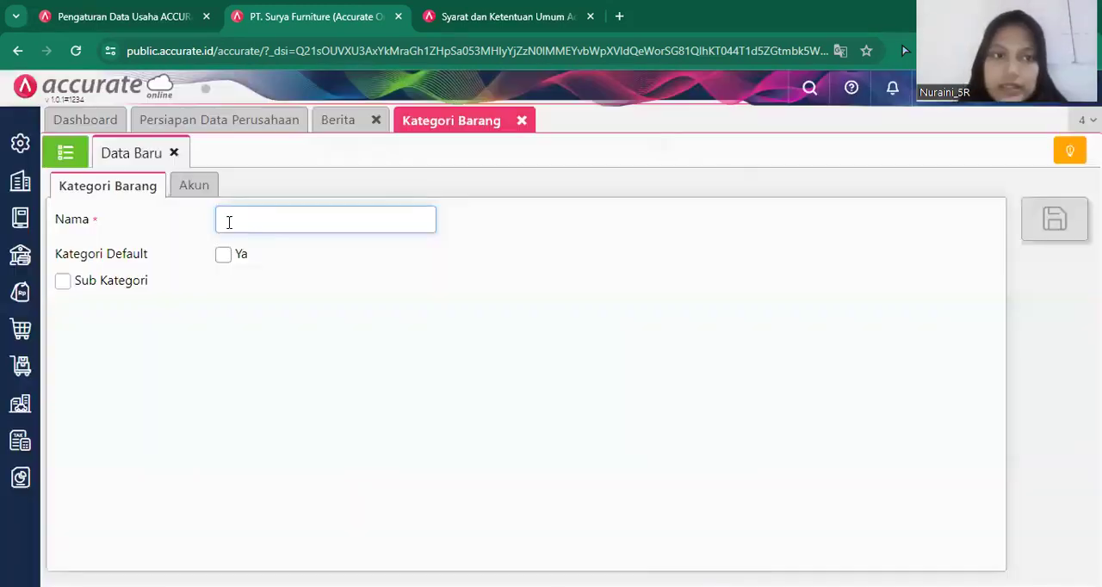
pyautogui.click(242, 219)
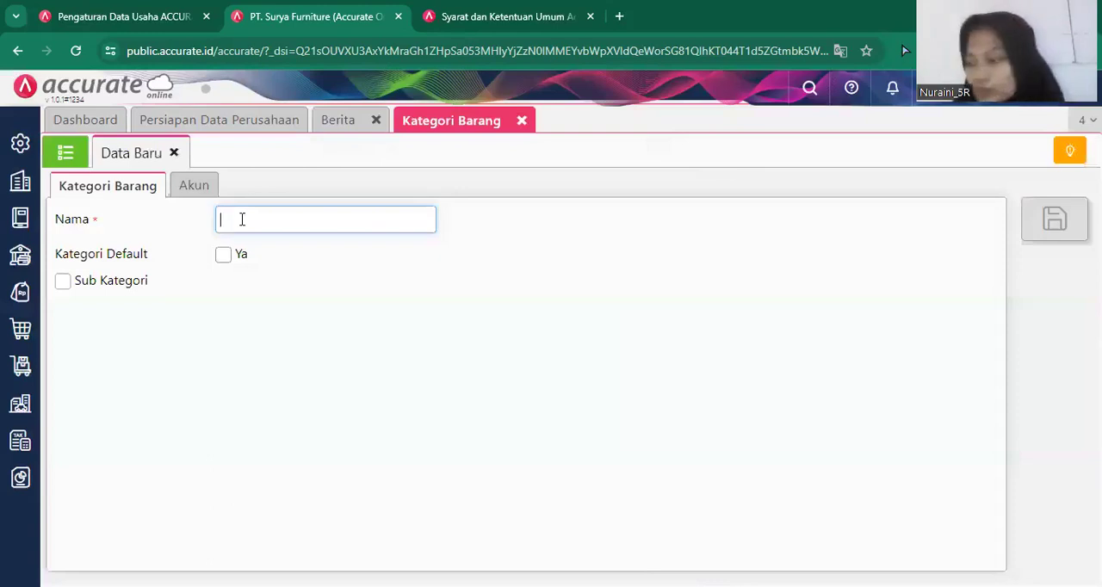
pyautogui.write('Kurs')
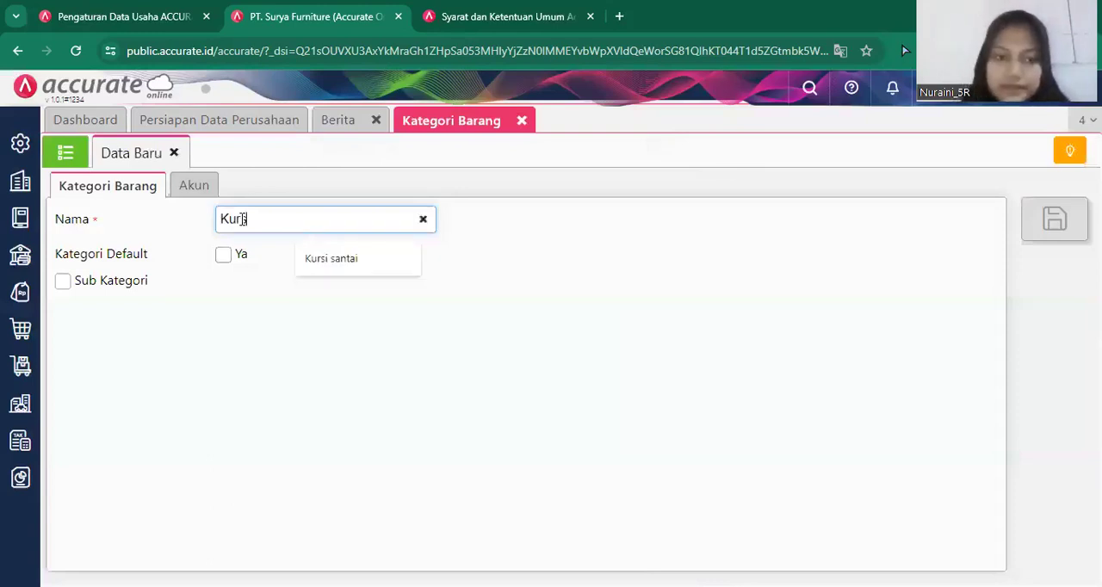
pyautogui.write('i')
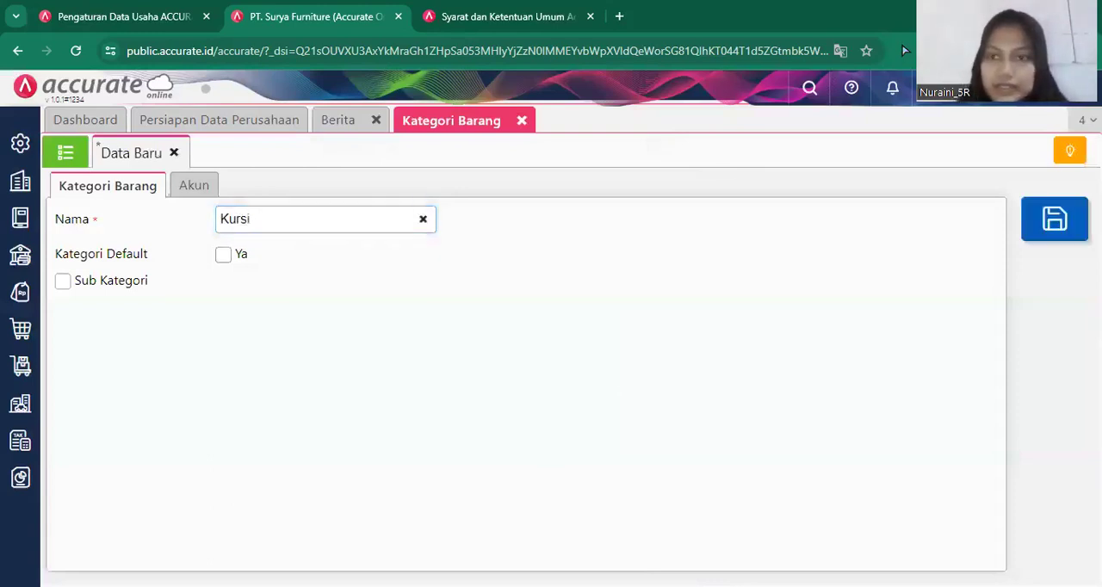
pyautogui.click(1066, 234)
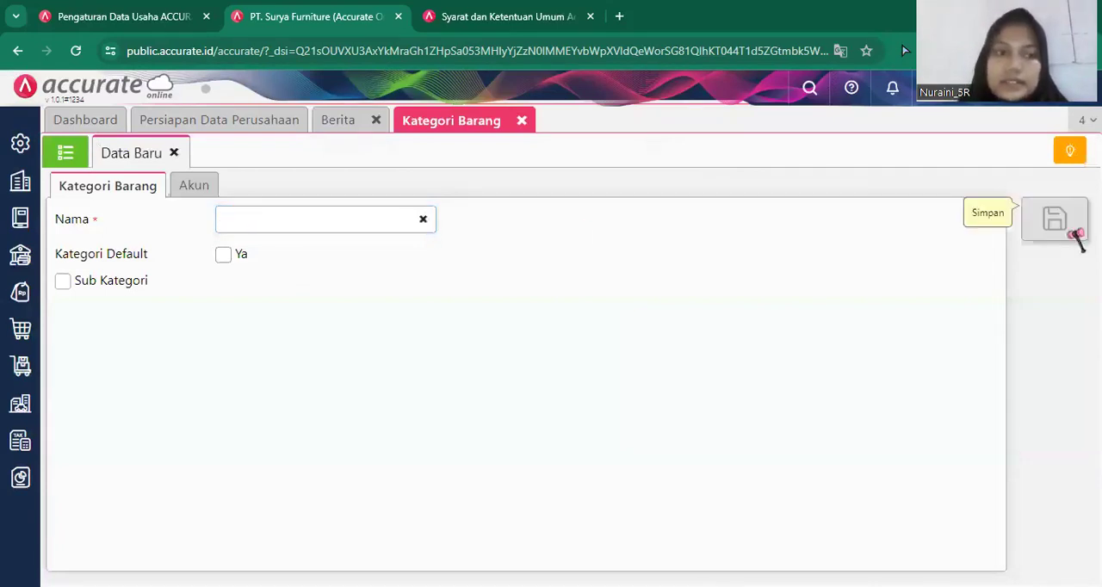
# Save a second item category named "Meja" and close the item category page.
pyautogui.click(278, 218)
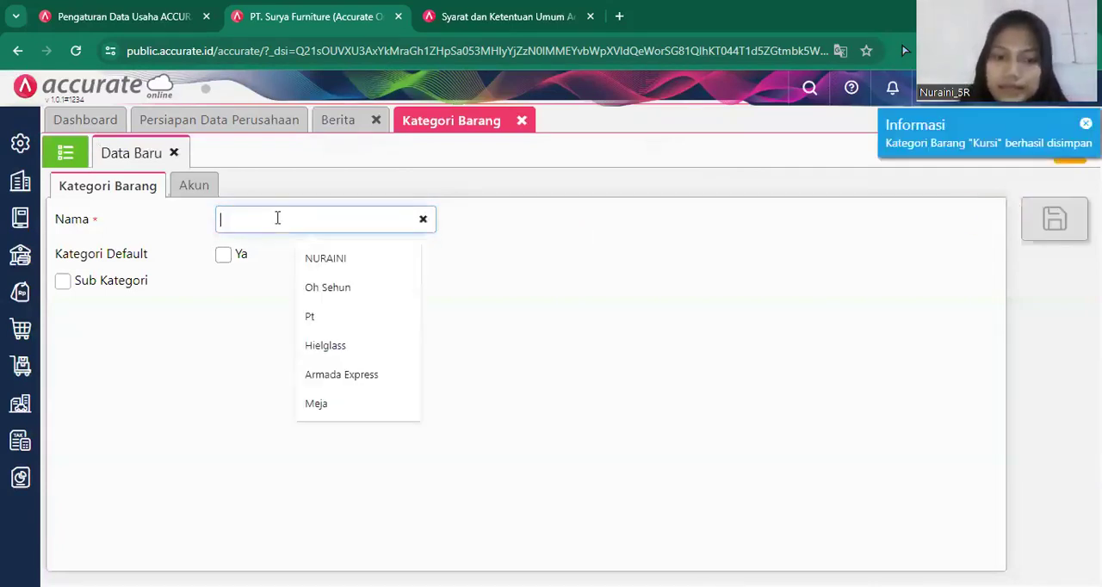
pyautogui.write('Meja')
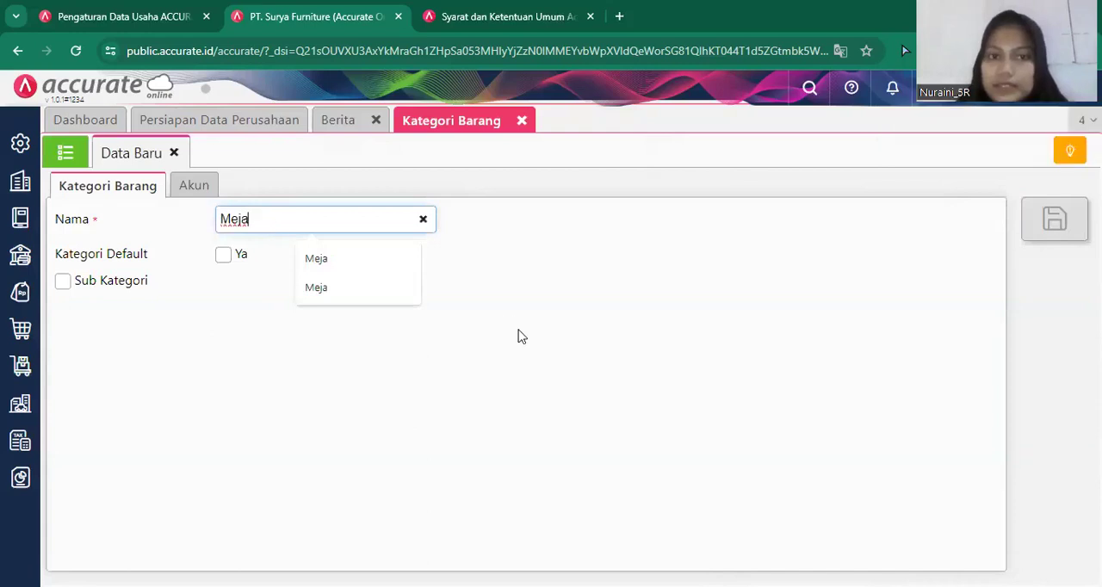
pyautogui.click(1061, 225)
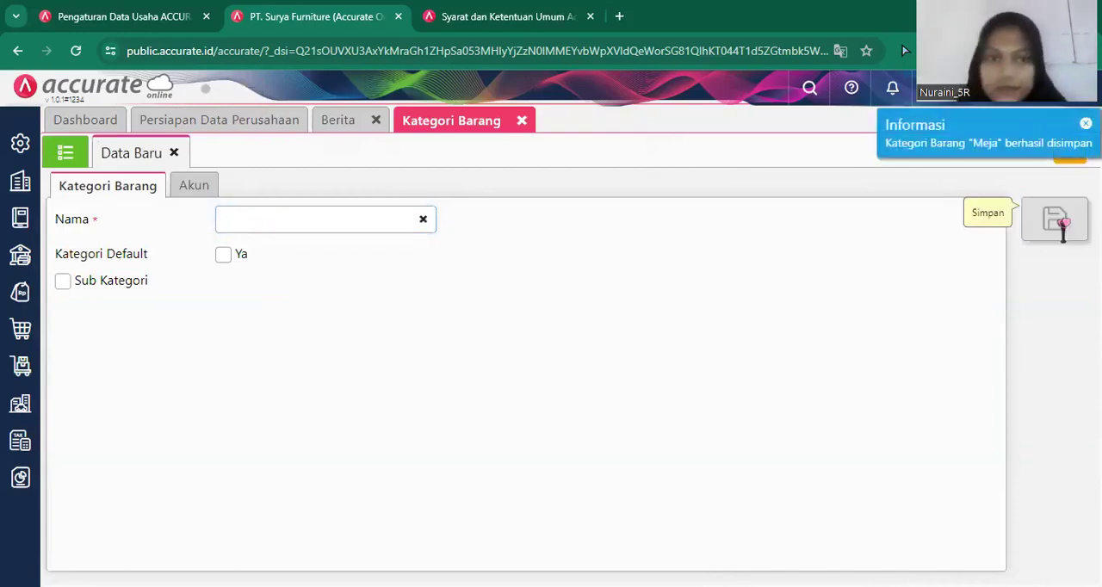
pyautogui.click(521, 121)
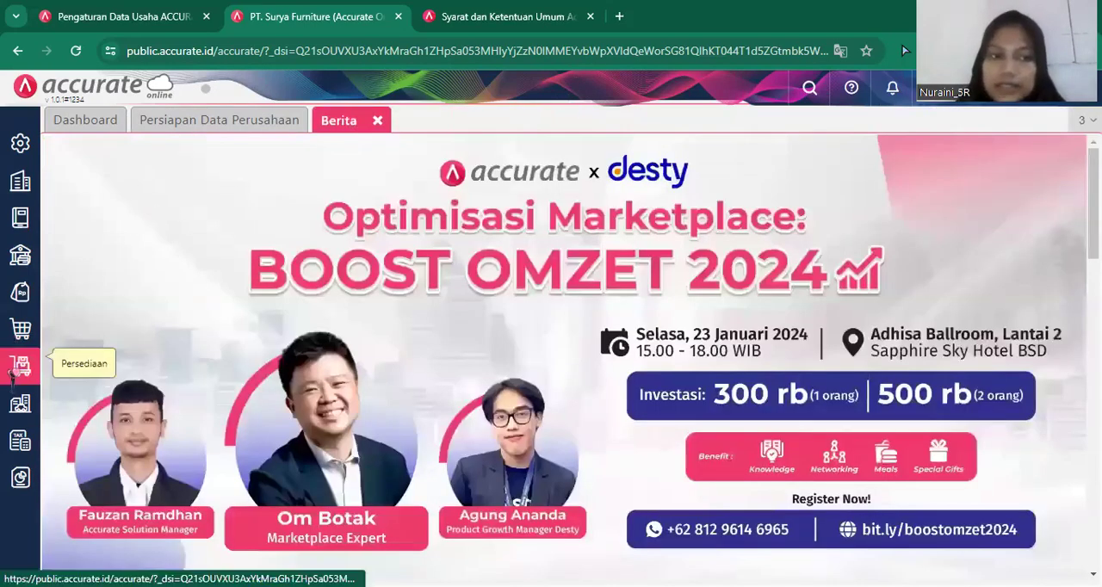
# Create and save a warehouse (Gudang) named "Depan" in the inventory module.
pyautogui.click(13, 376)
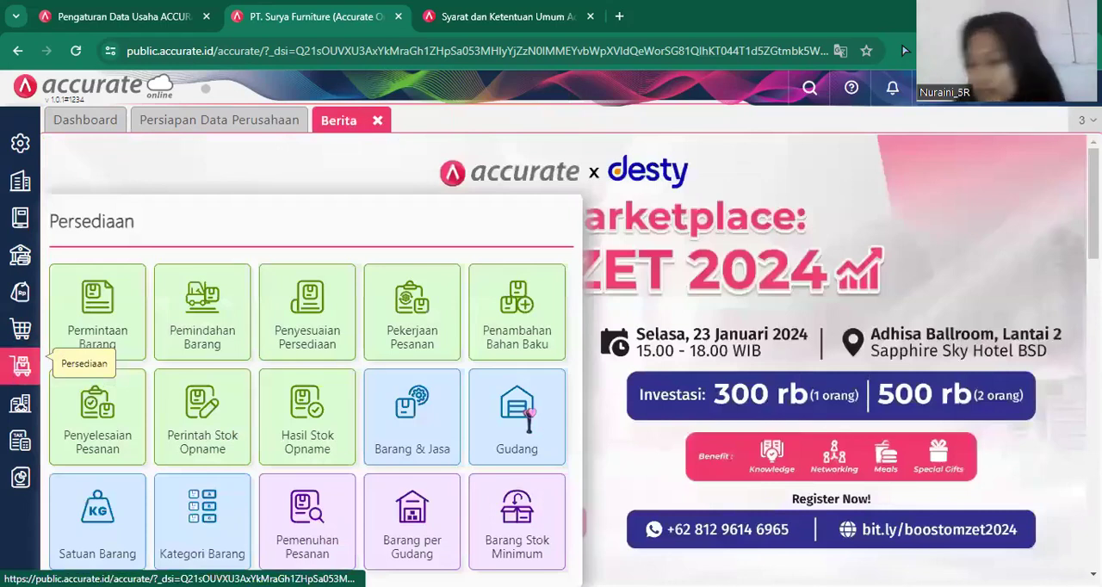
pyautogui.click(528, 418)
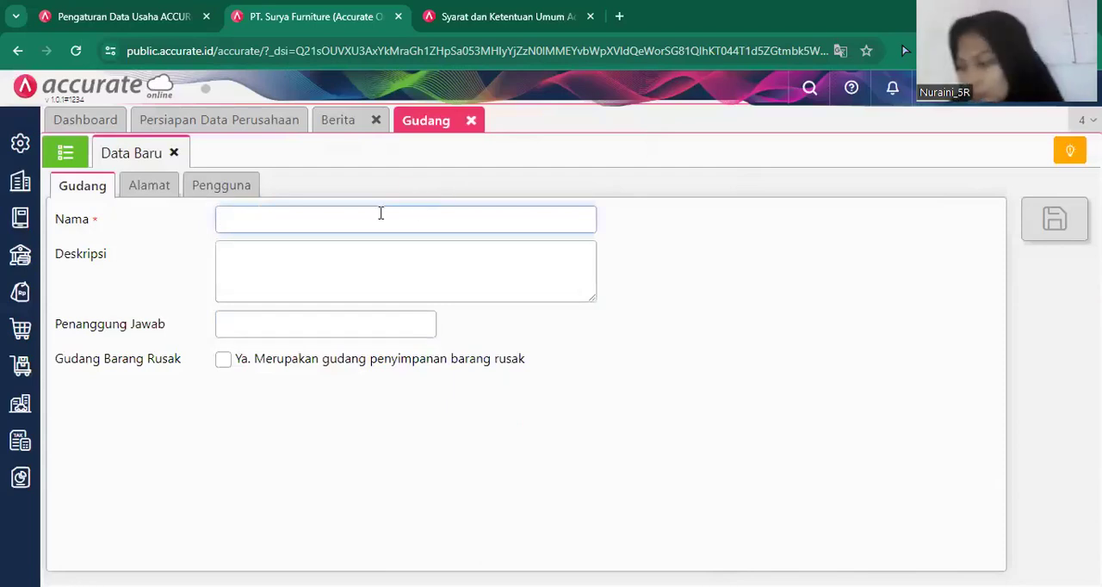
pyautogui.write('D')
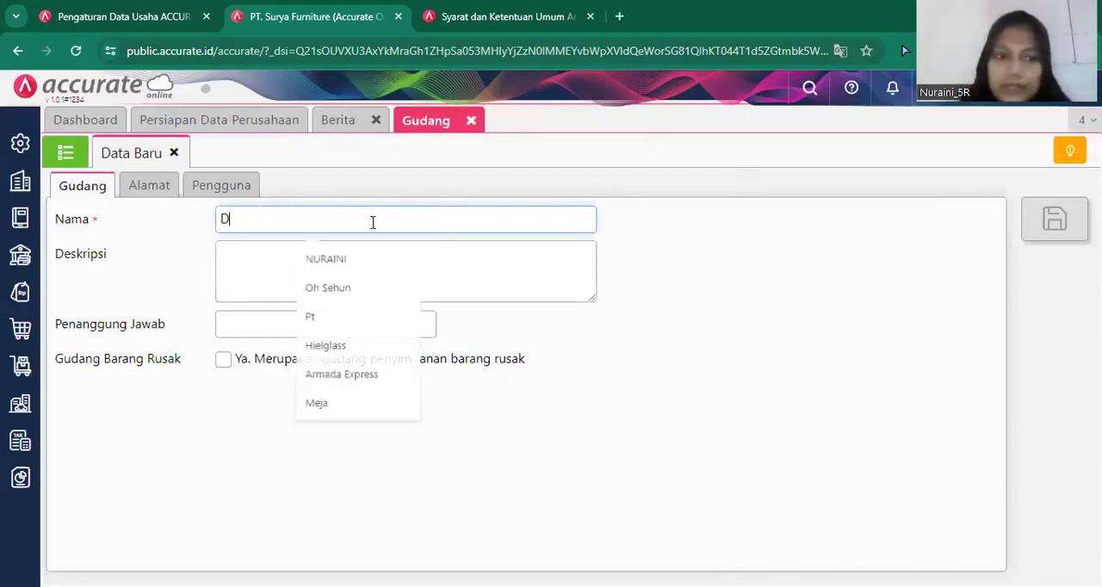
pyautogui.write('epan')
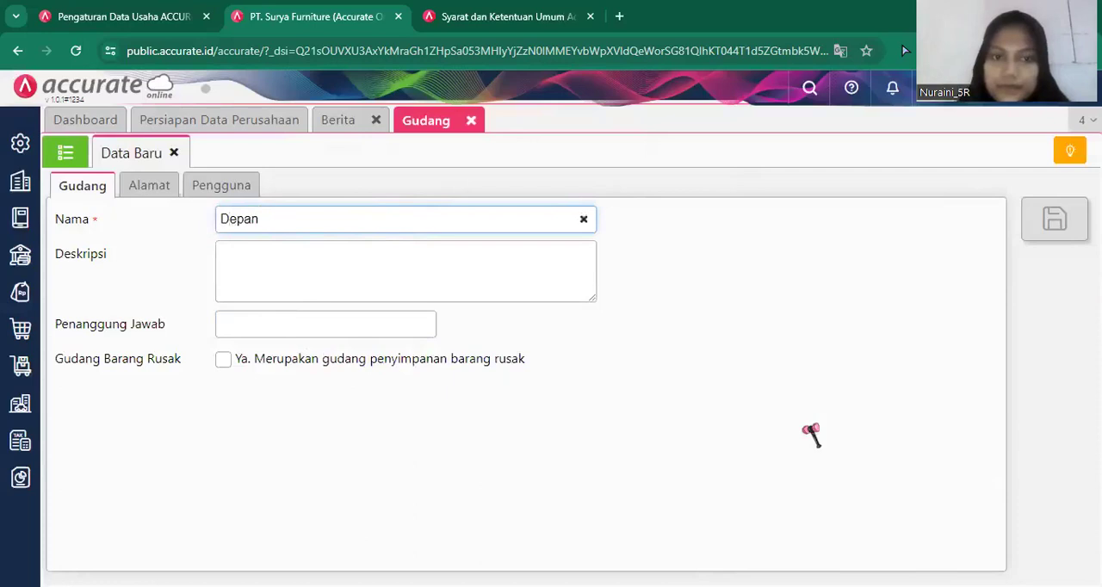
pyautogui.click(1065, 220)
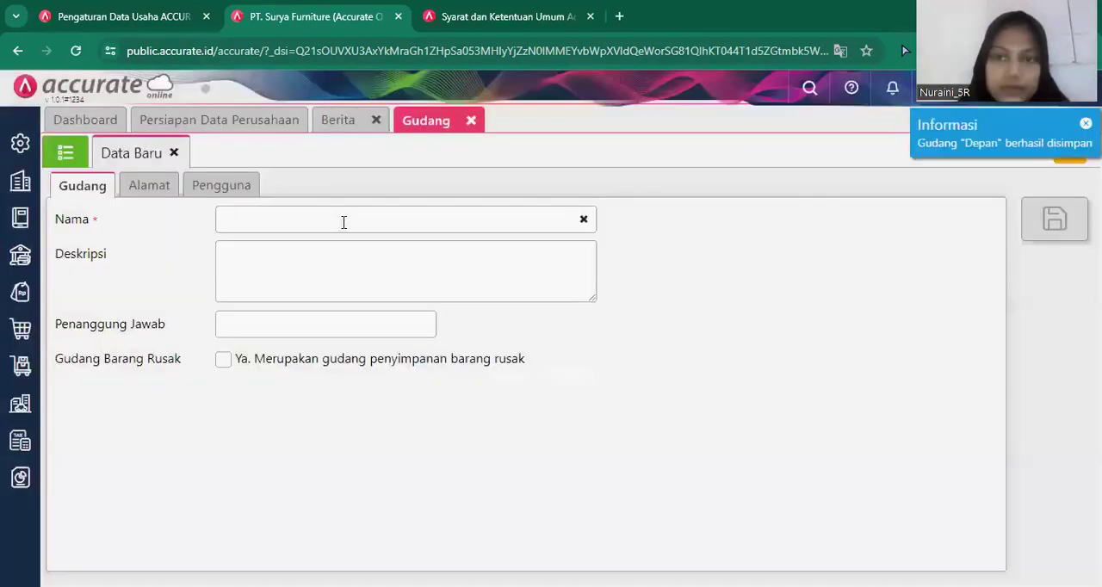
# Save another warehouse named "Belakang" and close the warehouse page.
pyautogui.click(343, 222)
pyautogui.write('B')
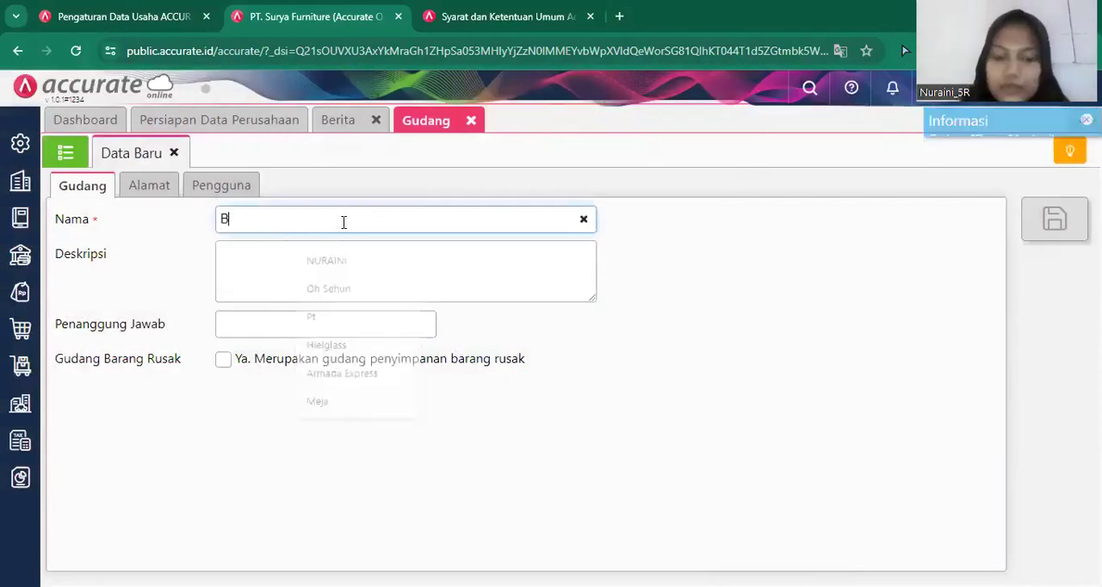
pyautogui.write('elakang')
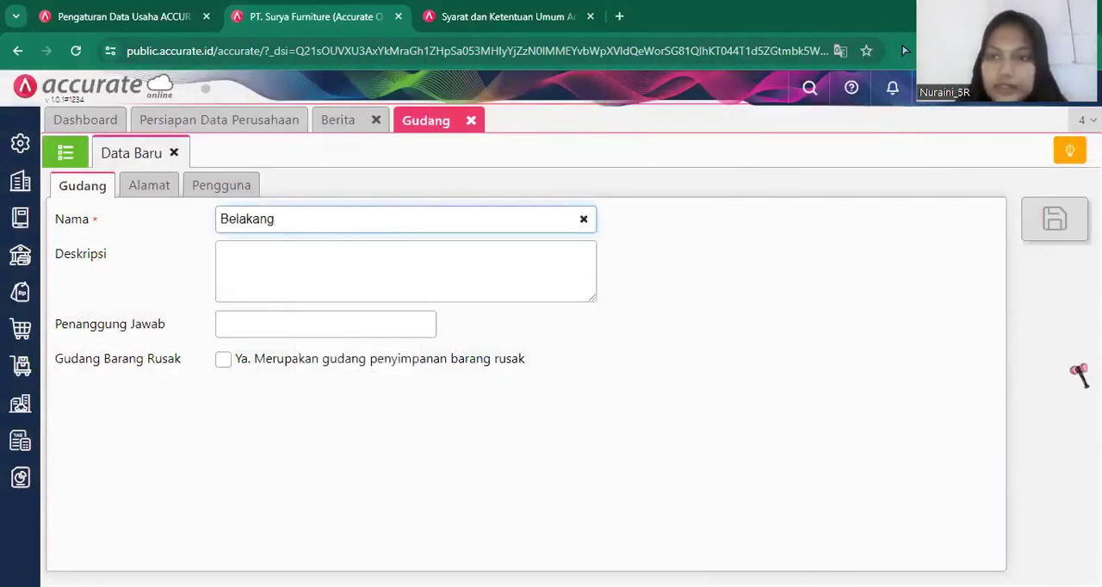
pyautogui.click(1060, 226)
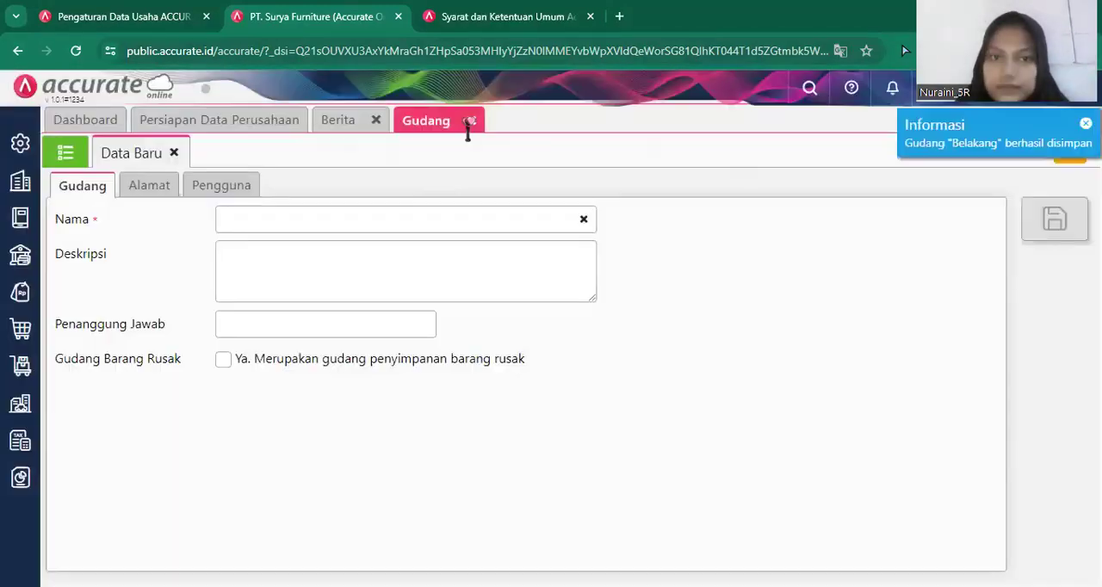
pyautogui.click(473, 121)
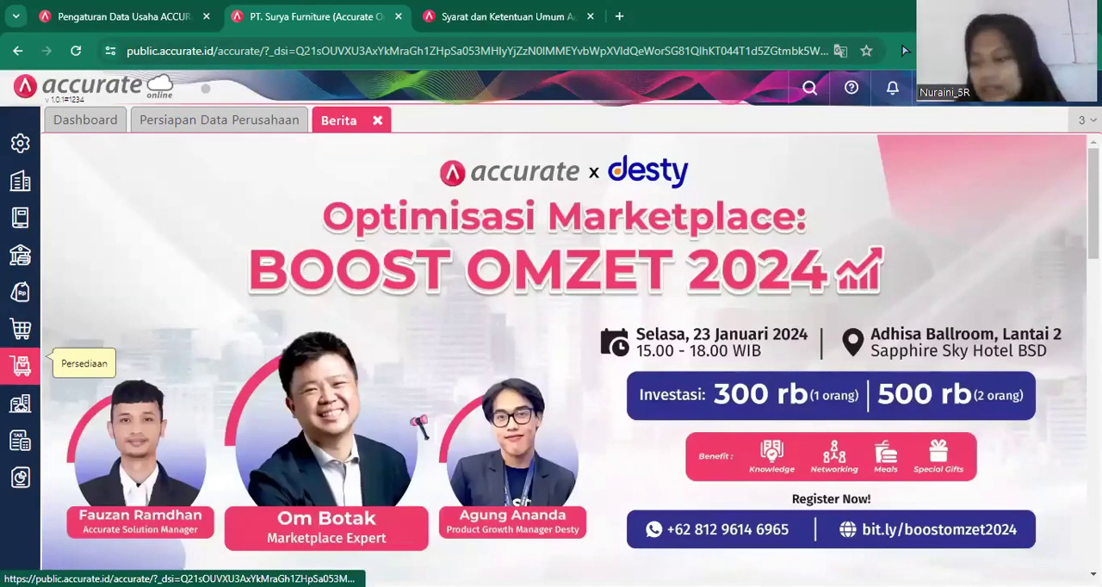
# Display the goods and services list (Barang & Jasa) of the inventory module and start an Excel import for it.
pyautogui.click(419, 425)
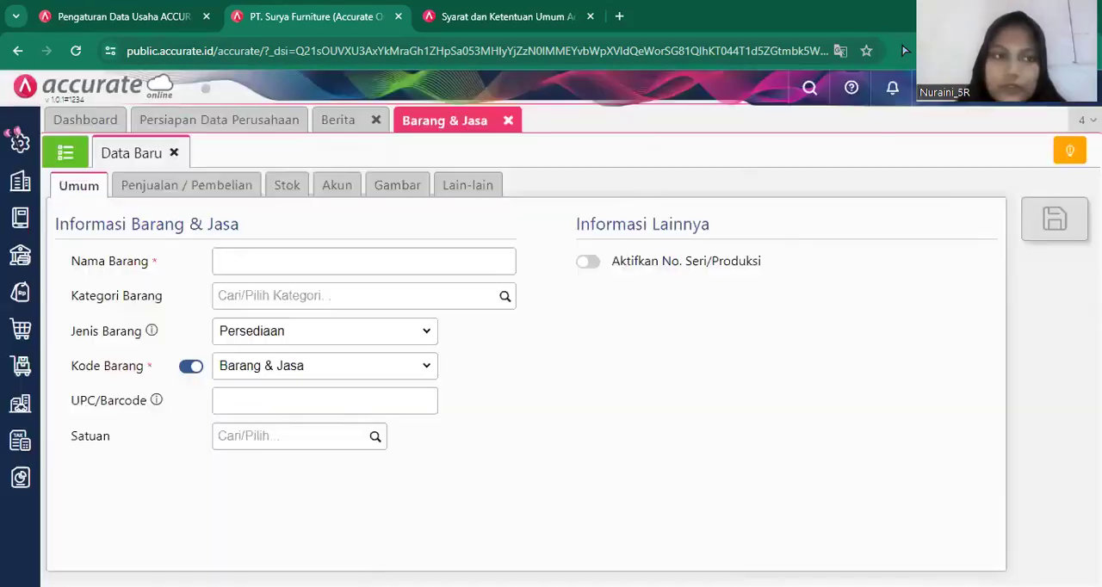
pyautogui.click(76, 161)
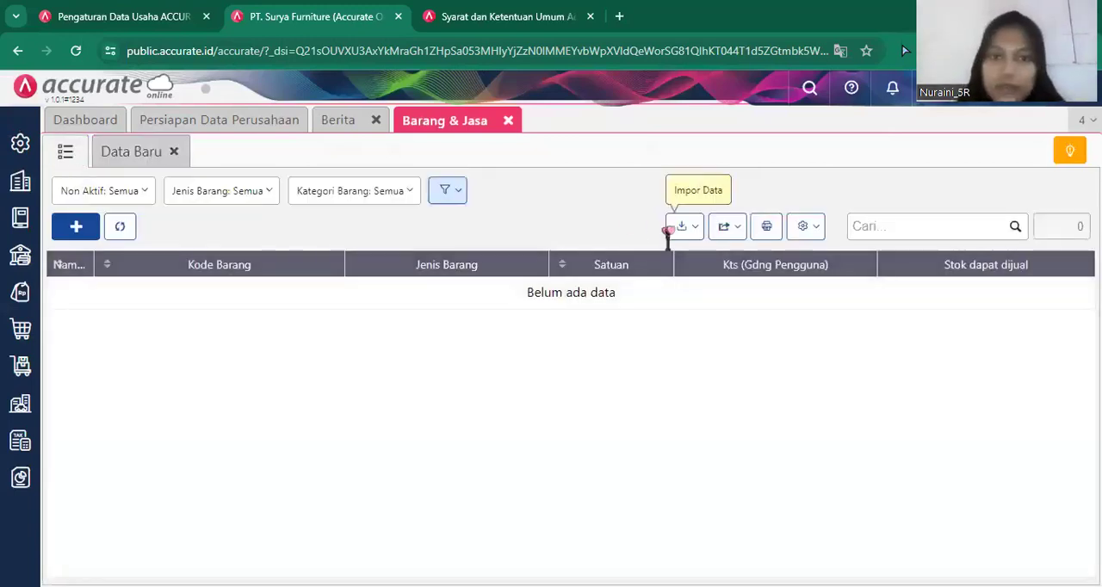
pyautogui.click(679, 226)
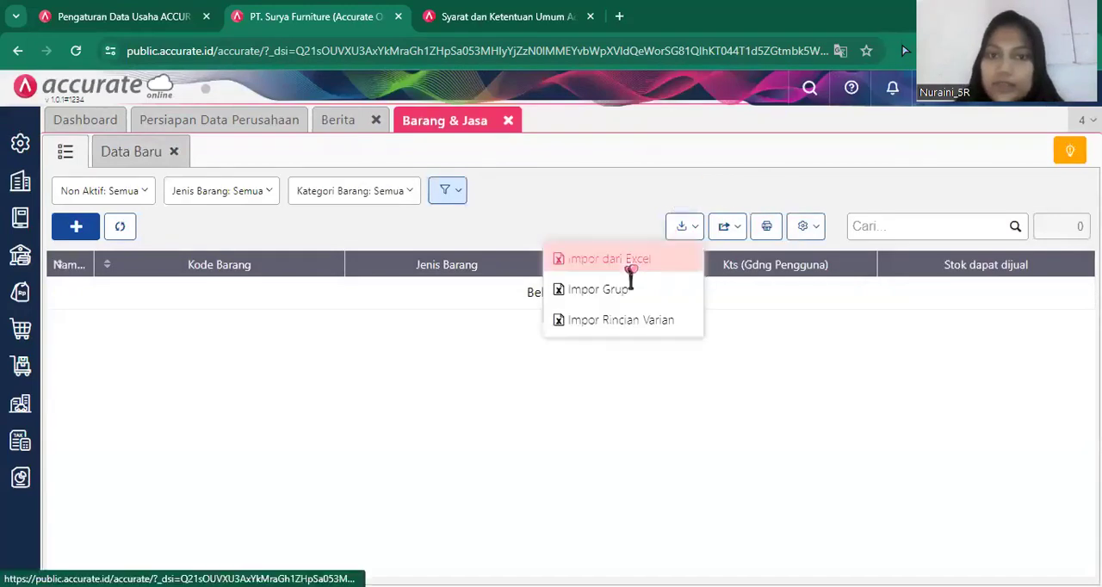
pyautogui.click(641, 268)
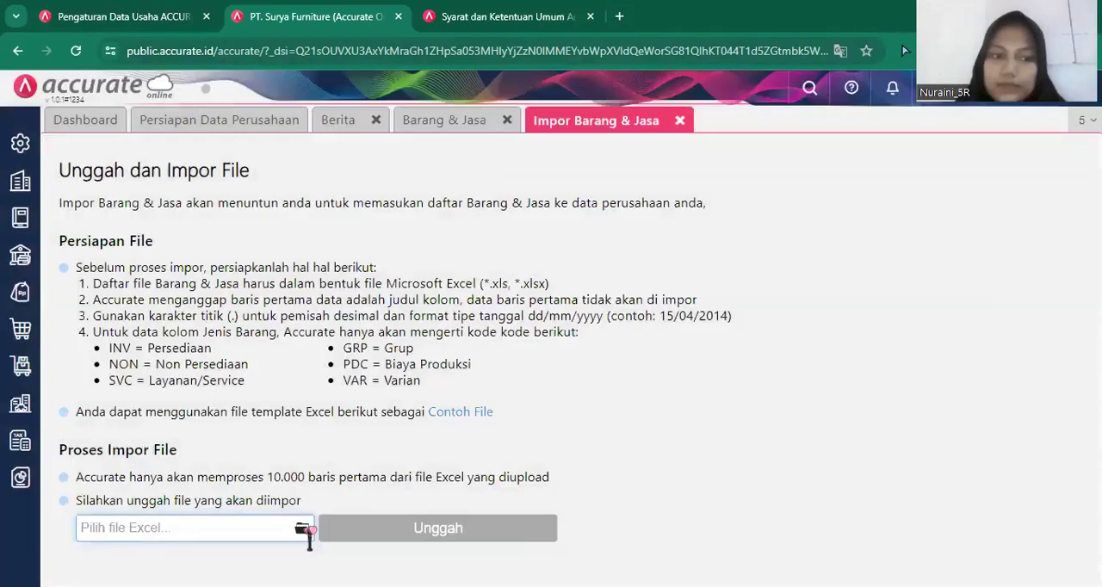
# Upload the Excel file "4.Daftar Barang" from the Downloads folder for the goods and services import.
pyautogui.click(307, 529)
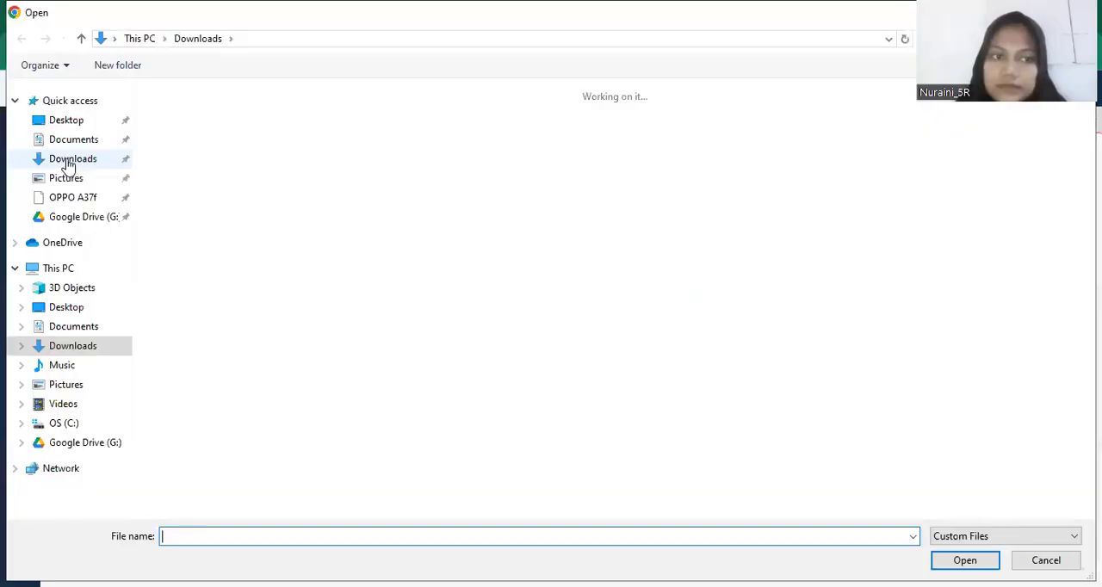
pyautogui.click(69, 161)
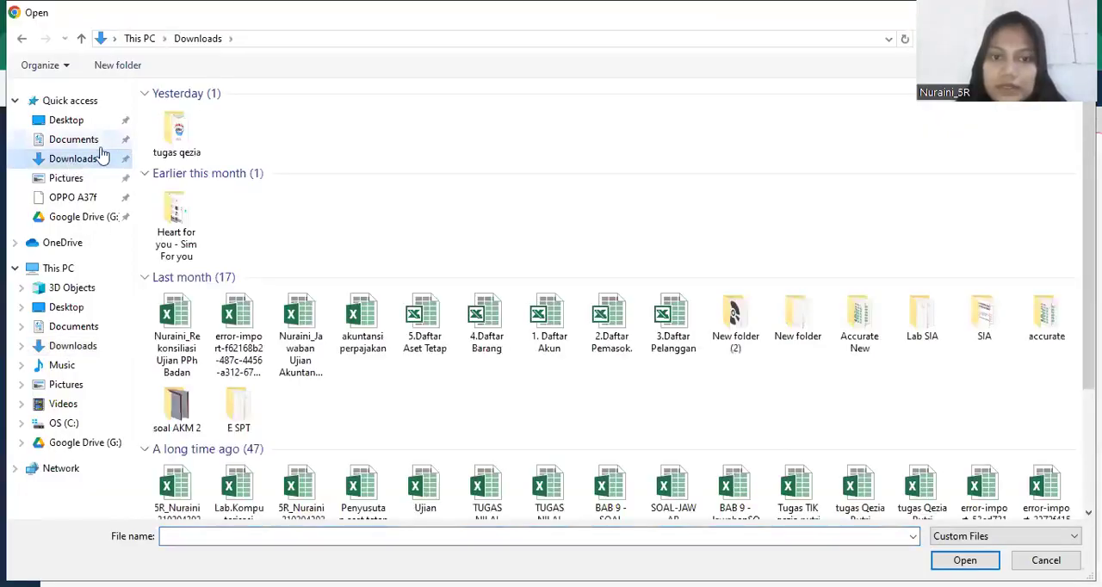
pyautogui.click(90, 141)
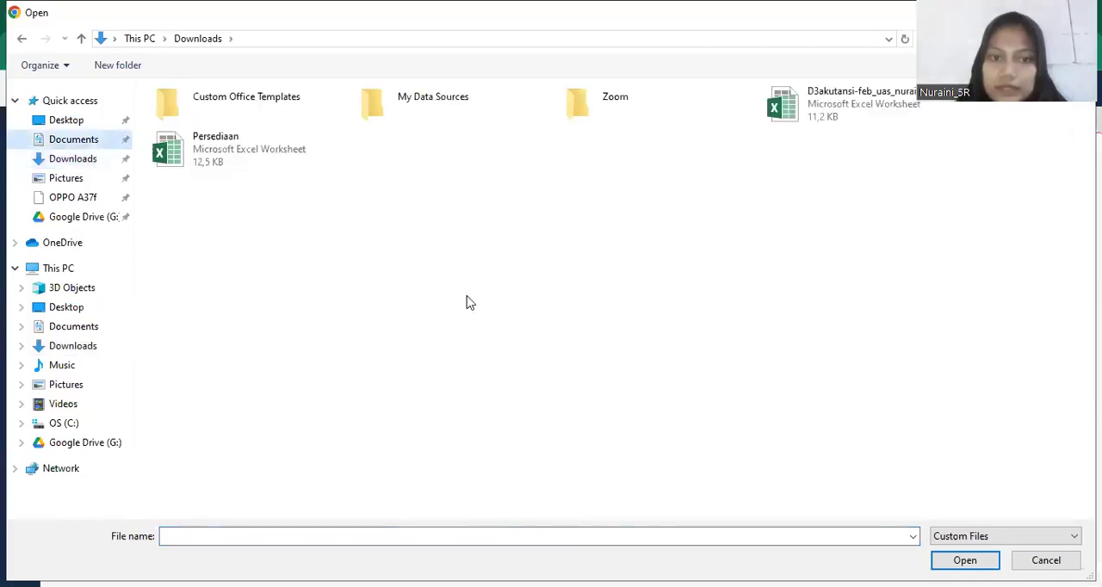
pyautogui.click(62, 165)
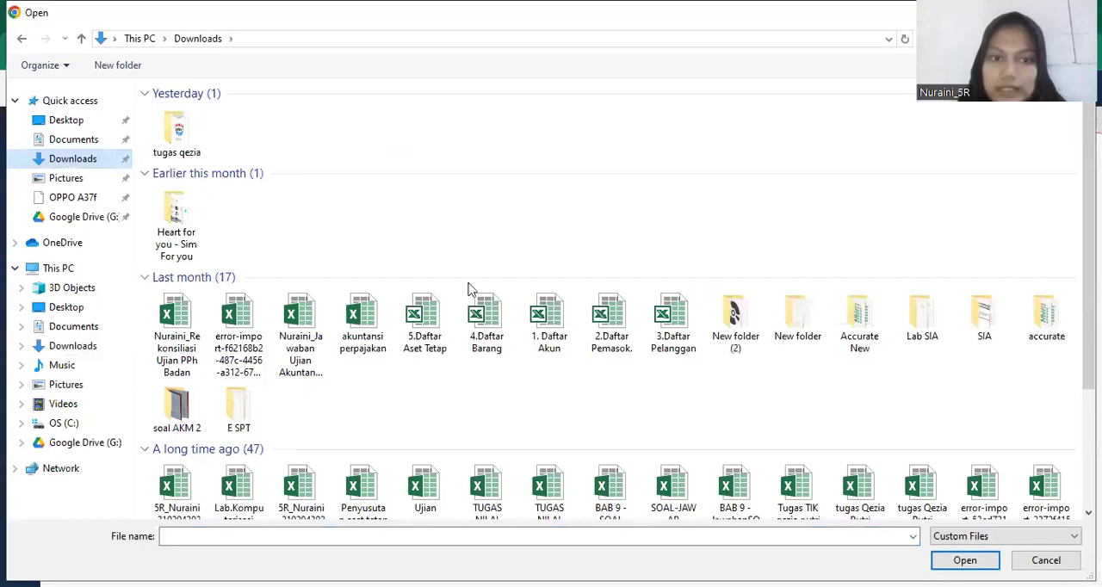
pyautogui.click(483, 321)
pyautogui.doubleClick(482, 321)
pyautogui.click(454, 528)
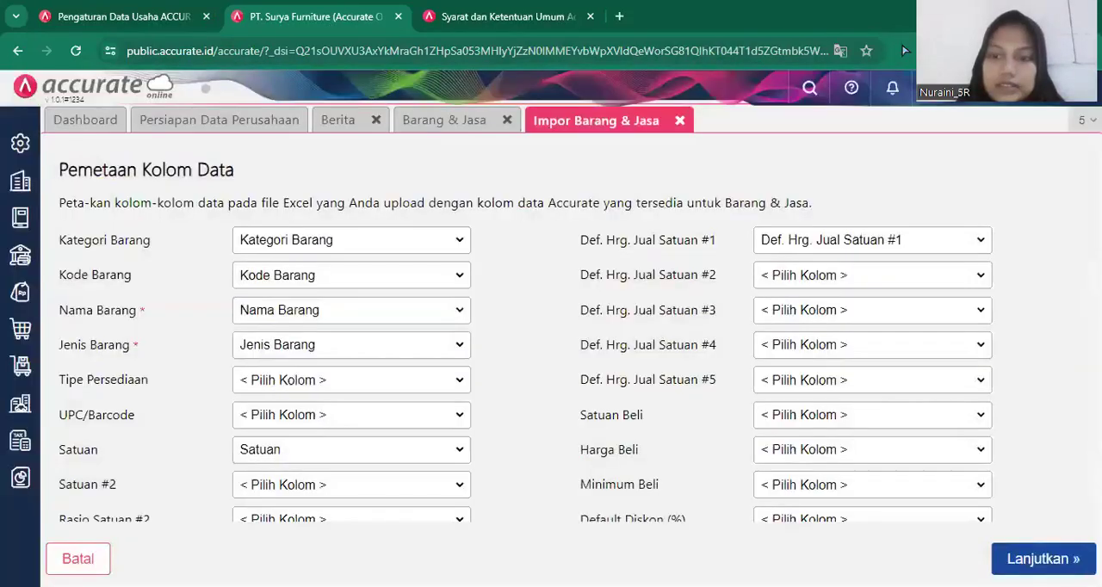
# Accept the item column mapping, choose to update existing data with added opening balances, run the import, and close the Barang & Jasa pages.
pyautogui.click(1043, 558)
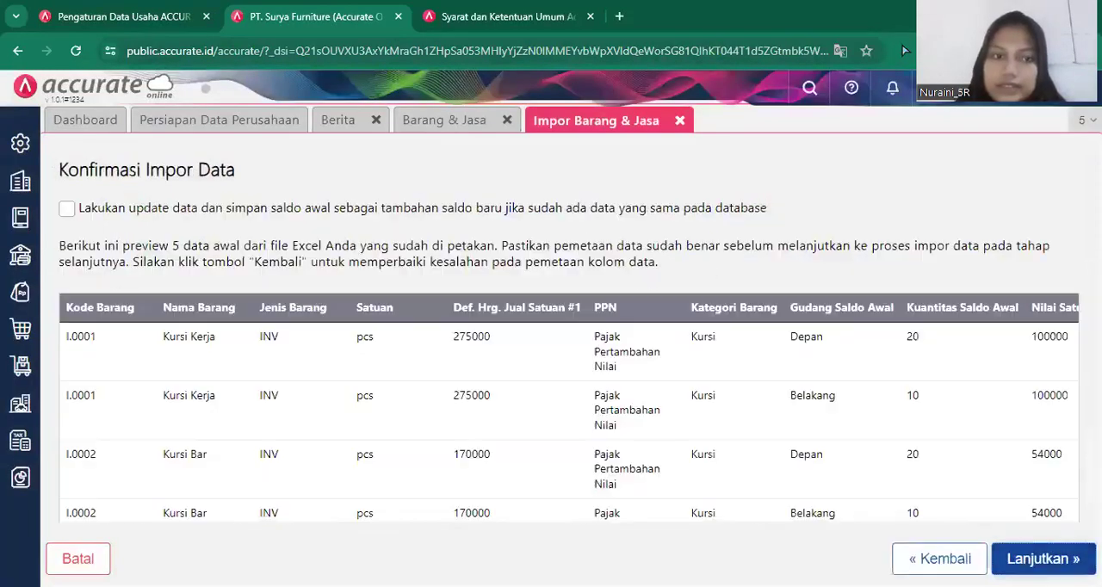
pyautogui.click(705, 212)
pyautogui.click(1068, 559)
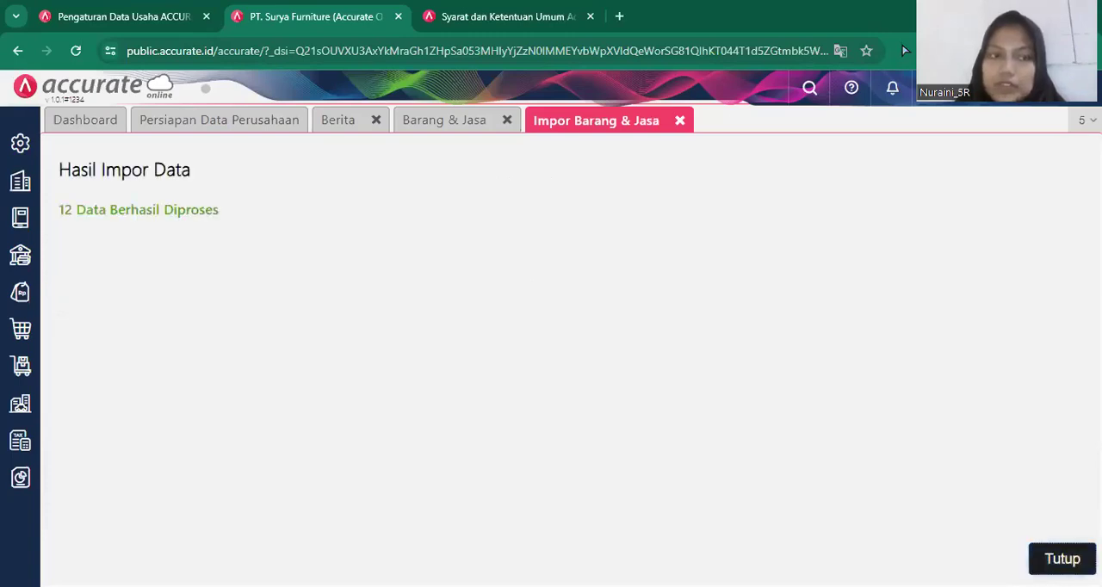
pyautogui.click(1063, 559)
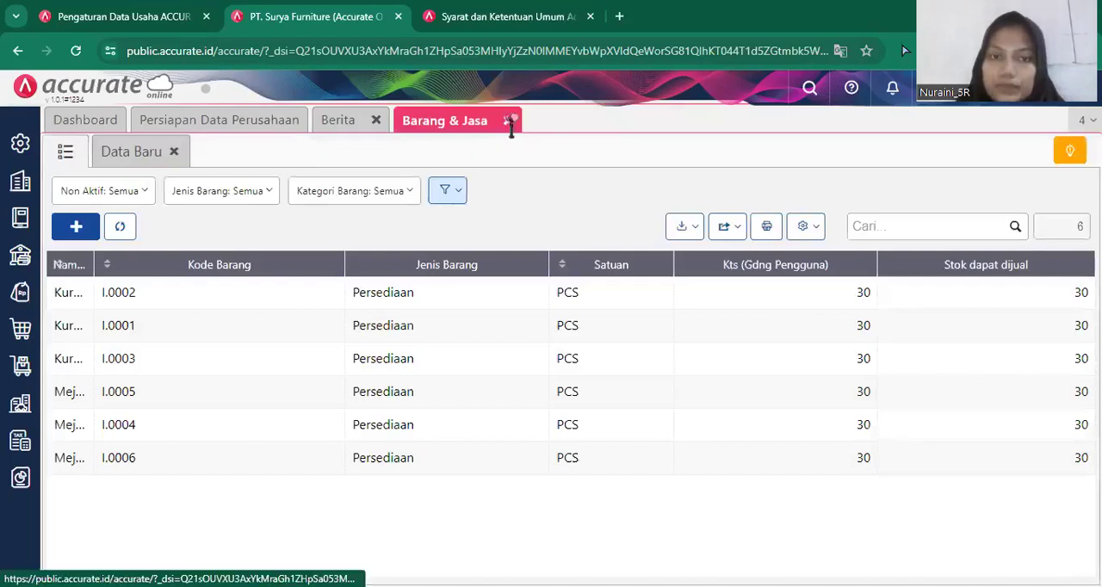
pyautogui.click(508, 121)
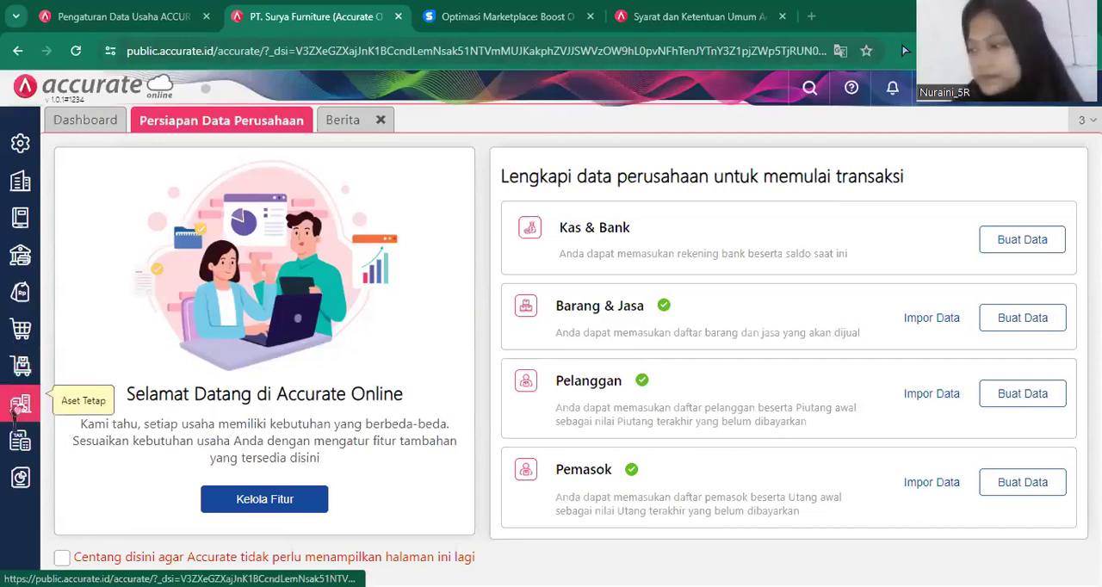
# Create and save a fixed asset category (Kategori Aset) named "Tanah".
pyautogui.moveTo(16, 413)
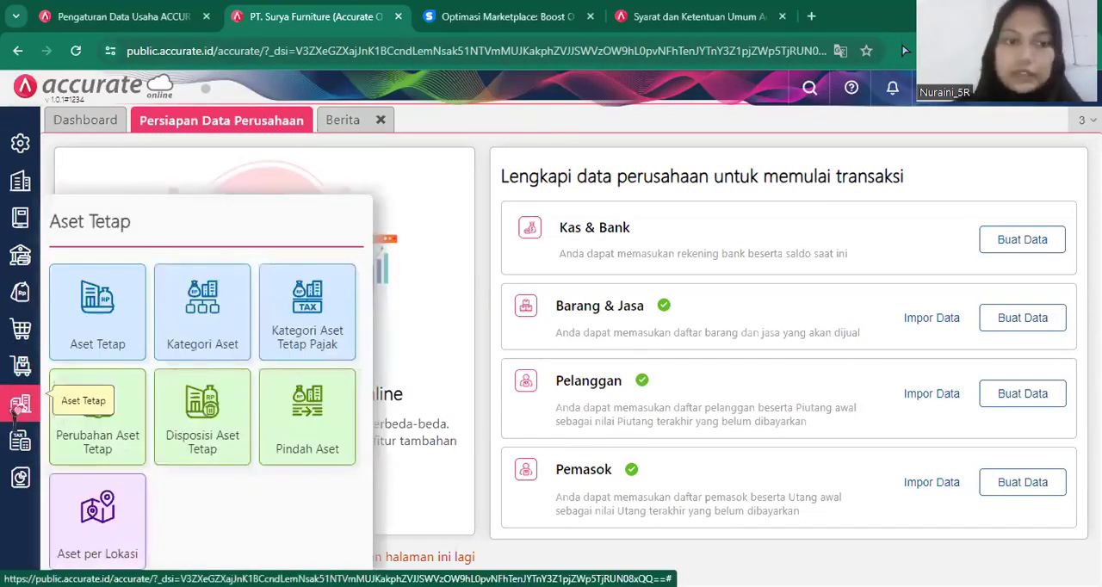
pyautogui.click(211, 325)
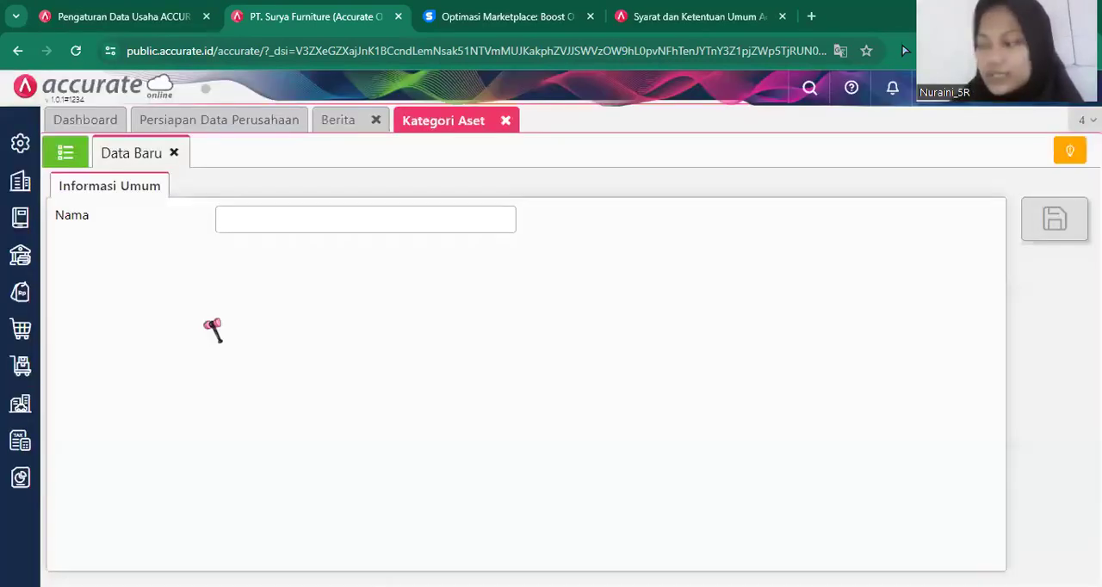
pyautogui.click(287, 212)
pyautogui.write('Tana')
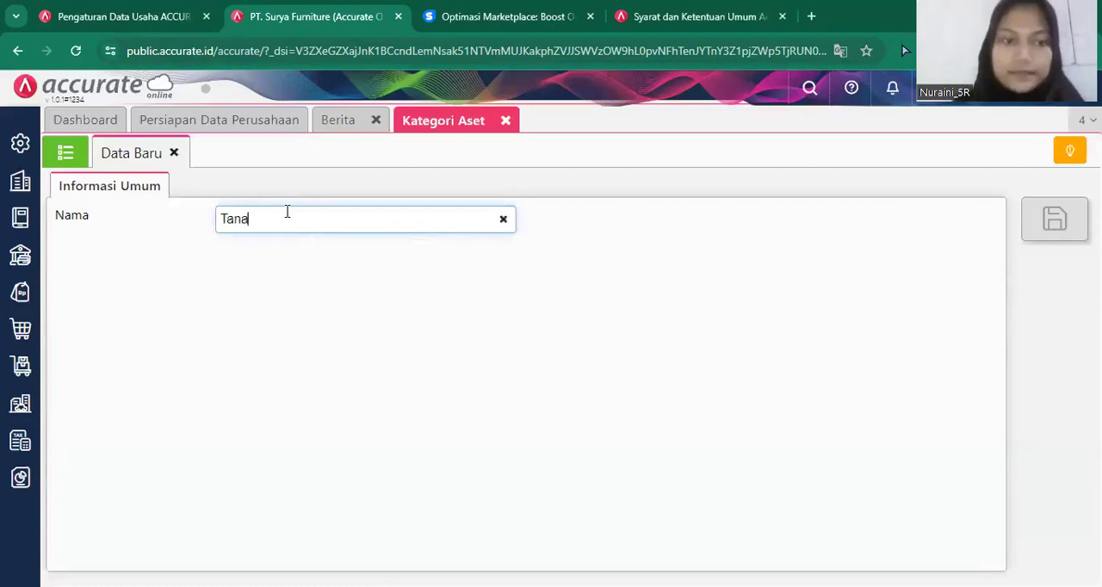
pyautogui.write('h')
pyautogui.click(1044, 225)
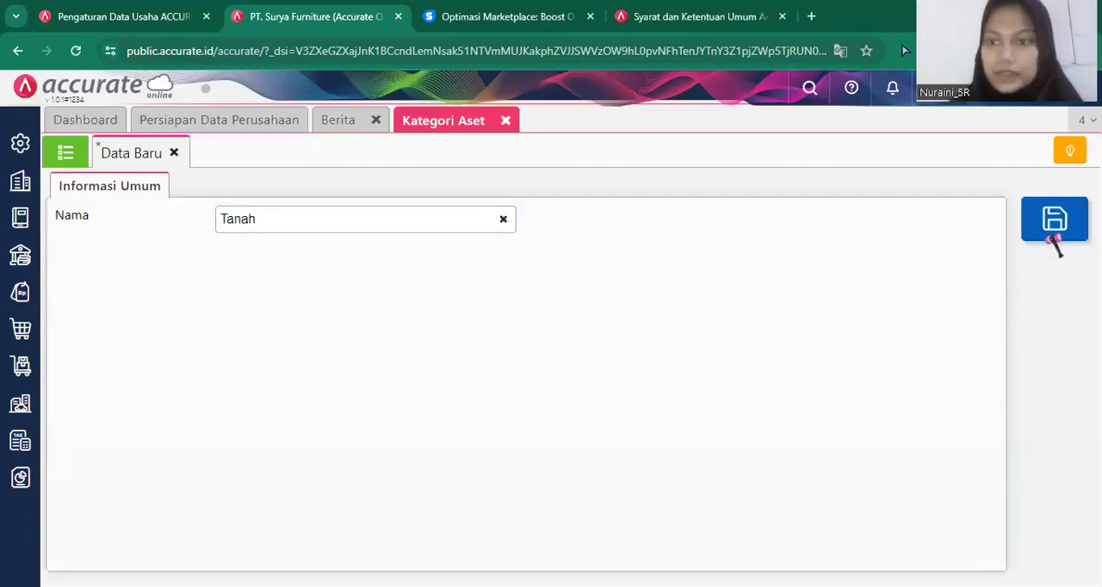
pyautogui.click(1044, 226)
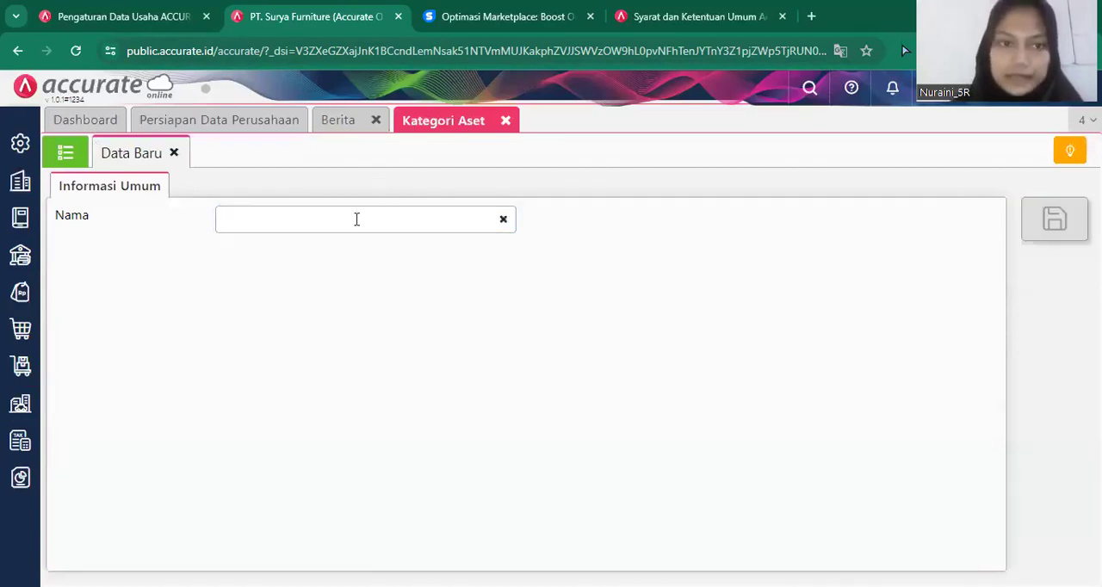
# Save a second asset category named "Gedung".
pyautogui.click(355, 220)
pyautogui.write('Ged')
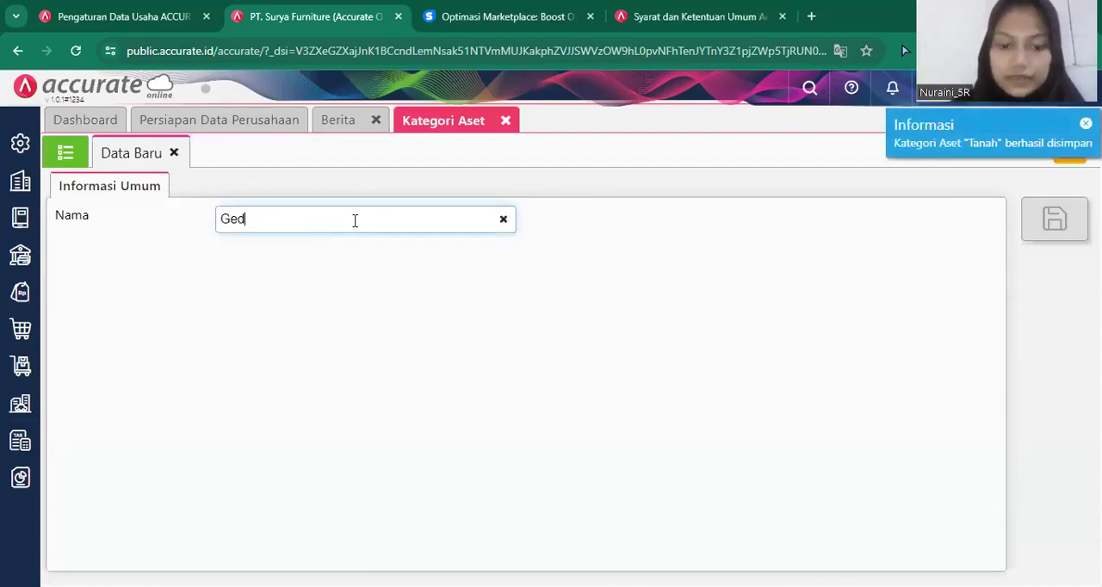
pyautogui.write('ung')
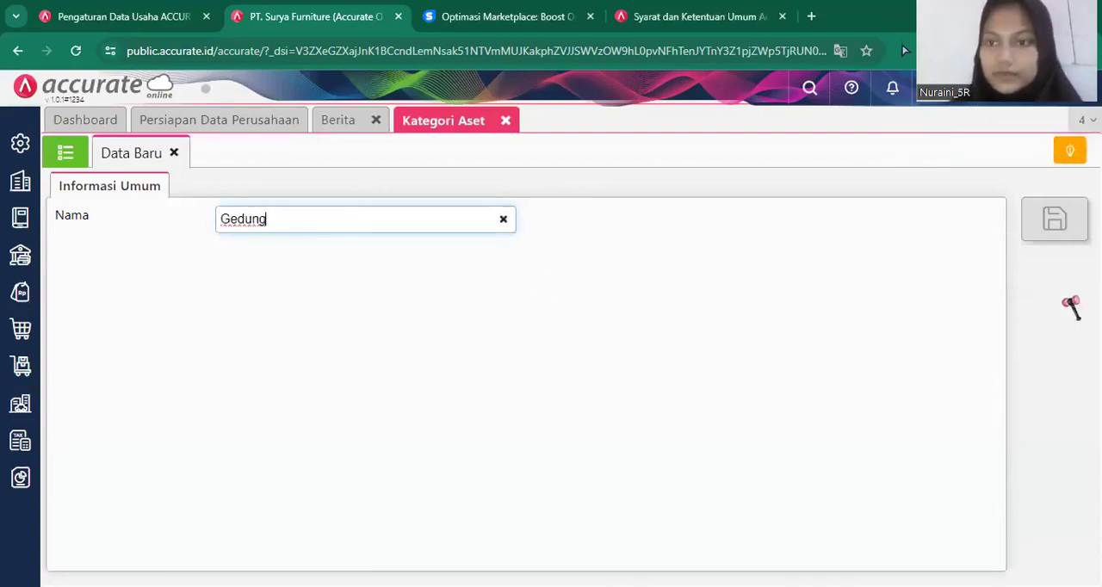
pyautogui.click(1052, 226)
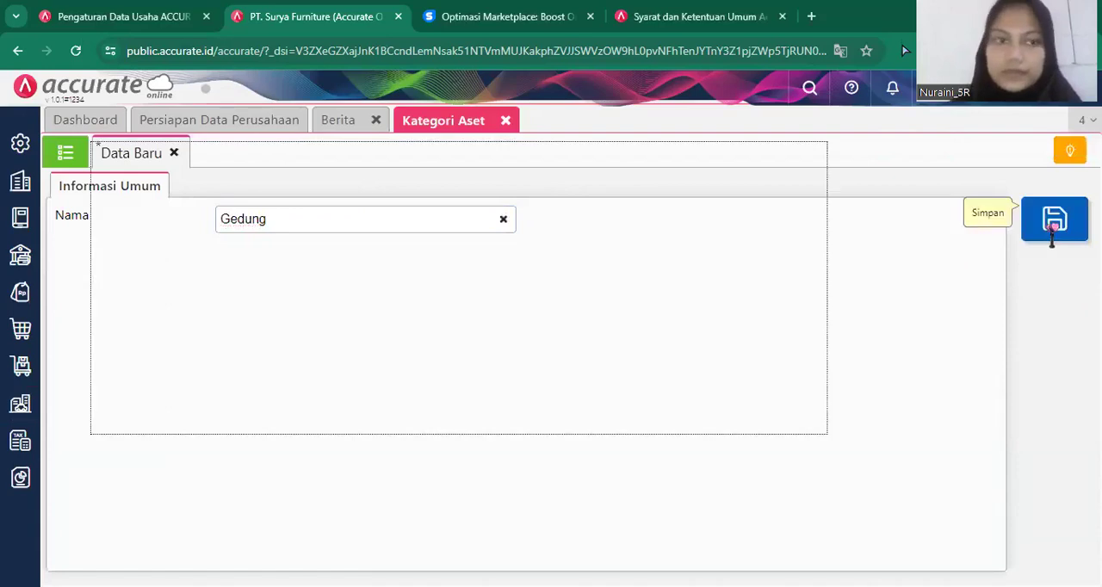
# Save a third asset category named "Peralatan" and close the asset category page.
pyautogui.click(290, 229)
pyautogui.write('Peralatan')
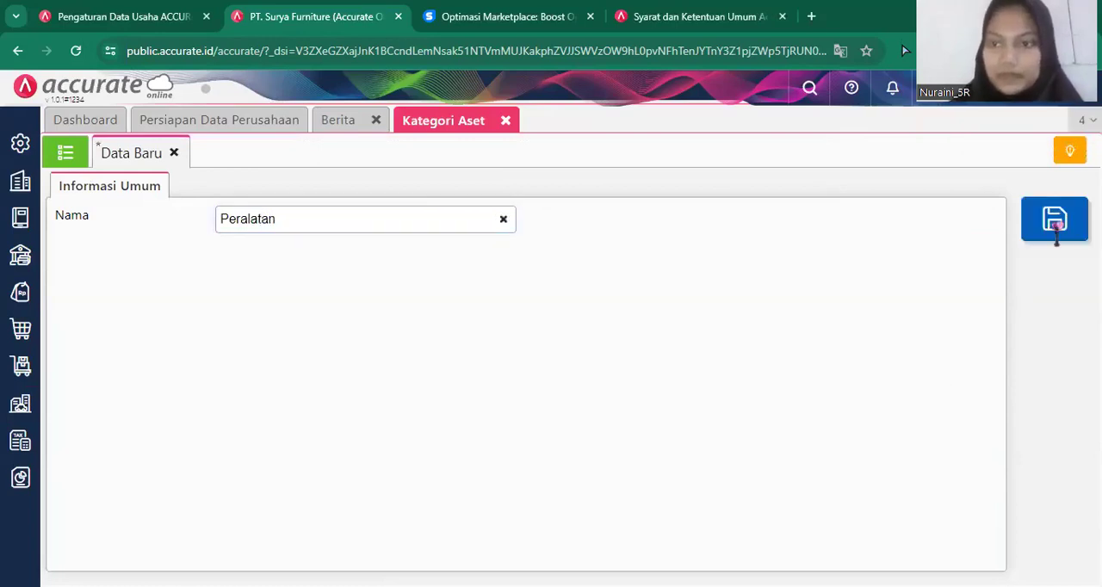
pyautogui.click(1054, 222)
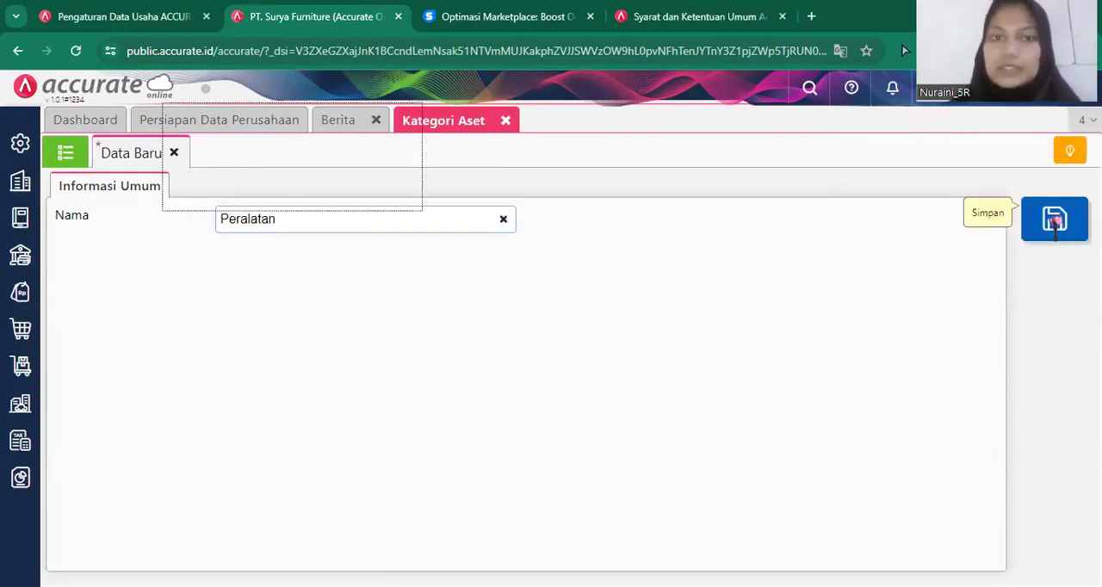
pyautogui.click(507, 122)
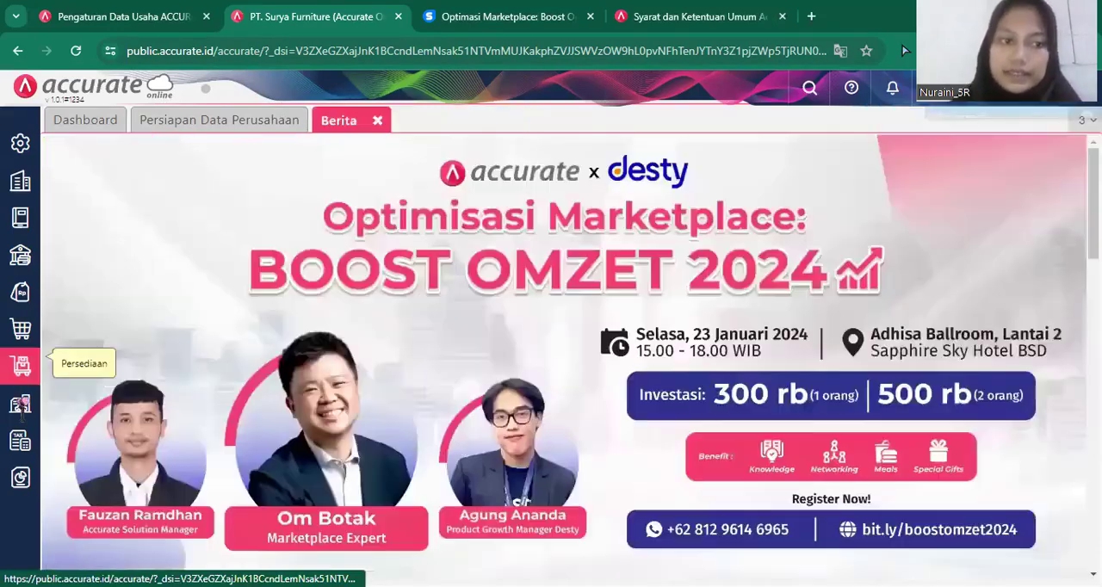
# Display the fixed asset list (Aset Tetap) and start an Excel import for it.
pyautogui.click(20, 404)
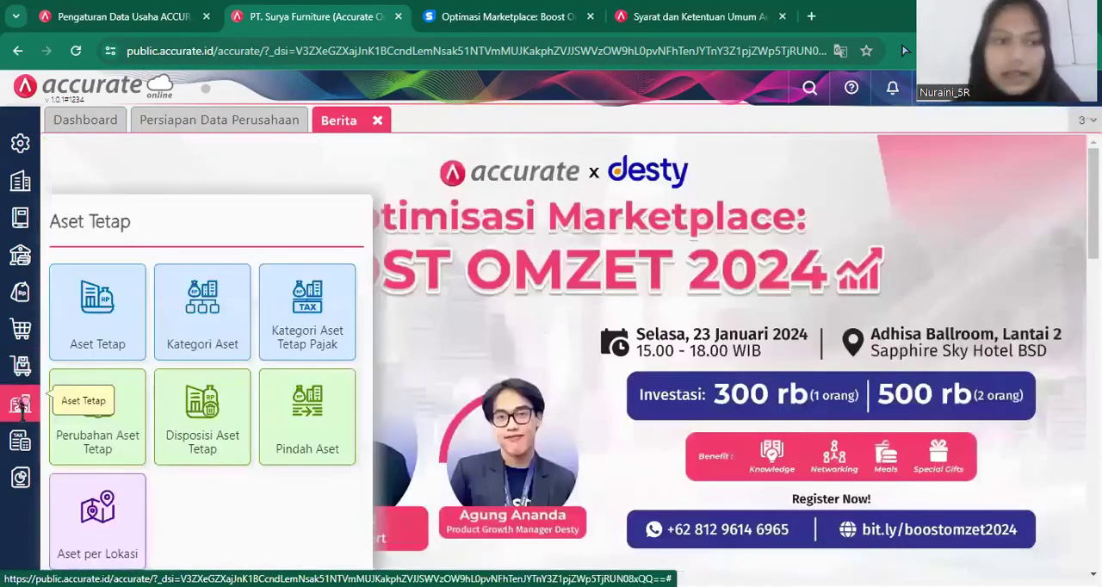
pyautogui.click(98, 327)
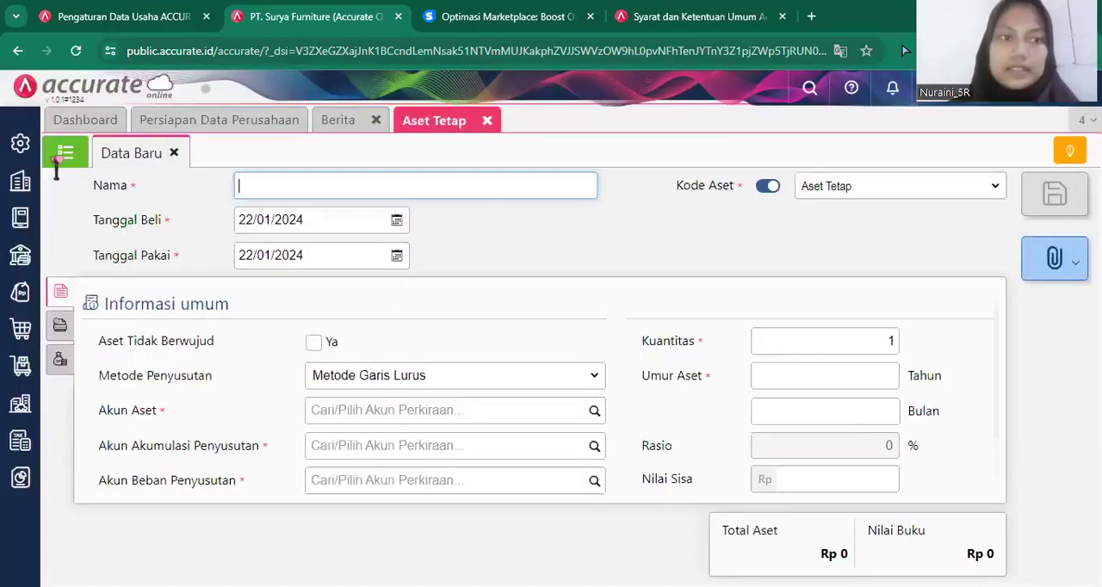
pyautogui.click(58, 159)
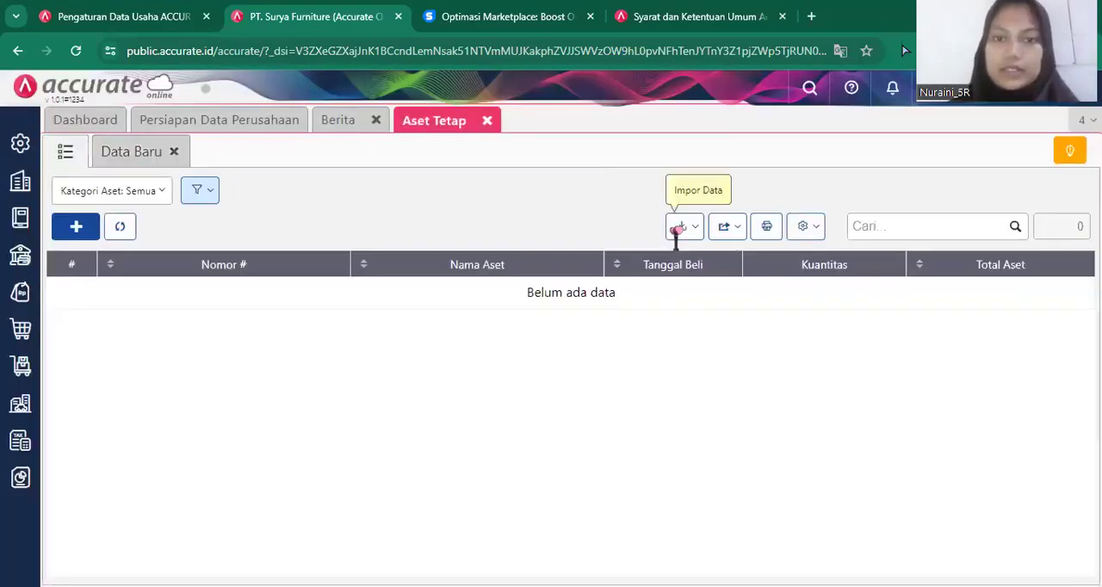
pyautogui.click(677, 228)
pyautogui.click(644, 266)
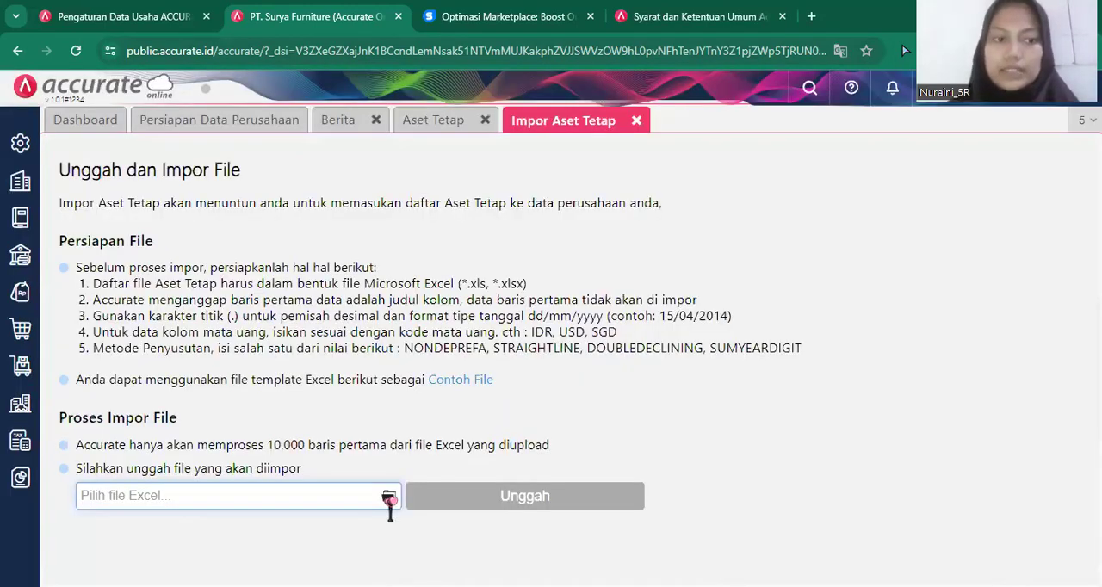
# Upload the Excel file "5.Daftar Aset Tetap" from the Downloads folder for the fixed asset import.
pyautogui.click(389, 497)
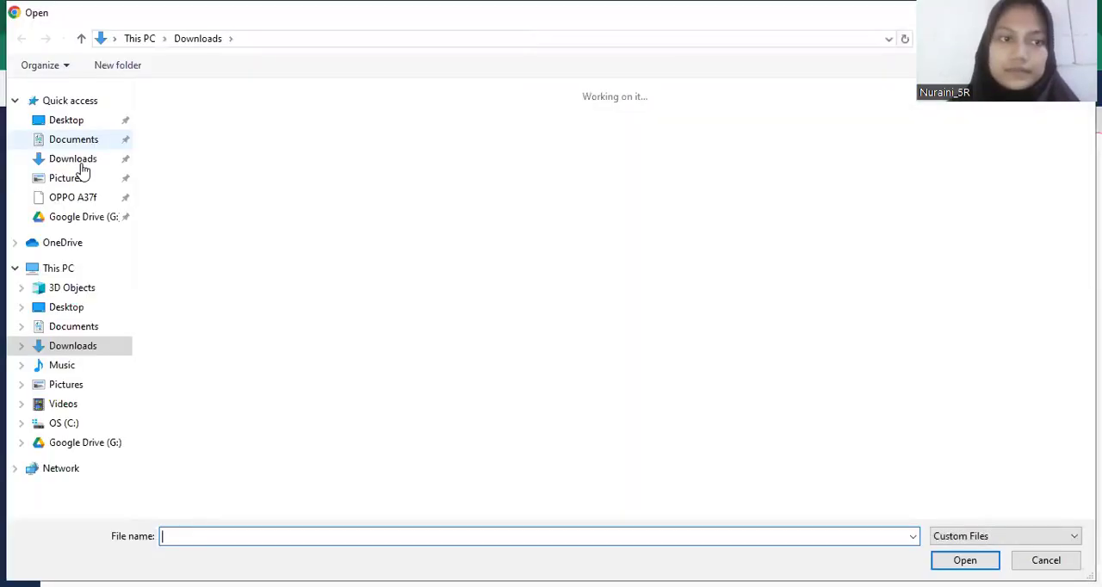
pyautogui.click(77, 164)
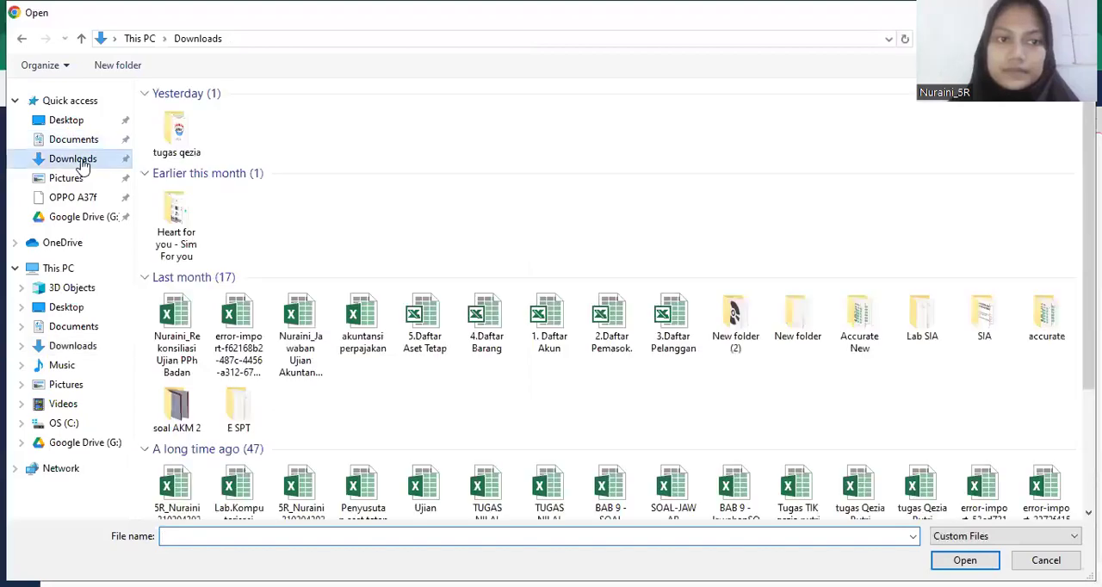
pyautogui.click(441, 351)
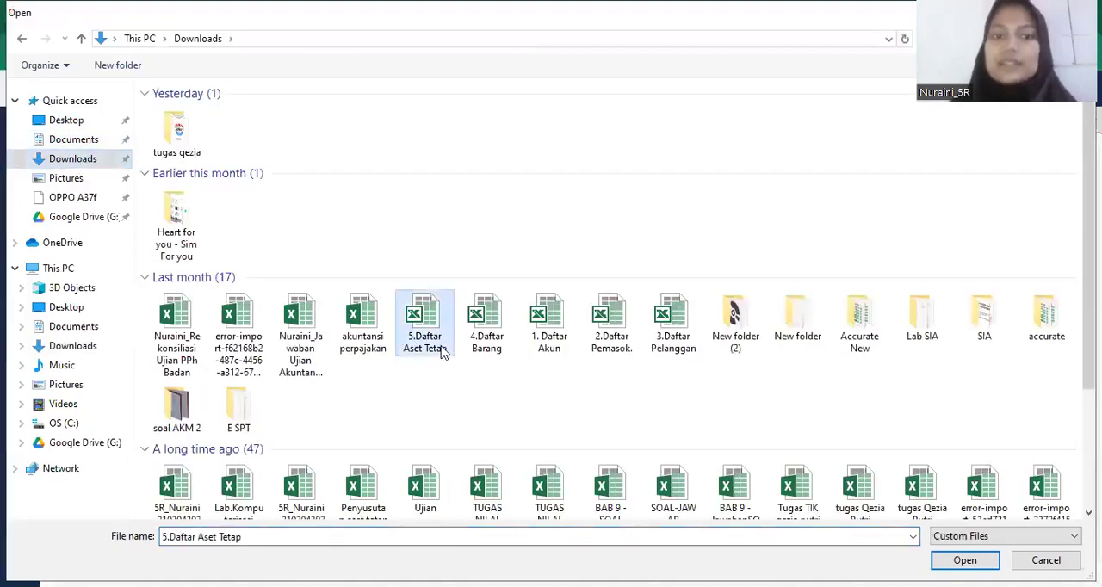
pyautogui.press('Return')
pyautogui.click(578, 489)
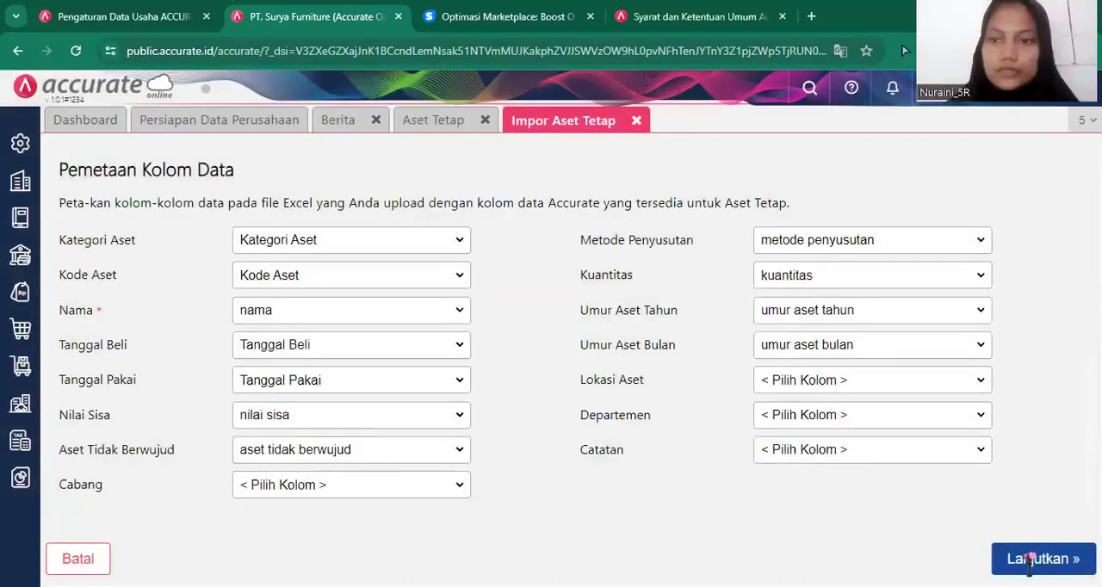
# Accept the fixed asset column mapping, run the import, and close the import and Aset Tetap pages.
pyautogui.click(1029, 559)
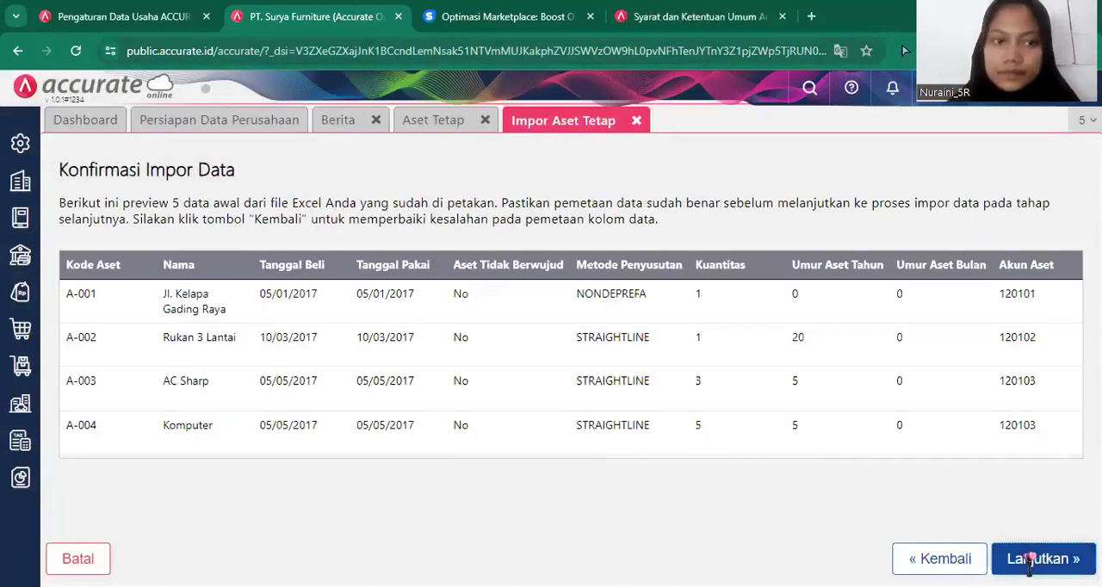
pyautogui.click(1029, 559)
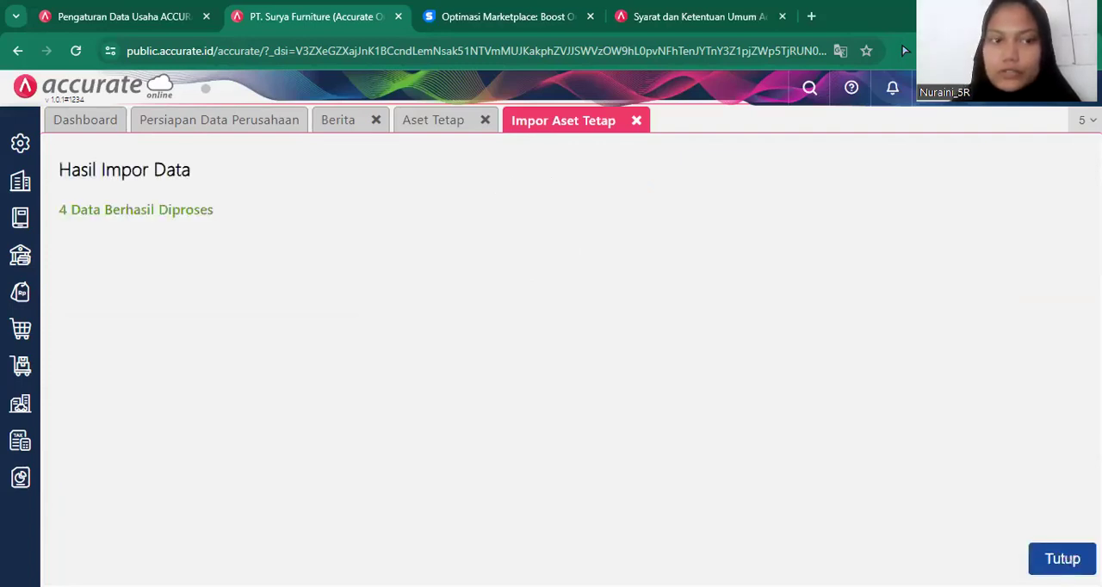
pyautogui.click(1061, 558)
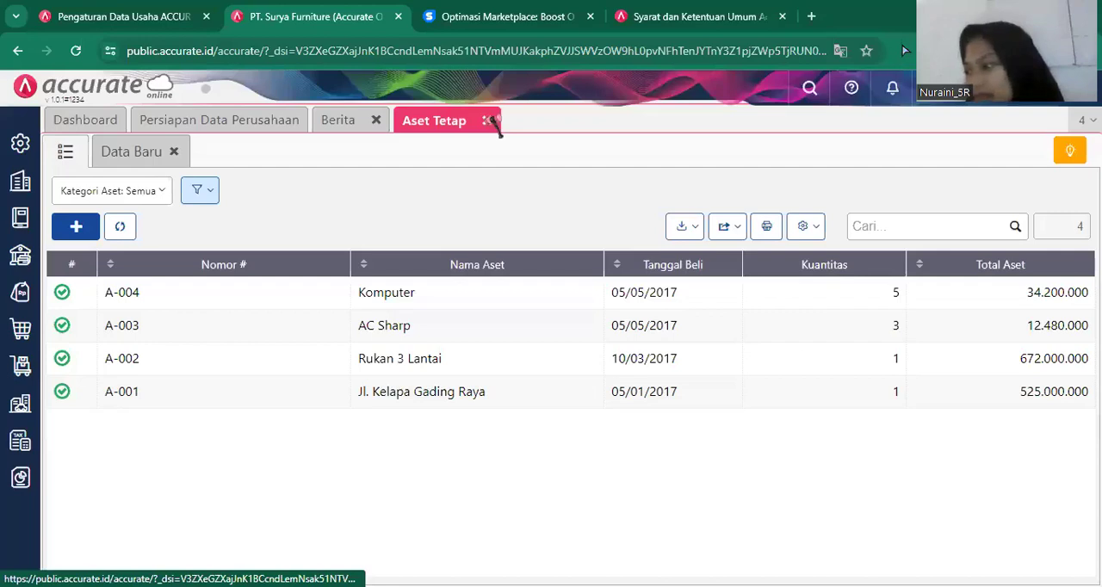
pyautogui.click(489, 120)
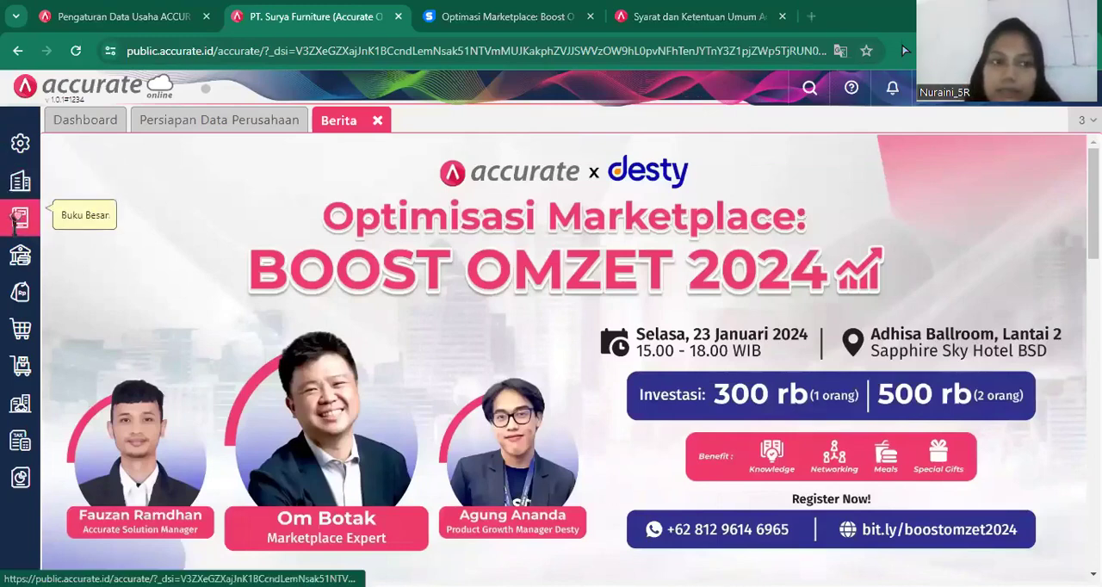
# Run and save the month-end process (Proses Akhir Bulan) for Desember 2018, and close its page.
pyautogui.click(17, 188)
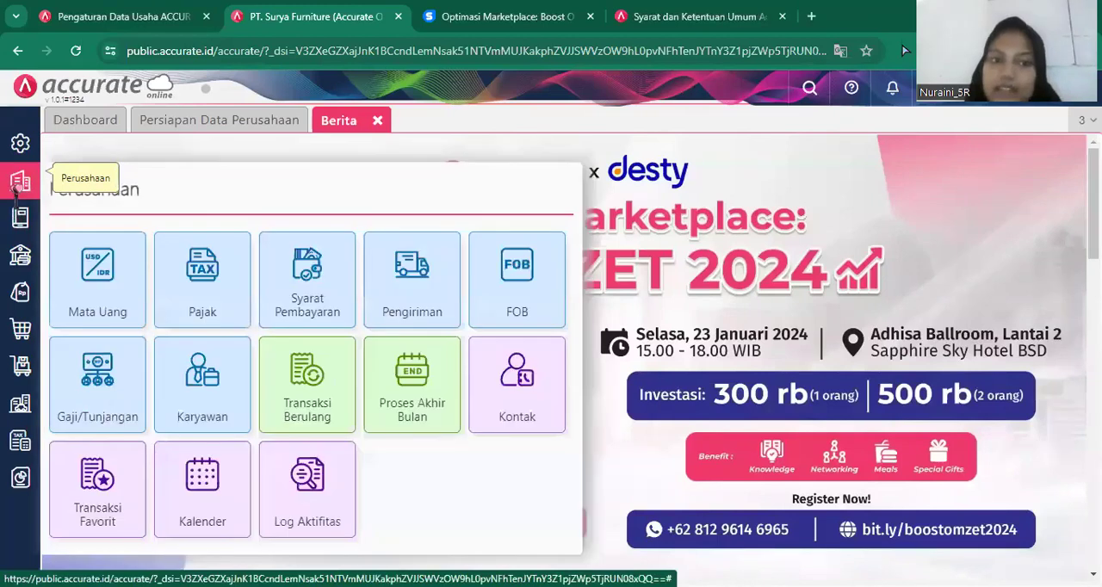
pyautogui.click(418, 396)
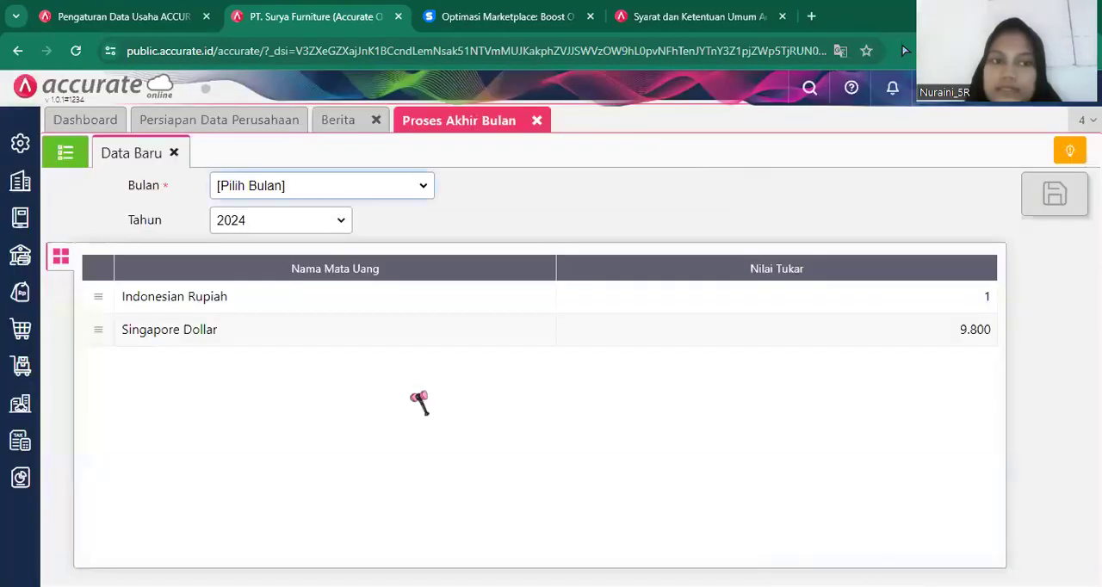
pyautogui.click(420, 186)
pyautogui.click(269, 402)
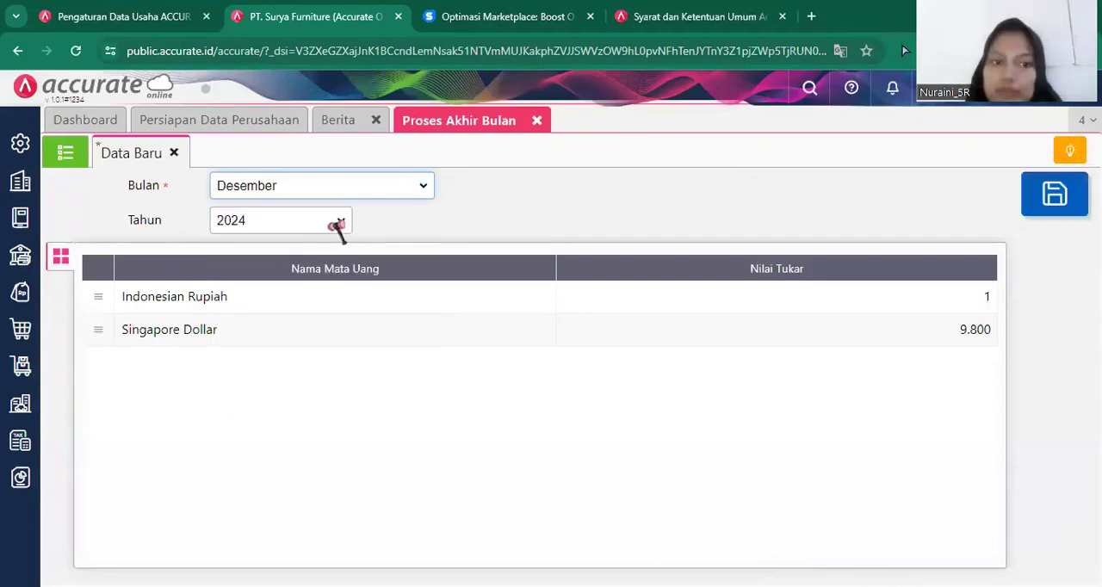
pyautogui.click(338, 222)
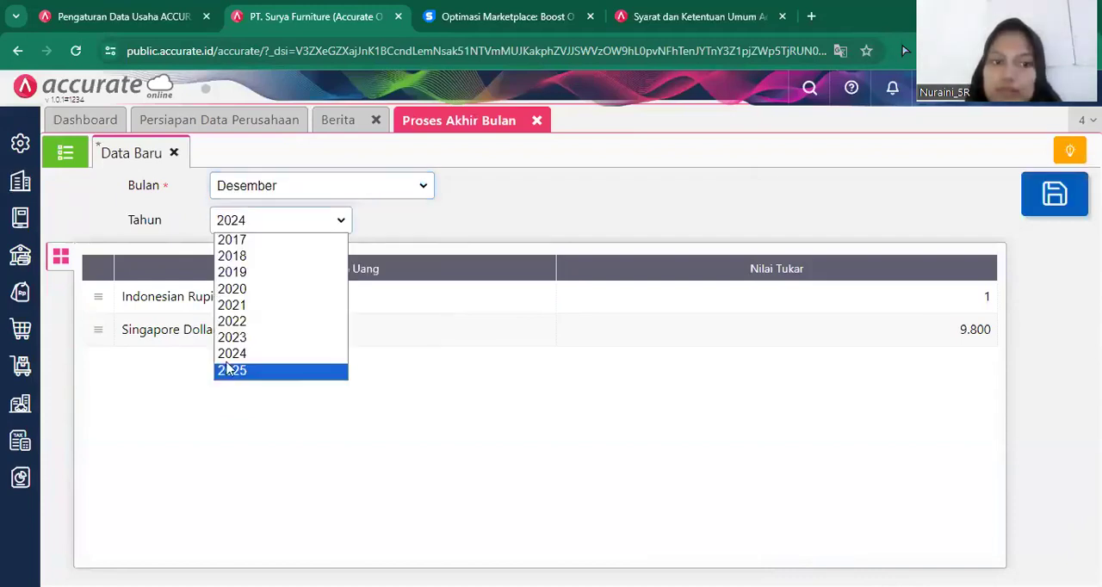
pyautogui.click(247, 256)
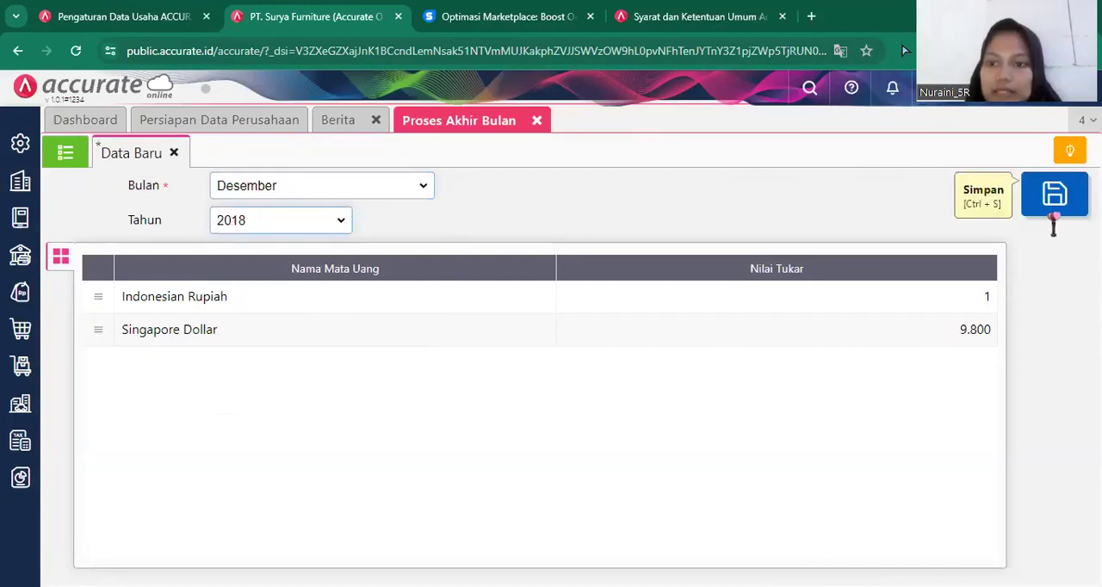
pyautogui.click(1052, 215)
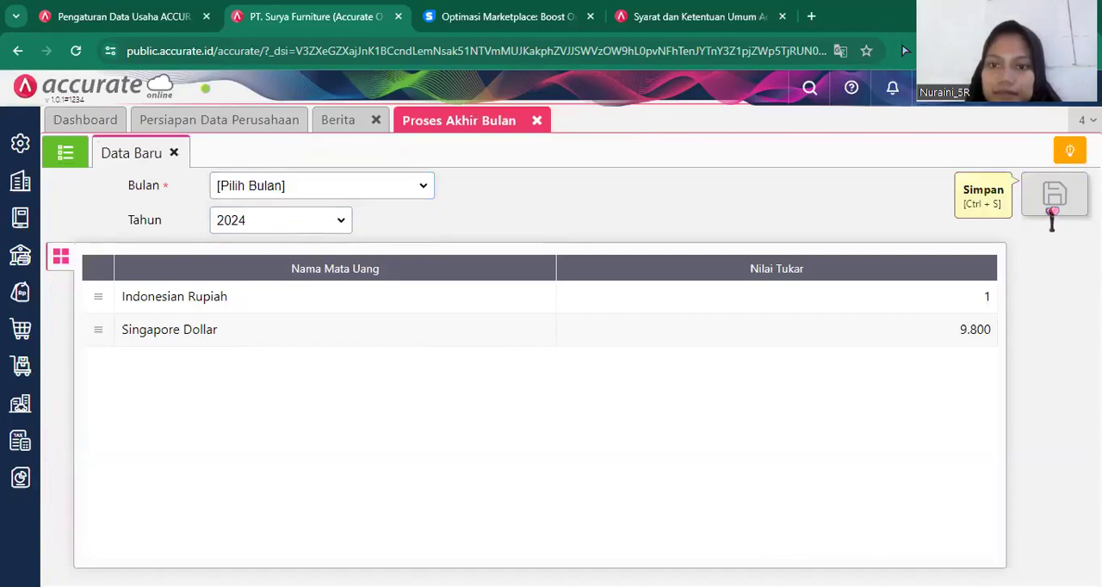
pyautogui.click(537, 121)
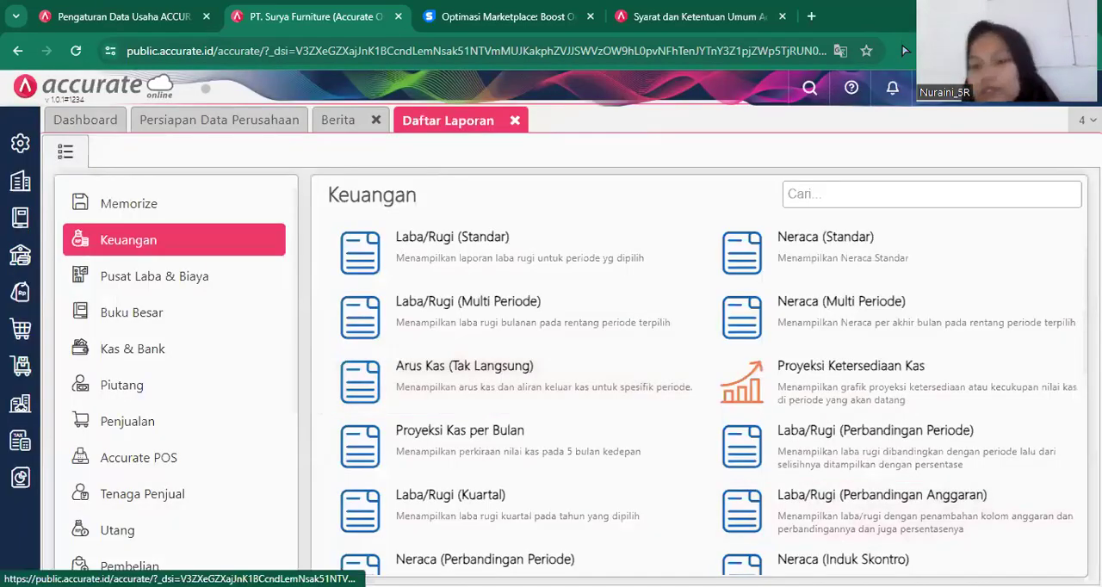
# Display the Neraca (Induk Skontro) report as of 31/12/2018, review it through to the asset and equity totals, and close the report list.
pyautogui.click(465, 376)
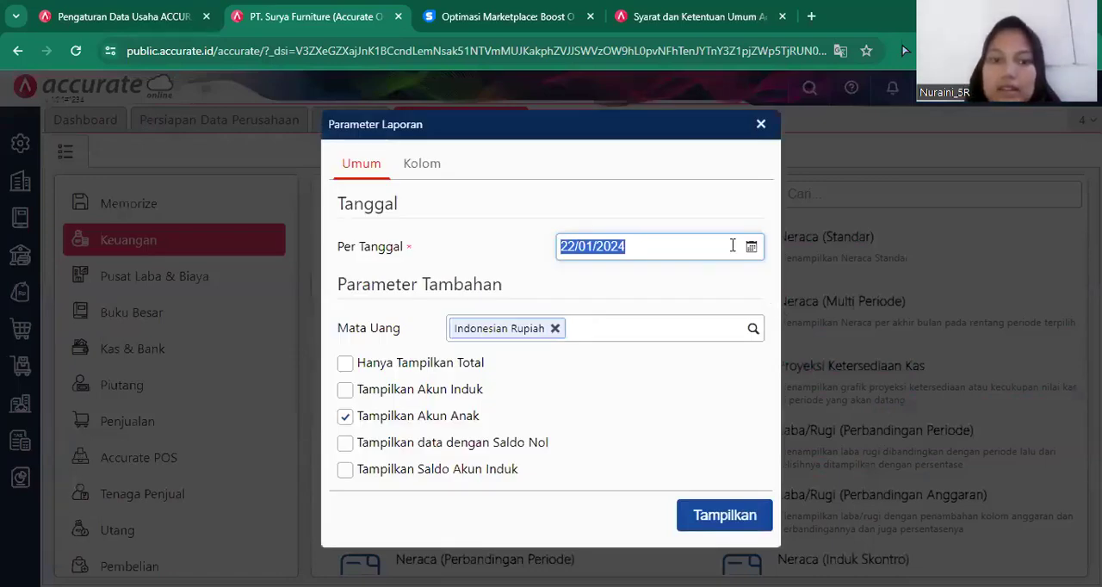
pyautogui.press('BackSpace')
pyautogui.write('31/12/')
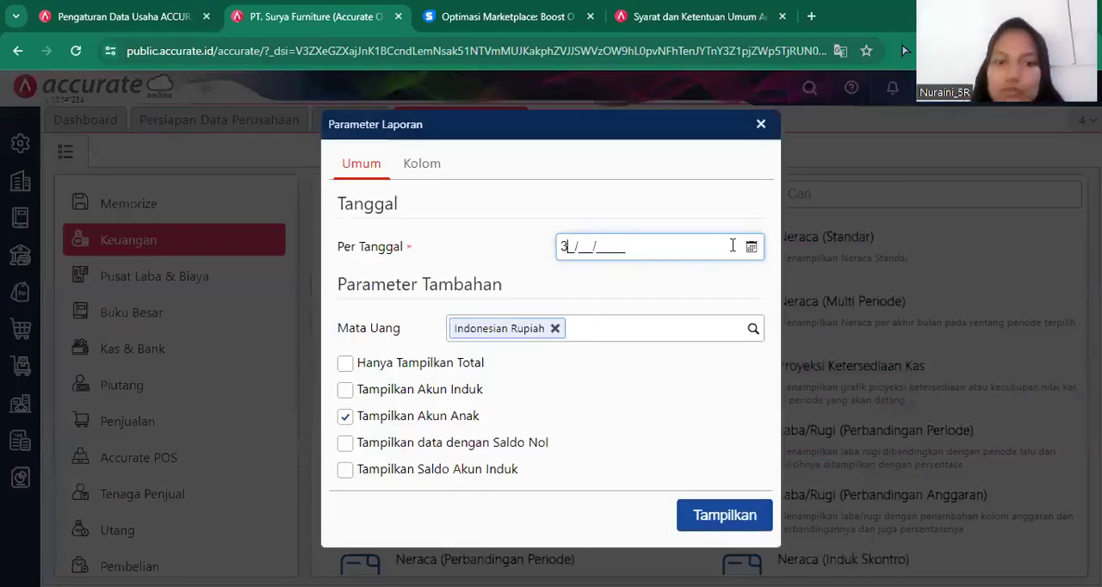
pyautogui.write('2')
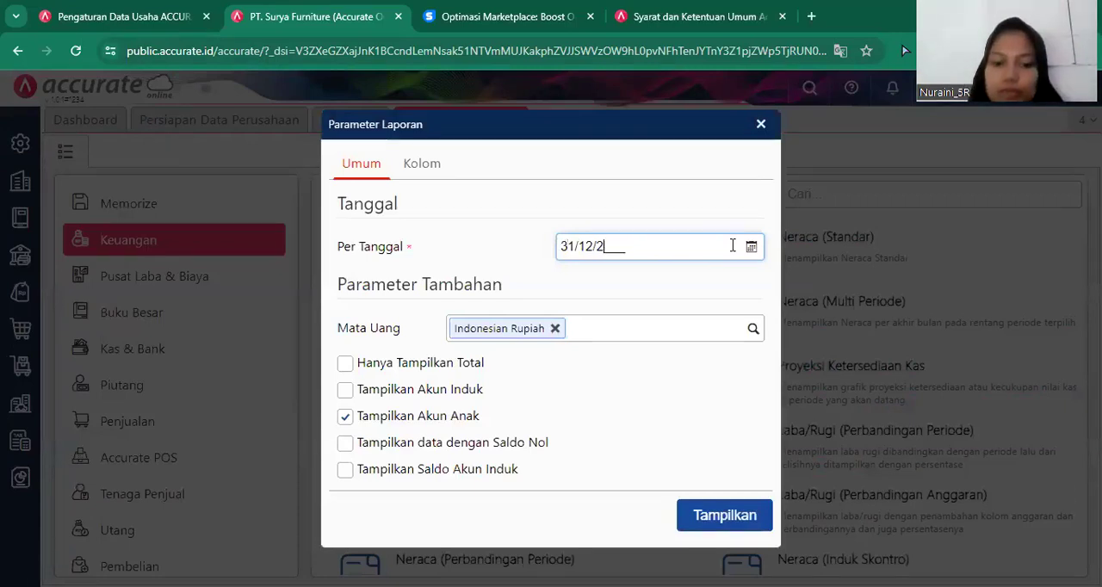
pyautogui.write('018')
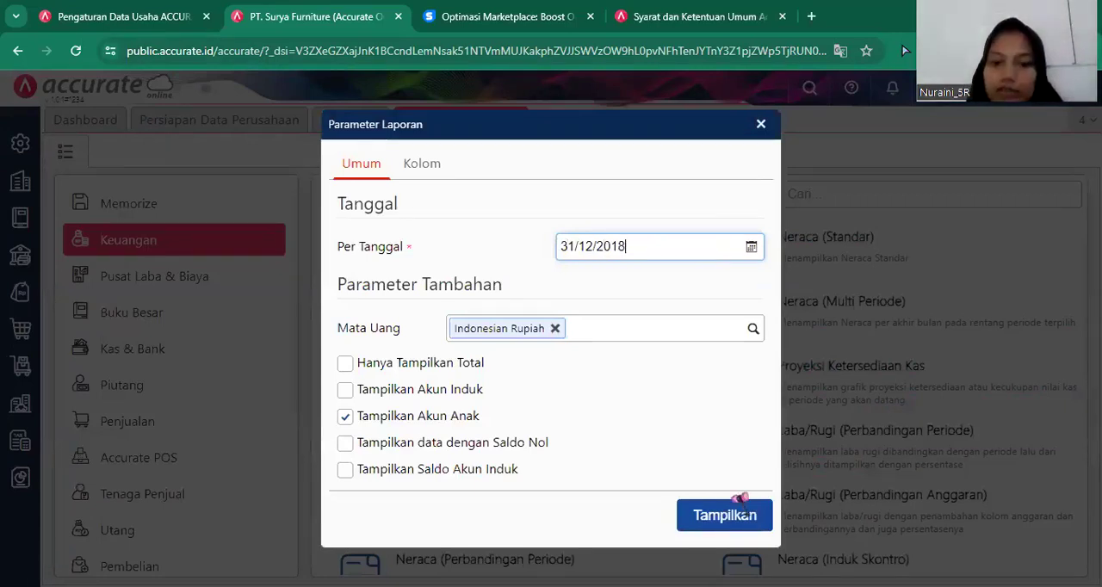
pyautogui.click(716, 519)
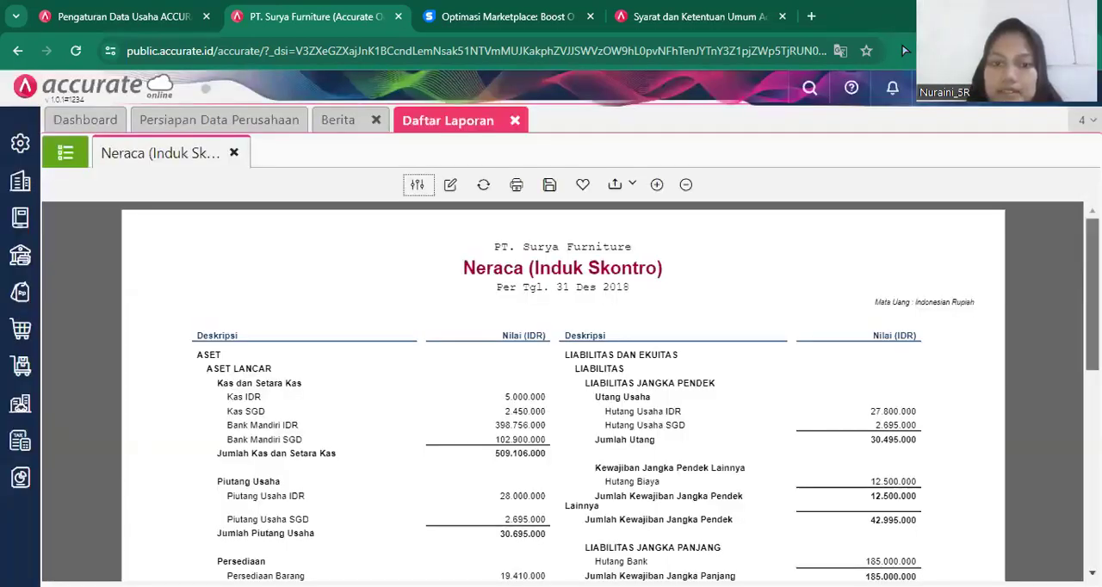
pyautogui.scroll(-5, 560, 387)
pyautogui.moveTo(1039, 394); pyautogui.dragTo(1039, 403)
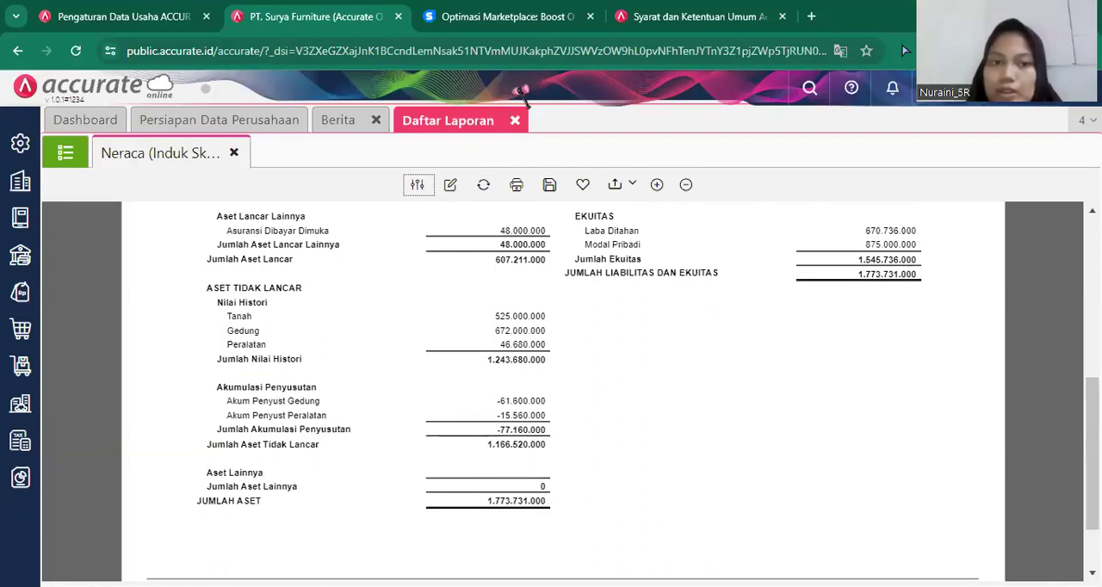
pyautogui.click(516, 121)
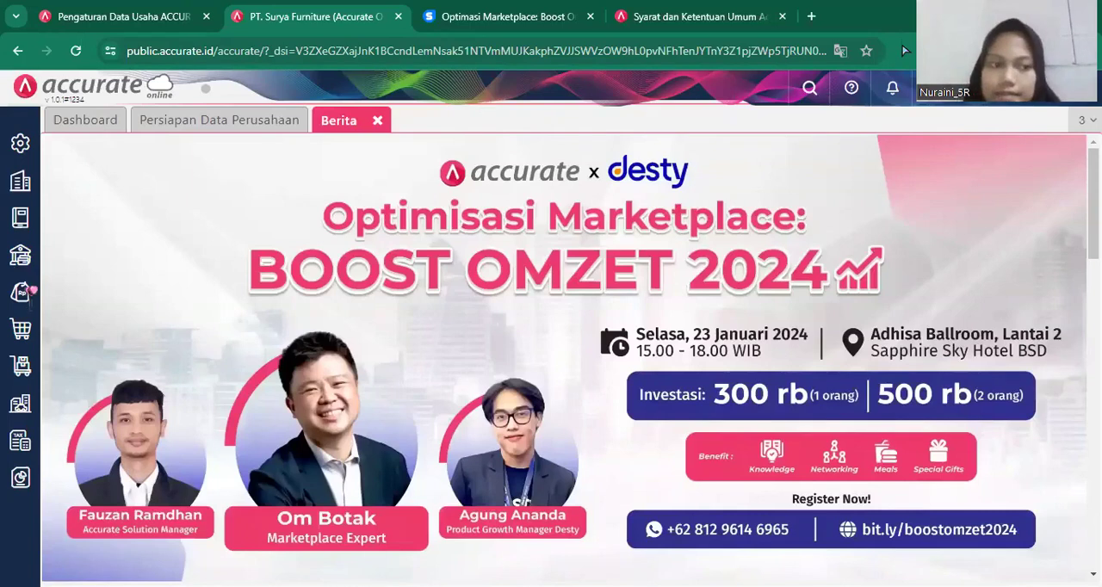
# Start a new inventory item request (Permintaan Barang) and clear its default date.
pyautogui.click(21, 366)
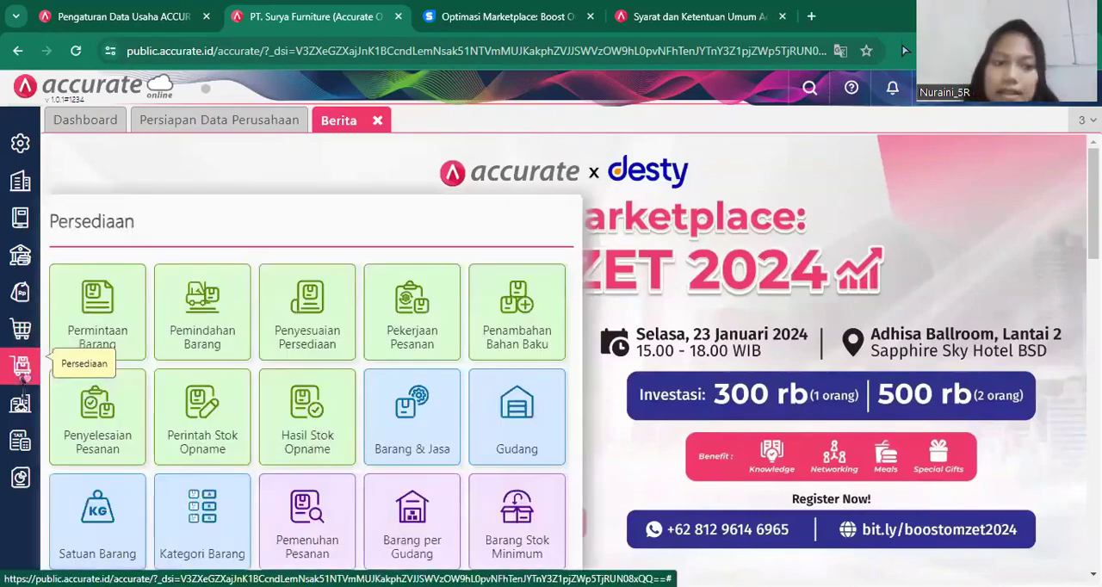
pyautogui.click(118, 310)
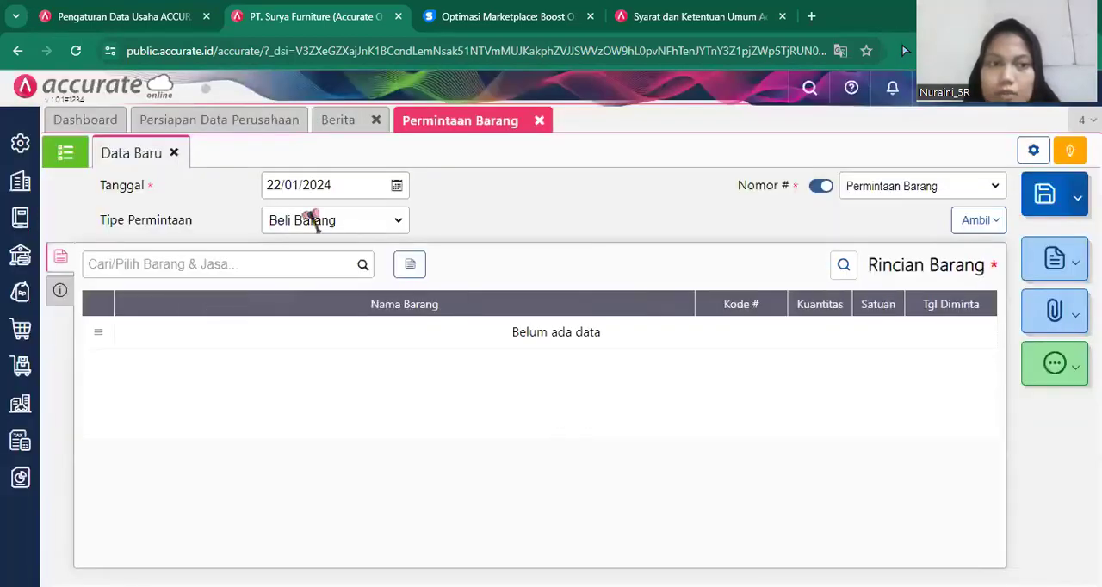
pyautogui.click(365, 187)
pyautogui.press('BackSpace')
pyautogui.press('BackSpace')
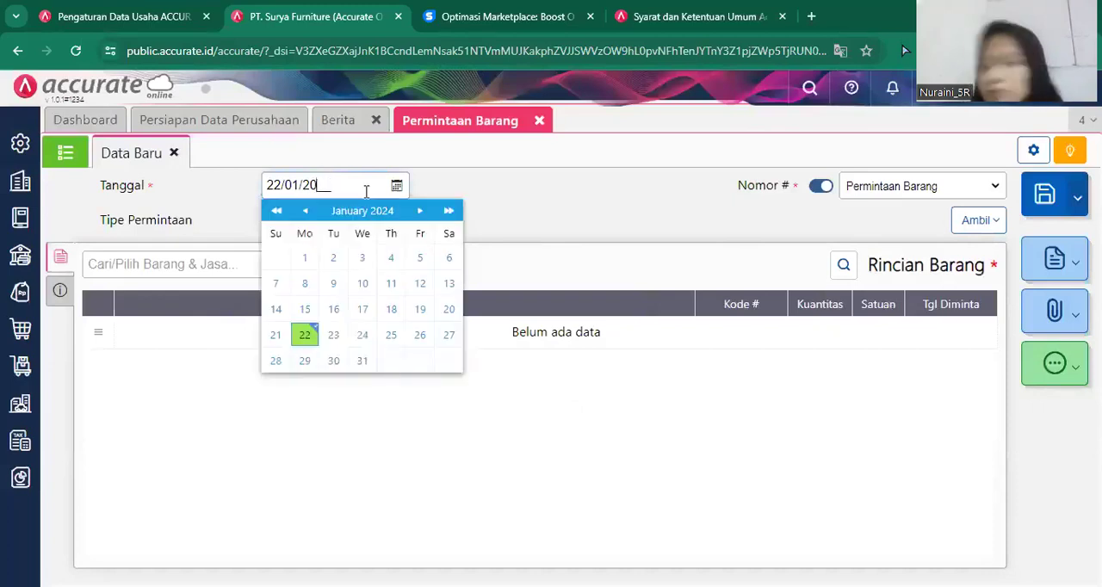
pyautogui.press('BackSpace')
pyautogui.press('BackSpace')
pyautogui.press('BackSpace')
pyautogui.press('BackSpace')
pyautogui.press('BackSpace')
pyautogui.press('BackSpace')
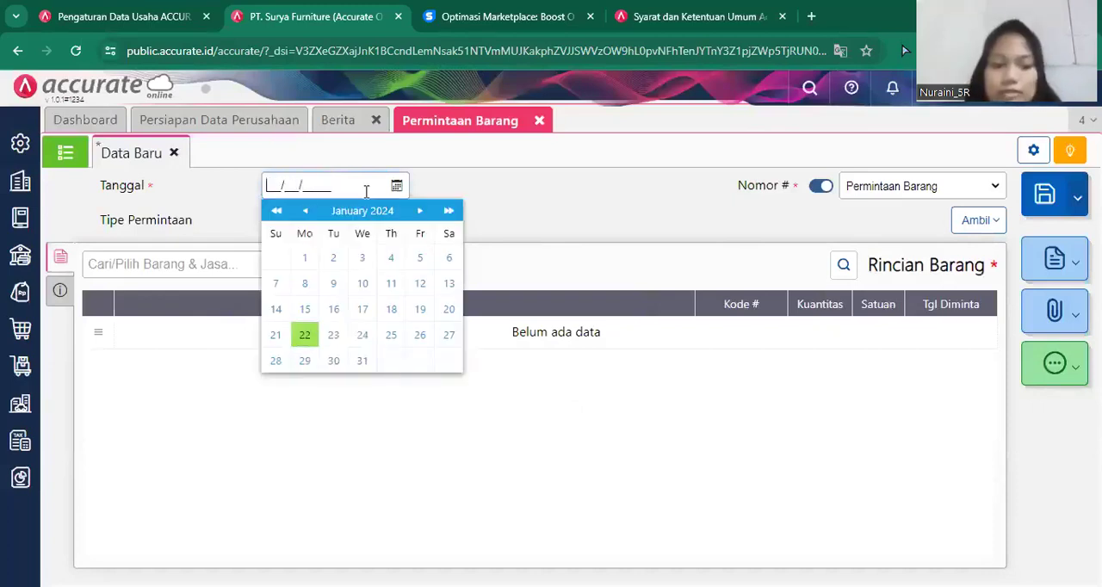
# Set the date of the item request to 02/01/2019.
pyautogui.write('2012019')
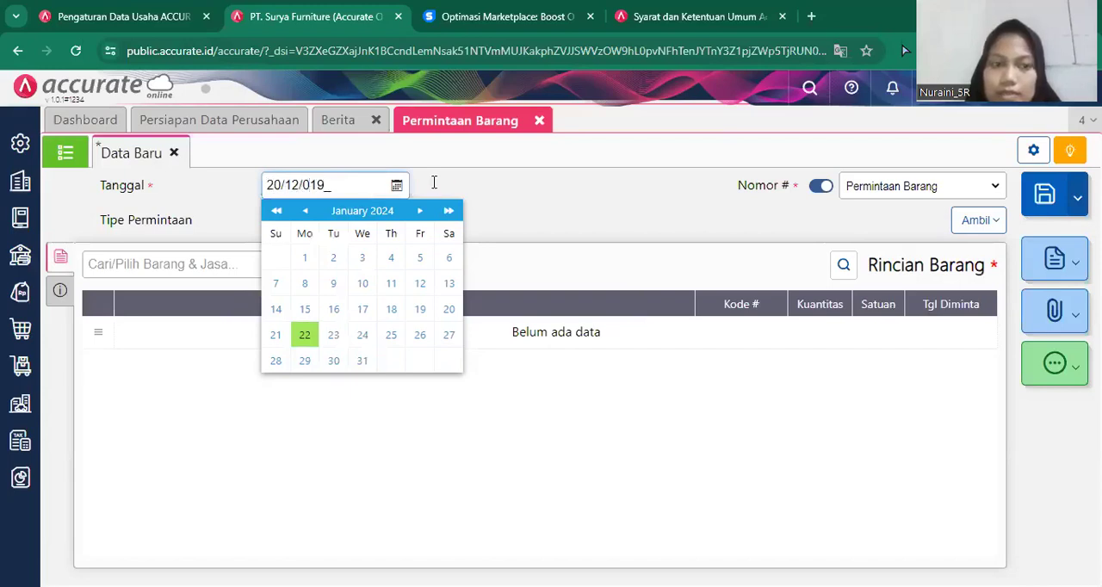
pyautogui.click(296, 184)
pyautogui.press('BackSpace')
pyautogui.press('BackSpace')
pyautogui.press('BackSpace')
pyautogui.write('02/')
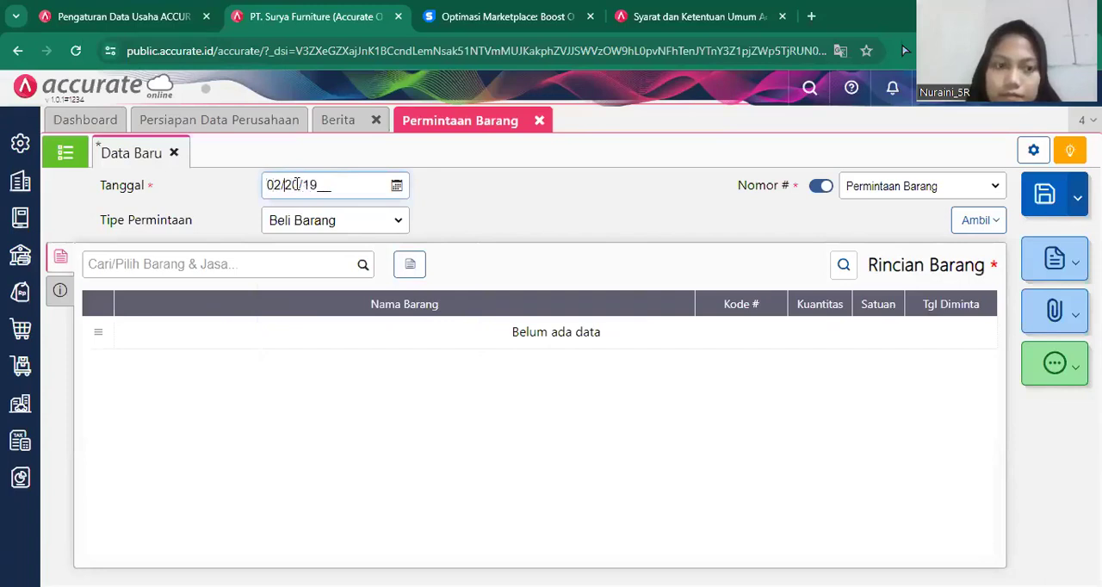
pyautogui.click(301, 185)
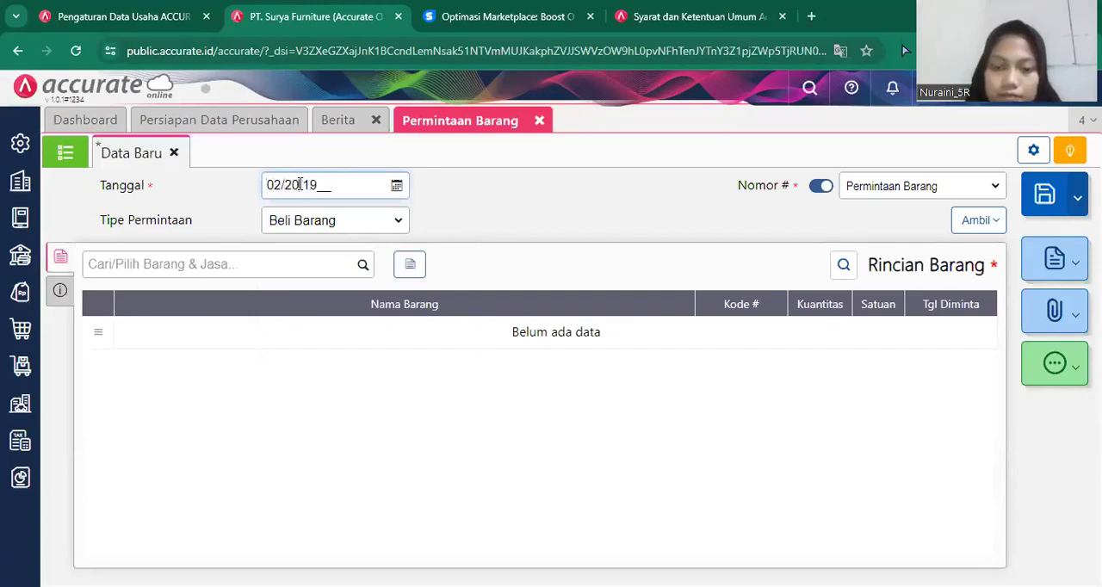
pyautogui.click(300, 184)
pyautogui.press('BackSpace')
pyautogui.press('BackSpace')
pyautogui.write('01/')
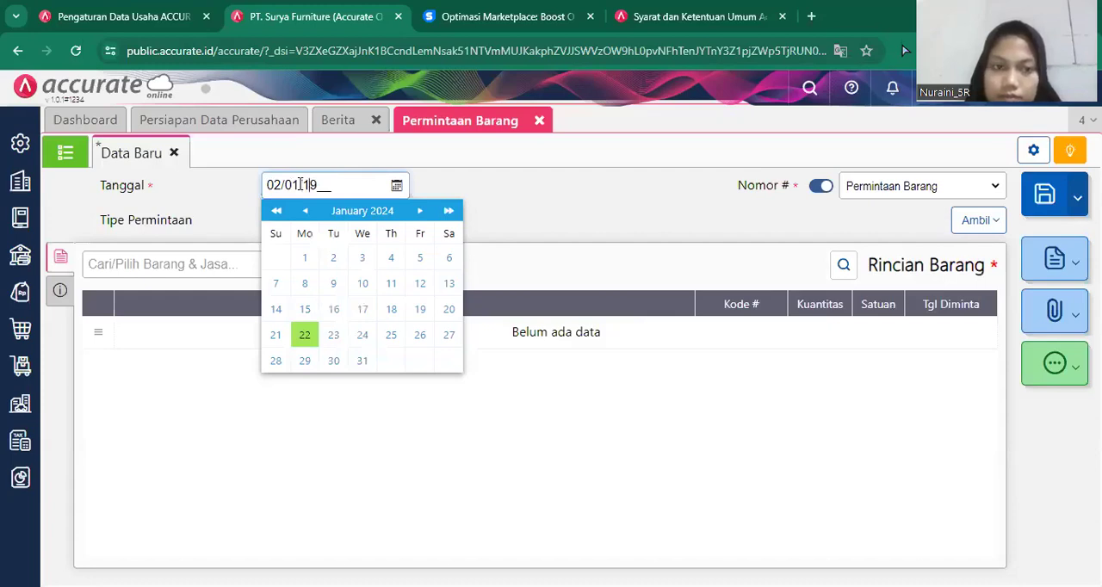
pyautogui.write('20')
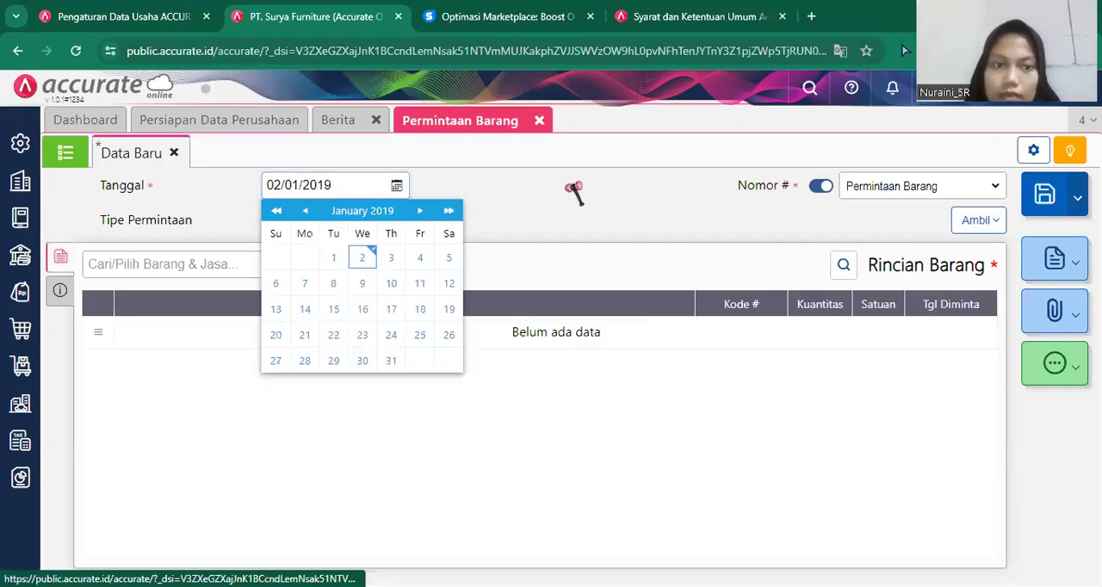
pyautogui.click(576, 190)
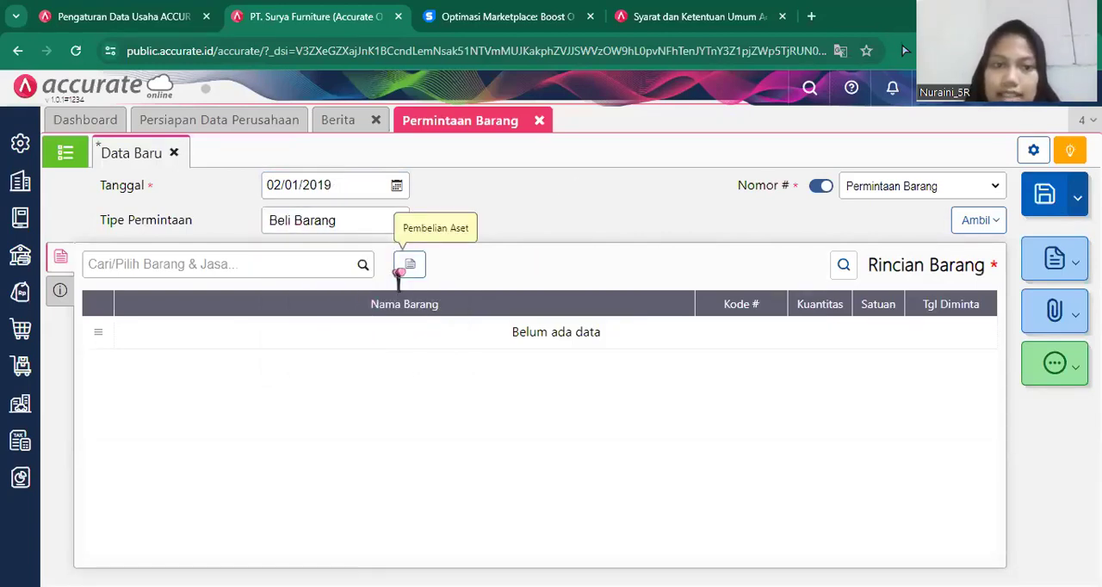
# Add the item Meja Persegi to the request with requested date 03/01/2019 and quantity 10 PCS.
pyautogui.click(349, 262)
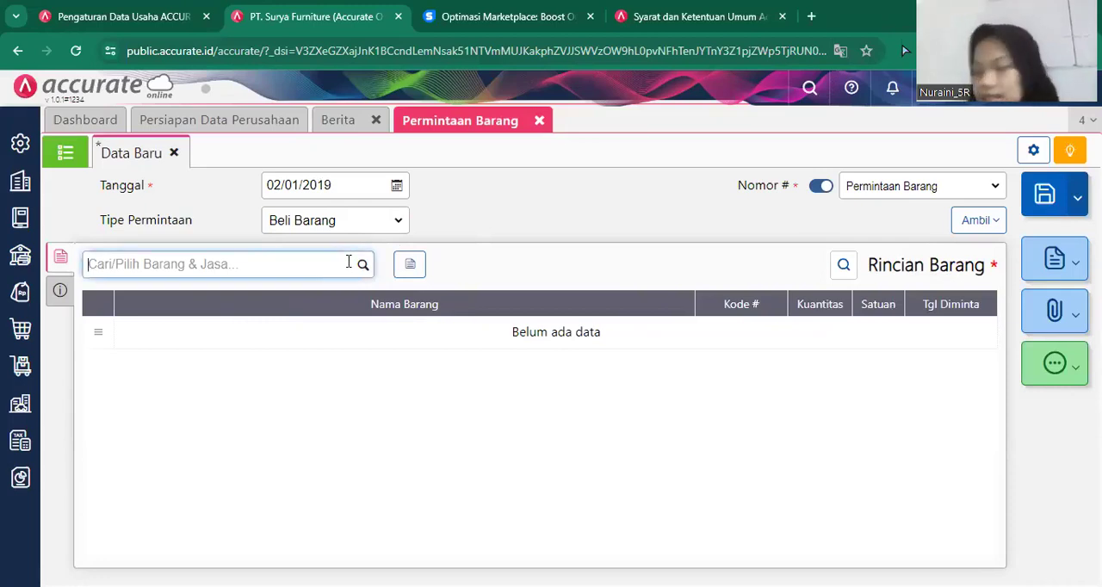
pyautogui.write('Meja')
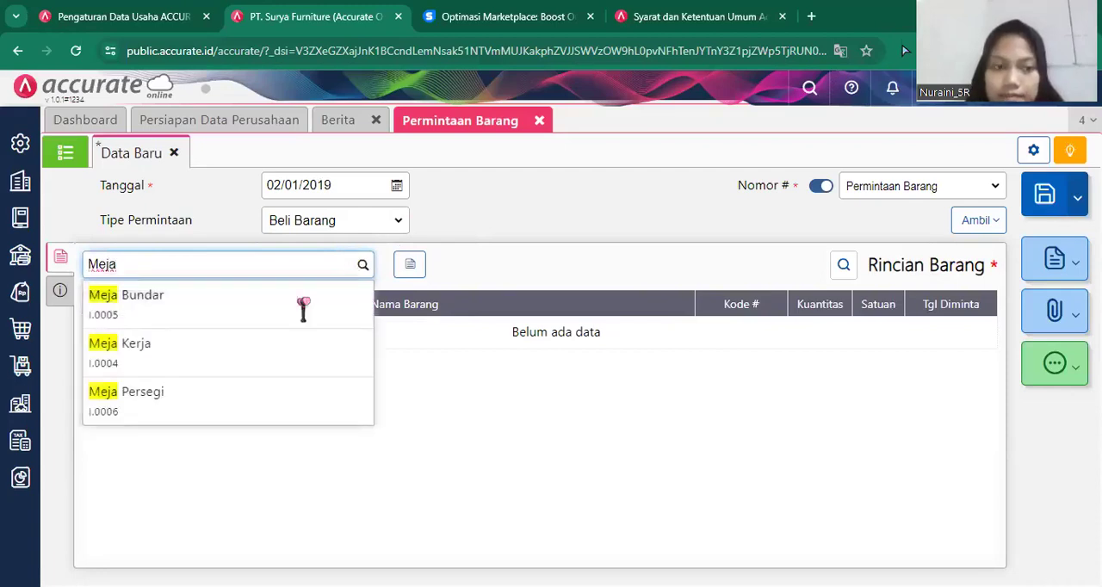
pyautogui.click(278, 421)
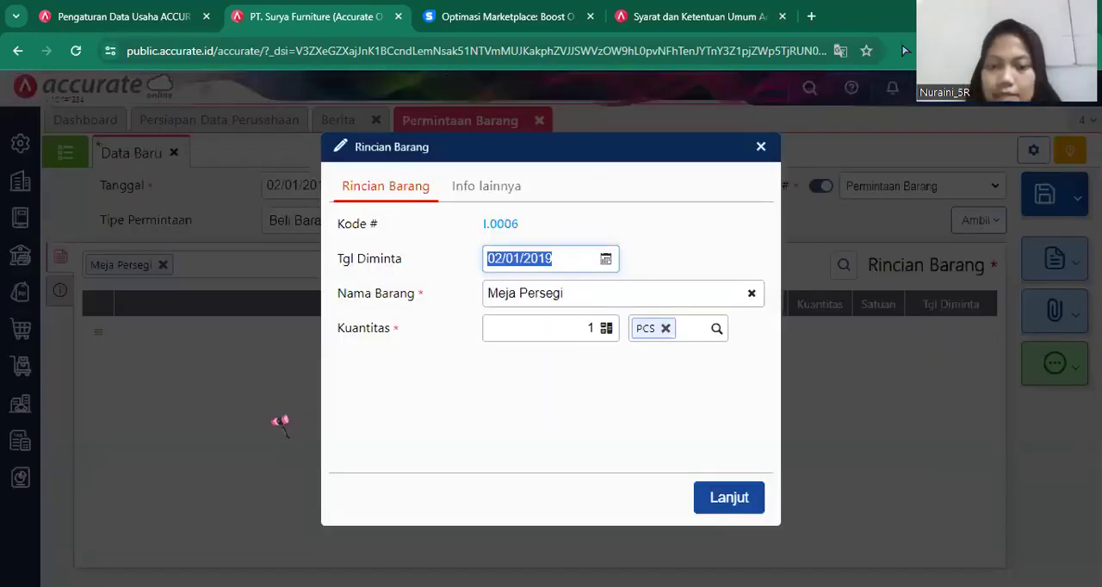
pyautogui.press('BackSpace')
pyautogui.write('03/')
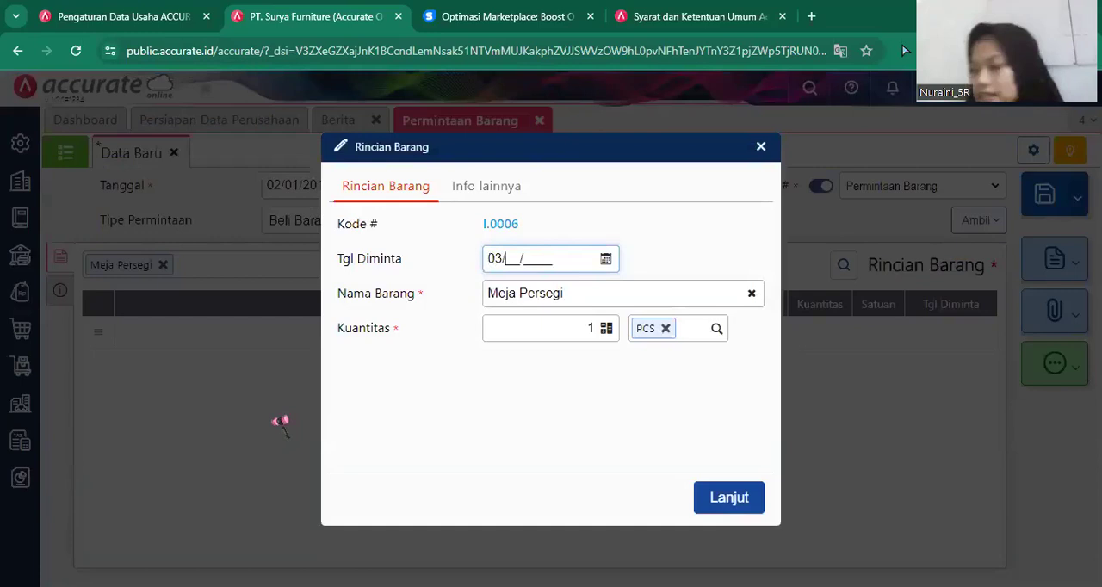
pyautogui.write('01/2019')
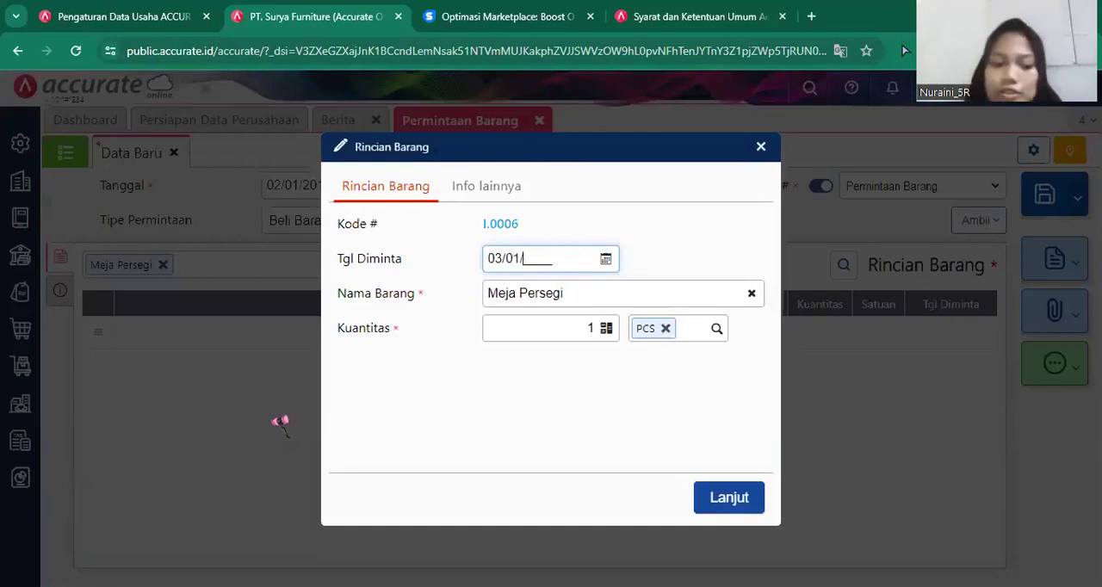
pyautogui.click(591, 327)
pyautogui.write('10')
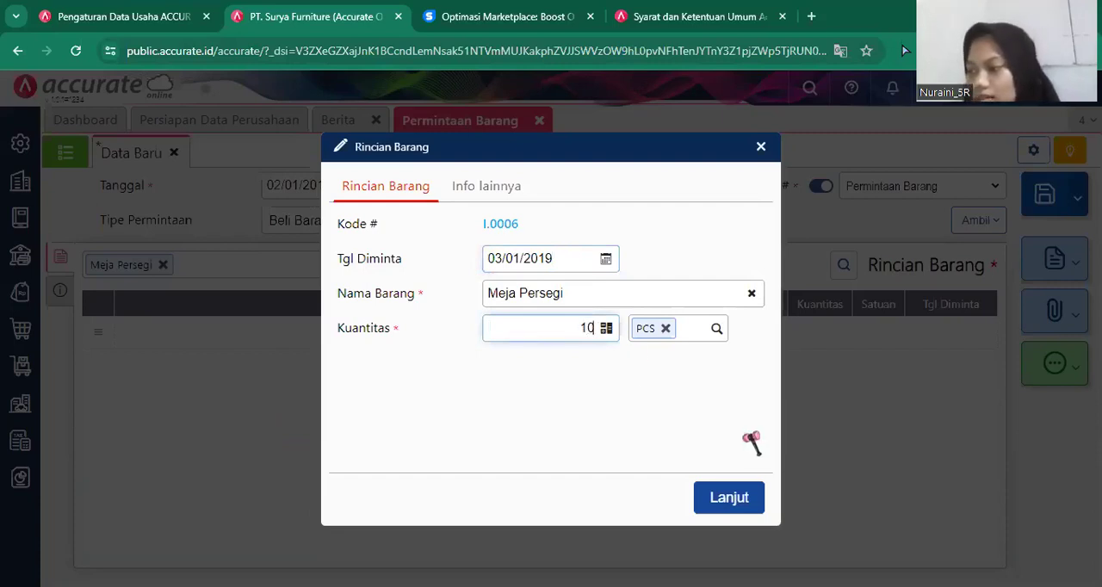
pyautogui.click(727, 500)
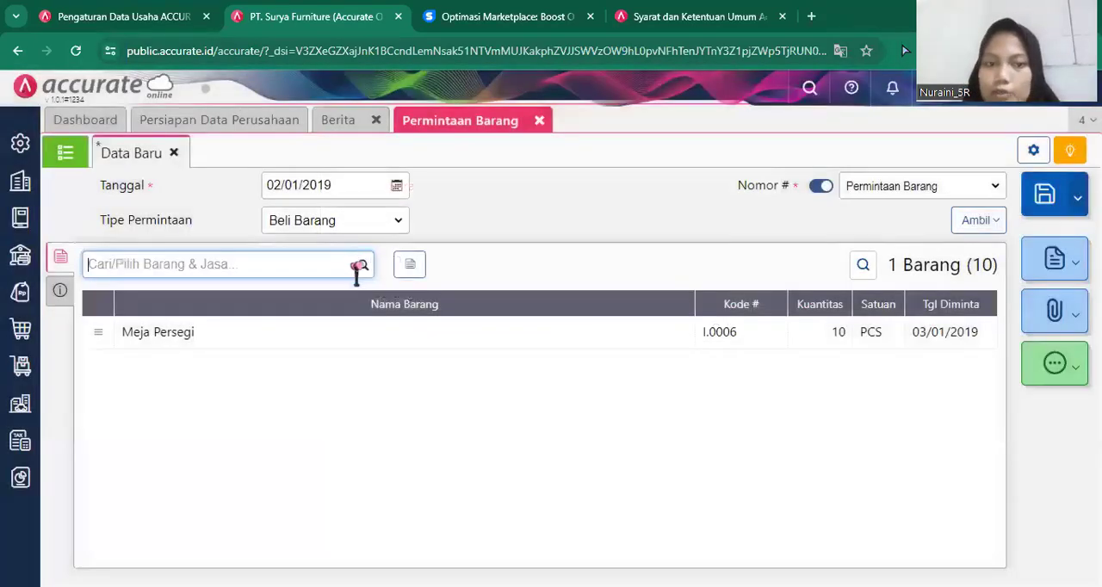
# Add the item Meja Bundar to the request with requested date 03/01/2019 and quantity 20 PCS.
pyautogui.click(356, 270)
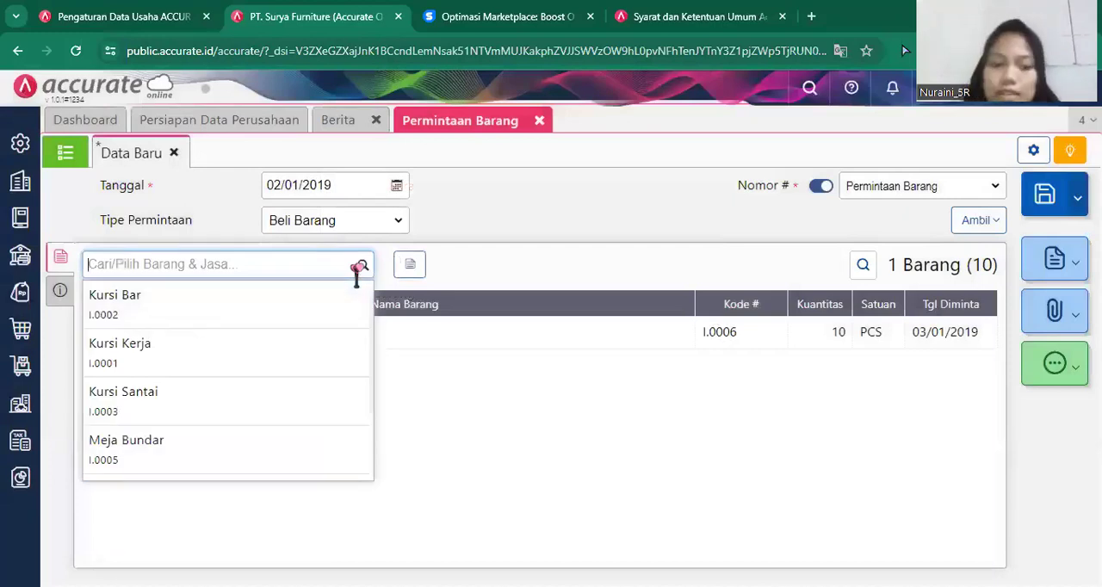
pyautogui.write('mj')
pyautogui.press('BackSpace')
pyautogui.write('eja')
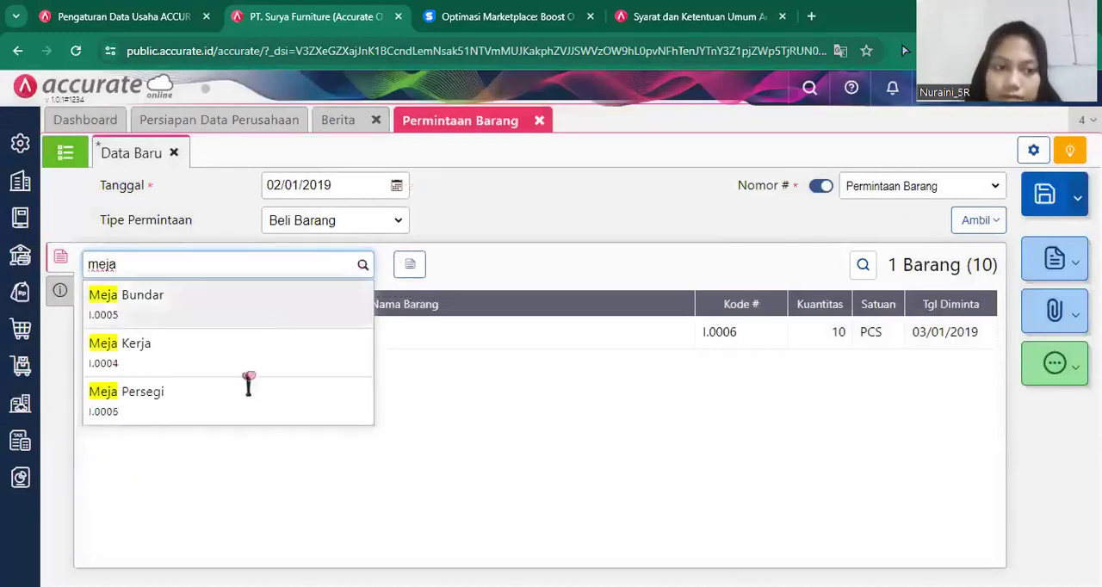
pyautogui.click(240, 311)
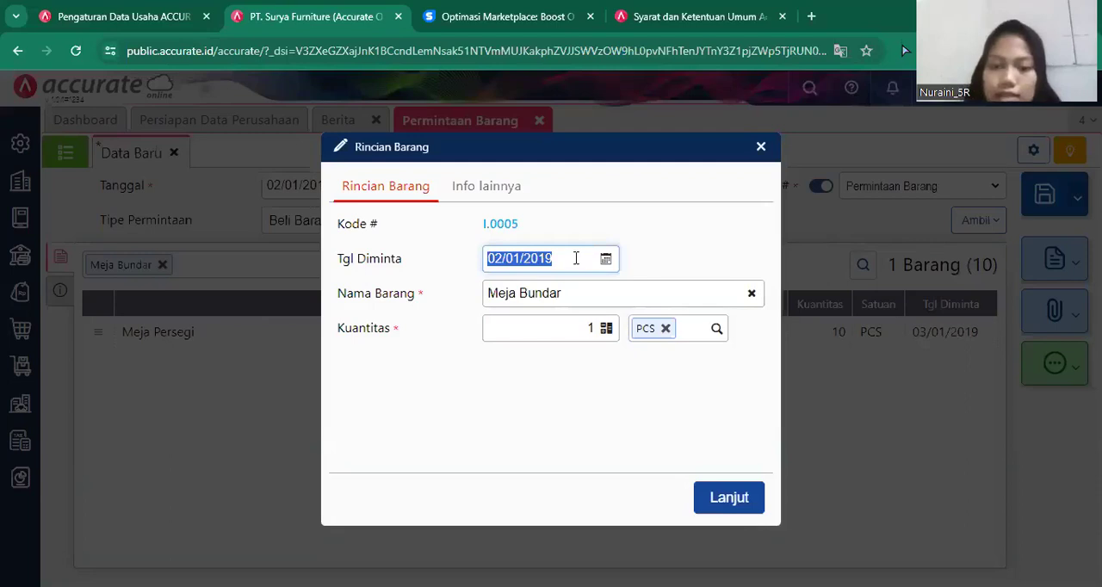
pyautogui.press('BackSpace')
pyautogui.write('2')
pyautogui.press('BackSpace')
pyautogui.write('01/2019')
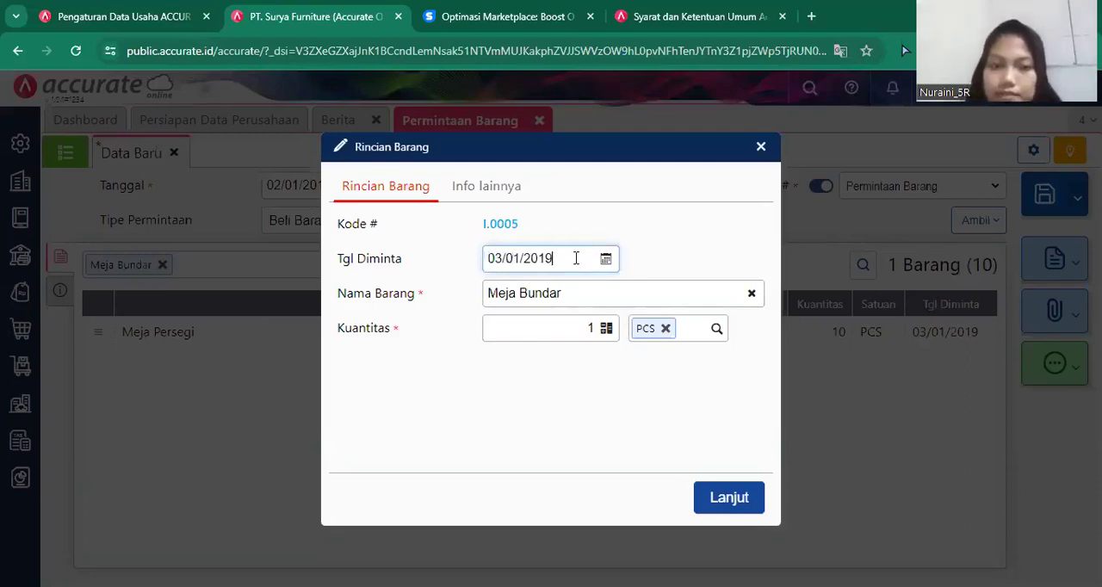
pyautogui.click(597, 321)
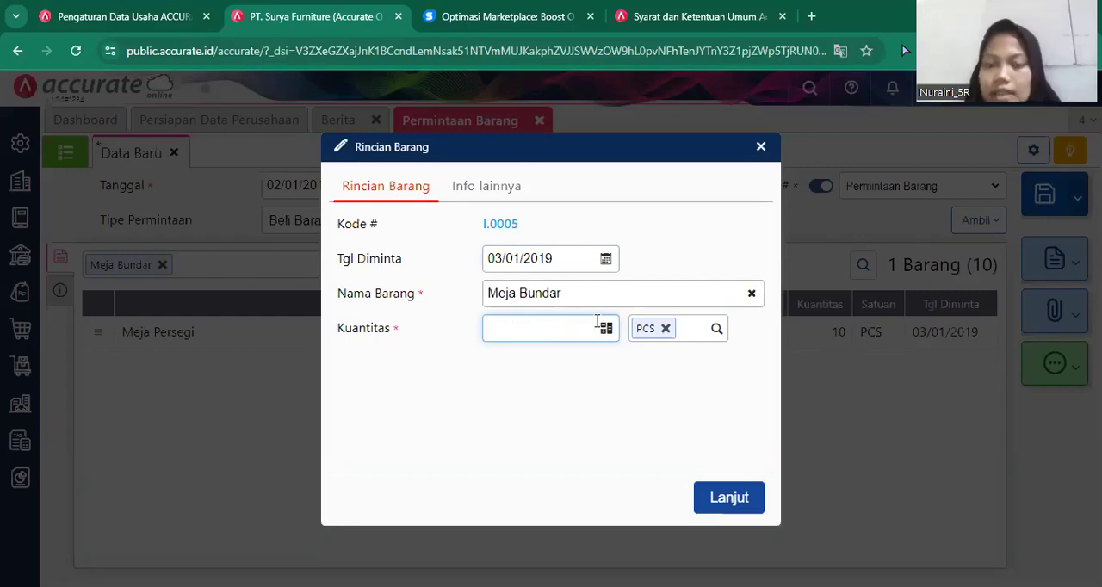
pyautogui.write('20')
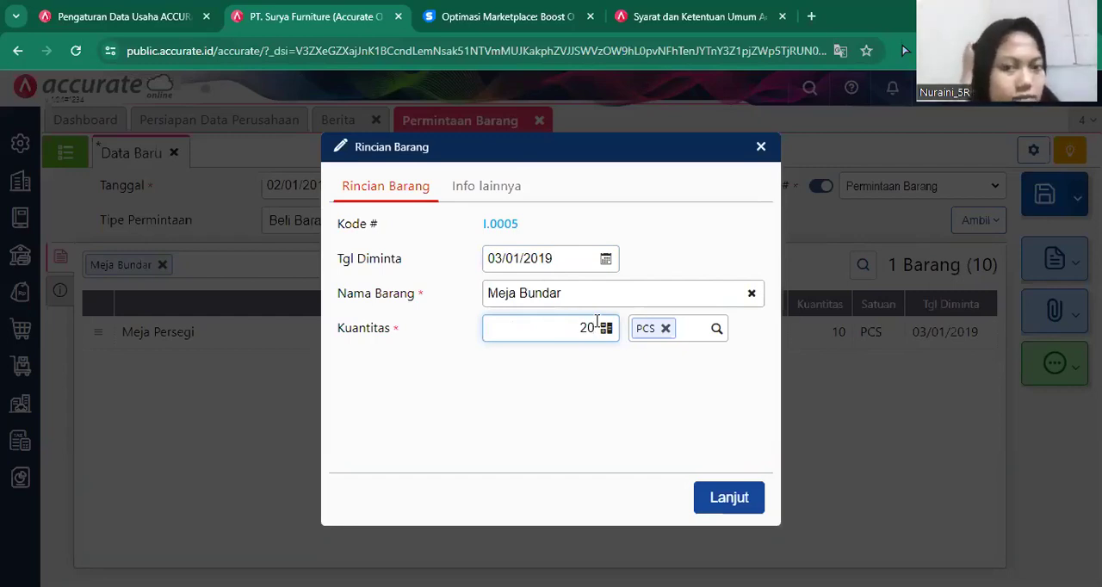
pyautogui.click(729, 499)
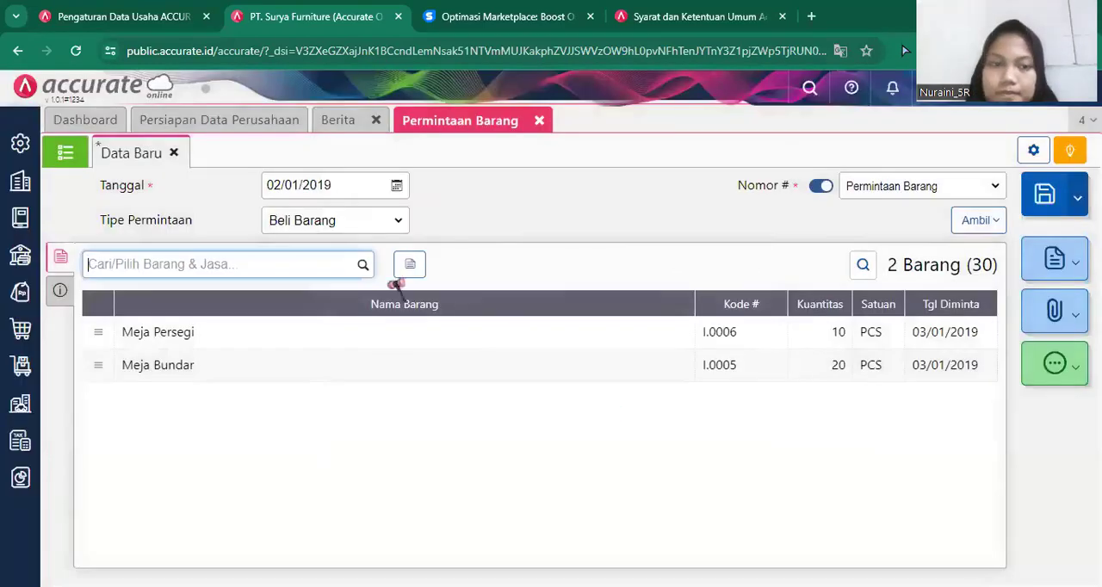
# Add the item Meja Kerja to the request with requested date 03/01/2019 and quantity 10 PCS.
pyautogui.click(362, 267)
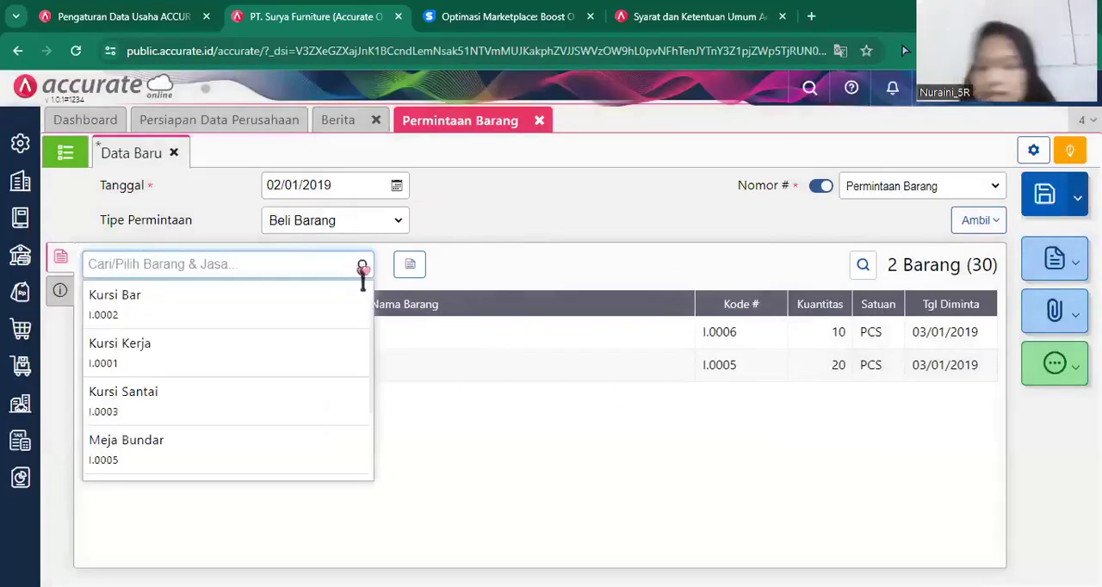
pyautogui.write('meja')
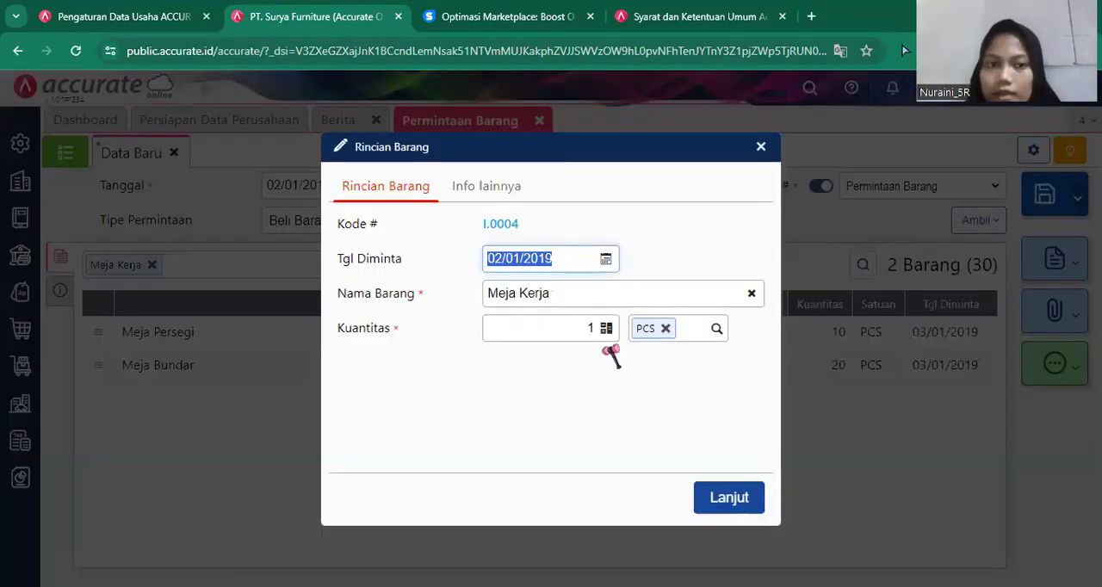
pyautogui.press('BackSpace')
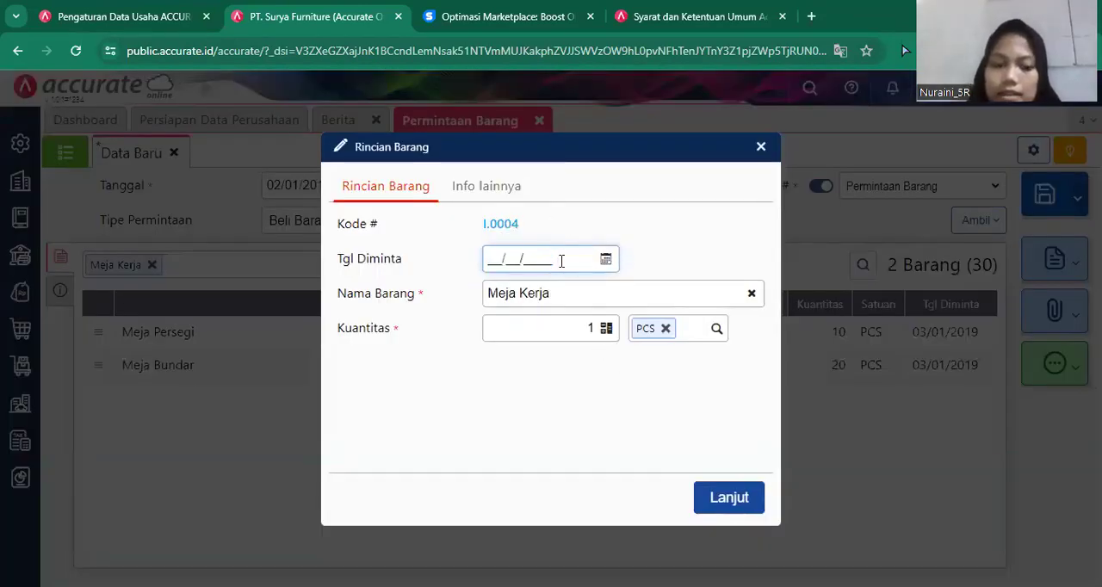
pyautogui.write('03/')
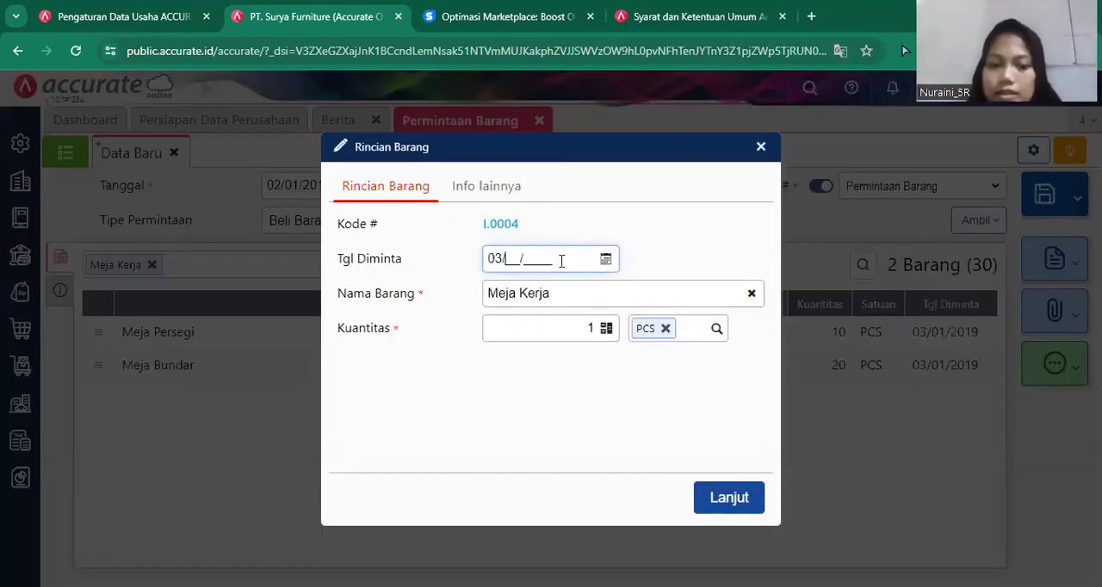
pyautogui.write('01/')
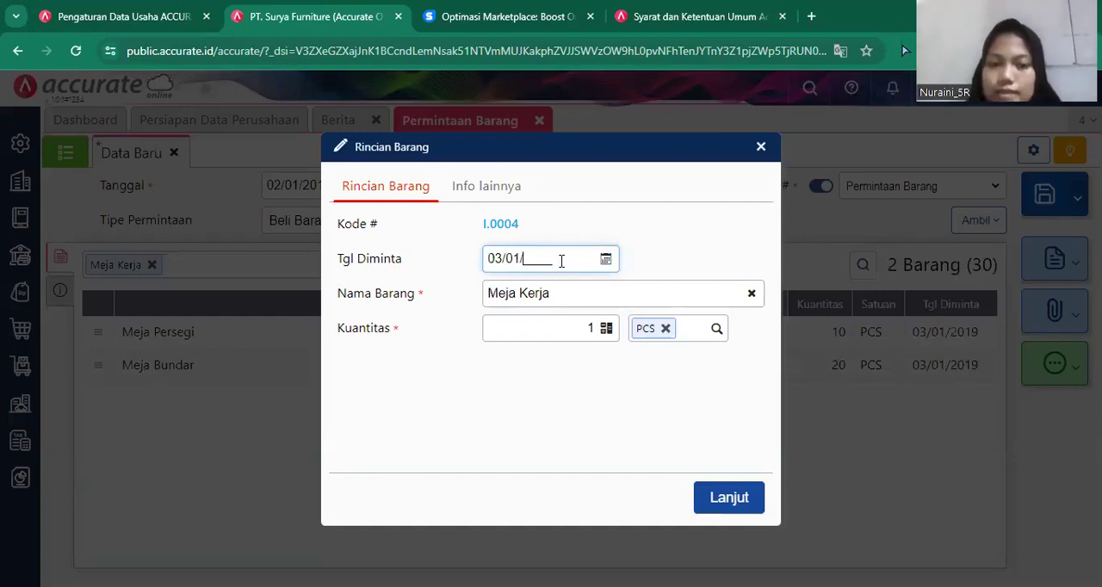
pyautogui.write('2019')
pyautogui.click(592, 327)
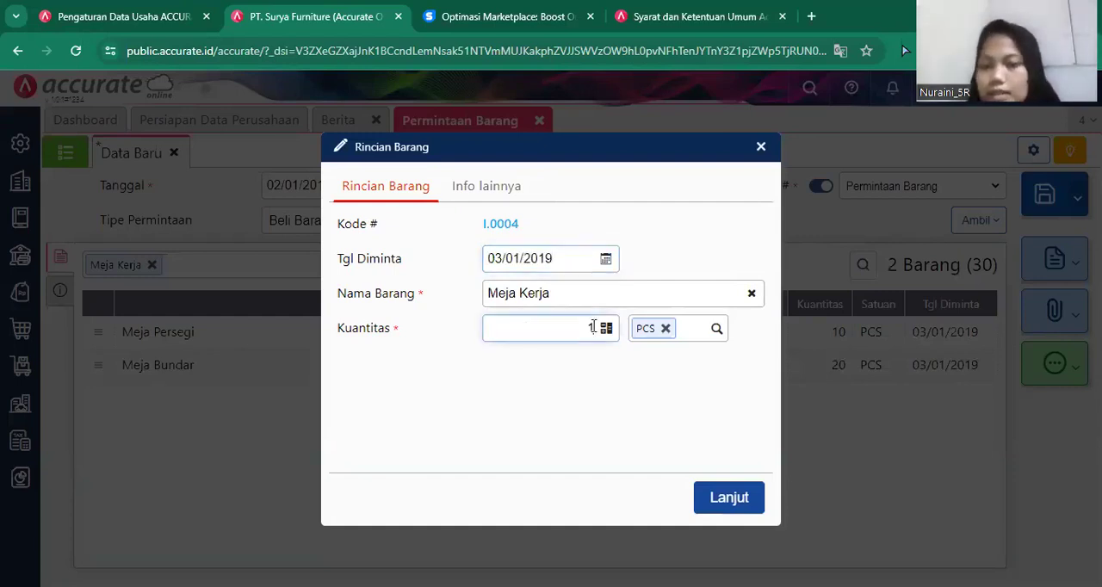
pyautogui.write('10')
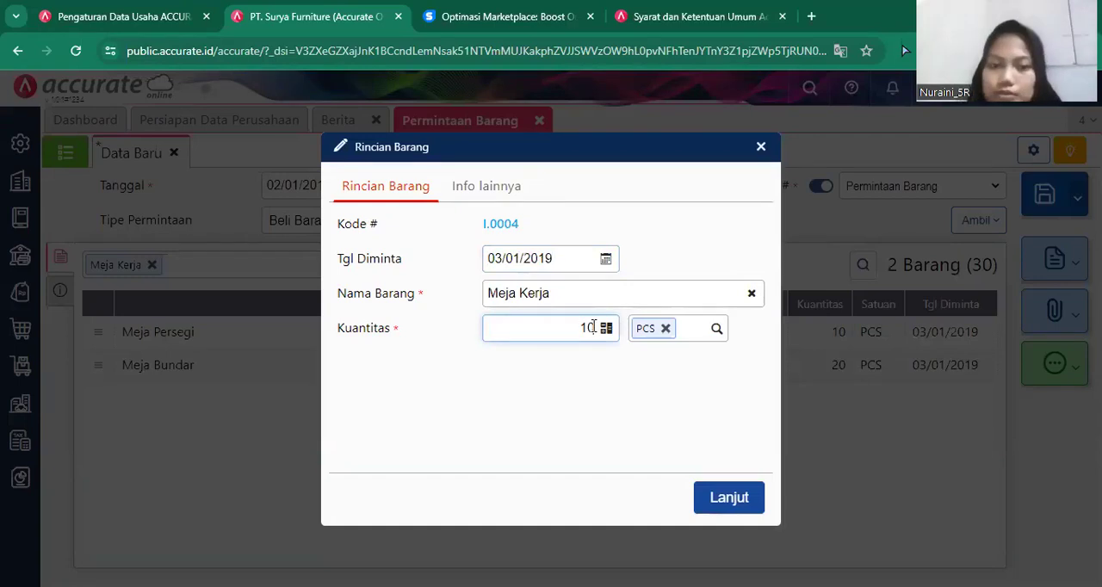
pyautogui.click(729, 499)
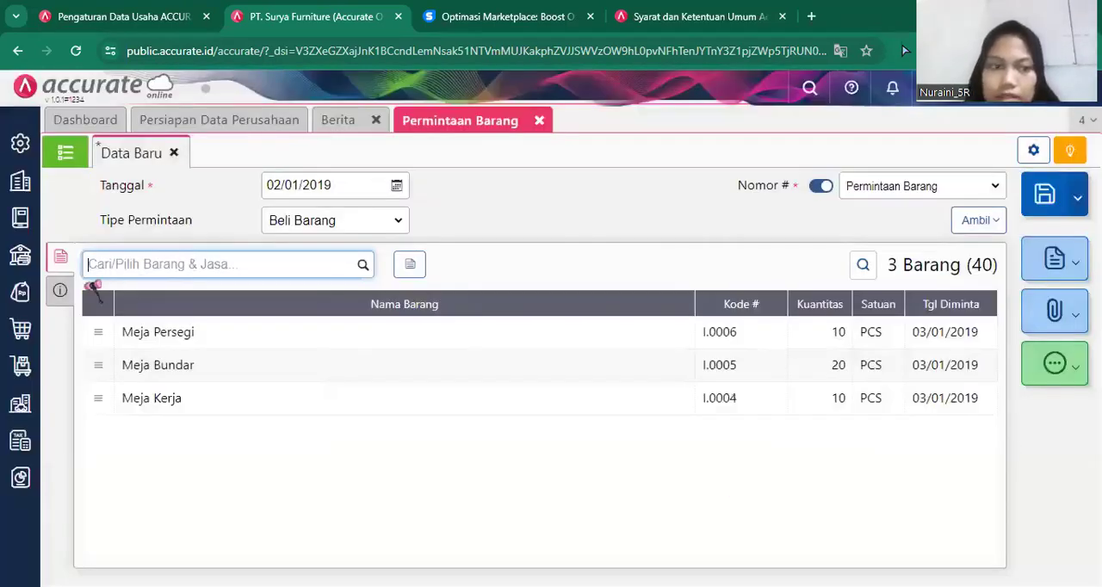
# Enter "permintaan pembelian" as the description (Keterangan) in the item request's additional information.
pyautogui.click(62, 292)
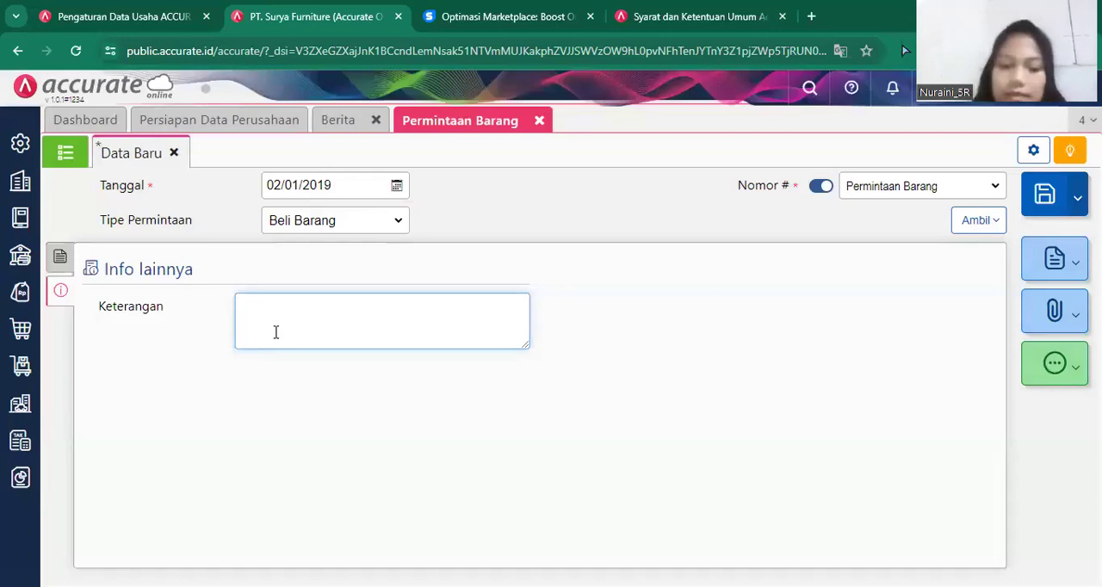
pyautogui.write('PER')
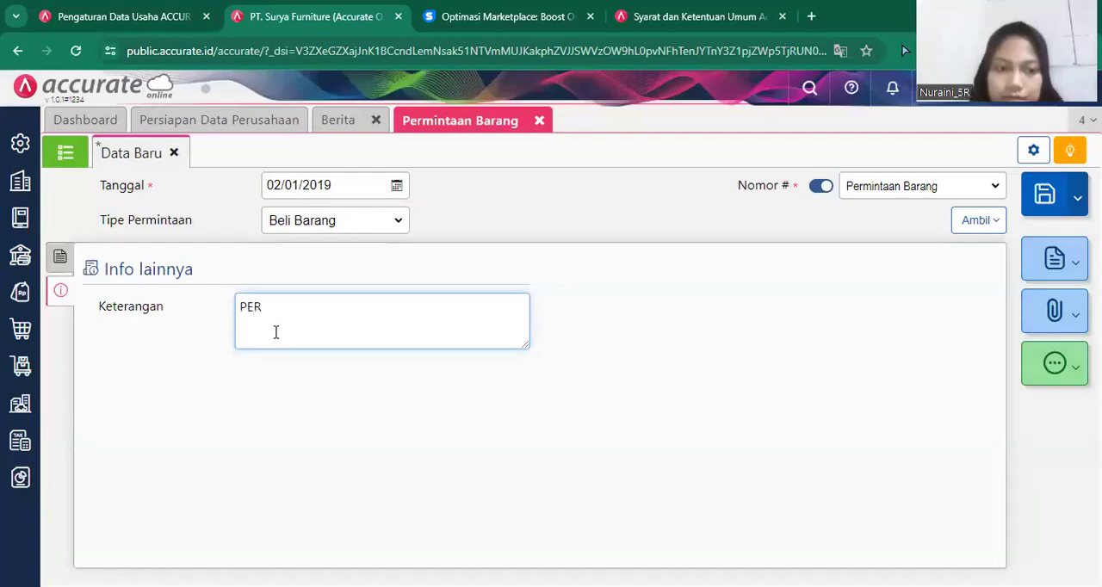
pyautogui.press('BackSpace')
pyautogui.press('BackSpace')
pyautogui.press('BackSpace')
pyautogui.write('p')
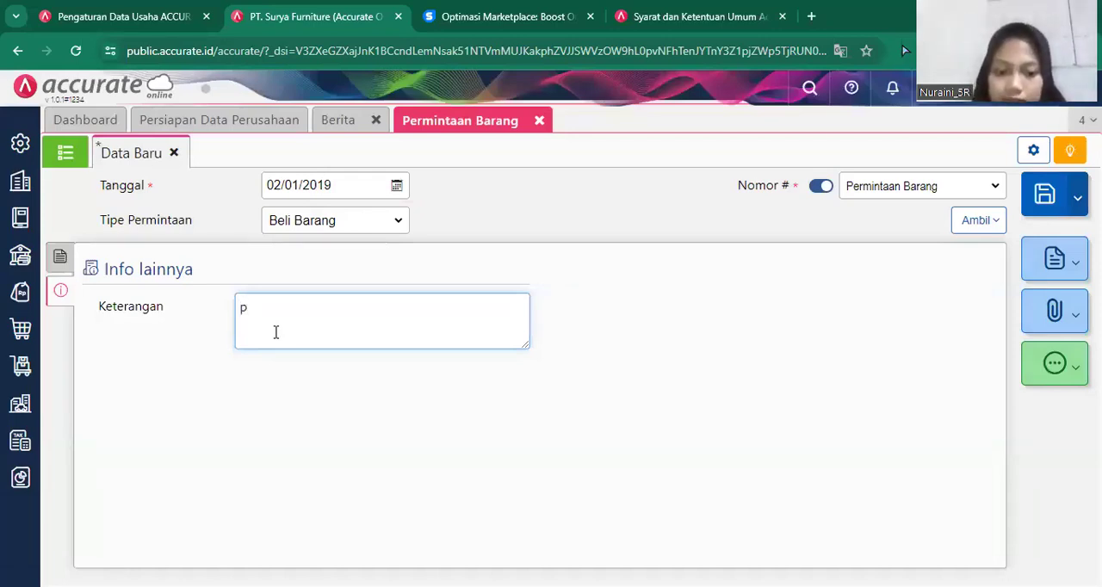
pyautogui.write('ermintaan')
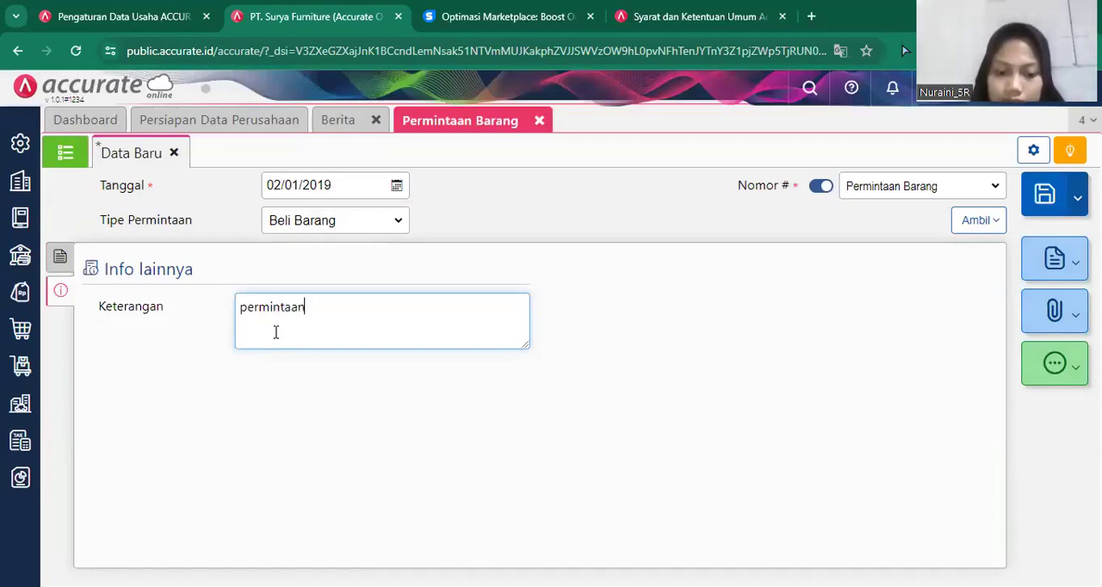
pyautogui.write(' pembelian')
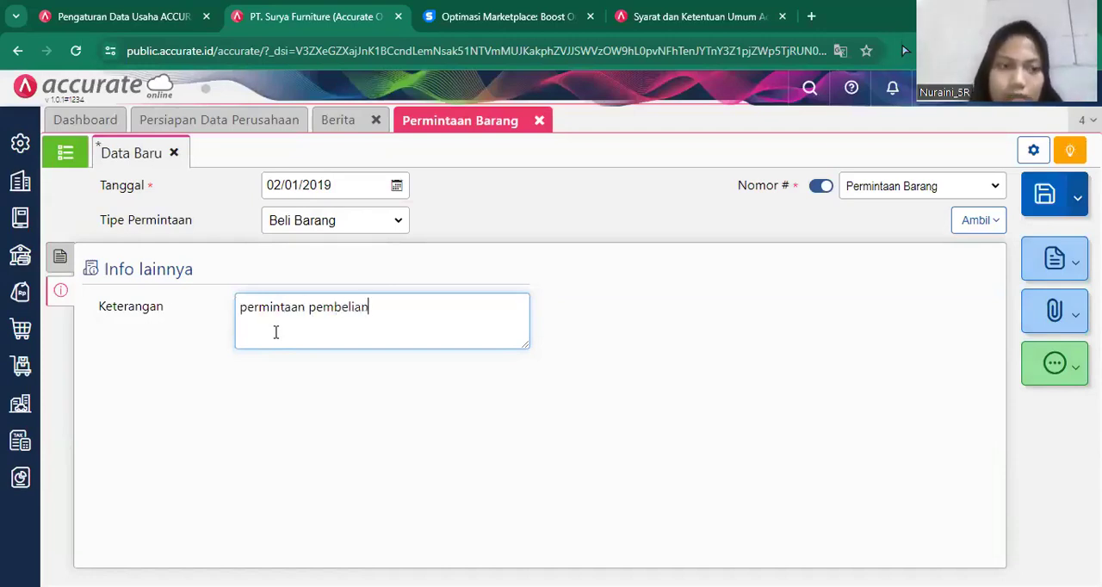
# Return to the request's item details, save the item request and close the Permintaan Barang form.
pyautogui.click(60, 258)
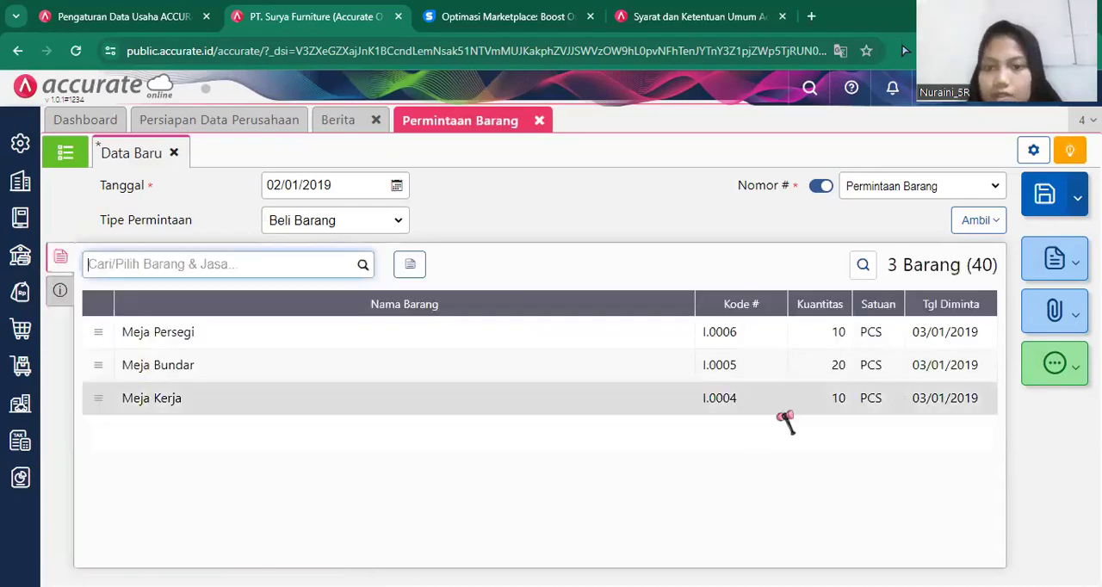
pyautogui.click(1044, 210)
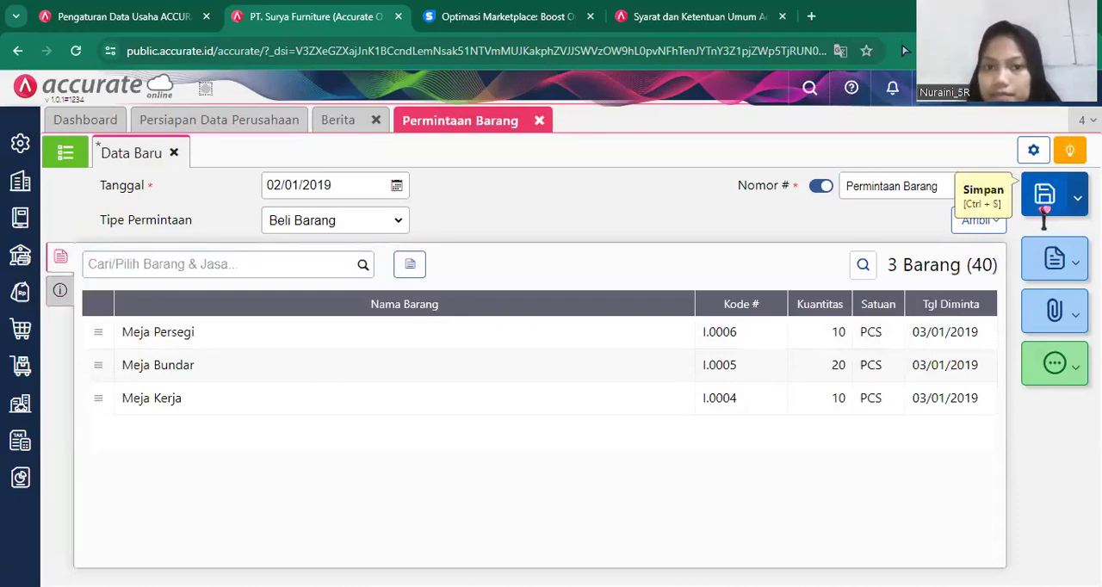
pyautogui.click(539, 121)
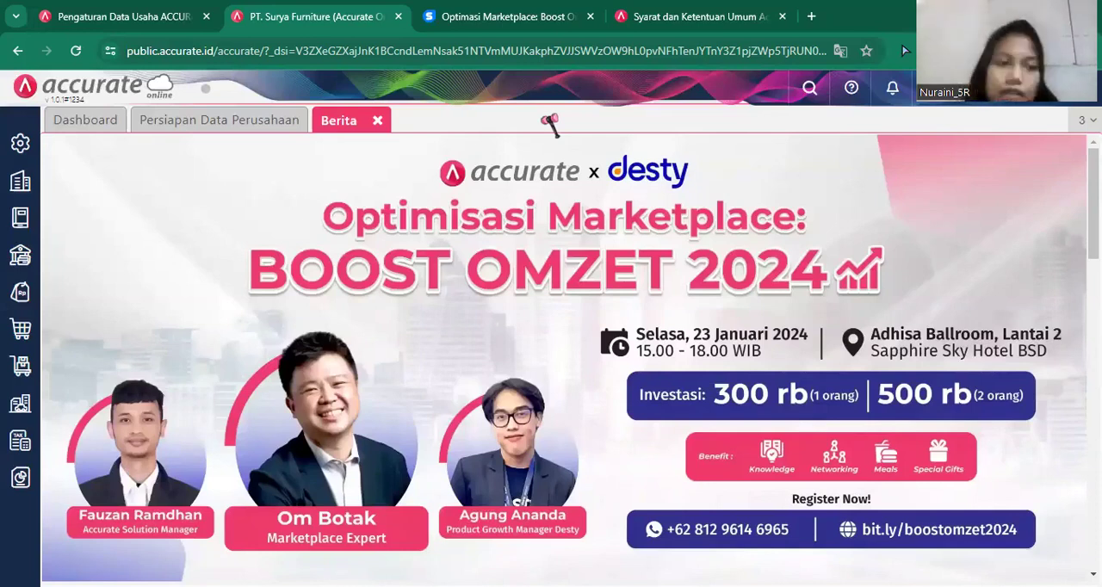
# Start a new purchase order (Pesanan Pembelian) with PT Sentra Furniture as the supplier.
pyautogui.moveTo(11, 335)
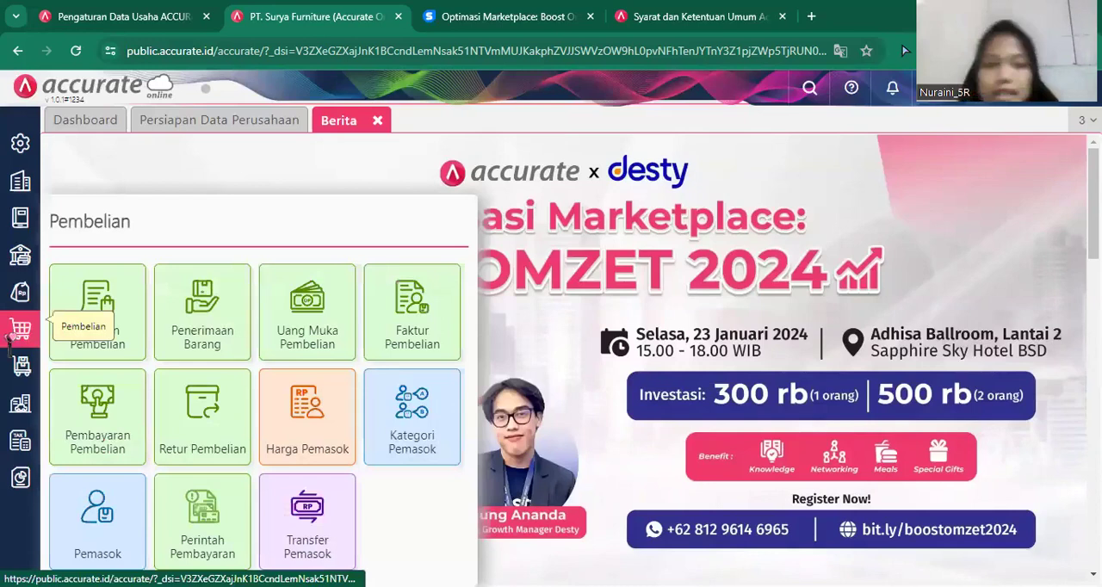
pyautogui.click(140, 313)
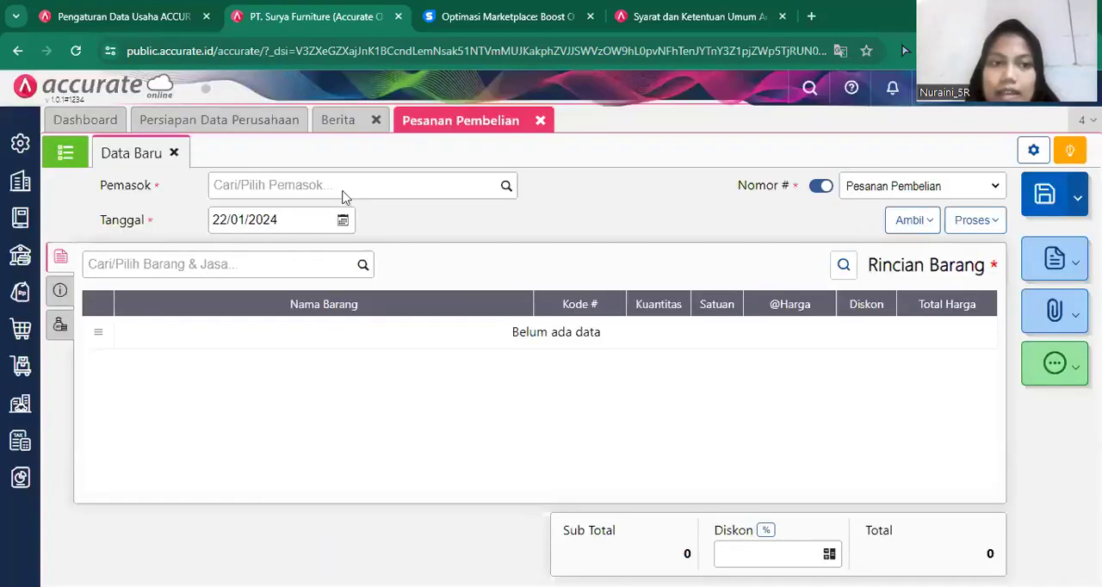
pyautogui.click(498, 191)
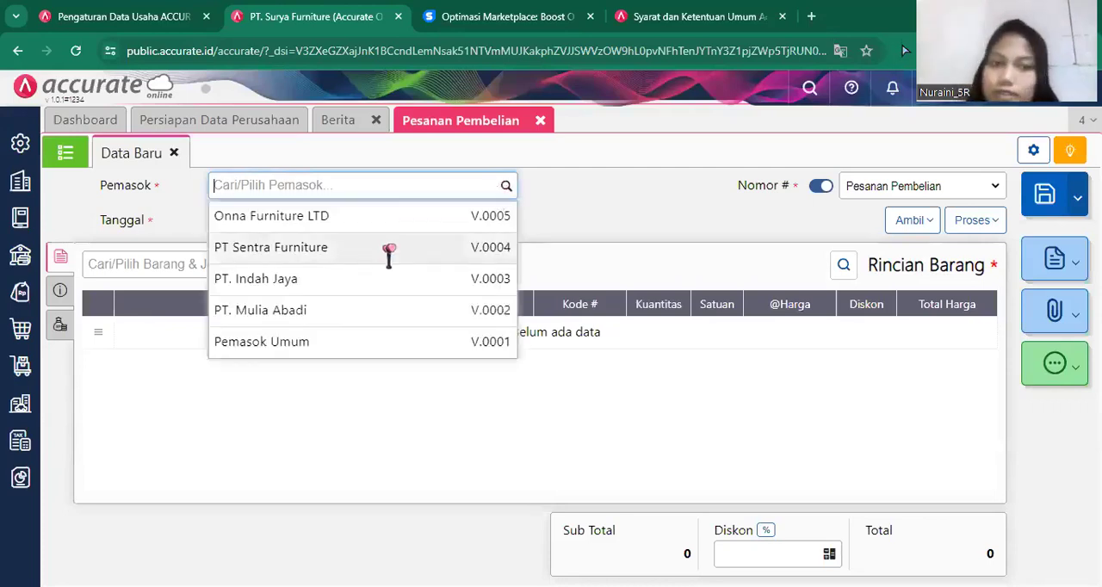
pyautogui.click(327, 241)
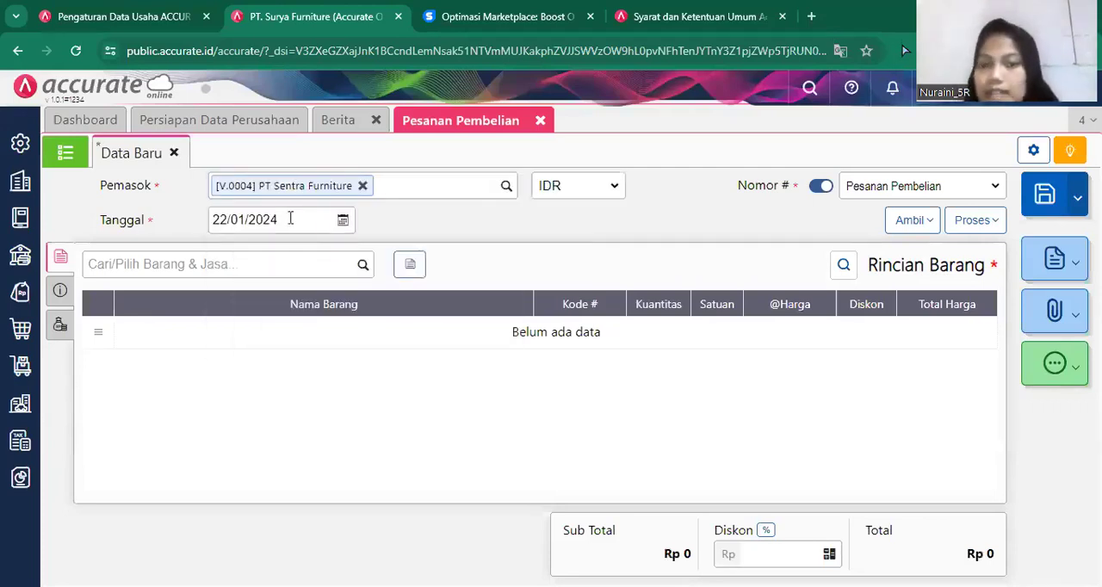
# Set the date of the purchase order to 03/01/2019.
pyautogui.click(290, 218)
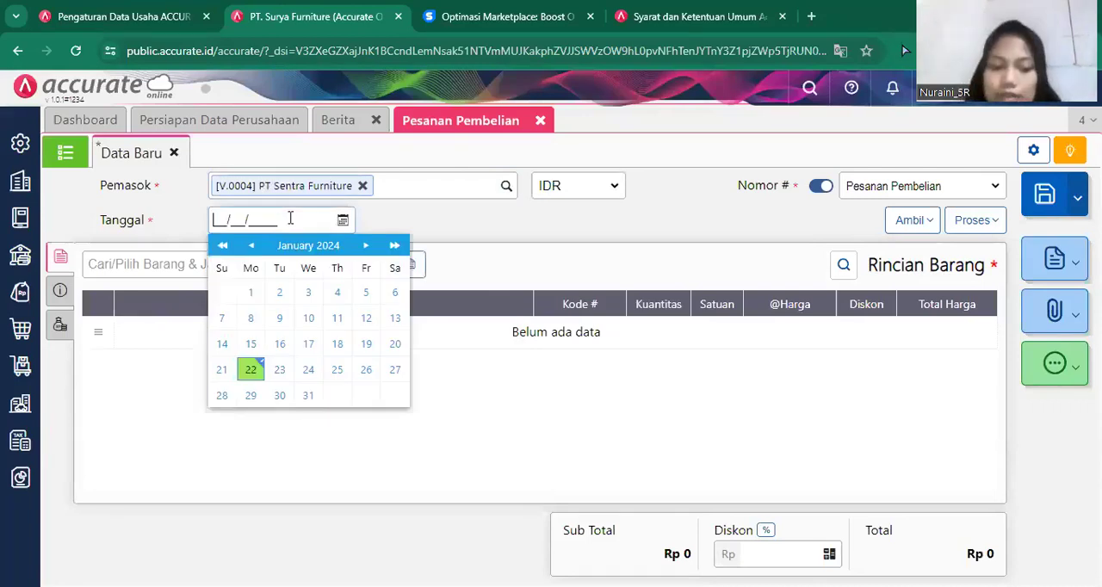
pyautogui.write('03/01/2019')
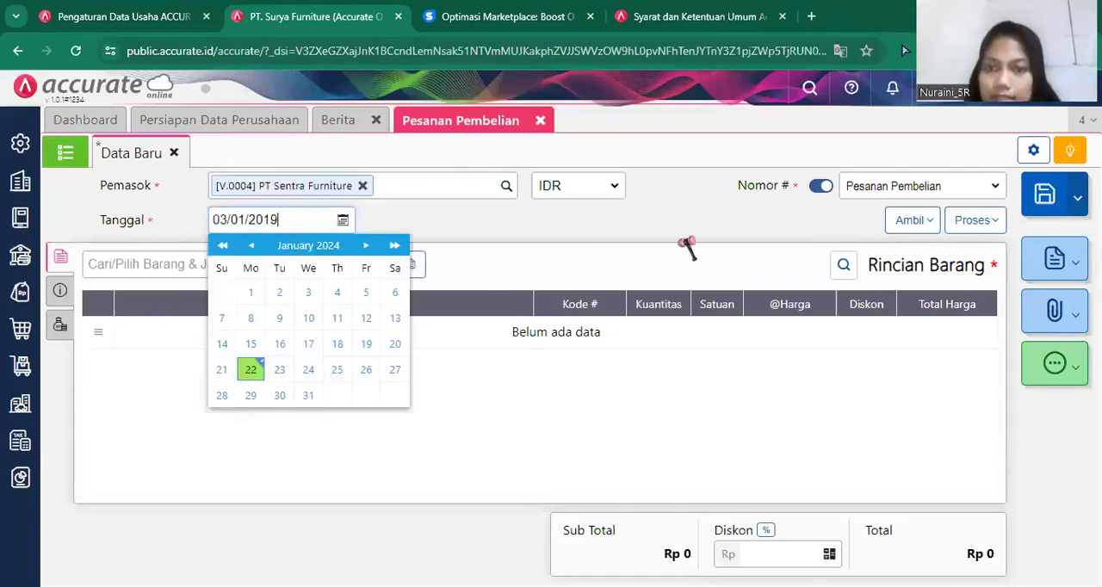
pyautogui.click(686, 245)
# Copy only the Meja Bundar line from item request PR.2019.01.00001 into the purchase order, leaving out Meja Persegi and Meja Kerja.
pyautogui.click(904, 228)
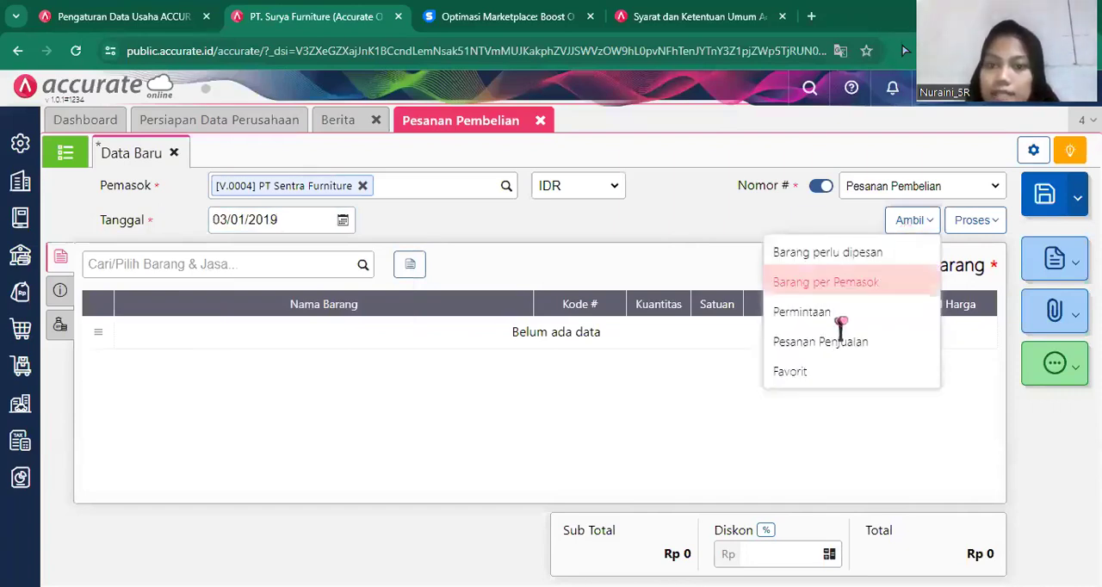
pyautogui.click(839, 329)
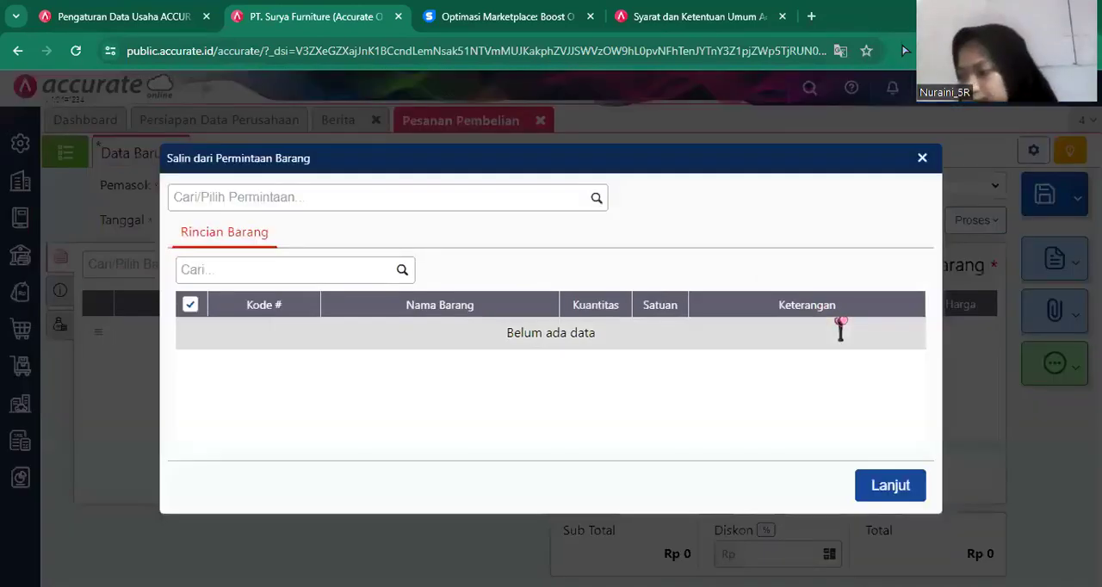
pyautogui.click(595, 208)
pyautogui.click(596, 199)
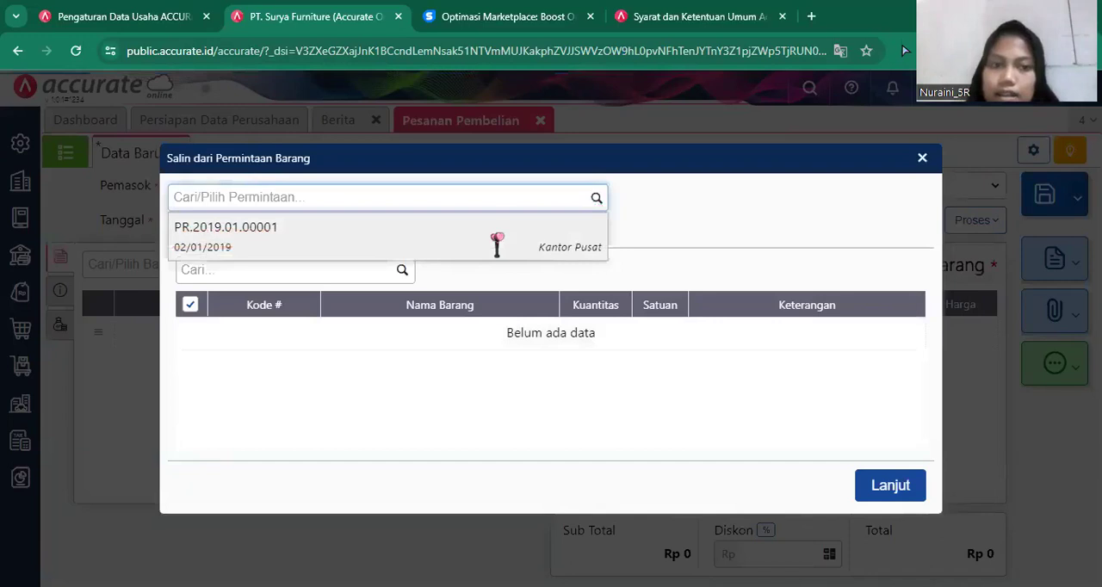
pyautogui.click(497, 245)
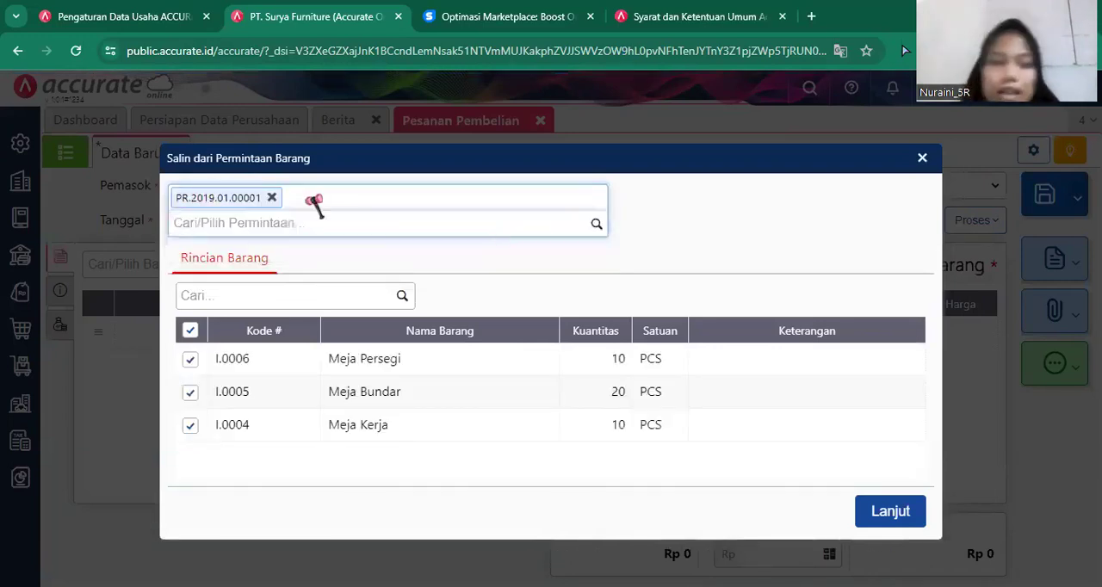
pyautogui.click(190, 425)
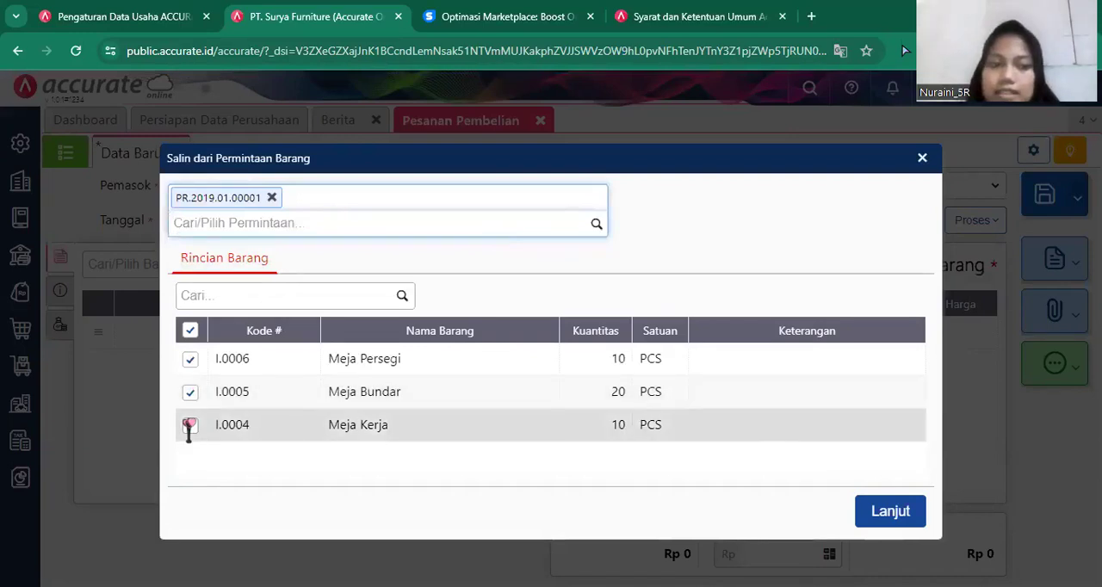
pyautogui.click(191, 360)
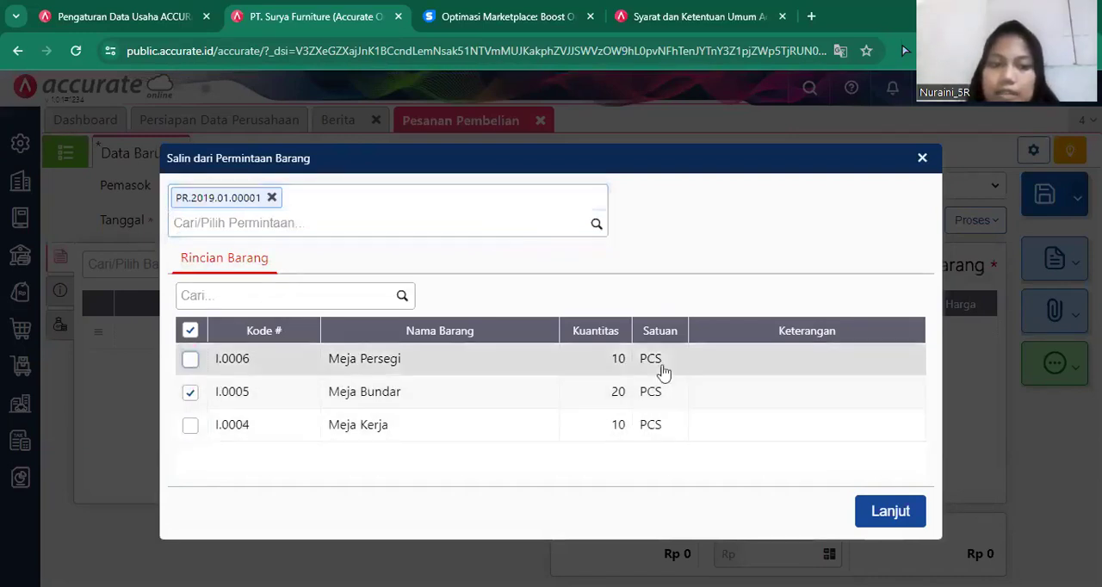
pyautogui.click(887, 514)
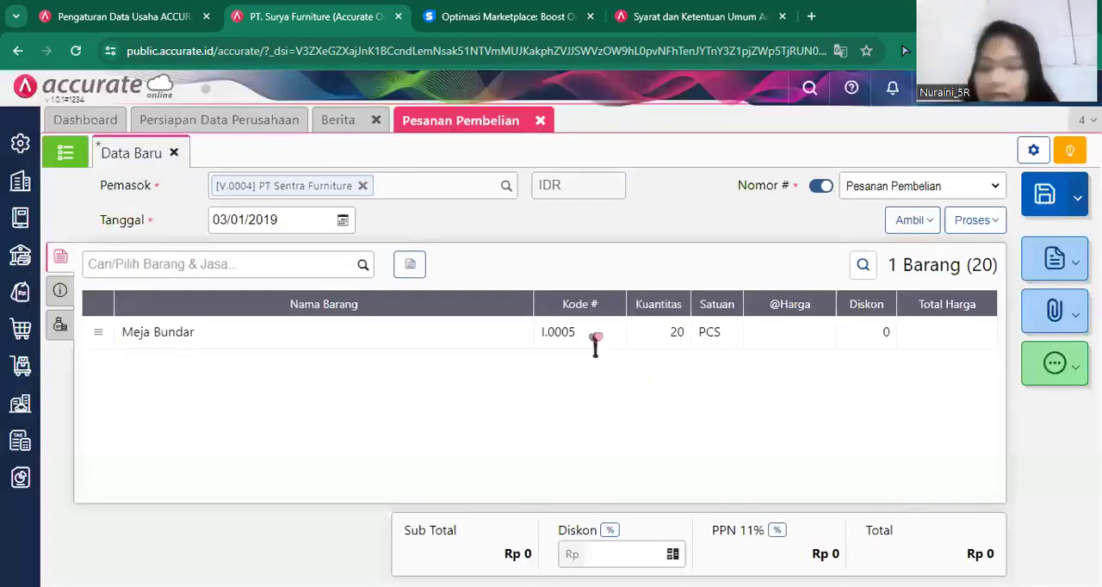
# Set the unit price of Meja Bundar to Rp 95.000 and remove the 11% PPN from the line.
pyautogui.click(597, 335)
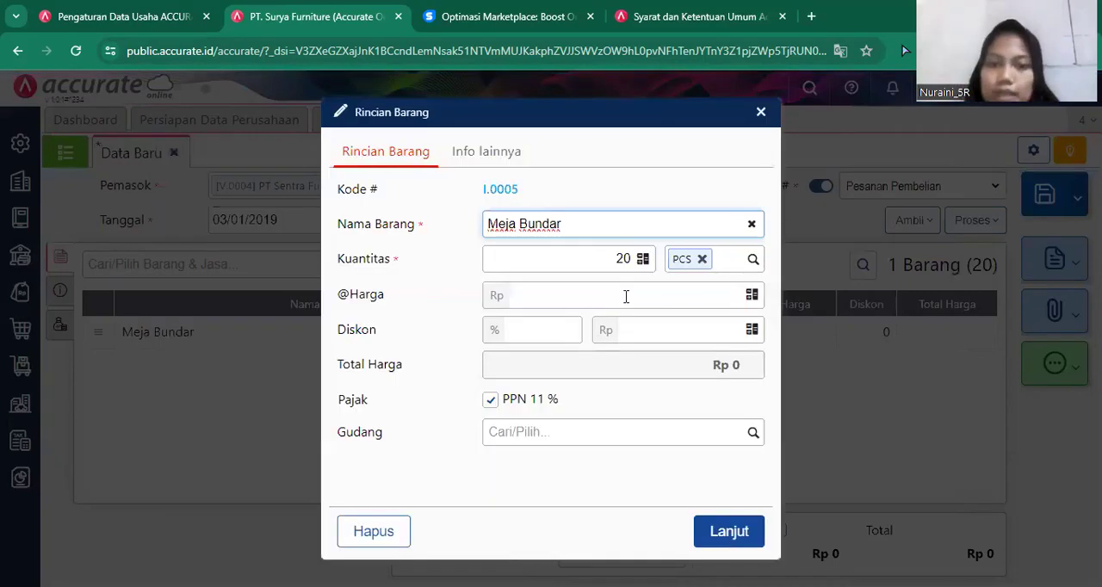
pyautogui.click(668, 295)
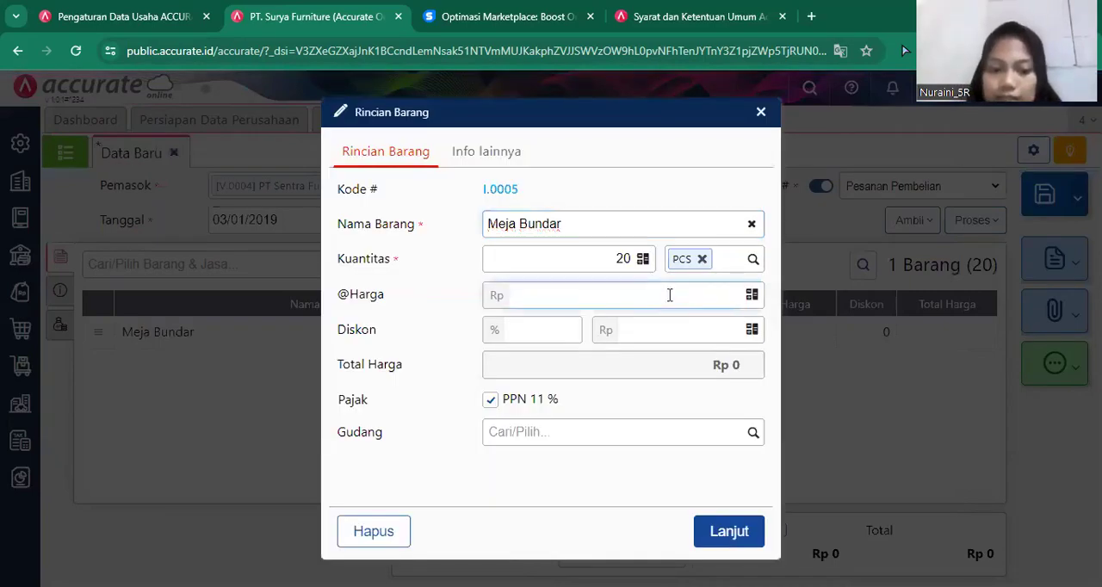
pyautogui.write('950.000')
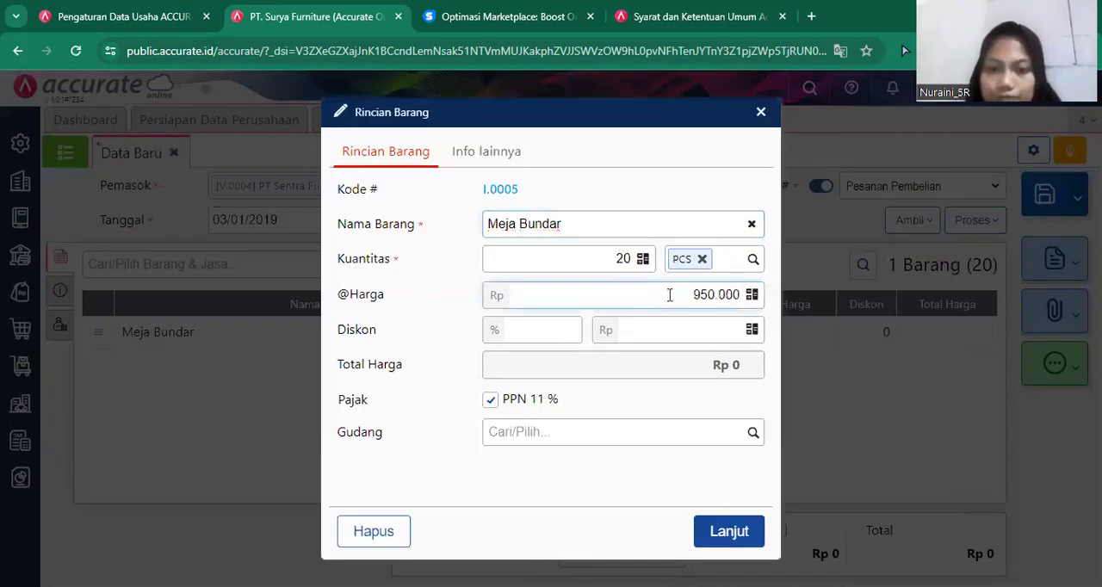
pyautogui.press('BackSpace')
pyautogui.click(513, 404)
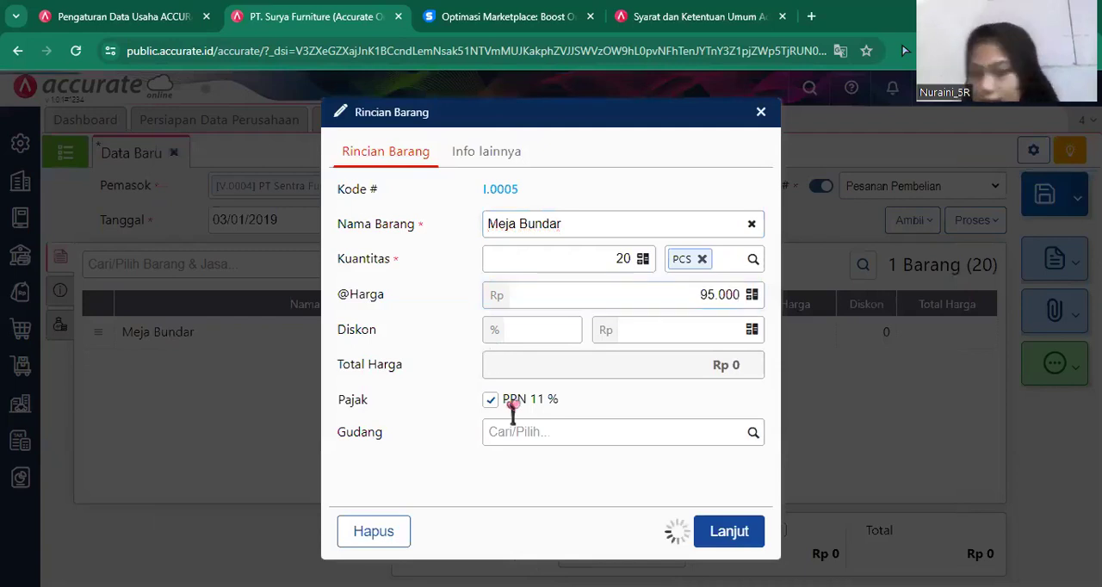
pyautogui.click(730, 534)
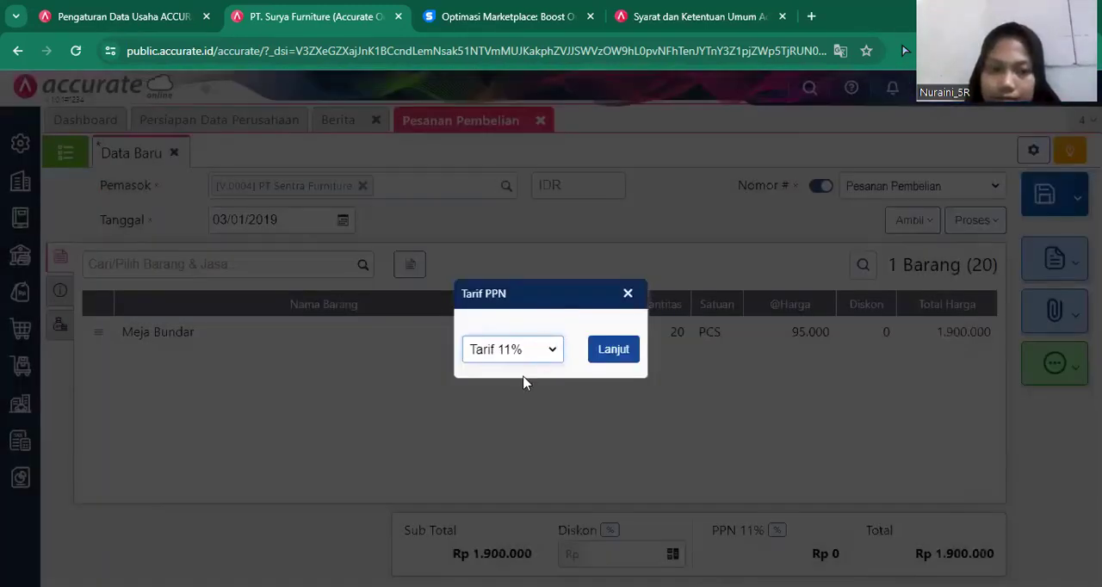
# Change the order's PPN rate to 10% and apply that tax to the Meja Bundar line.
pyautogui.click(618, 349)
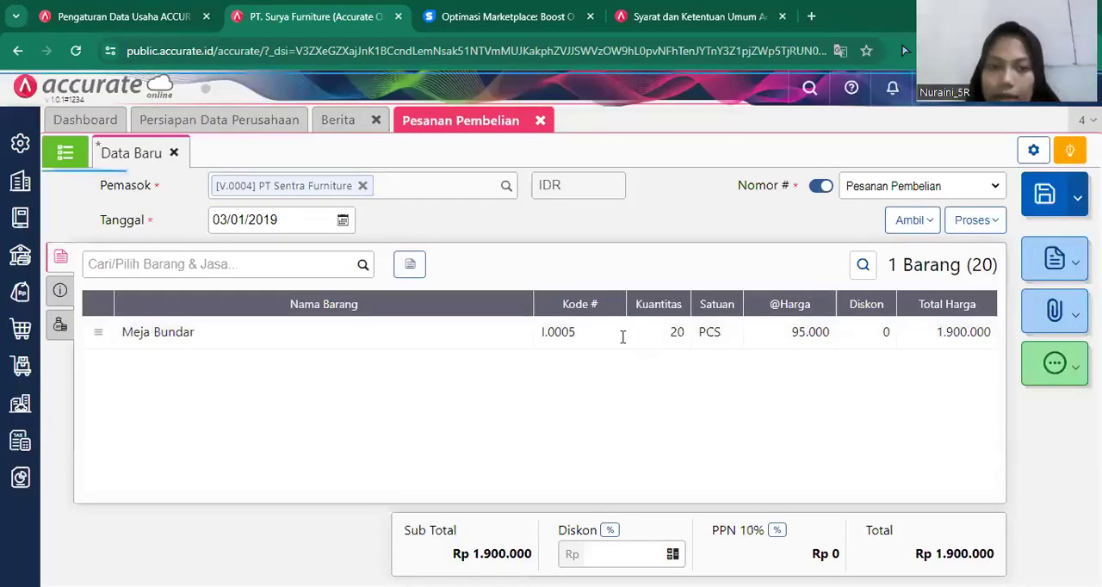
pyautogui.click(622, 337)
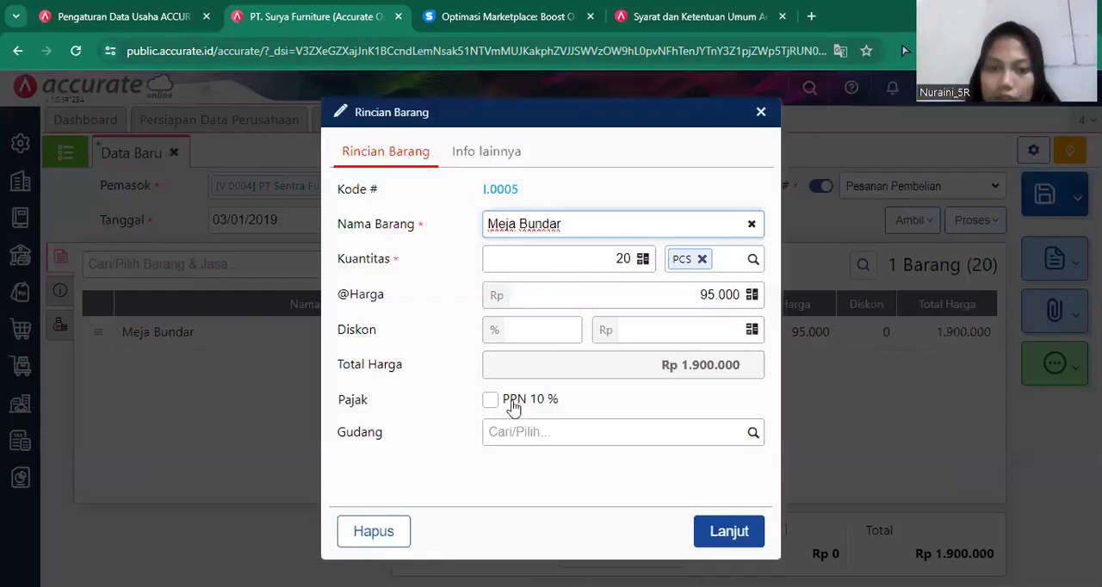
pyautogui.click(512, 408)
pyautogui.click(741, 545)
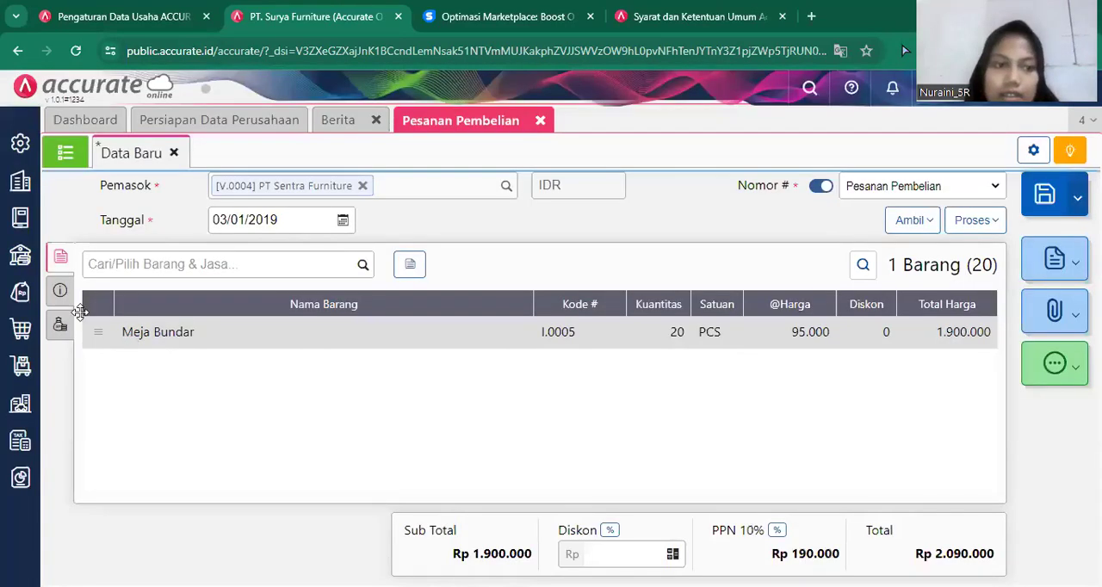
# Fill the delivery address (Alamat Kirim) in the order's additional information with the first saved address.
pyautogui.click(60, 293)
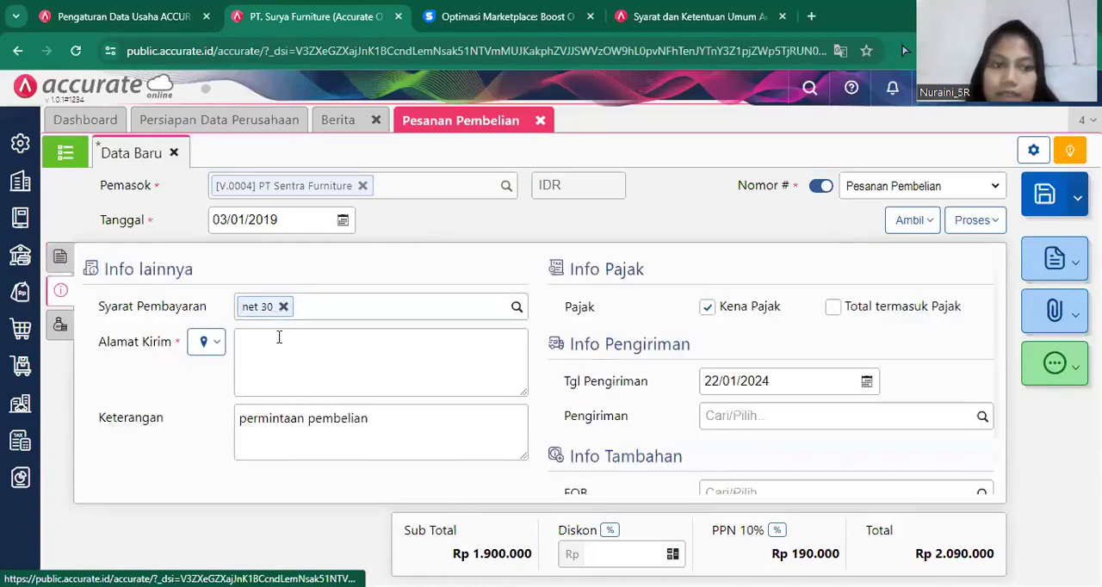
pyautogui.click(298, 336)
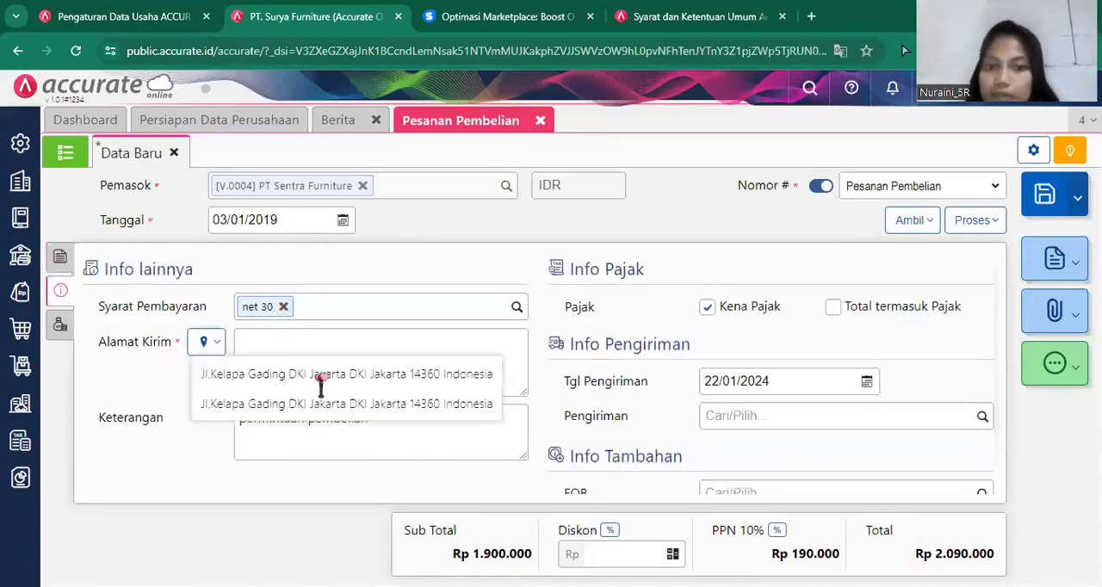
pyautogui.click(323, 374)
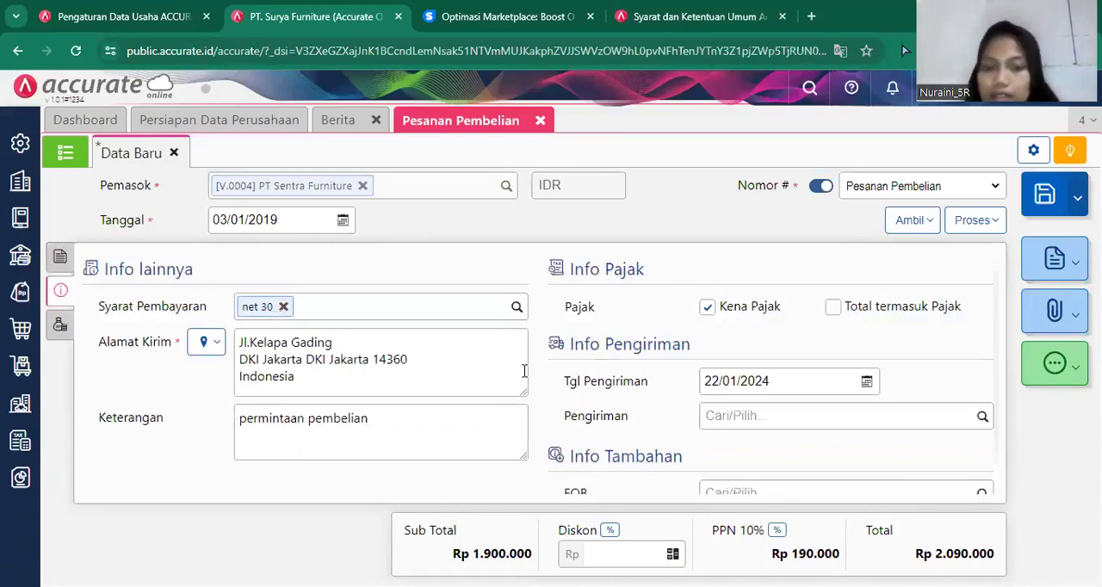
# Set the delivery date (Tgl Pengiriman) of the purchase order to 04/01/2019.
pyautogui.click(801, 385)
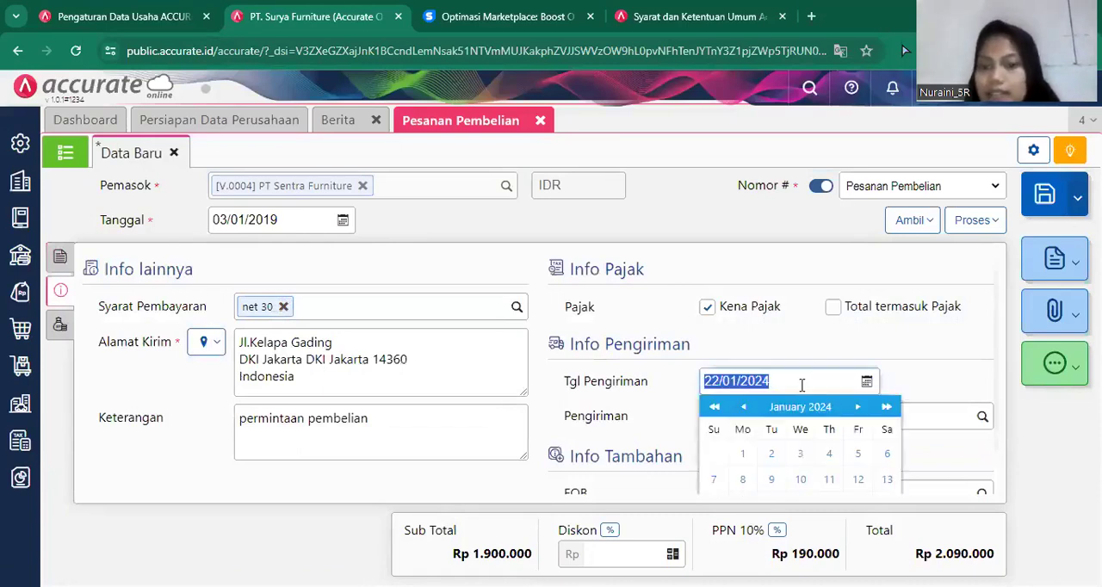
pyautogui.press('BackSpace')
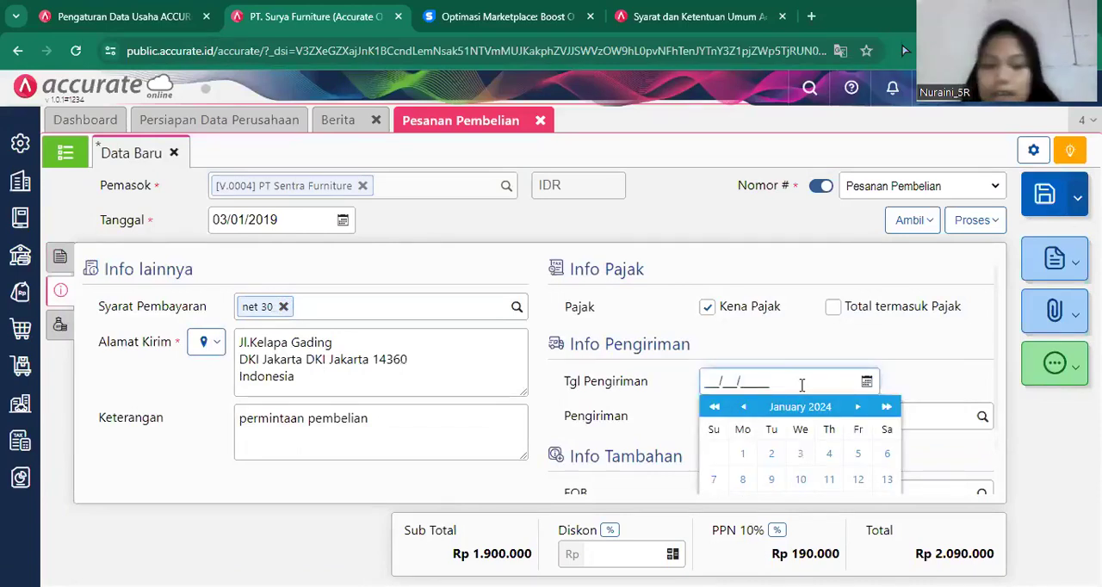
pyautogui.write('04/01/2')
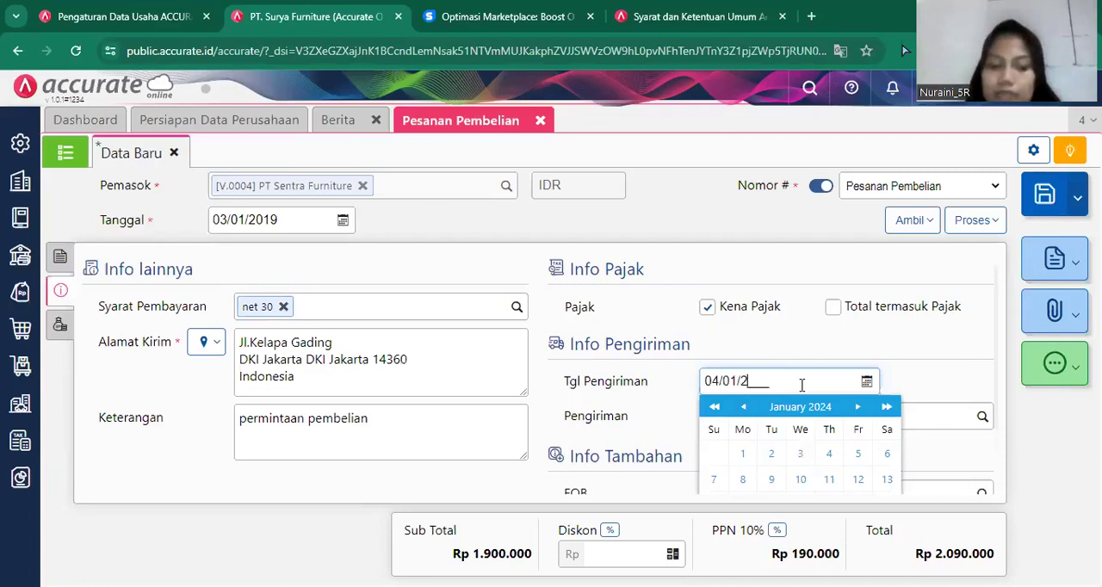
pyautogui.write('019')
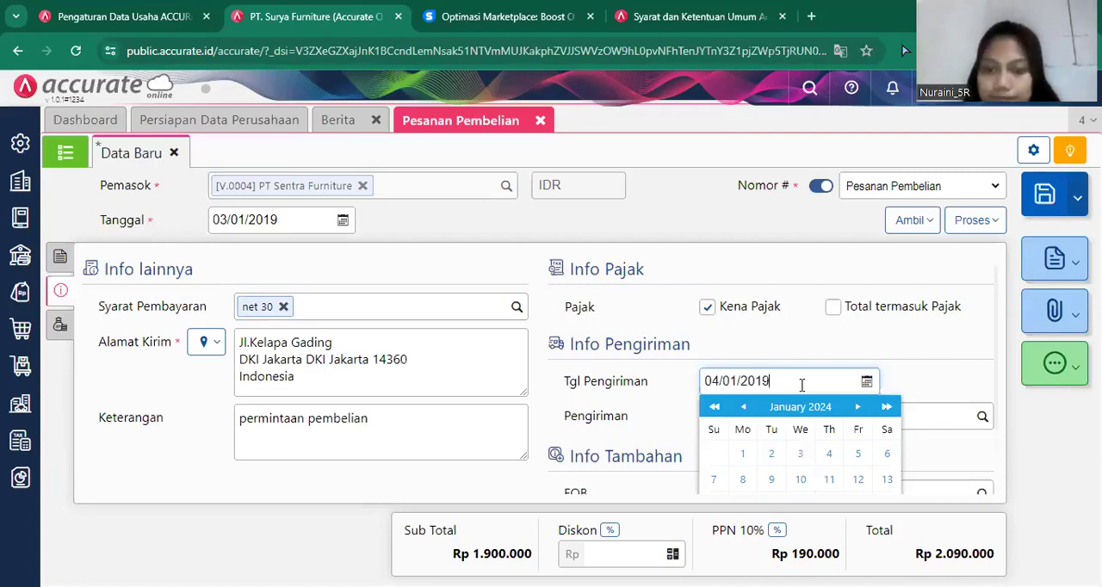
pyautogui.click(799, 334)
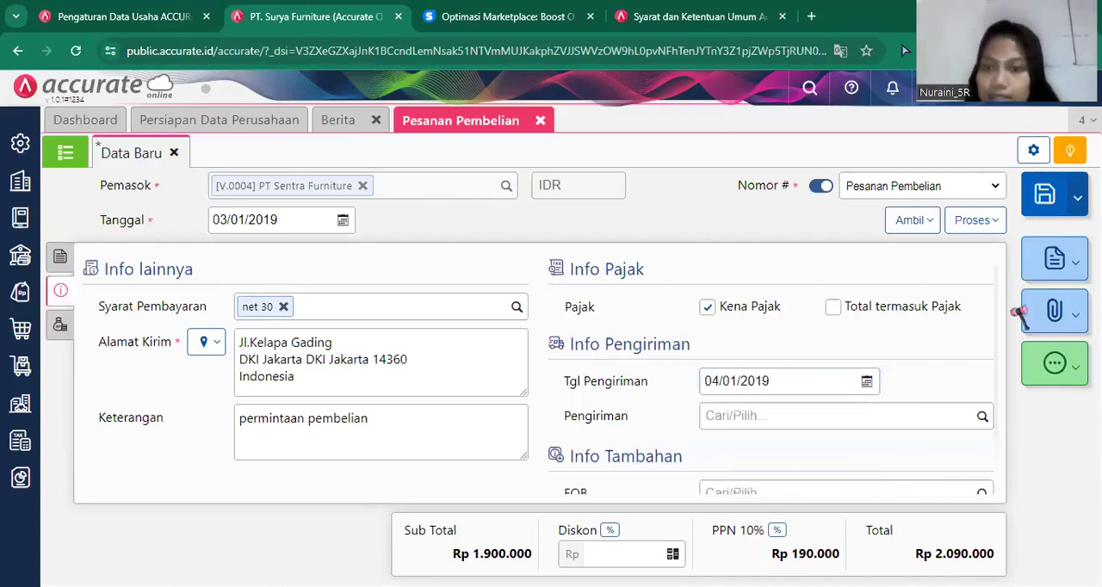
# Return to the purchase order's item details and save the order.
pyautogui.scroll(-1, 995, 344)
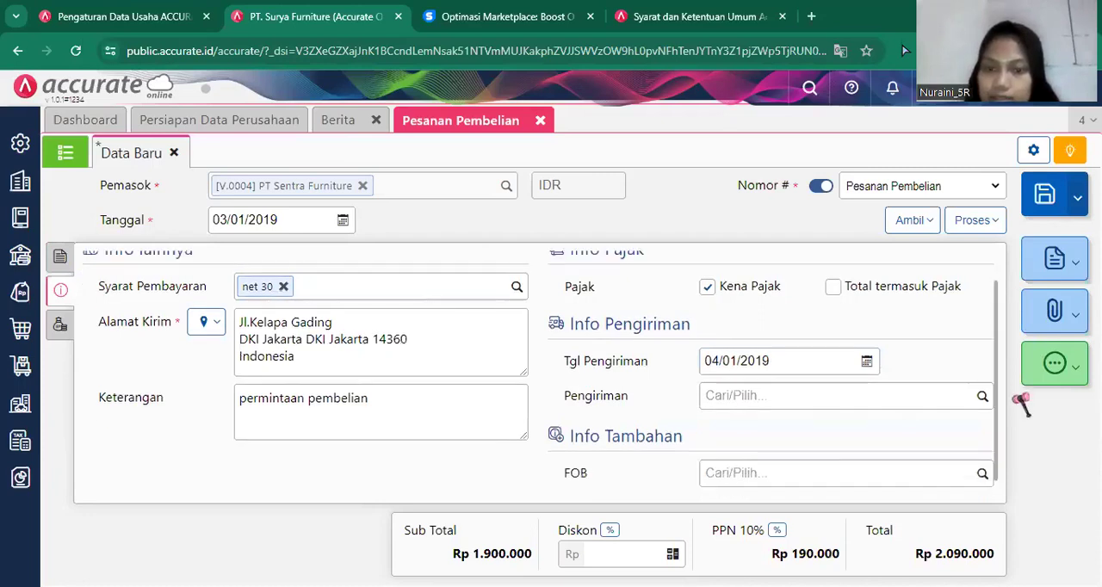
pyautogui.scroll(1, 990, 262)
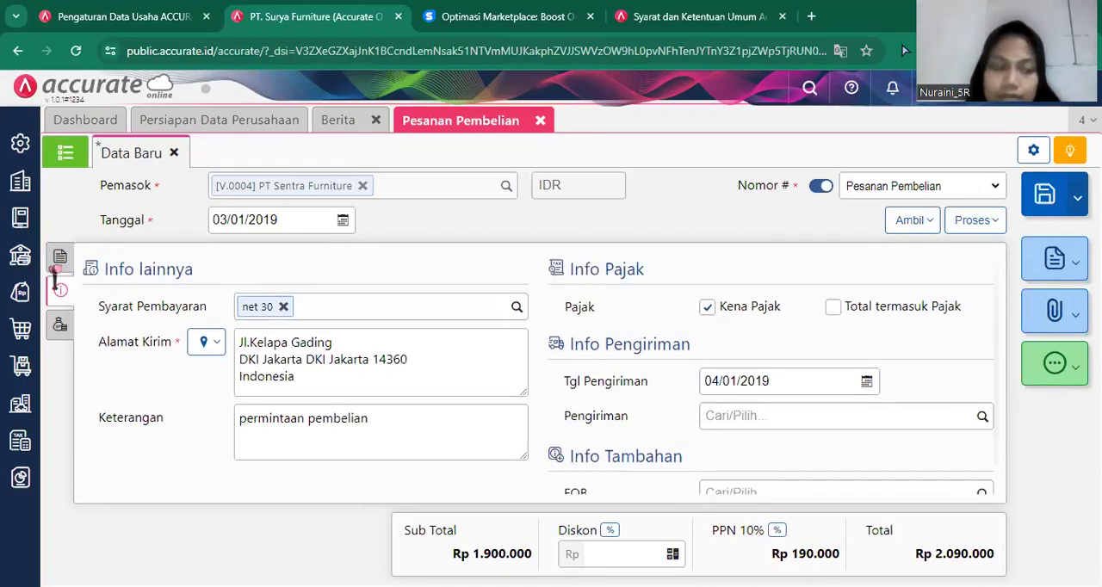
pyautogui.click(58, 259)
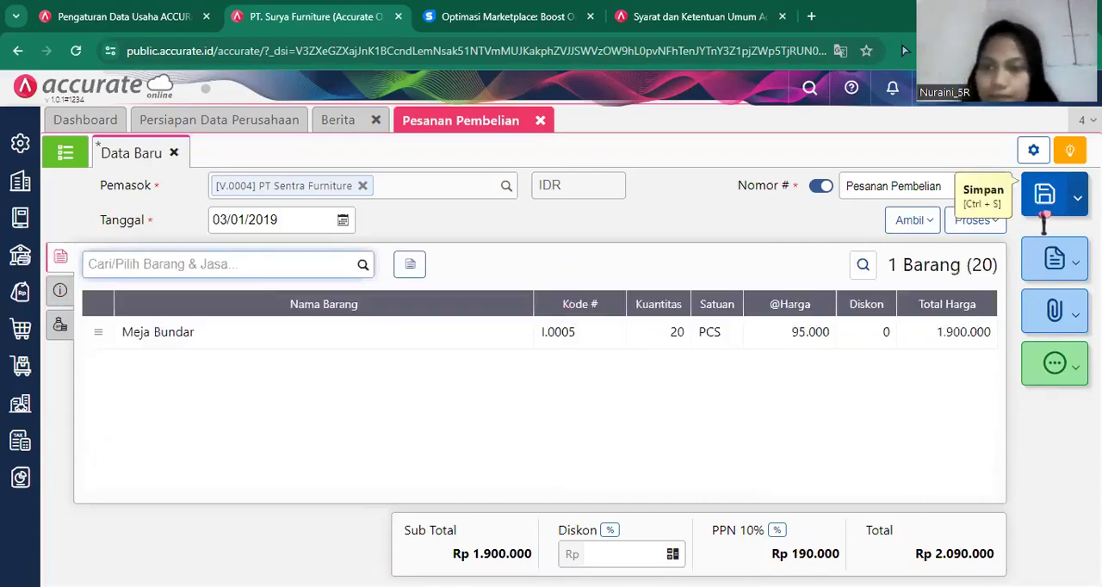
pyautogui.click(1043, 213)
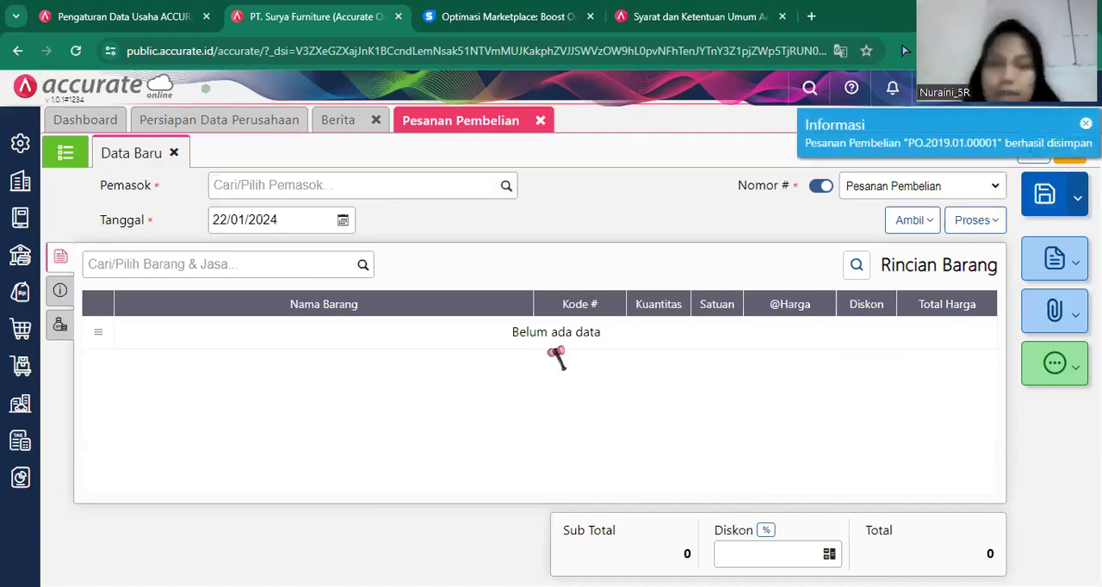
# Start another purchase order with PT. Indah Jaya as the supplier, dated 03/01/2019.
pyautogui.click(505, 191)
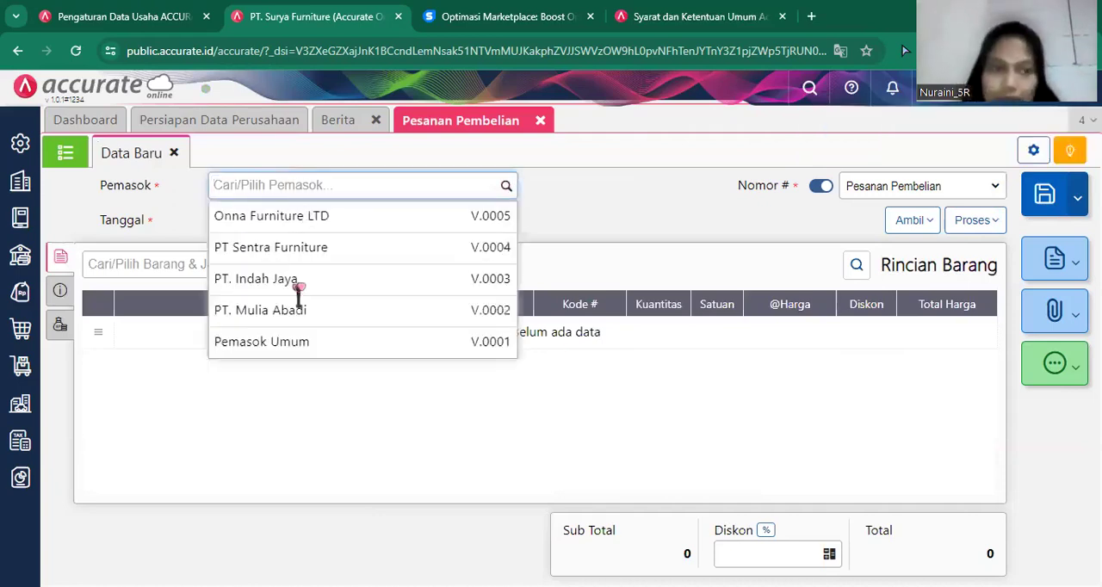
pyautogui.click(305, 280)
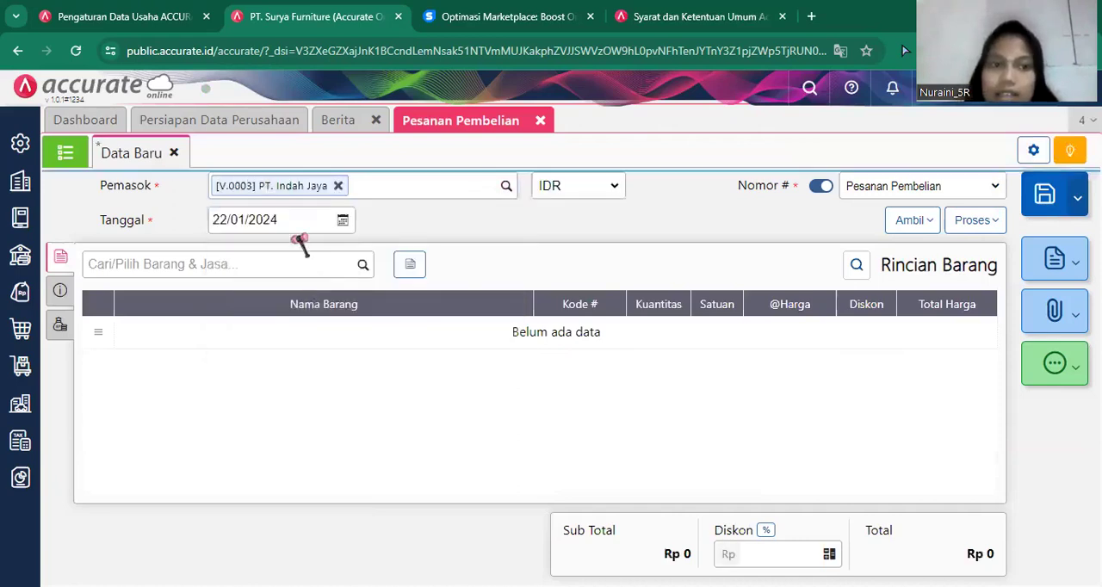
pyautogui.click(301, 228)
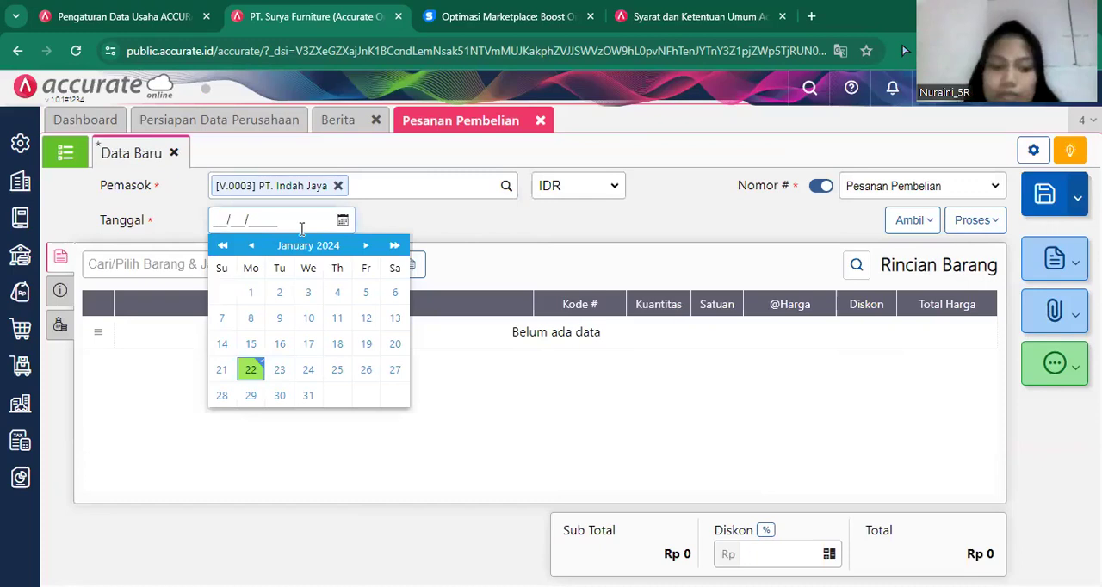
pyautogui.write('03/01/2019')
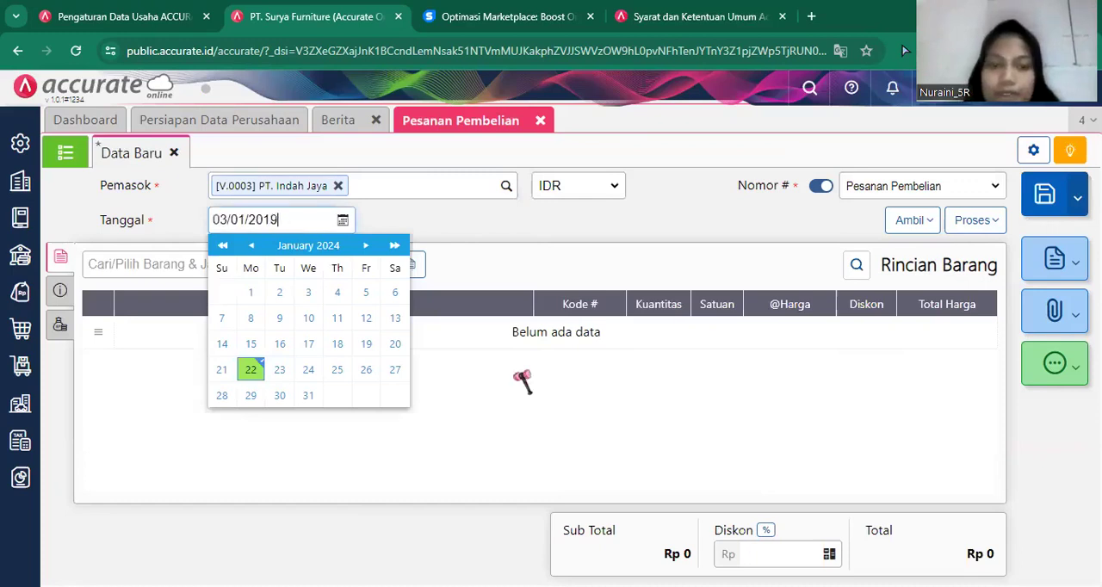
# Copy both items, Meja Persegi and Meja Kerja, into the purchase order from the item request (Permintaan) dated 02/01/2019.
pyautogui.click(905, 224)
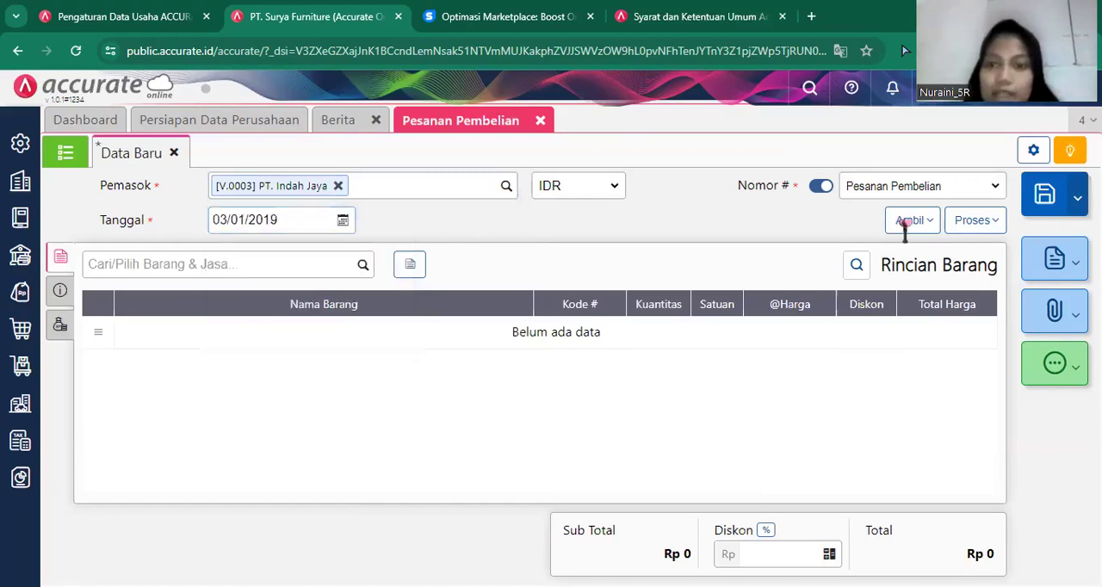
pyautogui.click(908, 220)
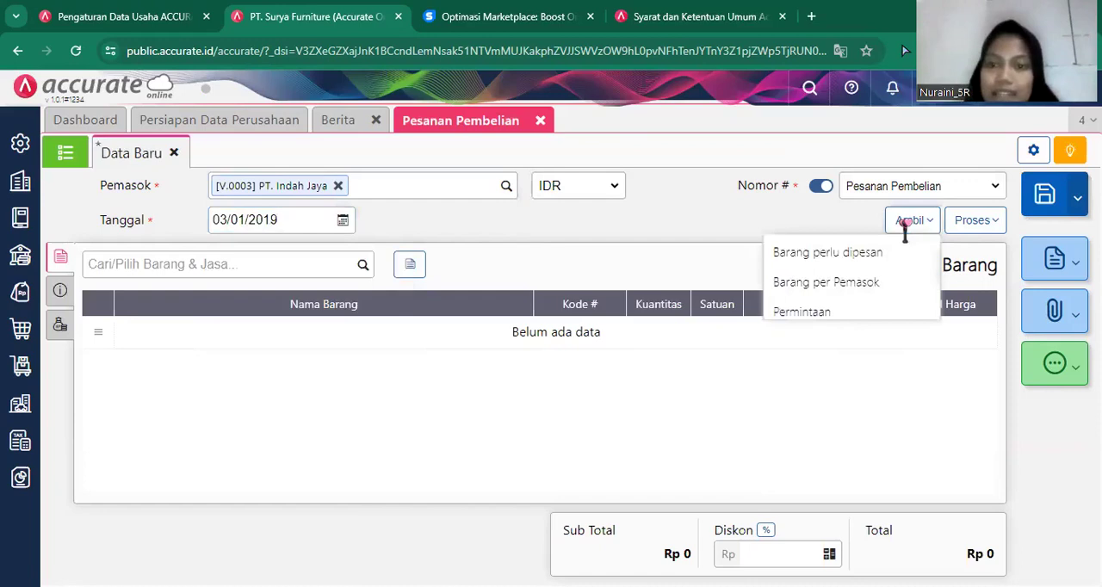
pyautogui.click(805, 314)
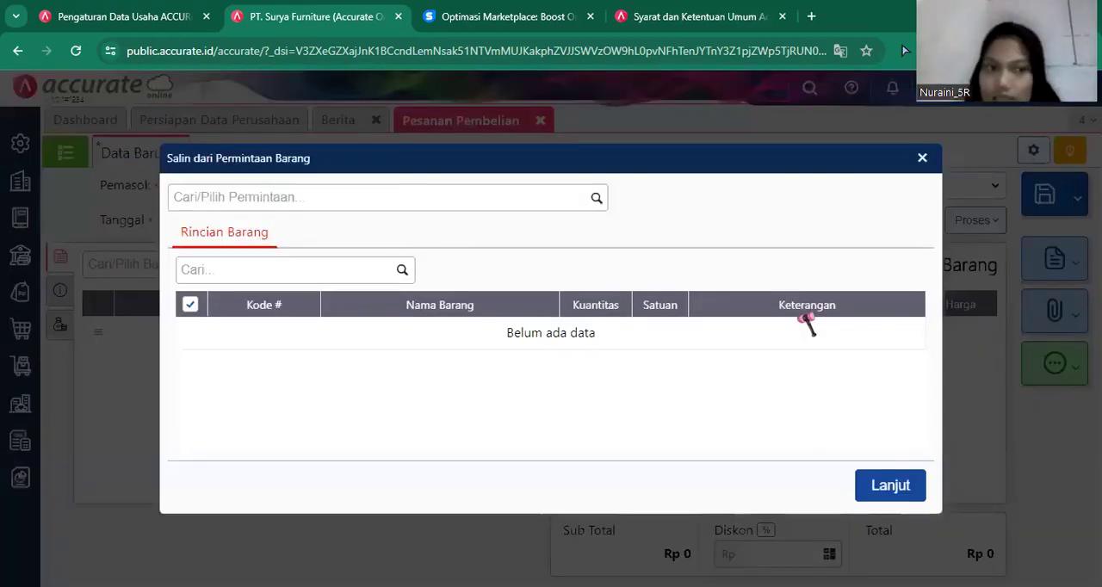
pyautogui.click(595, 199)
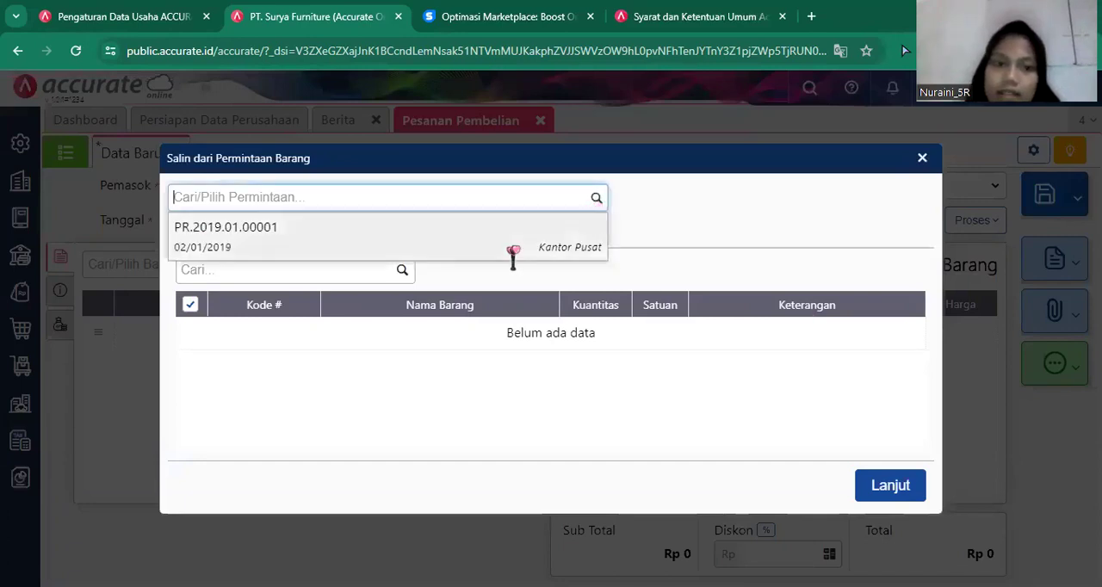
pyautogui.click(524, 252)
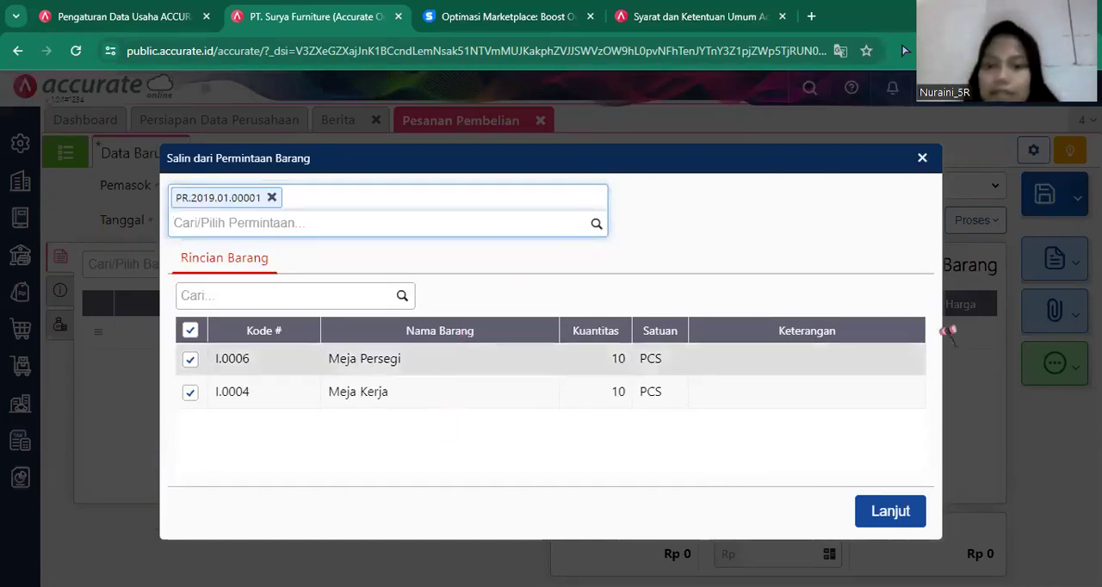
pyautogui.click(896, 513)
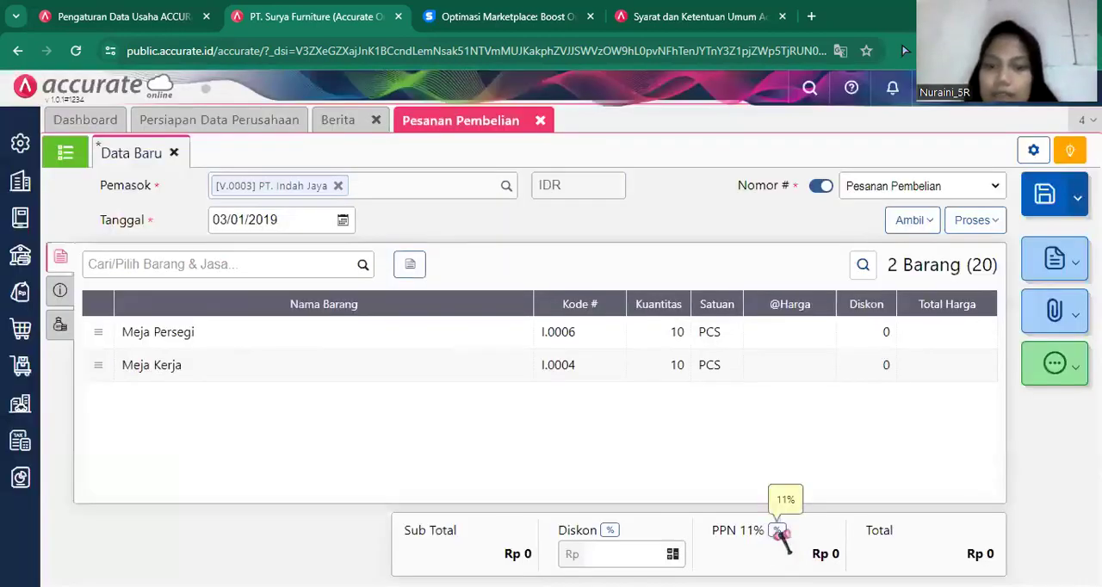
# Set the PPN tax rate of the purchase order to Tarif 10%.
pyautogui.click(777, 531)
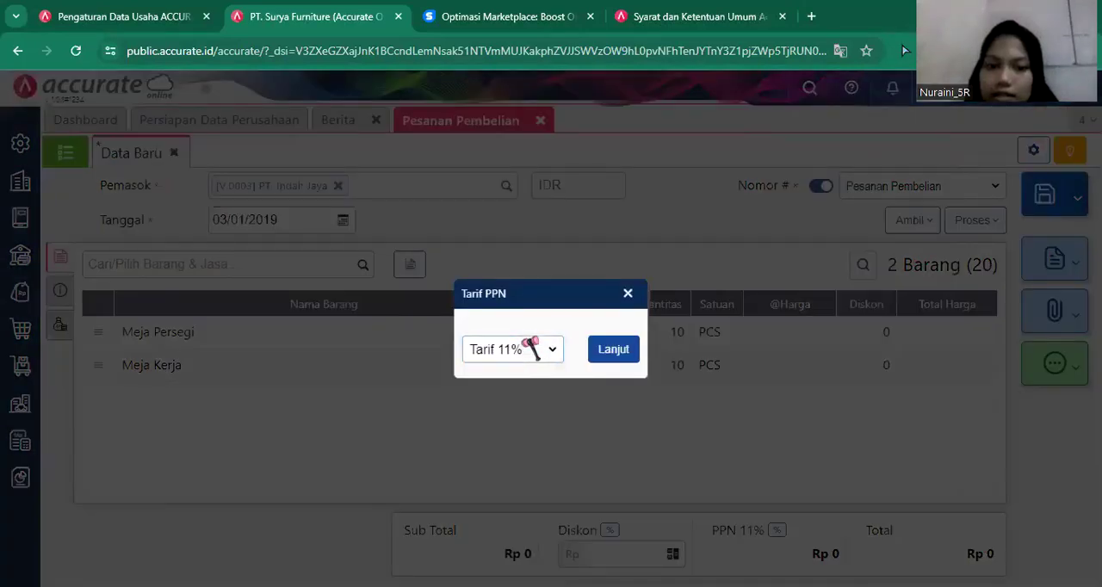
pyautogui.click(526, 358)
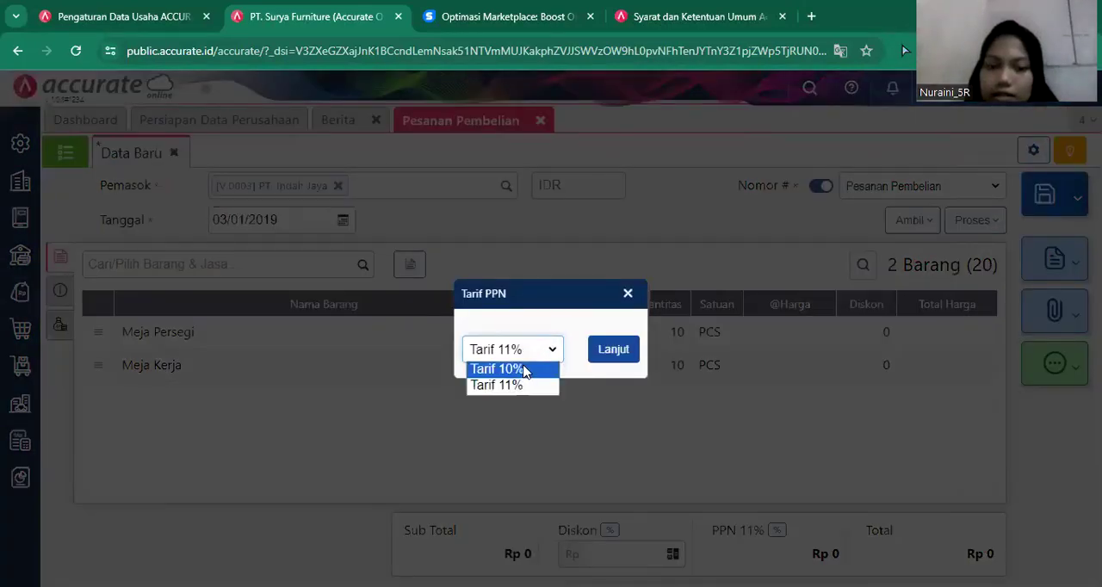
pyautogui.click(614, 350)
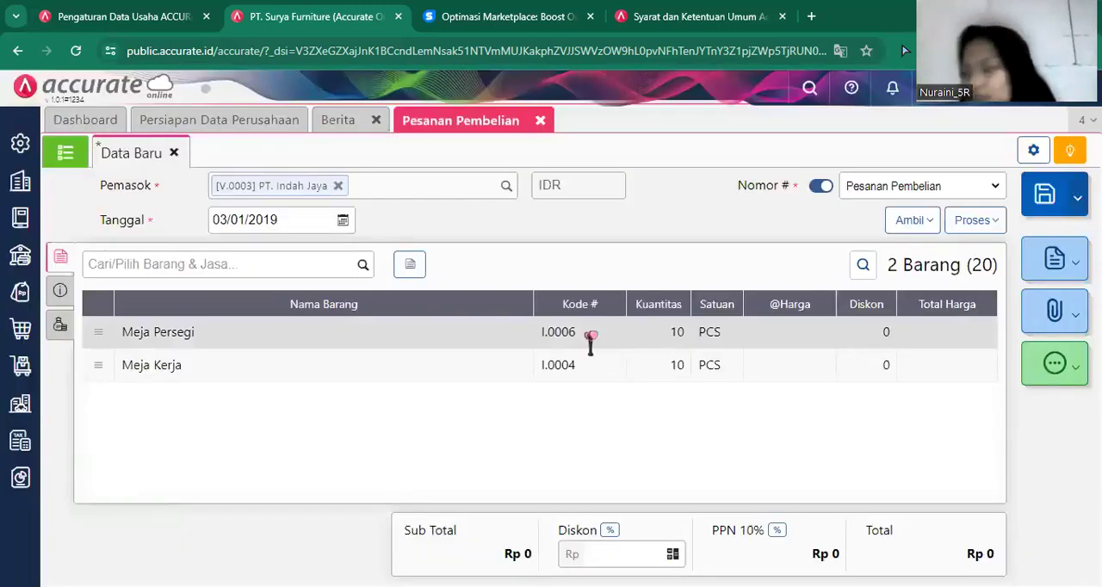
pyautogui.click(591, 336)
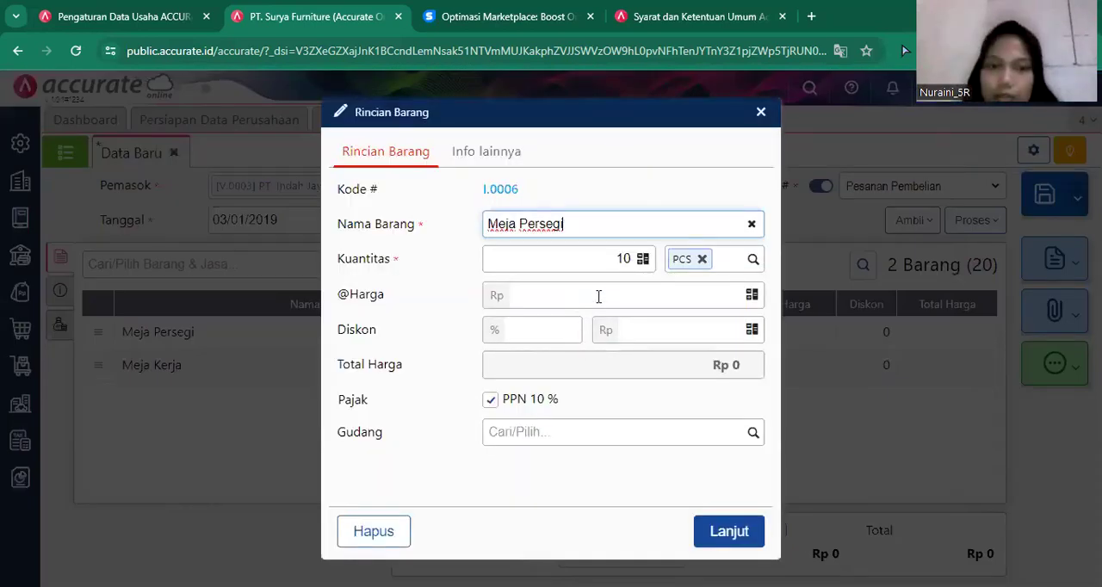
pyautogui.click(598, 298)
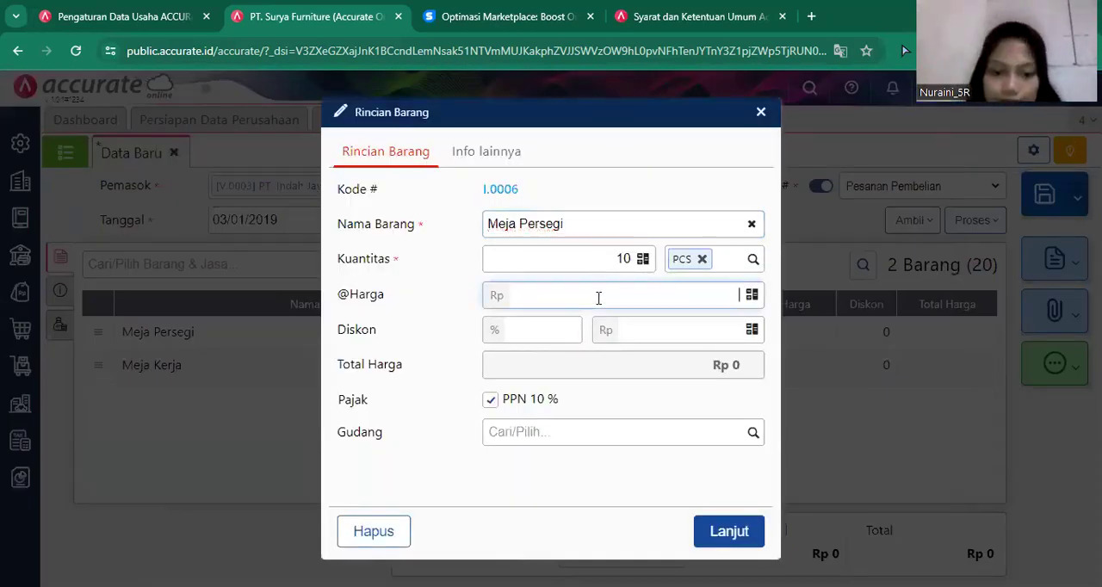
pyautogui.write('77000')
pyautogui.click(734, 535)
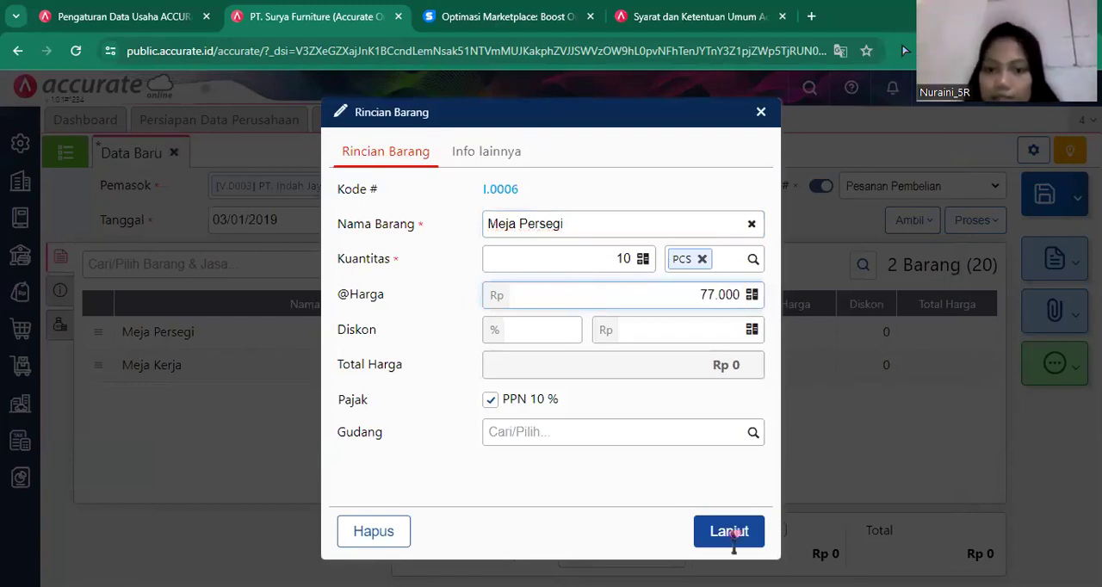
pyautogui.click(733, 533)
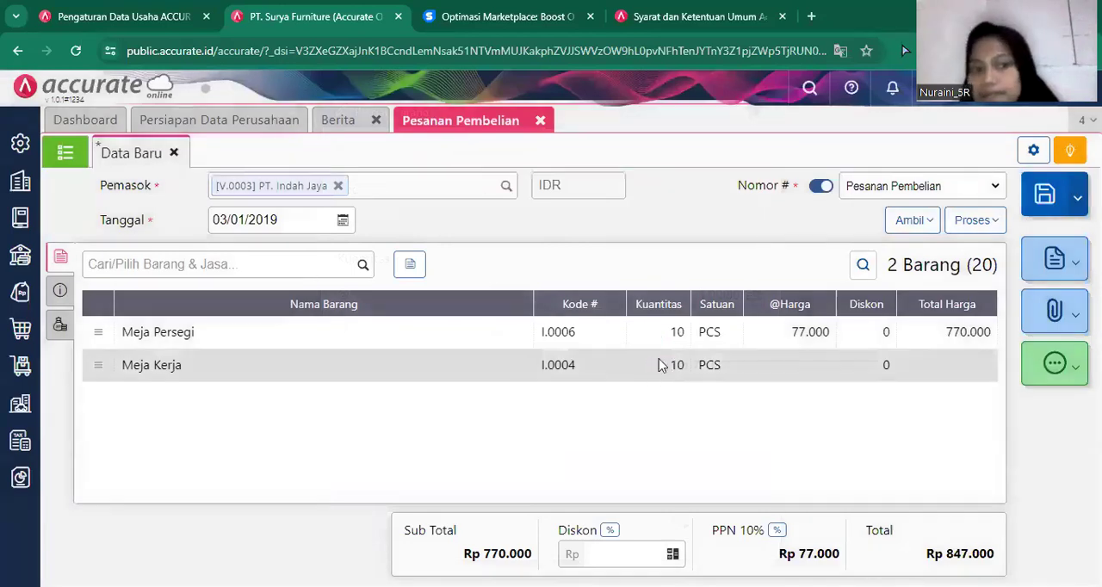
pyautogui.click(664, 362)
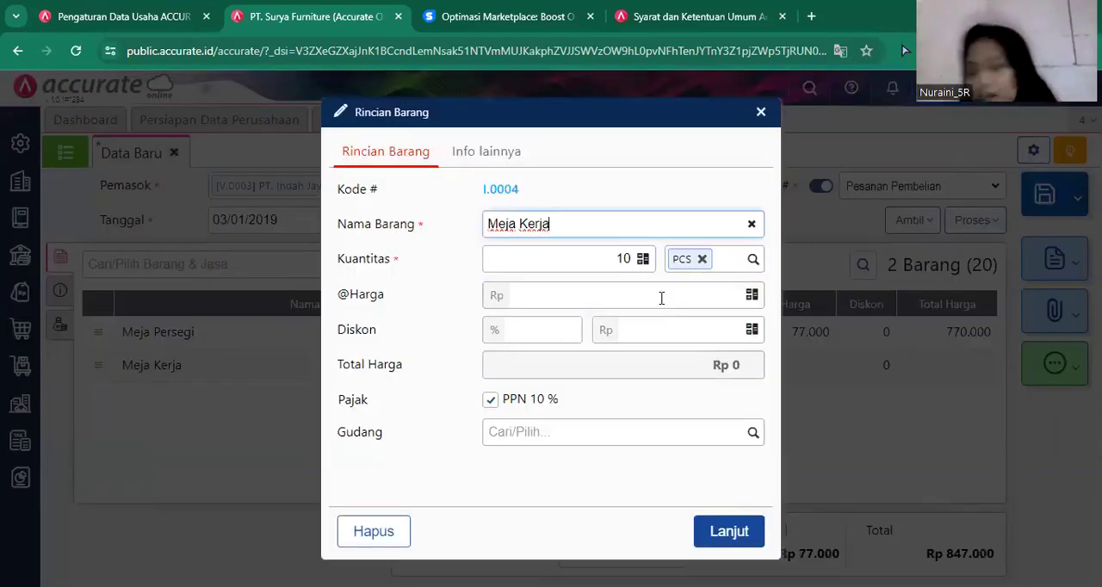
pyautogui.click(661, 298)
pyautogui.write('88')
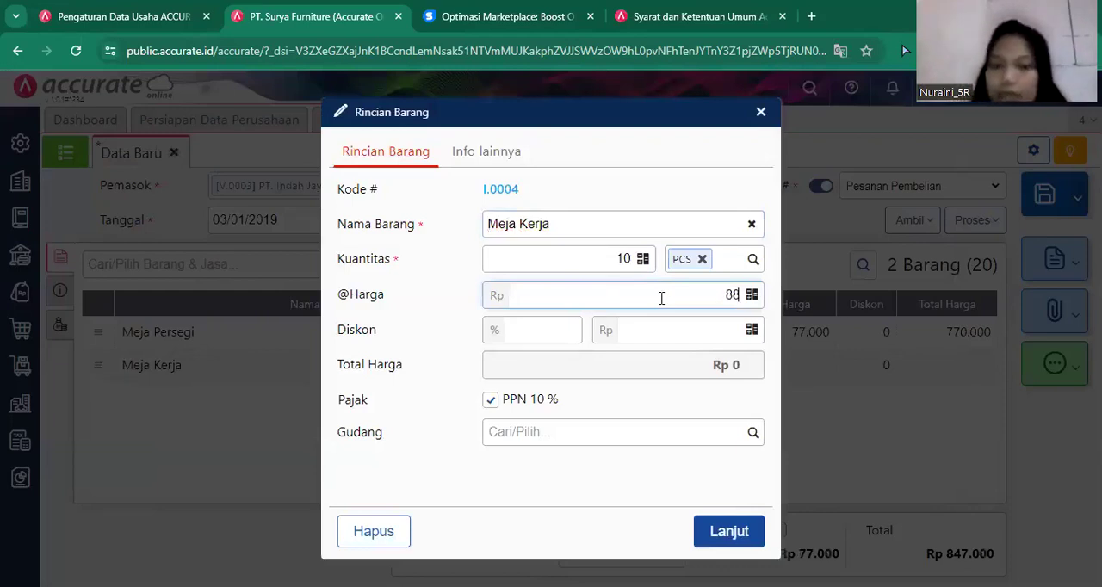
pyautogui.write('.000')
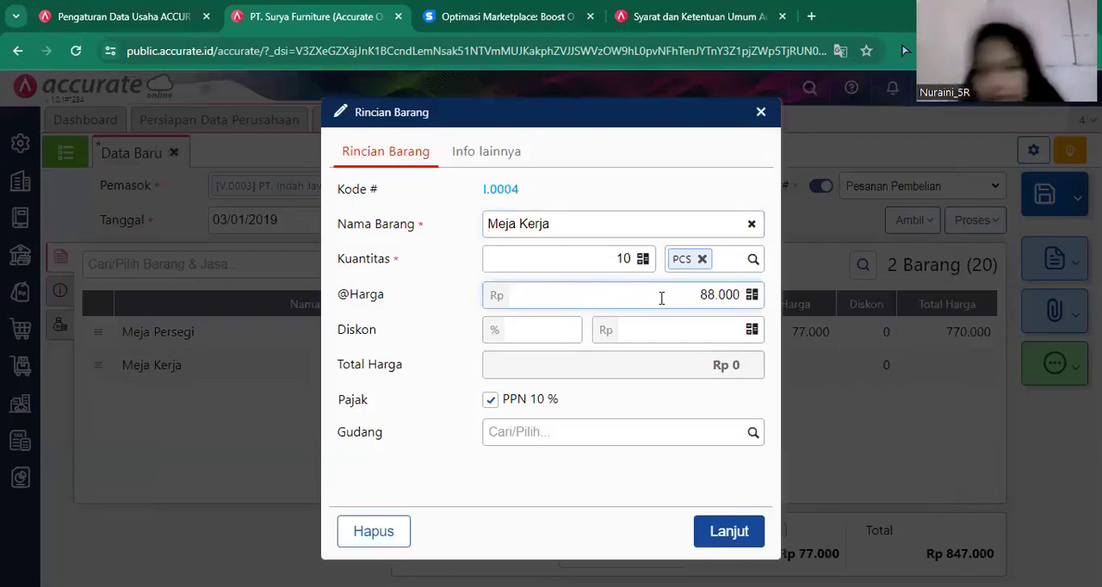
pyautogui.click(728, 536)
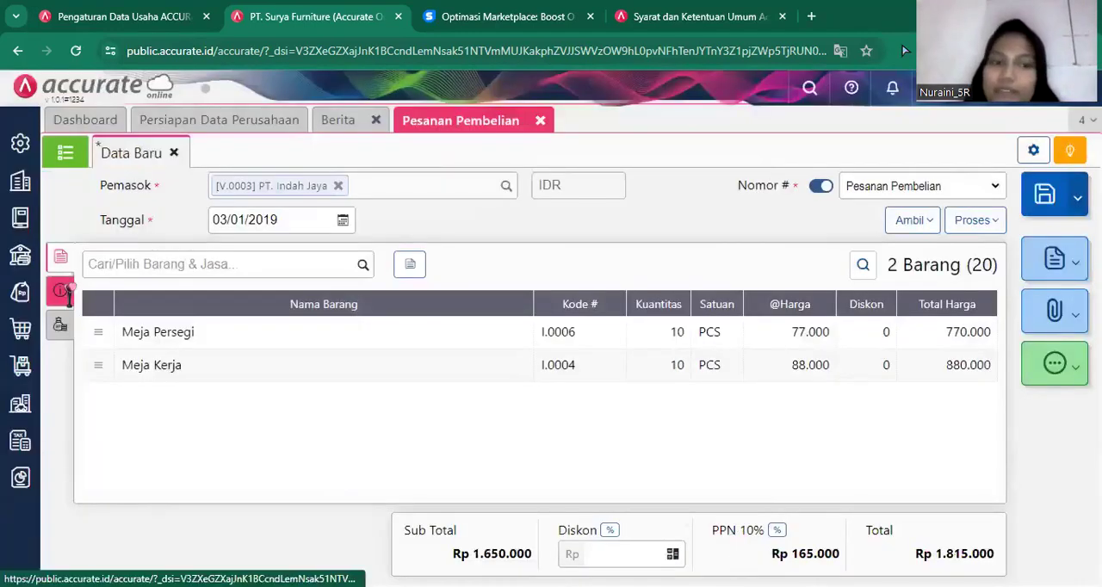
# Fill the delivery address (Alamat Kirim) of the PT. Indah Jaya order with the saved company address.
pyautogui.click(62, 291)
pyautogui.click(214, 348)
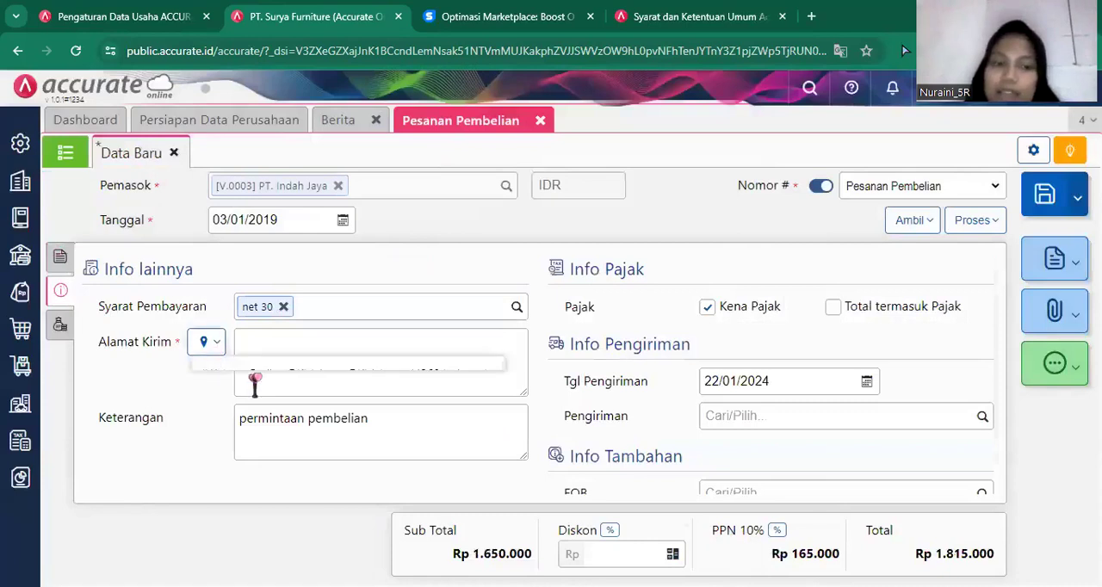
pyautogui.click(260, 375)
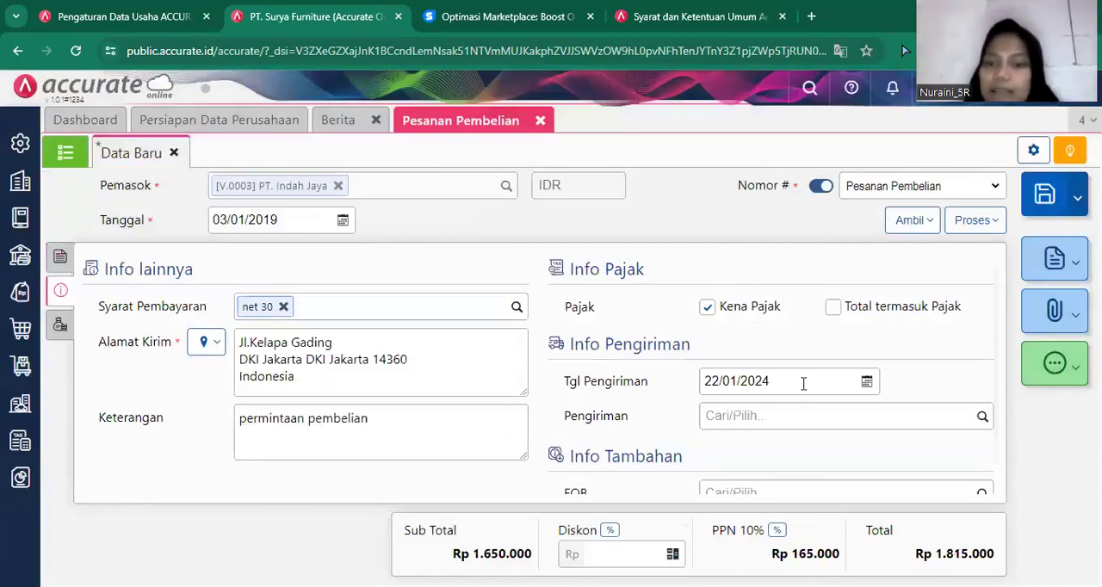
# Set the delivery date (Tgl Pengiriman) of the PT. Indah Jaya order to 04/01/2019.
pyautogui.click(803, 384)
pyautogui.press('BackSpace')
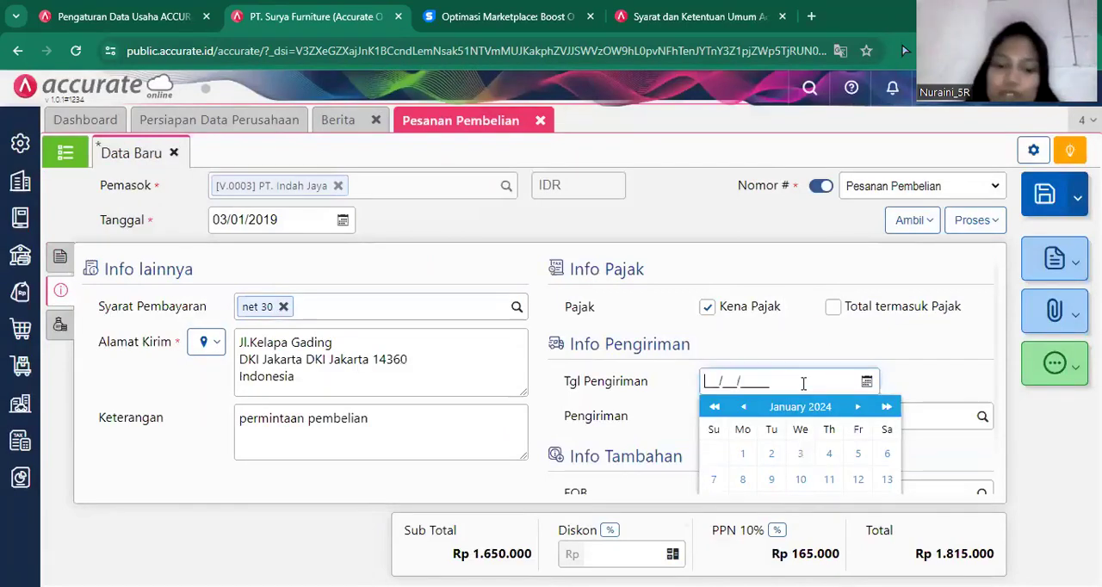
pyautogui.write('04/01/2019')
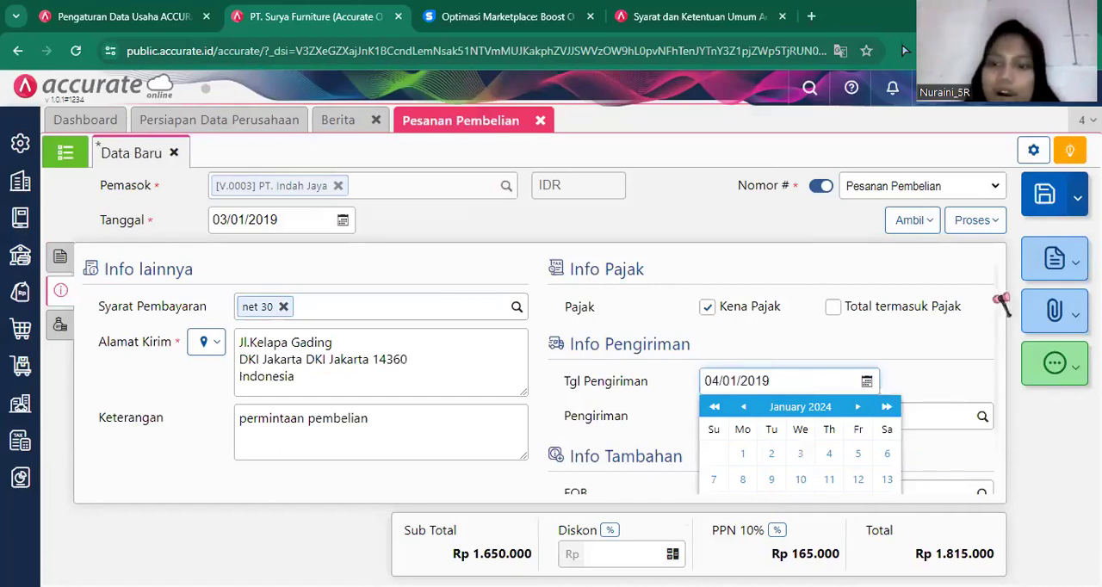
# Save the PT. Indah Jaya purchase order and close the Pesanan Pembelian form.
pyautogui.scroll(-1, 1001, 478)
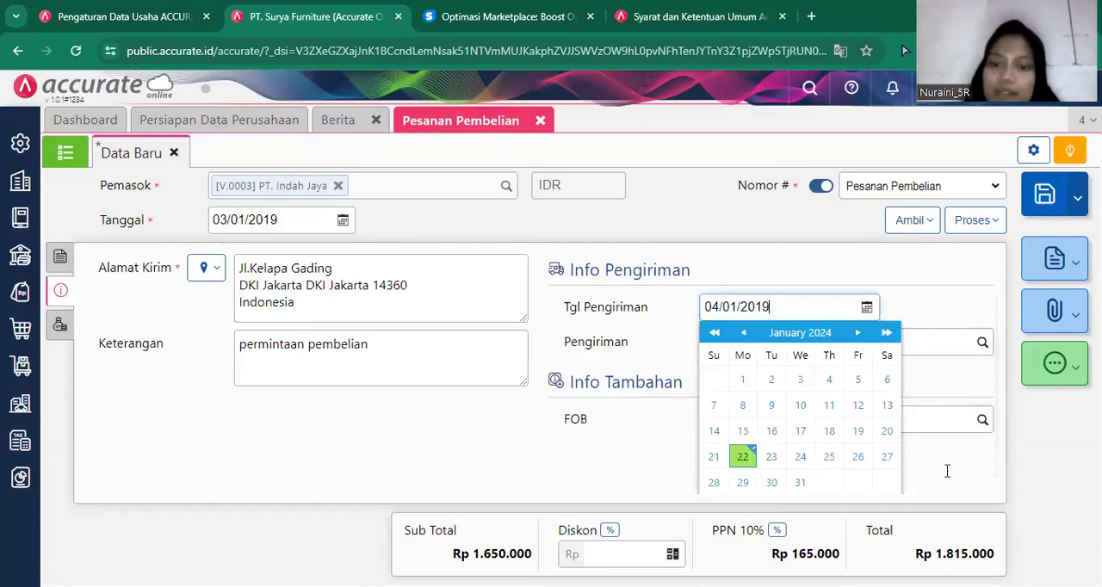
pyautogui.scroll(1, 774, 529)
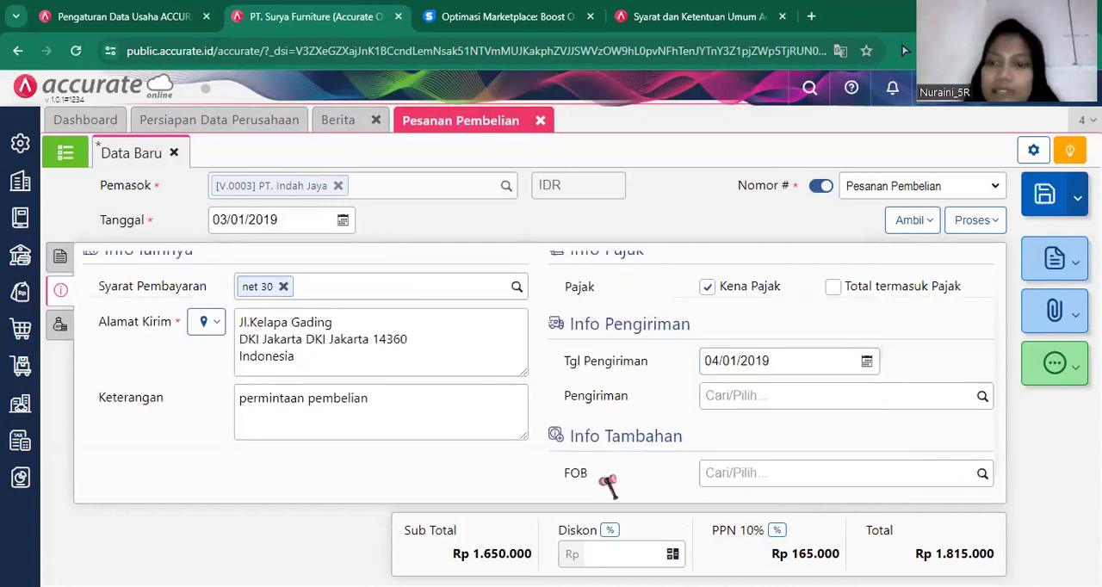
pyautogui.click(1049, 215)
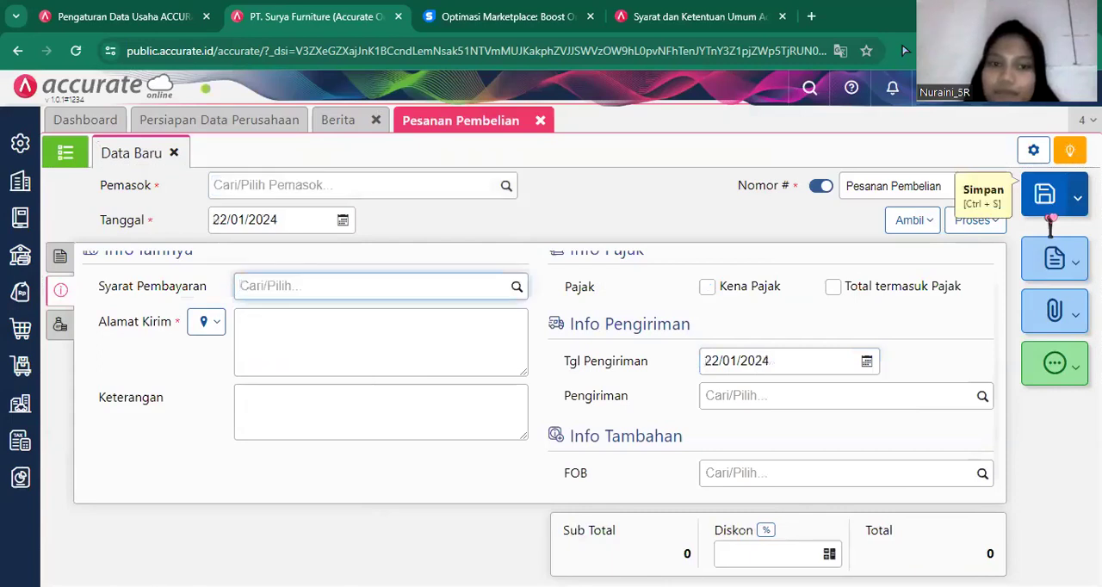
pyautogui.click(540, 122)
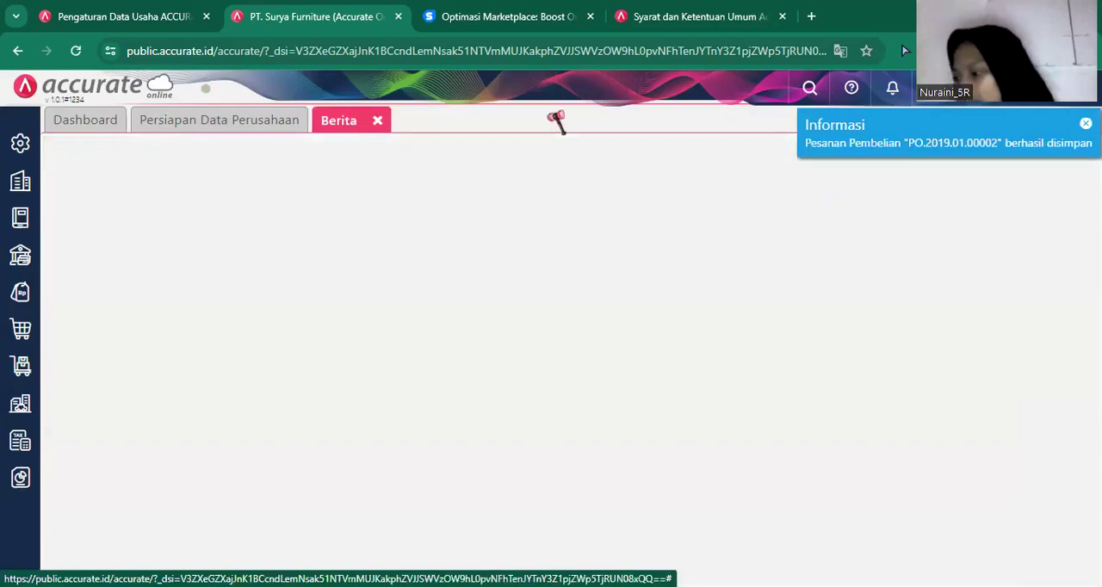
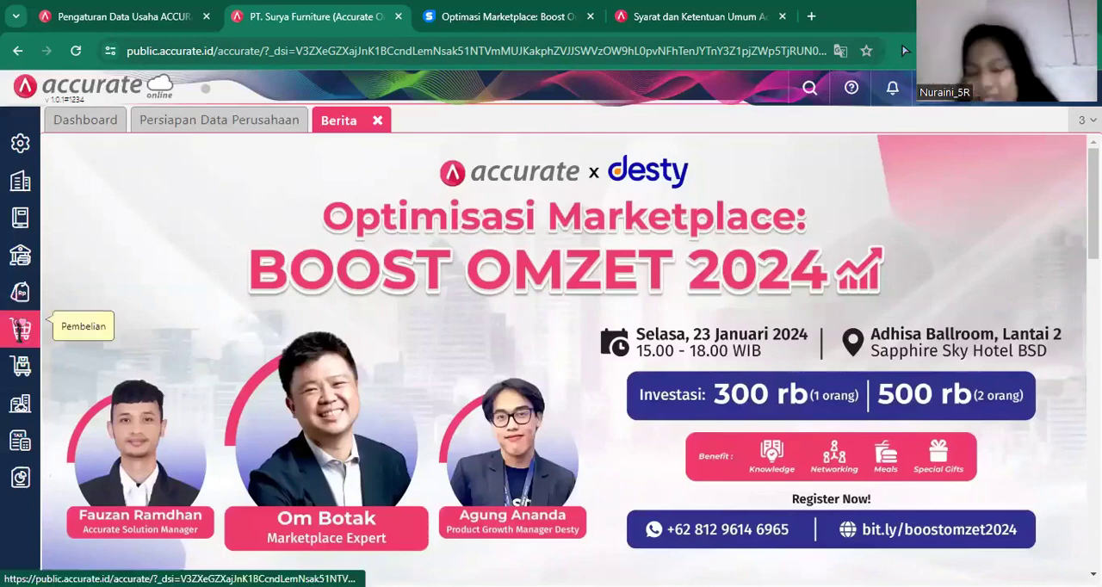
# Start a new goods receipt (Penerimaan Barang) with PT Sentra Furniture as the supplier.
pyautogui.click(26, 325)
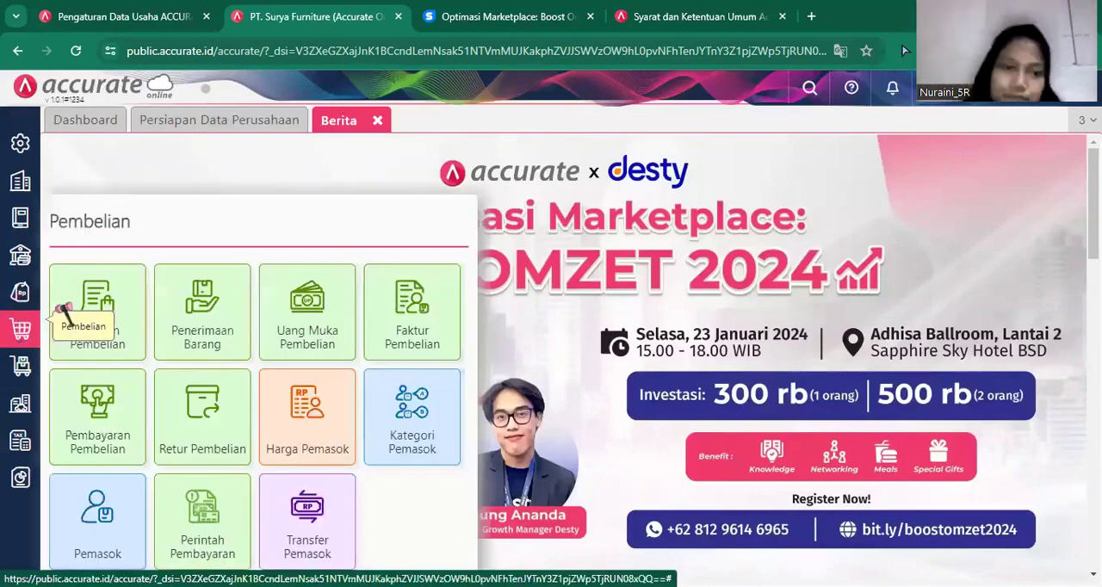
pyautogui.click(206, 336)
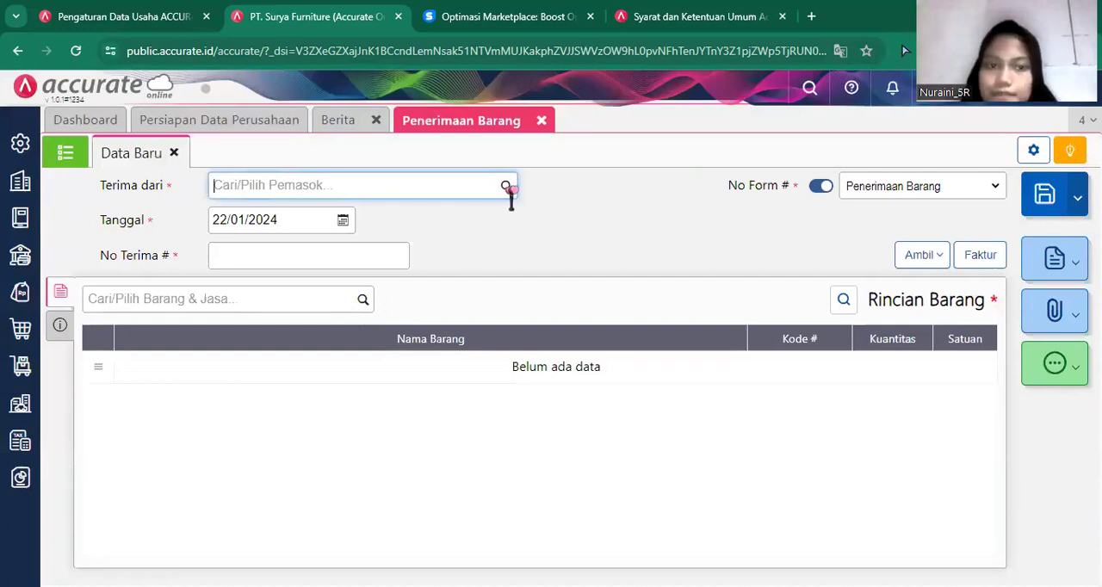
pyautogui.click(408, 183)
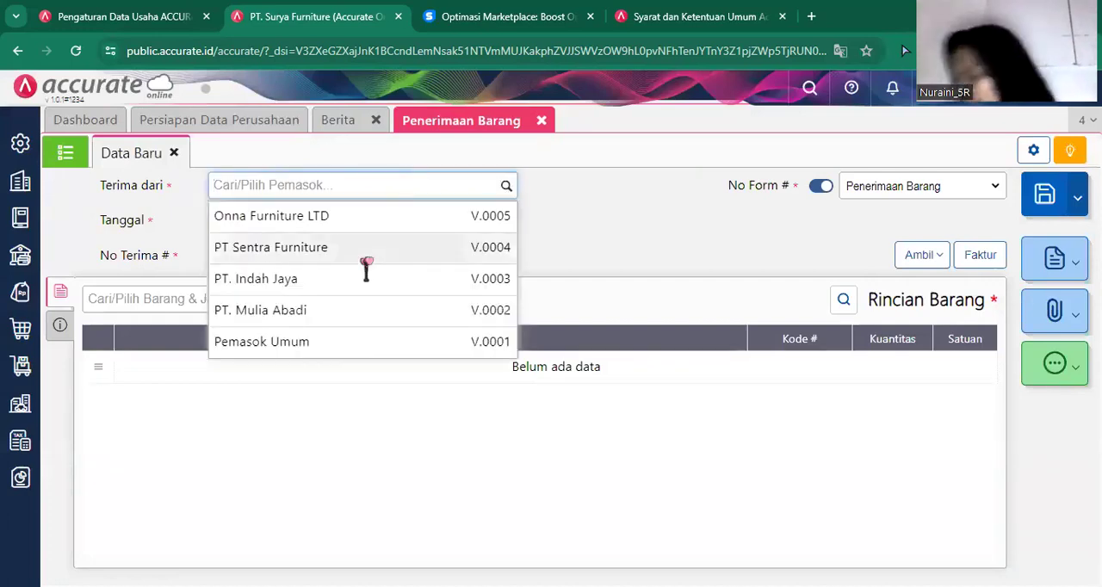
pyautogui.click(368, 257)
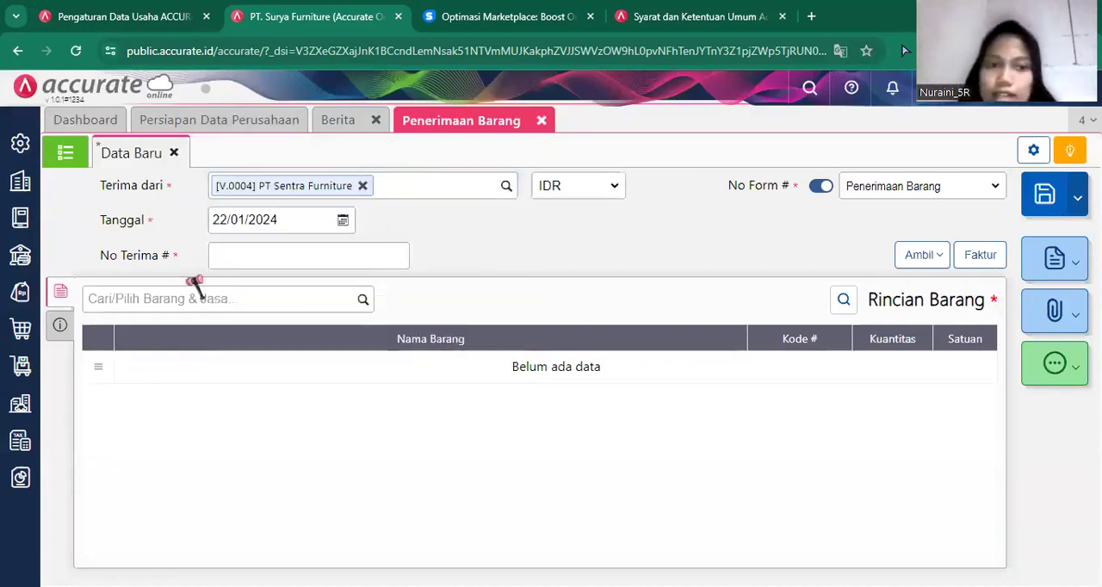
# Set the PT Sentra Furniture receipt's date to 04/01/2019 and its receipt number (No Terima) to 9095.
pyautogui.click(282, 221)
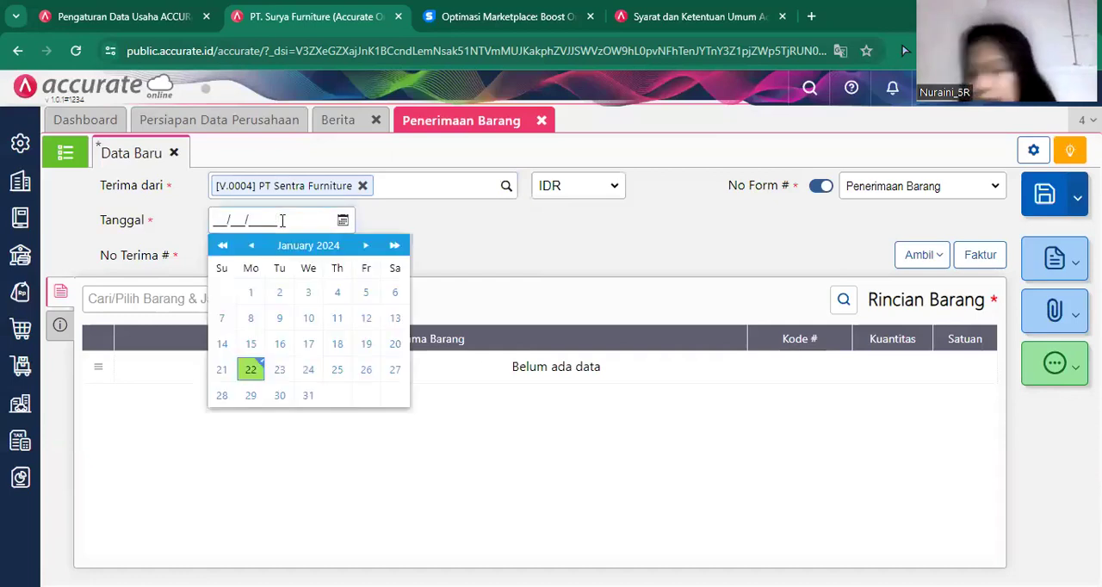
pyautogui.write('04/01/')
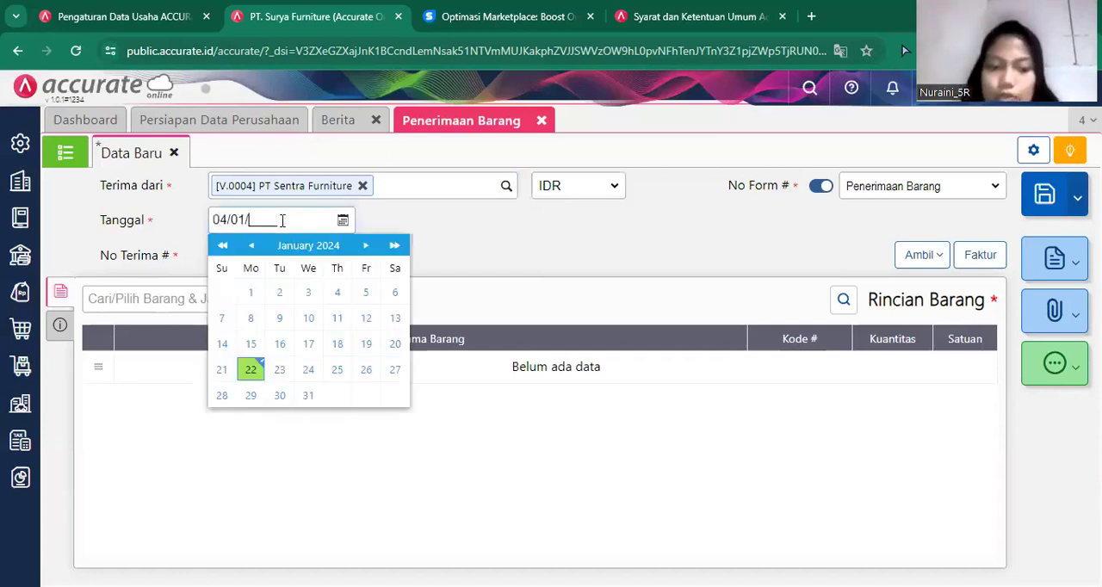
pyautogui.write('2019')
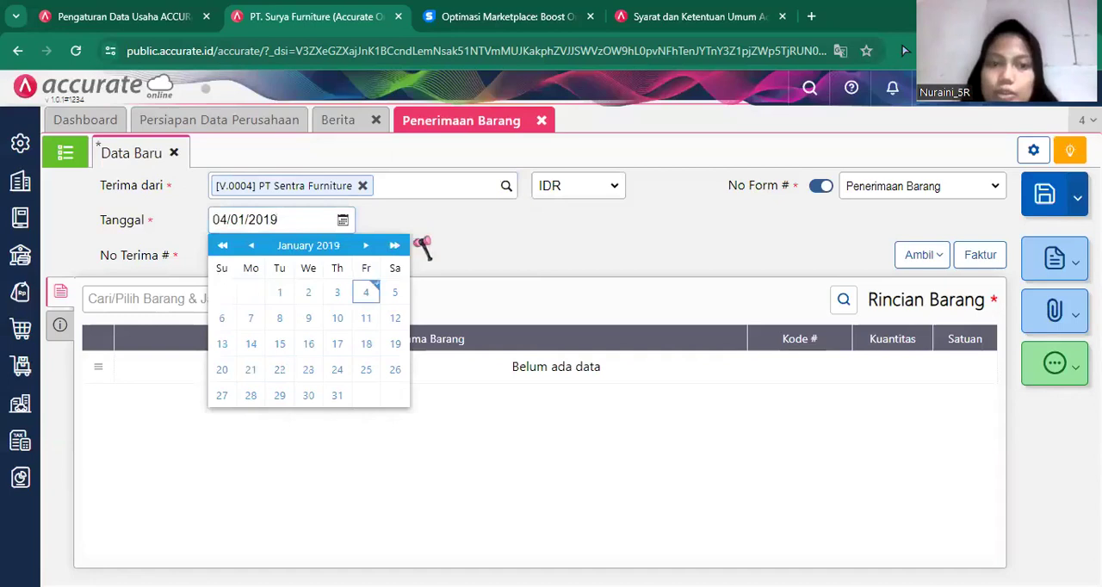
pyautogui.press('Return')
pyautogui.click(371, 250)
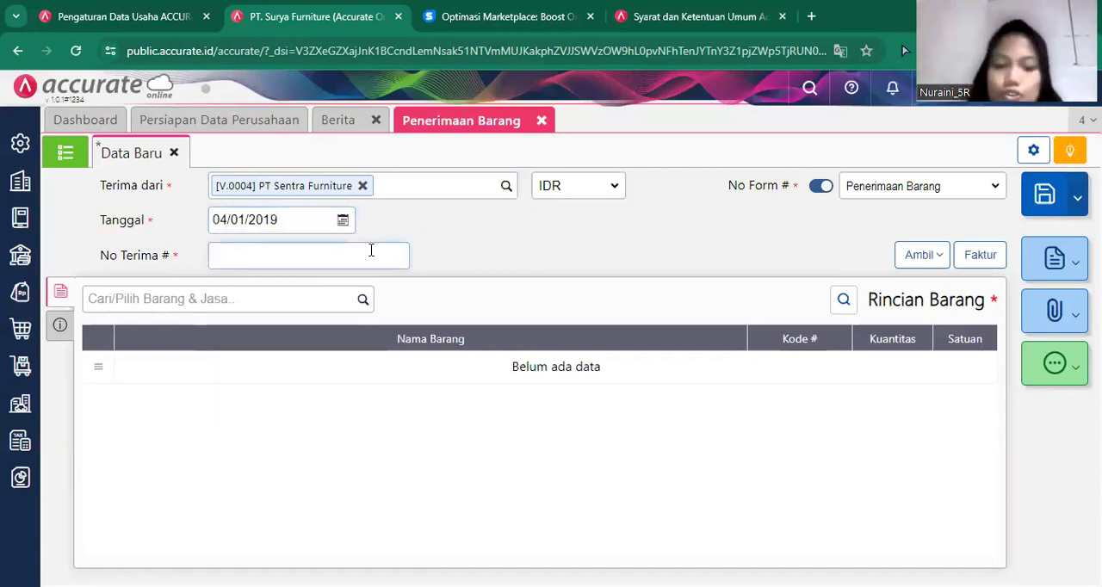
pyautogui.write('909')
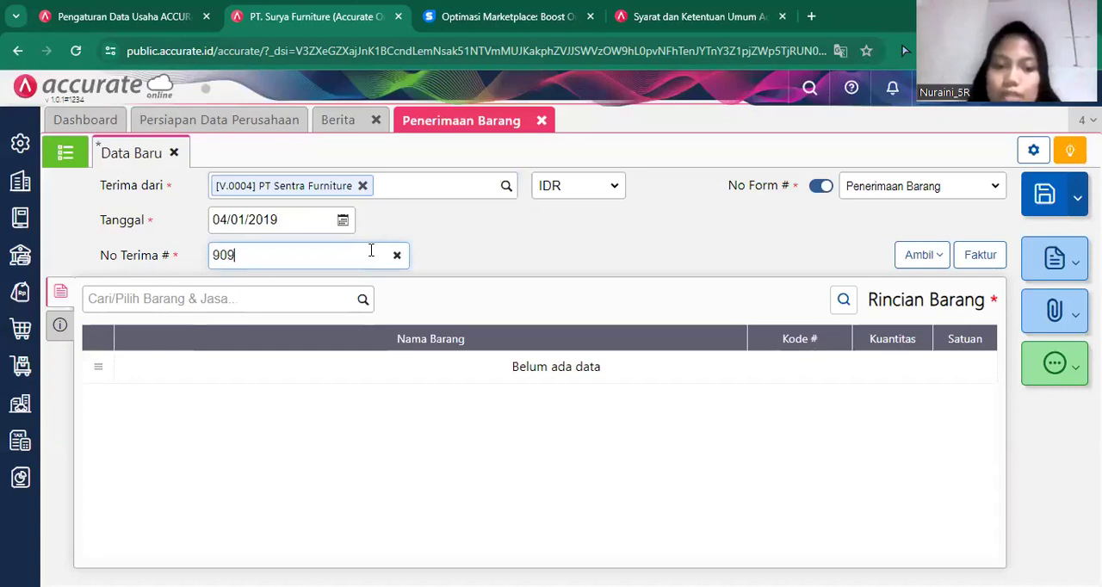
pyautogui.write('5')
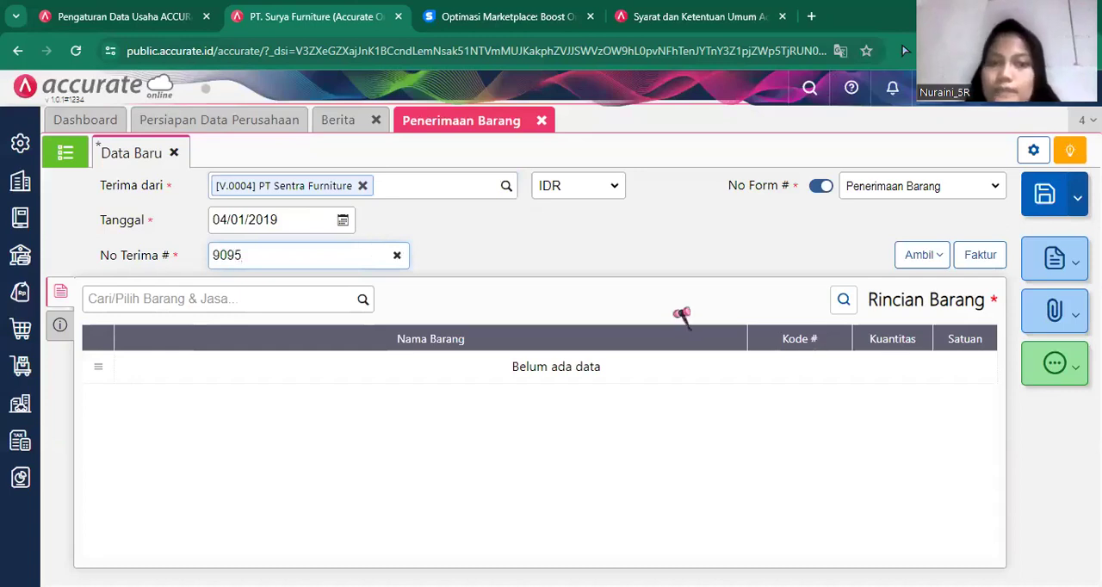
# Bring the 20 PCS of Meja Bundar into the receipt from the PT Sentra Furniture purchase order (Pesanan).
pyautogui.click(915, 265)
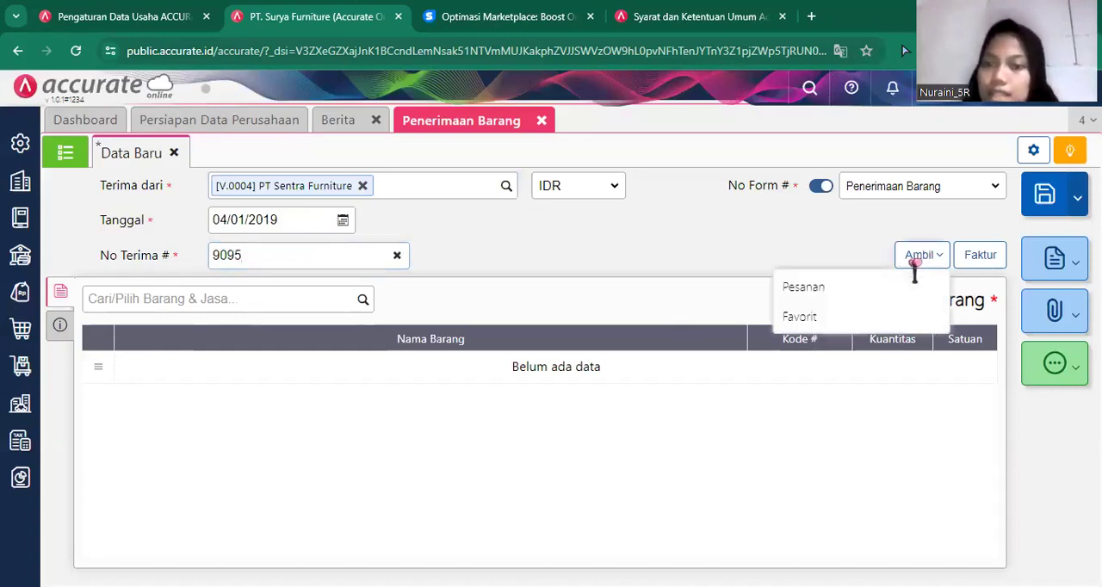
pyautogui.click(848, 293)
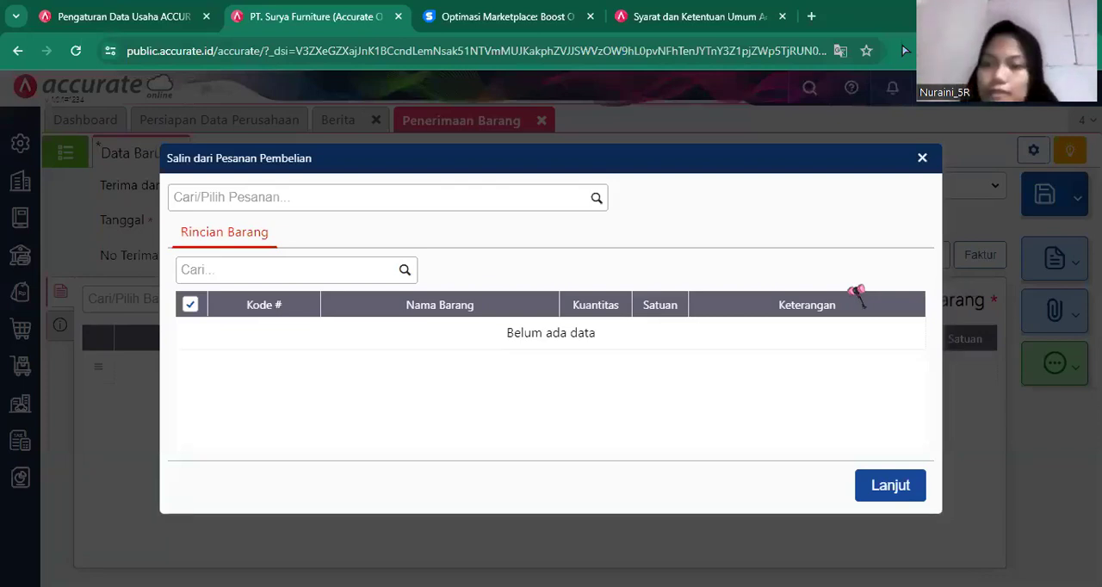
pyautogui.click(593, 199)
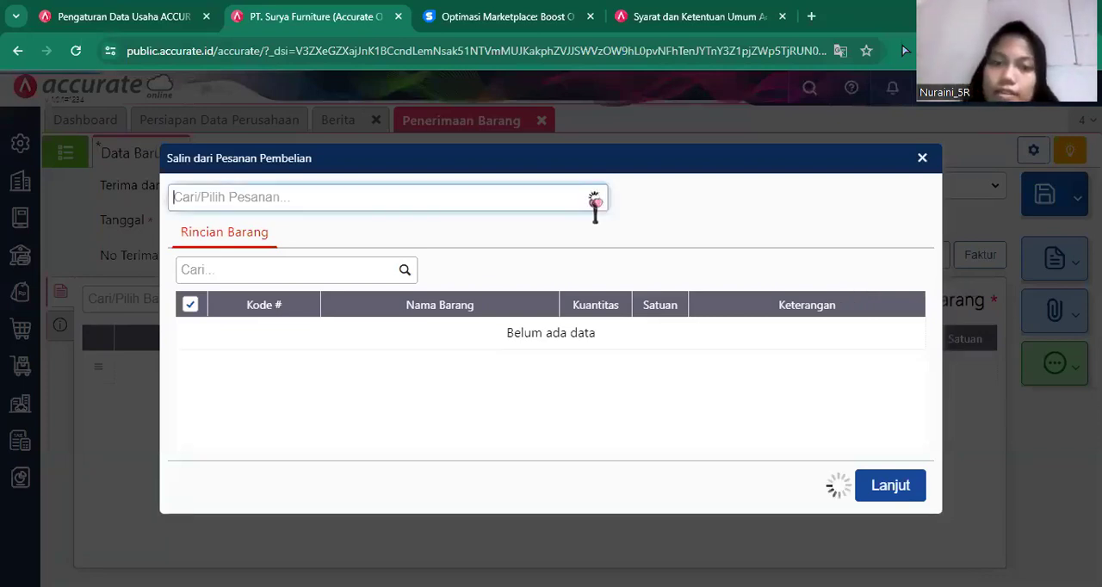
pyautogui.click(470, 247)
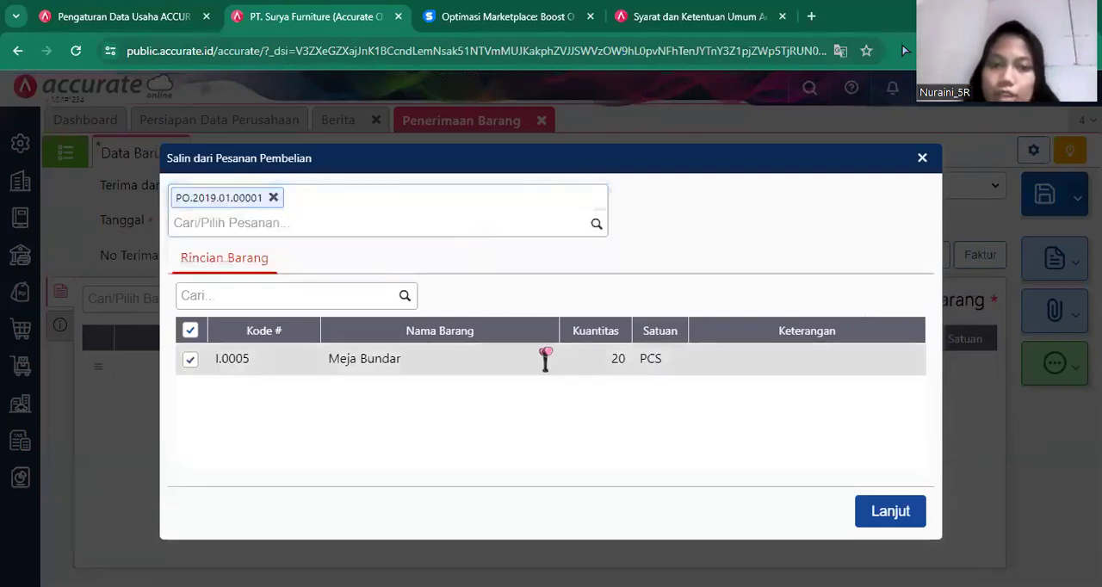
pyautogui.click(878, 513)
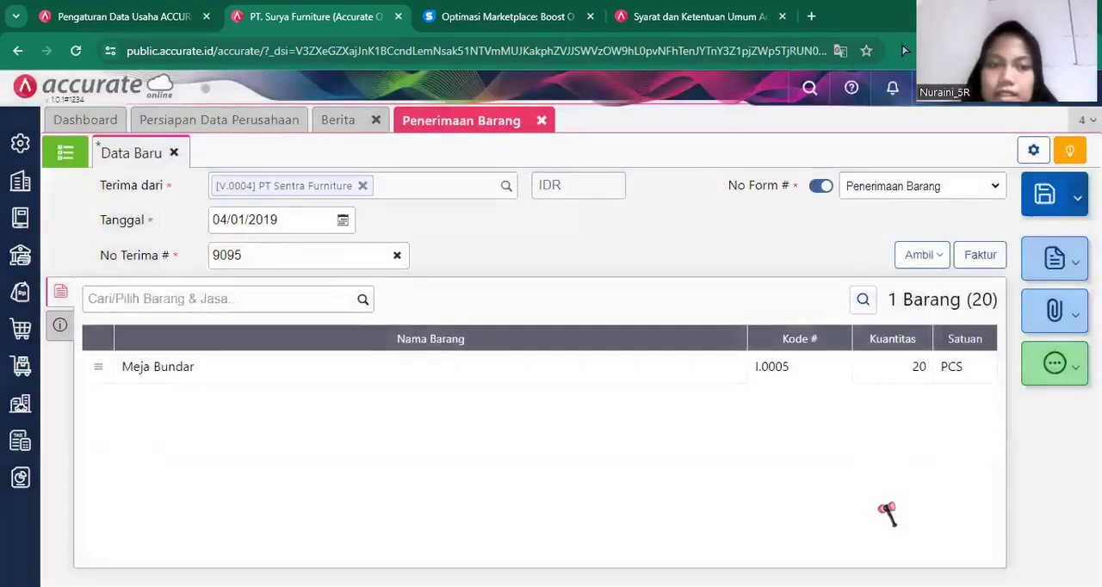
# Change the warehouse (Gudang) of the Meja Bundar line to Depan in its item details.
pyautogui.click(724, 376)
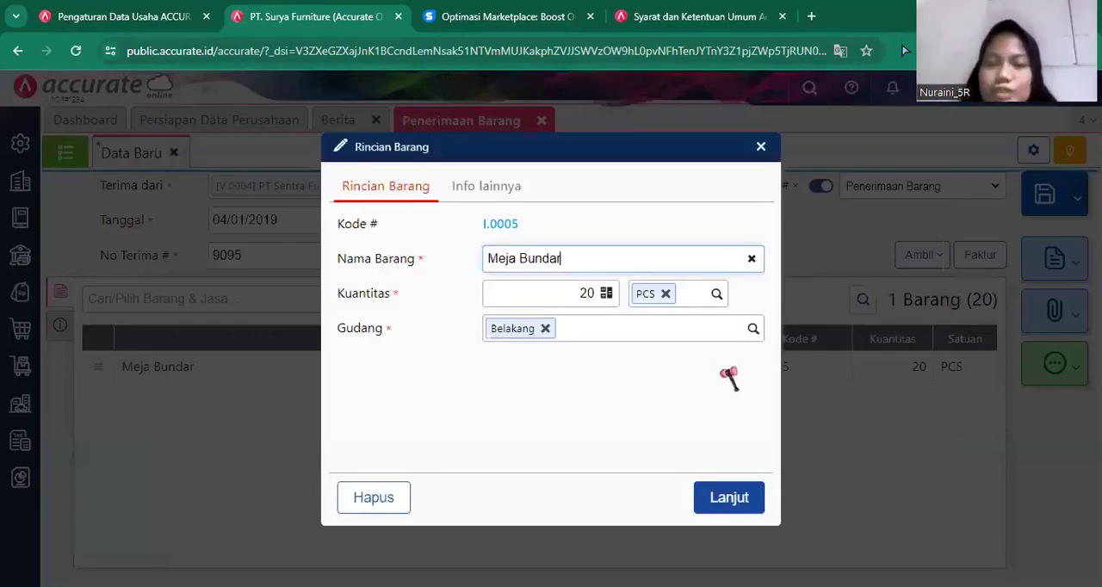
pyautogui.click(546, 332)
pyautogui.click(545, 328)
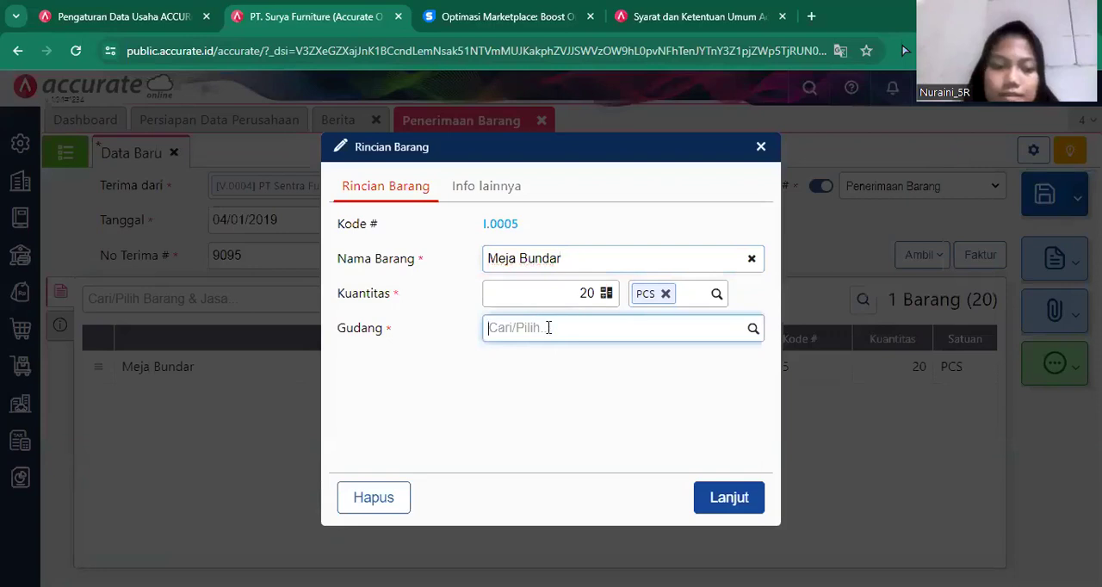
pyautogui.write('De')
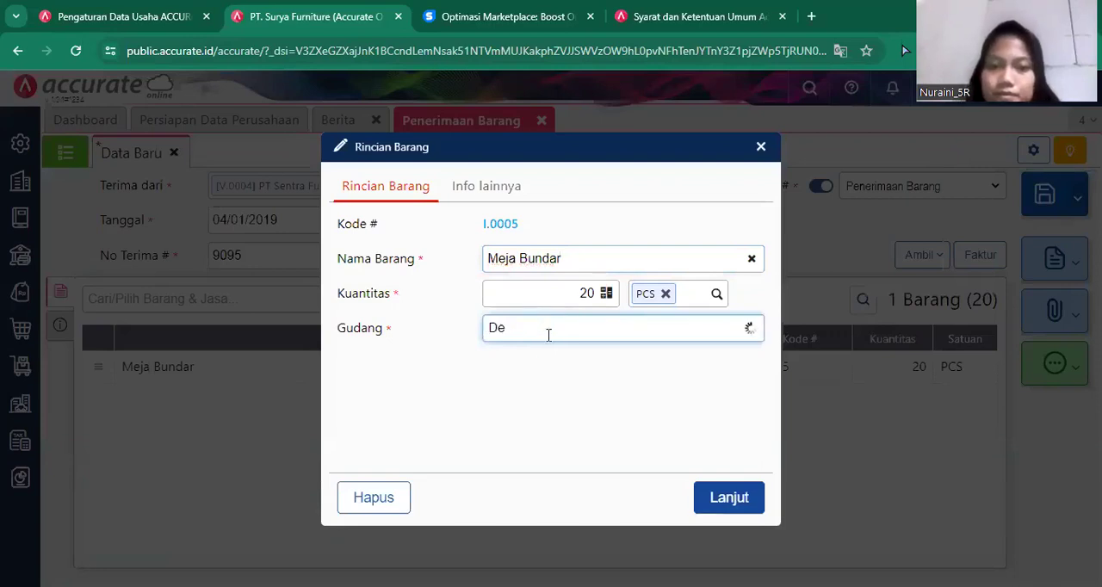
pyautogui.click(547, 358)
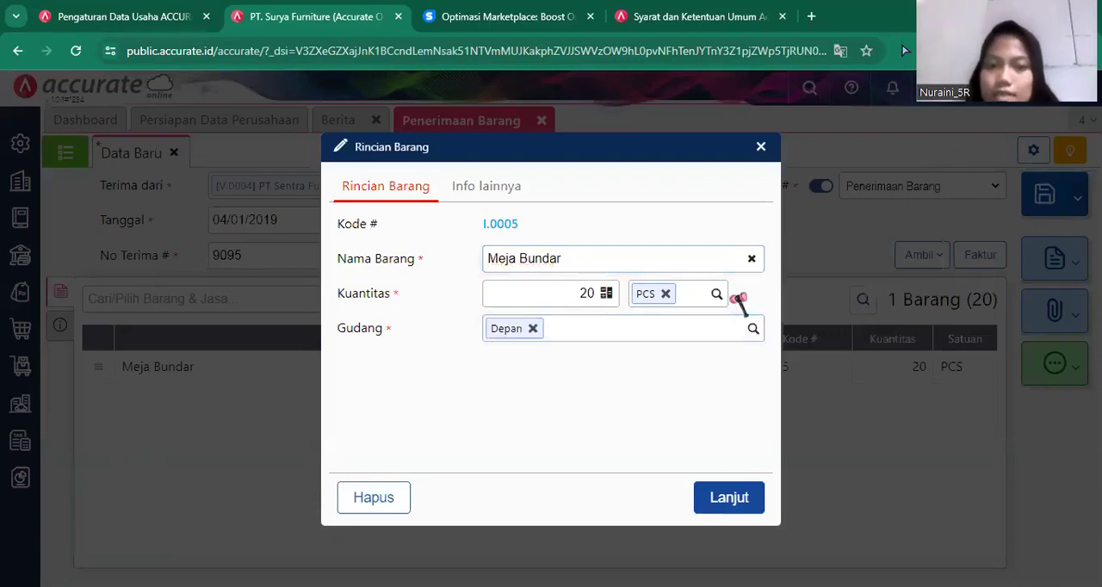
pyautogui.click(729, 499)
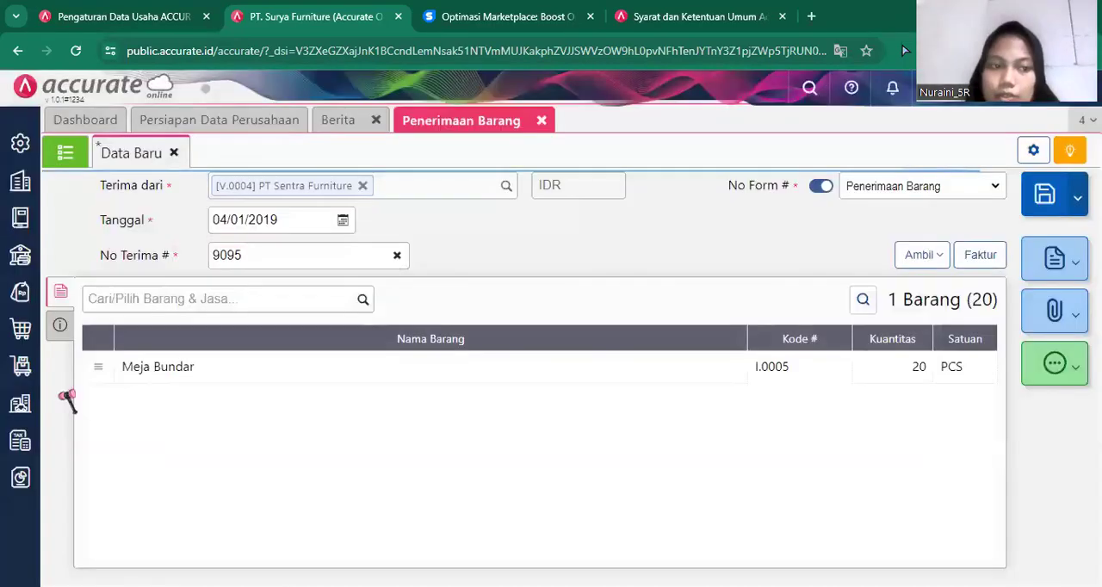
# Create "Mobil Box" as a new shipping method and assign it to the receipt's Pengiriman field.
pyautogui.click(61, 336)
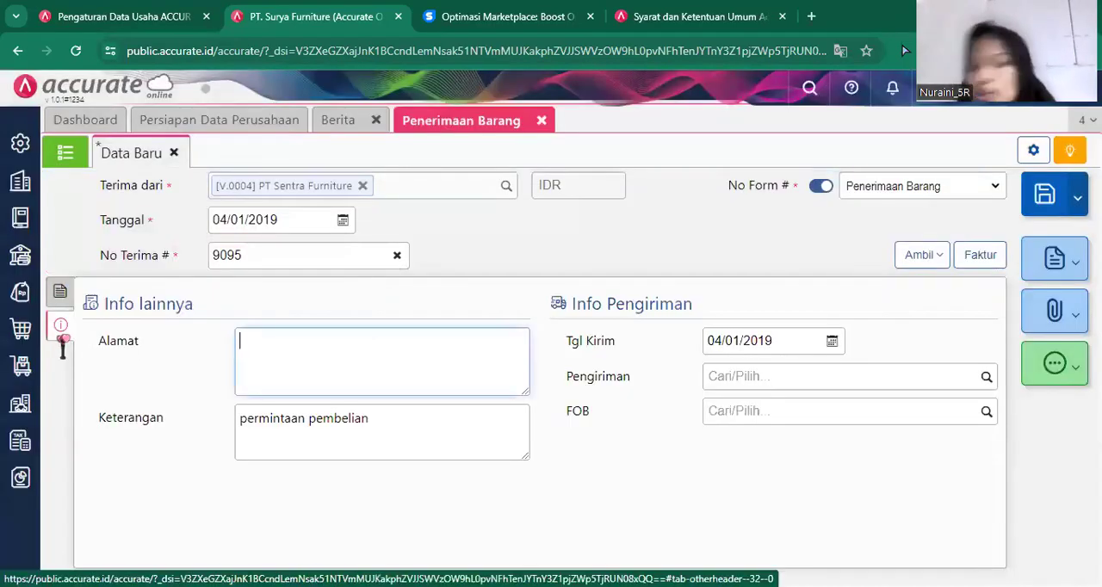
pyautogui.click(985, 377)
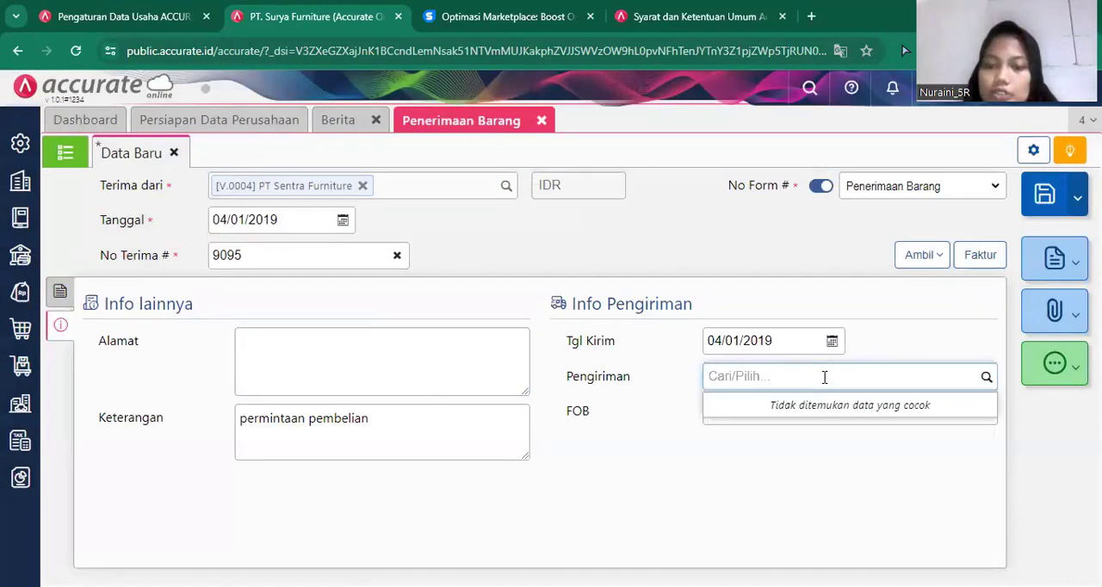
pyautogui.write('Mob')
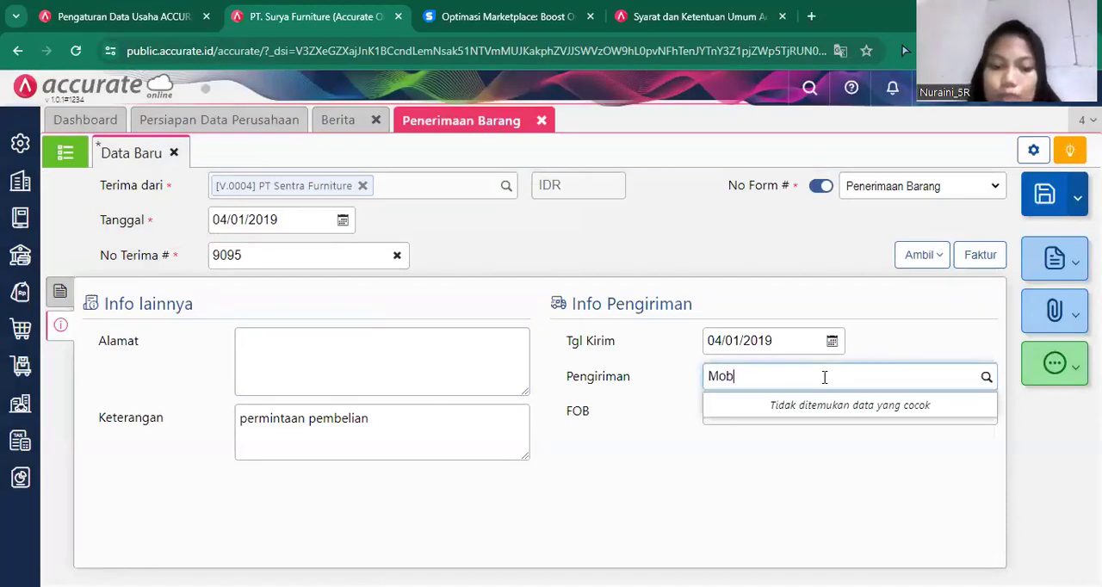
pyautogui.write('il Box')
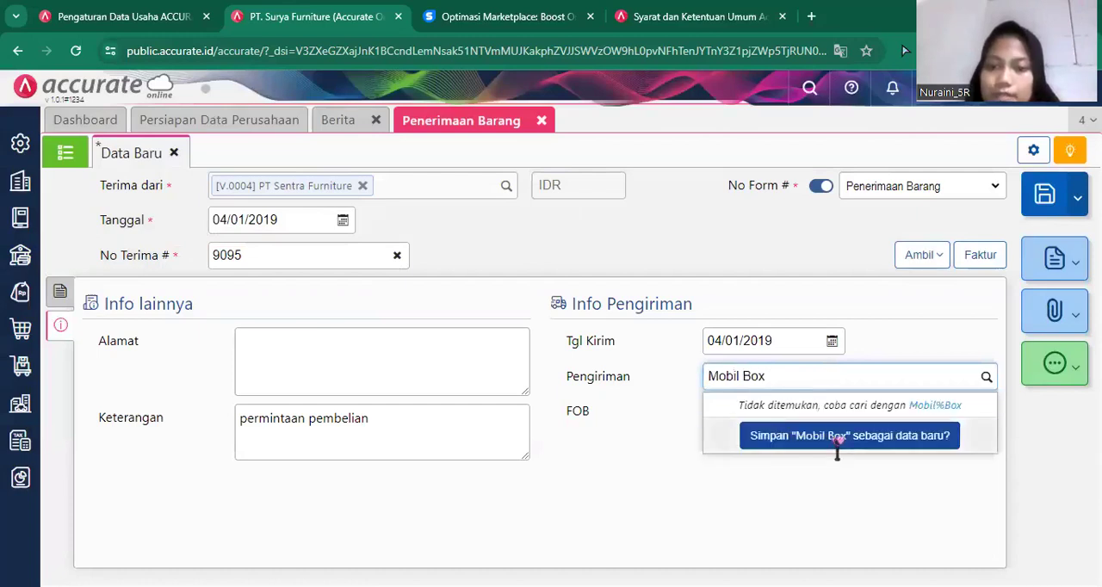
pyautogui.click(843, 438)
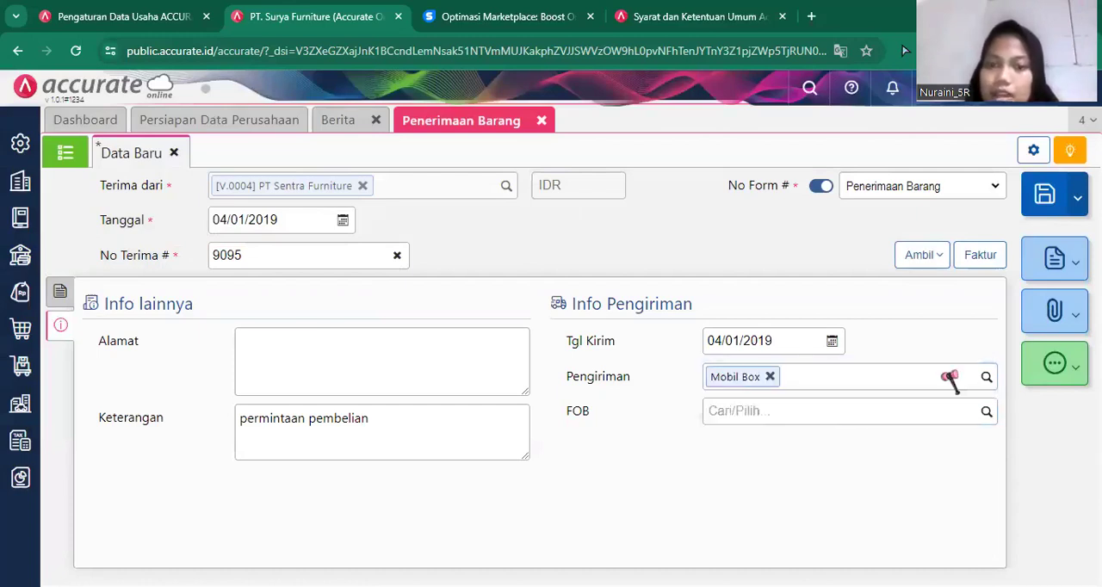
# Save the PT Sentra Furniture goods receipt and close the Penerimaan Barang form.
pyautogui.click(64, 293)
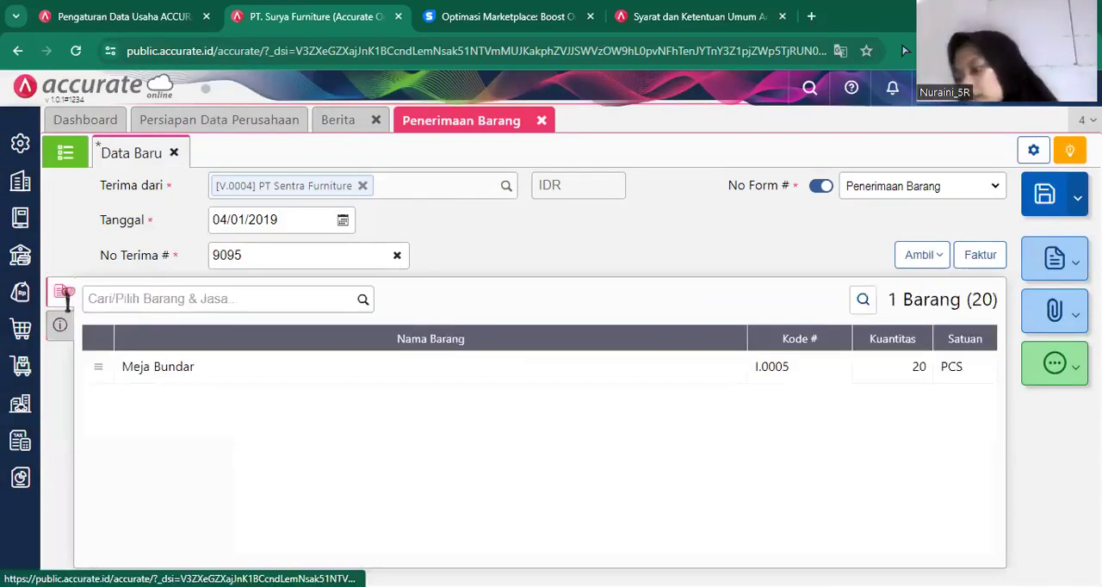
pyautogui.click(1035, 213)
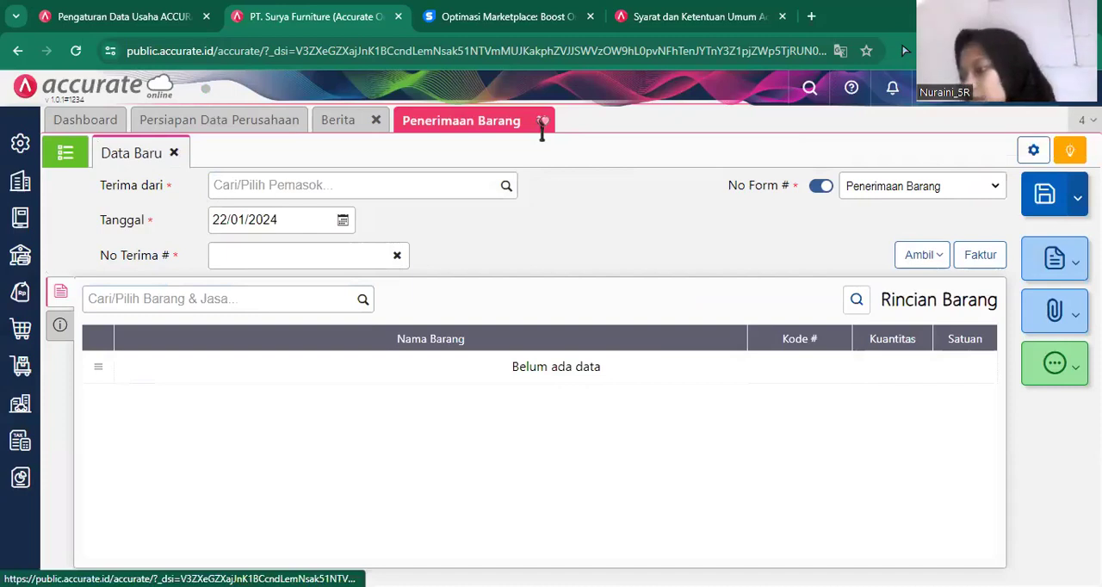
pyautogui.click(541, 120)
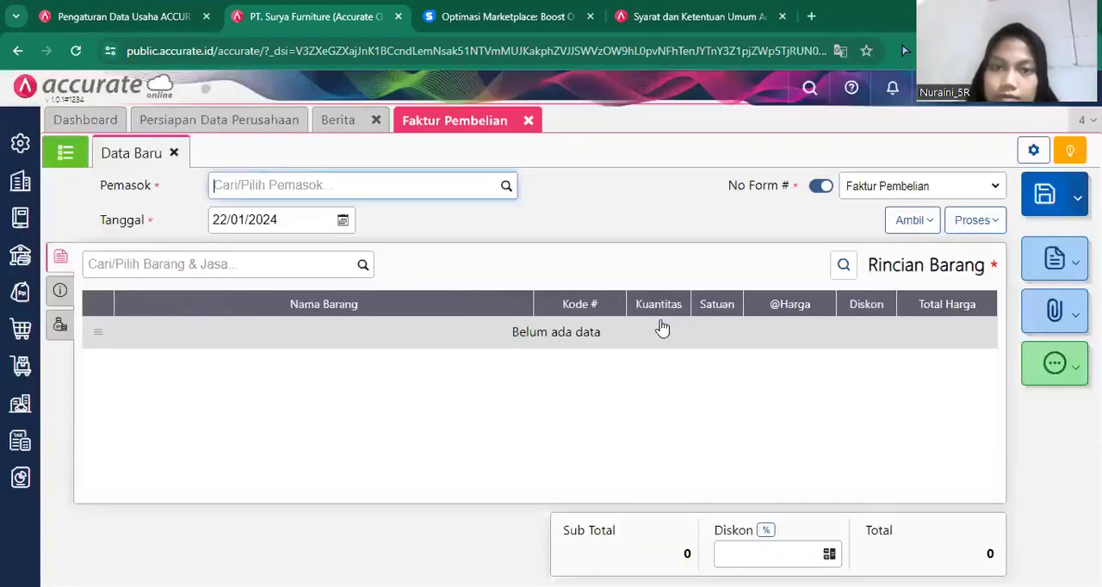
# In a new purchase invoice (Faktur Pembelian), select PT. Indah Jaya as supplier and set the date to 05/01/2019.
pyautogui.click(508, 191)
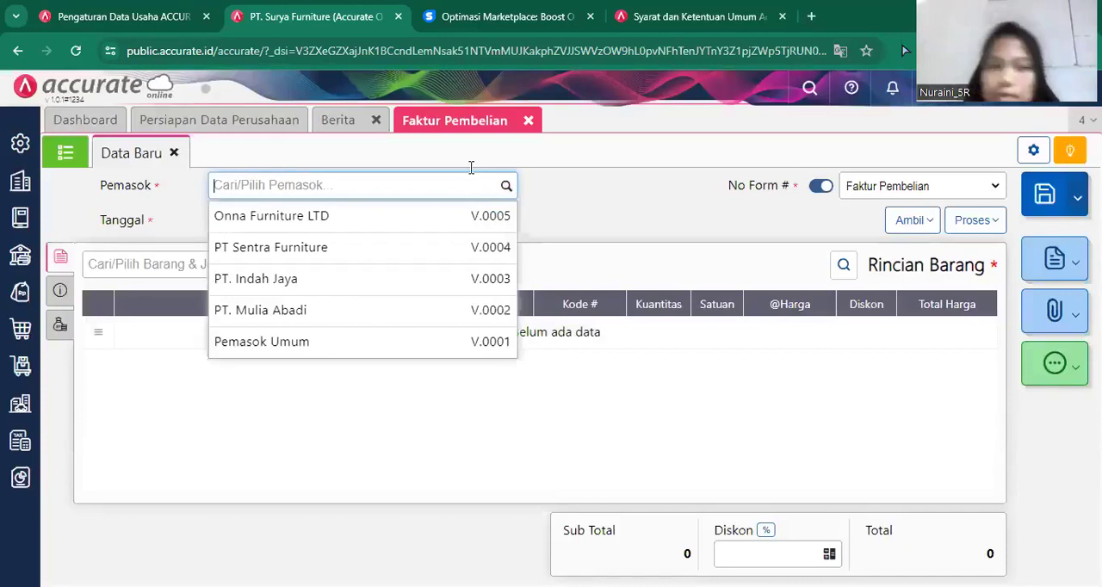
pyautogui.click(274, 284)
pyautogui.click(298, 222)
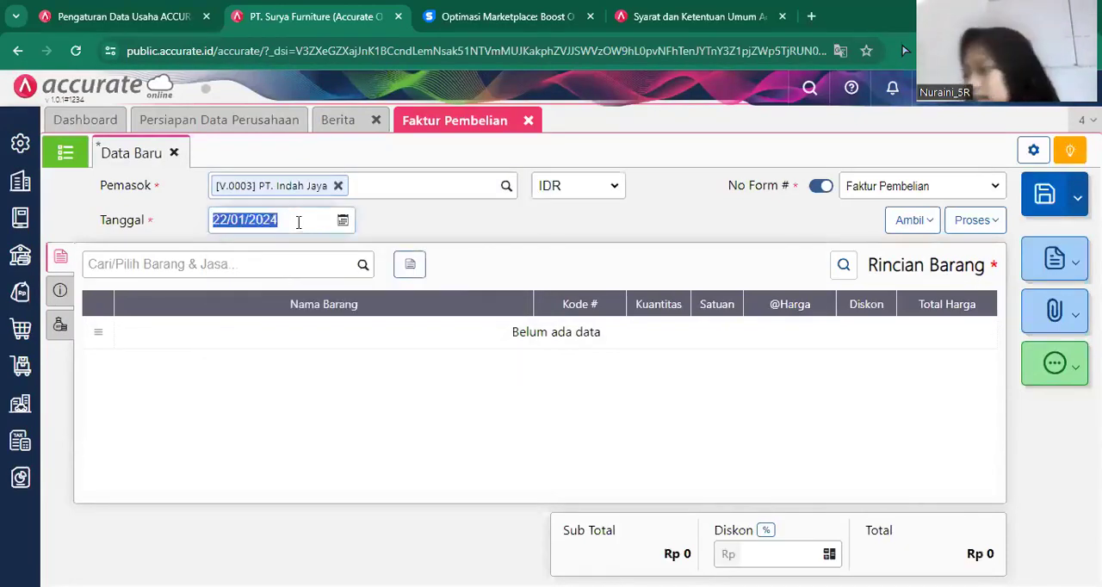
pyautogui.press('BackSpace')
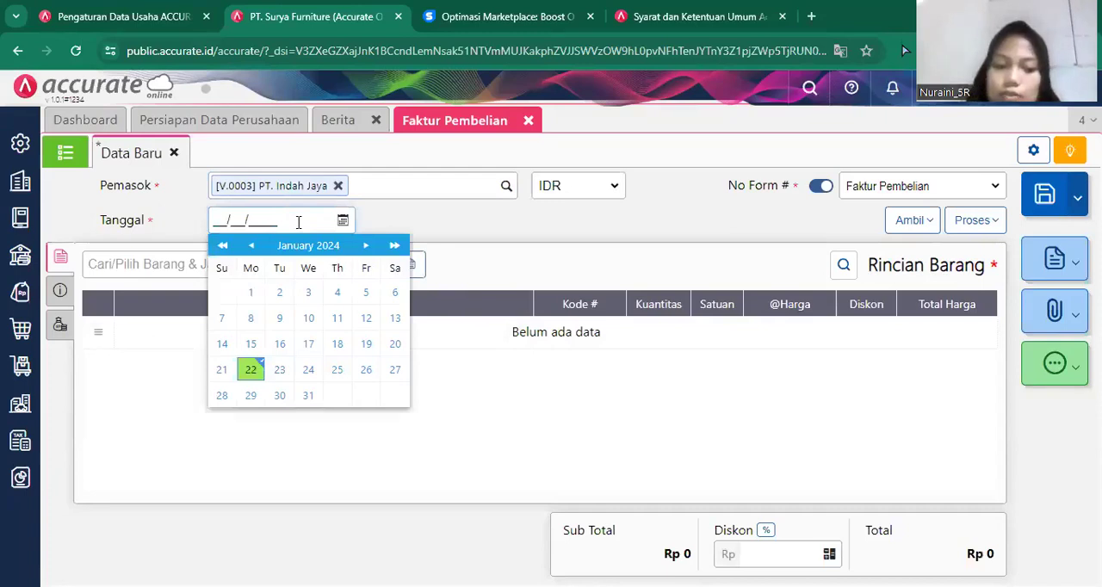
pyautogui.write('05')
pyautogui.write('012018')
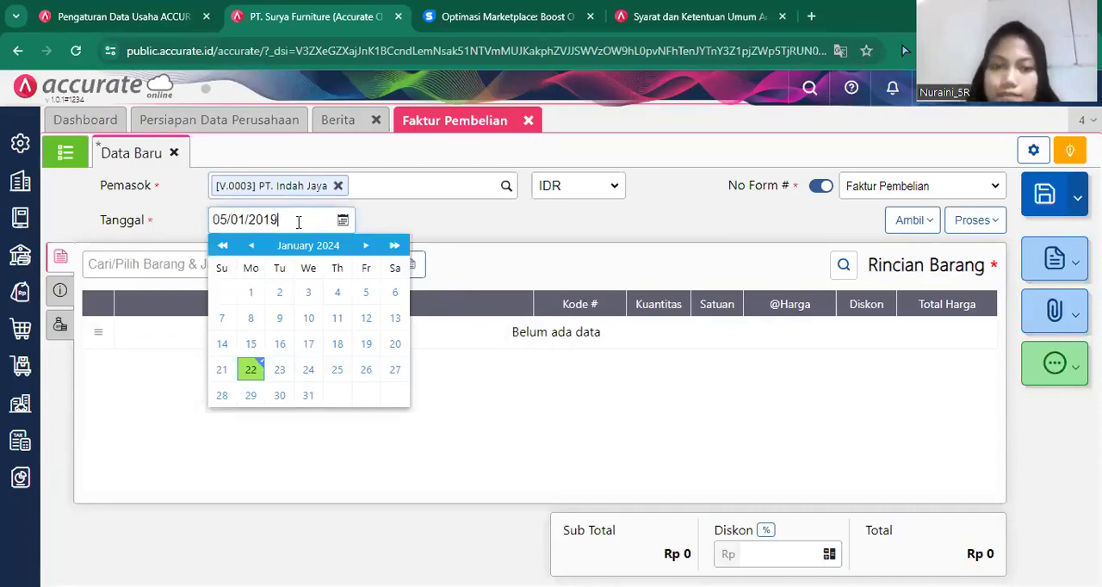
pyautogui.press('BackSpace')
pyautogui.write('9')
pyautogui.click(953, 208)
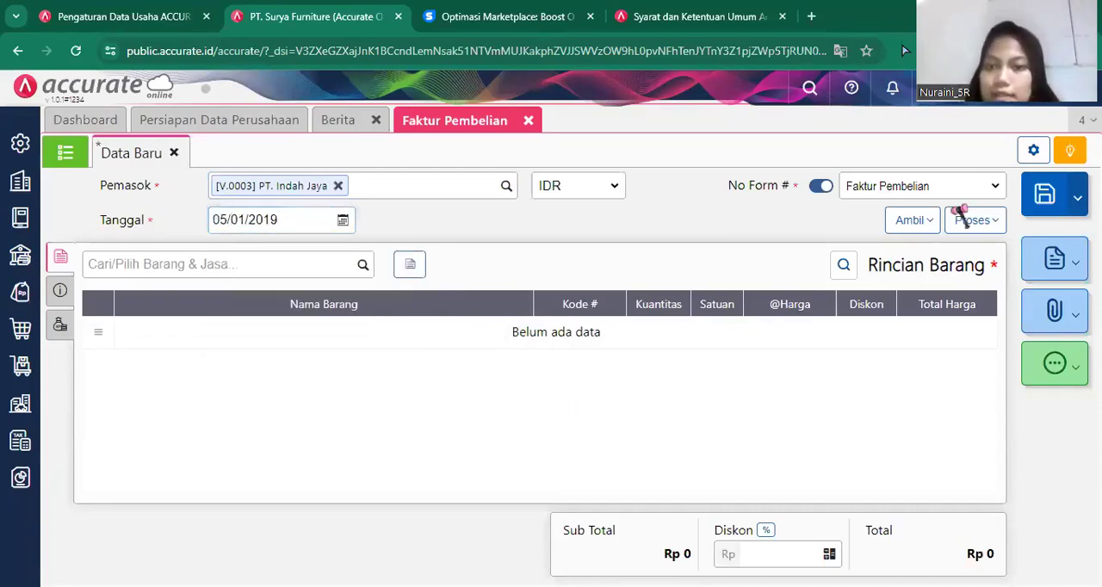
pyautogui.click(911, 222)
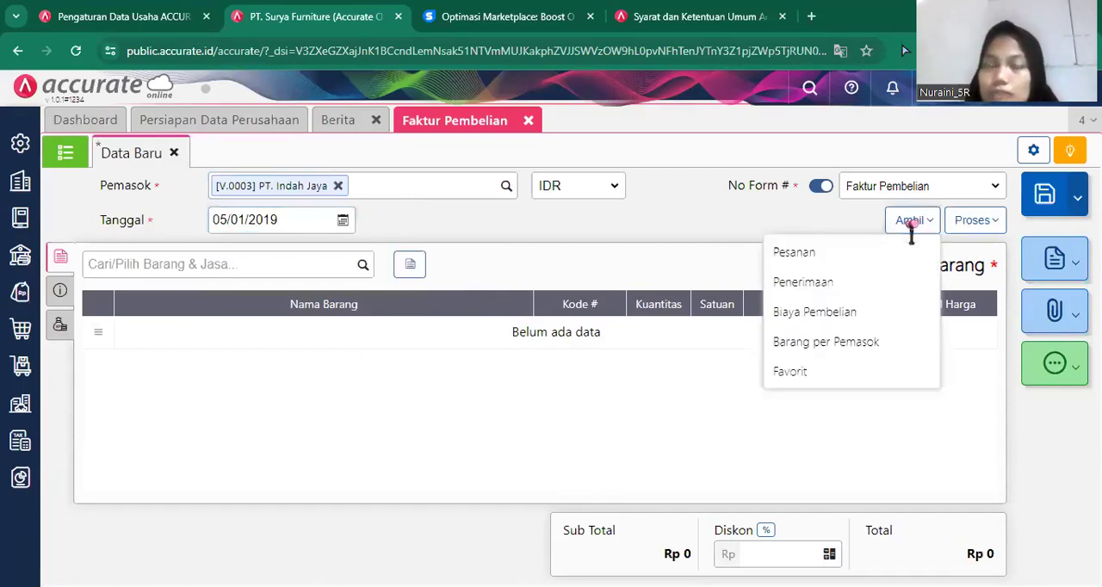
pyautogui.click(812, 291)
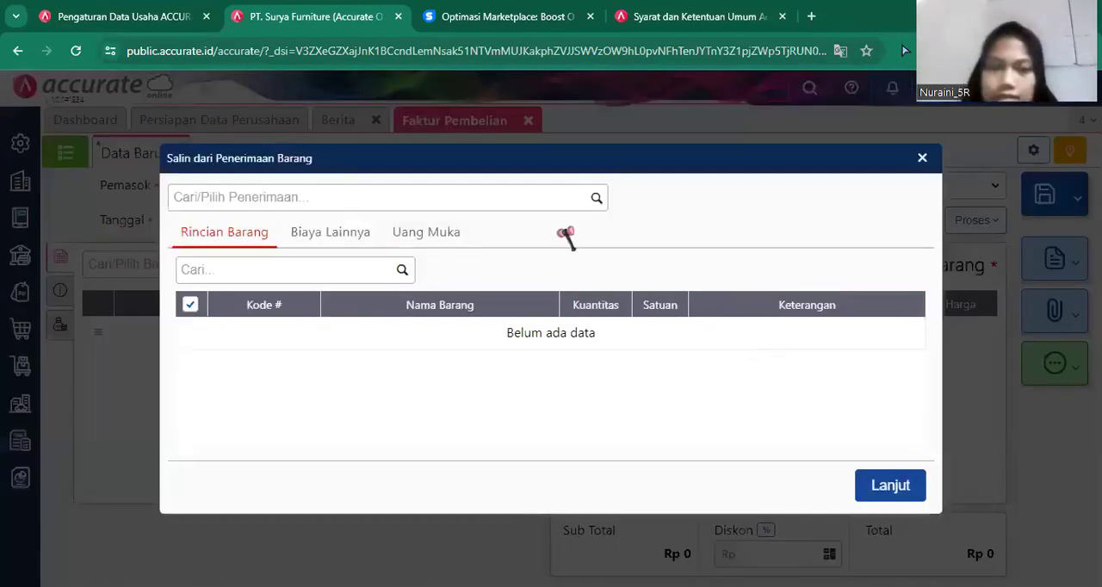
pyautogui.click(597, 198)
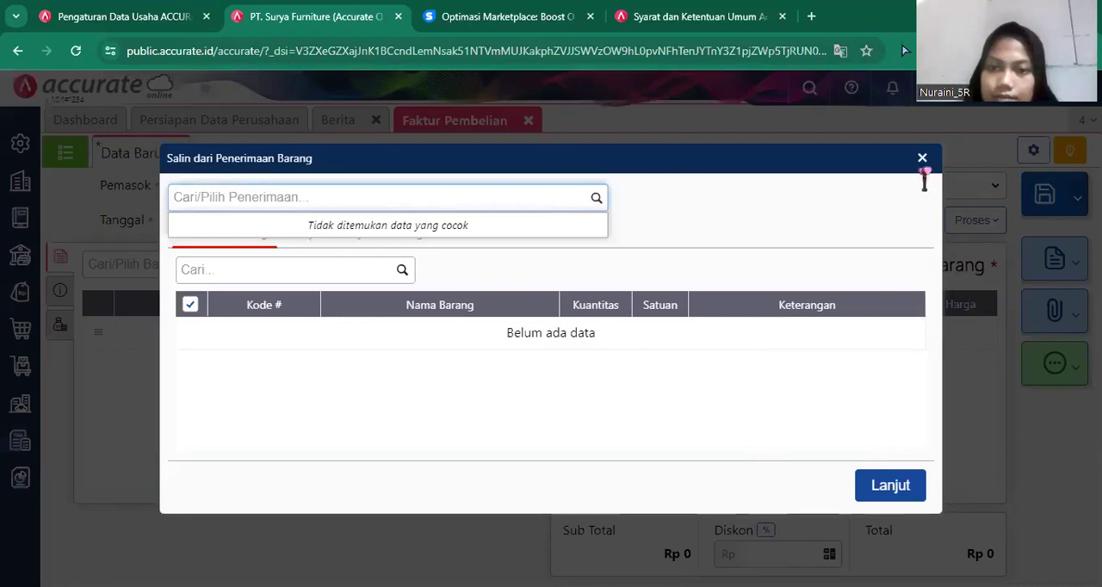
pyautogui.click(921, 159)
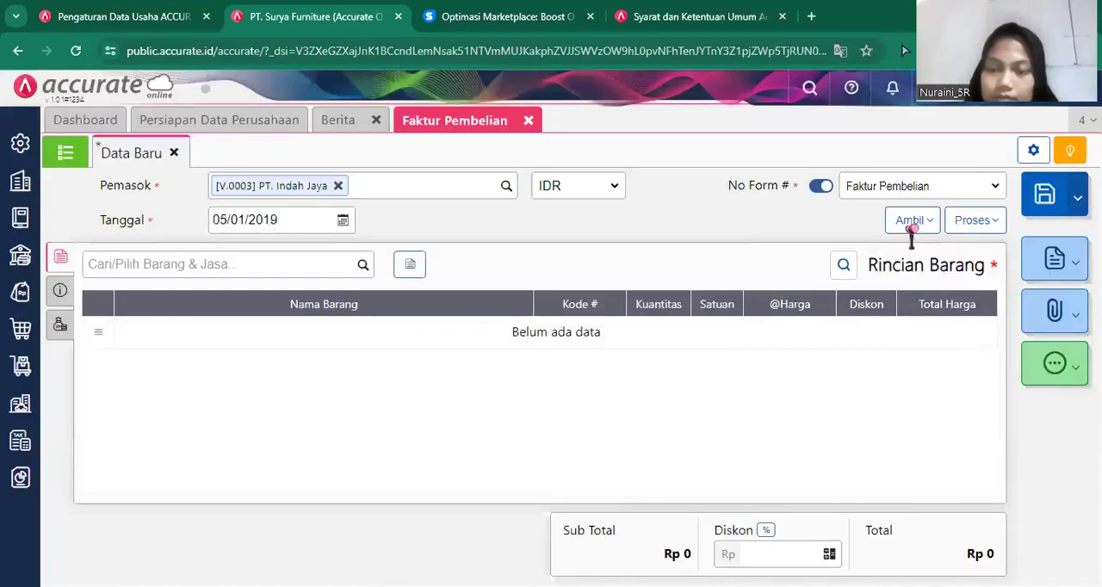
# Copy the Meja Persegi and Meja Kerja items from the supplier's purchase order (Pesanan) into the invoice.
pyautogui.click(911, 227)
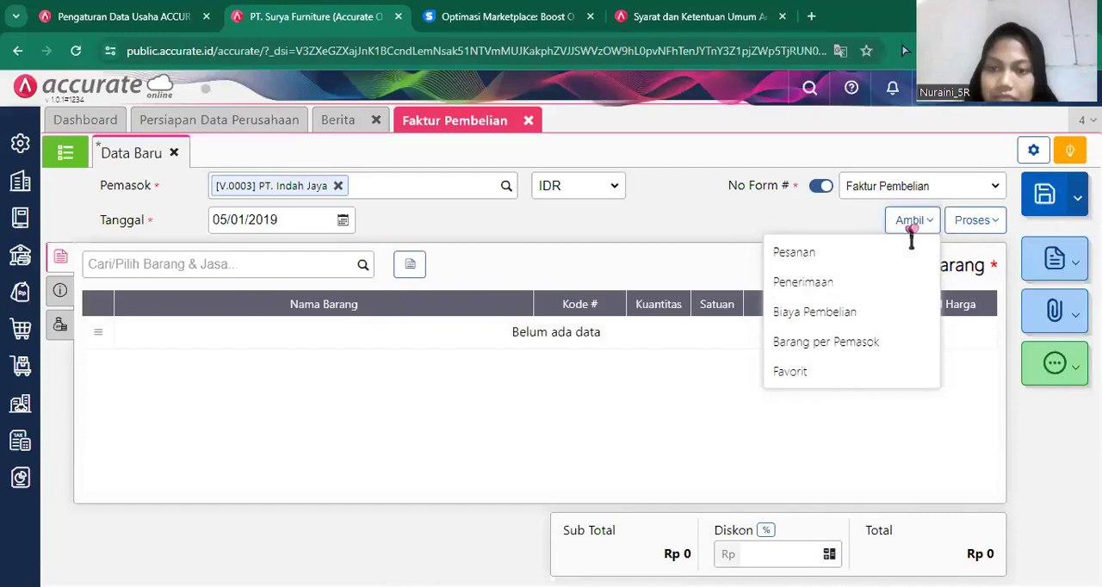
pyautogui.click(805, 253)
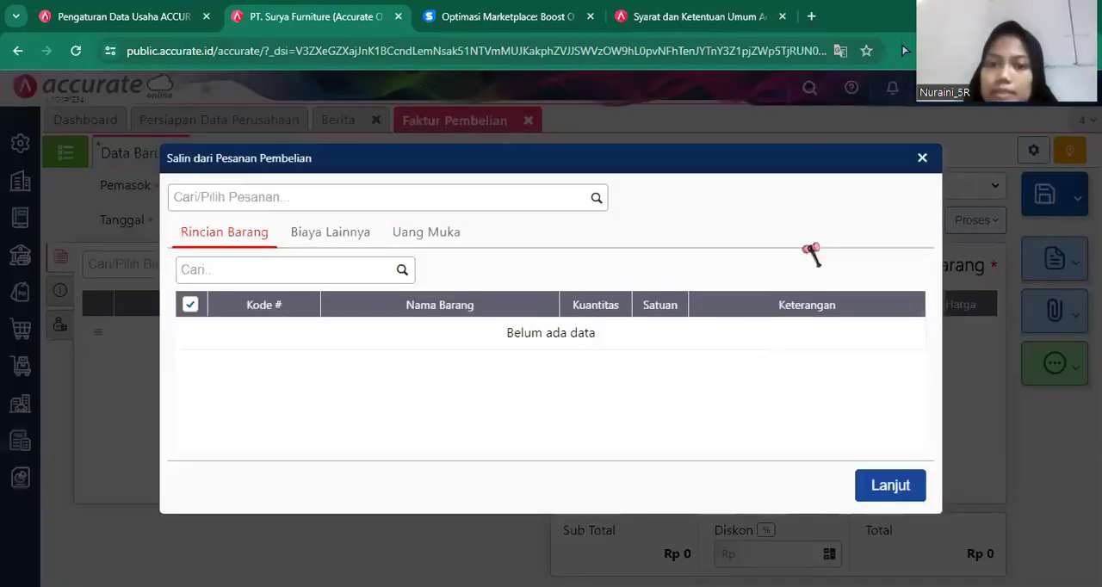
pyautogui.click(596, 202)
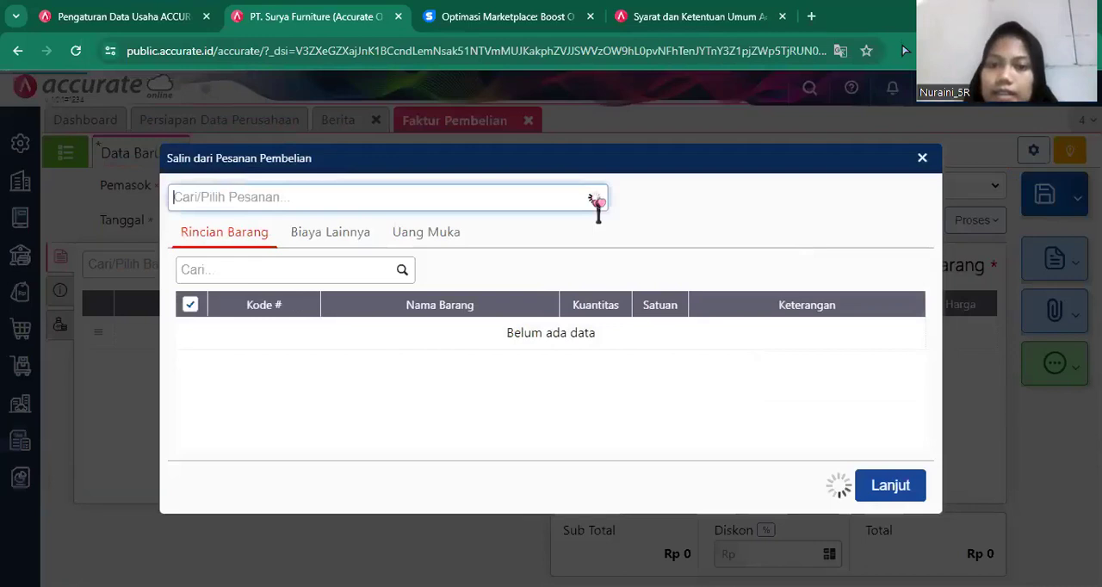
pyautogui.click(508, 250)
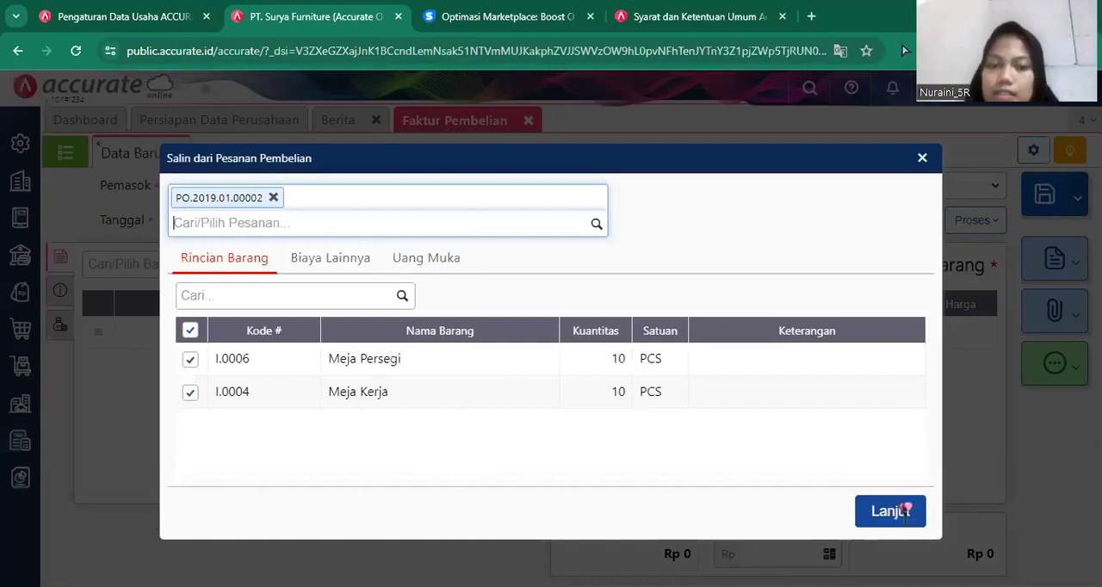
pyautogui.click(905, 511)
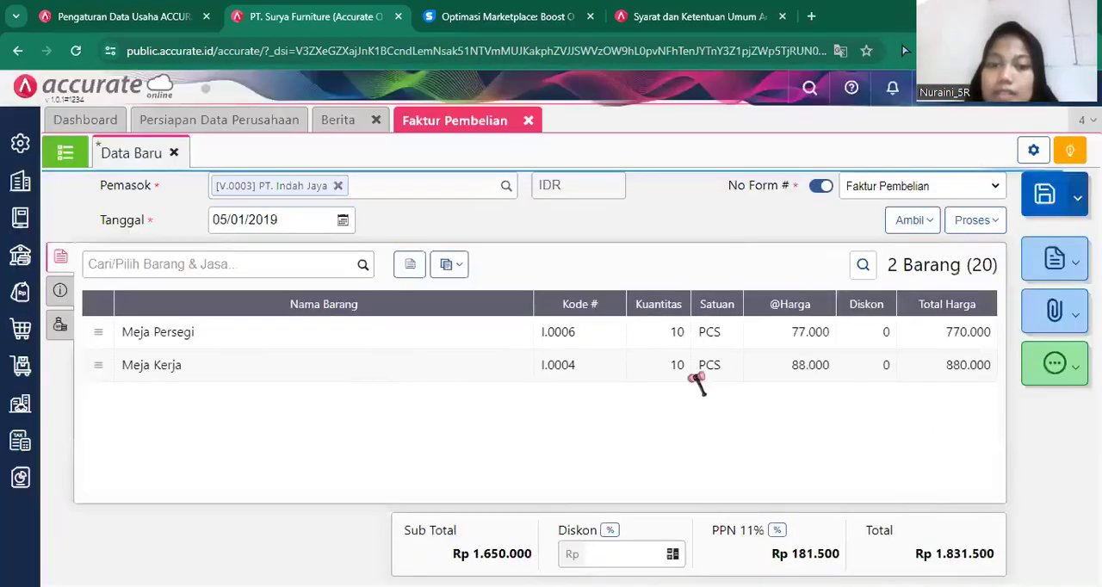
# In the Meja Persegi line's details, change the warehouse (Gudang) to Depan and disable the PPN 11 % tax.
pyautogui.click(522, 335)
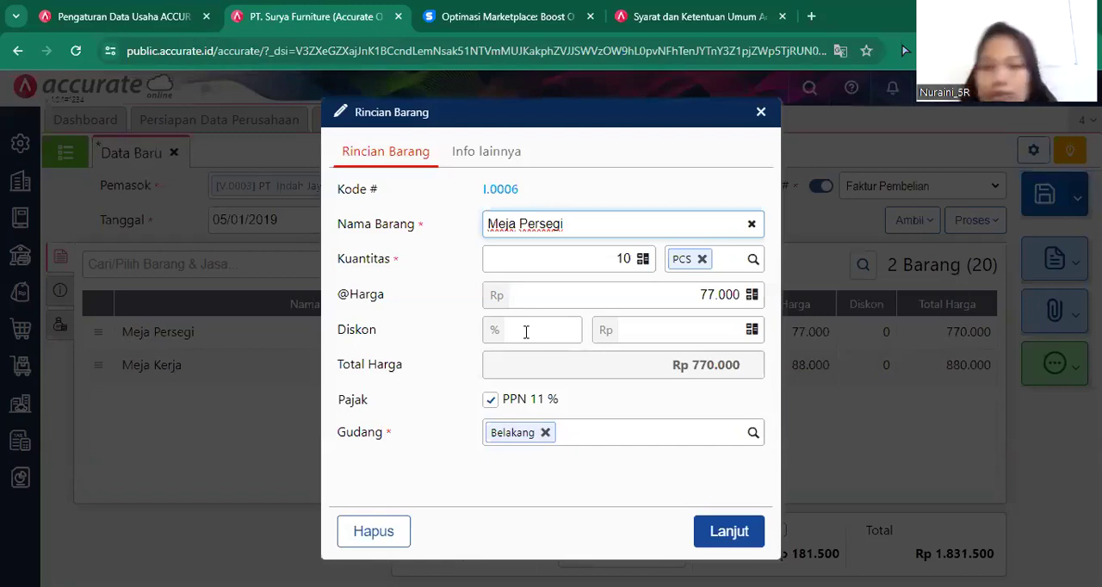
pyautogui.click(545, 432)
pyautogui.write('De')
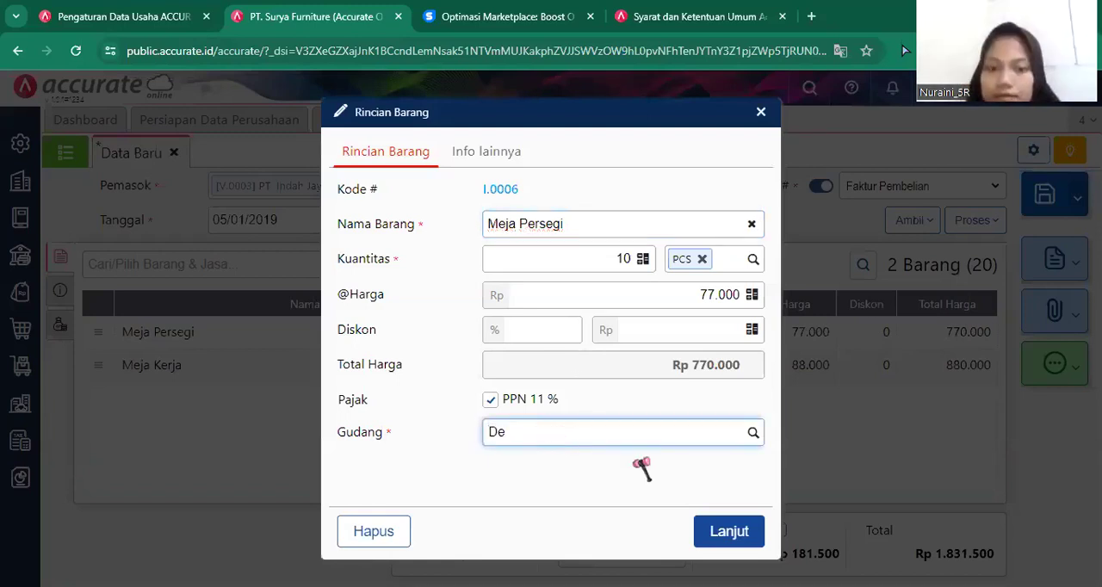
pyautogui.press('Return')
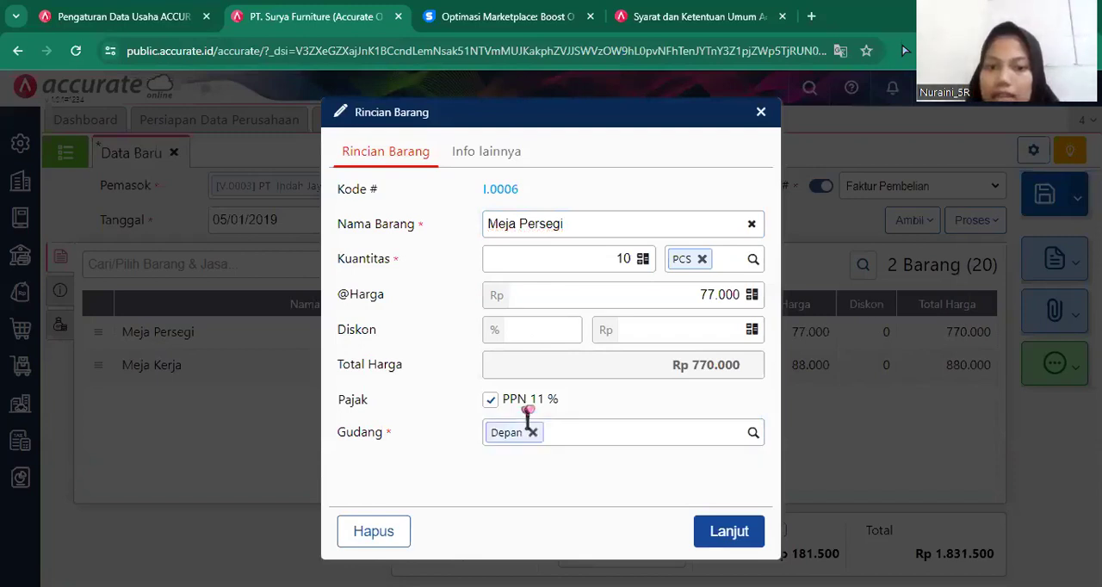
pyautogui.click(526, 406)
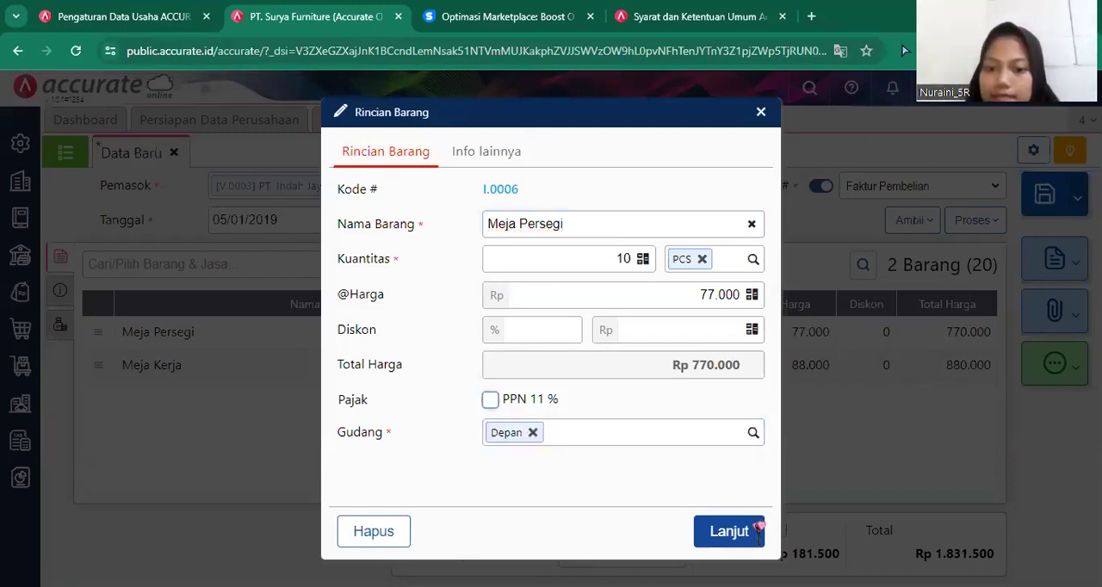
pyautogui.click(759, 521)
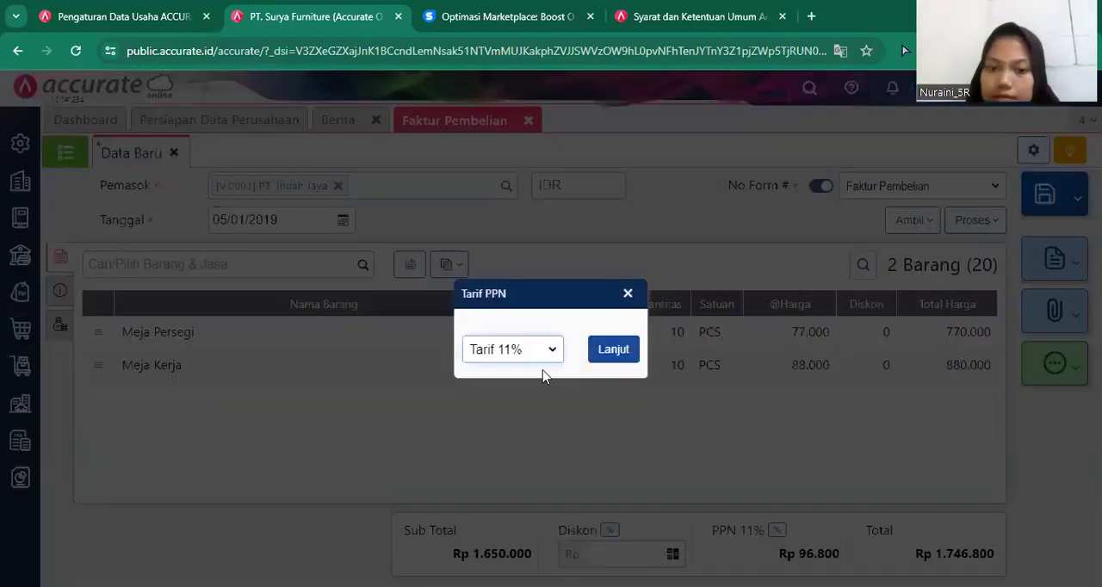
# Change the invoice's PPN rate (Tarif PPN) to 10%.
pyautogui.click(545, 353)
pyautogui.click(545, 372)
pyautogui.click(596, 351)
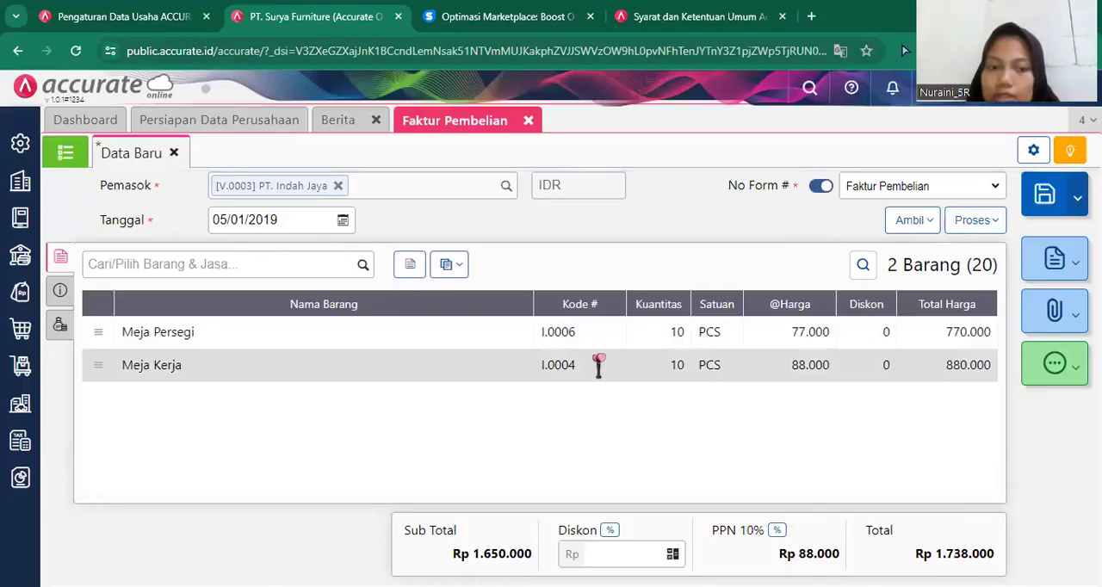
# Change the warehouse (Gudang) of the Meja Kerja line to Depan in its item details.
pyautogui.click(603, 362)
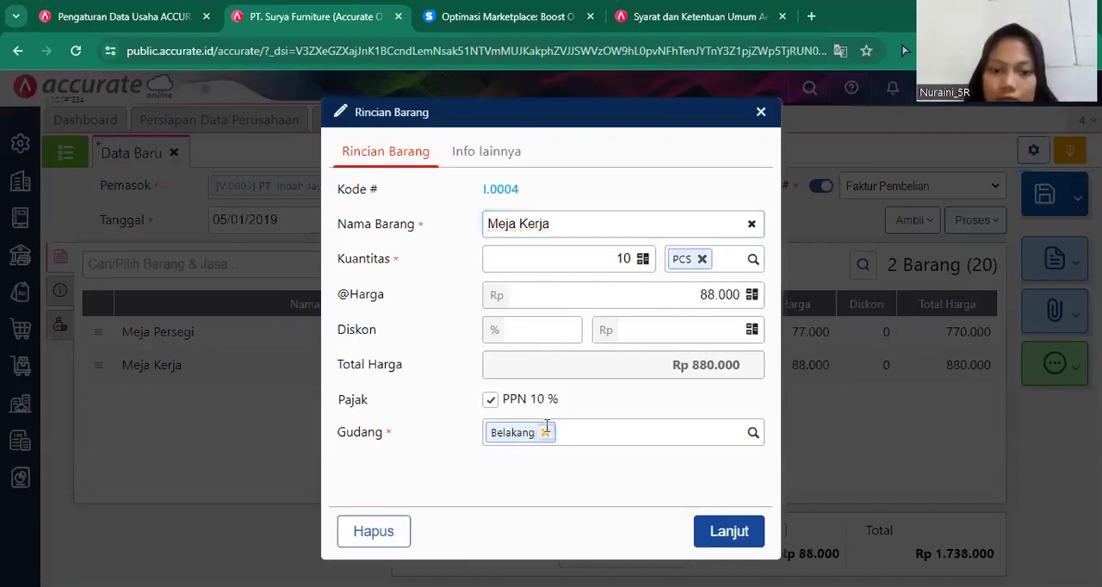
pyautogui.click(546, 425)
pyautogui.write('De')
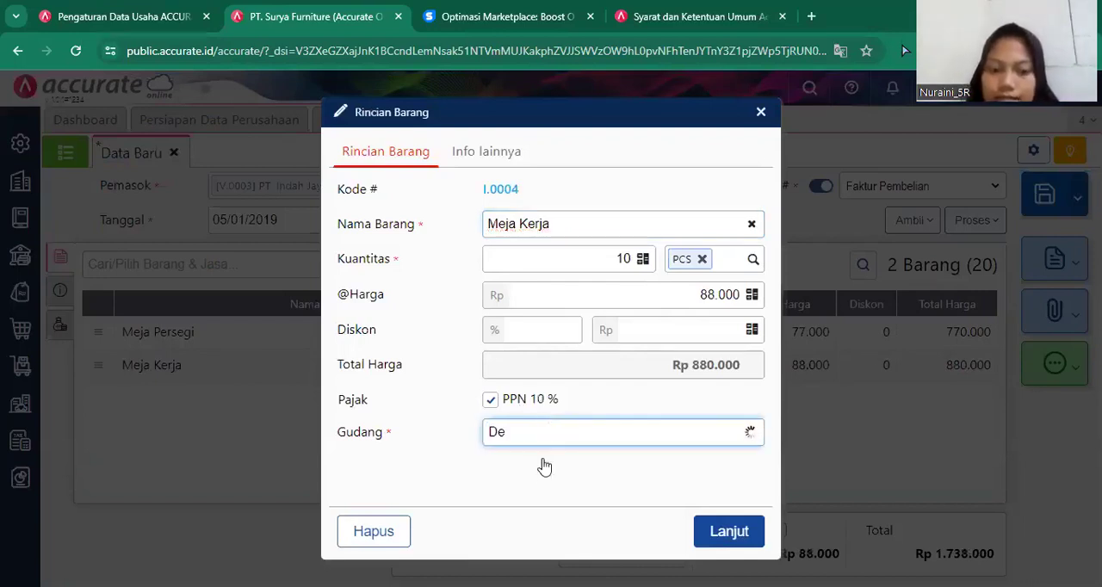
pyautogui.click(542, 464)
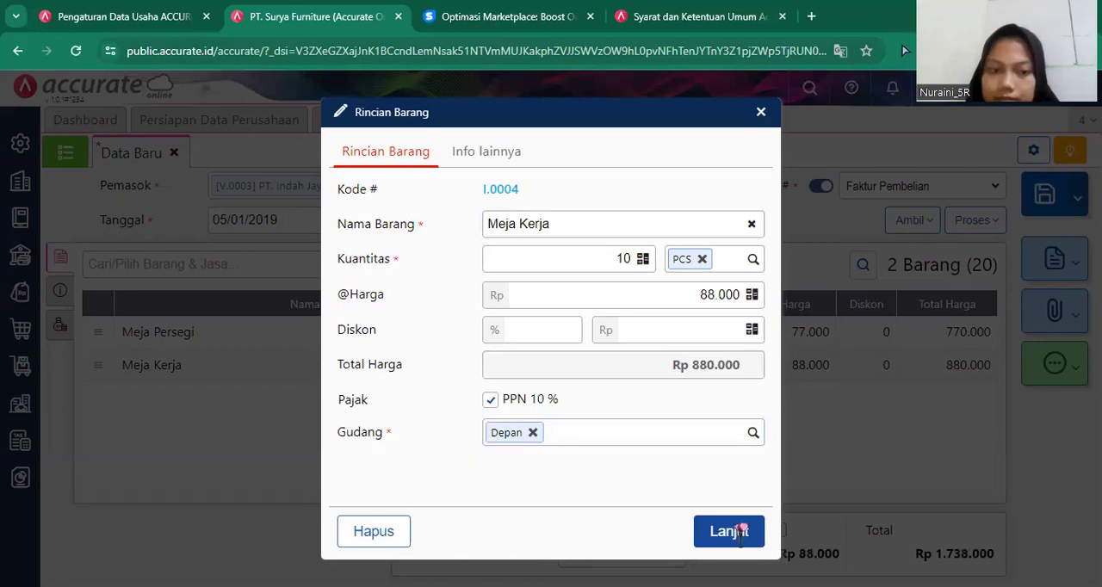
pyautogui.click(744, 530)
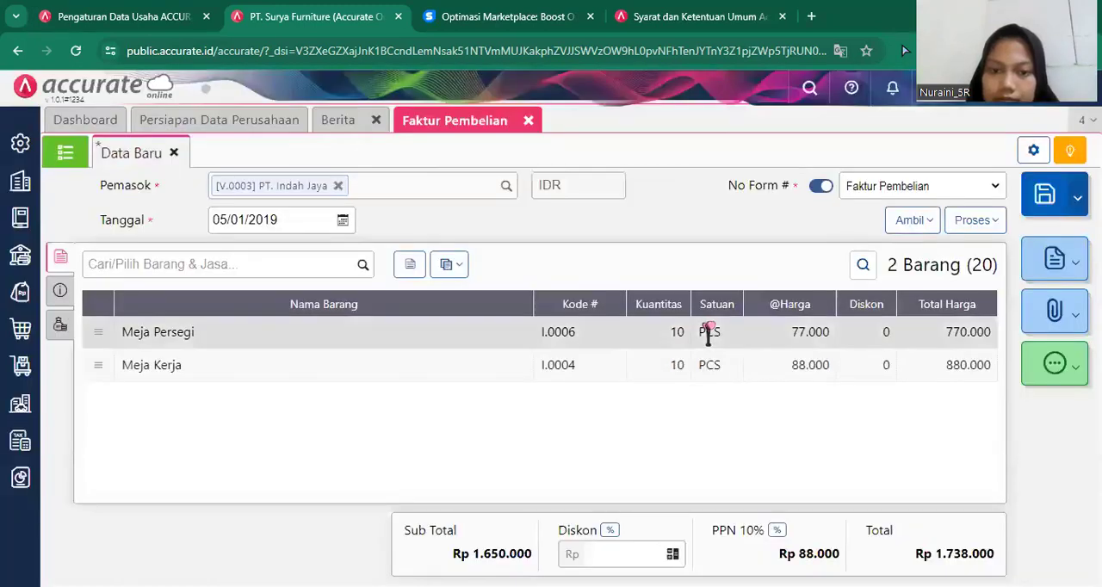
# Enable the PPN 10 % tax on the Meja Persegi line.
pyautogui.click(714, 332)
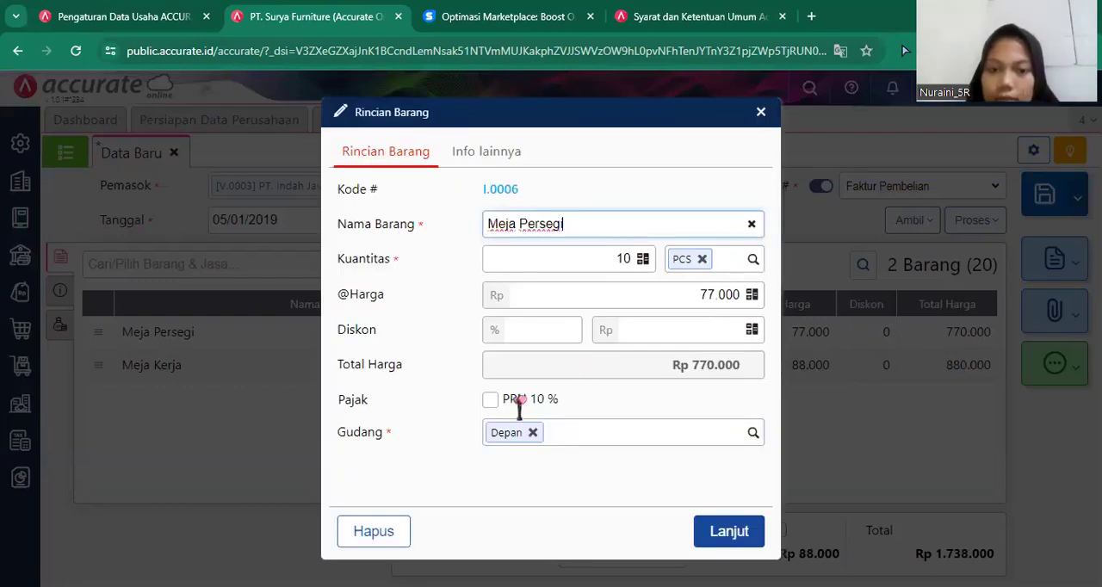
pyautogui.click(519, 401)
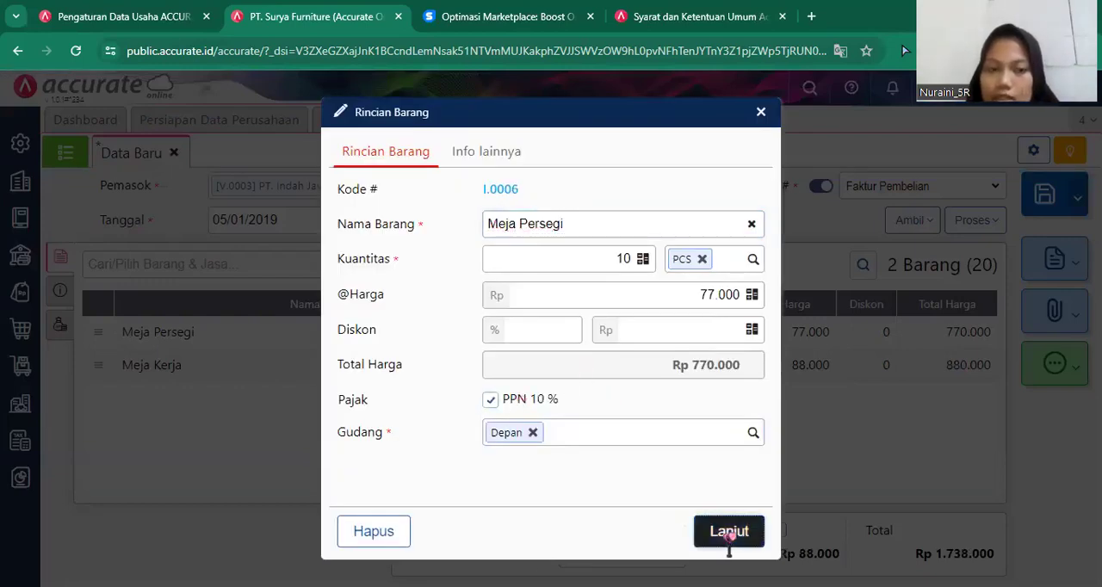
pyautogui.click(729, 531)
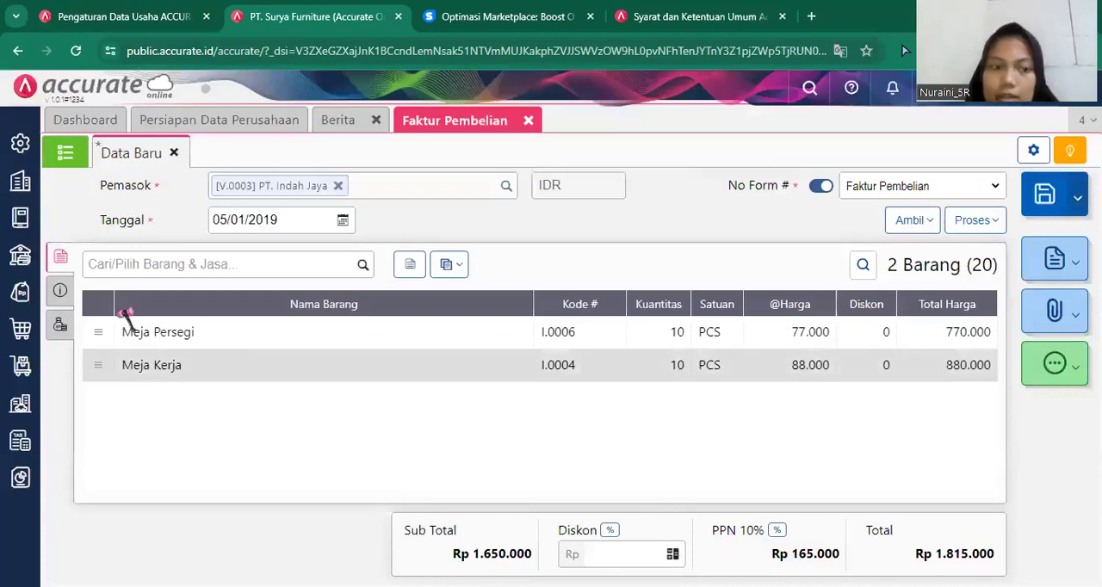
# In the invoice's additional info, enter INV-indah/010 as No Faktur and fill Alamat with the first saved address.
pyautogui.click(60, 293)
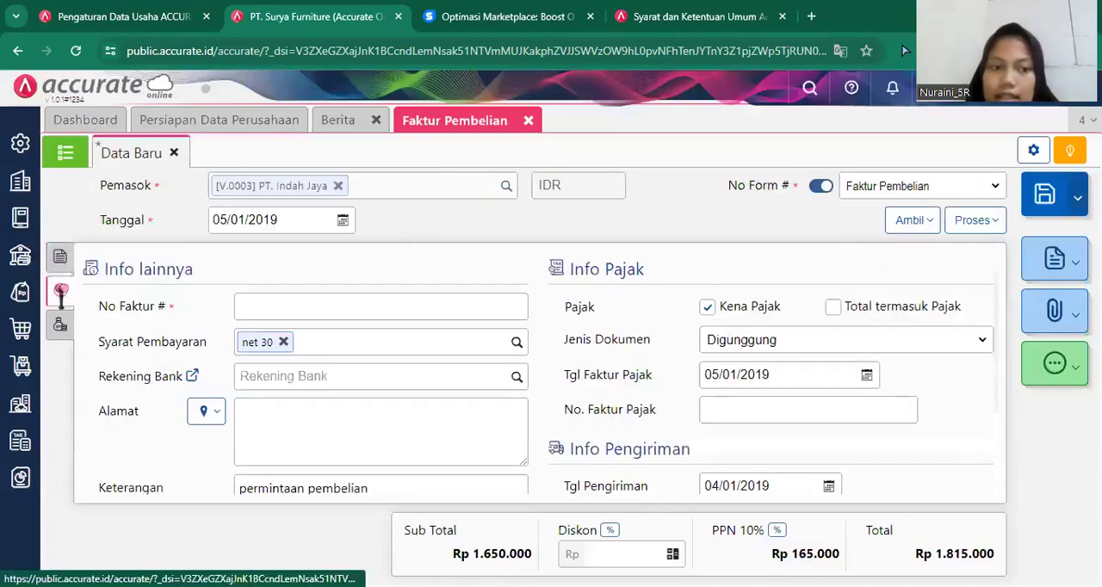
pyautogui.click(302, 309)
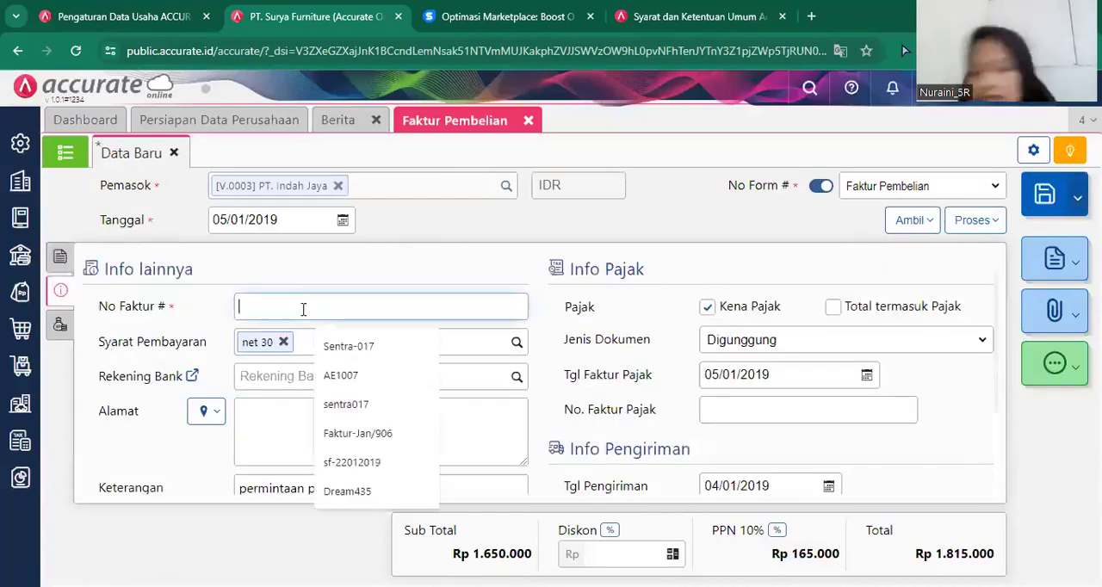
pyautogui.write('i')
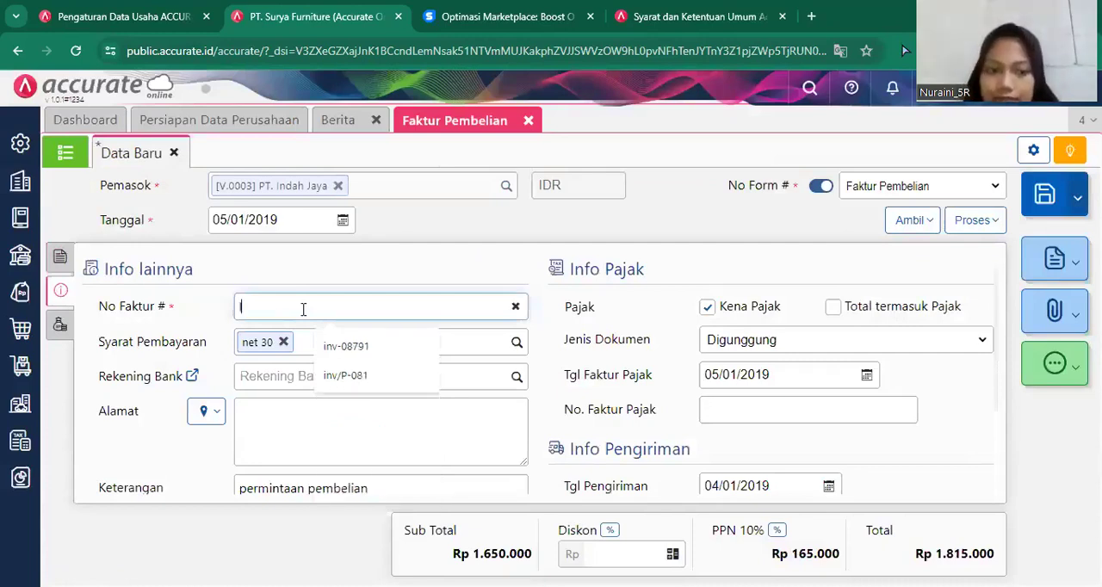
pyautogui.write('NV')
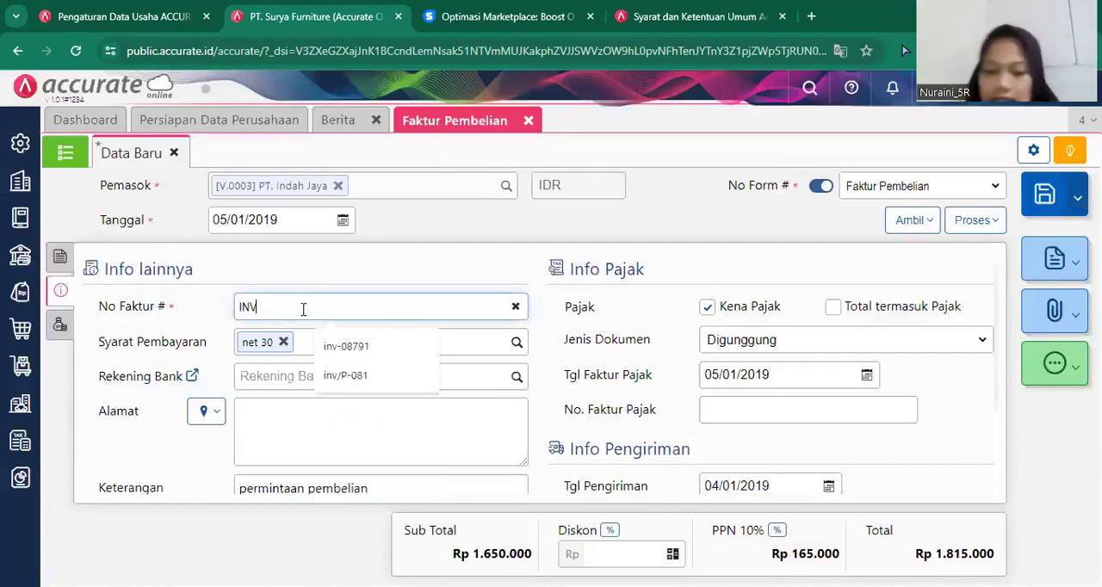
pyautogui.write('-ind')
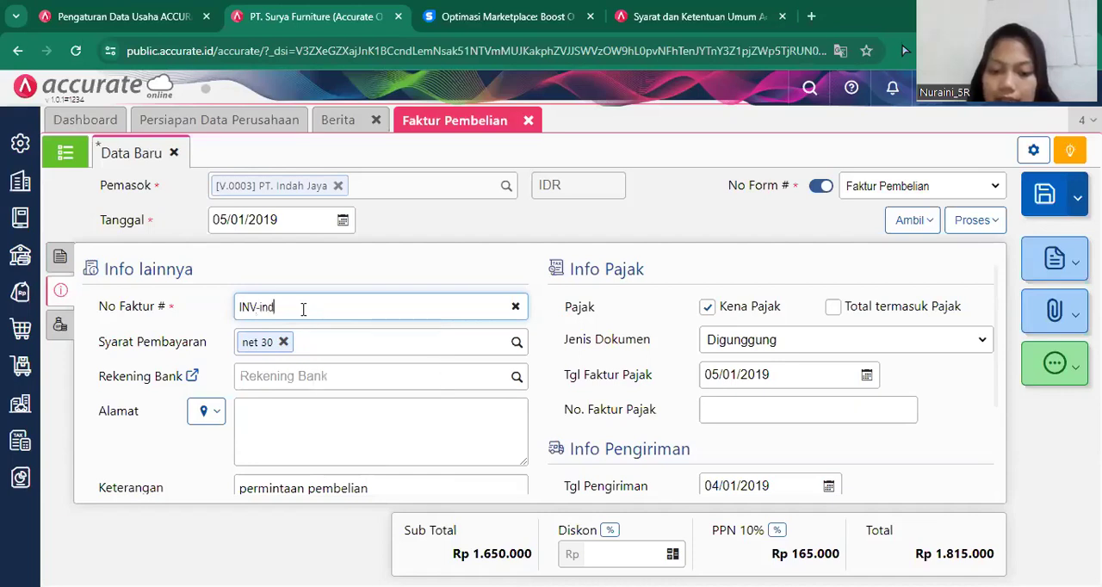
pyautogui.write('ah/')
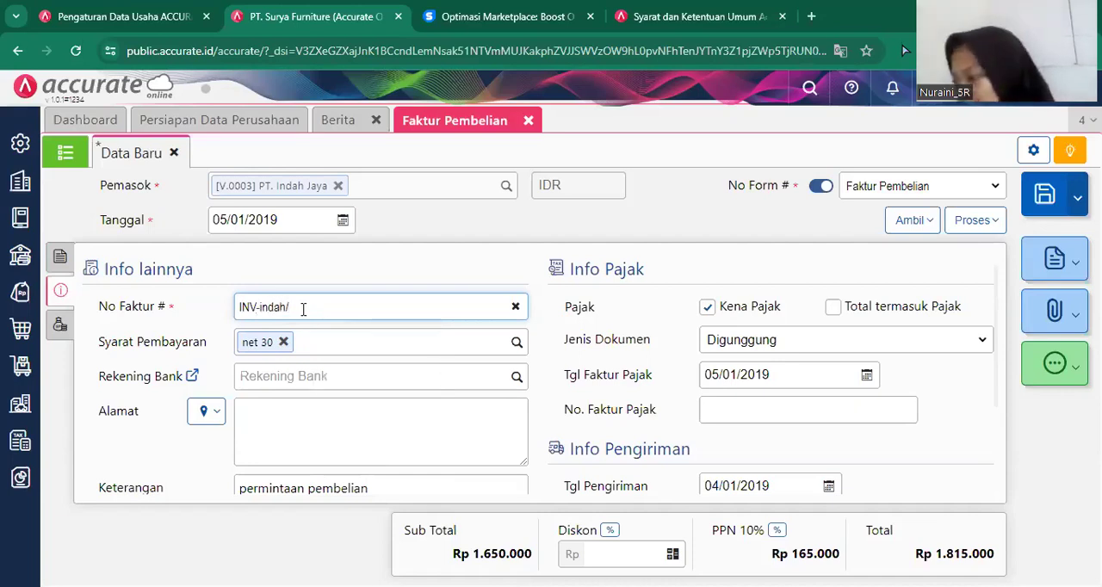
pyautogui.write('010')
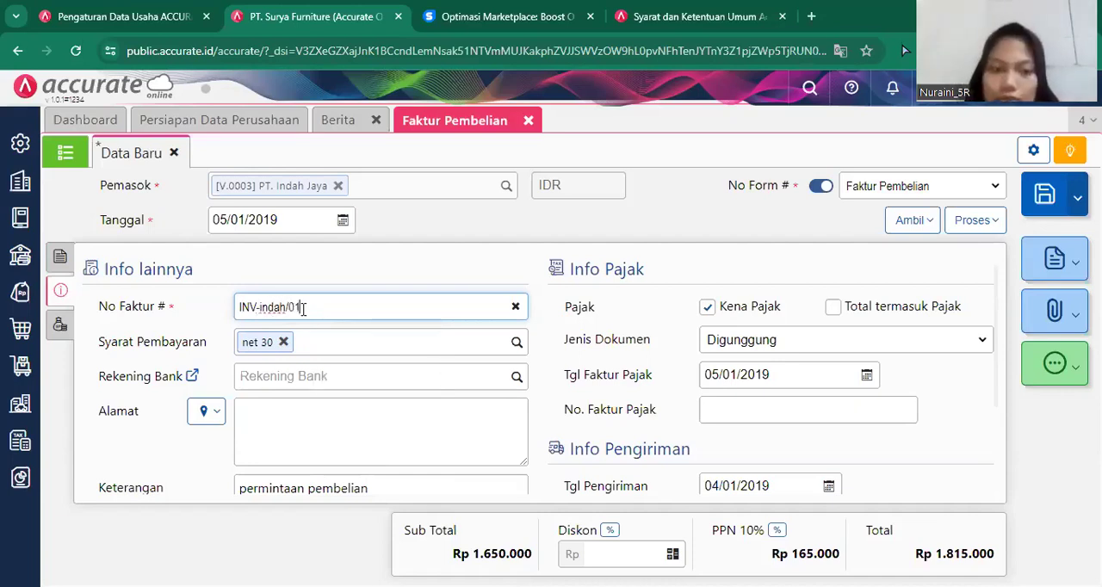
pyautogui.click(190, 417)
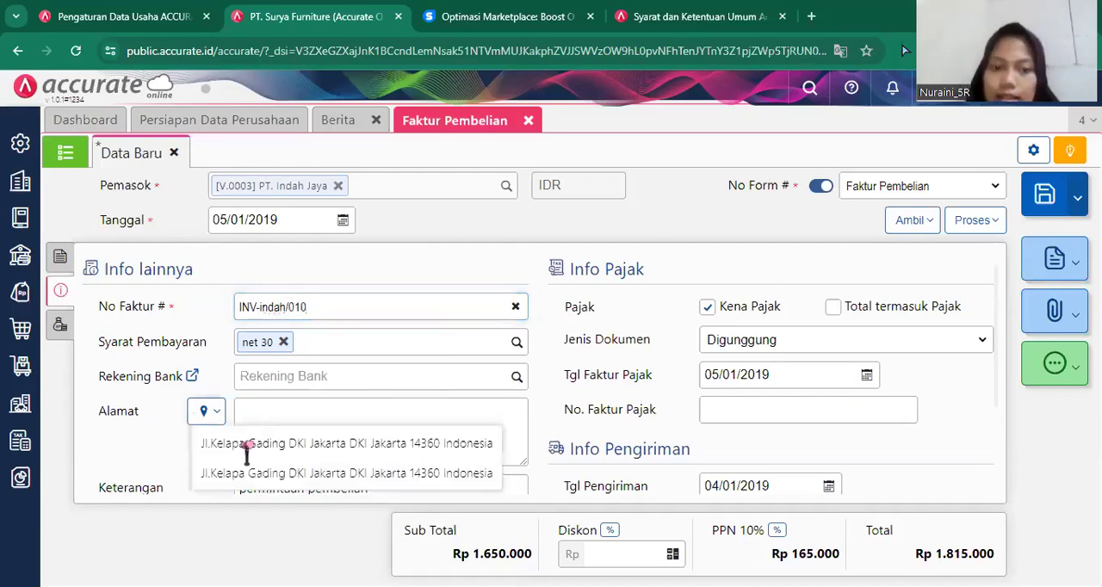
pyautogui.click(346, 444)
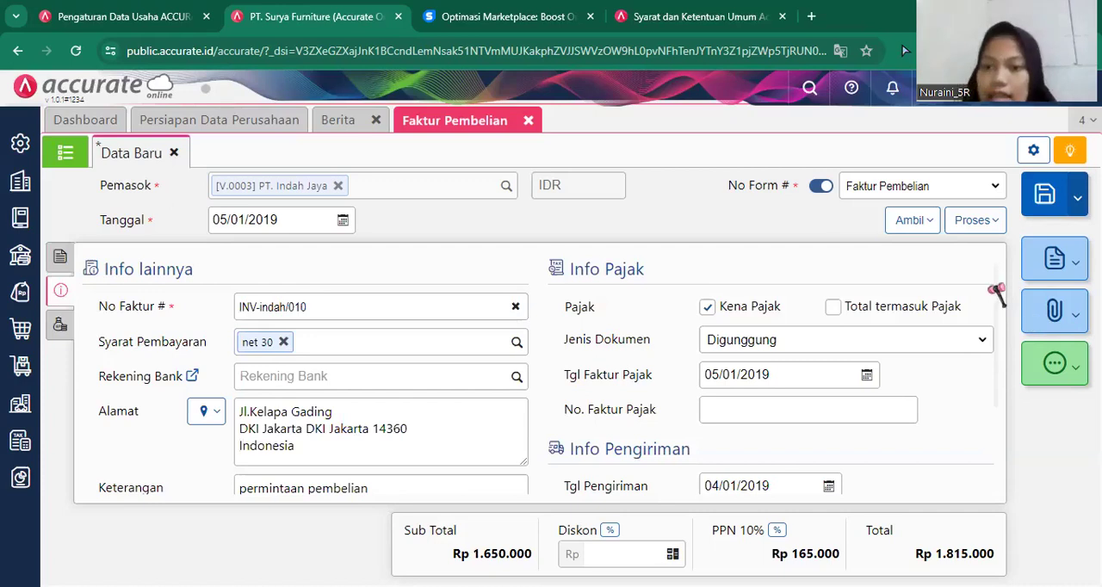
# Set the invoice's shipping method (Pengiriman) to Mobil Box.
pyautogui.scroll(-2, 1001, 398)
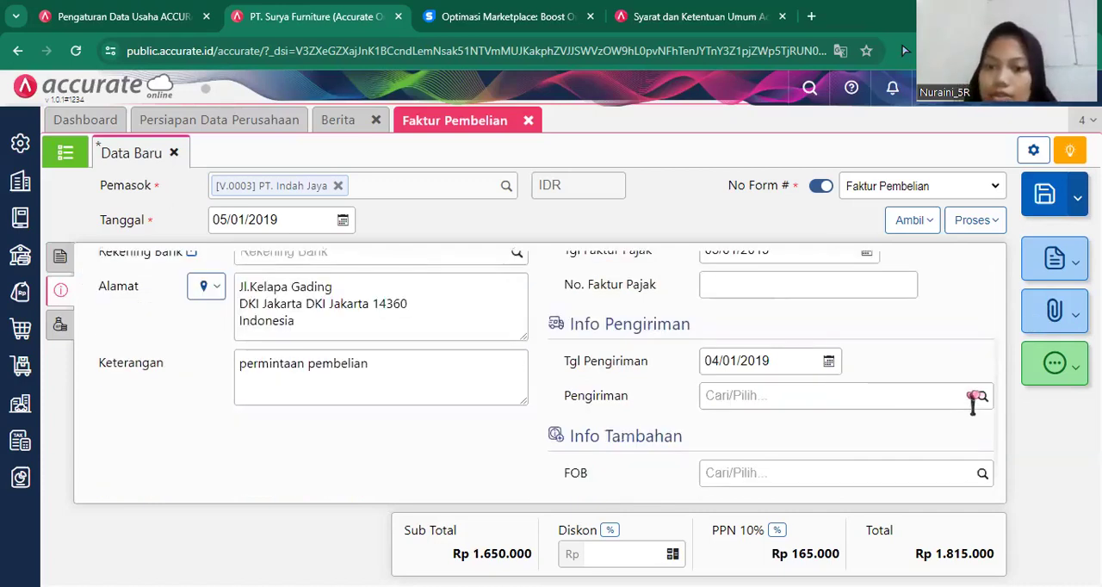
pyautogui.click(843, 407)
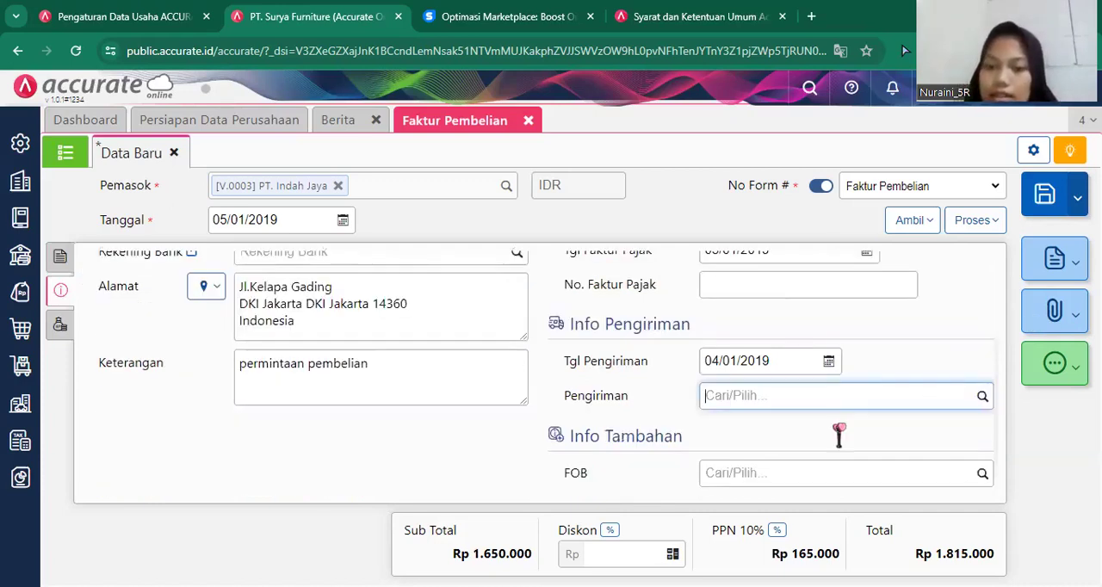
pyautogui.click(843, 424)
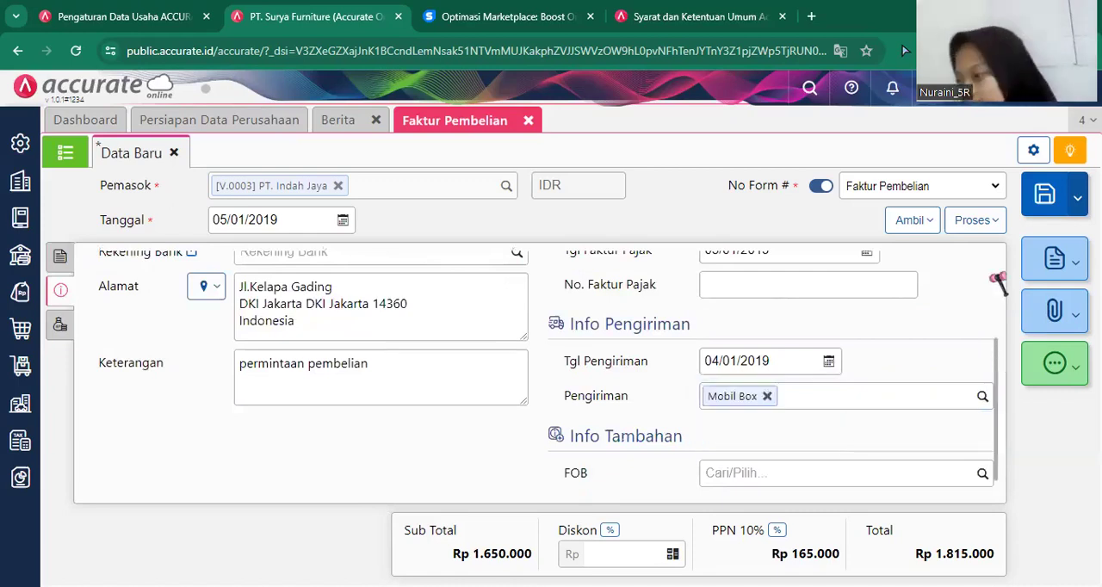
pyautogui.scroll(2, 978, 245)
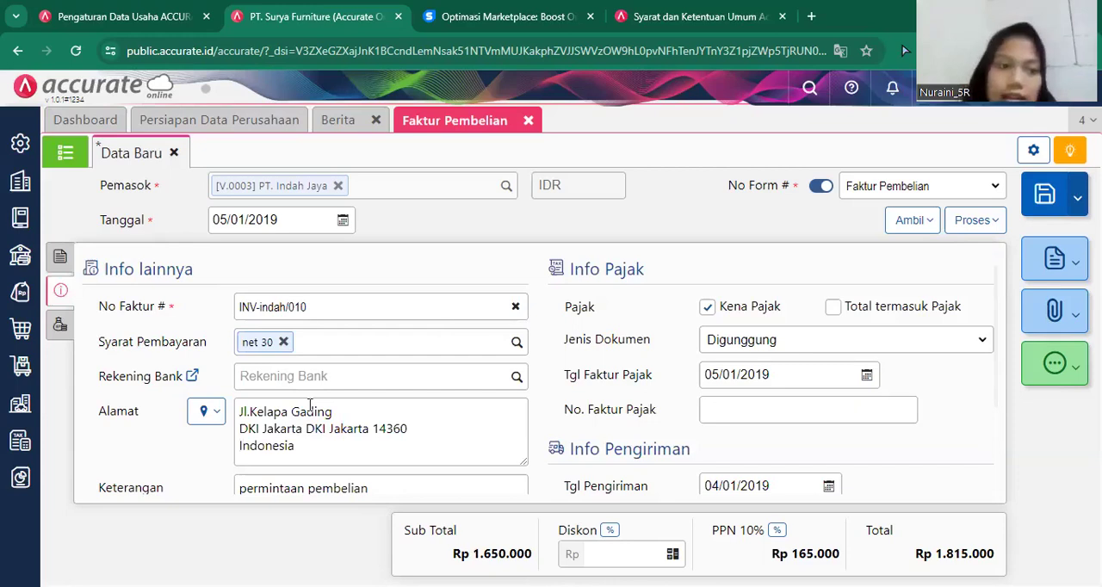
# Save the PT. Indah Jaya purchase invoice with its two item lines and close the Faktur Pembelian form.
pyautogui.click(59, 265)
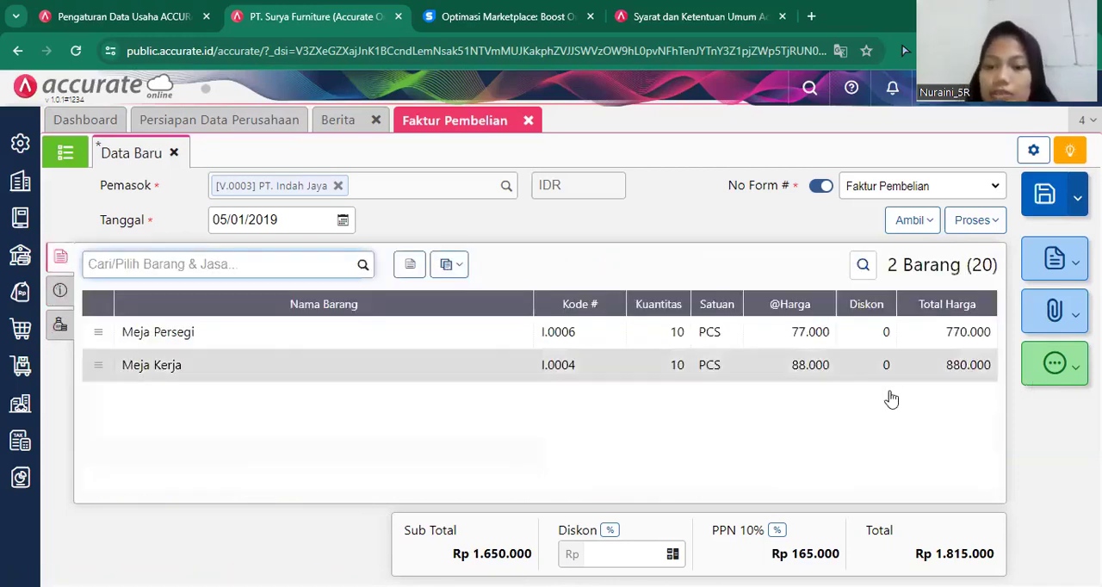
pyautogui.click(1045, 196)
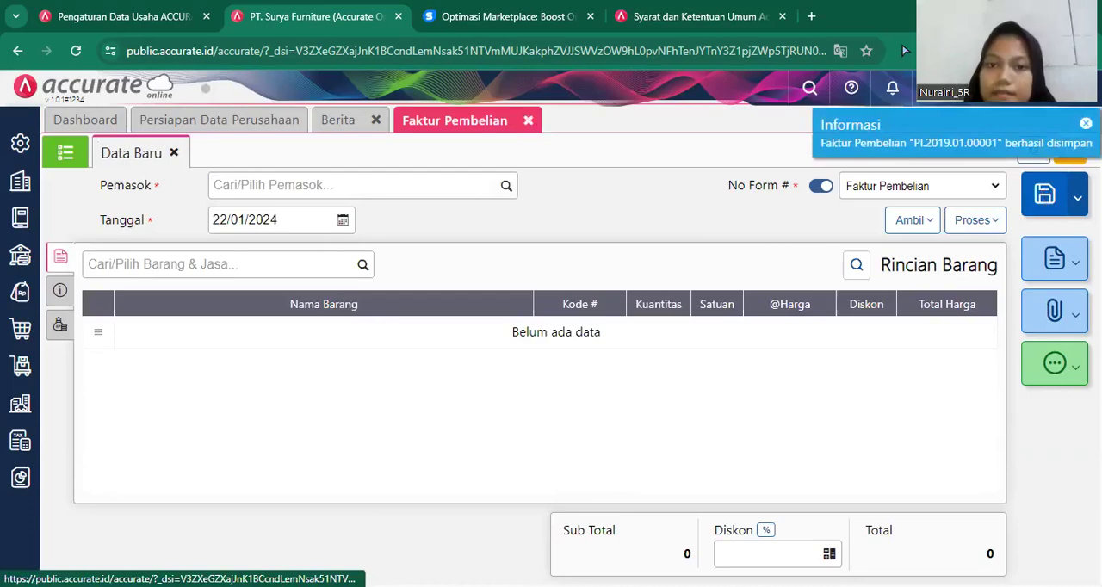
pyautogui.click(528, 120)
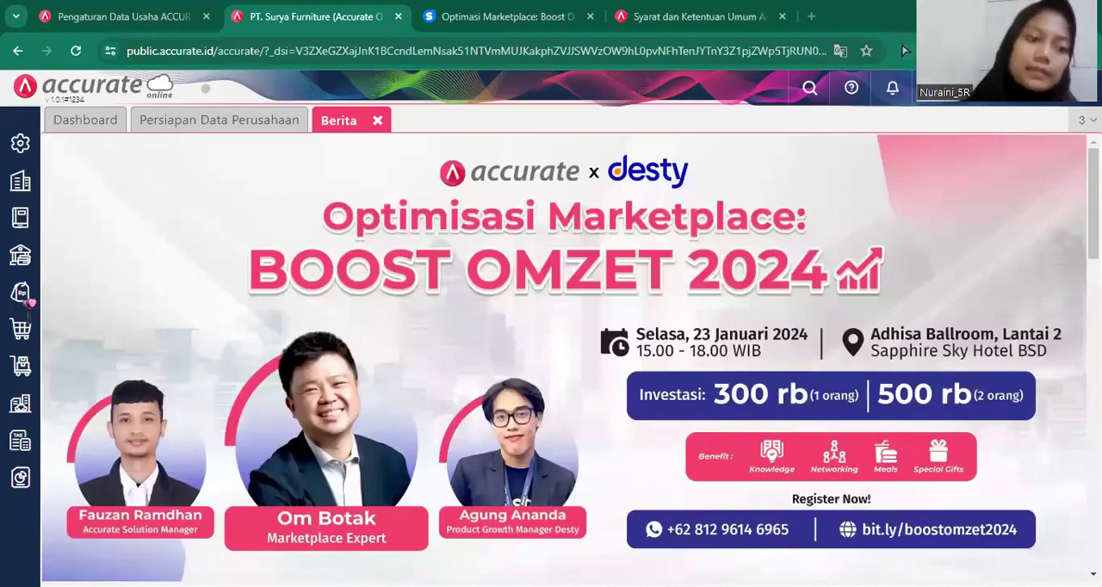
# Start a new purchase payment (Pembayaran Pembelian) to the supplier PT. Indah Jaya.
pyautogui.click(21, 334)
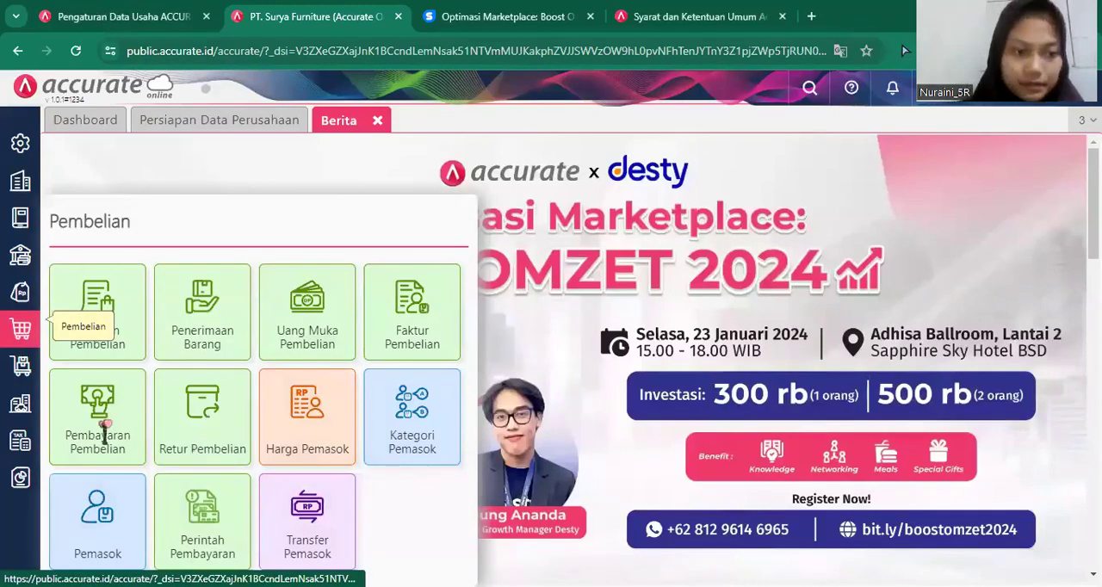
pyautogui.click(112, 424)
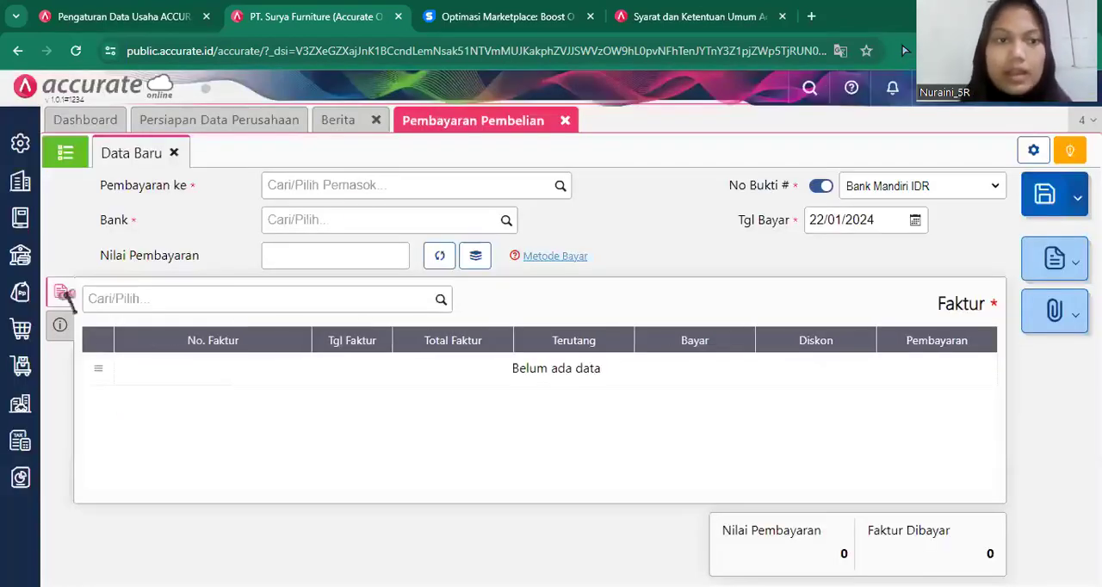
pyautogui.click(504, 186)
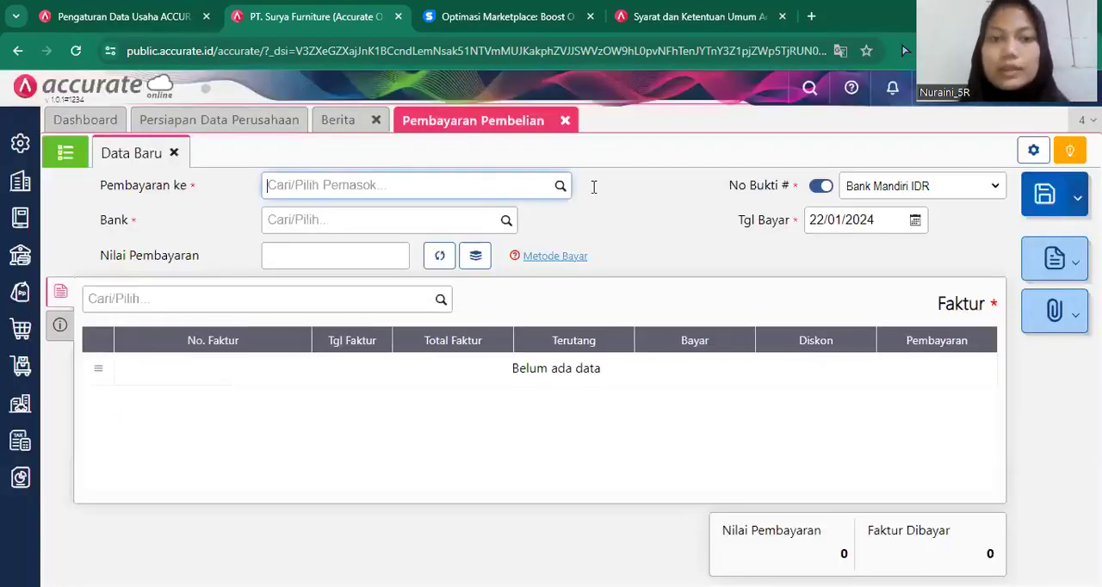
pyautogui.click(558, 186)
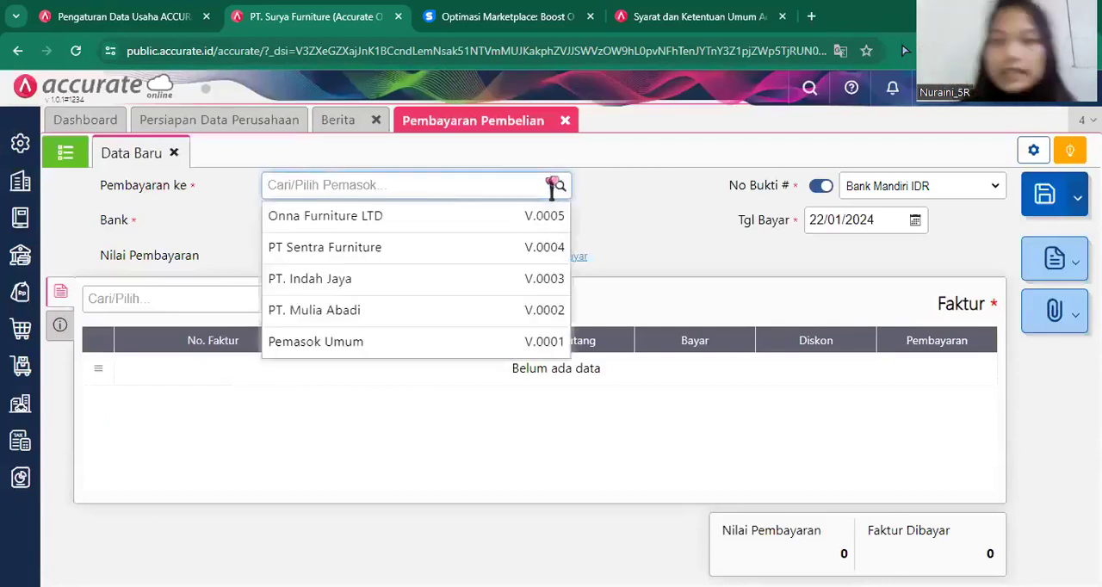
pyautogui.click(406, 284)
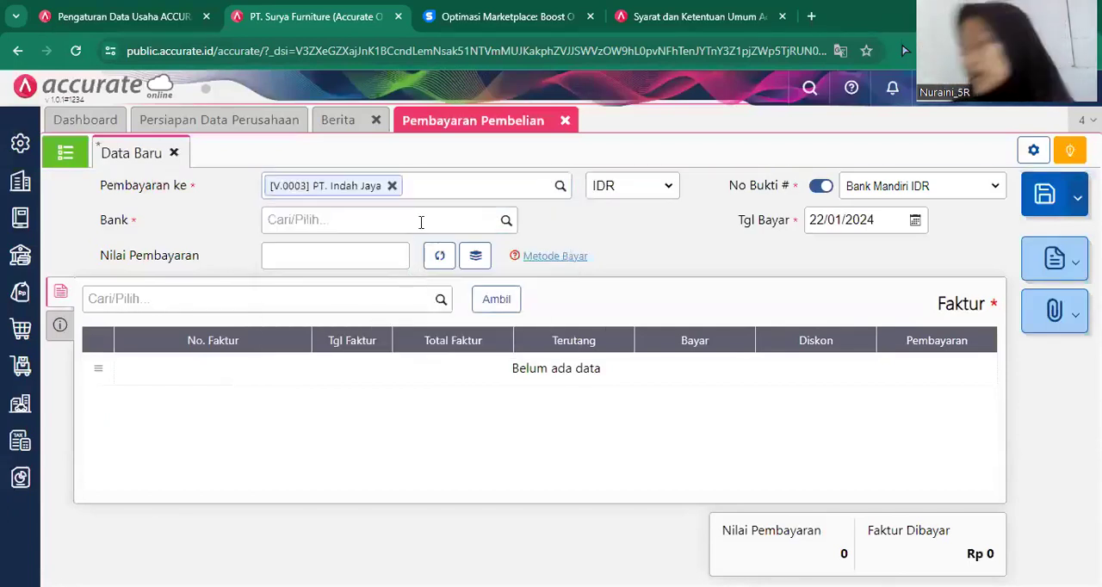
# Set the payment's bank to Bank Mandiri IDR and its payment date (Tgl Bayar) to 06/01/2019.
pyautogui.click(420, 222)
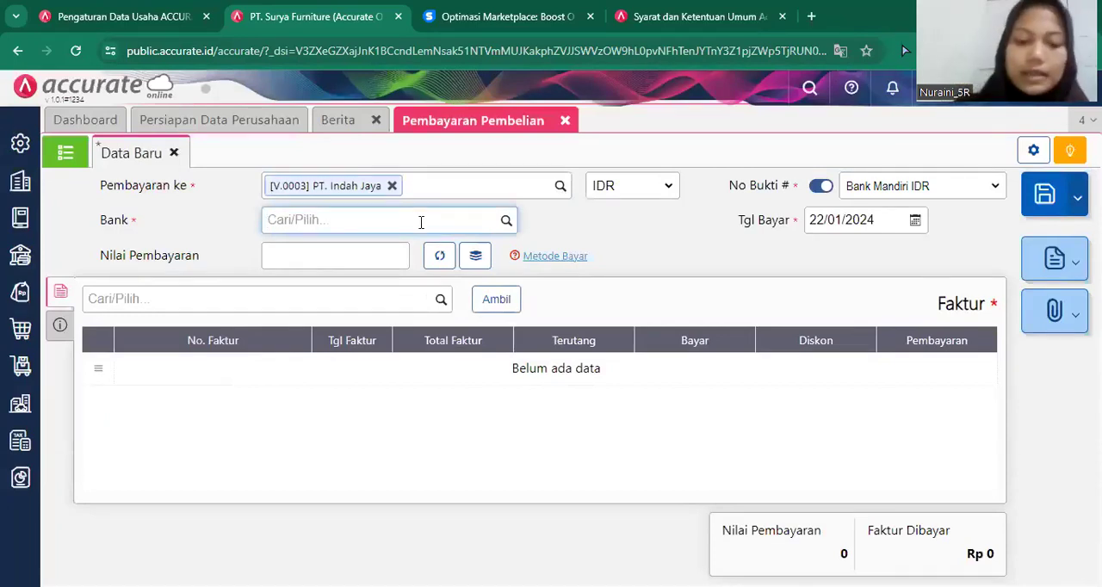
pyautogui.write('Bank')
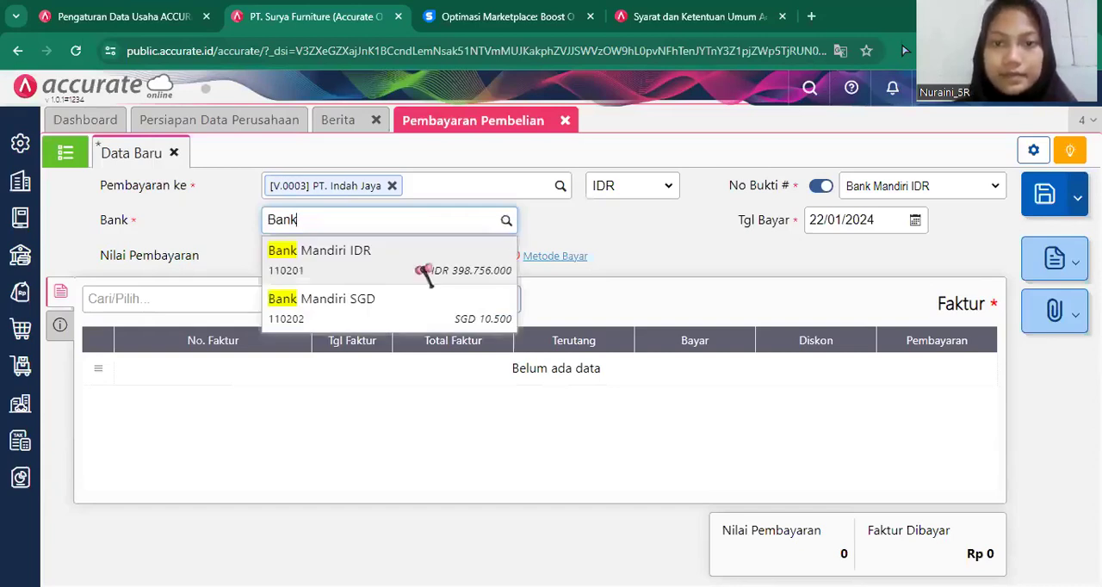
pyautogui.click(416, 272)
pyautogui.click(879, 220)
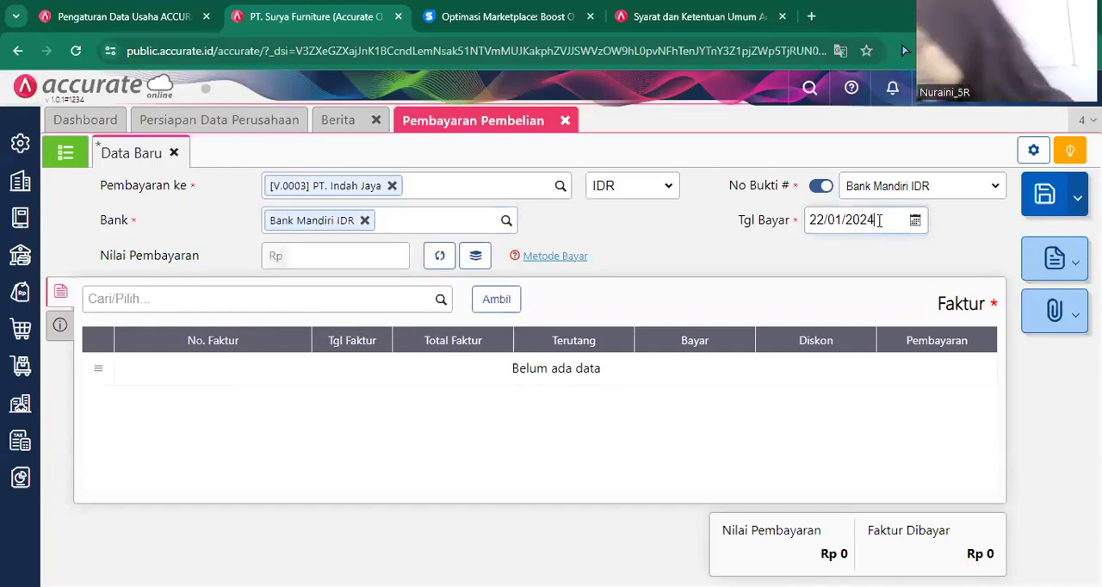
pyautogui.write('06/01/2019')
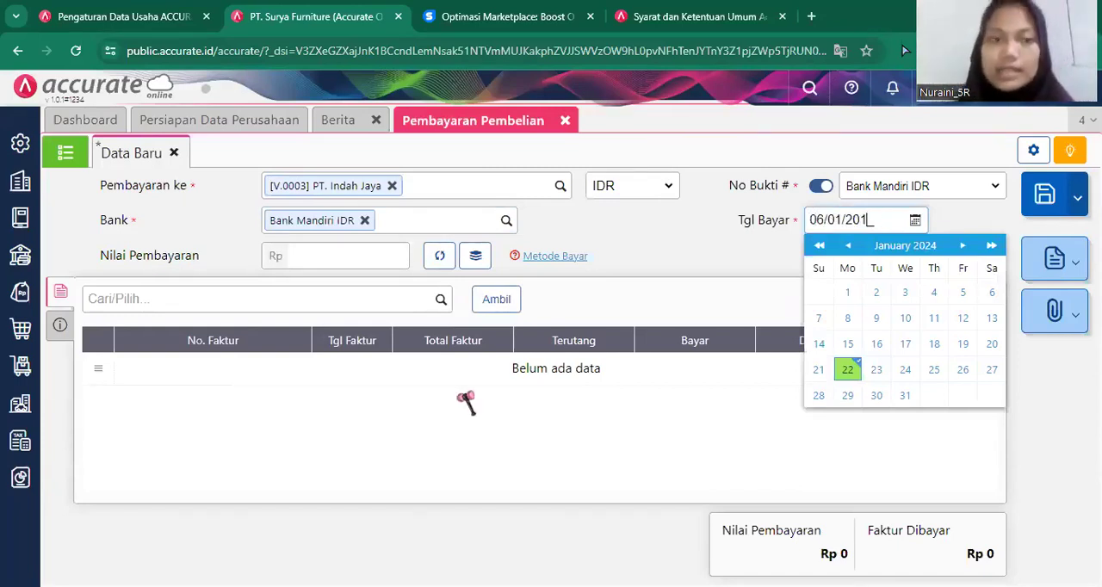
pyautogui.click(444, 427)
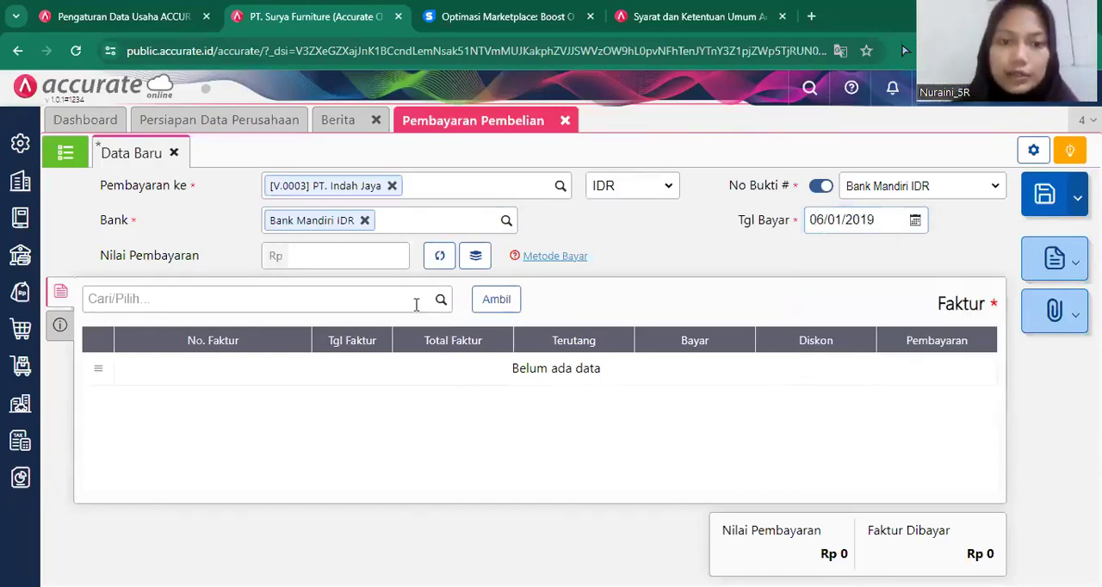
# Load only the unpaid invoice IJ/INV-7728 into the payment, leaving out INV-indah/010.
pyautogui.click(504, 298)
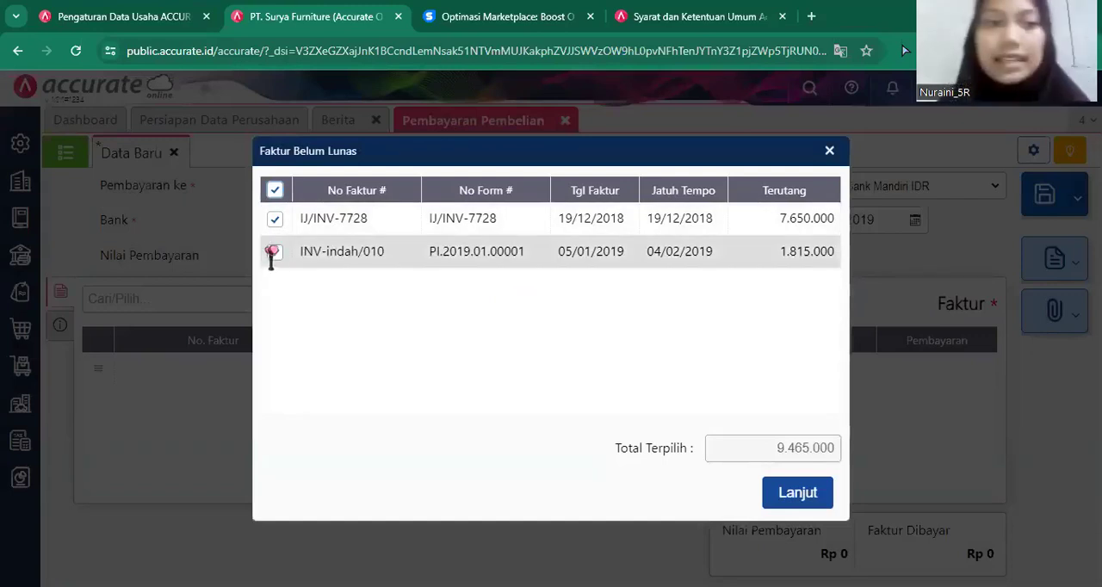
pyautogui.click(368, 250)
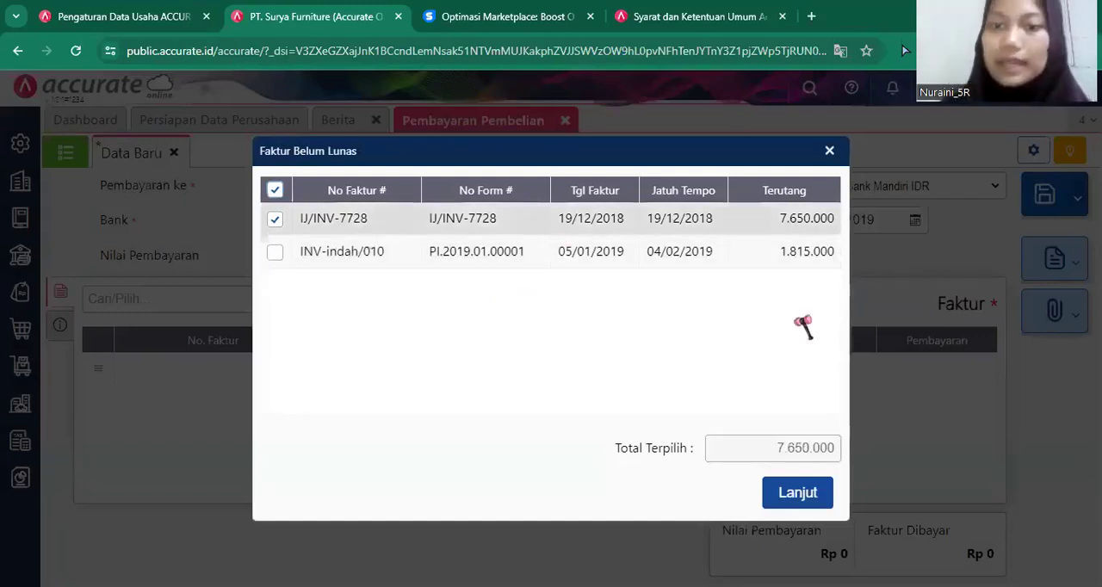
pyautogui.click(798, 493)
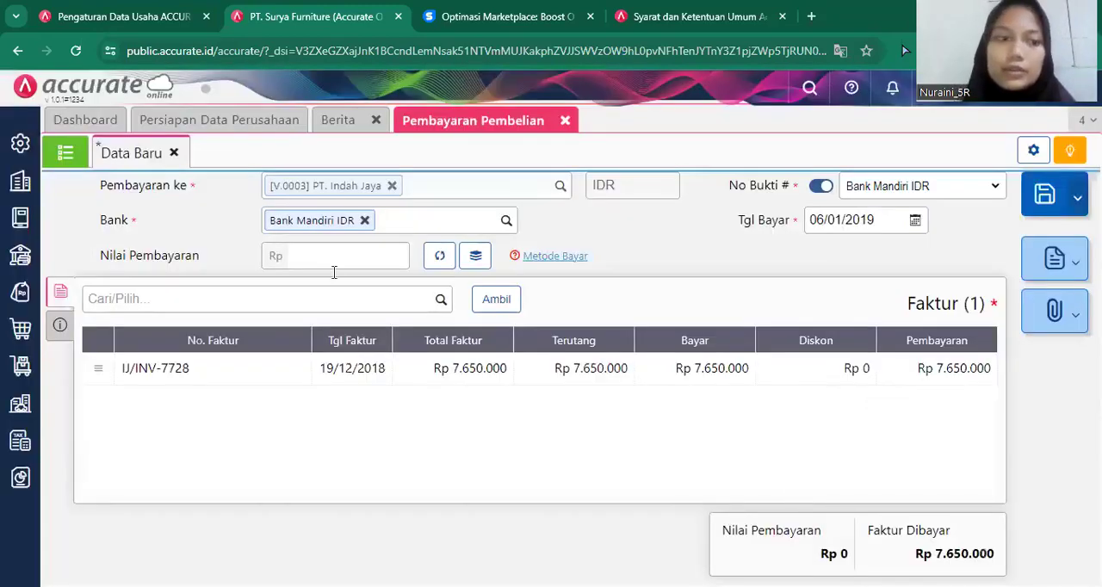
# In the payment's additional info, set Metode Bayar to Cek/Giro with number GR0095 and Tanggal Cek to 12/01/2019.
pyautogui.click(60, 325)
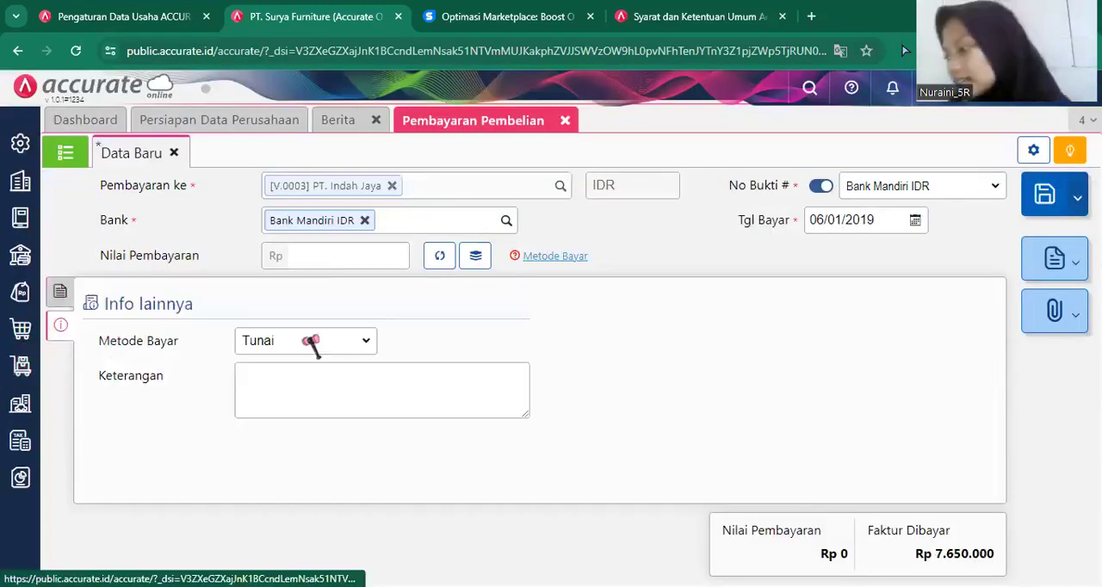
pyautogui.click(312, 343)
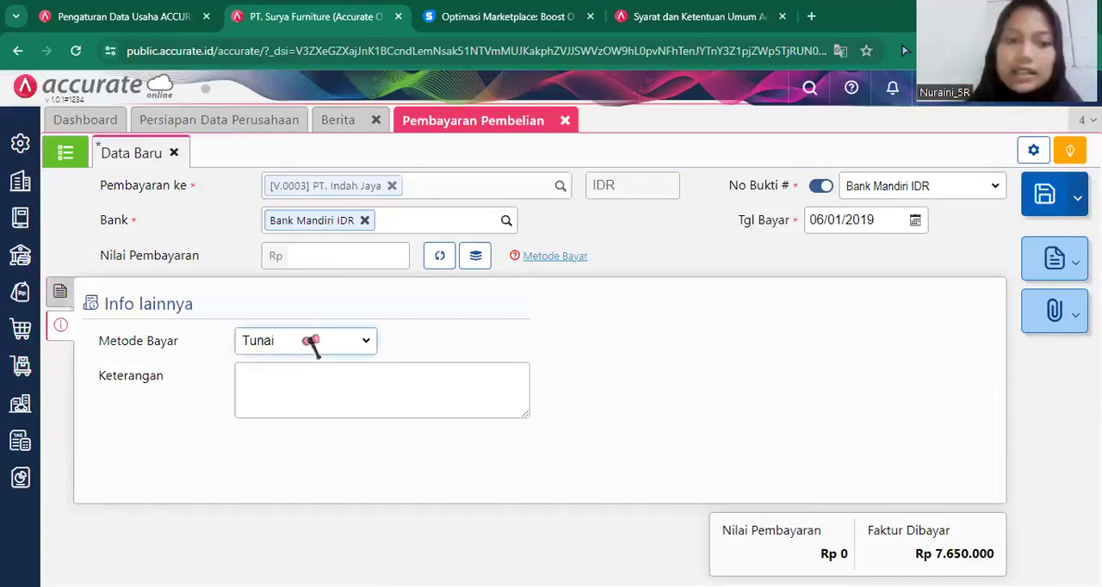
pyautogui.press('Return')
pyautogui.click(456, 340)
pyautogui.write('GR')
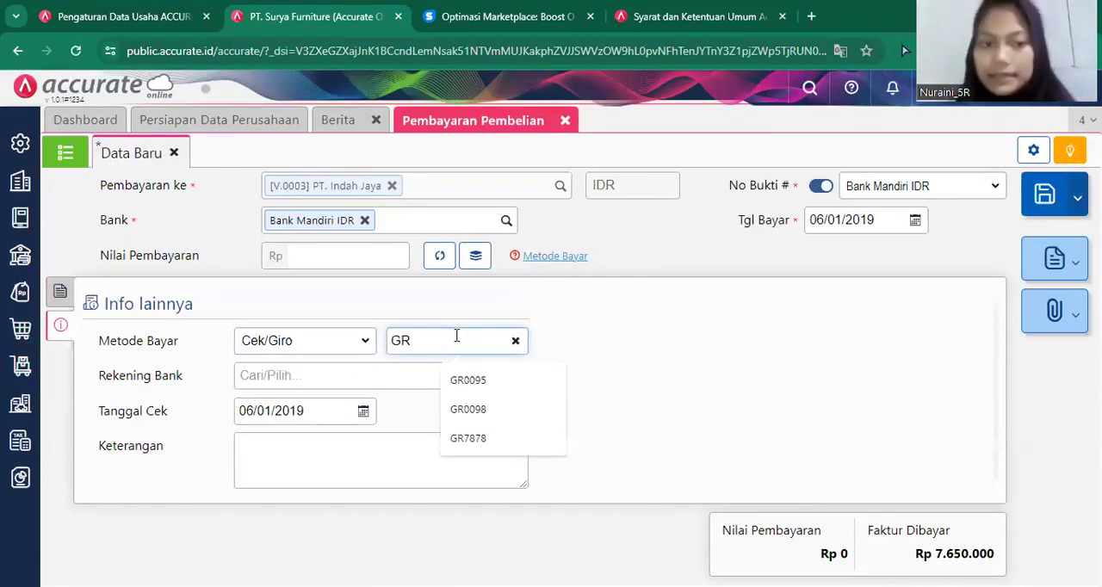
pyautogui.click(468, 380)
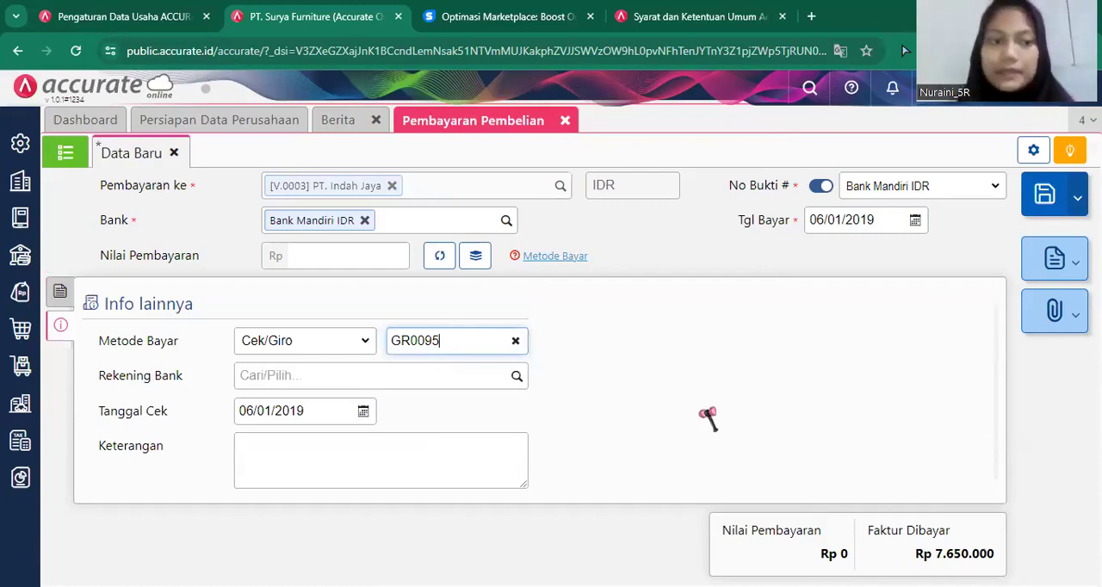
pyautogui.click(317, 413)
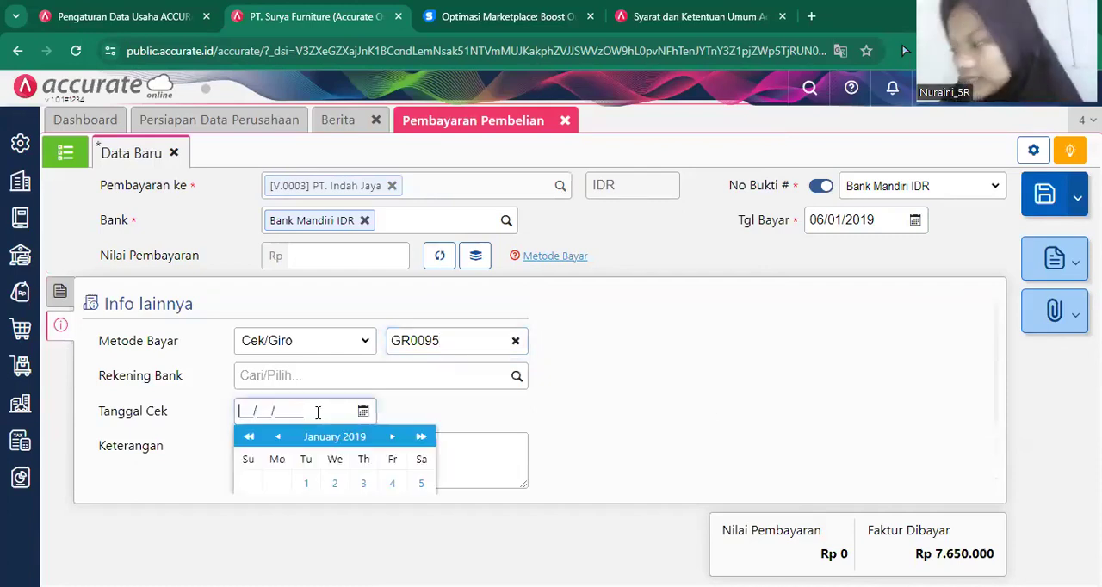
pyautogui.write('12/01/2019')
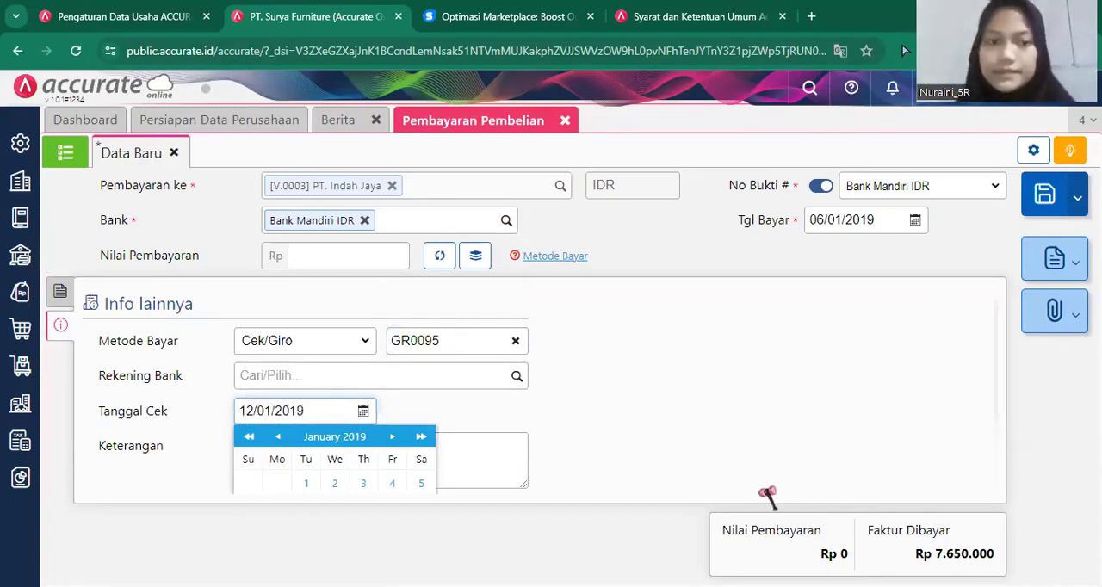
pyautogui.click(767, 497)
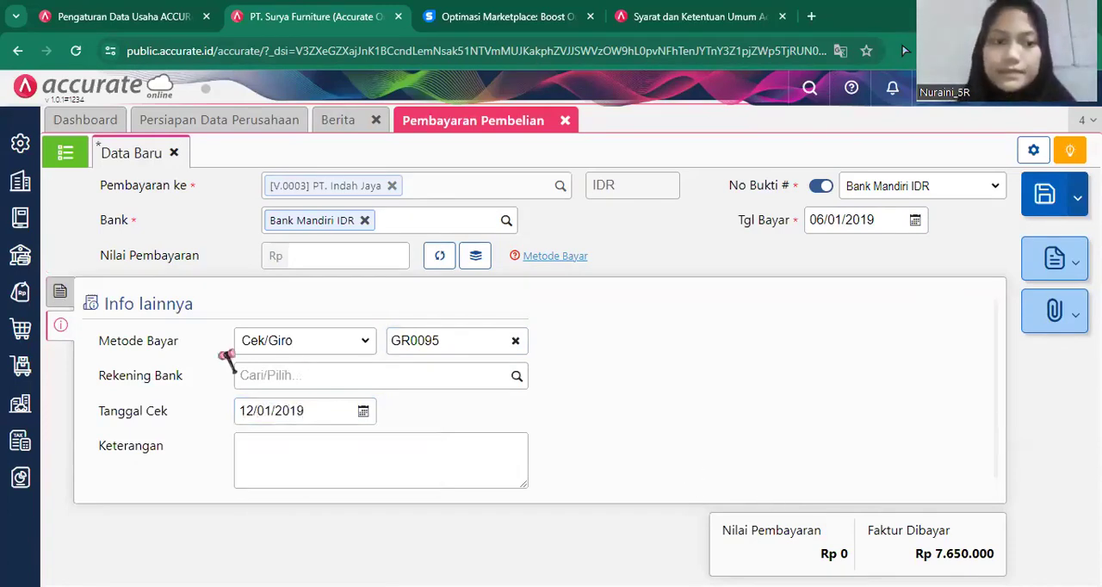
# Calculate the payment value (Nilai Pembayaran) from the selected invoice and save the purchase payment.
pyautogui.click(57, 297)
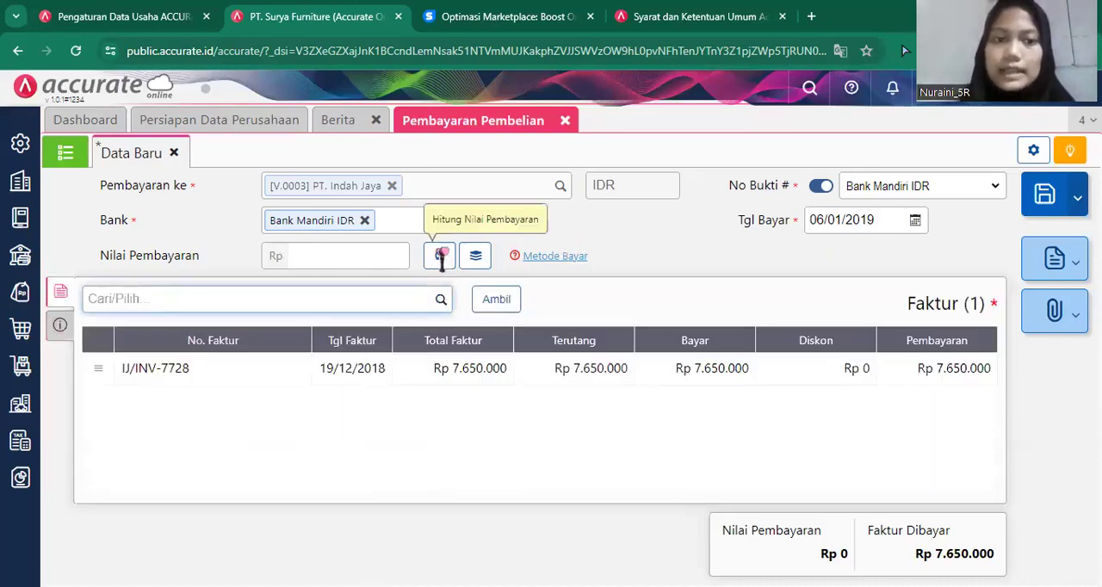
pyautogui.click(440, 256)
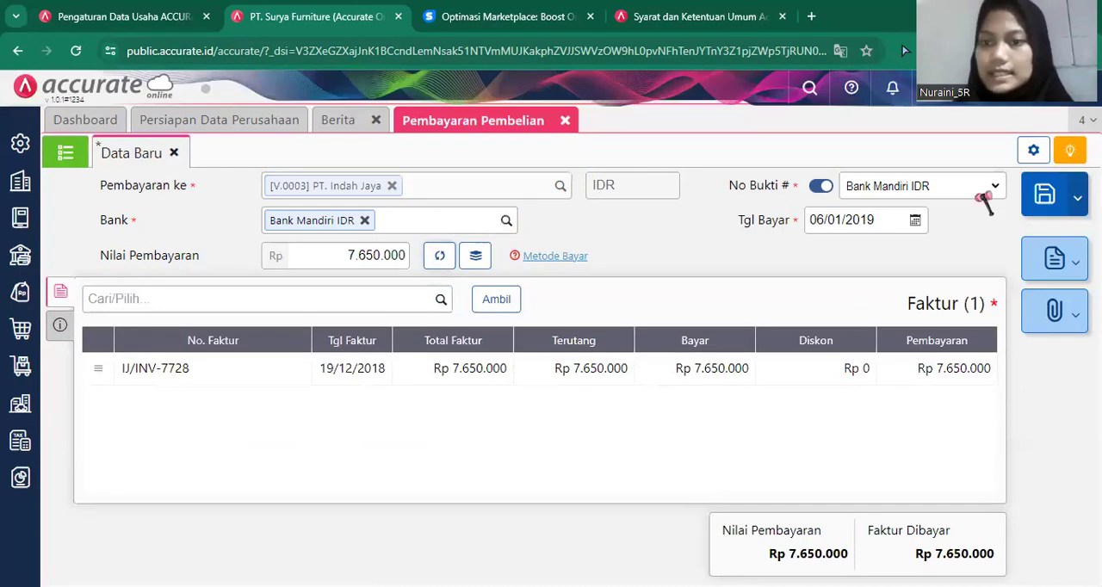
pyautogui.click(1044, 195)
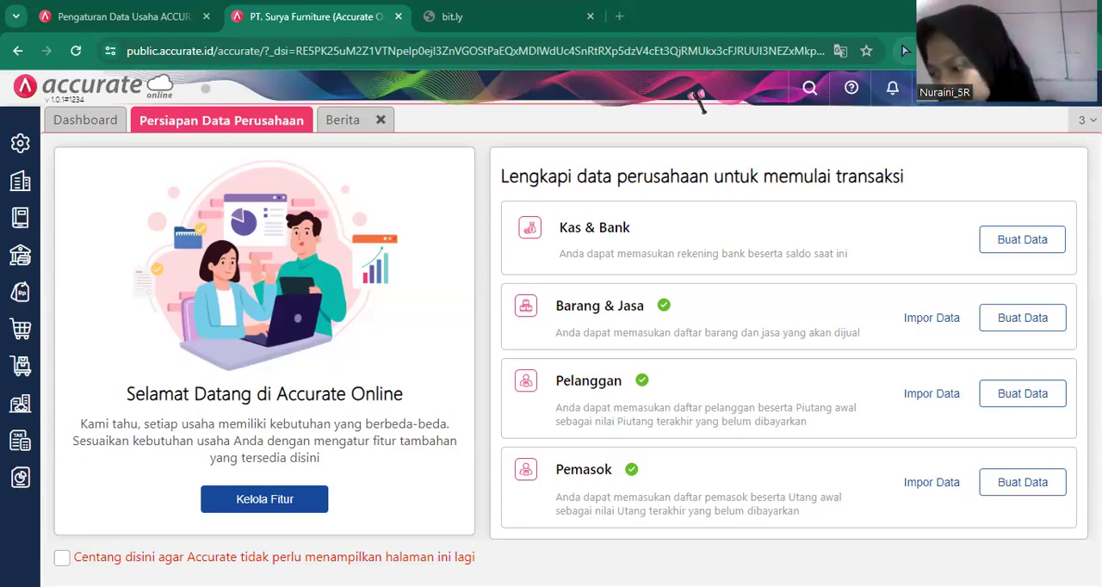
# Create and save a new supplier (Pemasok) named Armada Express, and close the supplier form.
pyautogui.click(16, 336)
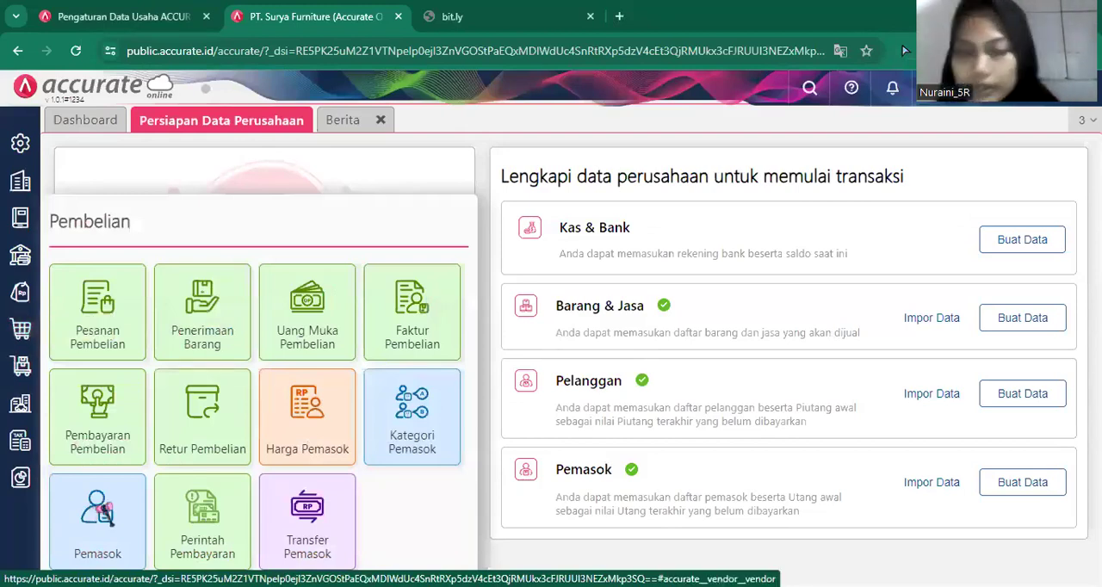
pyautogui.click(104, 511)
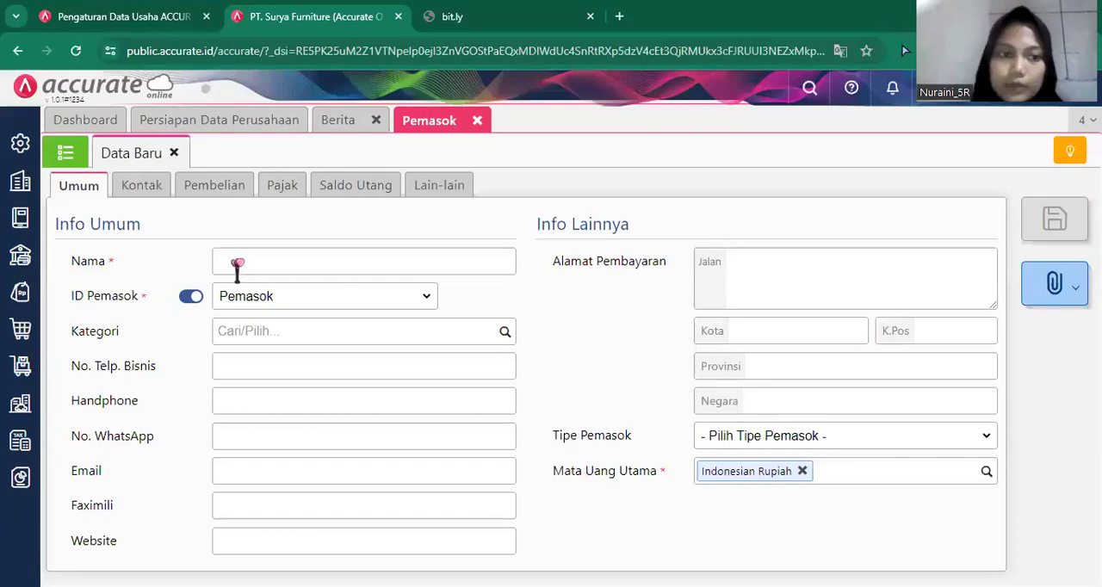
pyautogui.click(240, 264)
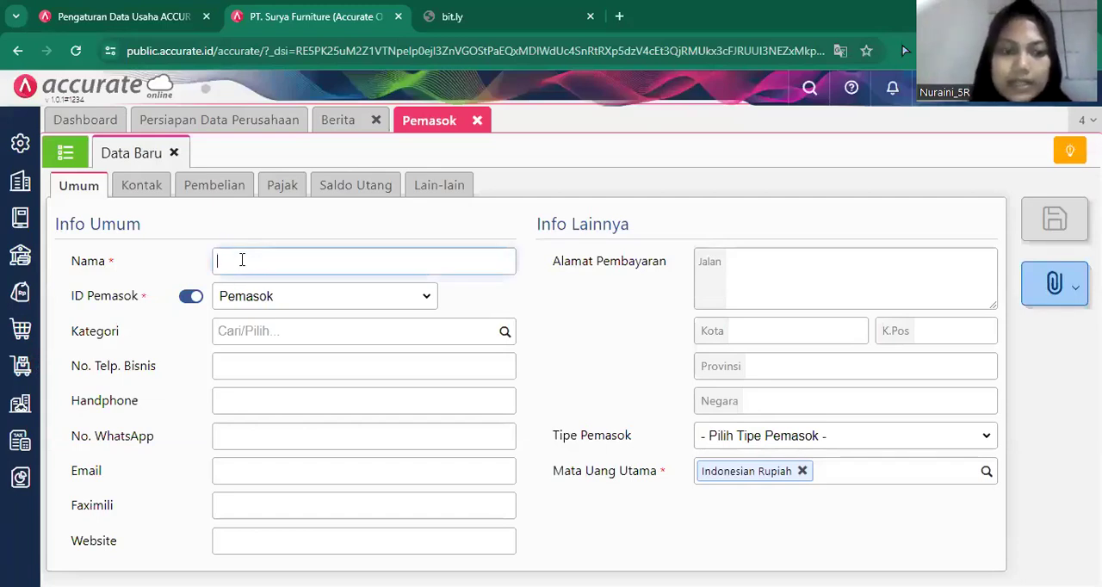
pyautogui.write('Armada Express')
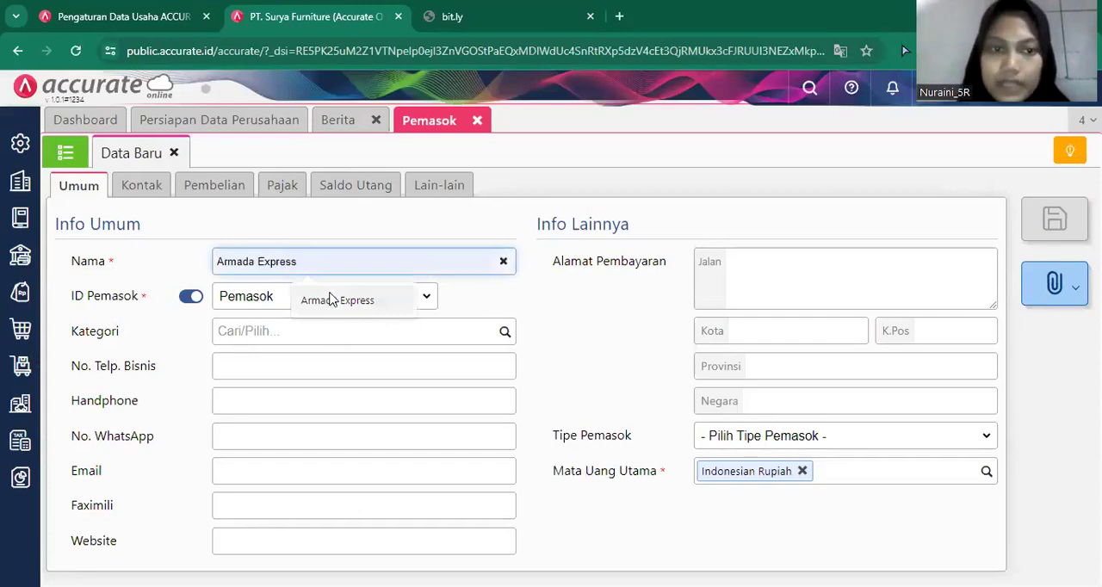
pyautogui.click(332, 299)
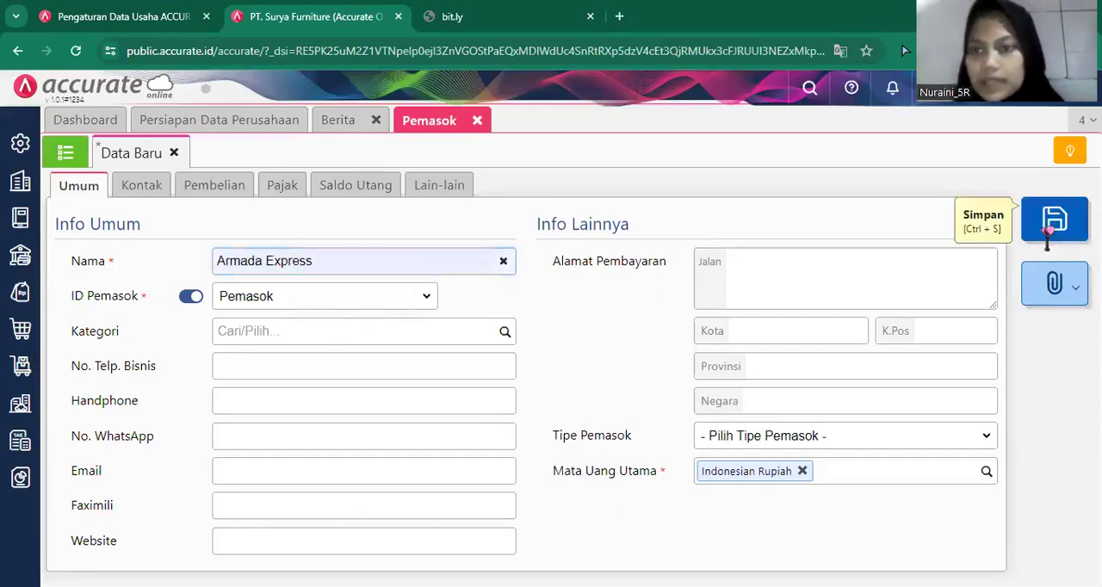
pyautogui.click(1047, 231)
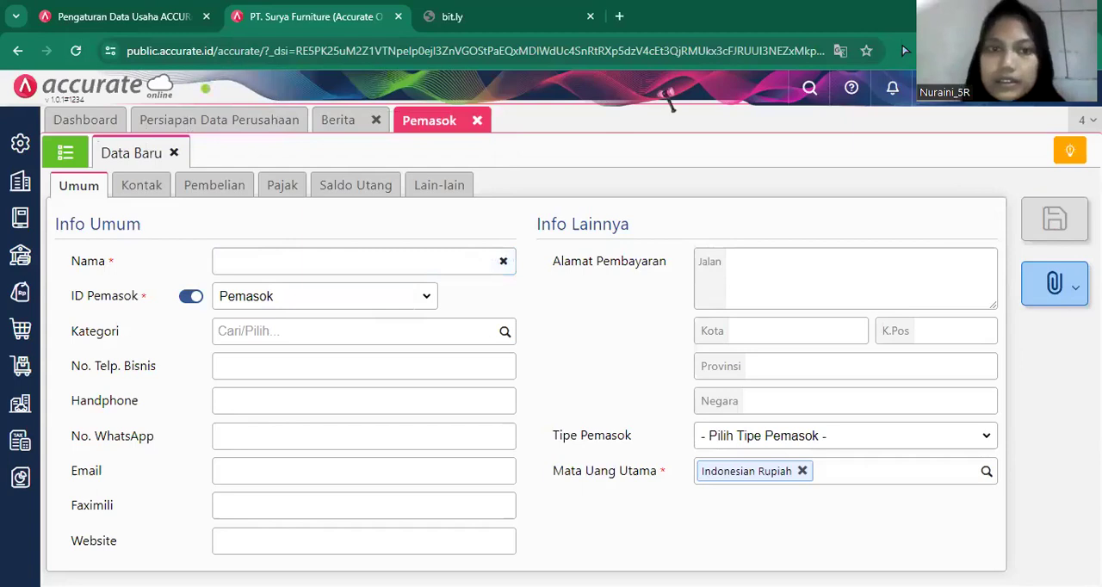
pyautogui.click(476, 121)
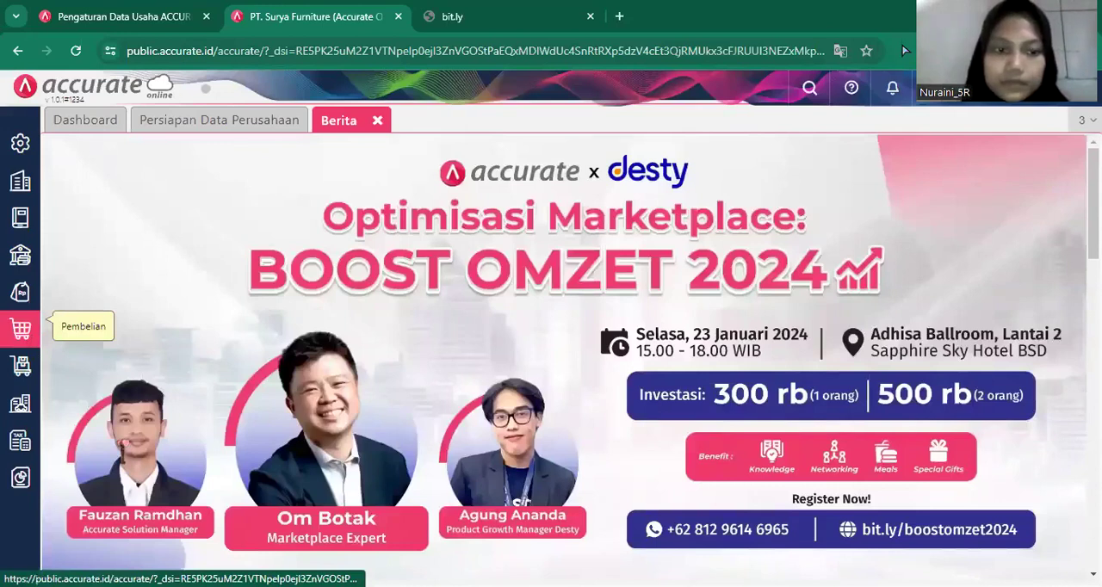
# Start a new purchase invoice (Faktur Pembelian) for supplier PT Sentra Furniture and set its date to 08/01/2019.
pyautogui.click(436, 321)
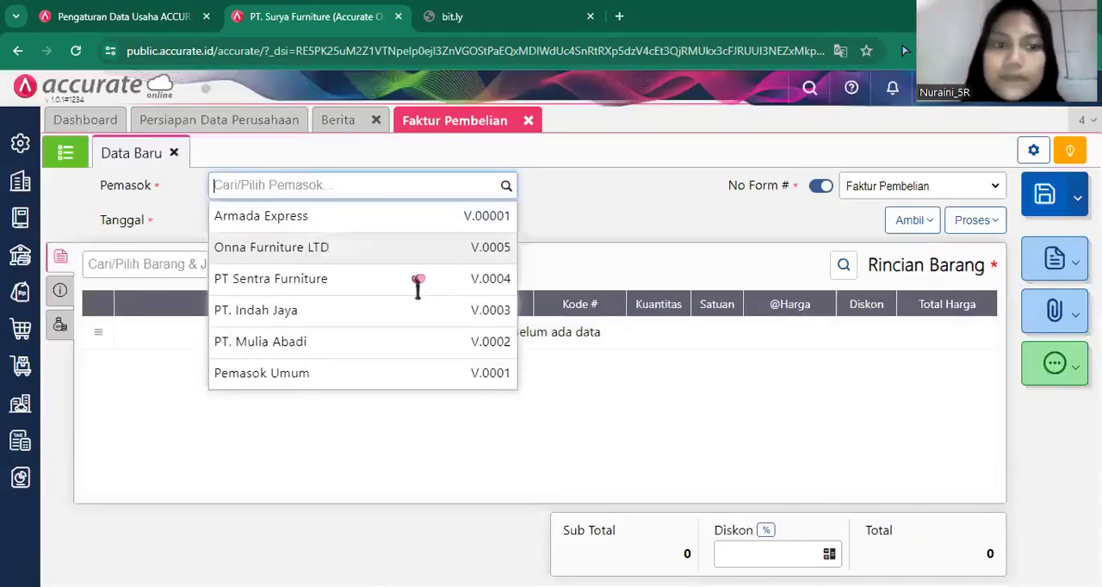
pyautogui.click(418, 282)
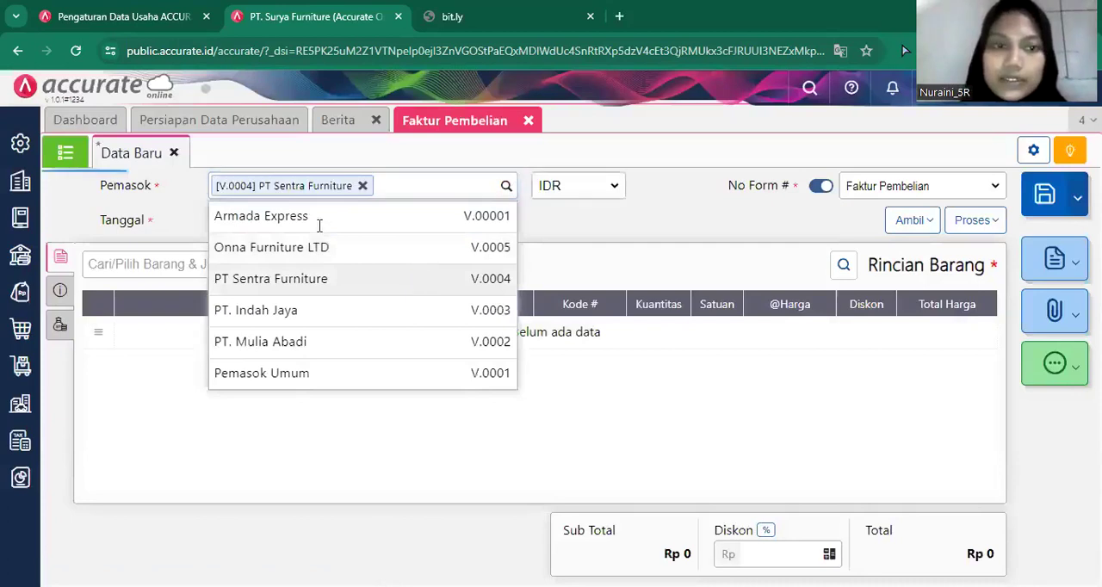
pyautogui.click(290, 219)
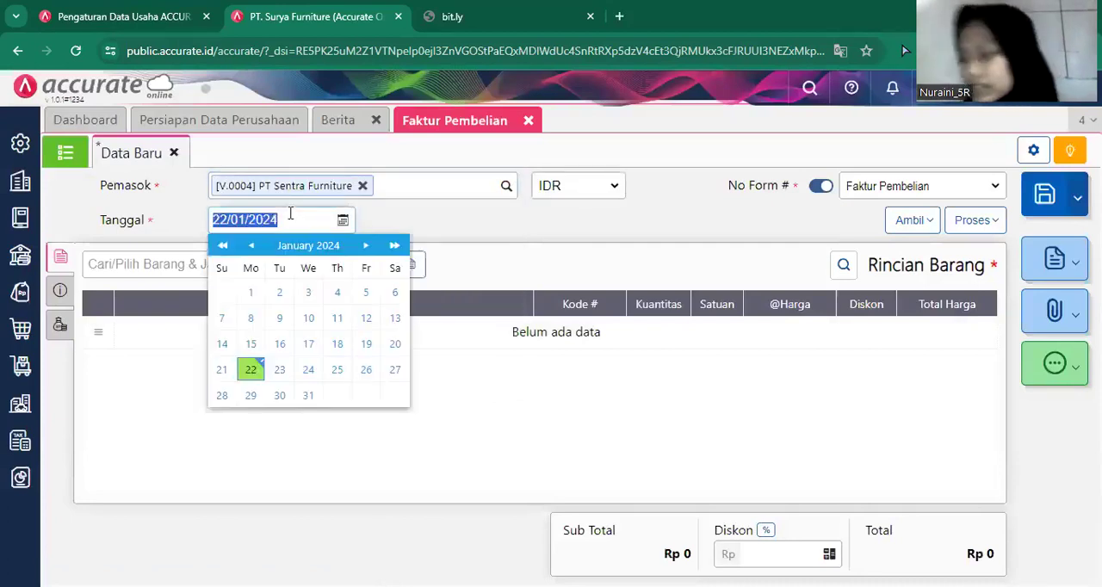
pyautogui.press('BackSpace')
pyautogui.write('08/01/2019')
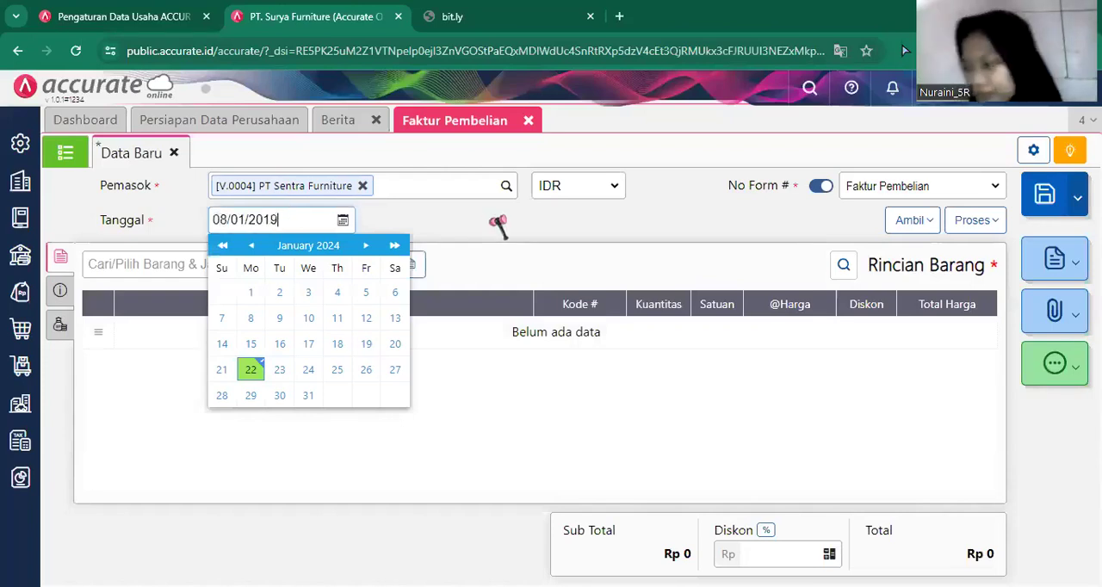
pyautogui.click(818, 114)
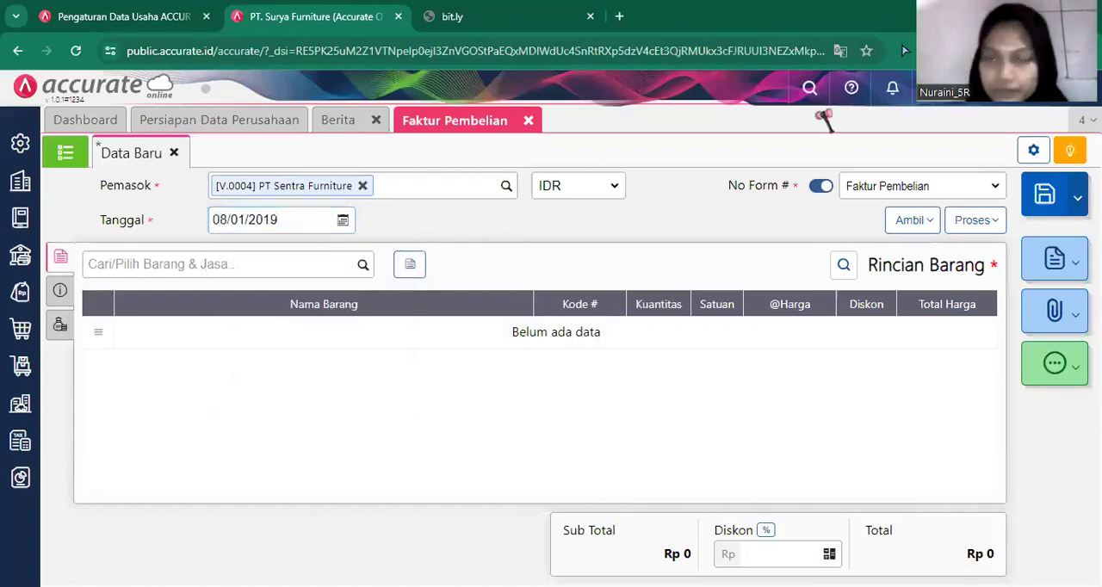
pyautogui.press('Tab')
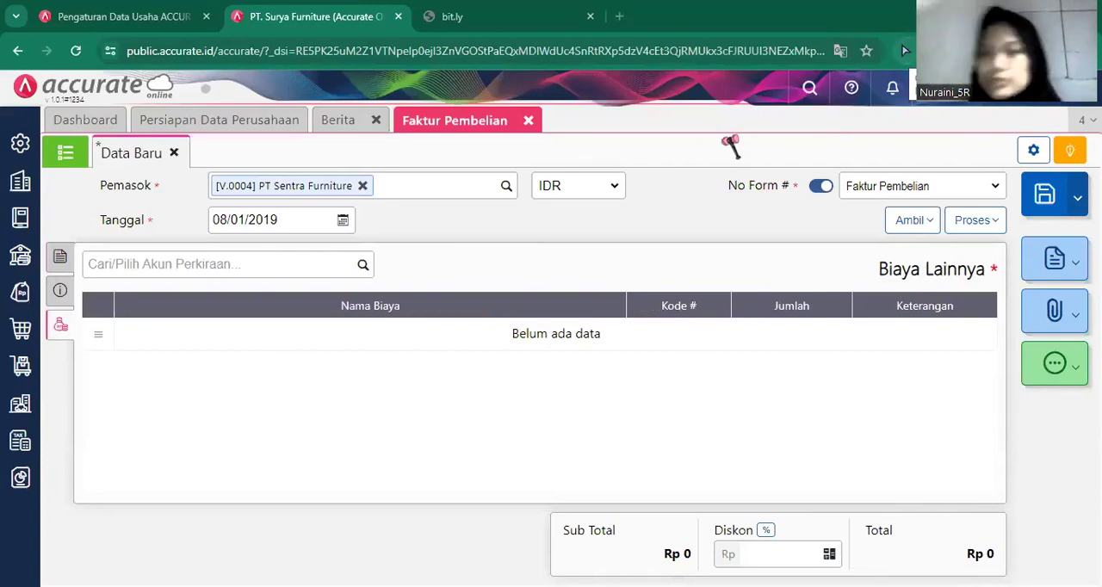
# Copy the Meja Bundar line from goods receipt (Penerimaan) 9095 into the invoice and show its item details.
pyautogui.click(918, 230)
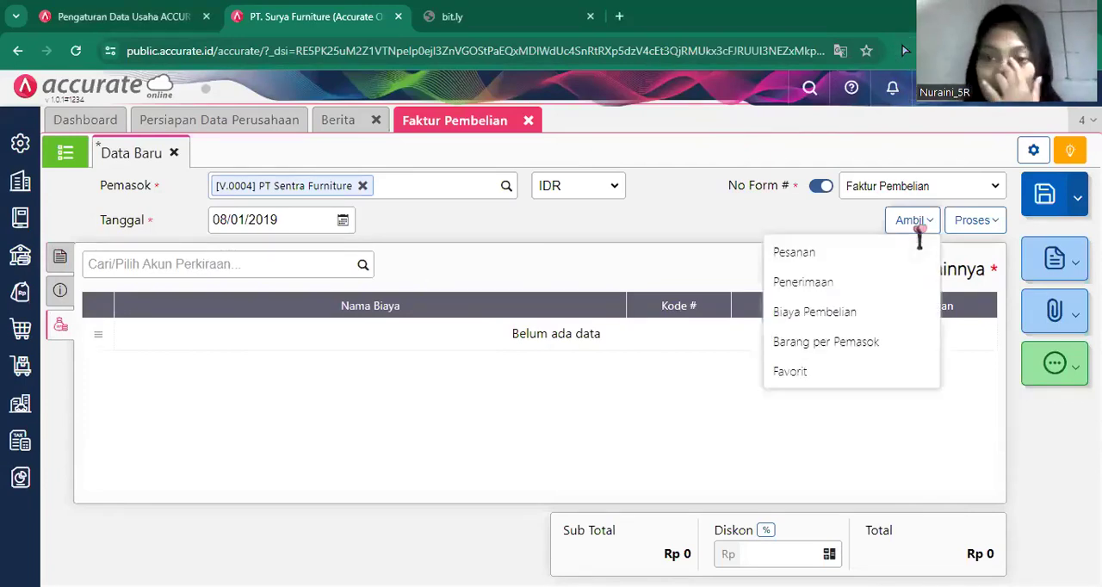
pyautogui.click(873, 285)
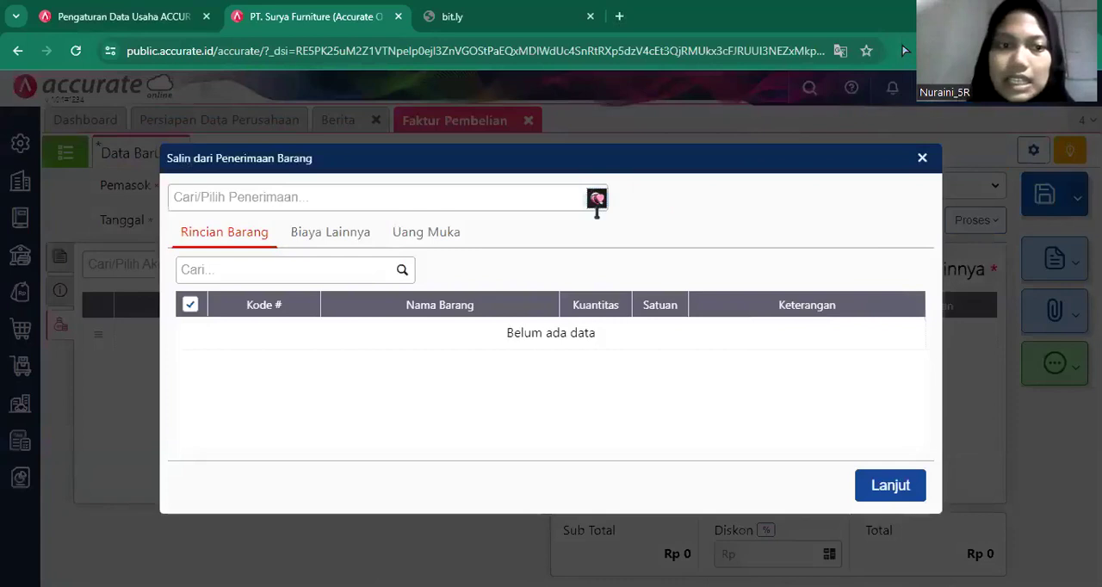
pyautogui.click(597, 200)
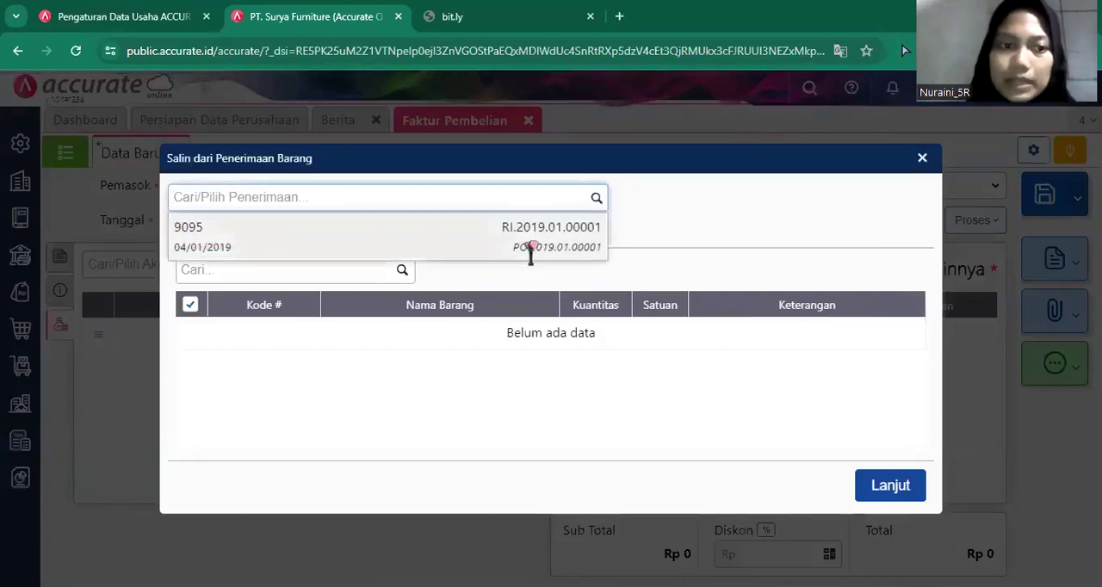
pyautogui.click(531, 251)
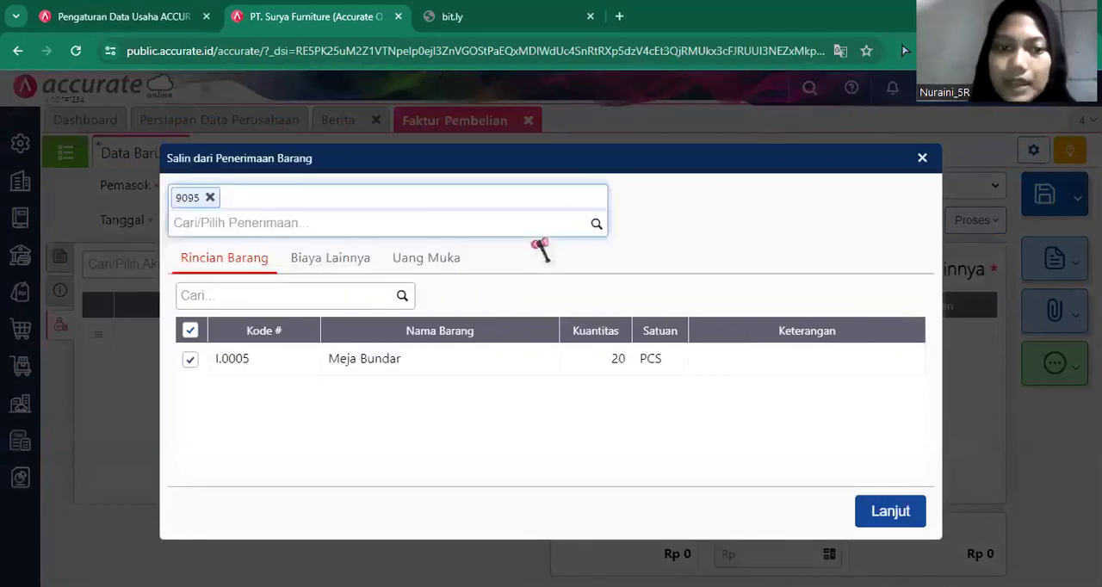
pyautogui.click(886, 515)
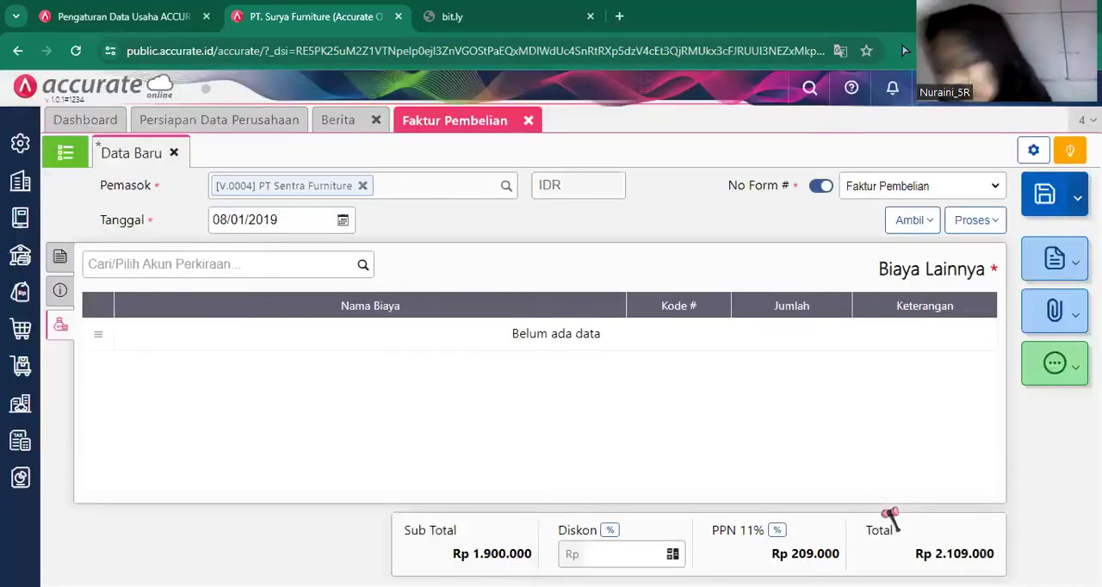
pyautogui.click(61, 263)
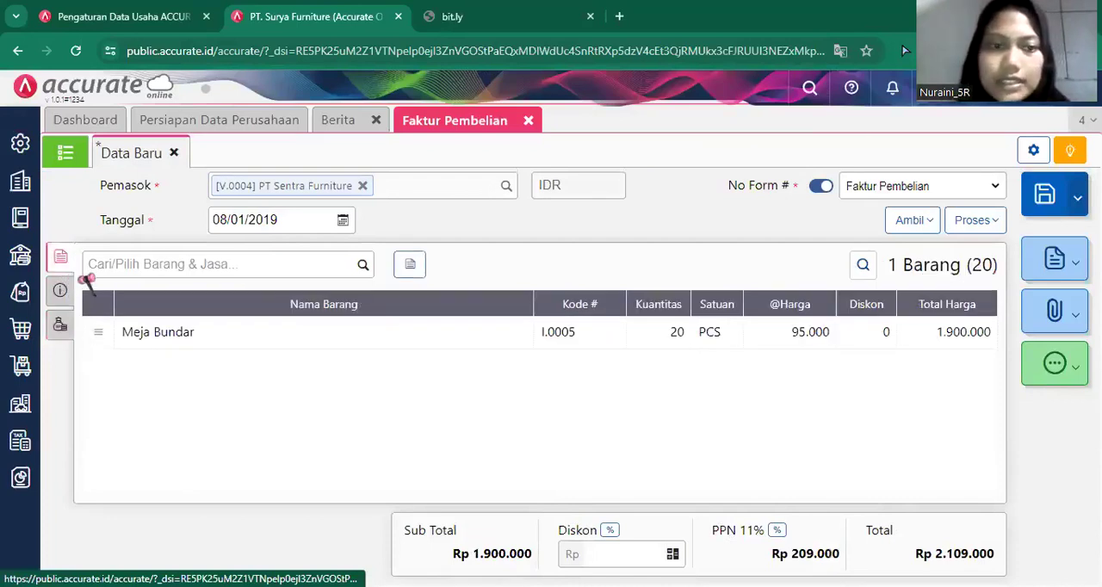
# In the invoice's additional info, set No Faktur to Sentra-017 and fill in the supplier's stored address.
pyautogui.click(60, 293)
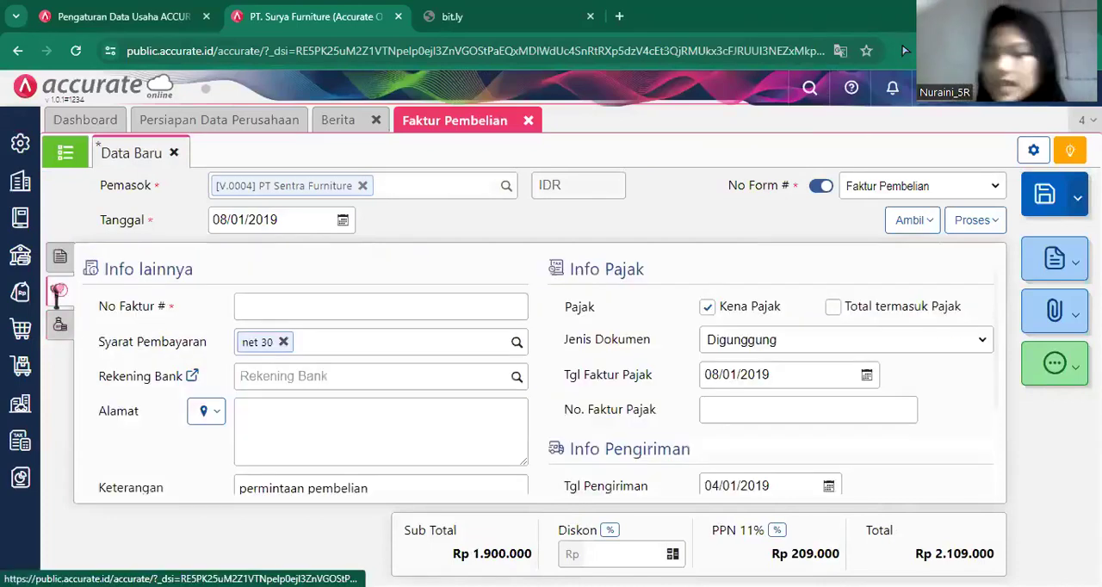
pyautogui.click(279, 308)
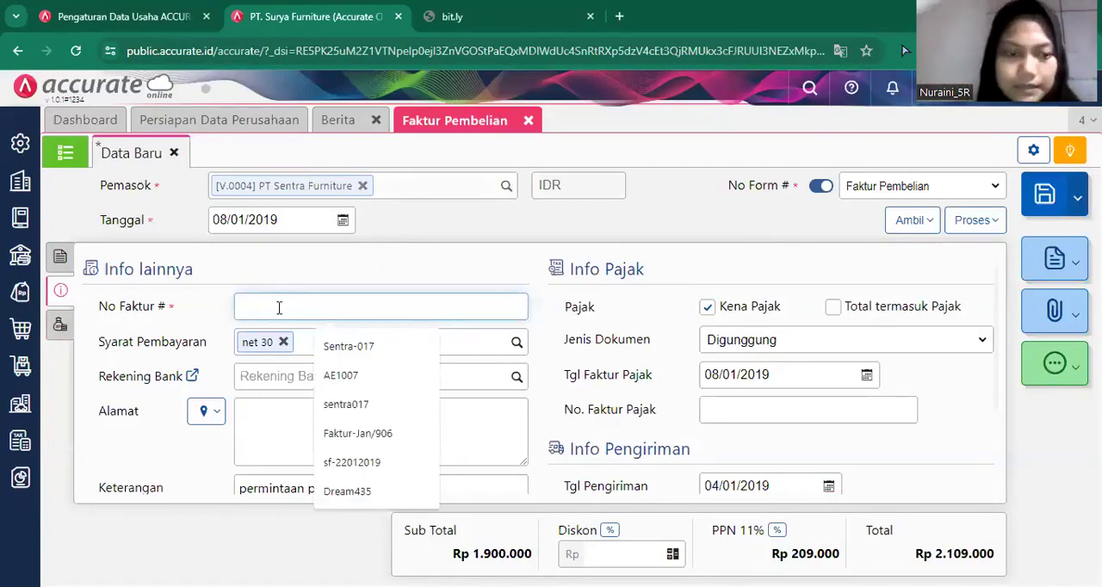
pyautogui.write('sent')
pyautogui.click(399, 346)
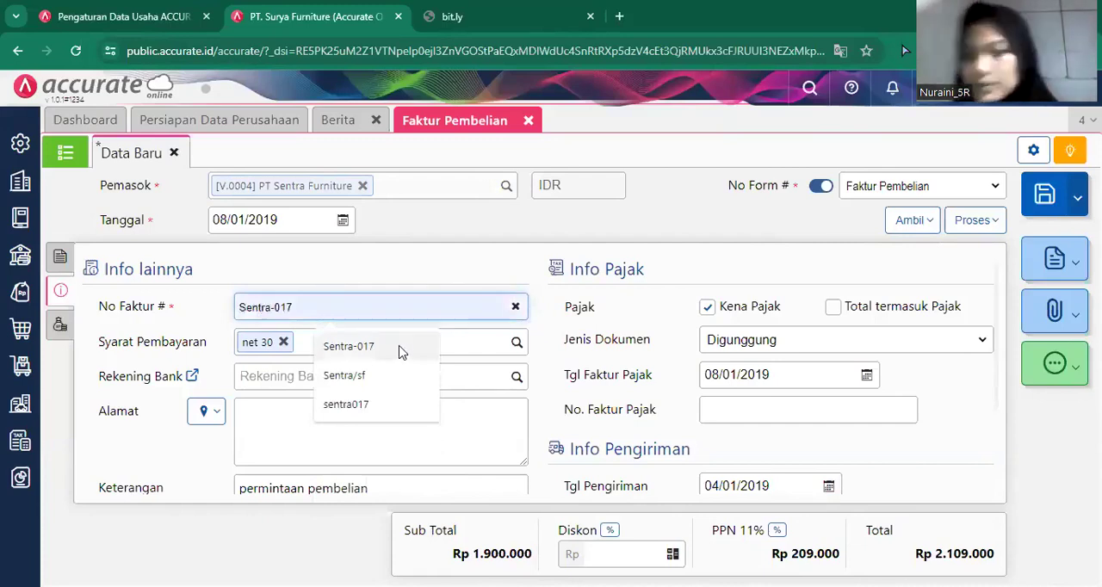
pyautogui.click(209, 413)
pyautogui.click(242, 446)
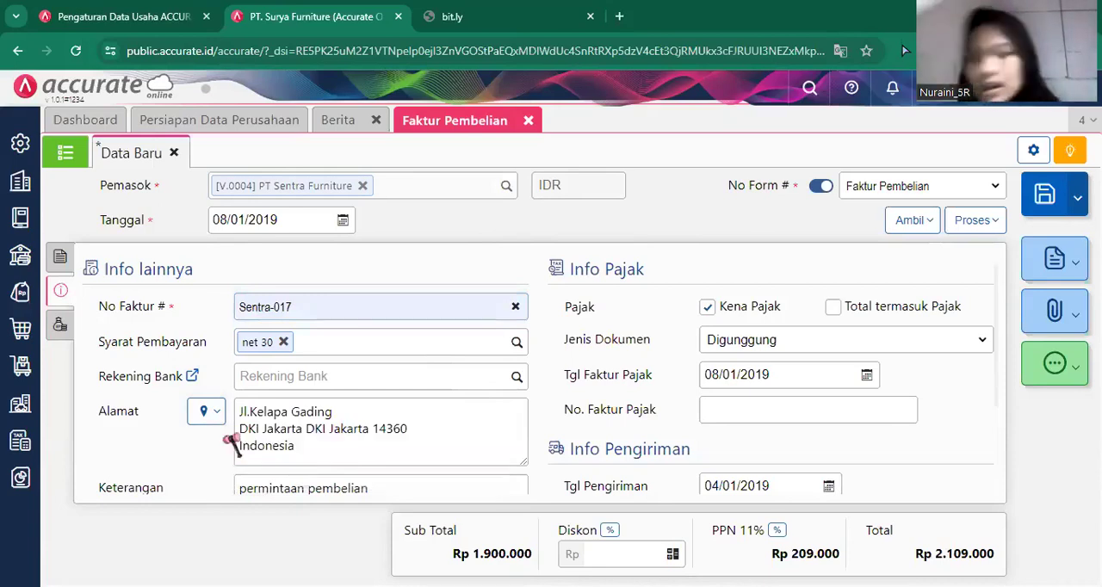
# Add Beban Angkut Pembelian as an other cost of Rp 500.000, allocated to the goods and billed to Armada Express.
pyautogui.click(55, 336)
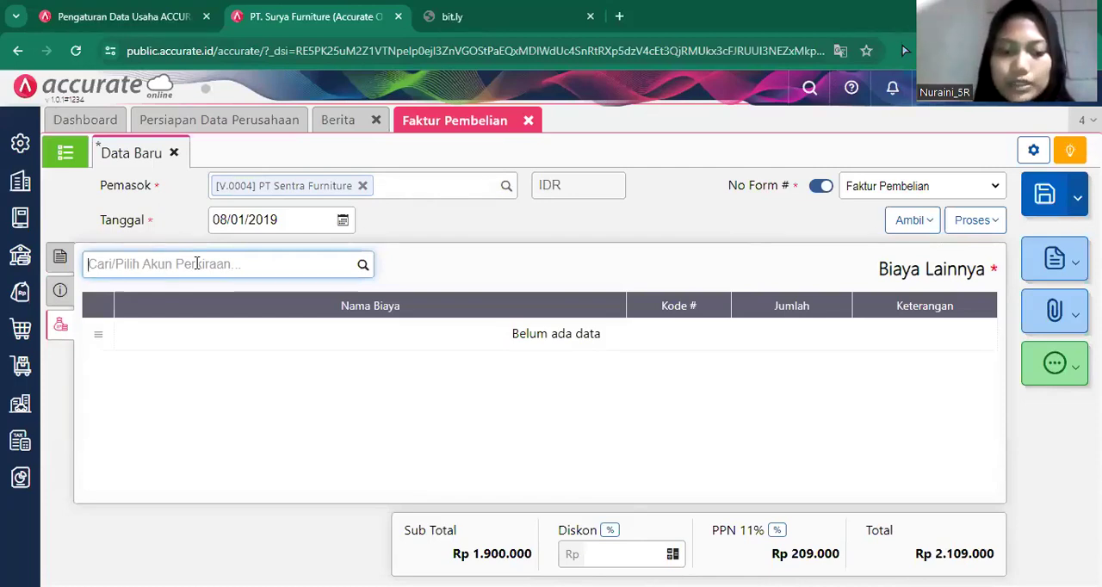
pyautogui.write('angkut')
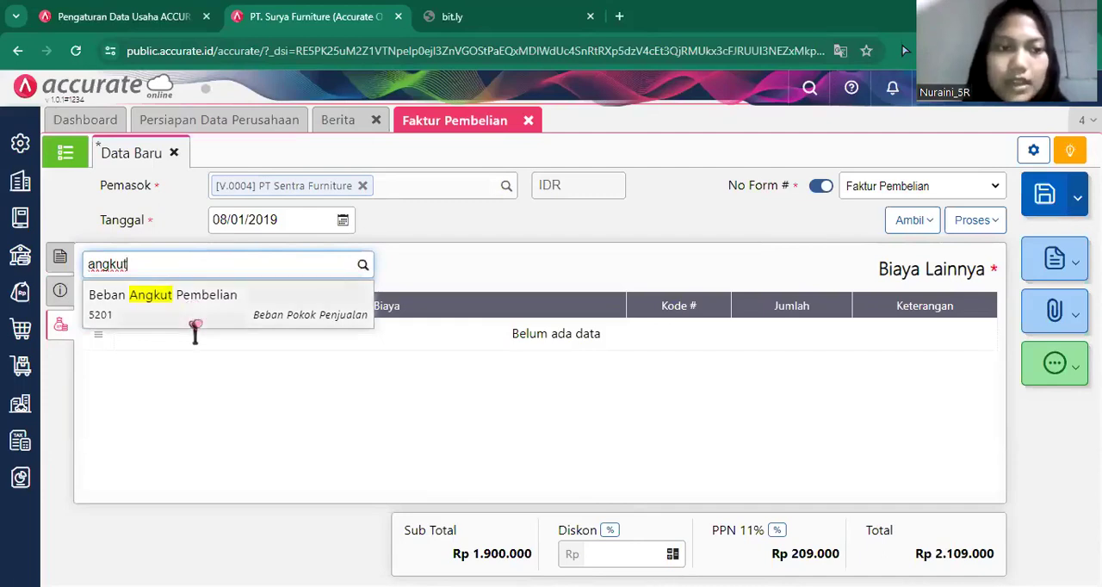
pyautogui.click(204, 315)
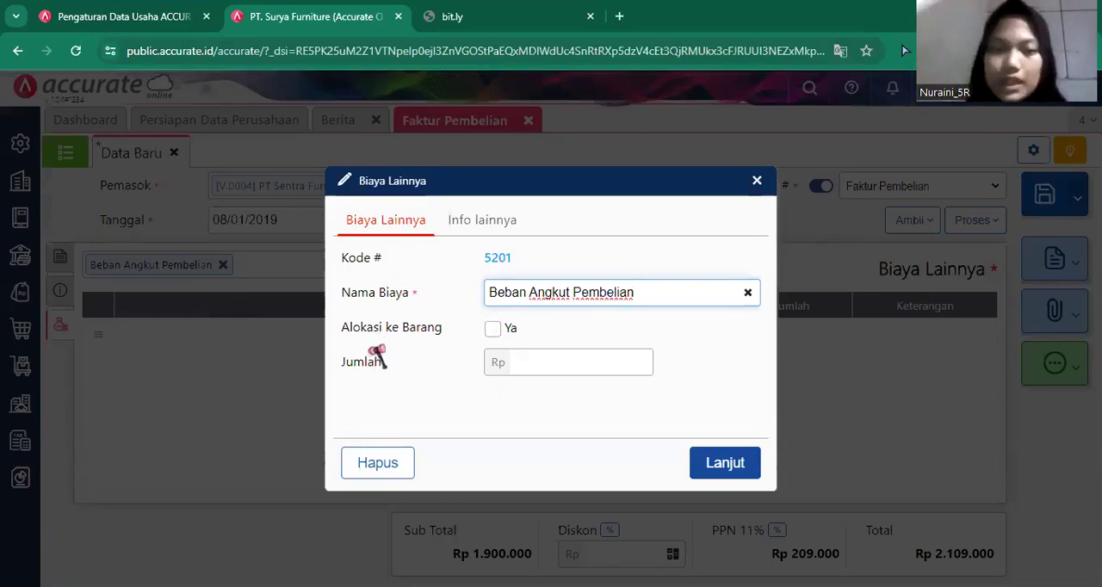
pyautogui.click(495, 331)
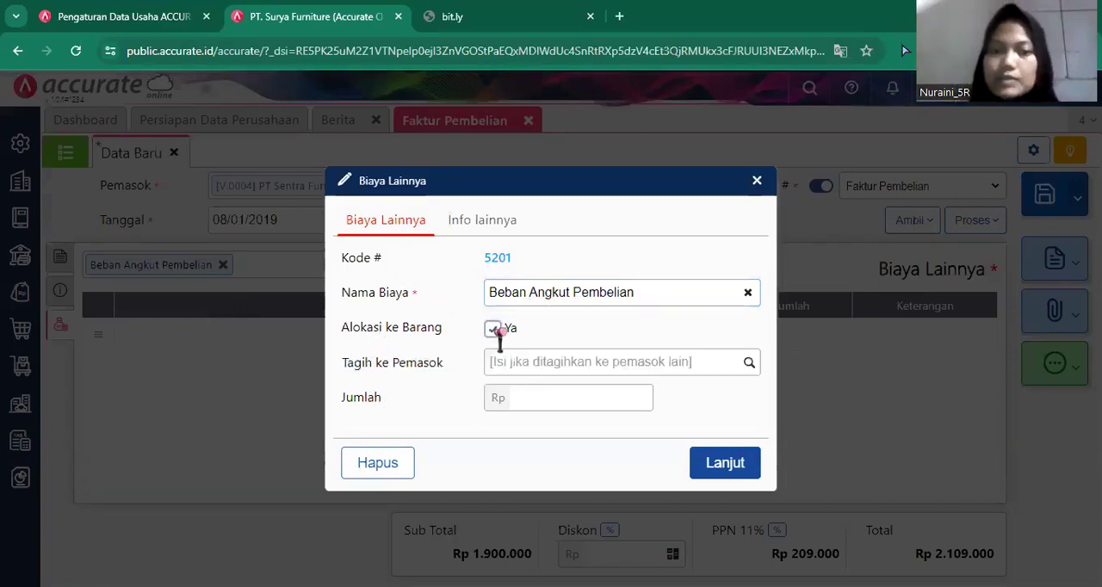
pyautogui.click(748, 363)
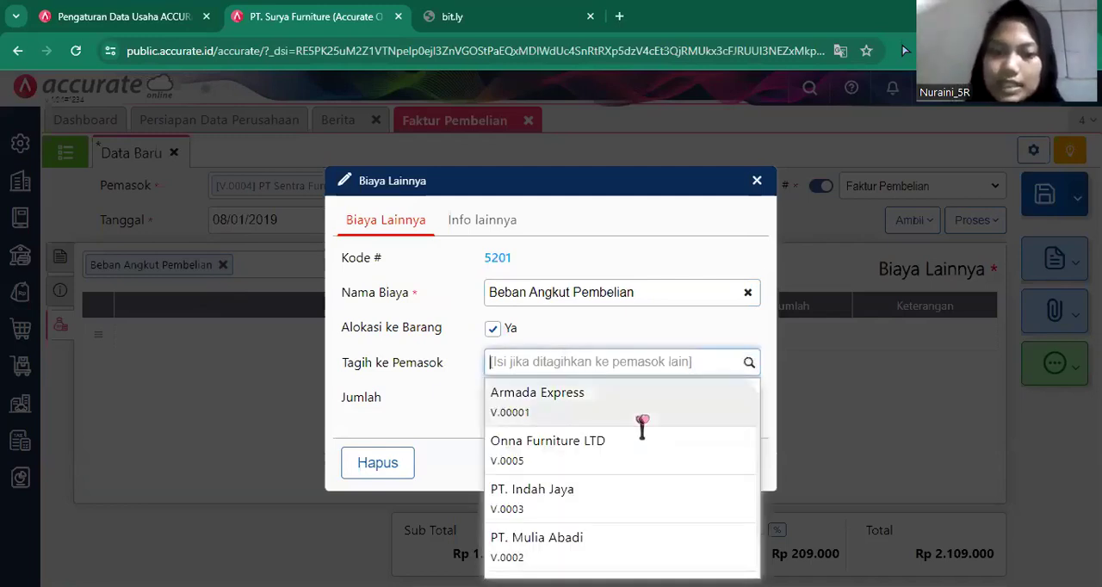
pyautogui.click(641, 420)
pyautogui.click(619, 396)
pyautogui.write('500')
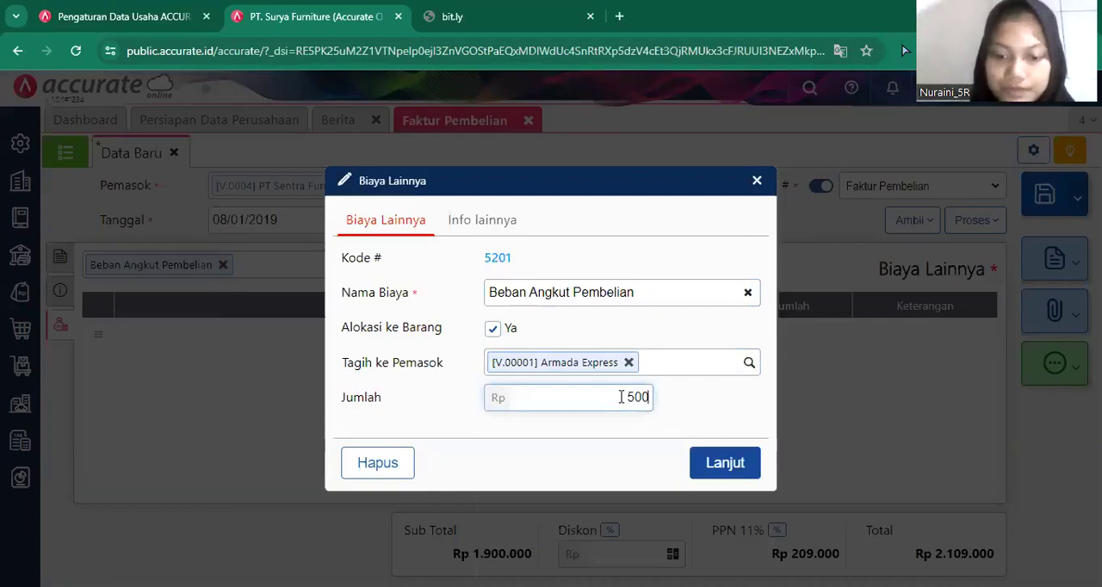
pyautogui.write('.000')
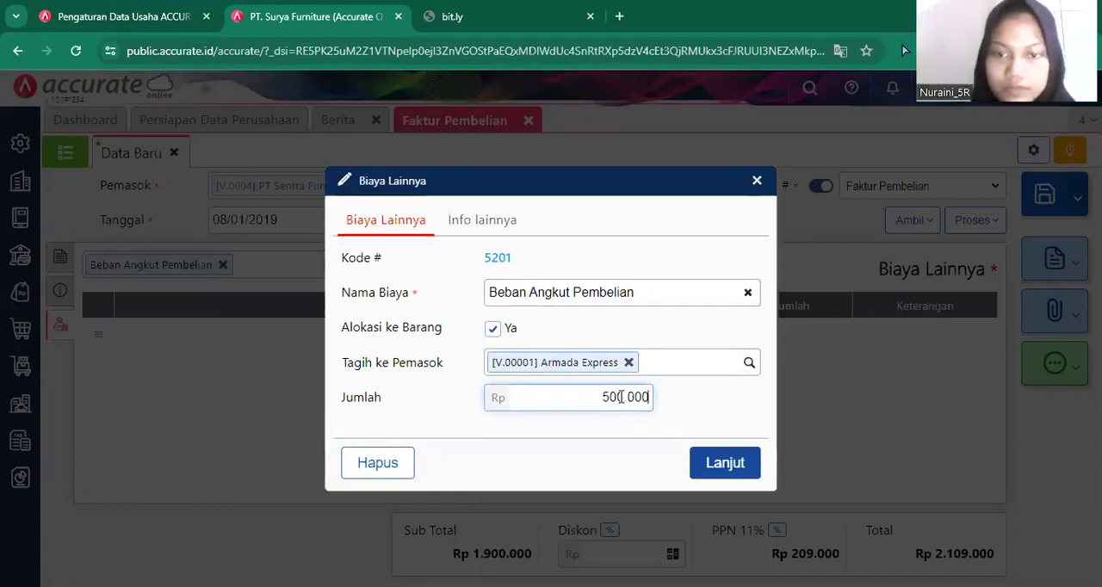
pyautogui.click(739, 464)
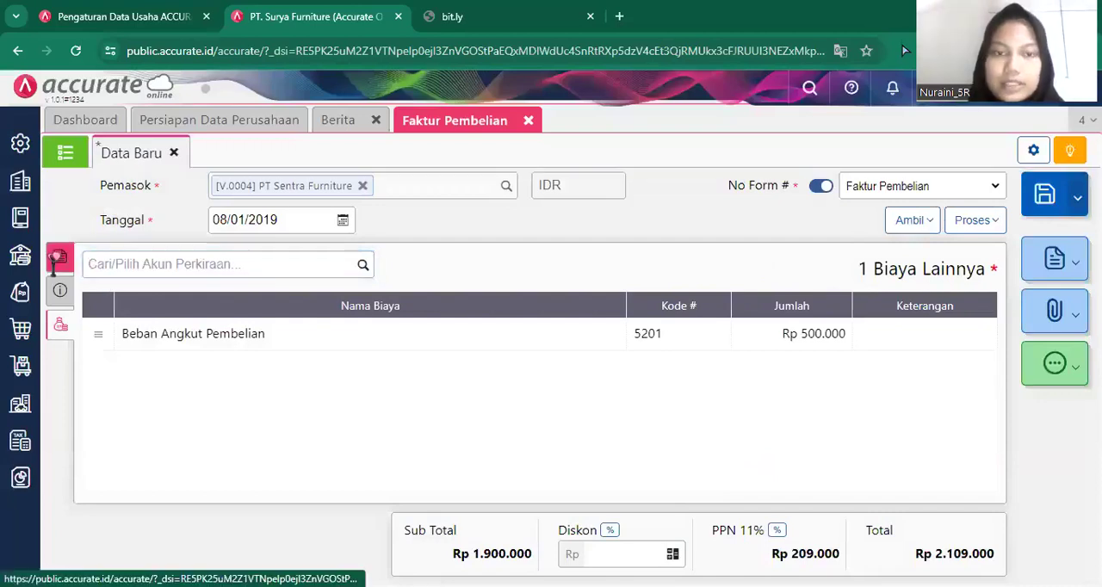
# Change the invoice's PPN rate to 10%, save the purchase invoice and close its form.
pyautogui.click(57, 258)
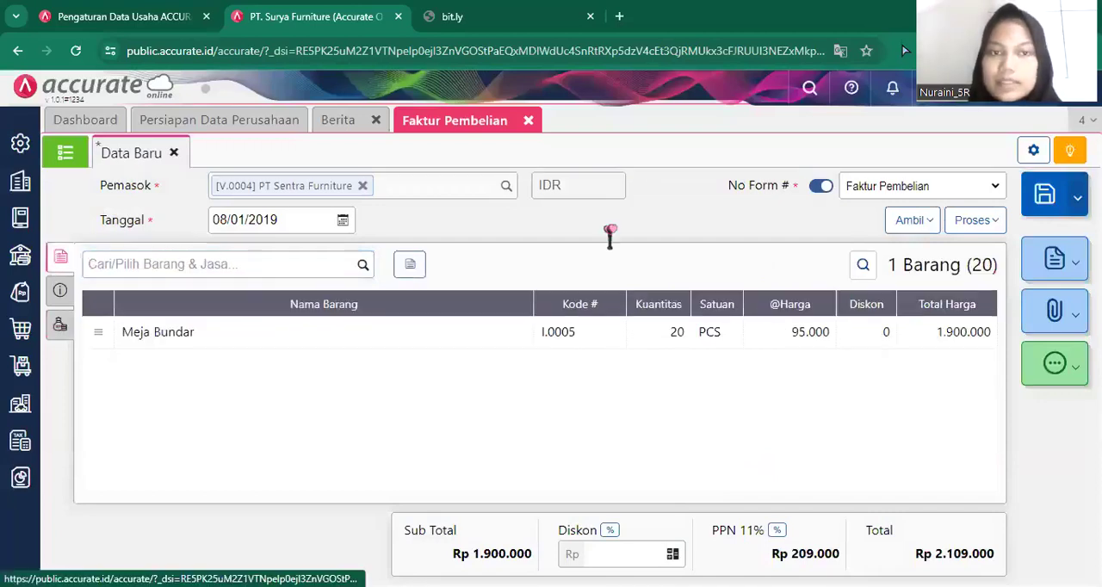
pyautogui.click(778, 529)
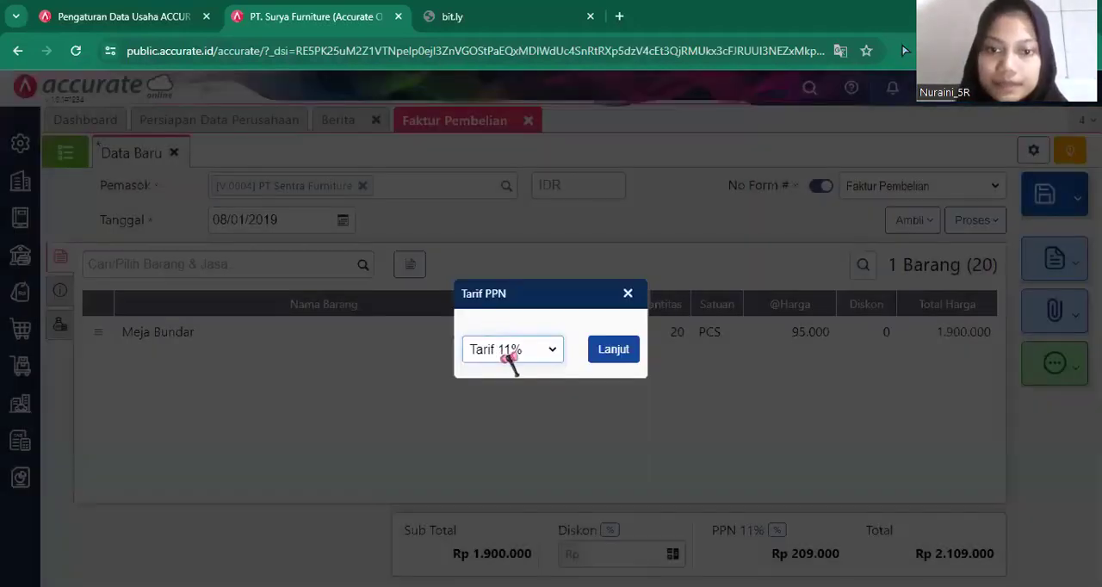
pyautogui.click(509, 354)
pyautogui.click(504, 372)
pyautogui.click(607, 349)
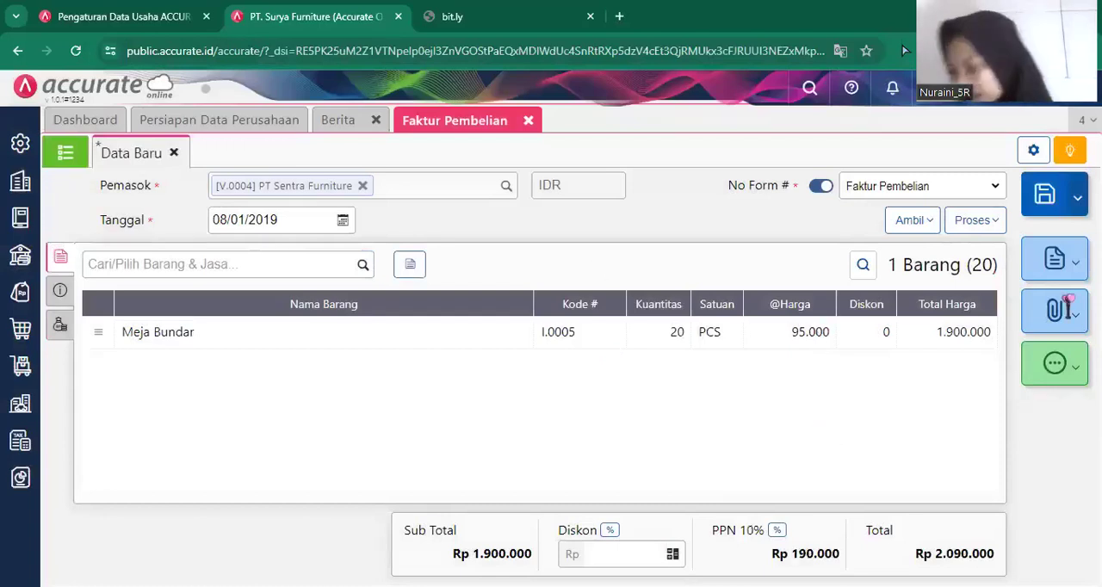
pyautogui.click(1042, 198)
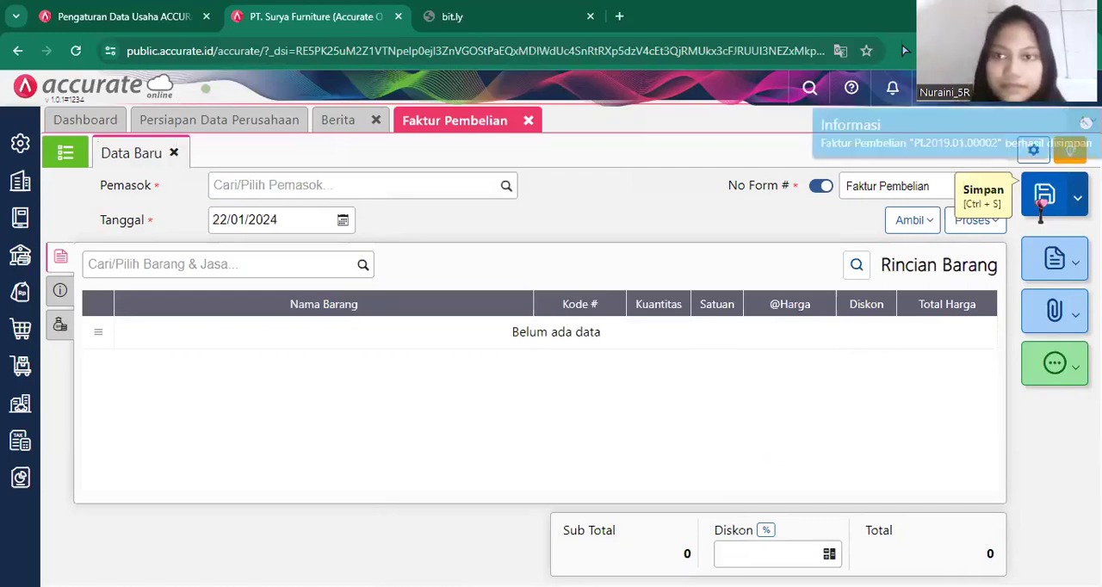
pyautogui.click(529, 120)
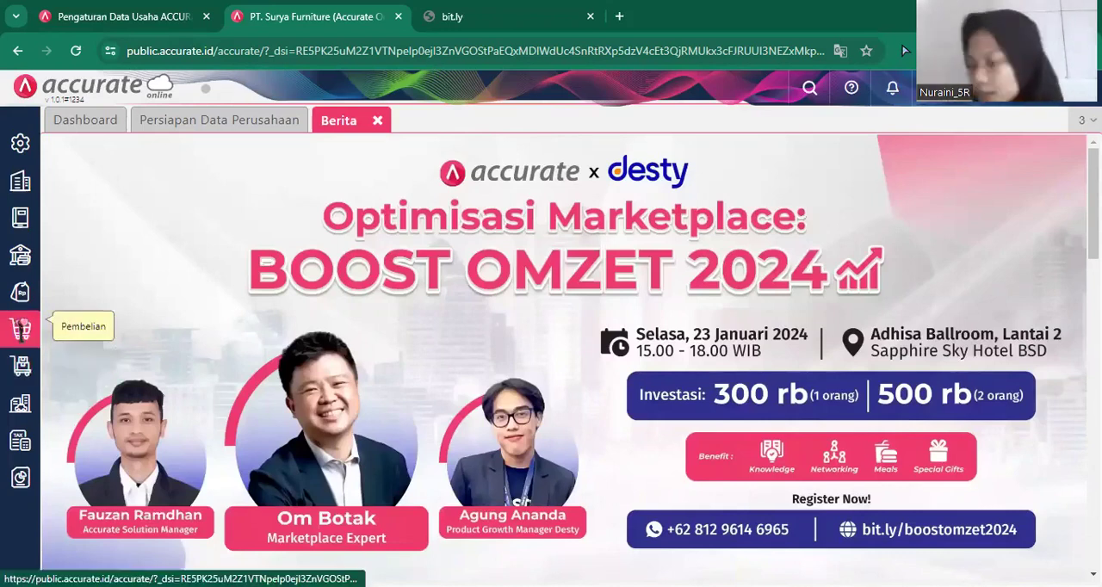
# Start another purchase invoice (Faktur Pembelian) for PT Sentra Furniture and set its date to 09/01/2019.
pyautogui.click(20, 328)
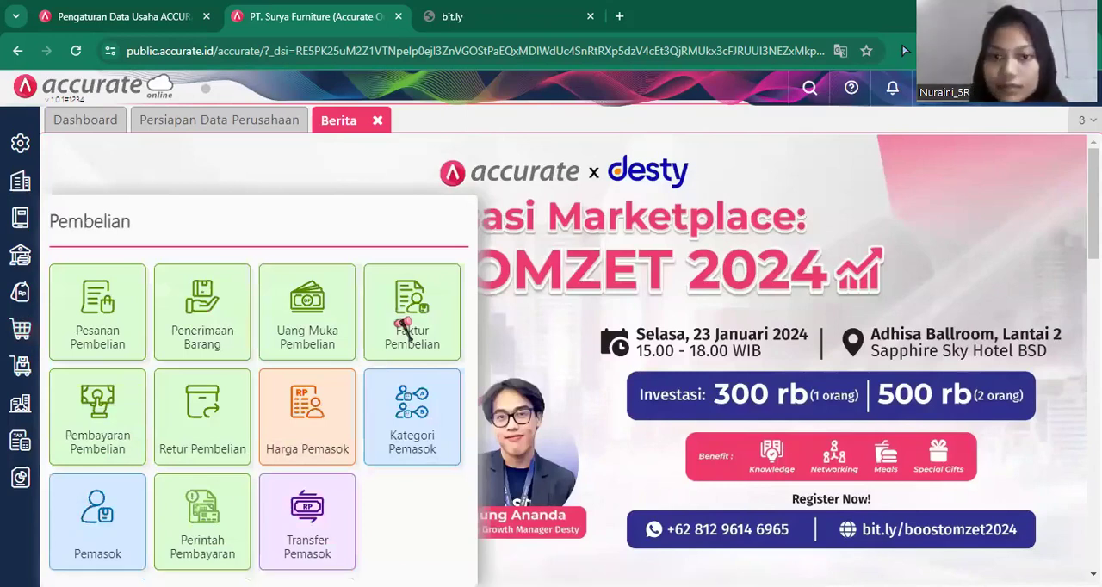
pyautogui.click(404, 327)
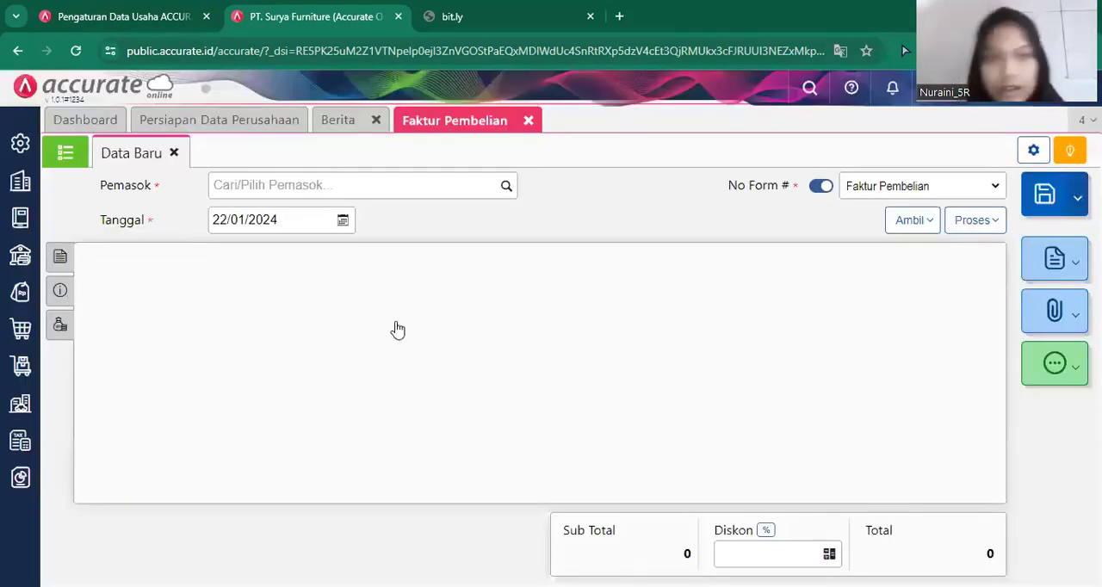
pyautogui.click(503, 187)
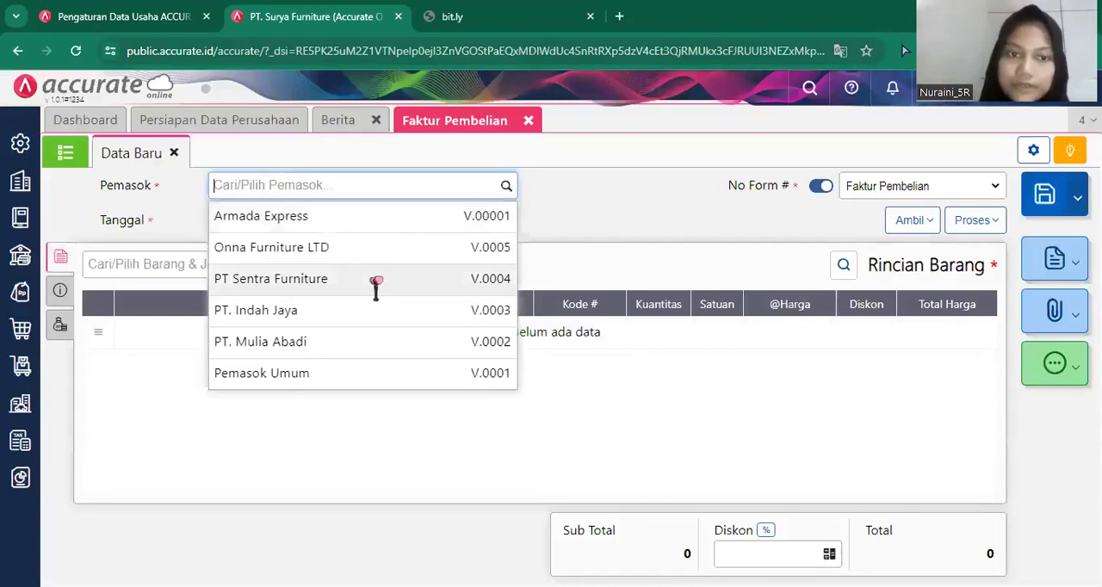
pyautogui.click(336, 269)
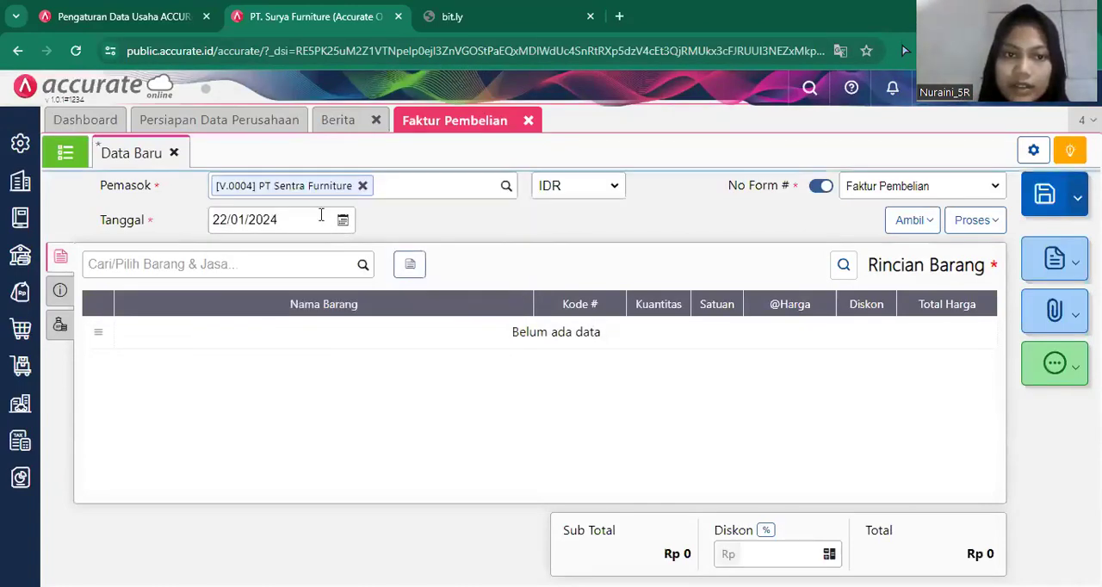
pyautogui.click(319, 218)
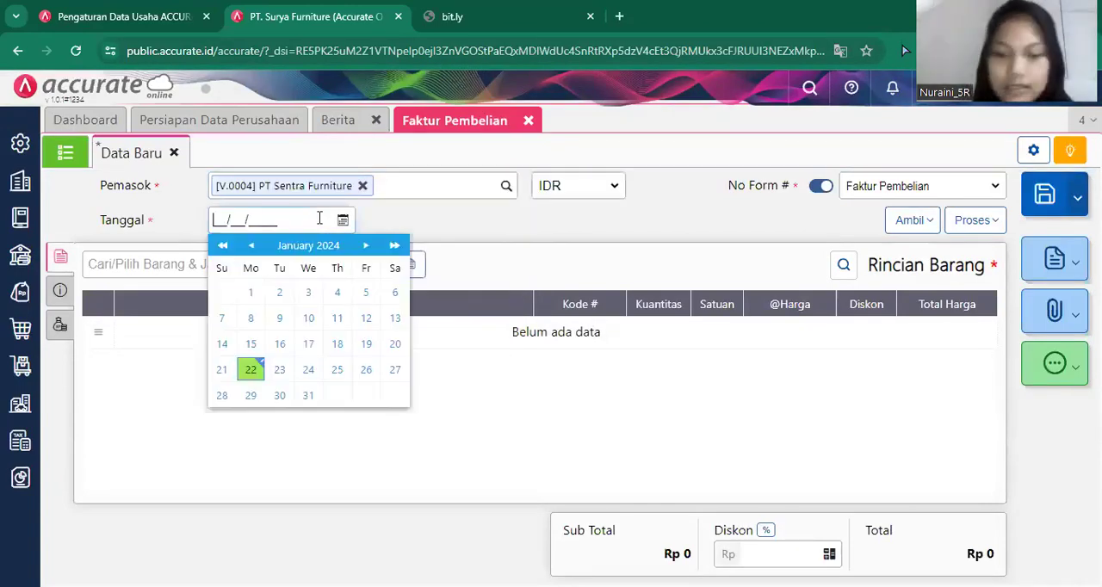
pyautogui.write('09012019')
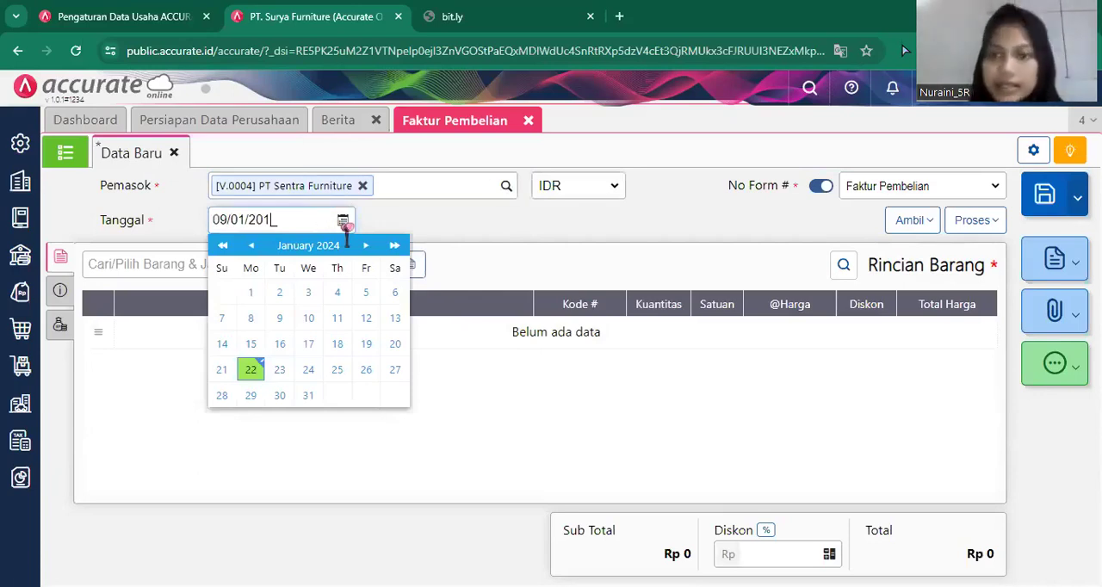
# Keep the 09/01/2019 invoice date and replace the purchase invoice's supplier with Armada Express.
pyautogui.click(719, 417)
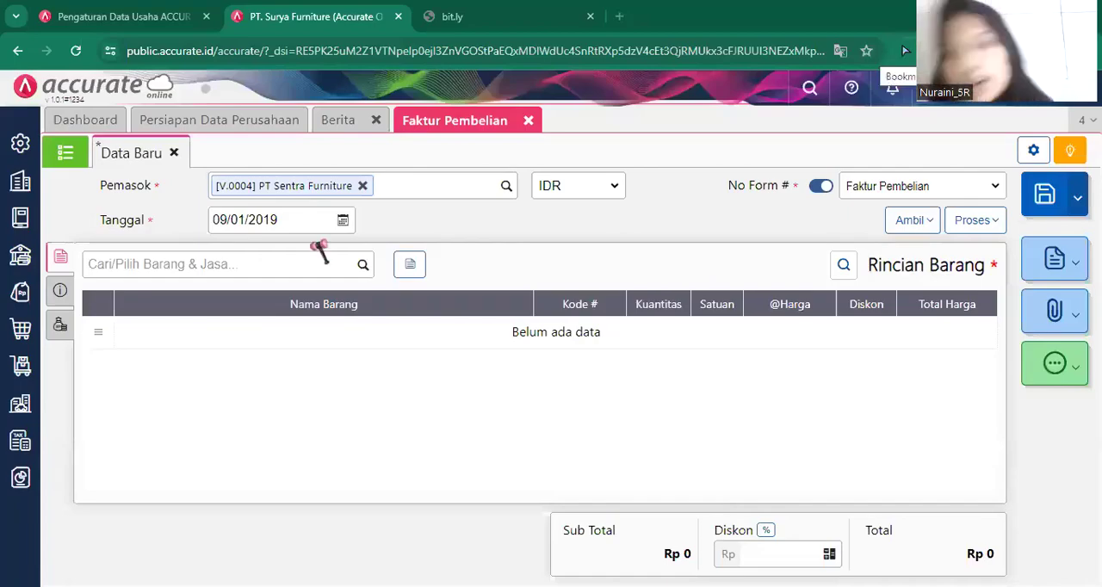
pyautogui.click(364, 186)
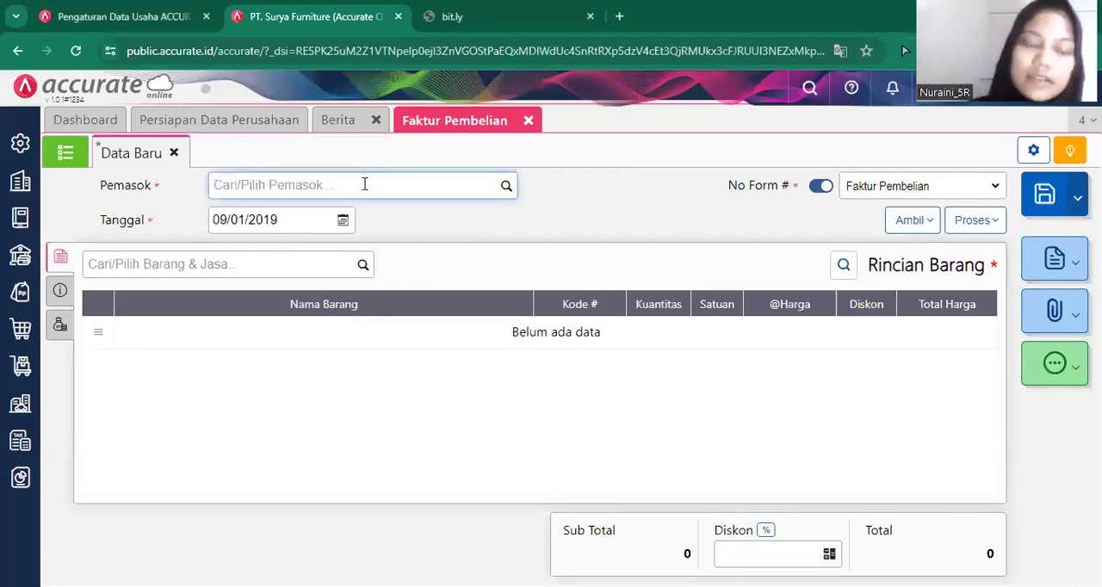
pyautogui.write('ar')
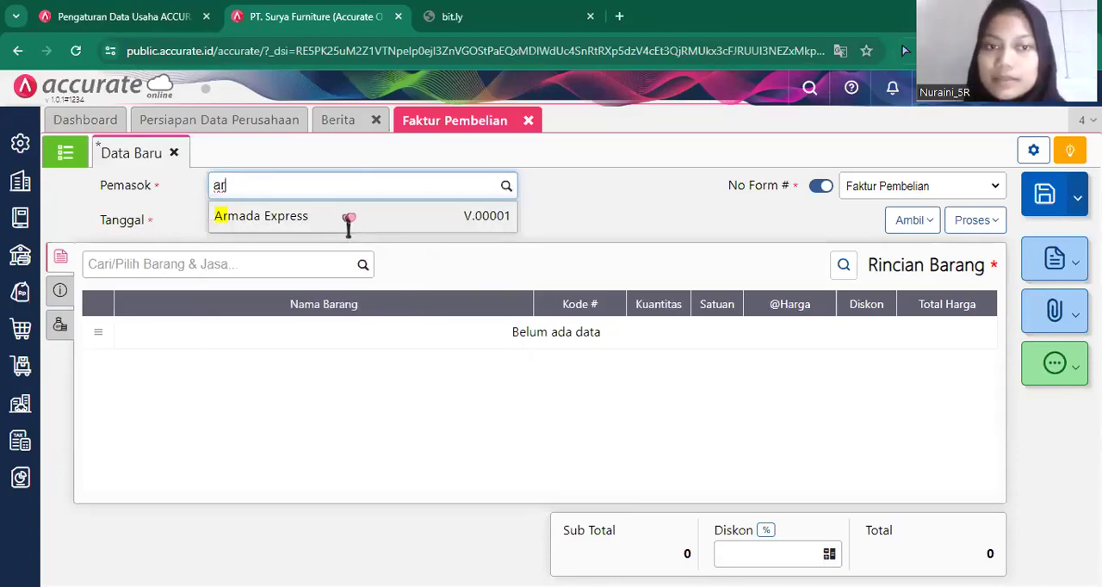
pyautogui.click(349, 218)
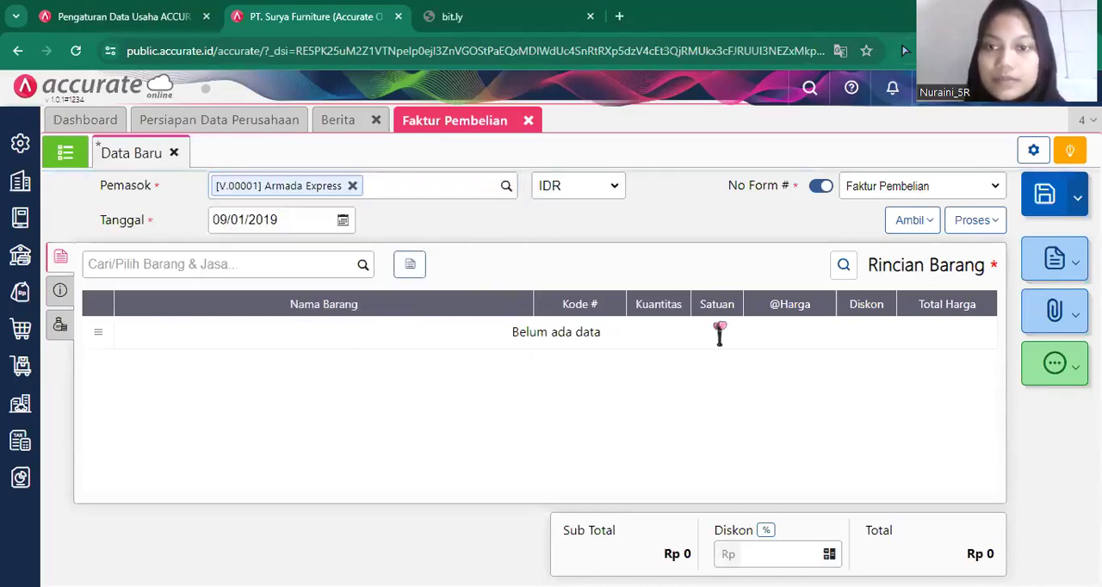
# Copy the Beban Angkut Pembelian purchase cost from invoice Sentra-017 into the Armada Express invoice.
pyautogui.click(921, 222)
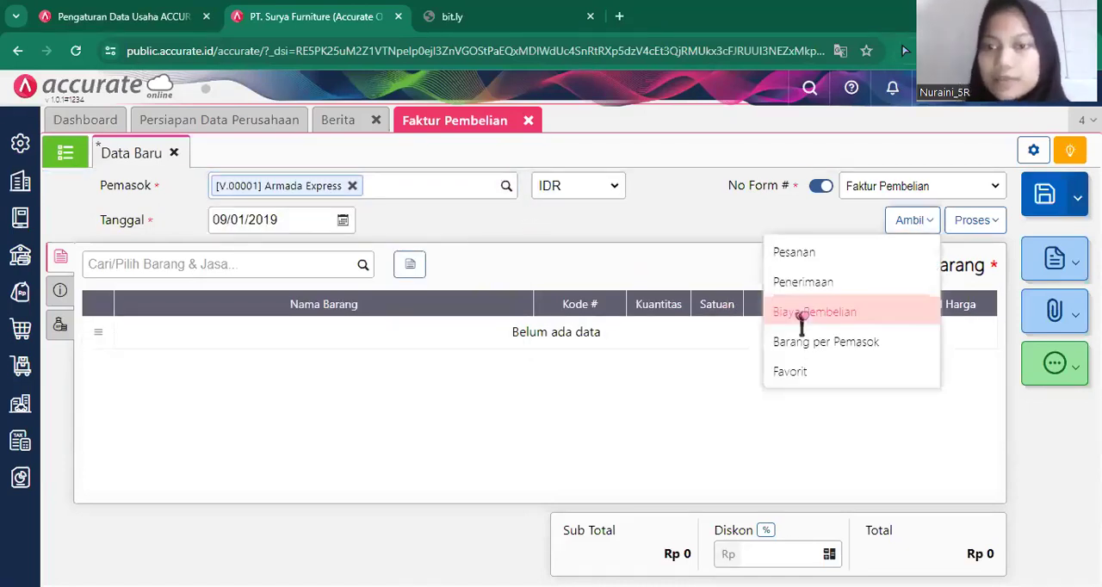
pyautogui.click(812, 314)
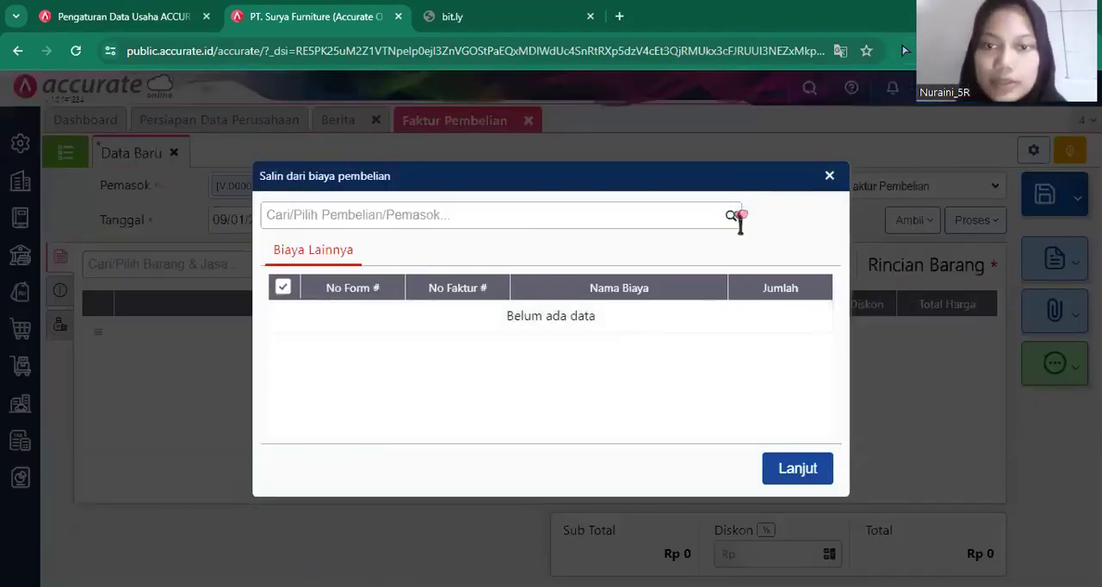
pyautogui.click(732, 216)
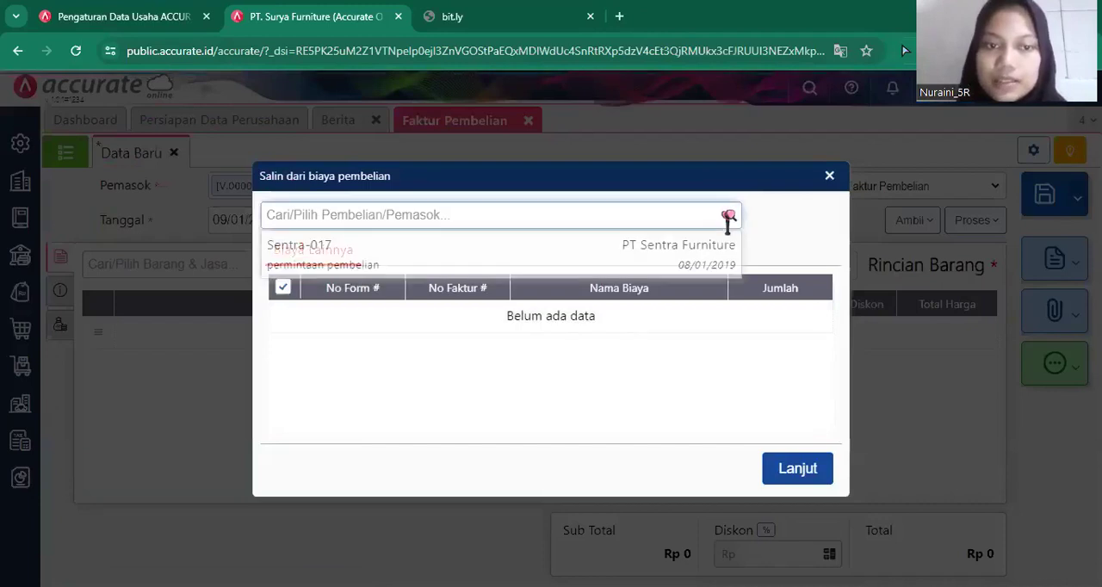
pyautogui.click(521, 254)
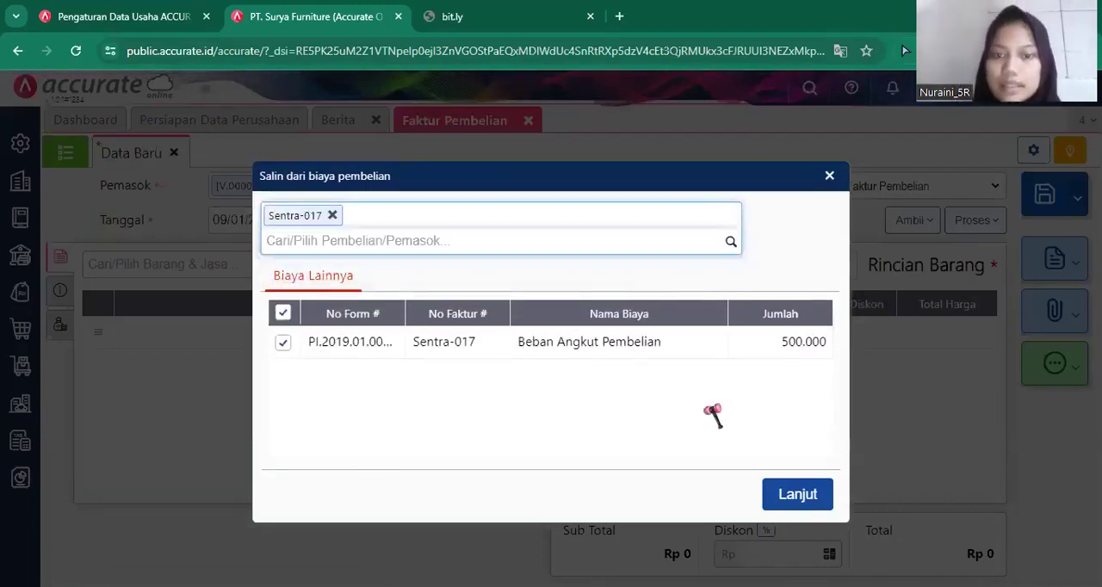
pyautogui.click(799, 495)
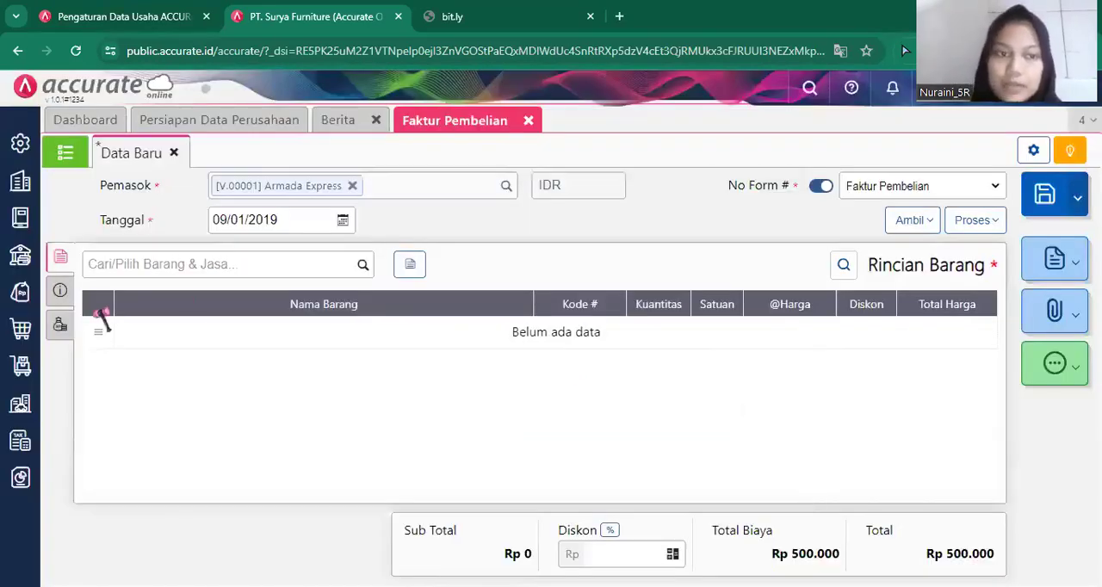
# Set the amount of the invoice's Beban Angkut Pembelian cost to Rp 475.000.
pyautogui.click(59, 326)
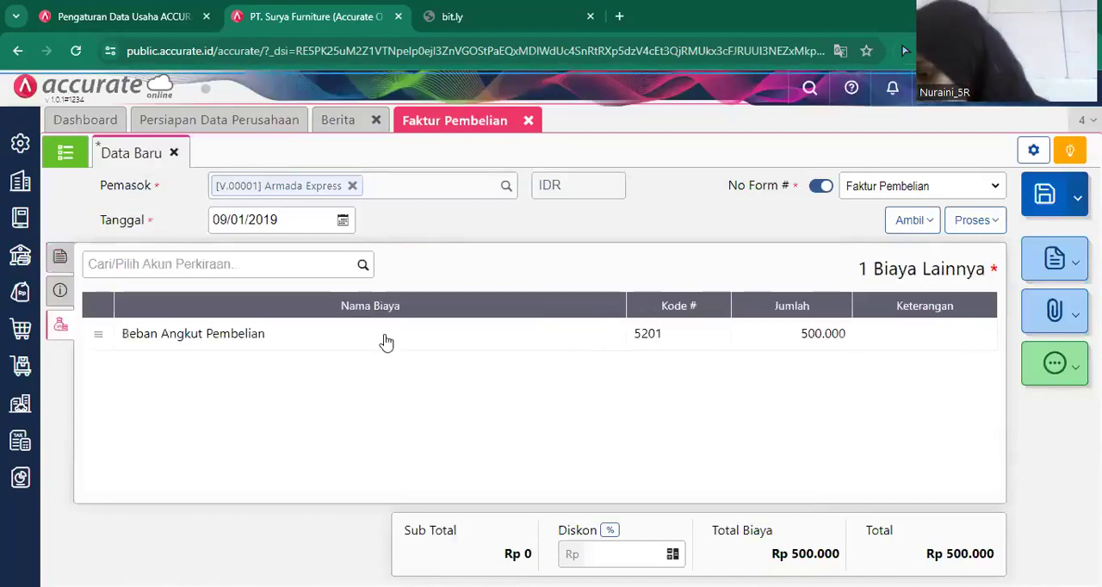
pyautogui.click(384, 340)
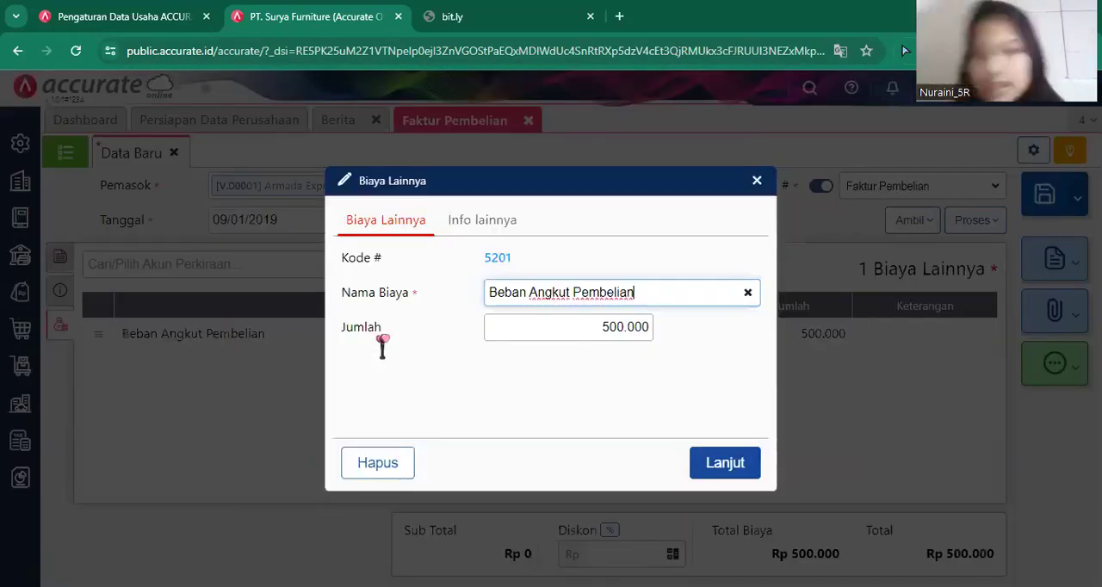
pyautogui.click(646, 329)
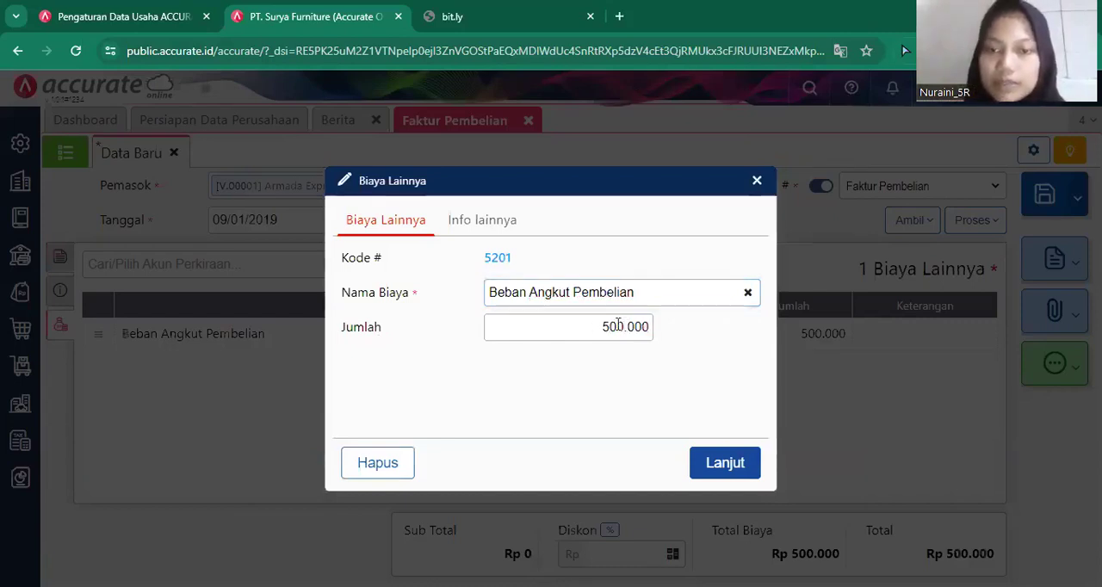
pyautogui.press('BackSpace')
pyautogui.press('BackSpace')
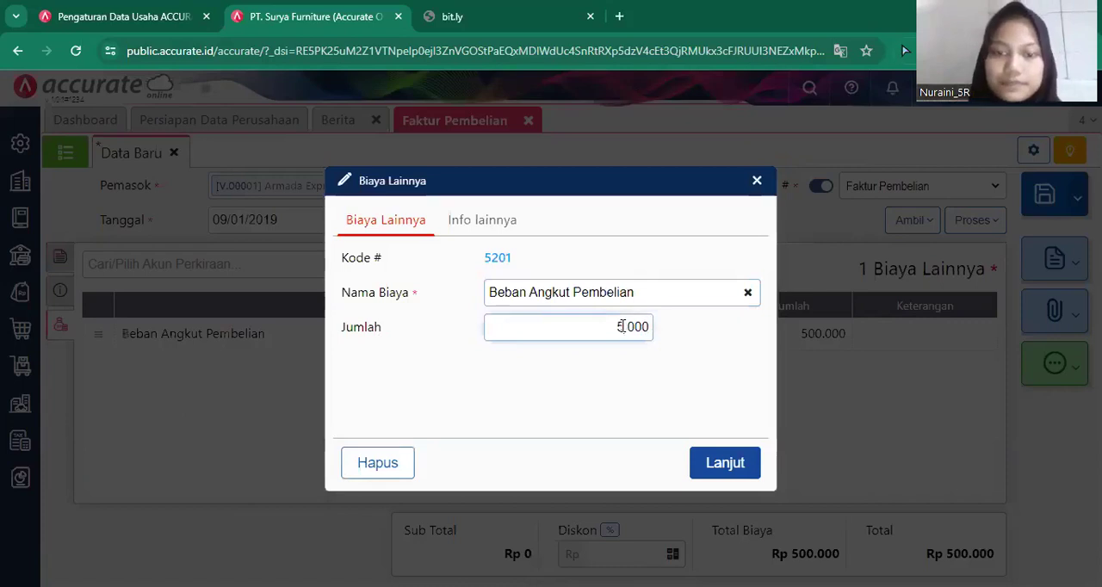
pyautogui.press('BackSpace')
pyautogui.press('BackSpace')
pyautogui.press('BackSpace')
pyautogui.press('BackSpace')
pyautogui.write('47')
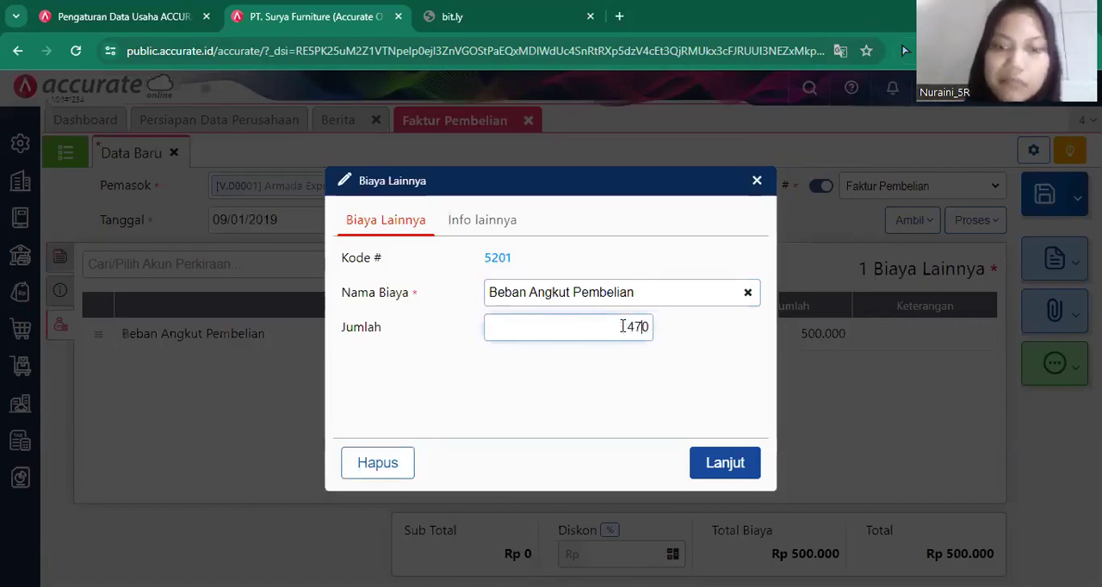
pyautogui.write('5.')
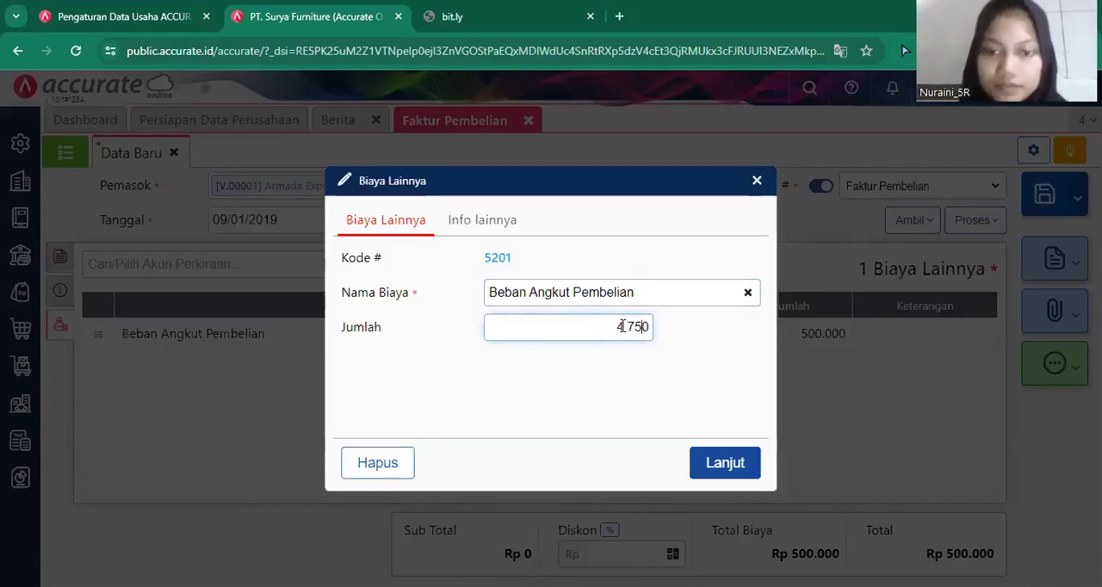
pyautogui.write('000')
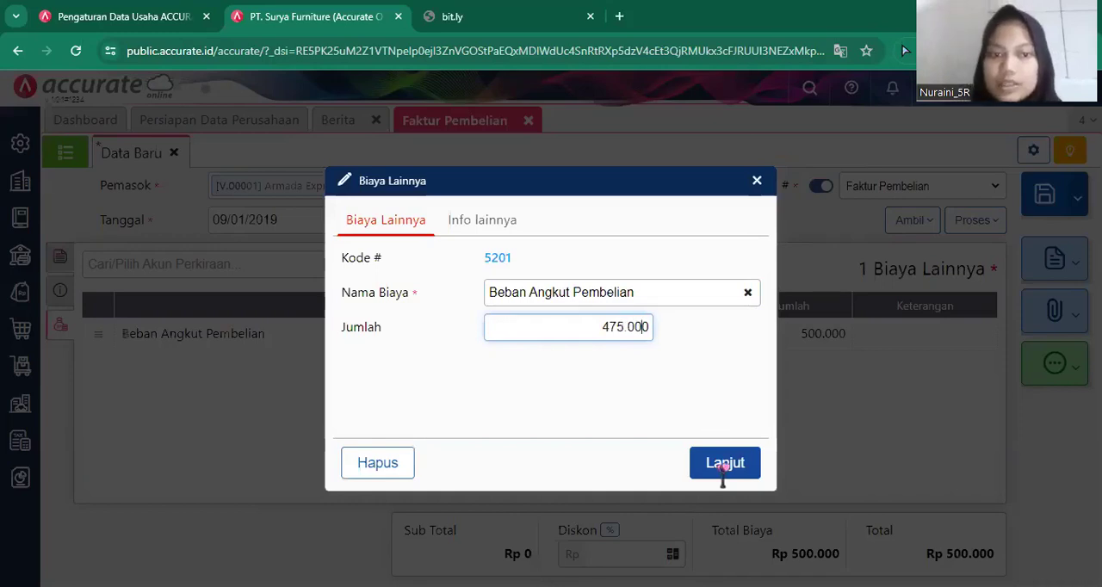
pyautogui.click(723, 466)
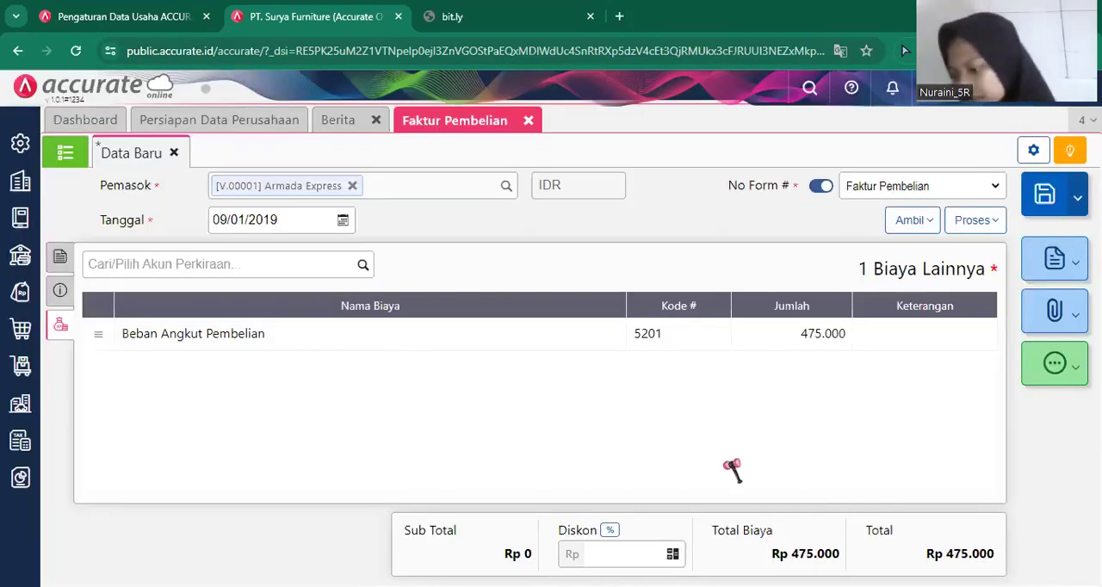
# In the invoice's additional info, set No Faktur to AE1007 and fill in the supplier's stored address.
pyautogui.click(59, 291)
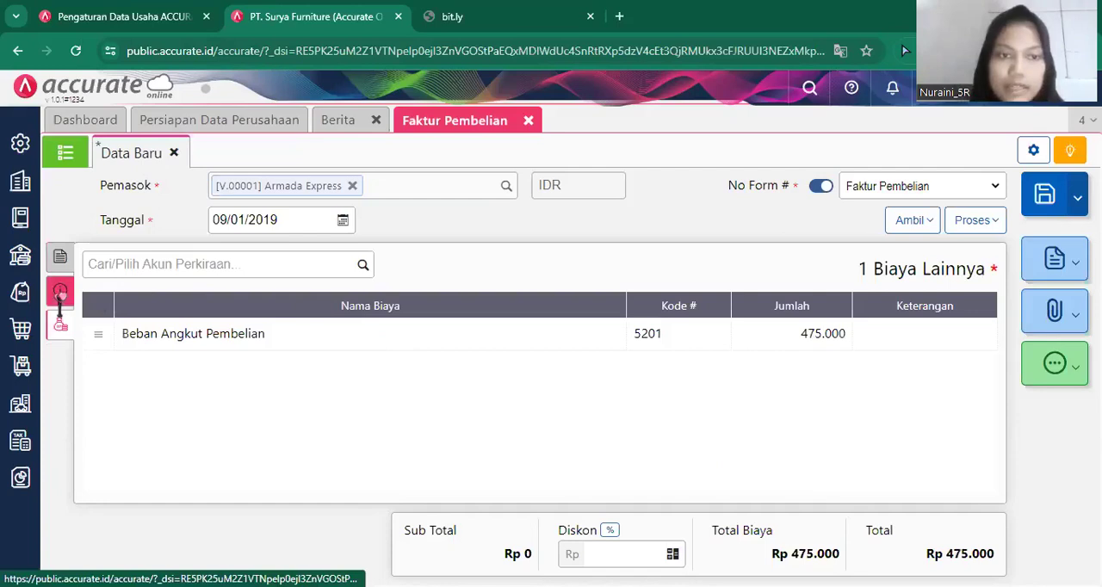
pyautogui.click(272, 306)
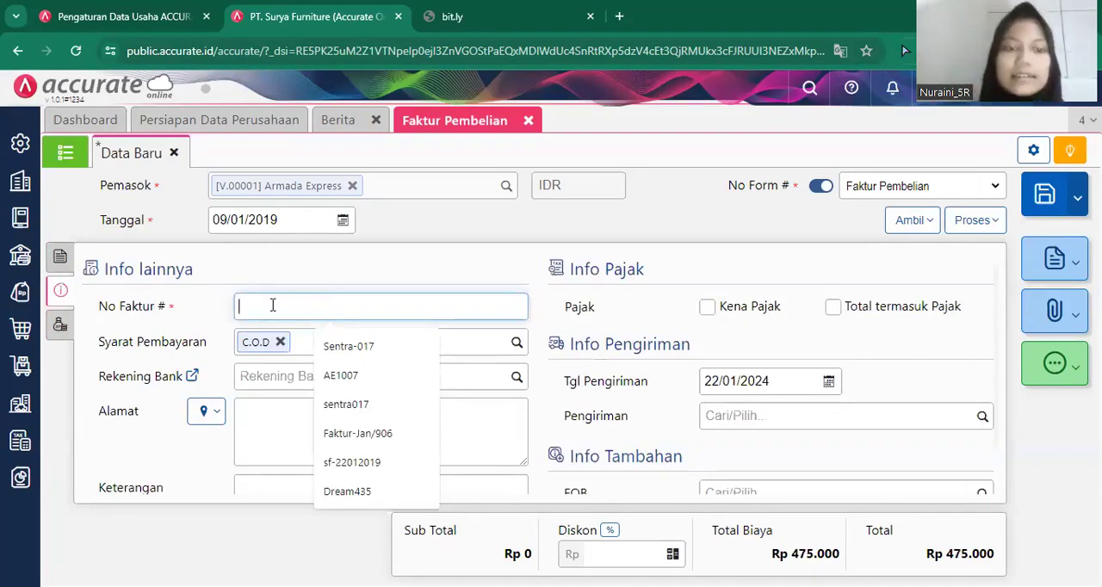
pyautogui.write('AE')
pyautogui.click(378, 346)
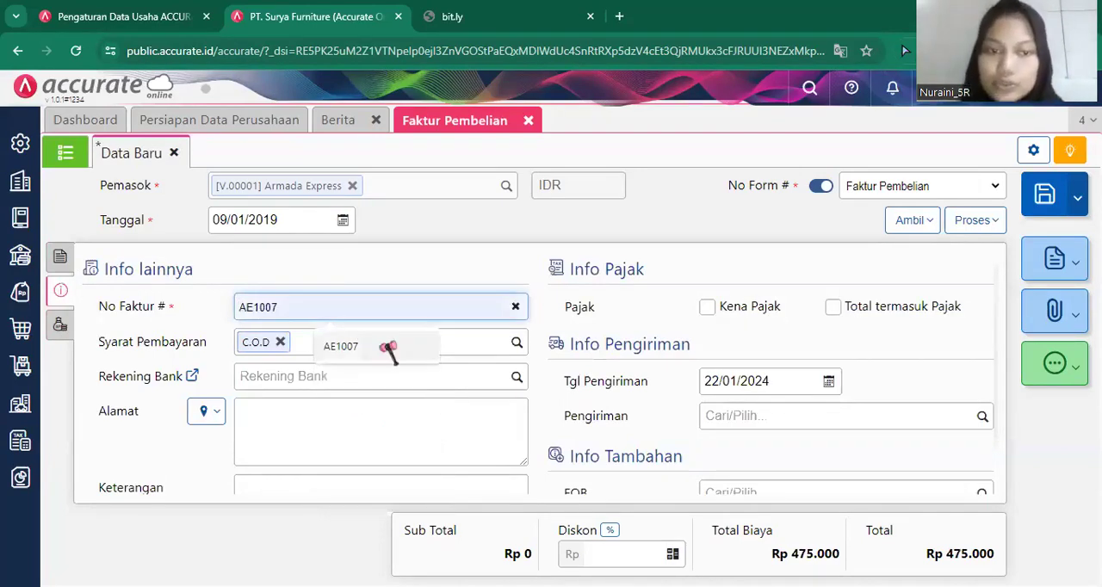
pyautogui.click(207, 413)
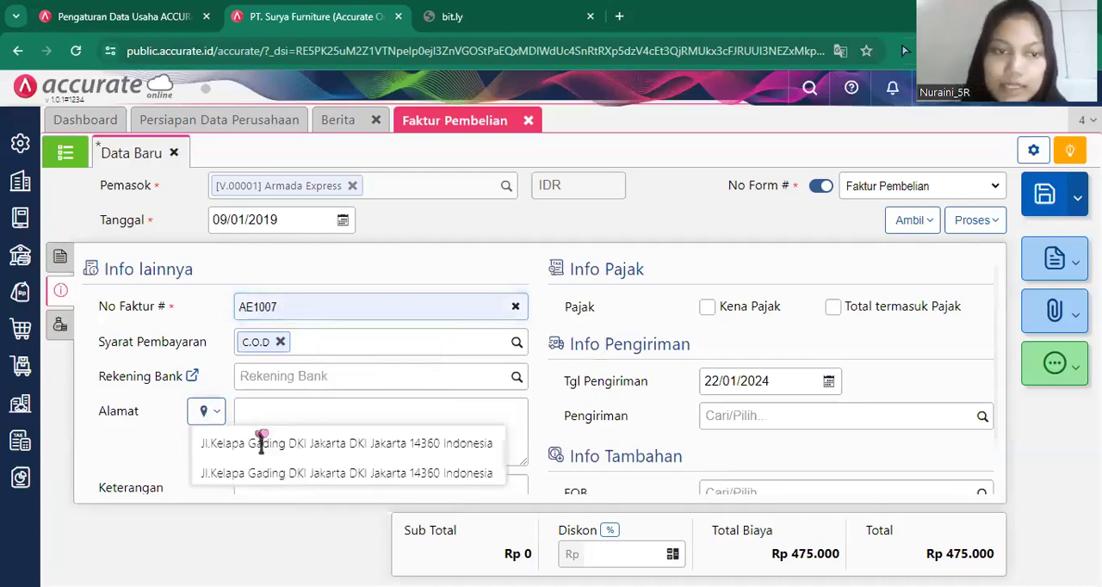
pyautogui.click(266, 442)
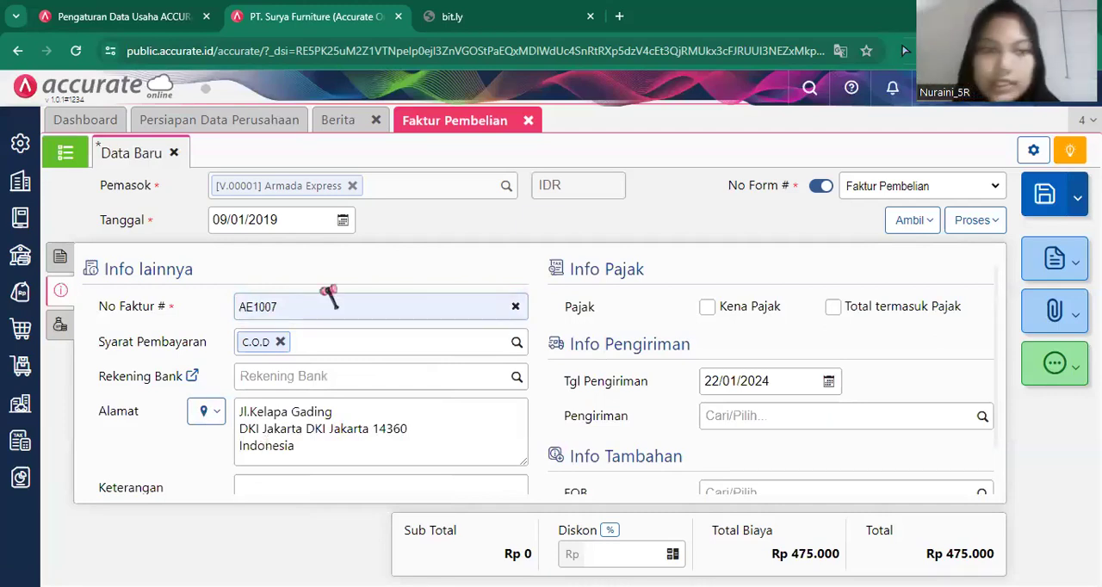
# Review the invoice's other costs, save the Armada Express purchase invoice and close its form.
pyautogui.click(59, 255)
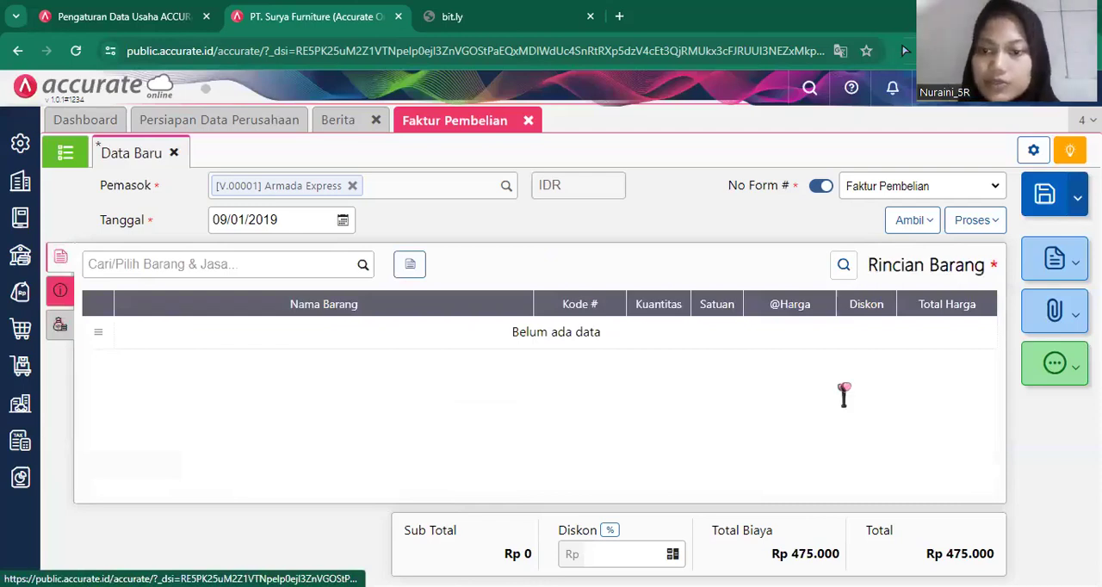
pyautogui.click(792, 551)
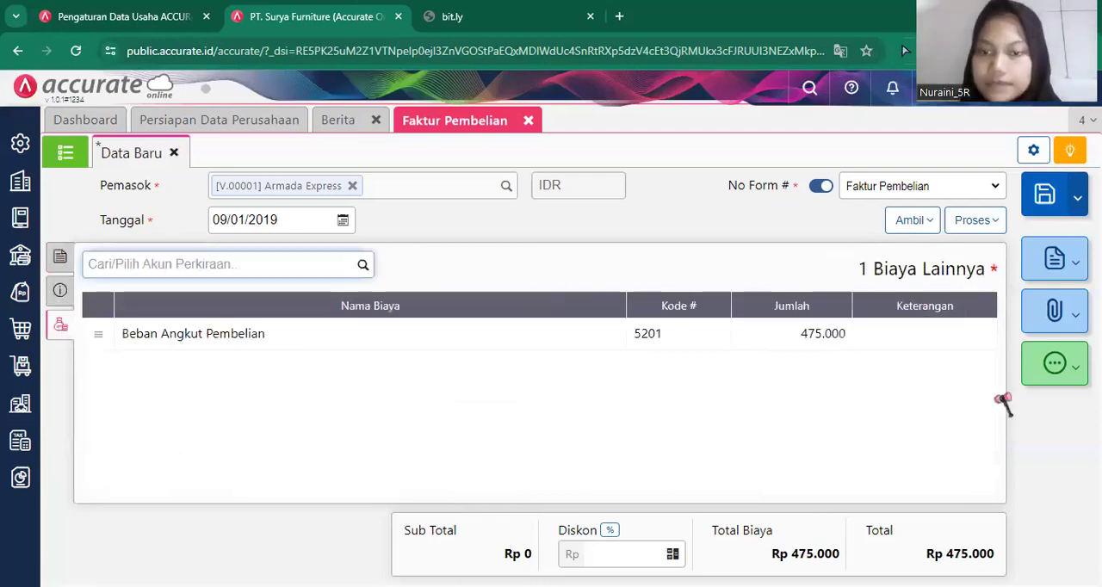
pyautogui.click(1049, 211)
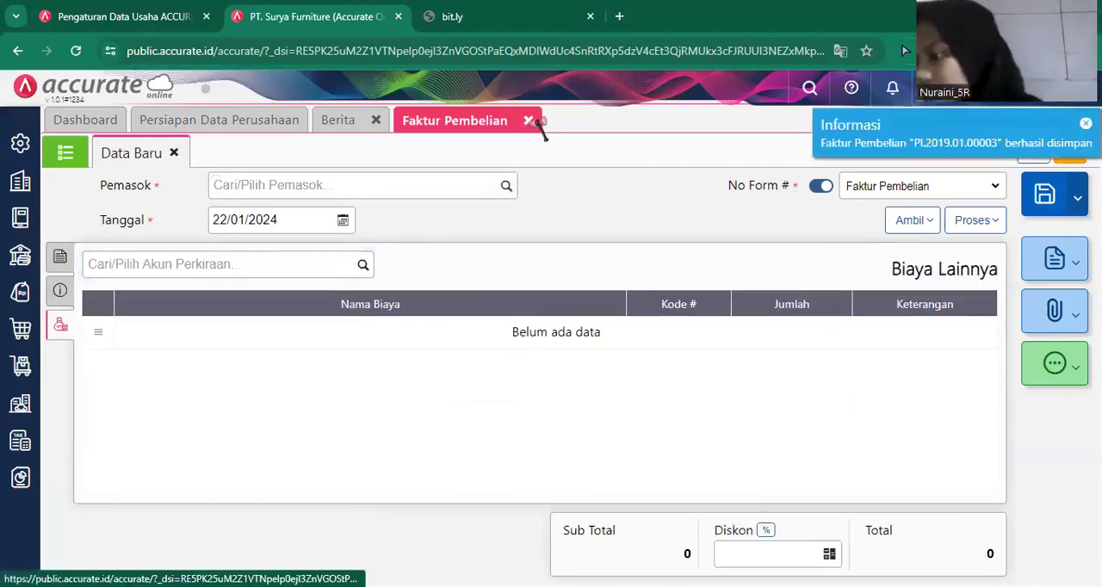
pyautogui.click(529, 120)
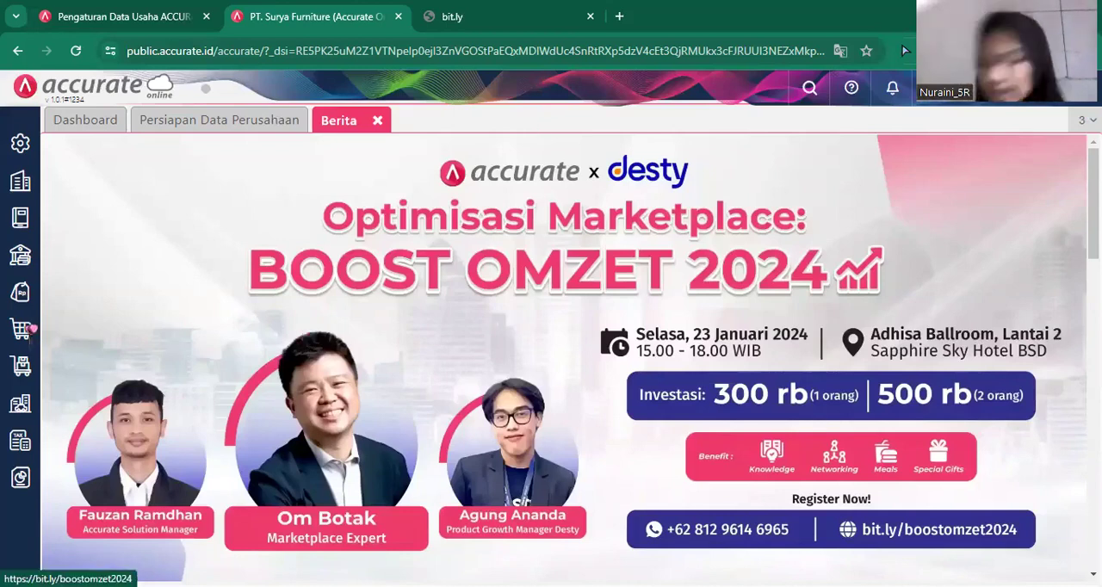
# Start a purchase down payment (Uang Muka Pembelian) for PT. Mulia Abadi and set its date to 10/01/2019.
pyautogui.click(25, 331)
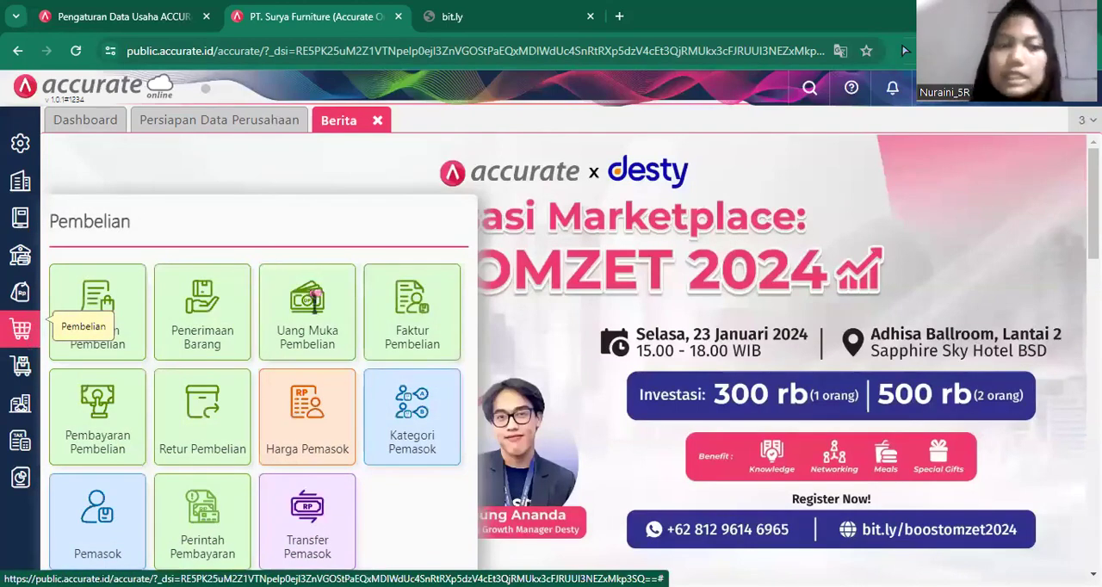
pyautogui.click(323, 296)
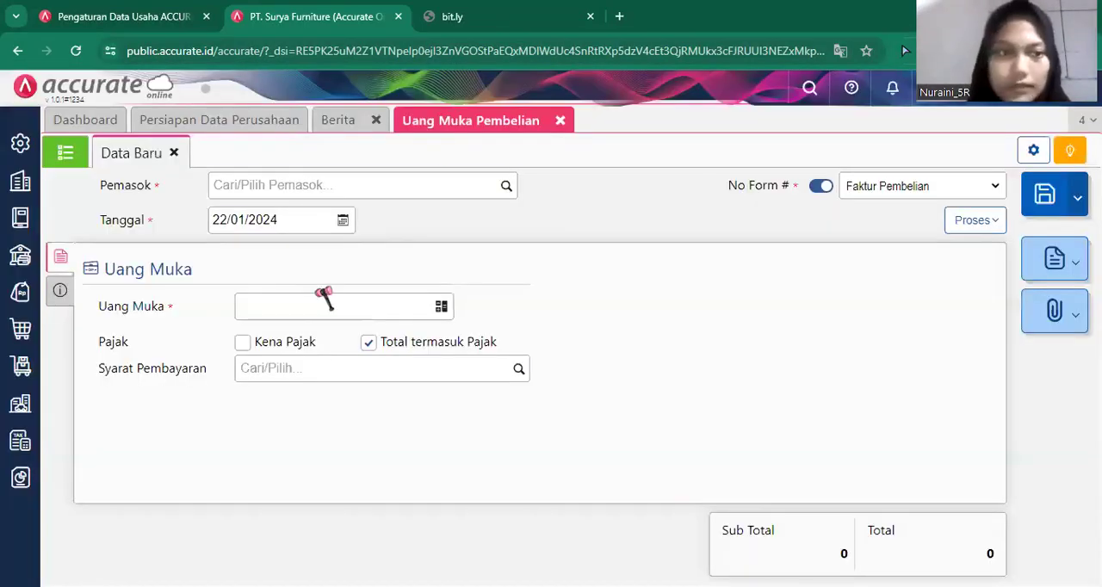
pyautogui.click(511, 187)
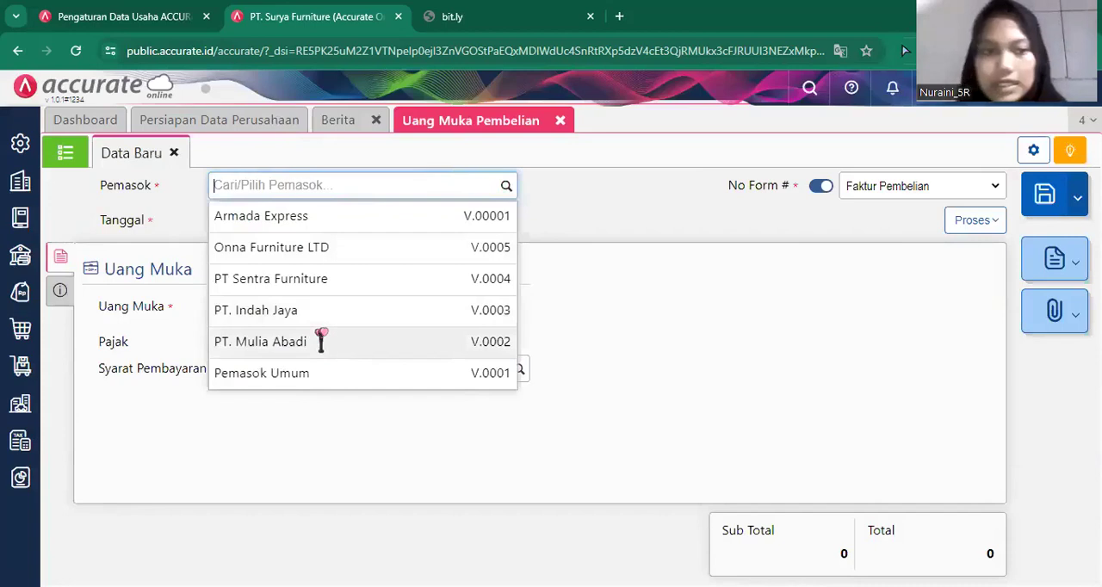
pyautogui.click(320, 340)
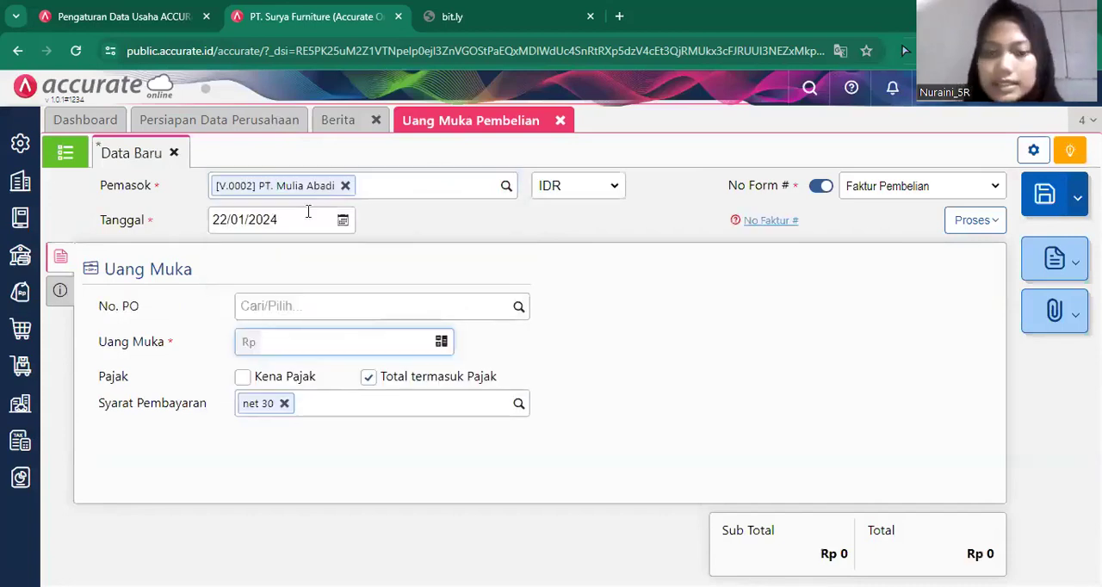
pyautogui.click(307, 212)
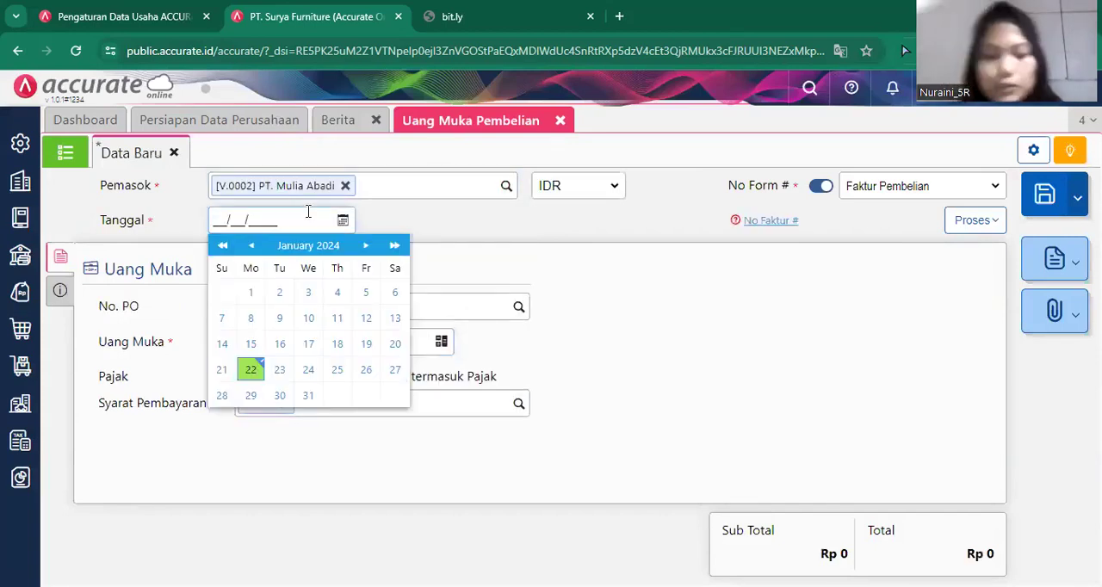
pyautogui.write('10/')
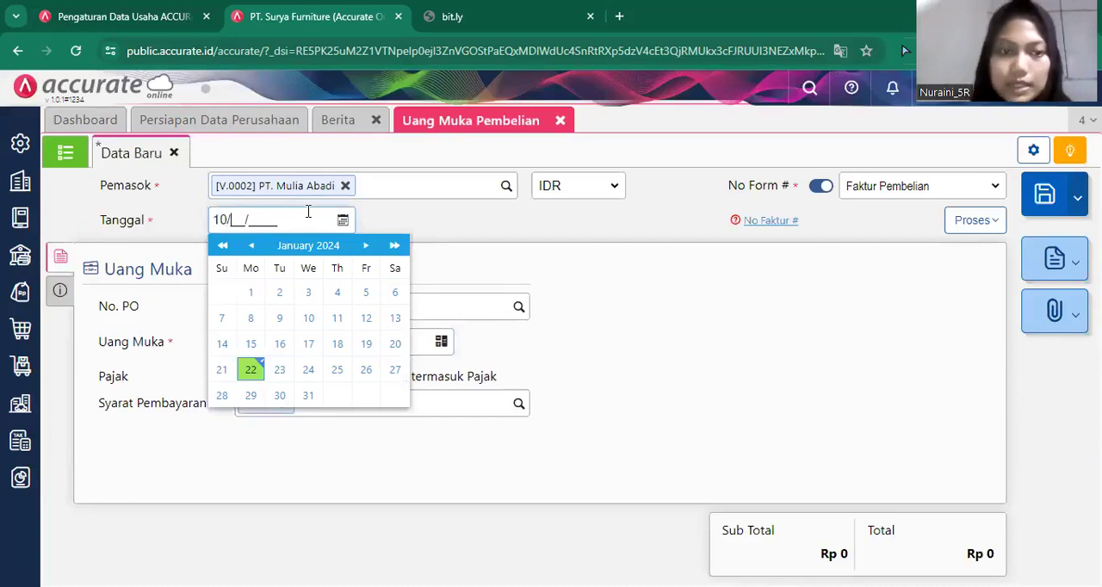
pyautogui.write('01/2019')
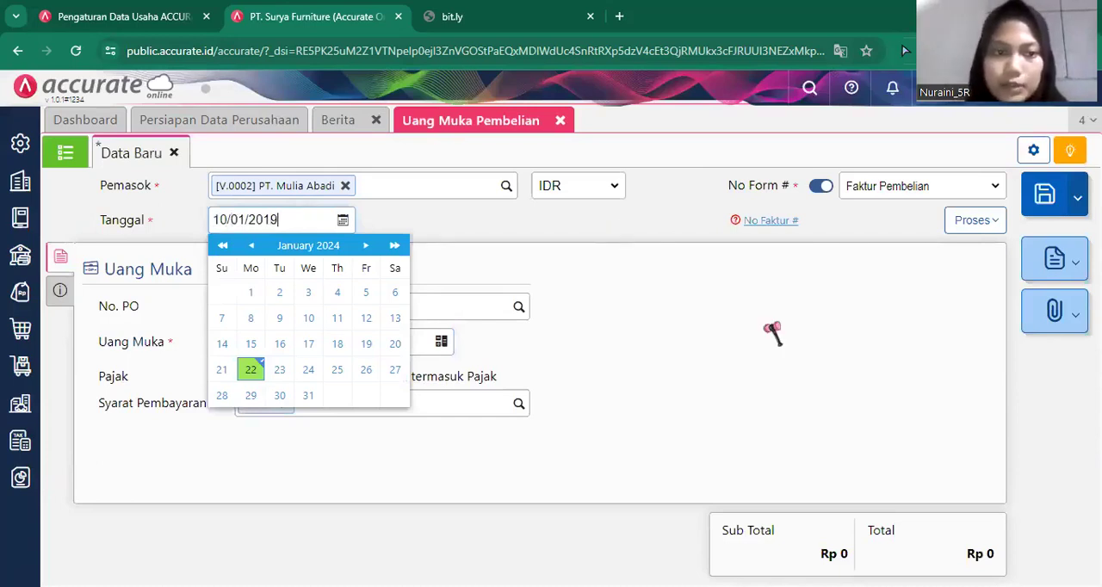
pyautogui.click(772, 334)
# Try to enter DP/1818 as the down payment's No. PO.
pyautogui.click(514, 308)
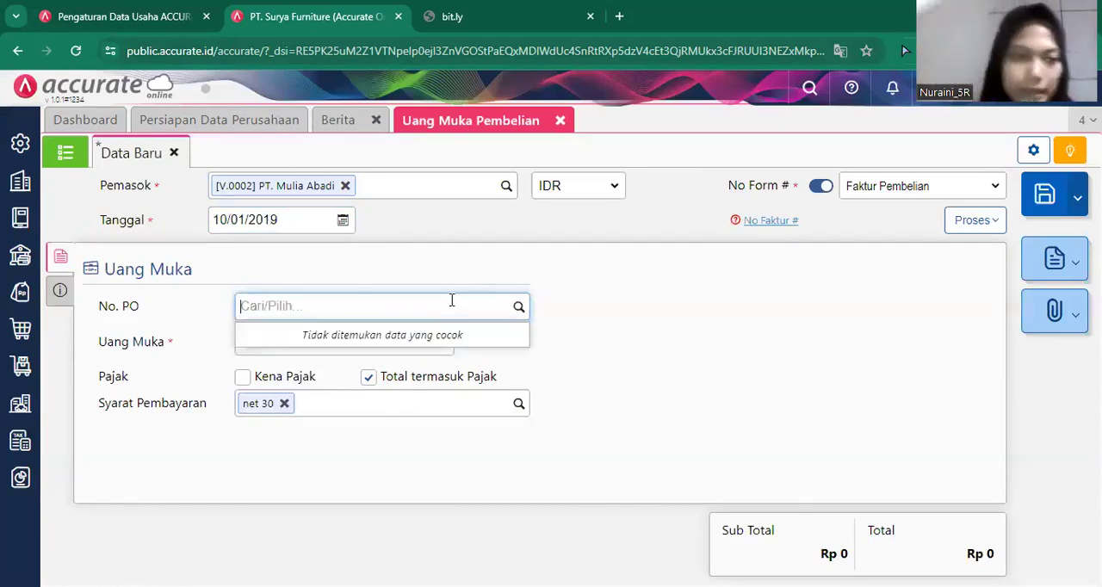
pyautogui.write('Dp')
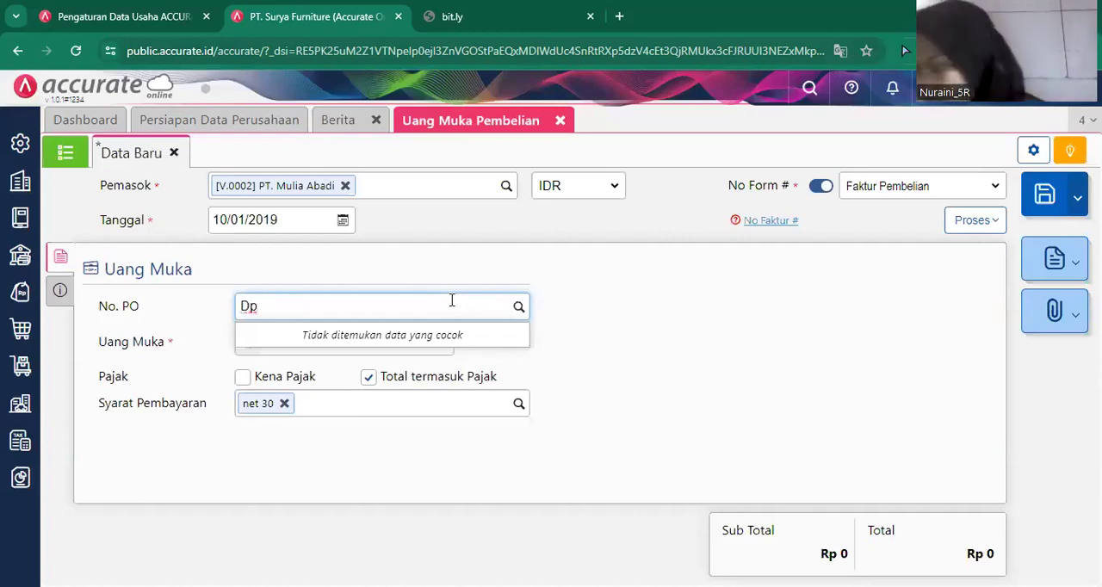
pyautogui.press('BackSpace')
pyautogui.write('P')
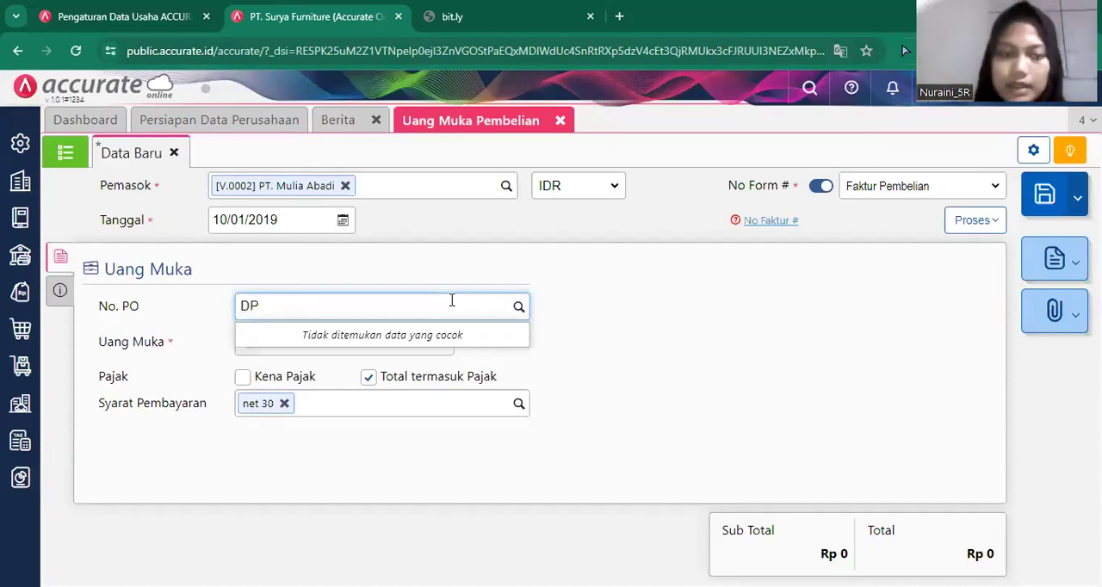
pyautogui.write('/1818')
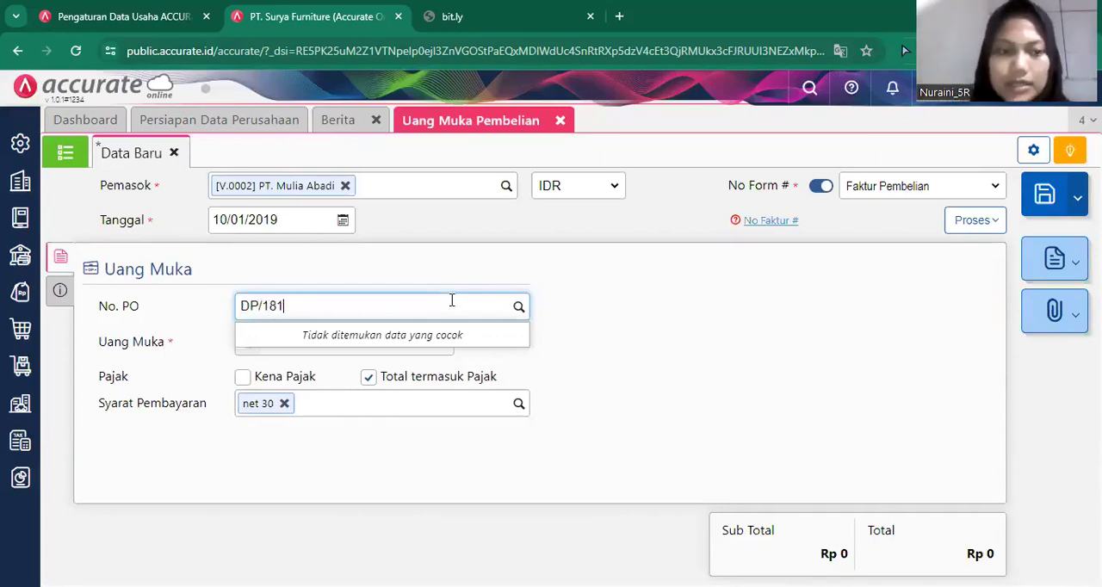
pyautogui.click(804, 396)
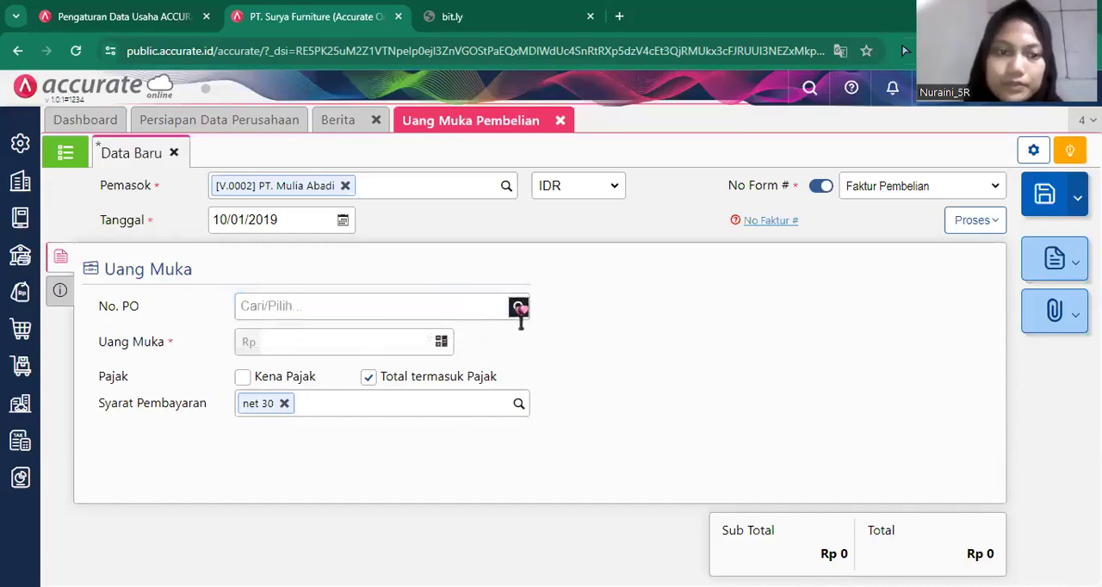
pyautogui.click(518, 309)
pyautogui.write('DP')
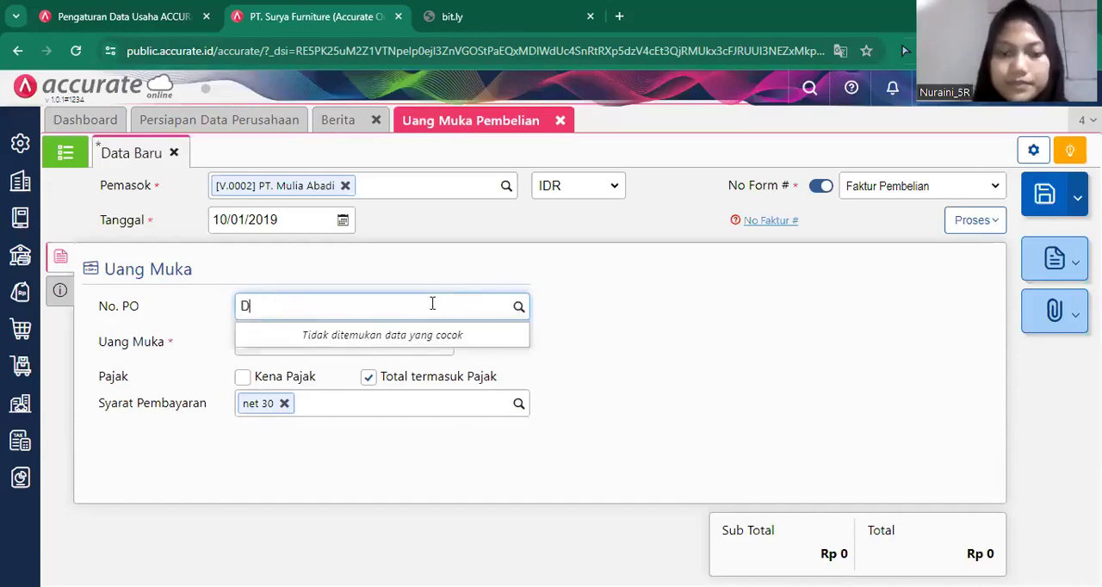
pyautogui.click(790, 405)
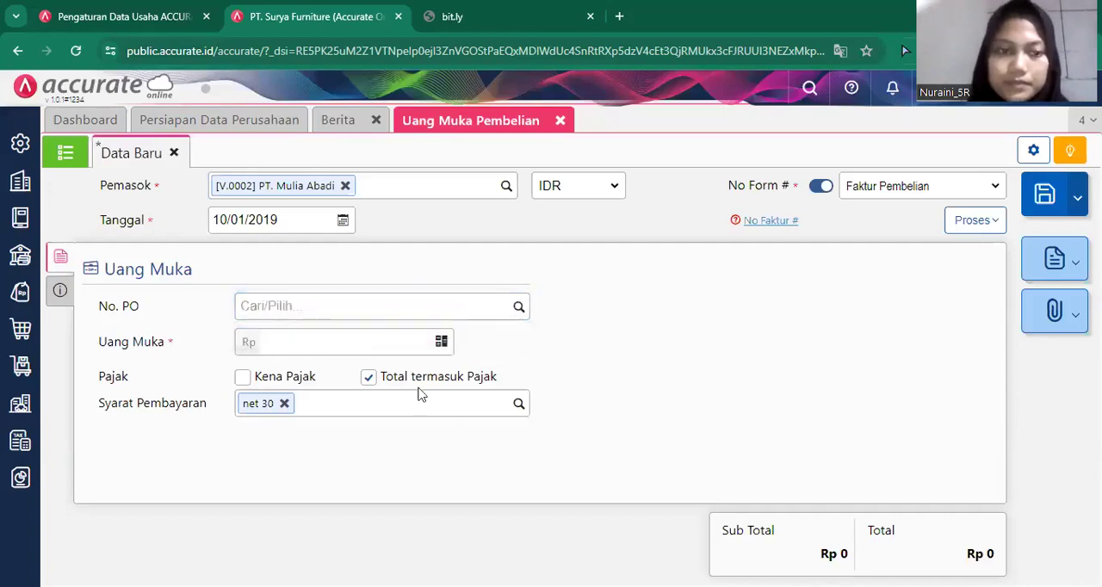
pyautogui.click(341, 302)
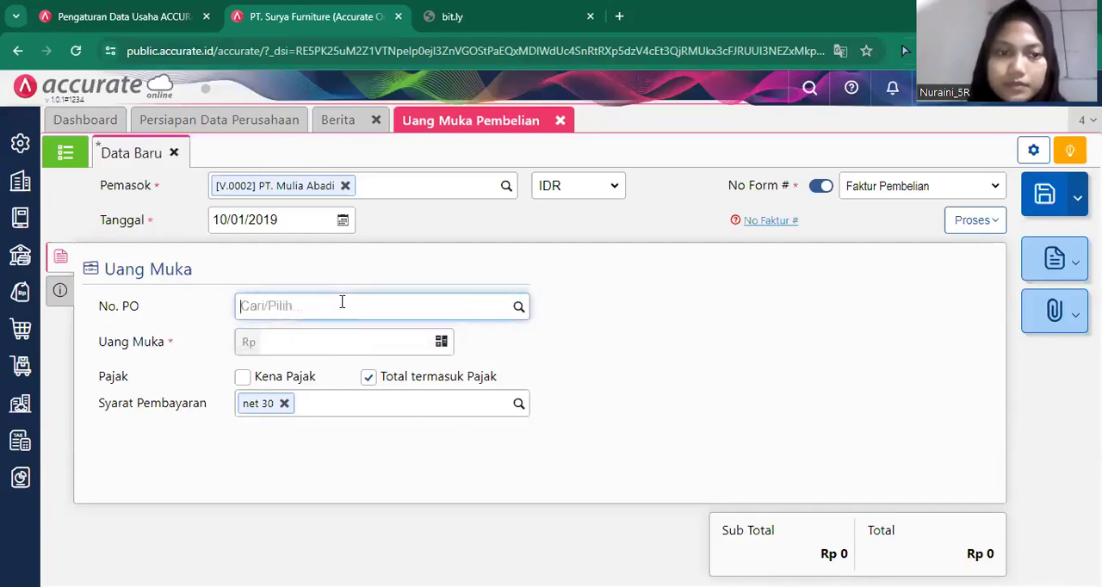
pyautogui.write('DP/')
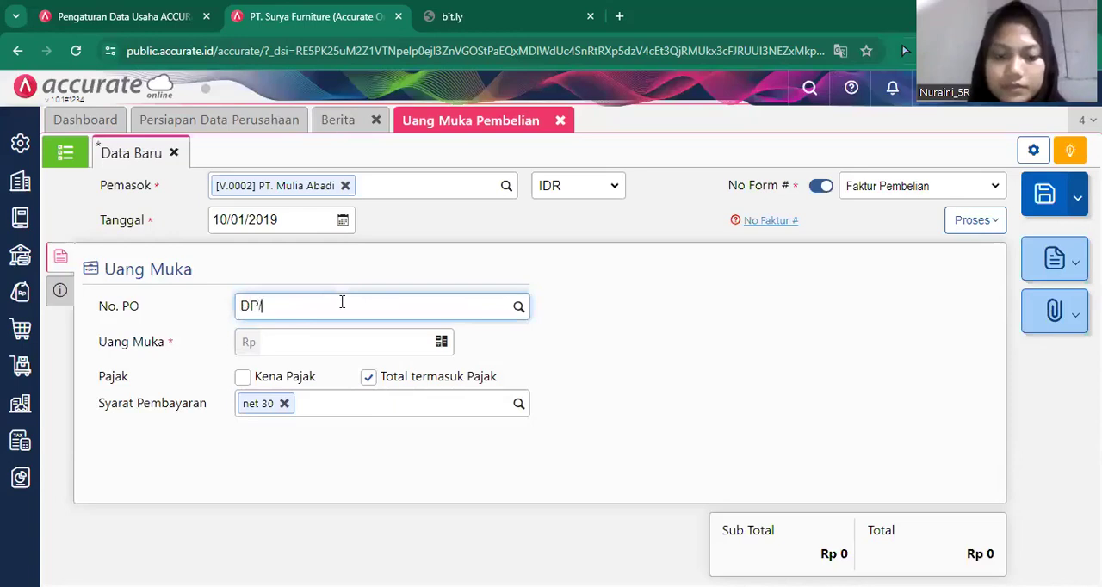
pyautogui.write('1818')
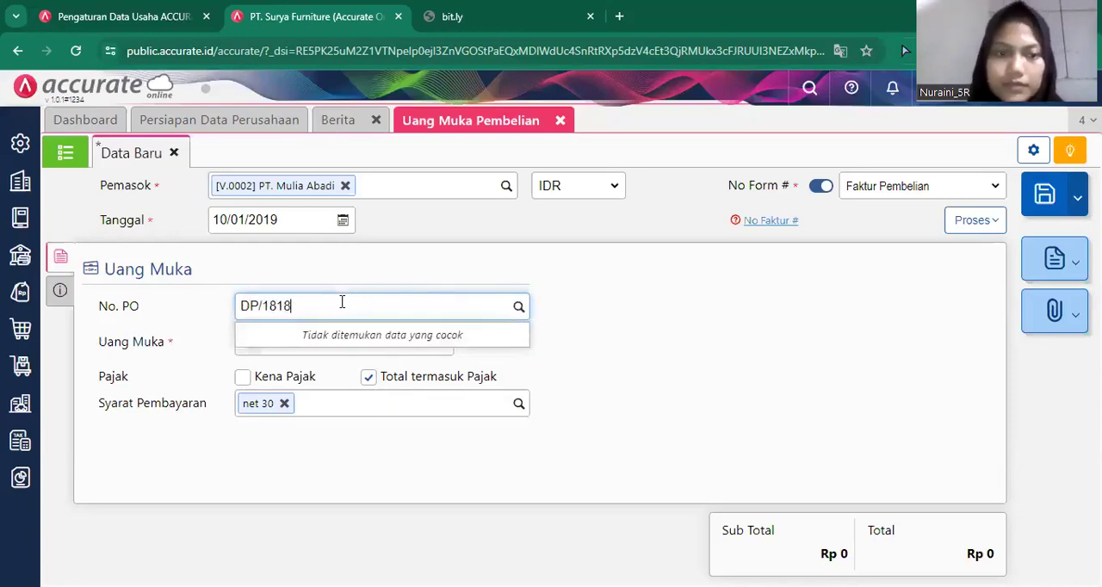
pyautogui.click(539, 366)
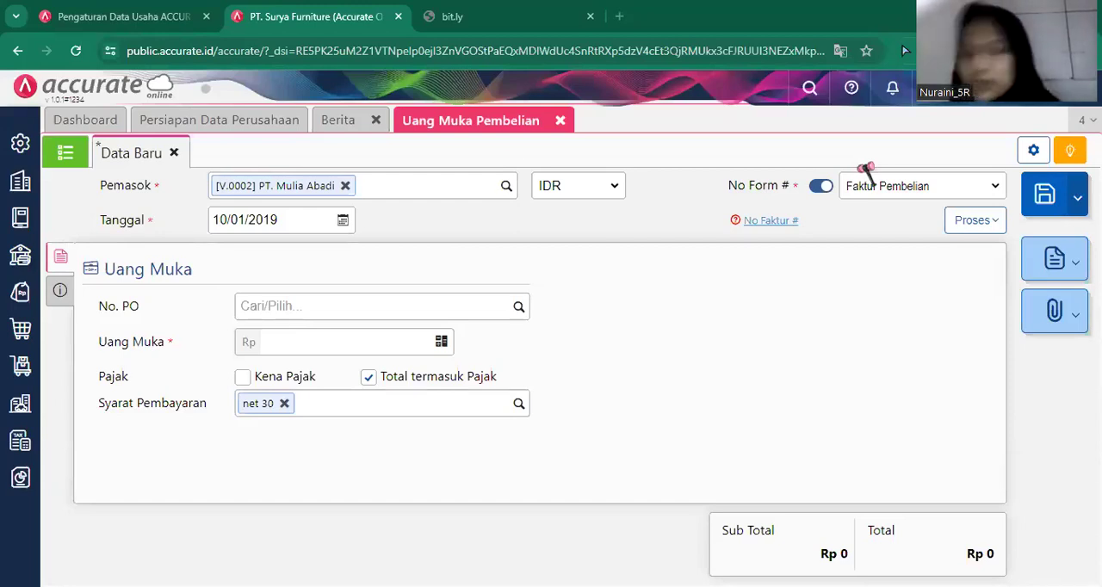
# Set the down payment amount (Uang Muka) to Rp 7.500.000.
pyautogui.click(392, 334)
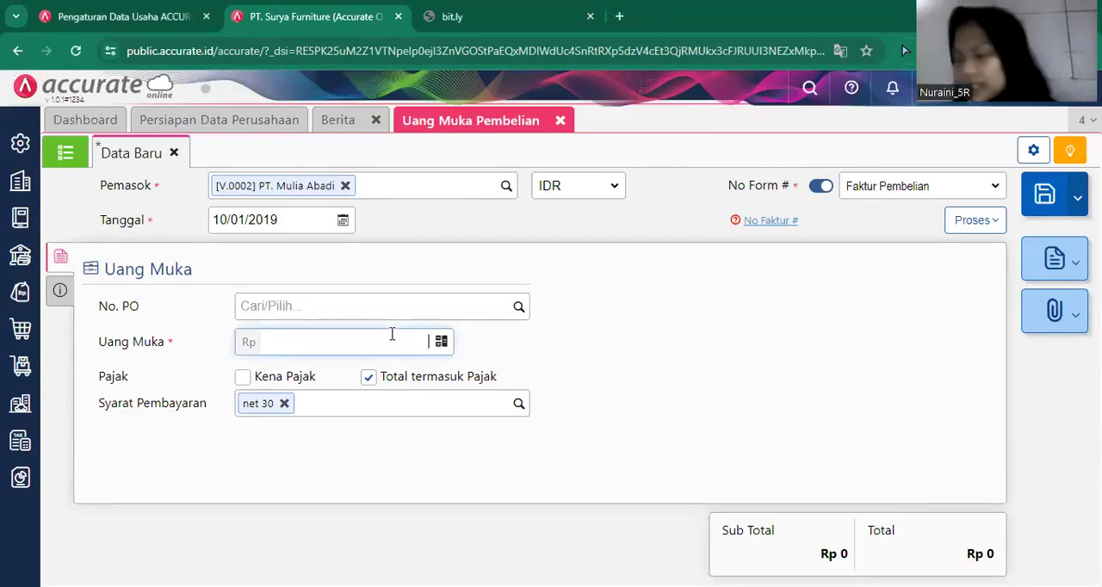
pyautogui.write('7500000')
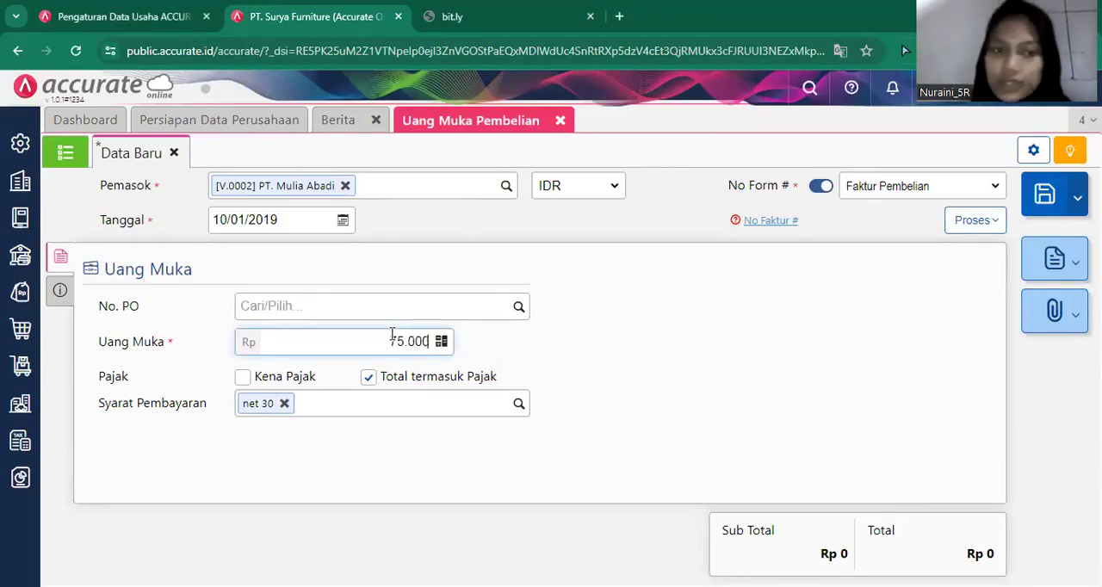
# In the down payment's additional info, set No Faktur to DP/1818 and fill in the supplier's stored address.
pyautogui.click(54, 293)
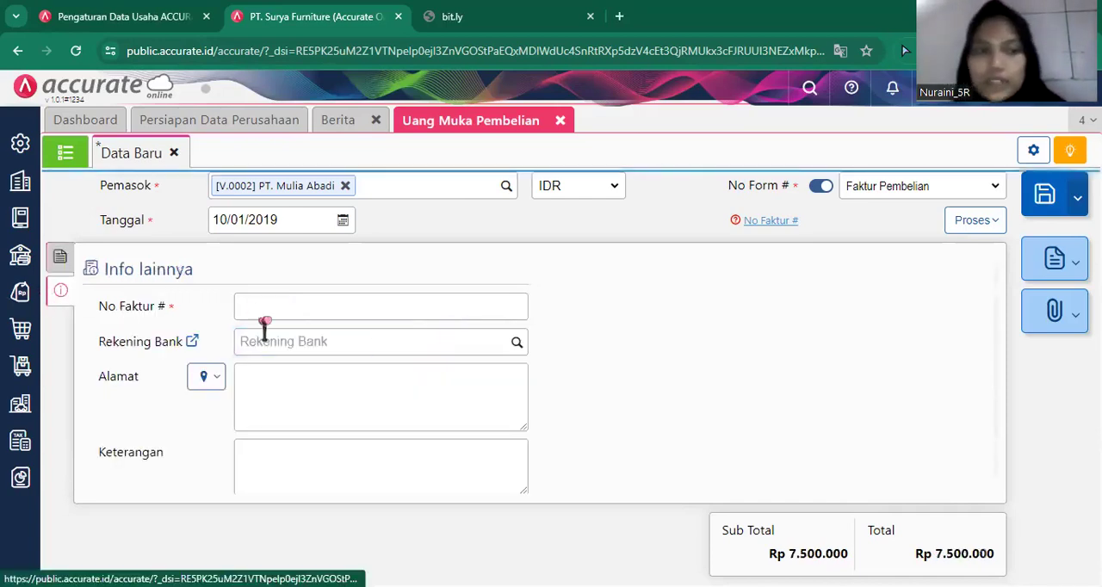
pyautogui.click(269, 308)
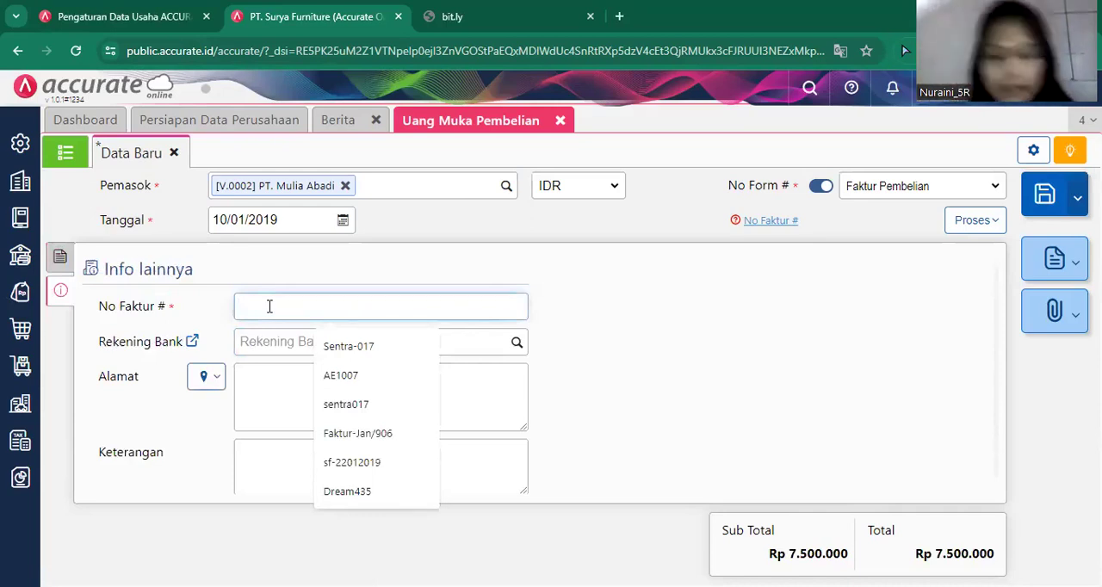
pyautogui.write('DP')
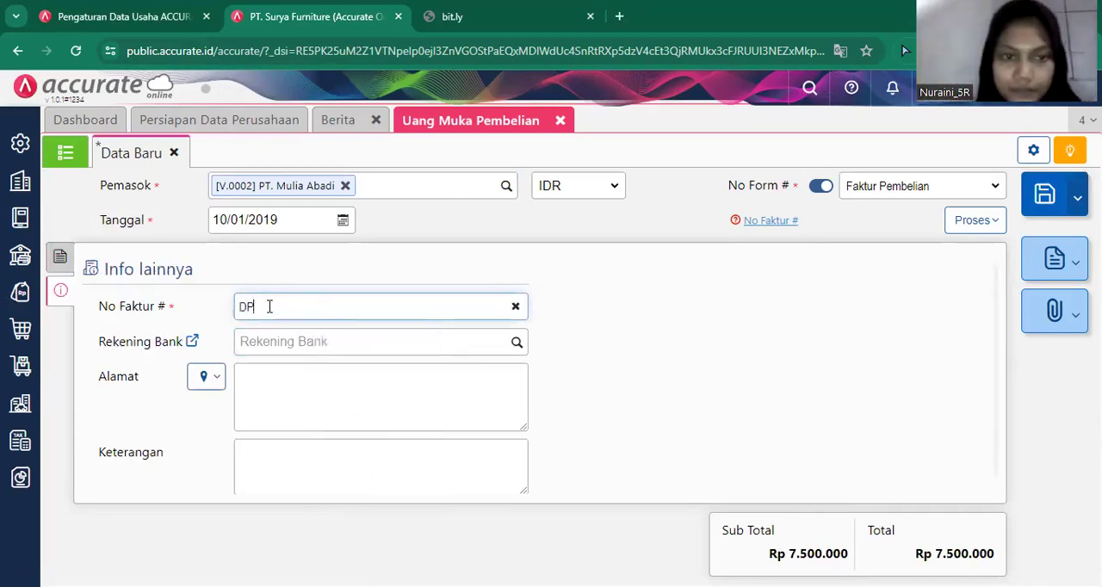
pyautogui.write('/1818')
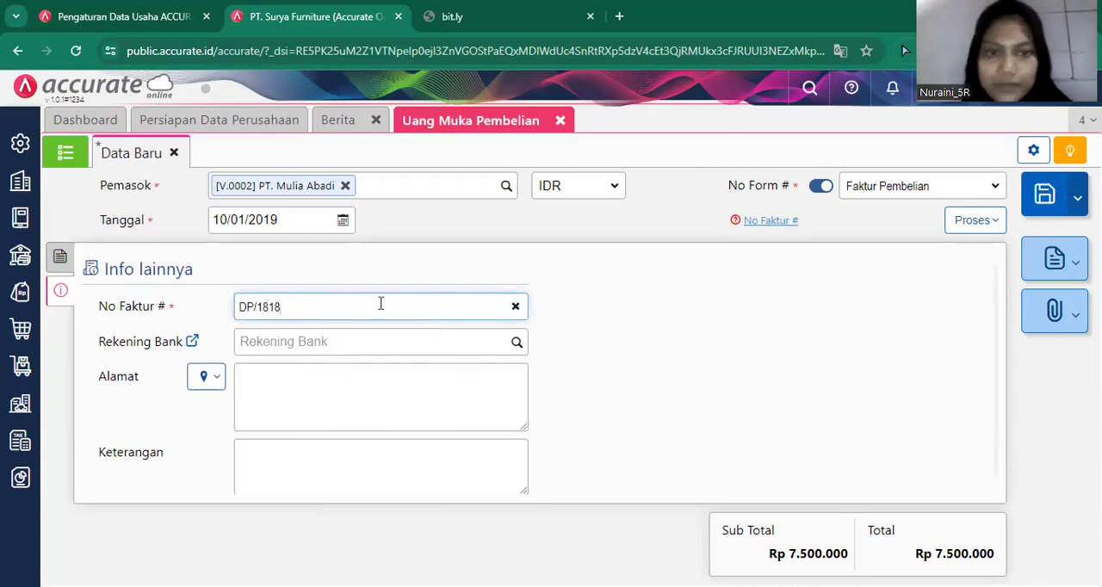
pyautogui.click(206, 384)
pyautogui.click(224, 409)
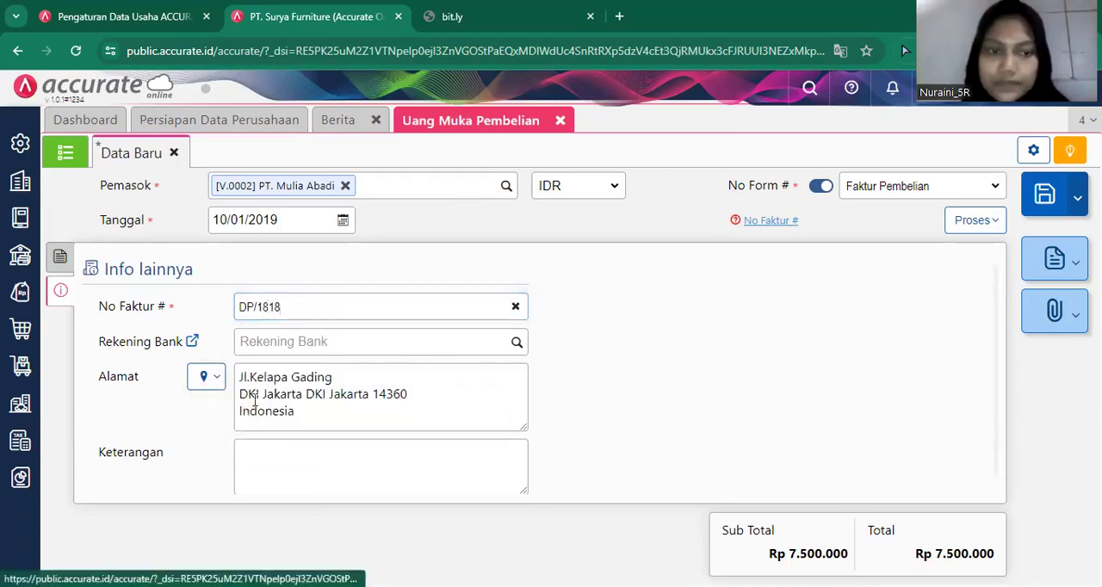
pyautogui.click(430, 351)
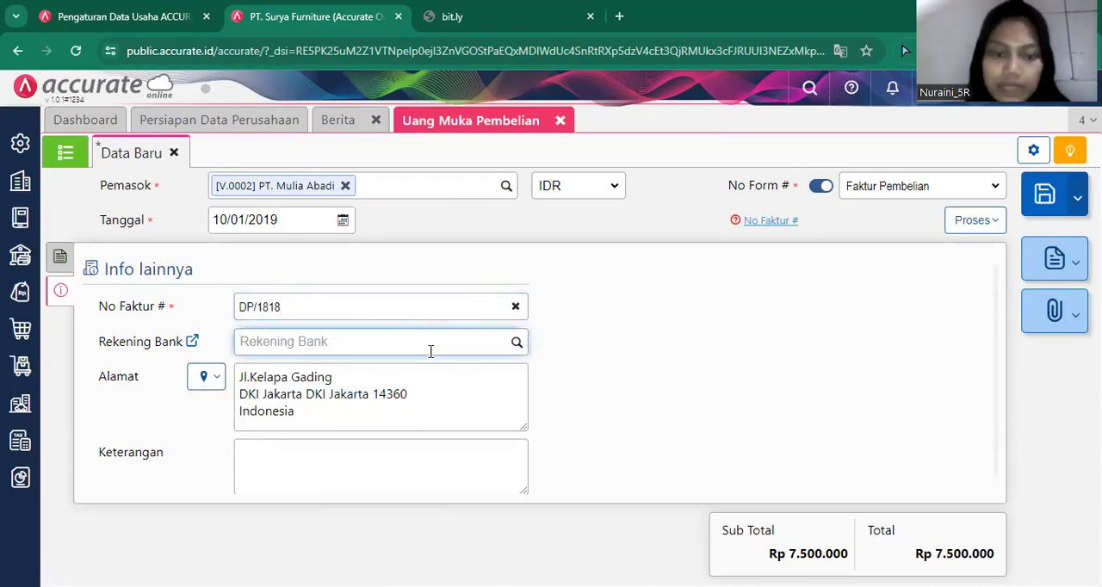
pyautogui.write('Banl')
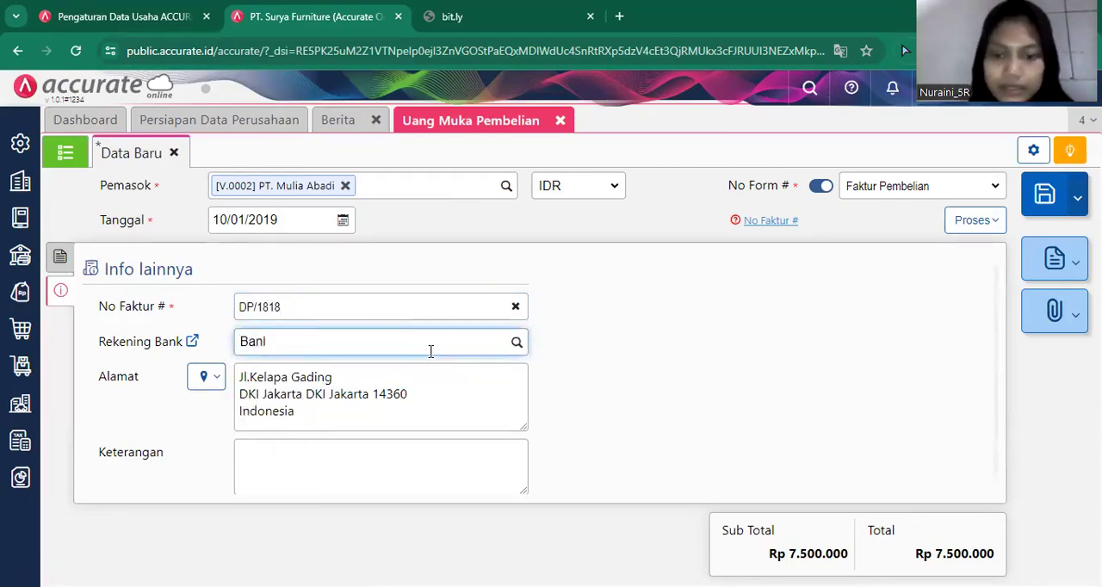
pyautogui.press('BackSpace')
pyautogui.press('BackSpace')
pyautogui.press('BackSpace')
pyautogui.press('BackSpace')
pyautogui.click(759, 398)
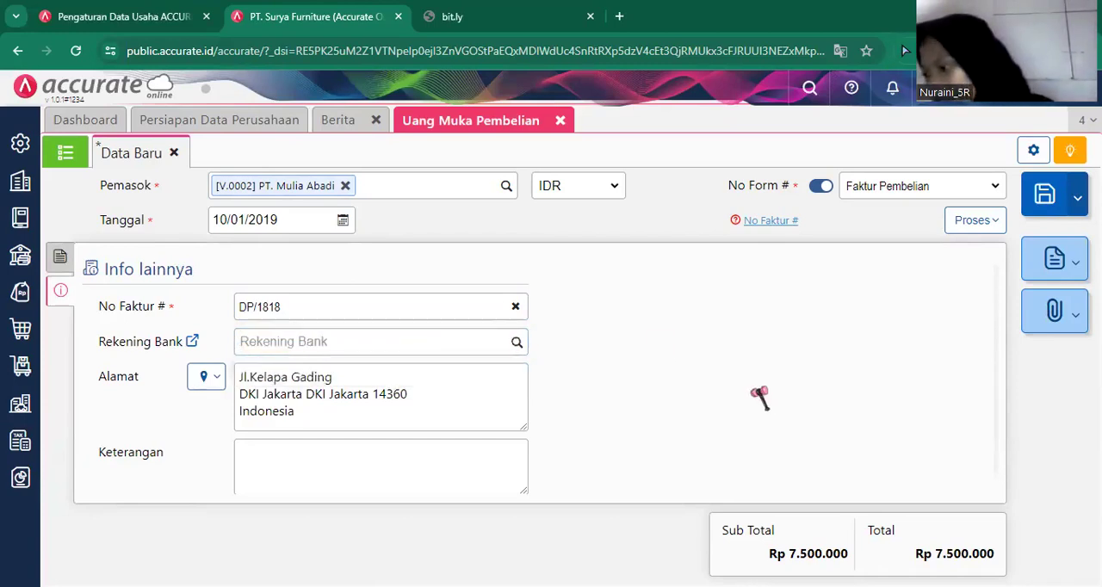
# Return to the down payment details, save the PT. Mulia Abadi down payment and close its form.
pyautogui.click(59, 257)
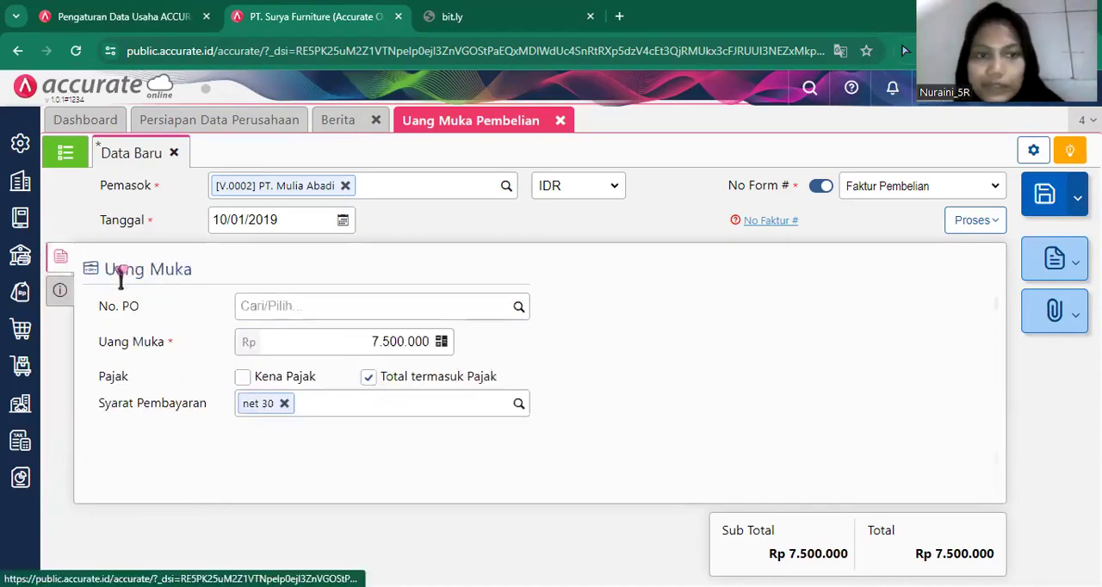
pyautogui.click(297, 307)
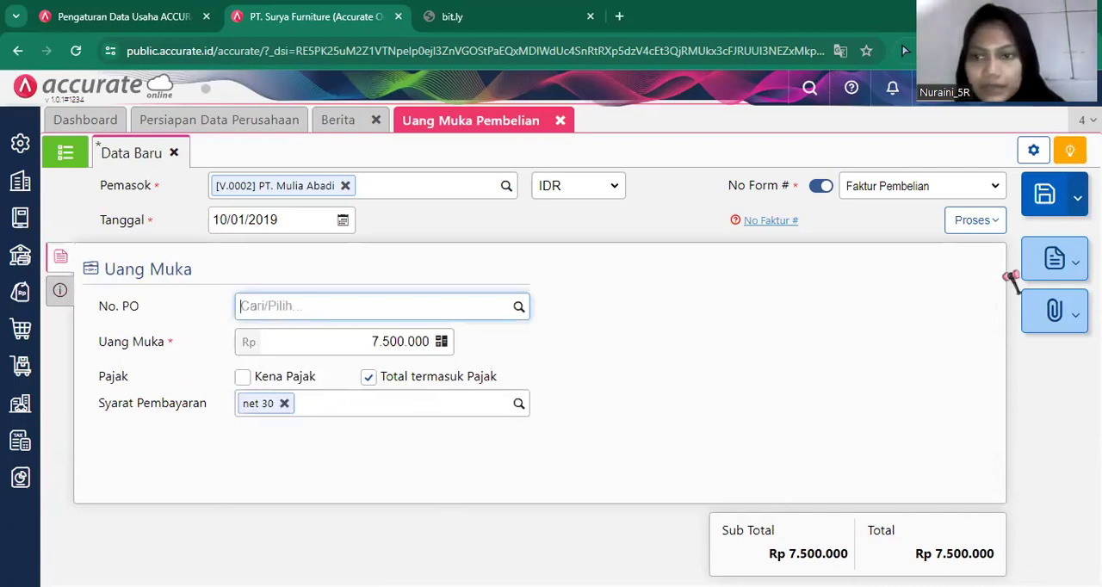
pyautogui.click(1054, 198)
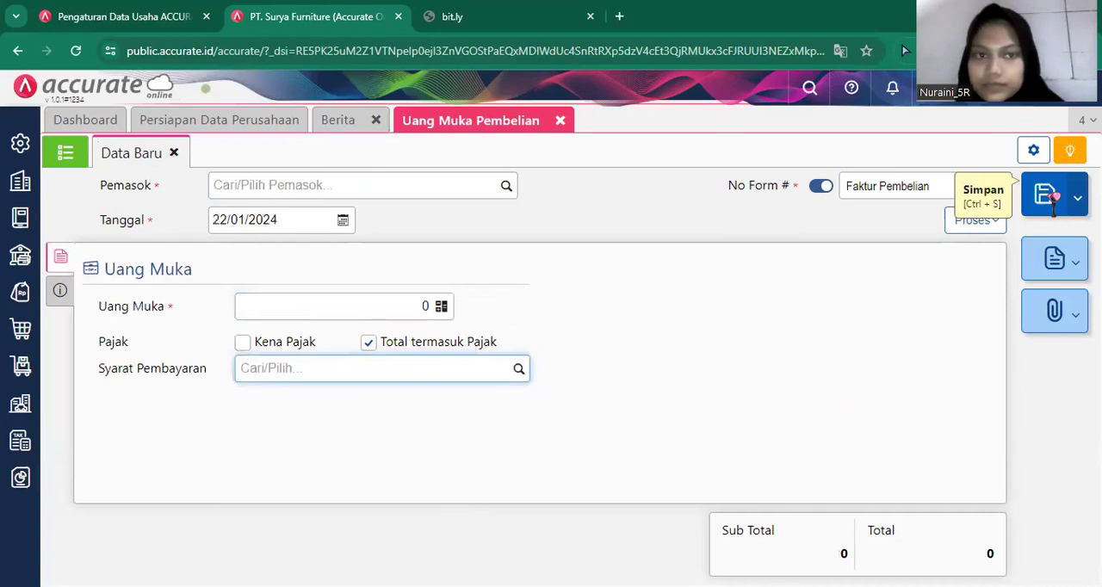
pyautogui.click(562, 121)
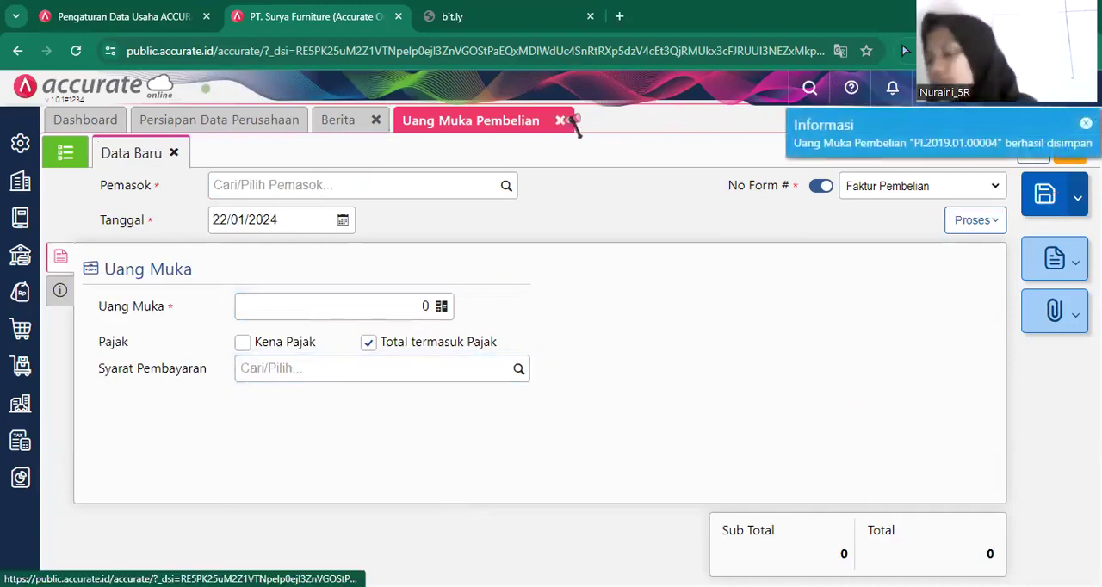
pyautogui.click(569, 122)
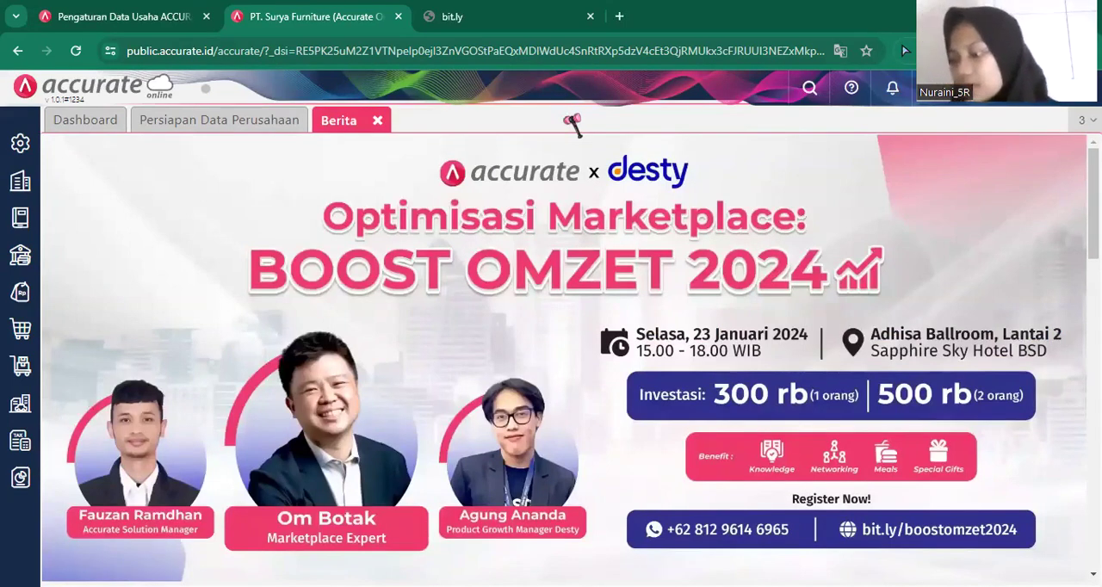
# Start a purchase order (Pesanan Pembelian) for PT. Mulia Abadi and set its date to 11/01/2019.
pyautogui.click(22, 330)
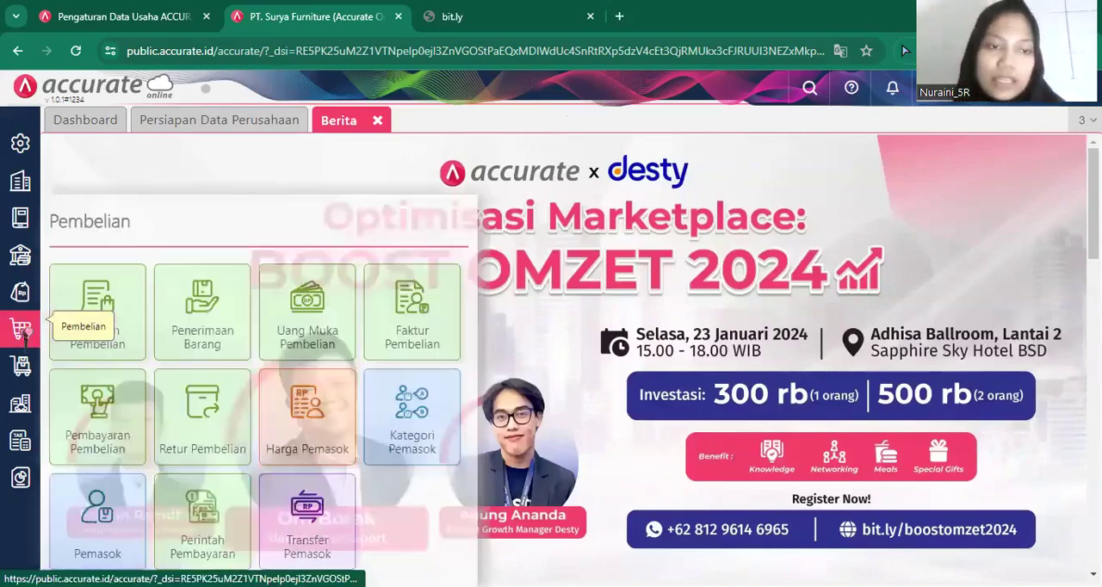
pyautogui.click(88, 339)
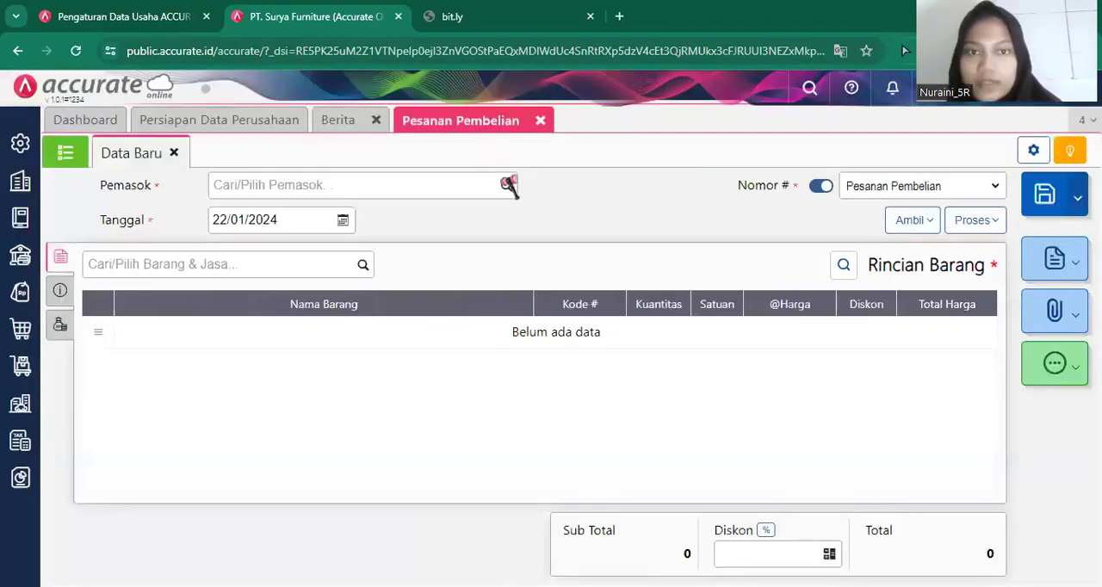
pyautogui.click(503, 191)
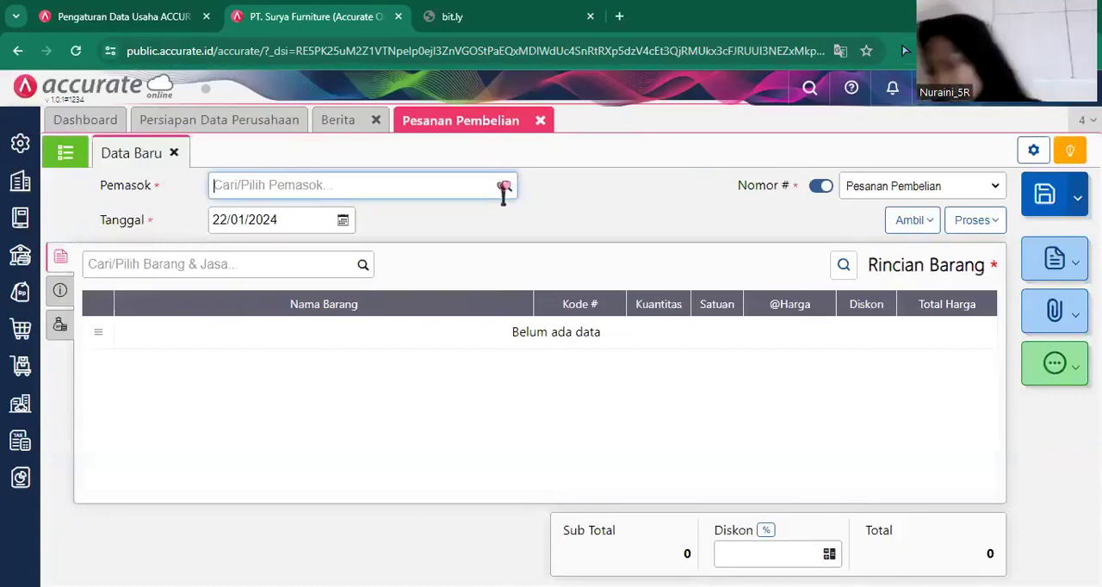
pyautogui.click(504, 186)
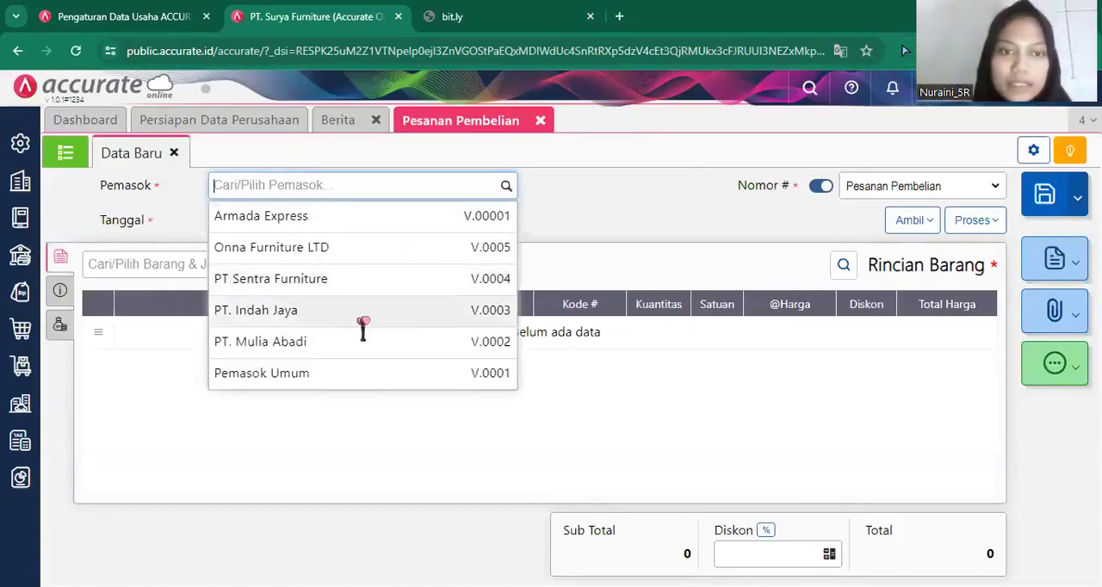
pyautogui.click(360, 345)
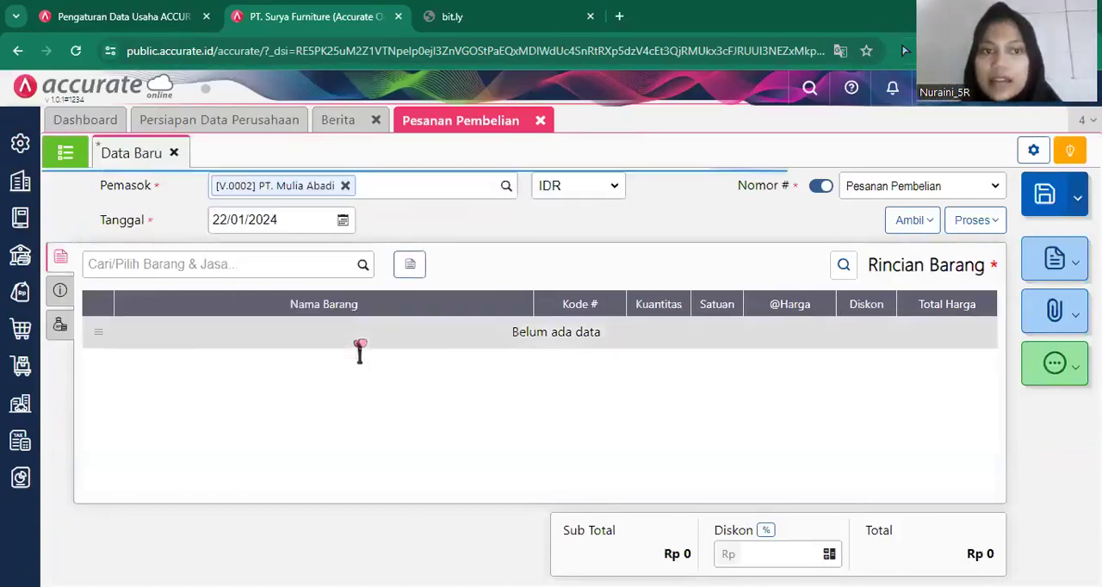
pyautogui.click(296, 219)
pyautogui.press('BackSpace')
pyautogui.write('11/01/2019')
pyautogui.click(582, 432)
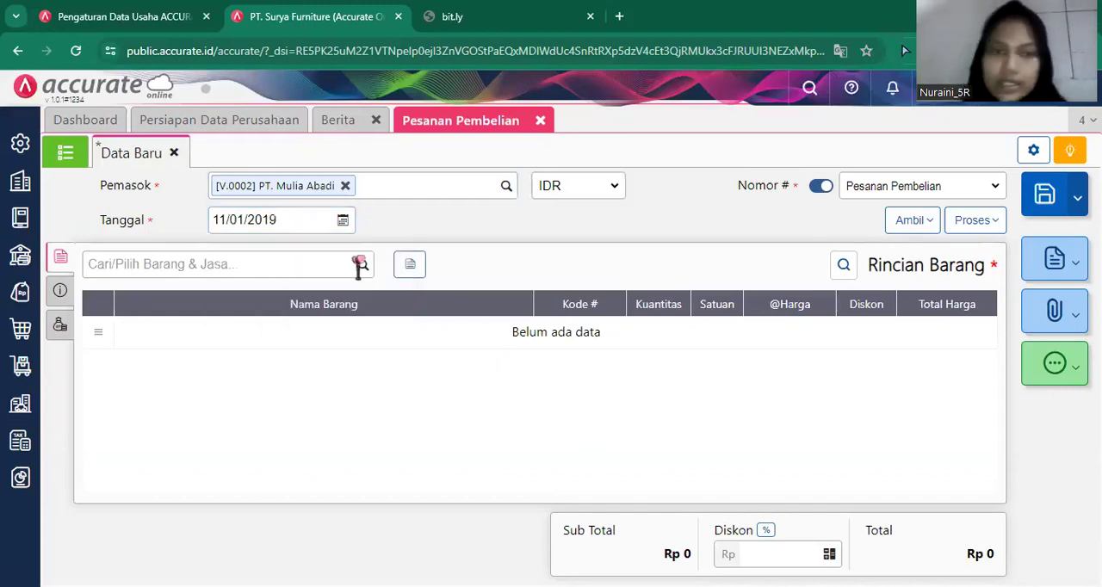
# Add Kursi Bar to the order with a quantity of 250 PCS at Rp 50.000 each, with PPN 11% unticked.
pyautogui.click(360, 268)
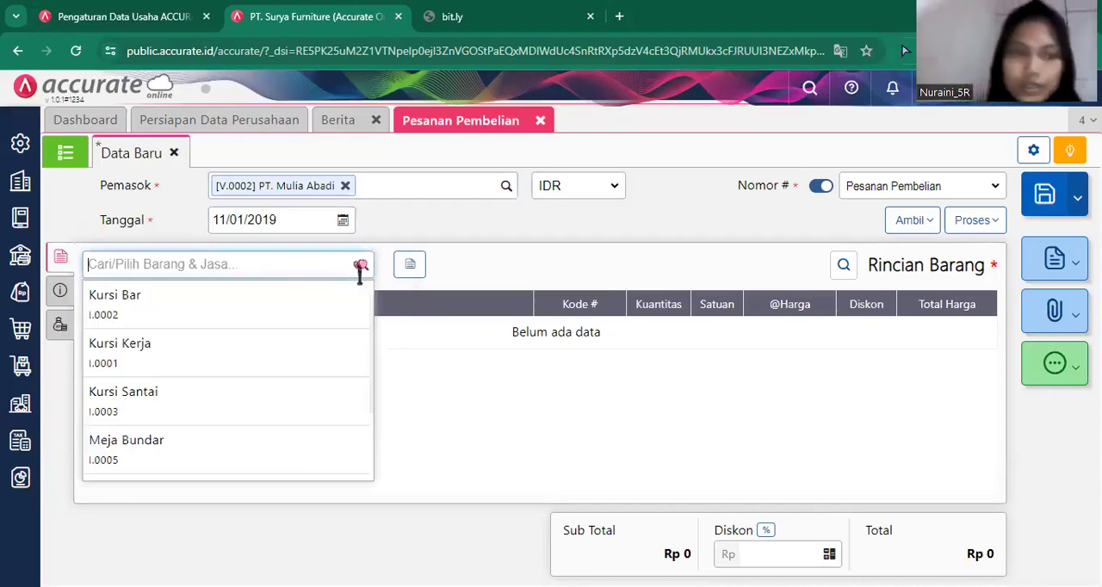
pyautogui.click(322, 310)
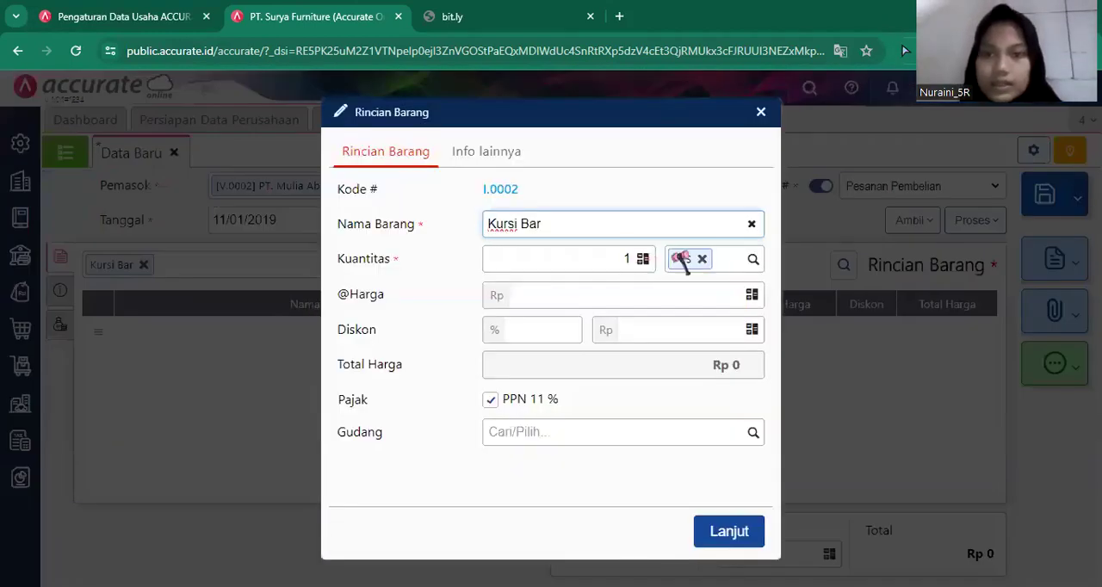
pyautogui.click(630, 250)
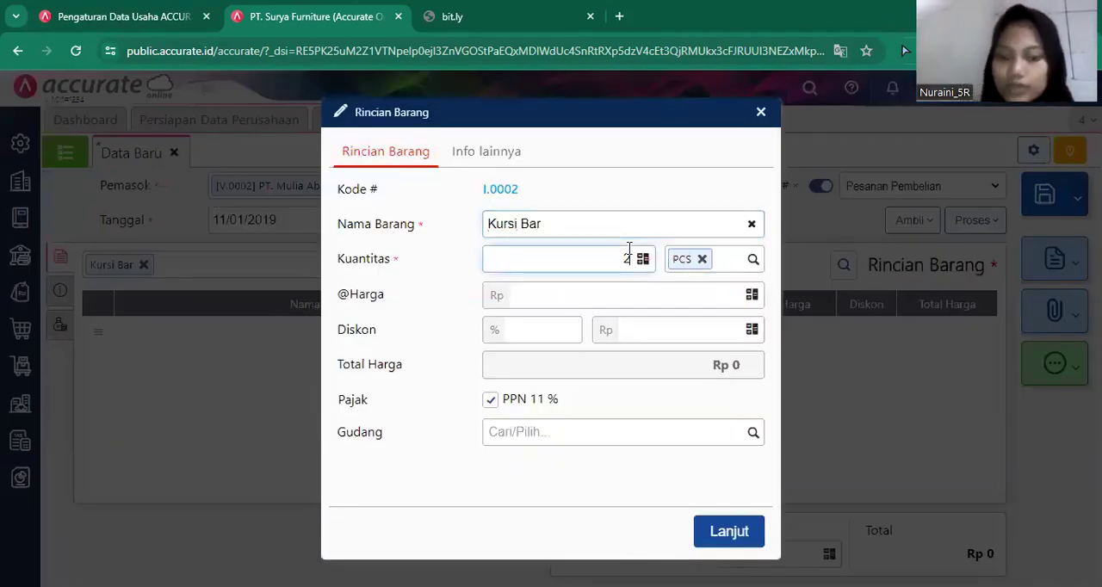
pyautogui.write('250')
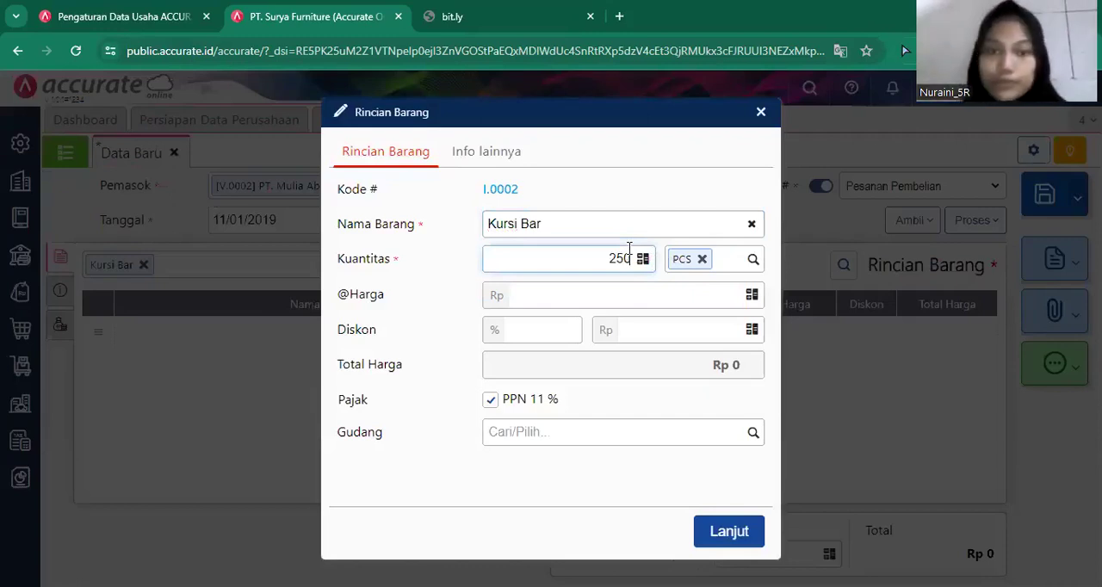
pyautogui.click(641, 298)
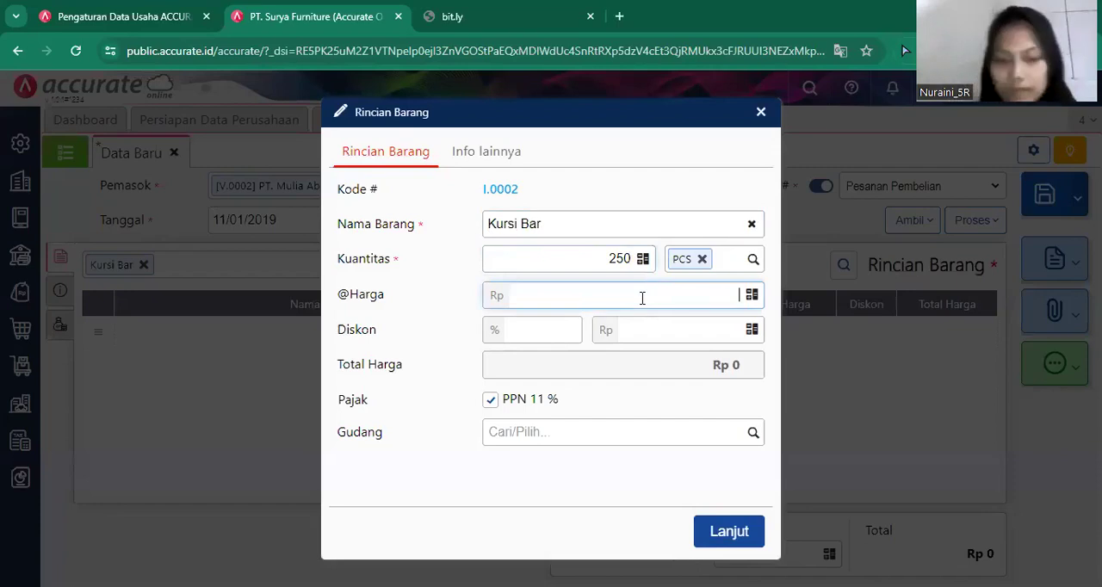
pyautogui.write('50.000')
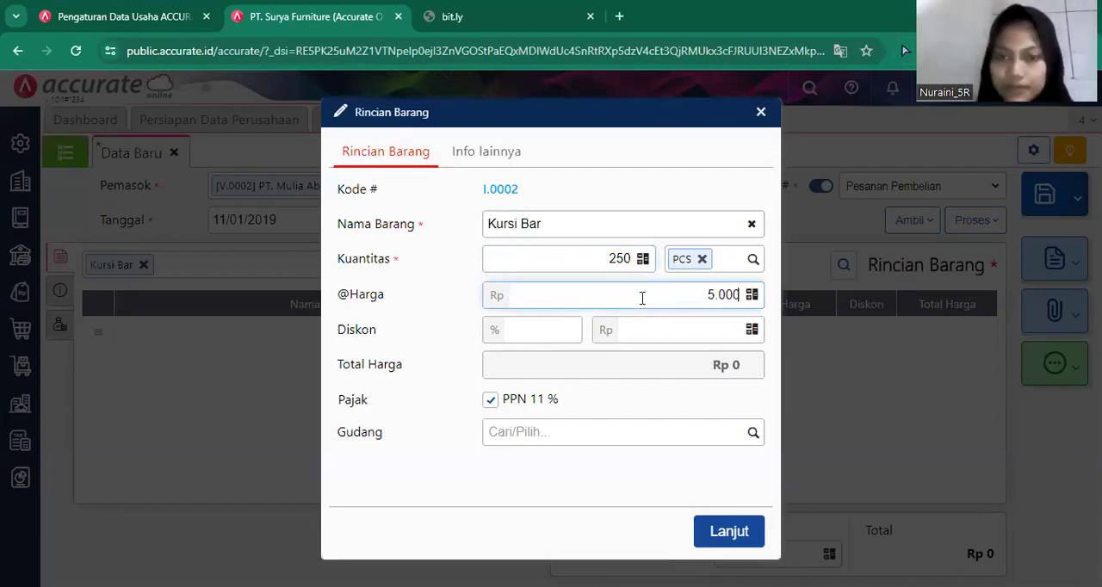
pyautogui.click(548, 401)
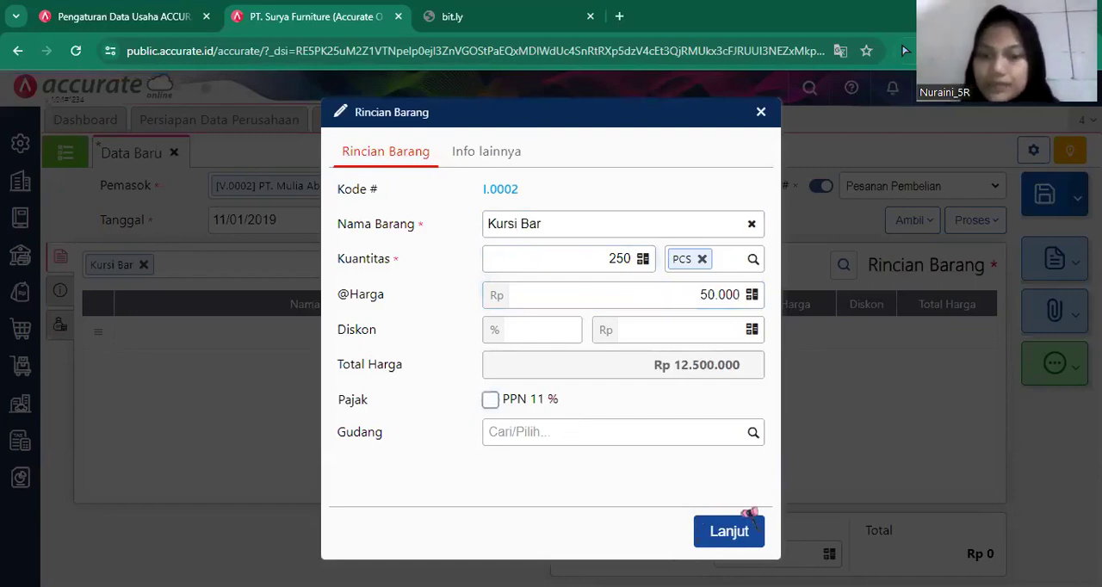
pyautogui.click(727, 531)
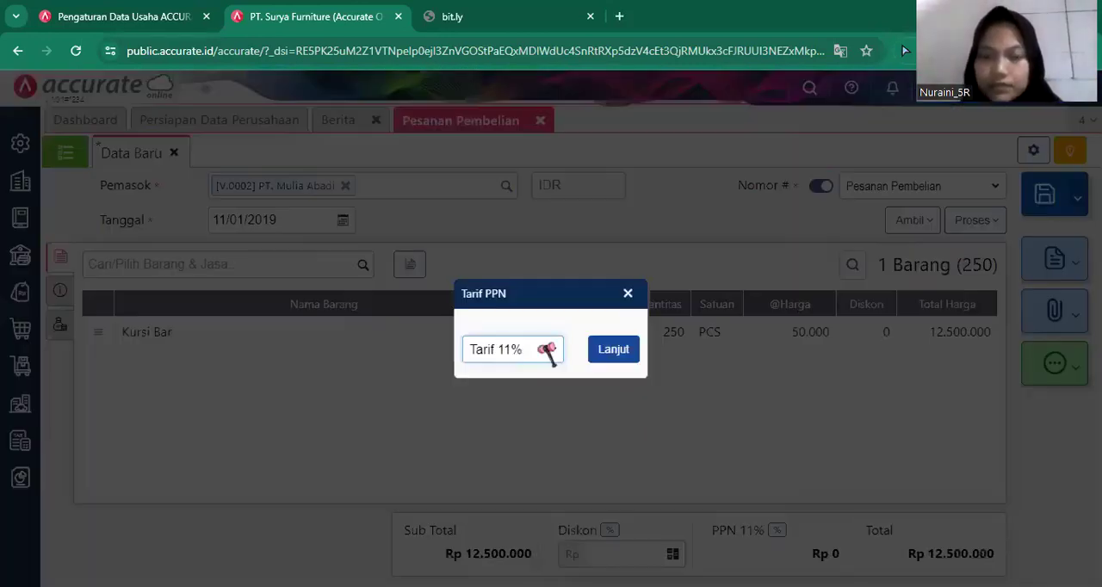
# Change the order's PPN rate to Tarif 10% and apply PPN 10% to the Kursi Bar line.
pyautogui.click(534, 356)
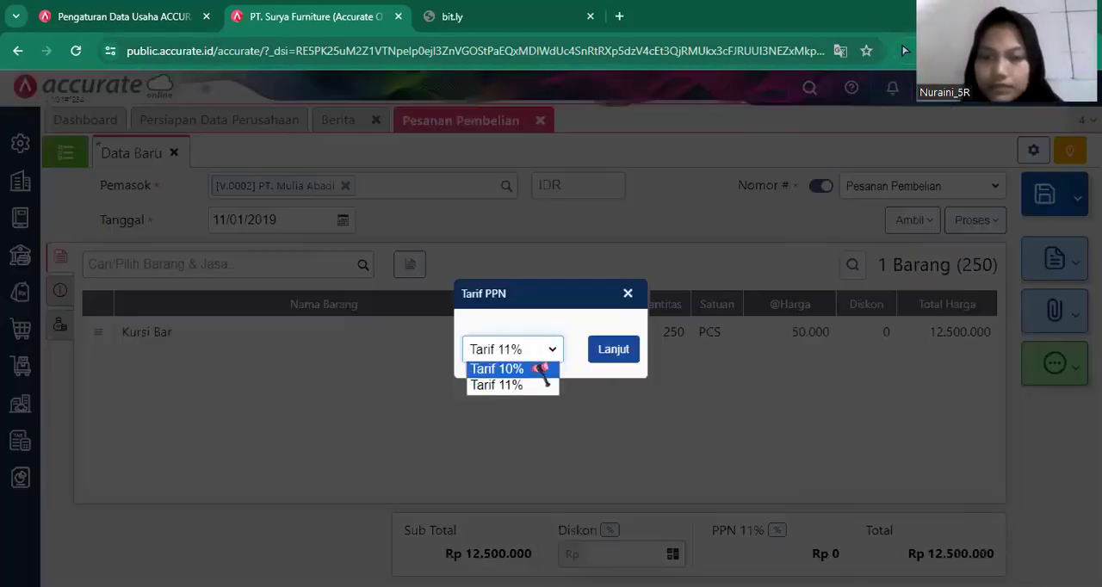
pyautogui.click(610, 351)
pyautogui.click(609, 351)
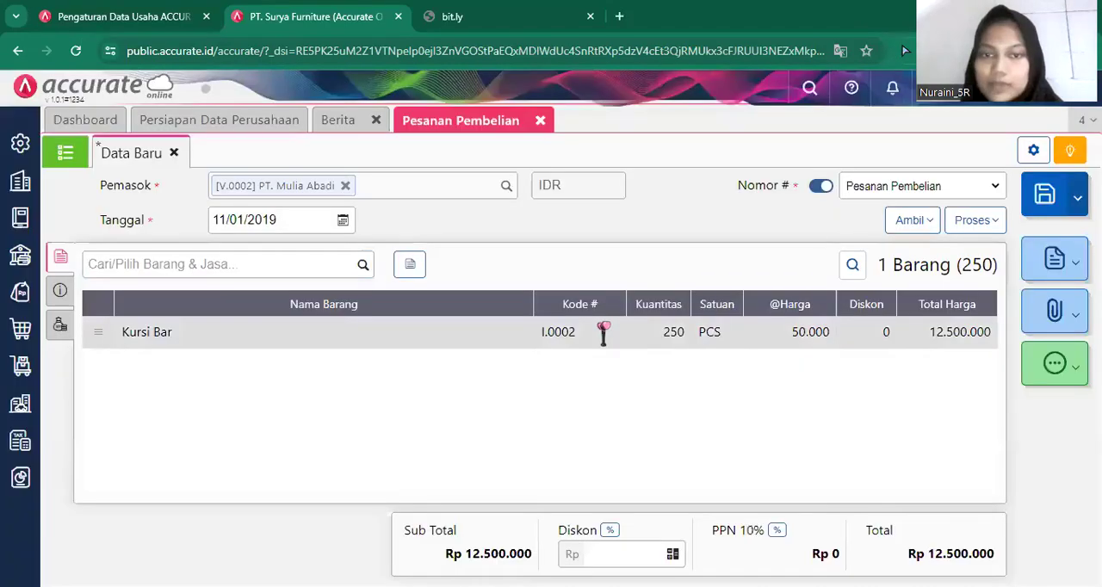
pyautogui.click(606, 330)
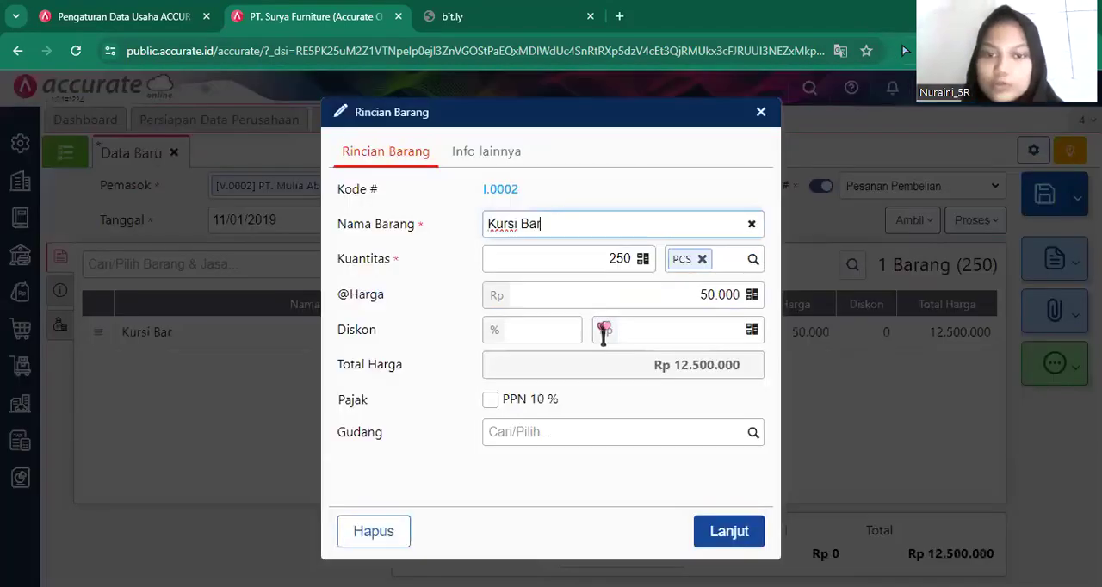
pyautogui.click(502, 408)
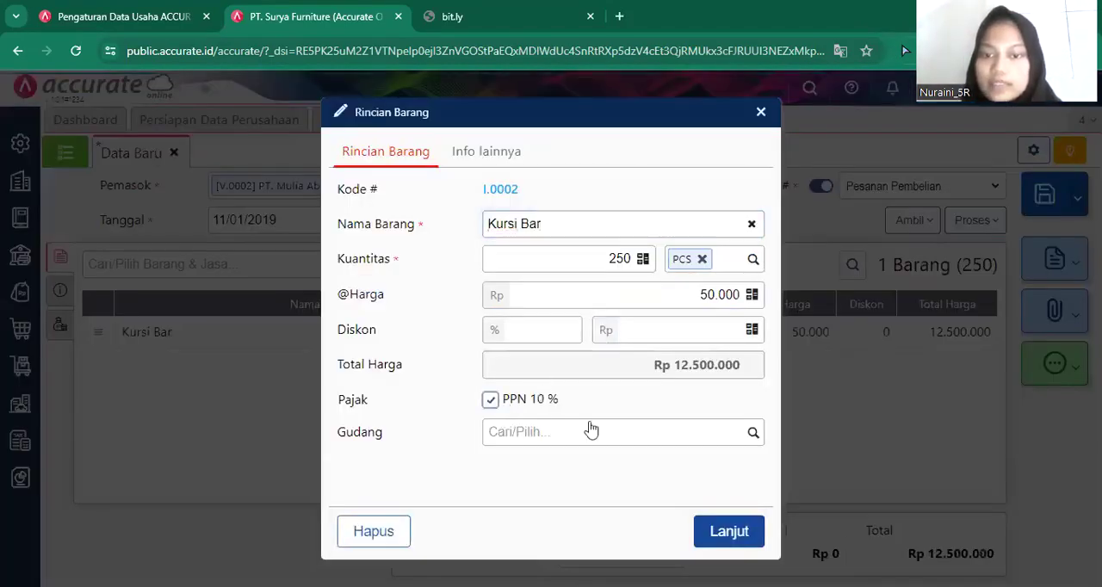
pyautogui.click(730, 531)
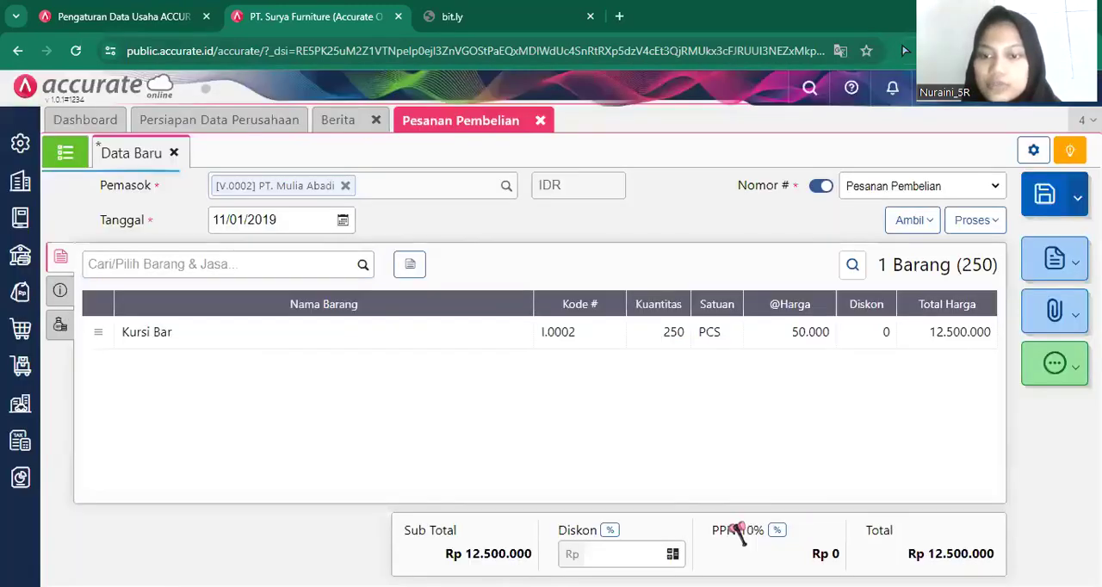
# Fill in the order's delivery address (Alamat Kirim) from the first stored address, return to the item details and save the purchase order.
pyautogui.click(58, 295)
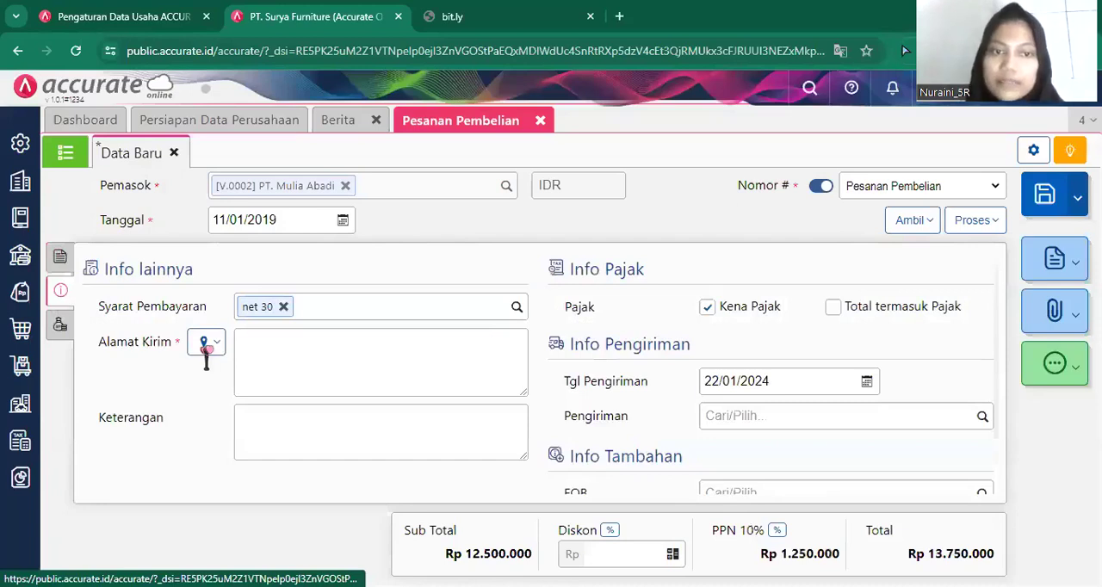
pyautogui.click(209, 346)
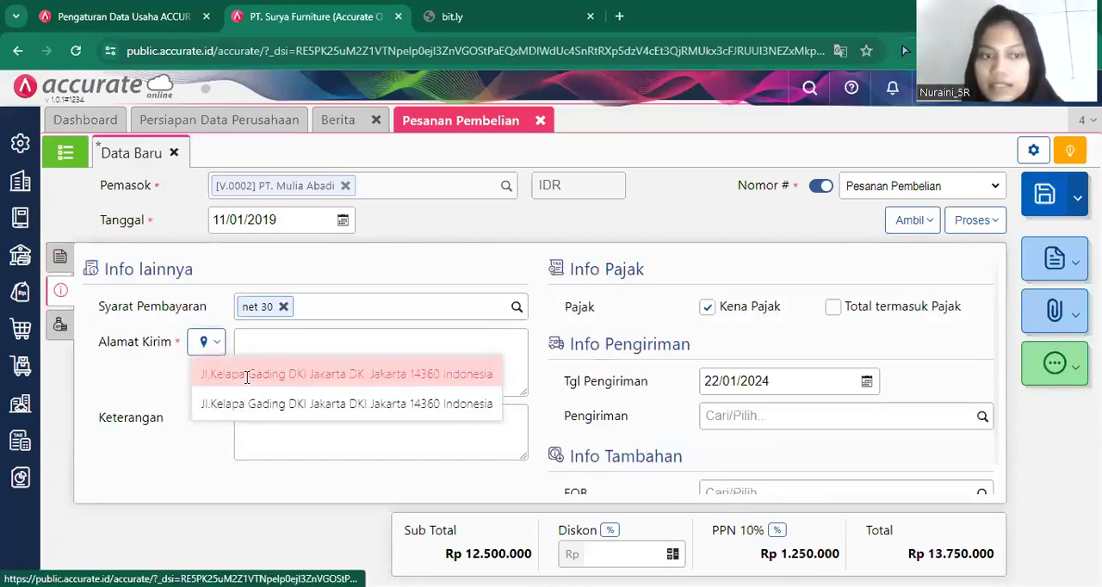
pyautogui.click(214, 373)
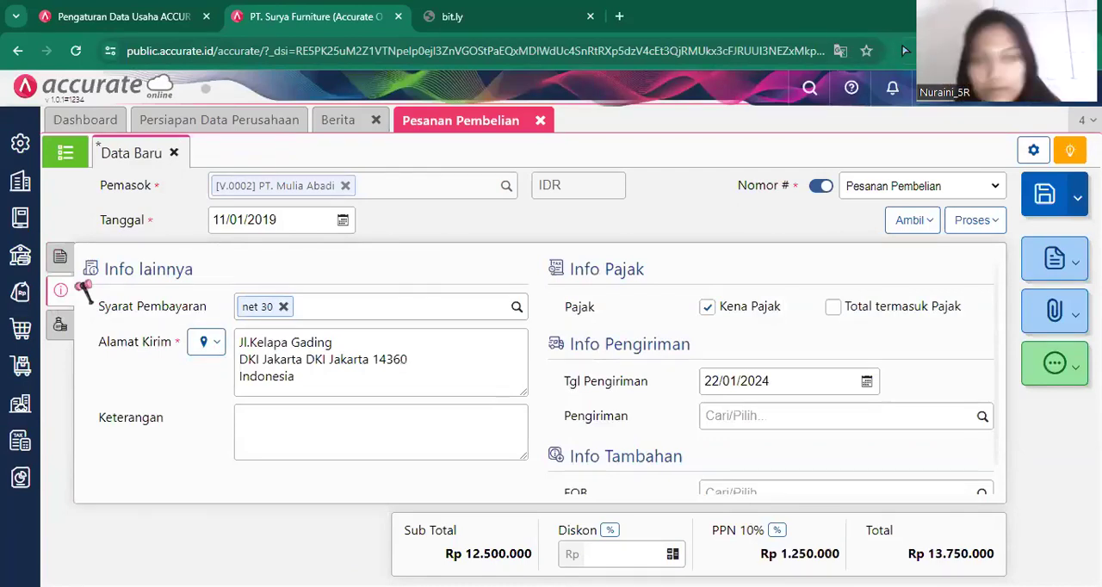
pyautogui.click(60, 259)
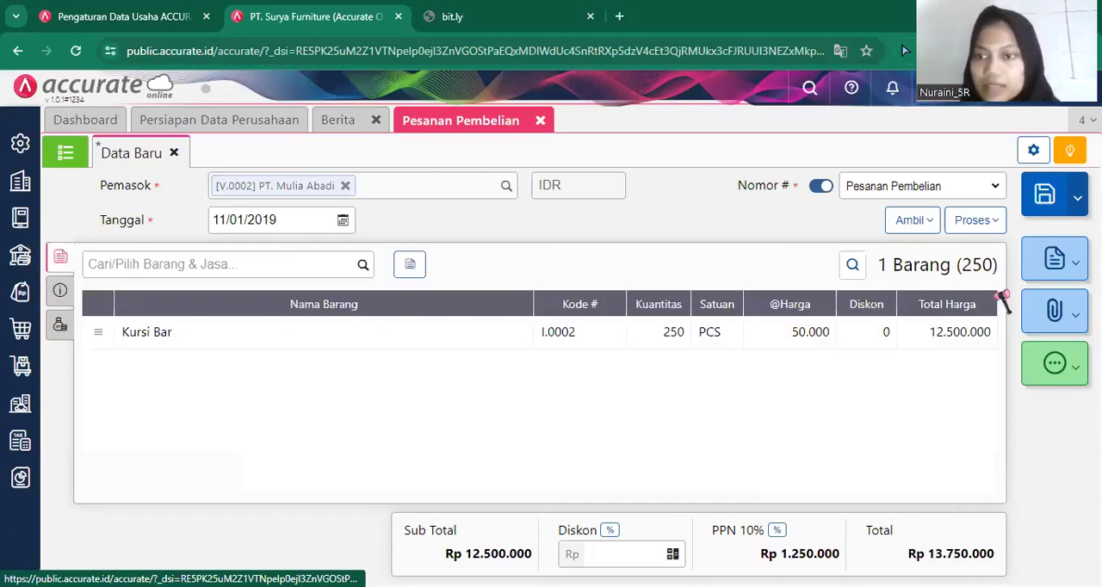
pyautogui.click(1038, 202)
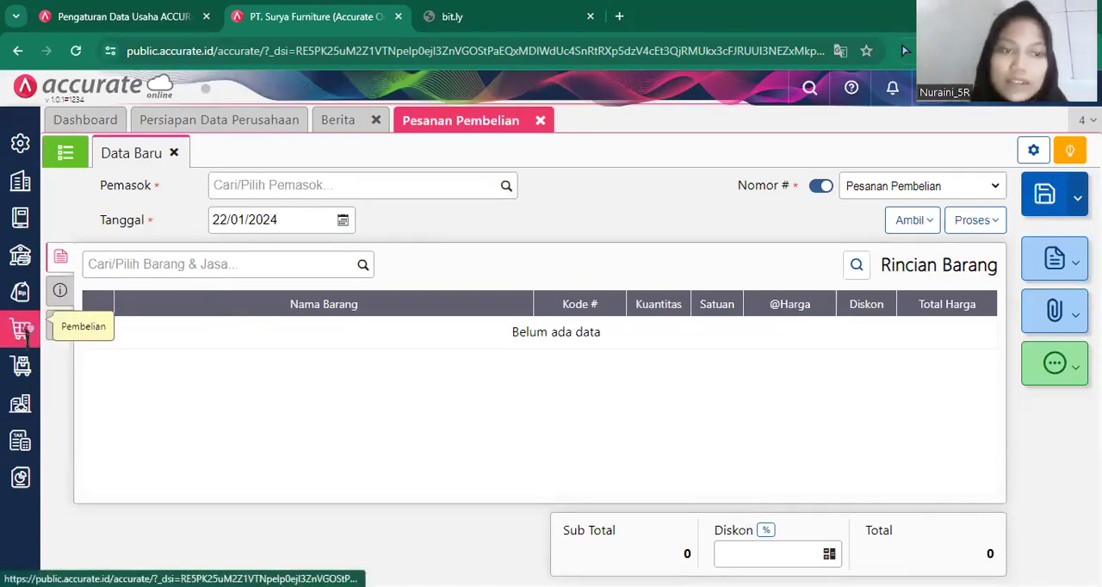
# Start a purchase invoice (Faktur Pembelian) for PT. Mulia Abadi and set its date to 12/01/2019.
pyautogui.moveTo(23, 325)
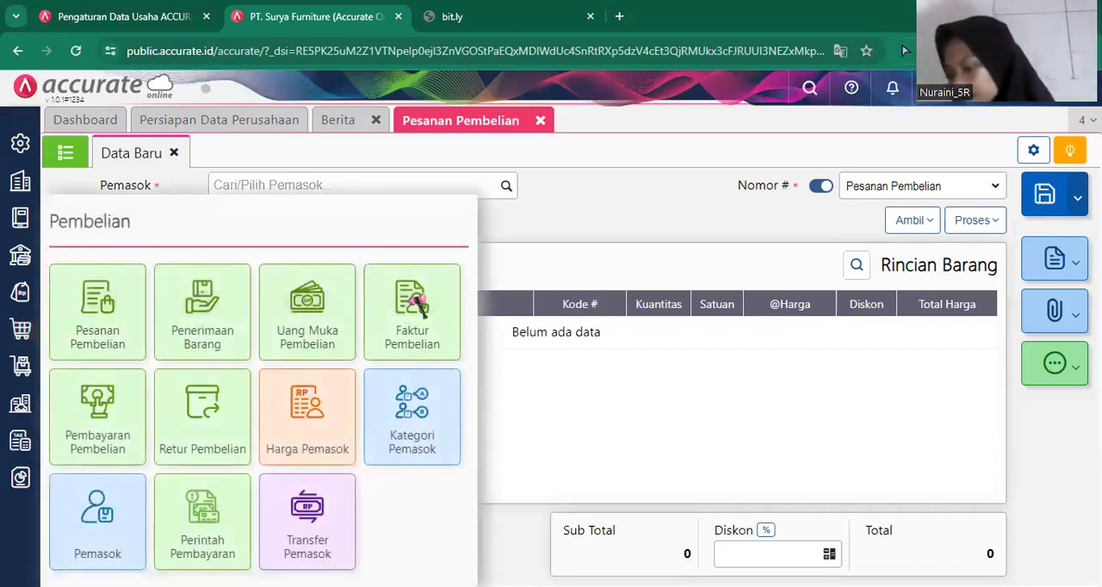
pyautogui.click(417, 301)
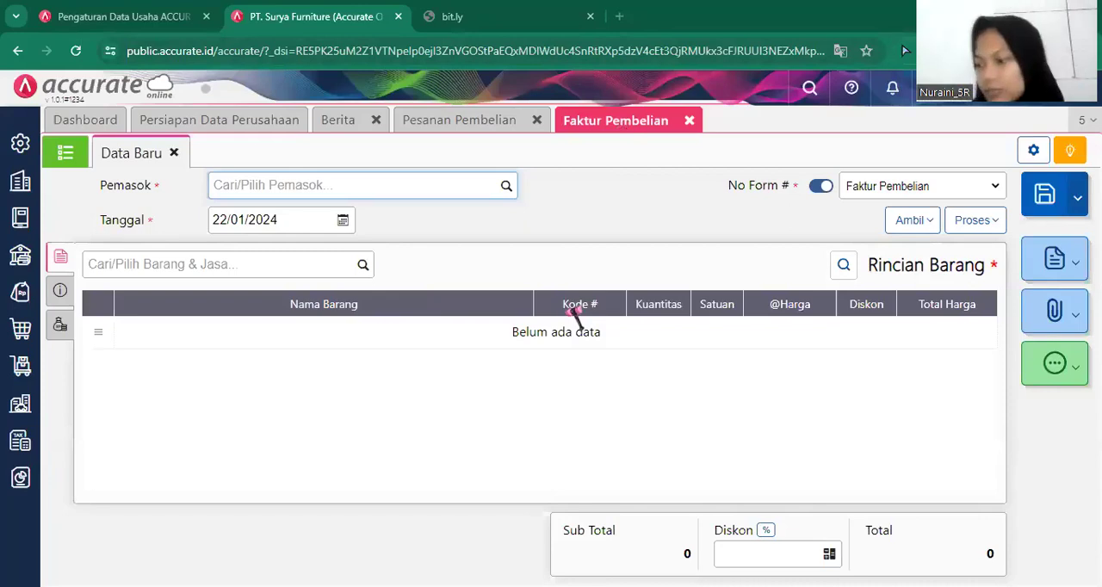
pyautogui.click(506, 186)
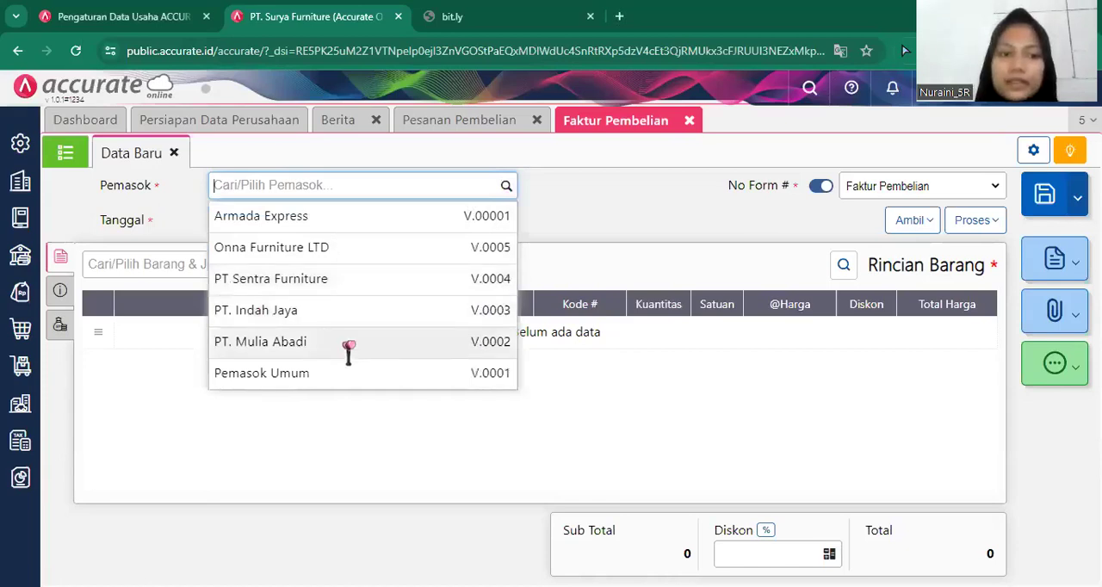
pyautogui.click(348, 344)
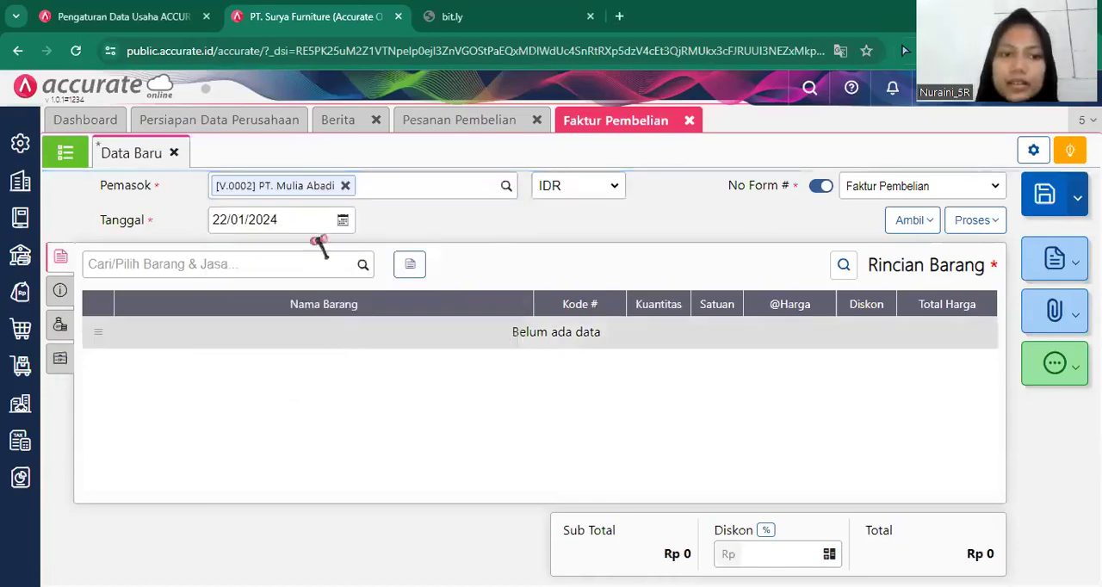
pyautogui.click(300, 220)
pyautogui.press('BackSpace')
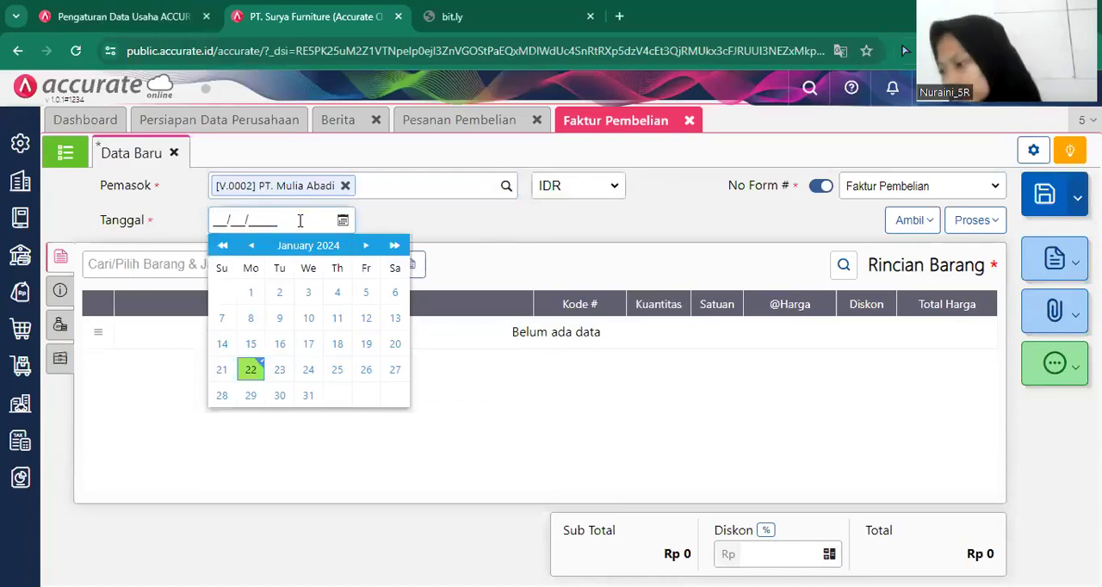
pyautogui.write('12/01/2019')
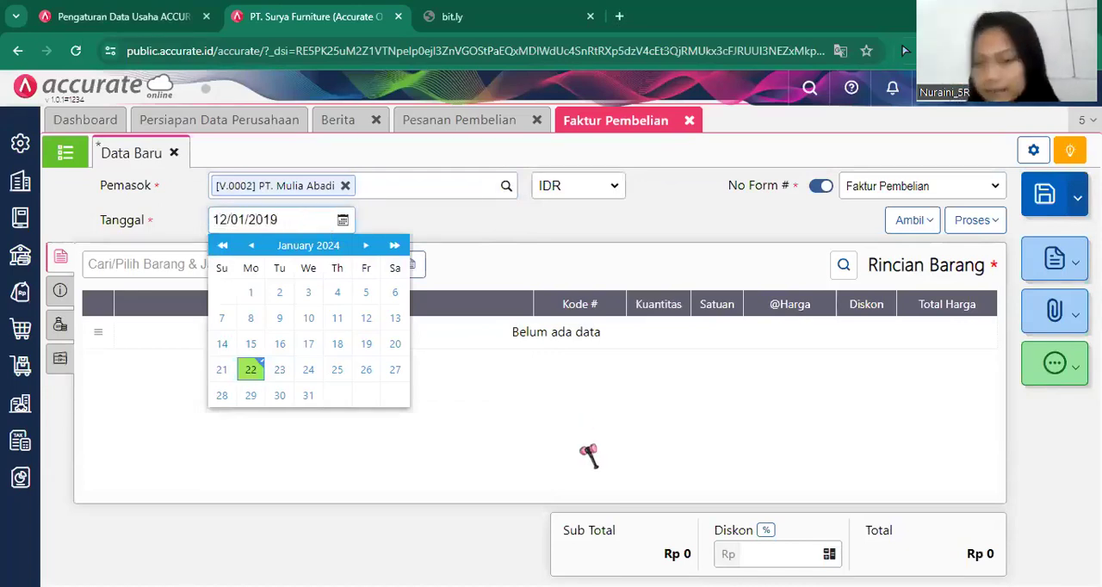
pyautogui.press('Tab')
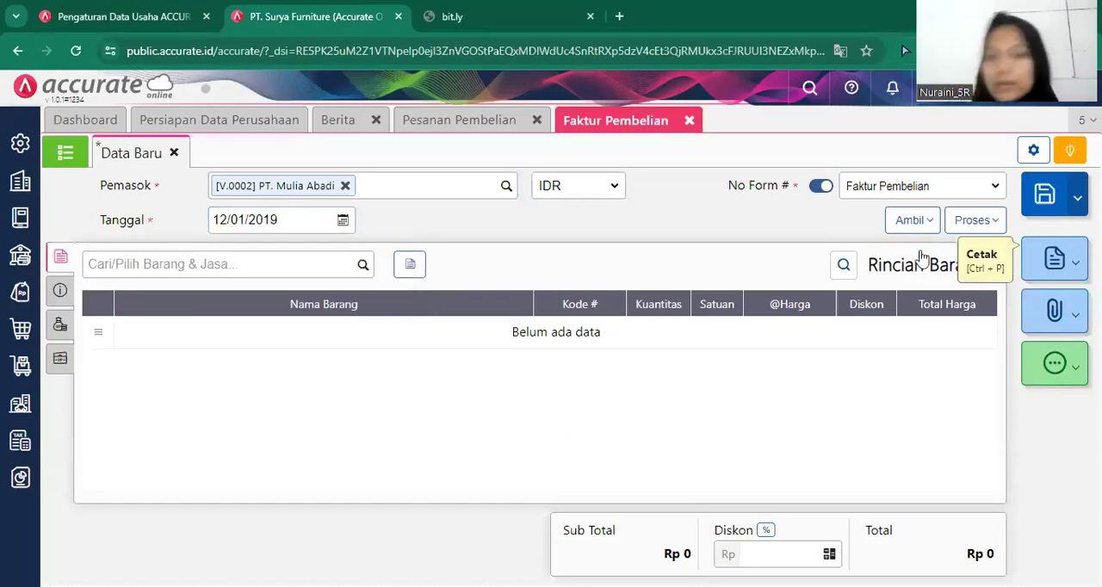
pyautogui.click(904, 220)
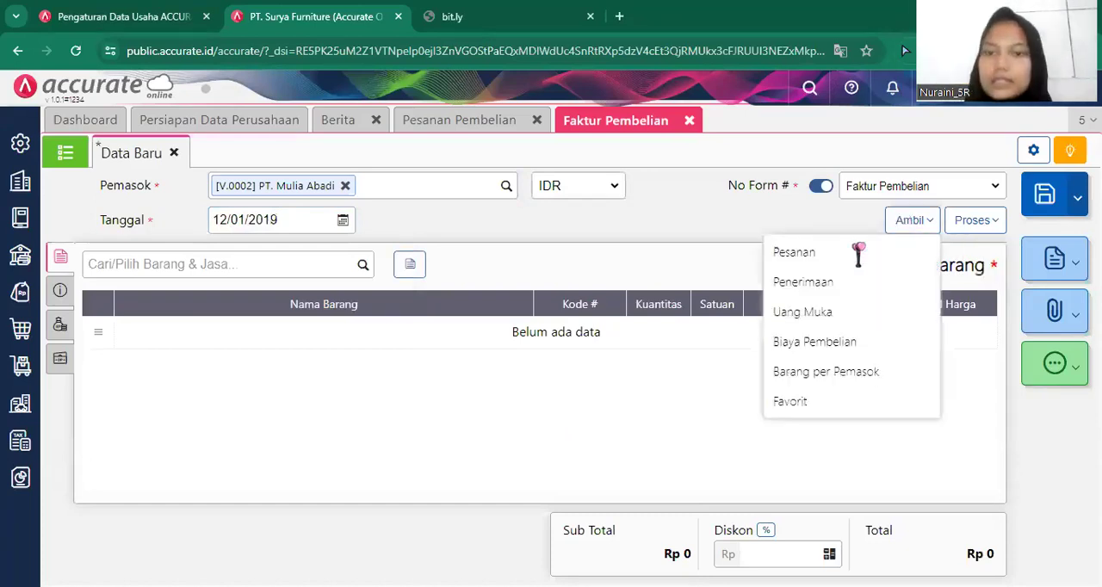
pyautogui.click(813, 294)
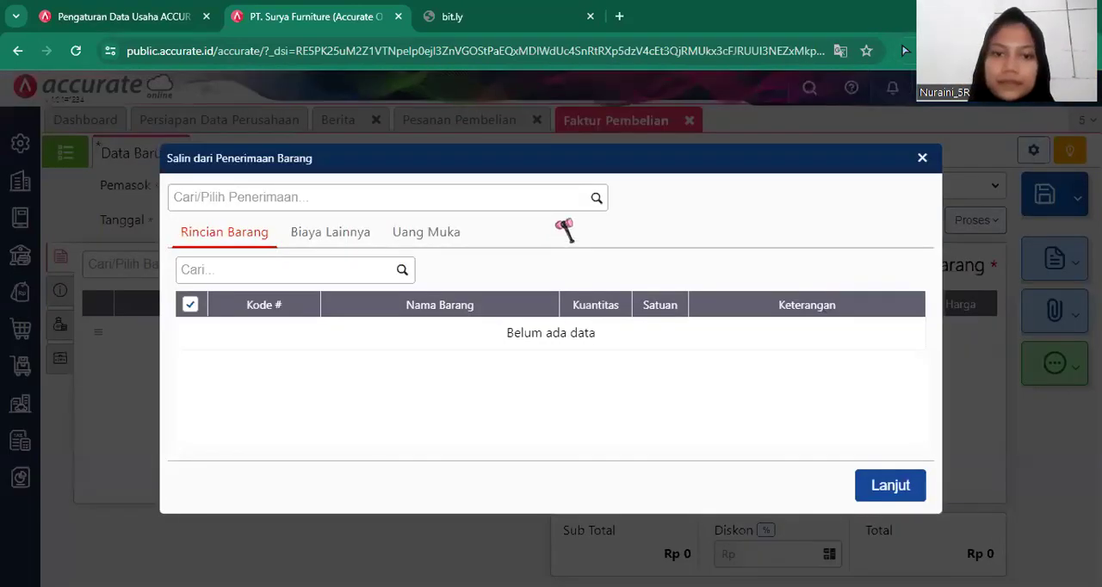
pyautogui.click(598, 199)
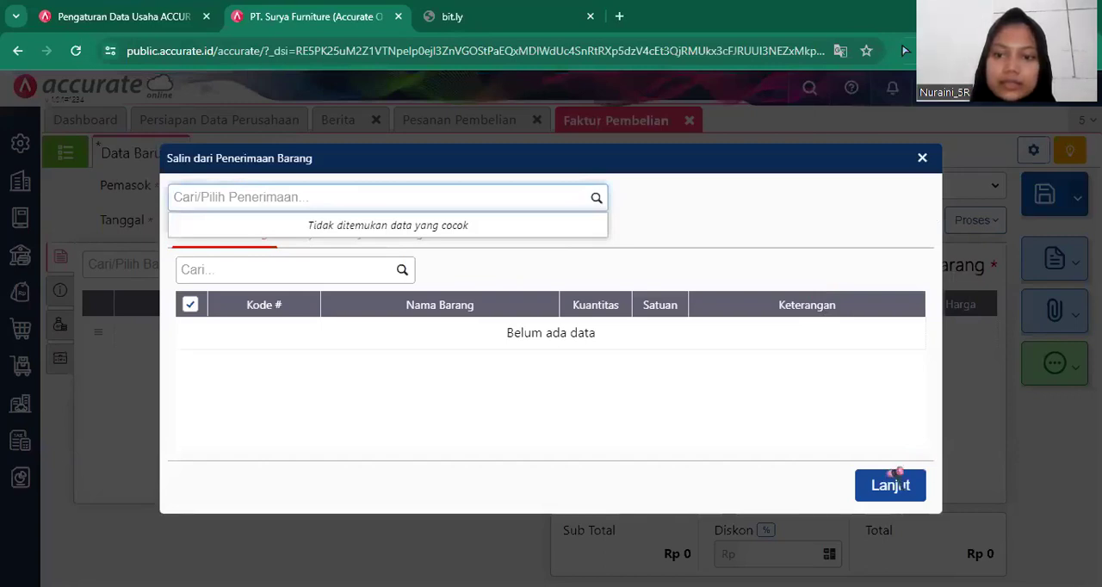
pyautogui.click(989, 424)
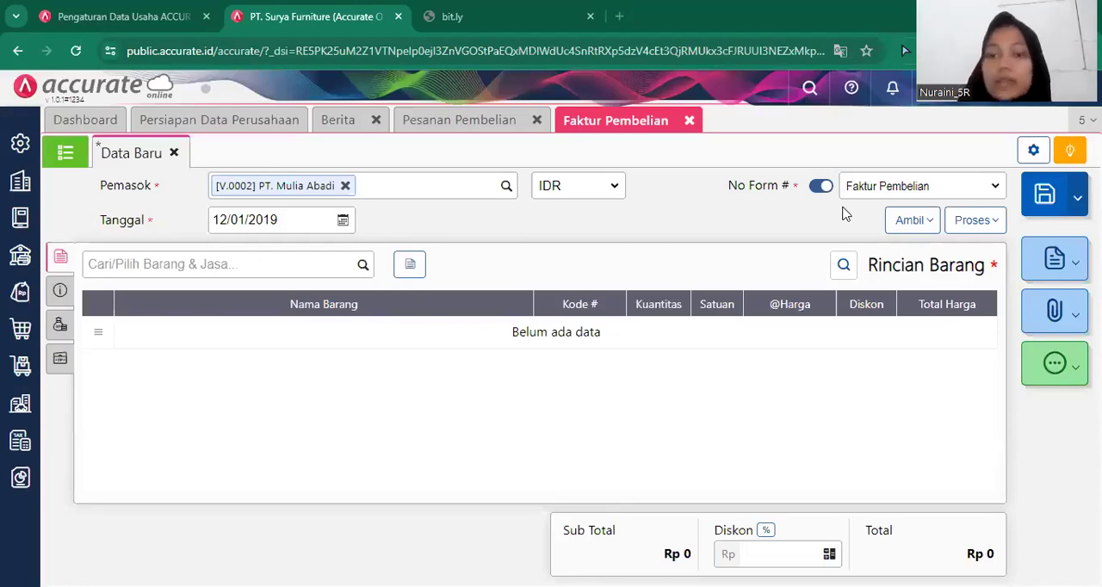
# Copy the Kursi Bar line from the supplier's purchase order (Pesanan) dated 11/01/2019 into the invoice.
pyautogui.click(926, 224)
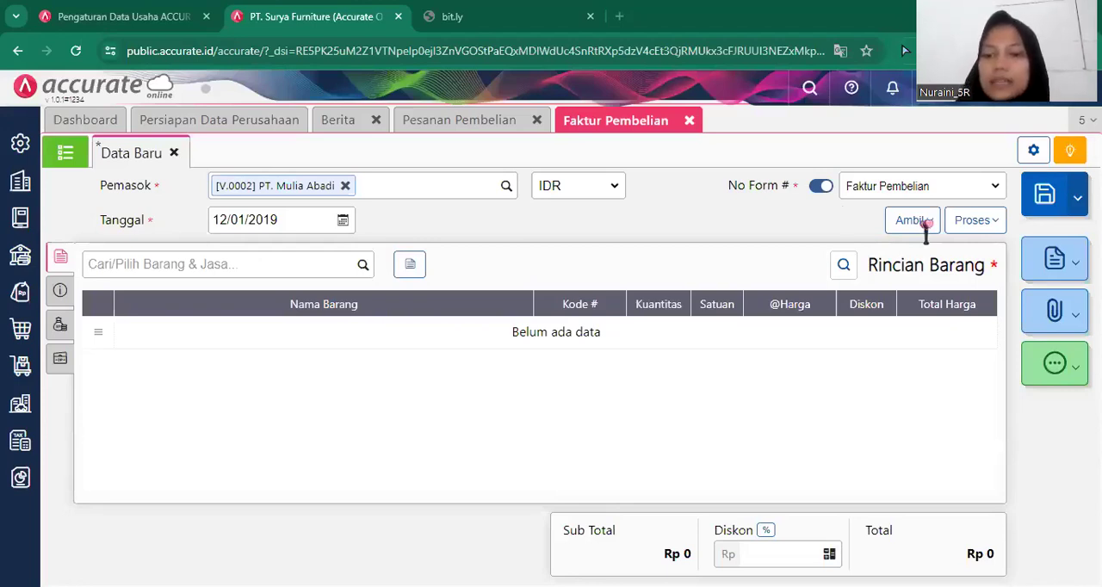
pyautogui.click(852, 260)
pyautogui.click(590, 200)
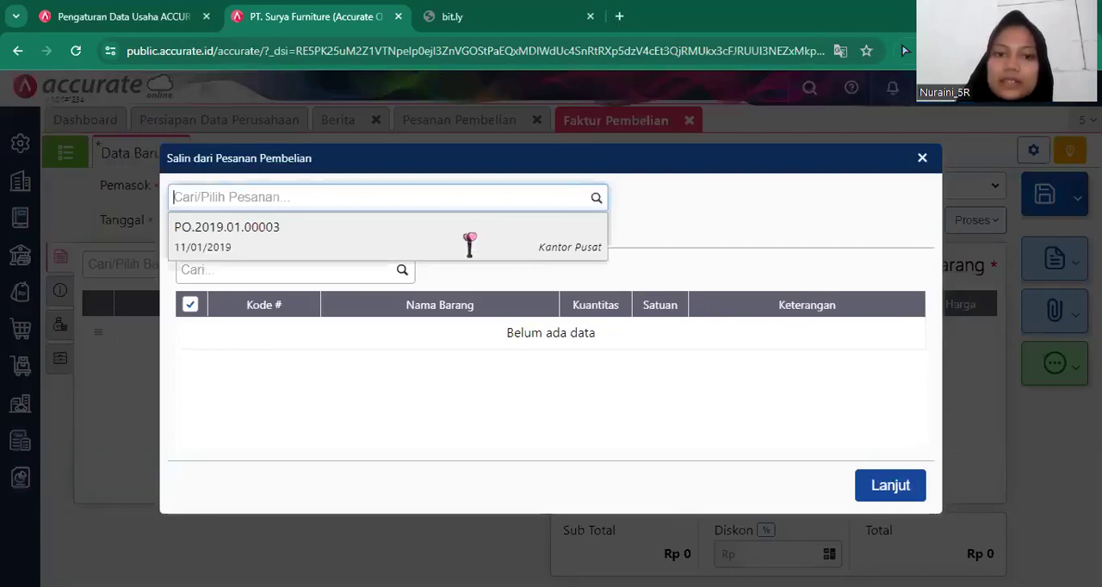
pyautogui.click(469, 245)
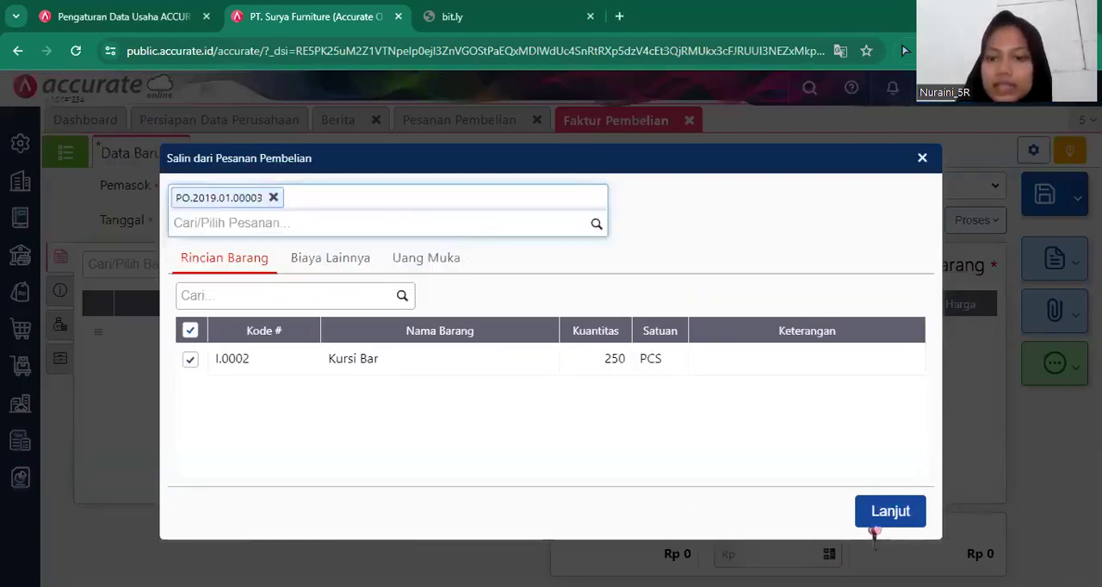
pyautogui.click(890, 511)
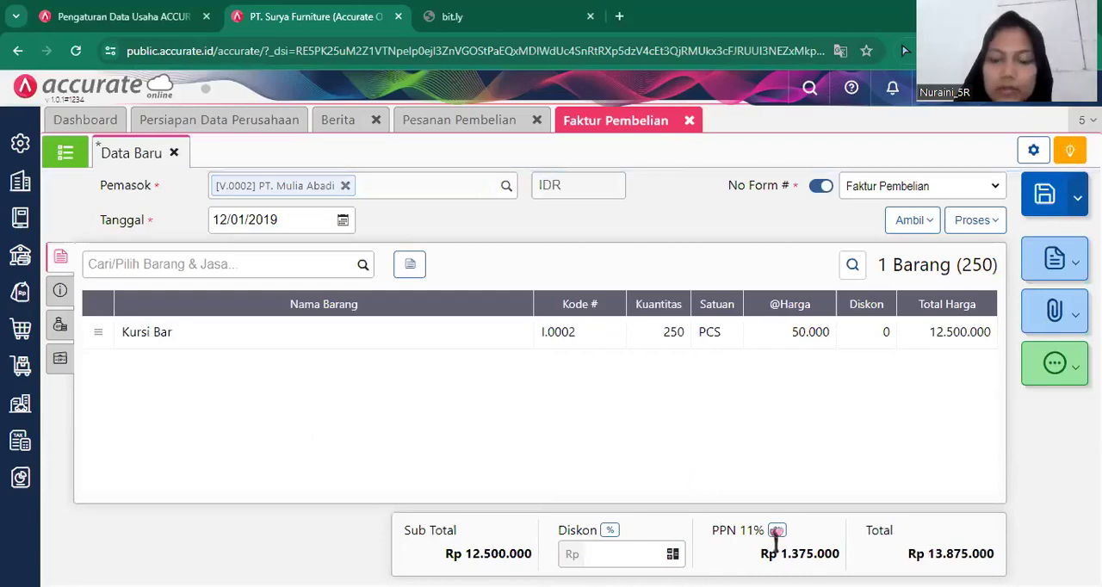
# Change the purchase invoice's PPN rate to Tarif 10%.
pyautogui.click(780, 530)
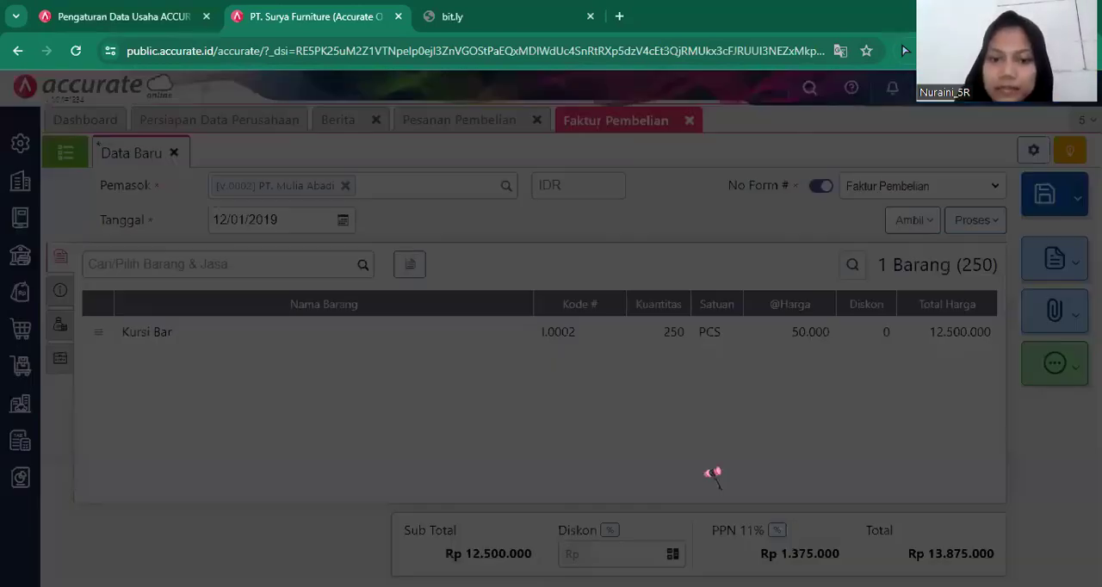
pyautogui.click(536, 347)
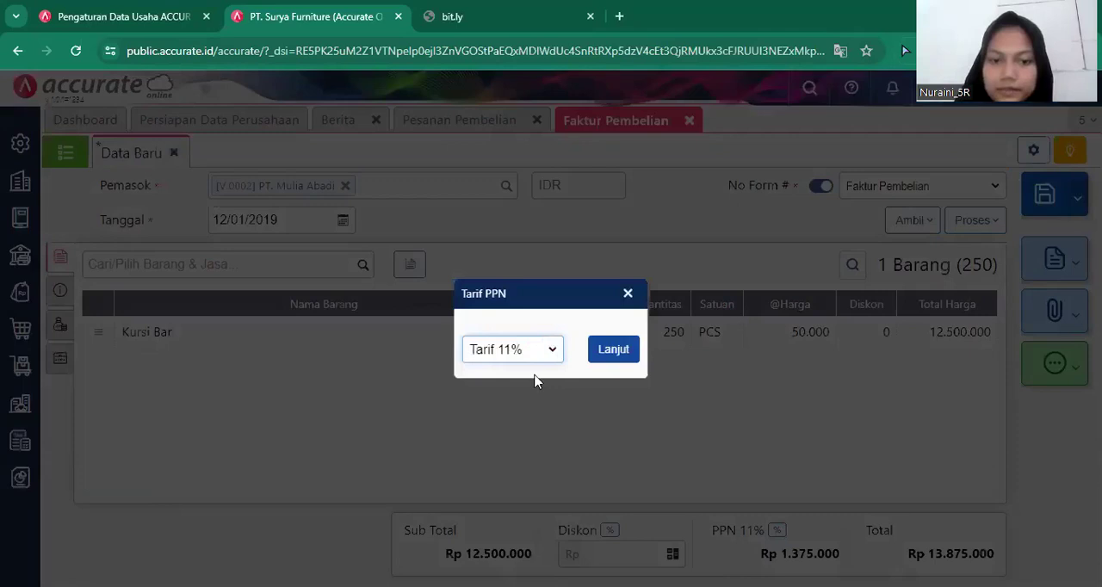
pyautogui.click(613, 351)
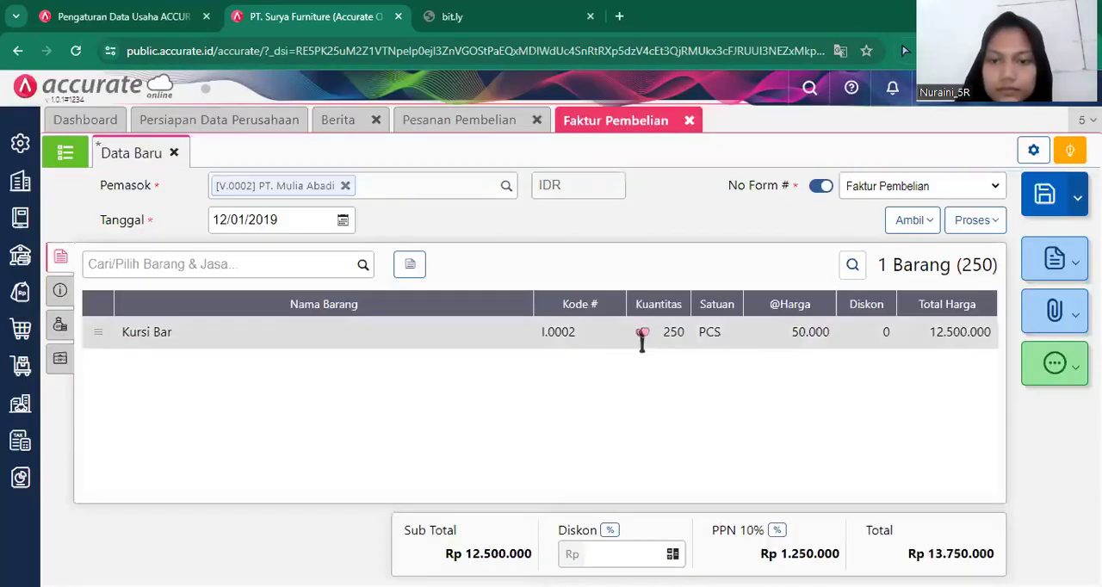
# Change the warehouse (Gudang) of the invoice's Kursi Bar line to Depan.
pyautogui.click(644, 334)
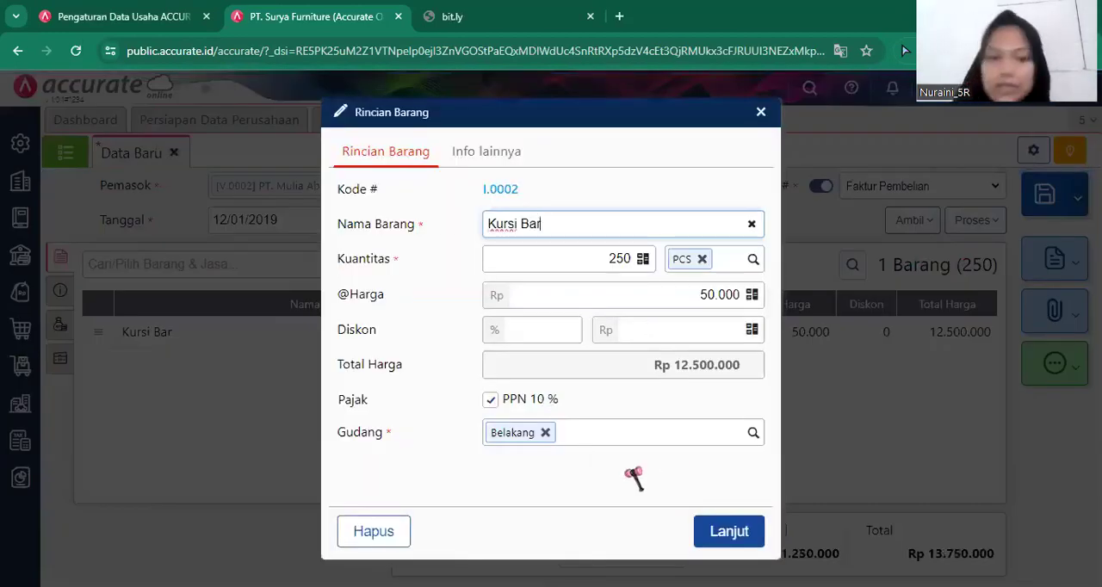
pyautogui.click(545, 432)
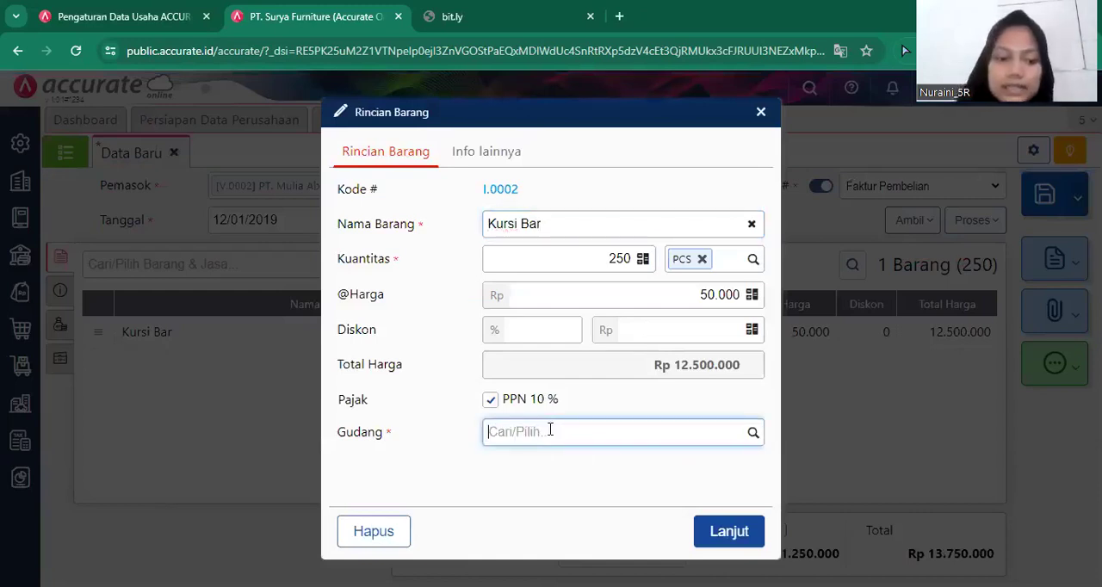
pyautogui.write('De')
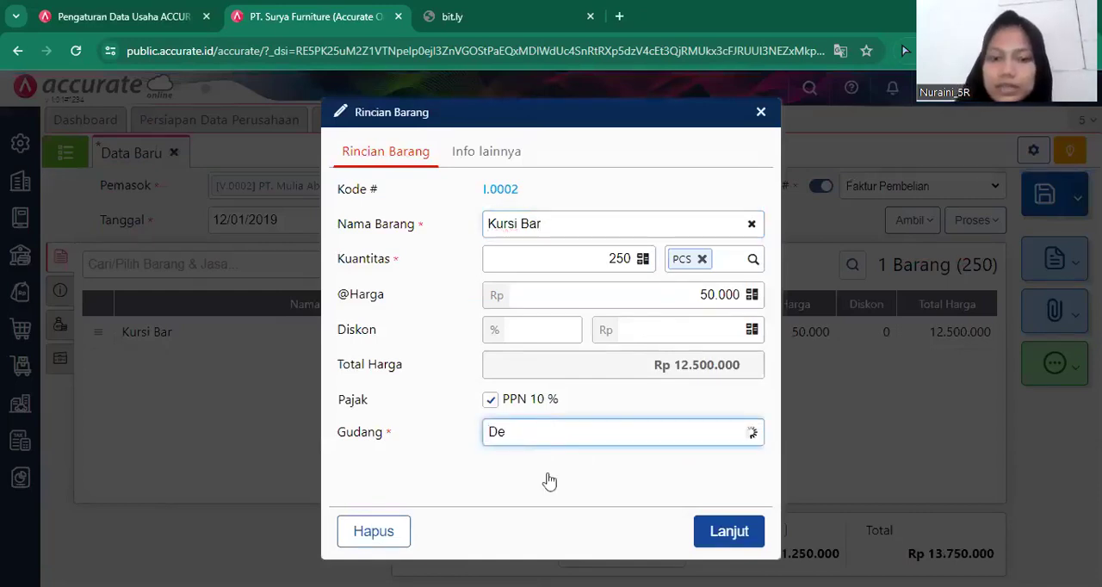
pyautogui.click(544, 470)
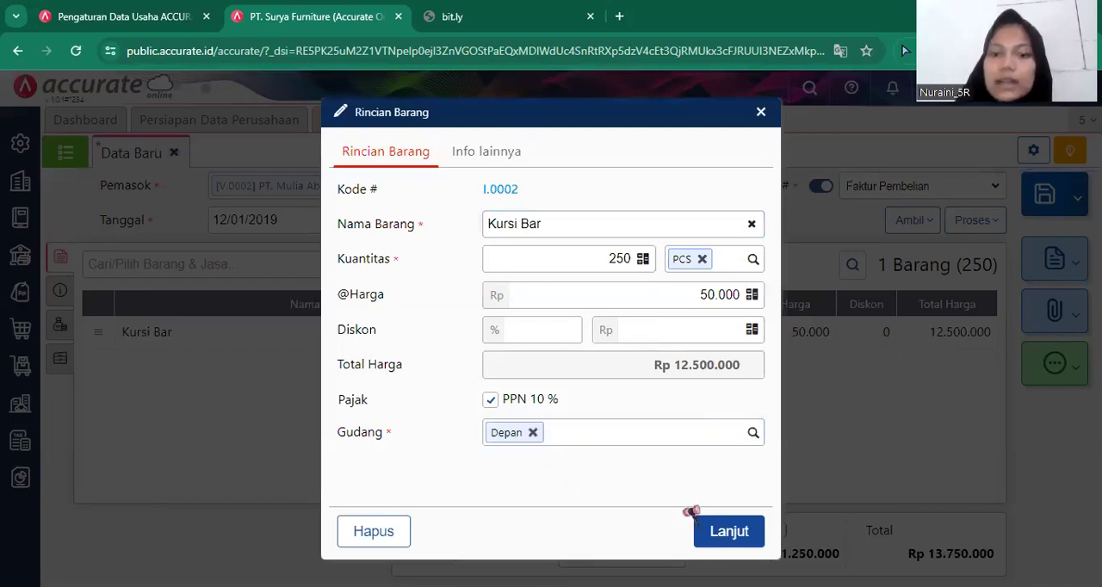
pyautogui.click(727, 532)
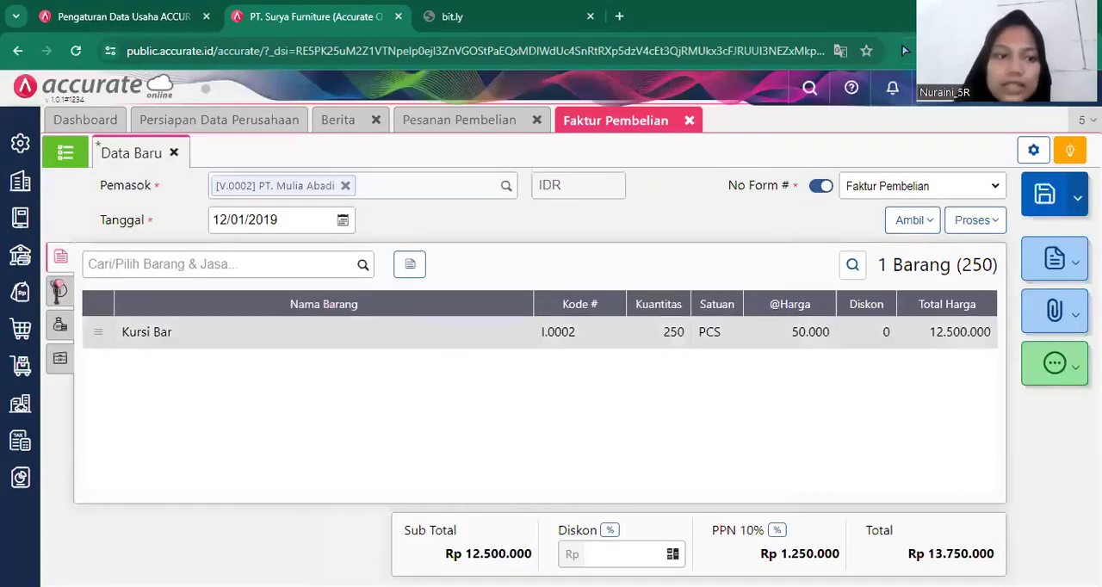
# Enter Faktur-Jan/906 as the invoice number (No Faktur) and fill in the supplier's stored address.
pyautogui.click(63, 291)
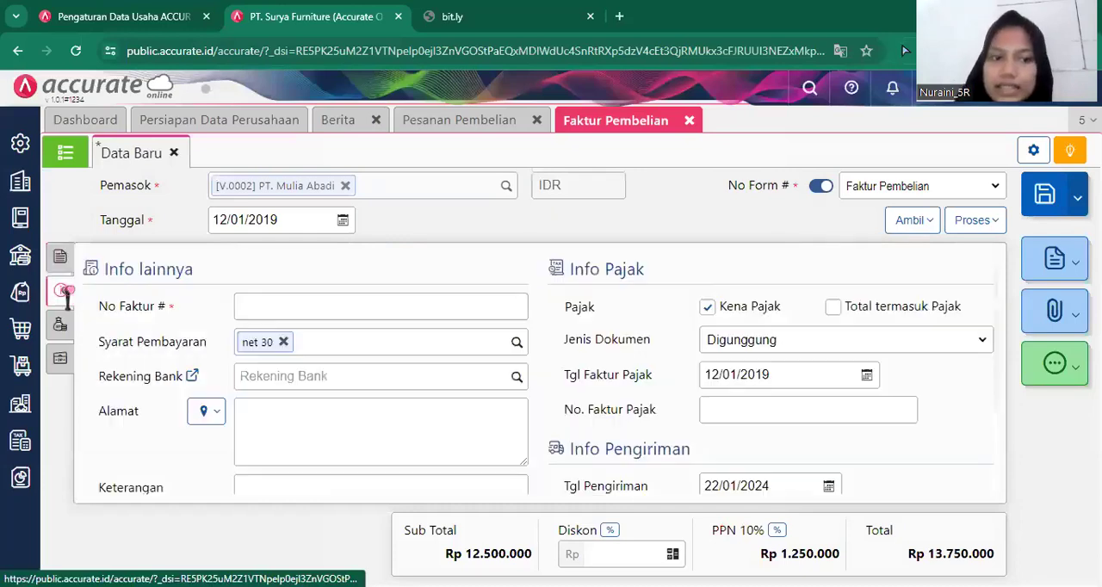
pyautogui.click(323, 302)
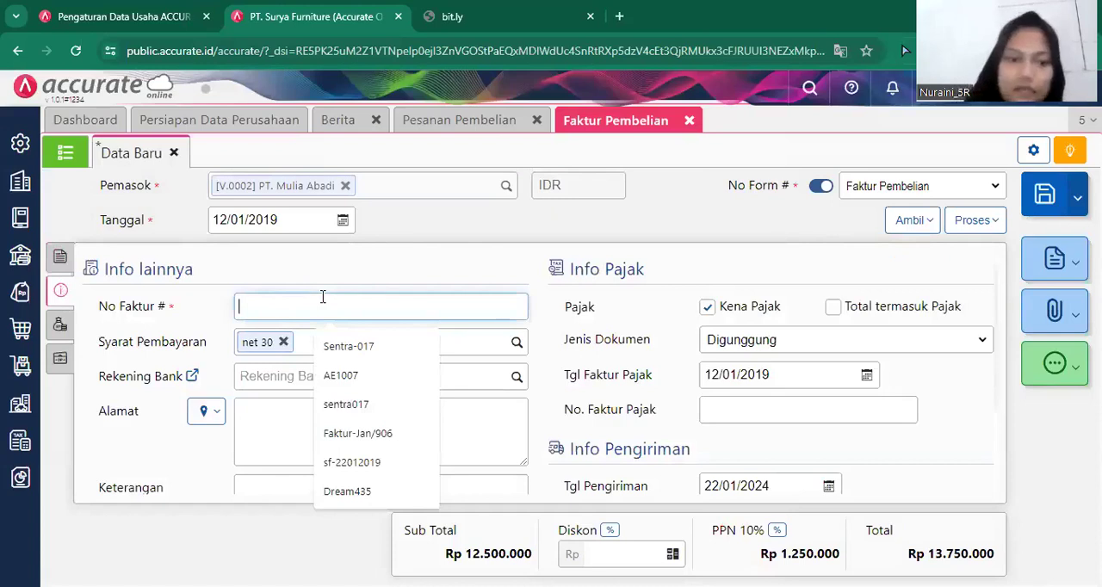
pyautogui.click(397, 433)
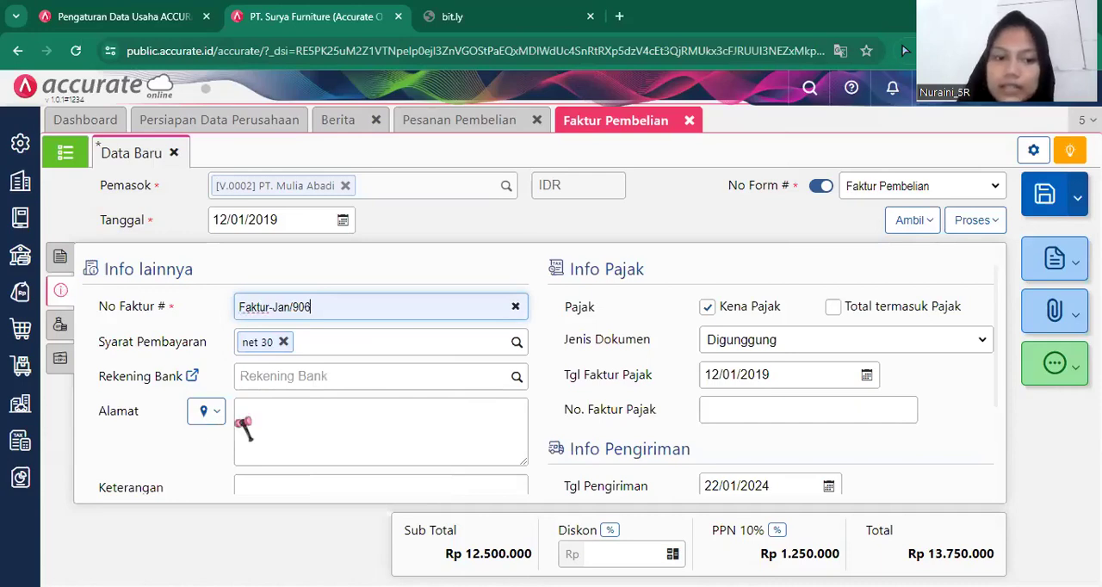
pyautogui.click(274, 442)
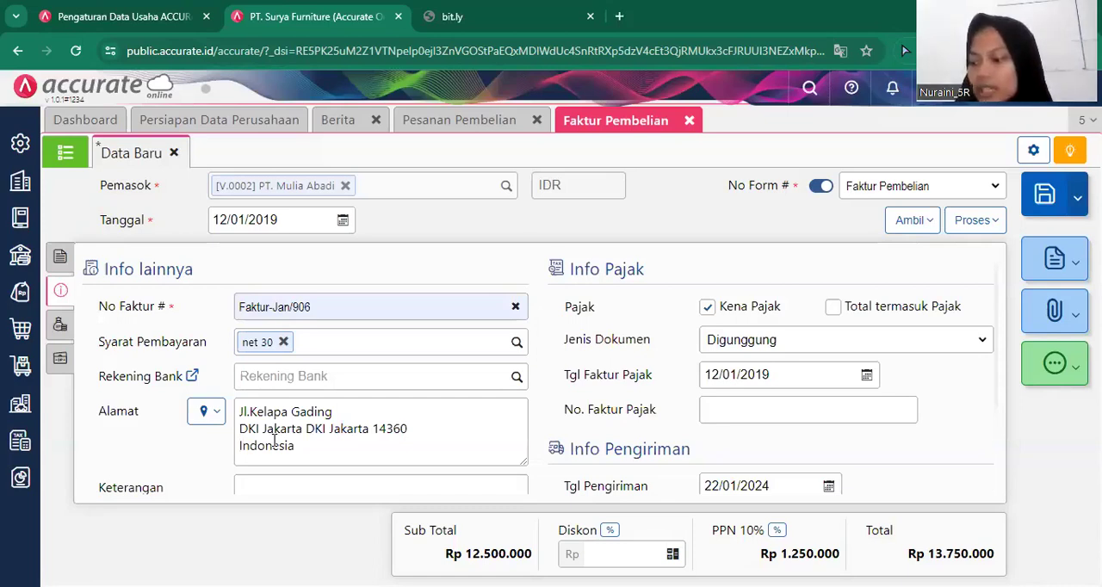
# Apply the supplier's down payment (Uang Muka) dated 10/01/2019 to the invoice.
pyautogui.click(59, 368)
pyautogui.click(908, 226)
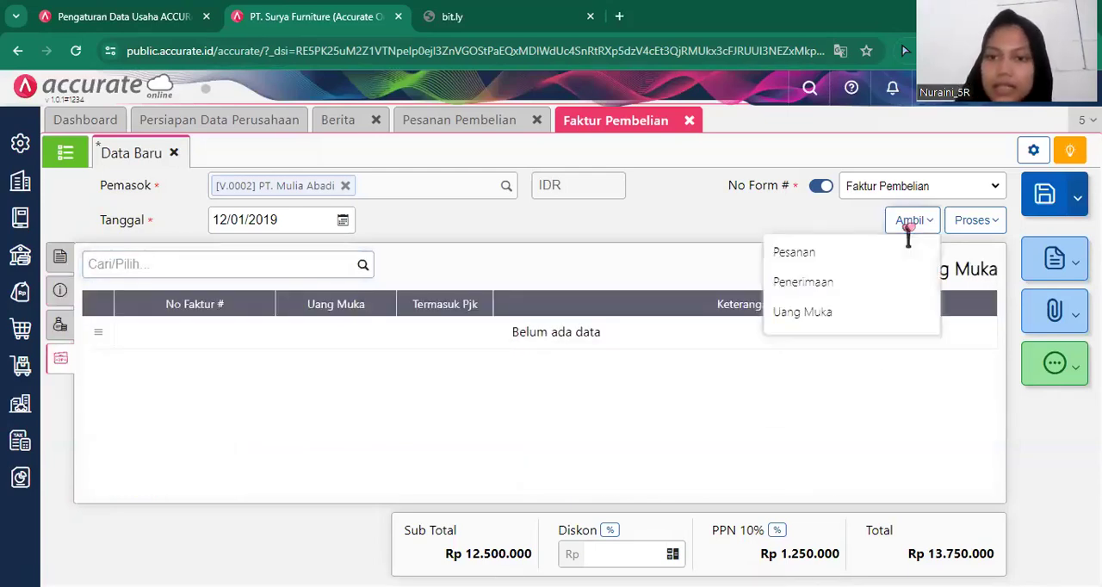
pyautogui.click(803, 313)
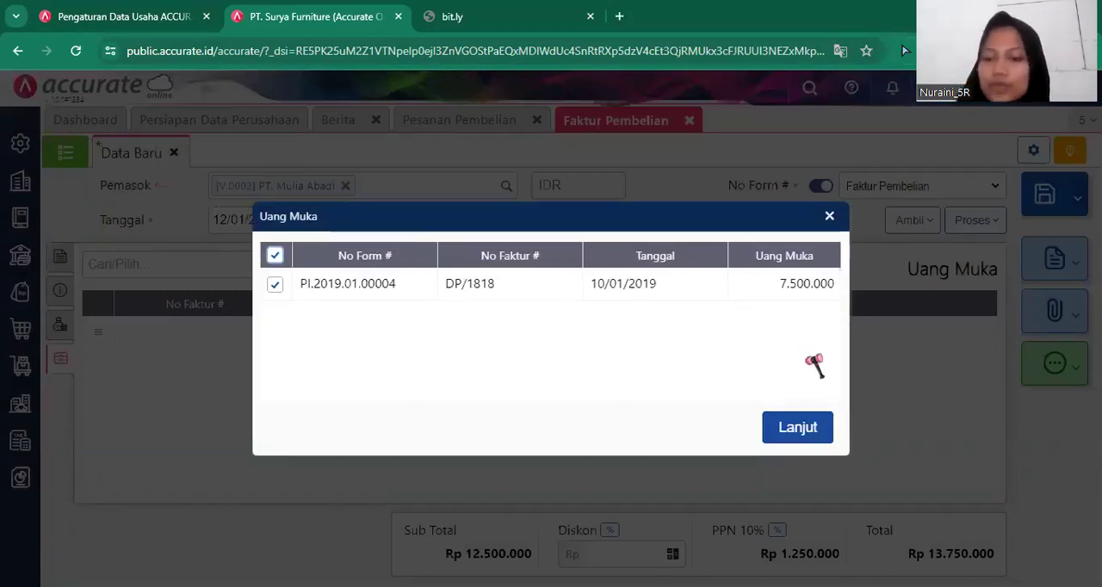
pyautogui.click(818, 436)
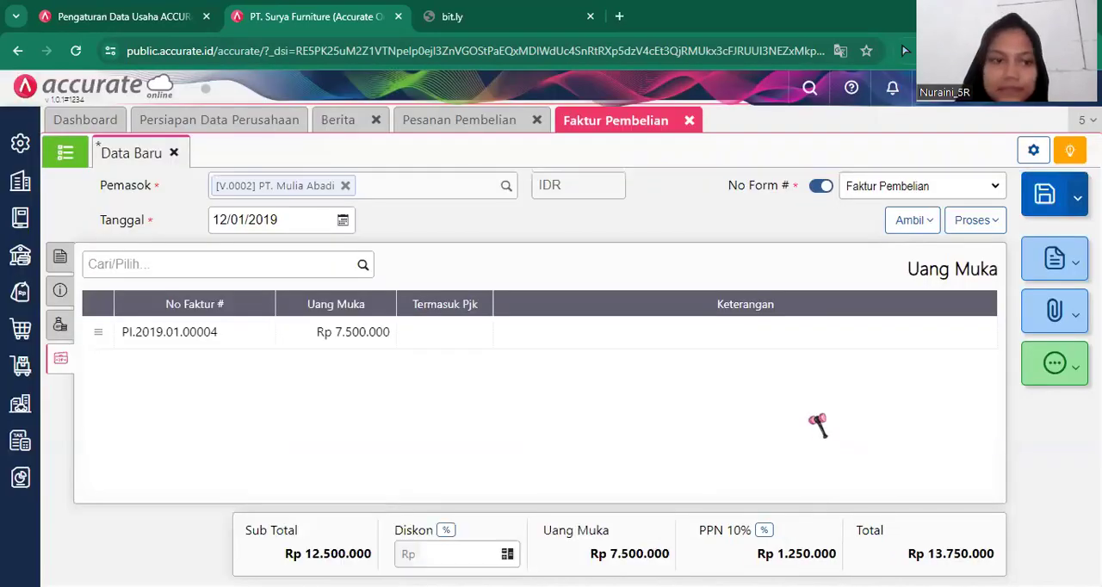
# Return to the invoice's item details, save the purchase invoice and close the empty purchase order form.
pyautogui.click(58, 320)
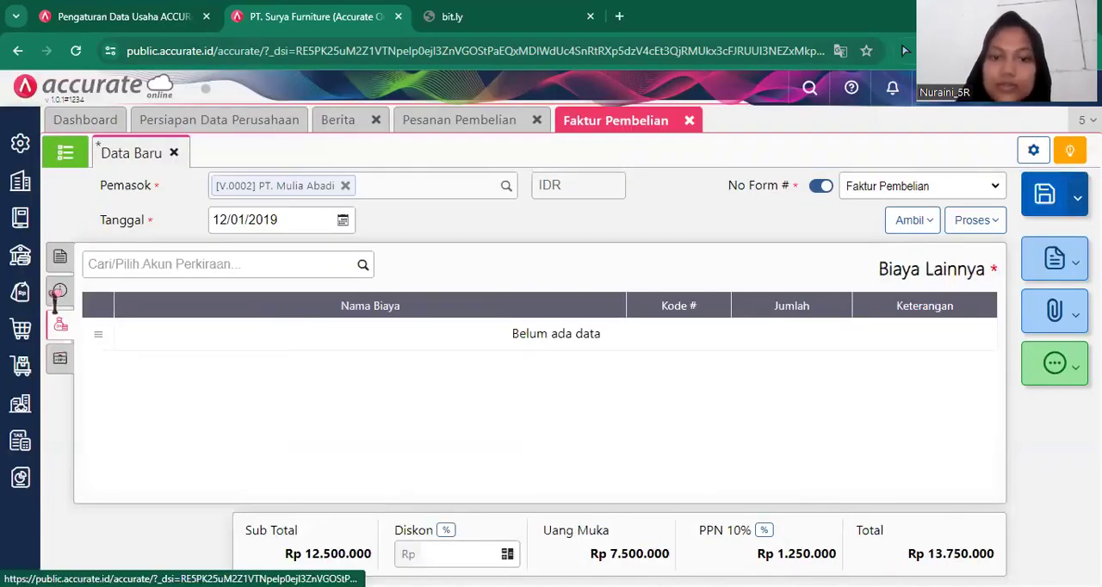
pyautogui.click(62, 264)
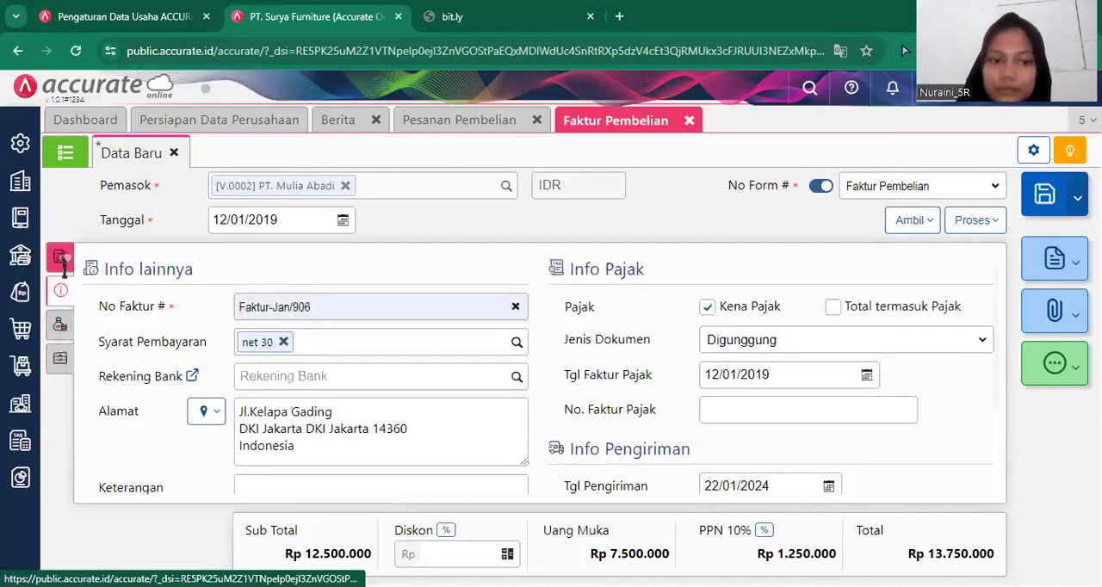
pyautogui.click(60, 258)
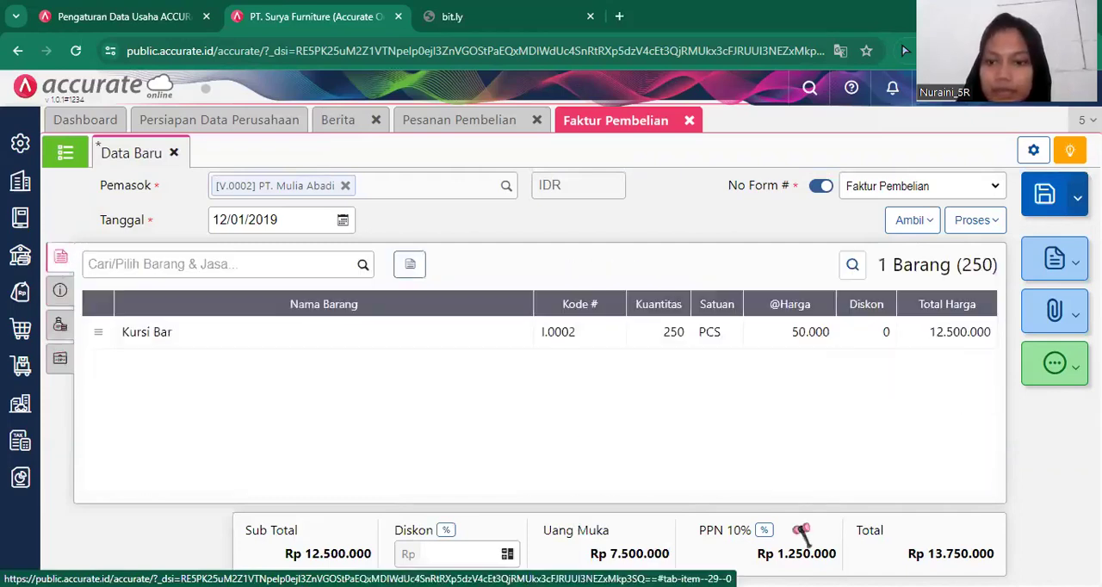
pyautogui.click(1044, 206)
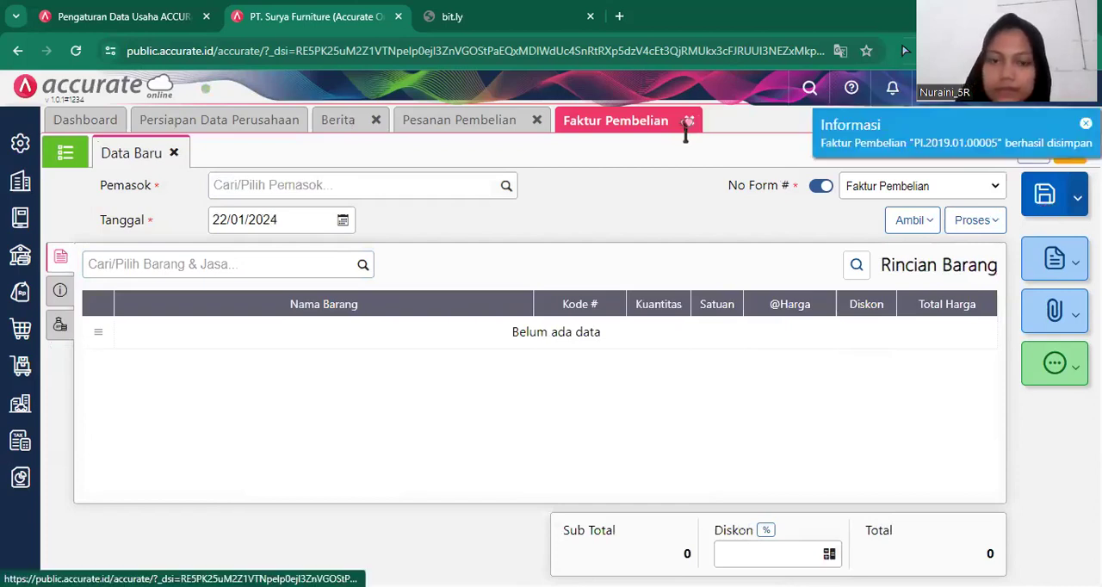
pyautogui.click(542, 120)
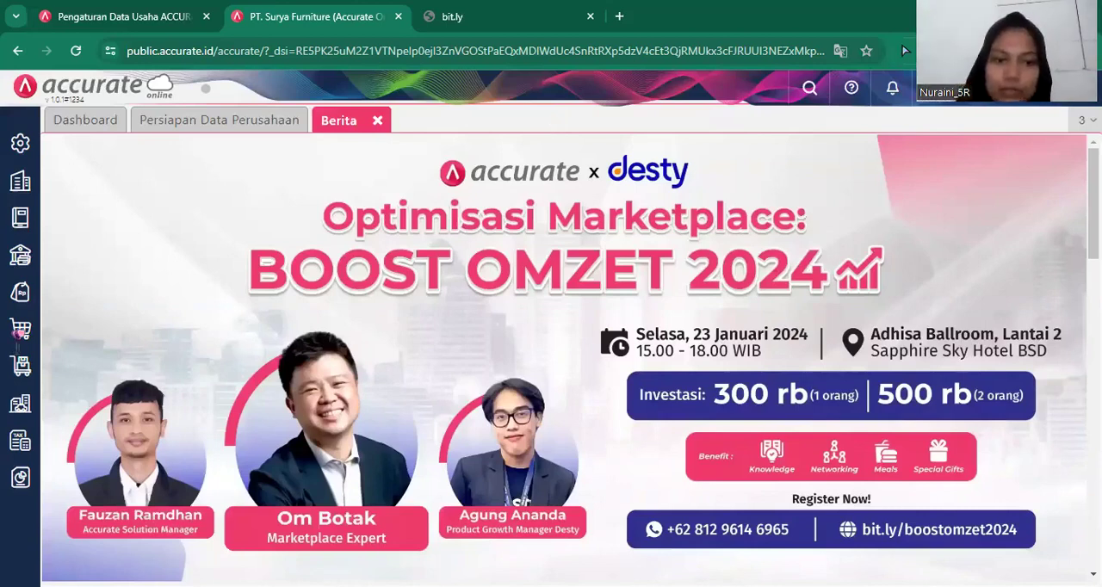
# Start a purchase return (Retur Pembelian) for PT. Mulia Abadi and set its date to 12/01/2019.
pyautogui.moveTo(18, 339)
pyautogui.click(220, 411)
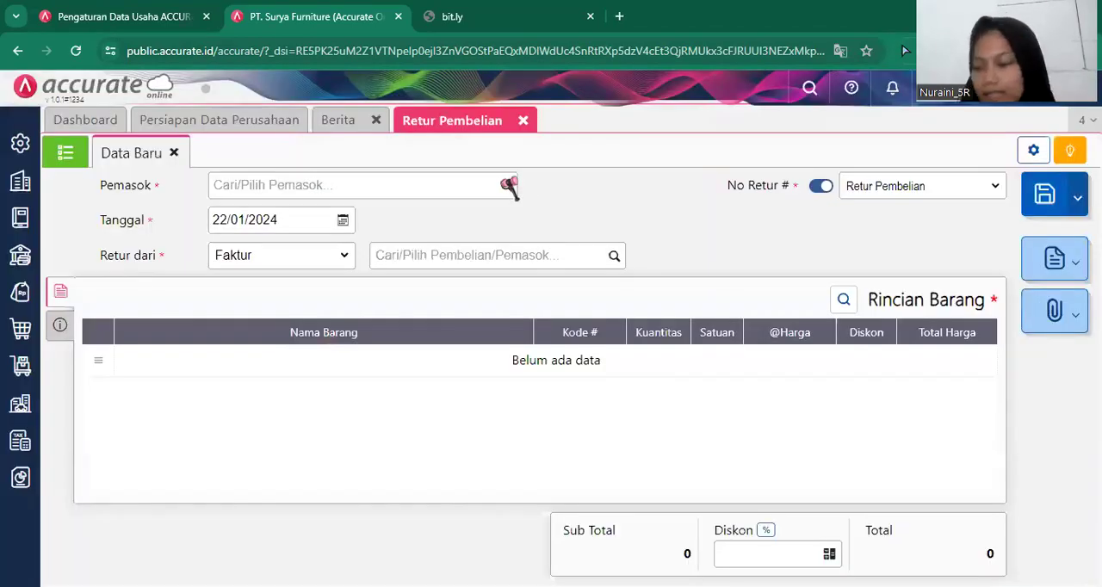
pyautogui.click(502, 187)
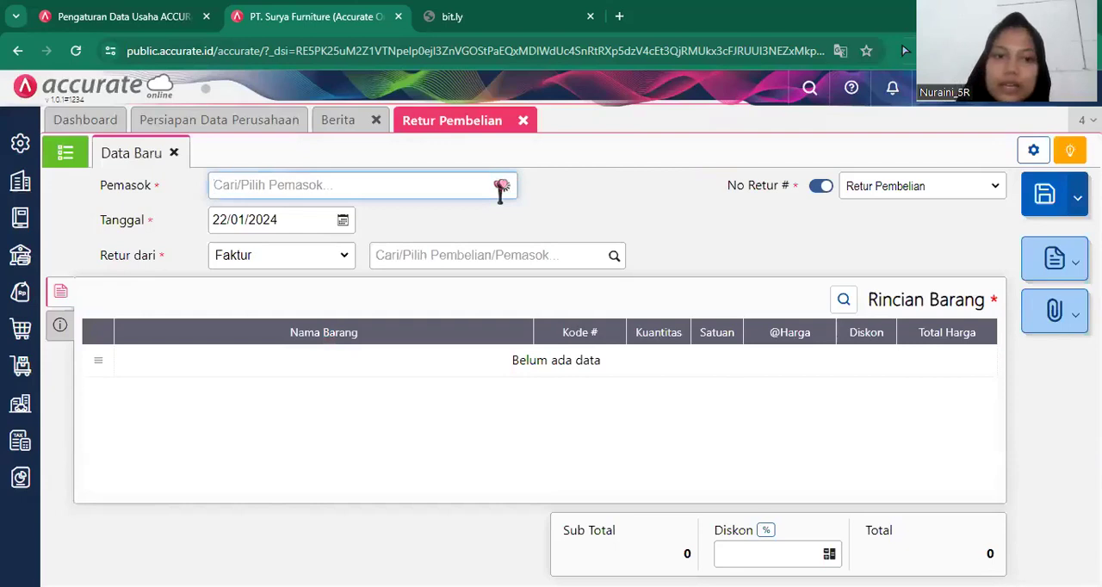
pyautogui.click(502, 188)
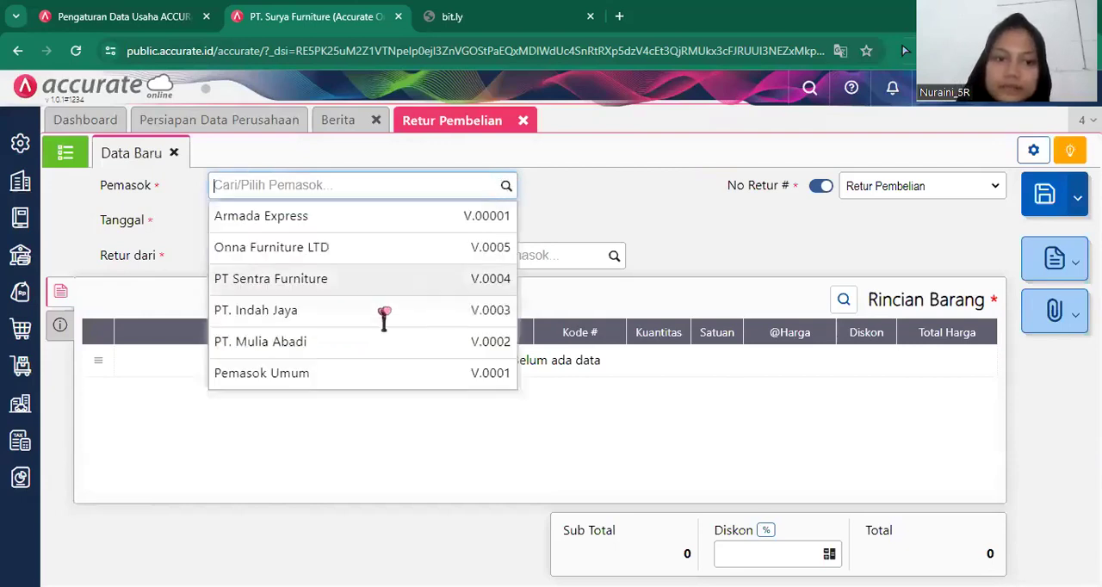
pyautogui.click(379, 343)
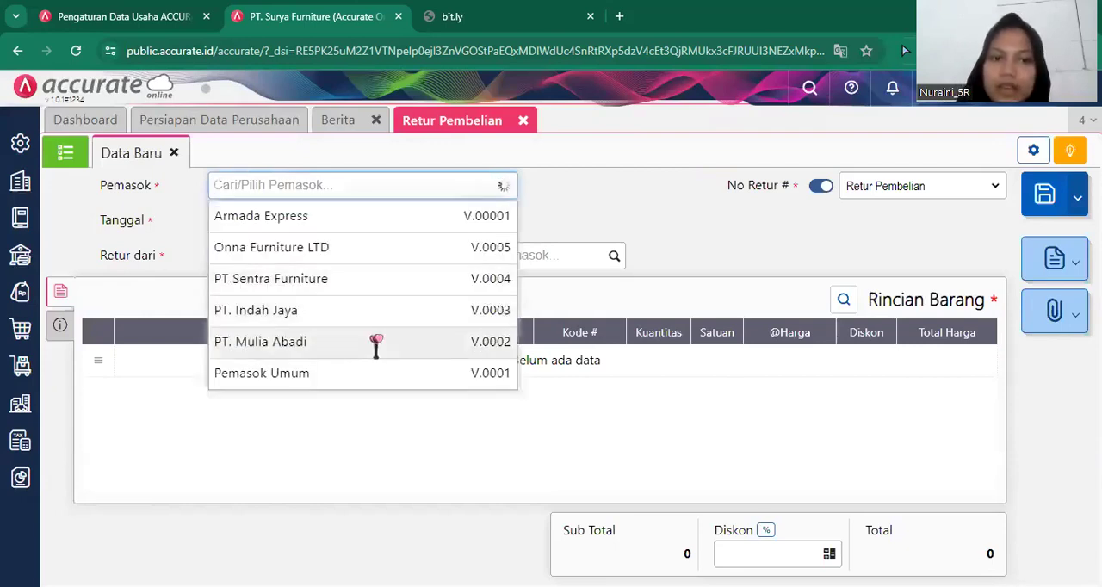
pyautogui.click(314, 218)
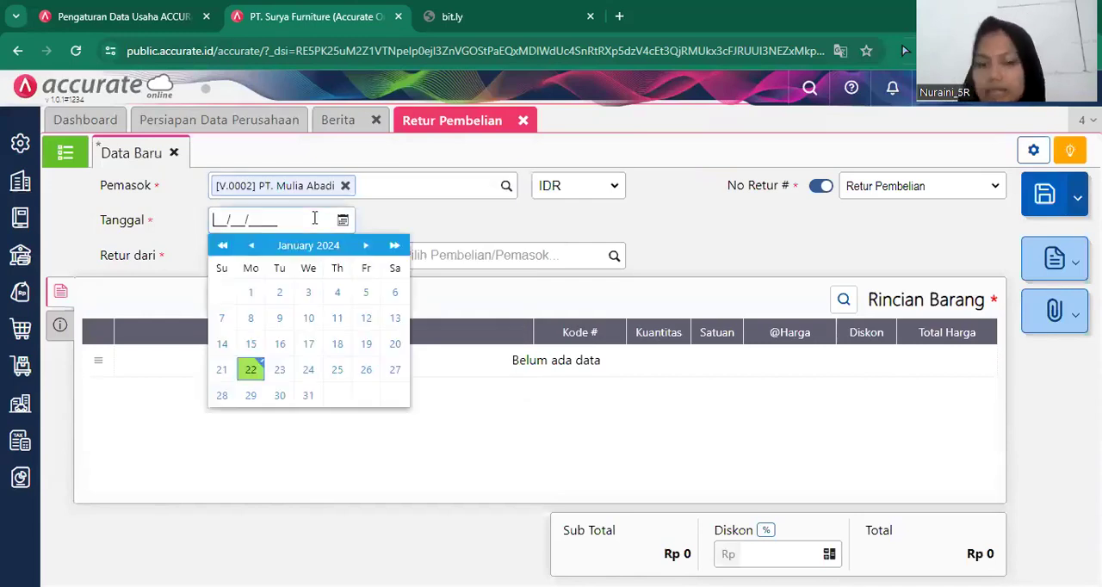
pyautogui.write('12/01/2019')
pyautogui.click(574, 439)
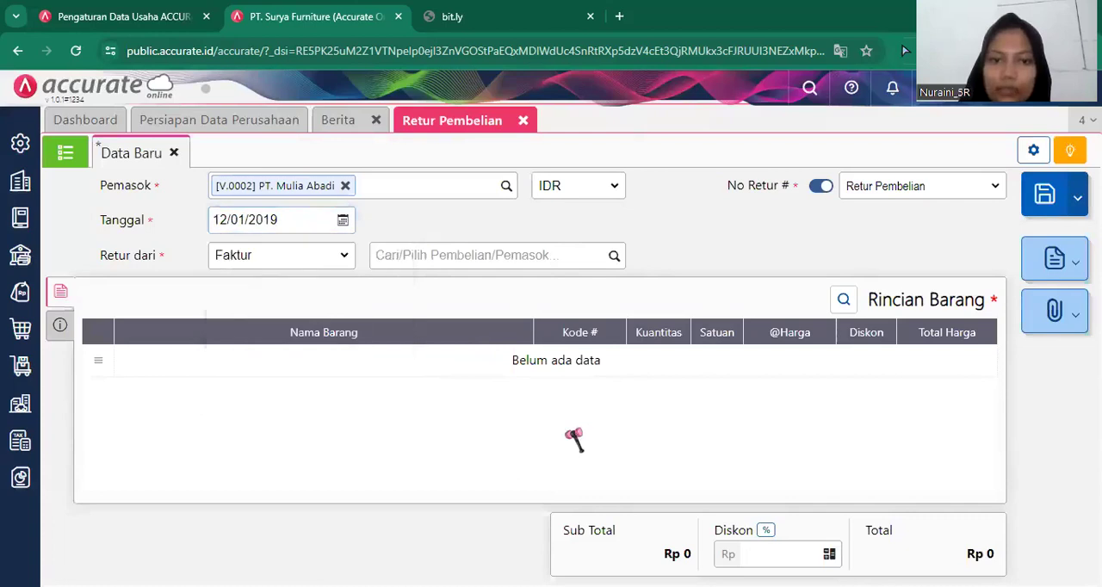
# Select invoice Faktur-Jan/906 as the return's source and copy its Kursi Bar line into the return.
pyautogui.click(615, 257)
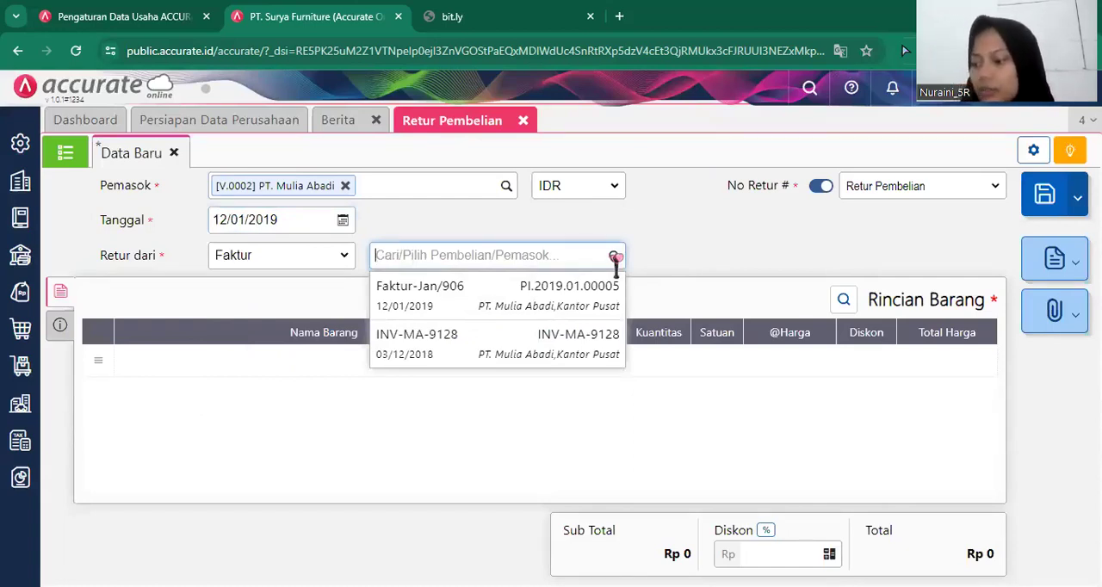
pyautogui.click(523, 294)
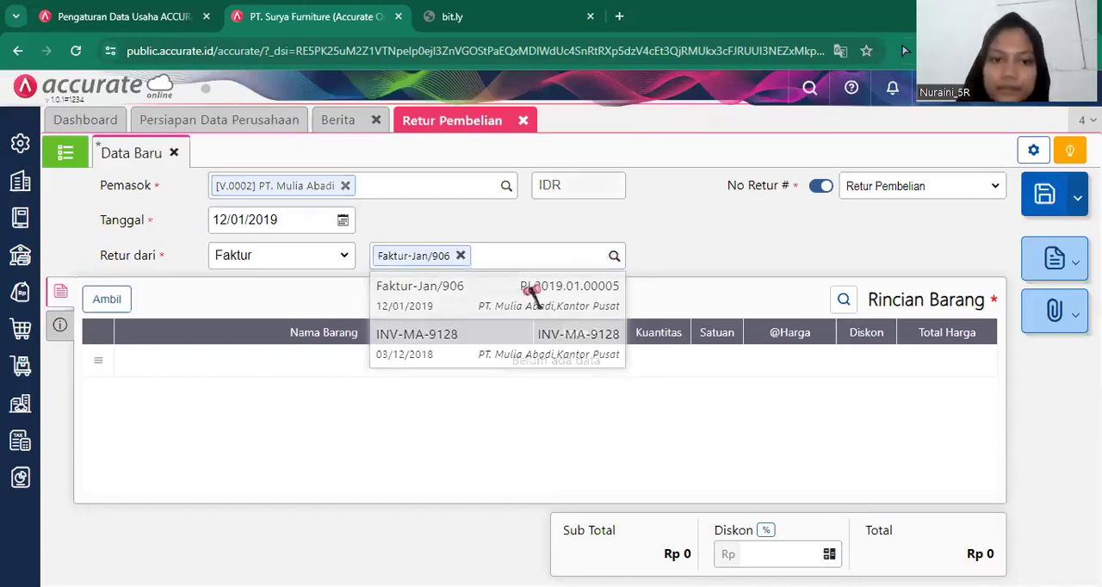
pyautogui.click(107, 300)
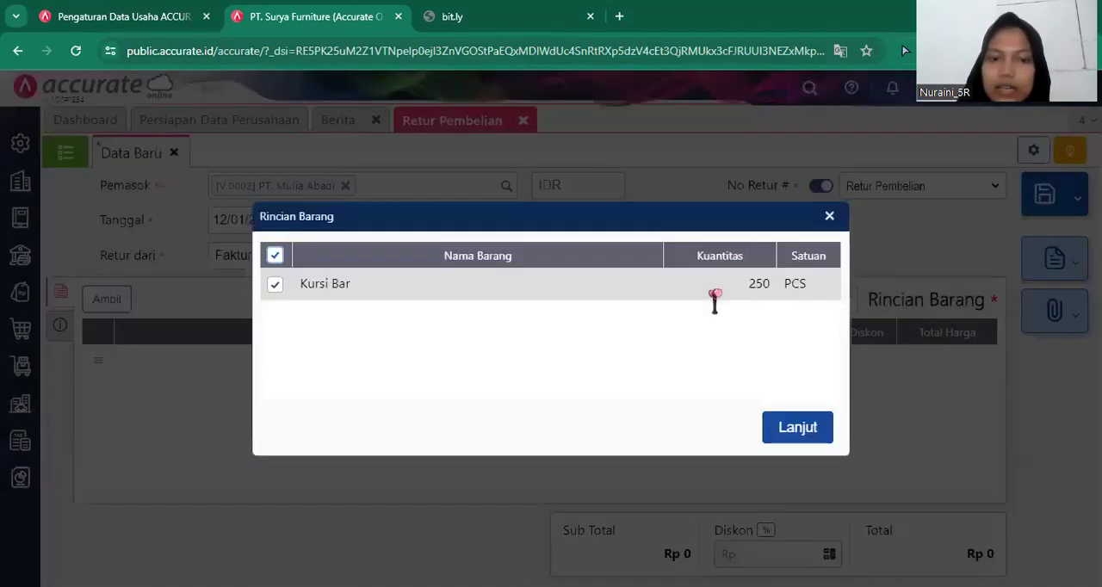
pyautogui.click(818, 437)
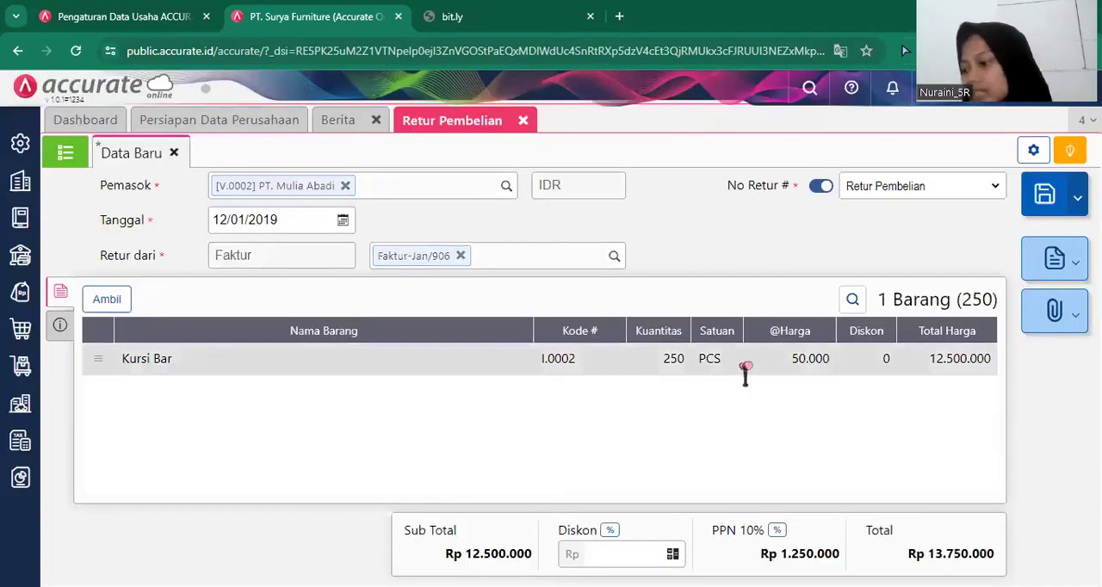
# Set the returned quantity of the Kursi Bar line to 1 PCS.
pyautogui.click(748, 366)
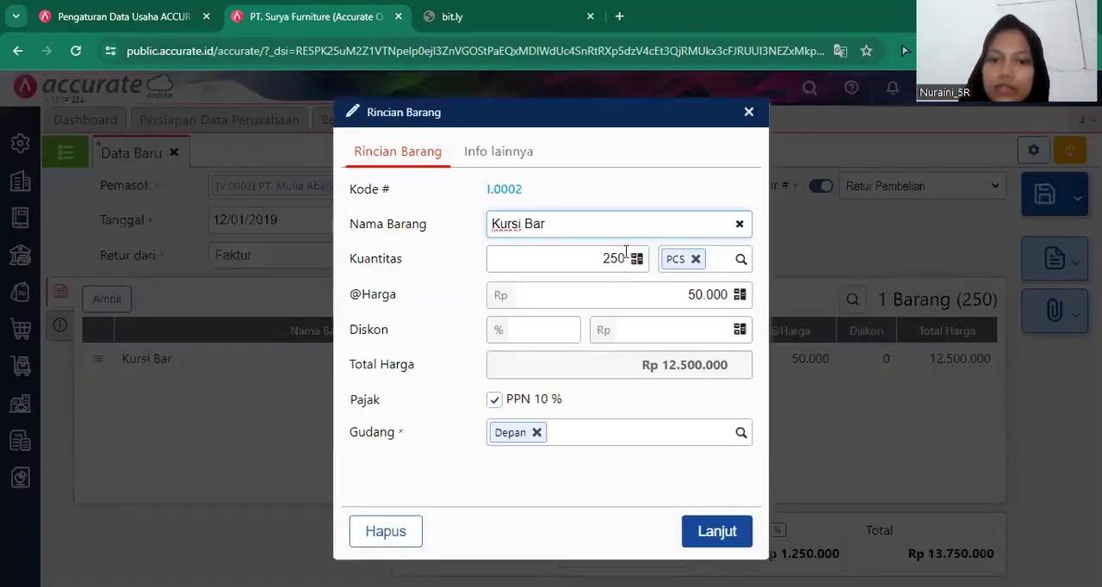
pyautogui.click(626, 251)
pyautogui.press('BackSpace')
pyautogui.press('BackSpace')
pyautogui.press('BackSpace')
pyautogui.write('1')
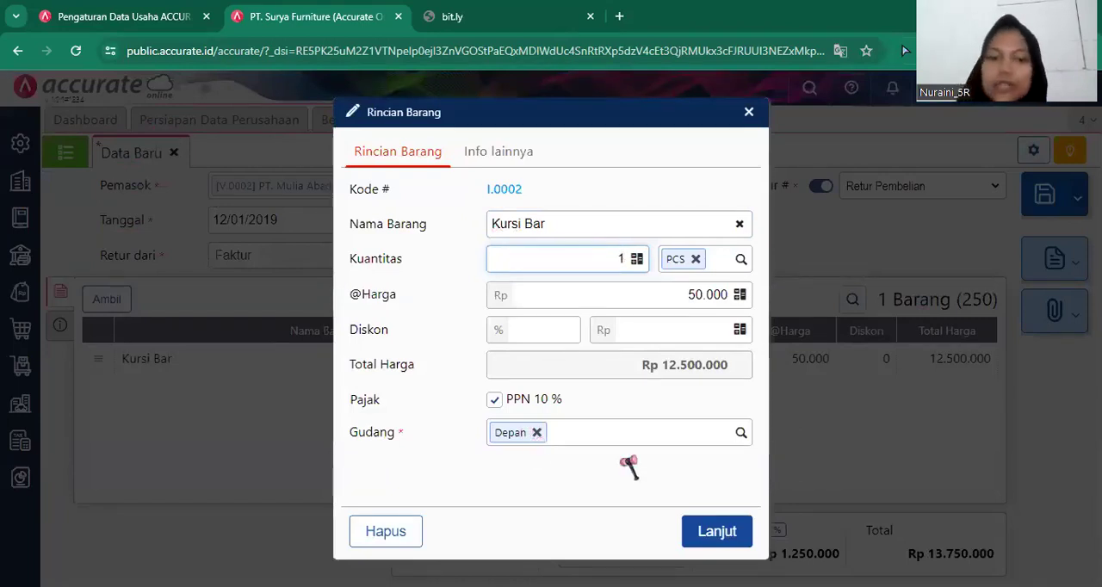
pyautogui.click(708, 532)
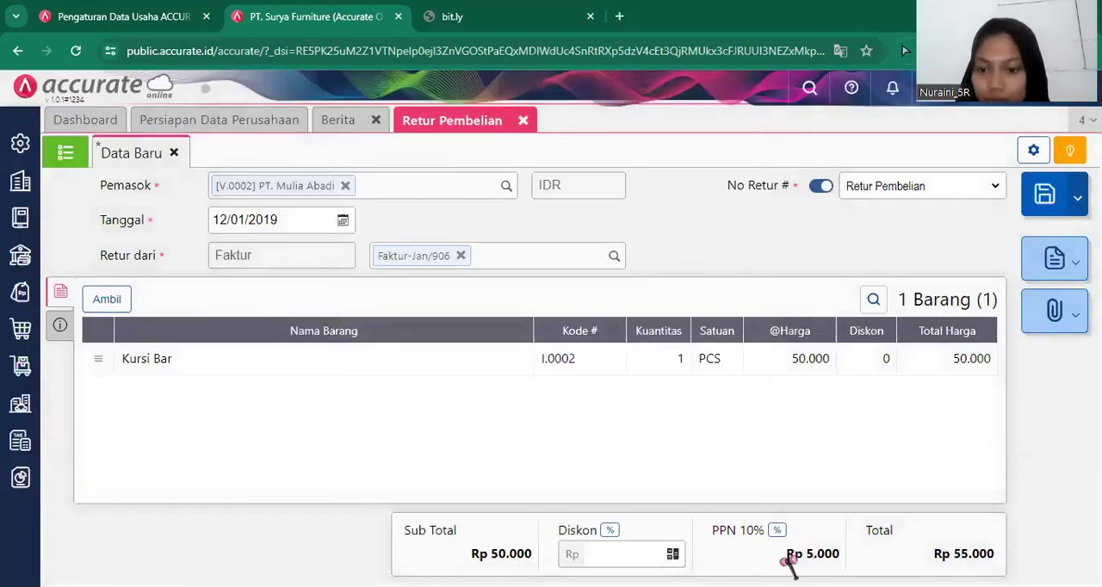
# Confirm Tarif 10% as the return's PPN rate, check its additional info and save the purchase return.
pyautogui.click(771, 530)
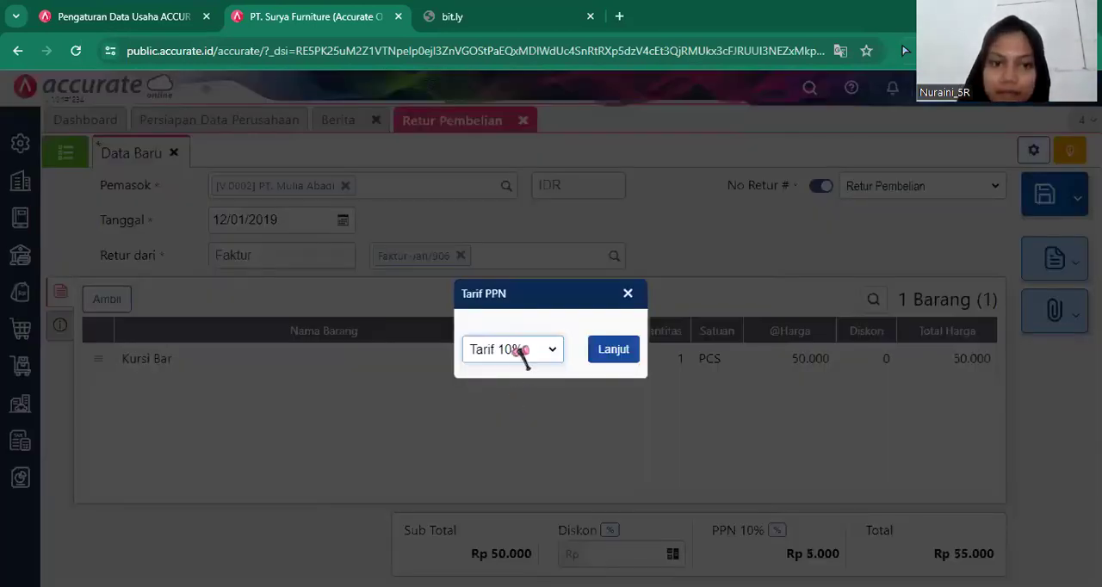
pyautogui.click(525, 351)
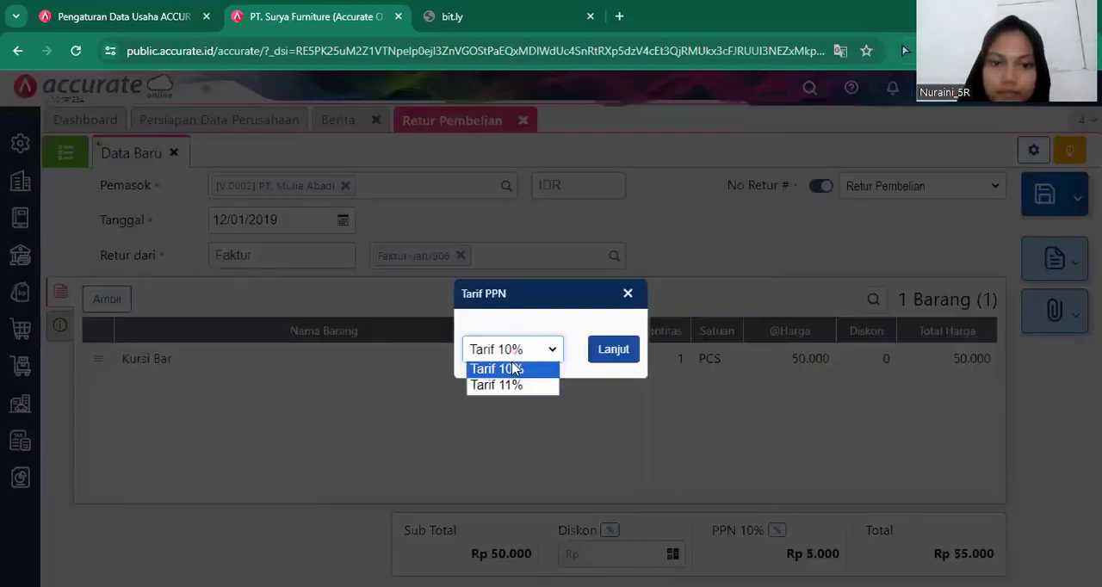
pyautogui.click(613, 351)
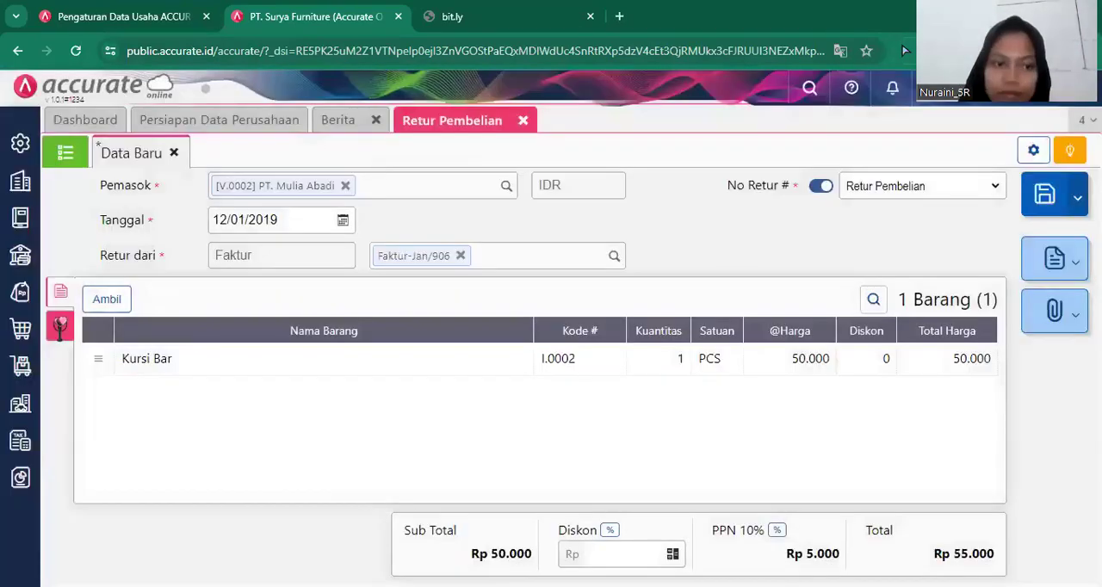
pyautogui.click(59, 325)
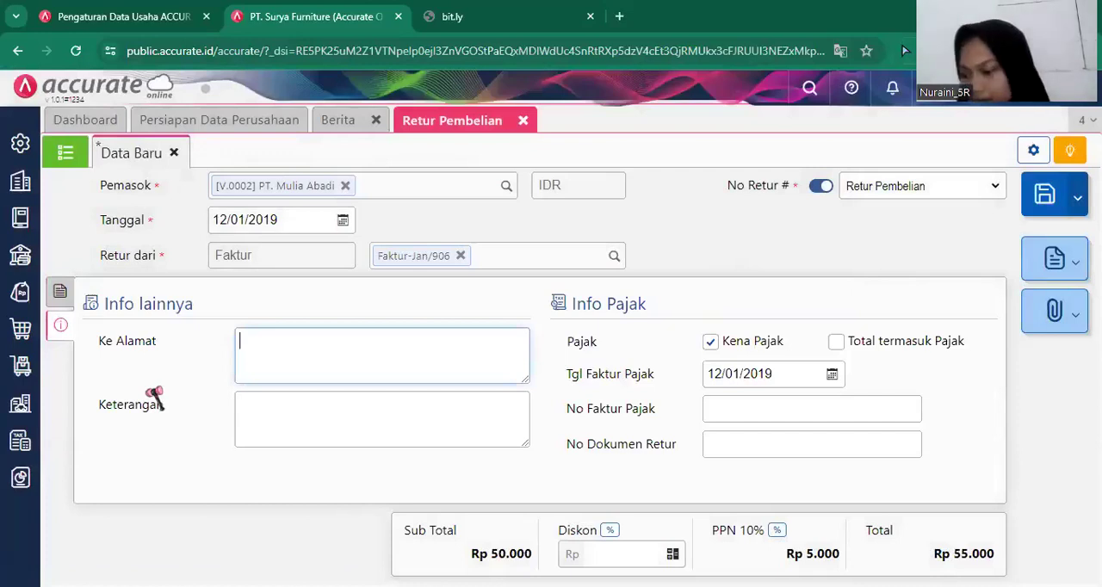
pyautogui.click(55, 295)
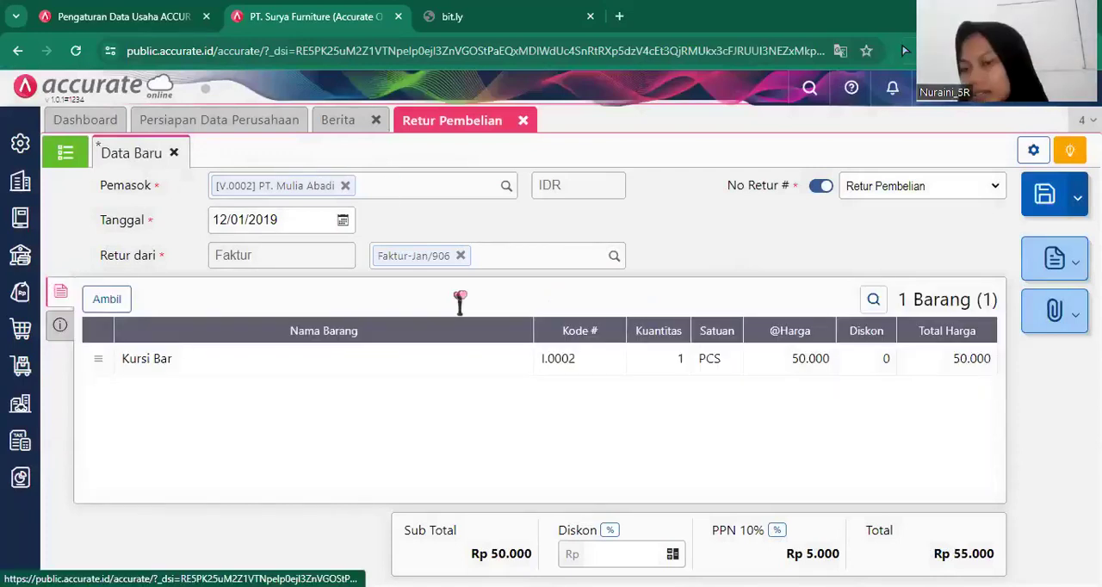
pyautogui.click(1037, 207)
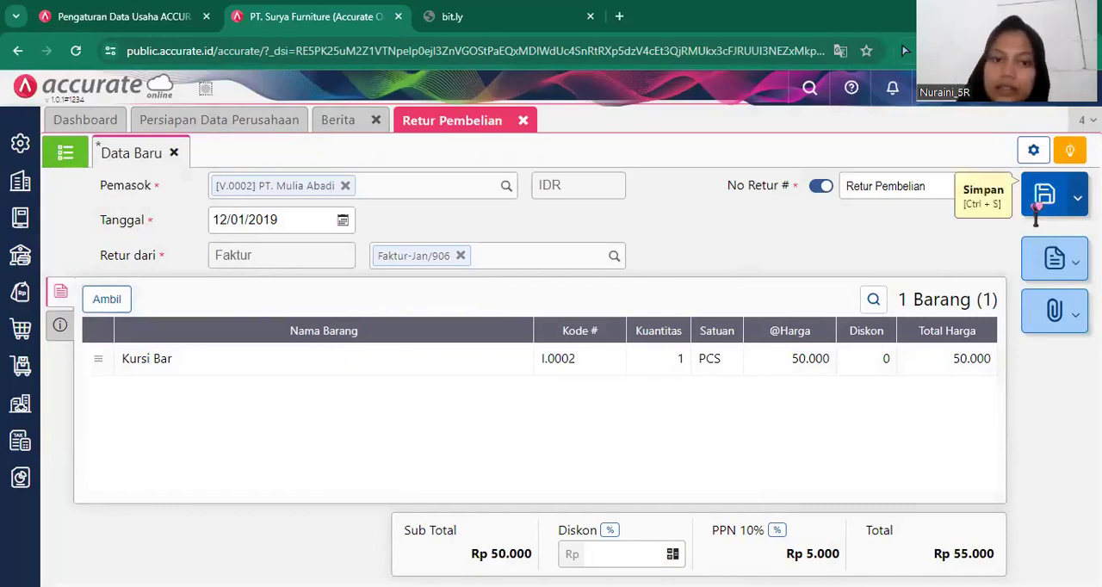
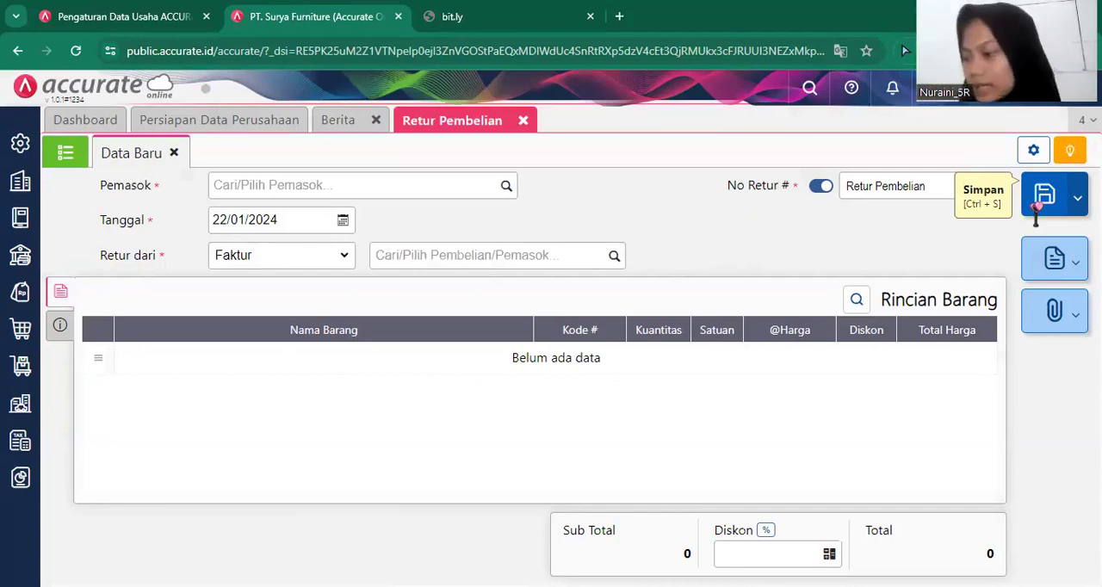
# Close the purchase return form and start a new Barang & Jasa inventory item named Meja Kaca.
pyautogui.click(521, 120)
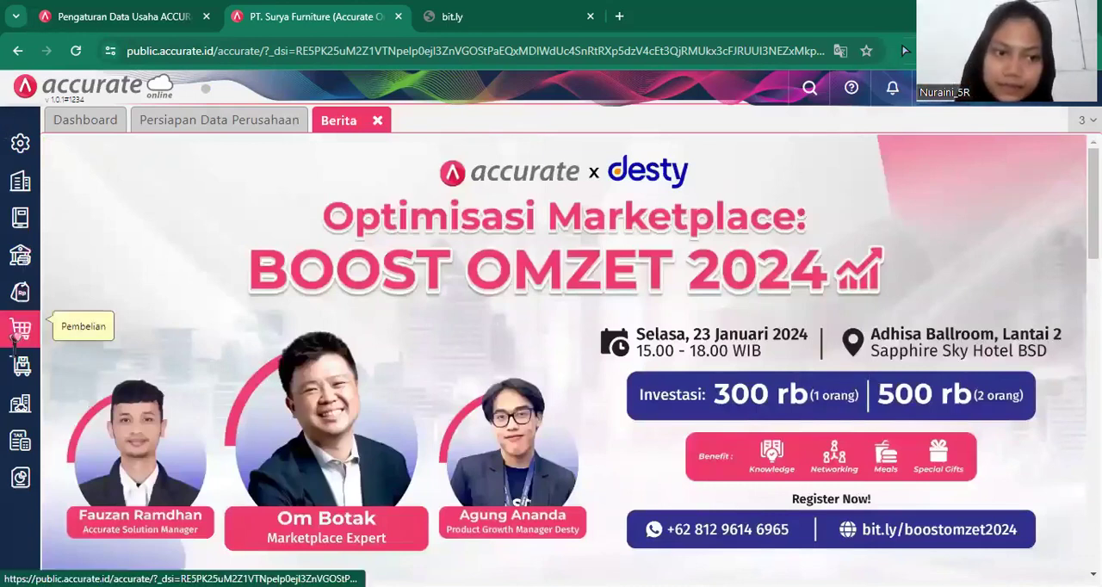
pyautogui.click(21, 364)
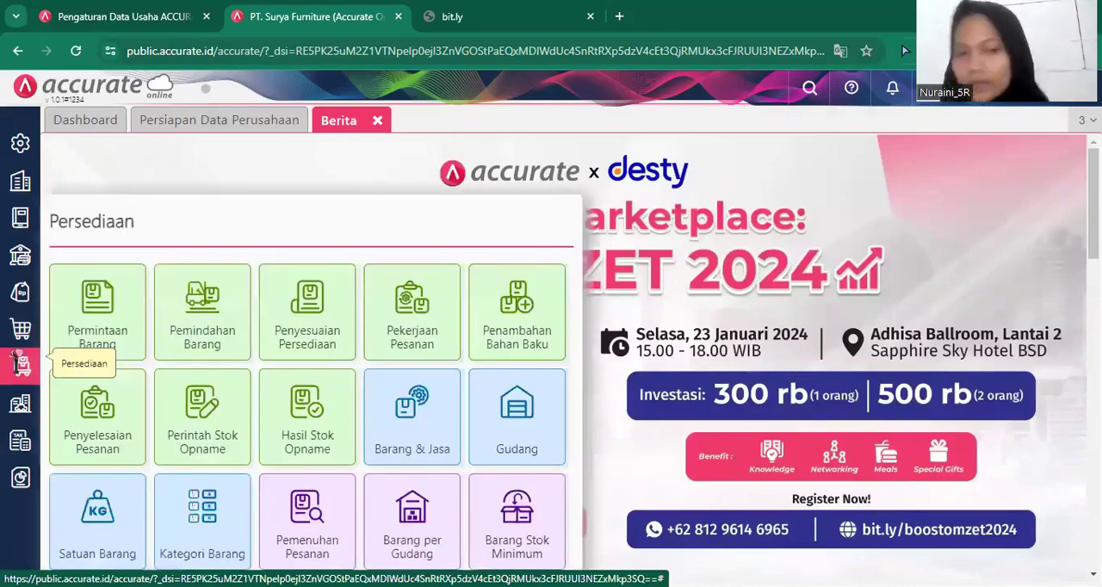
pyautogui.click(412, 434)
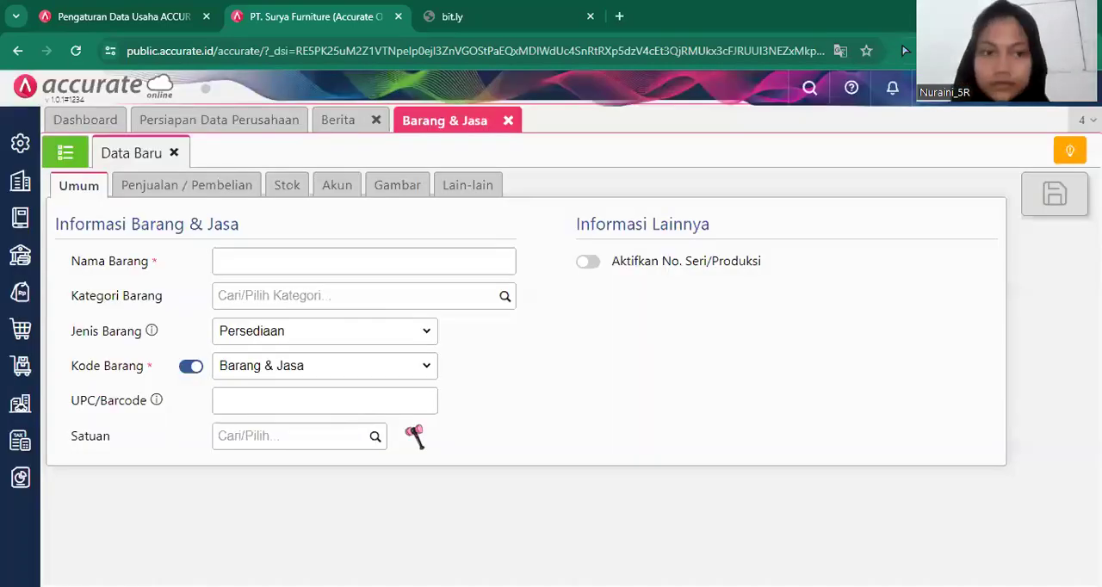
pyautogui.click(372, 265)
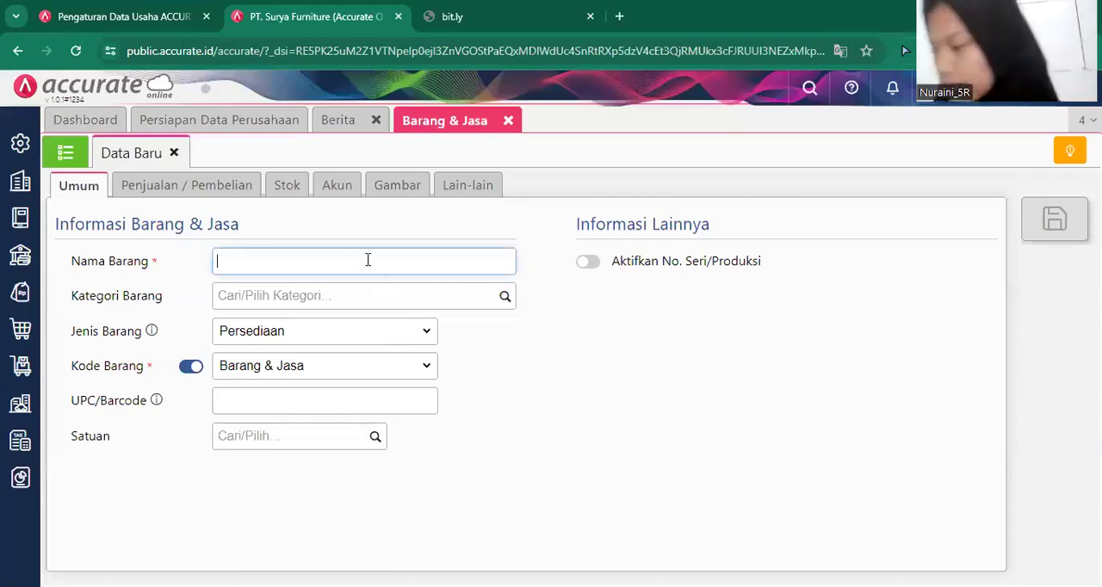
pyautogui.click(368, 260)
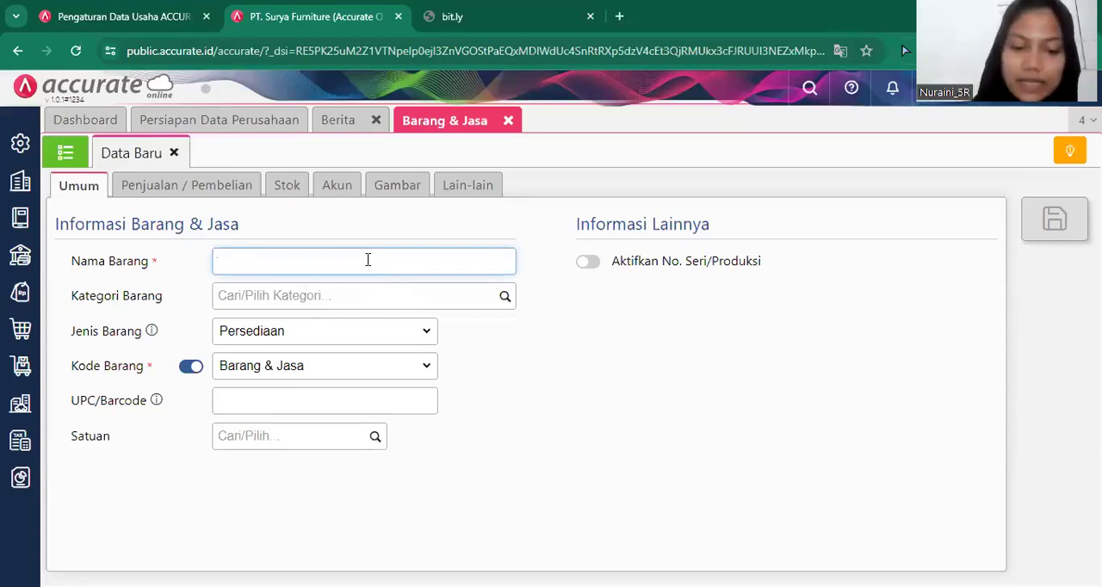
pyautogui.write('Meja ')
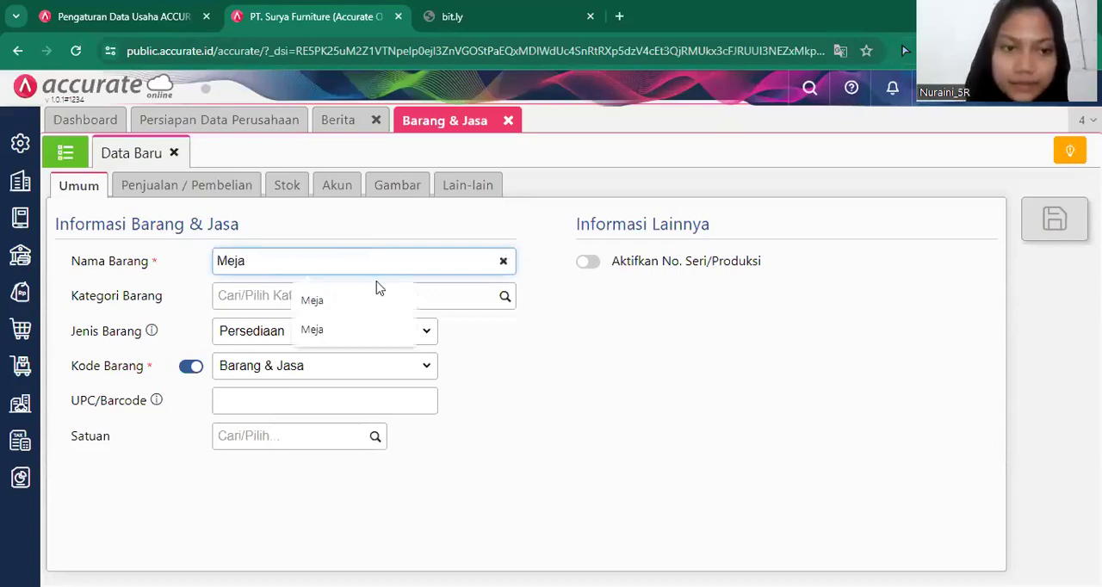
pyautogui.write('Kaca')
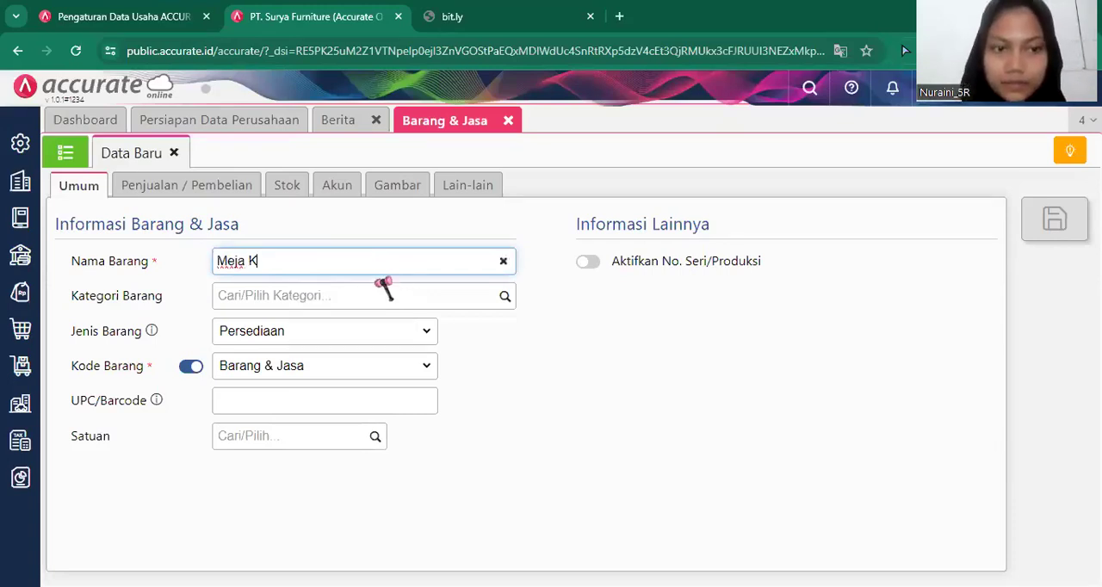
# Assign the new item to the Meja category with PCS as its unit.
pyautogui.click(496, 298)
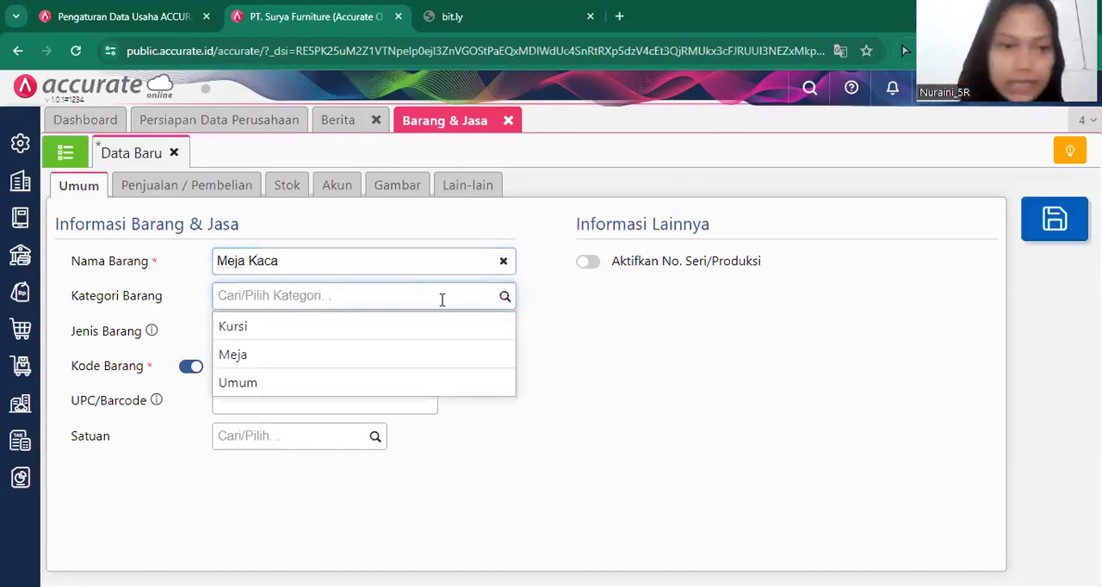
pyautogui.click(381, 358)
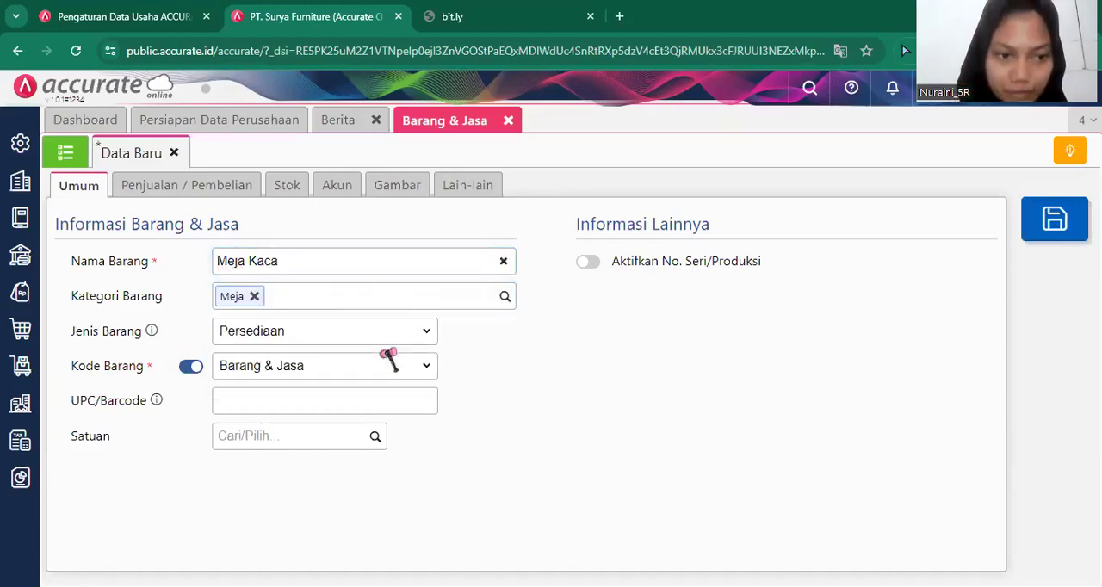
pyautogui.click(376, 438)
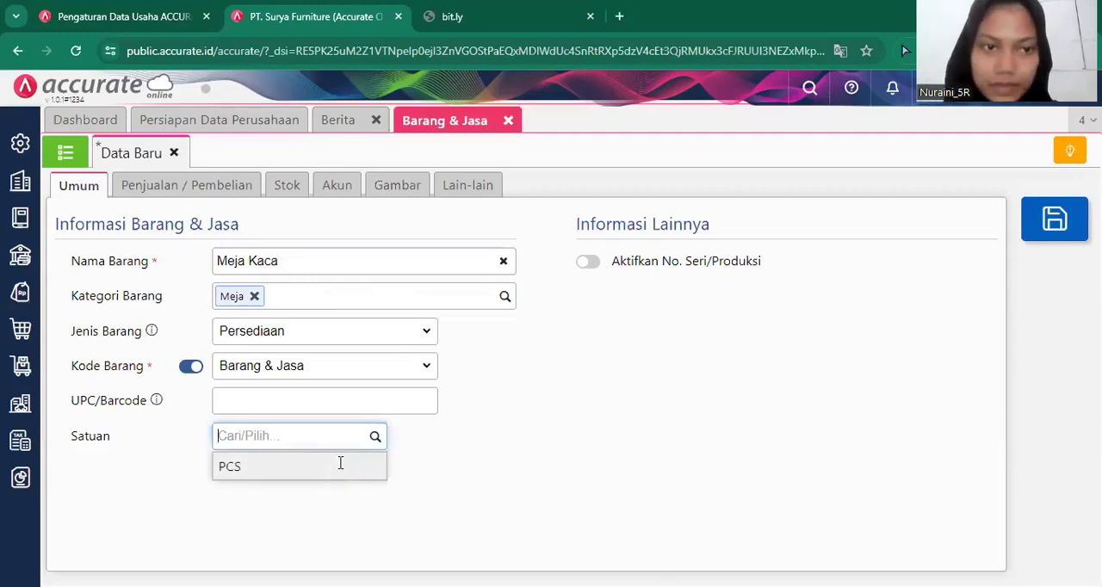
pyautogui.click(340, 465)
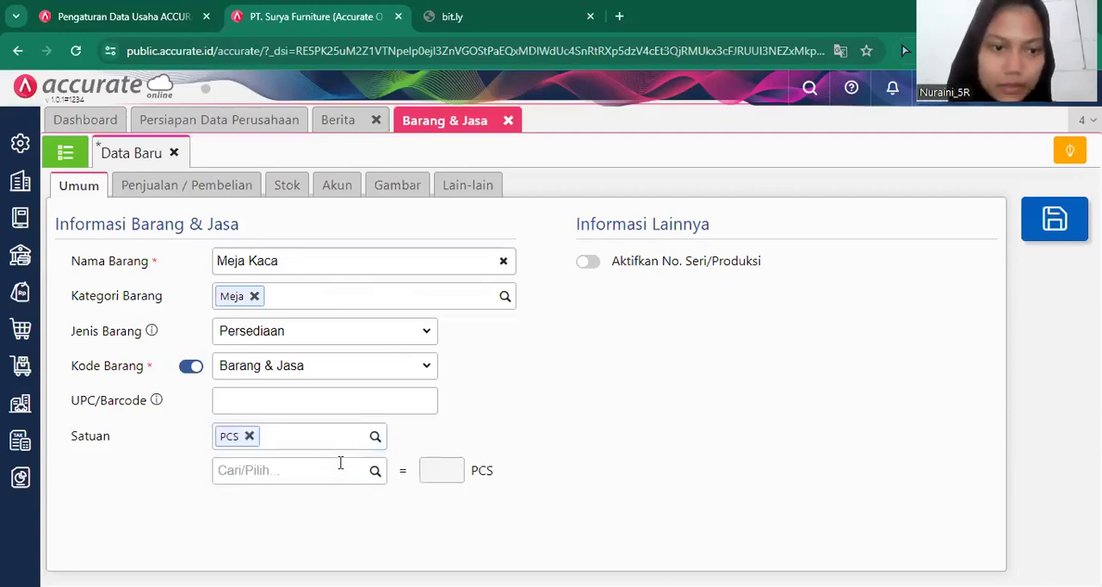
# Set the item's default selling price to 375.000 per PCS and its PPN to Pajak Pertambahan Nilai.
pyautogui.click(184, 191)
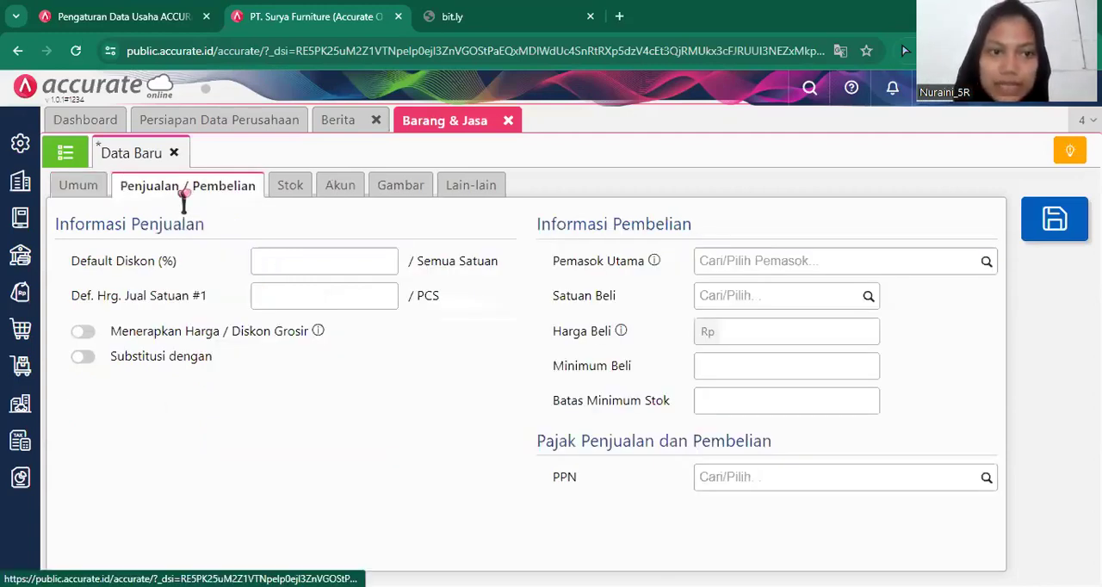
pyautogui.click(321, 293)
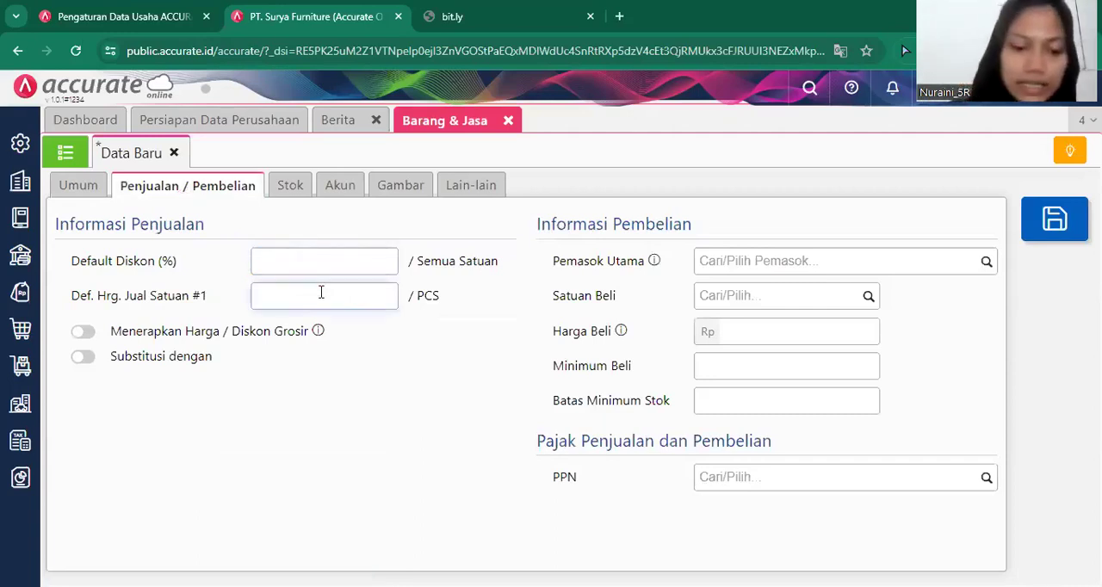
pyautogui.write('3')
pyautogui.write('75.0')
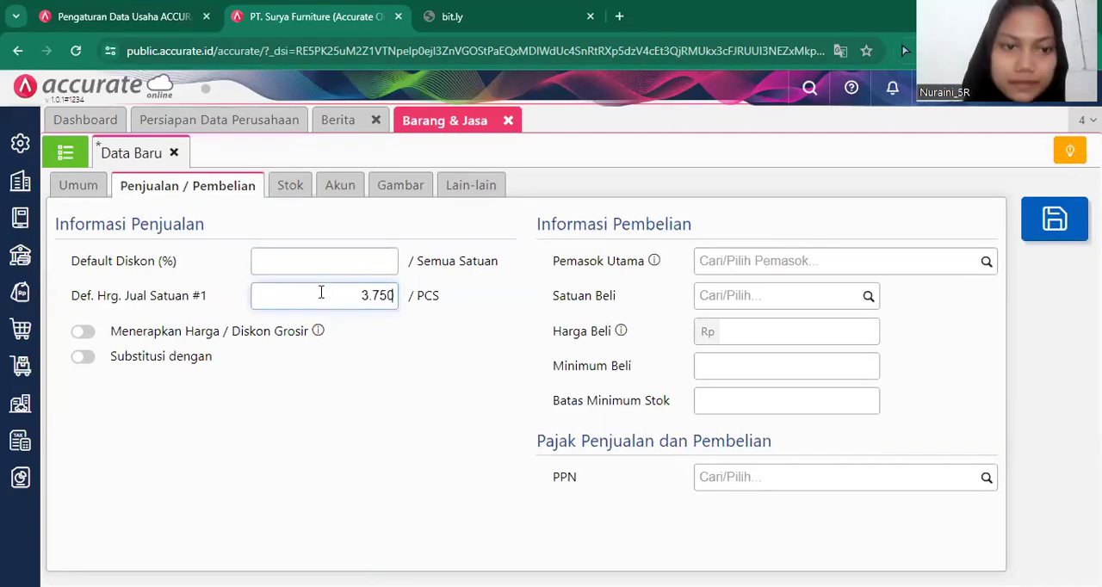
pyautogui.write('00')
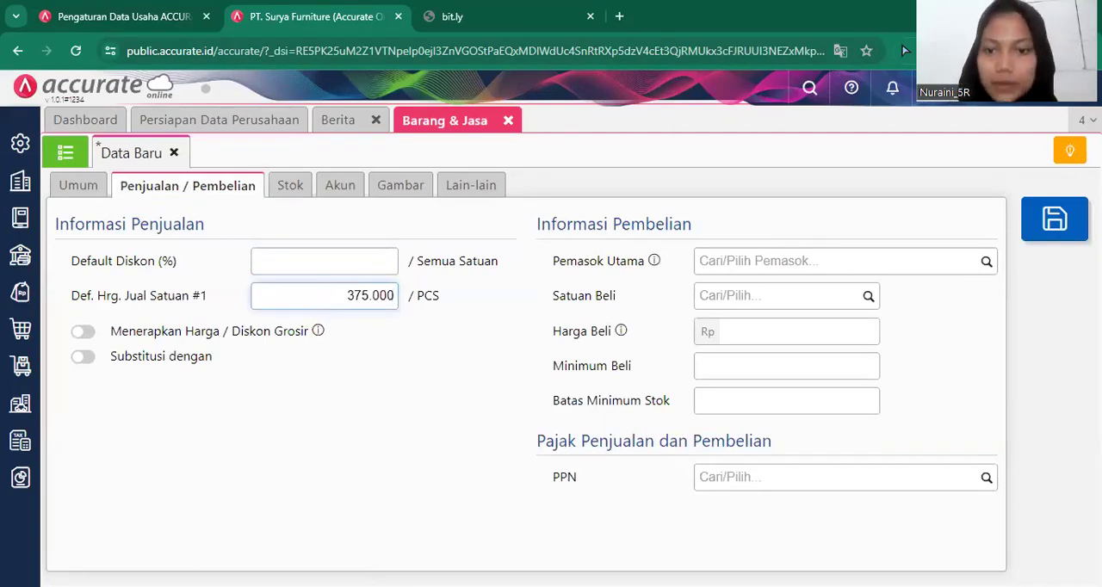
pyautogui.click(985, 479)
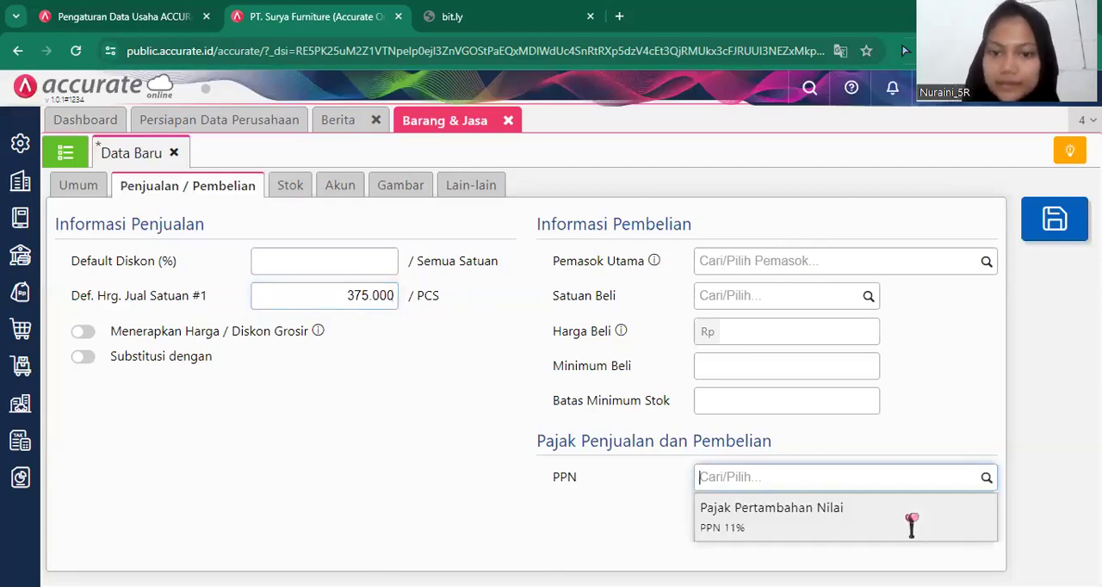
pyautogui.click(911, 521)
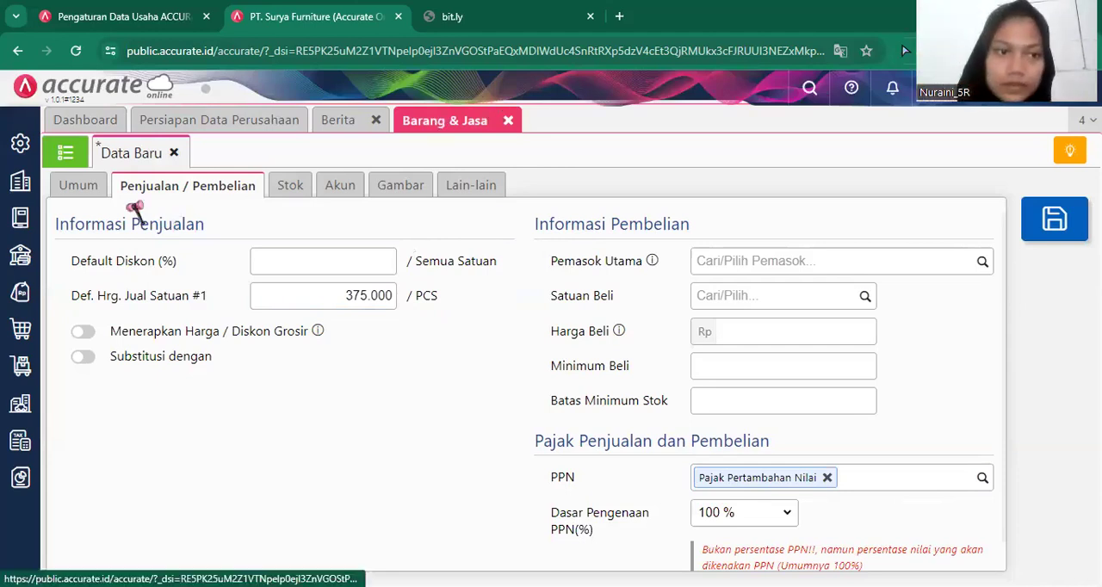
# Review the Meja Kaca item's general, account, other and sales details, save it and close the item form.
pyautogui.click(91, 193)
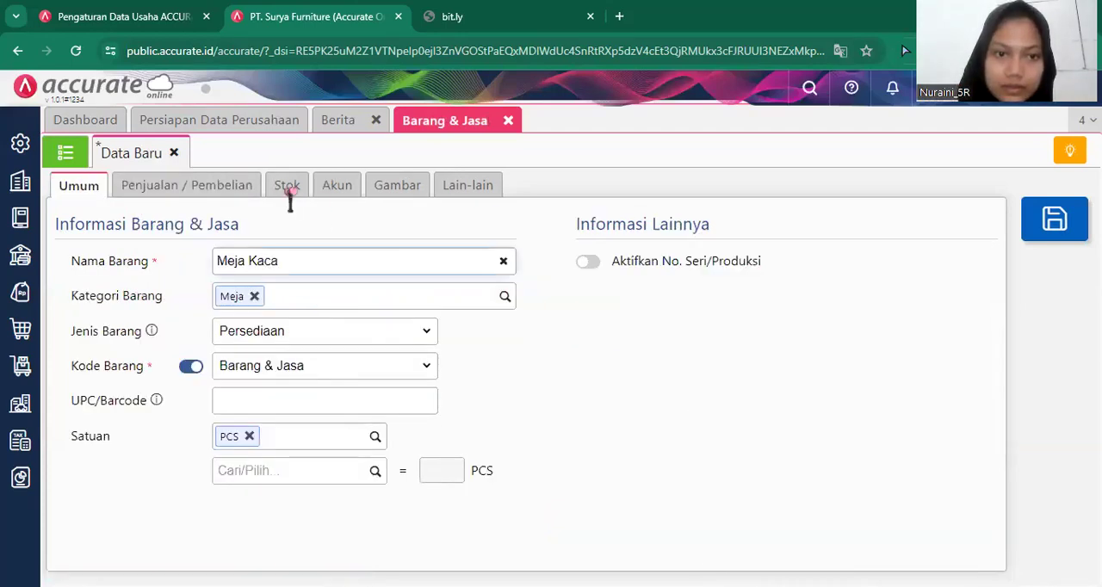
pyautogui.click(290, 191)
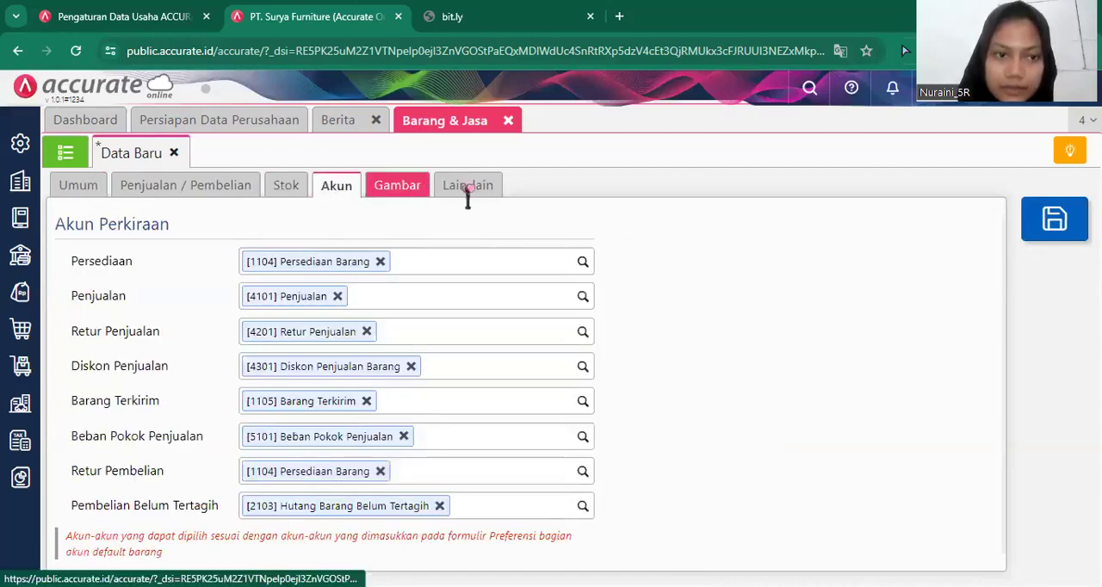
pyautogui.click(467, 188)
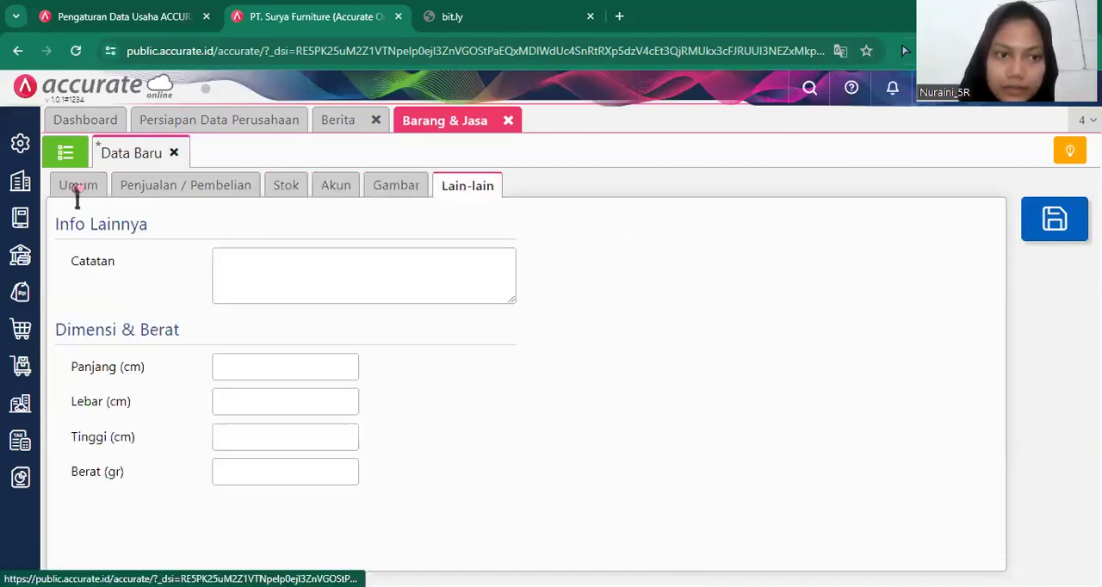
pyautogui.click(81, 188)
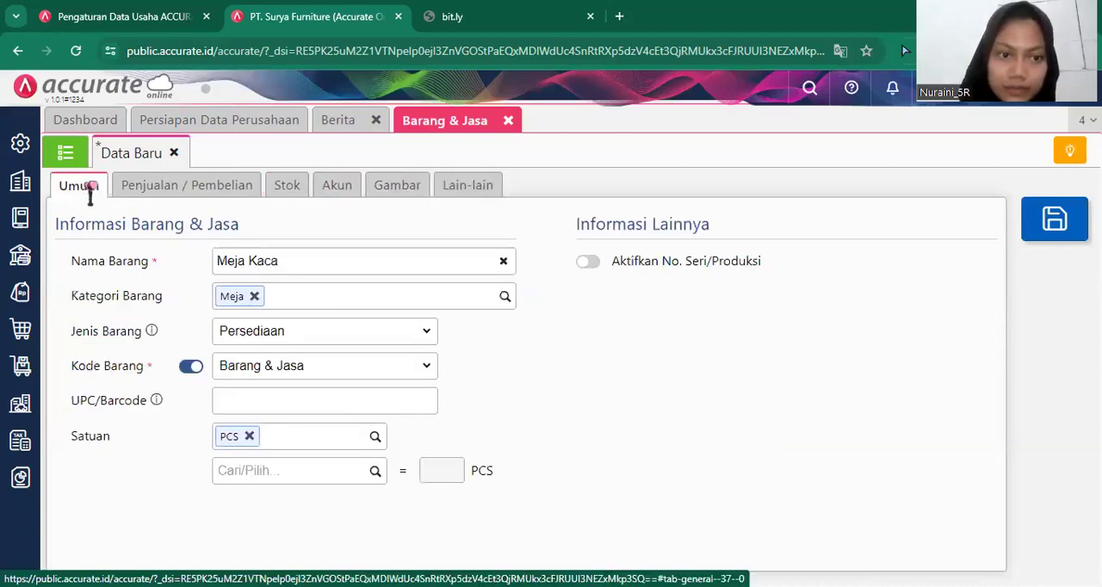
pyautogui.click(159, 189)
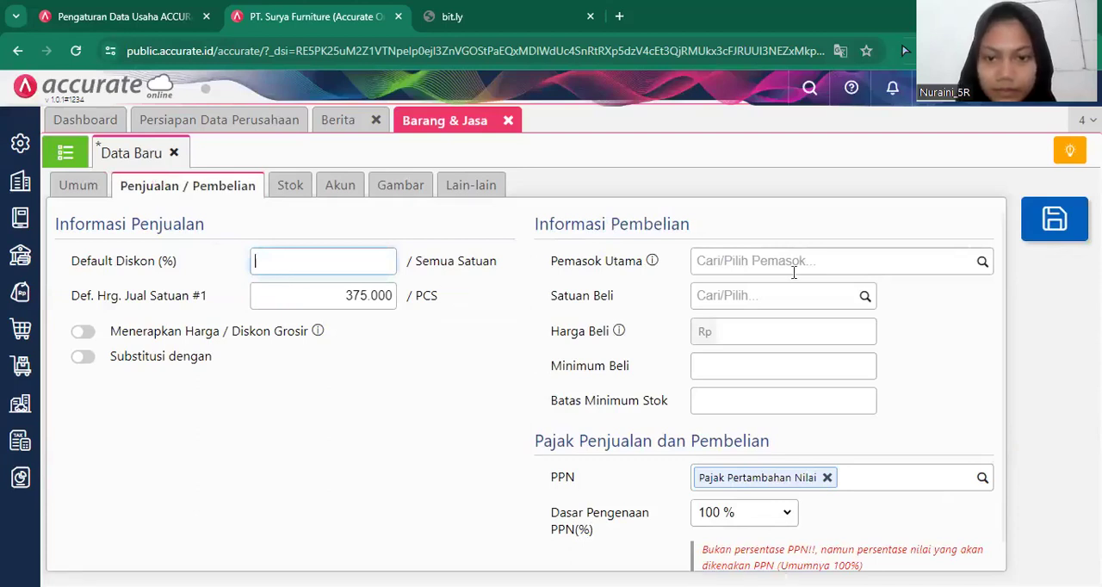
pyautogui.click(1039, 232)
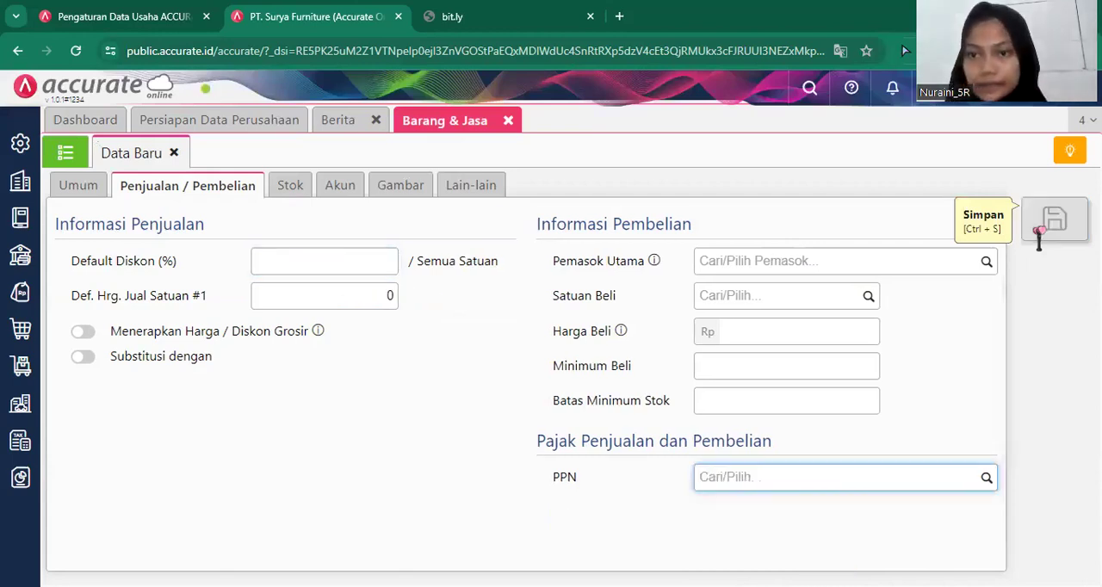
pyautogui.click(507, 121)
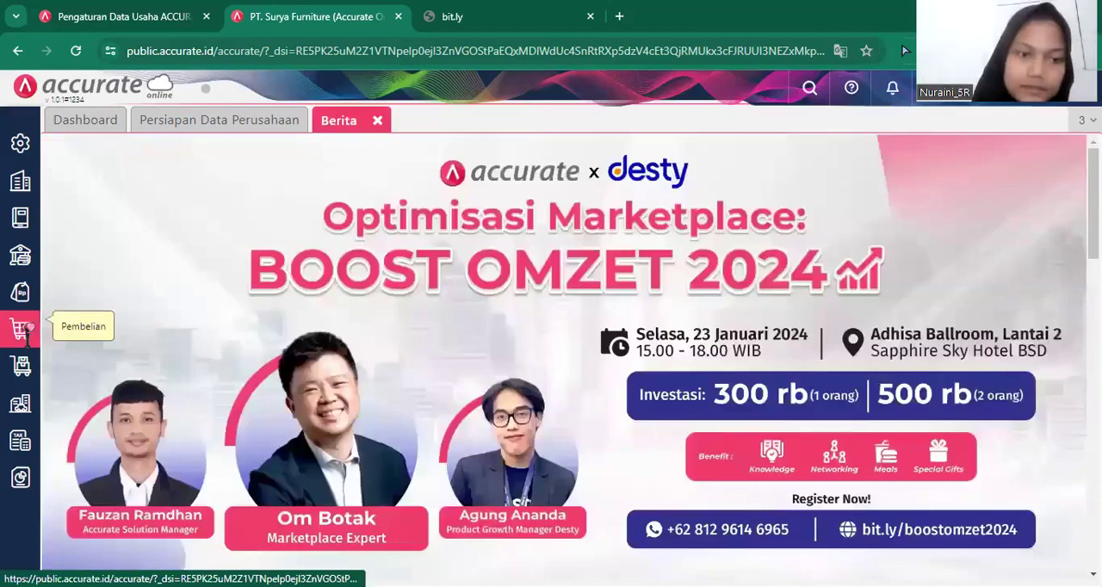
# Start a new purchase invoice (Faktur Pembelian) with Pemasok Umum as the supplier.
pyautogui.click(22, 330)
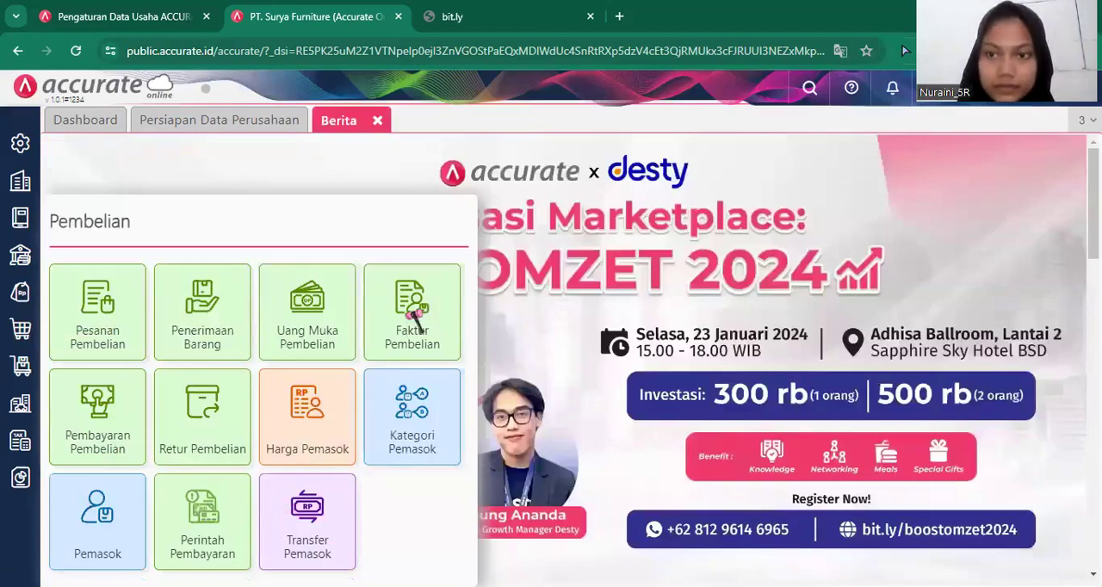
pyautogui.click(414, 317)
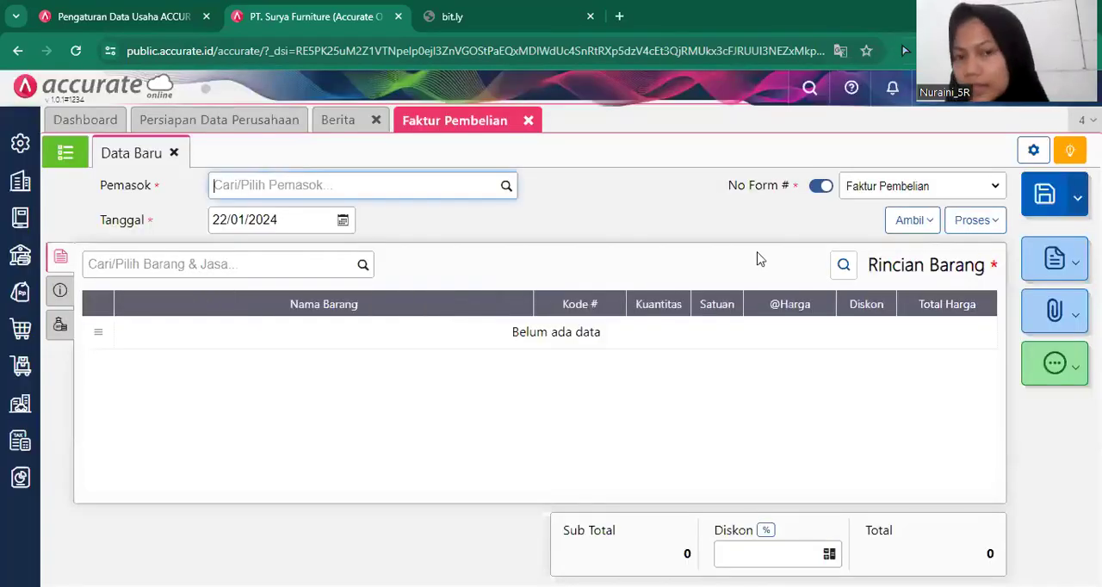
pyautogui.click(500, 195)
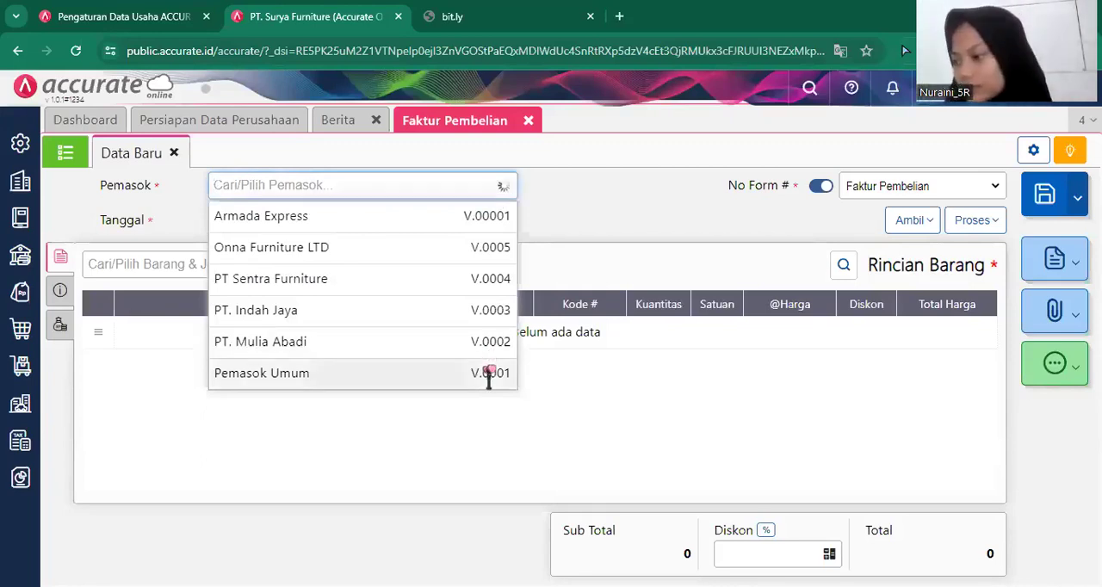
pyautogui.click(488, 377)
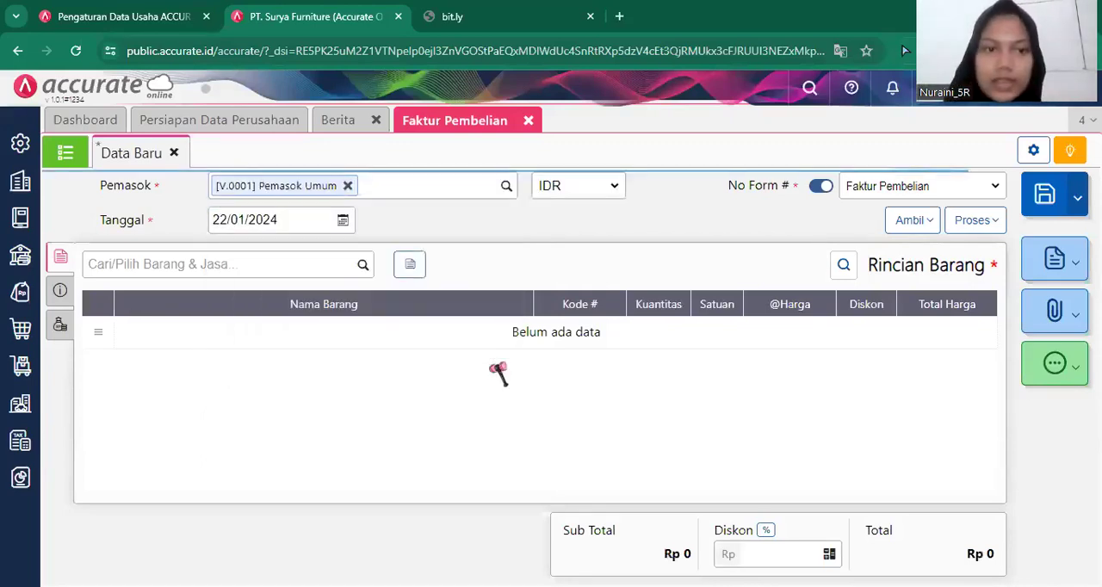
# Set the purchase invoice's date to 13/01/2019.
pyautogui.click(318, 220)
pyautogui.press('BackSpace')
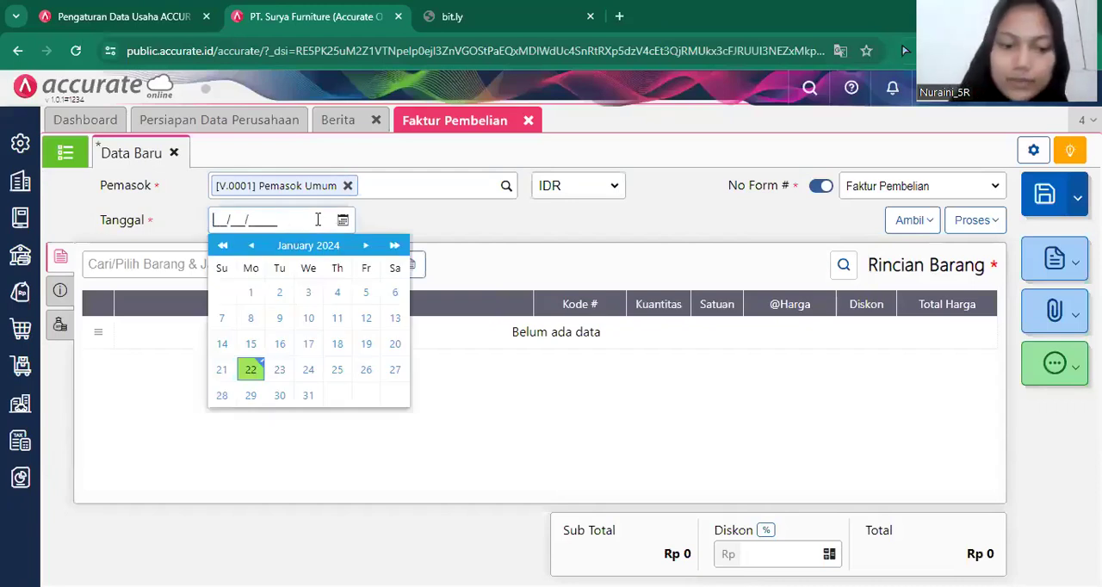
pyautogui.write('10')
pyautogui.press('BackSpace')
pyautogui.write('3/')
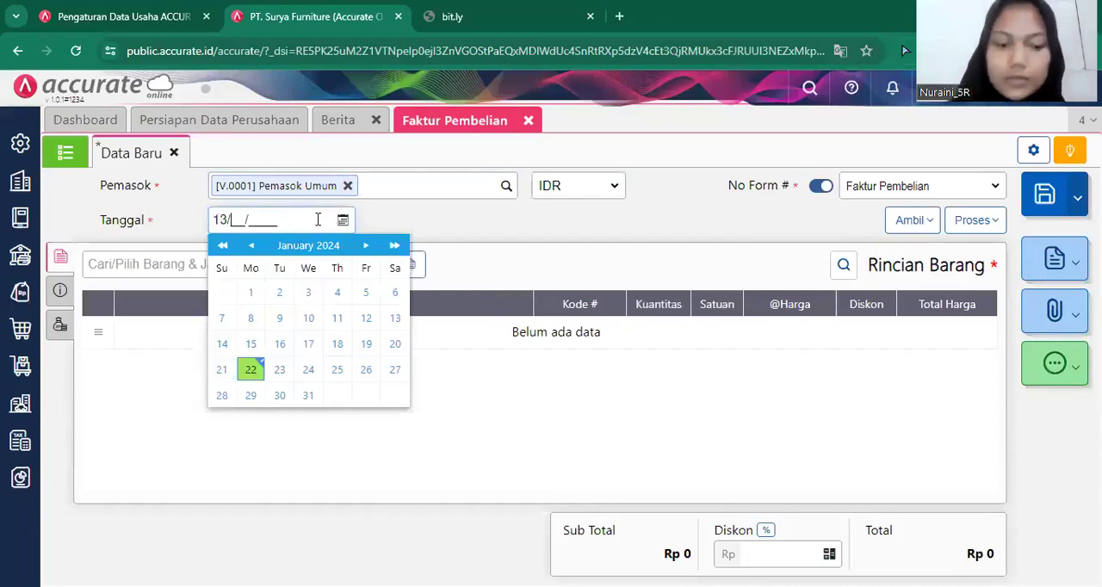
pyautogui.write('01/2019')
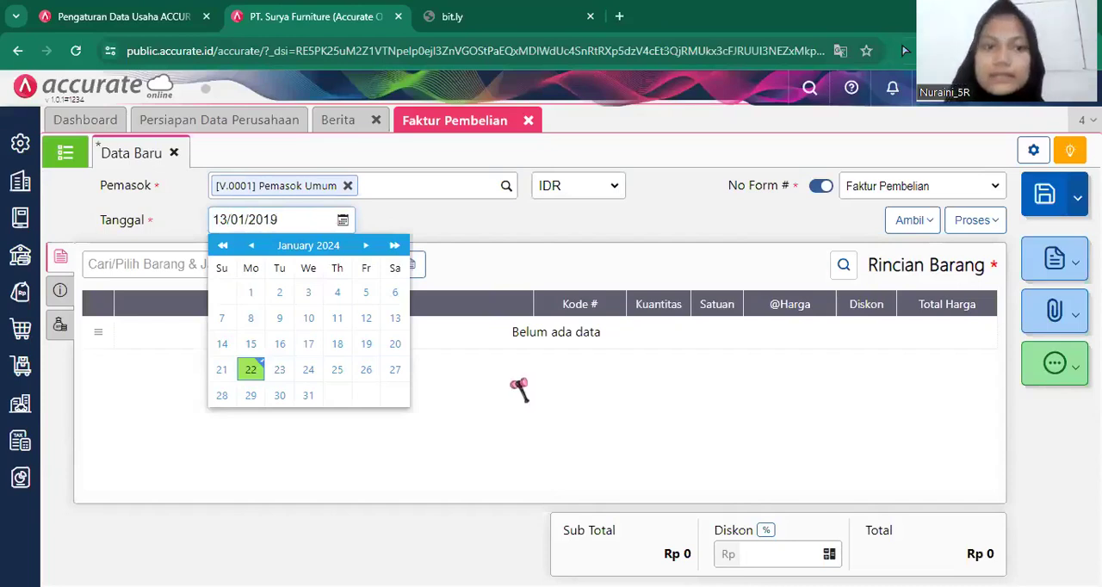
pyautogui.click(519, 389)
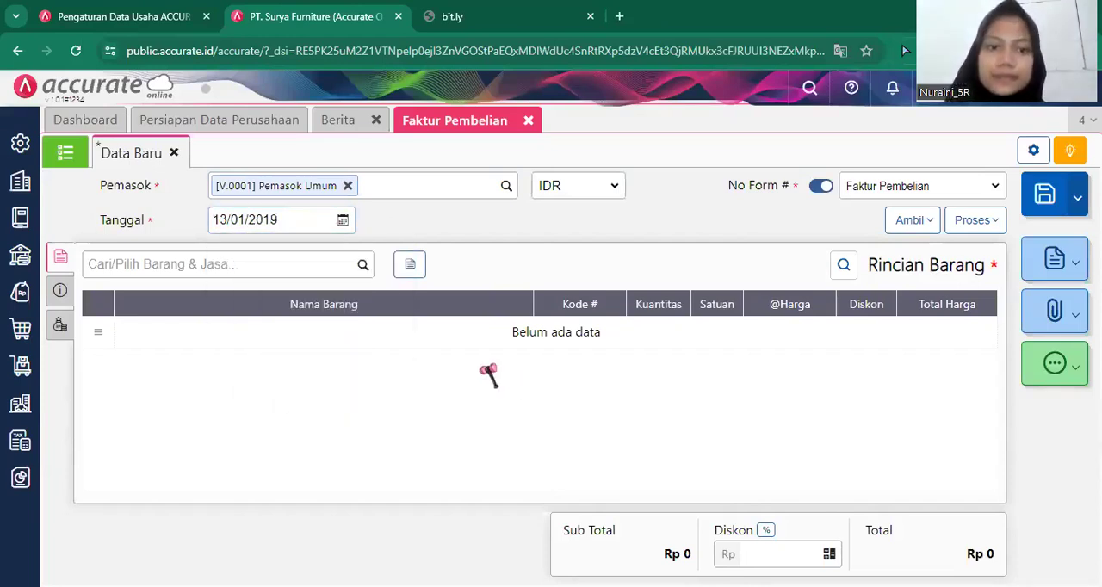
# Find Meja Kaca in the item search and select it as the invoice's item line.
pyautogui.click(360, 269)
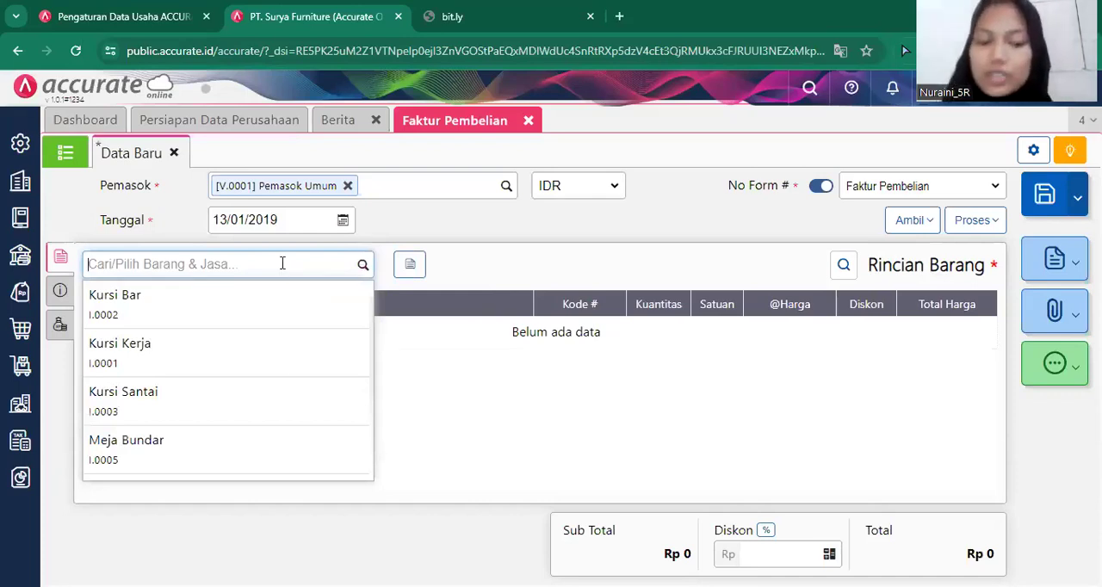
pyautogui.write('meja k')
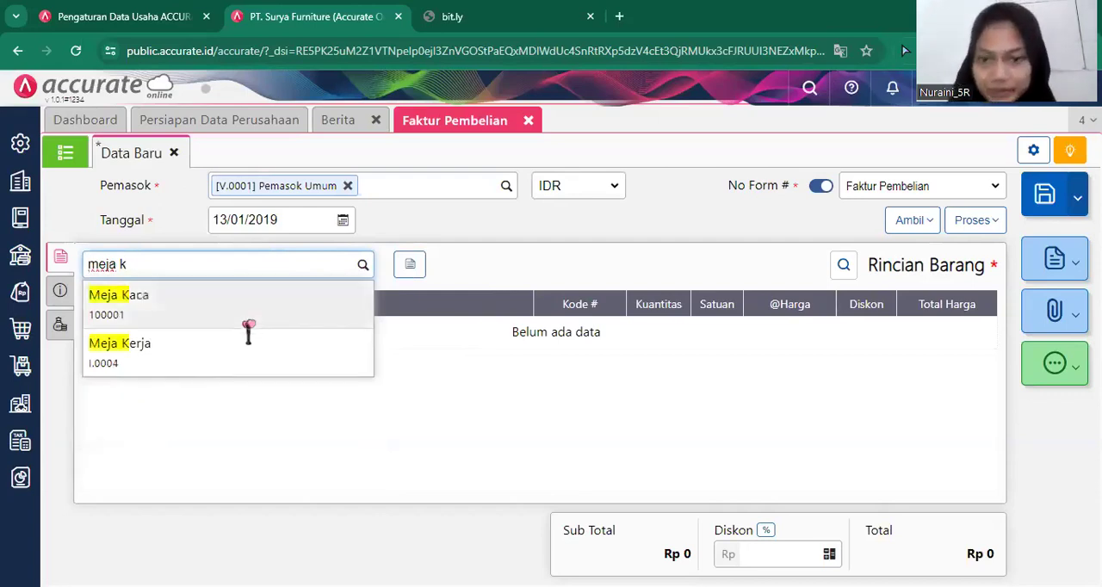
pyautogui.click(257, 324)
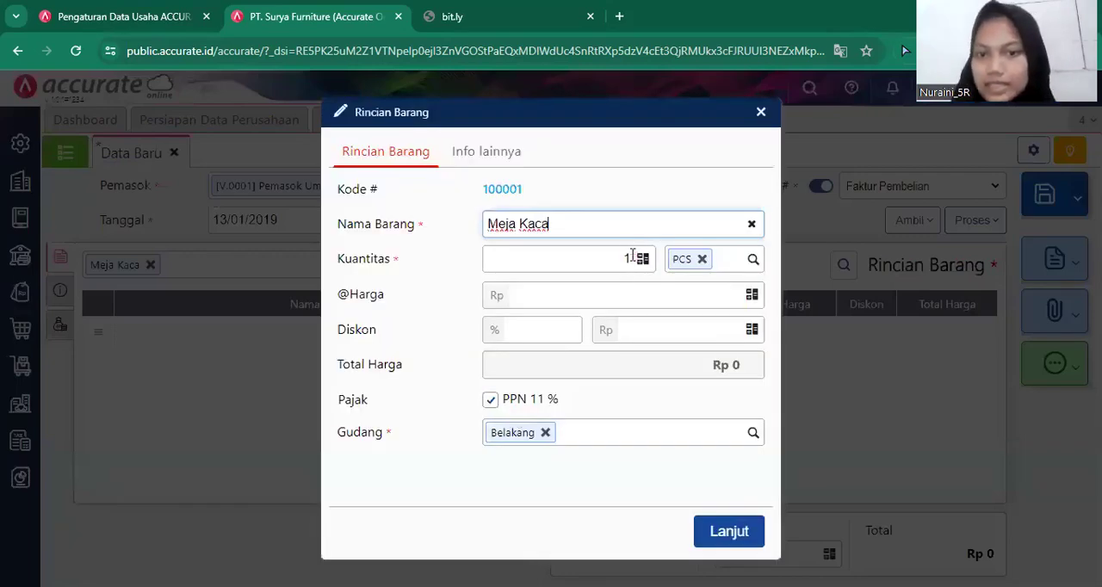
# Set the Meja Kaca line's quantity to 100 PCS and its unit price to Rp 85.000.
pyautogui.click(632, 256)
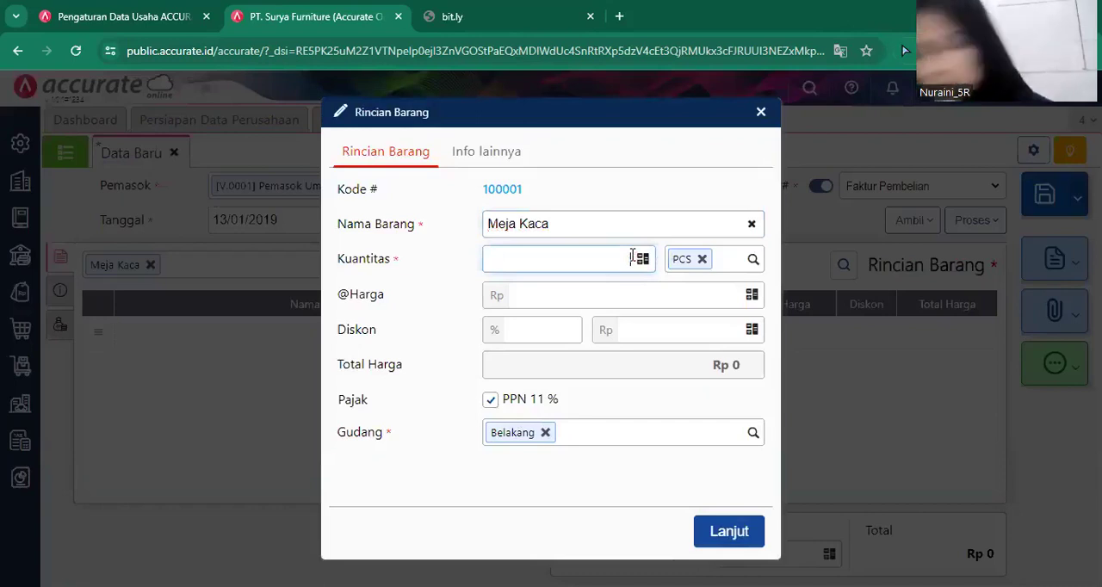
pyautogui.write('1000')
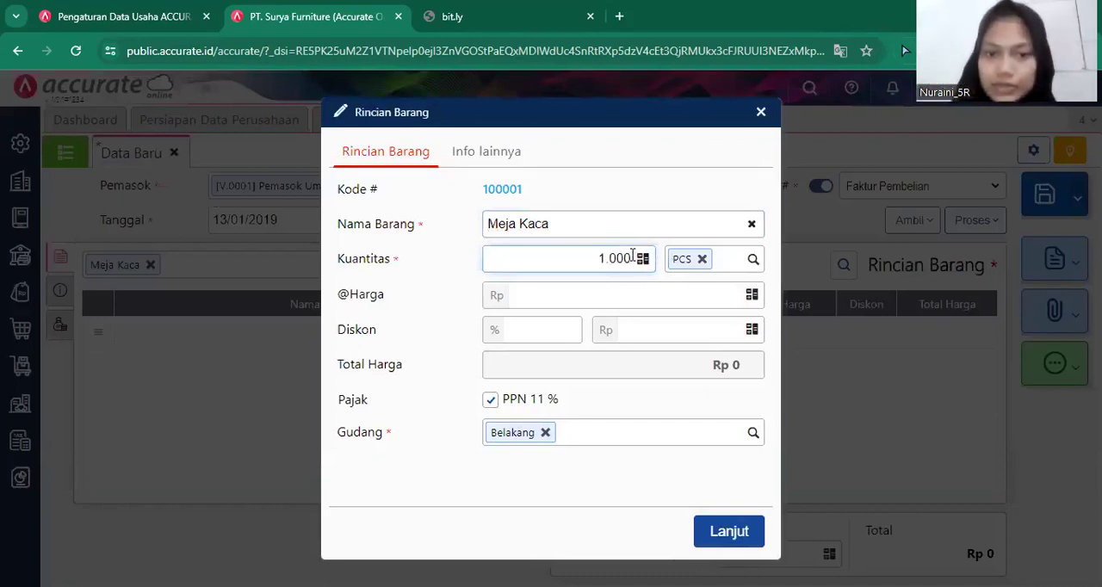
pyautogui.press('BackSpace')
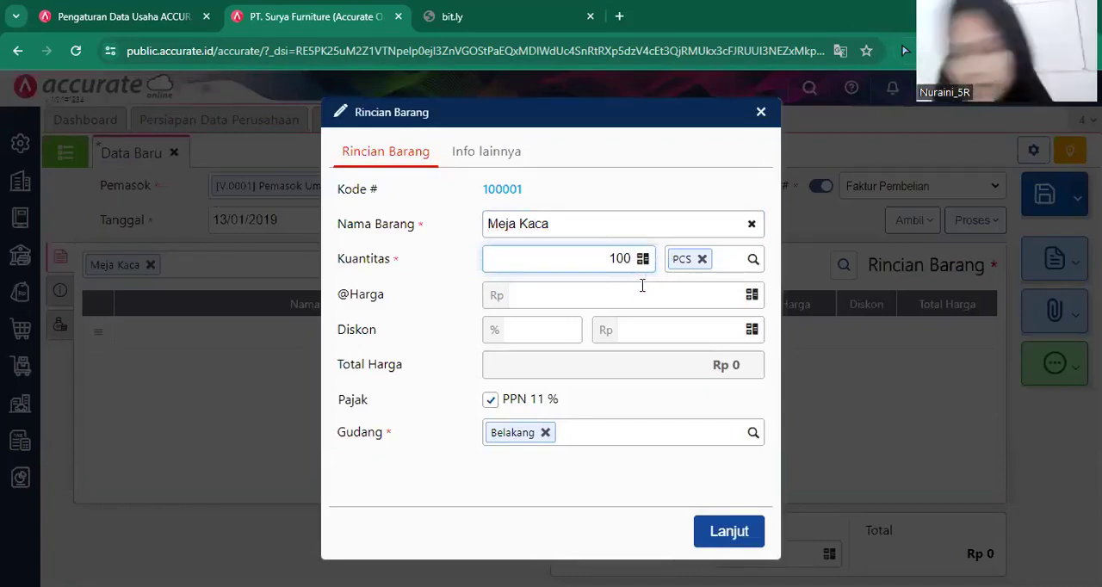
pyautogui.write('850000')
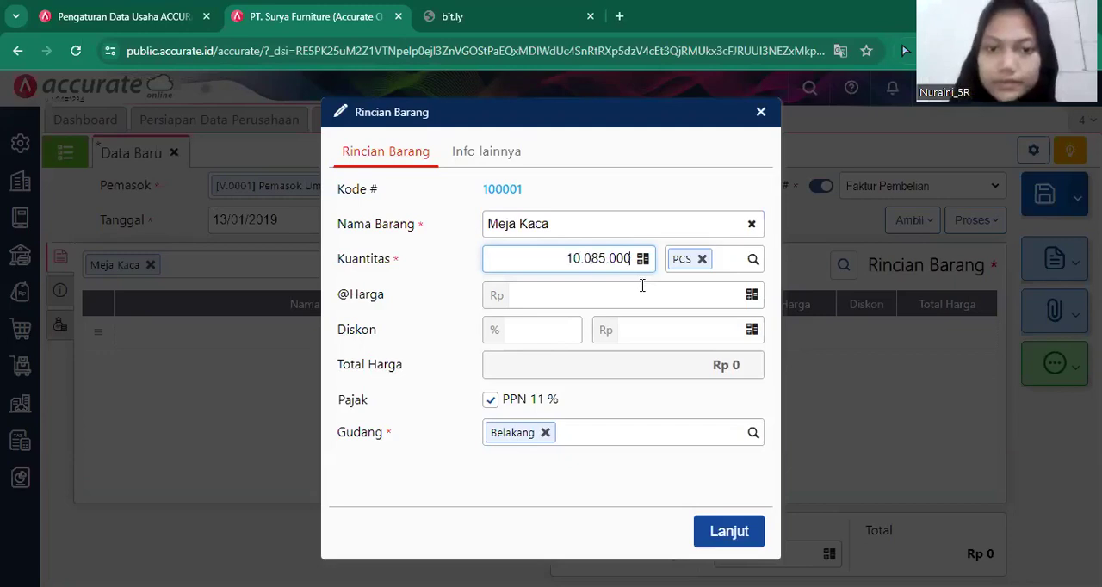
pyautogui.press('BackSpace')
pyautogui.press('BackSpace')
pyautogui.press('BackSpace')
pyautogui.press('BackSpace')
pyautogui.press('BackSpace')
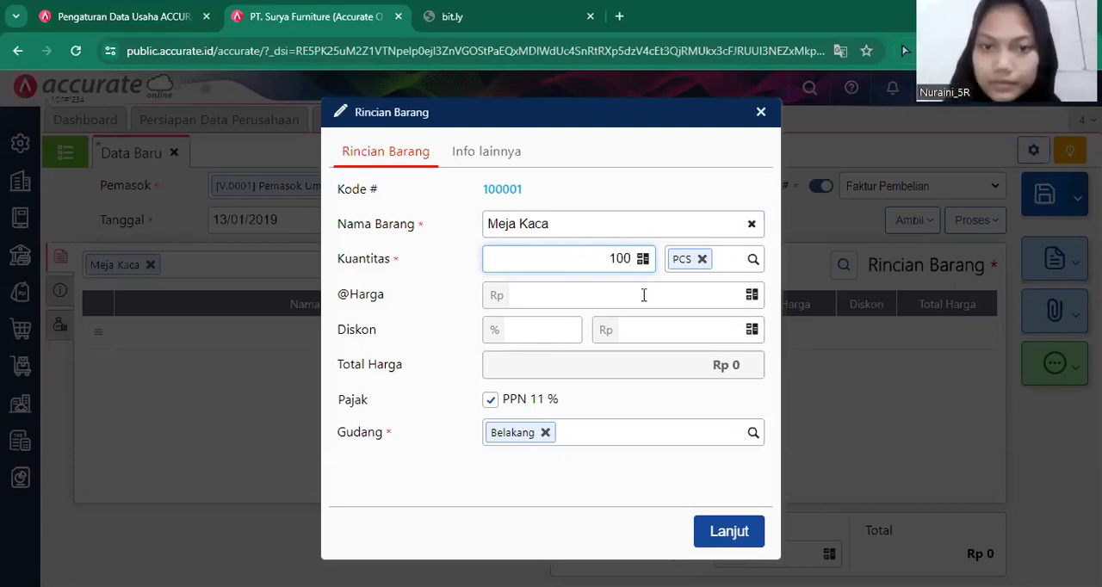
pyautogui.write('850')
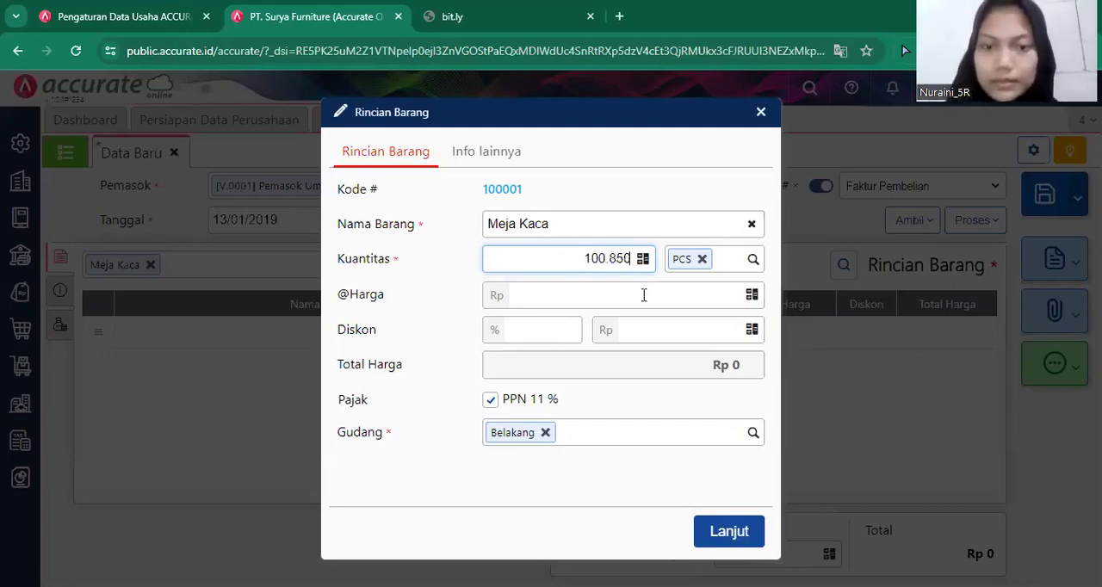
pyautogui.press('BackSpace')
pyautogui.press('BackSpace')
pyautogui.press('BackSpace')
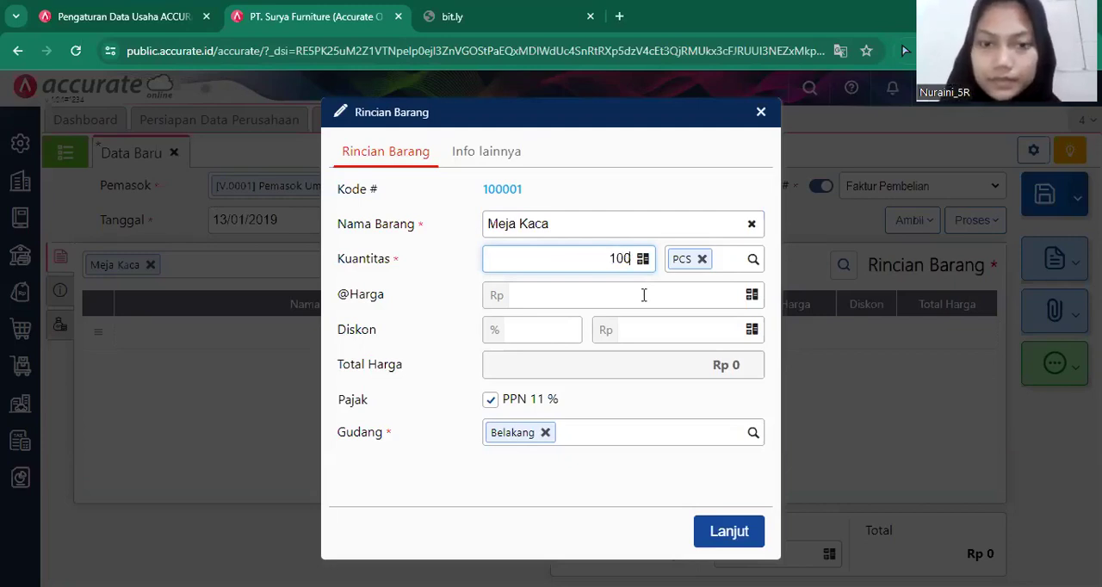
pyautogui.click(643, 295)
pyautogui.write('850000')
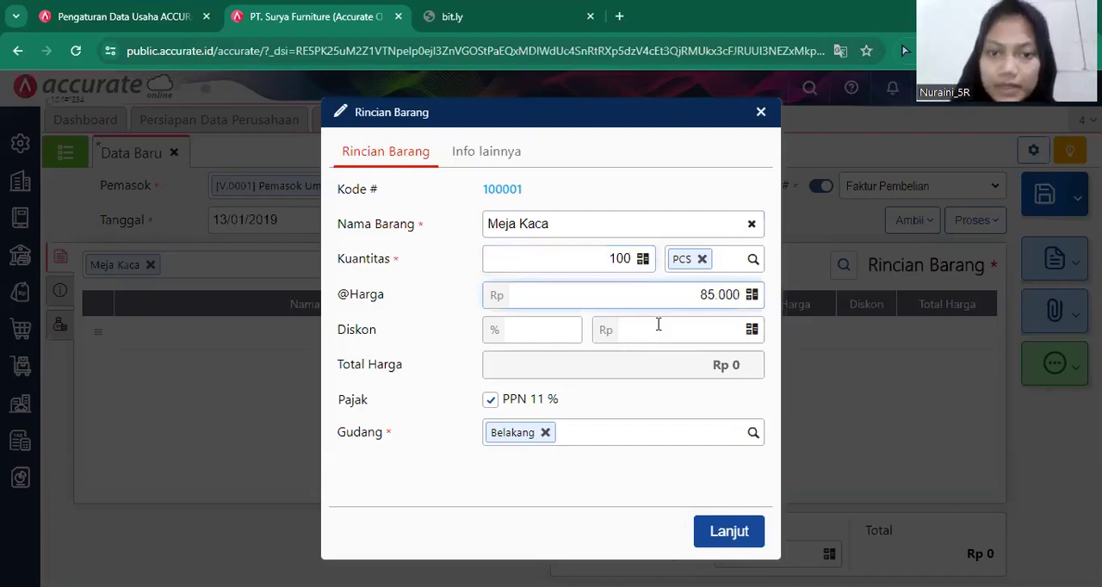
# Remove PPN 11% from the Meja Kaca line, change its warehouse to Depan and confirm the item details.
pyautogui.click(530, 400)
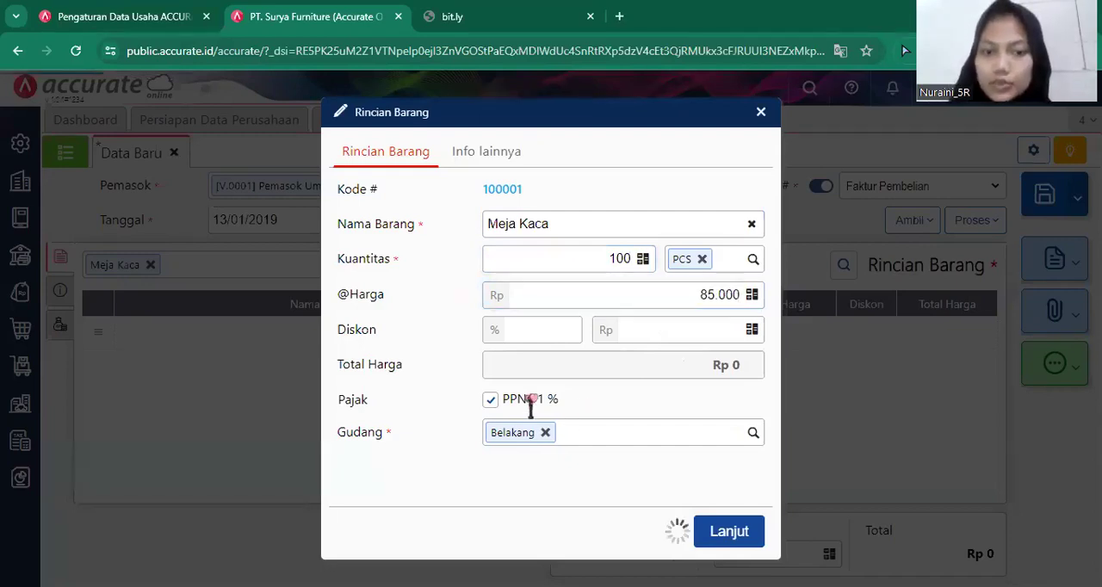
pyautogui.click(545, 432)
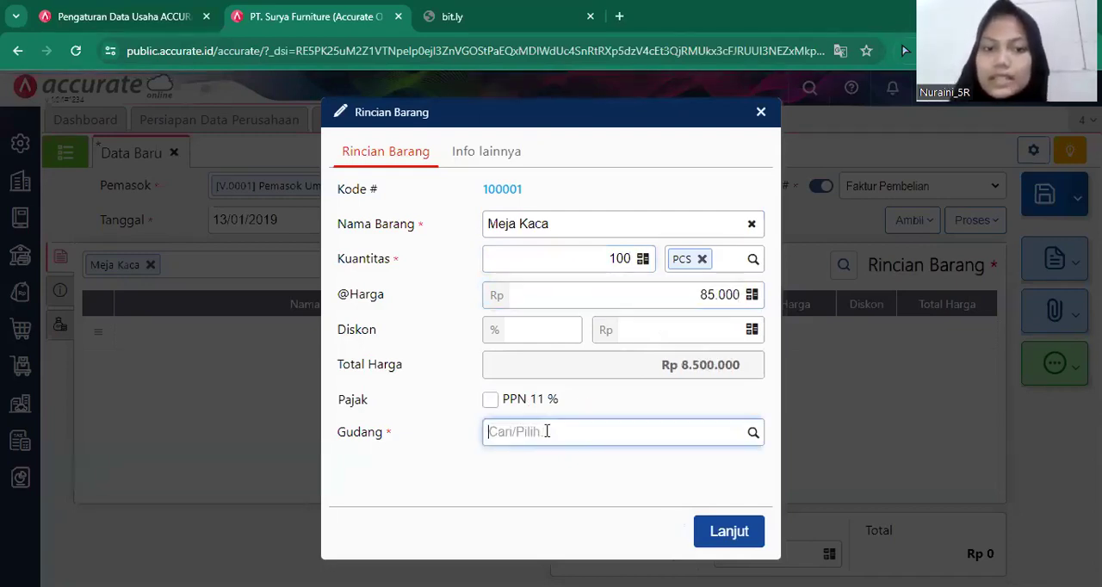
pyautogui.write('De')
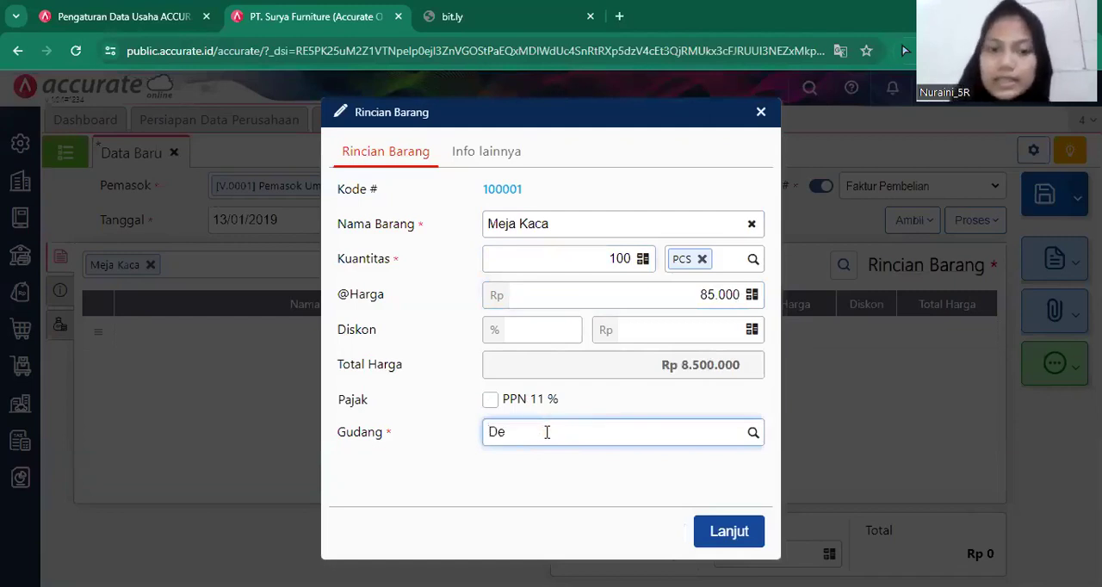
pyautogui.write('p')
pyautogui.click(541, 465)
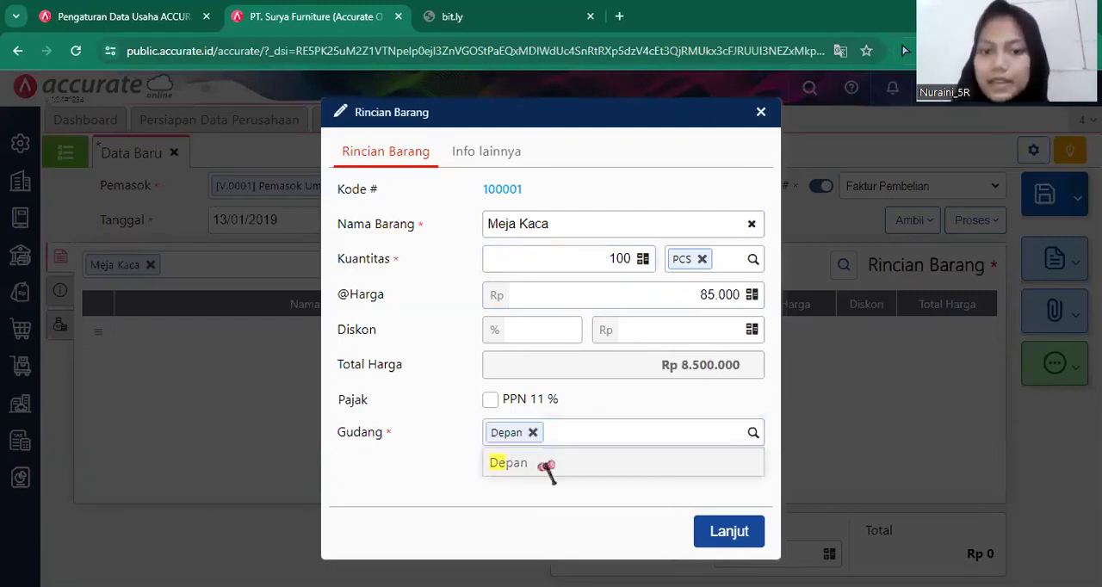
pyautogui.click(723, 529)
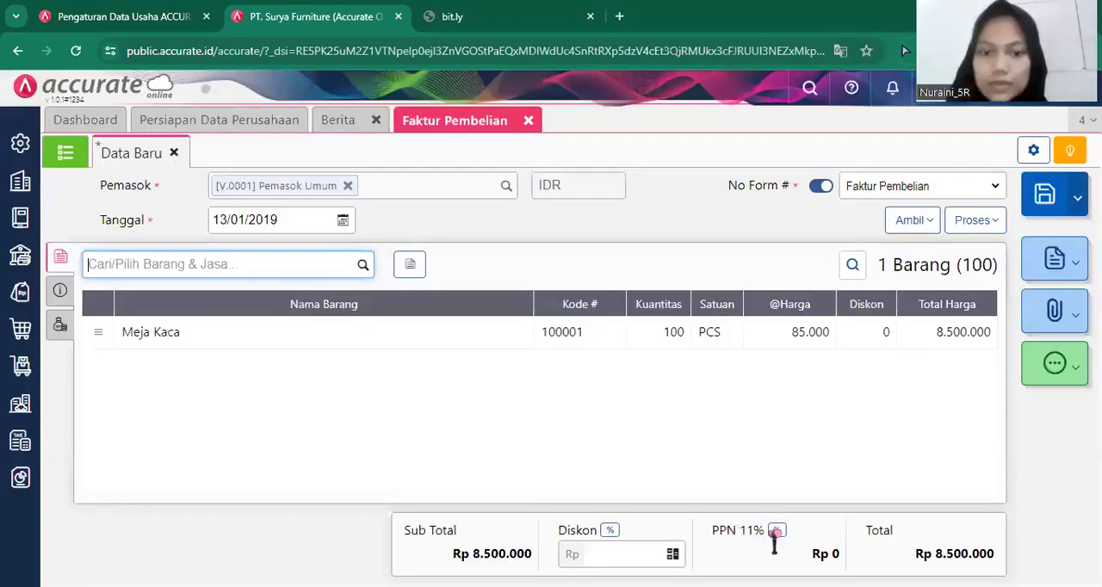
# Change the purchase invoice's PPN rate to 10%.
pyautogui.click(777, 532)
pyautogui.click(572, 370)
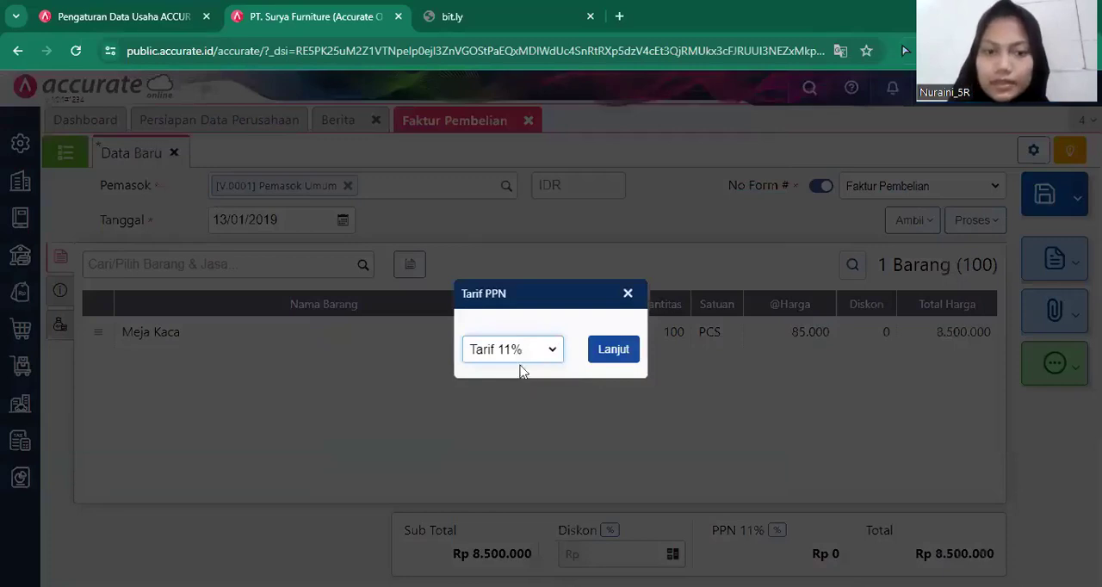
pyautogui.click(520, 360)
pyautogui.click(613, 356)
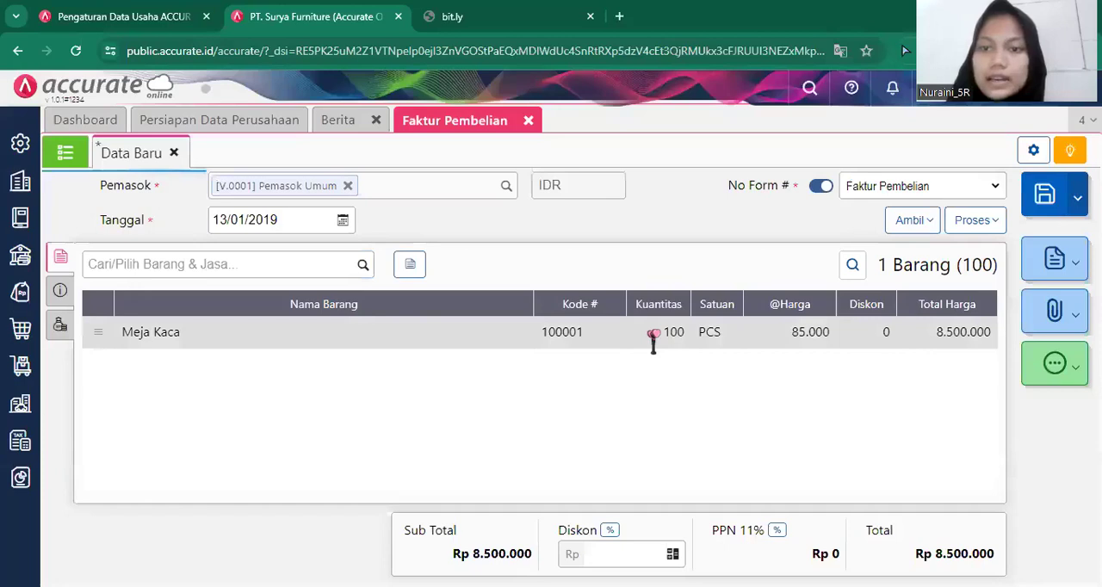
# Apply PPN 10% to the Meja Kaca line and confirm its item details.
pyautogui.click(657, 332)
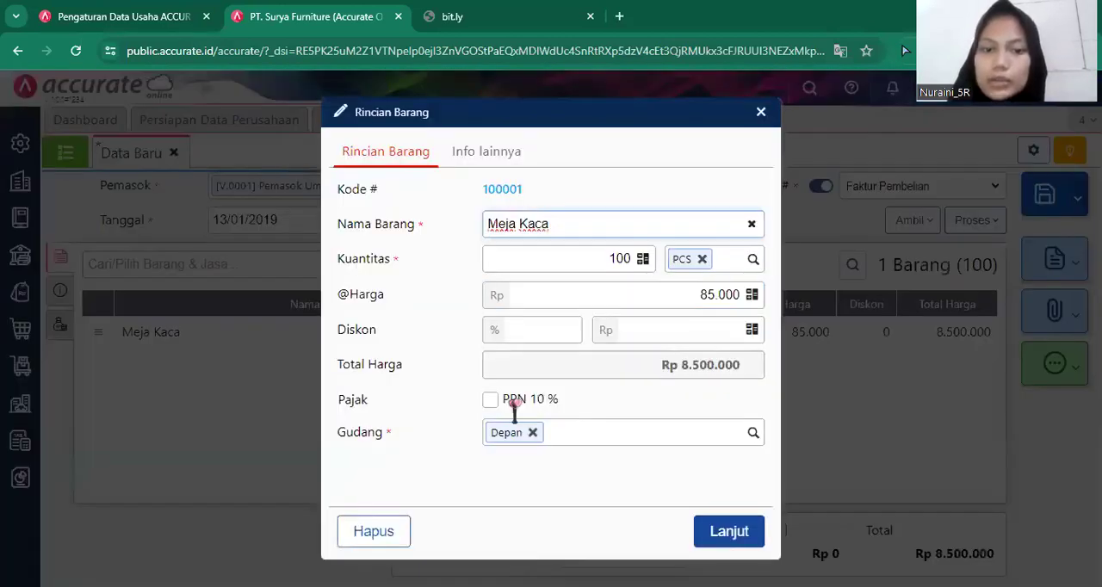
pyautogui.click(514, 400)
pyautogui.click(719, 532)
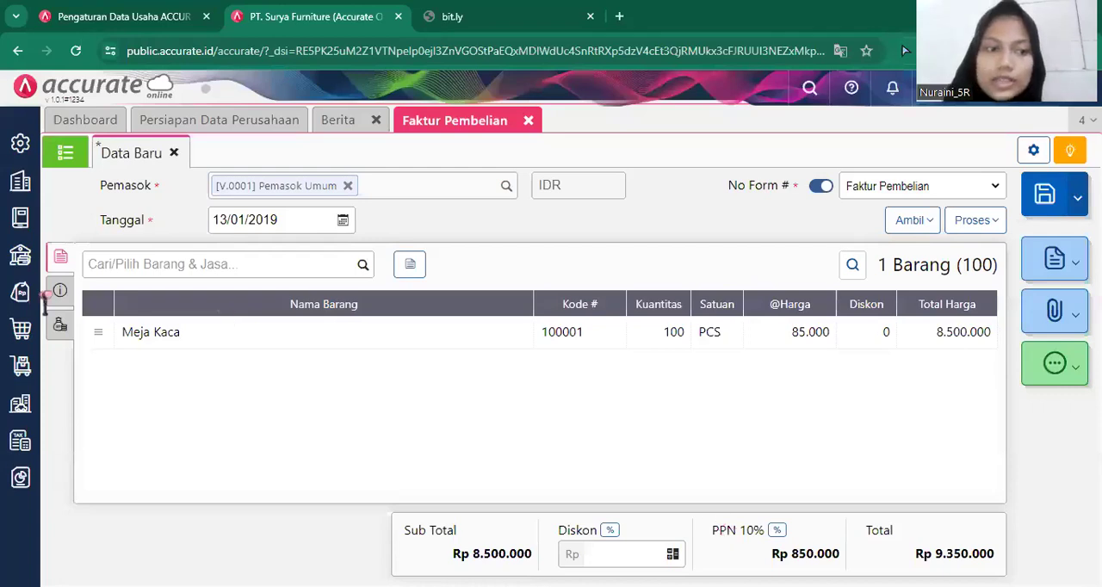
# Enter 08791 as the invoice number and fill in the address with the first saved address.
pyautogui.click(59, 292)
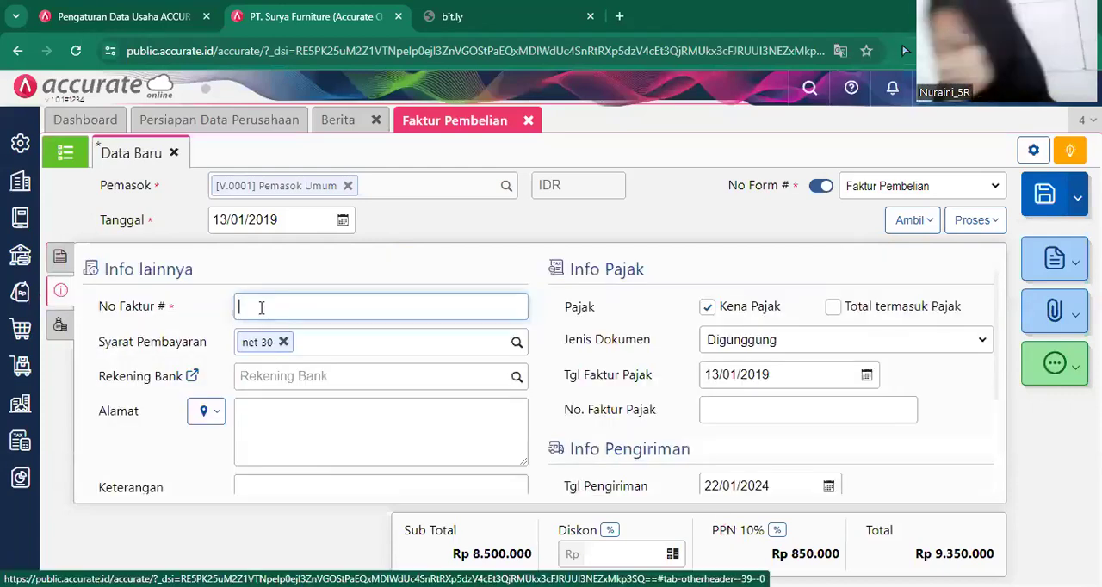
pyautogui.click(261, 307)
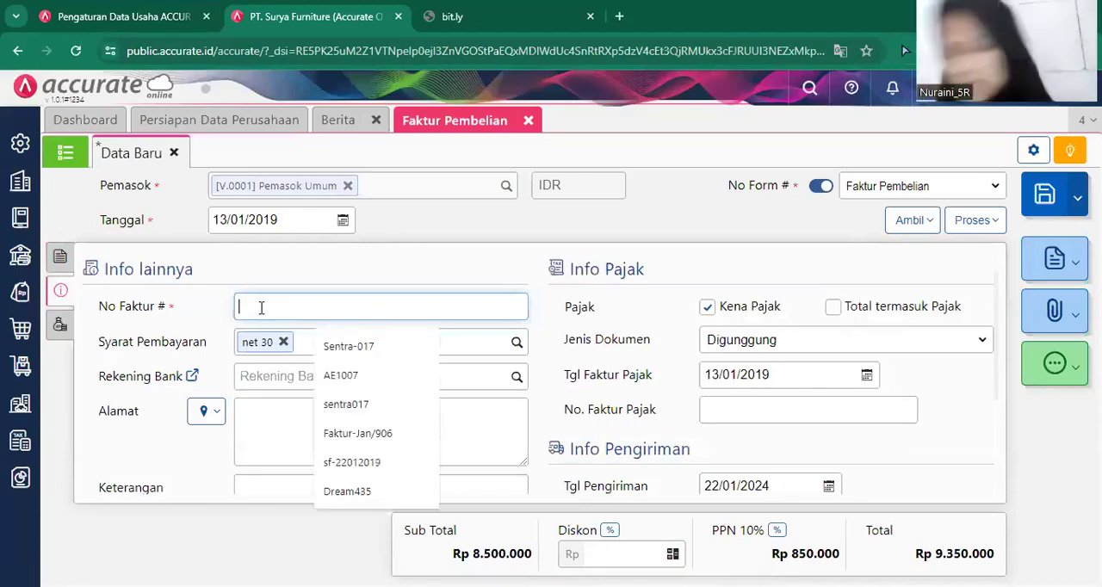
pyautogui.write('08')
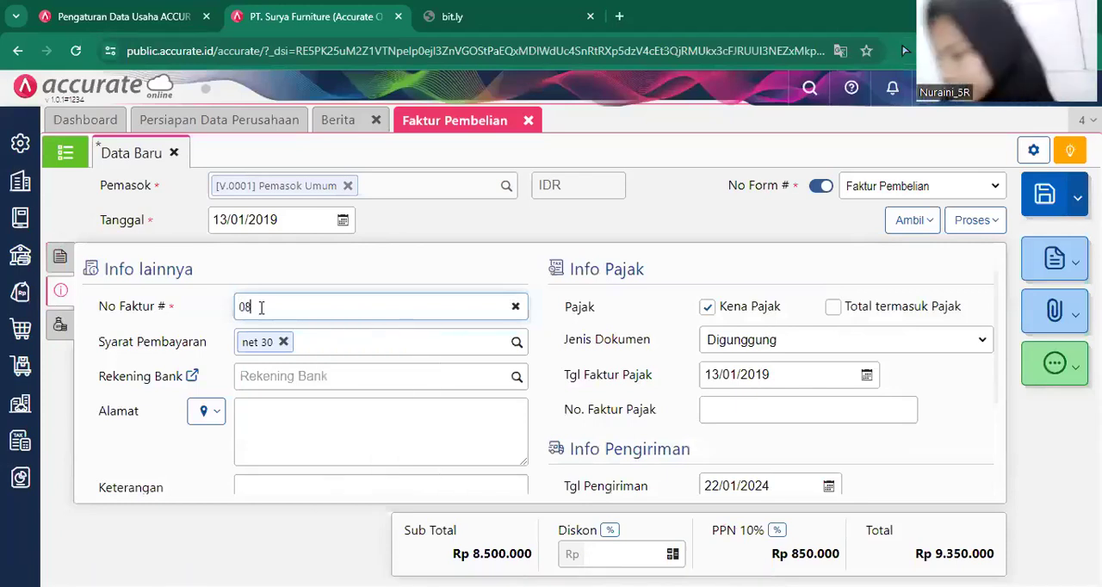
pyautogui.write('791')
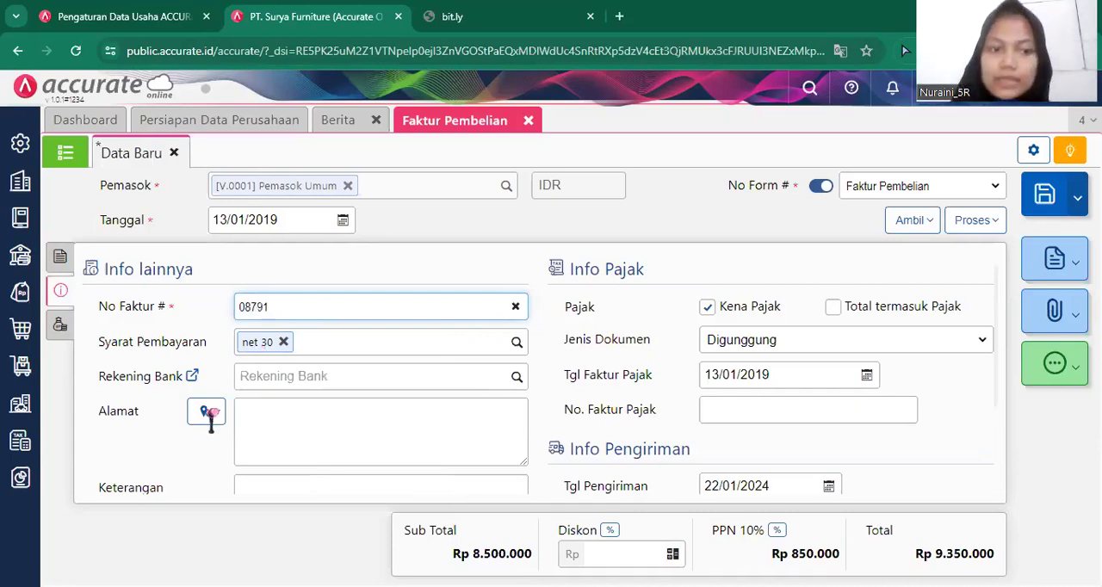
pyautogui.click(209, 416)
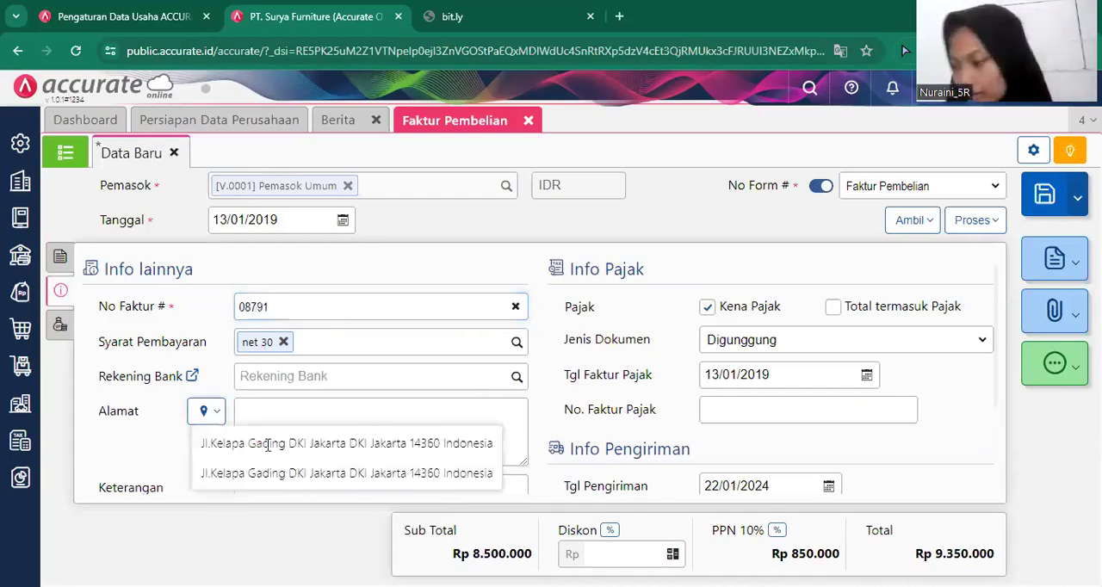
pyautogui.click(263, 443)
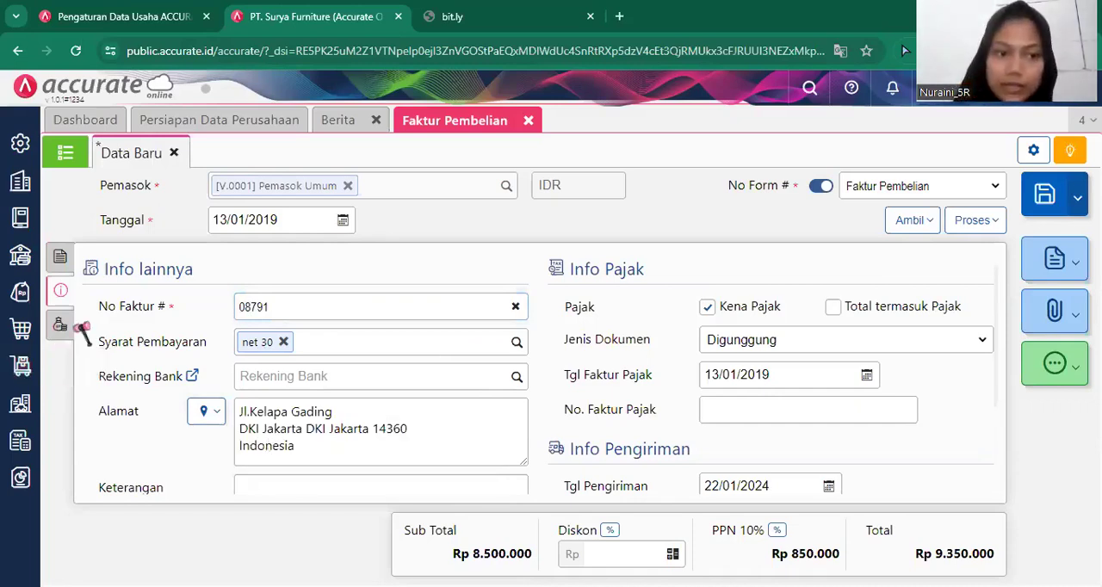
# Process the purchase invoice into a purchase payment (Pembayaran Pembelian) and choose Bank Mandiri IDR as the paying bank.
pyautogui.click(59, 256)
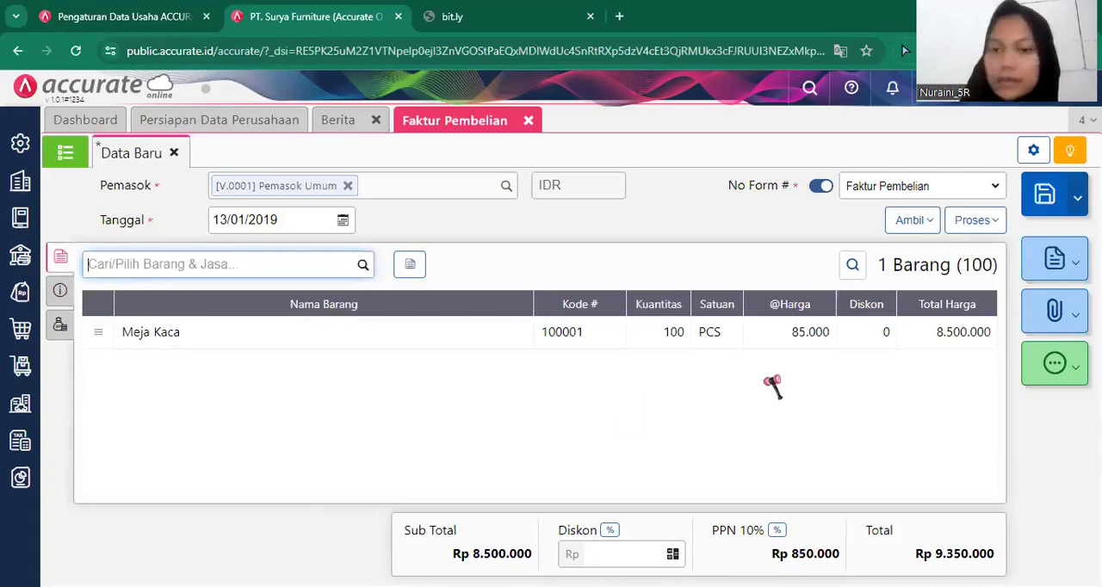
pyautogui.click(969, 220)
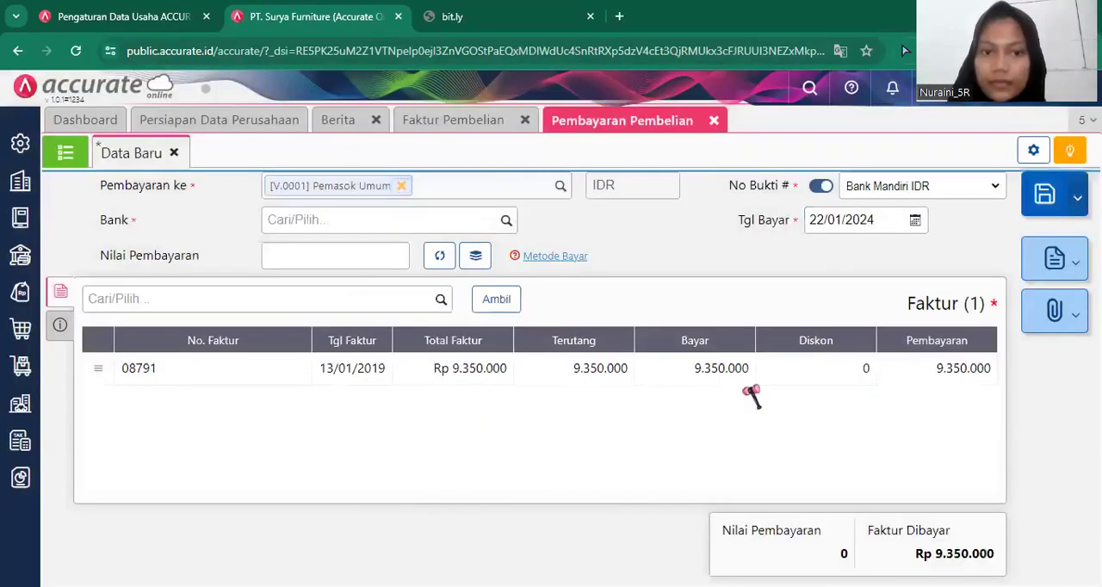
pyautogui.click(505, 222)
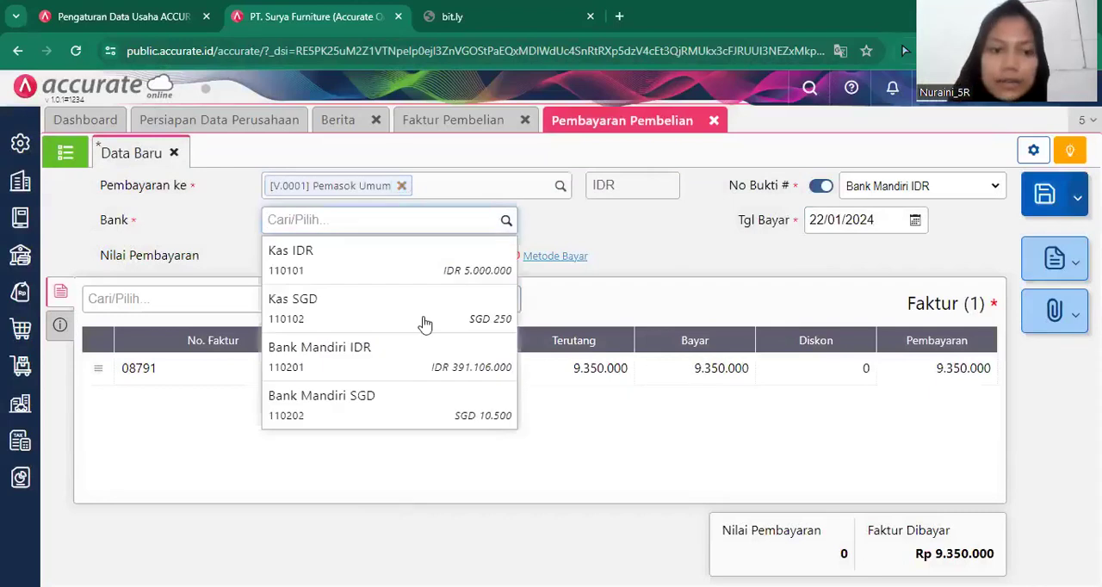
pyautogui.click(409, 368)
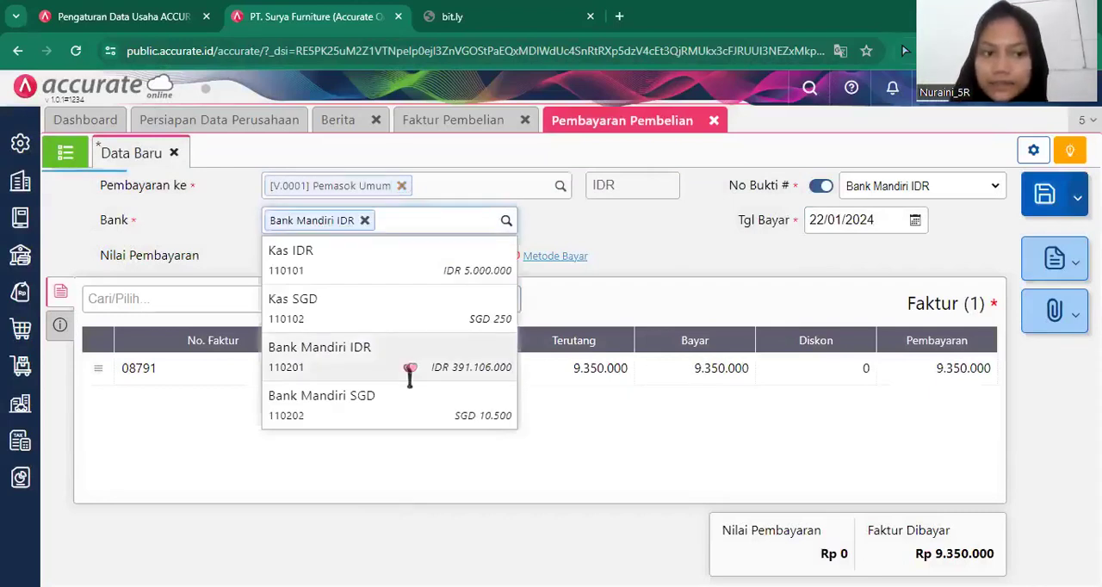
# Set the payment method to Transfer Bank and calculate the payment value from the listed invoice.
pyautogui.click(55, 333)
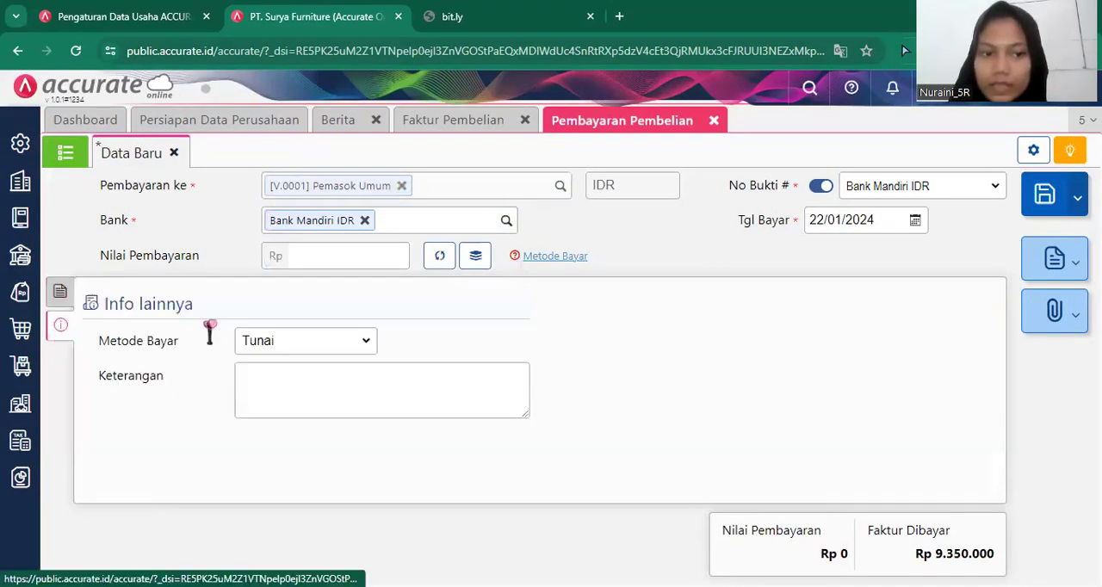
pyautogui.click(305, 341)
pyautogui.click(304, 394)
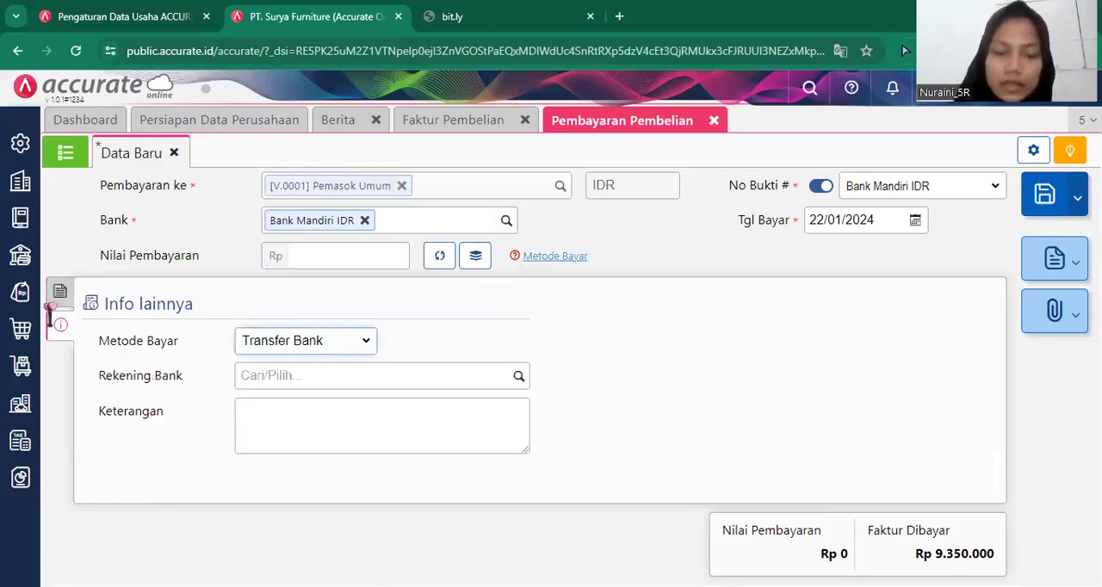
pyautogui.click(475, 258)
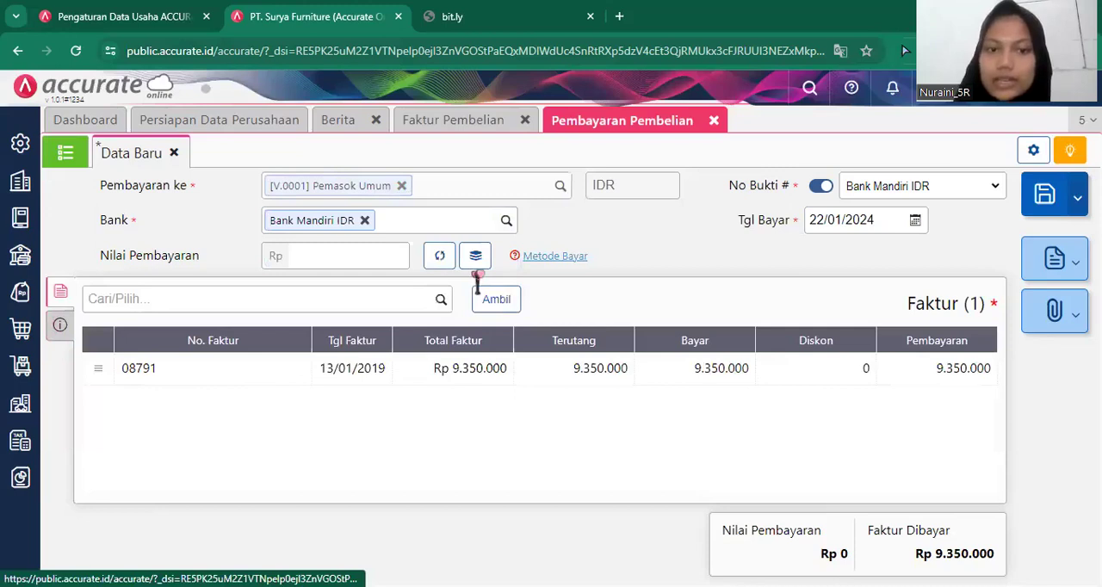
pyautogui.click(444, 258)
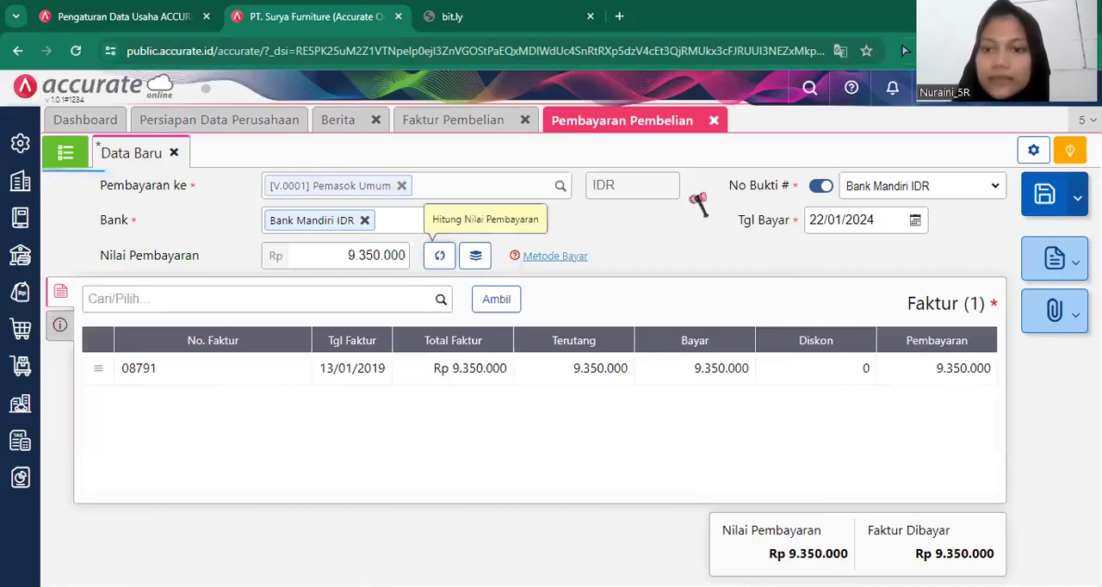
# Set the payment date to 13/01/2019 and save the purchase payment.
pyautogui.click(882, 214)
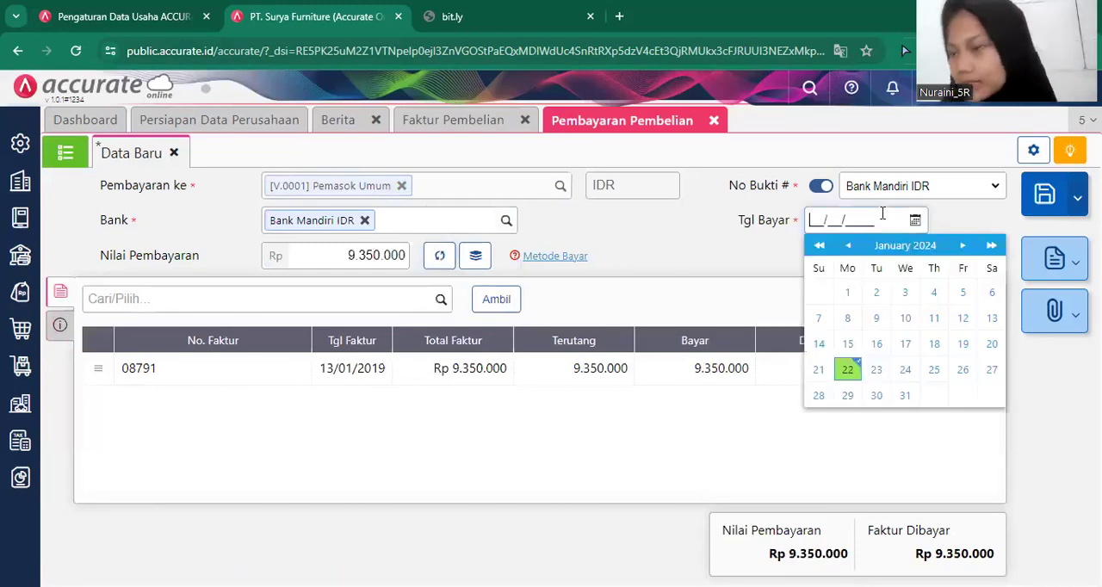
pyautogui.write('1')
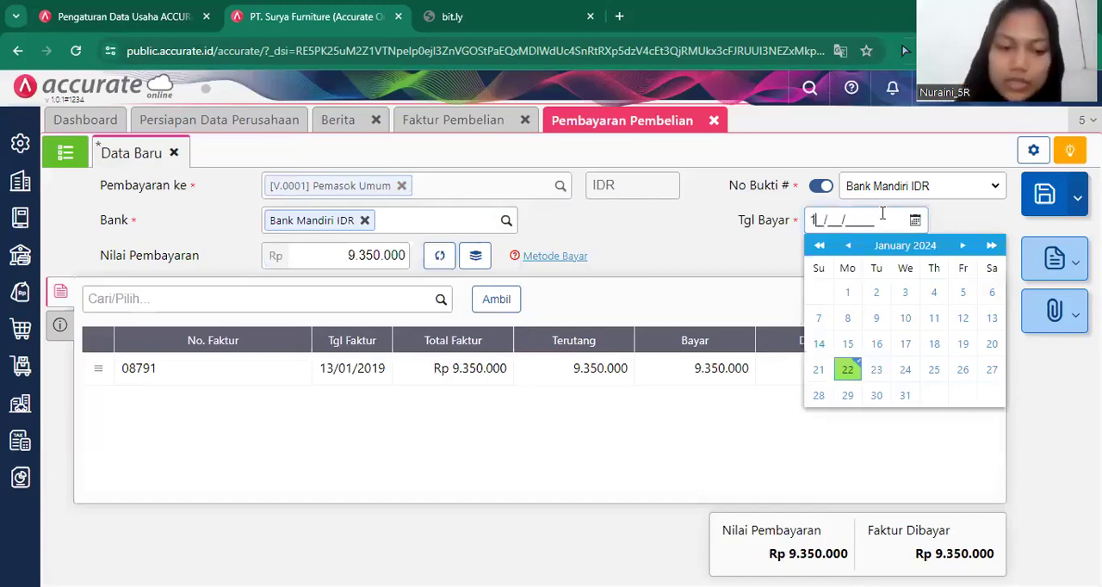
pyautogui.write('3/01/2019')
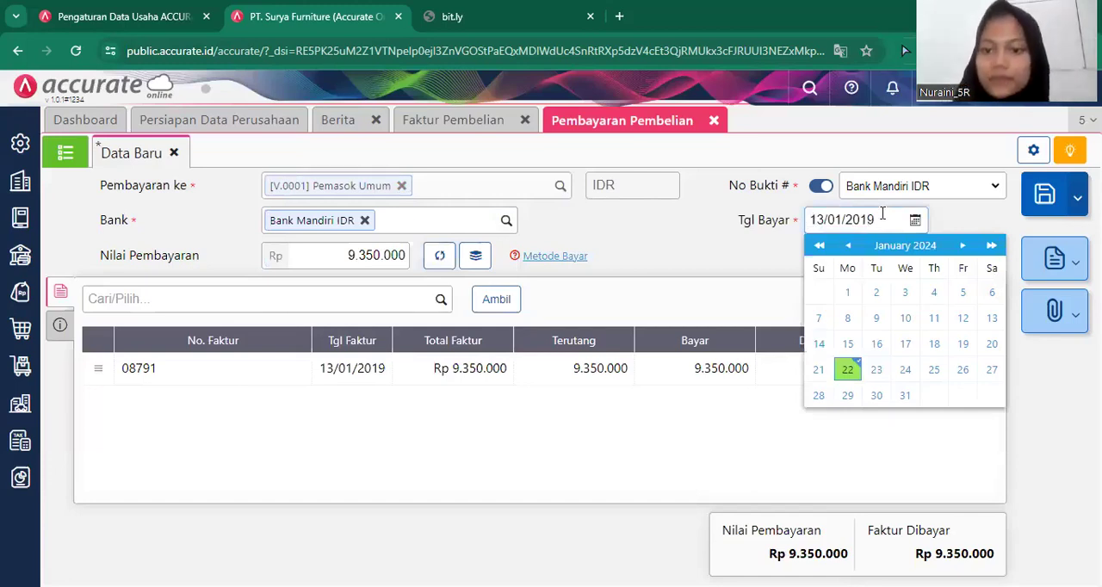
pyautogui.click(676, 145)
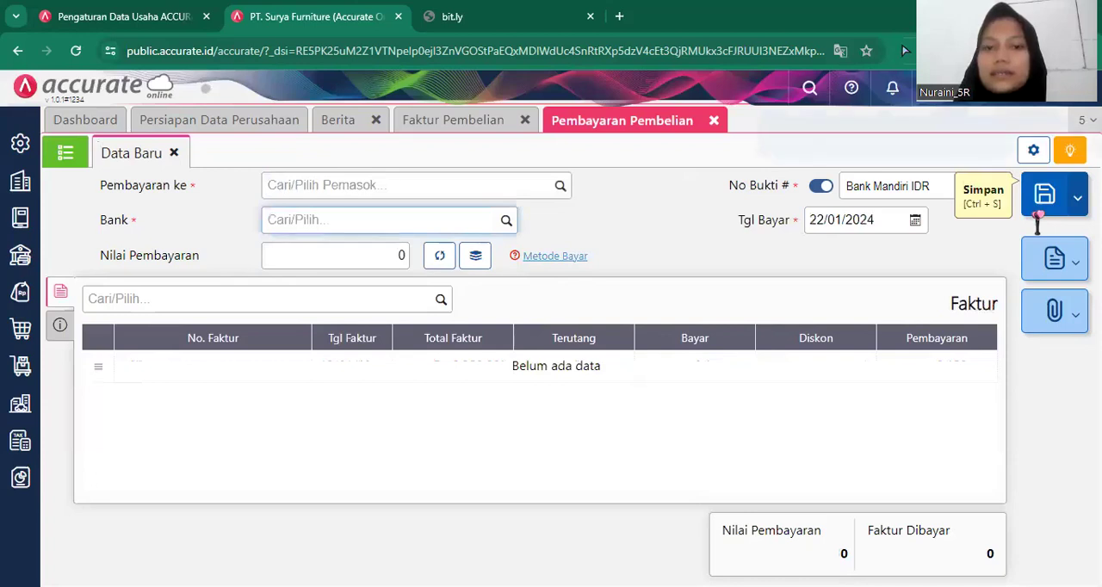
# Close the finished payment and purchase invoice forms and open a new purchase payment (Pembayaran Pembelian).
pyautogui.click(714, 121)
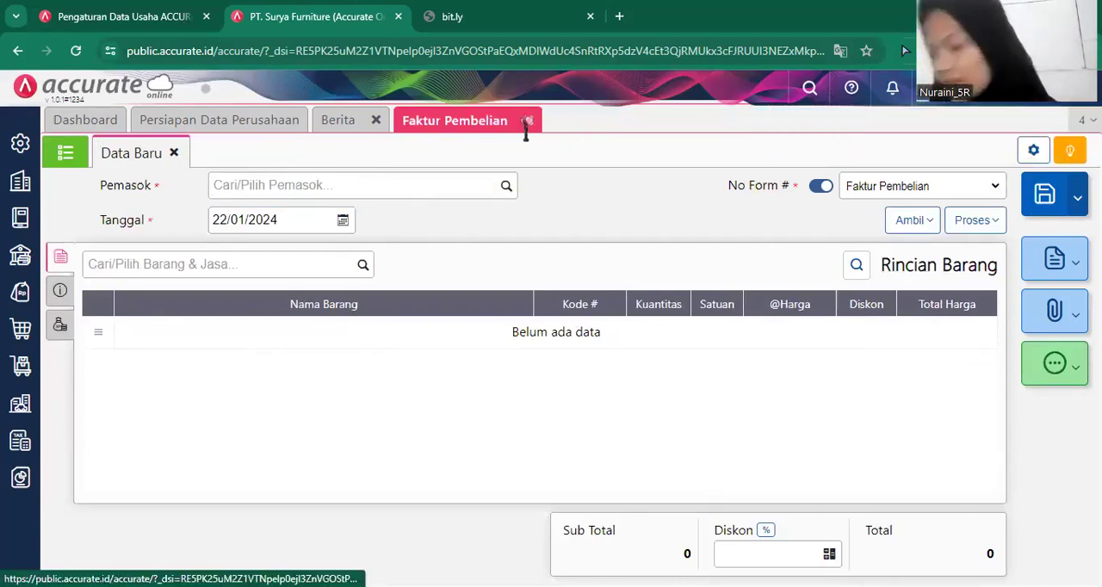
pyautogui.click(528, 121)
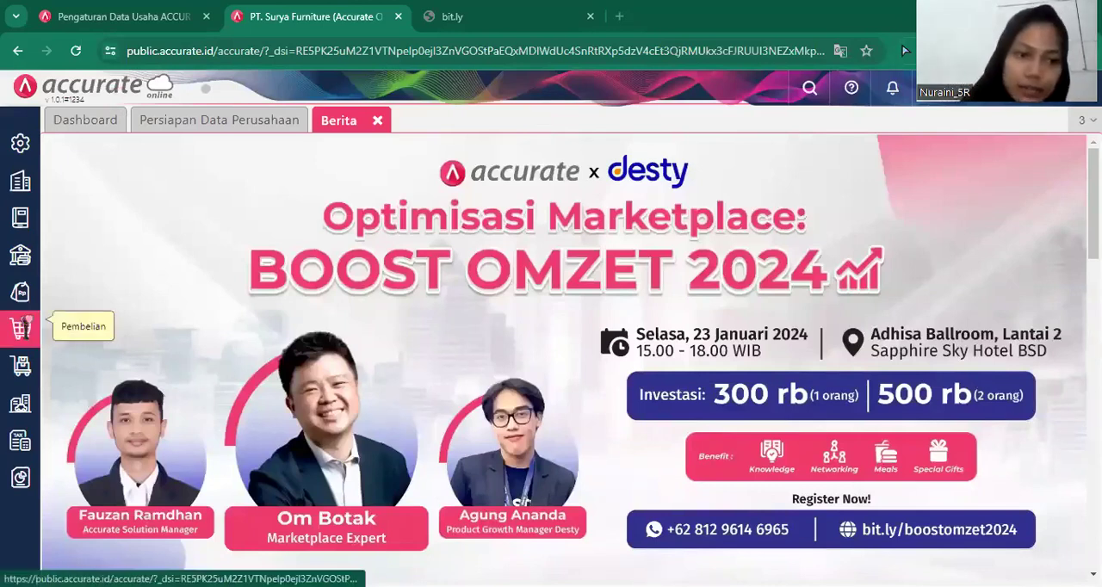
pyautogui.moveTo(24, 325)
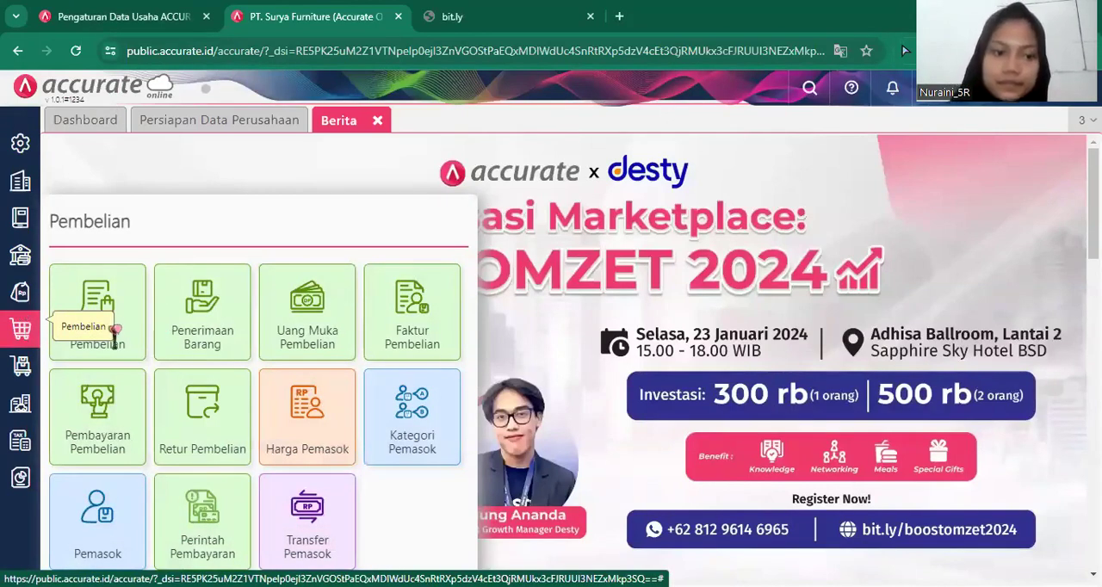
pyautogui.click(121, 438)
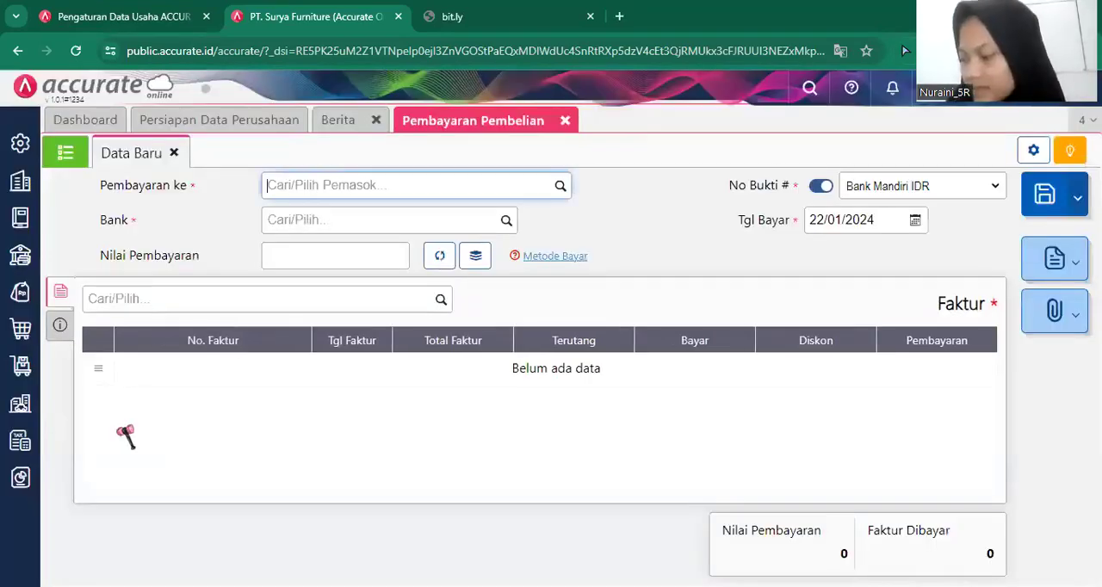
# Choose PT. Mulia Abadi as the supplier paid and Bank Mandiri IDR as the paying bank.
pyautogui.click(558, 188)
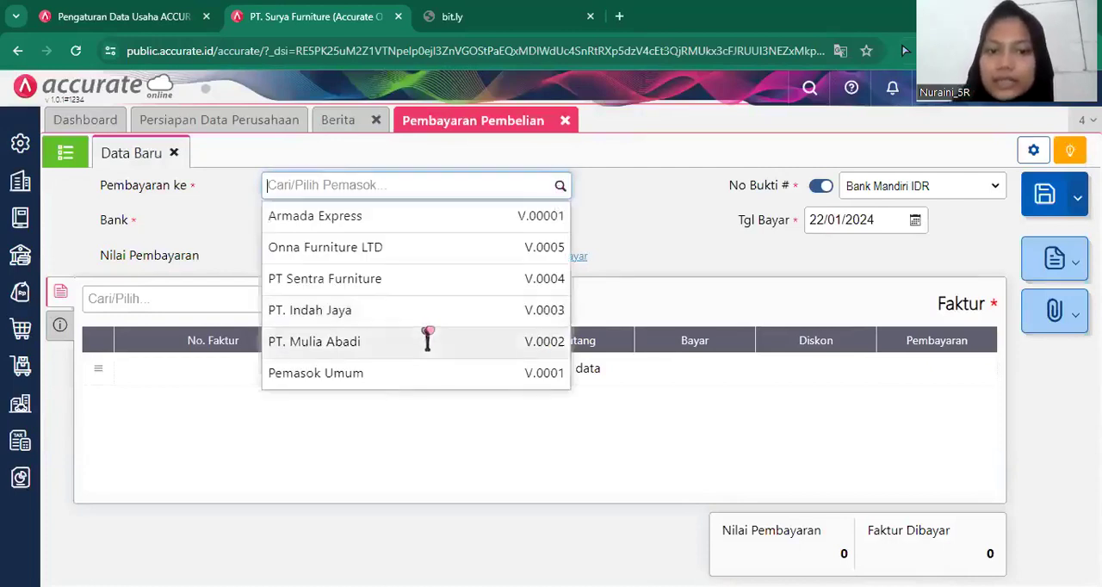
pyautogui.click(430, 335)
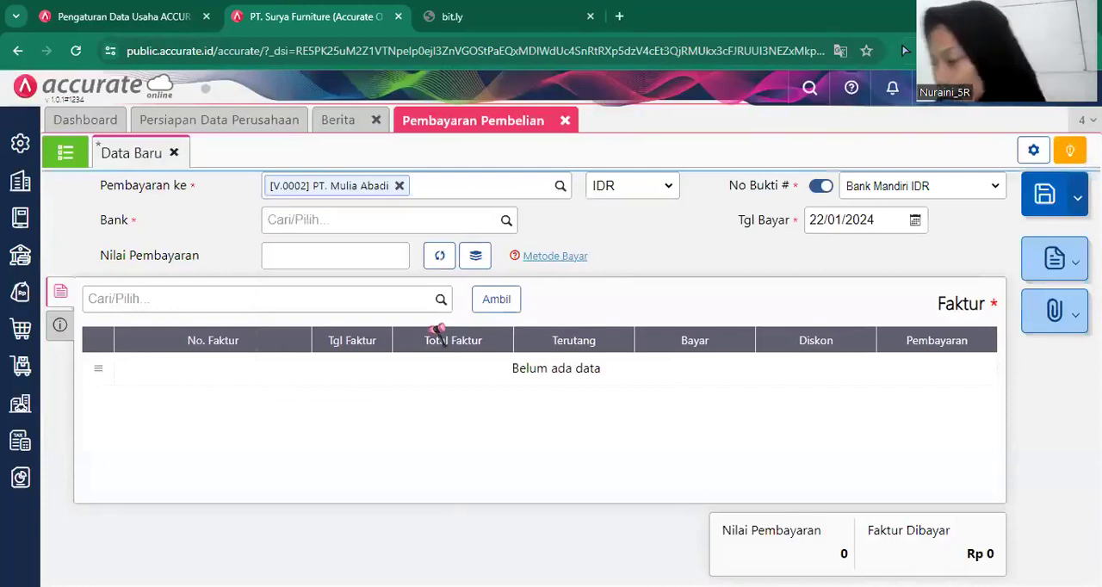
pyautogui.click(506, 222)
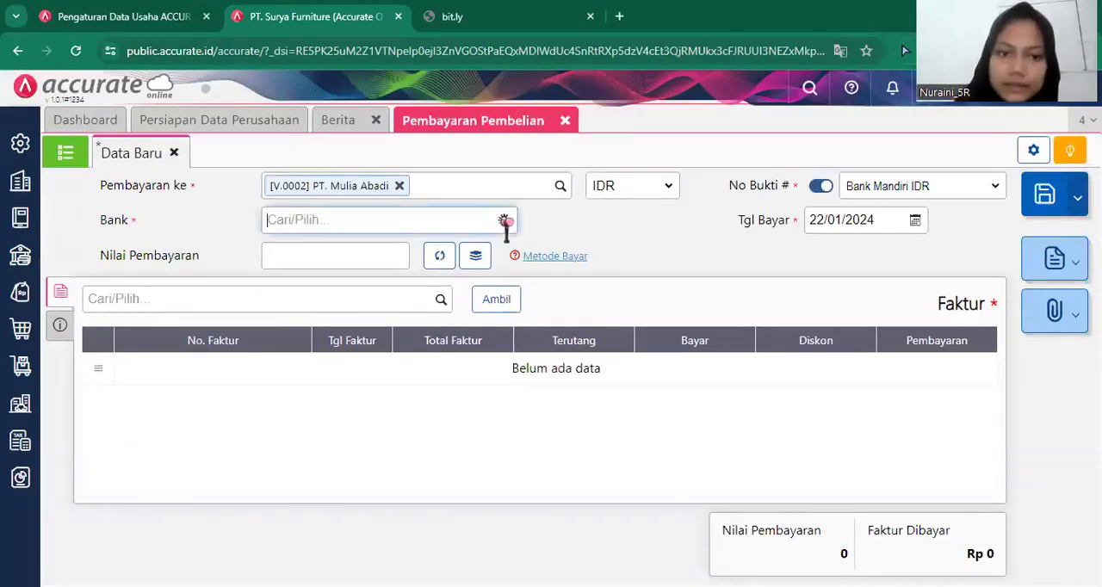
pyautogui.click(370, 367)
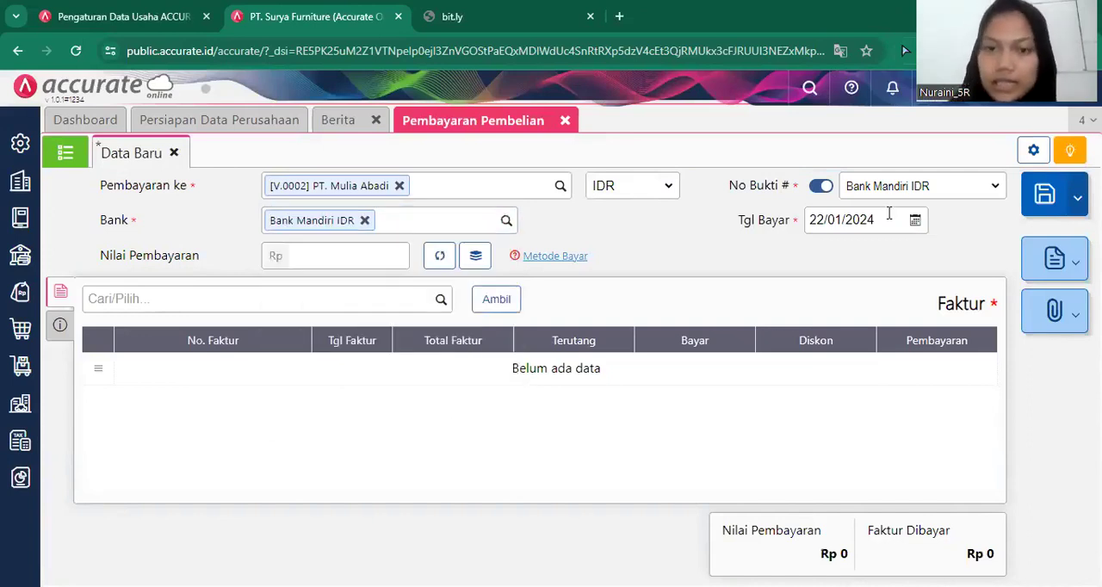
# Set the payment date of the PT. Mulia Abadi payment to 13/01/2019.
pyautogui.click(888, 214)
pyautogui.write('13/0_/____')
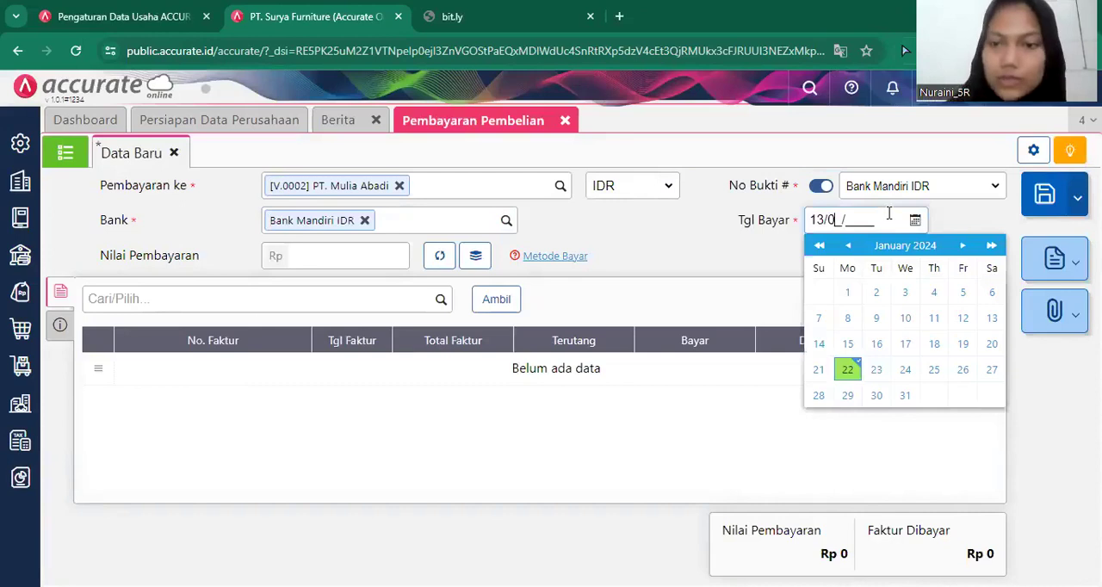
pyautogui.press('BackSpace')
pyautogui.press('BackSpace')
pyautogui.press('BackSpace')
pyautogui.press('BackSpace')
pyautogui.press('BackSpace')
pyautogui.press('BackSpace')
pyautogui.write('1/2019')
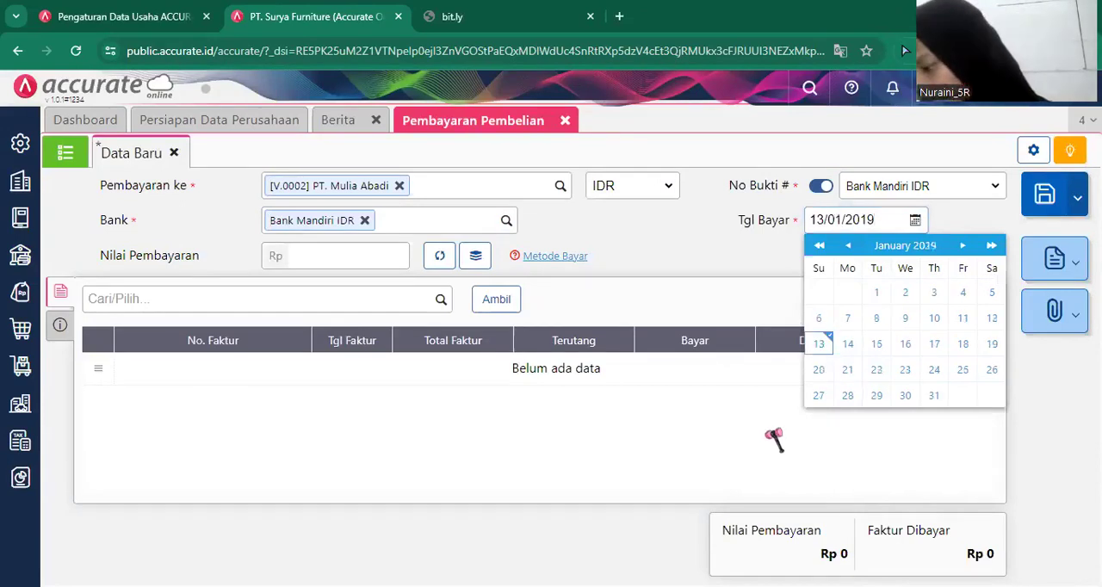
pyautogui.click(767, 431)
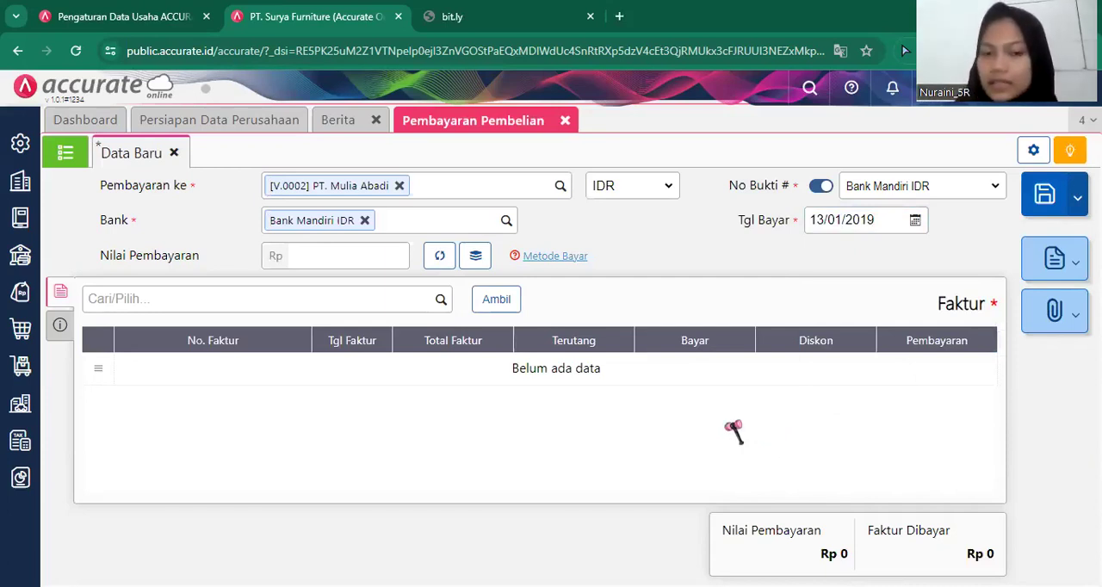
# Retrieve the supplier's unpaid invoices into the payment, keeping only INV-MA-9128 and excluding DP/1818 and Faktur-Jan/906.
pyautogui.click(504, 307)
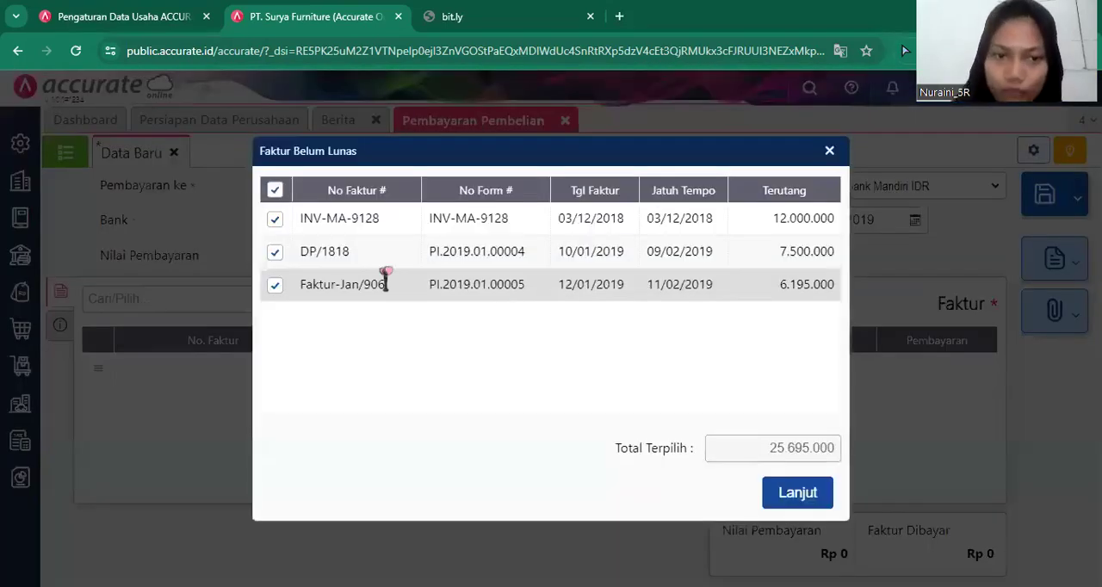
pyautogui.click(277, 253)
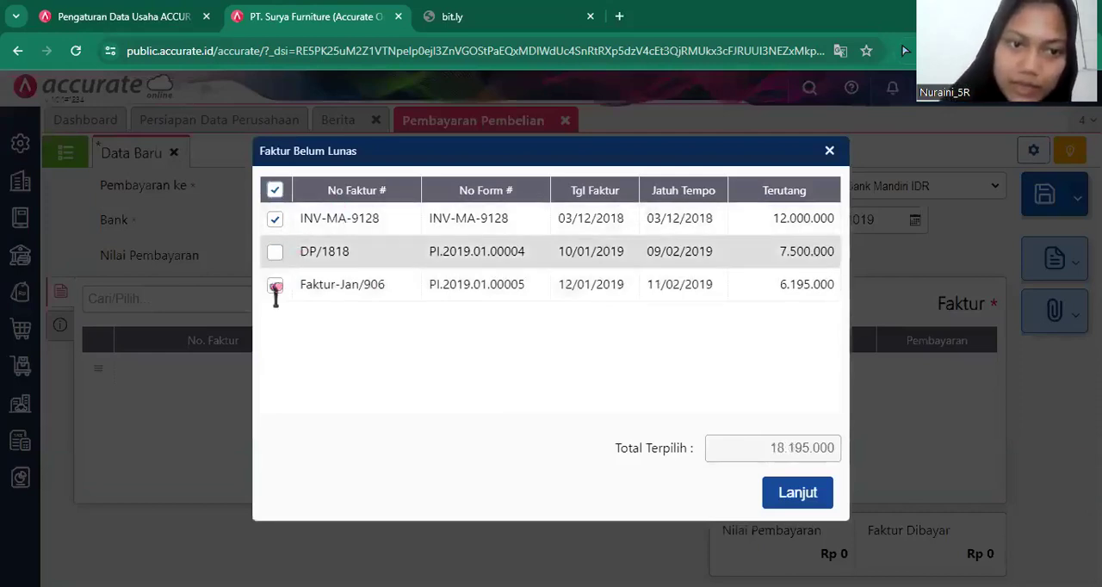
pyautogui.click(275, 286)
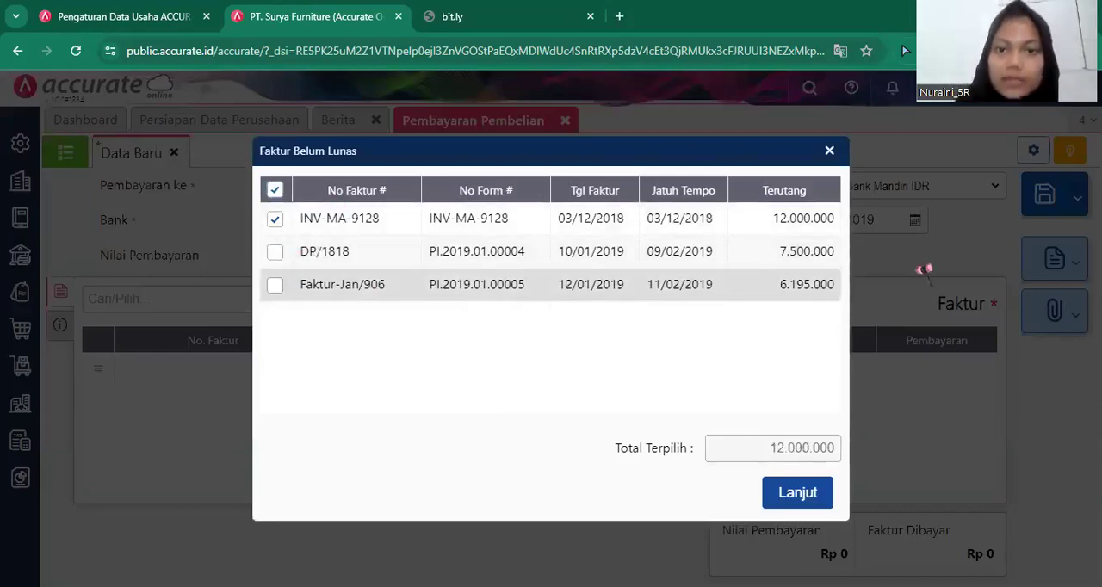
pyautogui.click(822, 495)
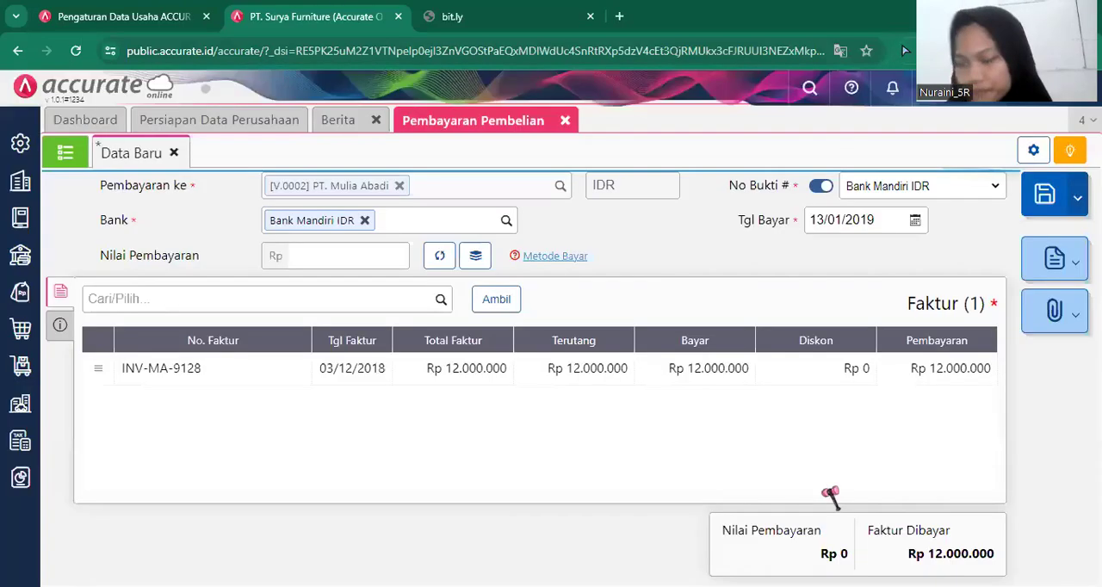
# Set the payment method in the additional information to Transfer Bank and return to the invoice list.
pyautogui.click(57, 327)
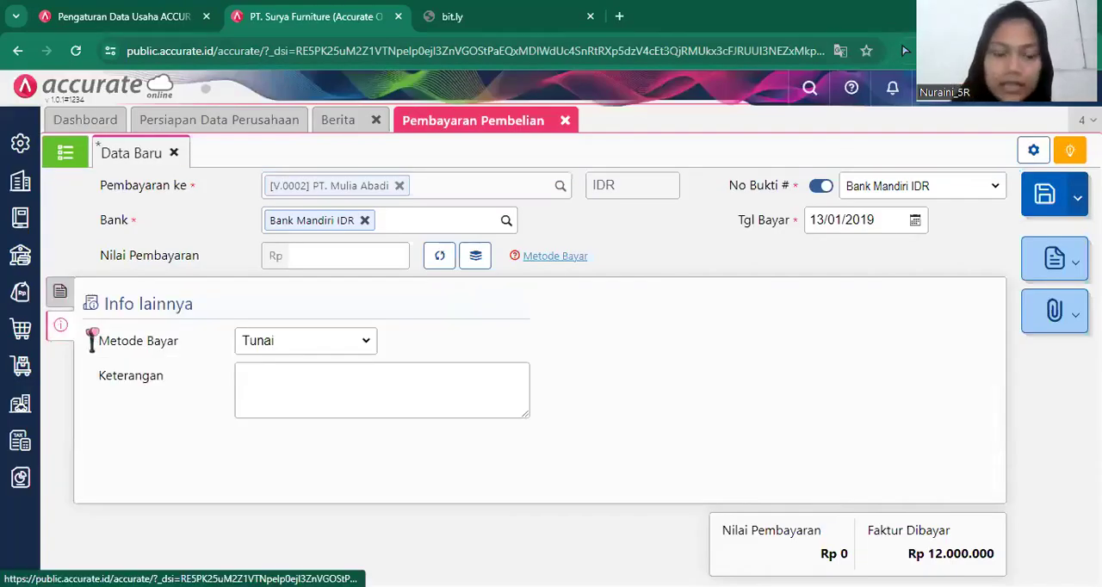
pyautogui.click(306, 340)
pyautogui.click(303, 393)
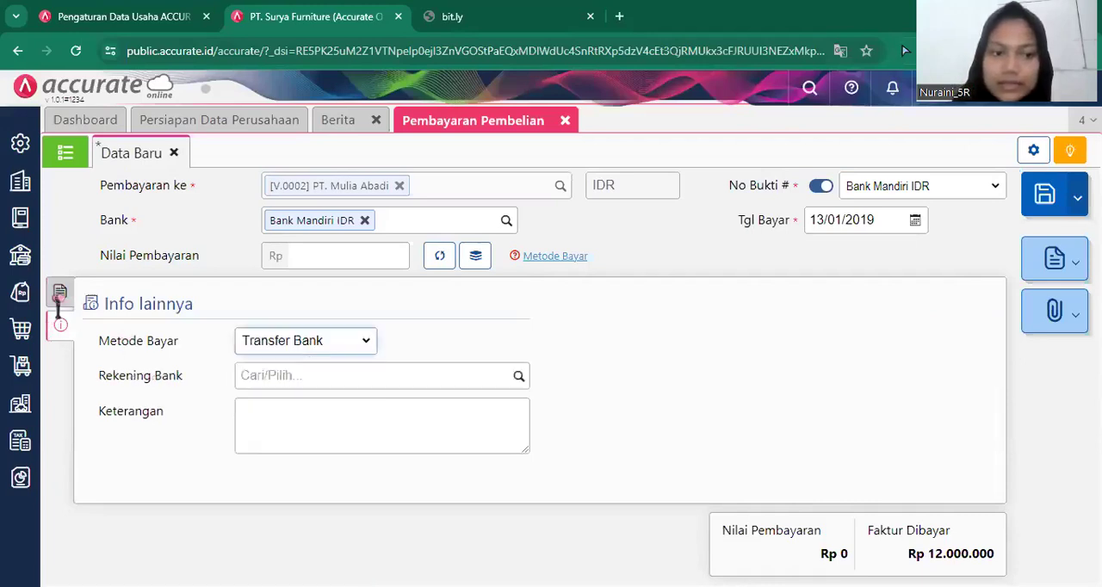
pyautogui.click(58, 294)
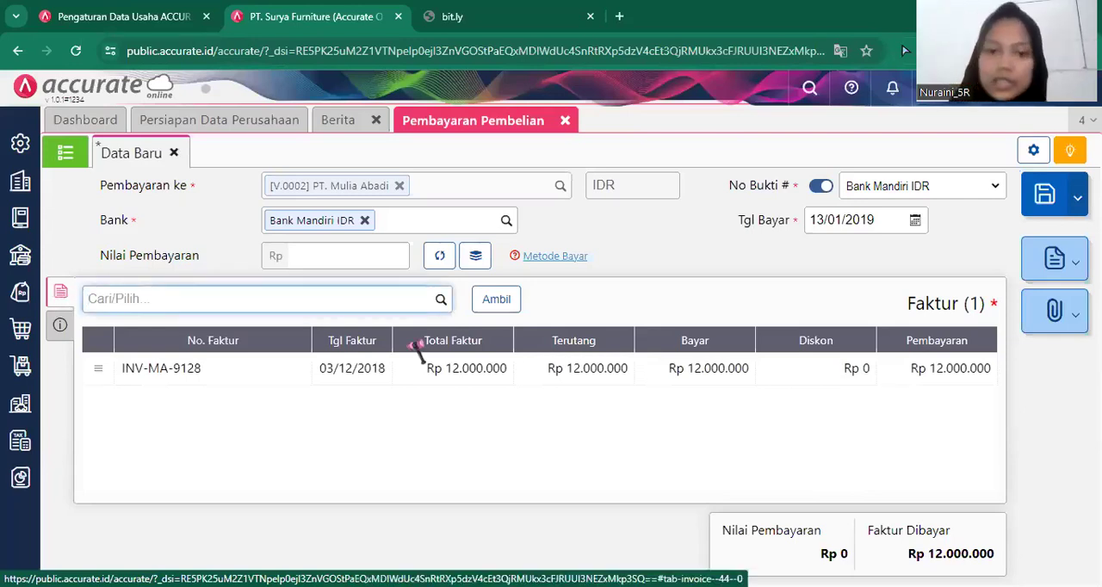
# Set the amount paid on invoice INV-MA-9128 to Rp 10.000.000 without adding a discount.
pyautogui.click(542, 379)
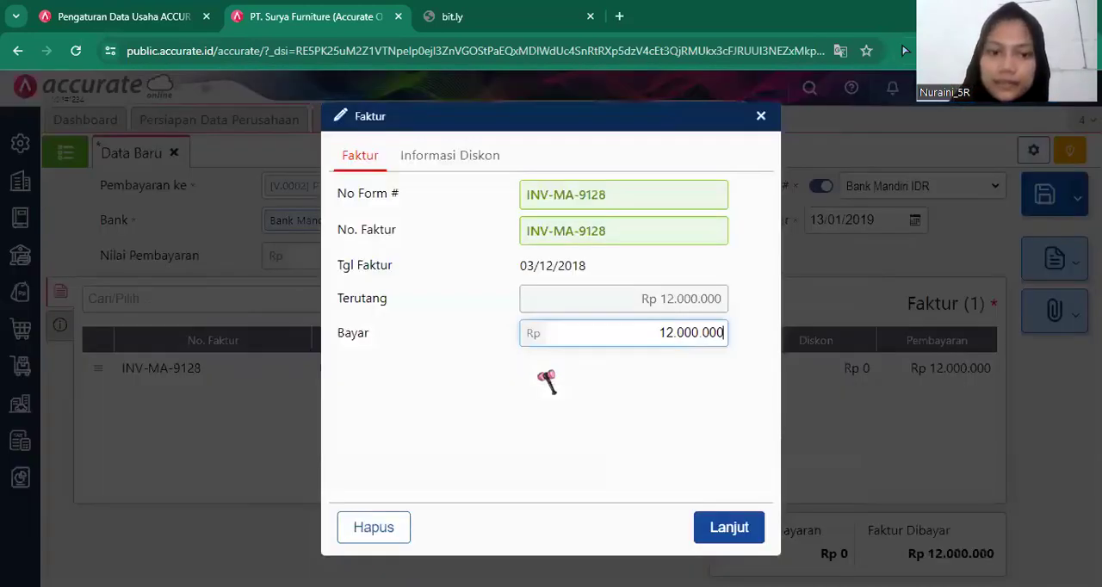
pyautogui.click(660, 332)
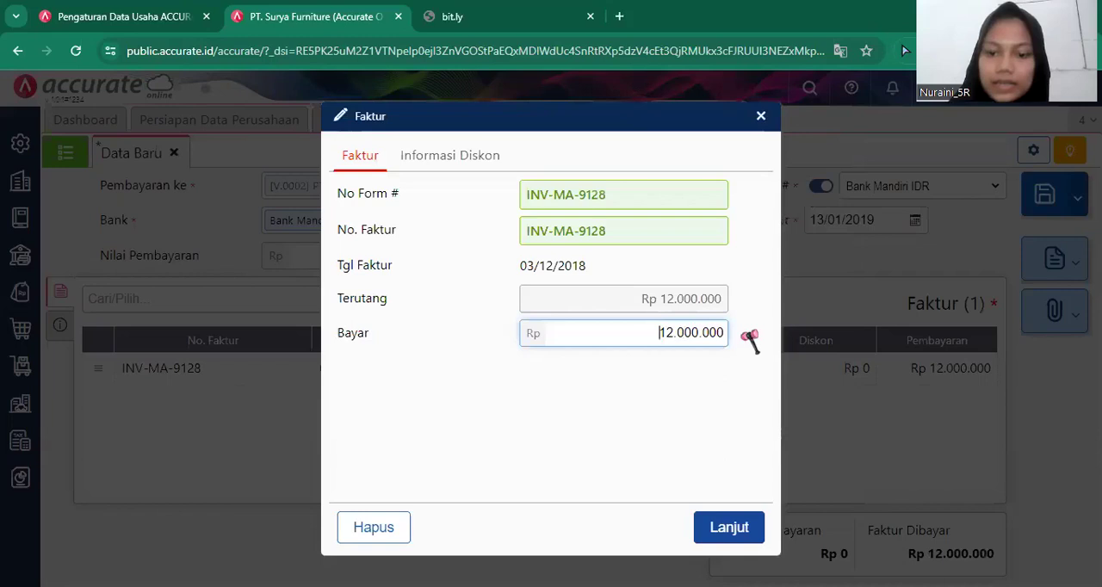
pyautogui.press('Delete')
pyautogui.press('Delete')
pyautogui.press('Delete')
pyautogui.press('Delete')
pyautogui.press('Delete')
pyautogui.press('Delete')
pyautogui.press('Delete')
pyautogui.press('Delete')
pyautogui.press('Delete')
pyautogui.press('Delete')
pyautogui.write('10.000.000')
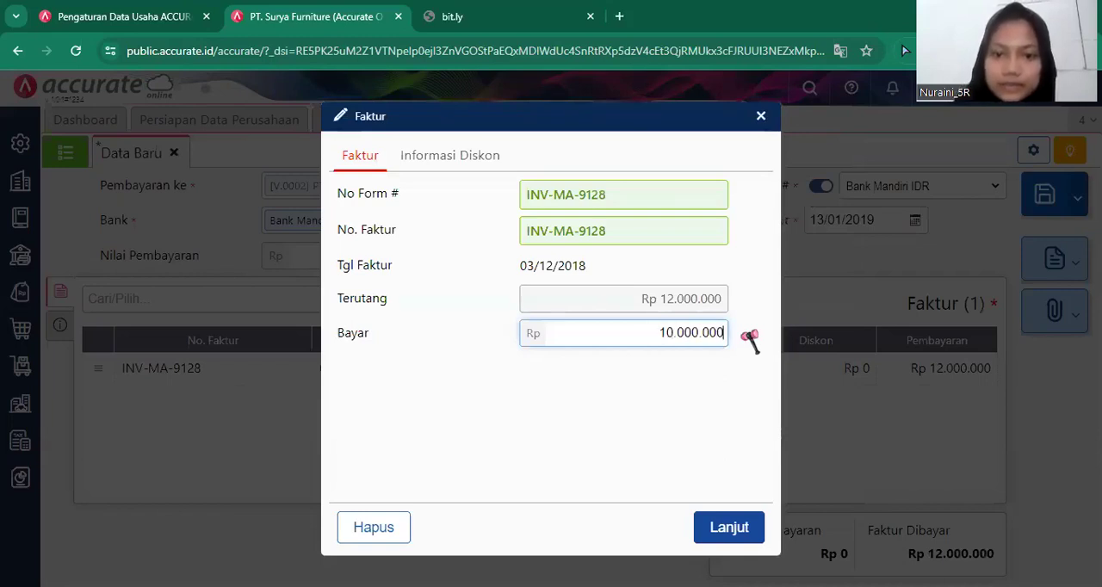
pyautogui.click(493, 157)
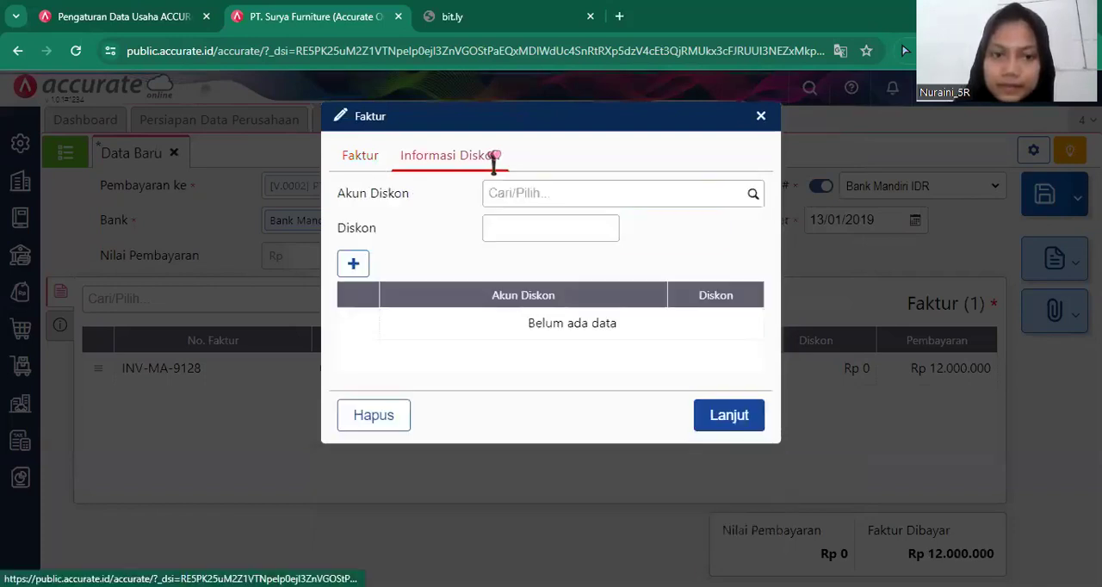
pyautogui.click(367, 156)
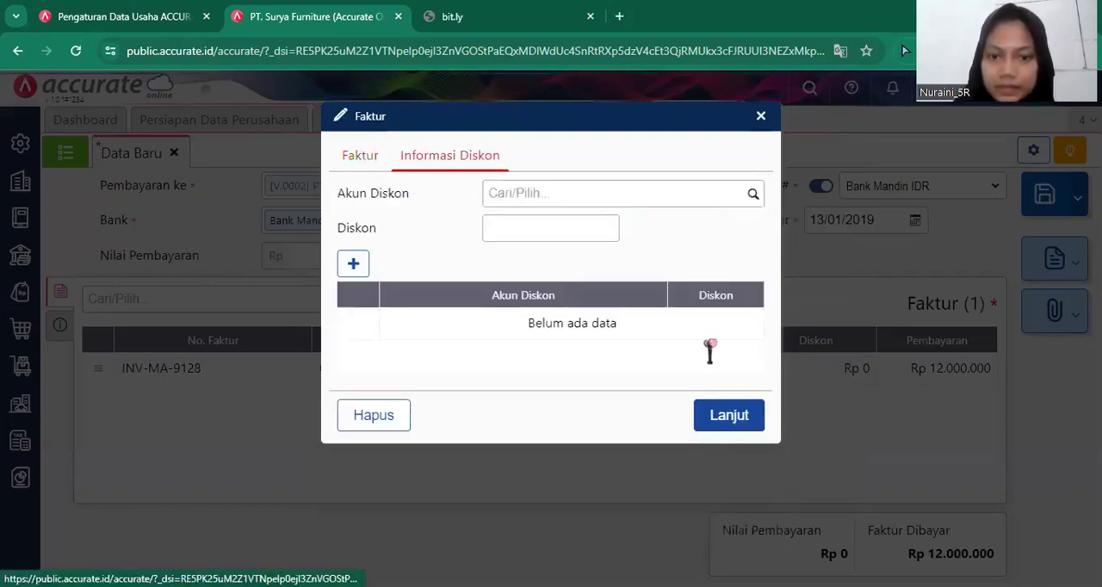
pyautogui.click(732, 525)
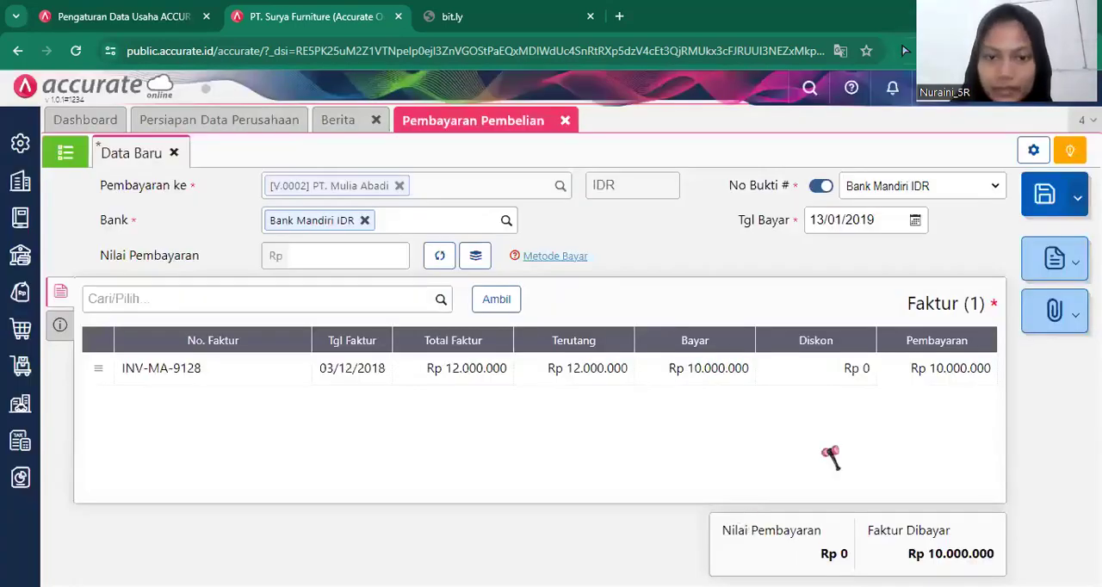
# Calculate the payment value from the listed invoice, save the PT. Mulia Abadi payment and close the form.
pyautogui.click(435, 257)
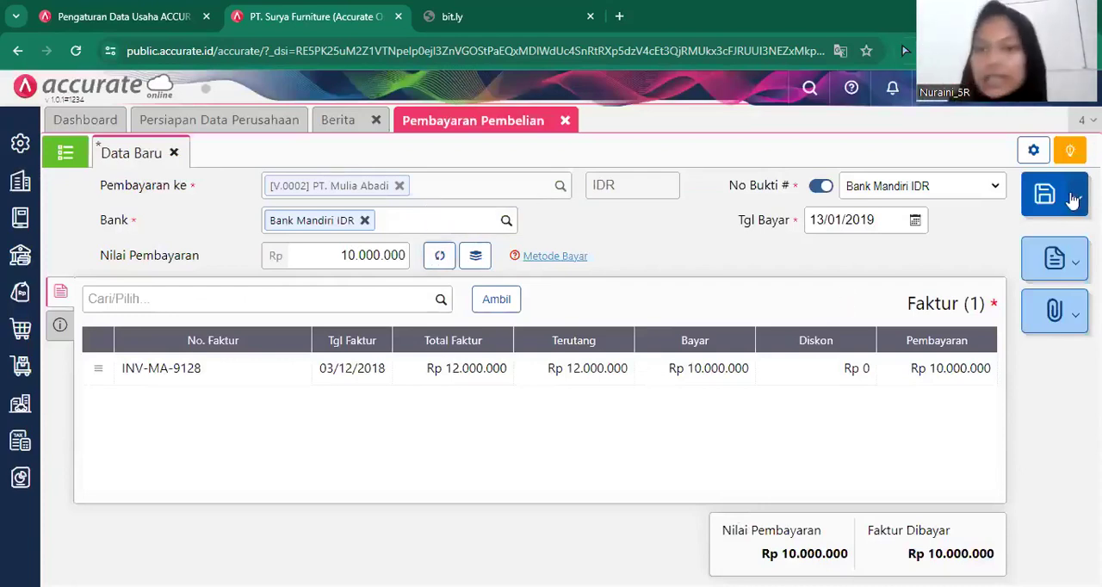
pyautogui.click(1038, 198)
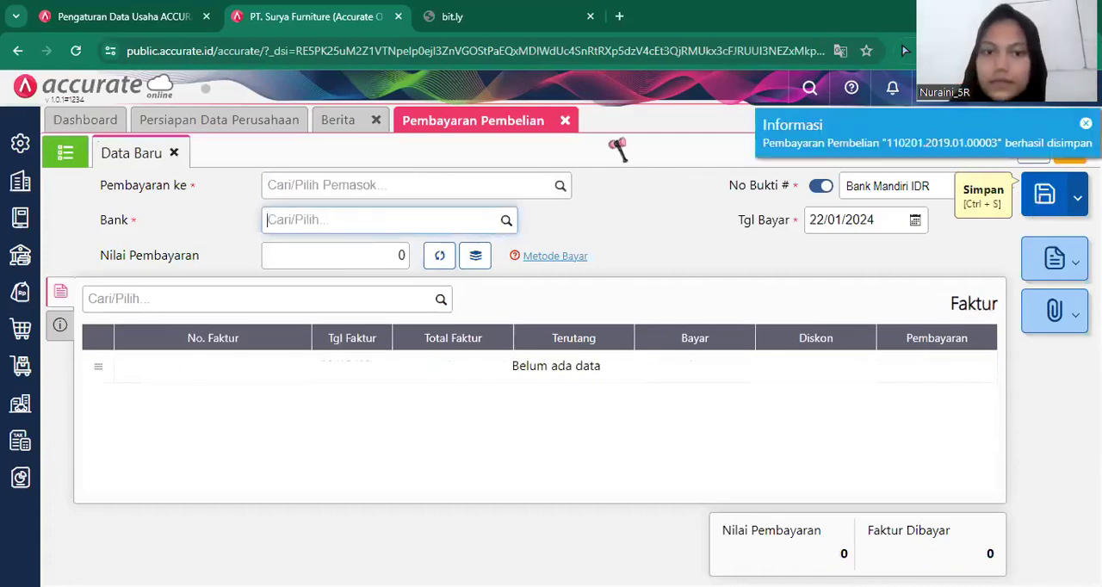
pyautogui.click(567, 121)
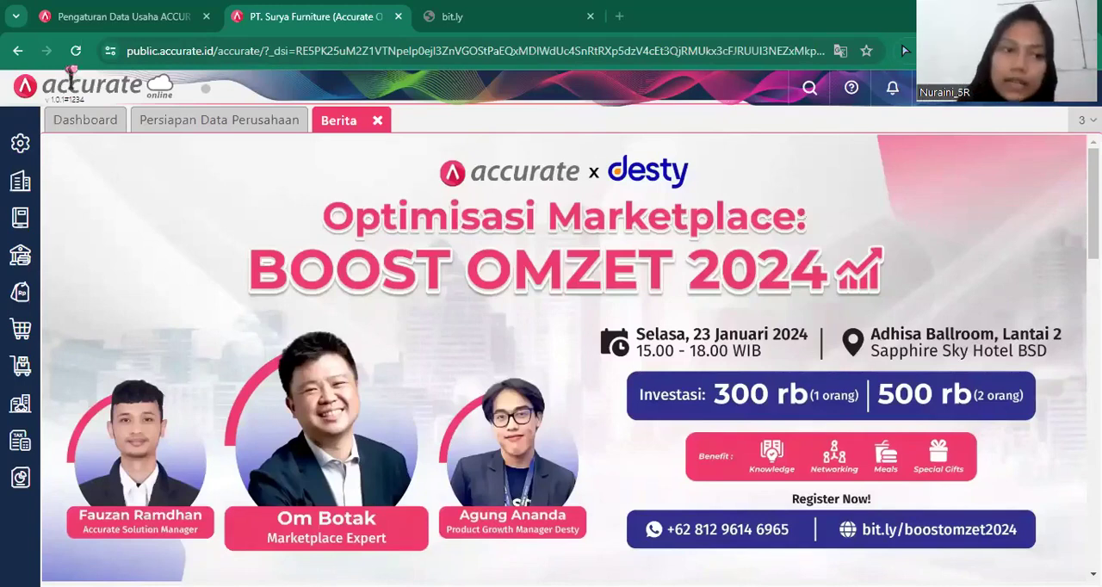
# Enable the purchase feature Tagihan Dimuka (Mendahului Terima Barang) in the company preferences and save them.
pyautogui.click(29, 147)
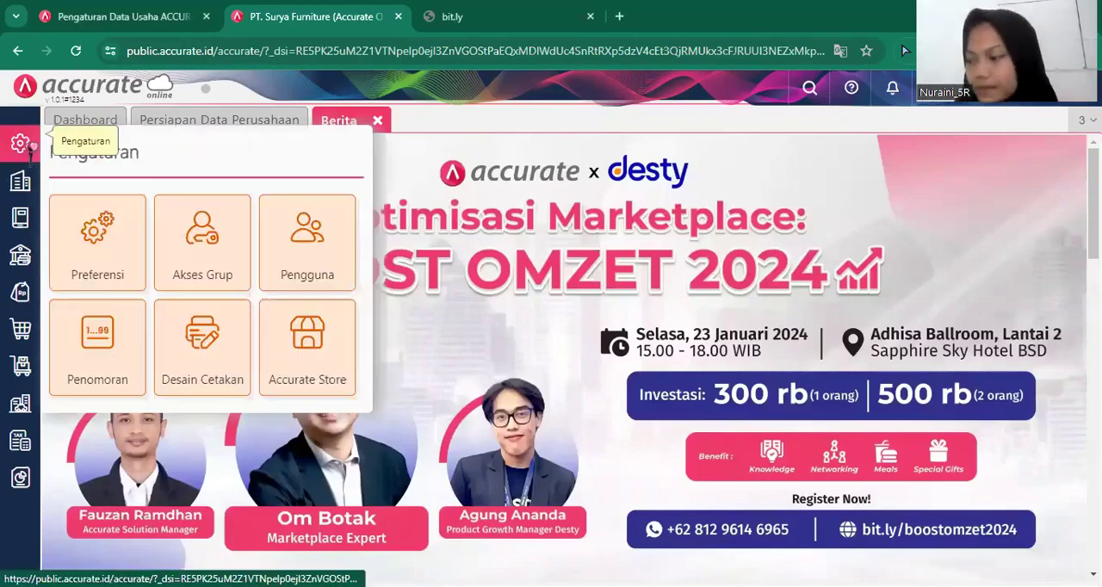
pyautogui.click(102, 251)
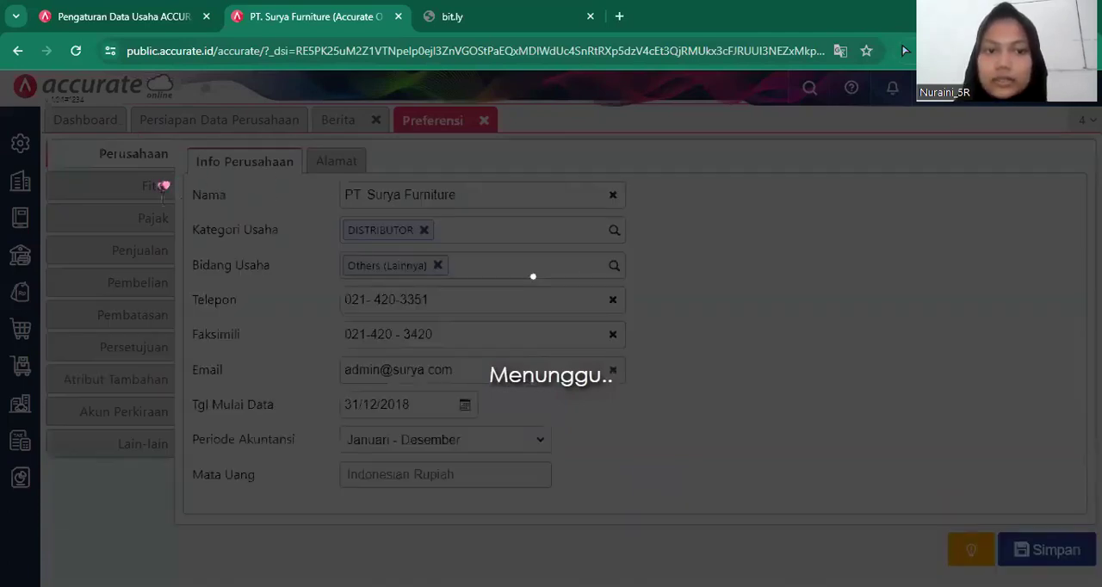
pyautogui.click(163, 186)
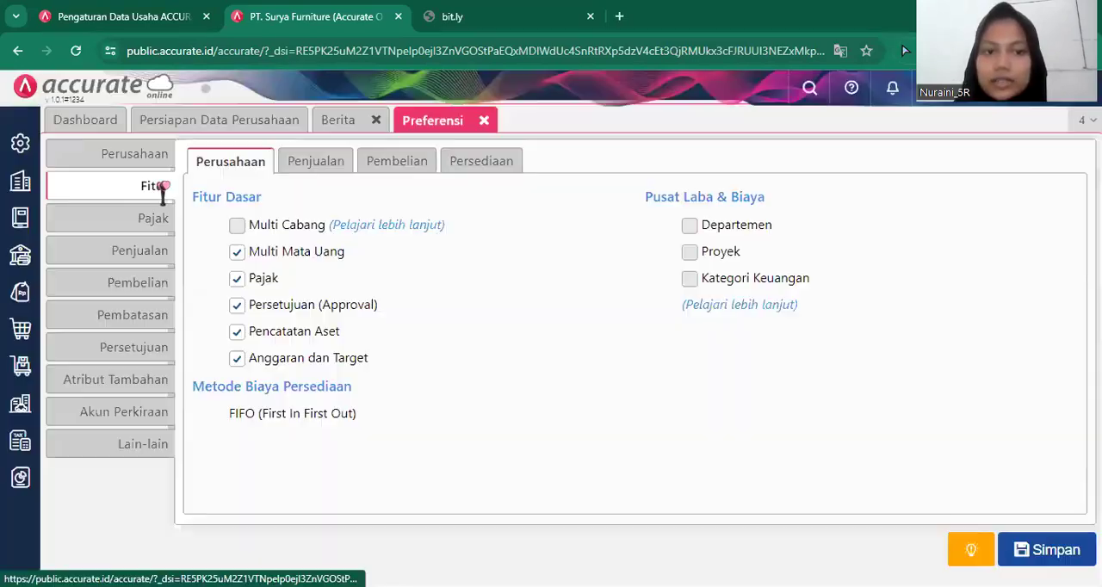
pyautogui.click(416, 163)
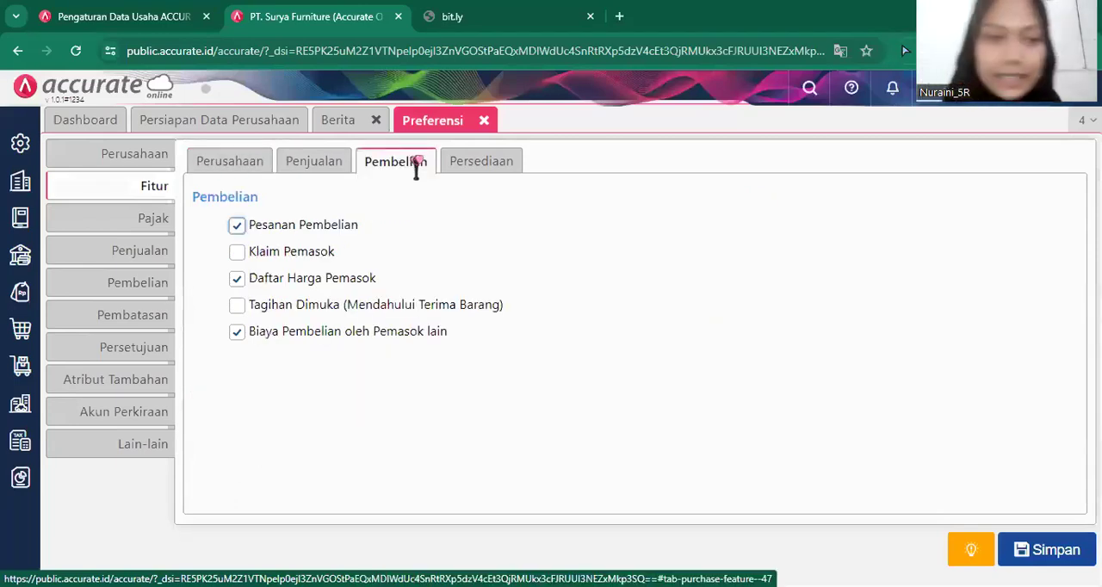
pyautogui.click(372, 311)
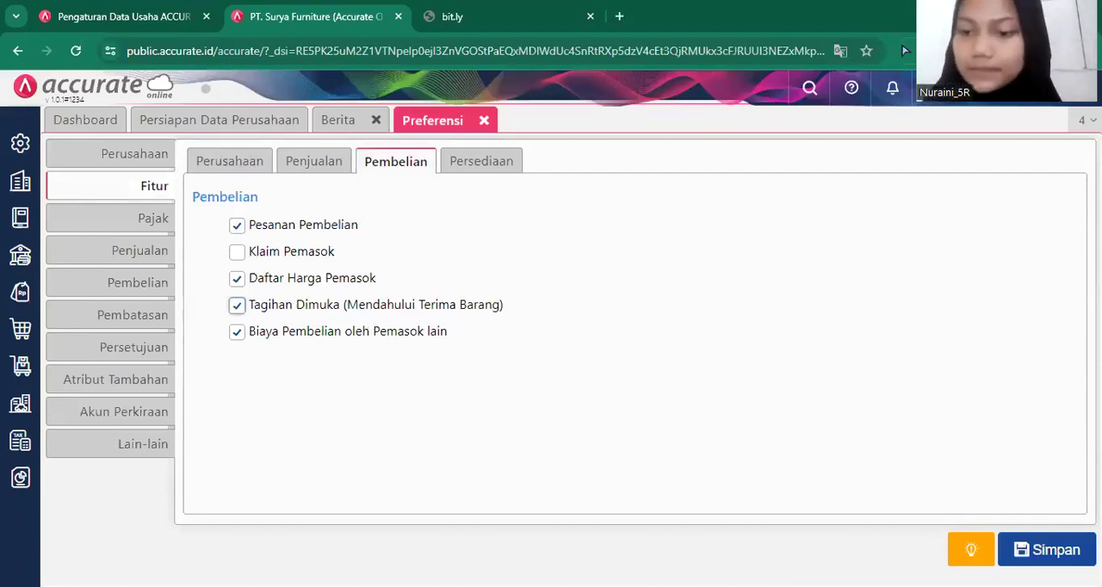
pyautogui.click(1050, 564)
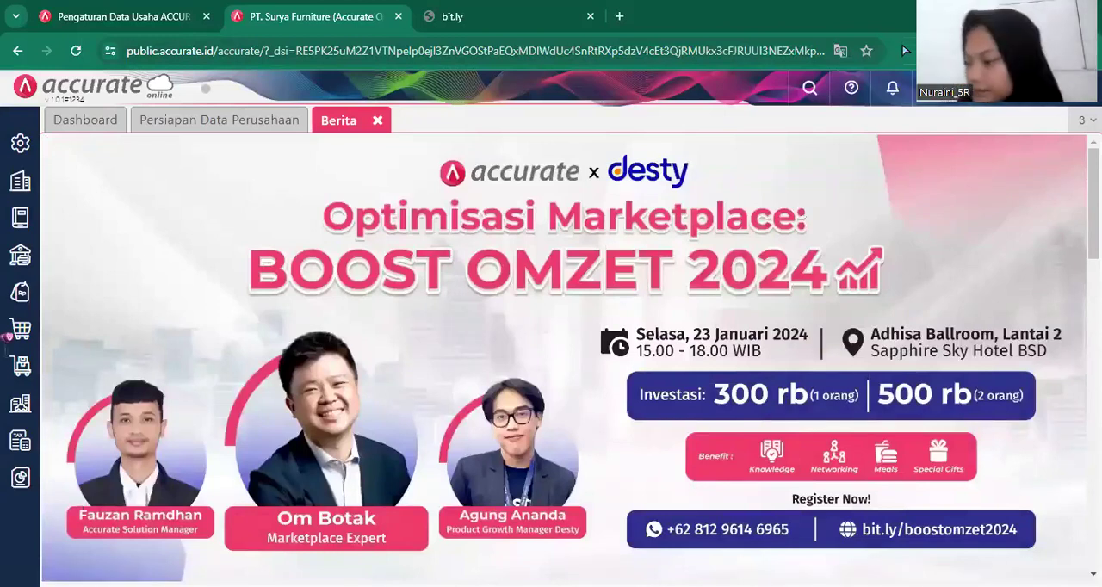
# Start a new purchase invoice (Faktur Pembelian) and create CV sumber Kayu as its new supplier.
pyautogui.moveTo(19, 329)
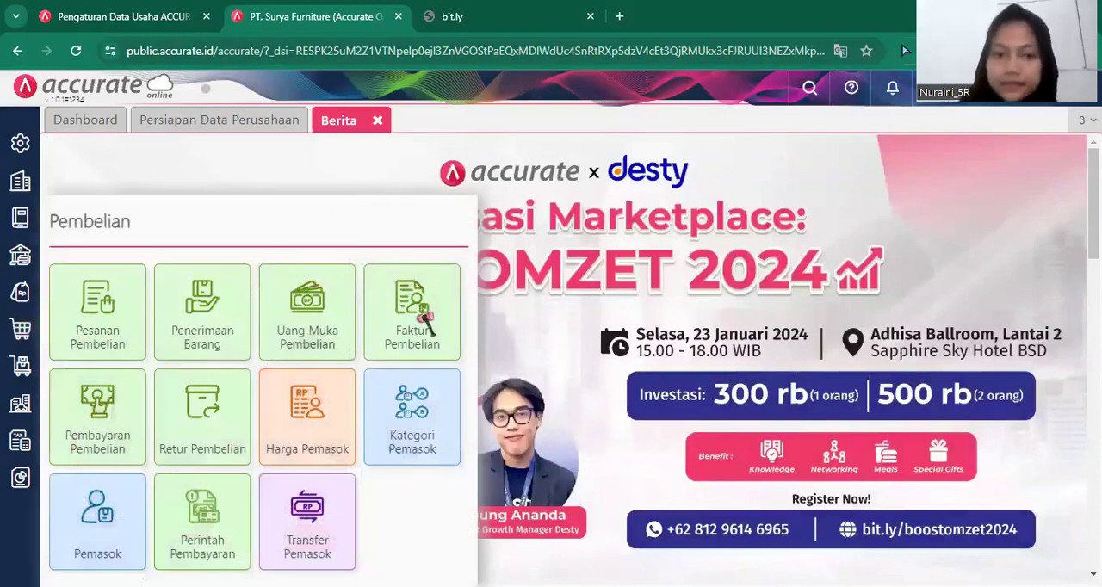
pyautogui.click(427, 322)
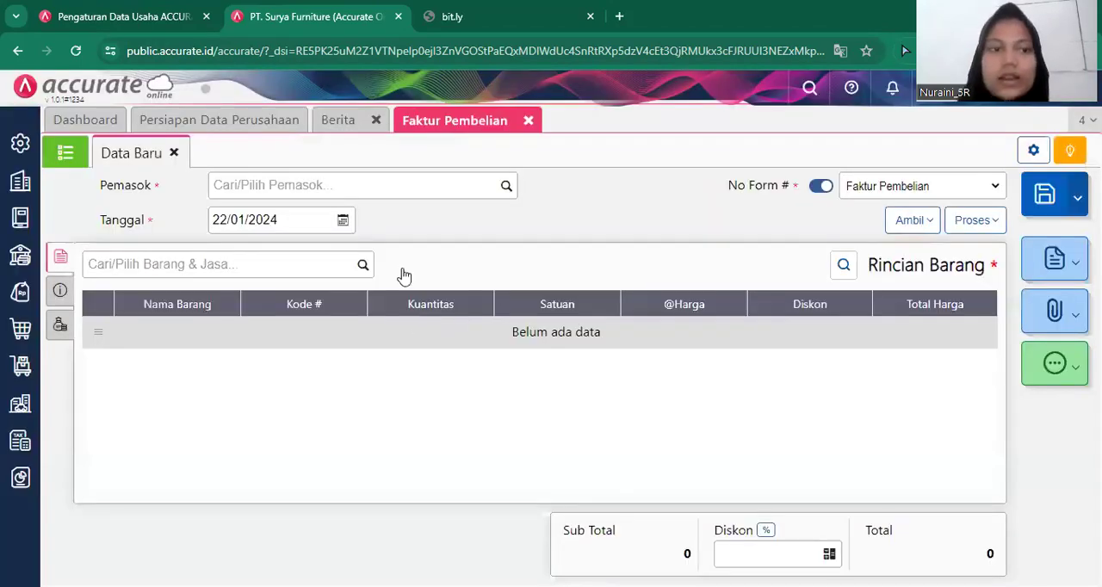
pyautogui.click(499, 188)
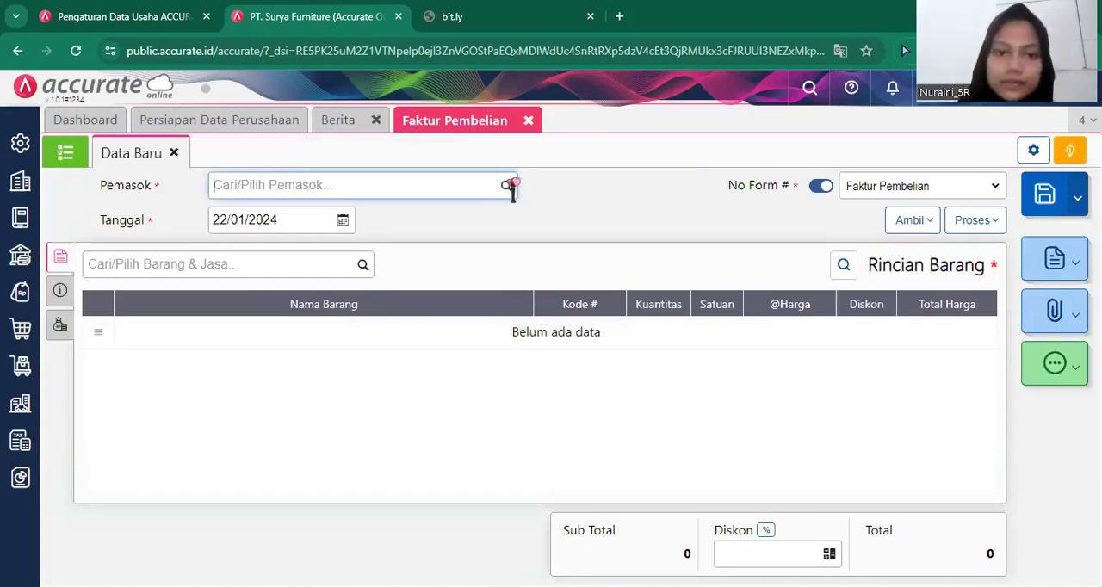
pyautogui.click(508, 186)
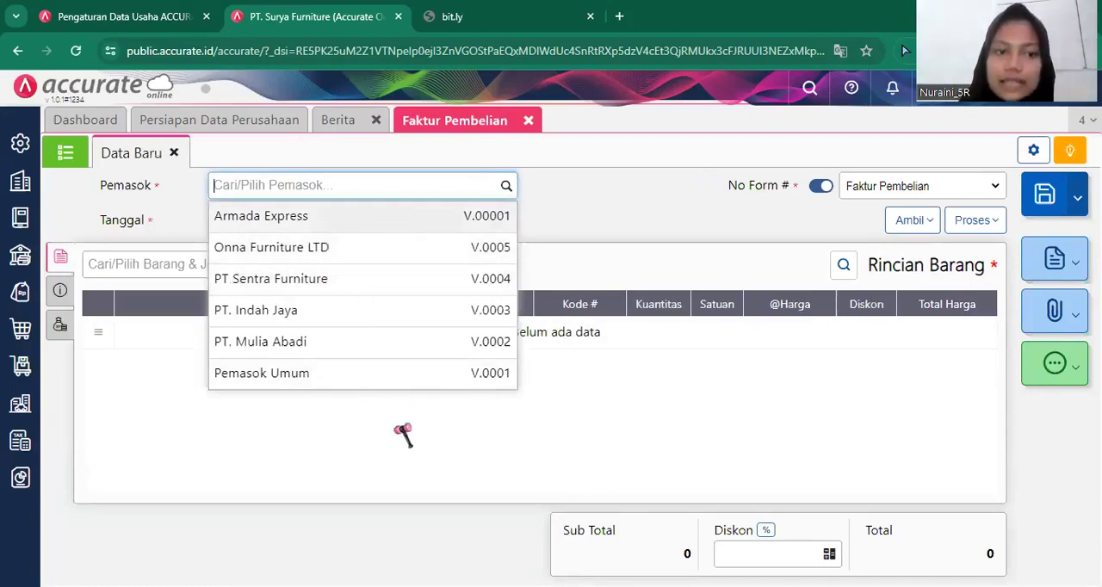
pyautogui.click(326, 186)
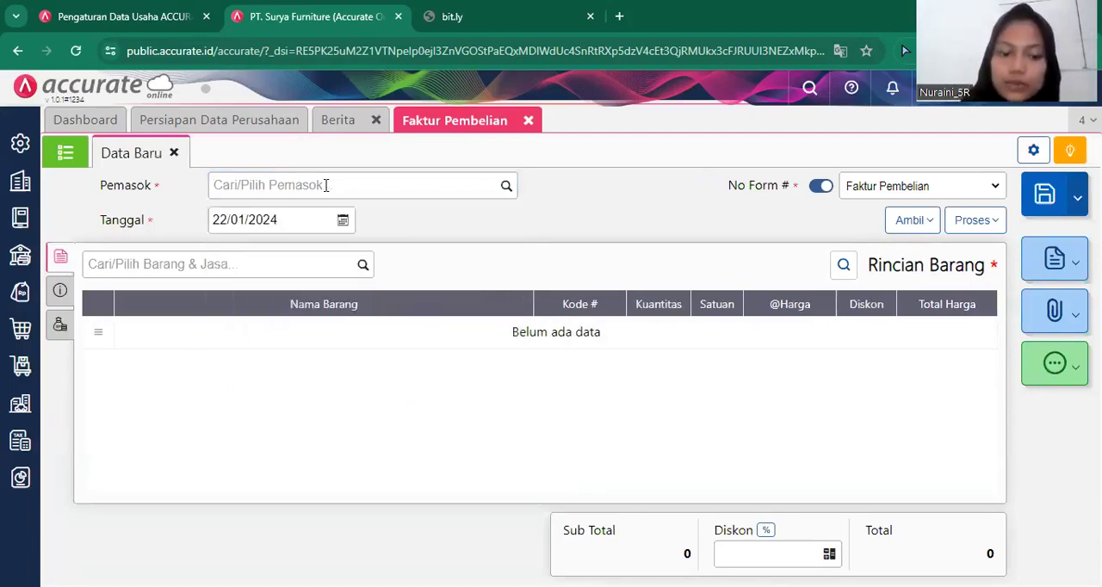
pyautogui.write('CV sumber Kayu')
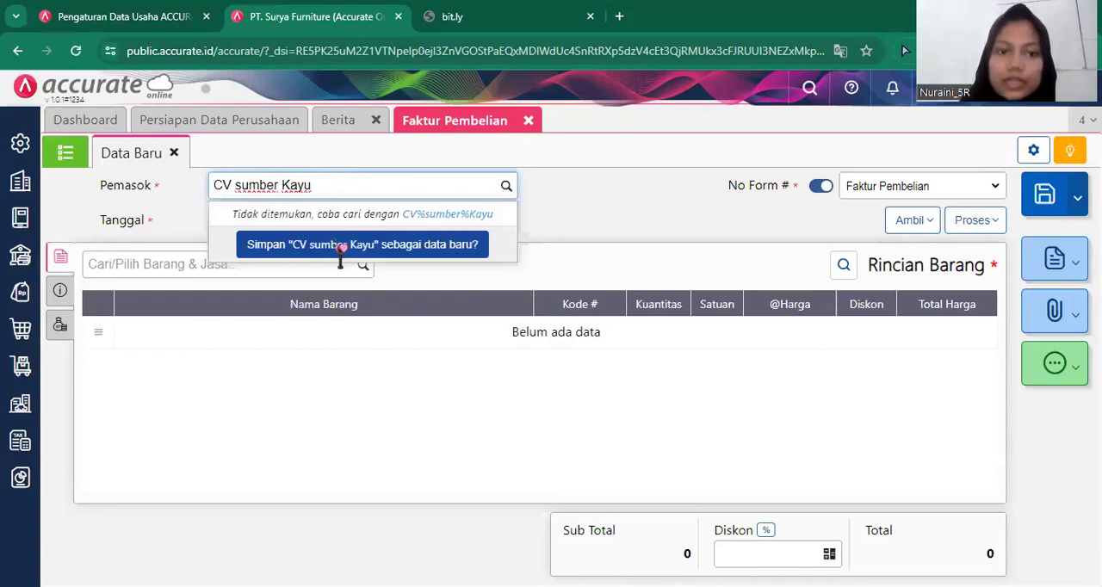
pyautogui.click(345, 245)
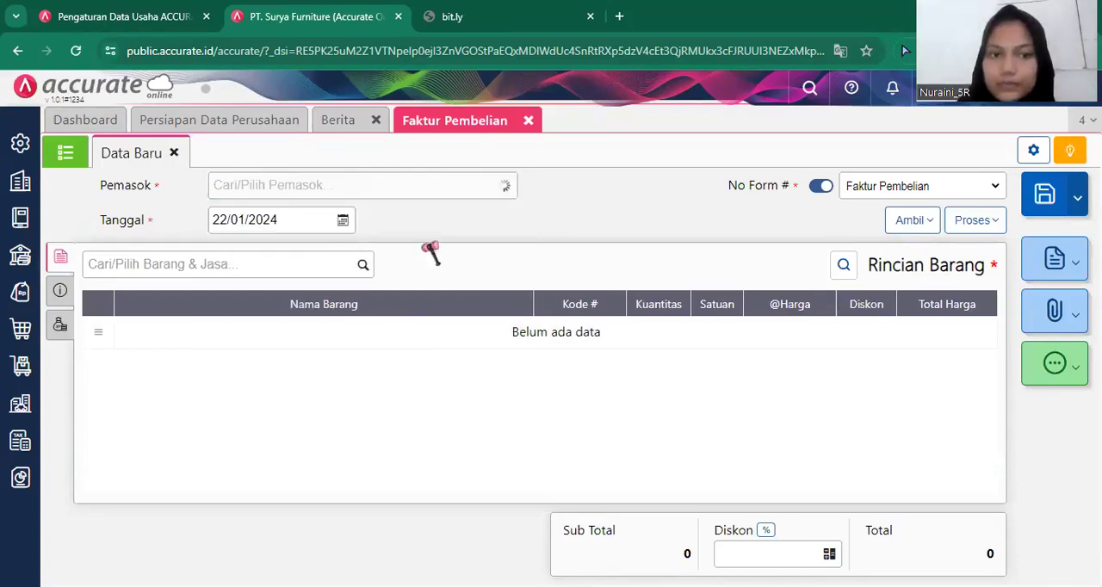
# Set the date of the purchase invoice to 14/01/2019.
pyautogui.click(299, 219)
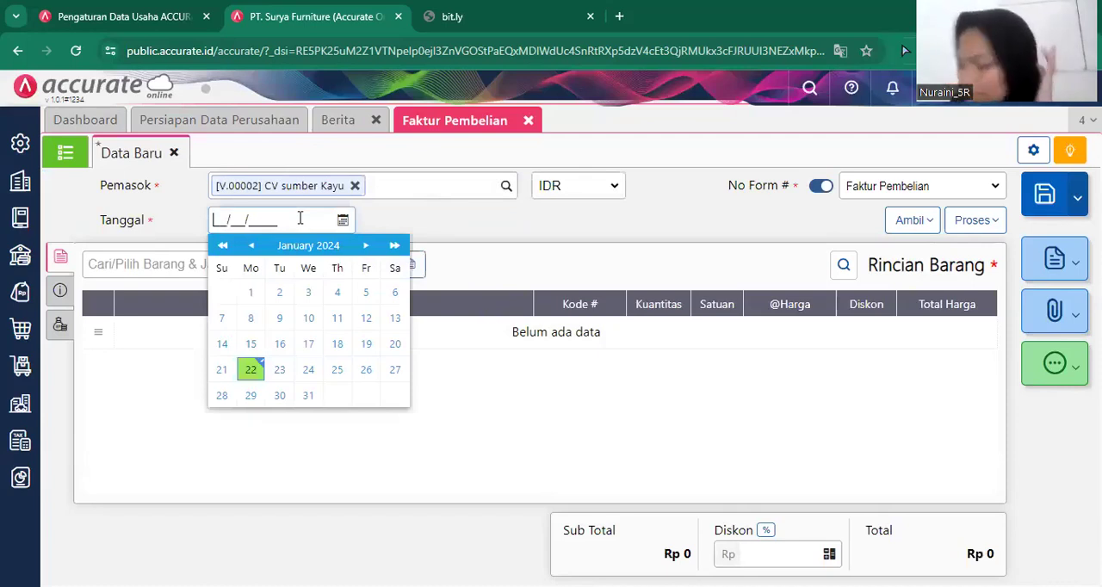
pyautogui.write('14/01/2019')
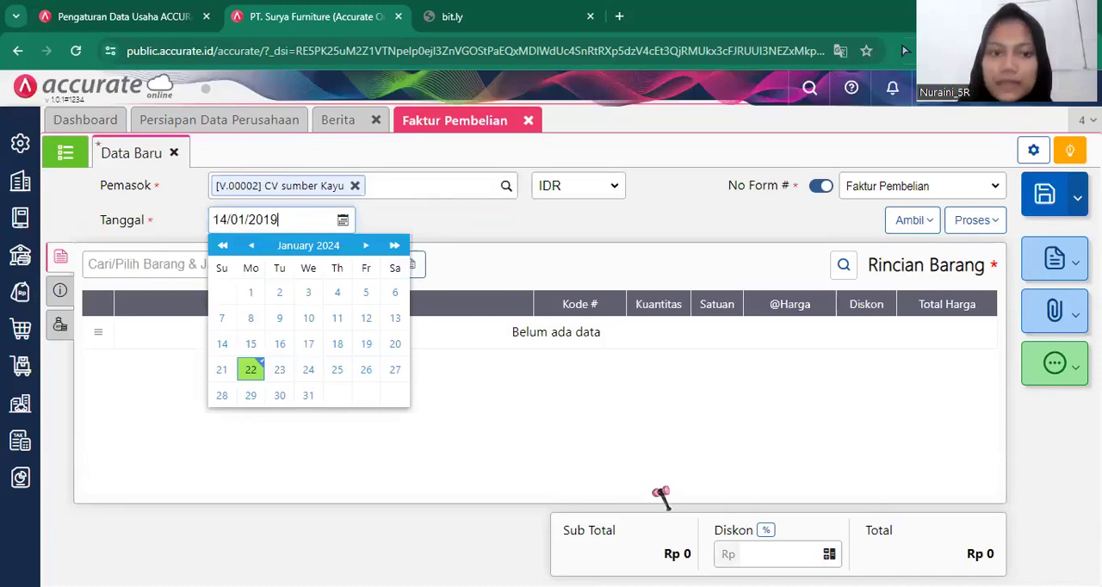
pyautogui.click(650, 443)
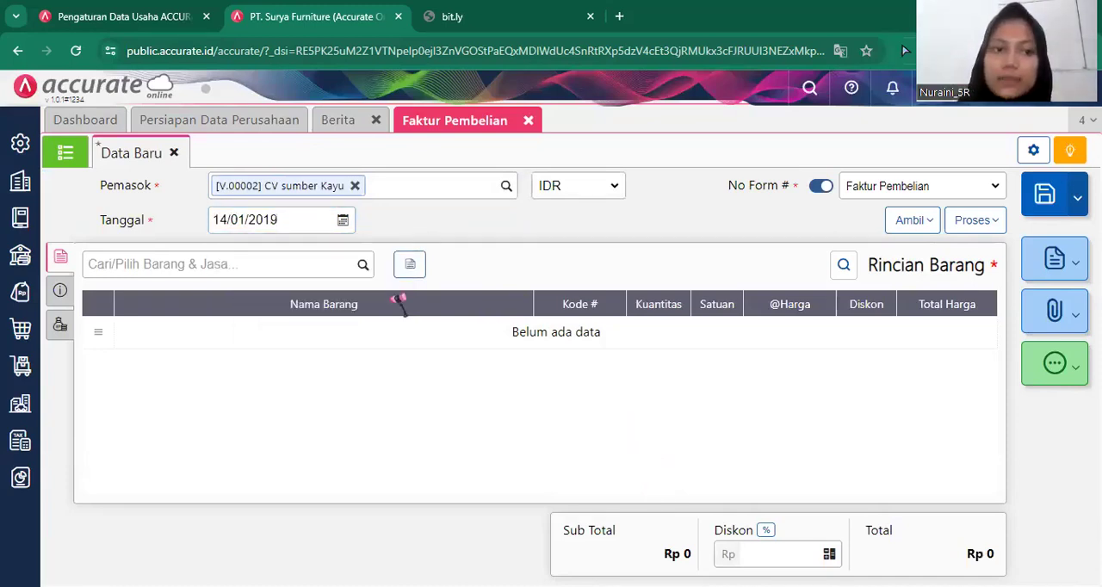
# Add the item Kursi Kerja to the invoice with a quantity of 100 PCS at a unit price of Rp 100.000.
pyautogui.click(365, 269)
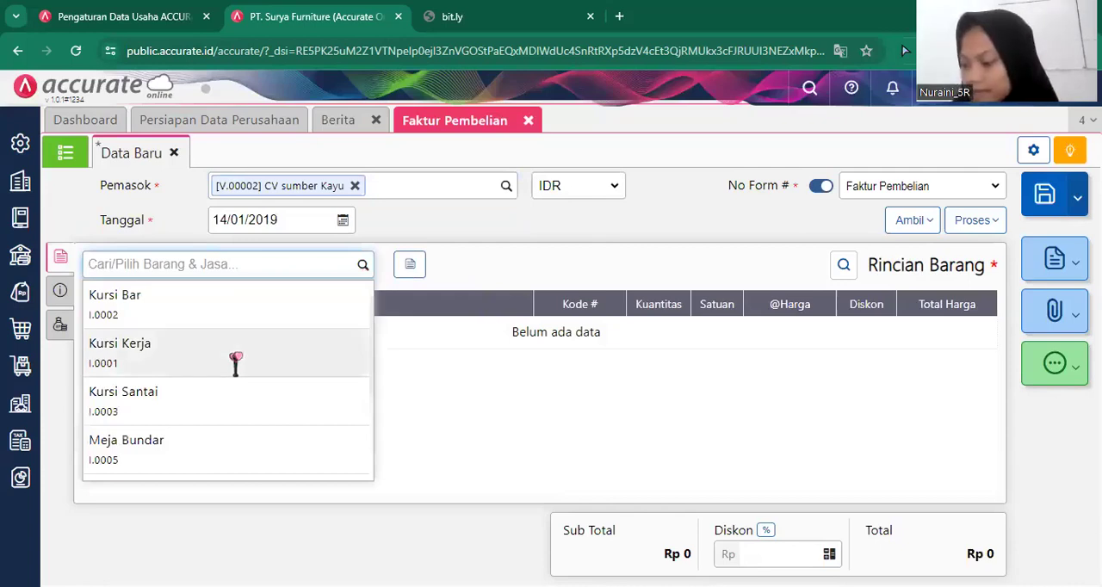
pyautogui.click(243, 358)
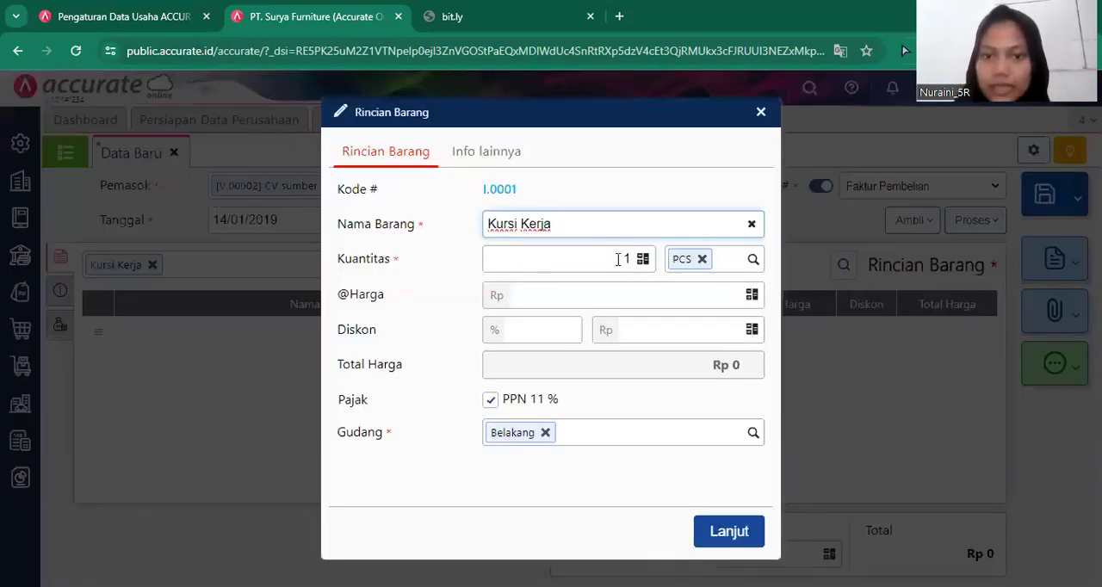
pyautogui.click(629, 259)
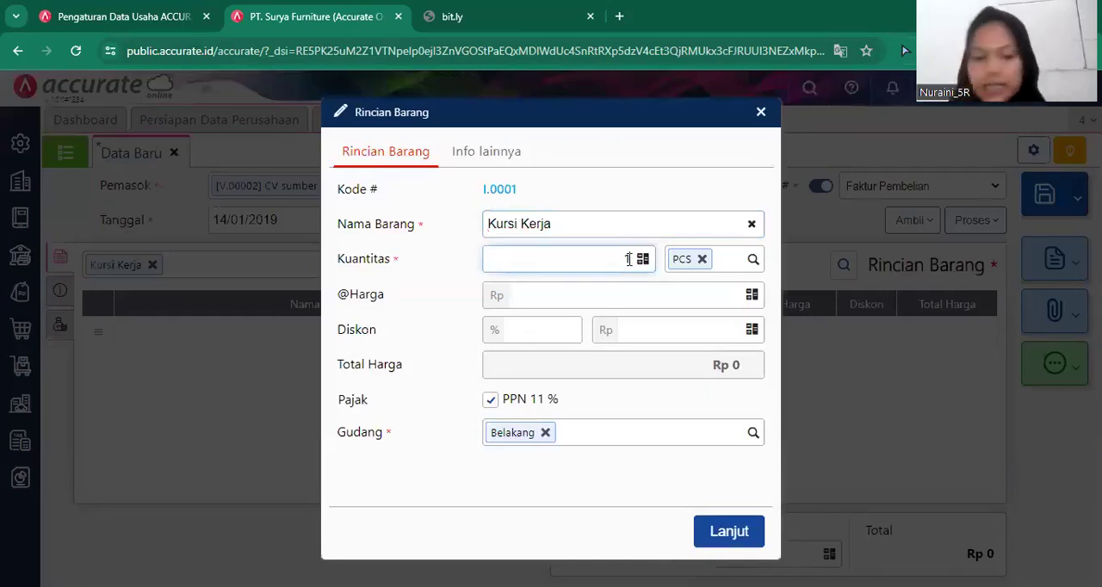
pyautogui.write('100')
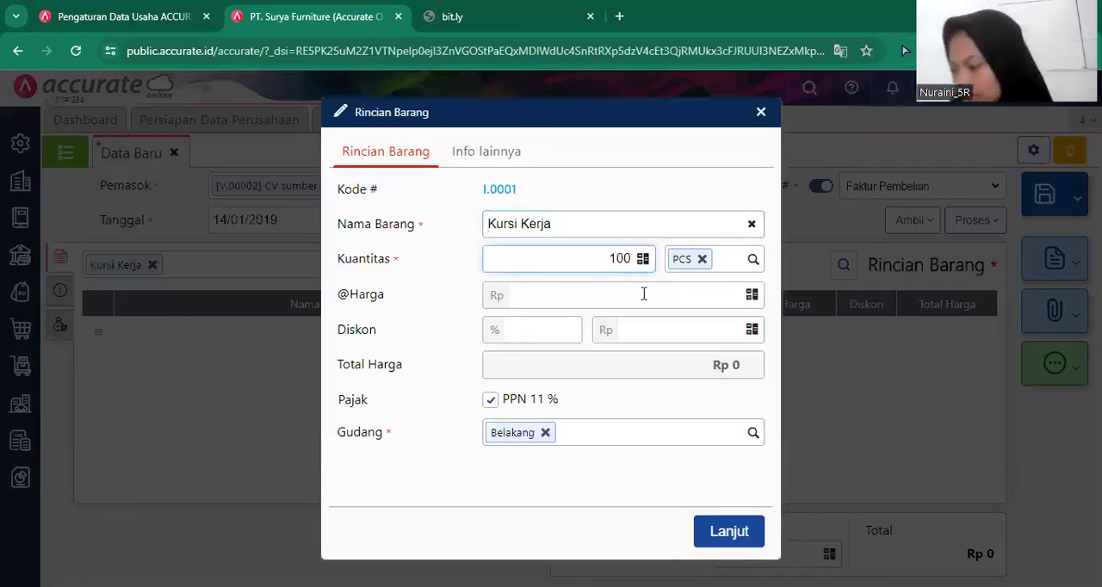
pyautogui.click(643, 293)
pyautogui.write('100.000')
# Give the Kursi Kerja line a 15% discount, exclude PPN 11% from it and confirm the line.
pyautogui.click(569, 329)
pyautogui.write('15')
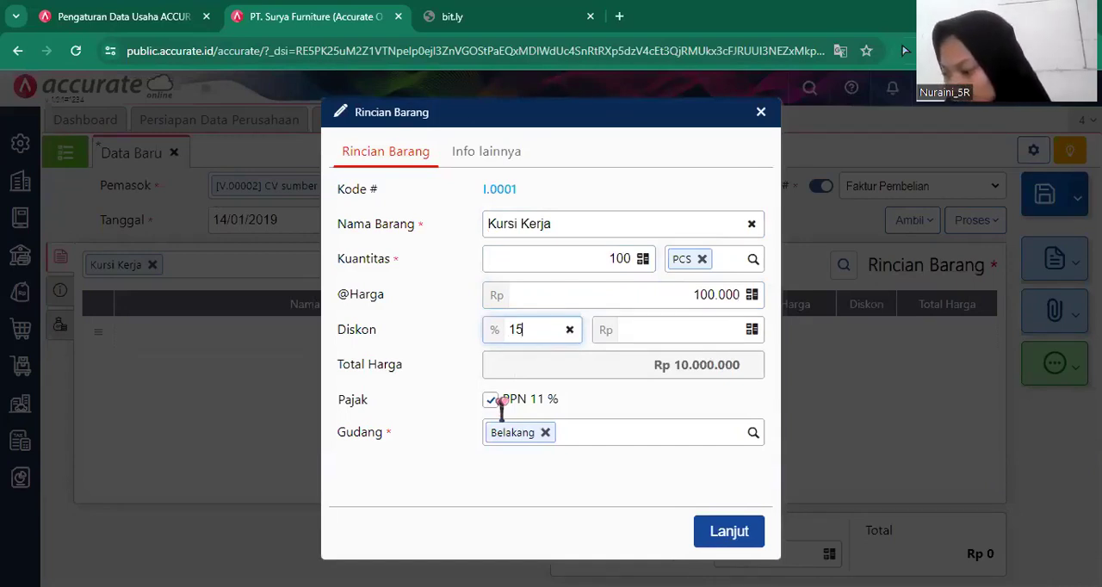
pyautogui.press('Return')
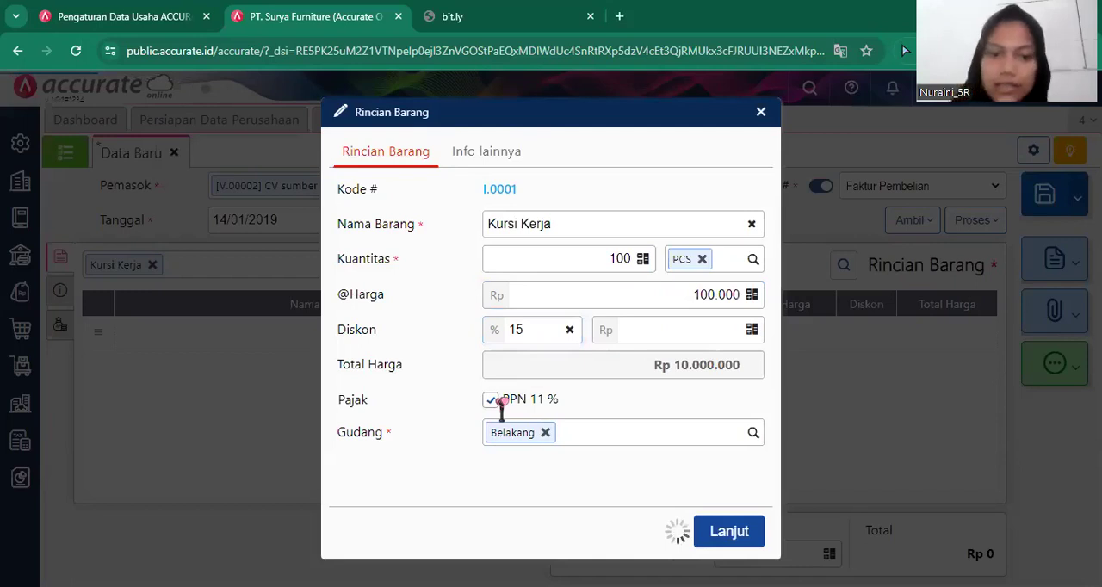
pyautogui.click(502, 401)
pyautogui.click(741, 539)
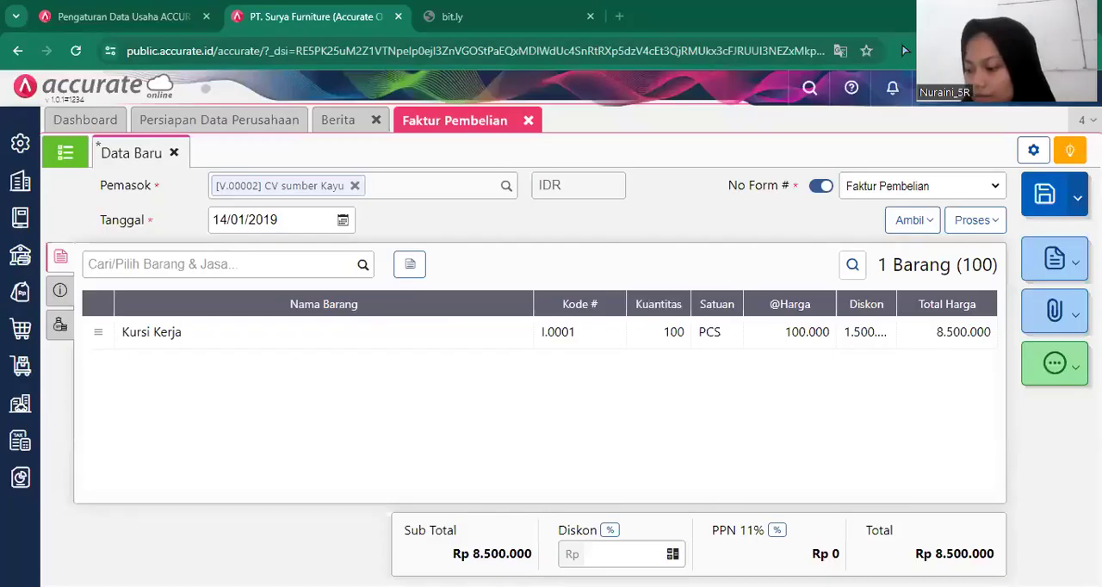
# Add the item Kursi Santai with a quantity of 50 PCS at Rp 80.000 each, excluding PPN 11%.
pyautogui.click(358, 271)
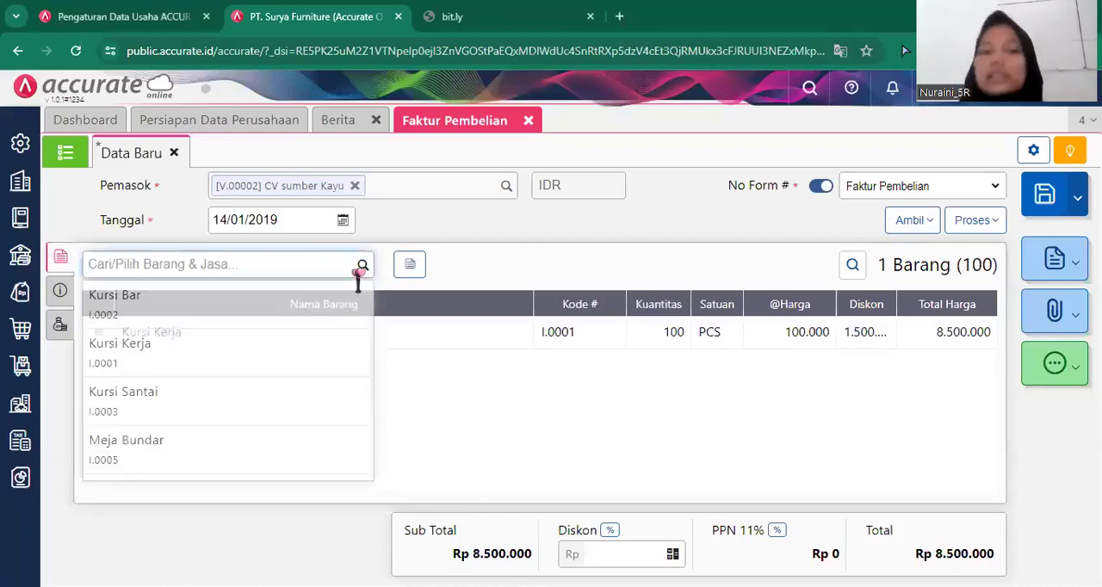
pyautogui.click(261, 419)
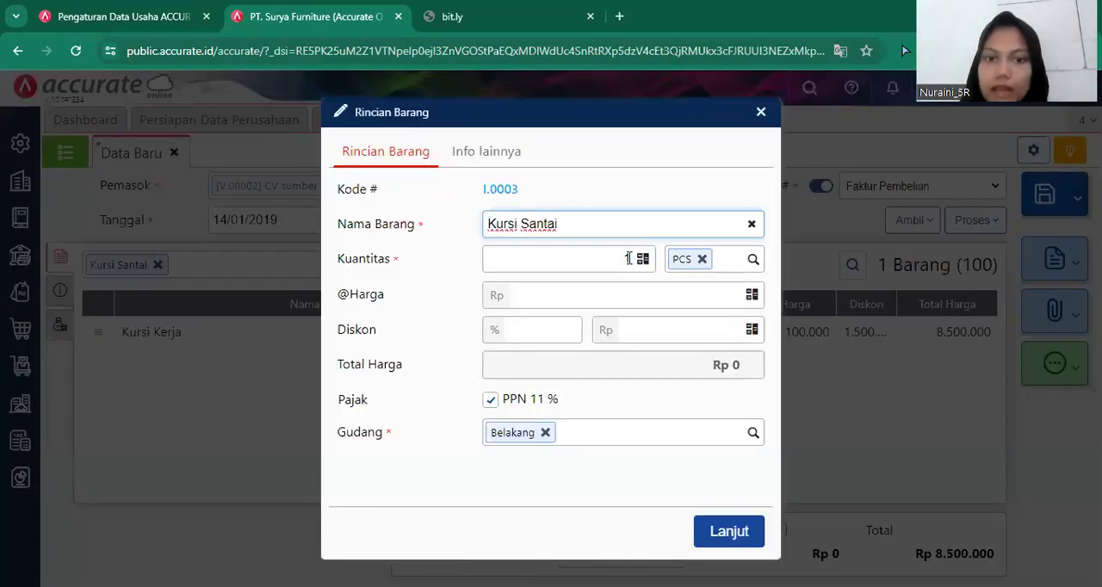
pyautogui.click(629, 258)
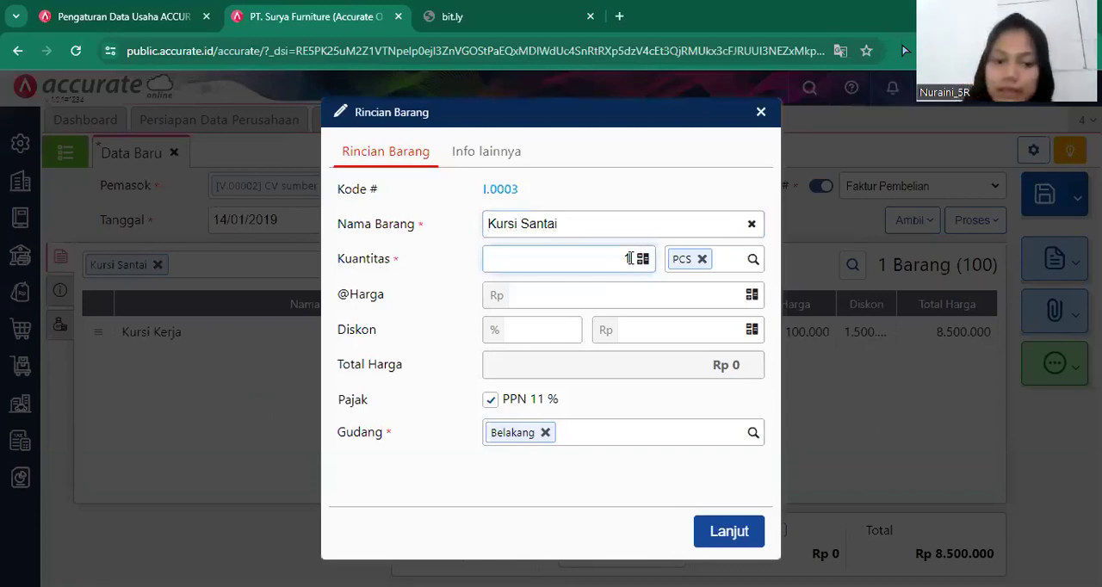
pyautogui.write('50')
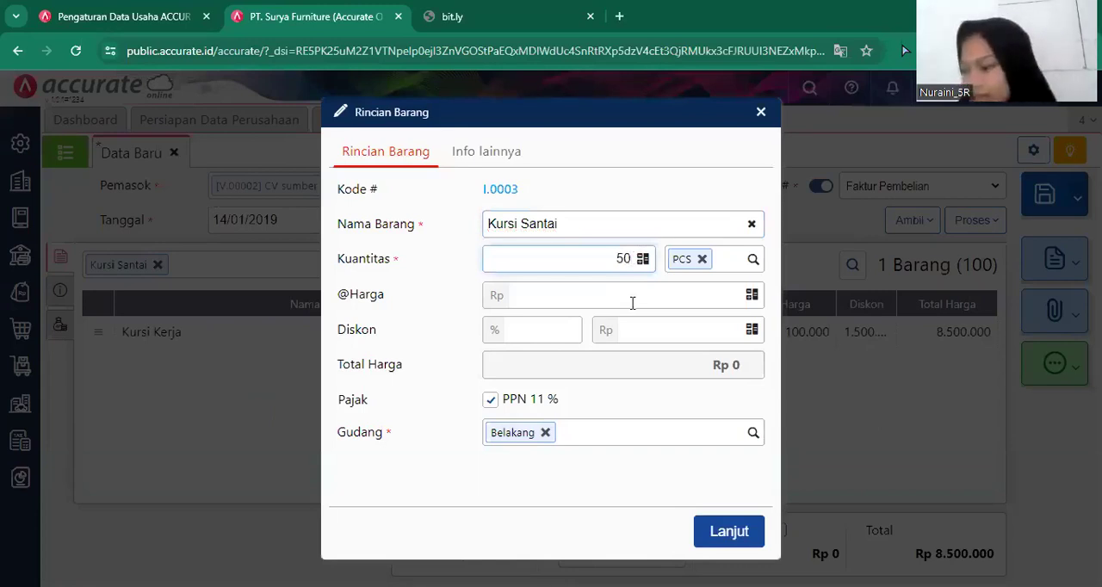
pyautogui.click(632, 303)
pyautogui.write('800000')
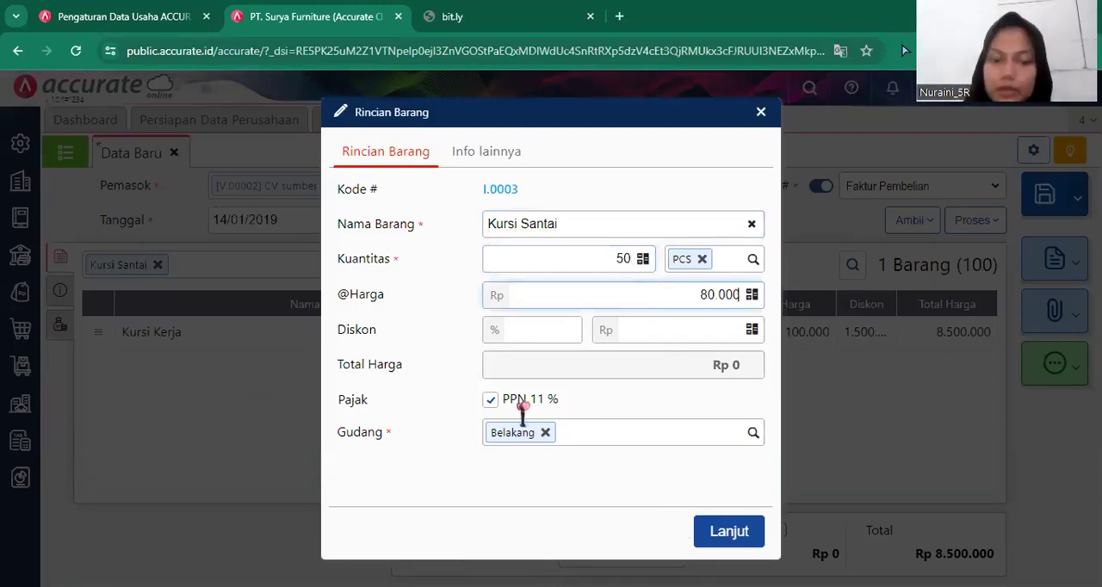
pyautogui.click(521, 403)
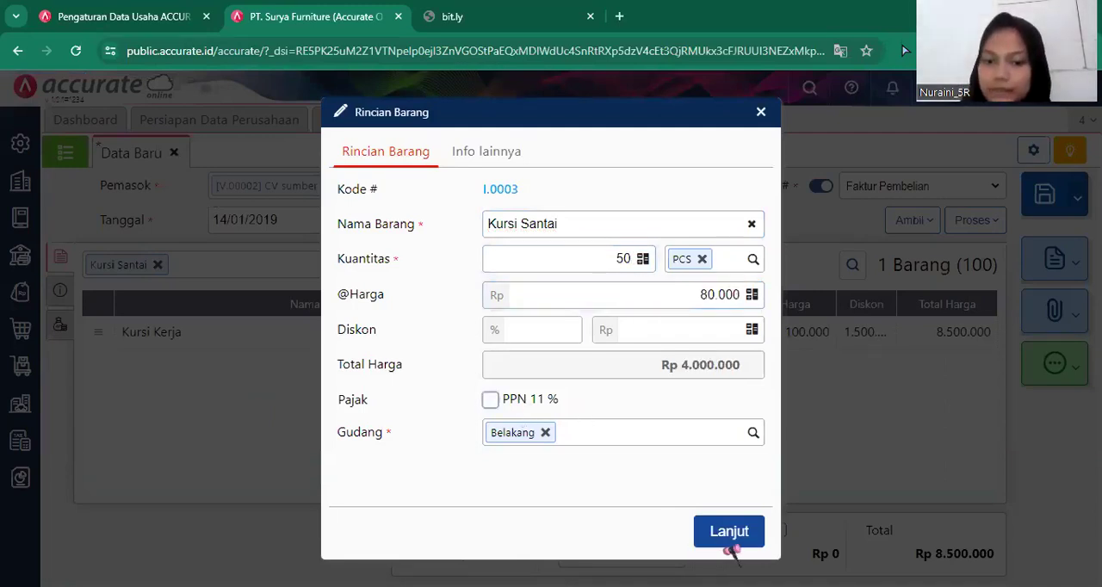
pyautogui.click(725, 533)
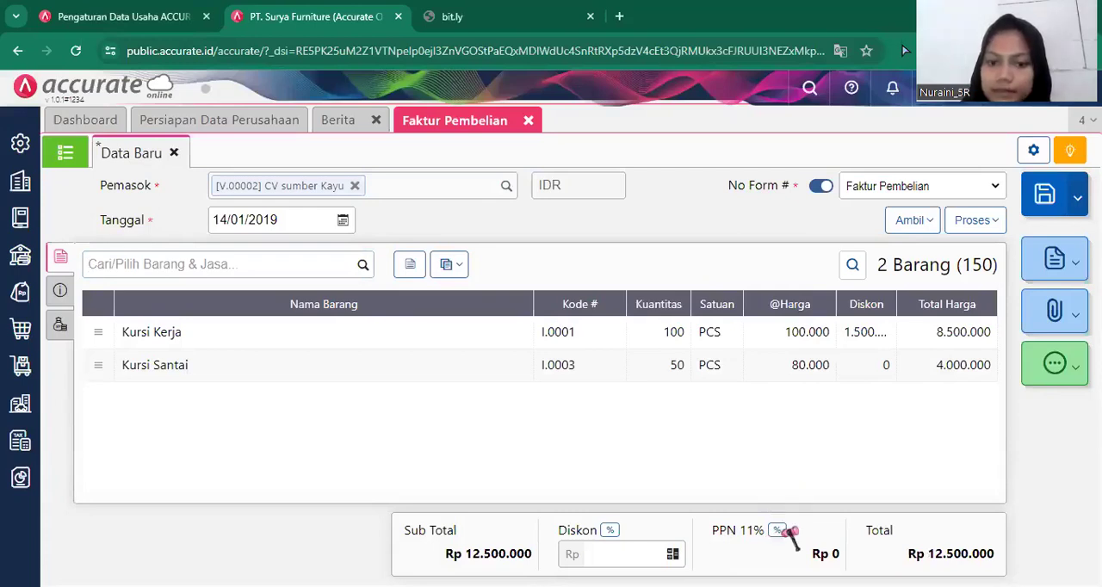
# Change the invoice's PPN rate to Tarif 10%.
pyautogui.click(784, 531)
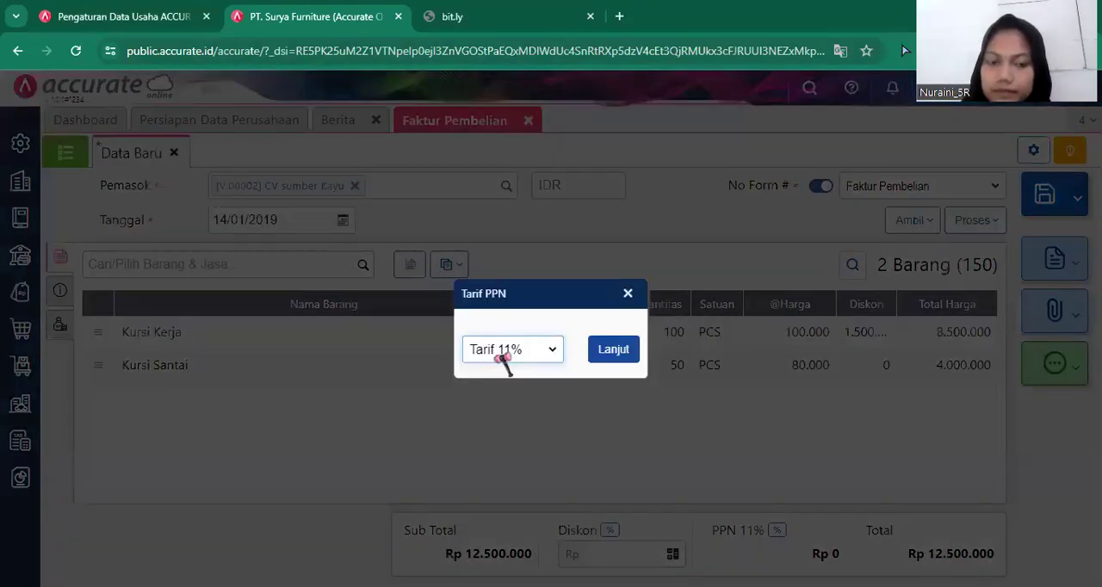
pyautogui.click(506, 354)
pyautogui.click(503, 372)
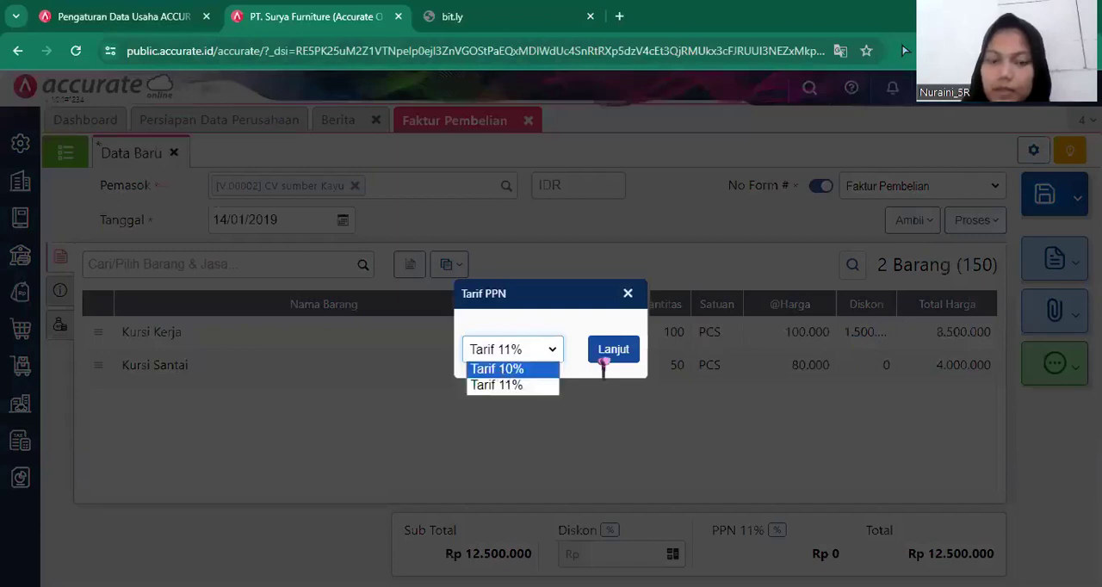
pyautogui.click(610, 353)
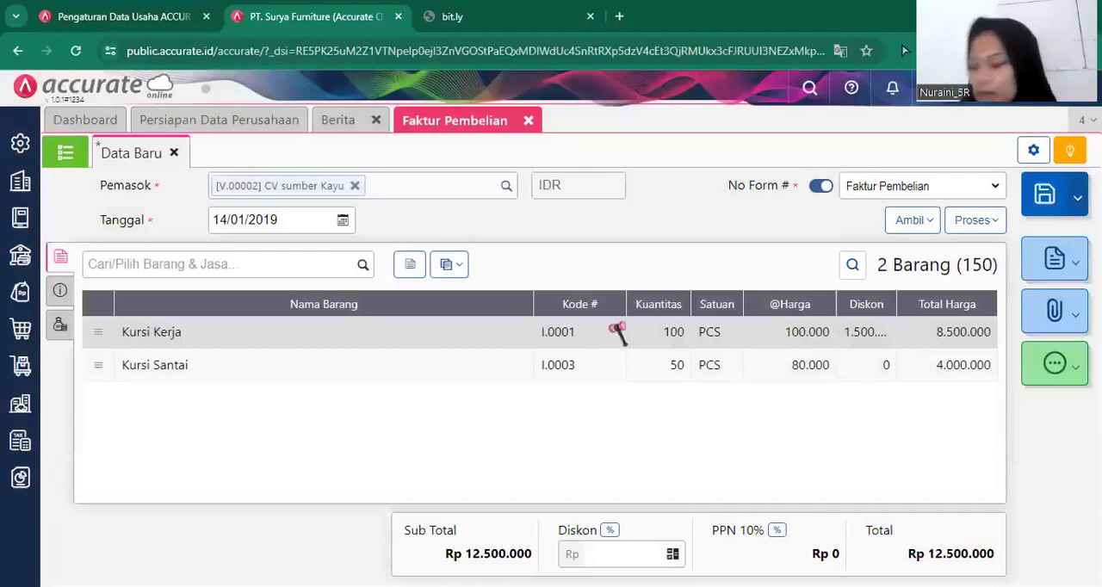
# Apply PPN 10% to both the Kursi Kerja and the Kursi Santai lines of the invoice.
pyautogui.click(609, 332)
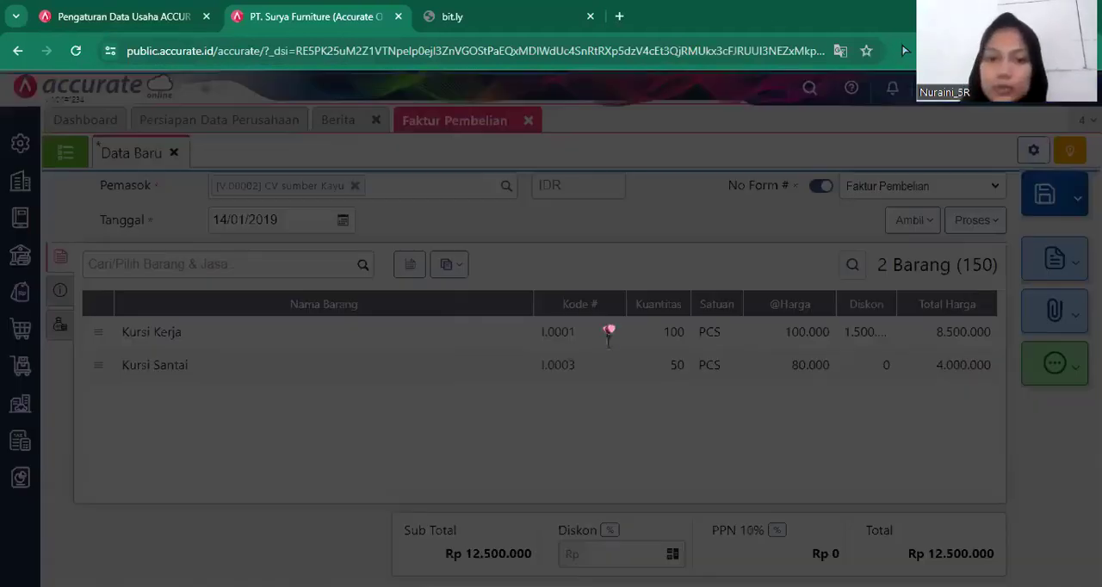
pyautogui.click(504, 402)
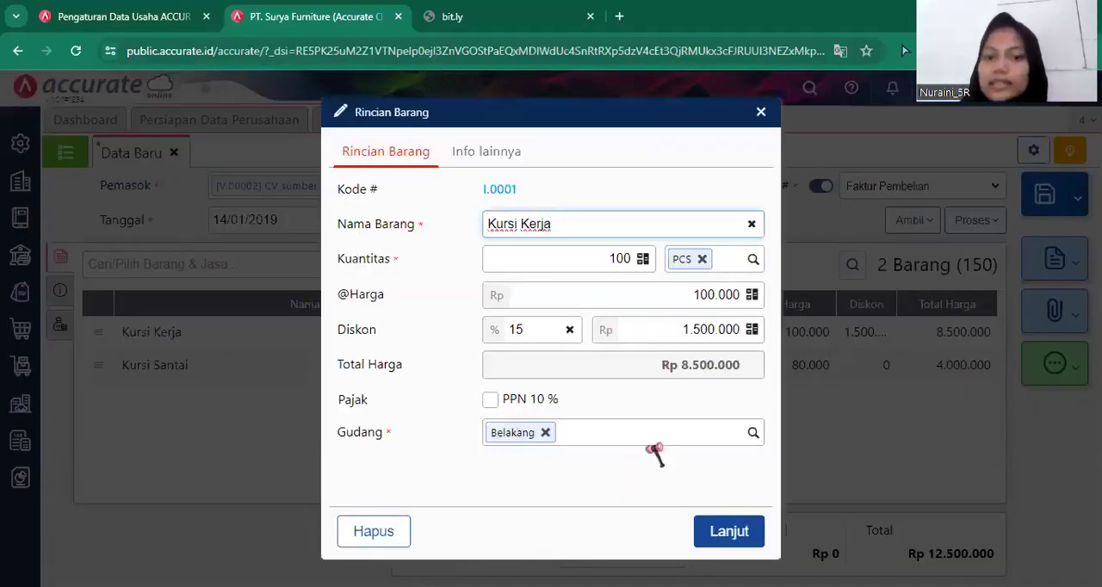
pyautogui.click(724, 531)
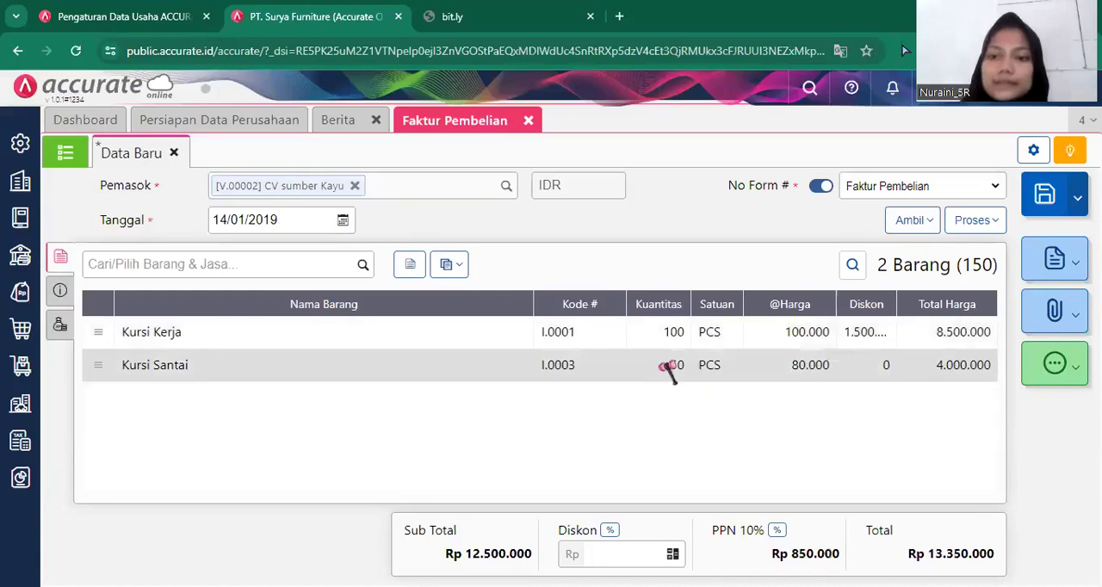
pyautogui.click(663, 368)
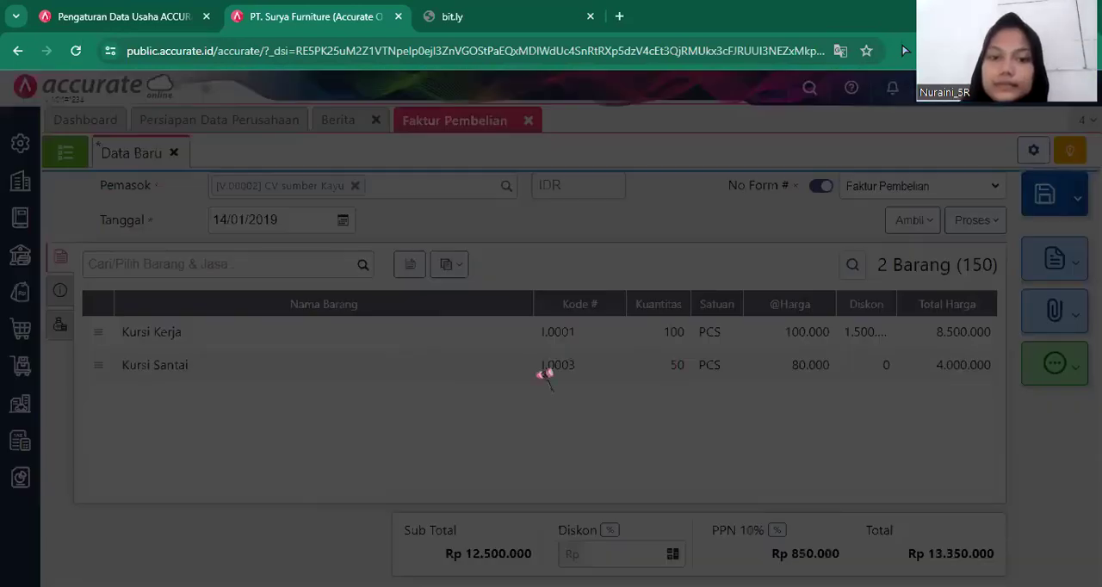
pyautogui.click(517, 402)
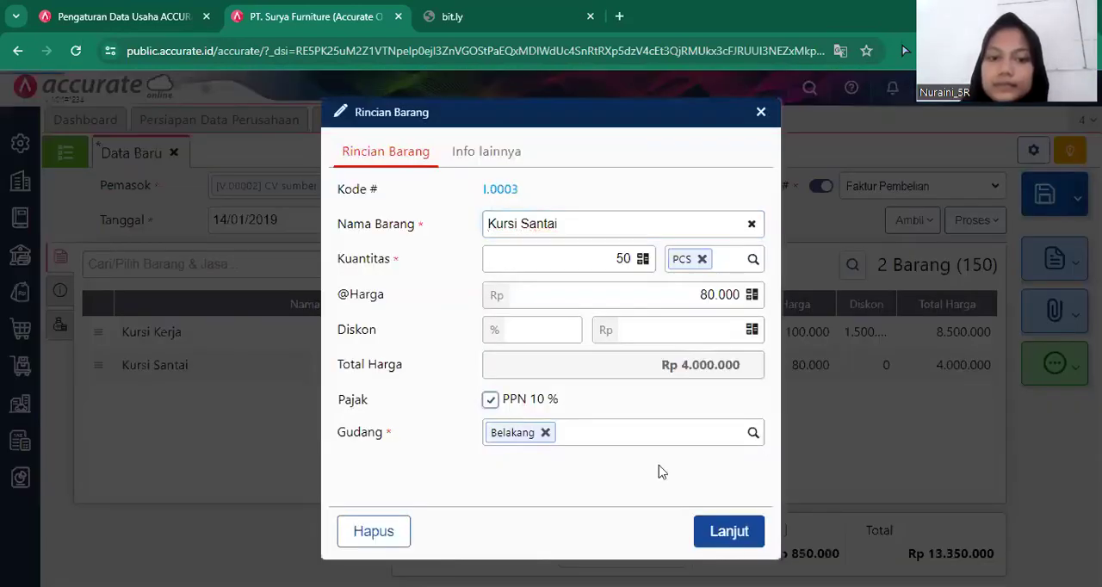
pyautogui.click(731, 528)
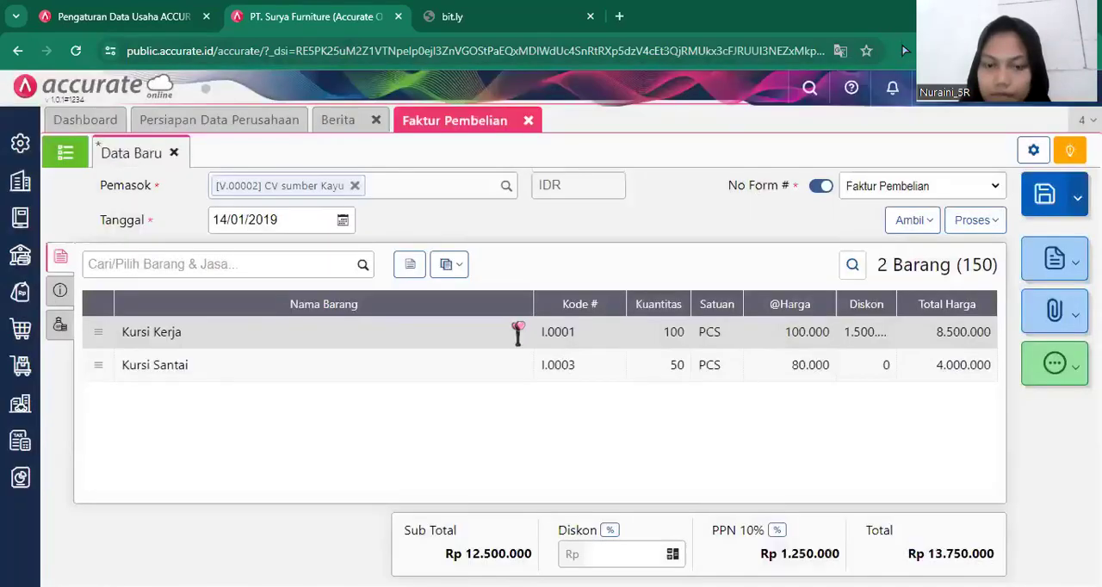
pyautogui.click(574, 350)
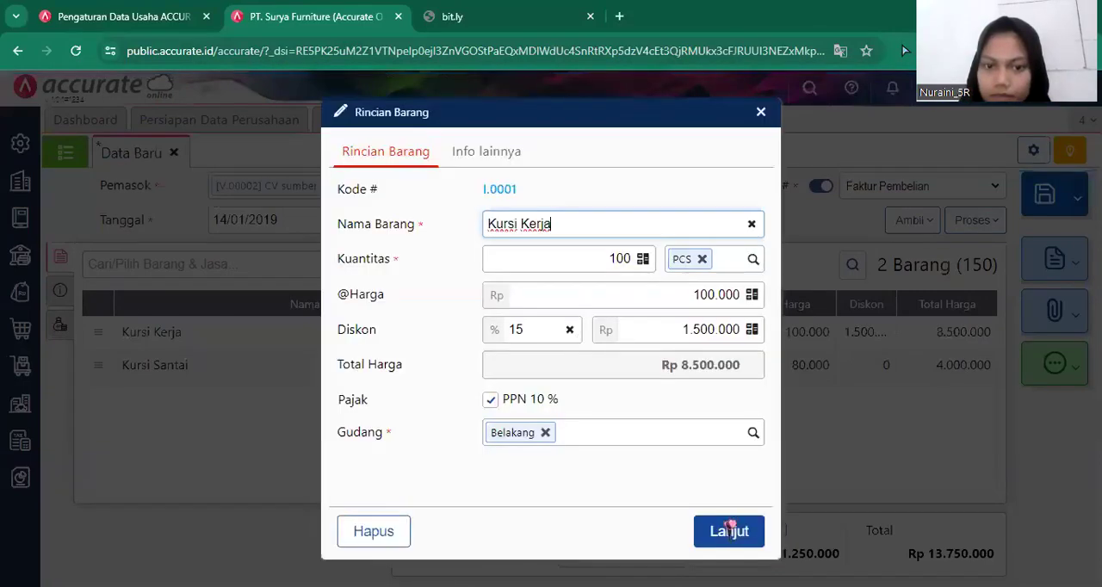
pyautogui.click(729, 528)
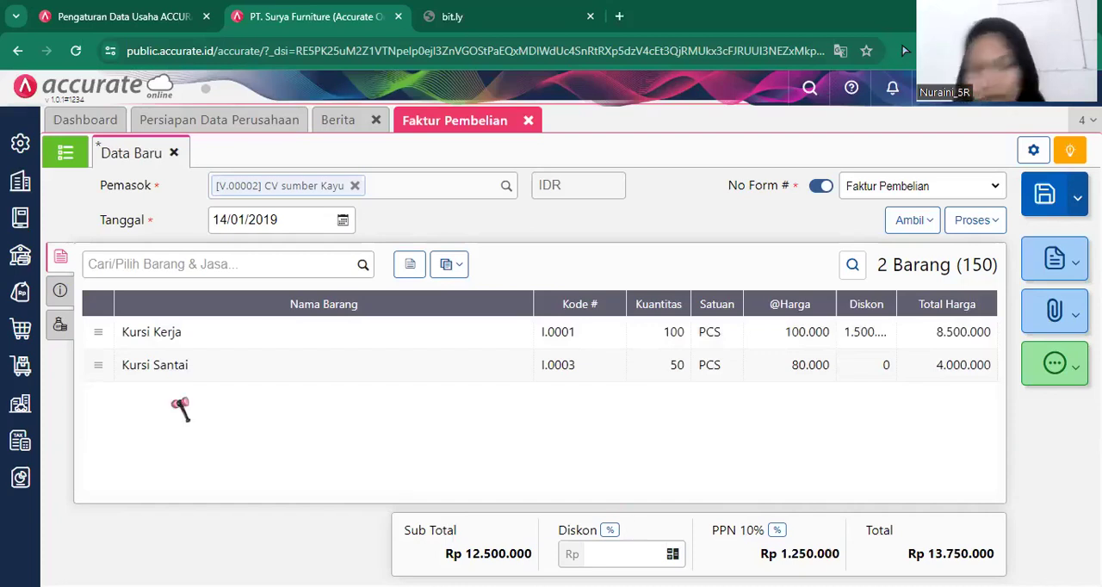
# Enter sumber/2019-776 as the invoice number in the purchase invoice's additional information.
pyautogui.click(60, 293)
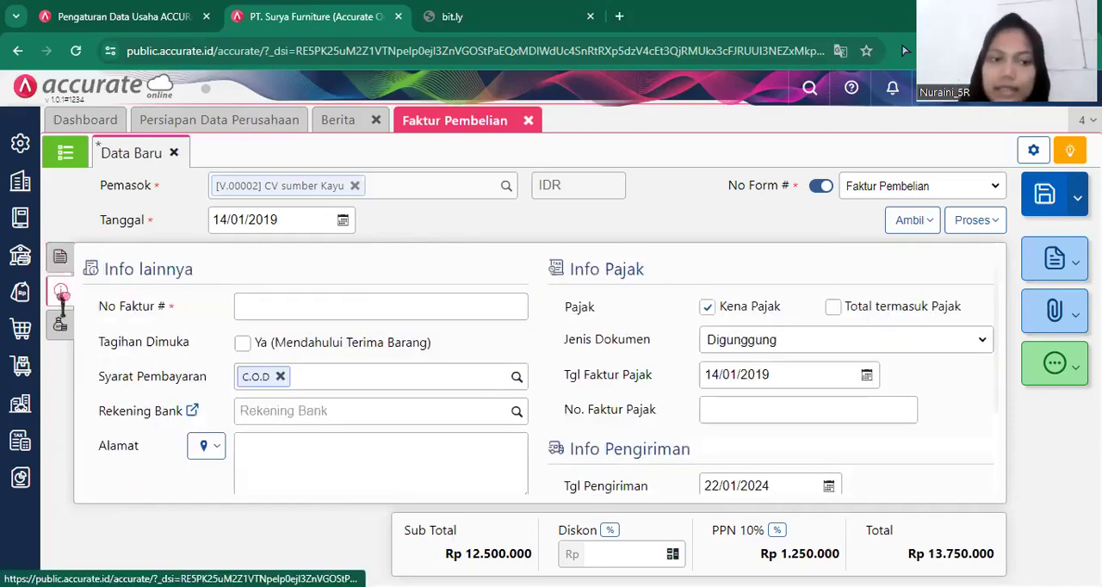
pyautogui.click(296, 300)
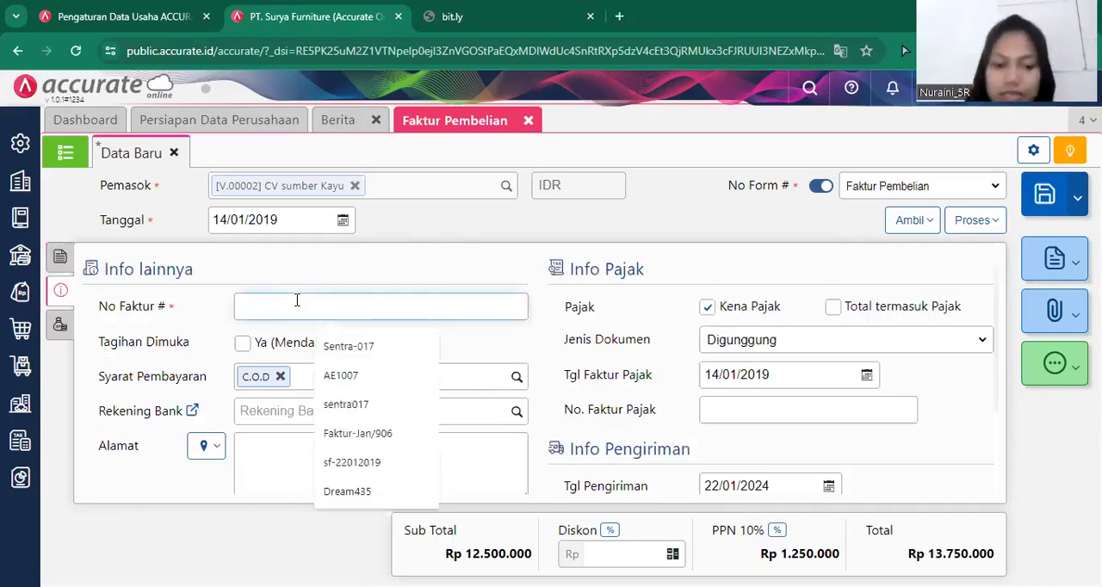
pyautogui.write('sumber')
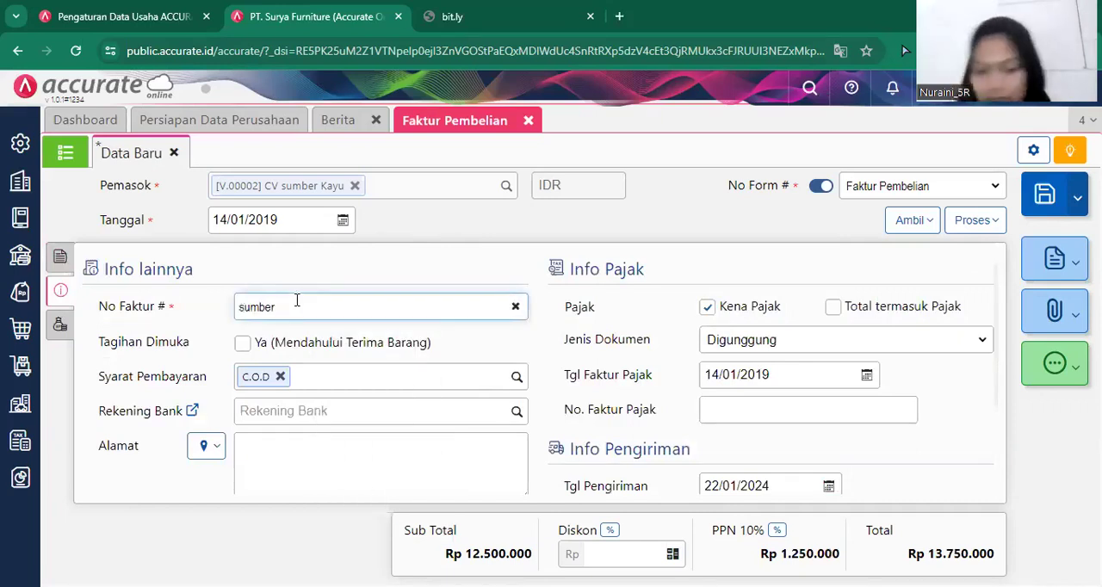
pyautogui.write('/')
pyautogui.press('BackSpace')
pyautogui.write('/2019')
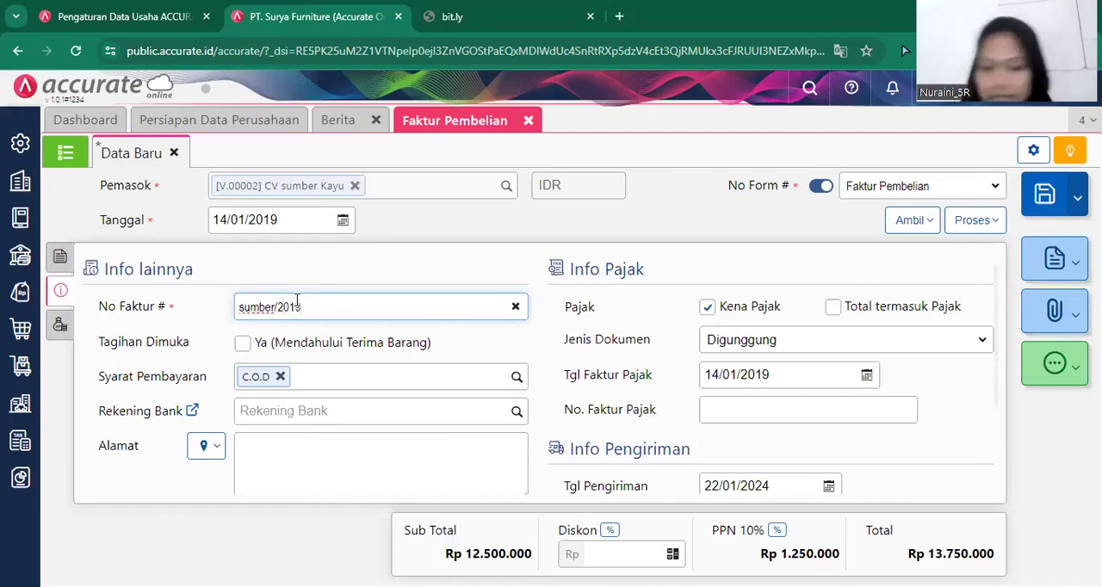
pyautogui.write('-776')
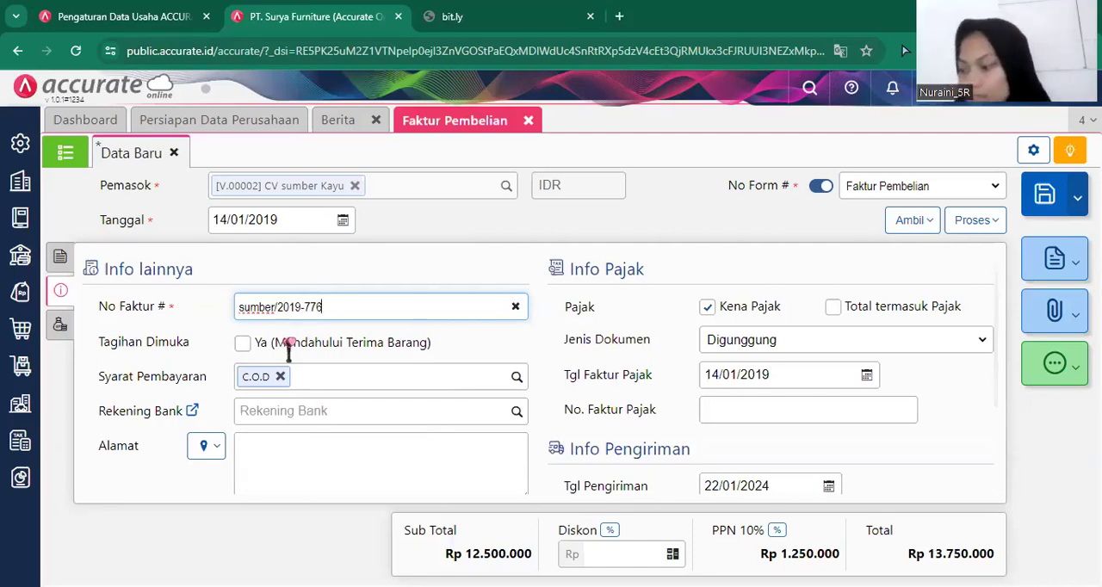
# Mark the invoice as billed in advance of goods receipt (Tagihan Dimuka) and fill in the first saved address.
pyautogui.click(286, 345)
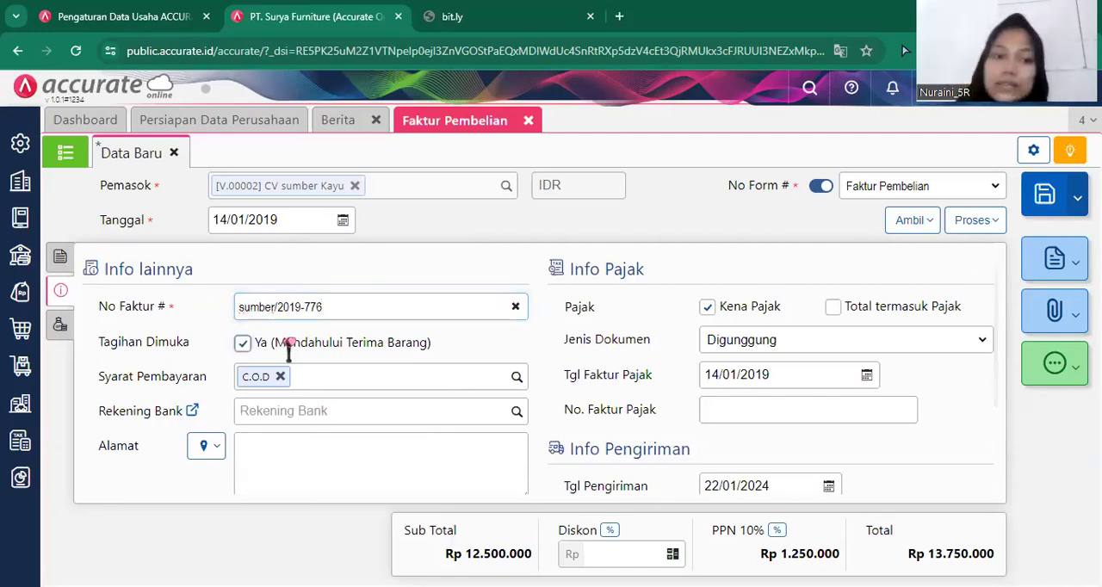
pyautogui.click(208, 445)
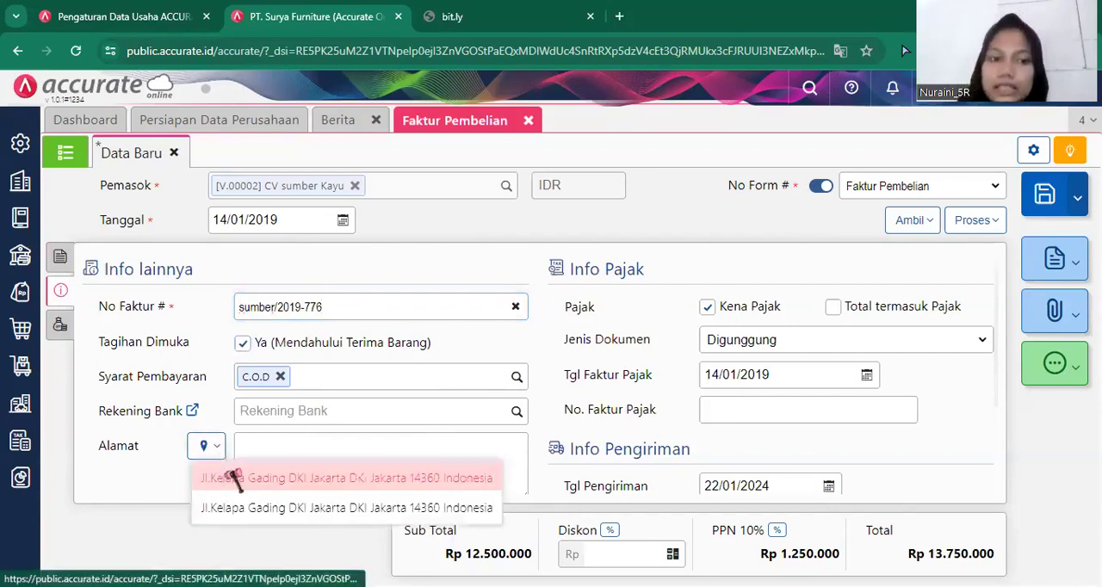
pyautogui.click(222, 478)
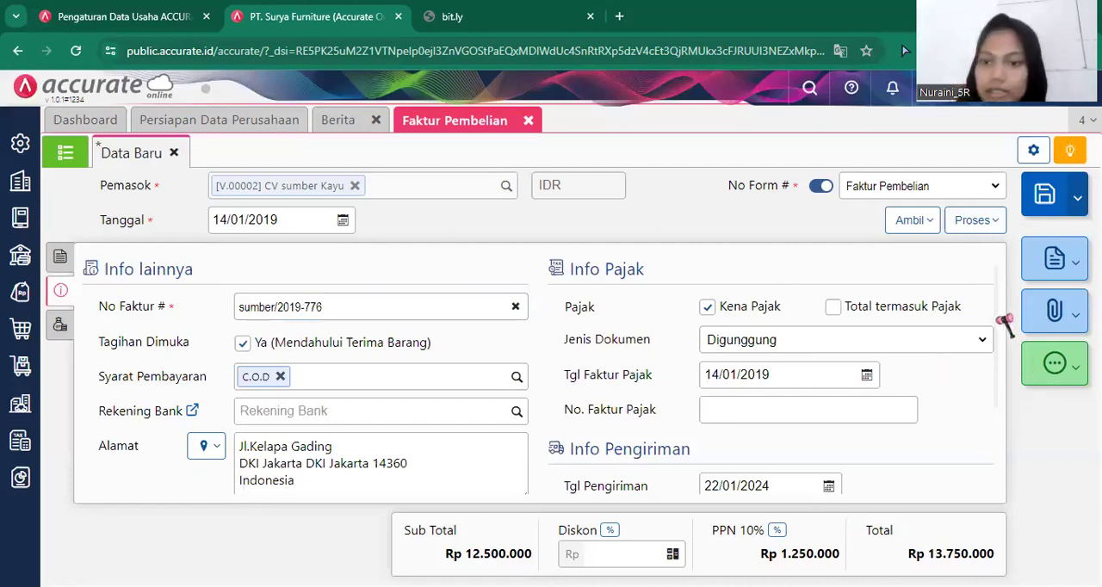
# Set the invoice's delivery date (Tgl Pengiriman) to 15/01/2019.
pyautogui.moveTo(996, 318); pyautogui.dragTo(999, 284)
pyautogui.click(779, 404)
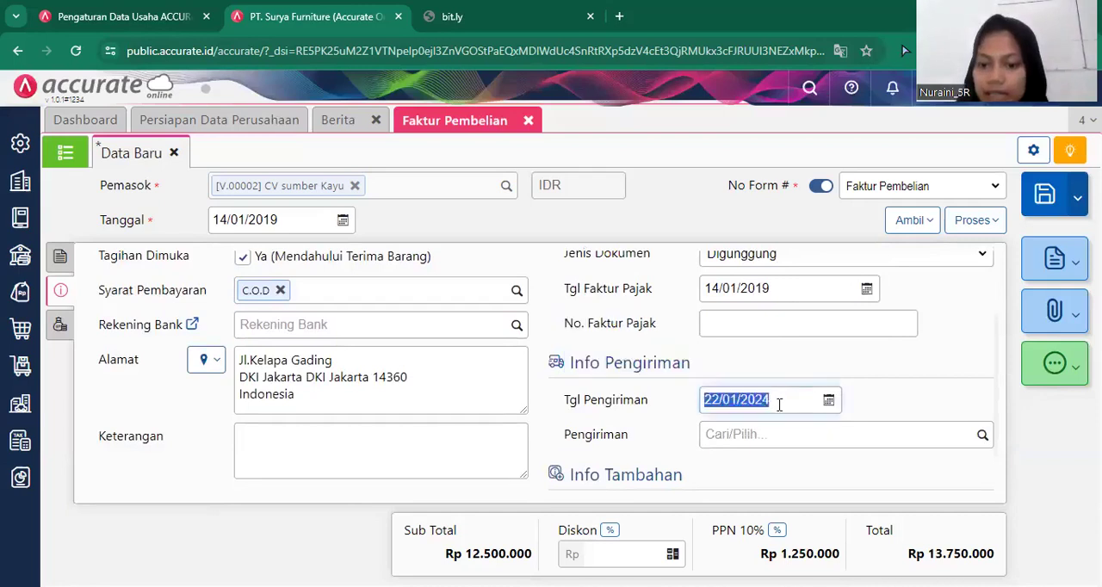
pyautogui.press('BackSpace')
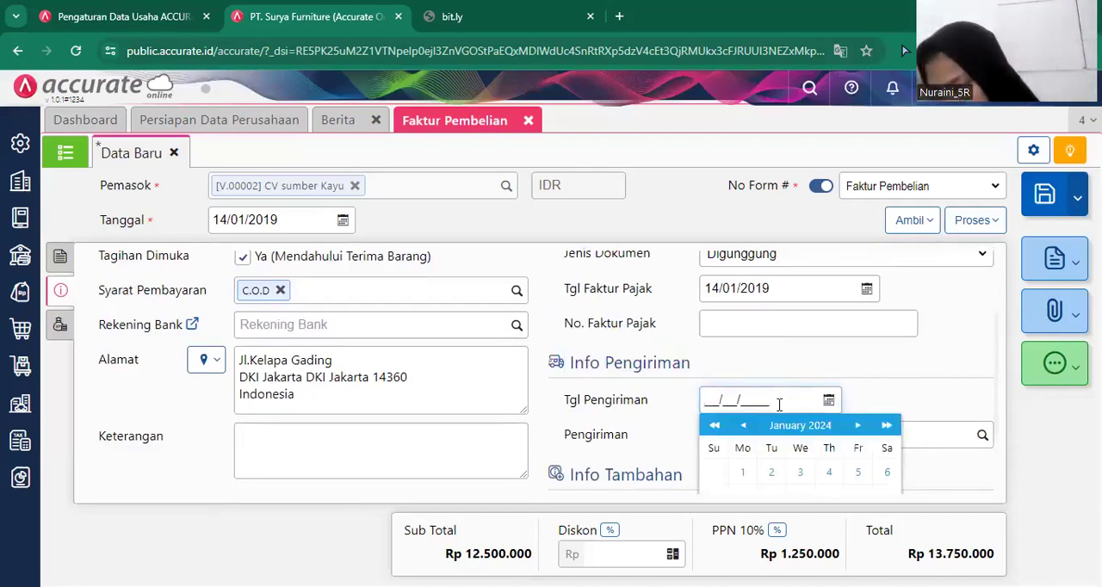
pyautogui.write('15/01/2019')
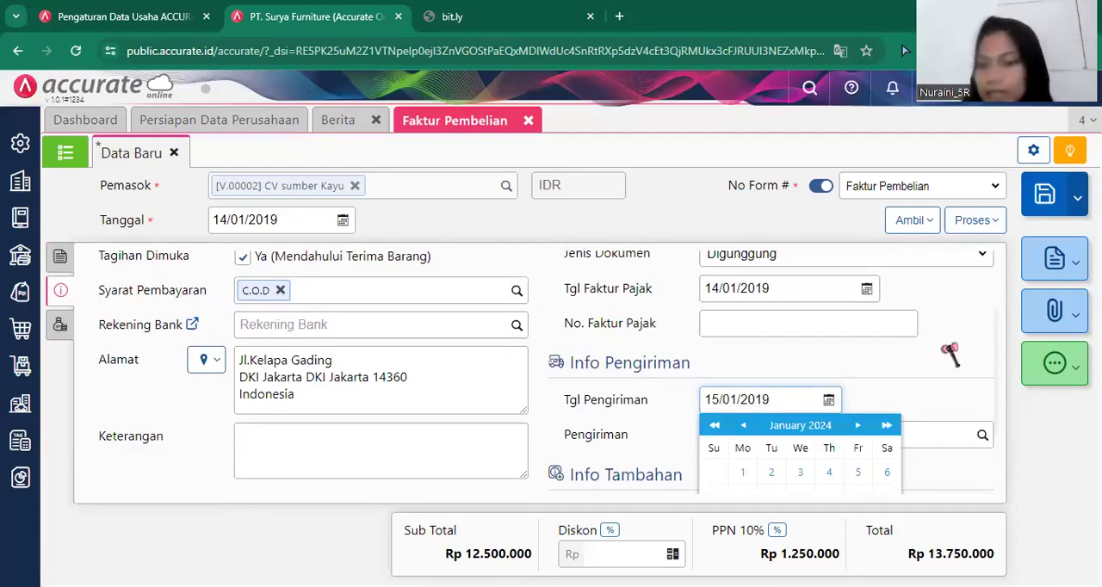
pyautogui.click(944, 347)
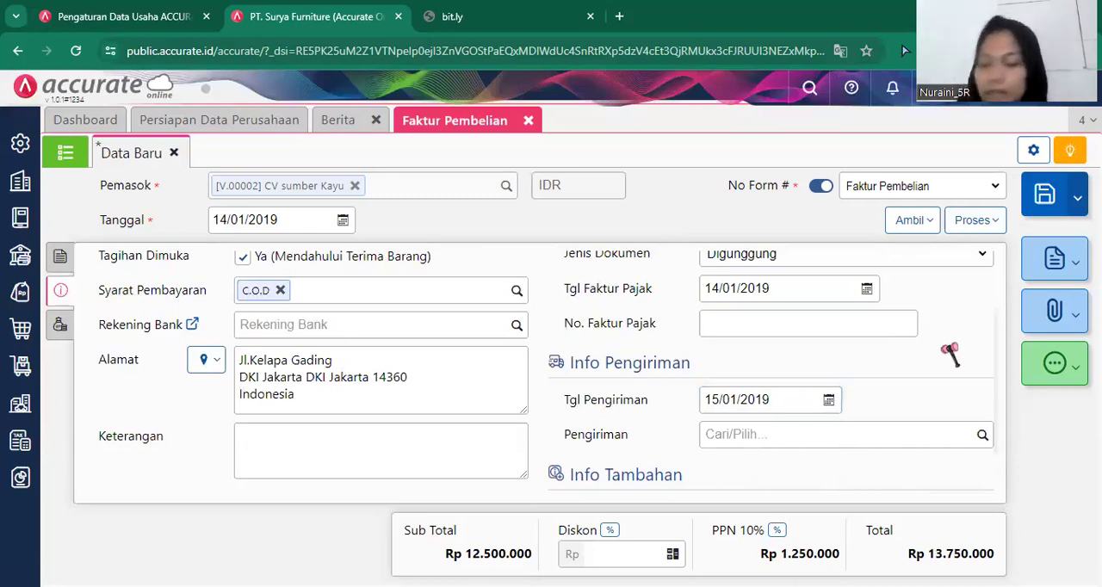
# Return to the invoice's item details and process the invoice into a purchase payment.
pyautogui.click(61, 259)
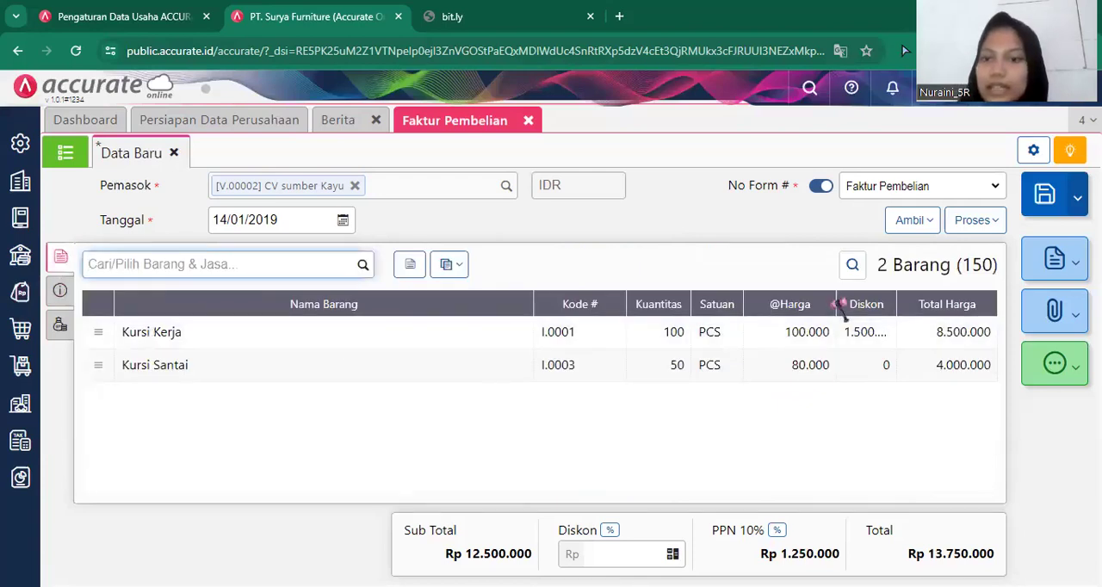
pyautogui.click(973, 226)
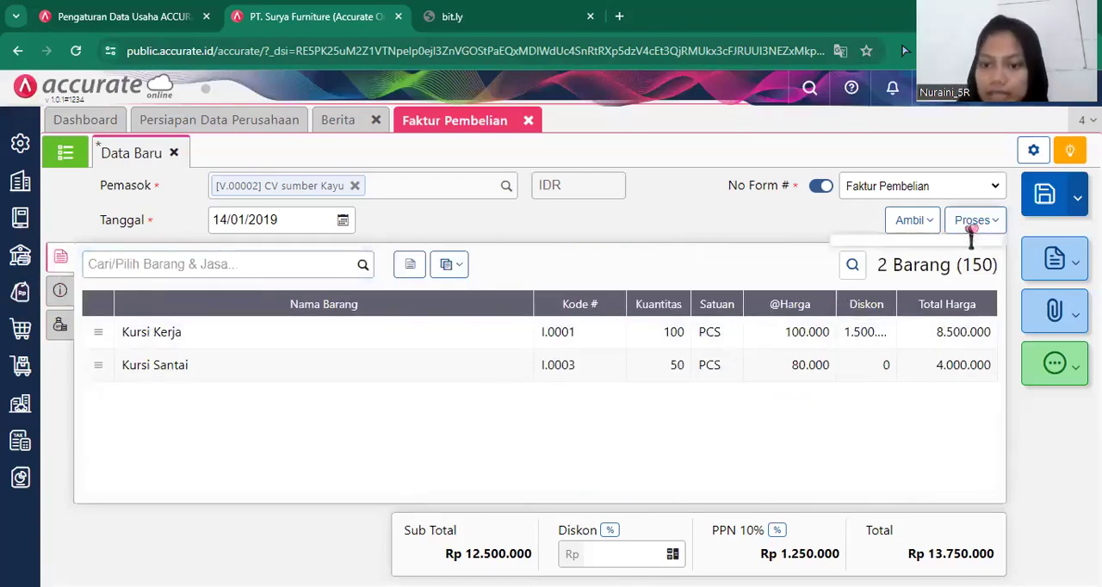
pyautogui.click(940, 253)
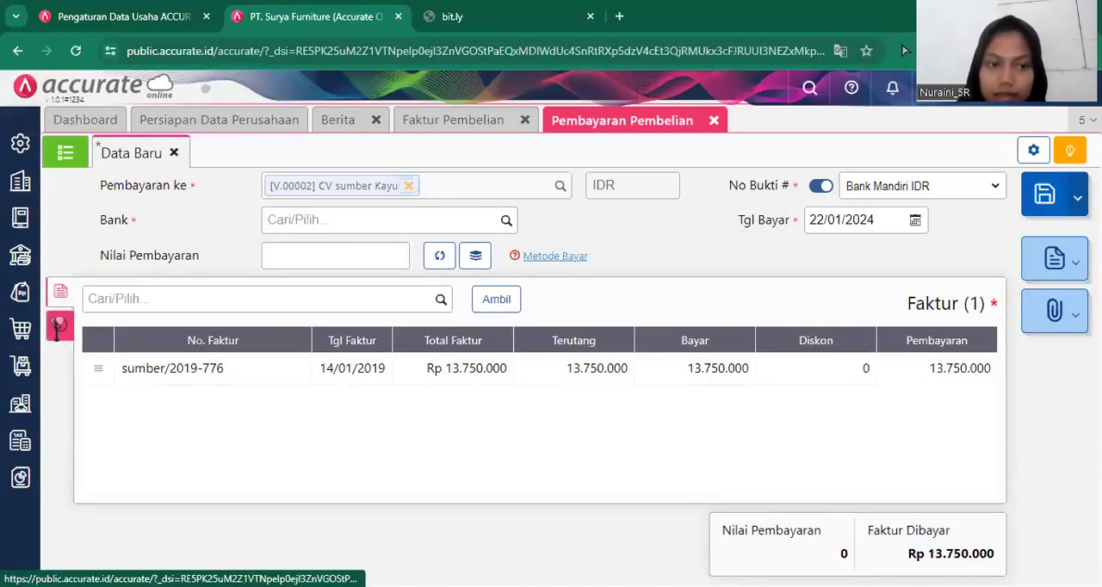
# Pay the supplier from Bank Mandiri IDR with Transfer Bank as the payment method.
pyautogui.click(504, 222)
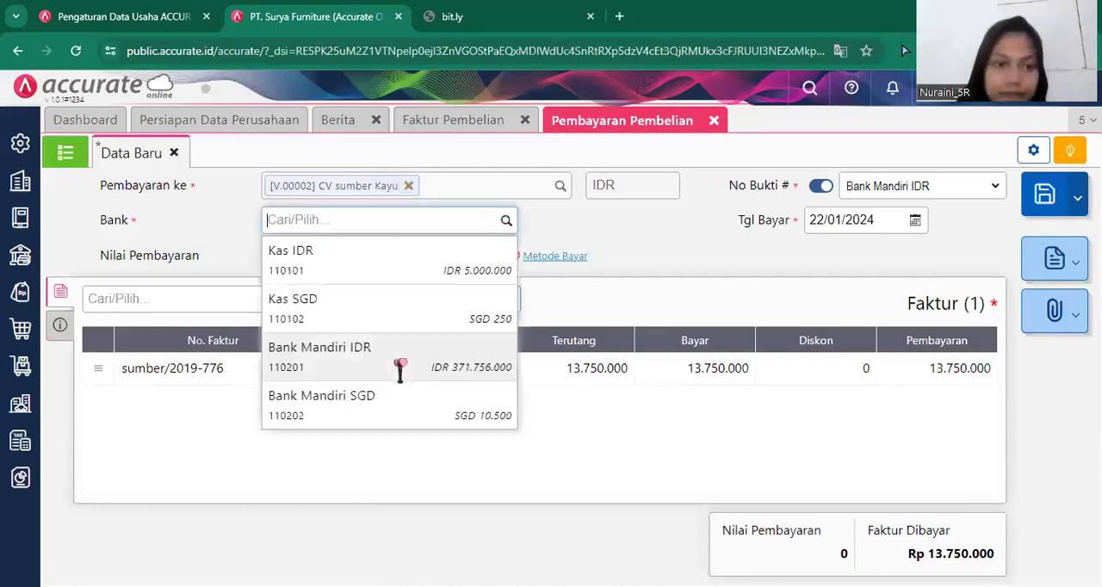
pyautogui.click(400, 370)
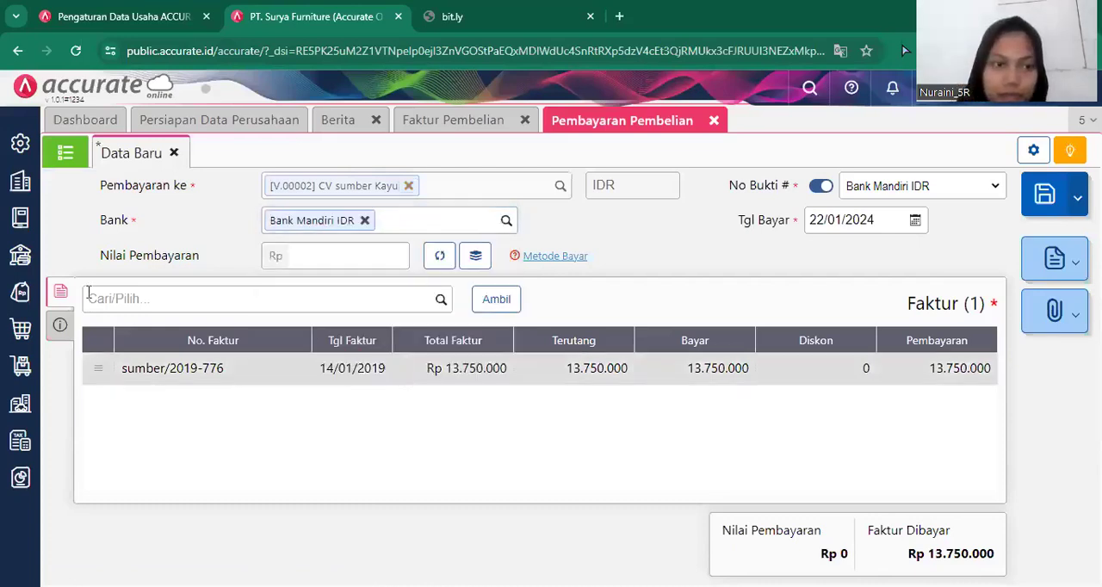
pyautogui.click(61, 327)
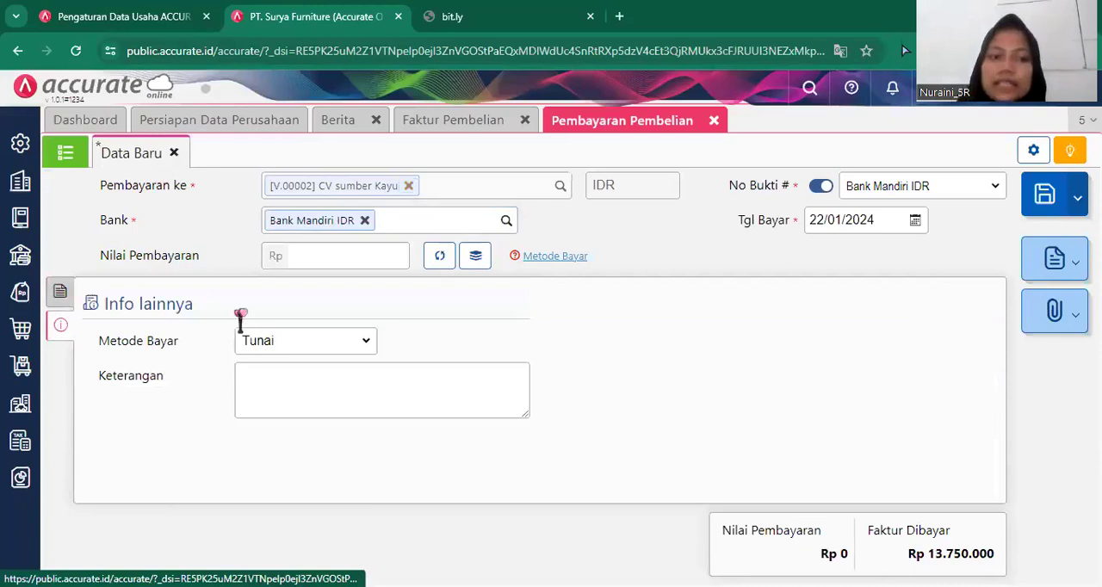
pyautogui.click(322, 342)
pyautogui.click(312, 393)
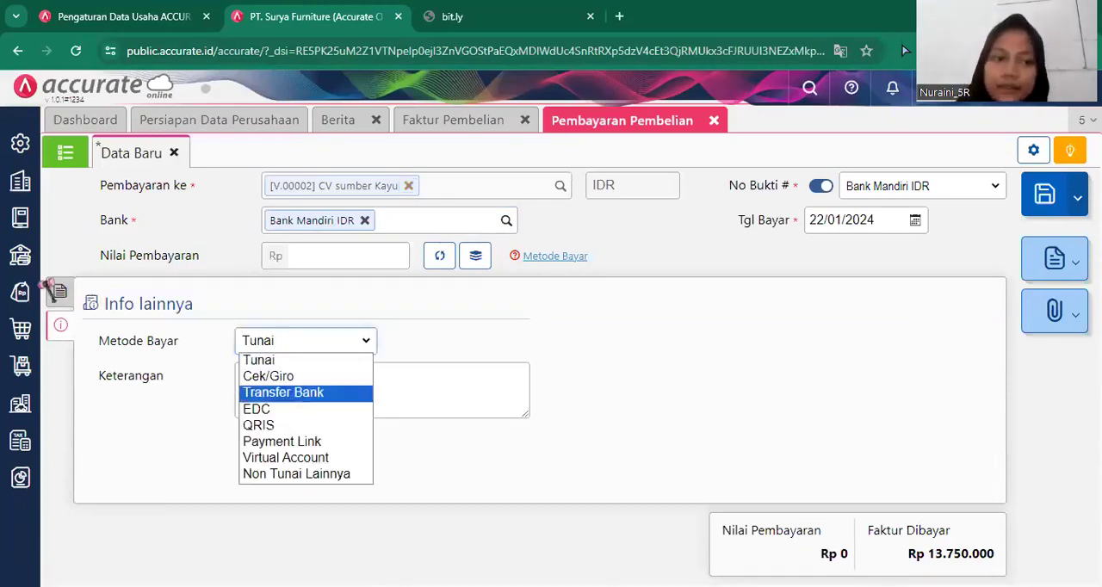
pyautogui.click(60, 295)
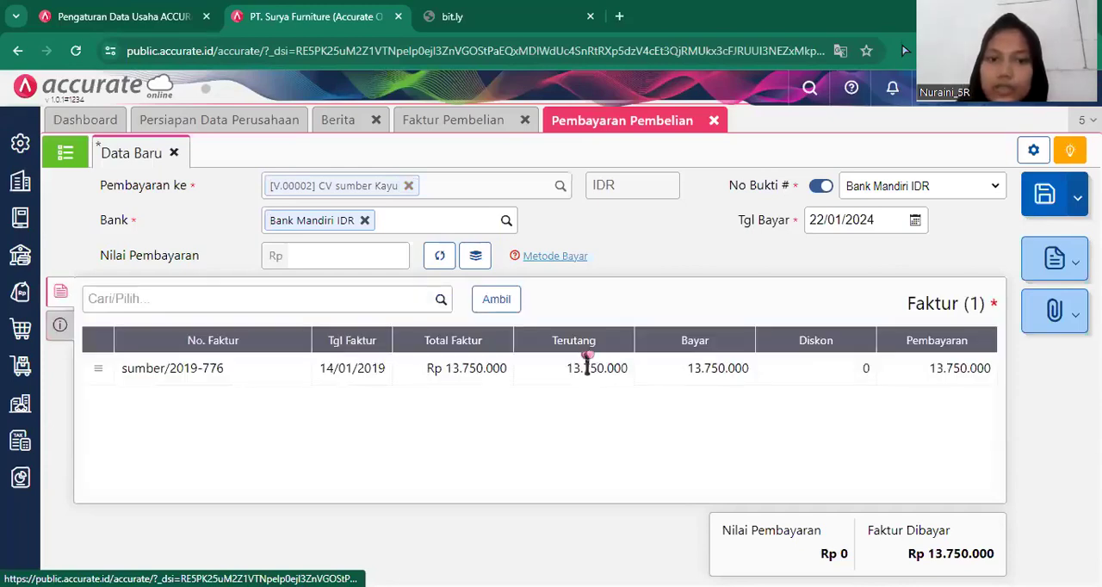
# Fill the payment value with the full invoice amount of Rp 13.750.000 and set the payment date to 14/01/2019.
pyautogui.click(436, 256)
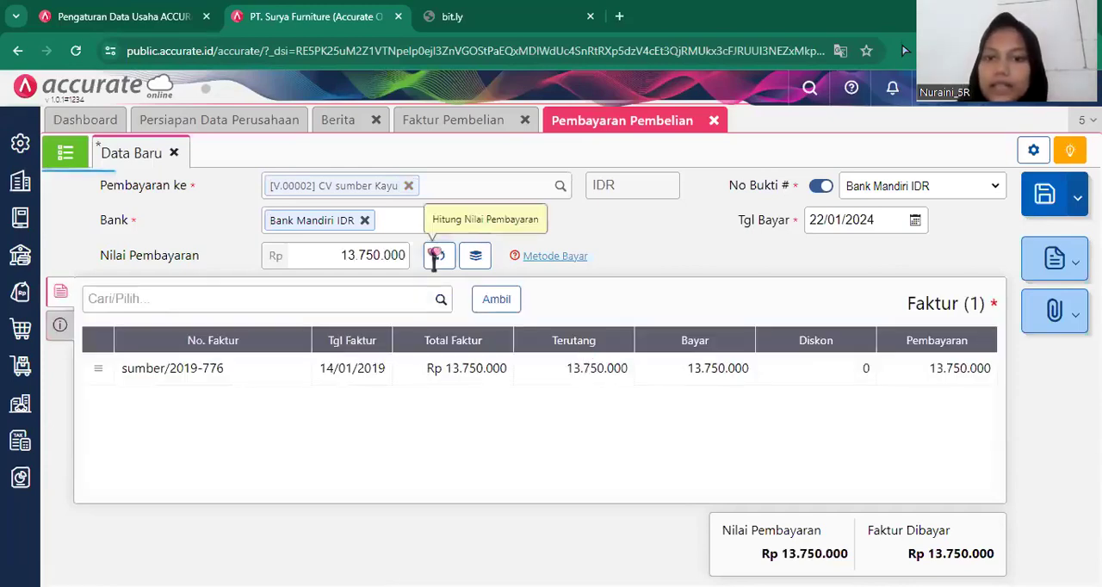
pyautogui.click(878, 219)
pyautogui.write('14/')
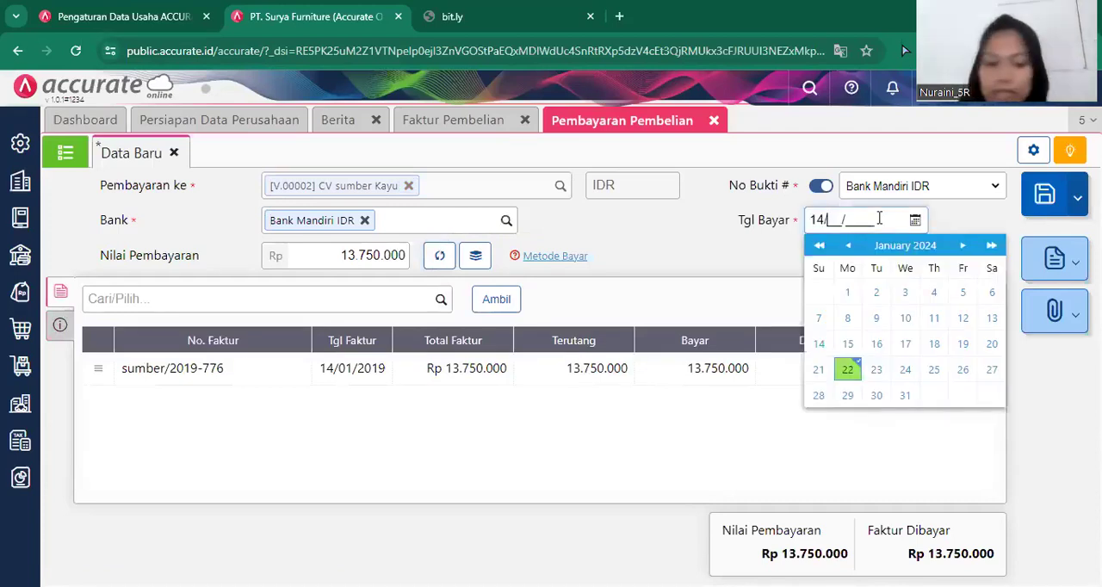
pyautogui.write('01/2019')
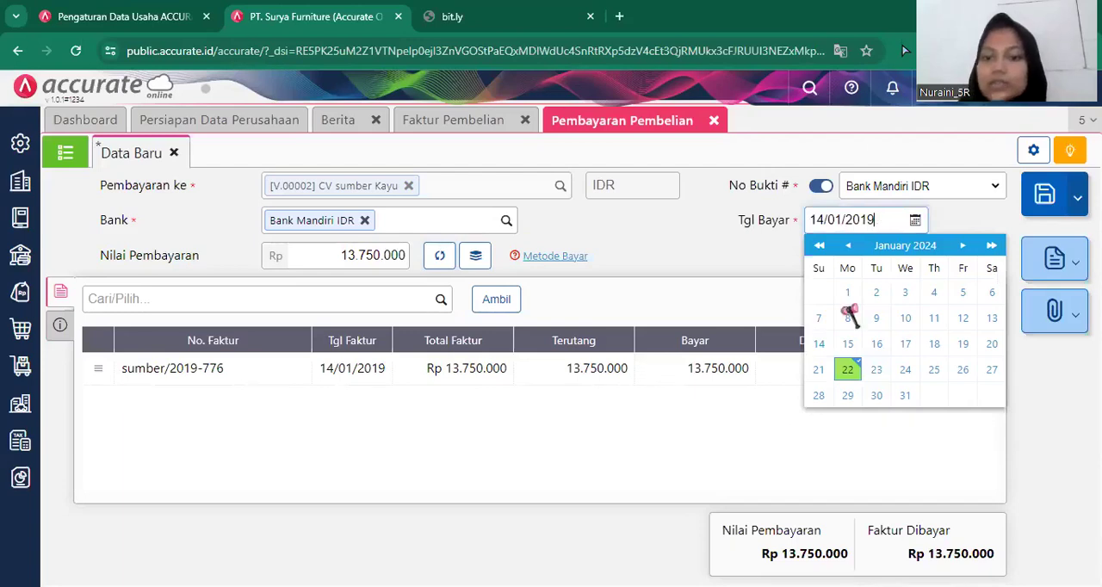
pyautogui.click(812, 496)
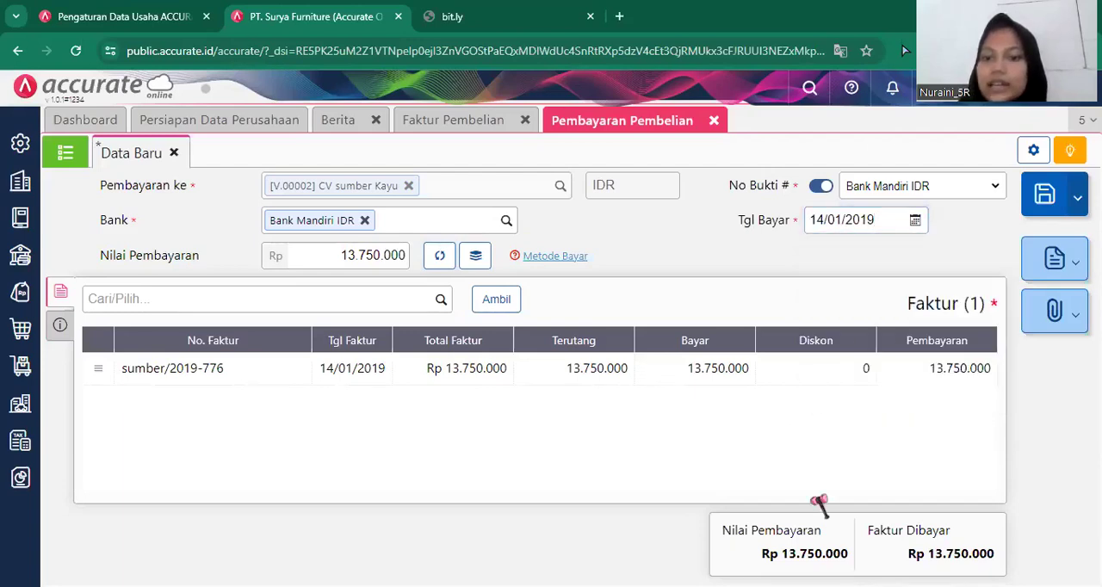
# Save the purchase payment and close the payment and purchase invoice forms.
pyautogui.click(1040, 211)
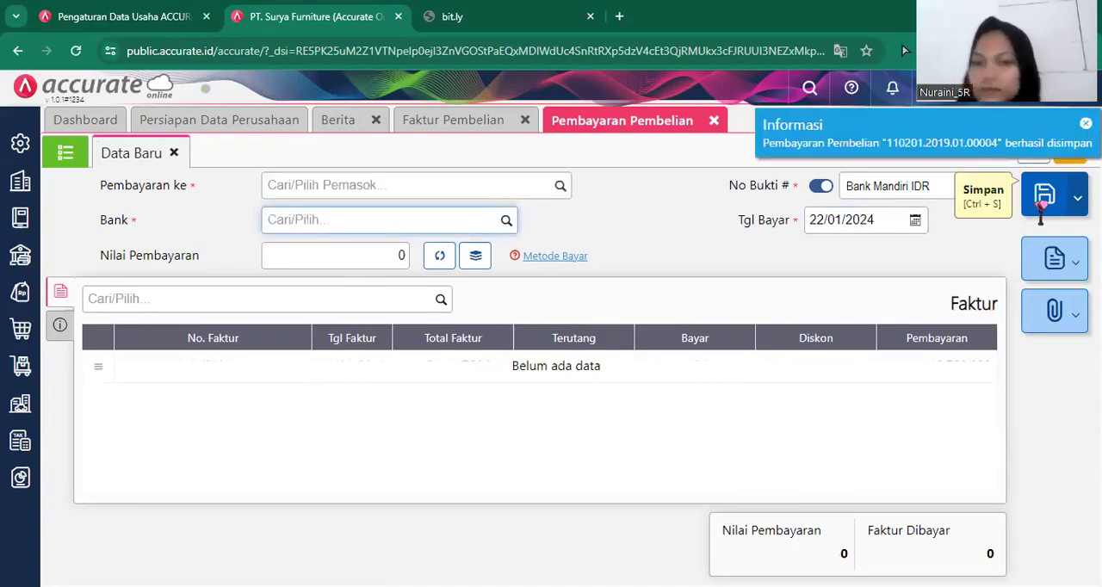
pyautogui.click(713, 121)
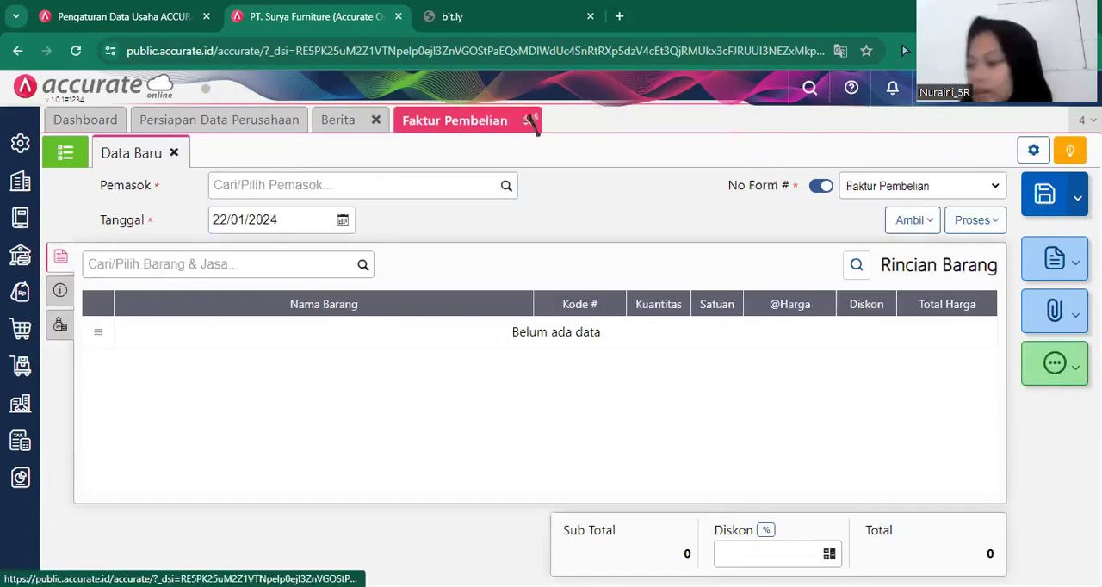
pyautogui.click(530, 122)
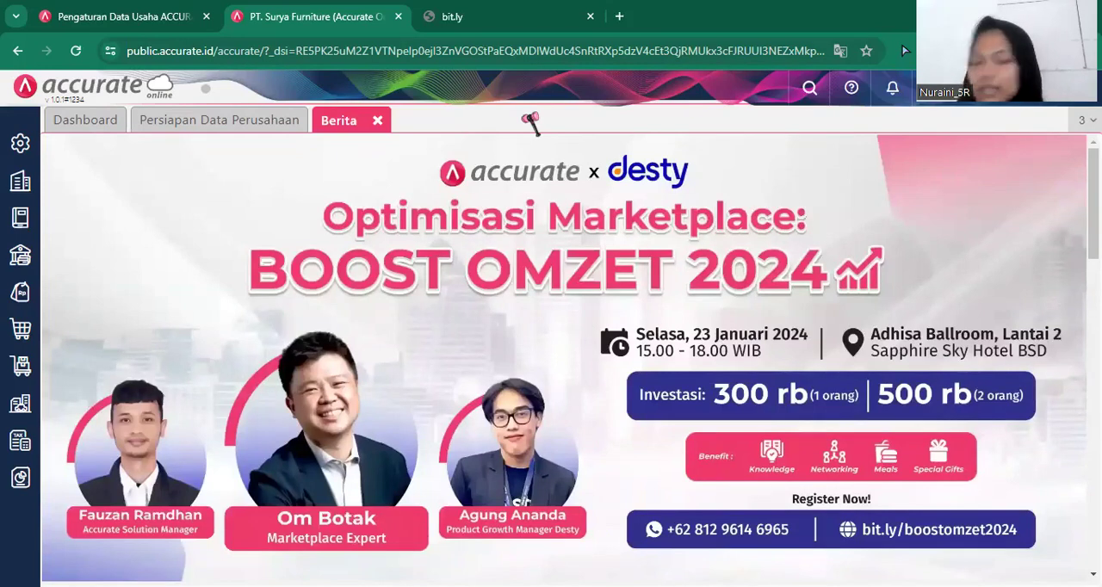
# Start a new goods receipt (Penerimaan Barang) from the supplier CV sumber Kayu.
pyautogui.click(20, 331)
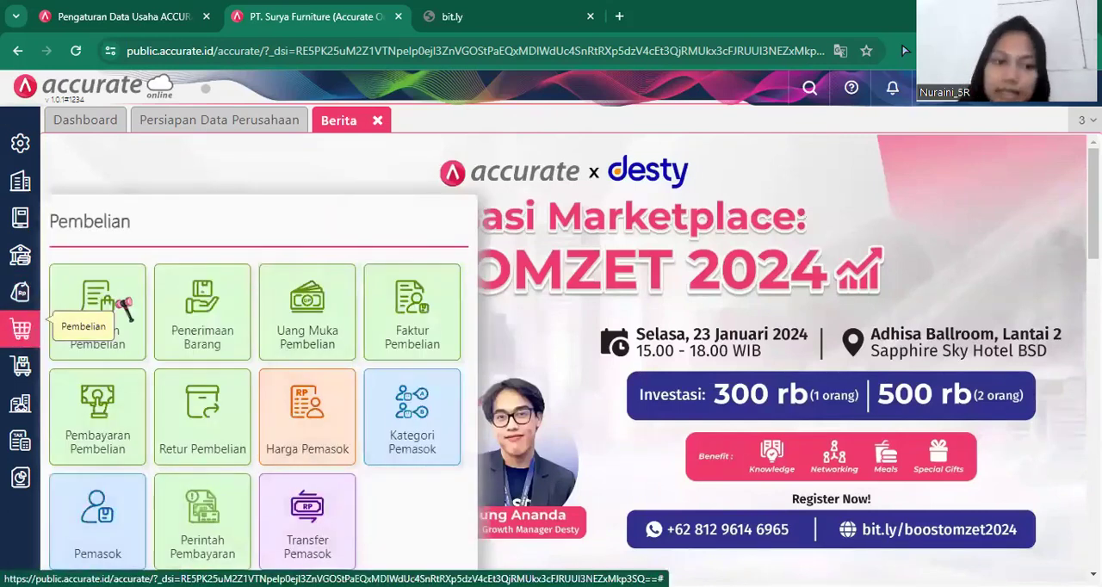
pyautogui.click(199, 332)
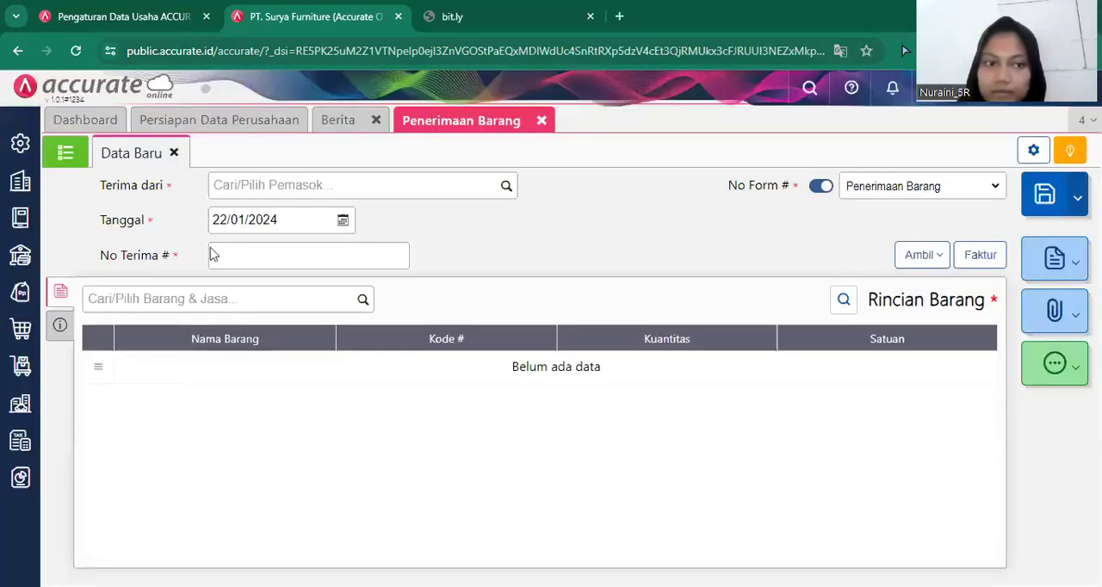
pyautogui.click(509, 188)
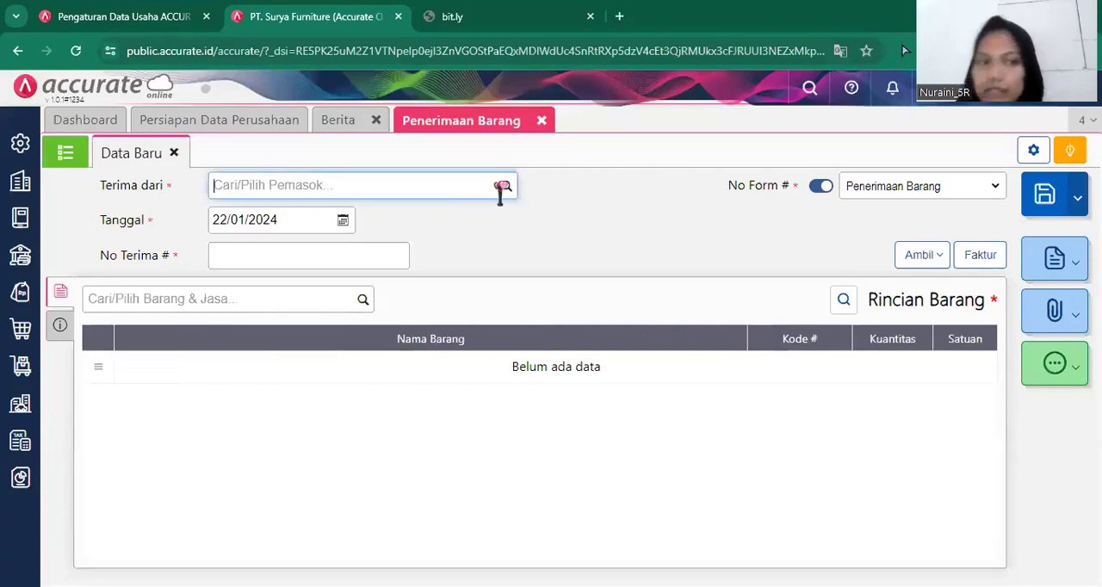
pyautogui.click(501, 188)
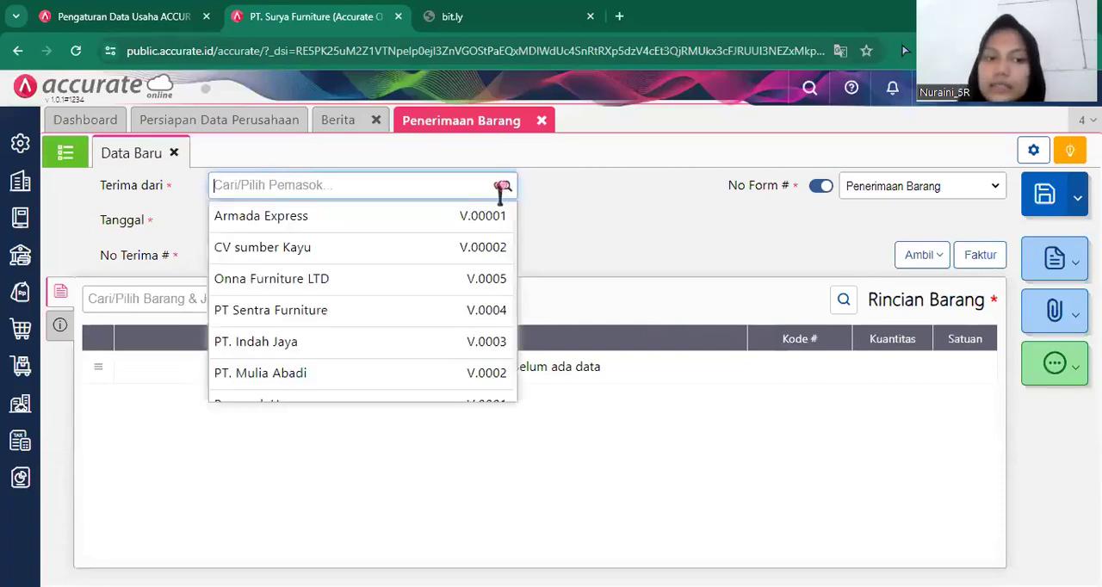
pyautogui.click(367, 311)
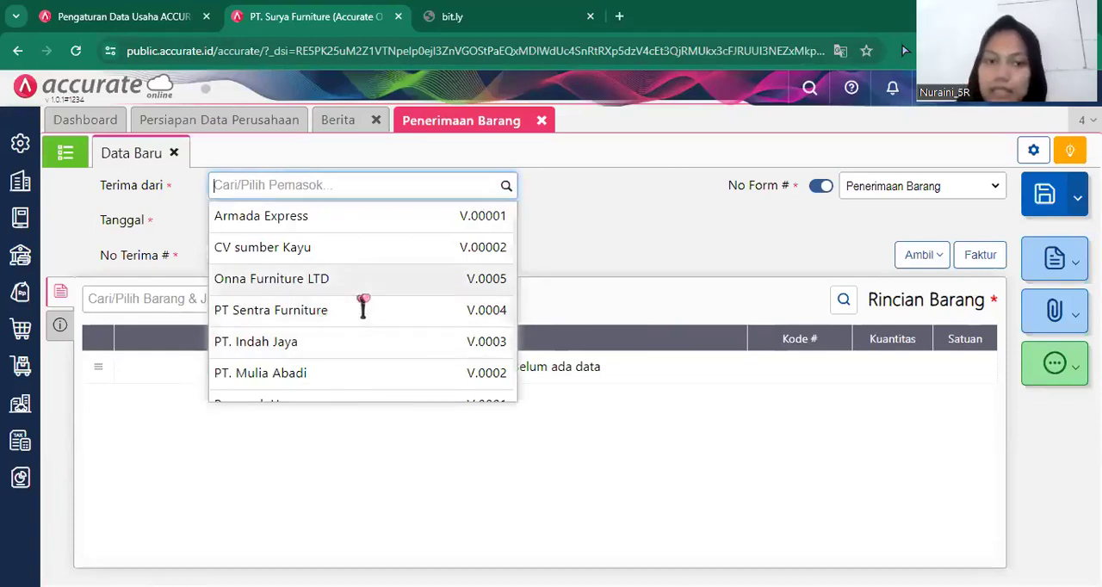
pyautogui.click(354, 256)
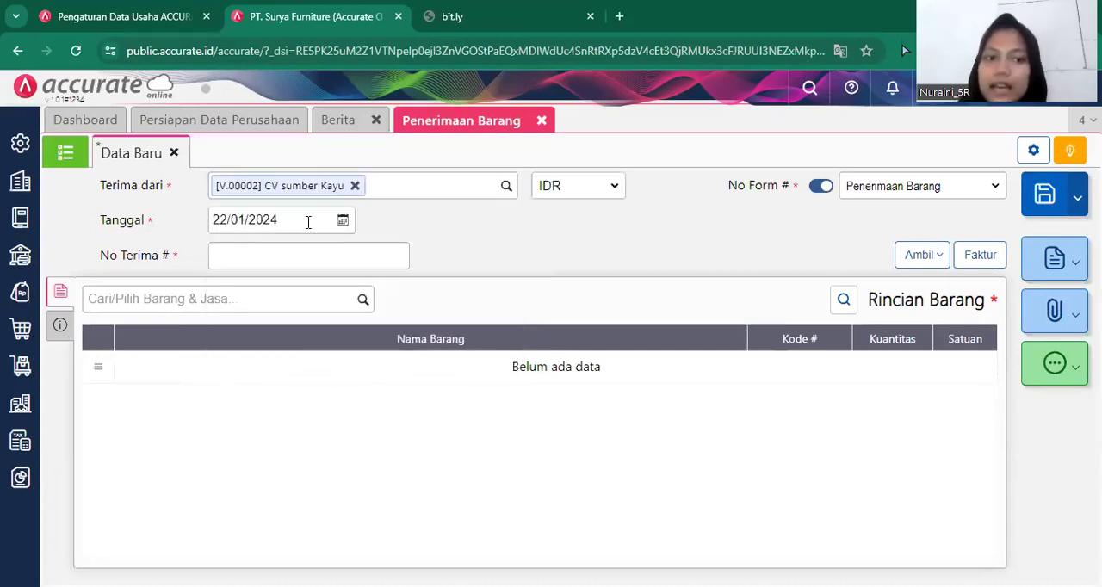
# Set the goods receipt date to 15/01/2019.
pyautogui.click(307, 220)
pyautogui.press('BackSpace')
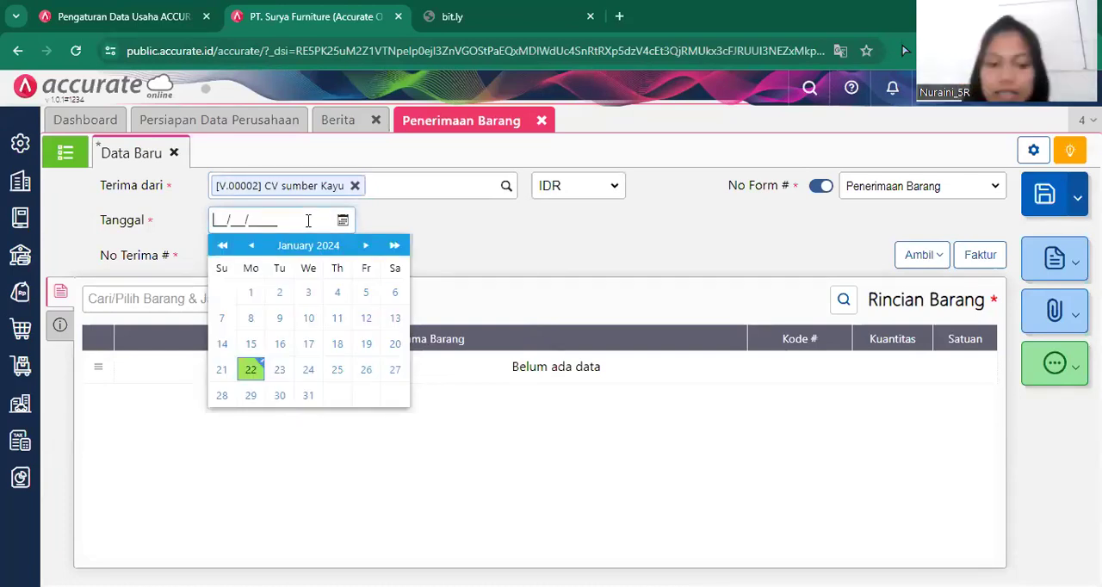
pyautogui.write('15/01/2019')
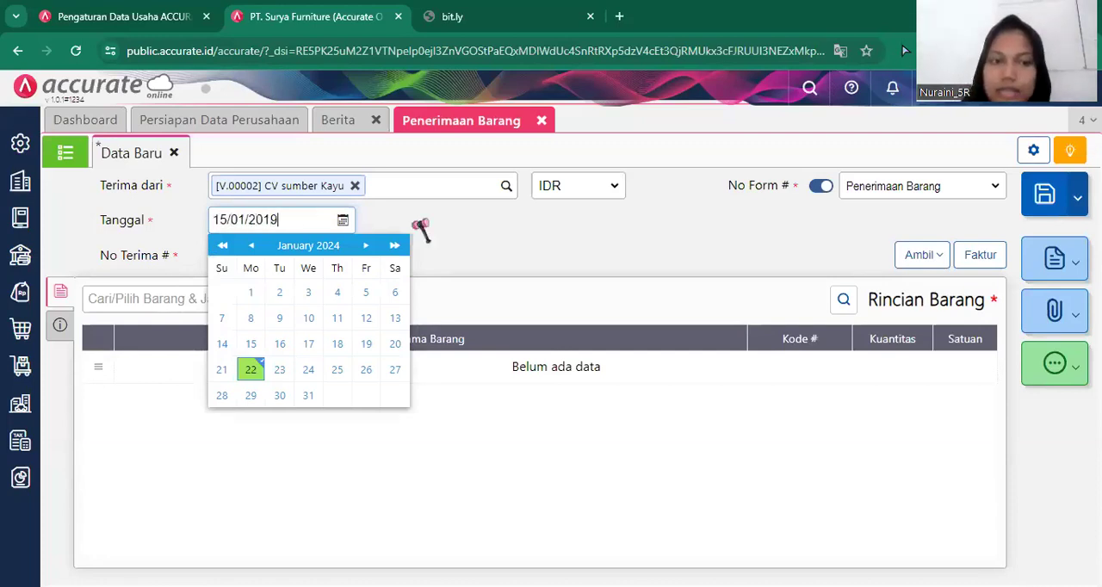
# Enter sumber/2019-776 as the receipt number (No Terima #) of the goods receipt.
pyautogui.click(480, 239)
pyautogui.click(367, 255)
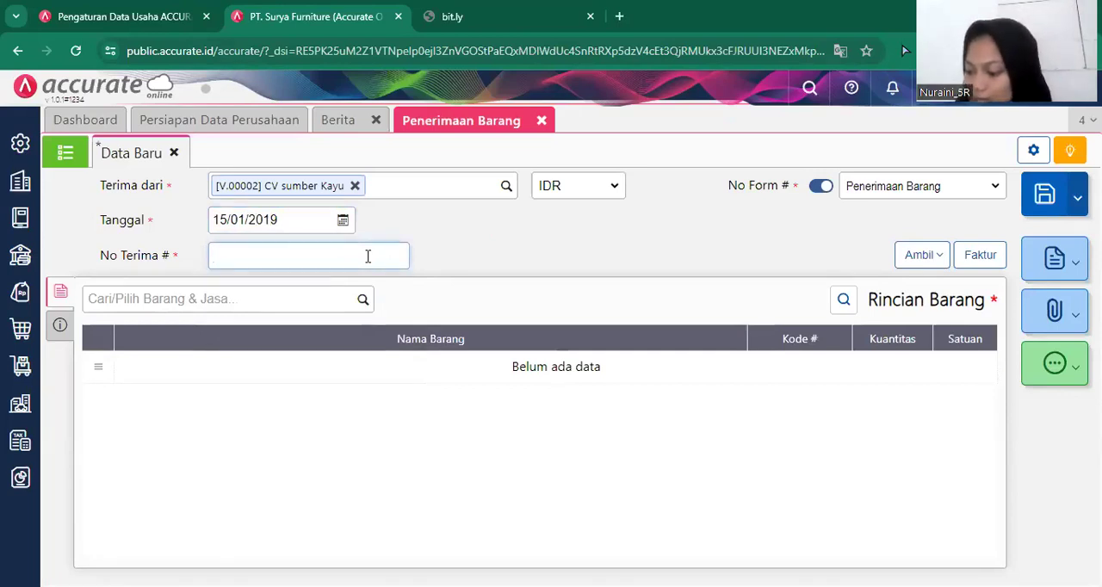
pyautogui.write('su')
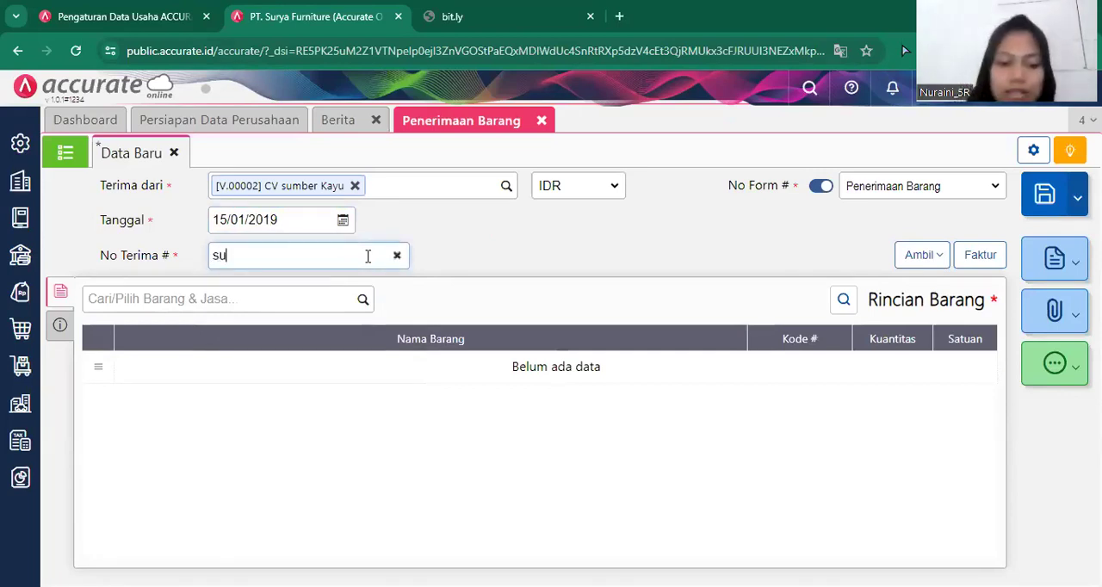
pyautogui.write('mber')
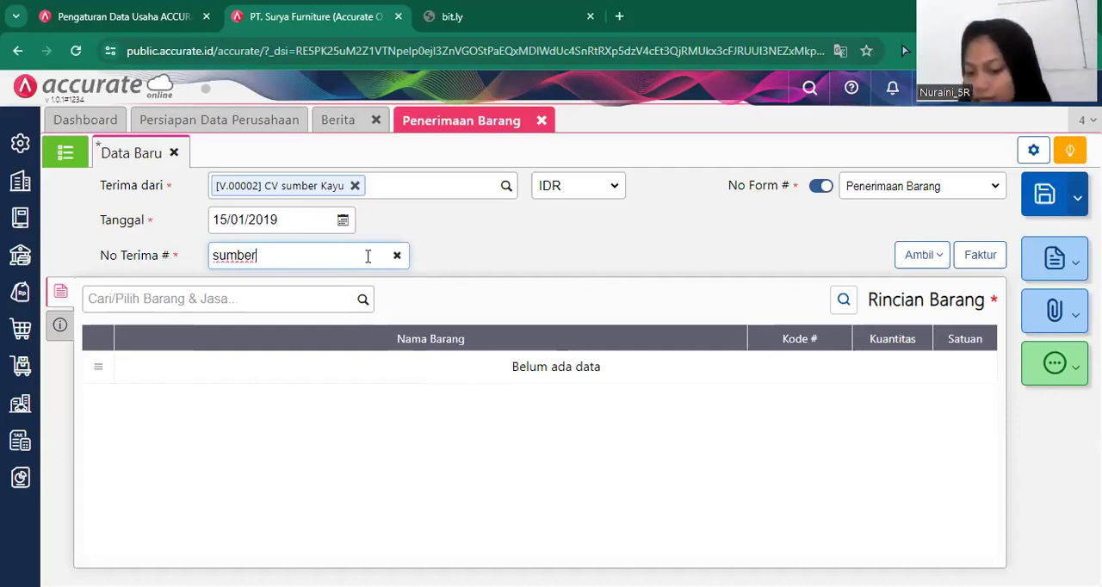
pyautogui.write('/2')
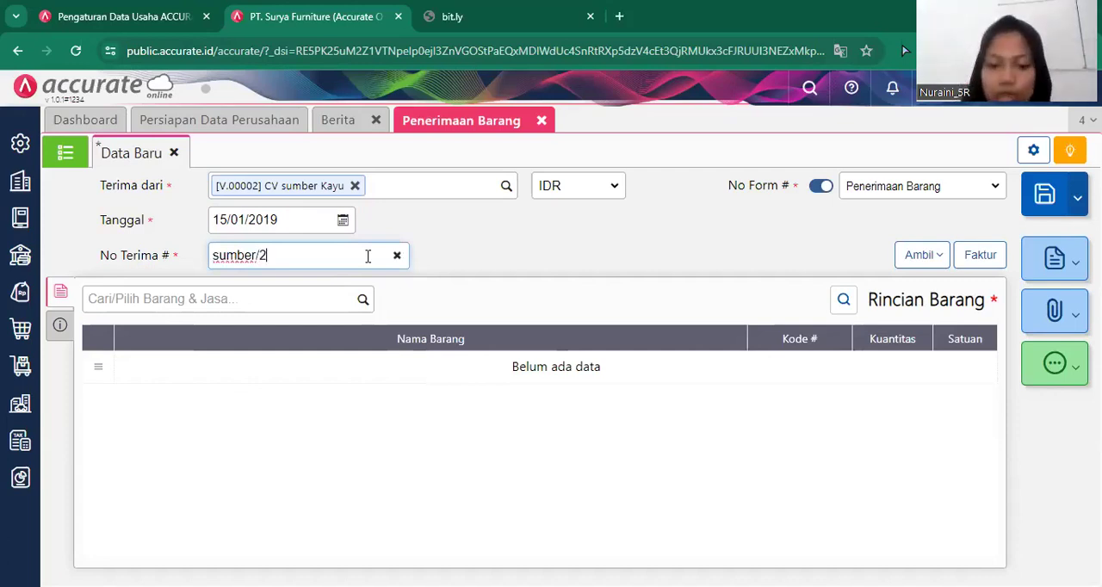
pyautogui.write('019-776')
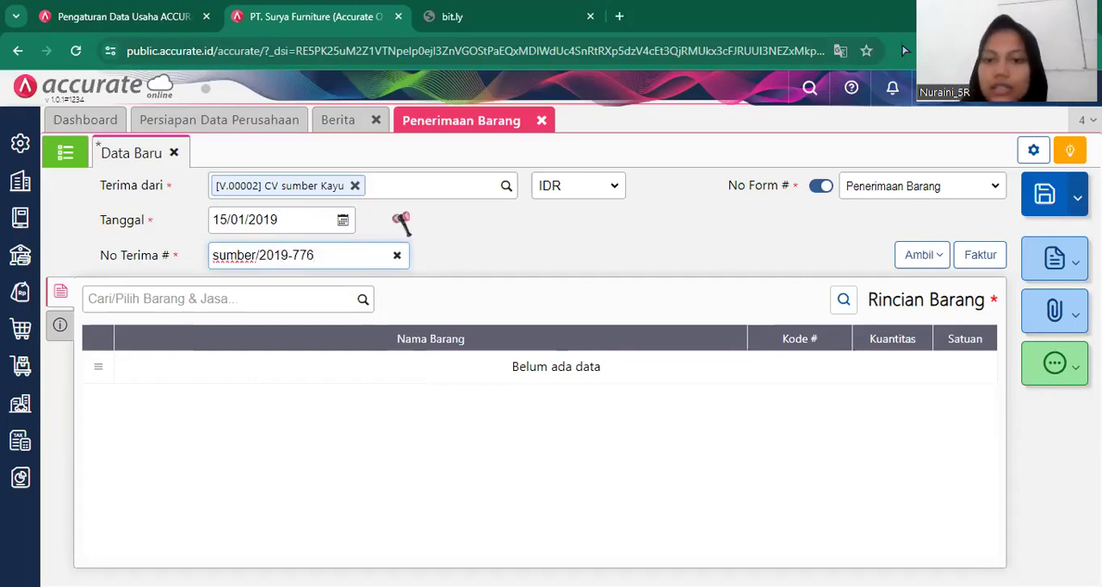
pyautogui.click(541, 279)
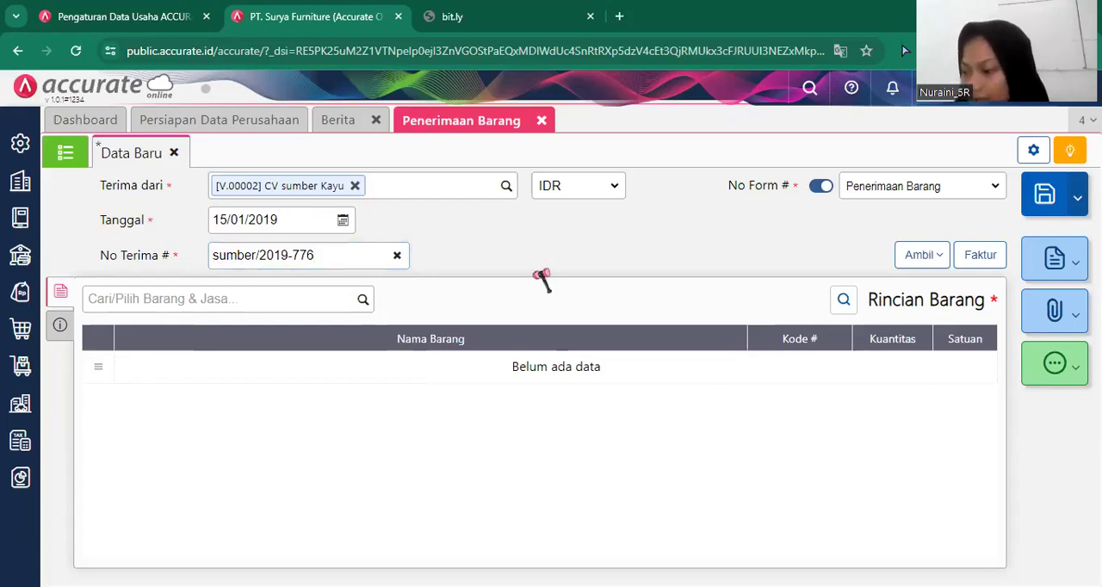
pyautogui.click(937, 257)
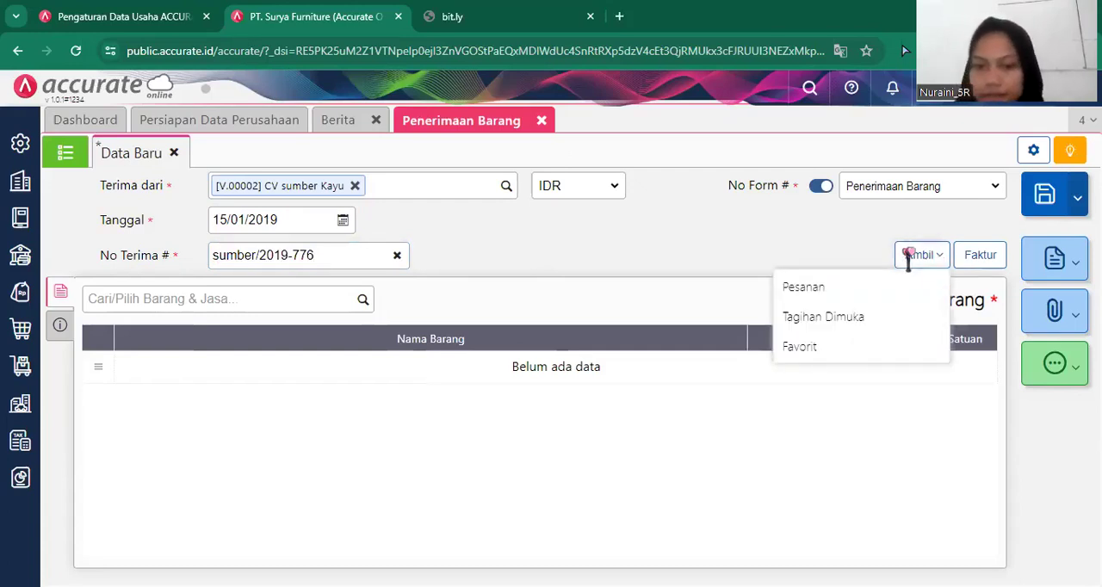
pyautogui.click(809, 289)
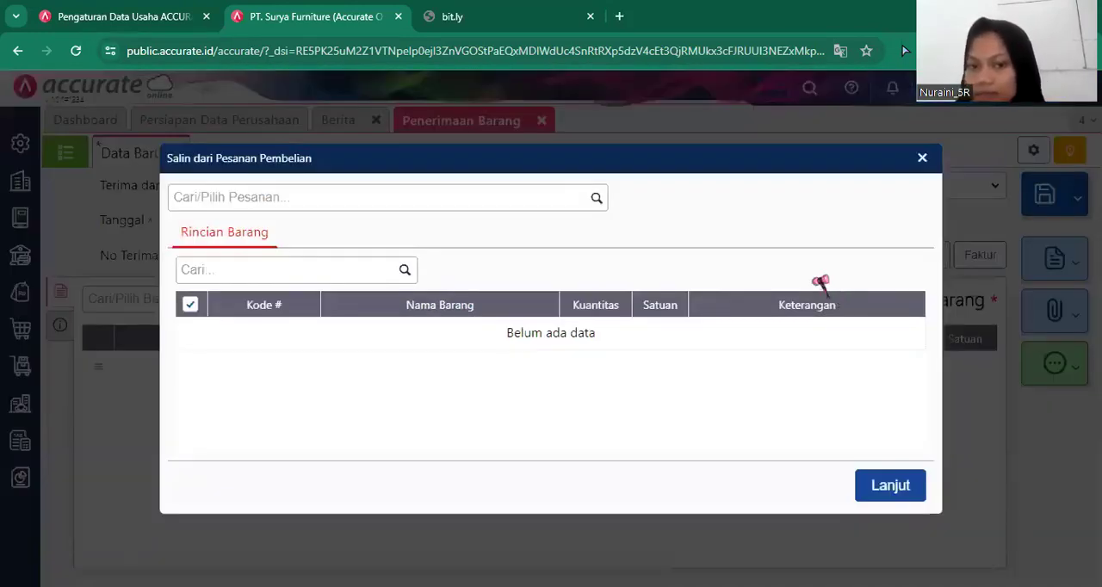
pyautogui.click(595, 200)
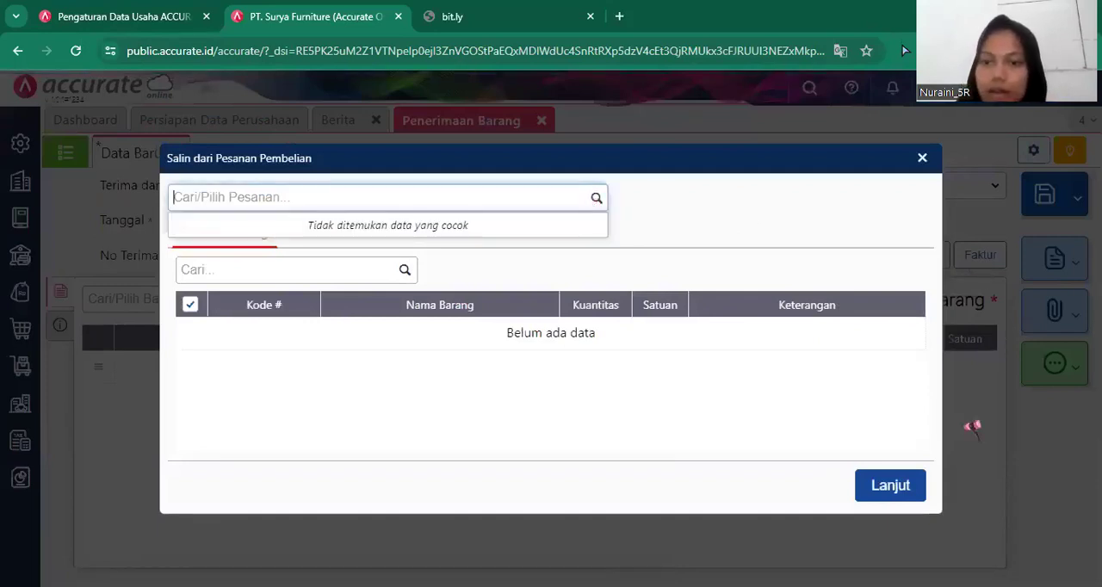
pyautogui.click(985, 375)
# Copy the items into the goods receipt from the advance-billed invoice (Tagihan Dimuka) PI.2019.01.00007 dated 14/01/2019.
pyautogui.click(922, 257)
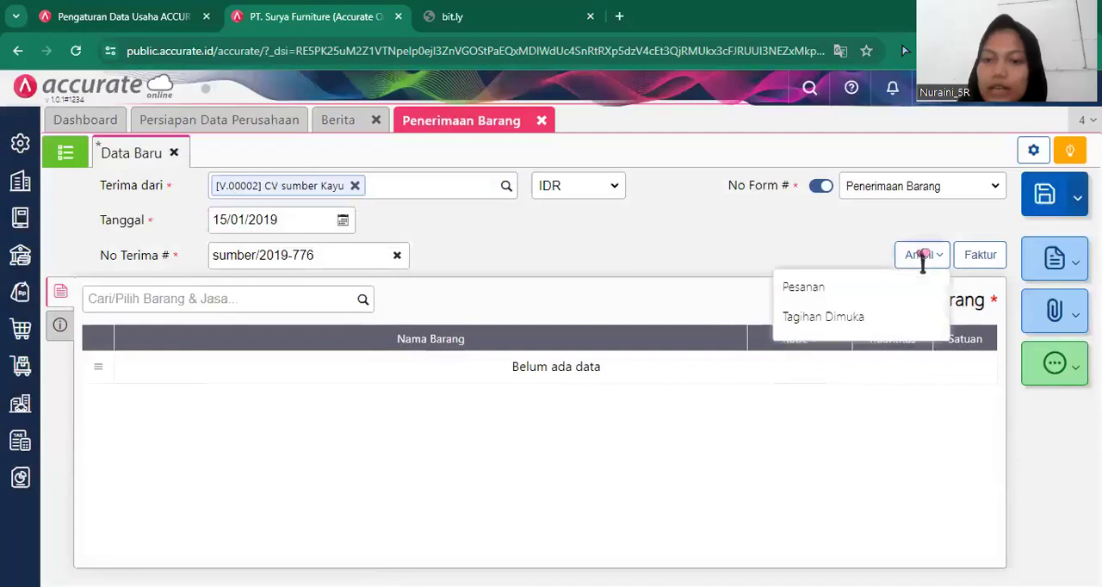
pyautogui.click(886, 319)
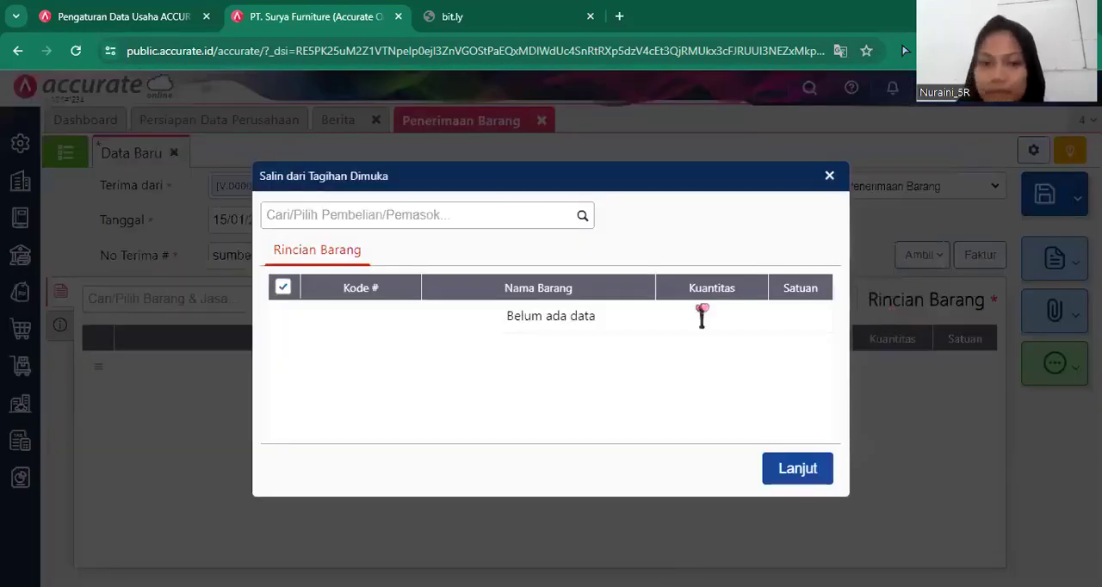
pyautogui.click(585, 218)
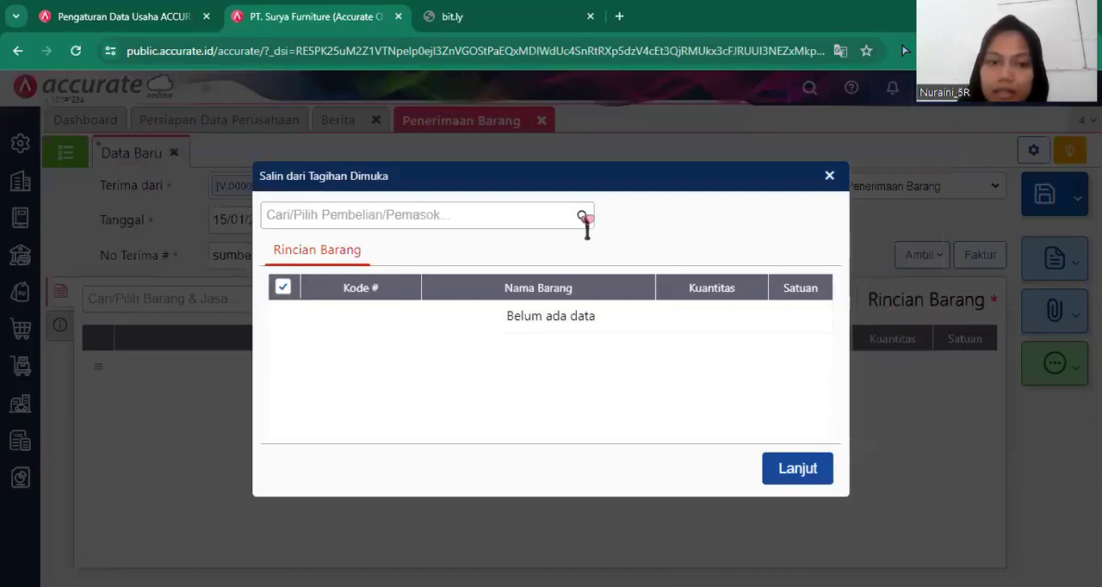
pyautogui.click(573, 247)
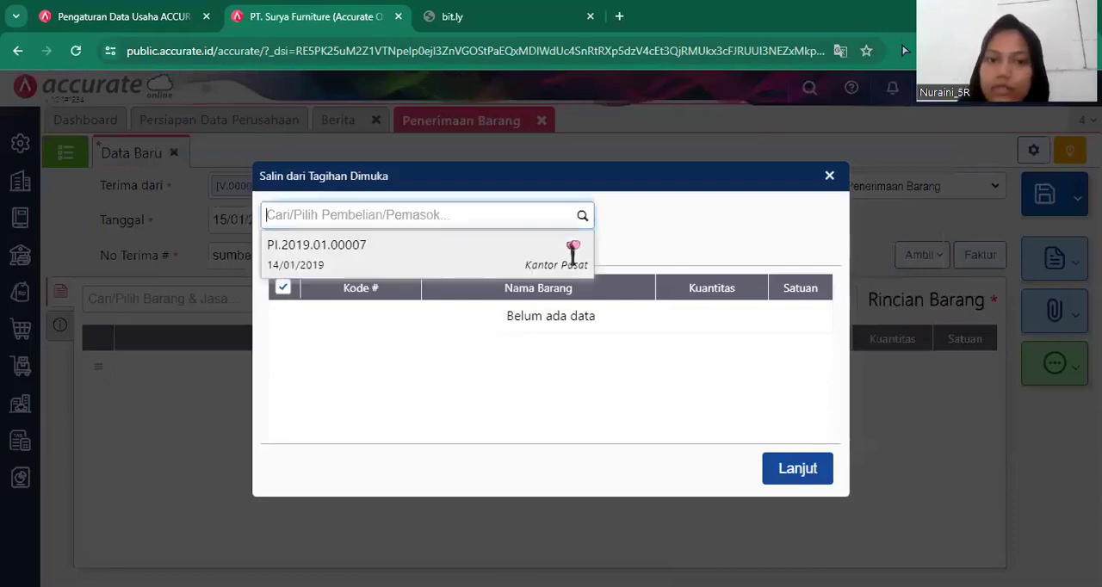
pyautogui.click(805, 495)
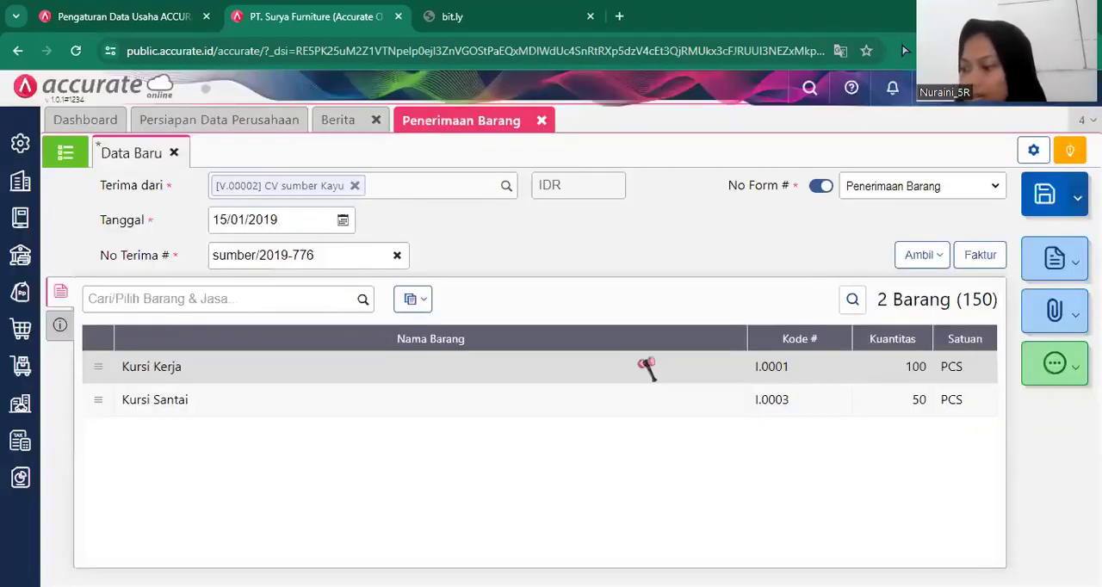
# Set the warehouse (Gudang) of the Kursi Kerja item to Depan and confirm its details.
pyautogui.click(647, 368)
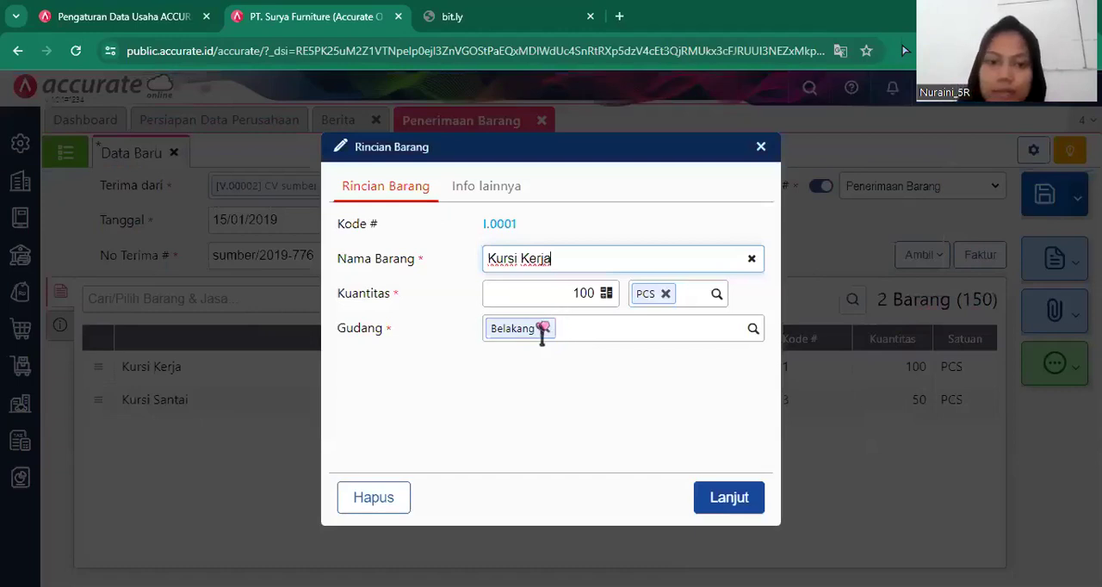
pyautogui.click(545, 325)
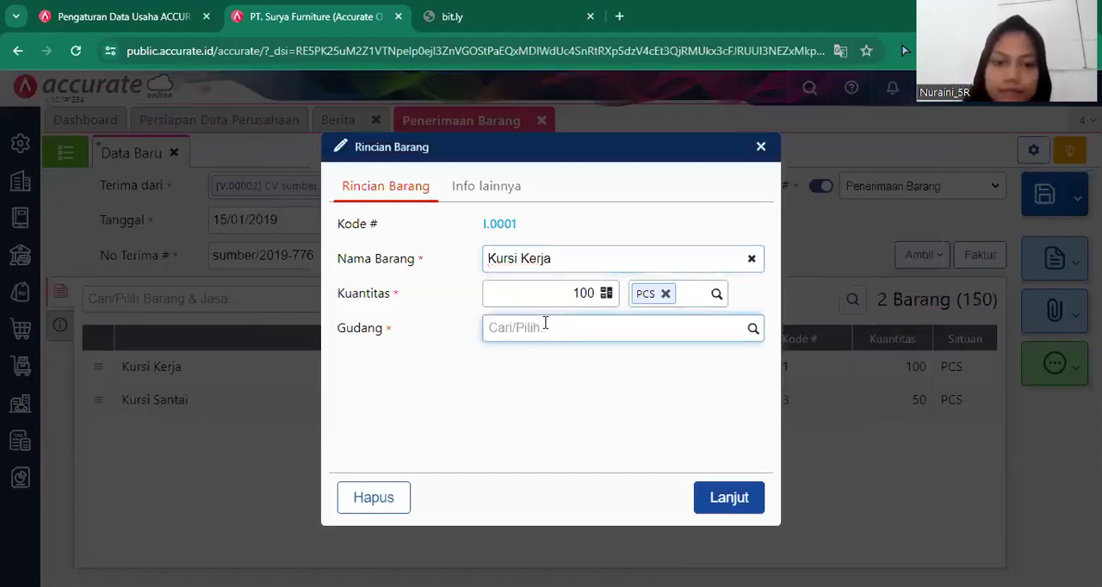
pyautogui.write('De')
pyautogui.click(545, 368)
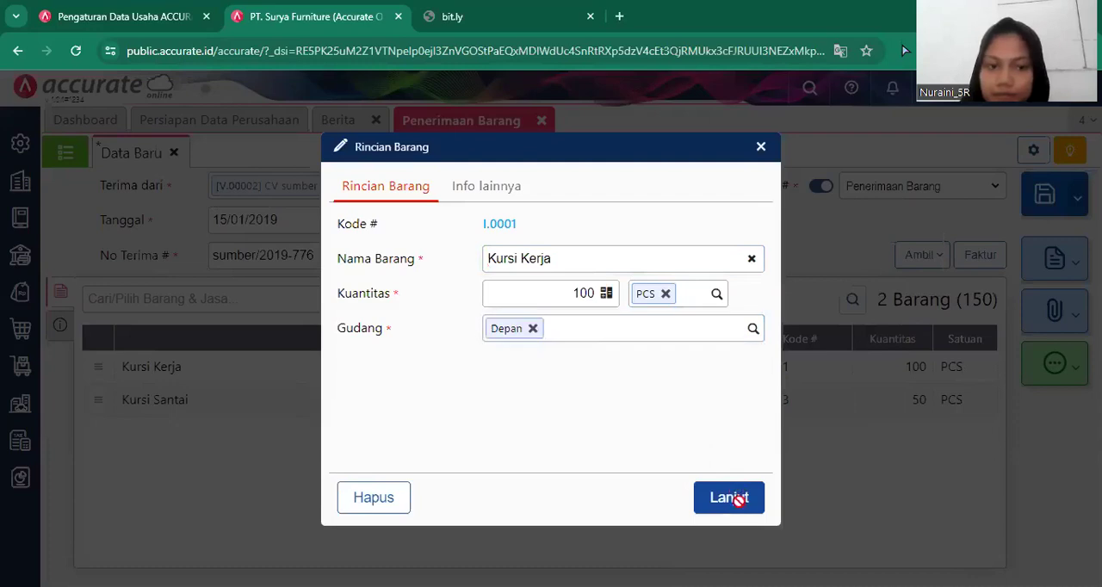
pyautogui.click(730, 498)
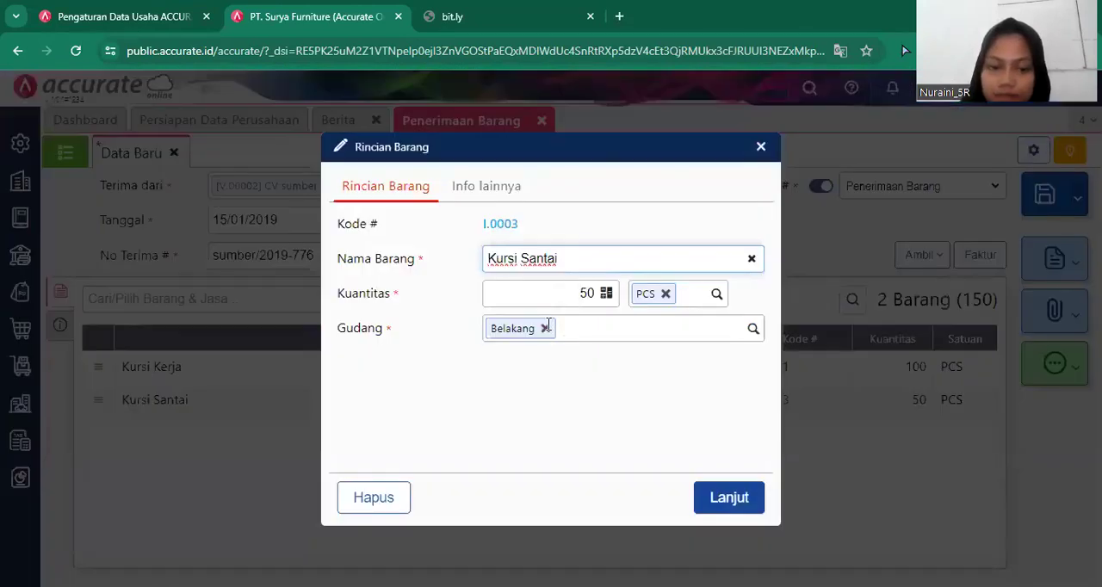
# Set the warehouse (Gudang) of the Kursi Santai item to Depan and confirm its details.
pyautogui.click(545, 327)
pyautogui.write('De')
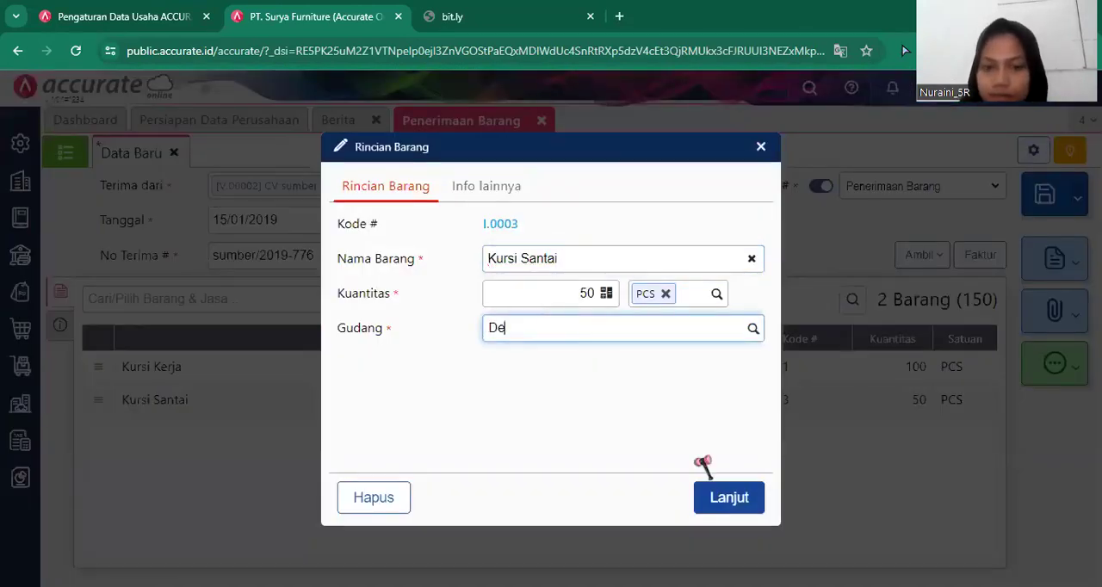
pyautogui.click(607, 360)
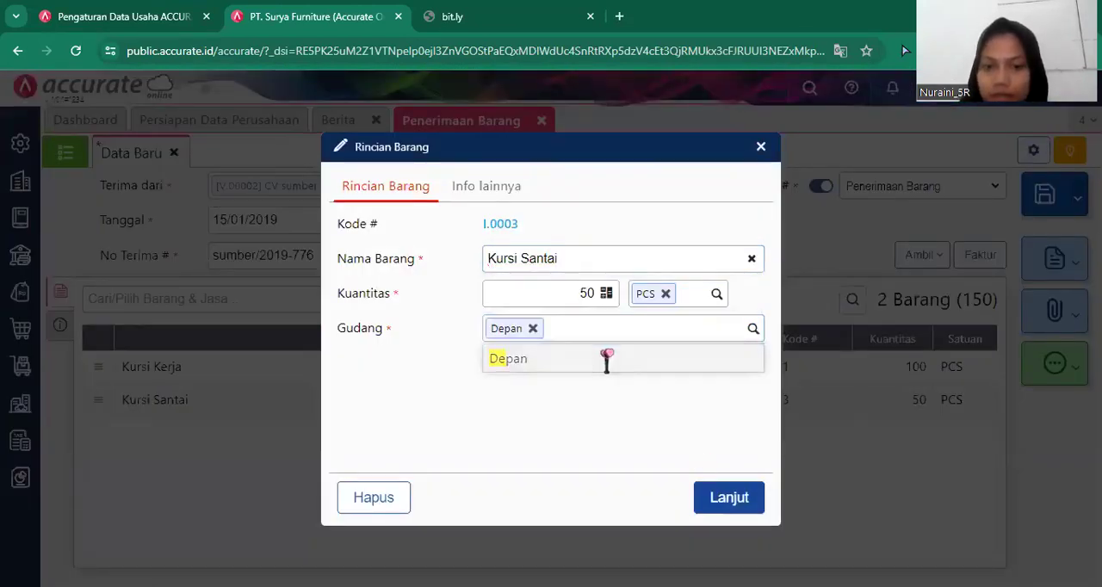
pyautogui.click(730, 507)
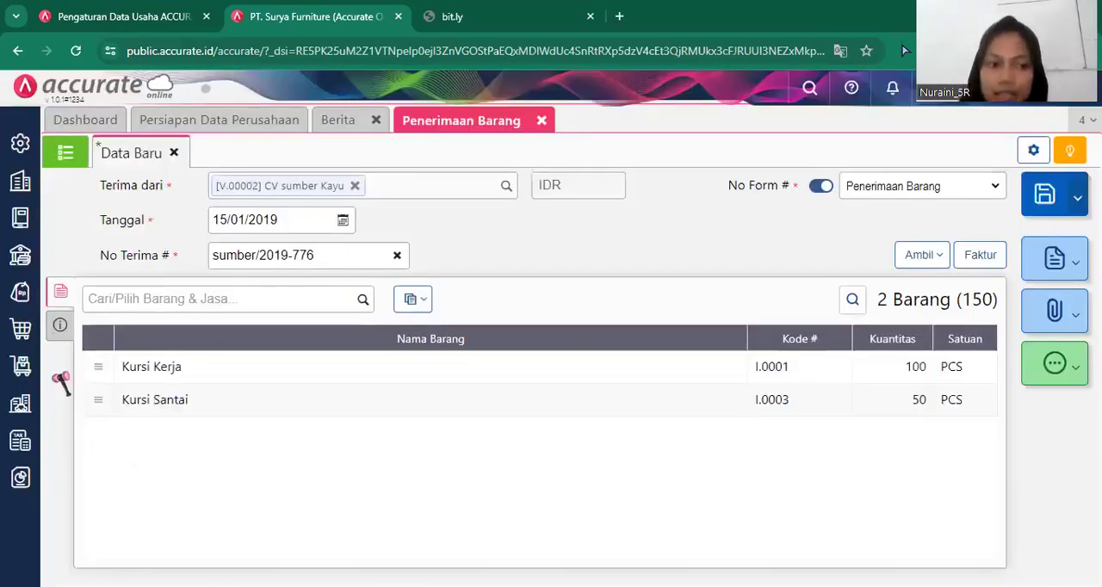
# Set the shipping method (Pengiriman) of the goods receipt to Mobil Box in its additional information.
pyautogui.click(53, 331)
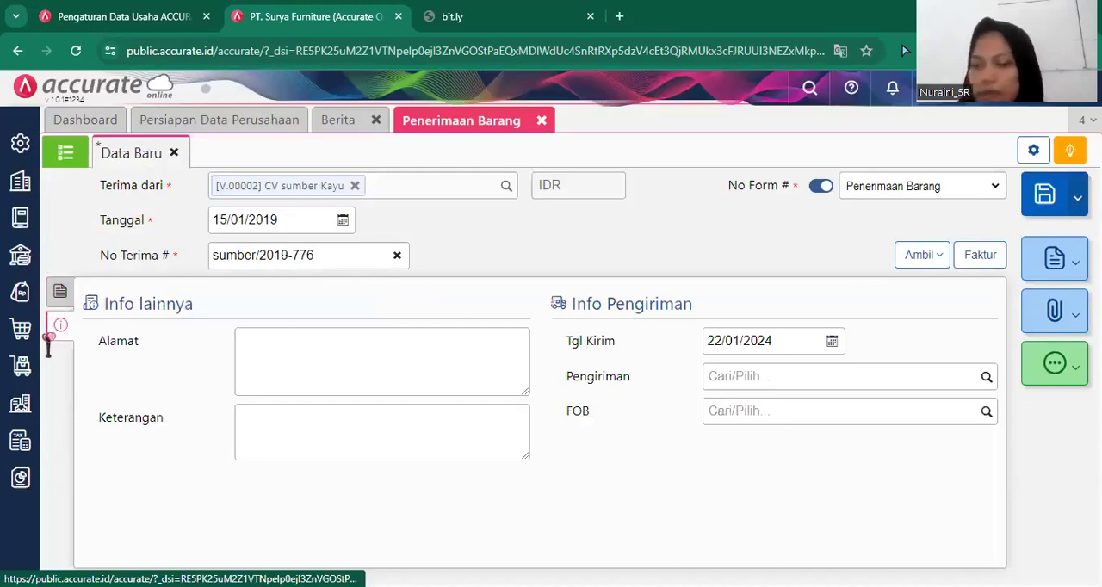
pyautogui.click(986, 379)
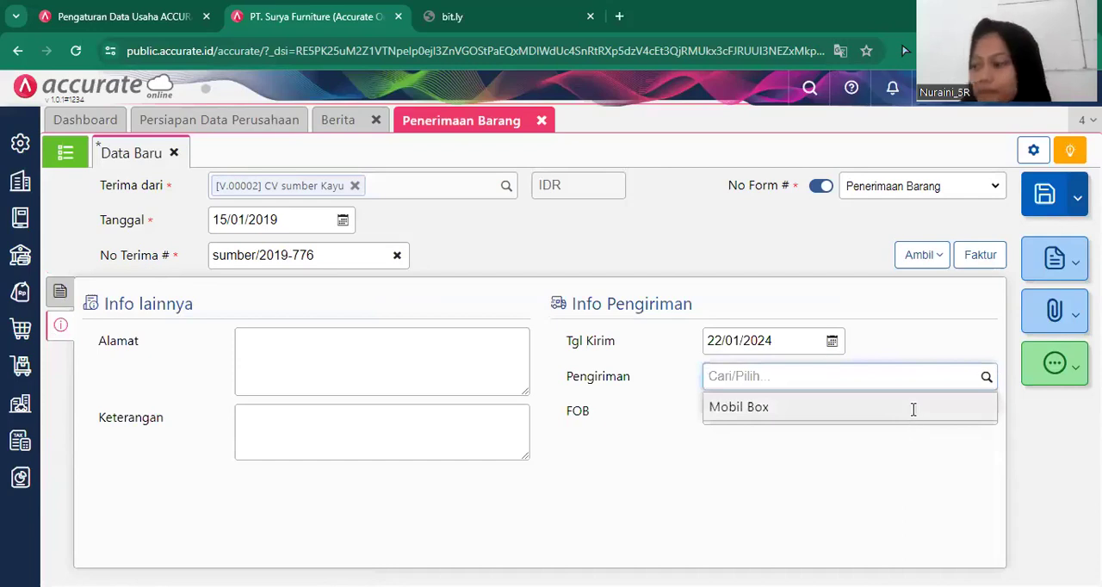
pyautogui.click(912, 407)
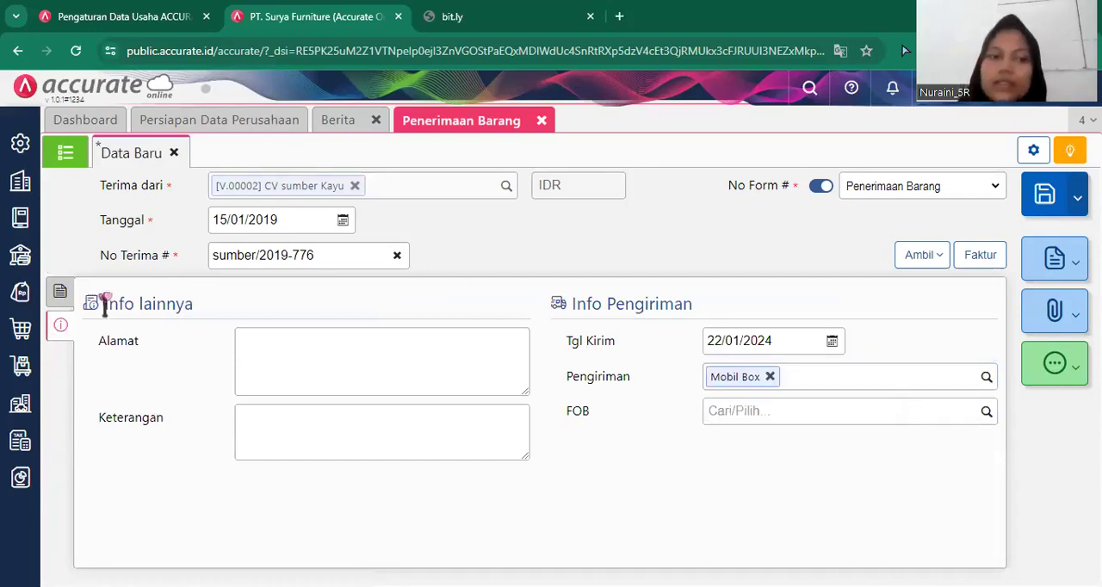
# Save the completed goods receipt and close the goods receipt form.
pyautogui.click(60, 294)
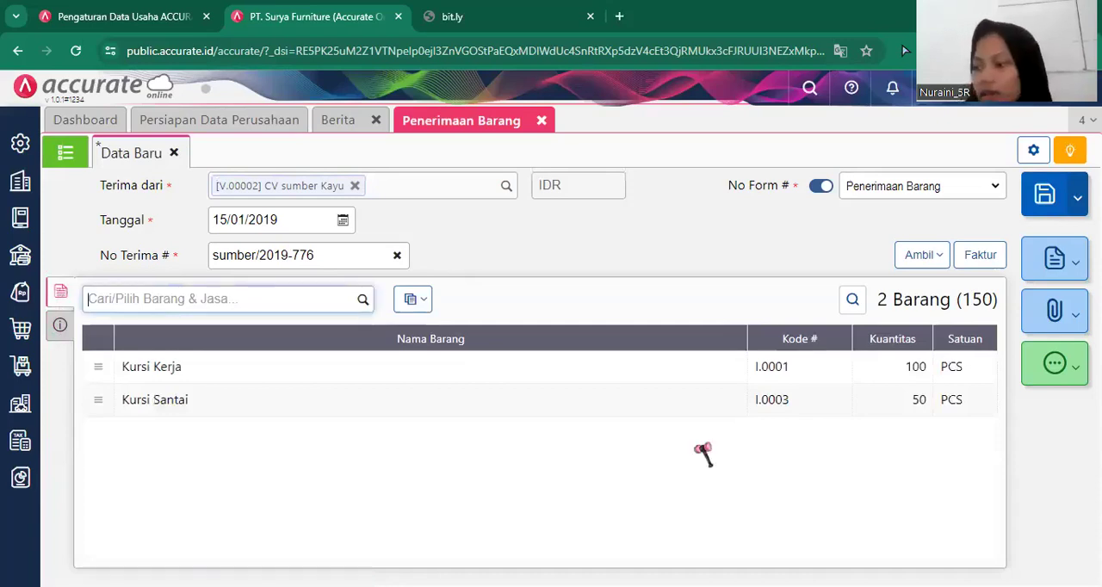
pyautogui.click(1046, 198)
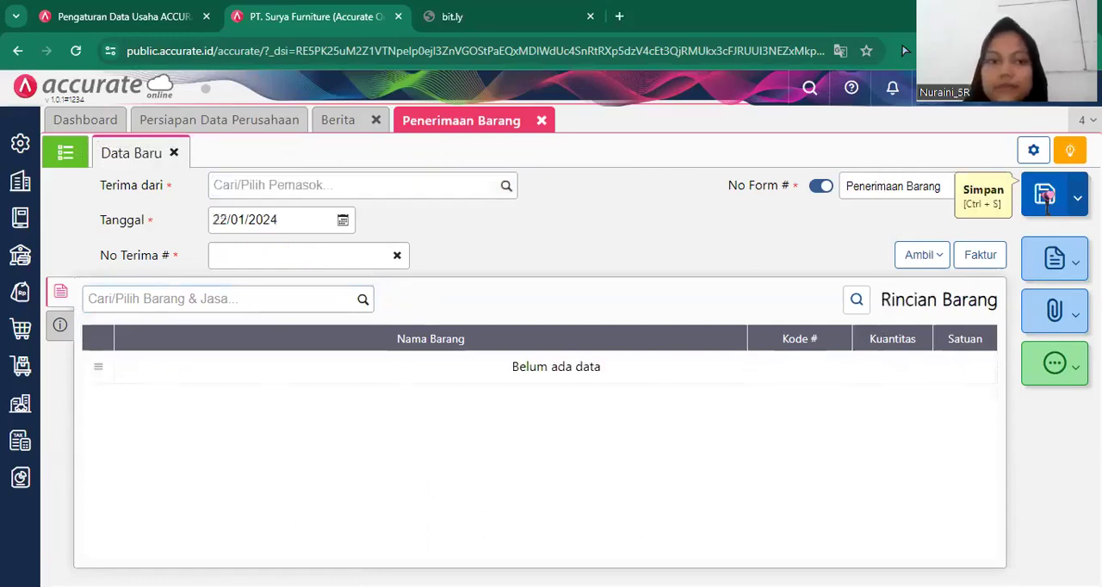
pyautogui.click(542, 121)
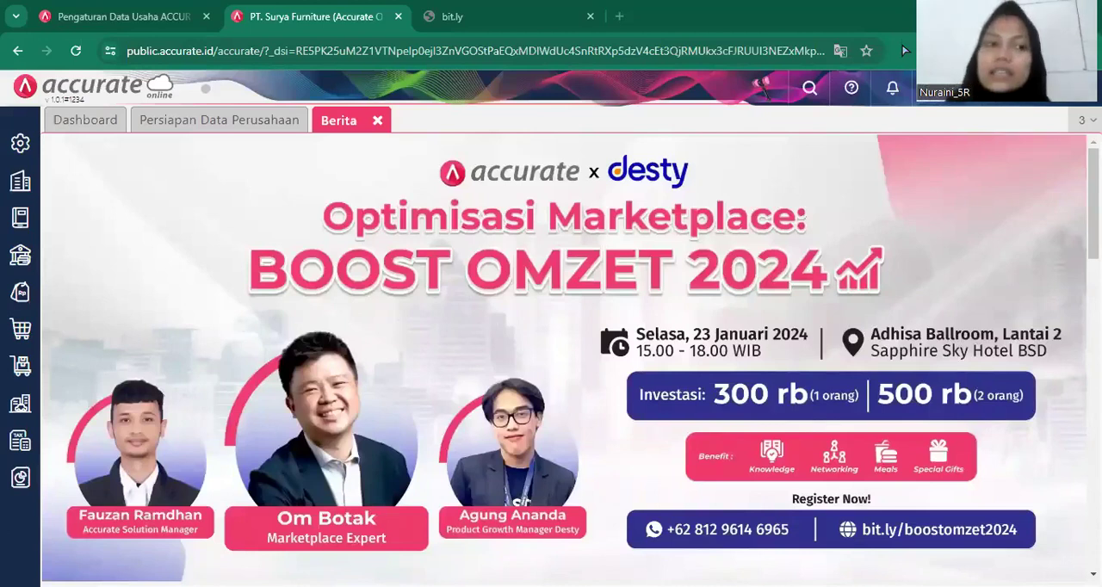
# Enable the Klaim Pemasok purchase feature in the company preferences, save the change and close the preferences.
pyautogui.click(10, 340)
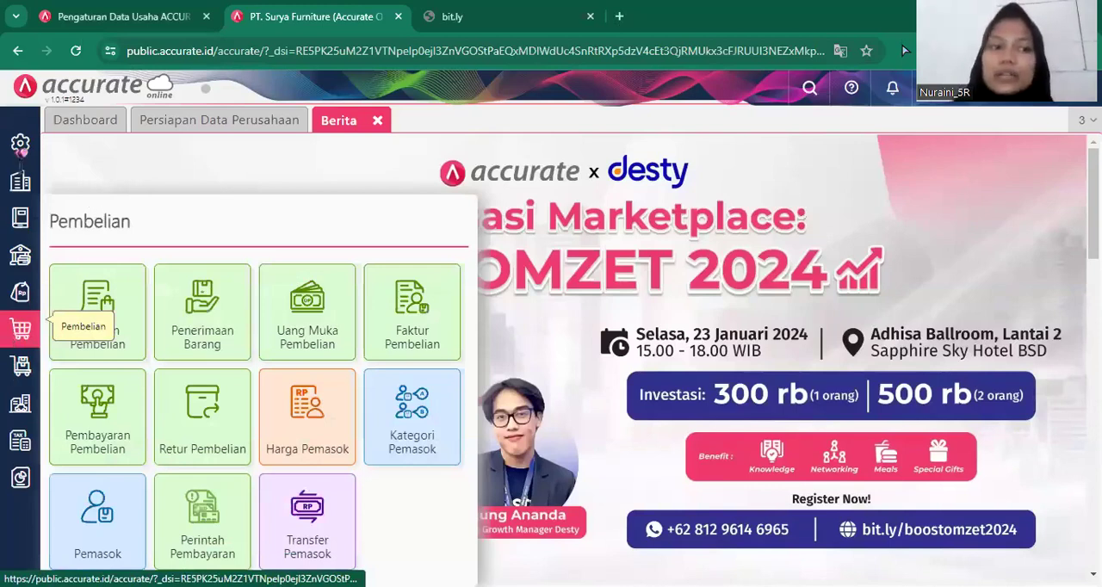
pyautogui.click(21, 145)
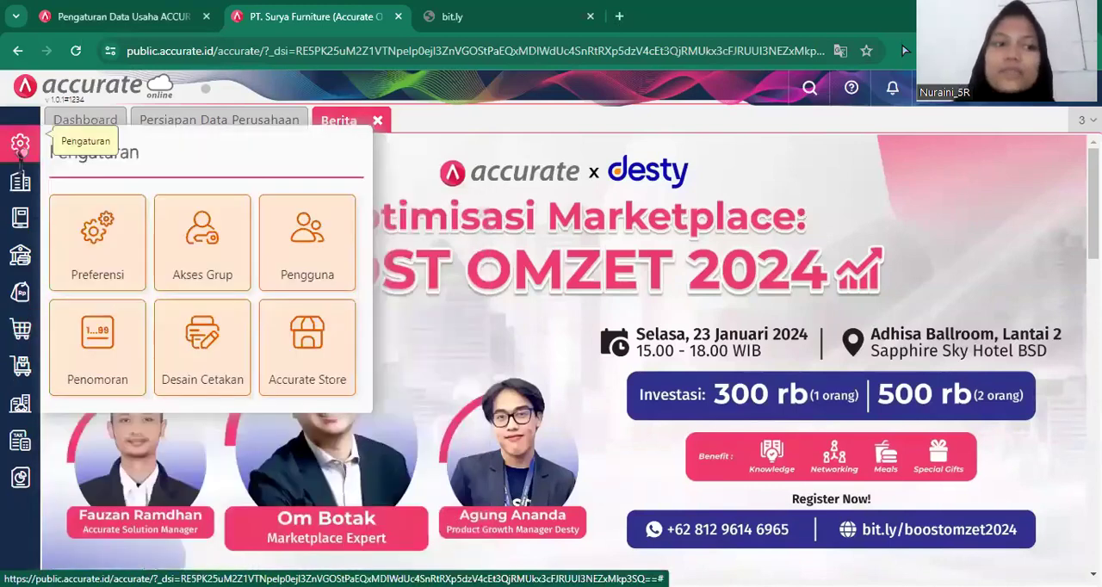
pyautogui.click(97, 277)
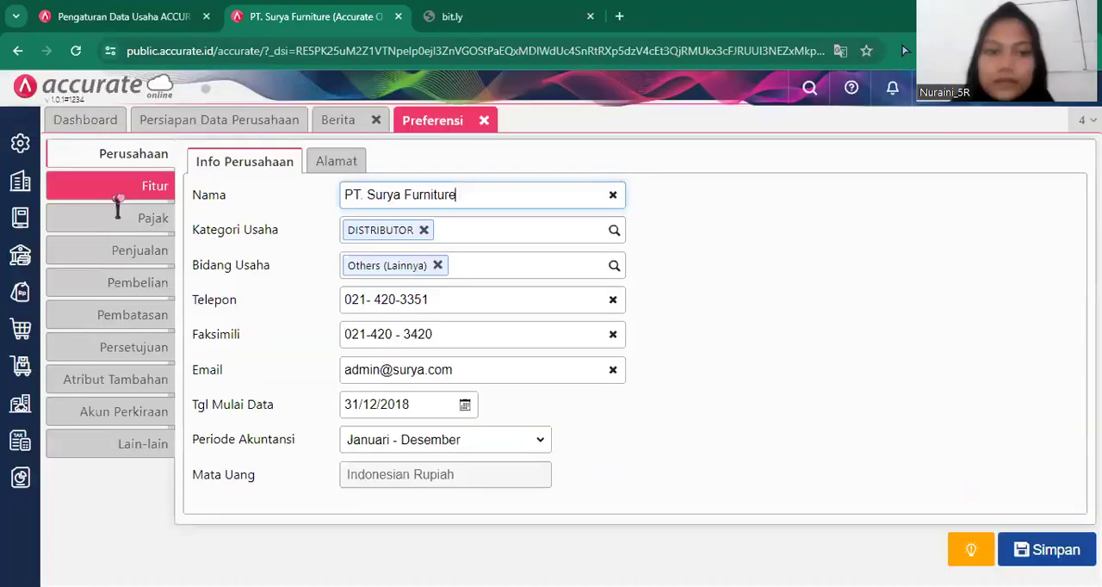
pyautogui.click(118, 196)
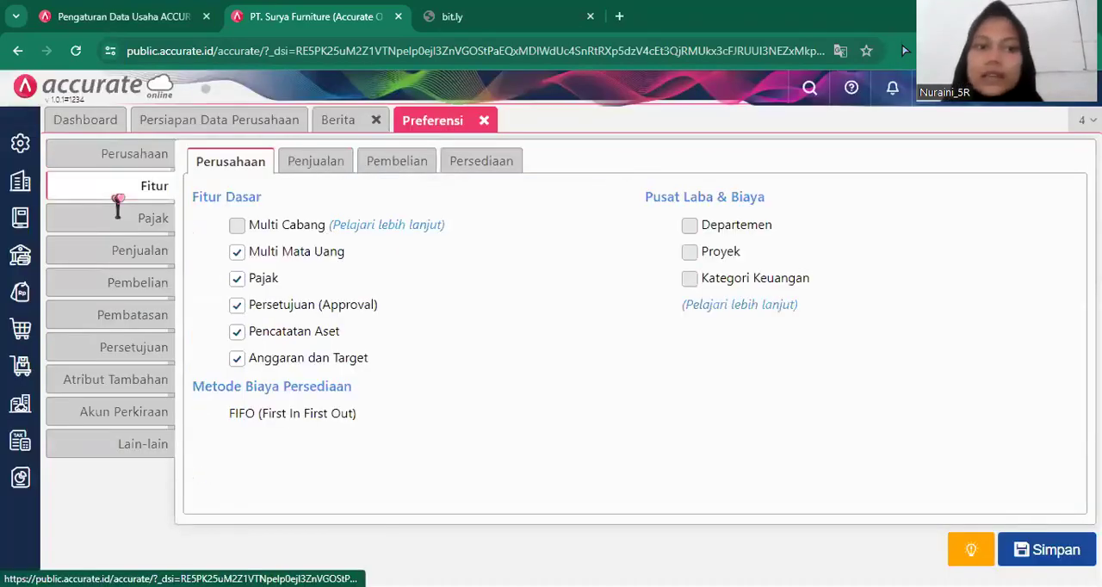
pyautogui.click(401, 172)
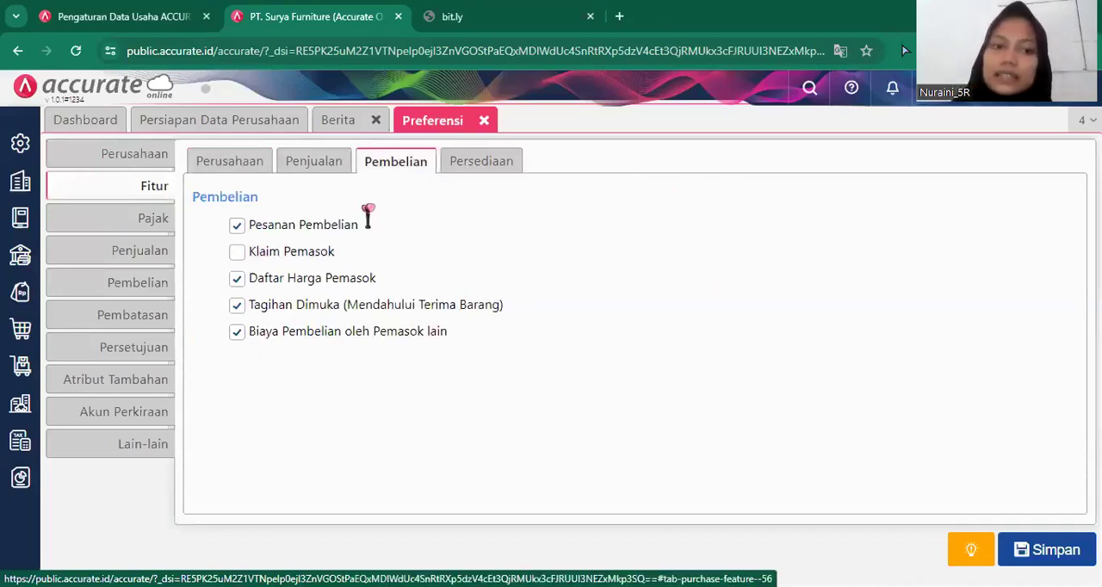
pyautogui.click(319, 257)
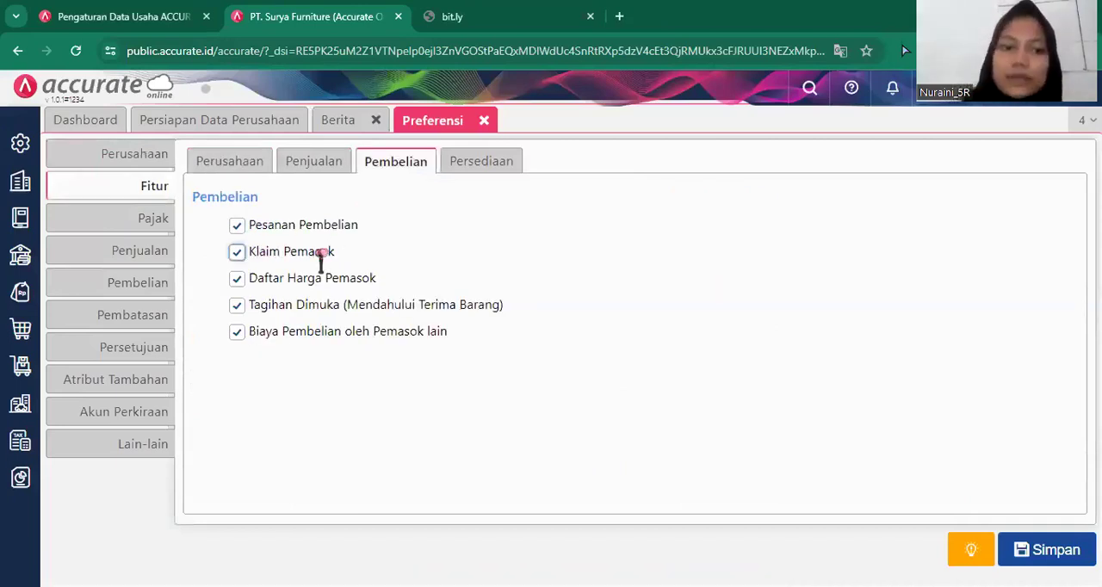
pyautogui.click(1037, 552)
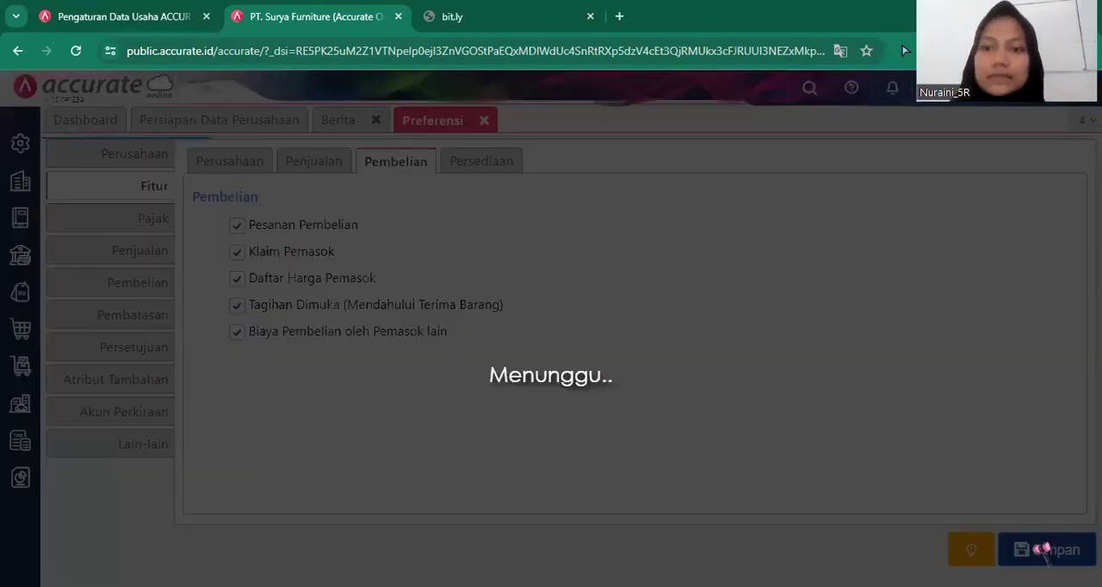
pyautogui.click(485, 121)
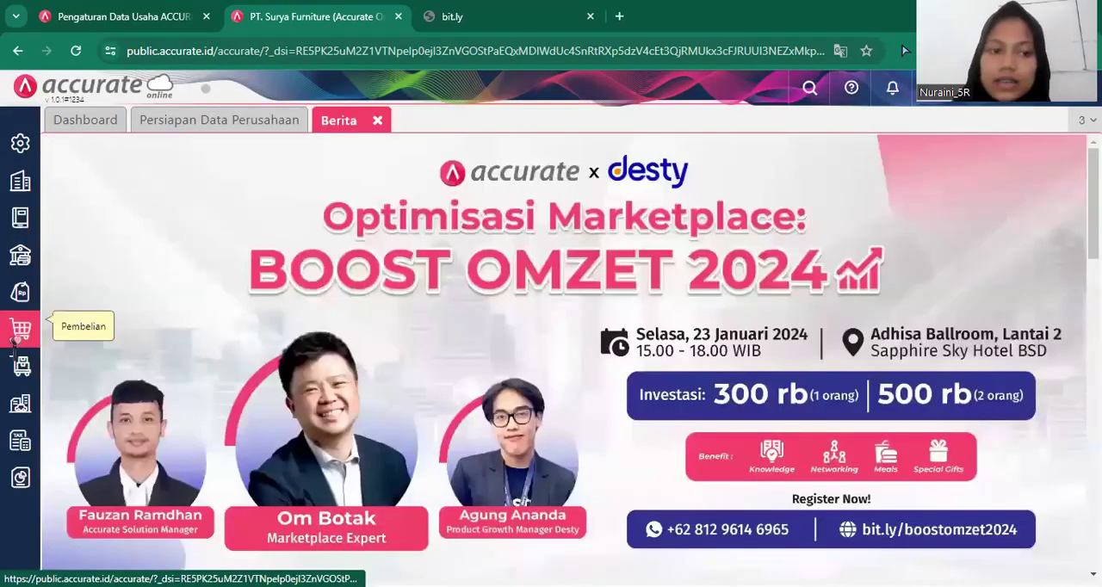
# Start a new supplier claim (Klaim Pemasok) of type Kirim Barang for CV sumber Kayu, dated 16/01/2019.
pyautogui.click(14, 340)
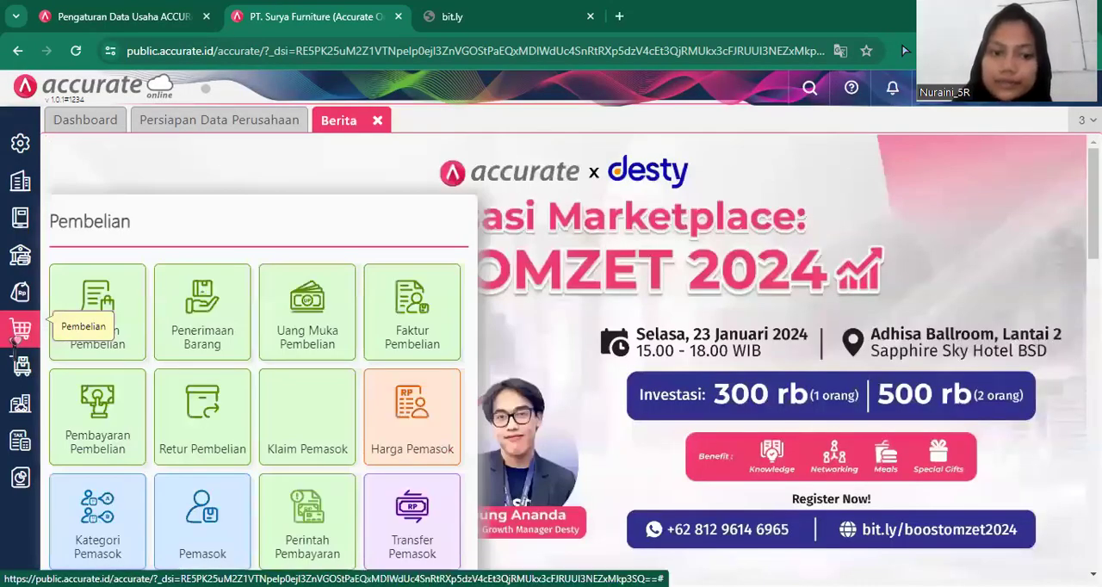
pyautogui.click(311, 441)
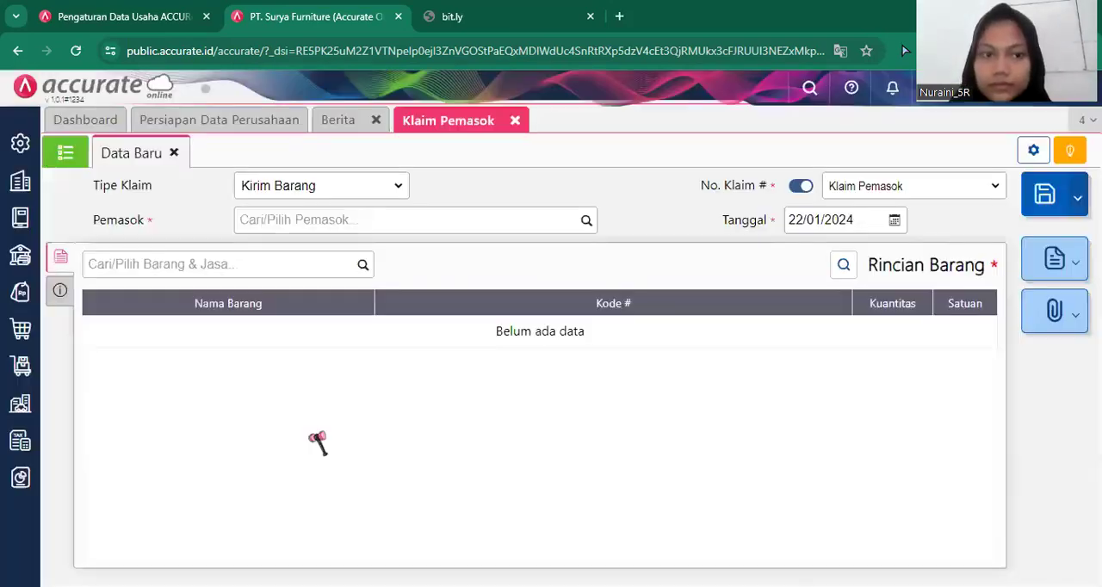
pyautogui.click(582, 222)
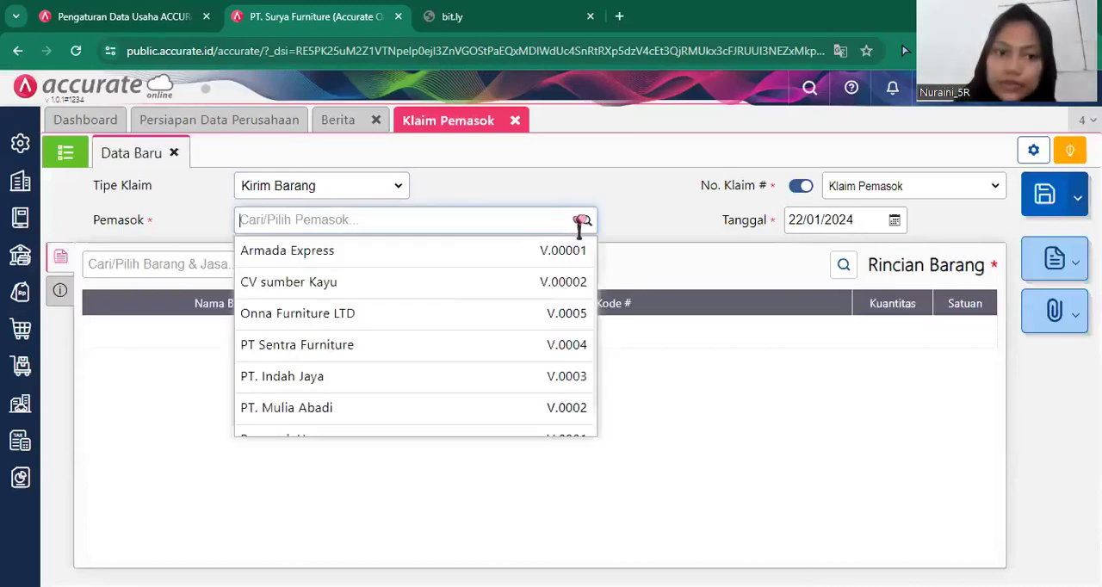
pyautogui.click(446, 288)
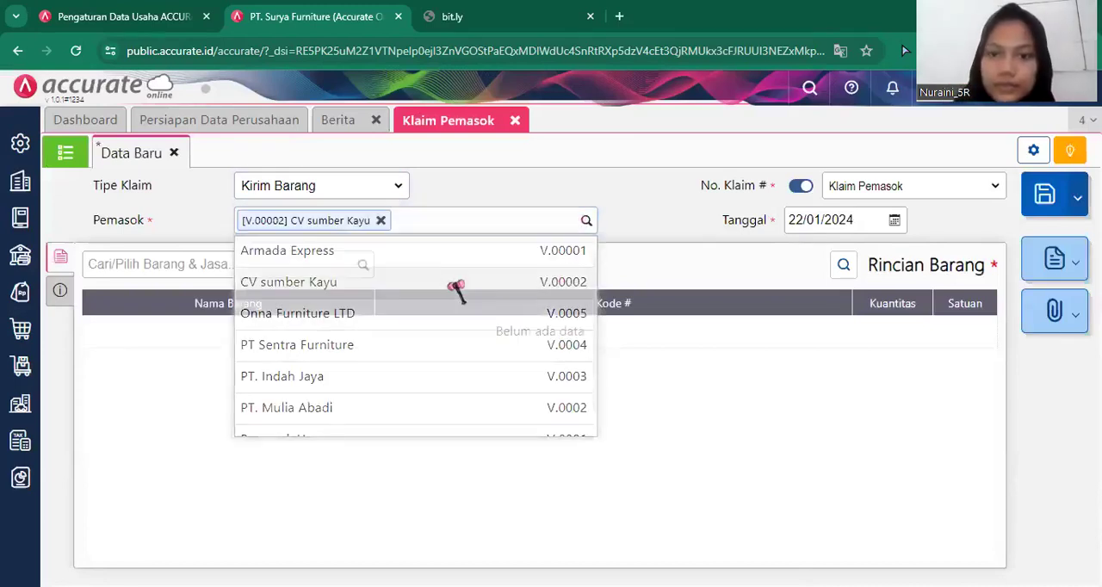
pyautogui.click(867, 218)
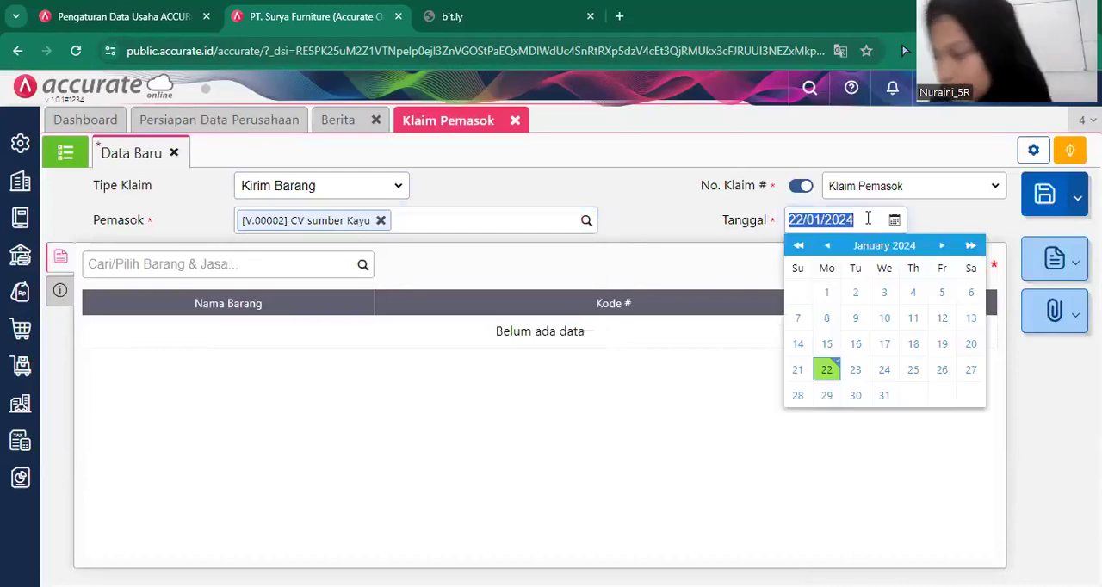
pyautogui.press('BackSpace')
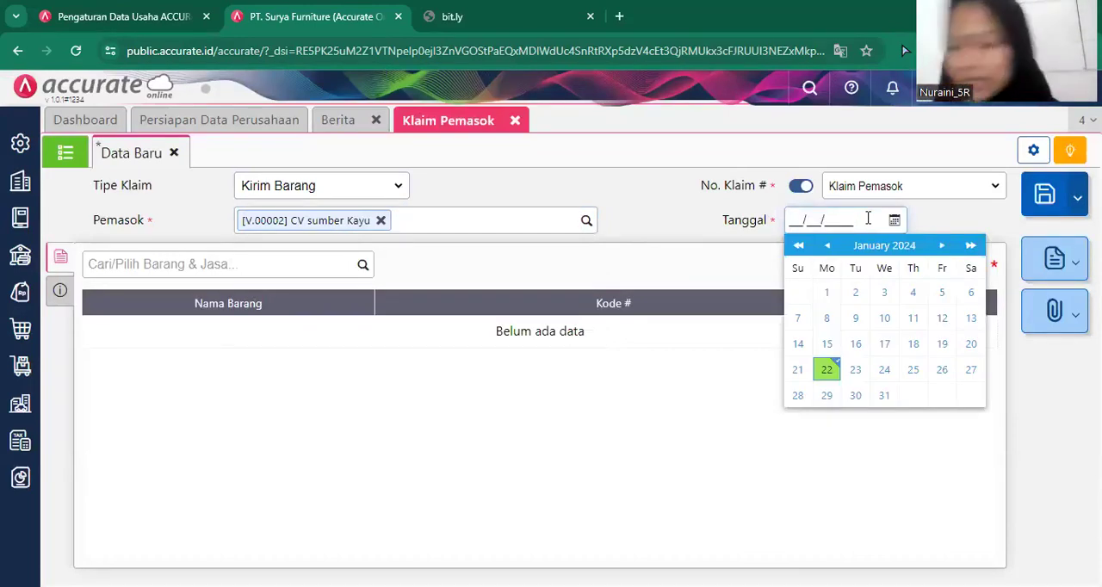
pyautogui.write('16/')
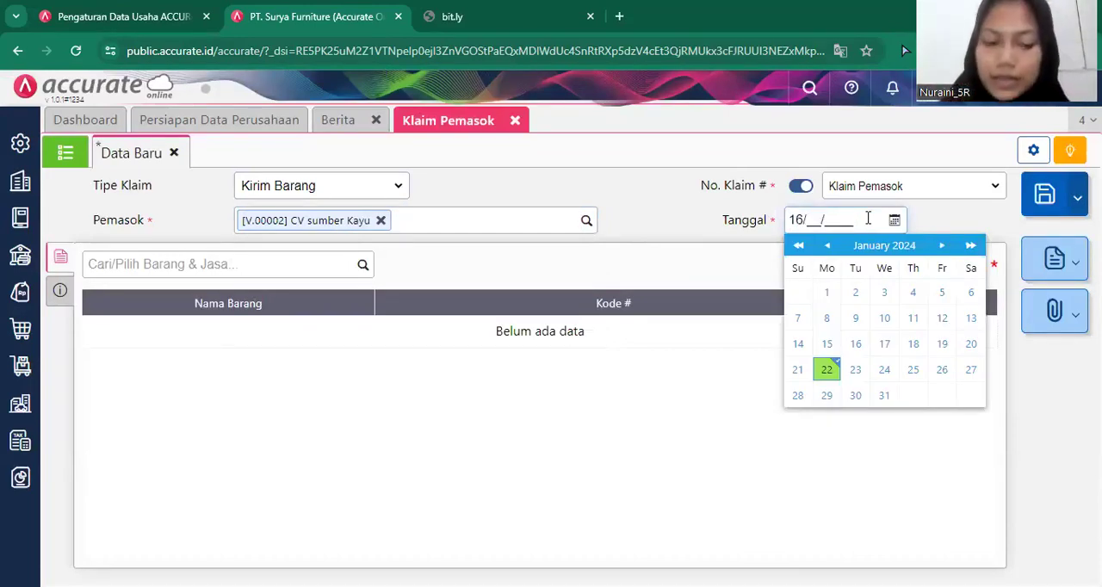
pyautogui.write('01/2019')
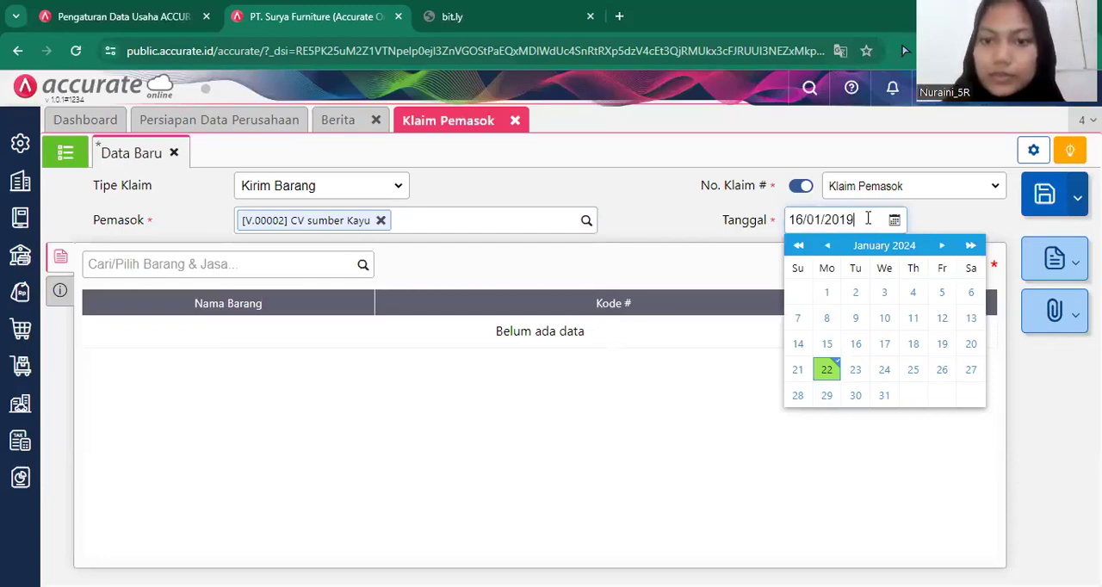
pyautogui.click(645, 476)
# Add the Kursi Santai item to the claim with its warehouse (Gudang) set to Depan.
pyautogui.click(366, 268)
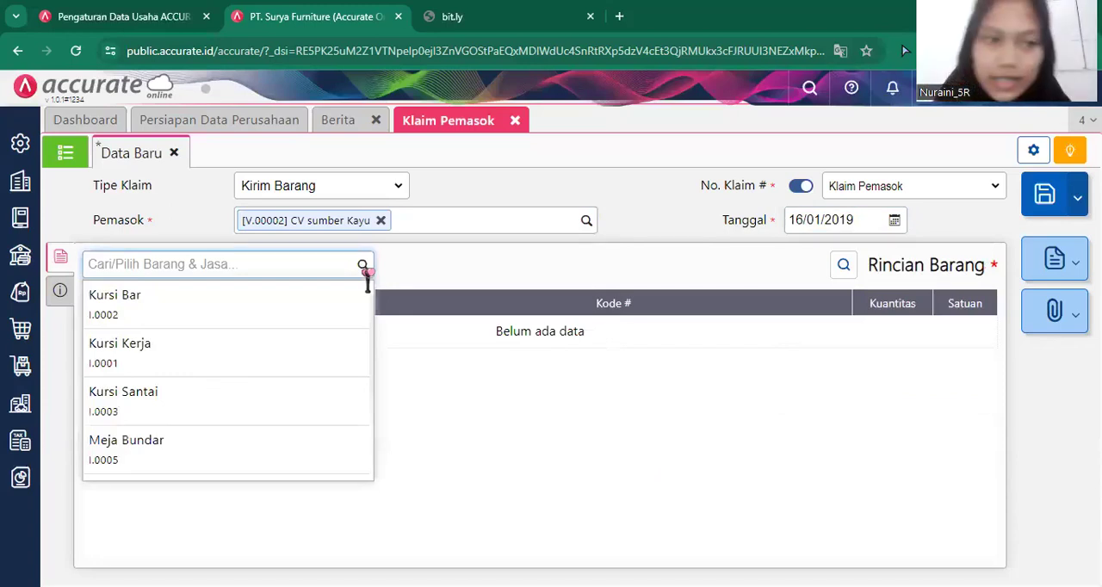
pyautogui.click(270, 403)
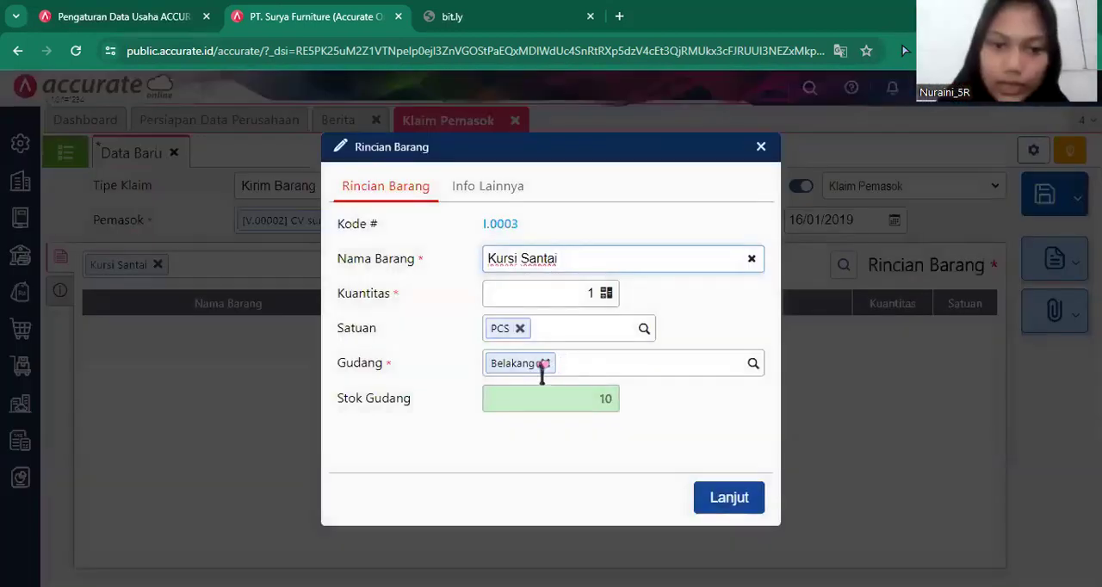
pyautogui.click(544, 363)
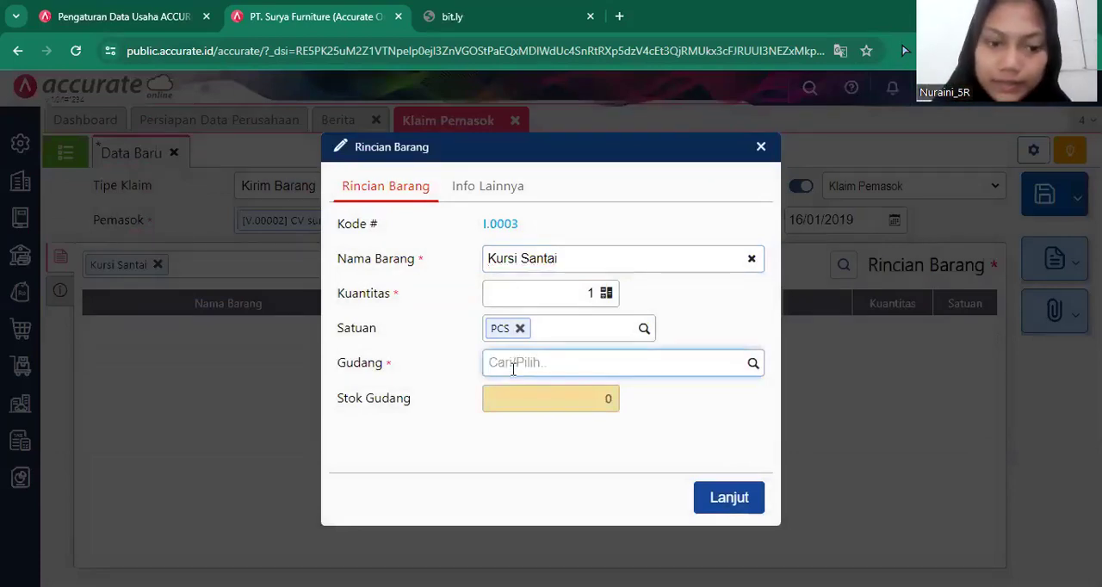
pyautogui.write('De')
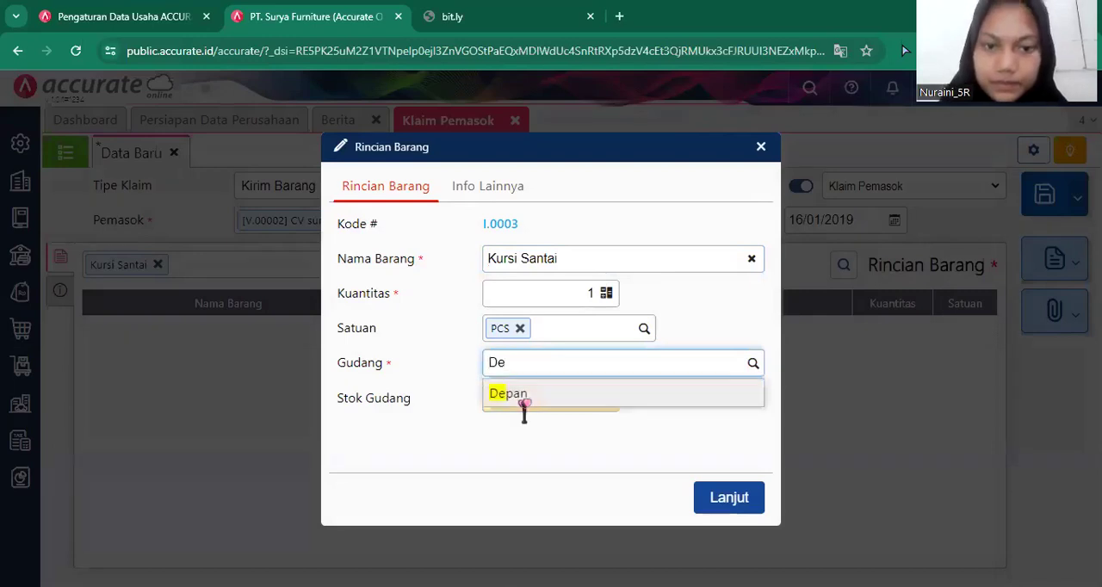
pyautogui.click(516, 393)
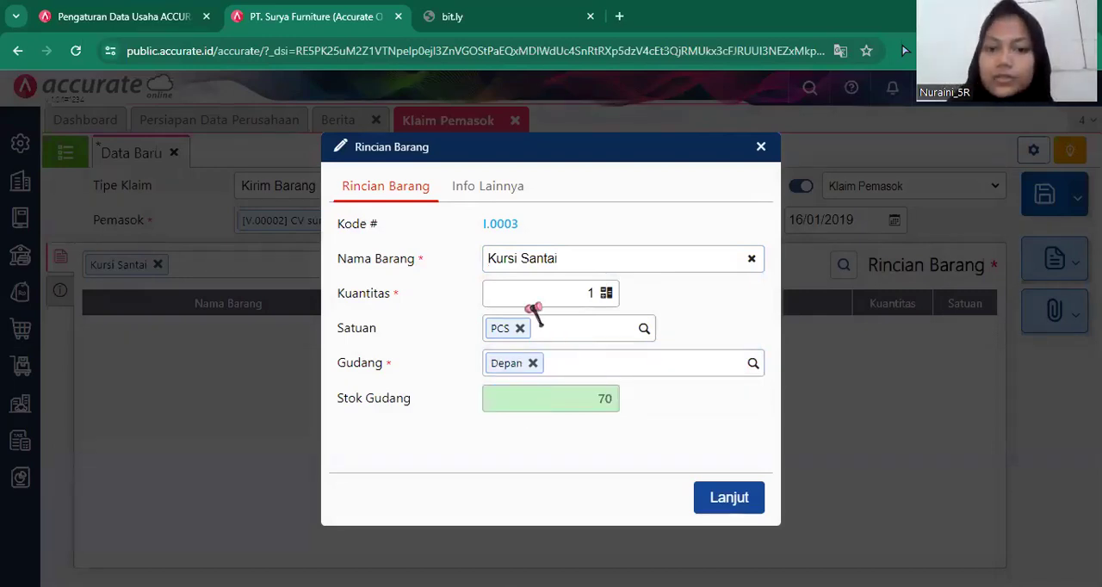
pyautogui.click(721, 499)
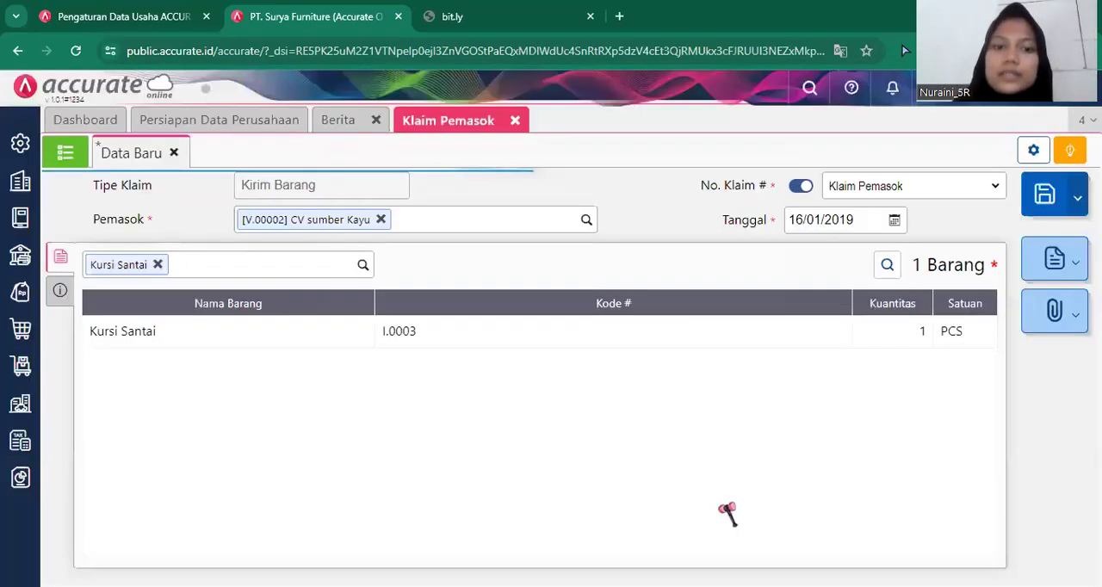
# Check the claim's additional information and save the Kirim Barang claim.
pyautogui.click(60, 291)
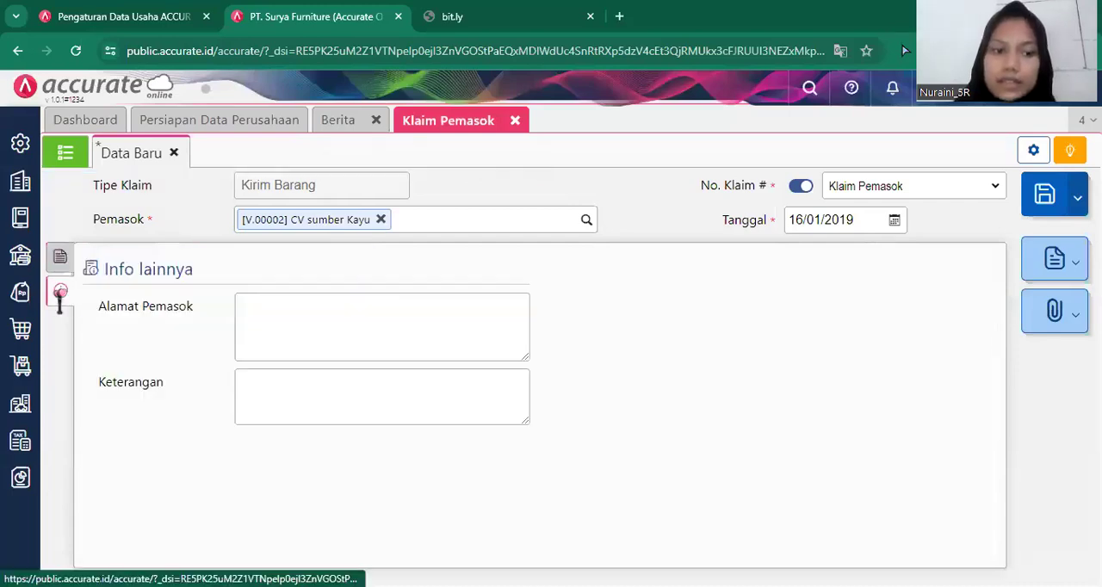
pyautogui.click(59, 260)
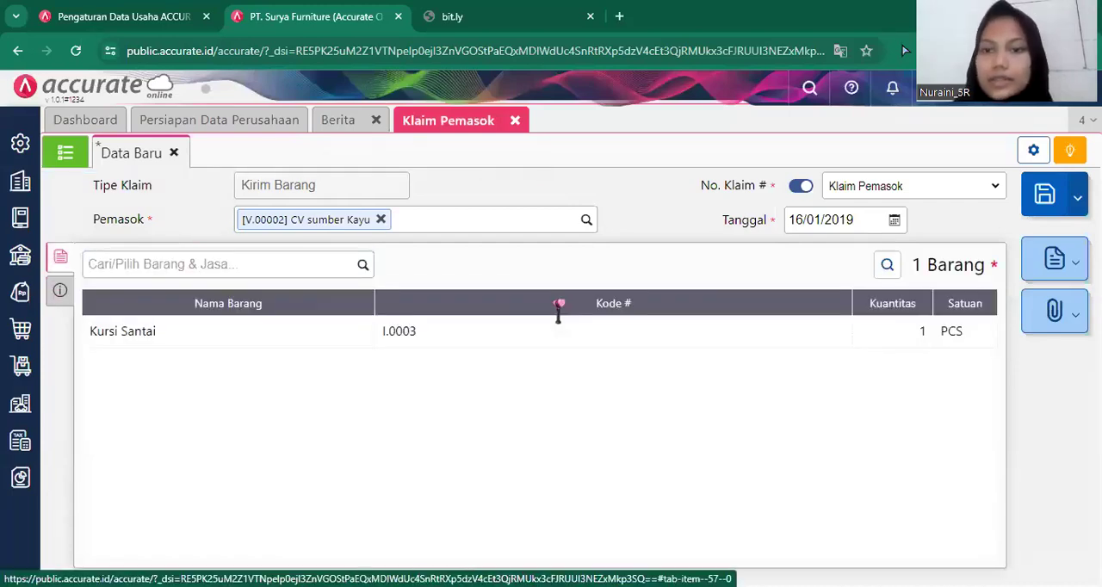
pyautogui.click(1042, 209)
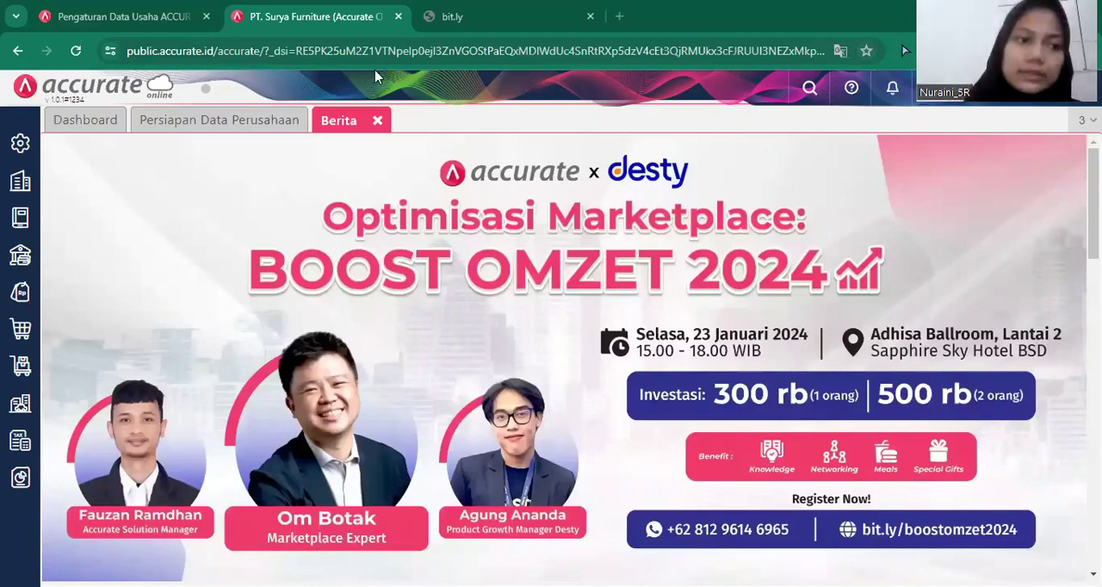
# Check the supplier claim's Selisih Nilai Persediaan account in the company preferences' inventory accounts and save the preferences.
pyautogui.click(19, 143)
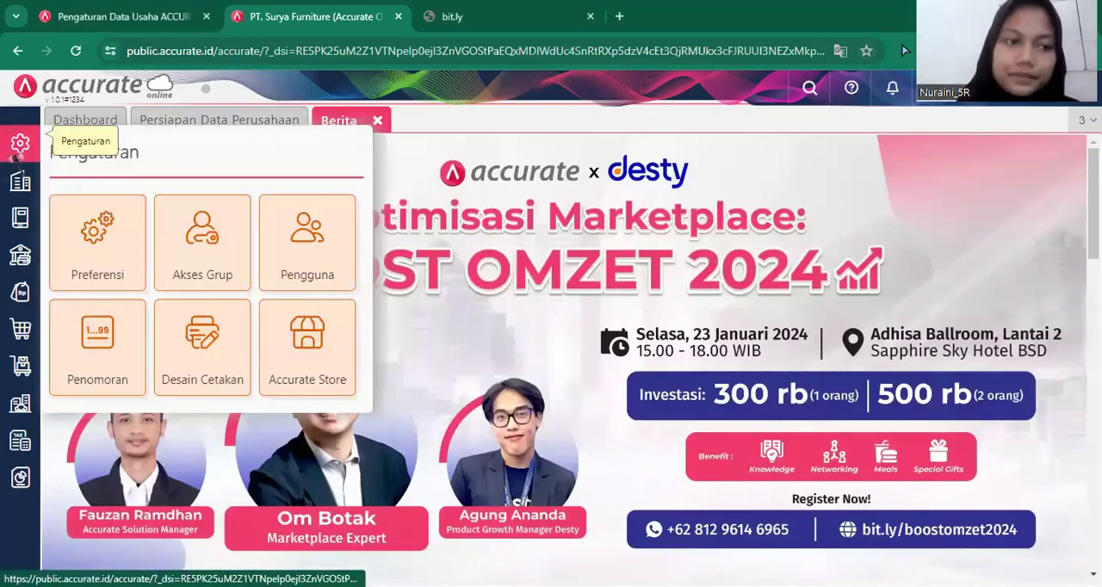
pyautogui.click(128, 267)
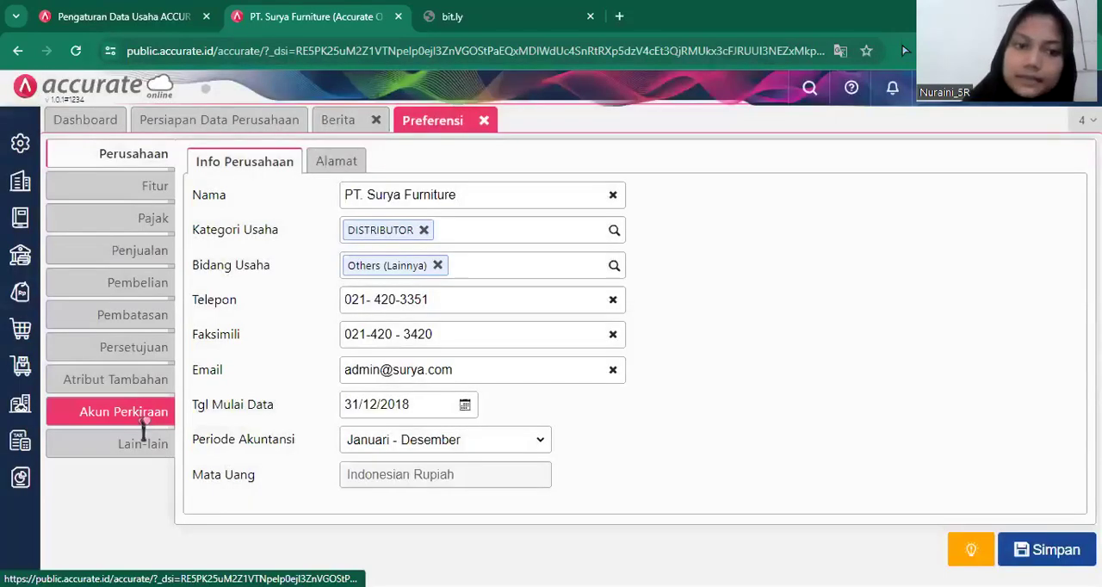
pyautogui.click(143, 417)
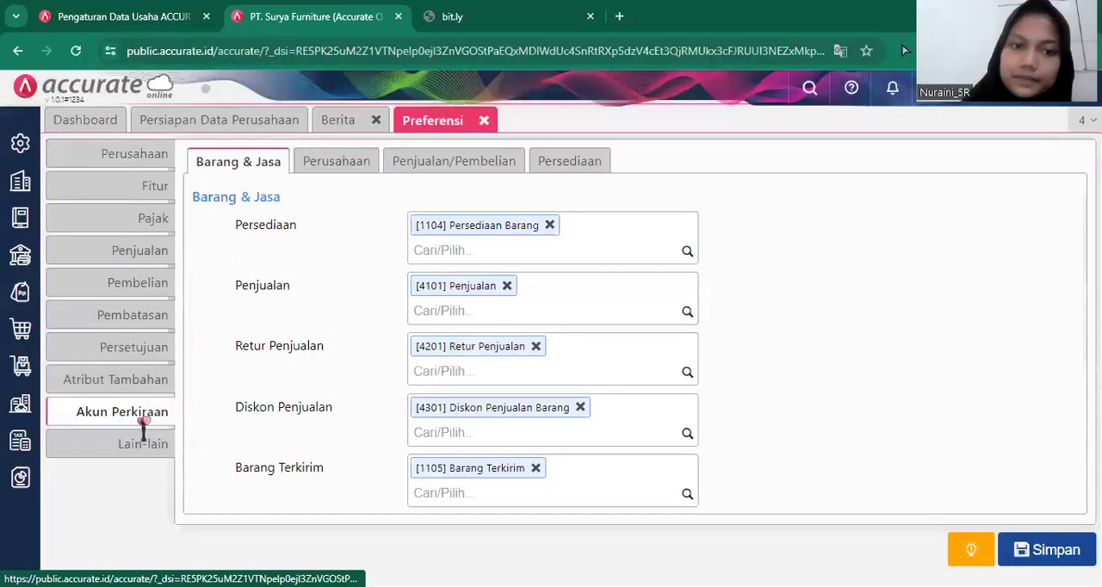
pyautogui.click(558, 160)
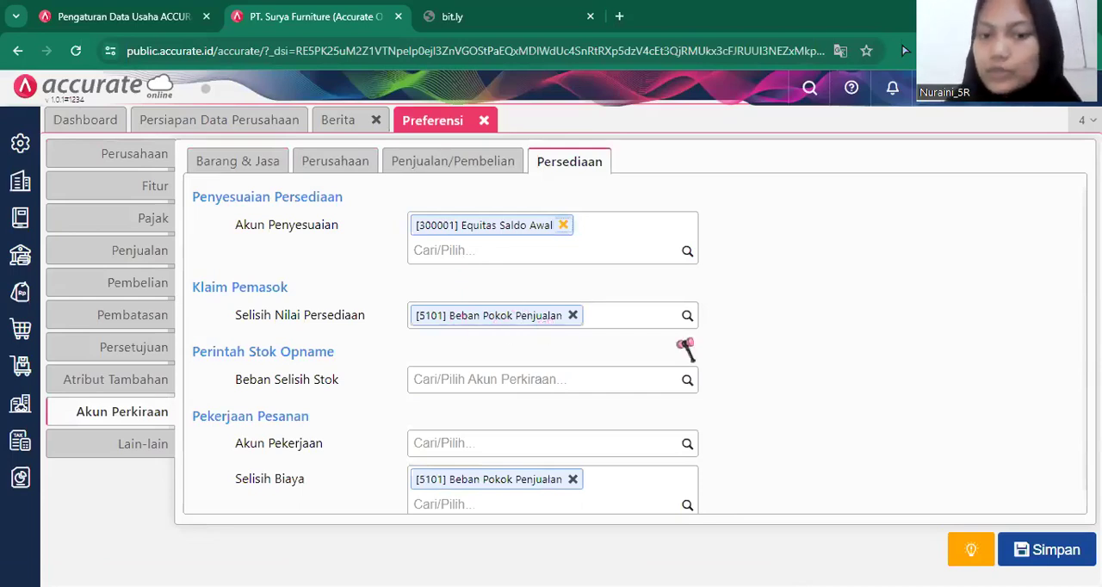
pyautogui.click(1053, 550)
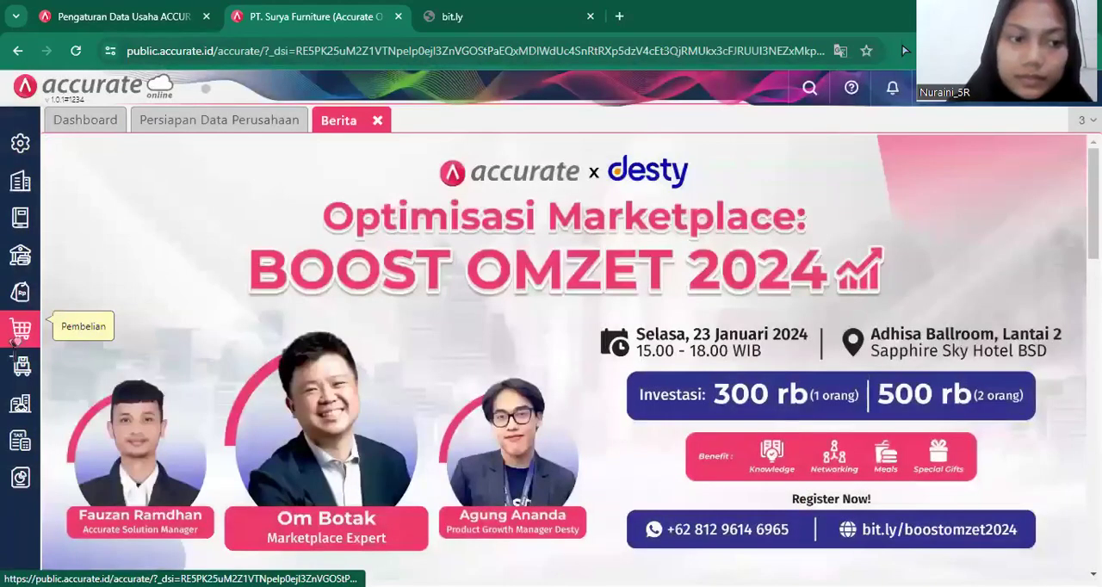
# Start a Terima Barang supplier claim copied from CV sumber Kayu's Kirim Barang claim and confirm the Kursi Santai item details.
pyautogui.click(16, 342)
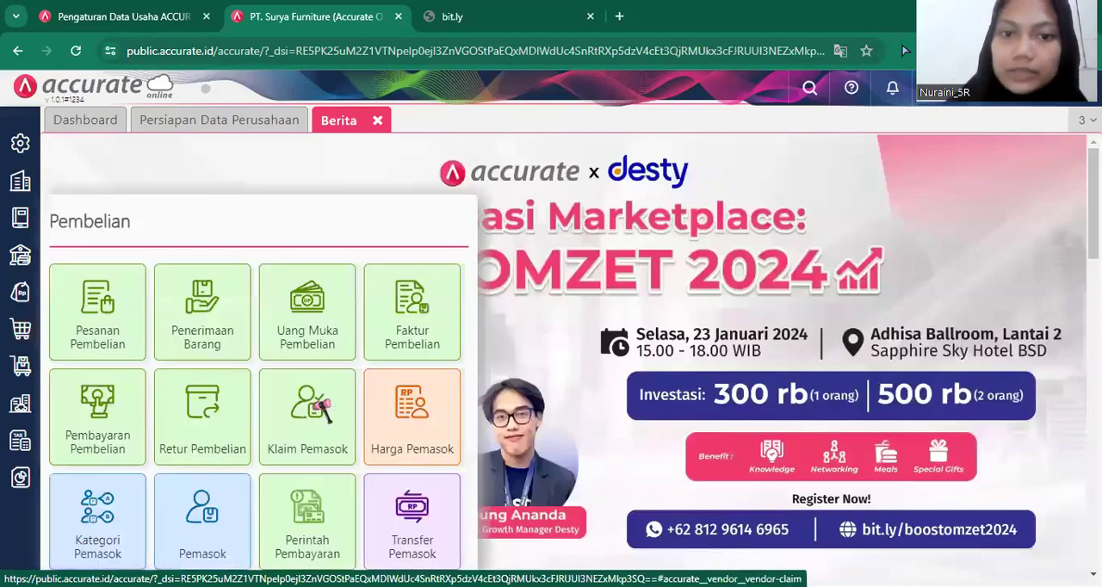
pyautogui.click(317, 406)
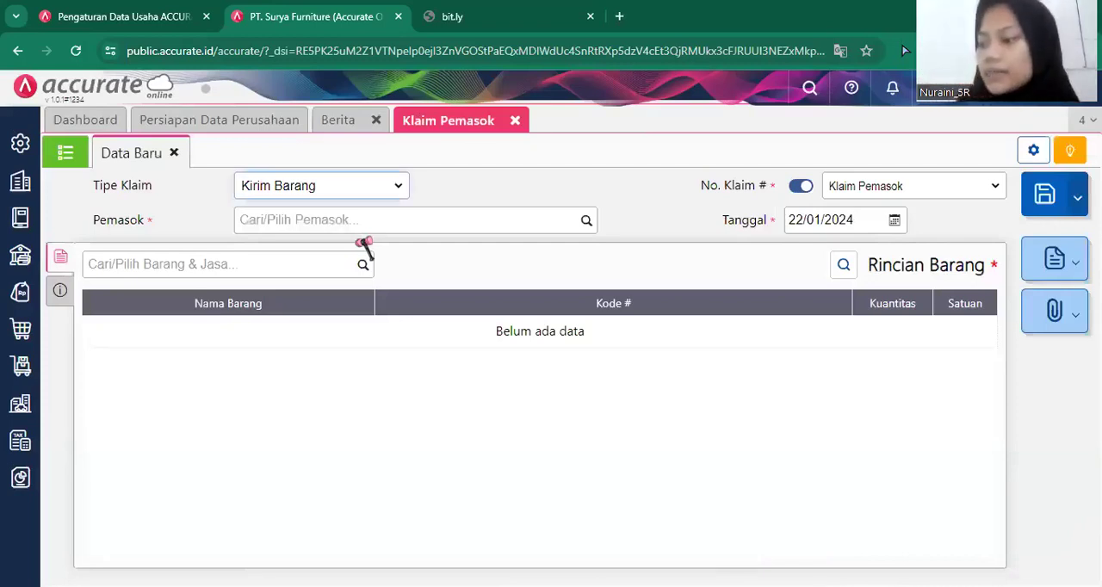
pyautogui.click(380, 191)
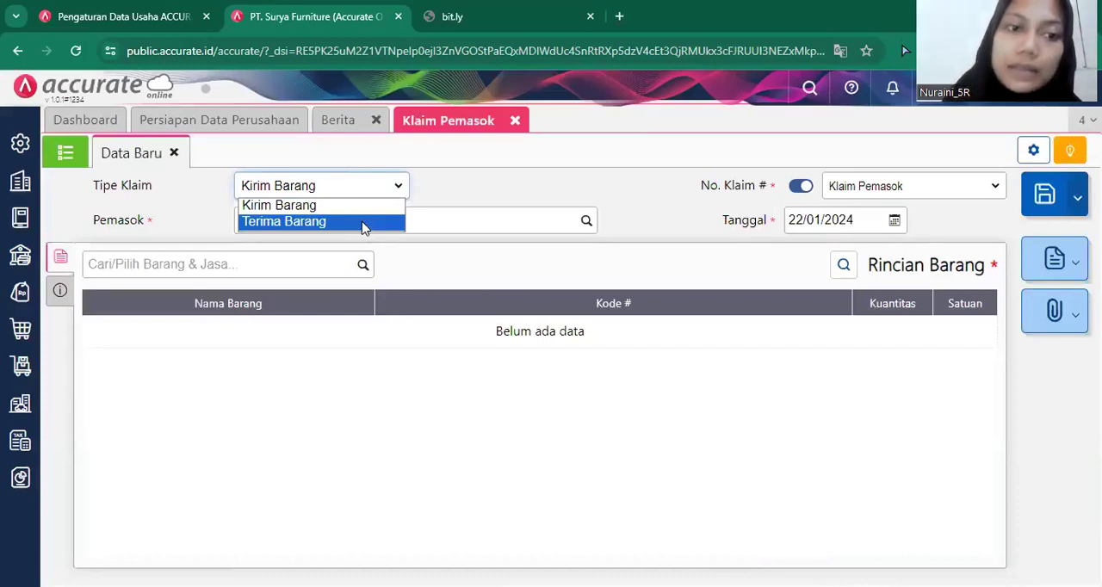
pyautogui.click(362, 222)
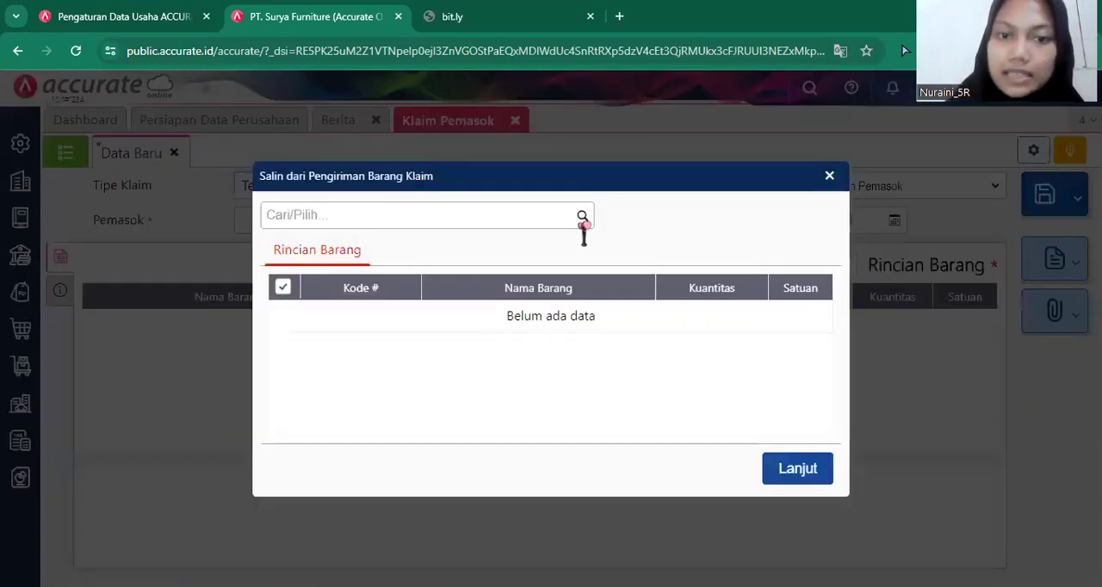
pyautogui.click(583, 215)
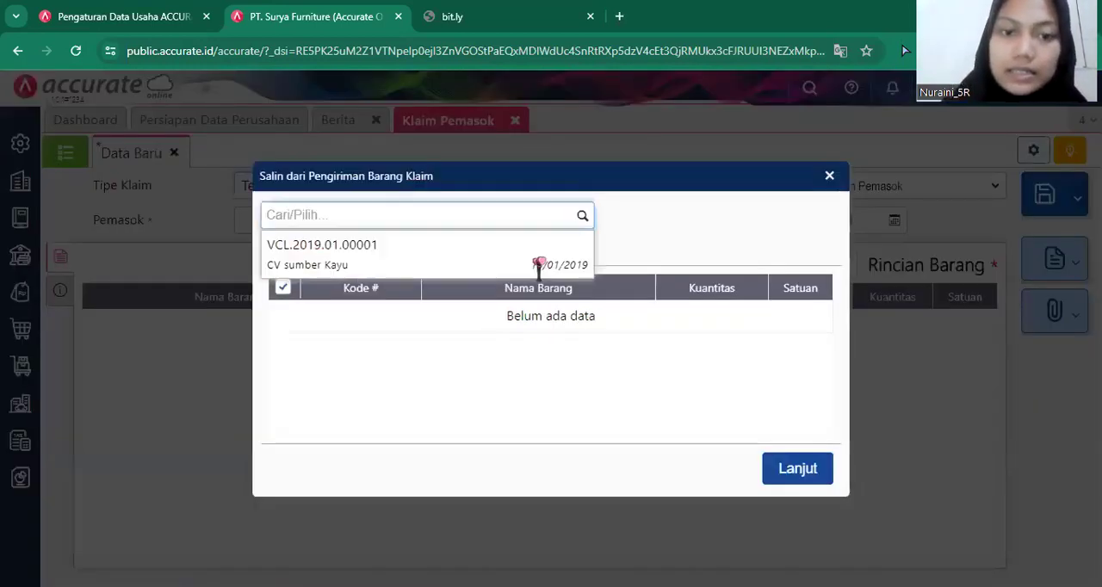
pyautogui.click(538, 264)
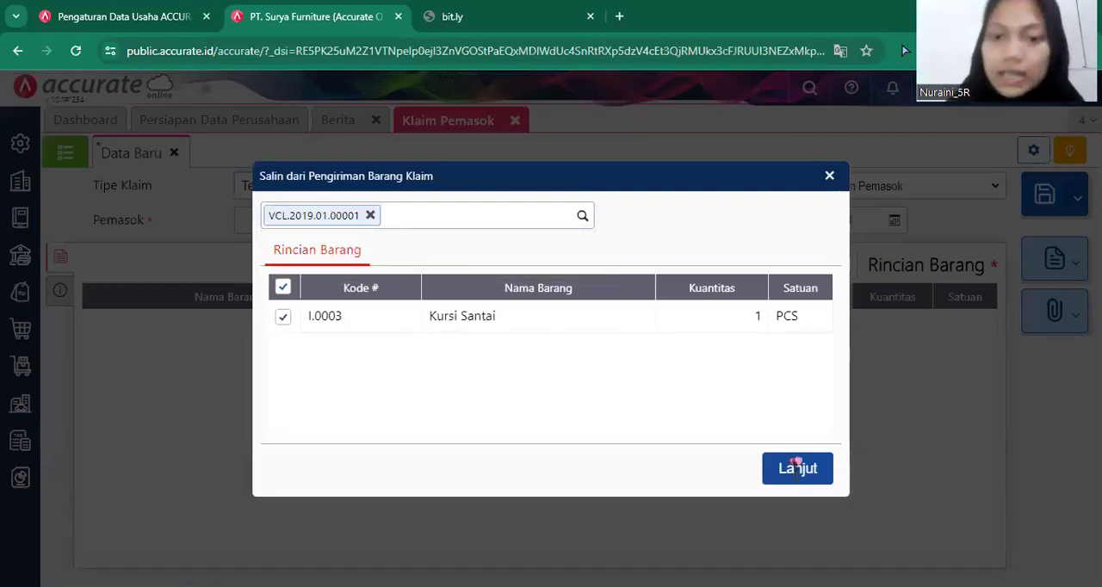
pyautogui.click(797, 465)
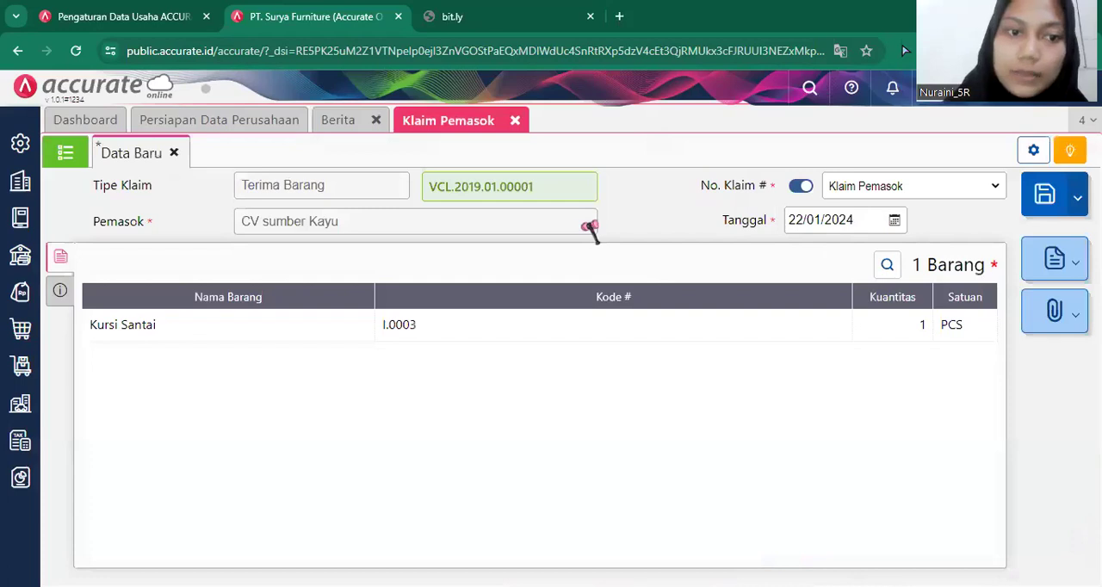
pyautogui.click(529, 336)
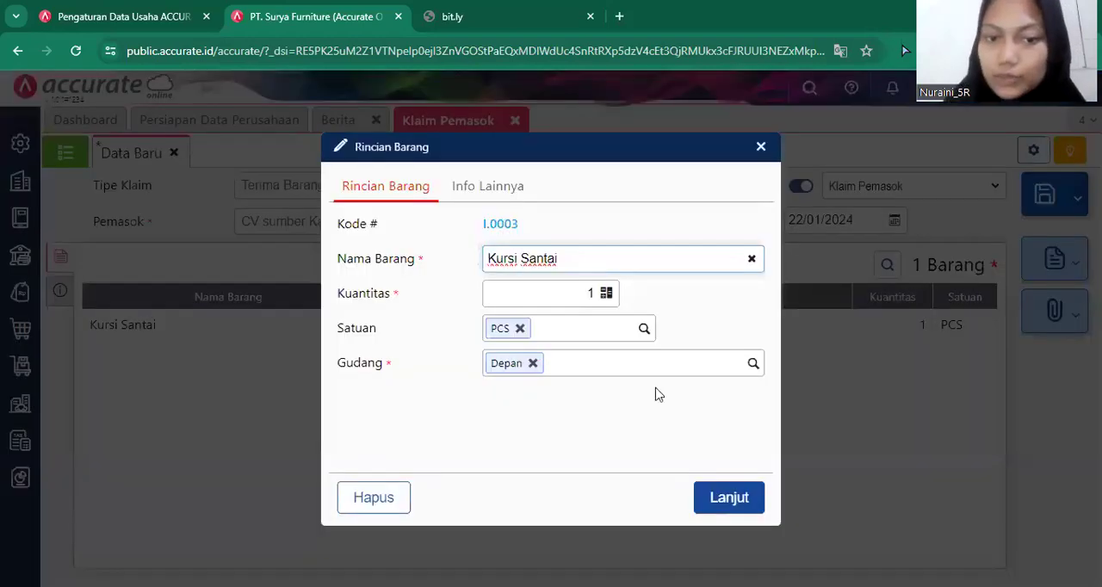
pyautogui.click(701, 506)
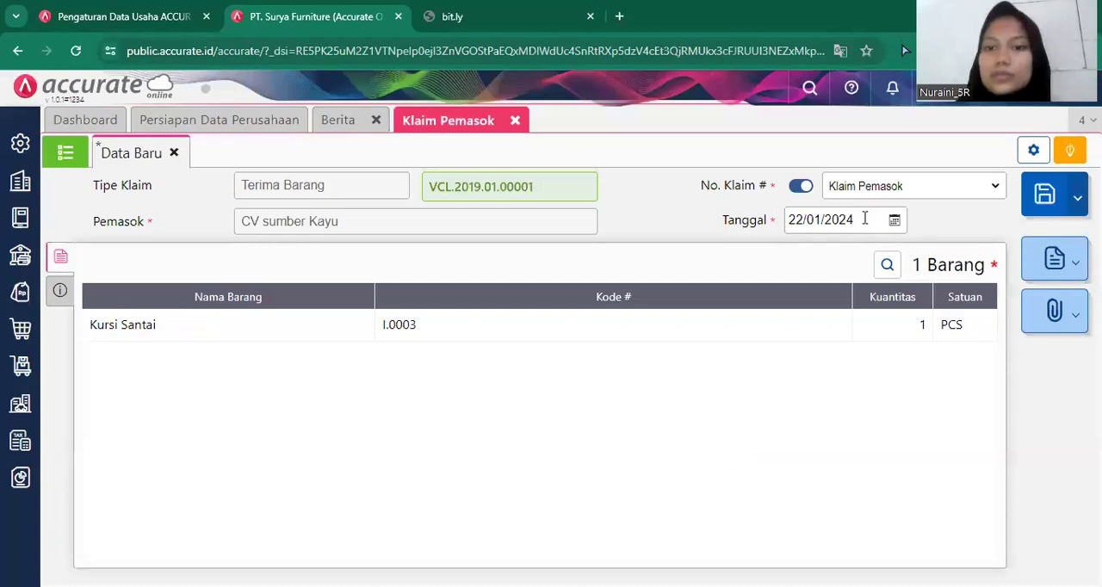
# Set the date of the Terima Barang claim to 17/01/2019 and check its additional information.
pyautogui.click(864, 219)
pyautogui.press('BackSpace')
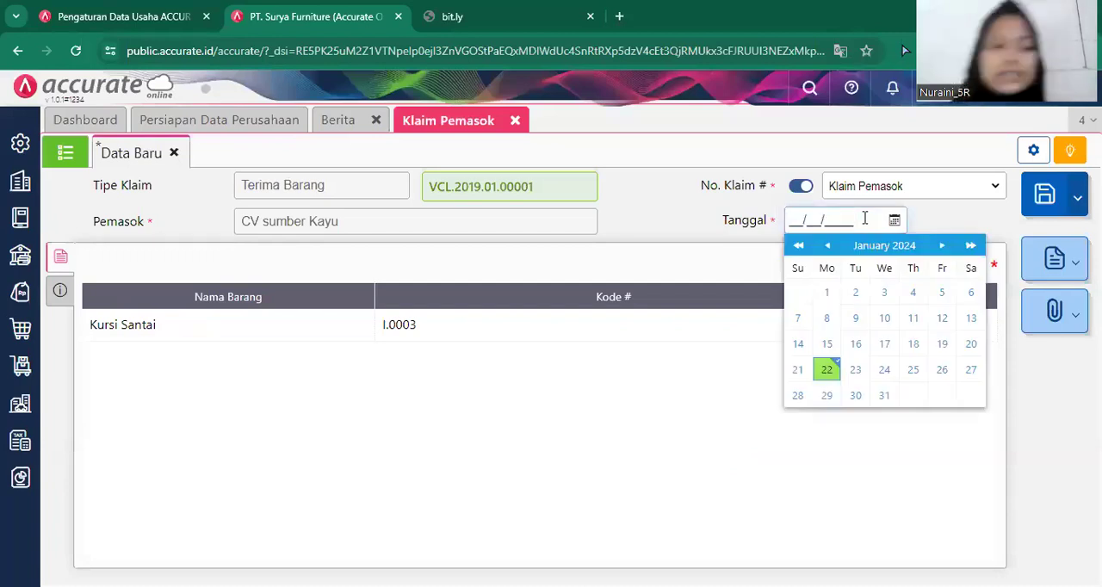
pyautogui.write('17/01/2019')
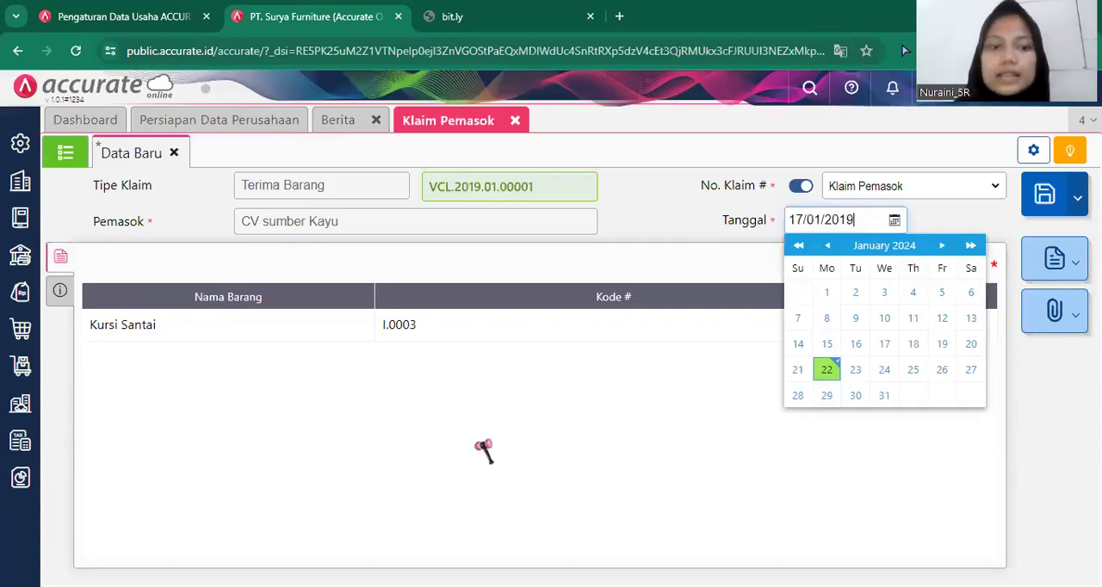
pyautogui.click(61, 291)
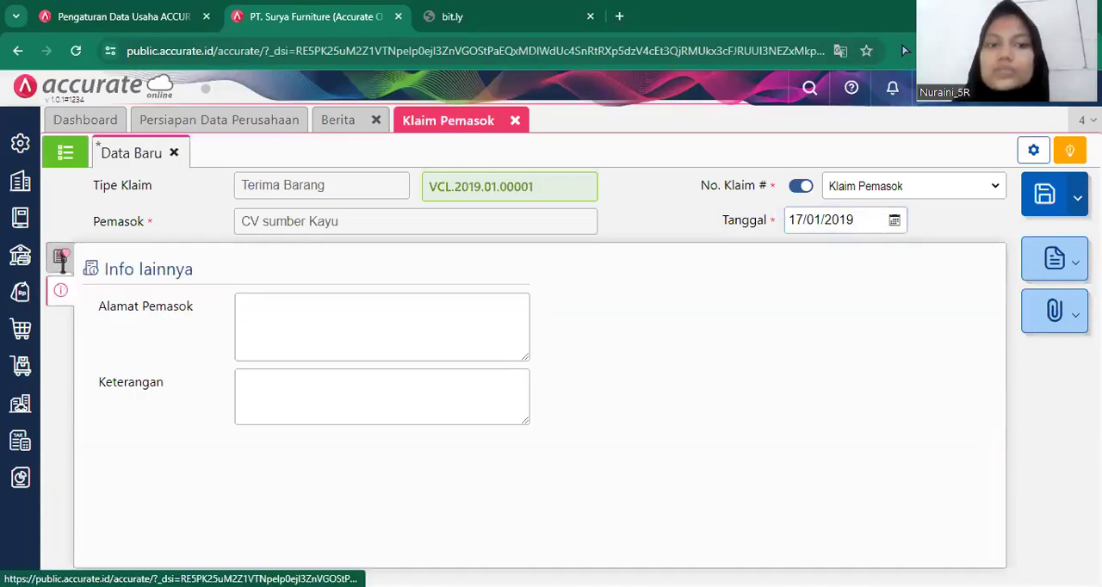
pyautogui.click(58, 256)
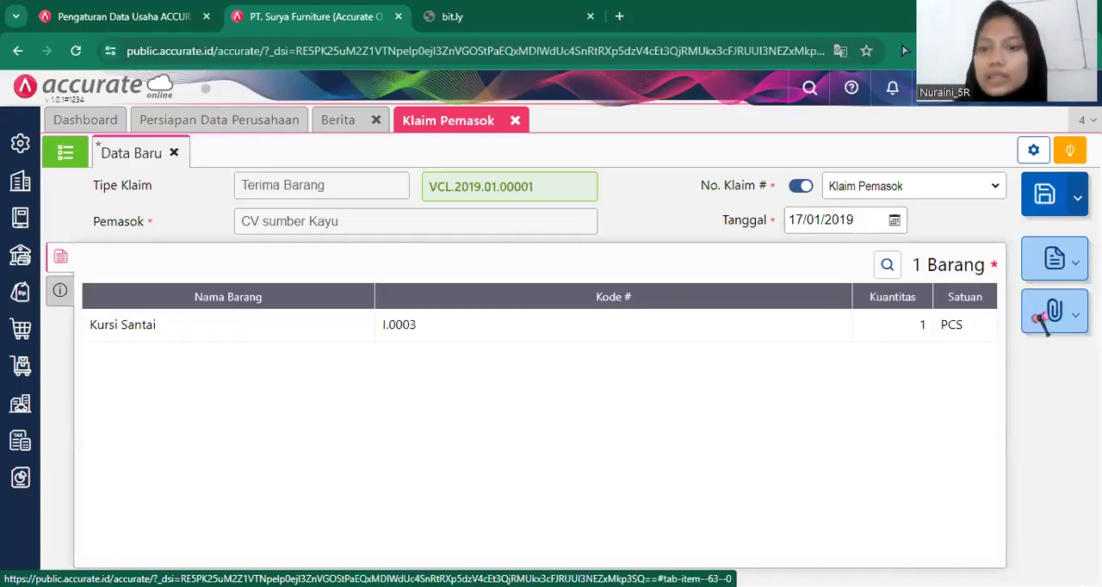
# Save the Terima Barang supplier claim and close the supplier claim form.
pyautogui.click(1043, 211)
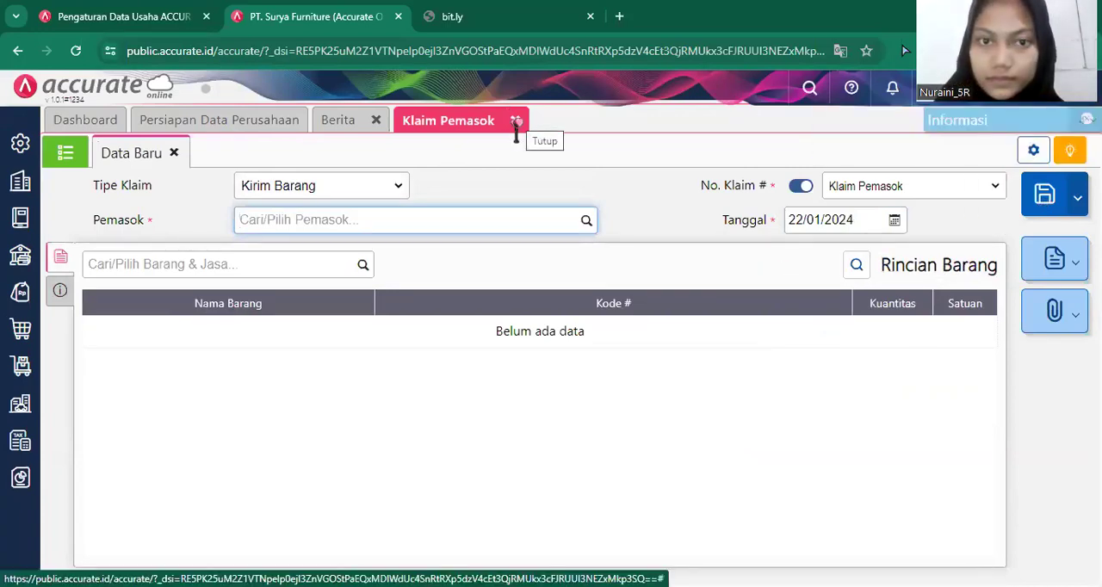
pyautogui.click(516, 121)
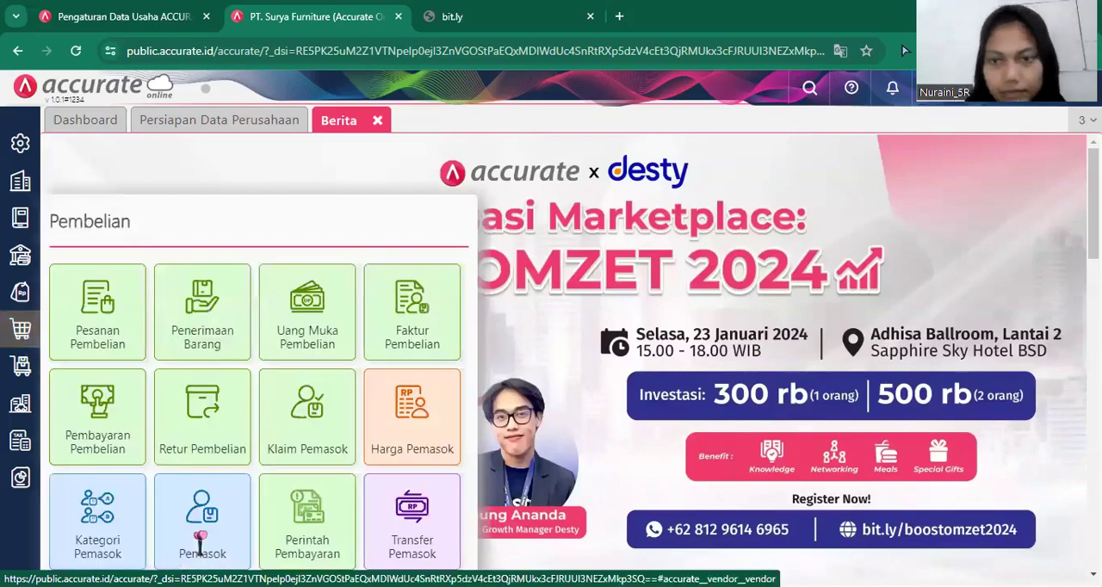
# Start a new supplier record and name it PT Sentra Furniture.
pyautogui.click(208, 538)
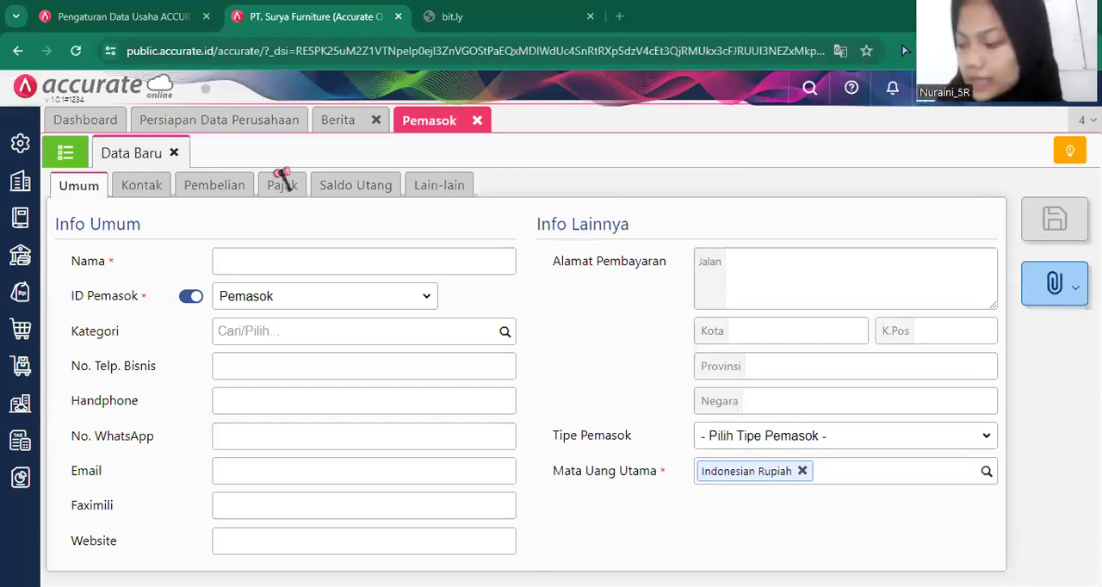
pyautogui.click(264, 255)
pyautogui.write('O')
pyautogui.press('BackSpace')
pyautogui.write('P')
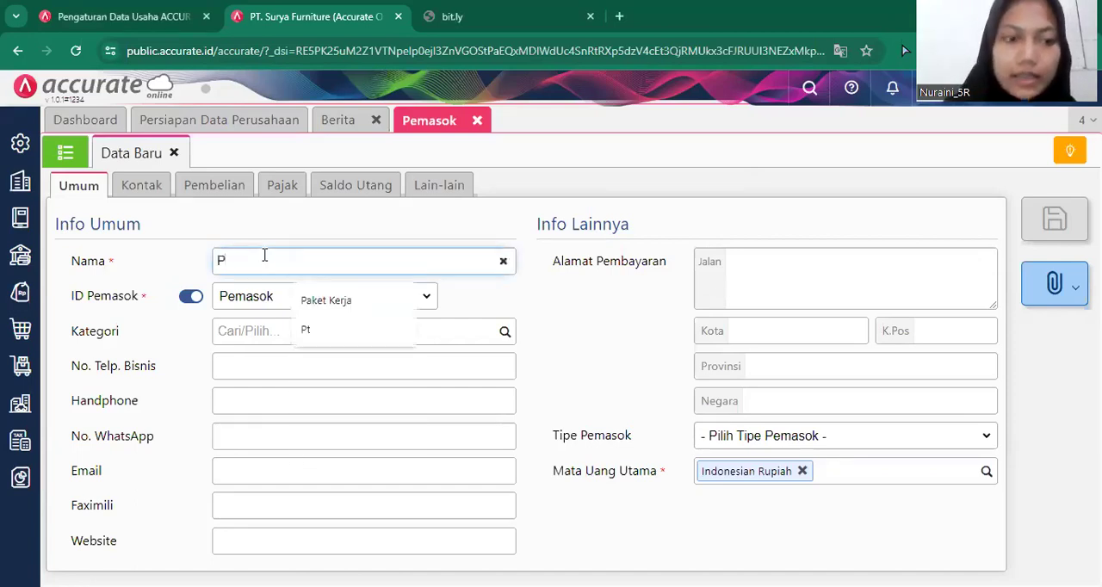
pyautogui.write('T Se')
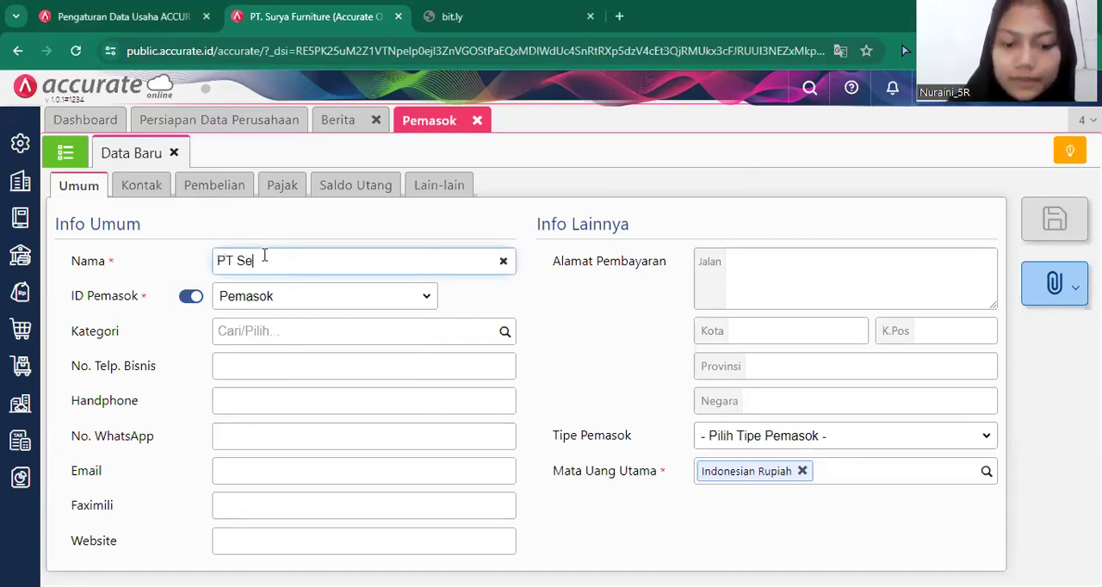
pyautogui.write('ntra F')
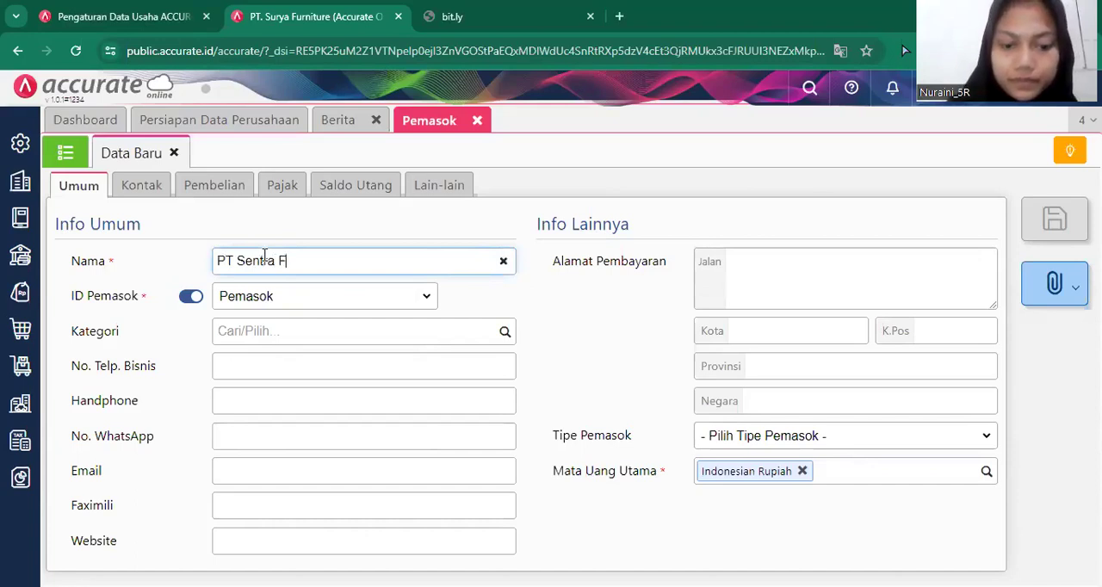
pyautogui.write('urniture')
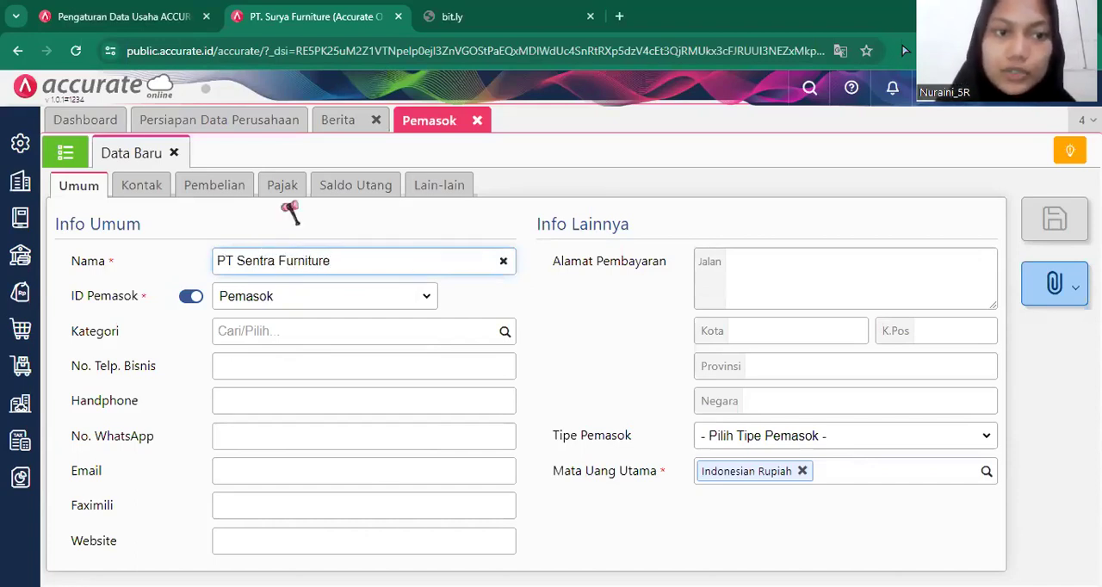
# Start a bank account entry in the supplier's purchase details with BANK MANDIRI as the bank and enter its account number.
pyautogui.click(234, 194)
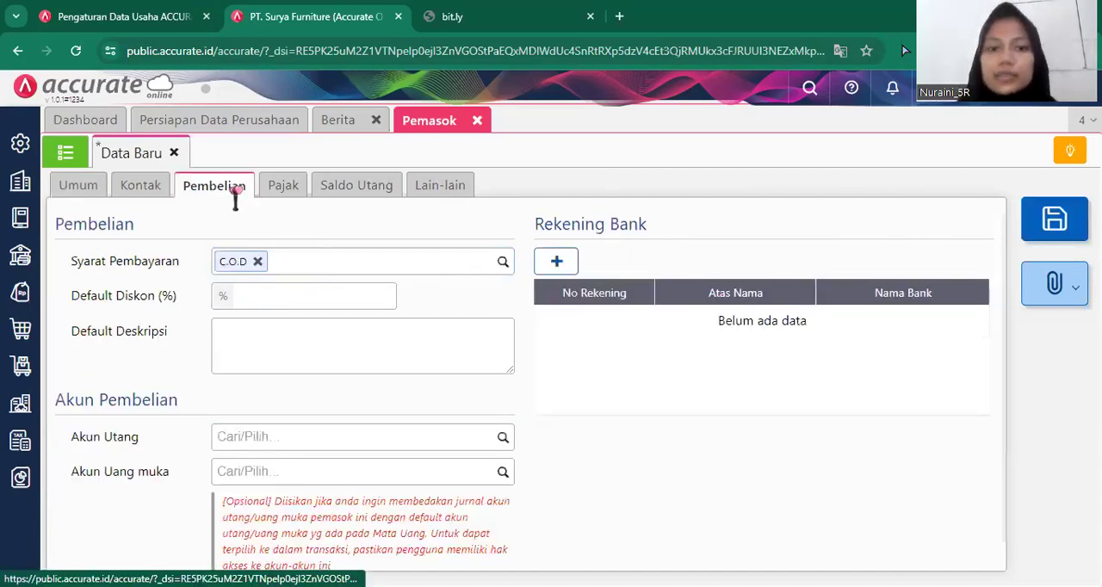
pyautogui.click(560, 264)
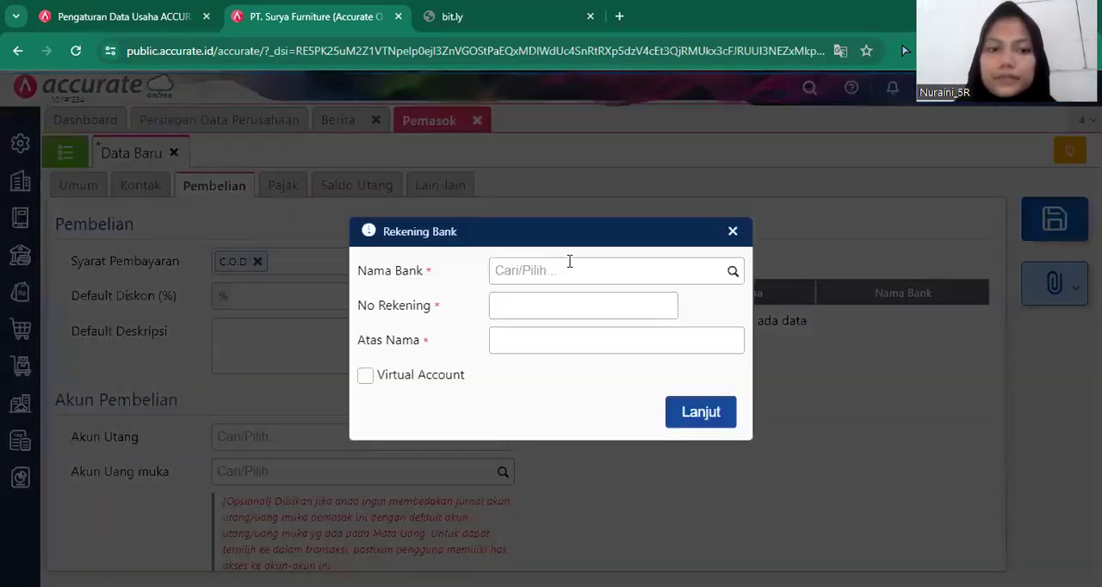
pyautogui.click(731, 271)
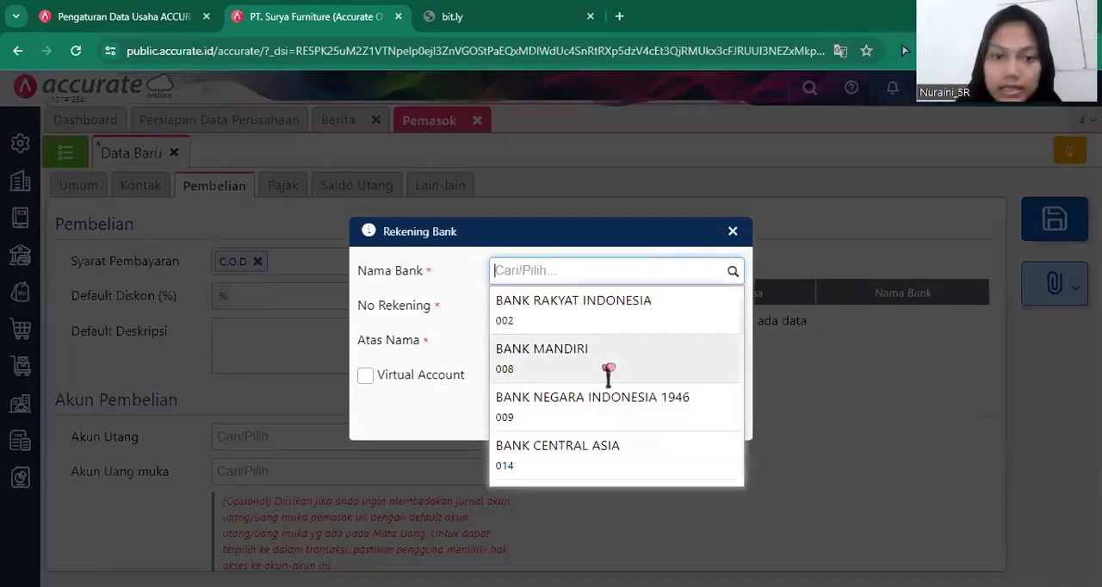
pyautogui.click(608, 370)
pyautogui.click(584, 307)
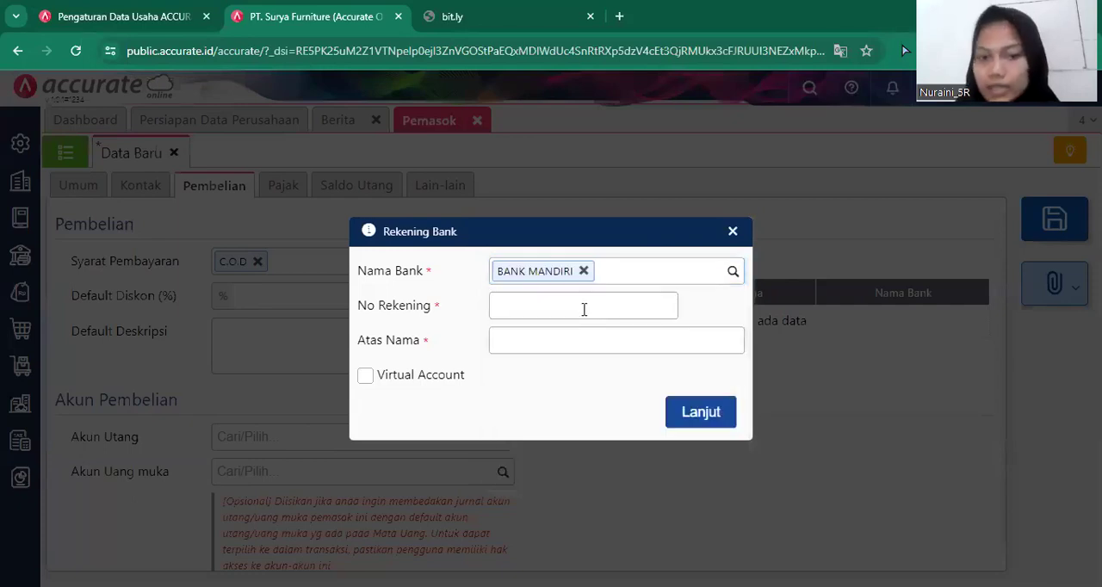
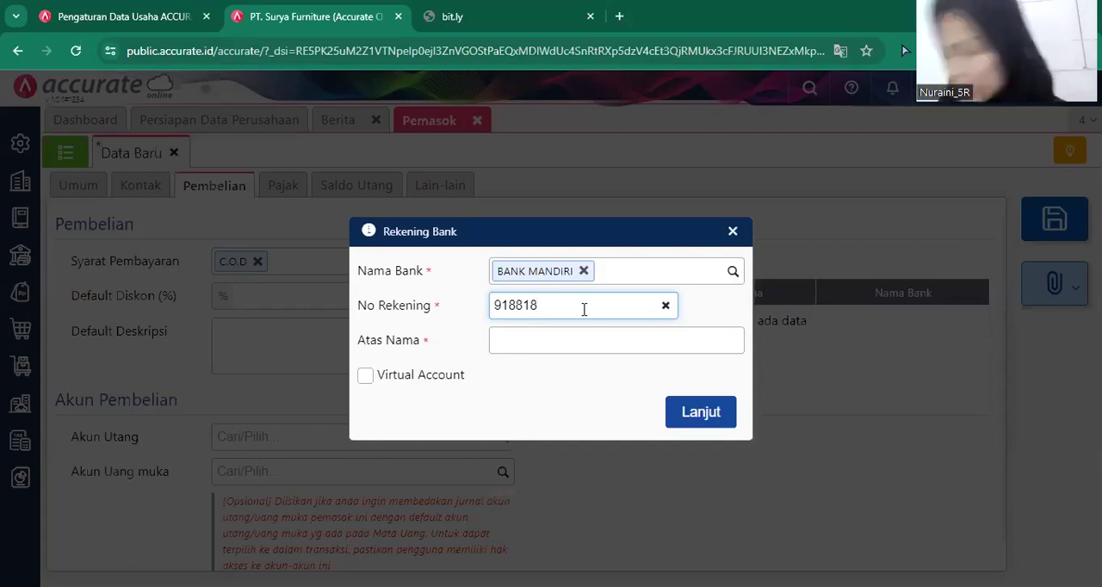
# Set the bank account holder to PT Sentra Furniture and add the account to the supplier.
pyautogui.click(589, 346)
pyautogui.write('PT')
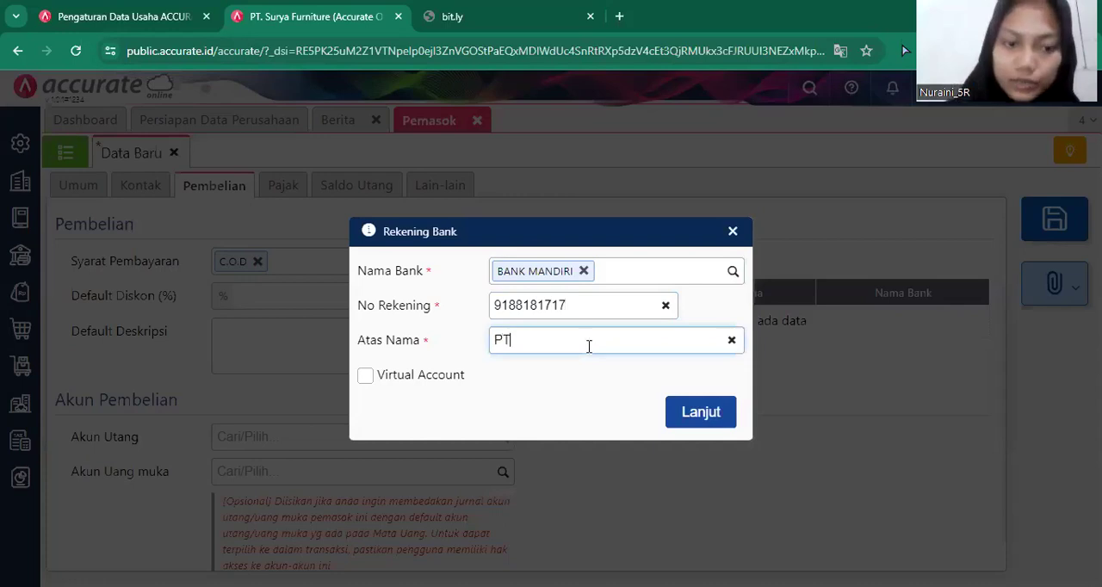
pyautogui.write(' Senj')
pyautogui.press('BackSpace')
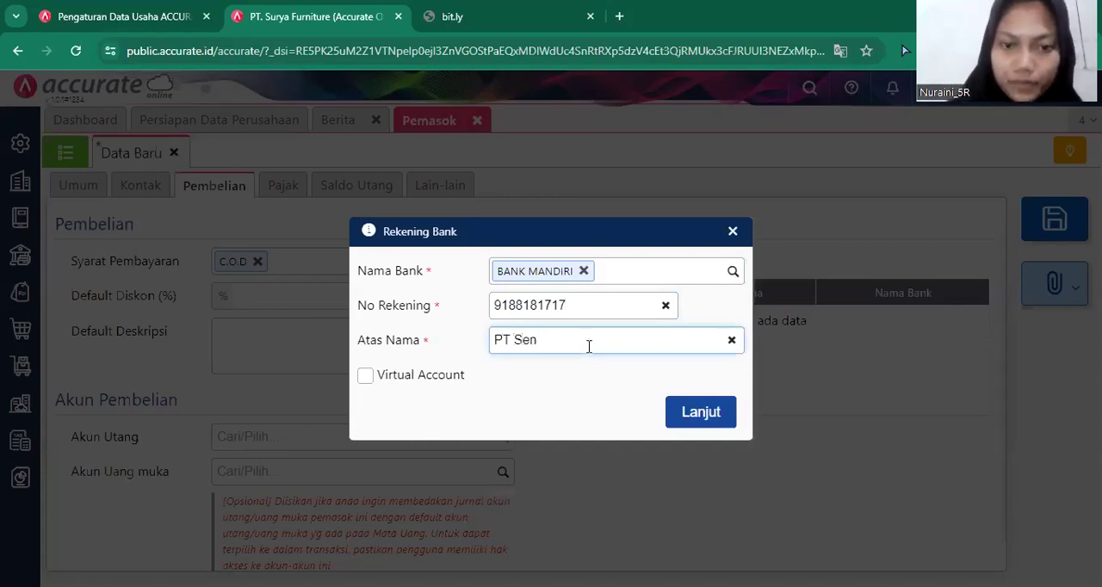
pyautogui.write('tar')
pyautogui.press('BackSpace')
pyautogui.write('ra Furniture')
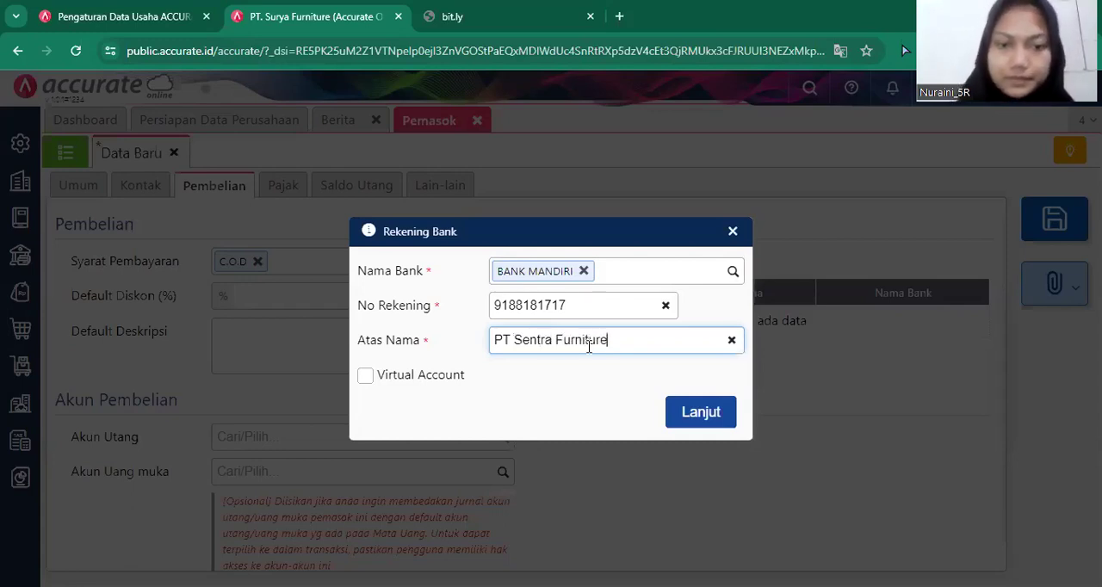
pyautogui.click(731, 415)
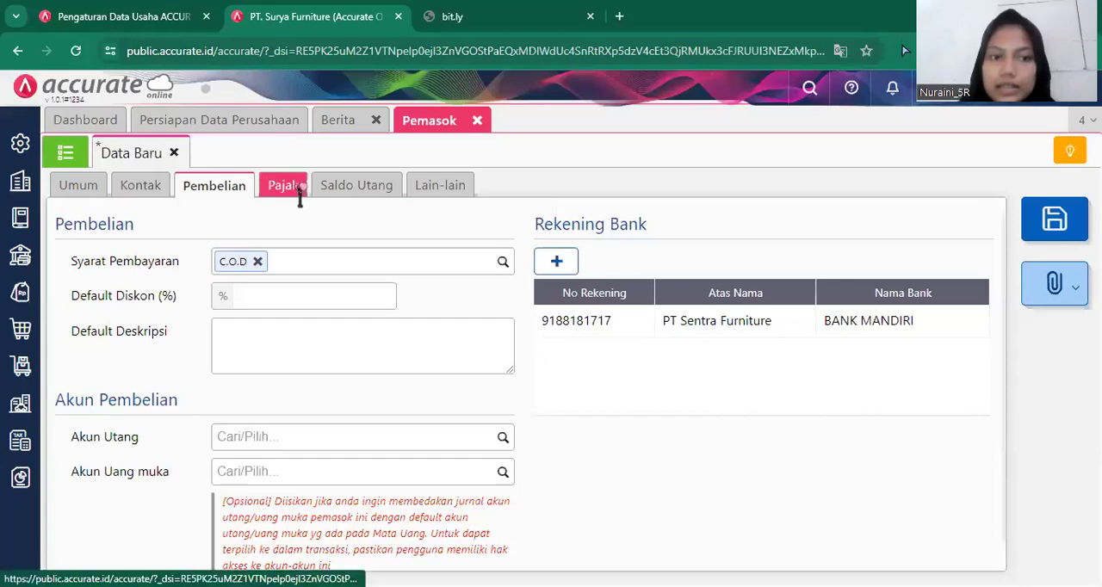
# Check the supplier's tax and opening payable details, save the supplier and close the supplier form.
pyautogui.click(280, 182)
pyautogui.click(372, 185)
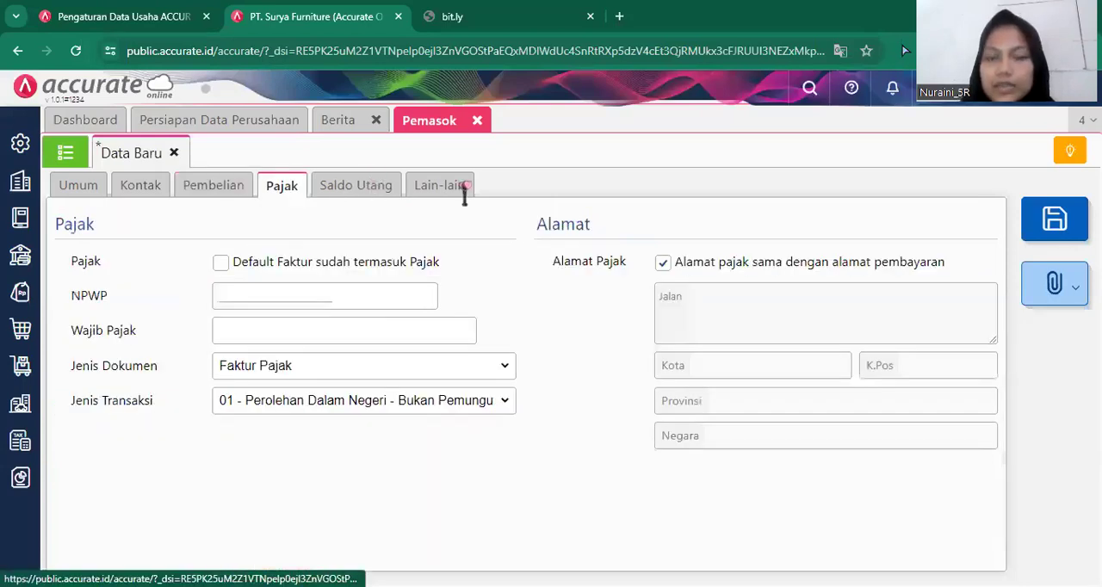
pyautogui.click(1052, 232)
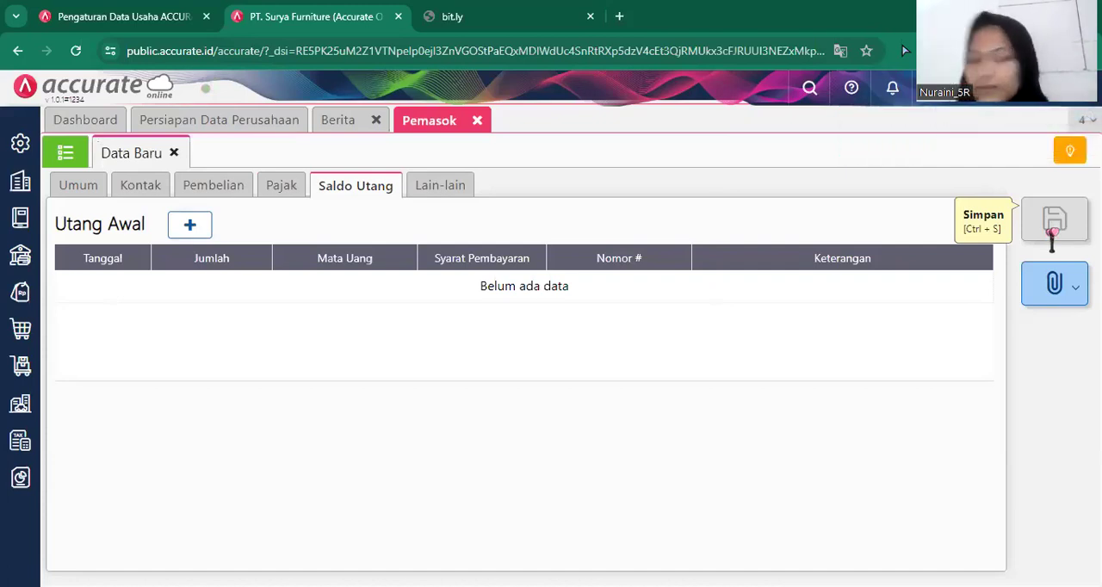
pyautogui.click(480, 122)
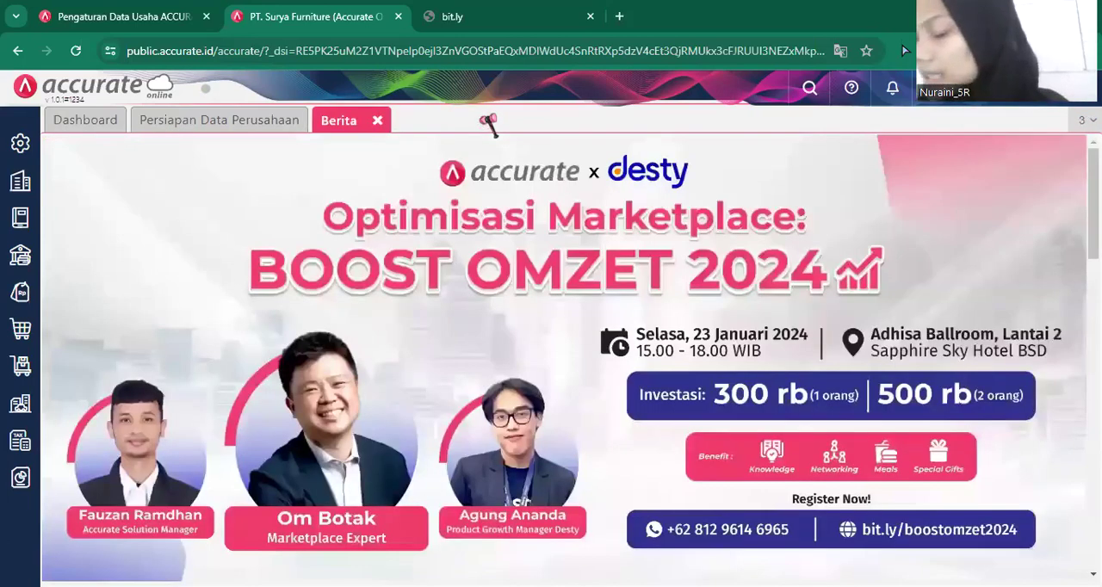
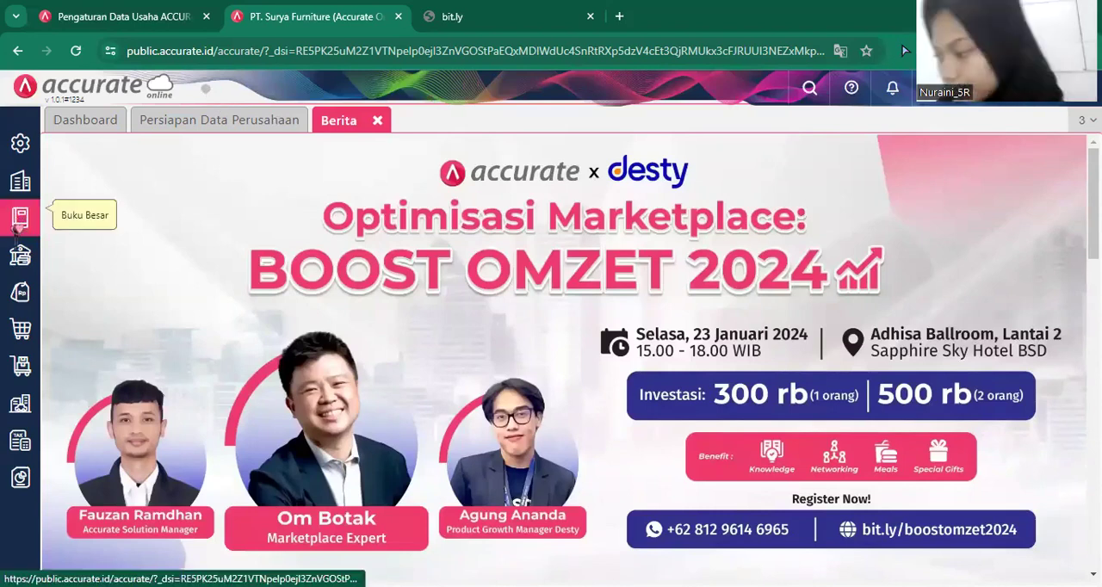
# Start a new ledger account (Akun Perkiraan) of type Aset Lancar Lainnya as a sub-account of Aset Lancar Lainnya.
pyautogui.click(16, 225)
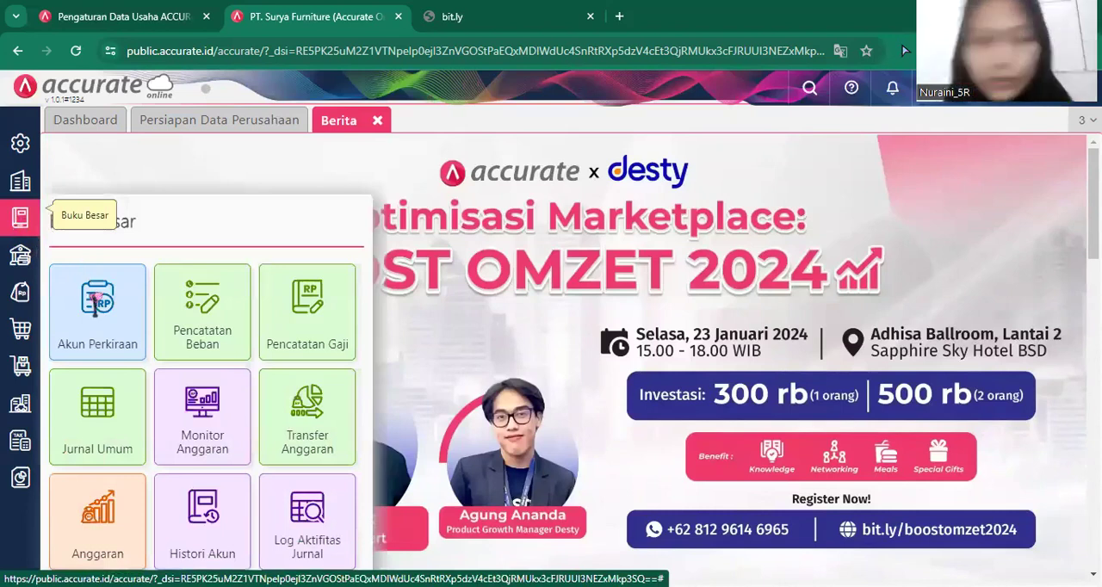
pyautogui.click(98, 300)
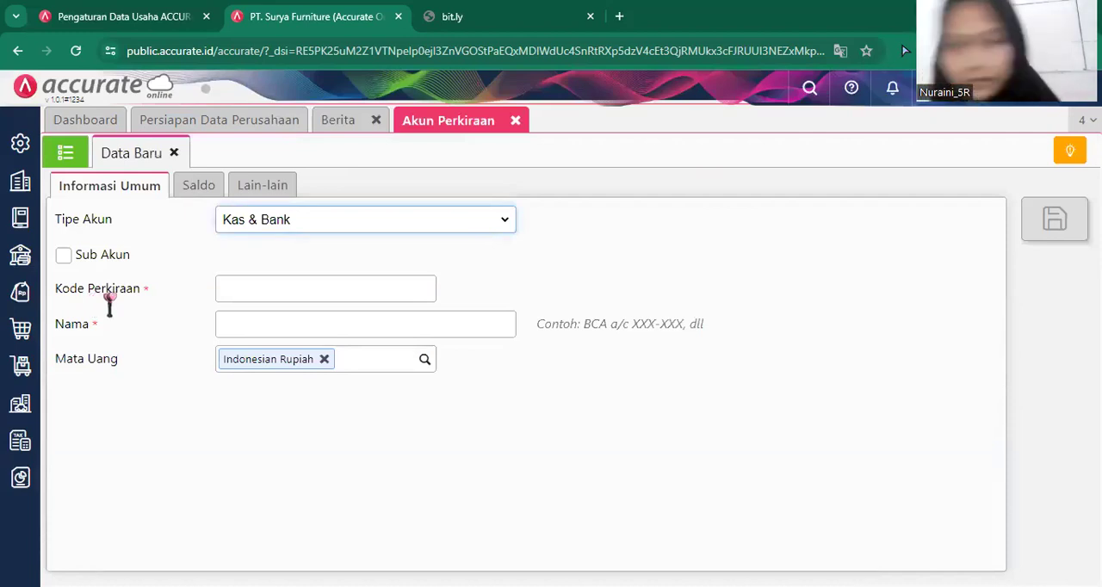
pyautogui.click(499, 215)
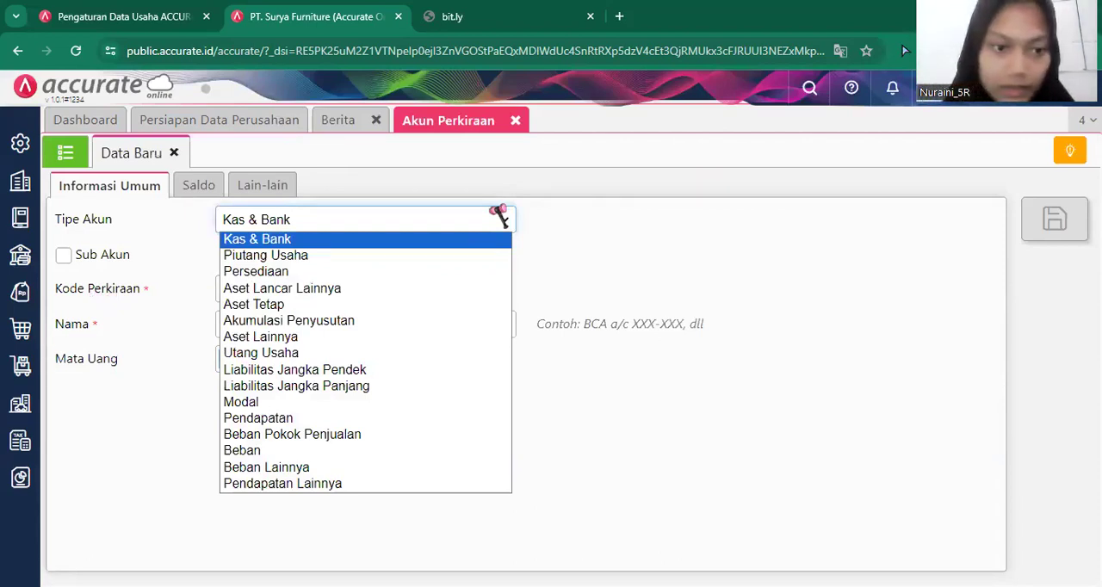
pyautogui.click(436, 289)
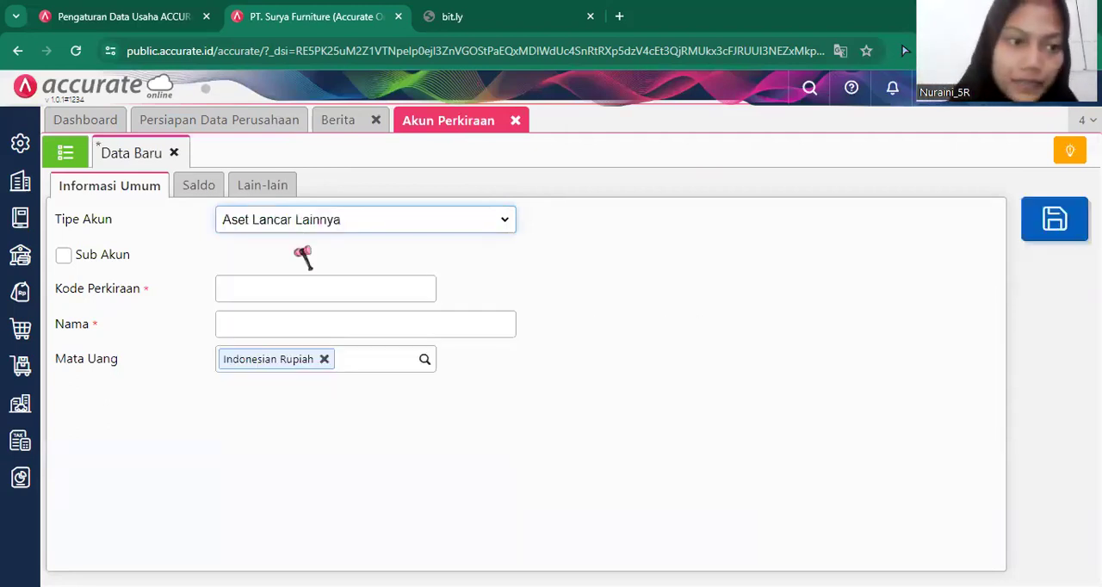
pyautogui.click(100, 255)
pyautogui.click(506, 255)
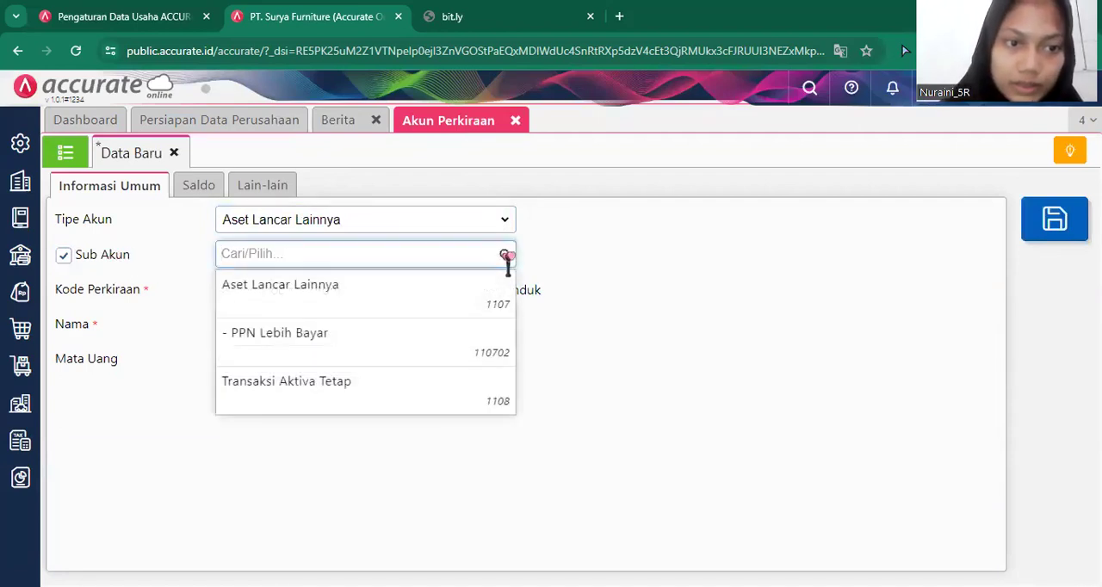
pyautogui.click(458, 295)
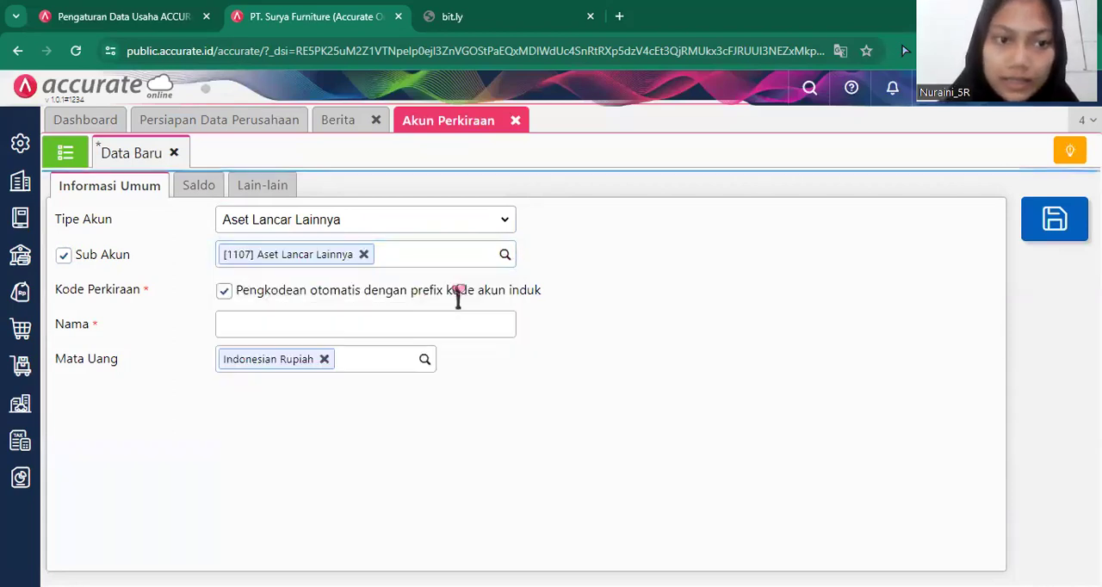
# Name the new account Kelebihan Pembayaran, check its opening balance section, and save it.
pyautogui.click(410, 320)
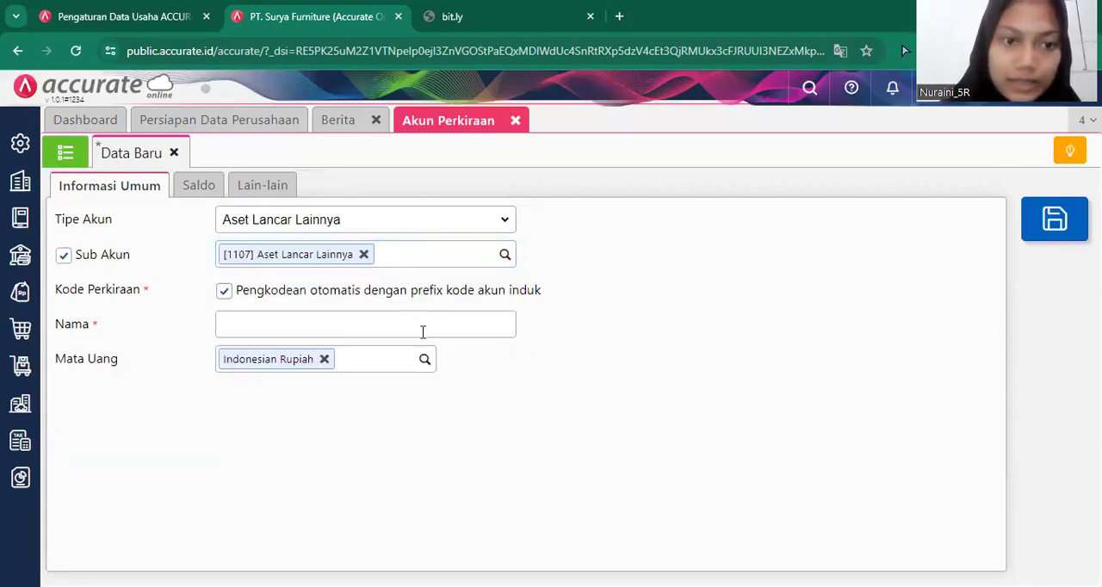
pyautogui.click(422, 332)
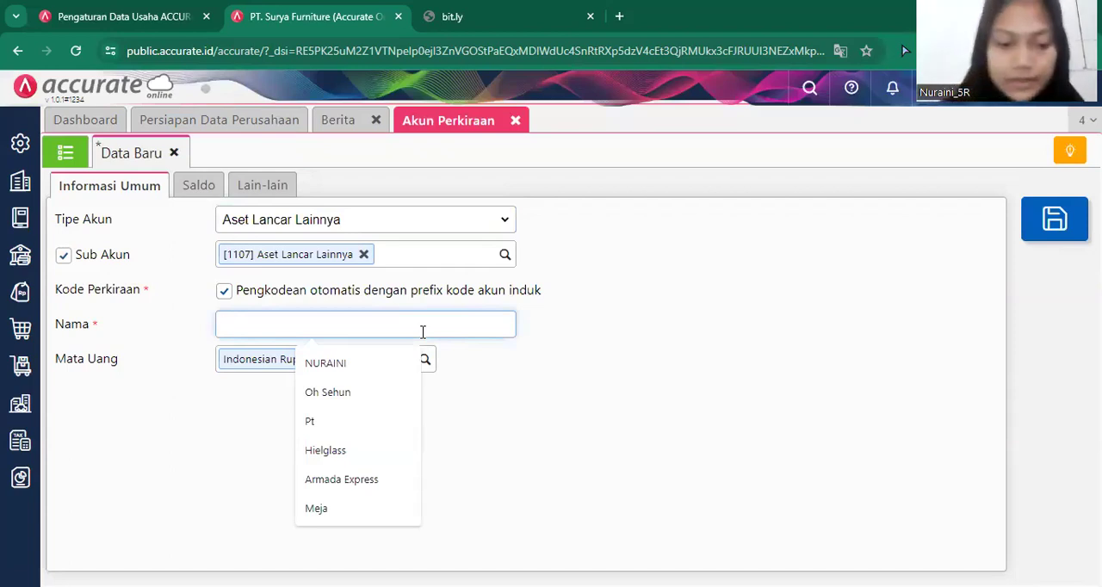
pyautogui.write('Kelebihan ')
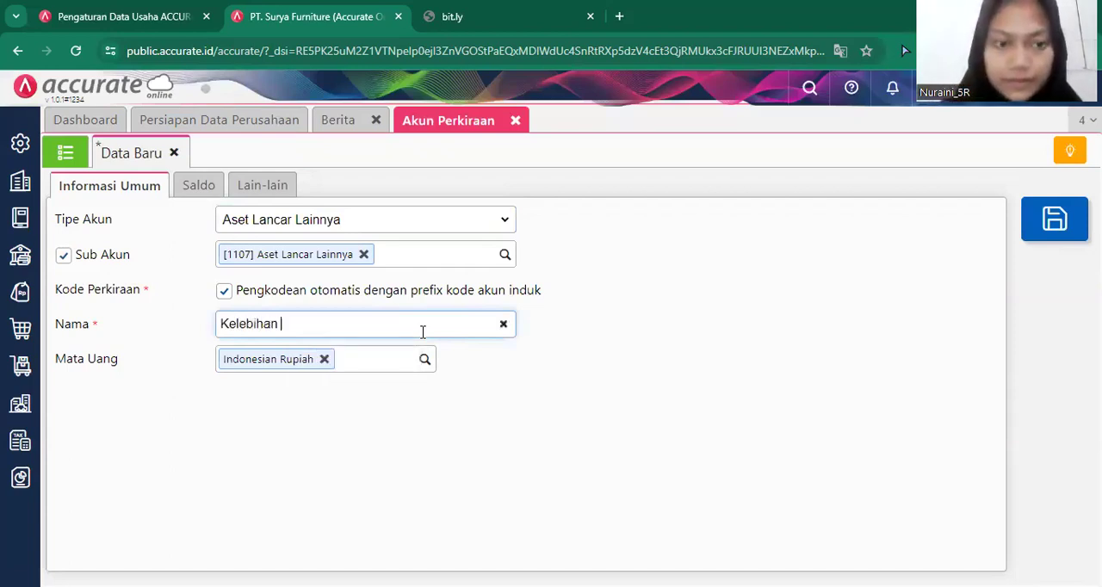
pyautogui.write('Pembayaram')
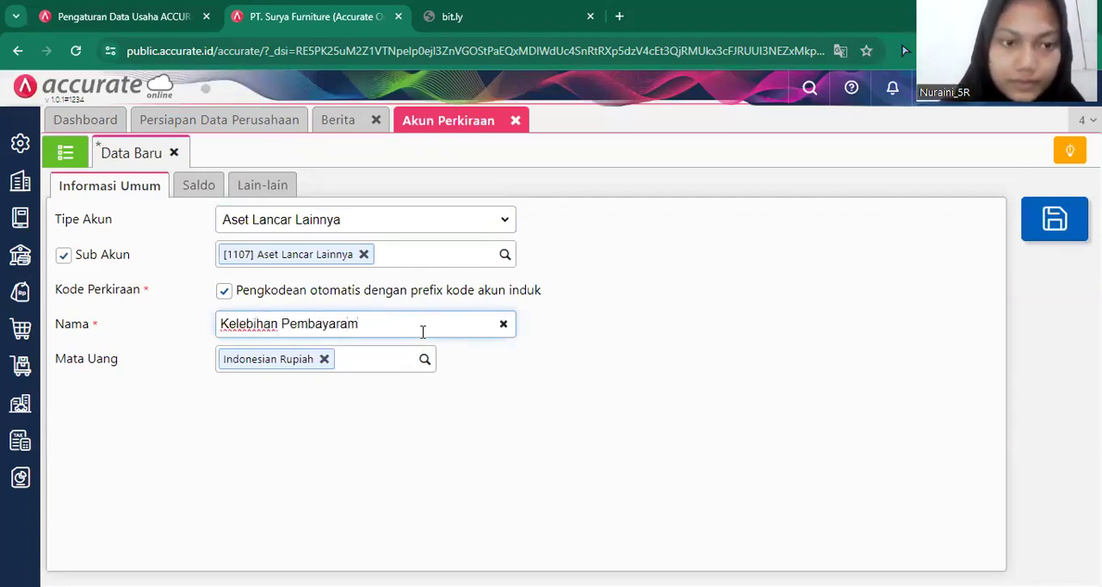
pyautogui.press('BackSpace')
pyautogui.write('n')
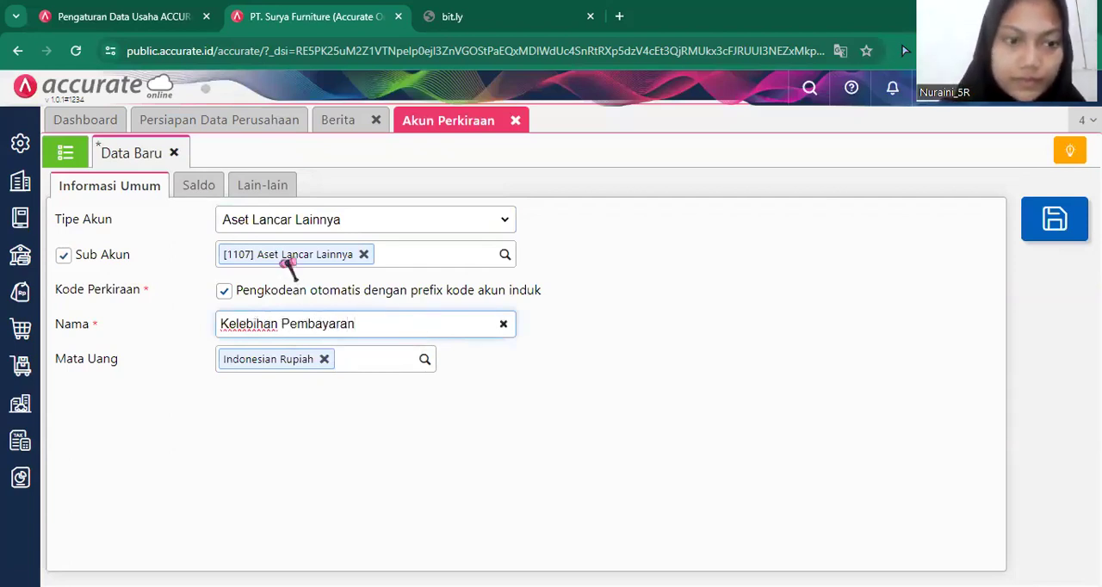
pyautogui.click(215, 185)
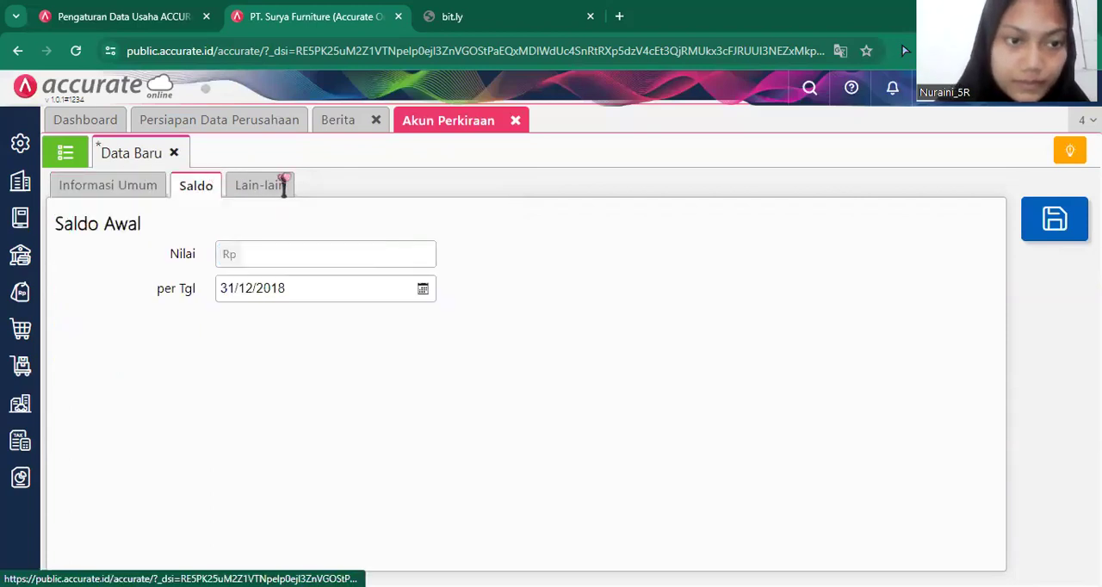
pyautogui.click(92, 186)
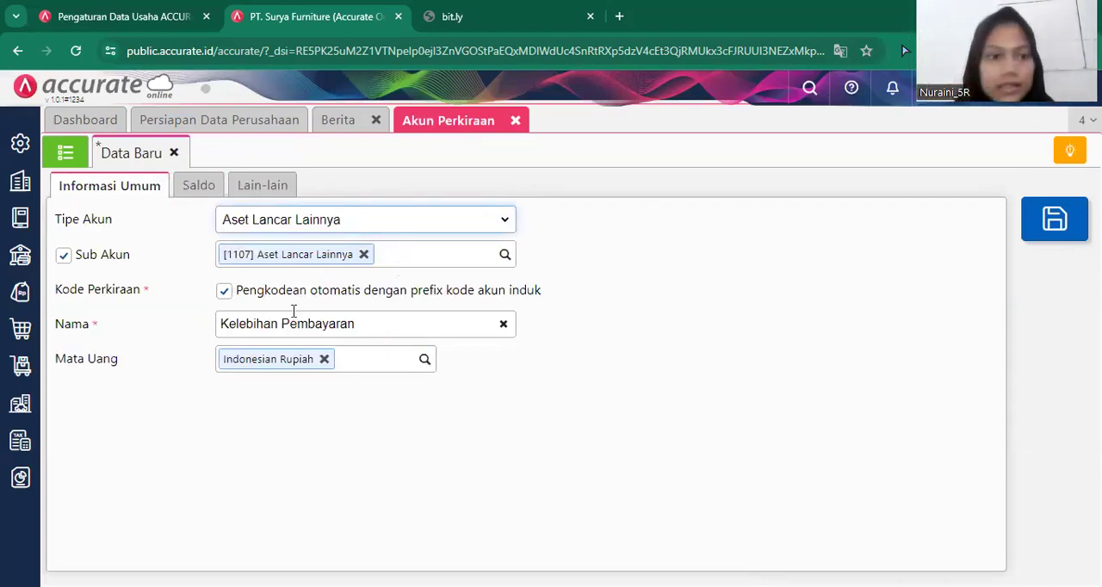
pyautogui.click(1053, 215)
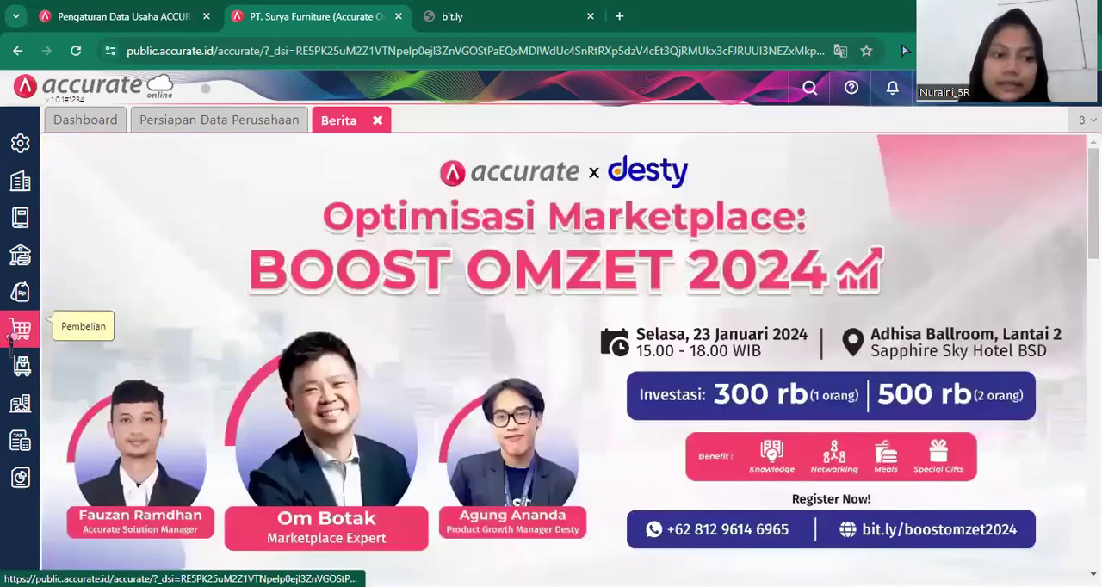
# Start a new purchase payment (Pembayaran Pembelian) to supplier PT Sentra Furniture, code V.0004.
pyautogui.click(20, 334)
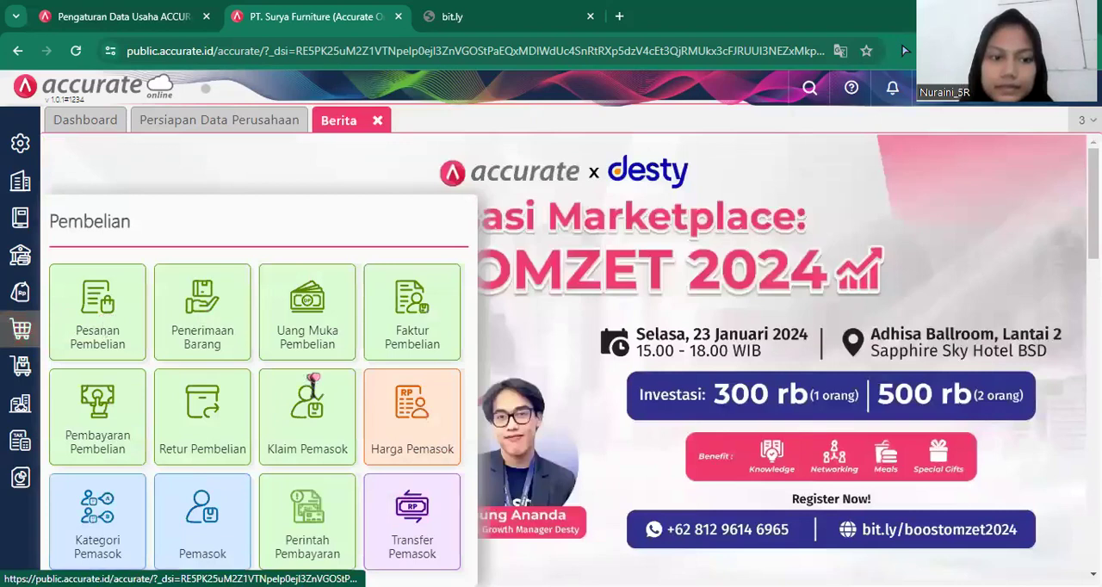
pyautogui.click(97, 417)
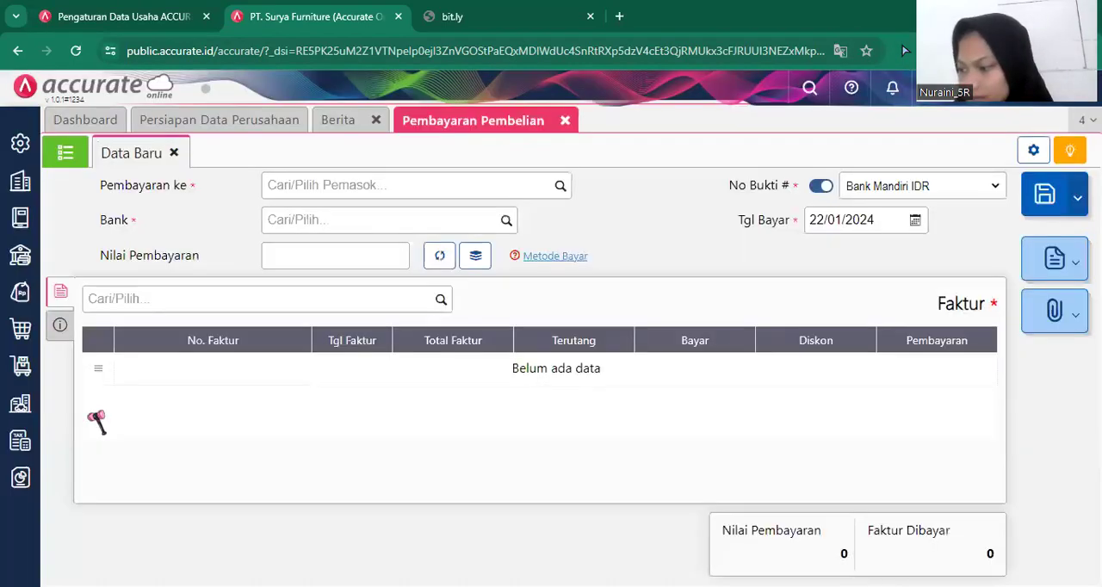
pyautogui.click(511, 191)
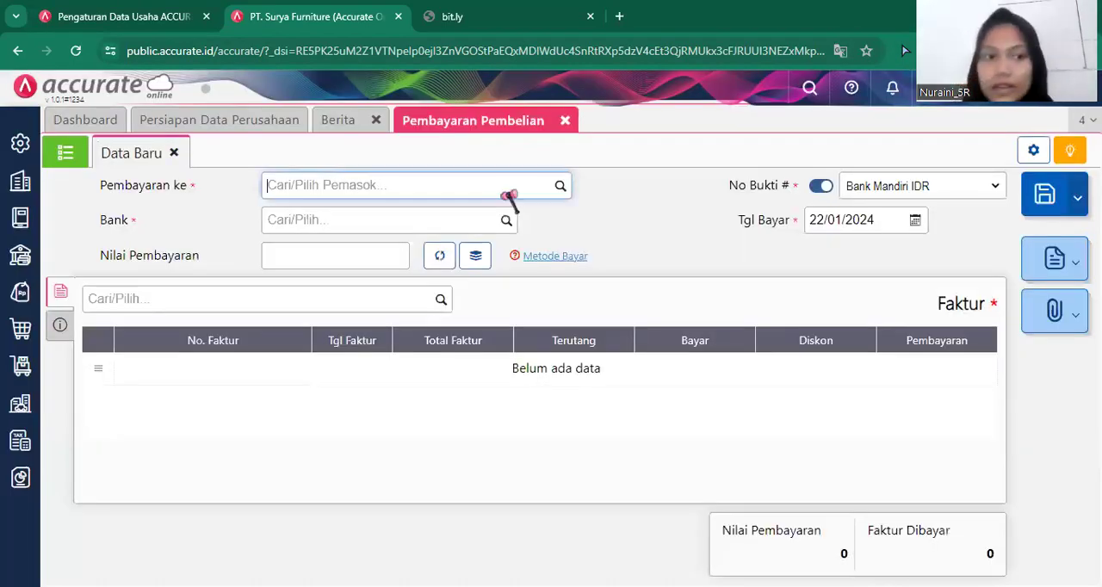
pyautogui.click(559, 187)
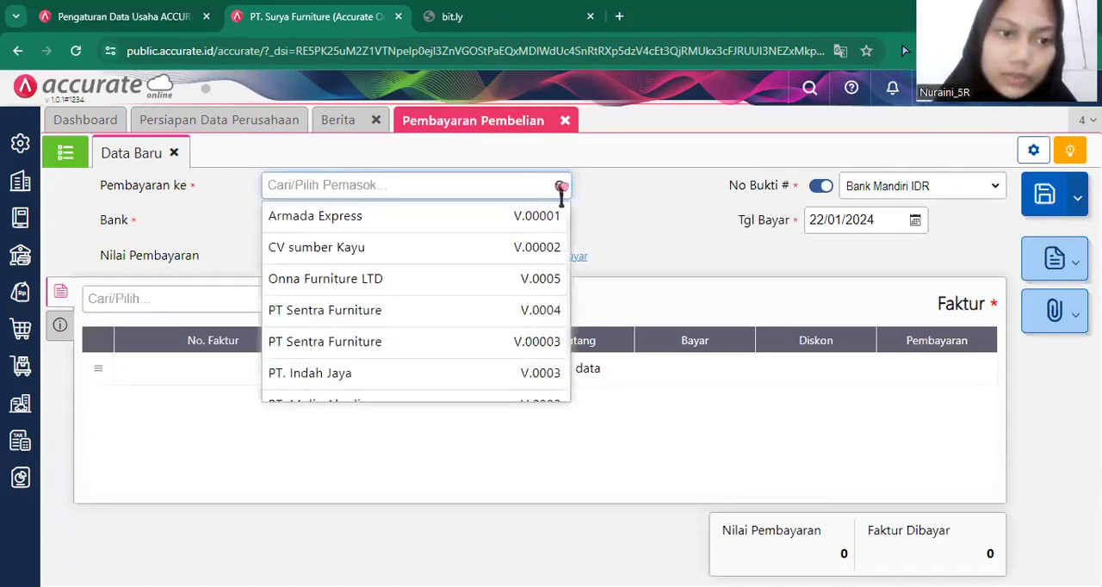
pyautogui.click(469, 315)
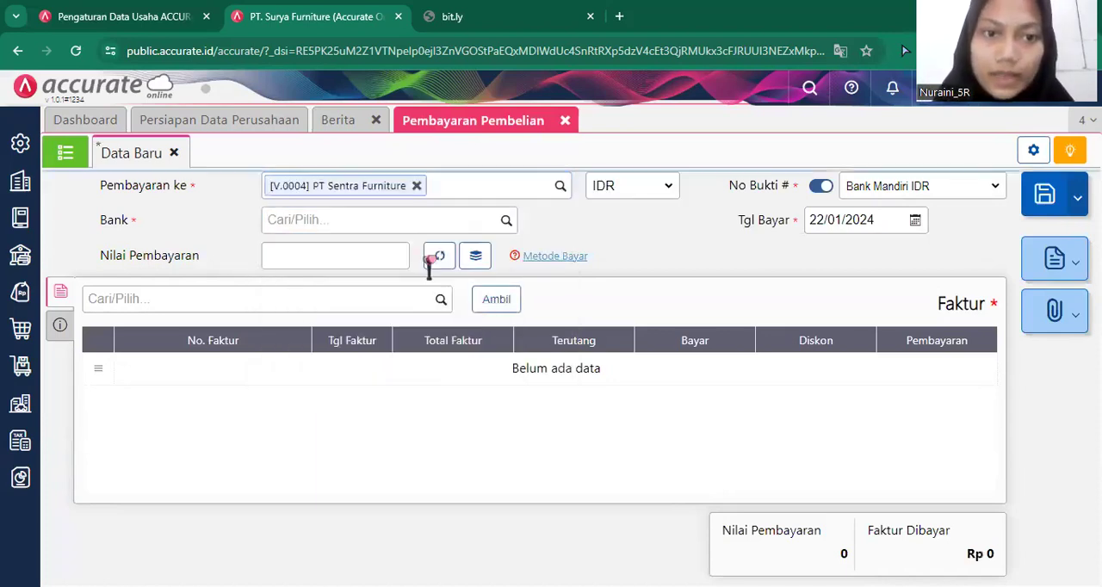
# Set the payment's bank to Bank Mandiri IDR and its payment date to 19/01/2019.
pyautogui.click(505, 222)
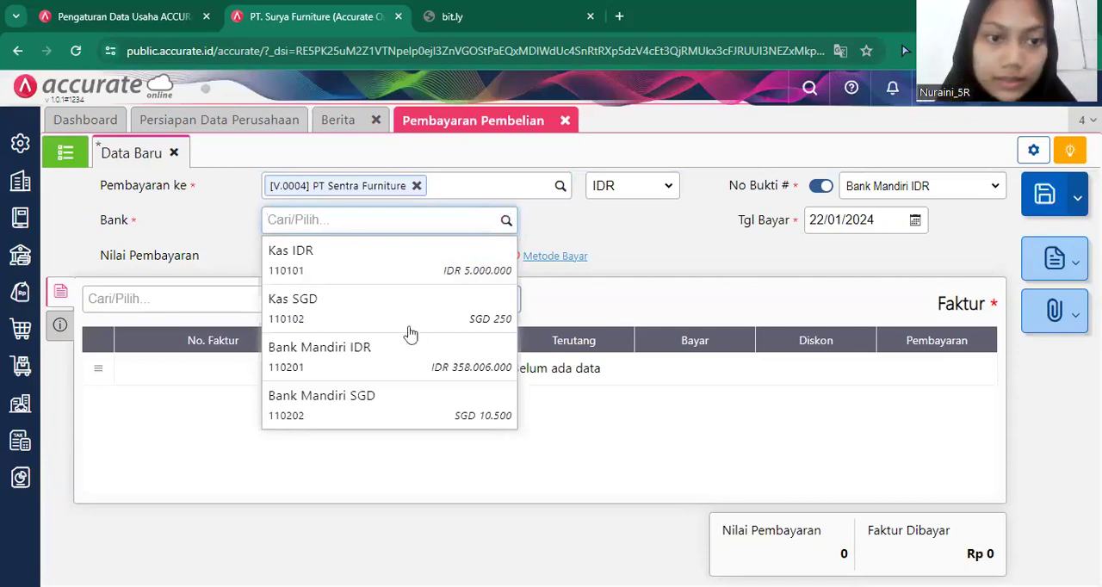
pyautogui.click(397, 360)
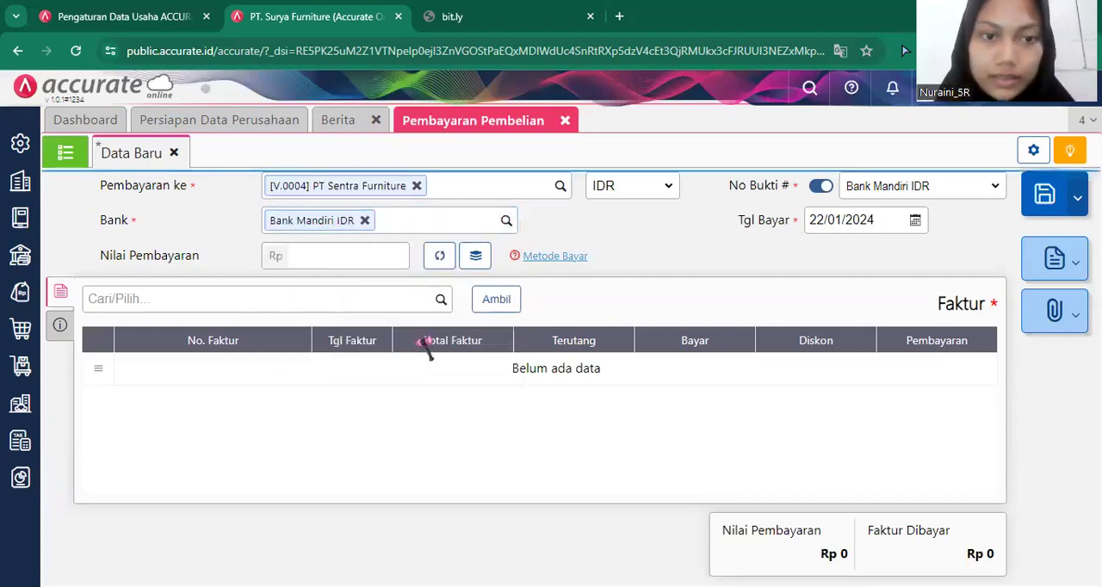
pyautogui.click(888, 218)
pyautogui.press('BackSpace')
pyautogui.write('19/01/20')
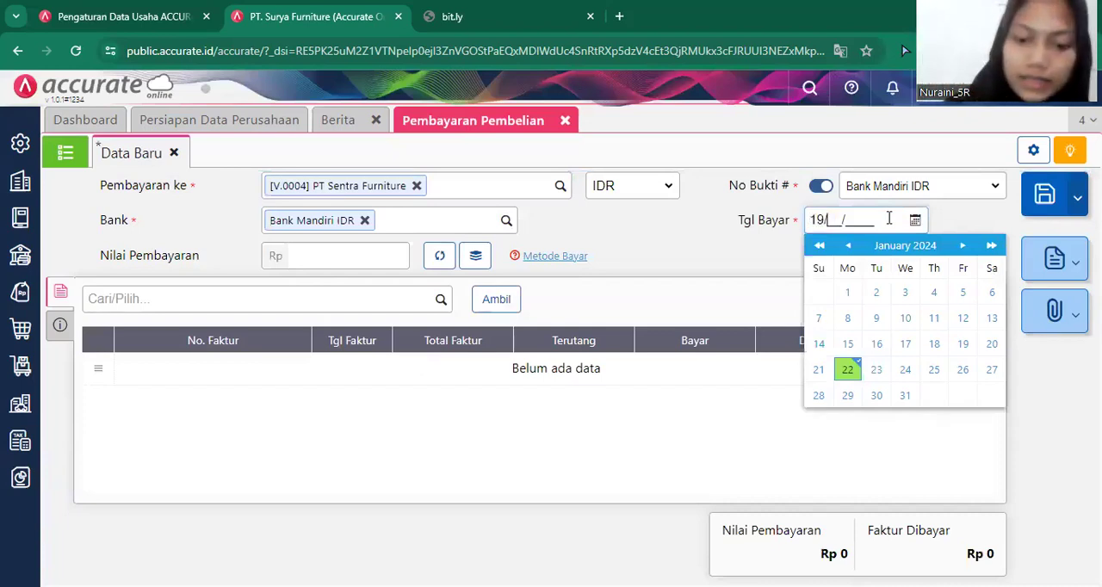
pyautogui.write('19')
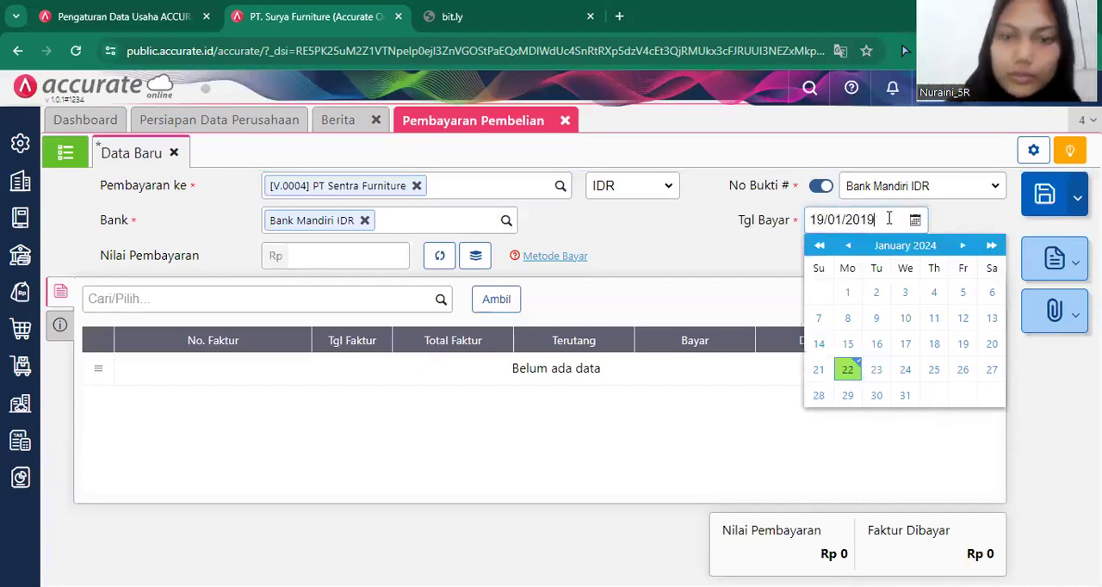
pyautogui.click(598, 450)
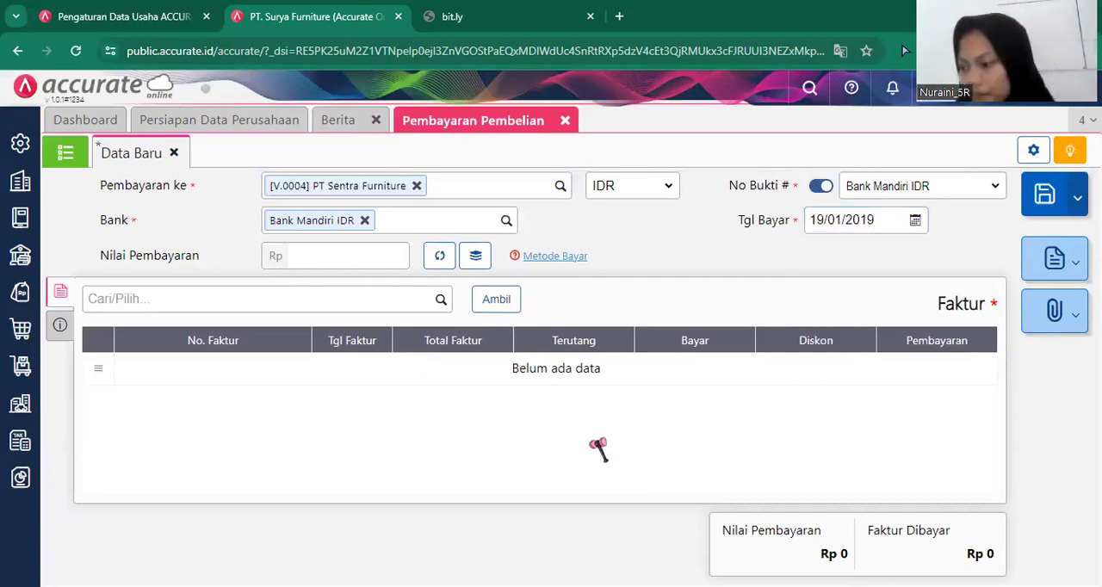
# Add the supplier's unpaid invoice dated 30/11/2018 to the payment, leaving out the Sentra-017 invoice.
pyautogui.click(496, 300)
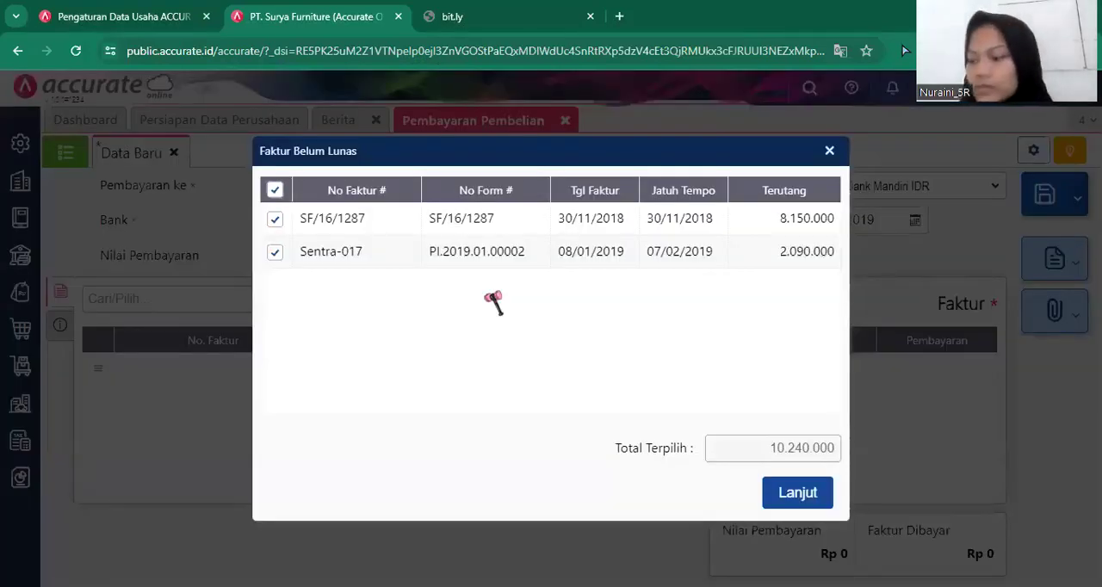
pyautogui.click(290, 258)
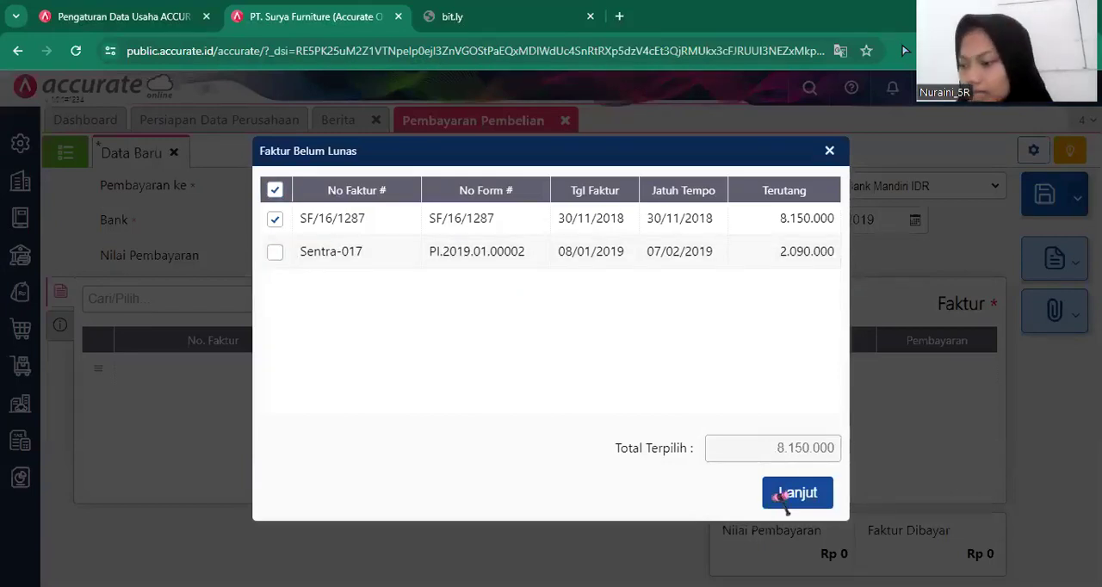
pyautogui.click(785, 495)
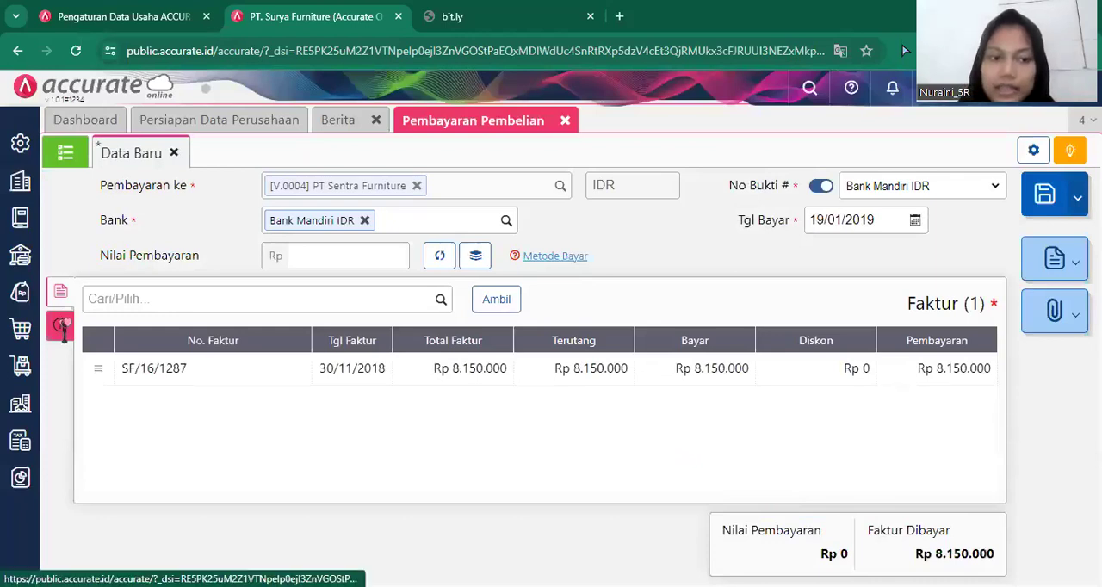
# Set the payment method to Transfer Bank and remove the 30/11/2018 invoice from the payment.
pyautogui.click(349, 344)
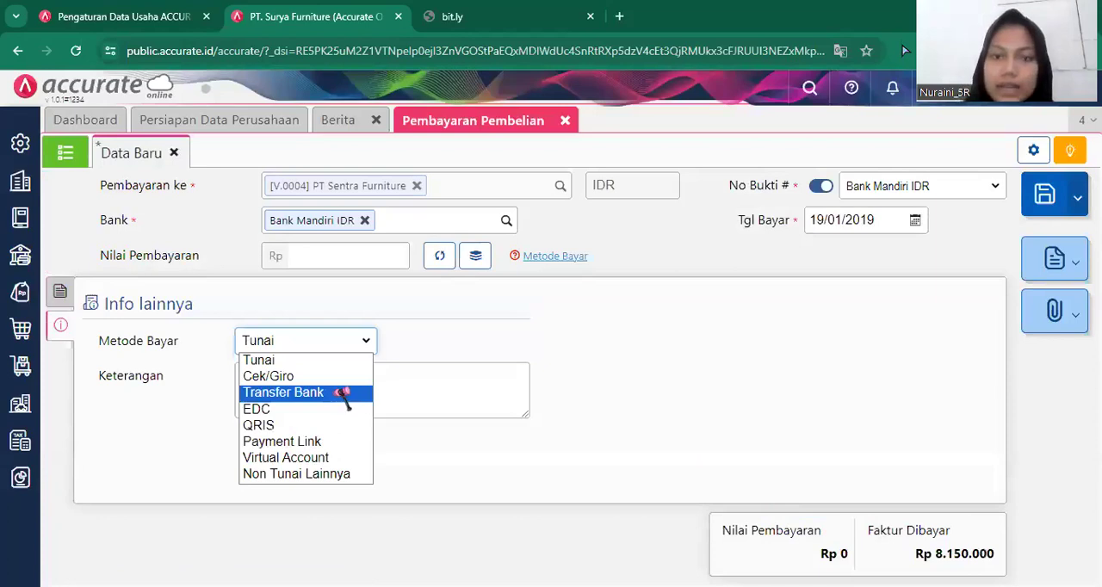
pyautogui.click(57, 294)
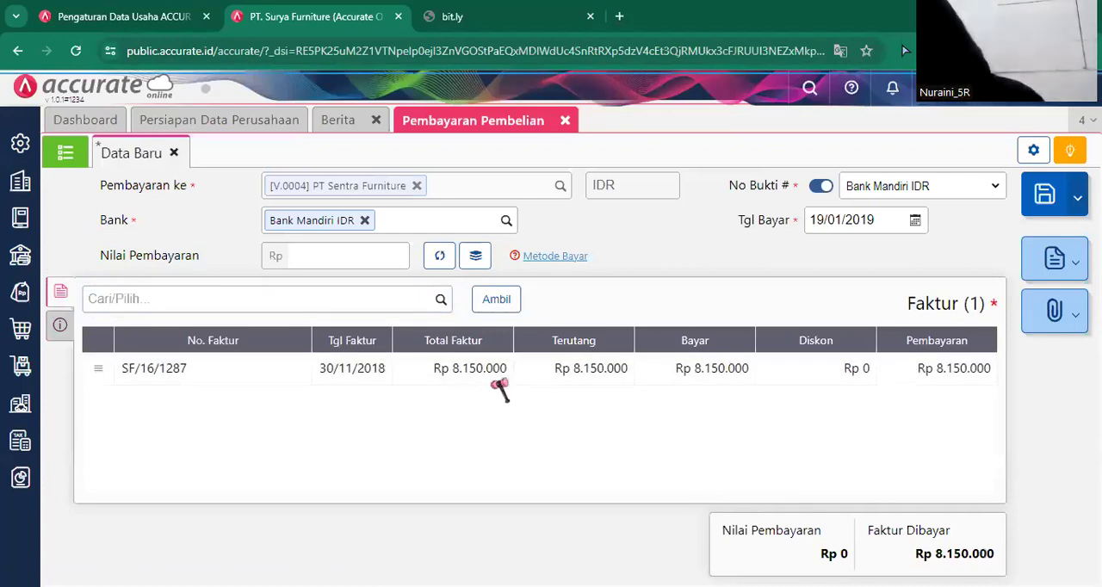
pyautogui.click(499, 385)
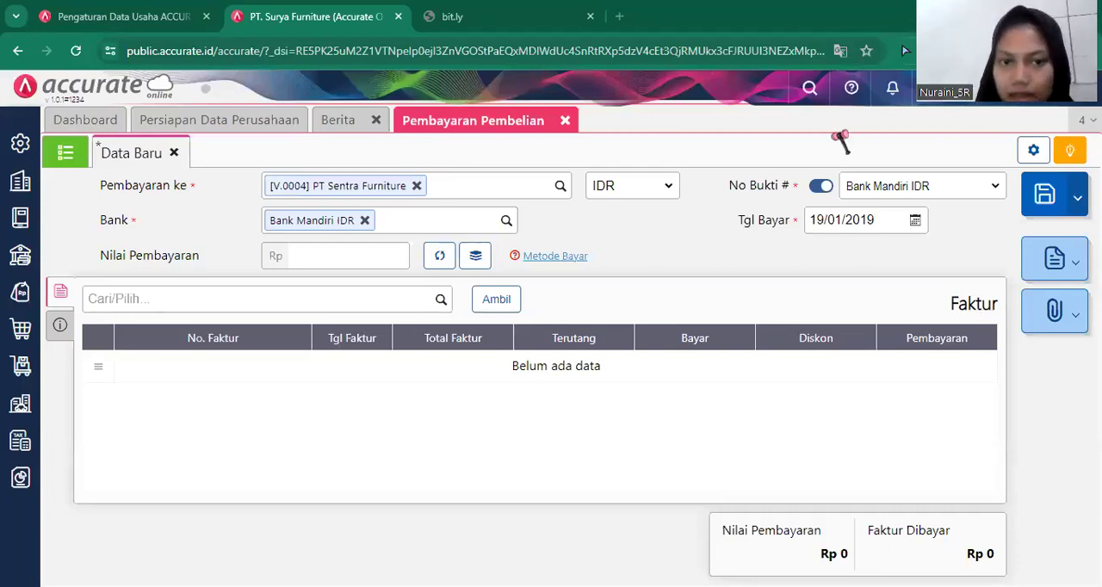
# Retrieve the unpaid invoices again and add only the one dated 30/11/2018, excluding Sentra-017.
pyautogui.click(497, 301)
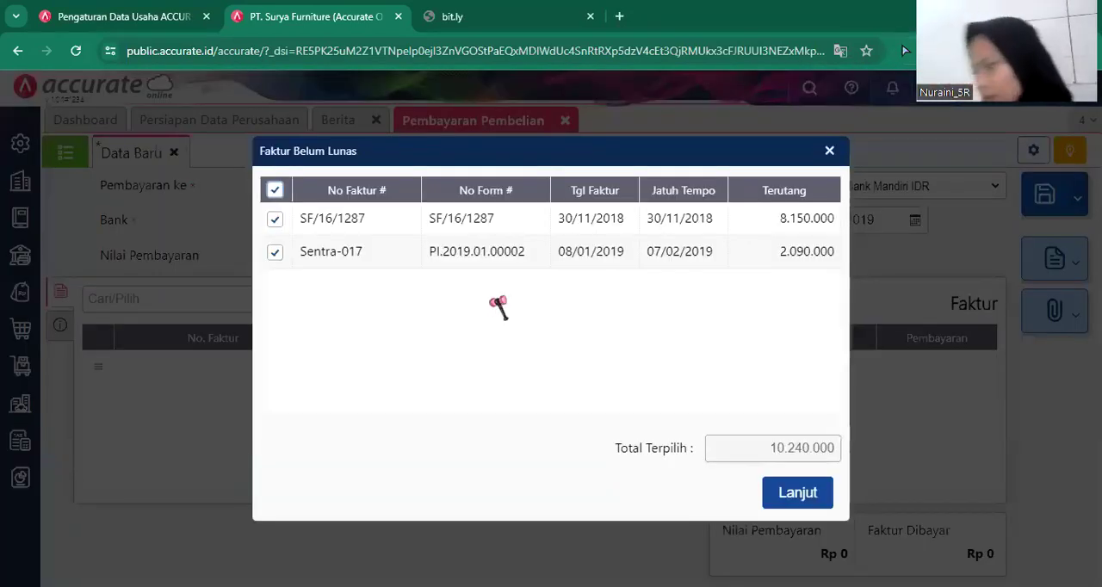
pyautogui.click(326, 230)
pyautogui.click(328, 231)
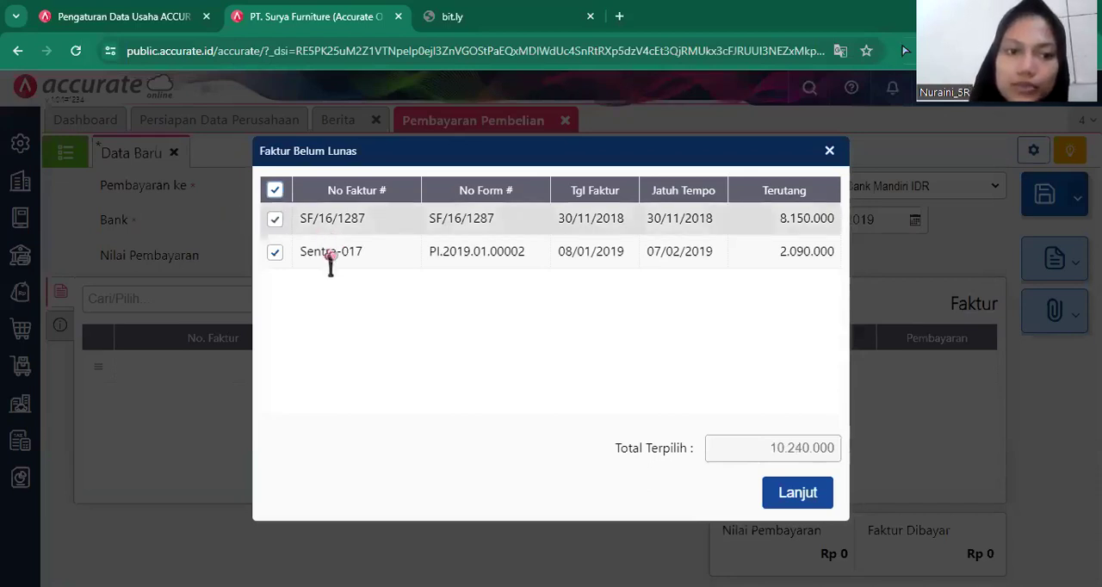
pyautogui.click(334, 257)
pyautogui.click(799, 502)
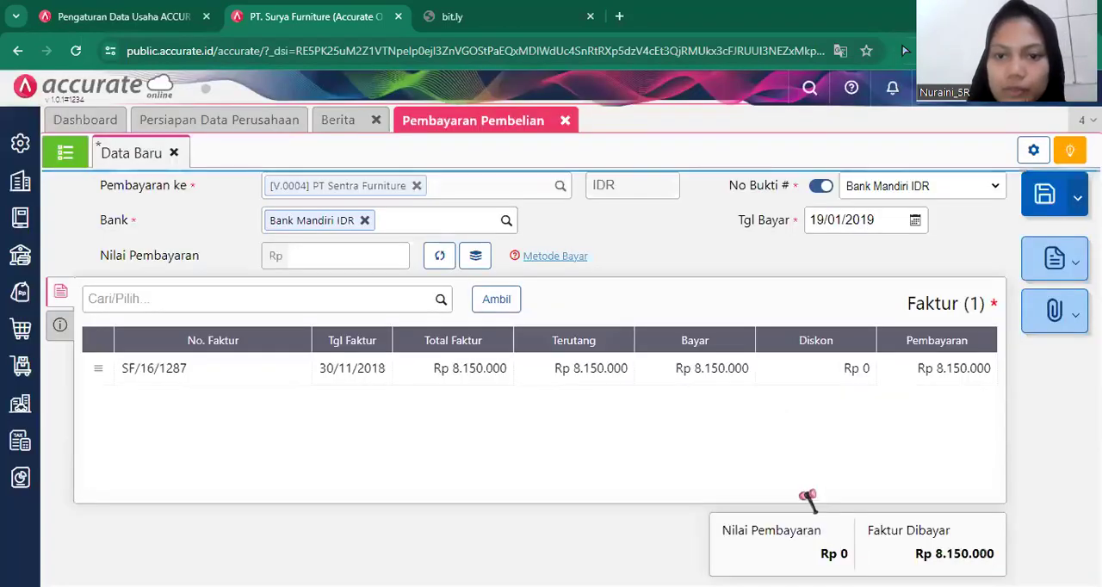
# Open the discount information of the 30/11/2018 invoice and choose Kelebihan Pembayaran as the discount account.
pyautogui.click(669, 370)
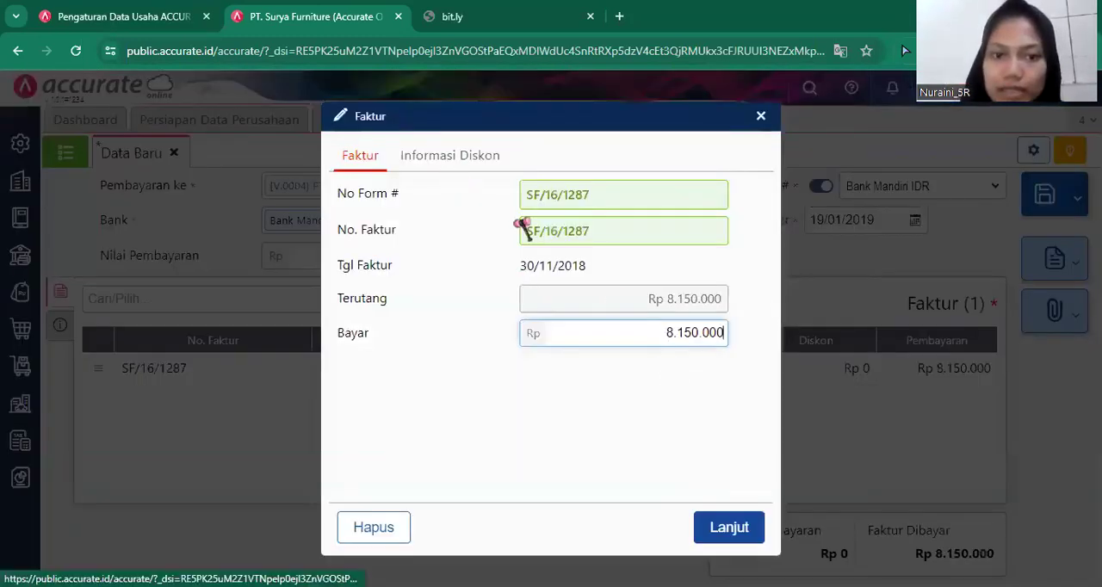
pyautogui.click(473, 157)
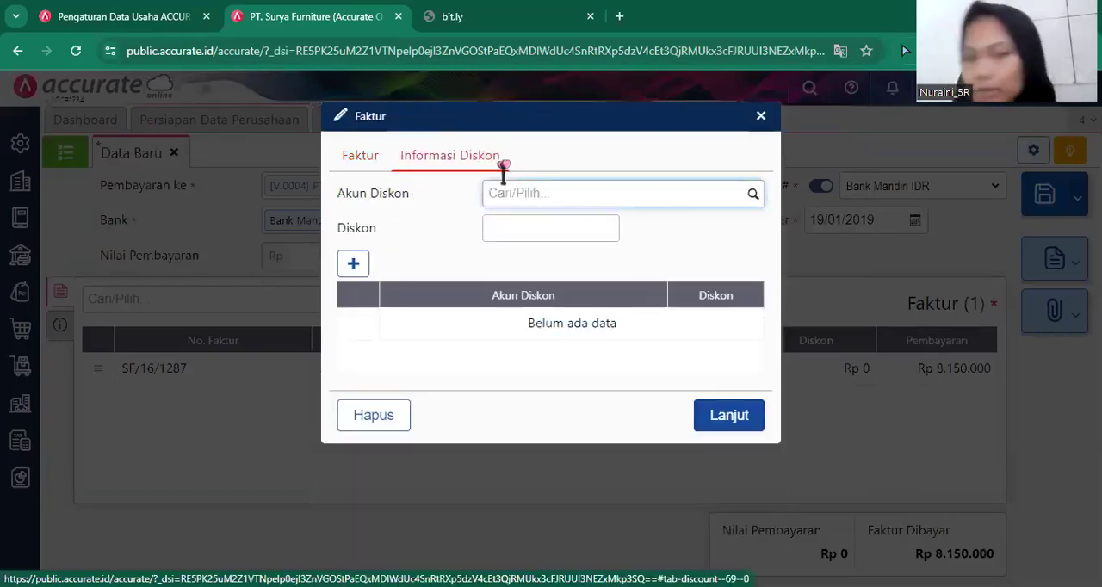
pyautogui.click(756, 198)
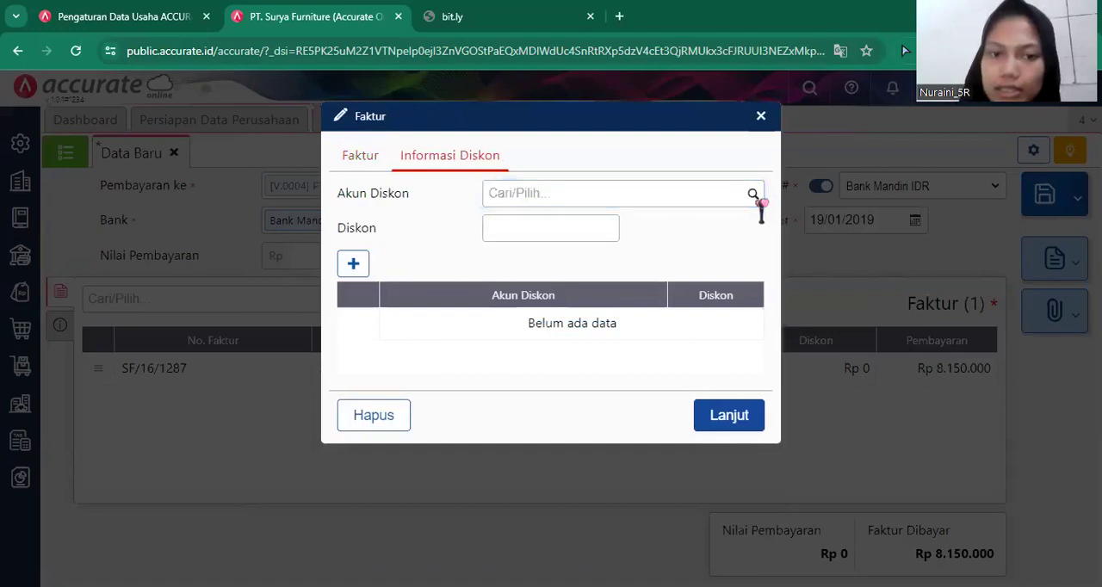
pyautogui.click(758, 197)
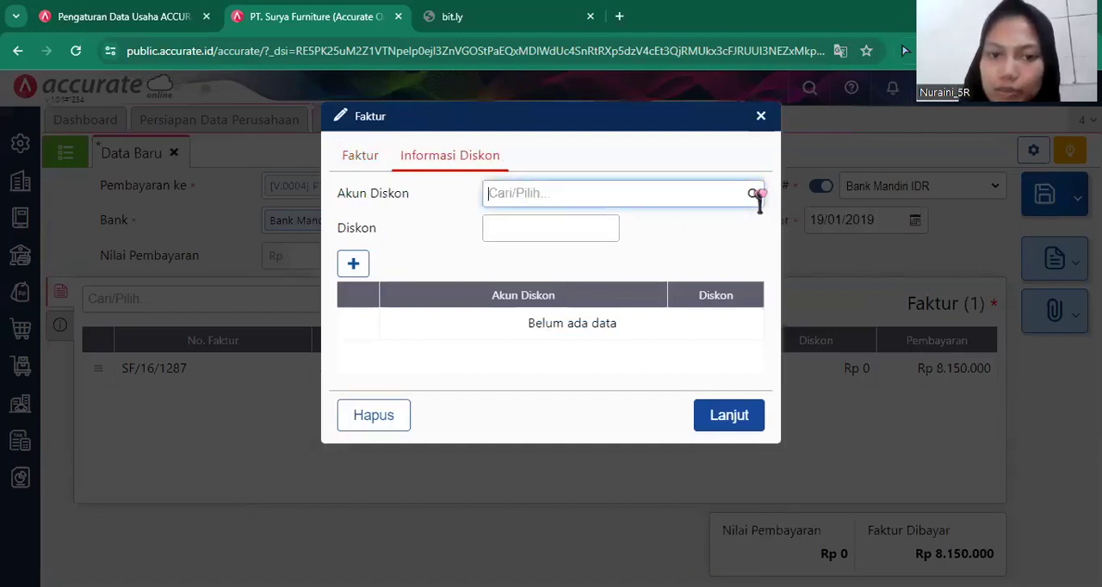
pyautogui.write('kelebi')
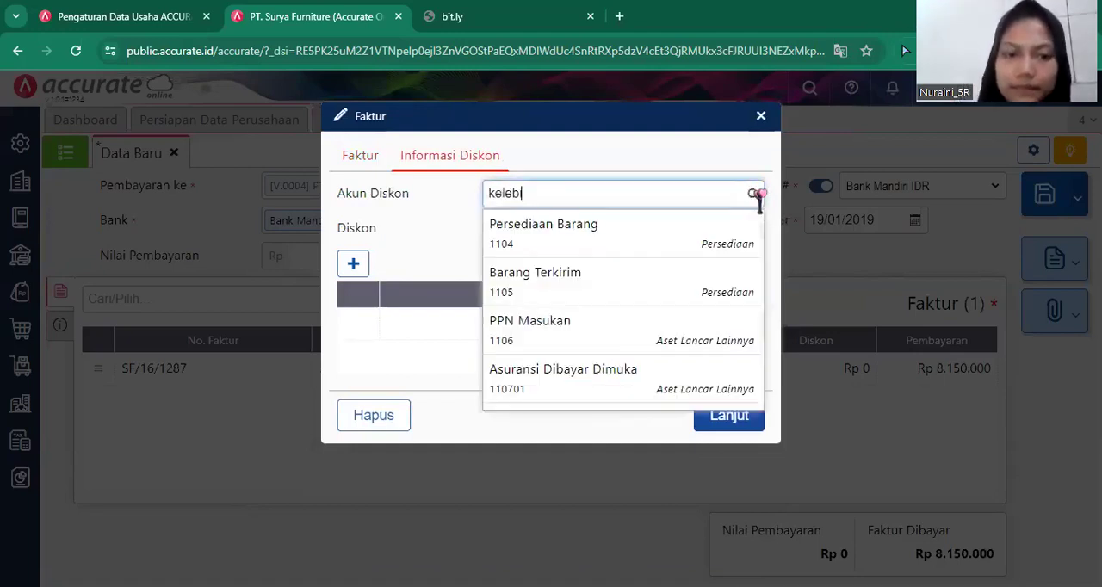
pyautogui.write('han')
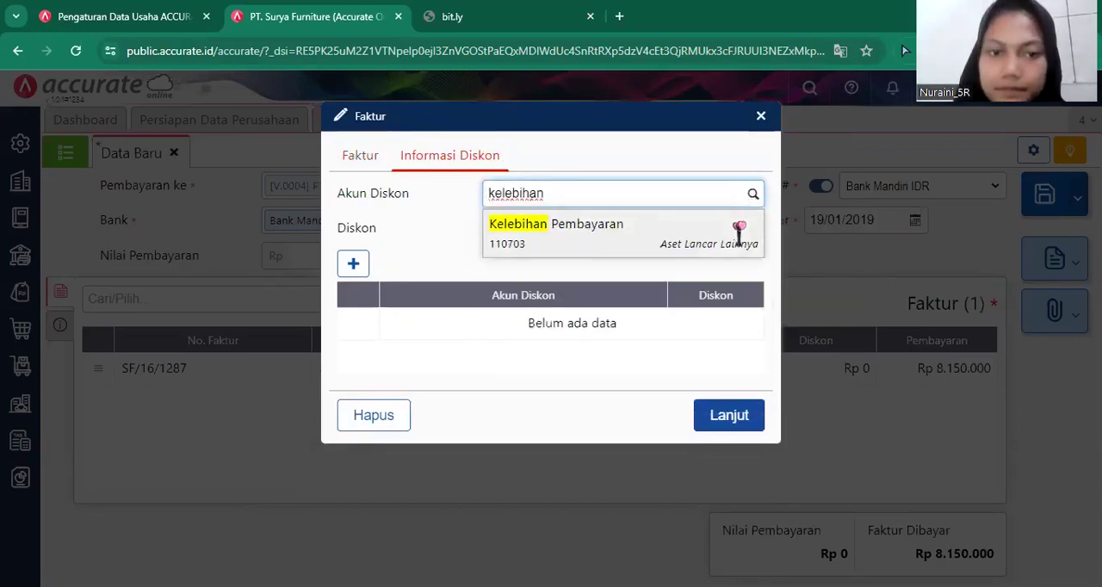
pyautogui.click(738, 231)
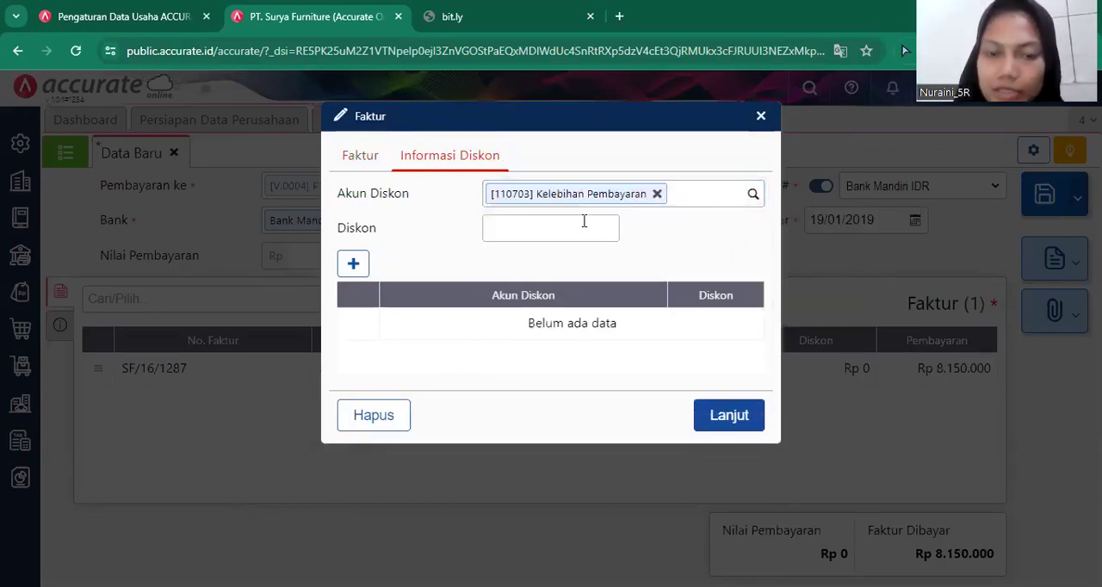
# Set the invoice's discount to -1.850.000, apply it to the payment, and check the invoice details.
pyautogui.click(583, 221)
pyautogui.write('-1.850.000')
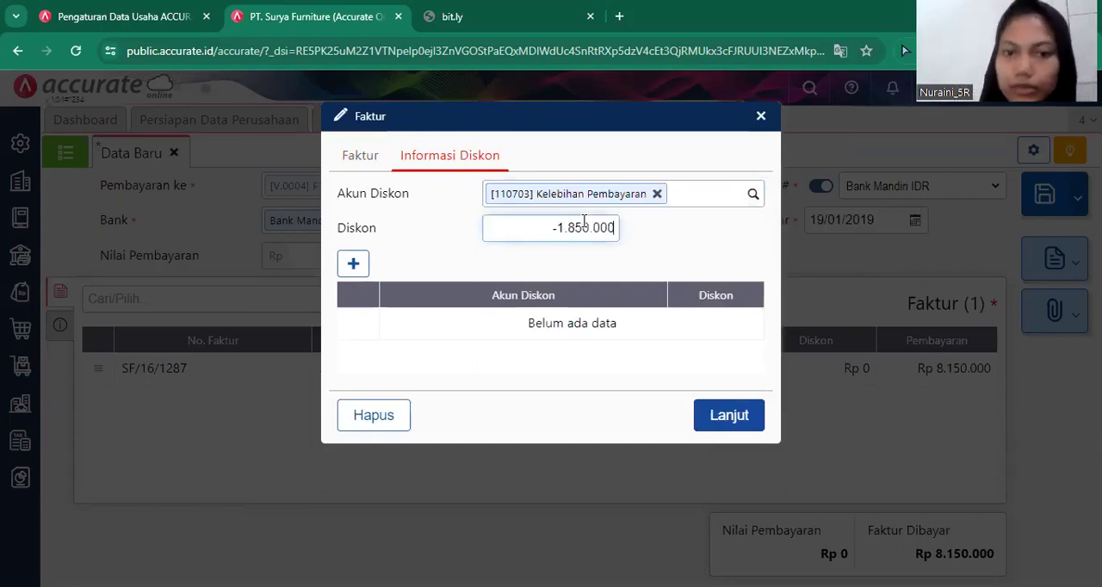
pyautogui.click(745, 416)
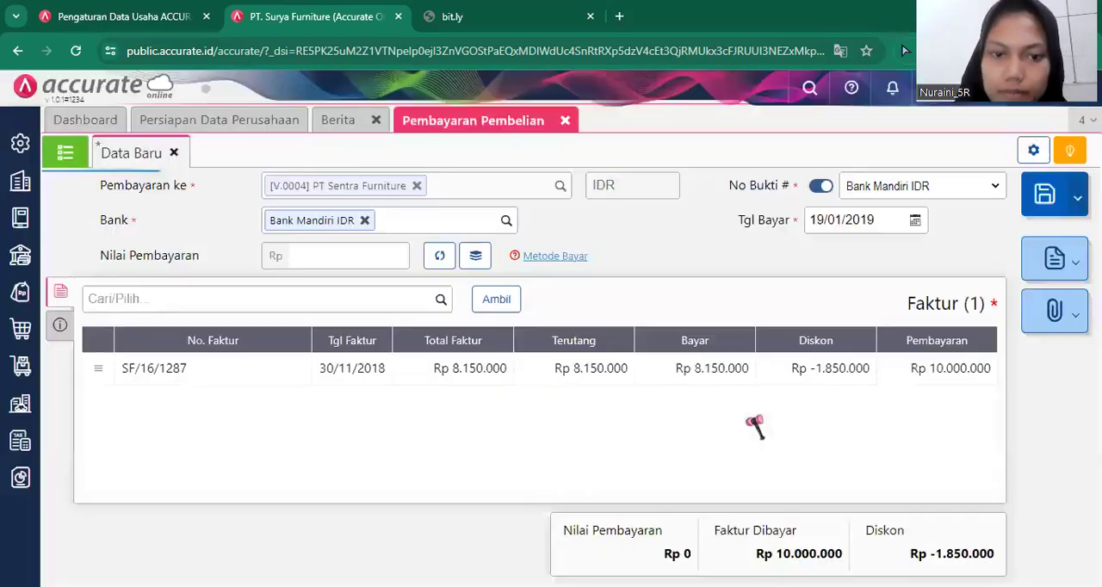
pyautogui.click(613, 379)
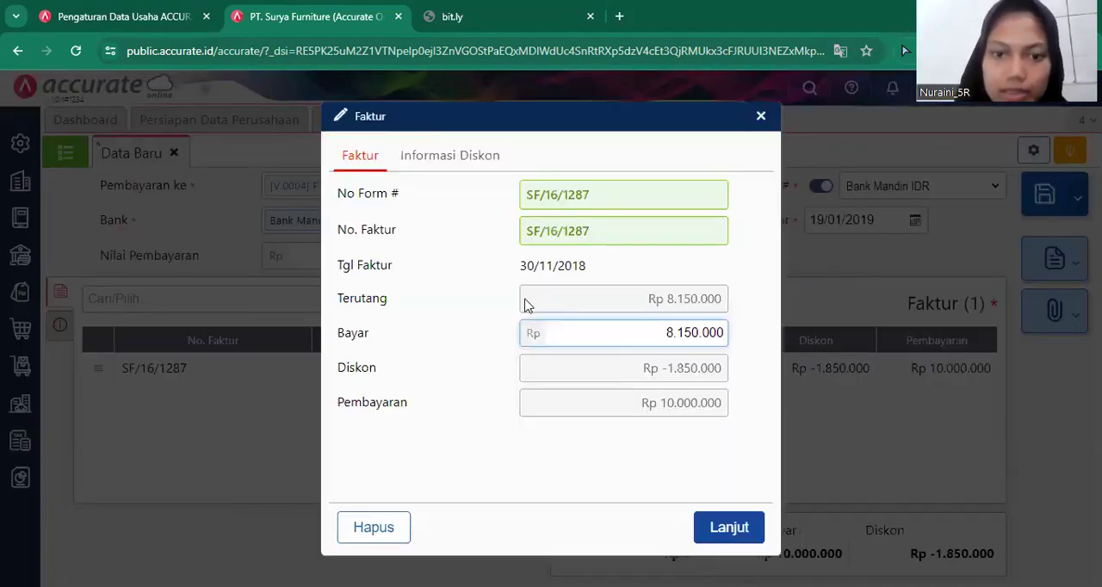
pyautogui.click(704, 533)
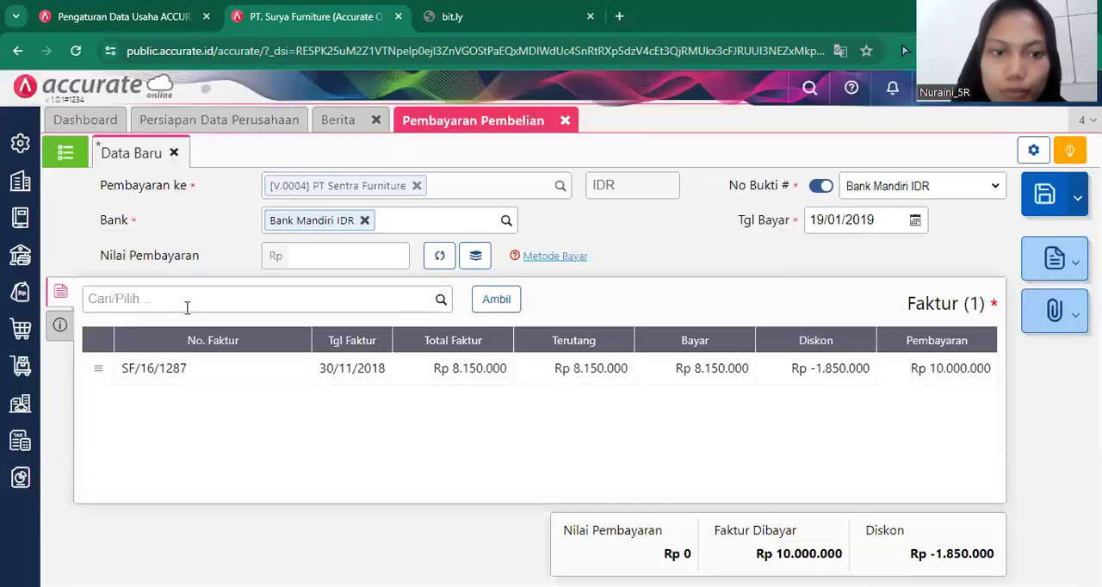
# Calculate the payment value from the selected invoice, keeping Transfer Bank as the method, and save and close the purchase payment.
pyautogui.click(60, 325)
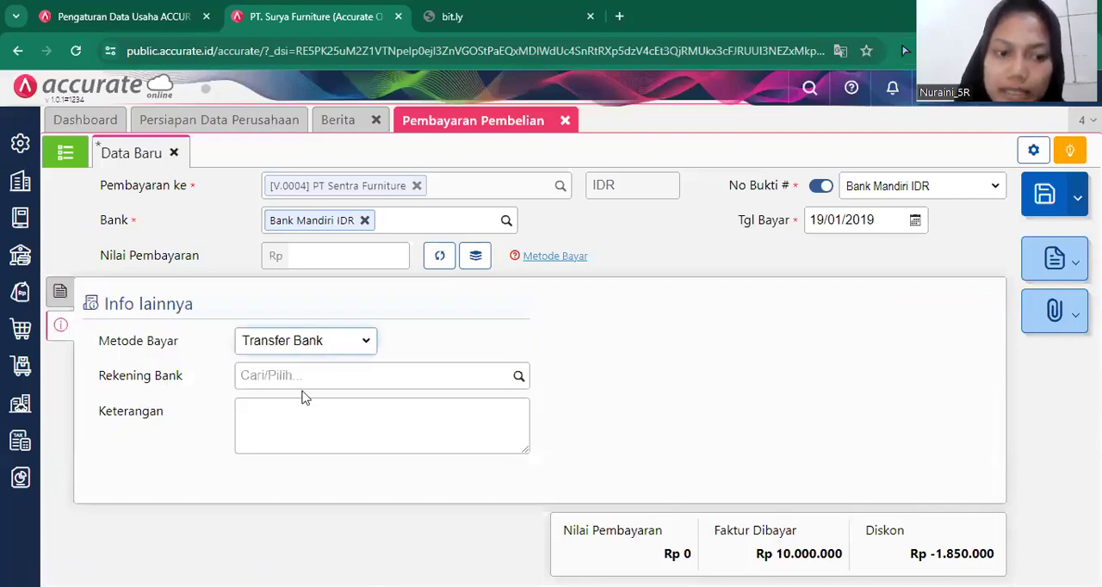
pyautogui.click(304, 343)
pyautogui.click(57, 293)
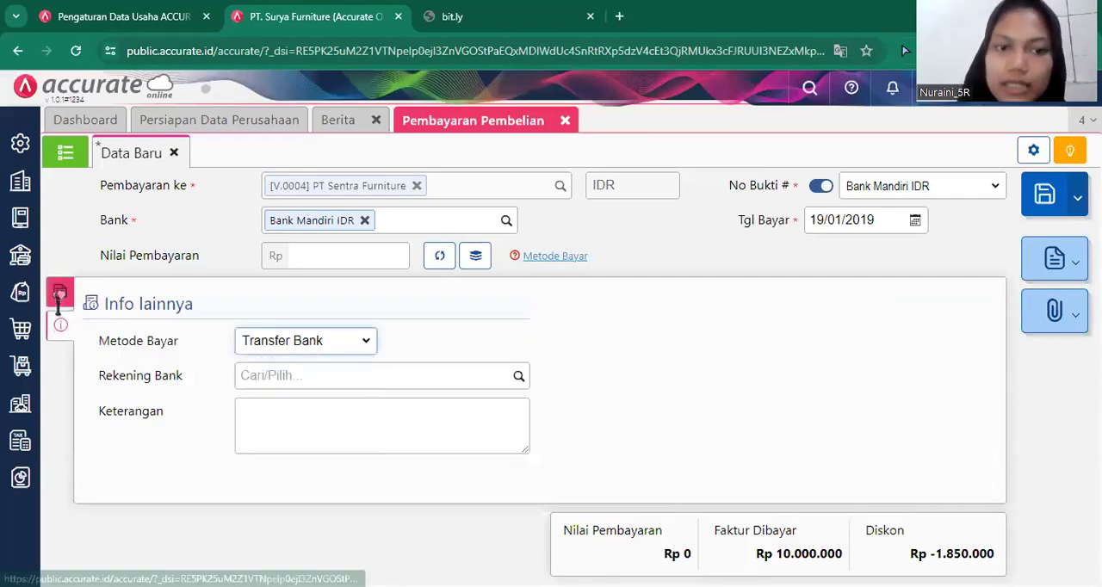
pyautogui.click(475, 255)
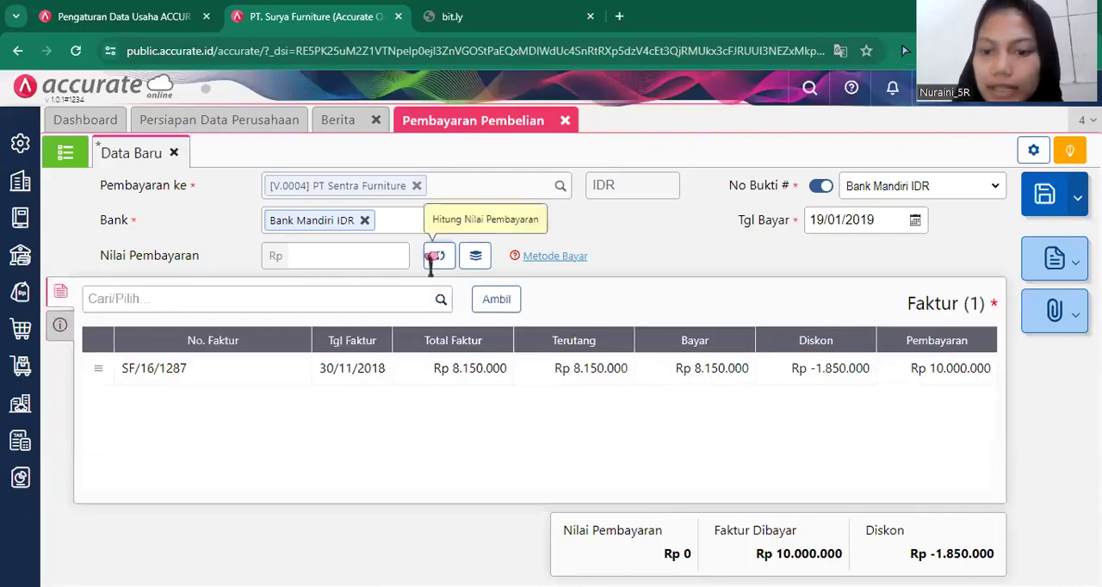
pyautogui.click(433, 256)
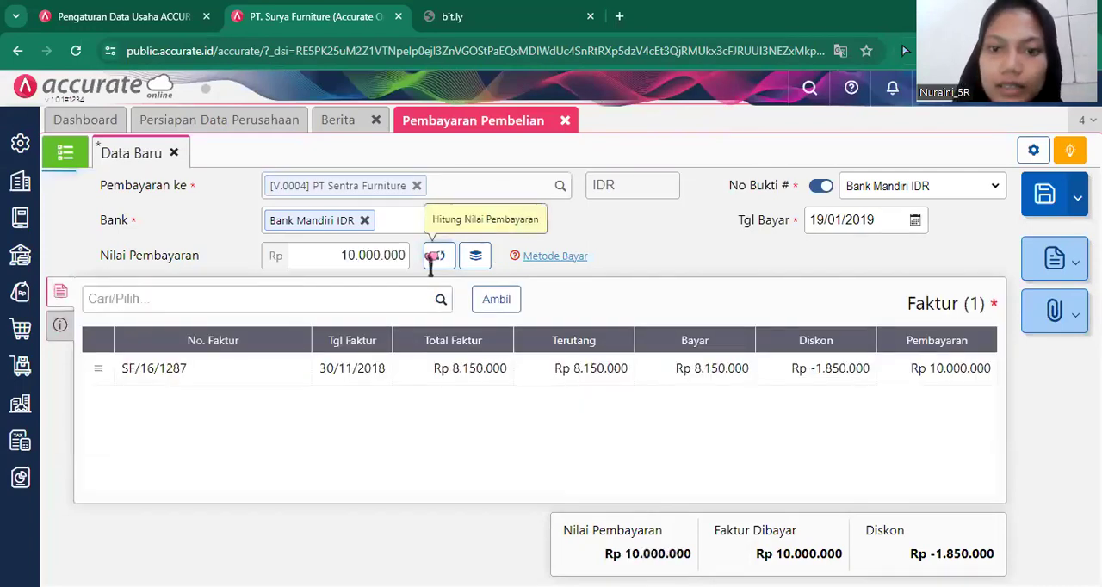
pyautogui.click(1040, 198)
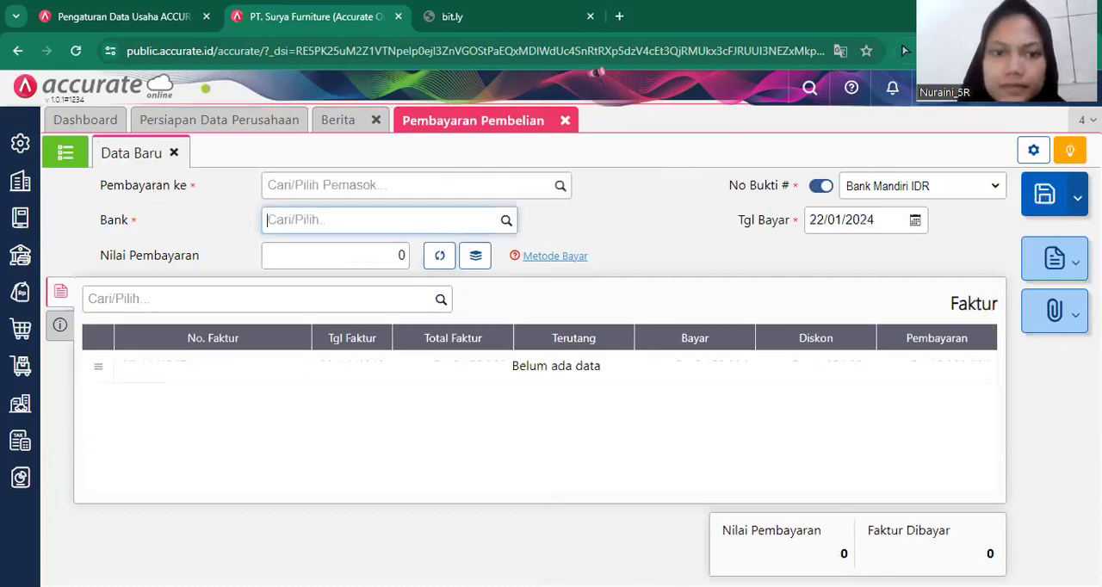
pyautogui.click(565, 122)
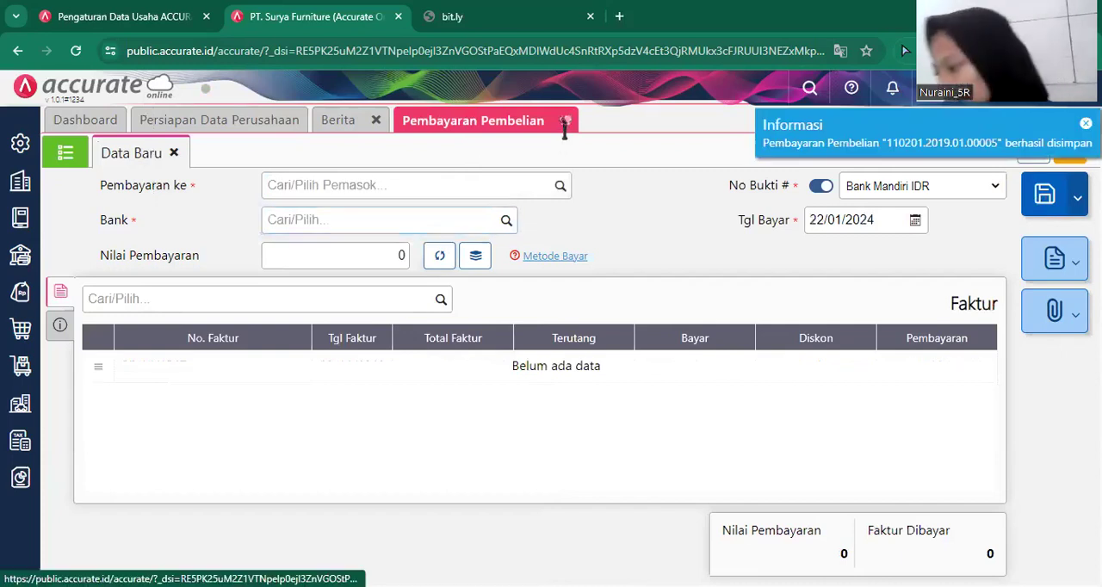
pyautogui.click(566, 120)
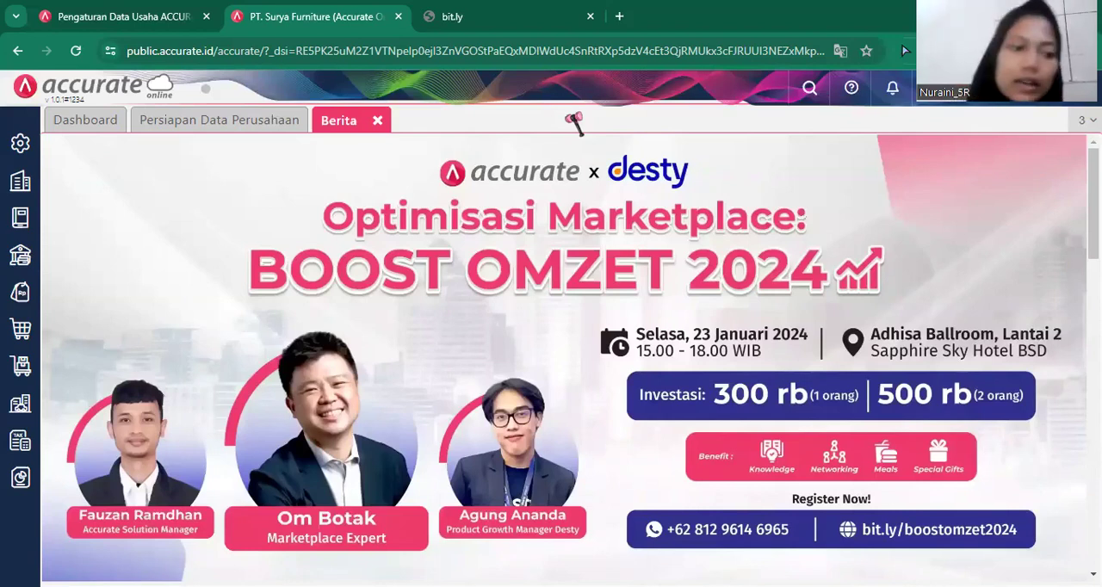
# Start a new purchase invoice (Faktur Pembelian) and select Pemasok Umum as its supplier.
pyautogui.click(18, 331)
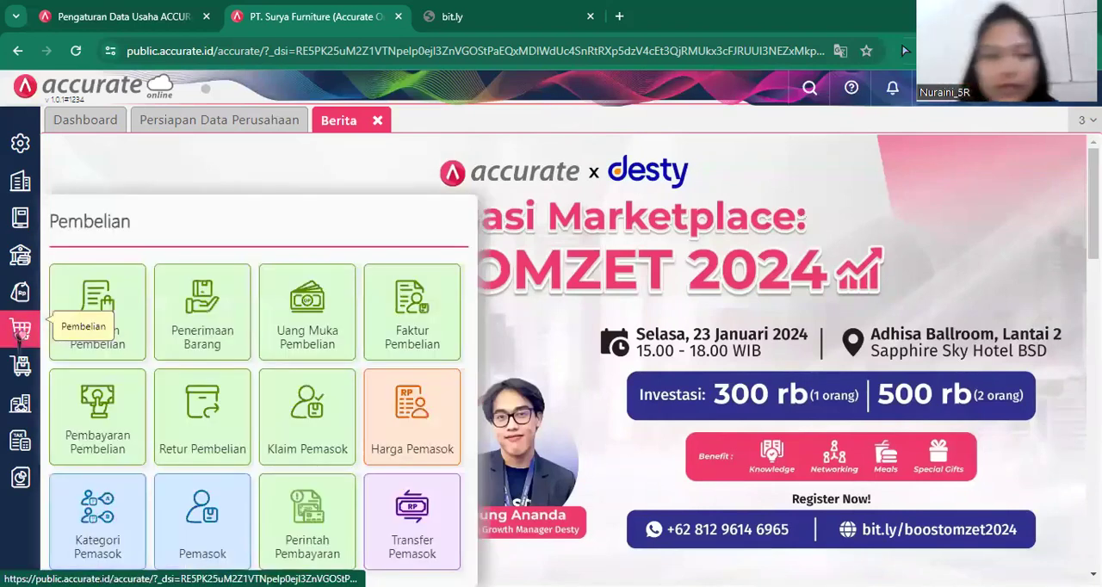
pyautogui.click(396, 326)
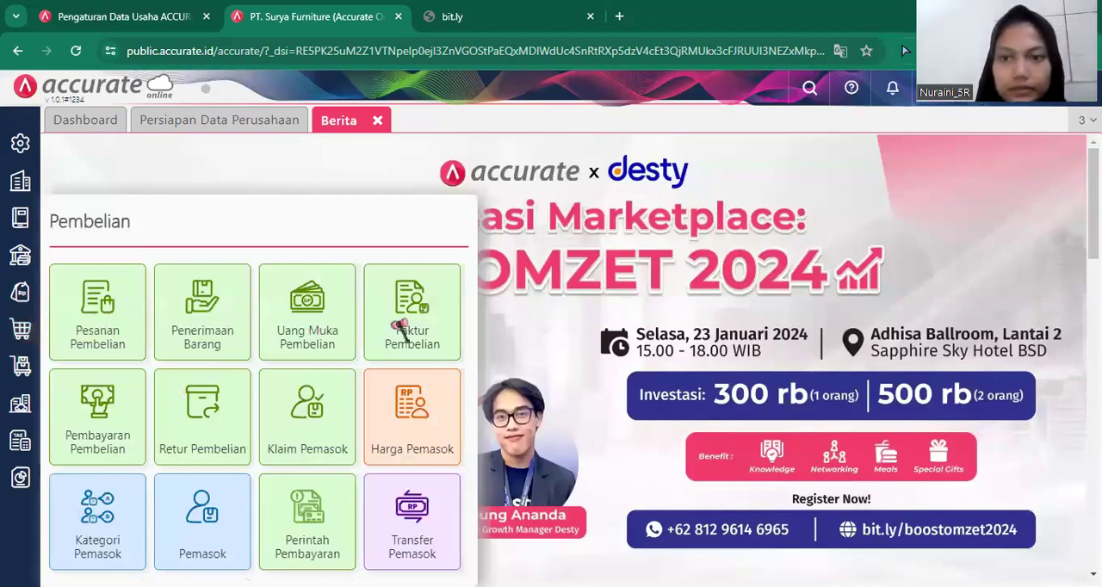
pyautogui.click(396, 326)
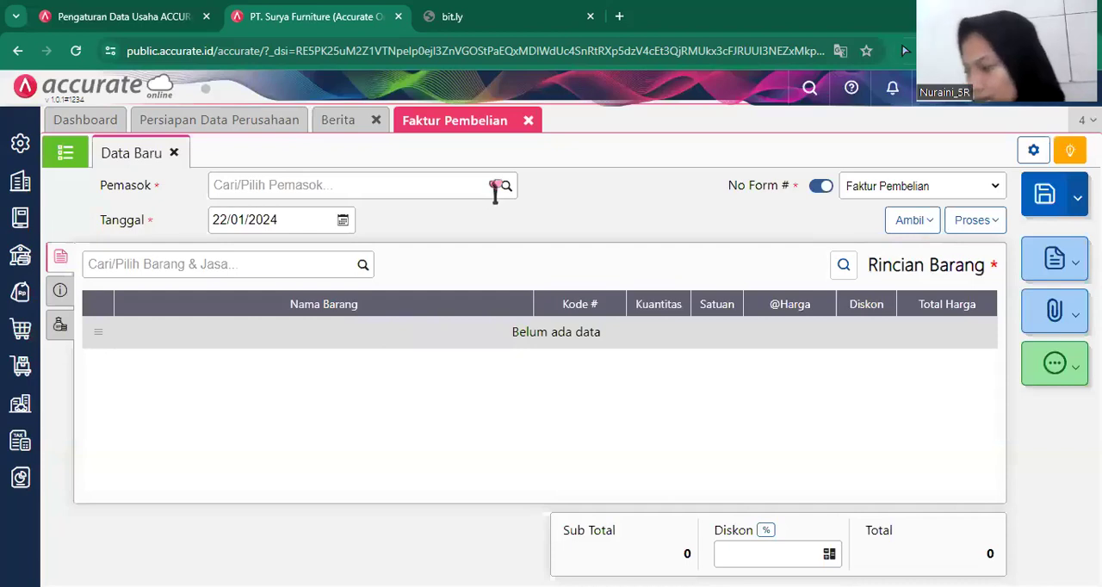
pyautogui.click(494, 190)
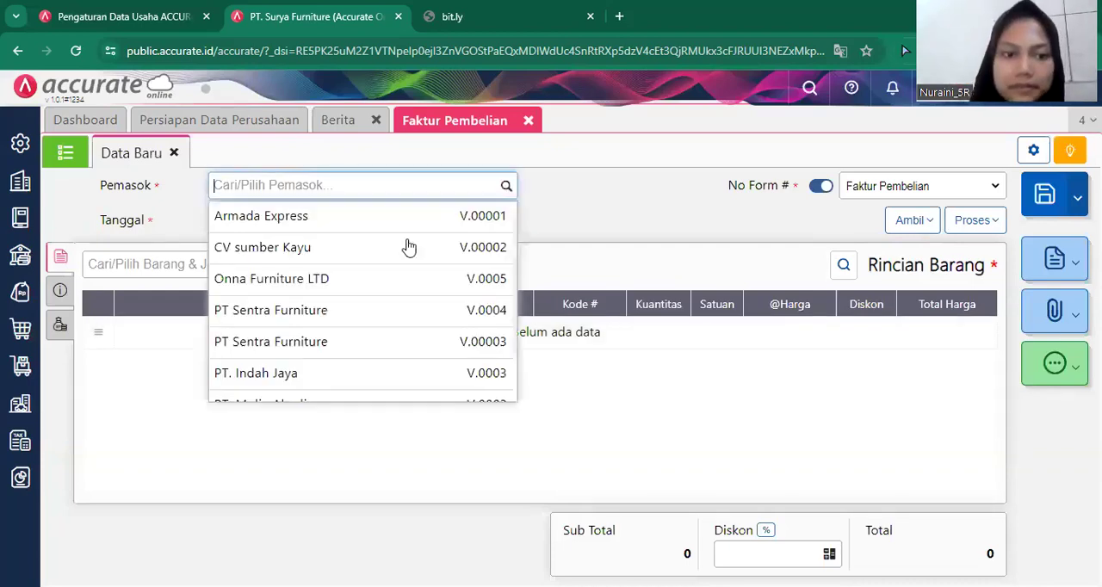
pyautogui.click(376, 344)
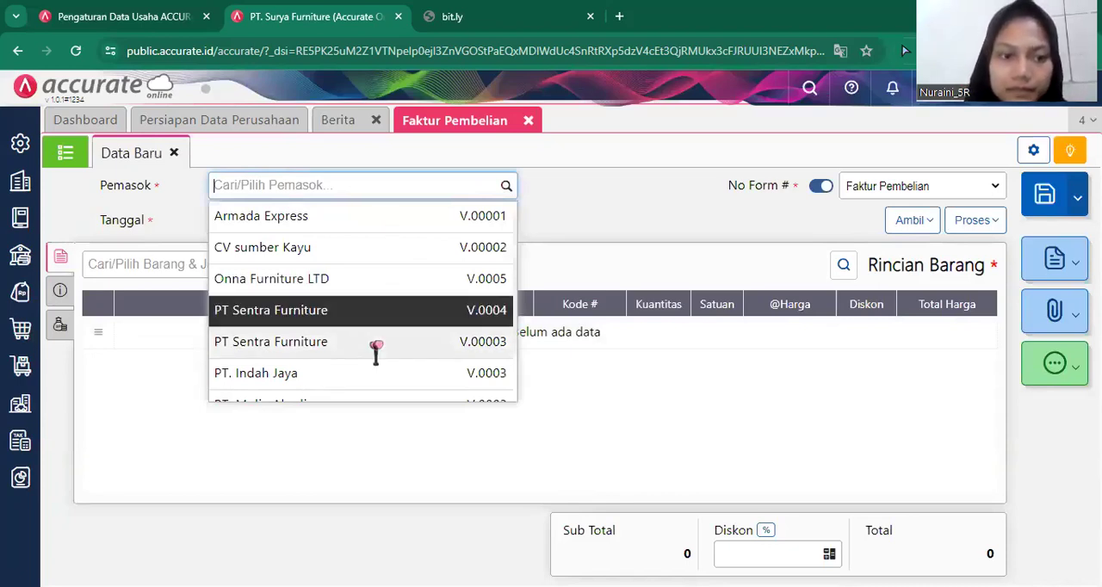
pyautogui.scroll(-1, 377, 346)
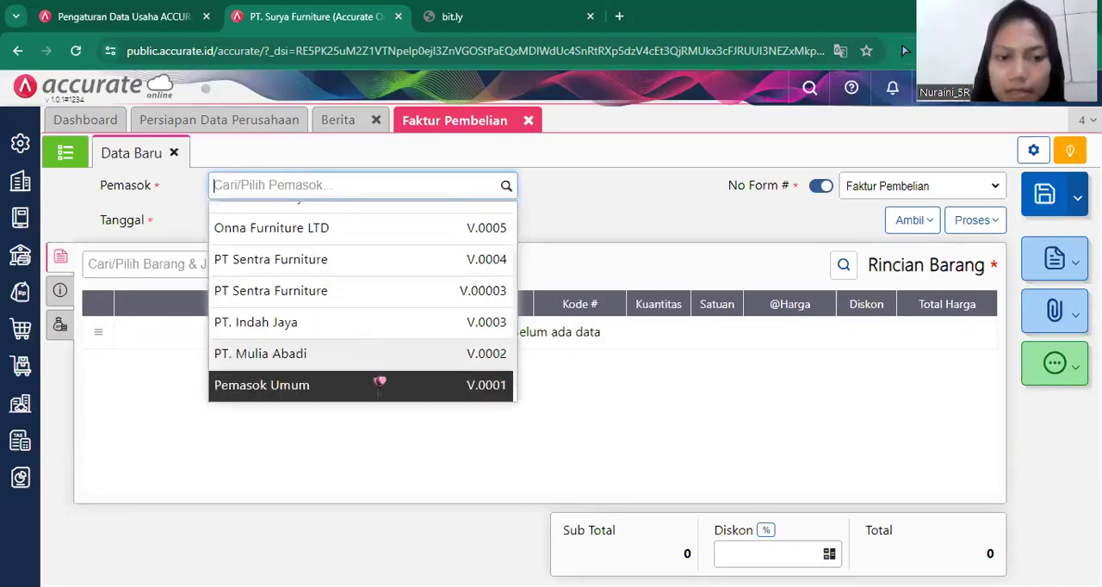
pyautogui.click(380, 385)
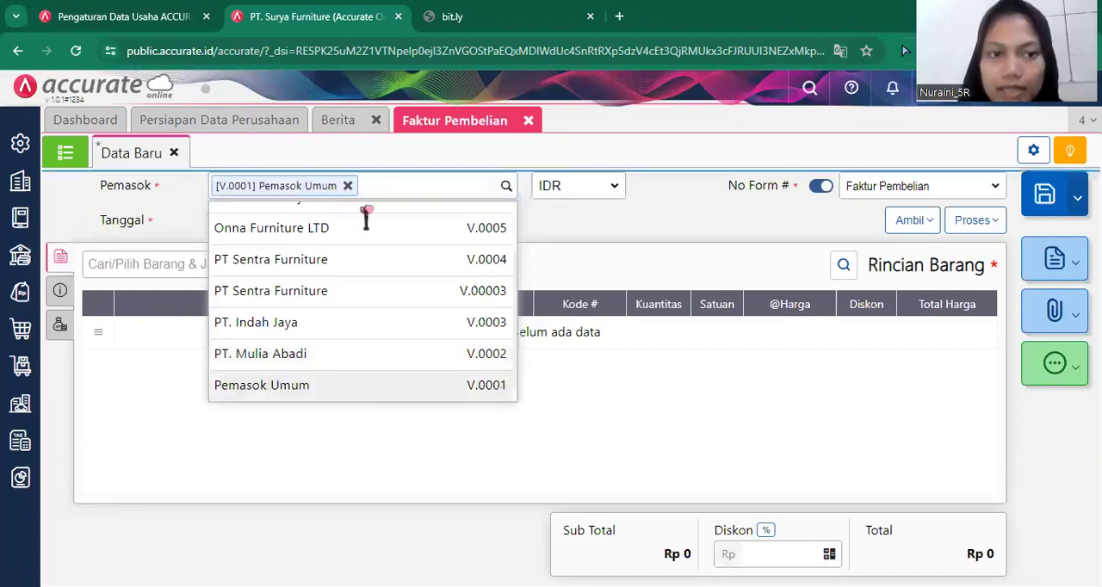
# Set the purchase invoice's date to 21/01/2019.
pyautogui.click(327, 212)
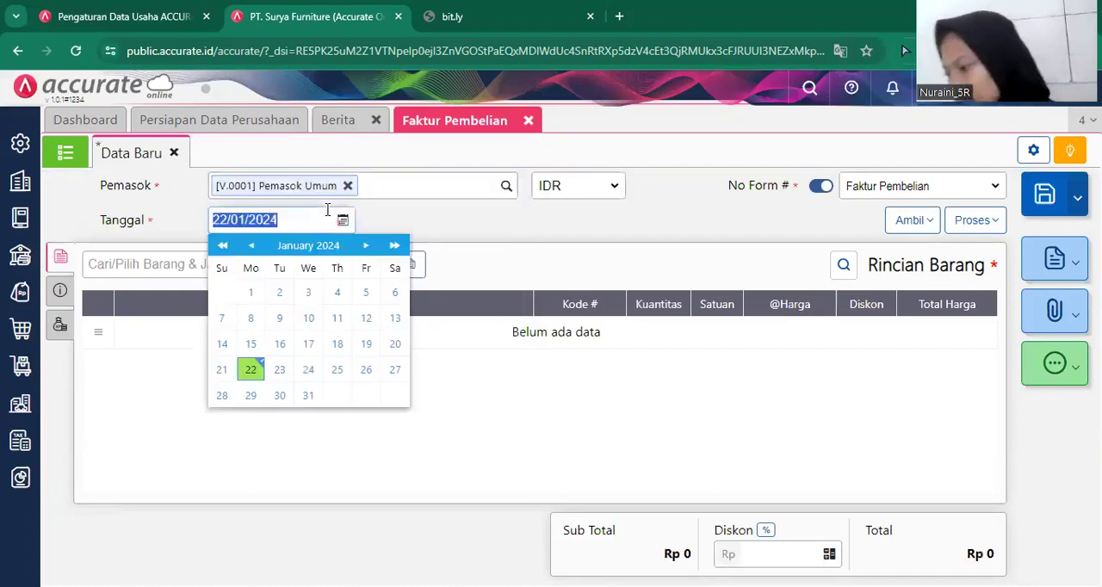
pyautogui.press('BackSpace')
pyautogui.write('21/')
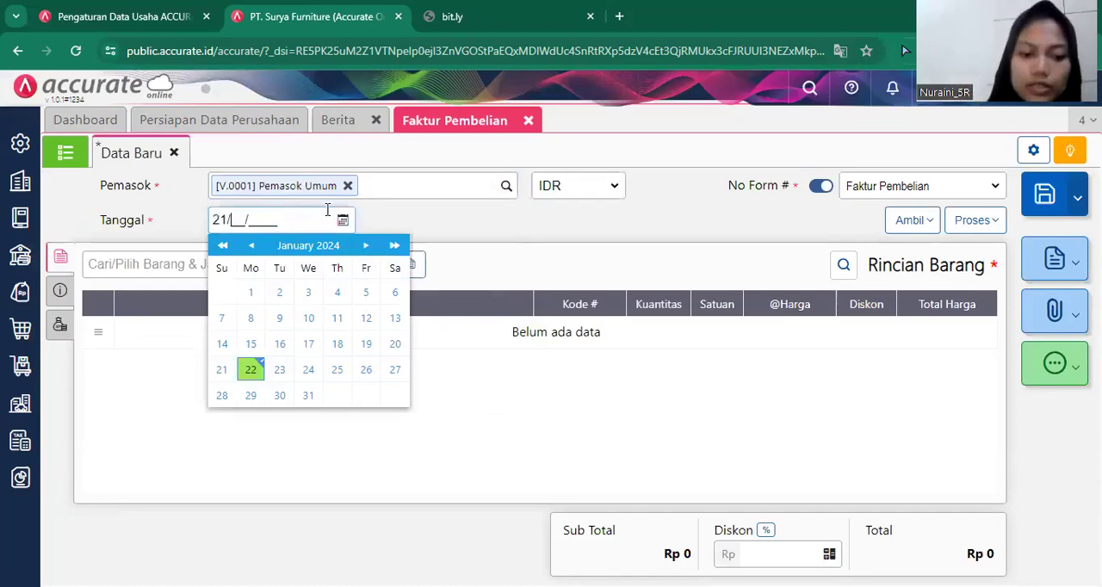
pyautogui.write('01/2019')
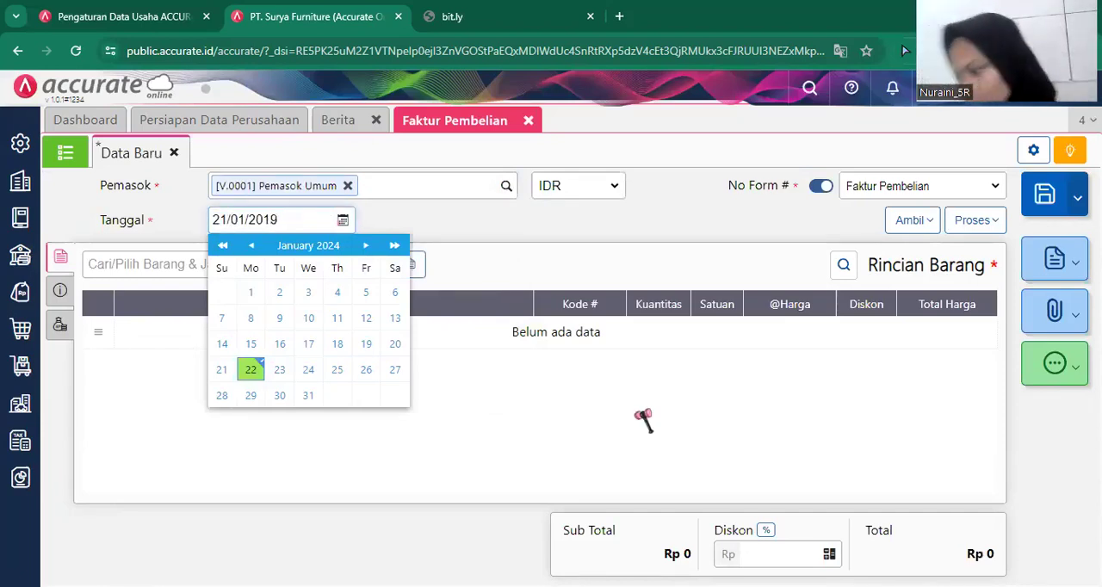
pyautogui.click(644, 420)
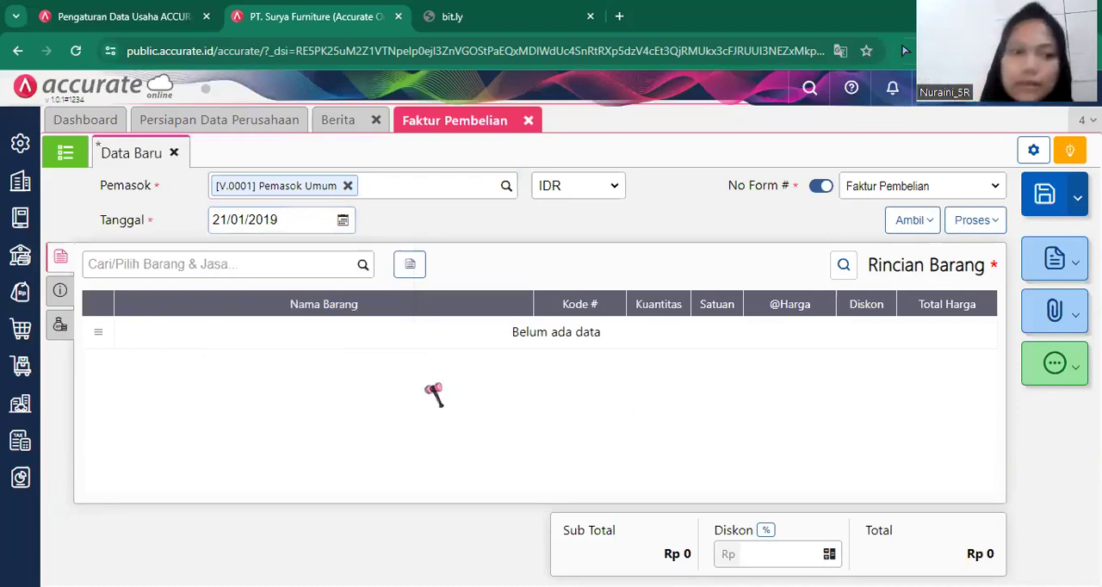
# Add 20 PCS of Meja Bundar to the purchase invoice at a unit price of 100.000, with the item's PPN turned off.
pyautogui.click(362, 274)
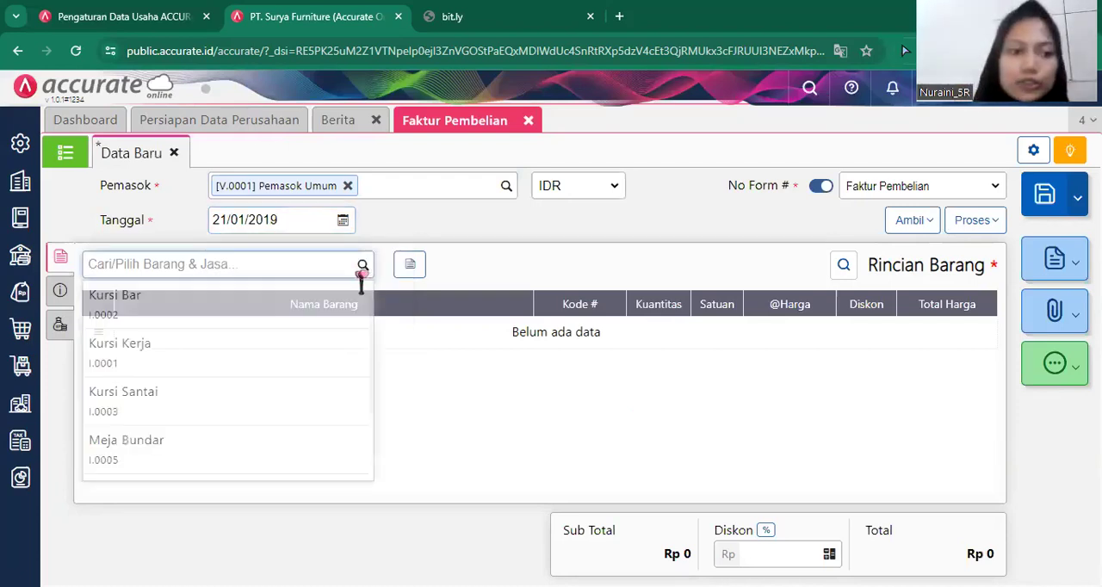
pyautogui.write('meja')
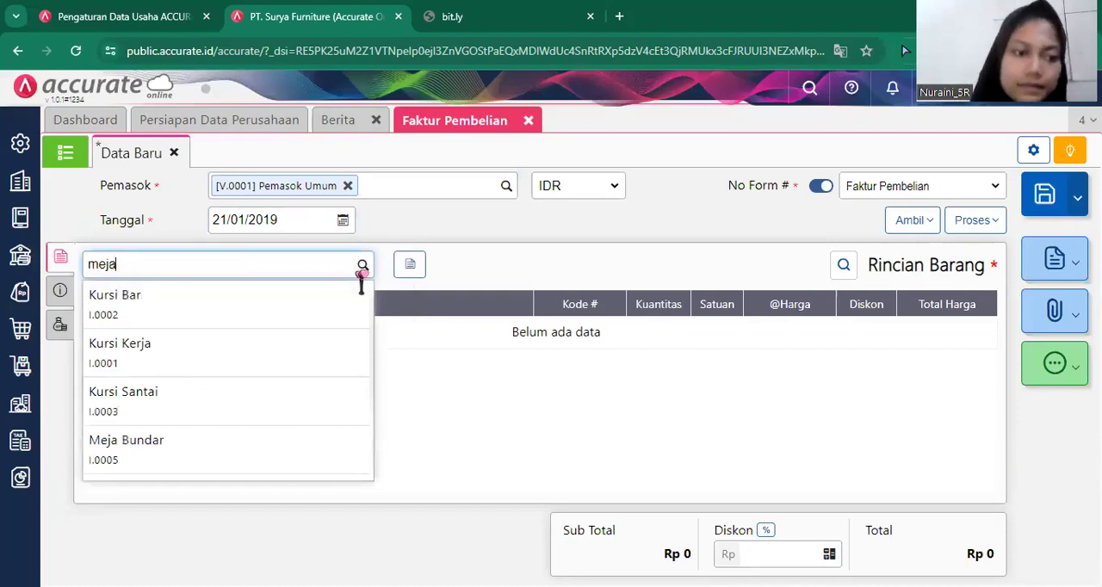
pyautogui.click(273, 312)
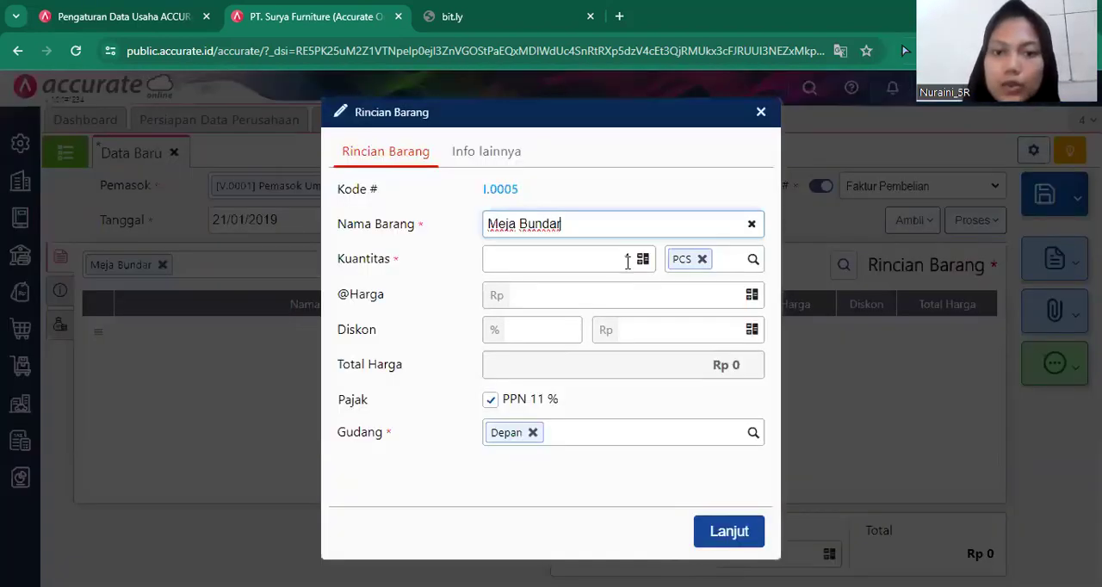
pyautogui.click(627, 261)
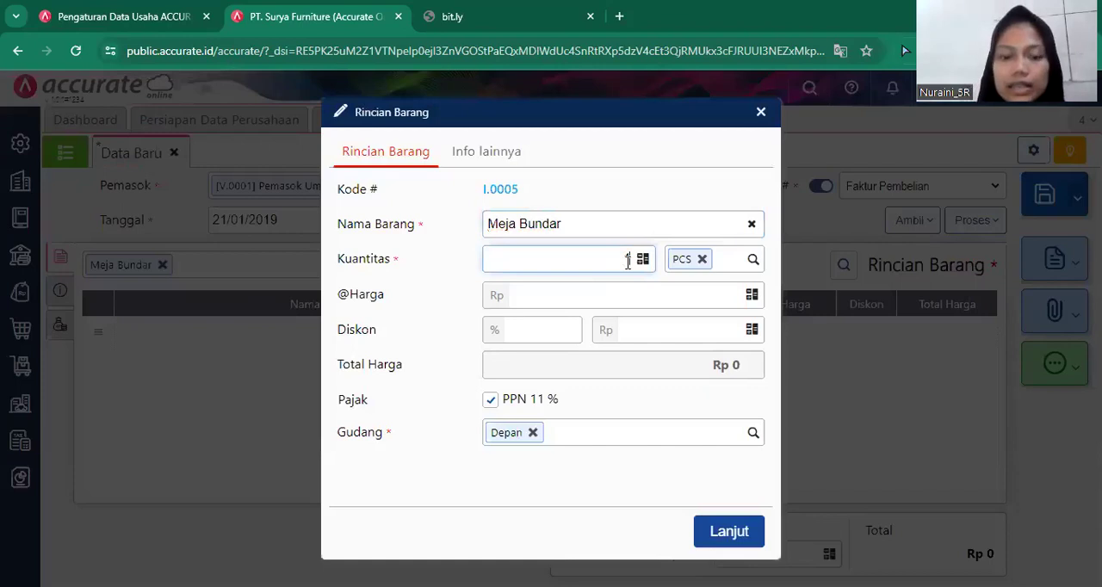
pyautogui.write('20')
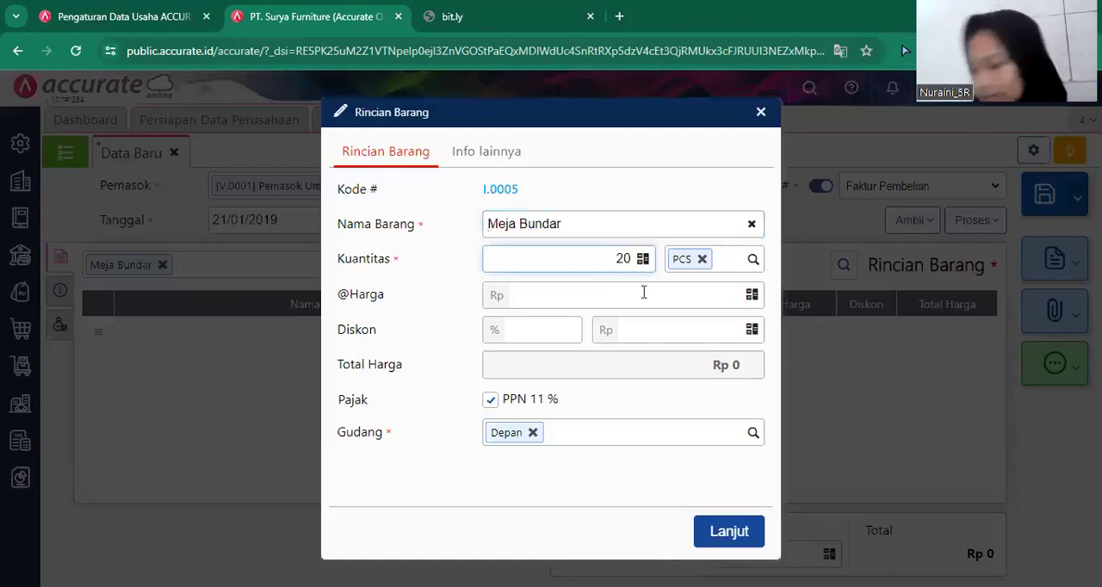
pyautogui.click(643, 293)
pyautogui.write('10')
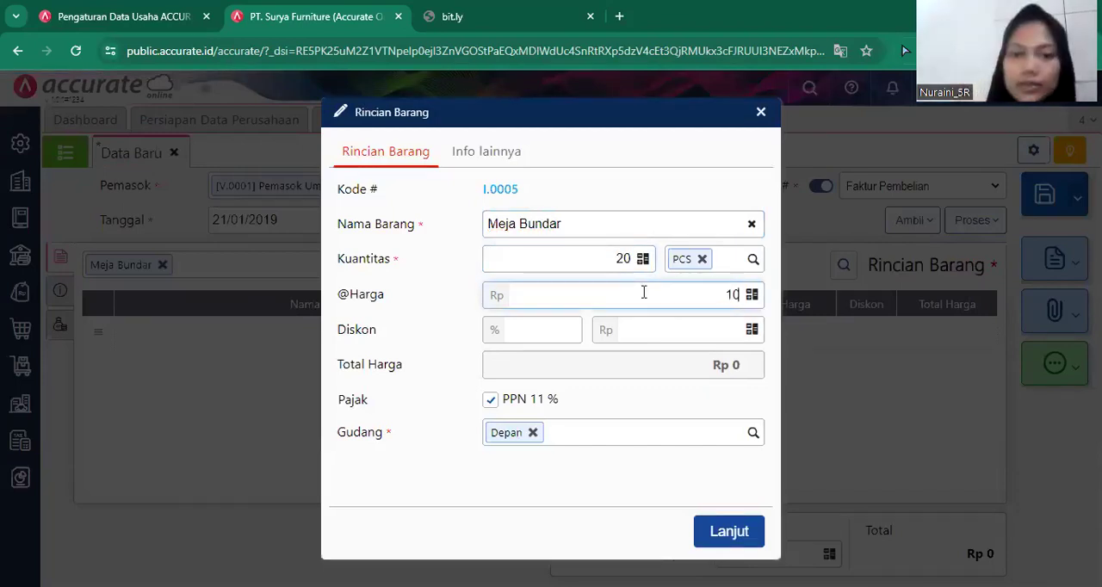
pyautogui.write('0.000')
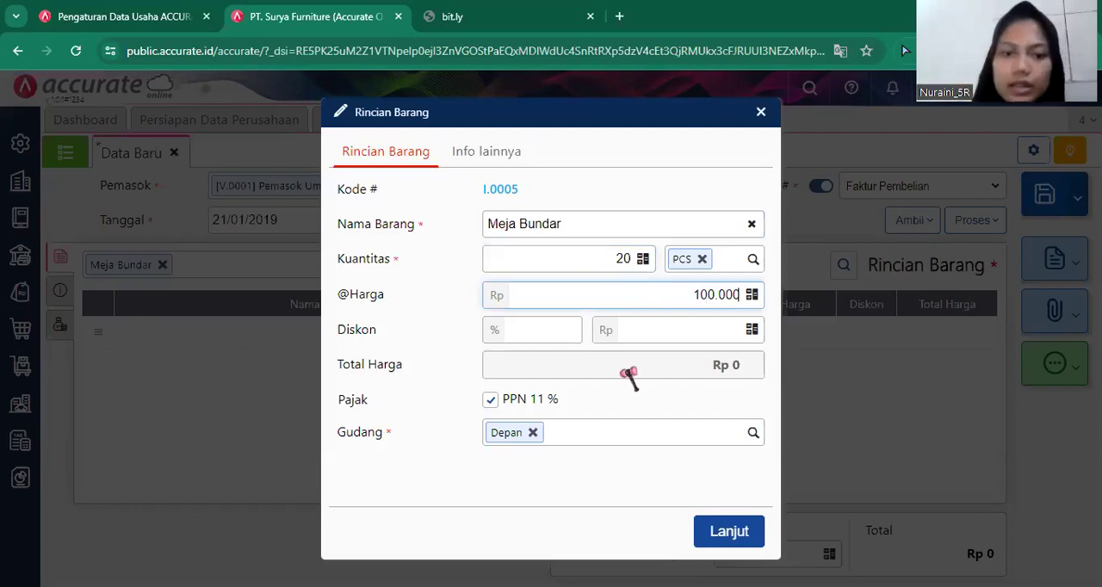
pyautogui.click(522, 401)
pyautogui.click(723, 534)
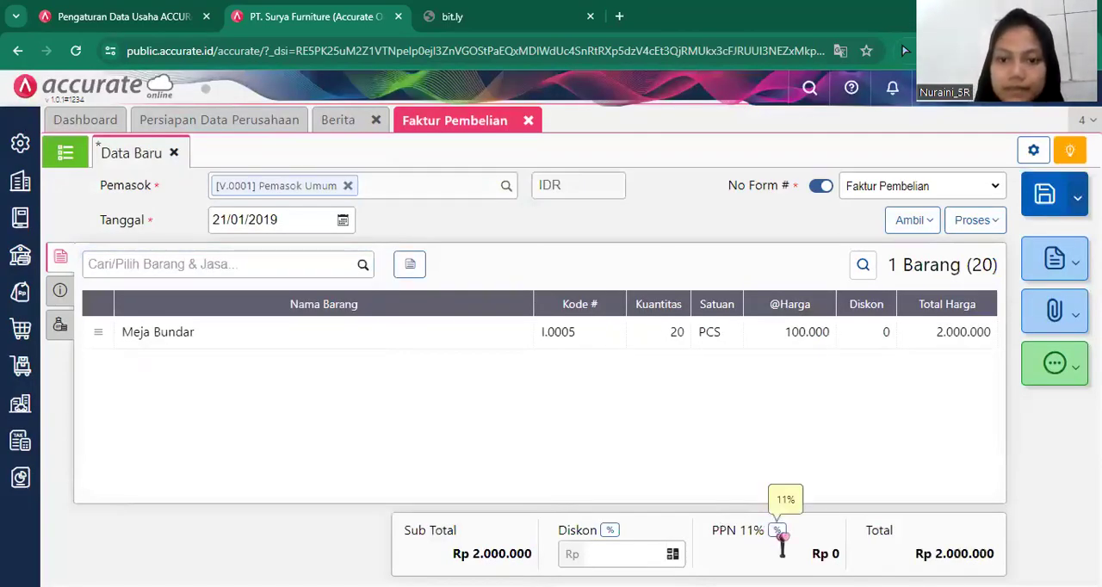
# Change the invoice's PPN rate to 10% and turn the tax back on for the Meja Bundar item.
pyautogui.click(786, 531)
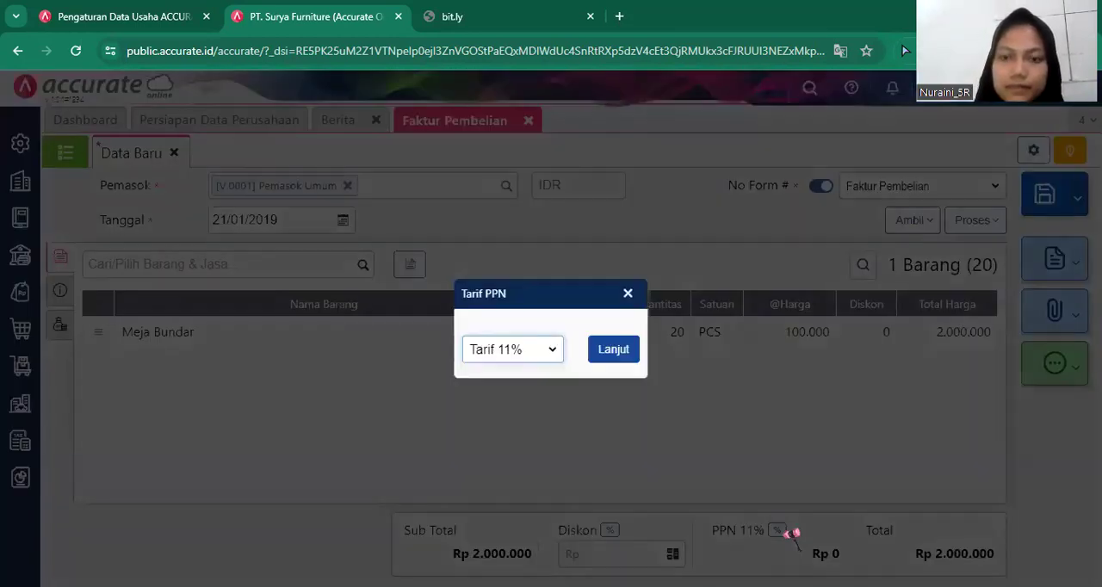
pyautogui.click(551, 349)
pyautogui.click(535, 368)
pyautogui.click(614, 348)
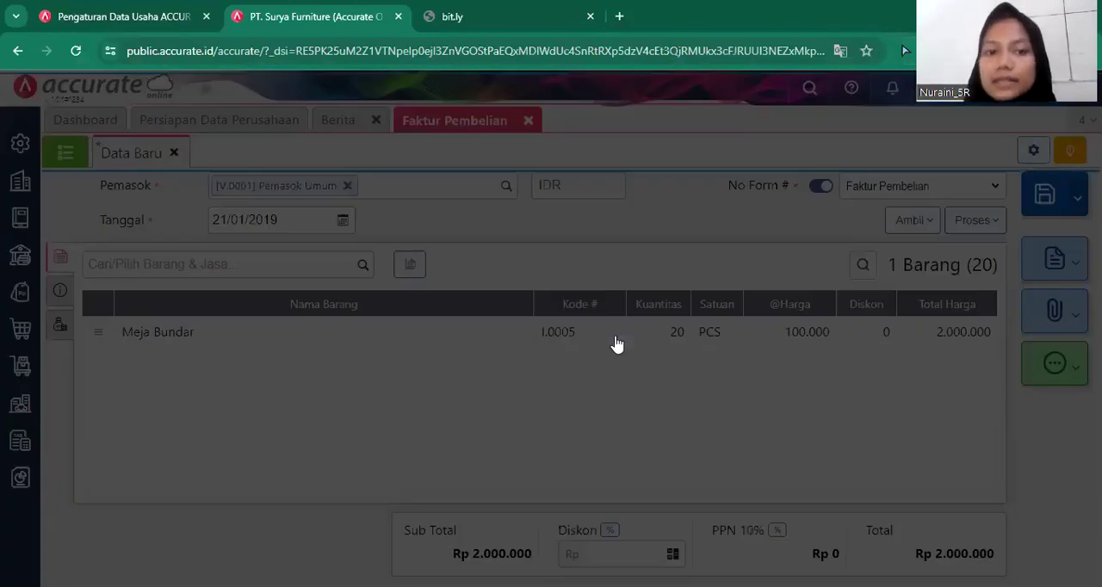
pyautogui.click(616, 342)
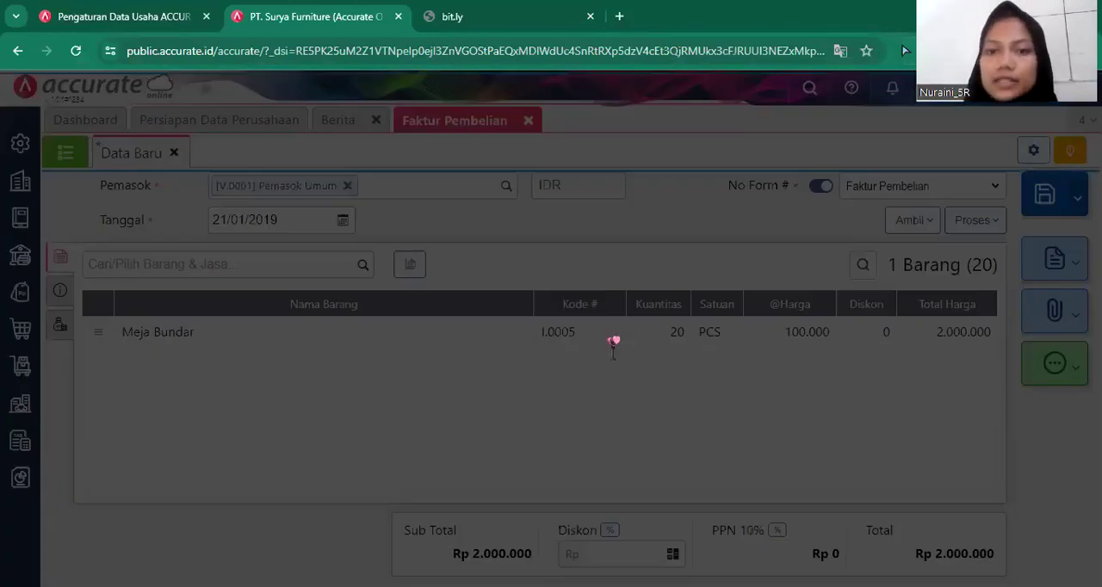
pyautogui.click(526, 401)
pyautogui.click(721, 530)
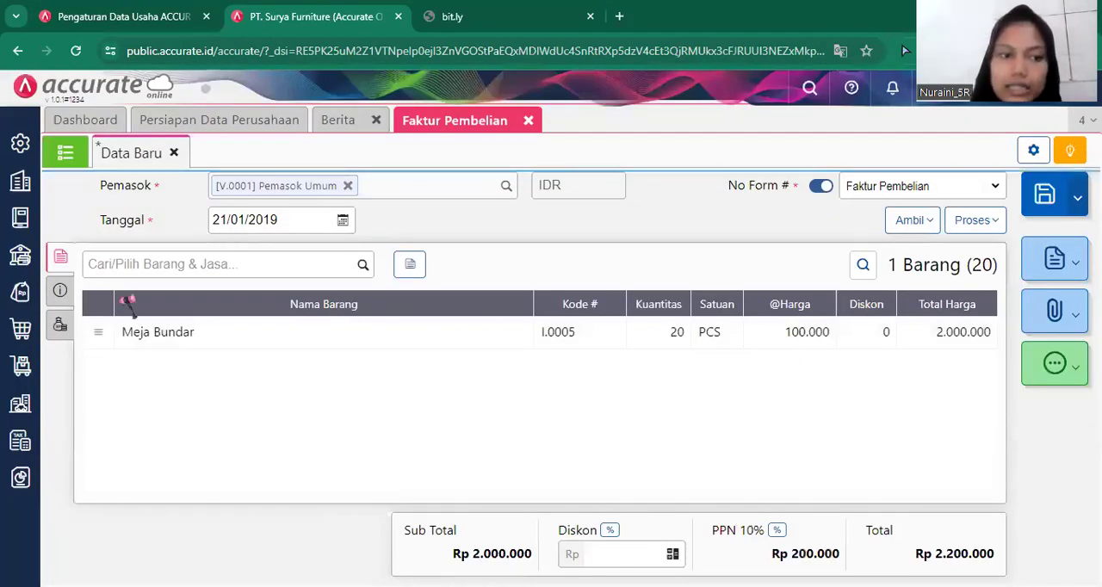
# Enter 12667 as the invoice number (No Faktur) and fill in the supplier's first stored address.
pyautogui.click(59, 293)
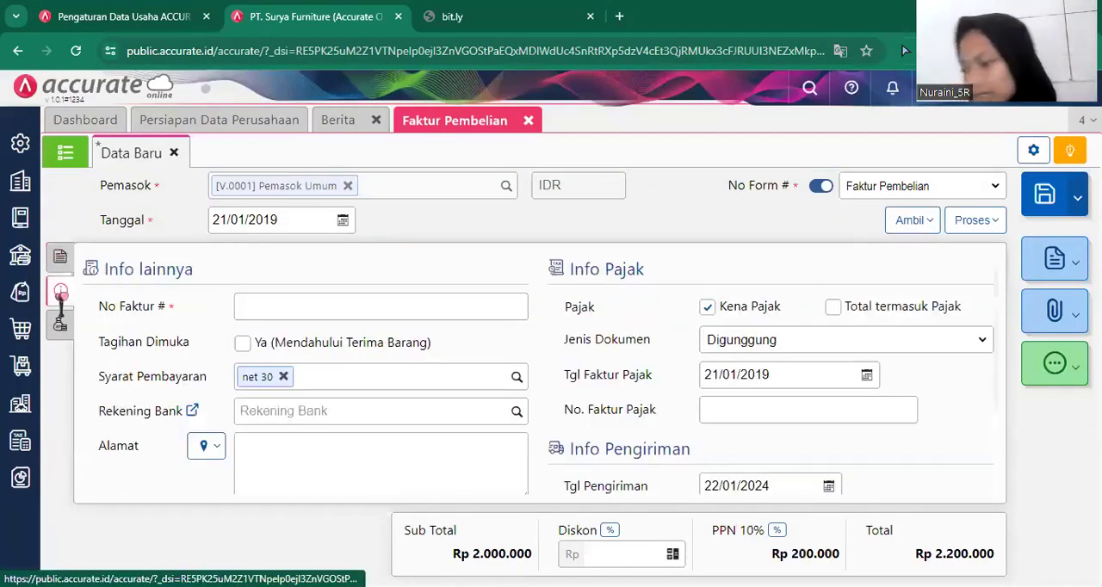
pyautogui.click(299, 310)
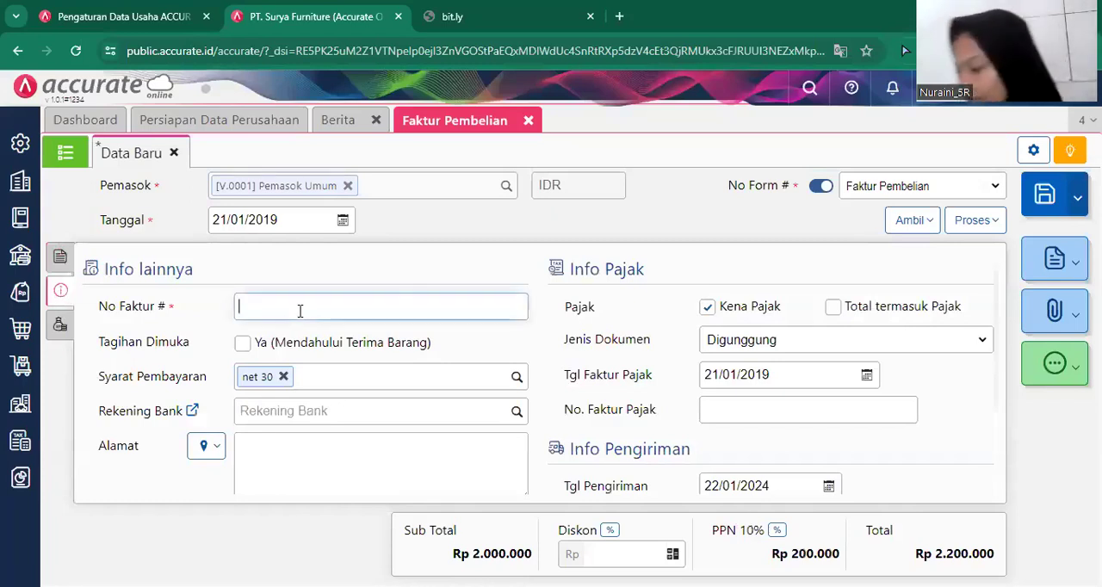
pyautogui.click(300, 310)
pyautogui.write('1')
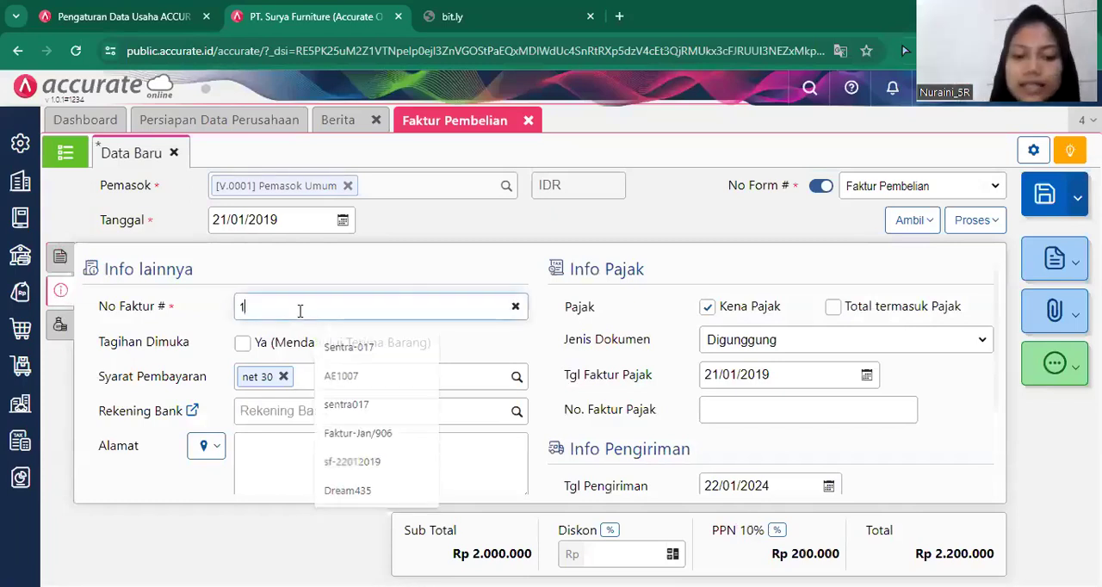
pyautogui.write('2667')
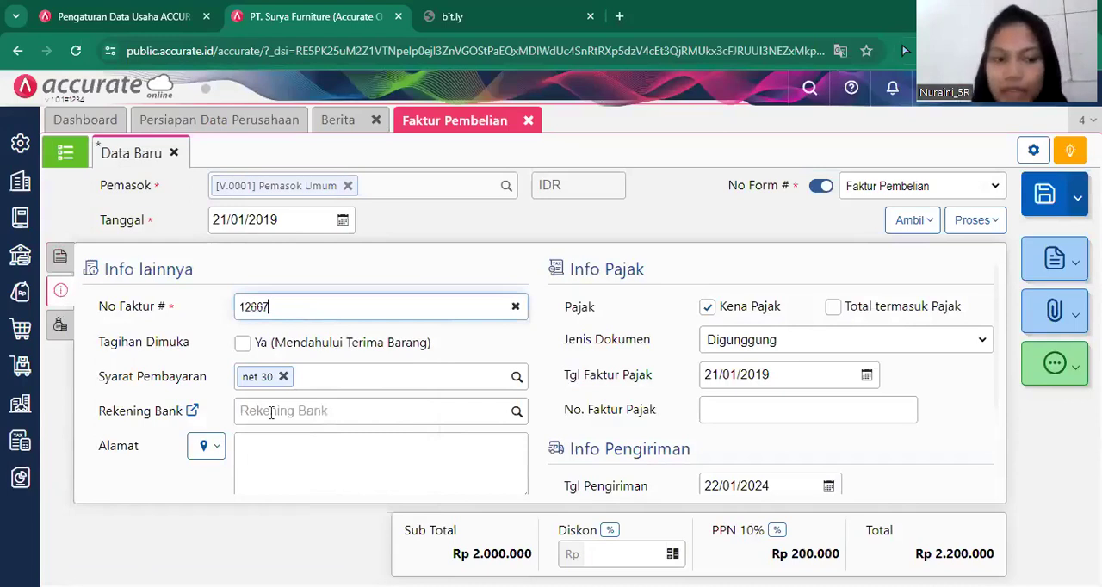
pyautogui.click(243, 451)
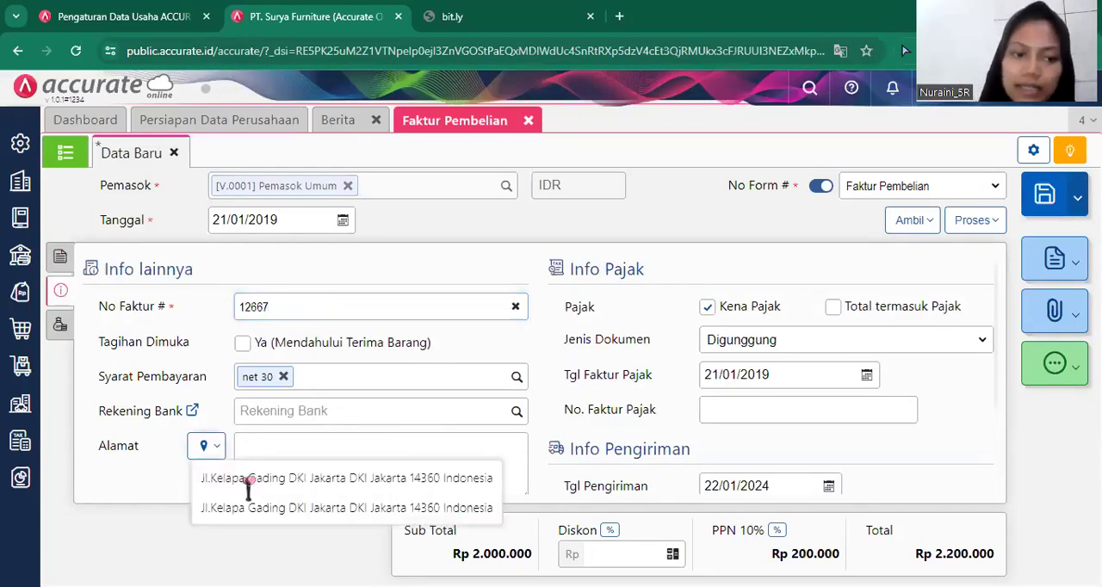
pyautogui.click(252, 479)
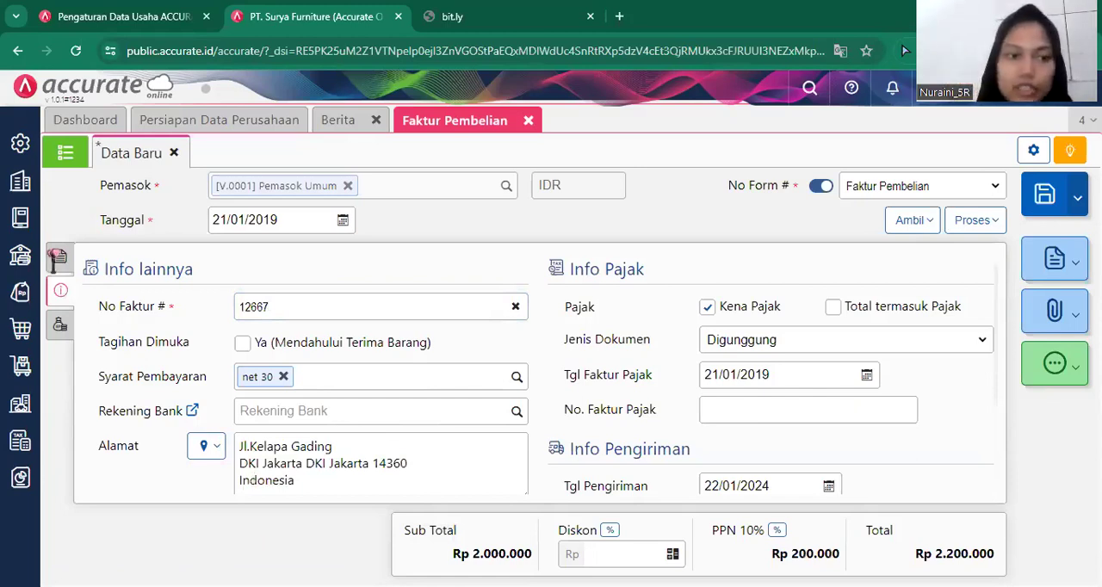
# Process the Meja Bundar invoice into a payment (Pembayaran) and select Bank Mandiri IDR as the bank.
pyautogui.click(59, 257)
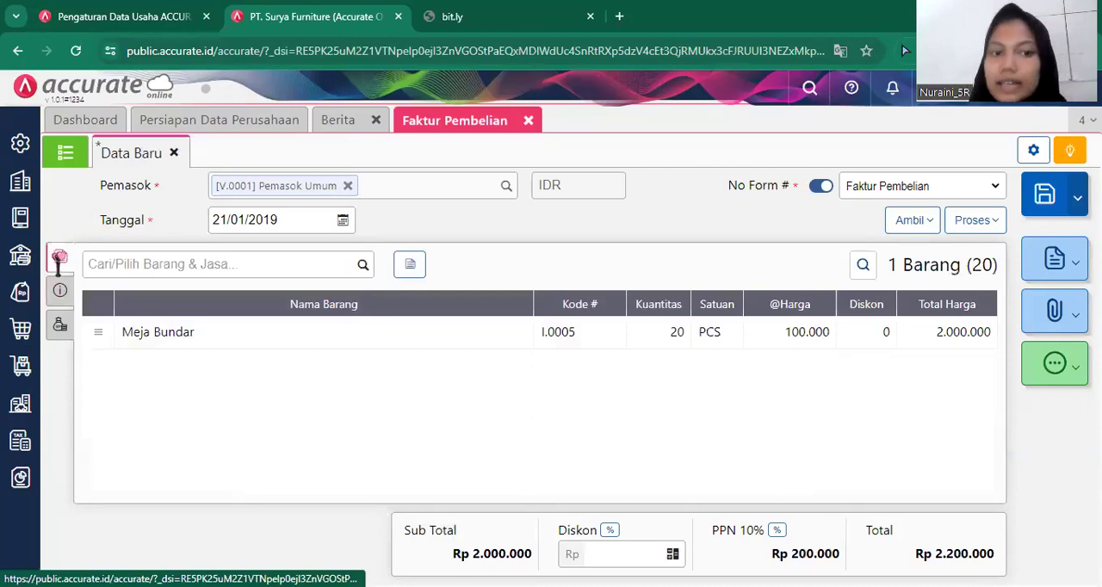
pyautogui.click(980, 227)
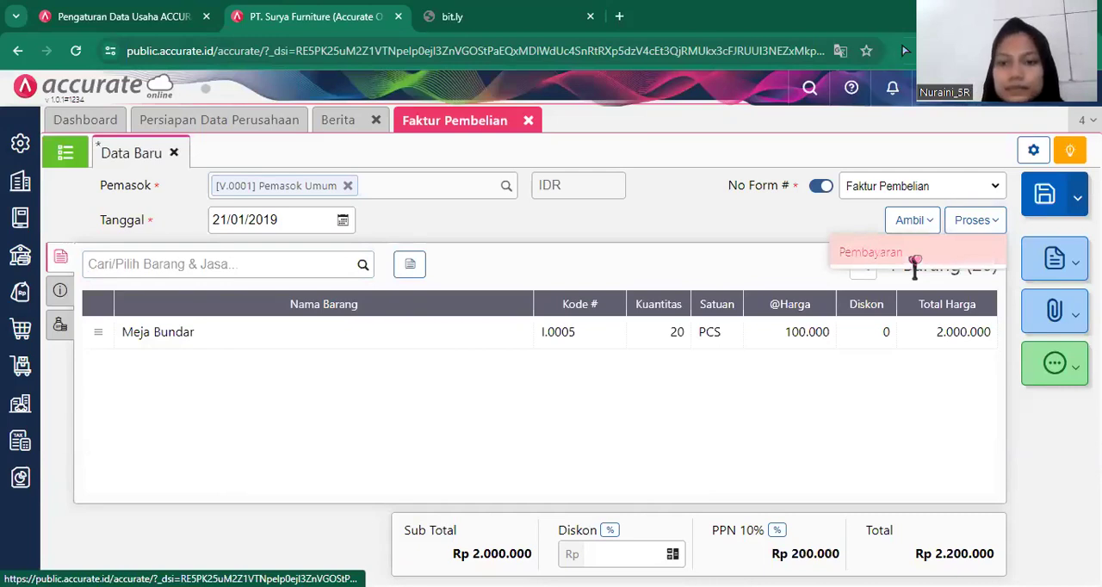
pyautogui.click(914, 260)
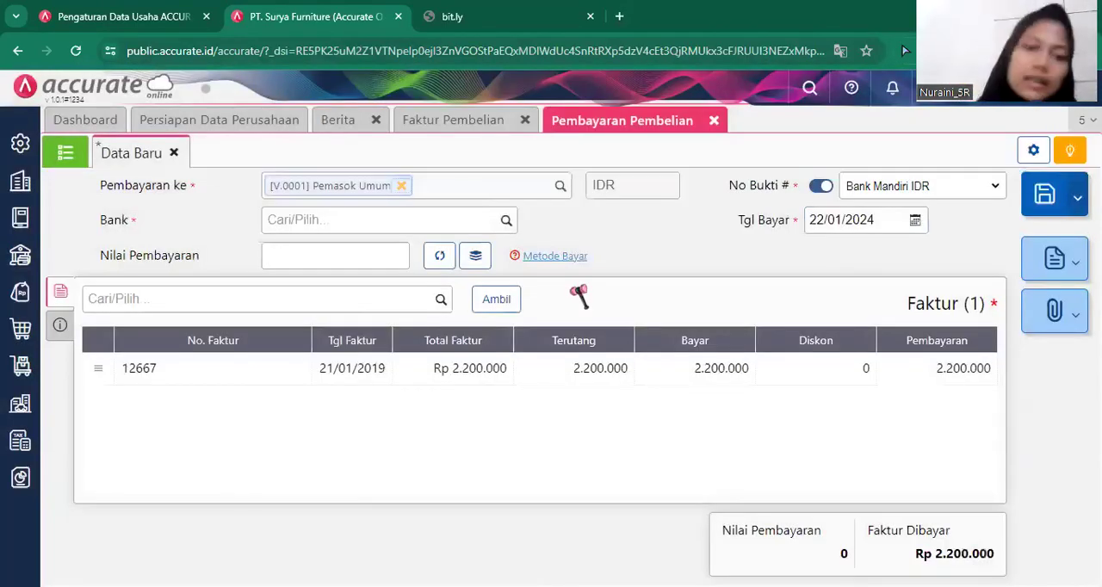
pyautogui.click(505, 222)
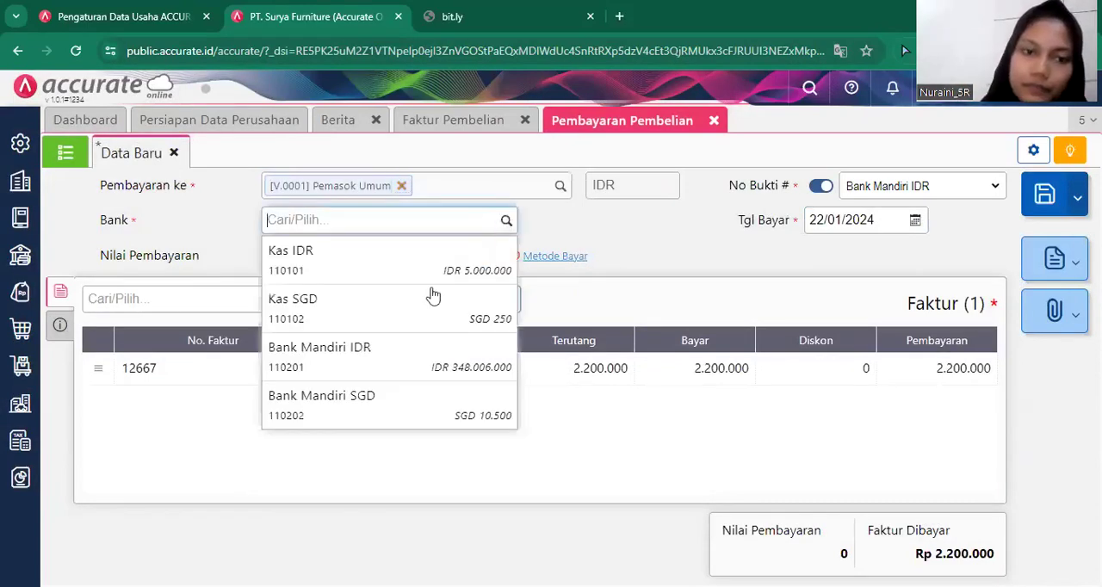
pyautogui.click(392, 368)
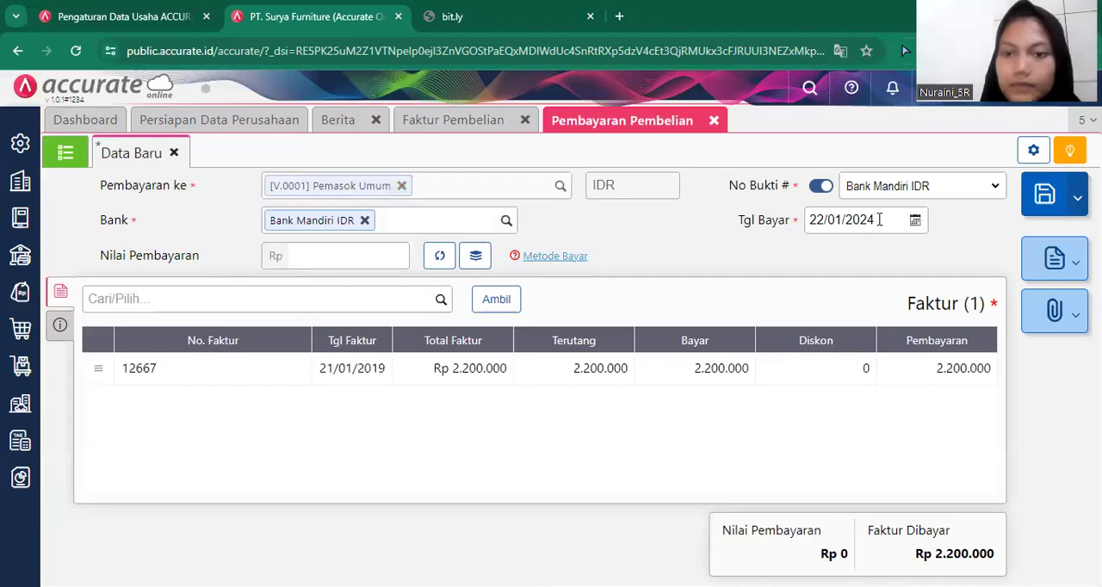
# Set the purchase payment's date (Tgl Bayar) to 21/02/2019.
pyautogui.click(878, 220)
pyautogui.press('BackSpace')
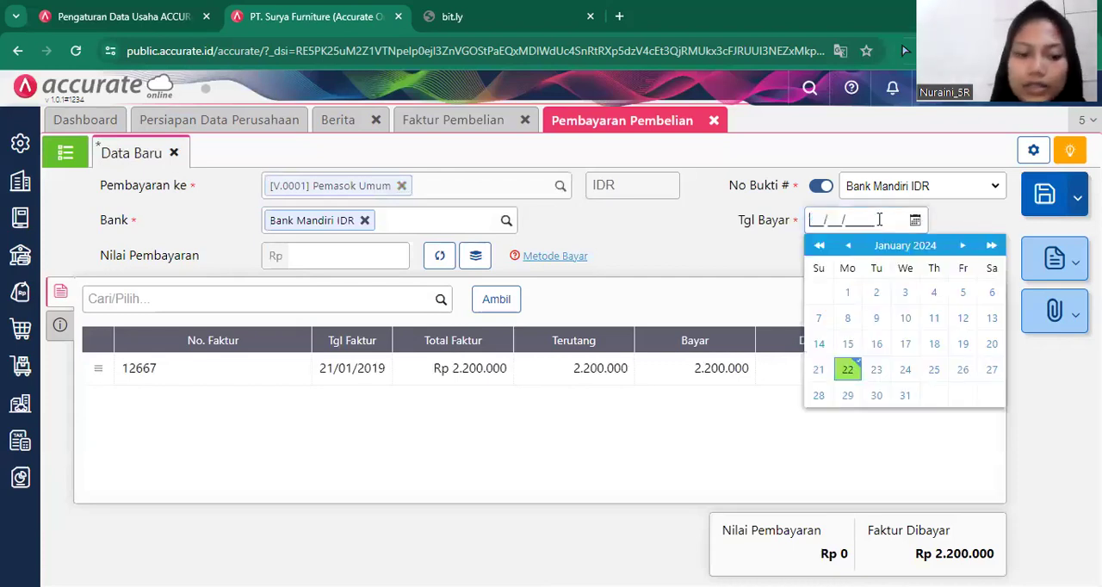
pyautogui.write('21/02/2')
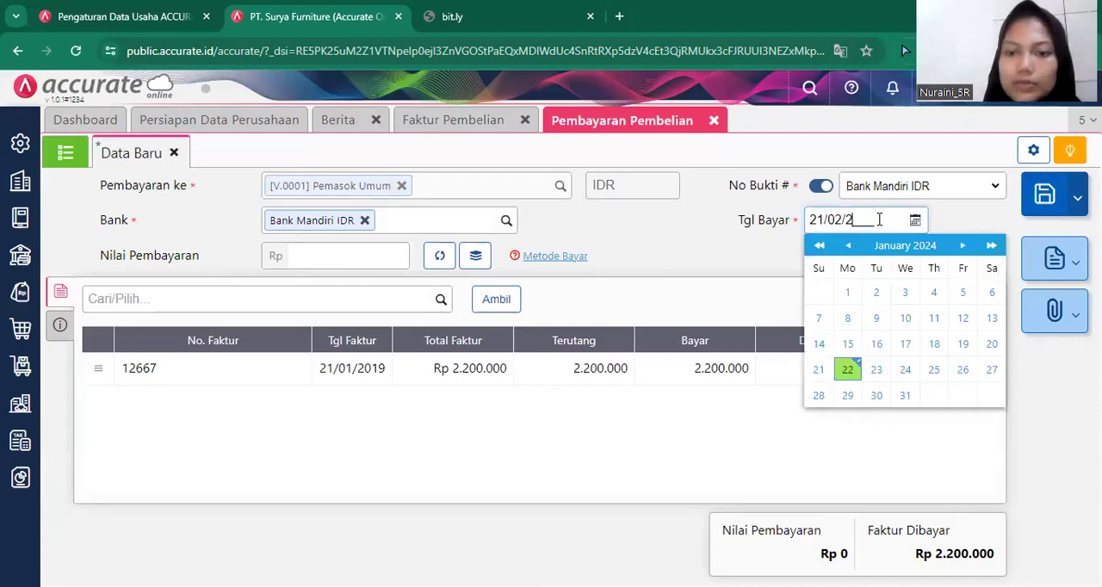
pyautogui.write('019')
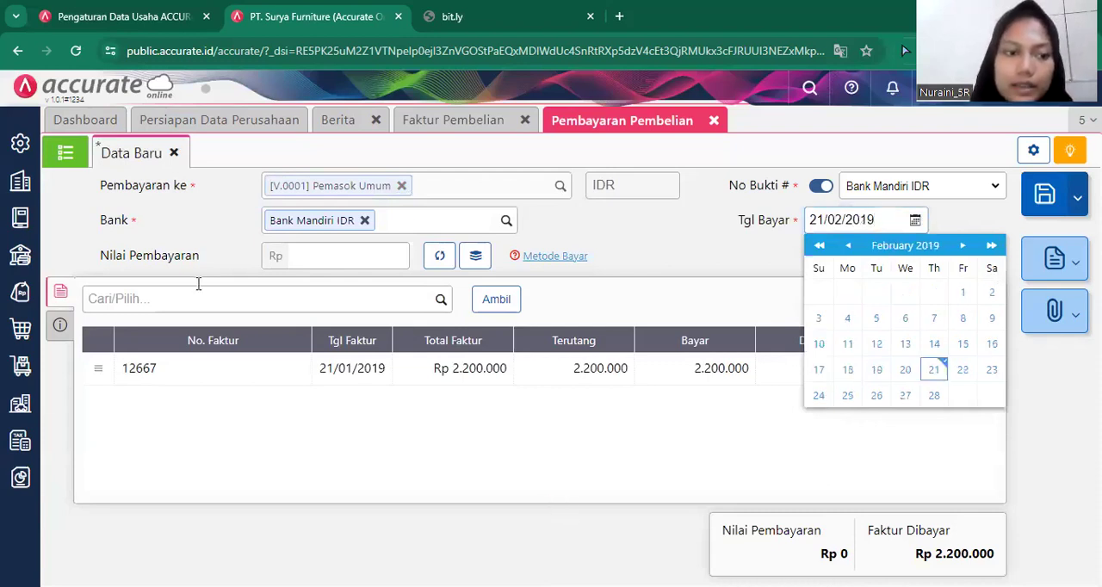
pyautogui.click(53, 349)
# Check the payment method, keeping Transfer Bank, and calculate the payment value from the listed invoice.
pyautogui.click(61, 325)
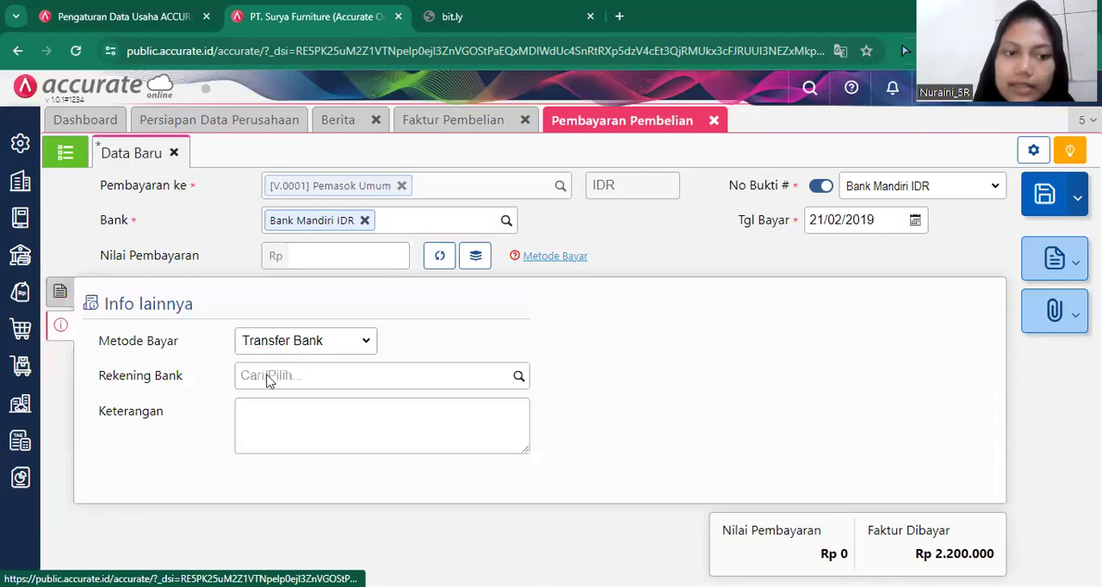
pyautogui.click(271, 344)
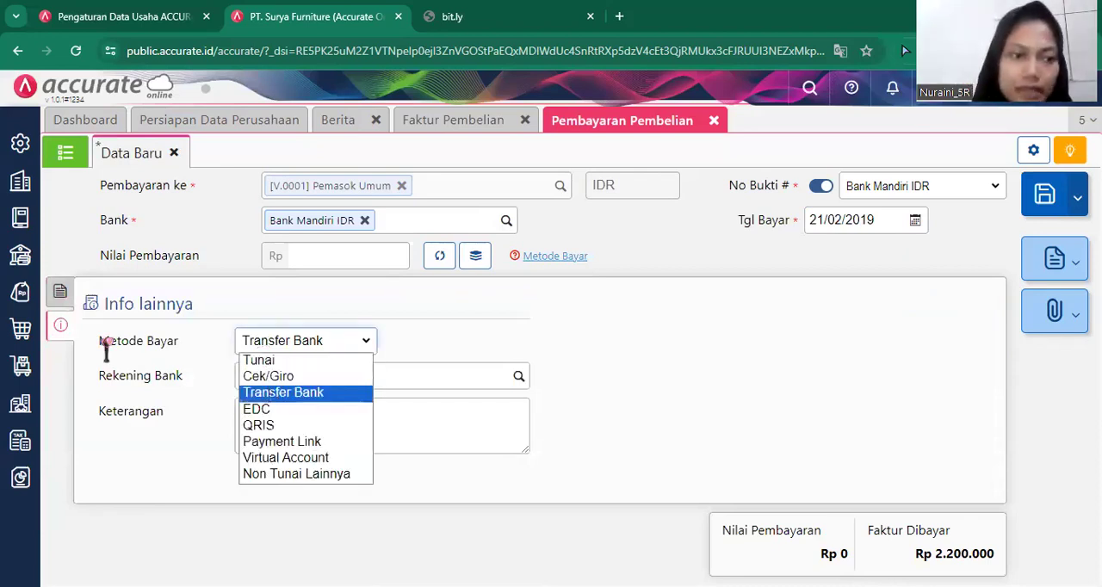
pyautogui.click(60, 294)
pyautogui.click(61, 293)
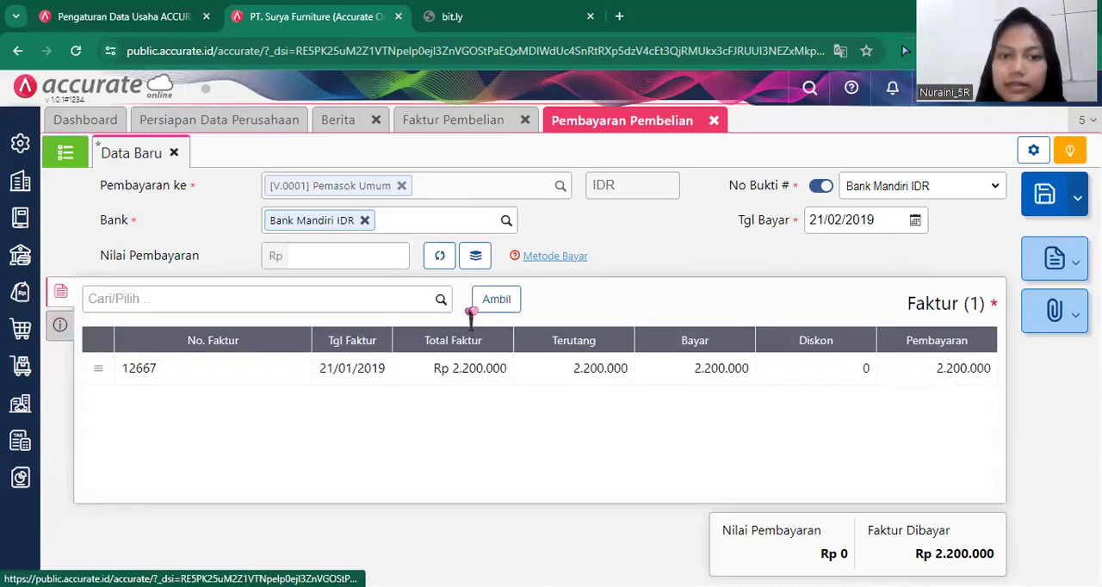
pyautogui.click(442, 256)
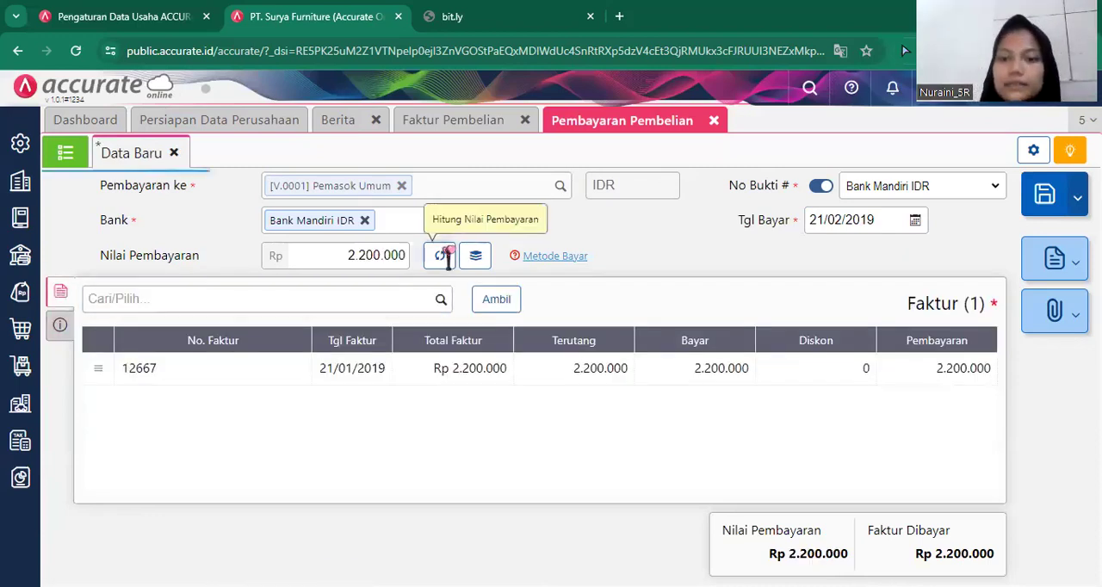
# Save the purchase payment and close both the payment and purchase invoice forms.
pyautogui.click(1045, 207)
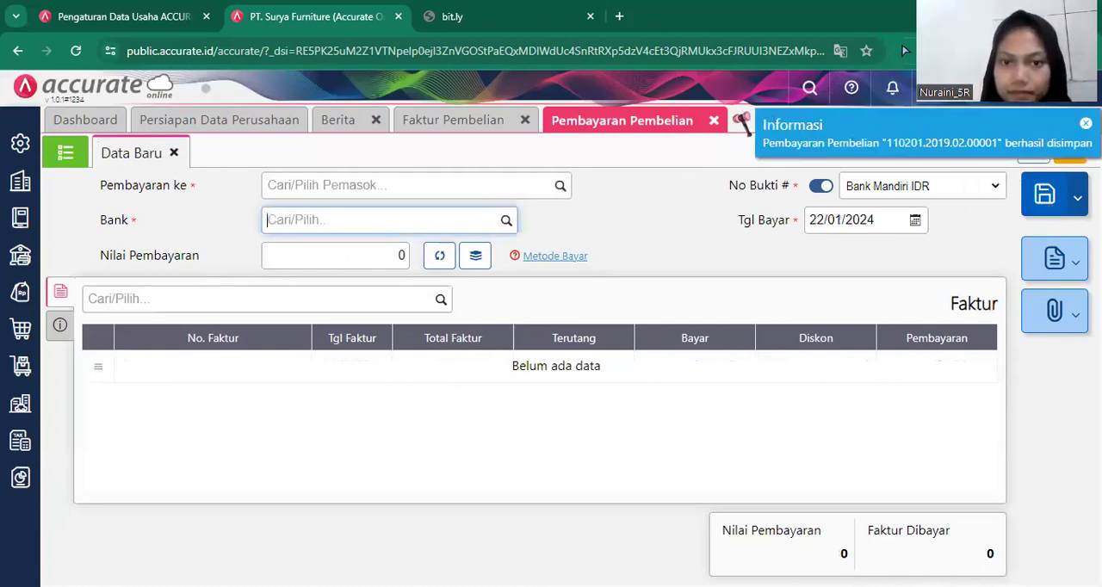
pyautogui.click(713, 121)
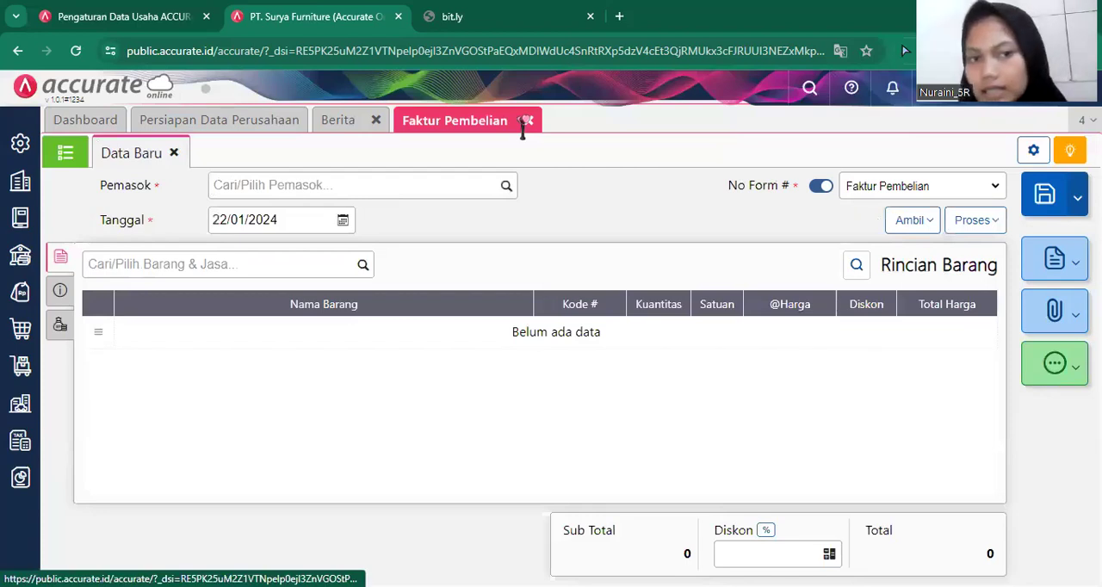
pyautogui.click(540, 122)
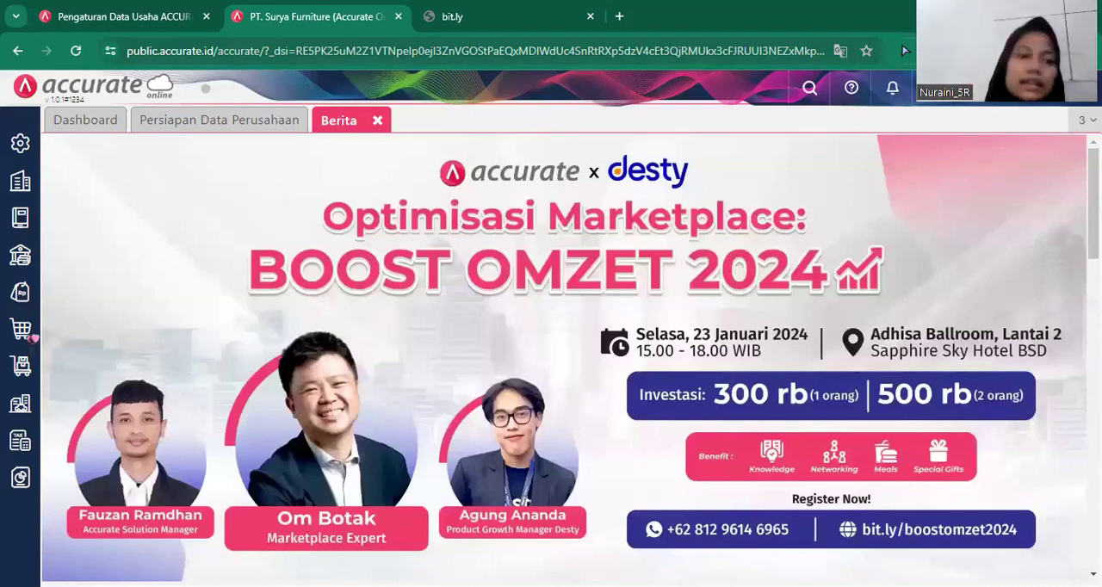
# Create a new purchase order (Pesanan Pembelian) with PT Sentra Furniture (V.0004) as the supplier.
pyautogui.moveTo(31, 336)
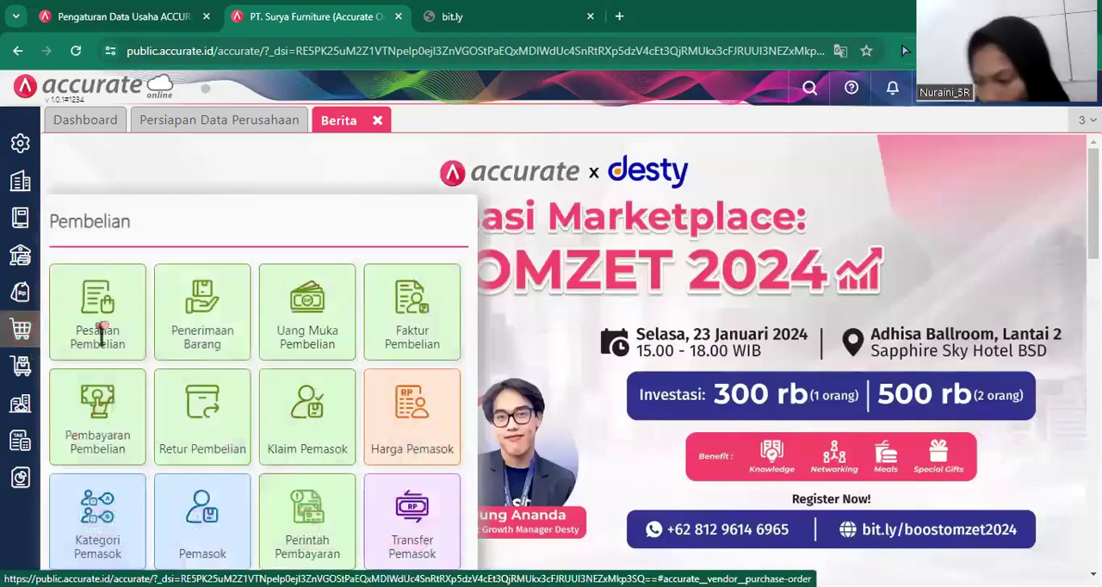
pyautogui.click(97, 318)
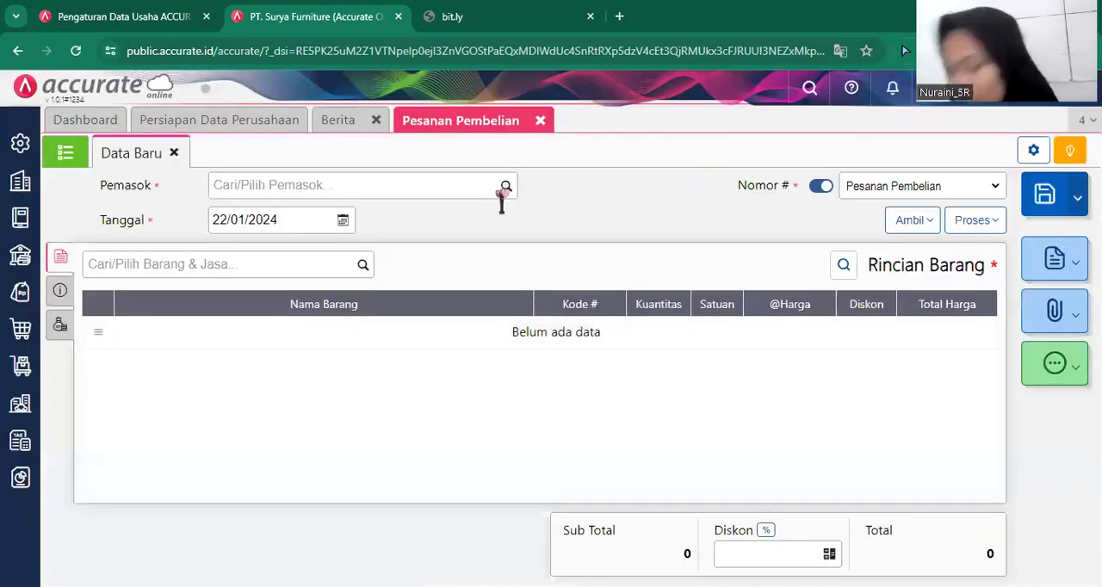
pyautogui.click(501, 196)
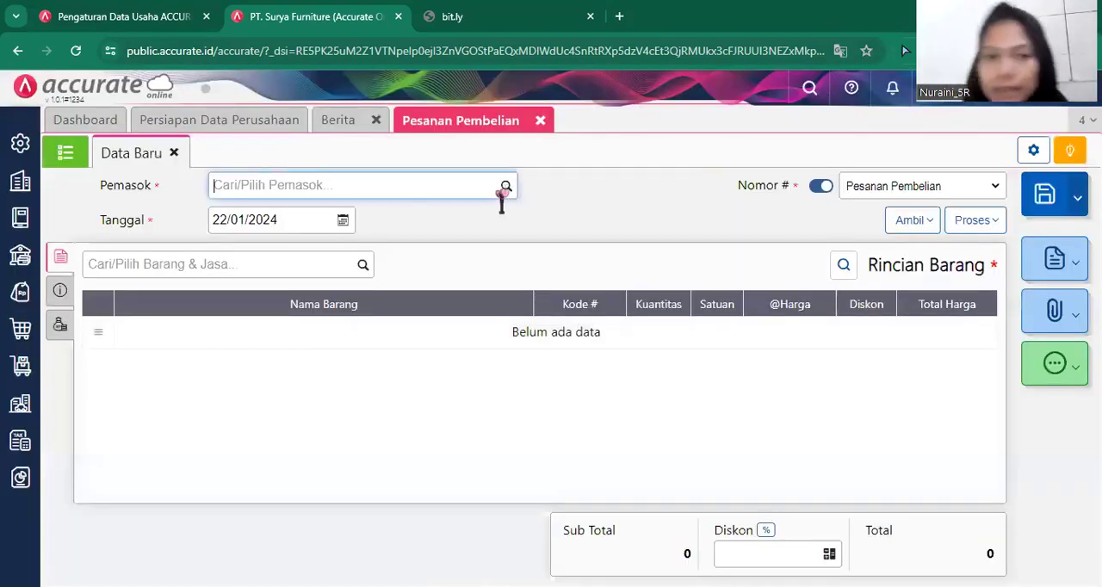
pyautogui.click(506, 186)
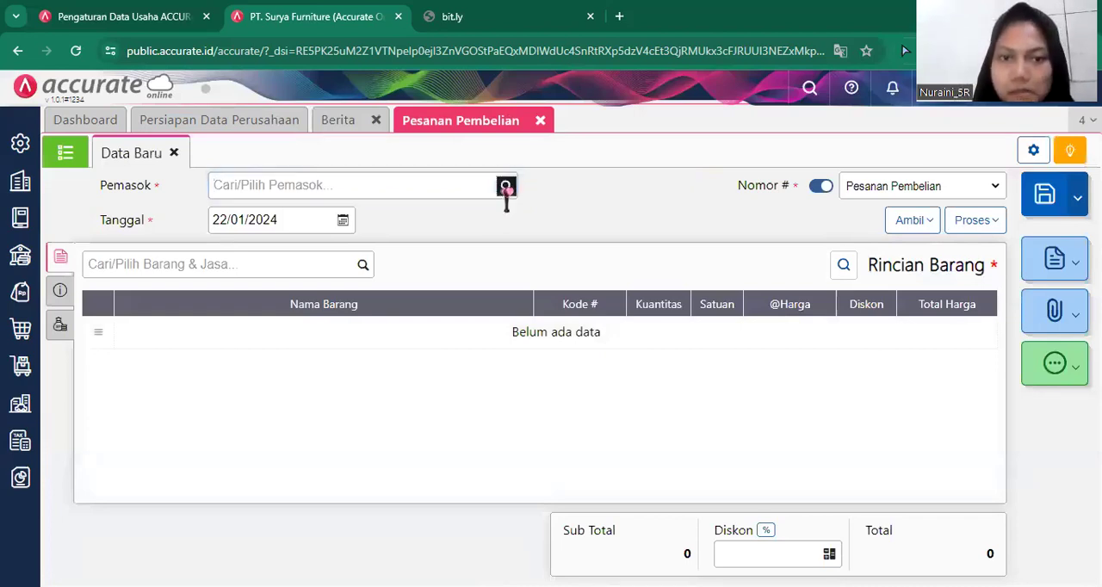
pyautogui.click(506, 186)
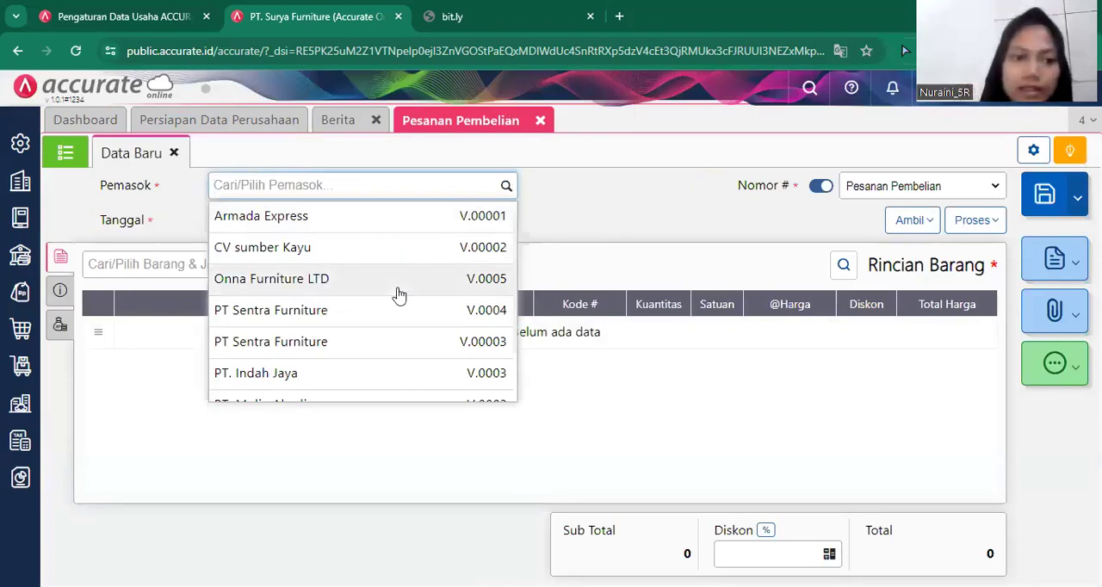
pyautogui.click(377, 318)
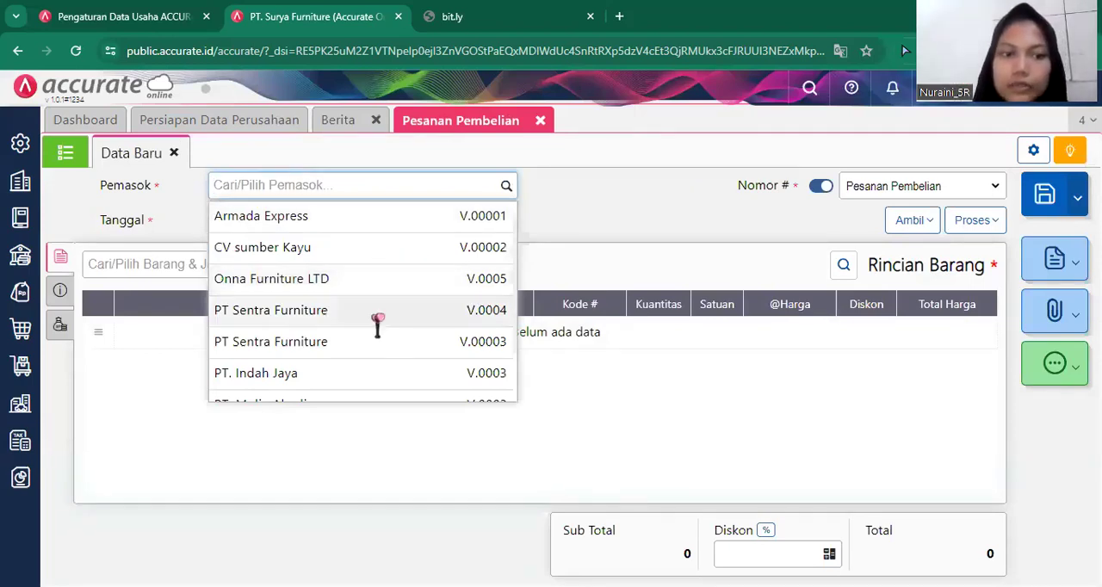
pyautogui.click(379, 315)
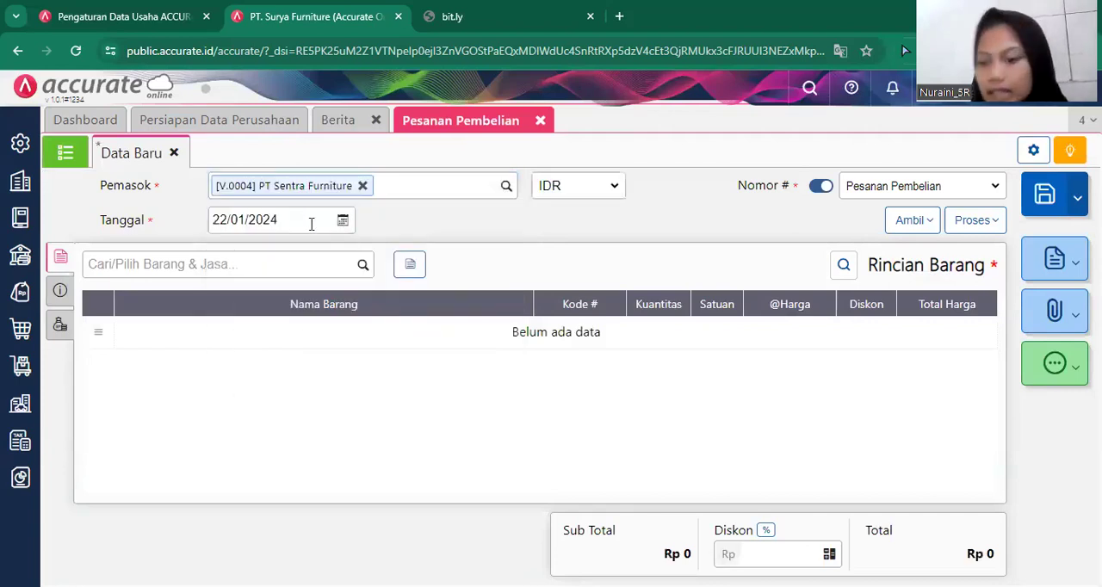
# Set the purchase order's date (Tanggal) to 22/01/2019.
pyautogui.click(311, 224)
pyautogui.write('22/')
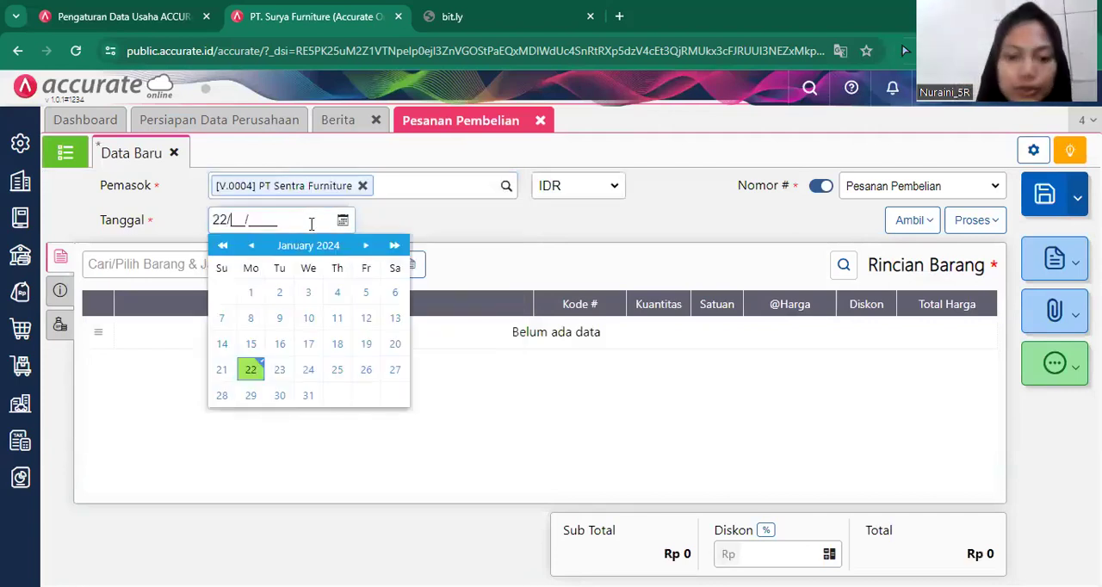
pyautogui.write('01/2019')
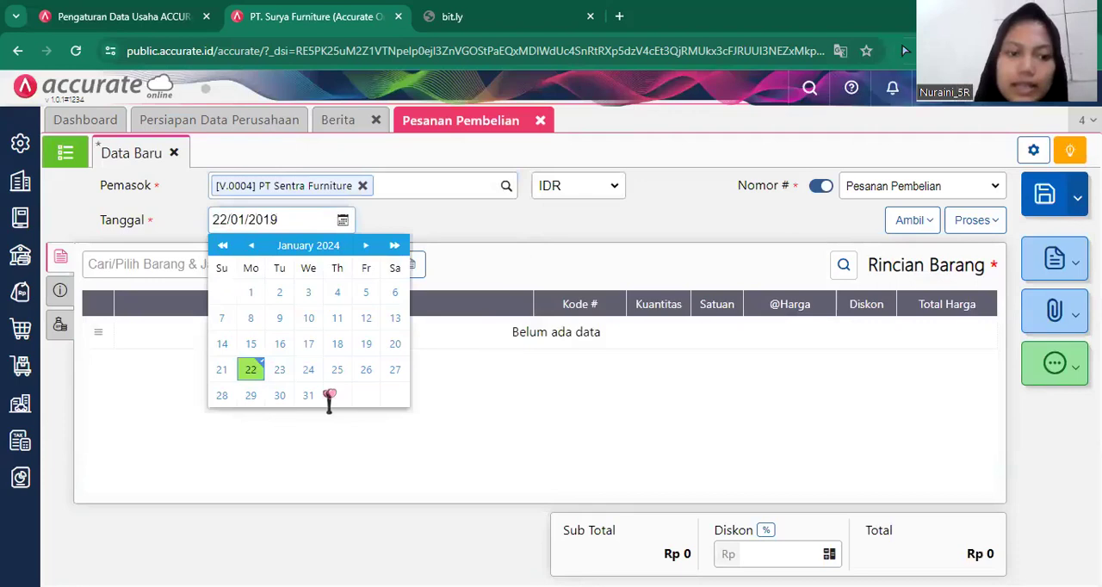
pyautogui.click(357, 490)
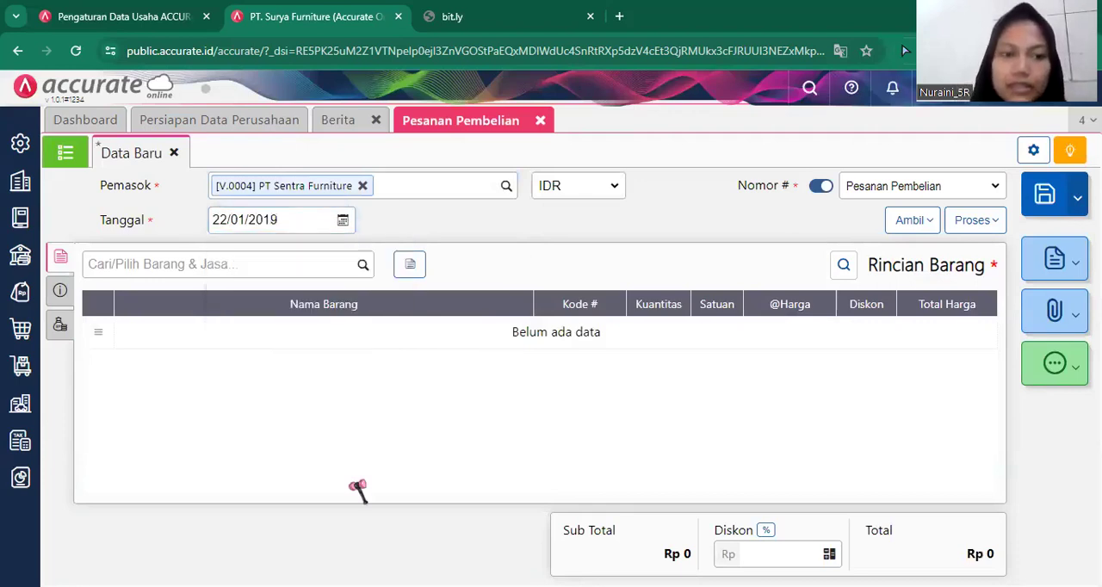
# Add Meja Bundar to the order with quantity 20 PCS, unit price 95.000 and the PPN tax turned off.
pyautogui.click(361, 264)
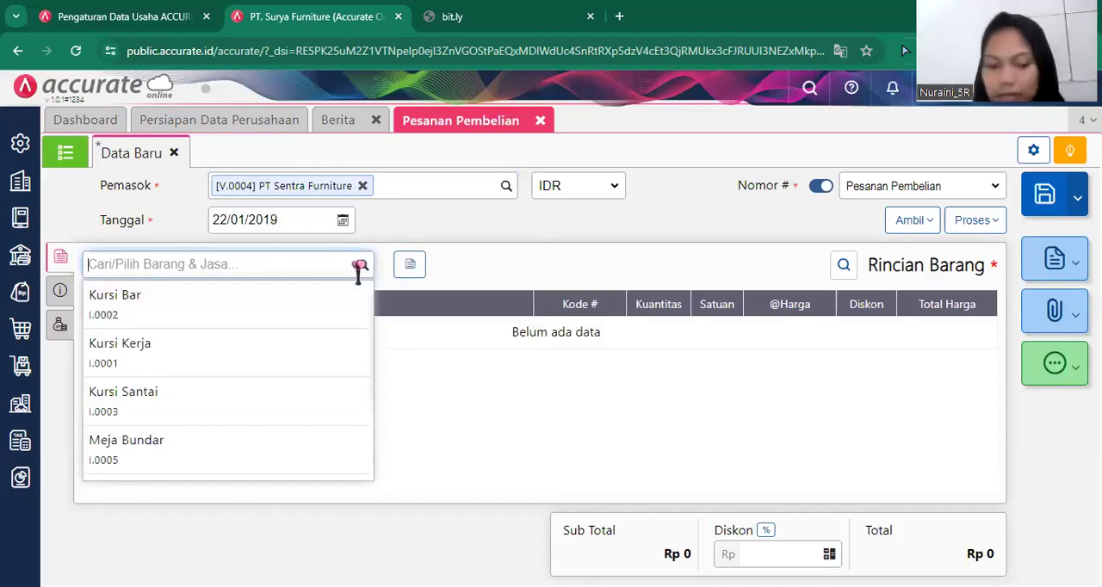
pyautogui.write('meja')
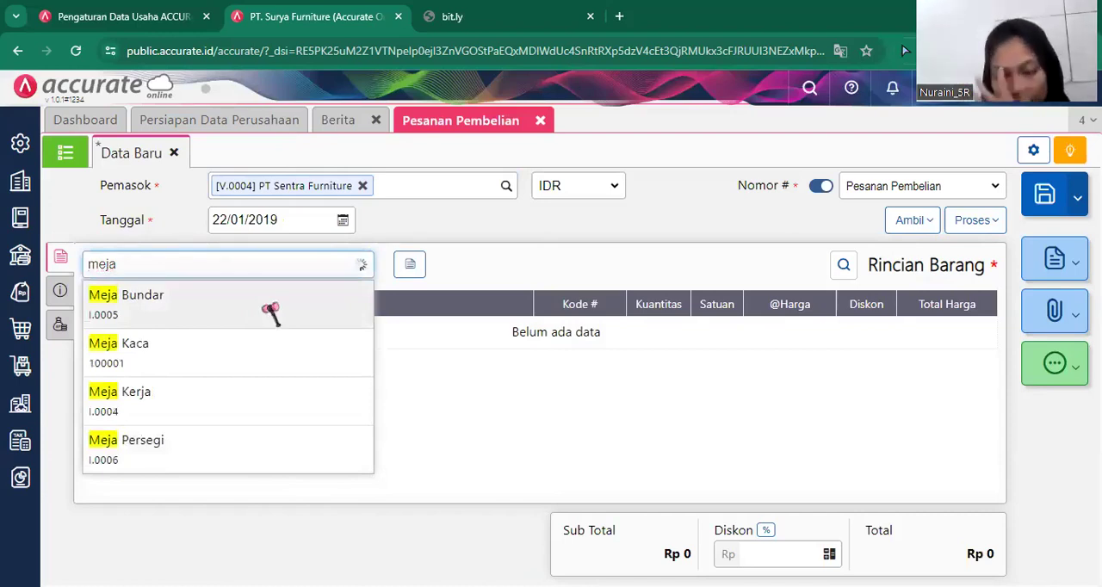
pyautogui.click(270, 312)
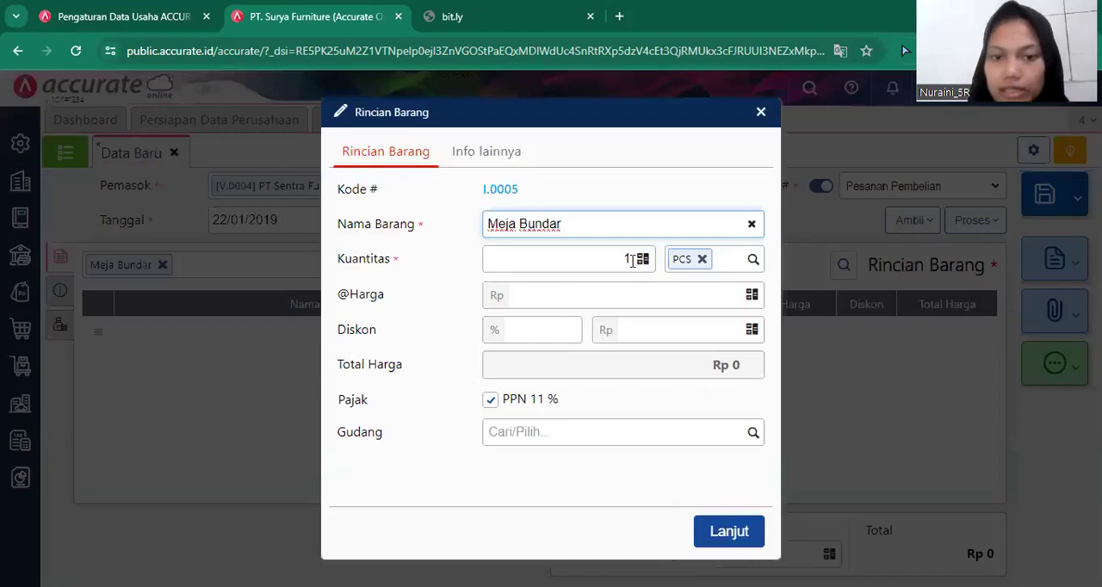
pyautogui.click(631, 258)
pyautogui.write('20')
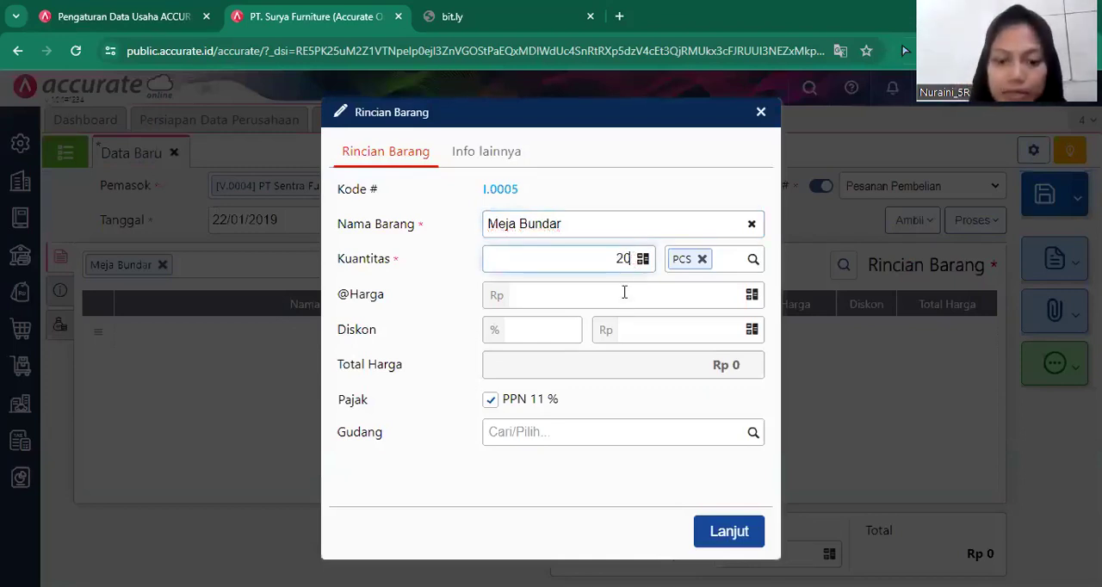
pyautogui.click(624, 292)
pyautogui.write('95.000')
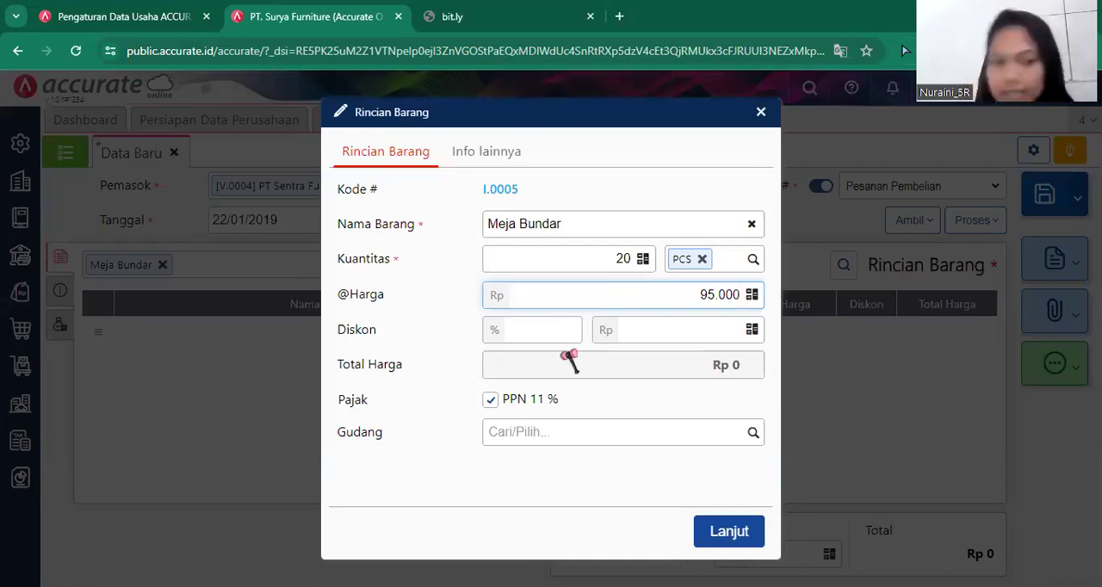
pyautogui.click(508, 400)
pyautogui.click(725, 533)
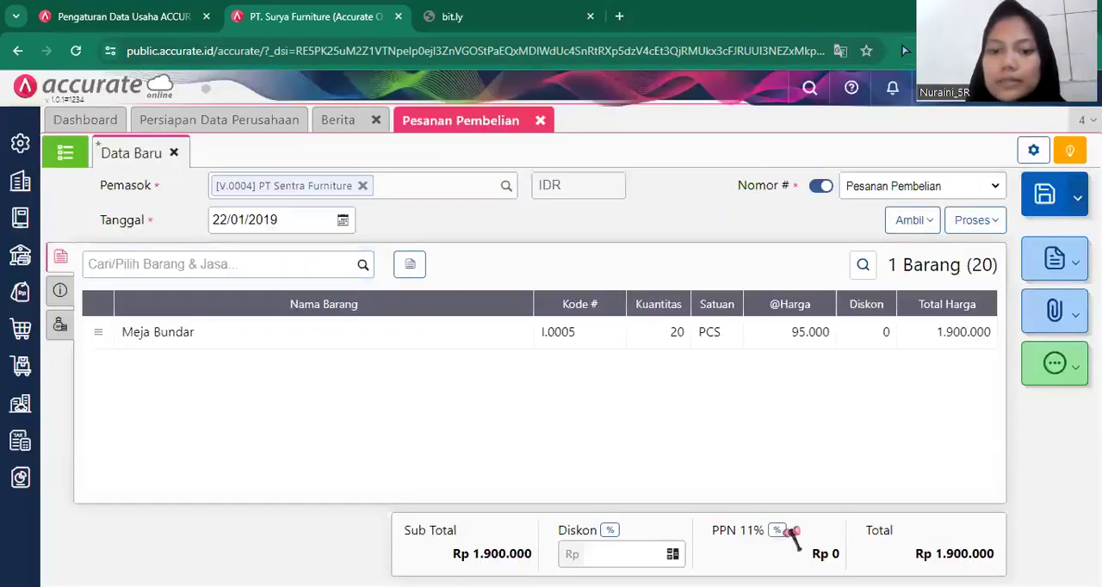
# Change the purchase order's PPN rate to Tarif 10%.
pyautogui.click(783, 532)
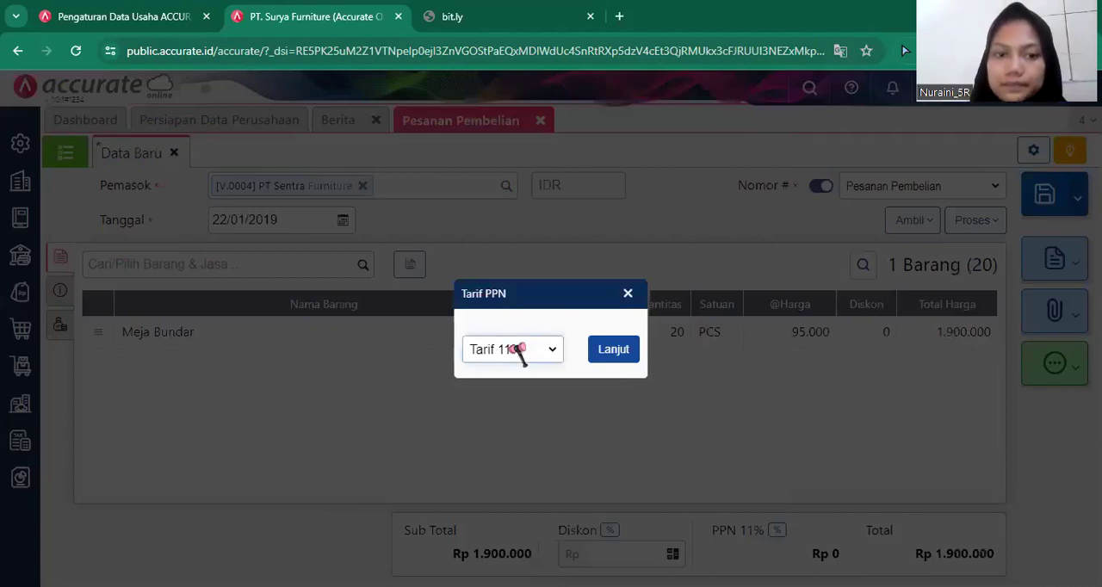
pyautogui.click(513, 355)
pyautogui.click(497, 369)
pyautogui.click(613, 349)
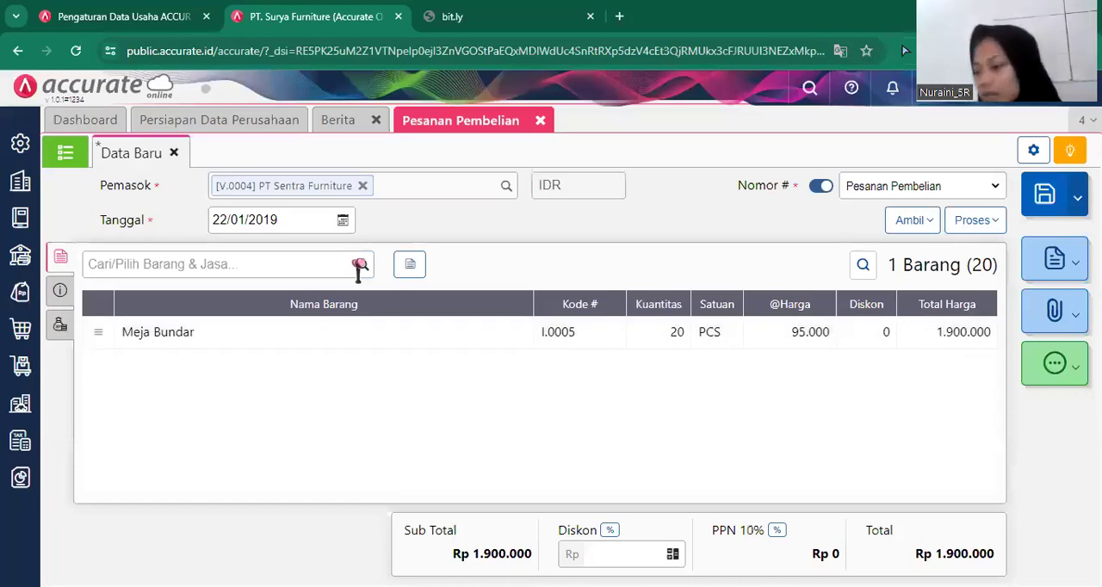
# Add Kursi Santai to the order with quantity 30 PCS and unit price 98.000, keeping PPN 10% applied.
pyautogui.click(359, 269)
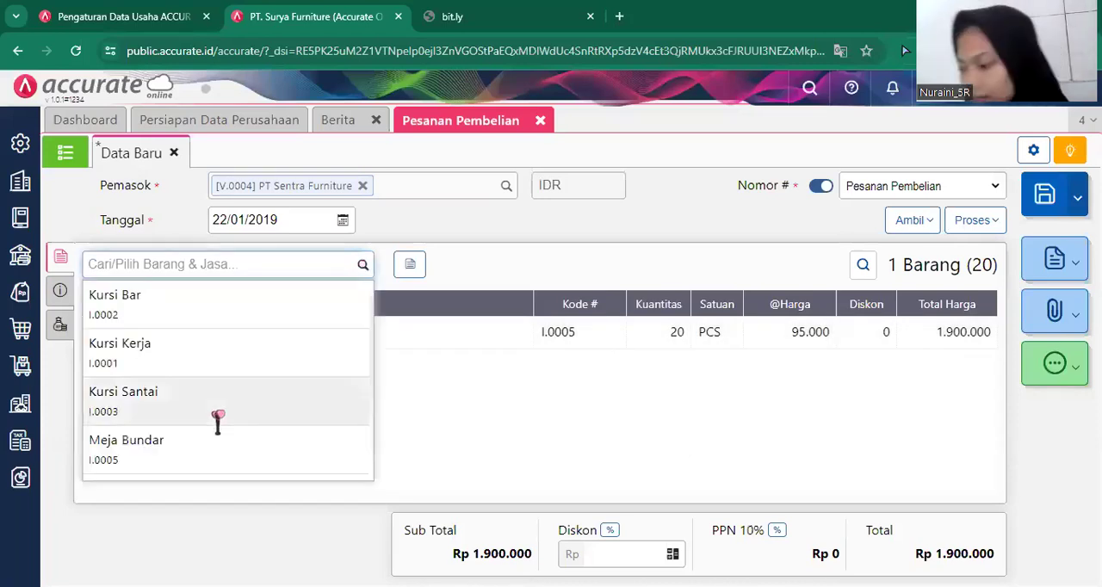
pyautogui.click(226, 416)
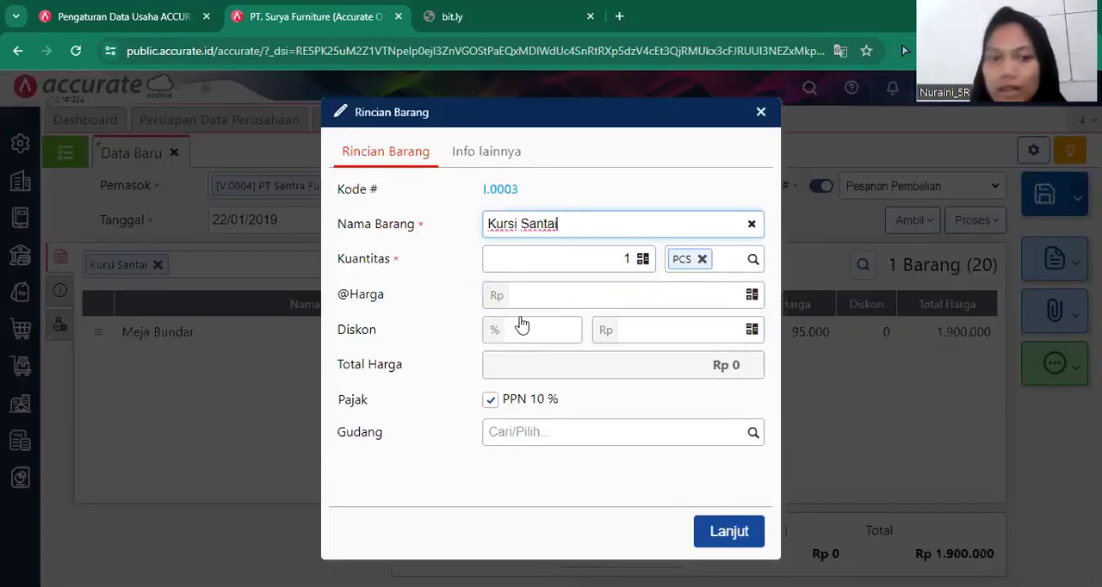
pyautogui.click(625, 258)
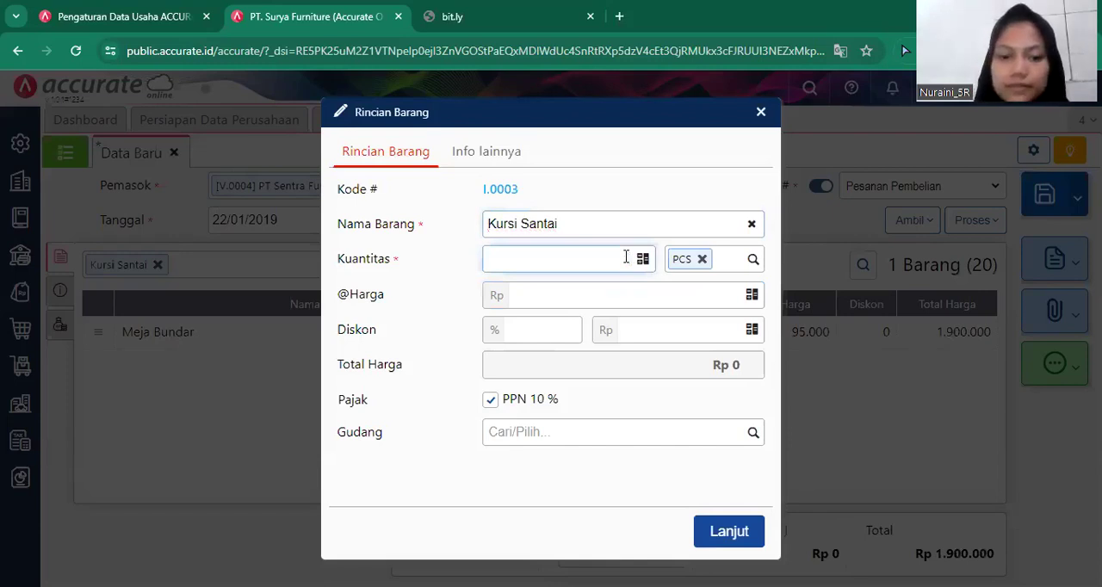
pyautogui.write('30')
pyautogui.click(643, 293)
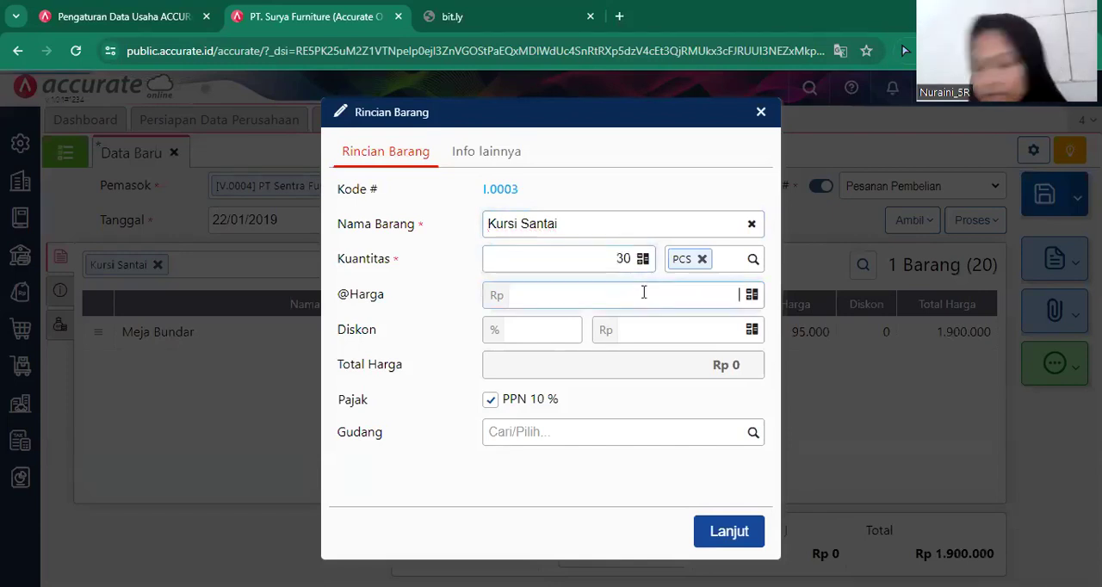
pyautogui.write('98')
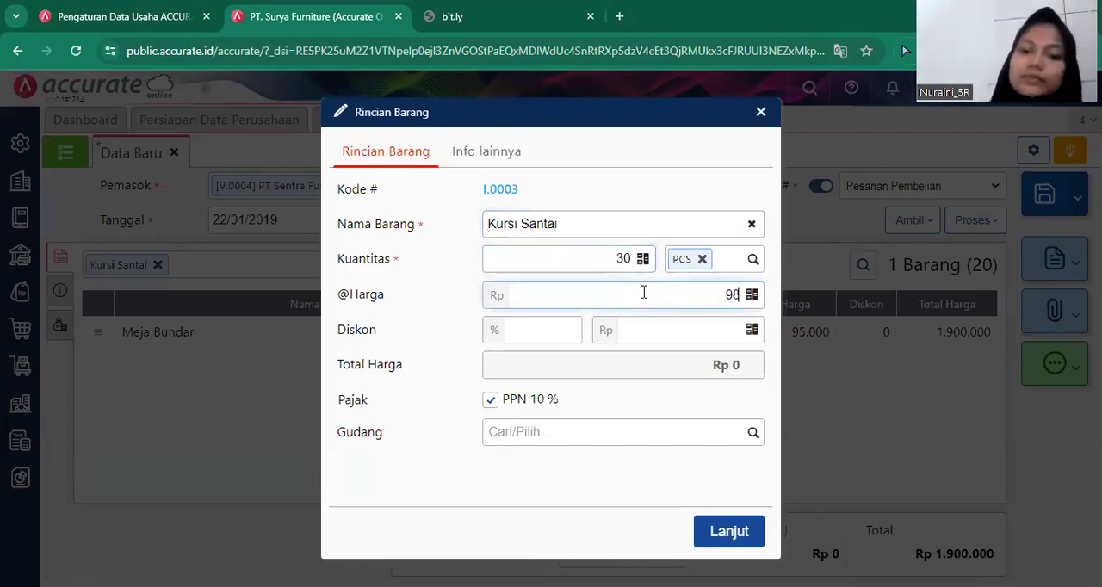
pyautogui.write('0.000')
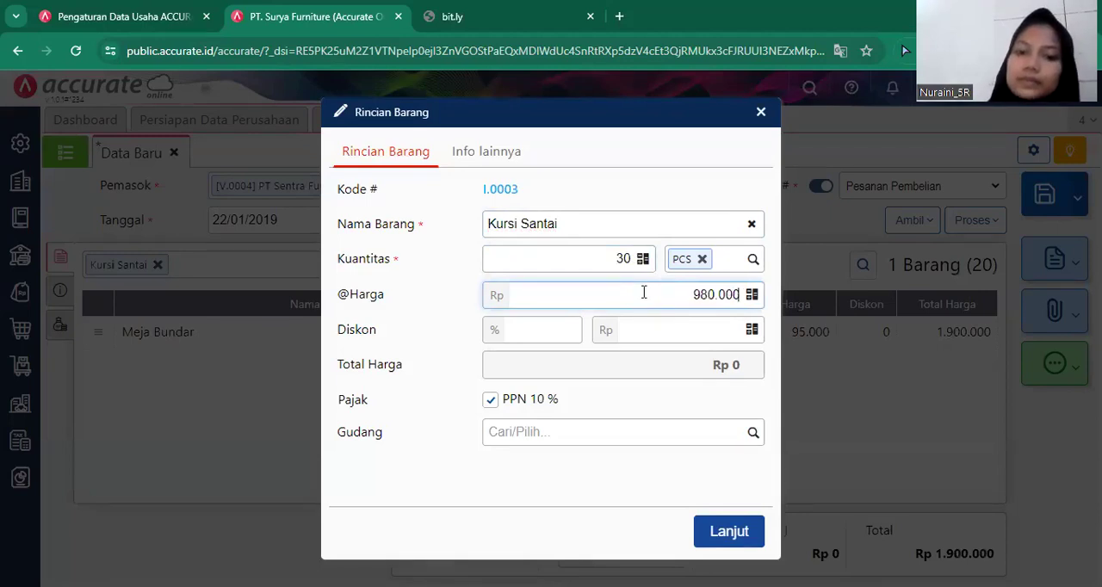
pyautogui.press('BackSpace')
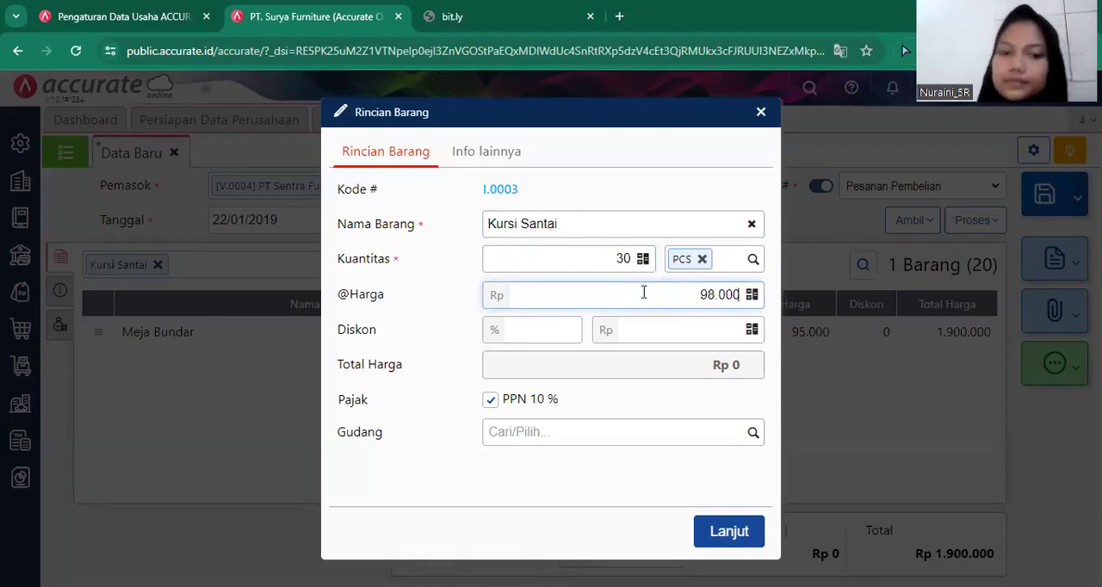
pyautogui.click(723, 532)
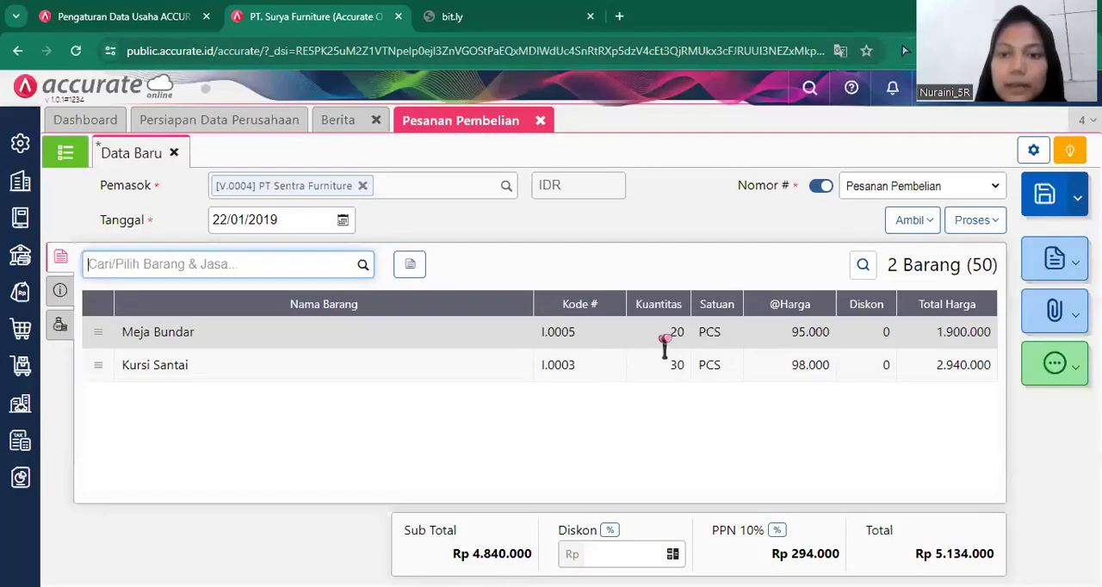
# Apply PPN 10% to the Meja Bundar line of the order.
pyautogui.click(664, 339)
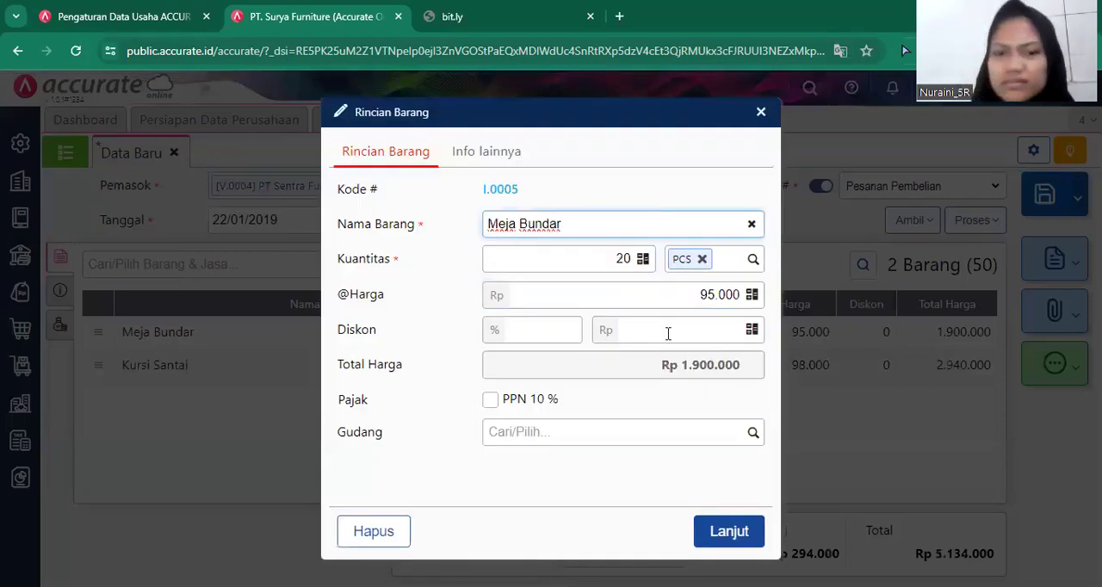
pyautogui.click(523, 411)
pyautogui.click(711, 533)
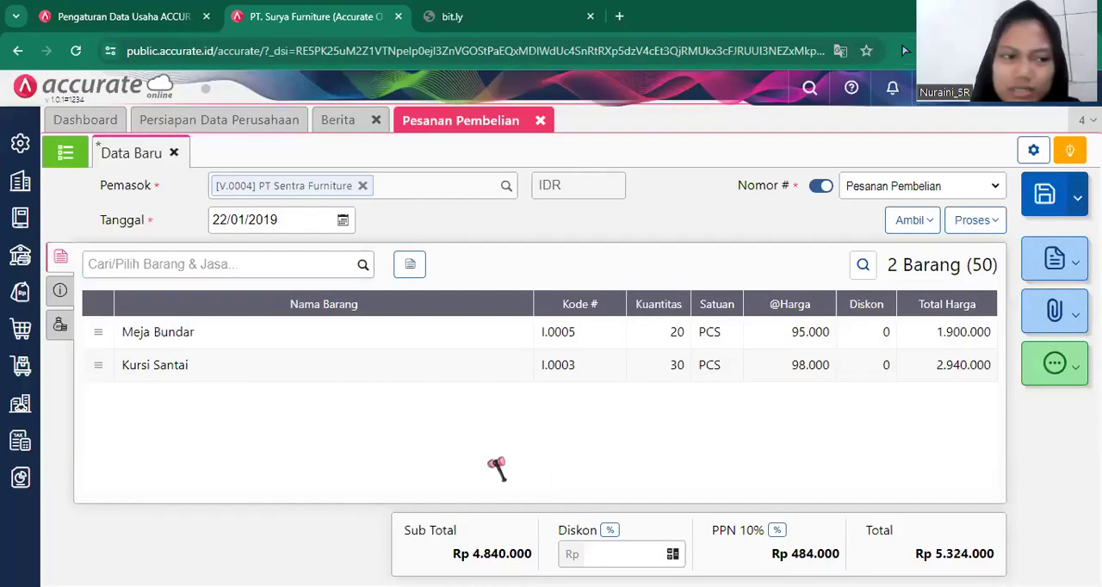
# Fill in the delivery address (Alamat Kirim) from the available addresses and set the delivery date (Tgl Pengiriman) to 23/01/2019.
pyautogui.click(60, 292)
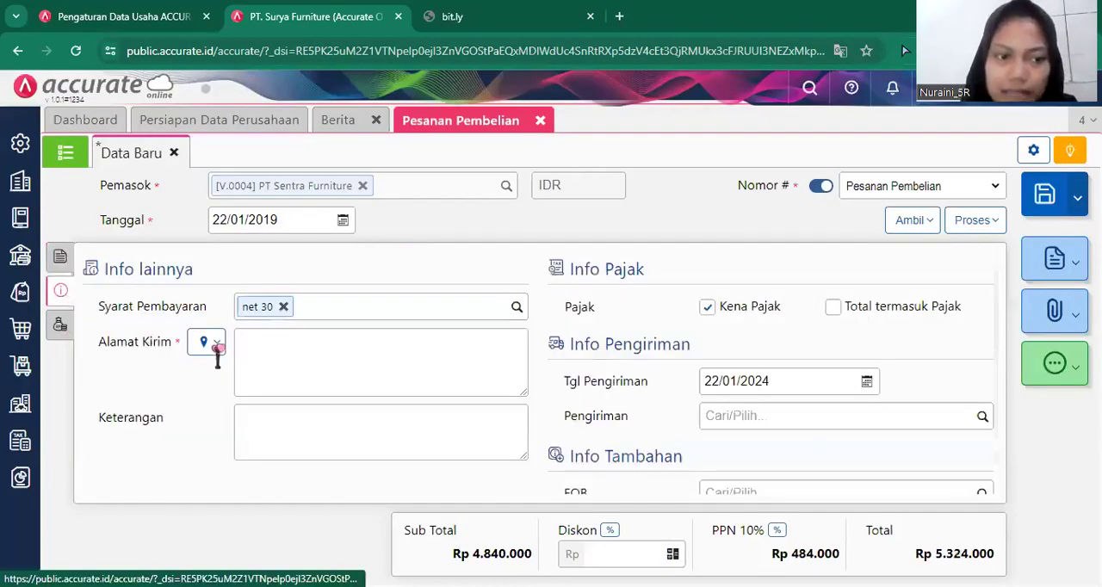
pyautogui.click(218, 347)
pyautogui.click(238, 385)
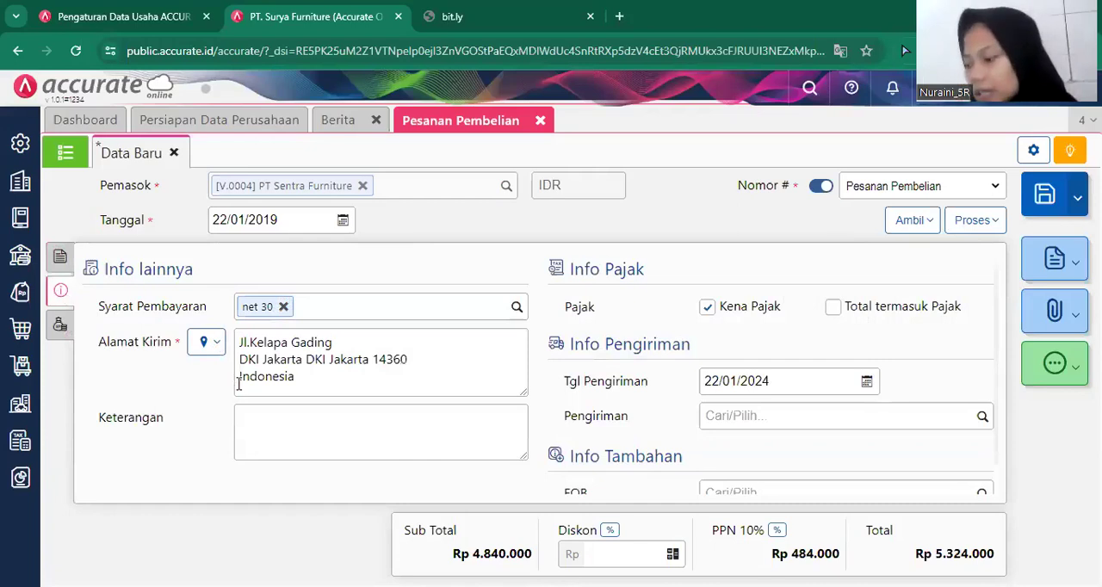
pyautogui.click(795, 376)
pyautogui.press('BackSpace')
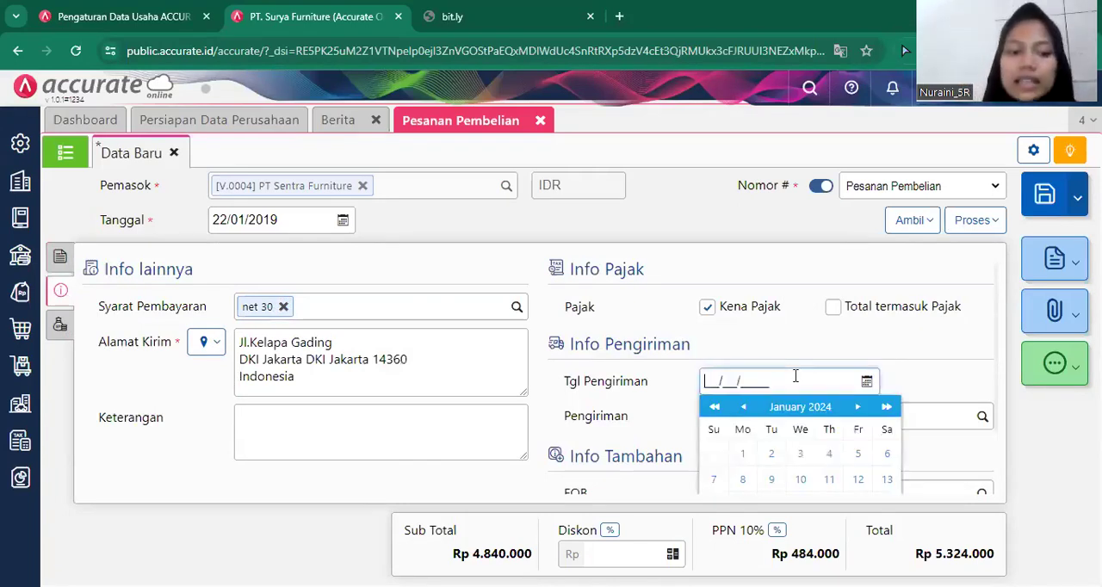
pyautogui.write('23/01/2019')
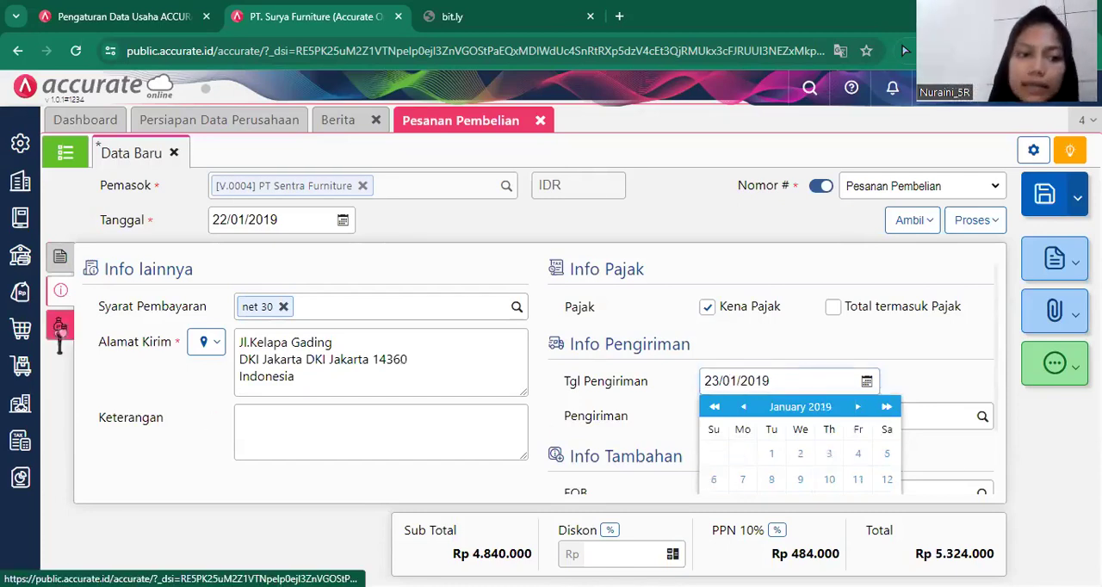
# Review the order's other costs (Biaya Lainnya) and its additional information (Info lainnya).
pyautogui.click(59, 327)
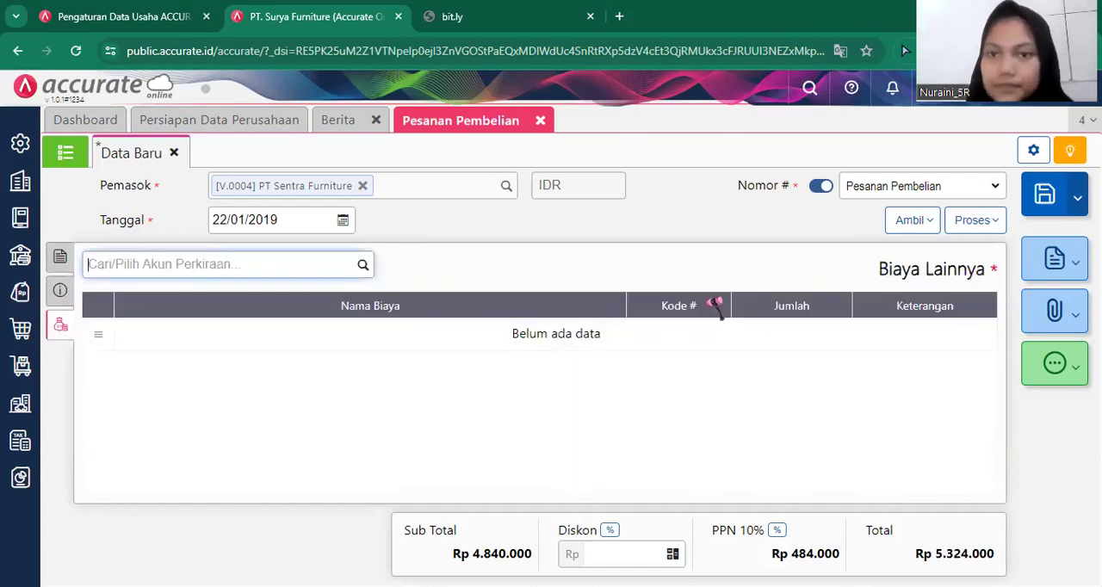
pyautogui.hotkey('alt', 'Tab')
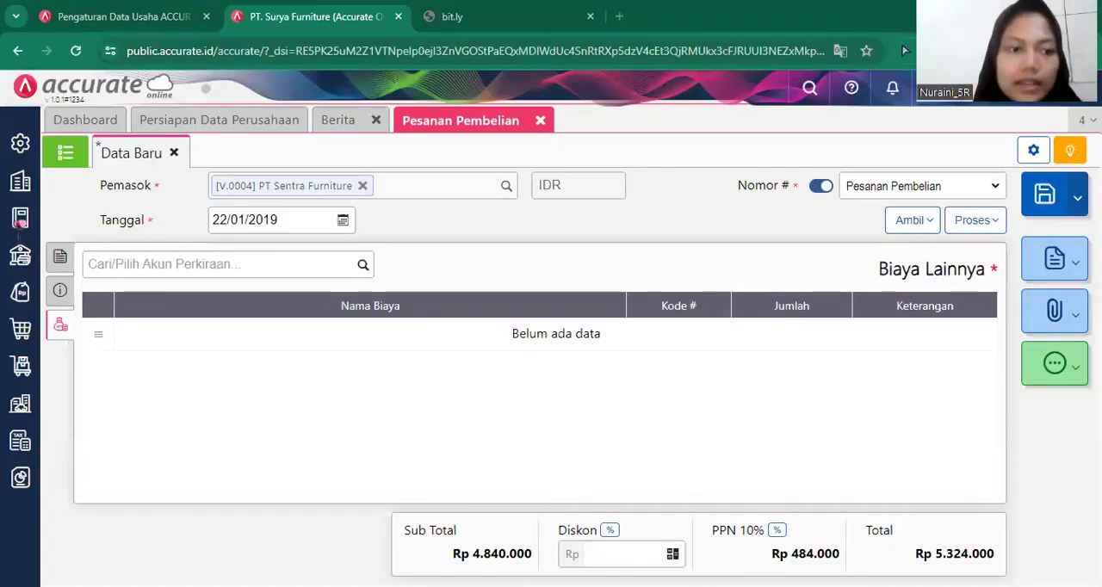
pyautogui.click(60, 290)
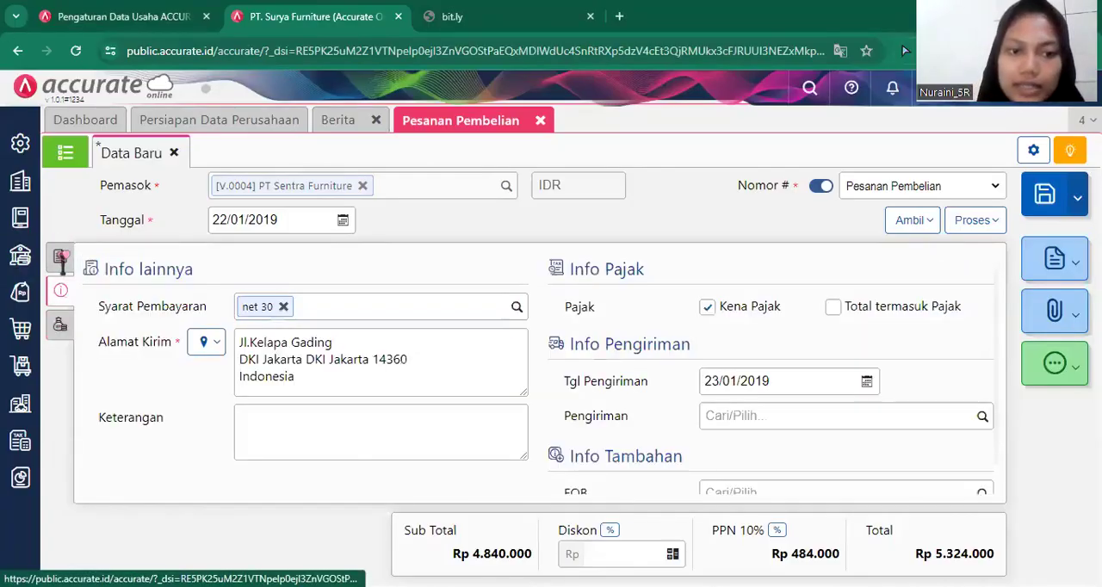
# Process the PT Sentra Furniture purchase order into a down payment (Uang Muka) of 2.000.000.
pyautogui.click(61, 258)
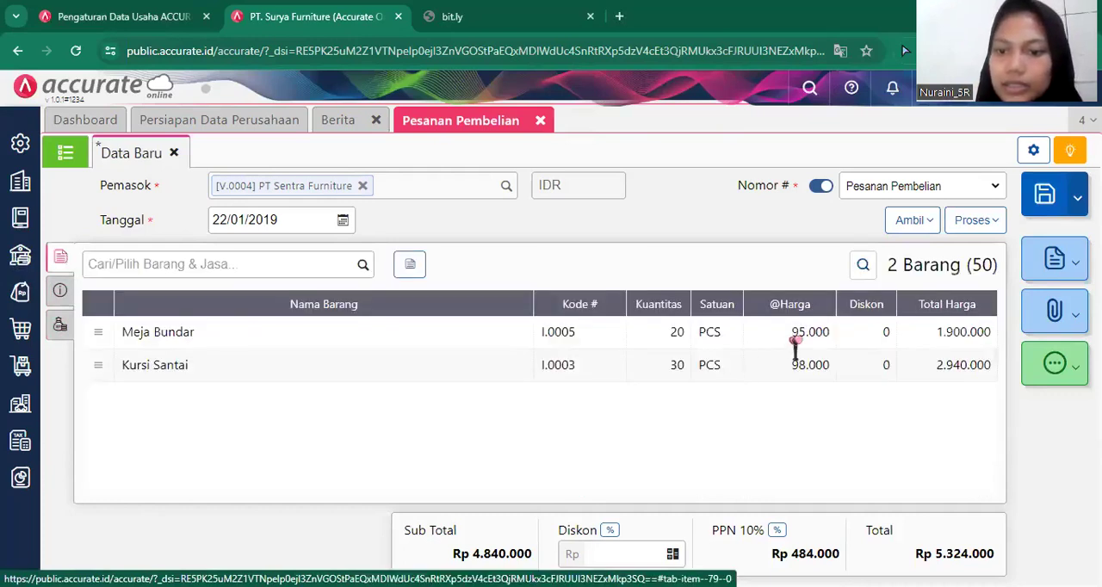
pyautogui.click(976, 220)
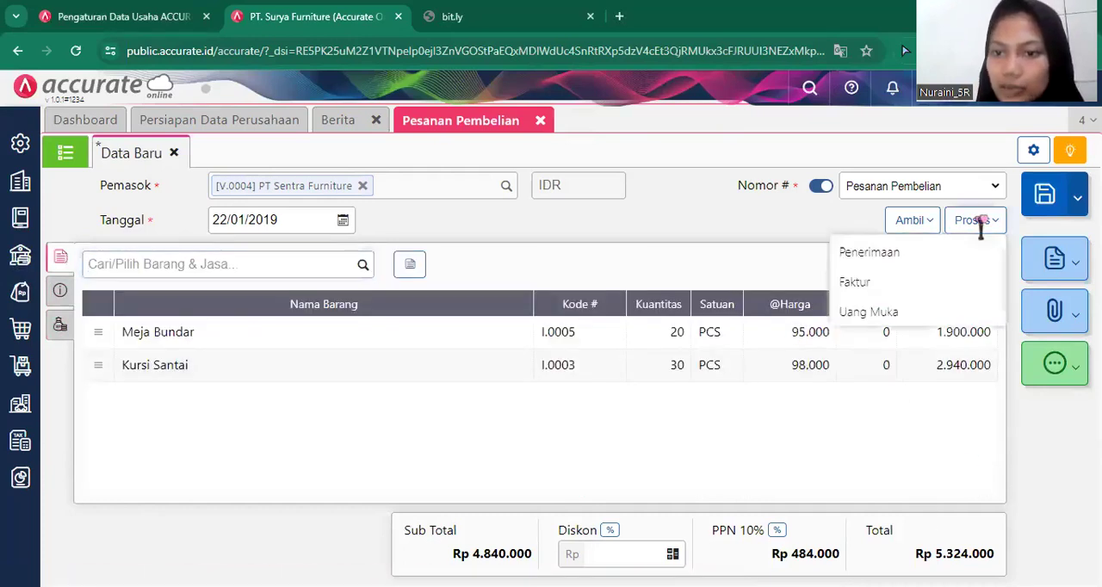
pyautogui.click(942, 316)
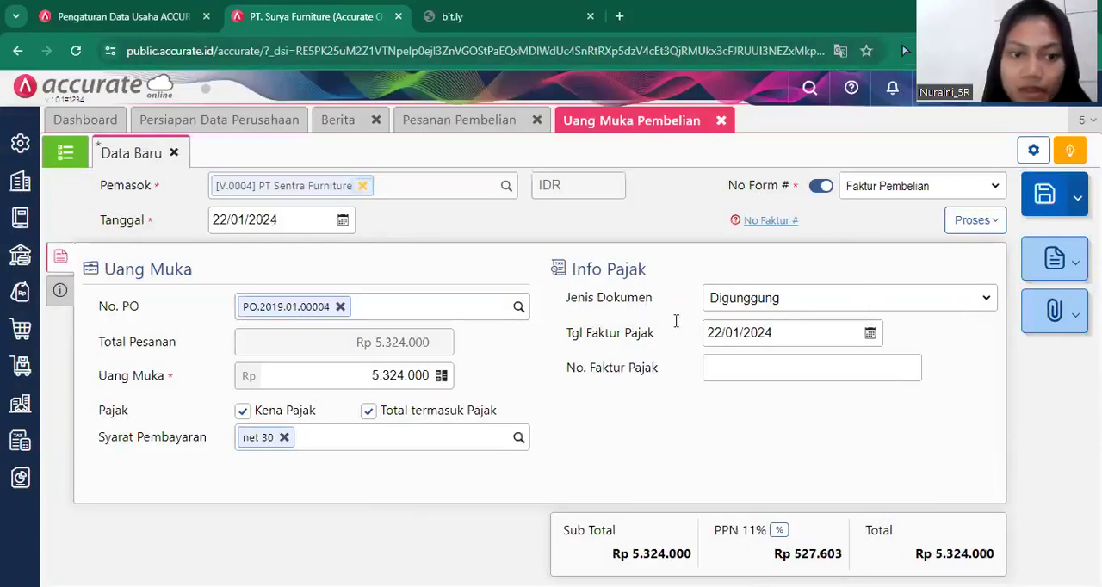
pyautogui.moveTo(365, 381); pyautogui.dragTo(432, 383)
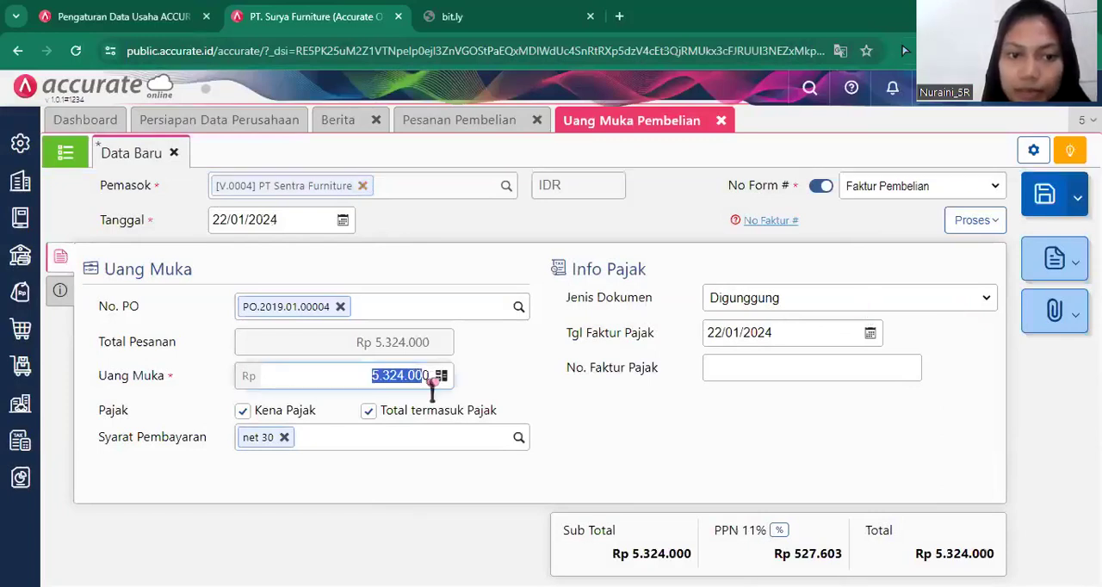
pyautogui.write('2.')
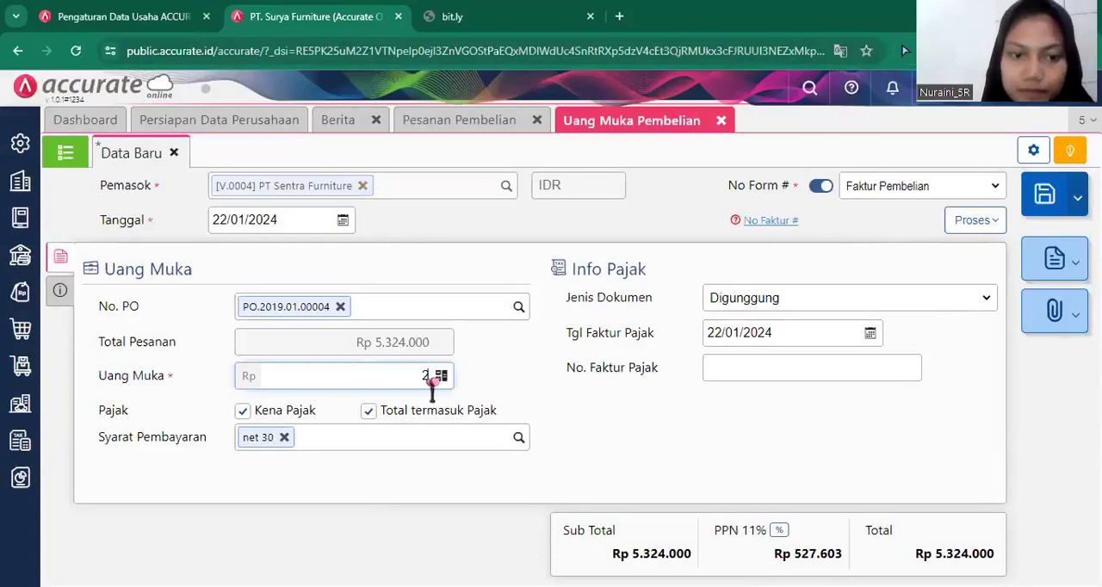
pyautogui.write('000.000')
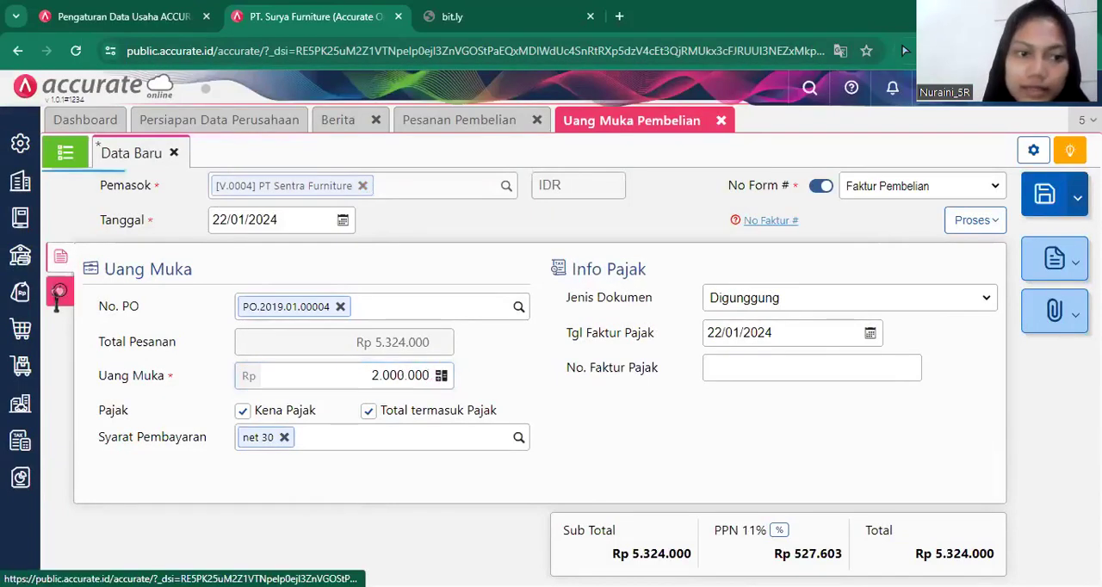
# Set the down payment's date (Tanggal) to 22/01/2019.
pyautogui.click(57, 291)
pyautogui.click(269, 304)
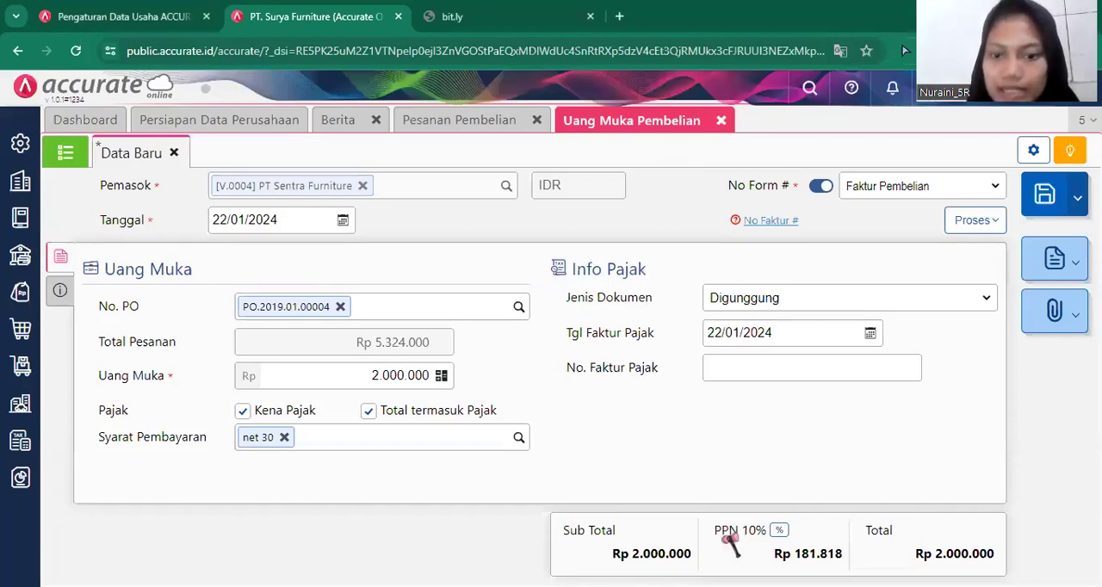
pyautogui.click(303, 214)
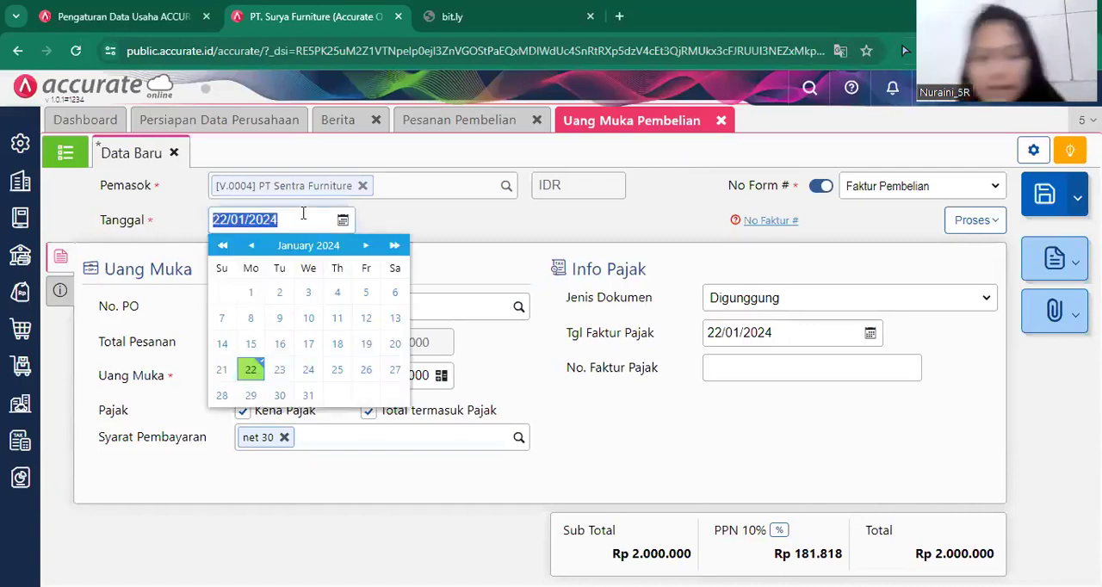
pyautogui.press('BackSpace')
pyautogui.write('22/01/2019')
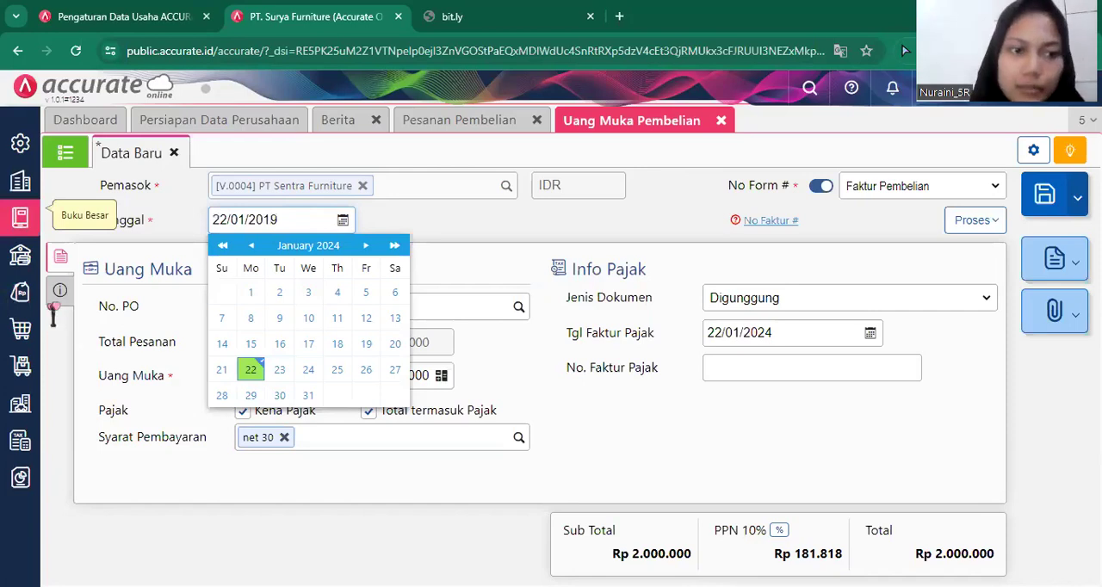
pyautogui.click(59, 292)
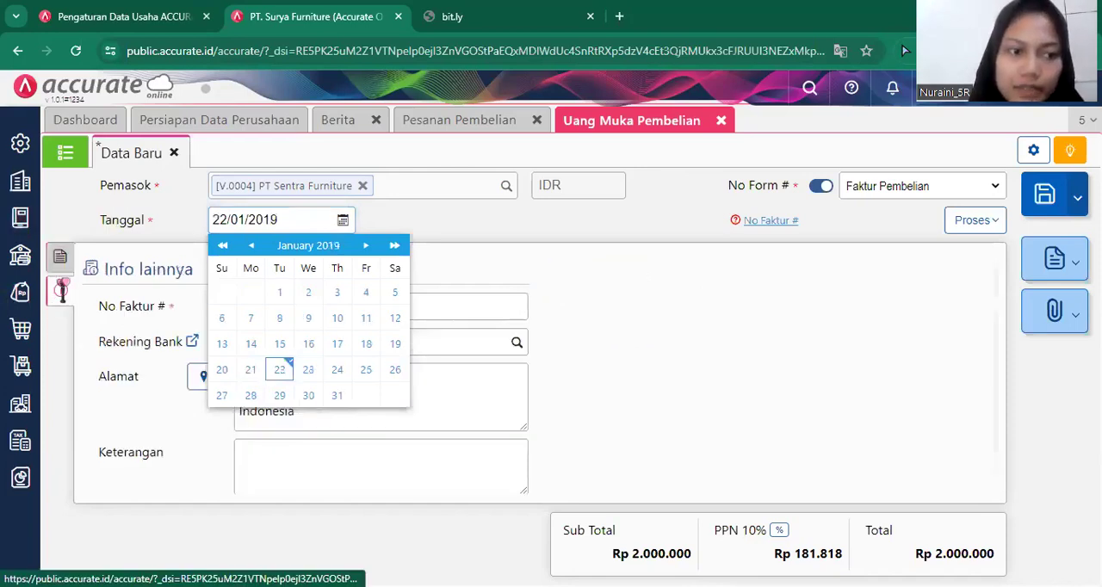
pyautogui.click(60, 256)
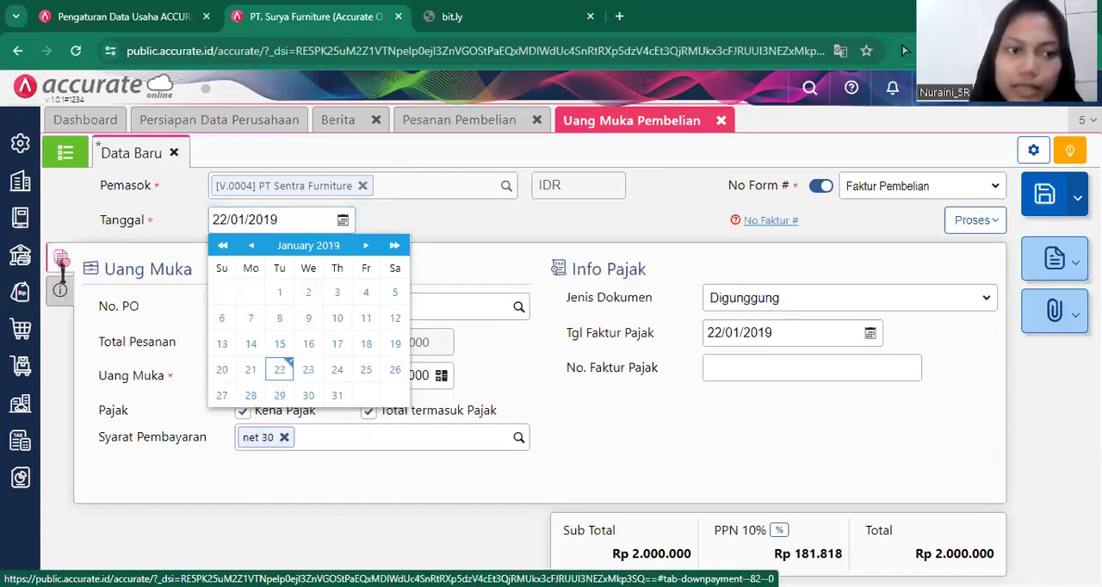
pyautogui.click(895, 409)
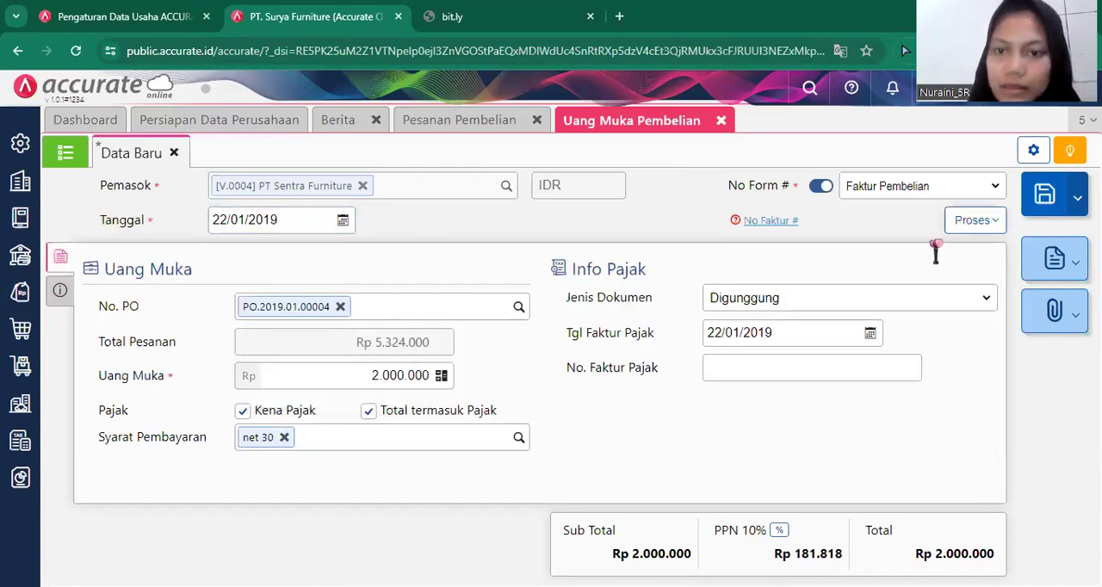
# Fill in No Faktur # 6675 in the down payment's additional information (Info lainnya).
pyautogui.click(957, 225)
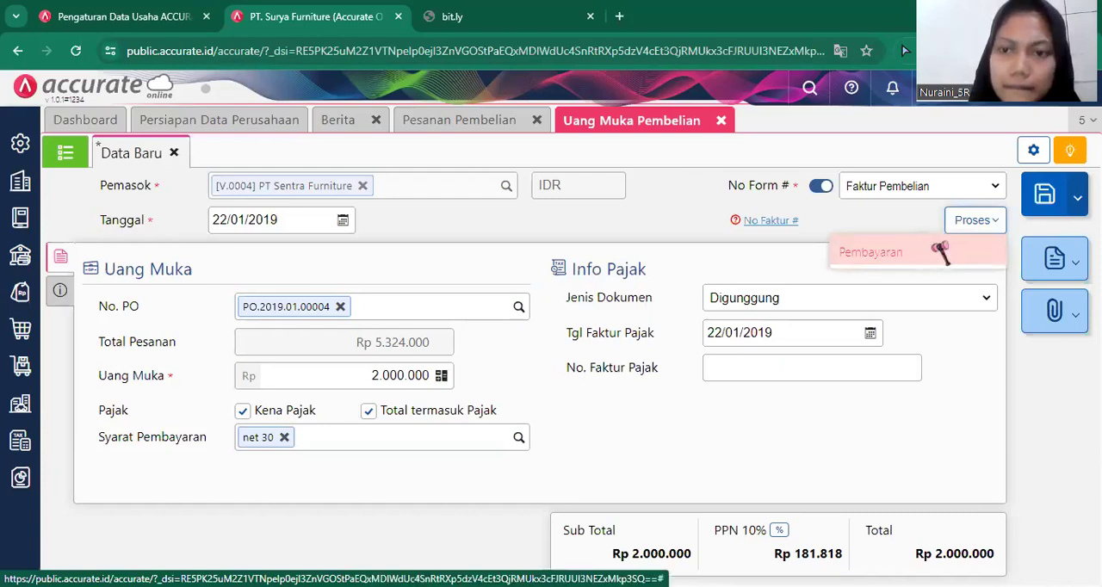
pyautogui.click(936, 251)
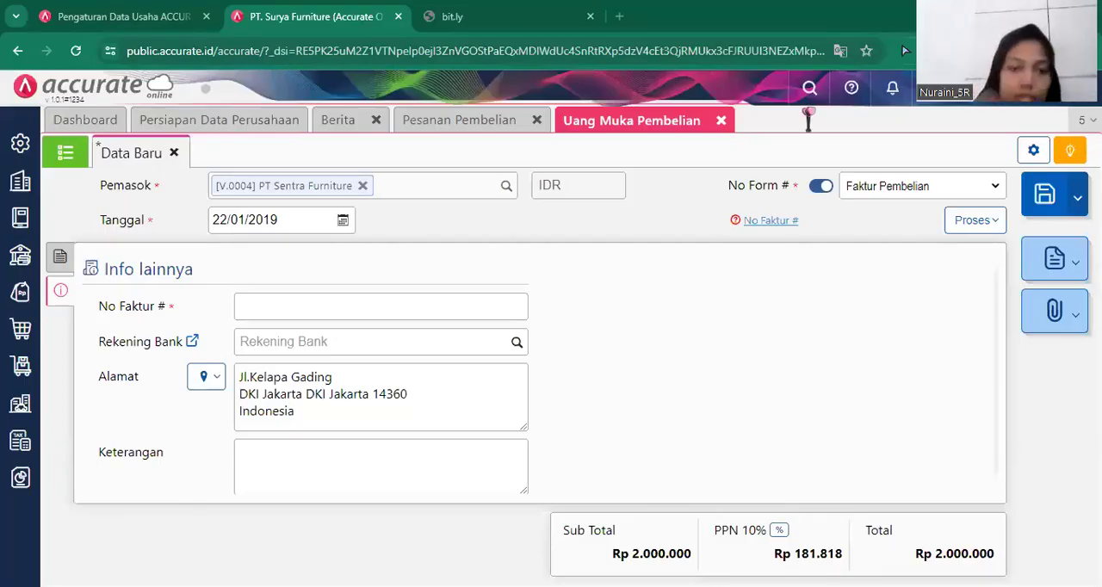
pyautogui.click(499, 309)
pyautogui.write('6675')
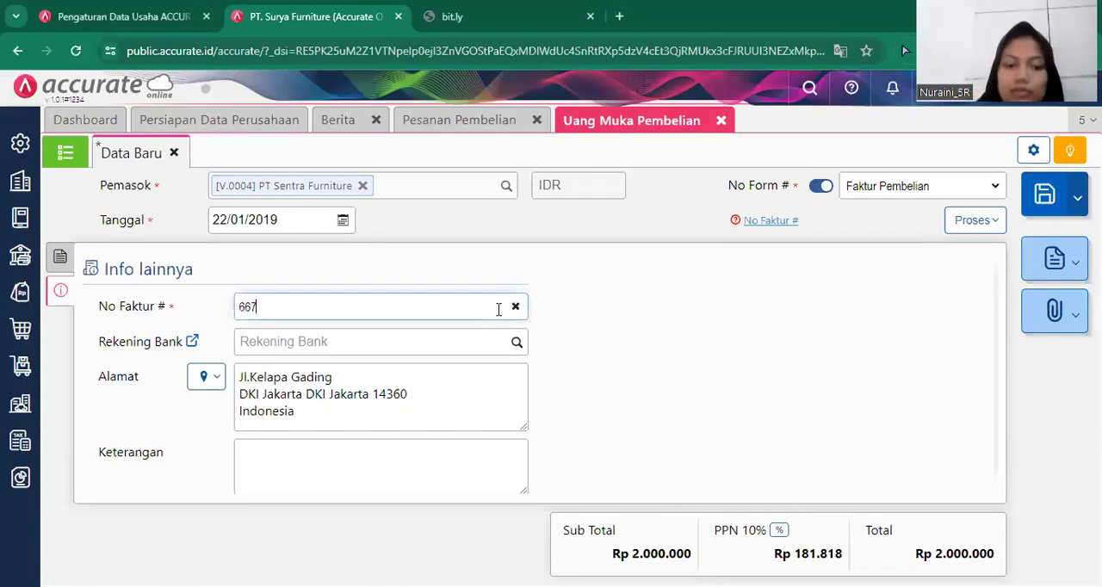
pyautogui.click(59, 256)
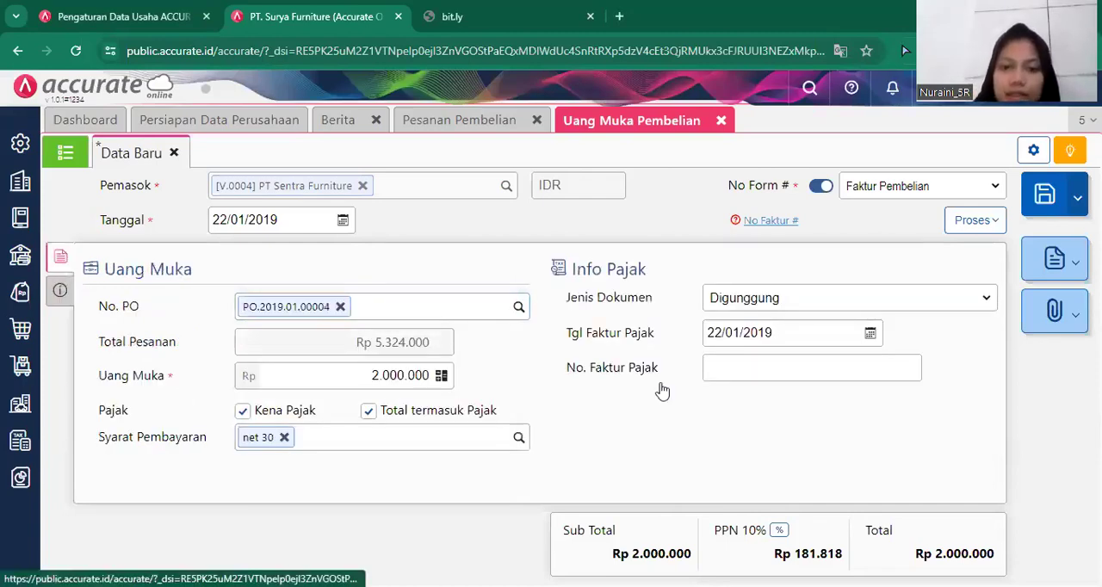
# Process the down payment into a purchase payment (Pembayaran) and set its payment date (Tgl Bayar) to 22/01/2019.
pyautogui.click(988, 224)
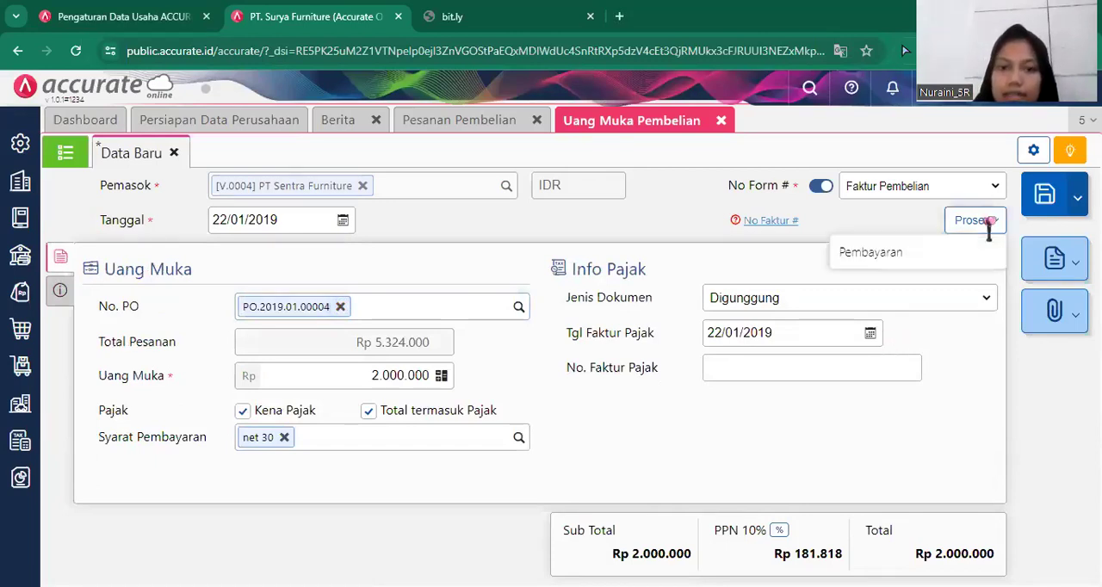
pyautogui.click(957, 258)
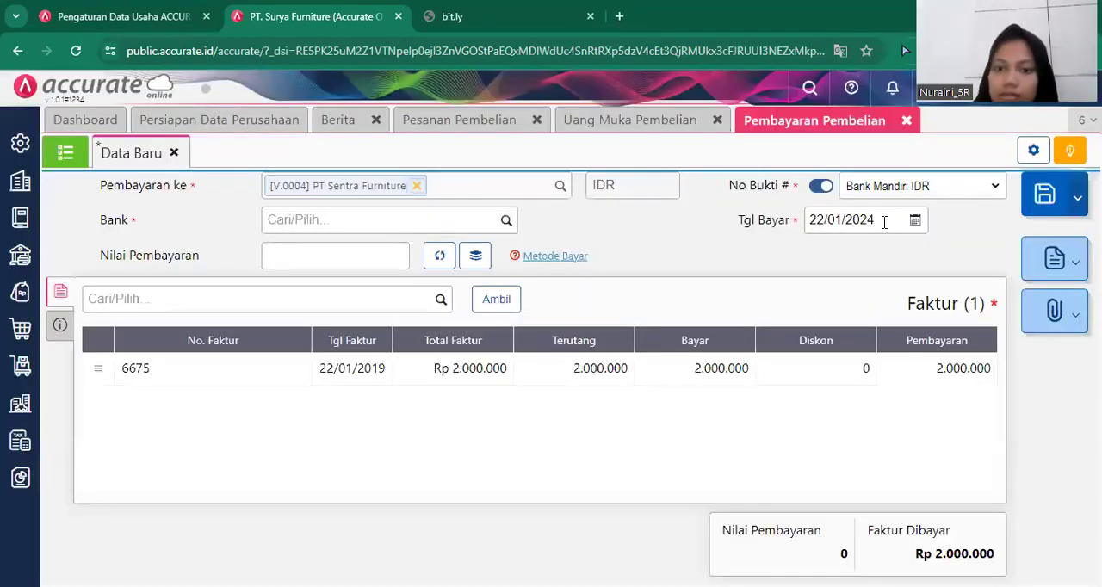
pyautogui.click(884, 222)
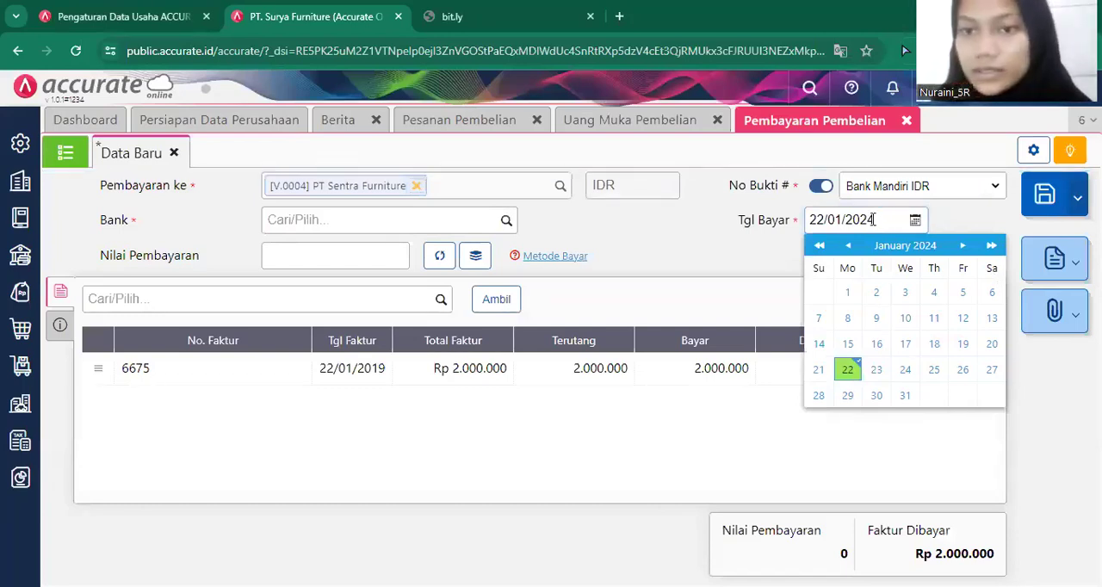
pyautogui.tripleClick(874, 220)
pyautogui.press('BackSpace')
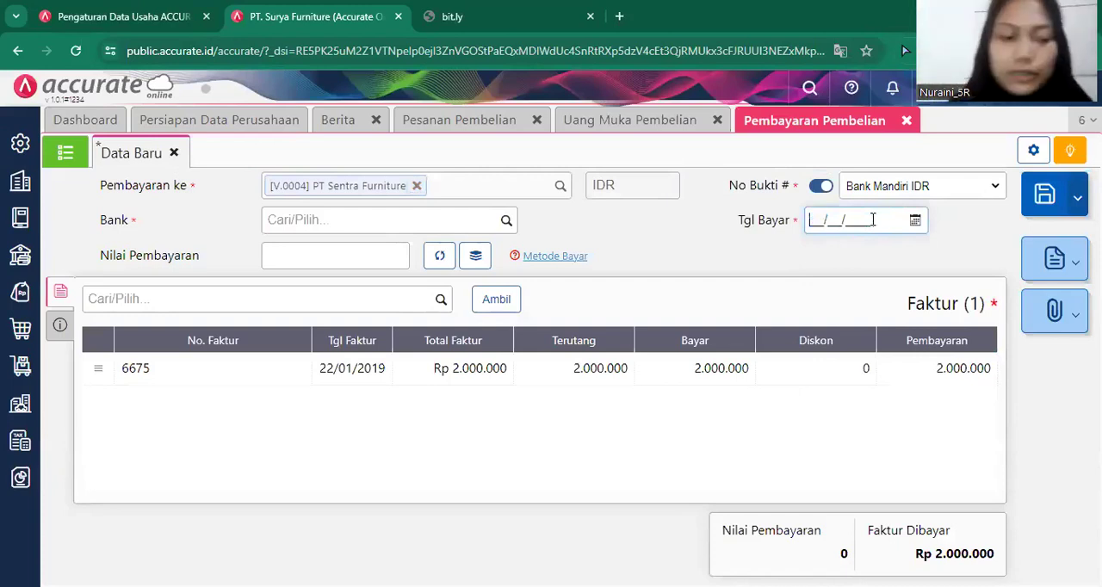
pyautogui.write('22/01/2019')
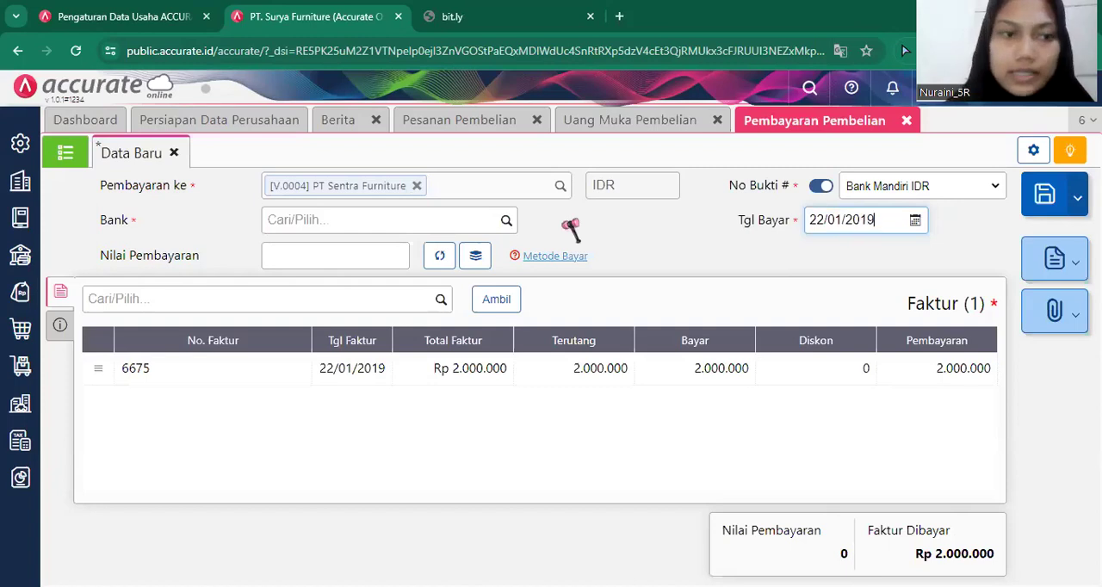
# Pay from Bank Mandiri IDR and set the payment method (Metode Bayar) to Transfer Bank.
pyautogui.click(506, 221)
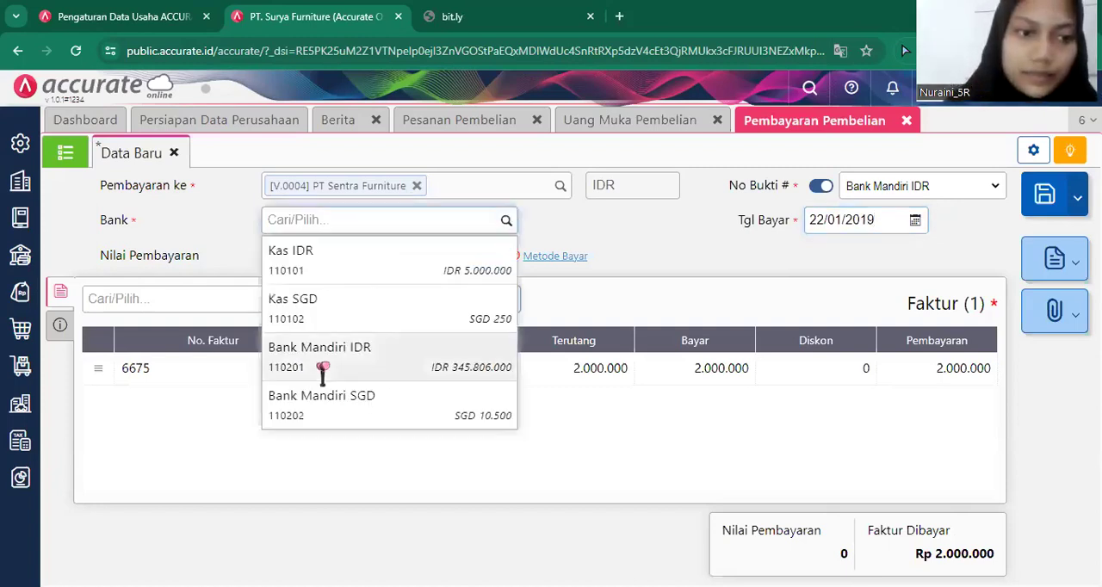
pyautogui.click(323, 368)
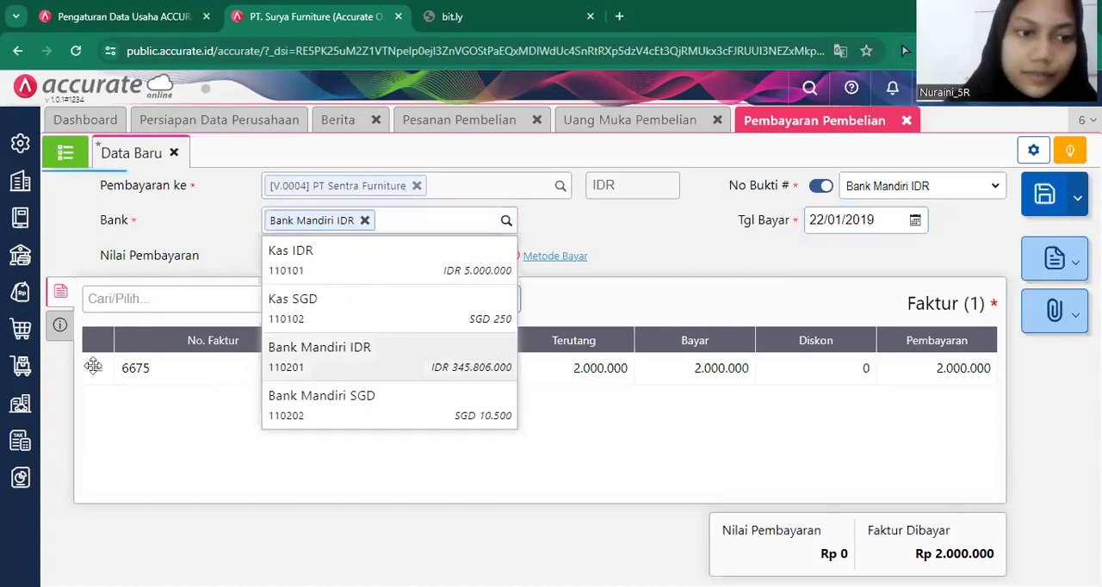
pyautogui.click(59, 327)
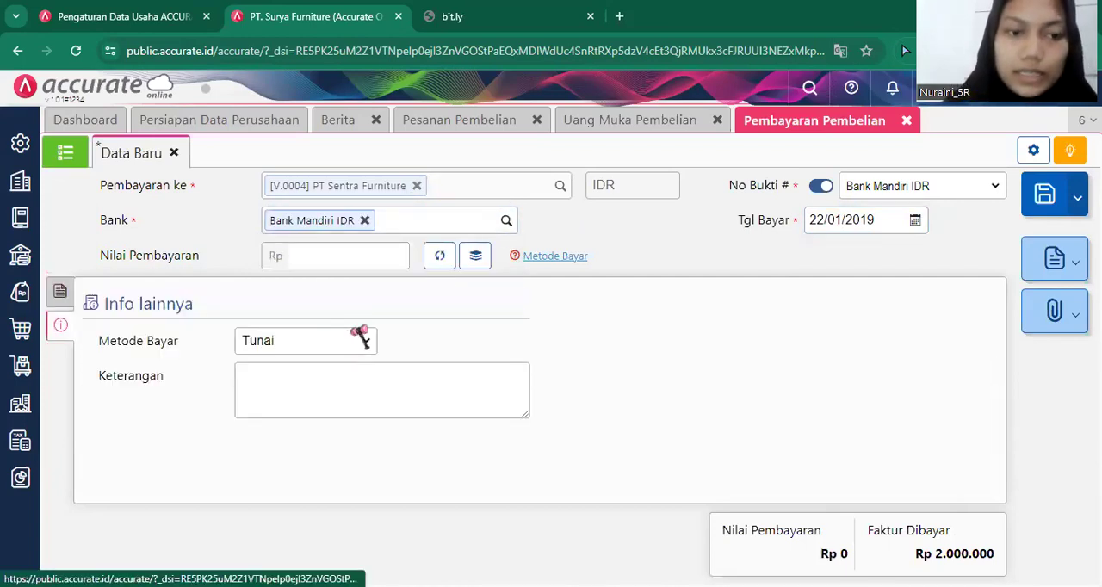
pyautogui.click(366, 341)
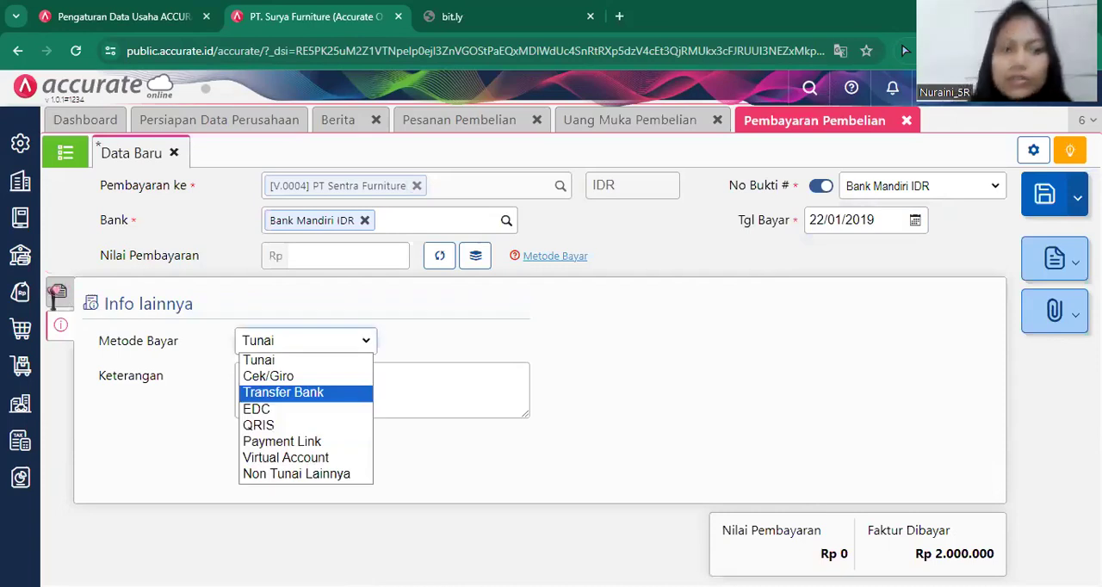
pyautogui.click(340, 393)
pyautogui.click(60, 291)
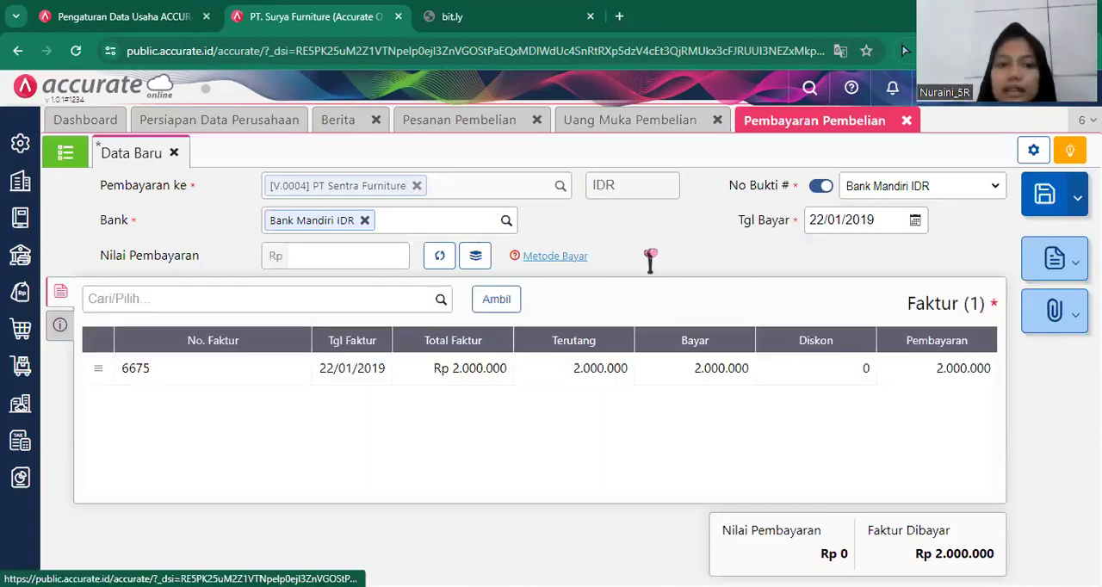
# Calculate the payment value (Nilai Pembayaran), save the payment, and close the order, down payment and payment forms.
pyautogui.click(428, 263)
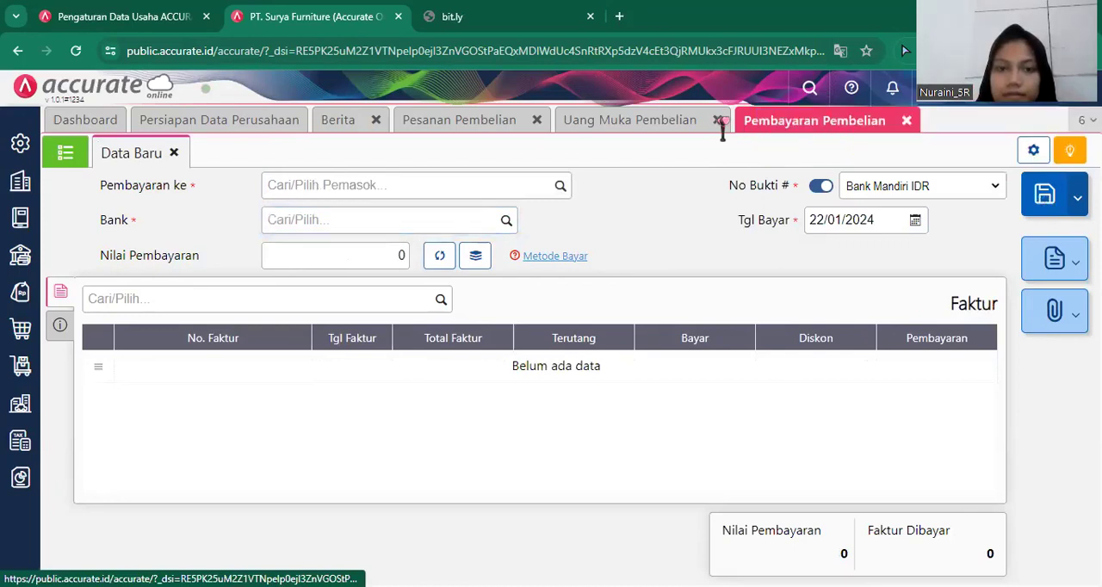
pyautogui.click(545, 125)
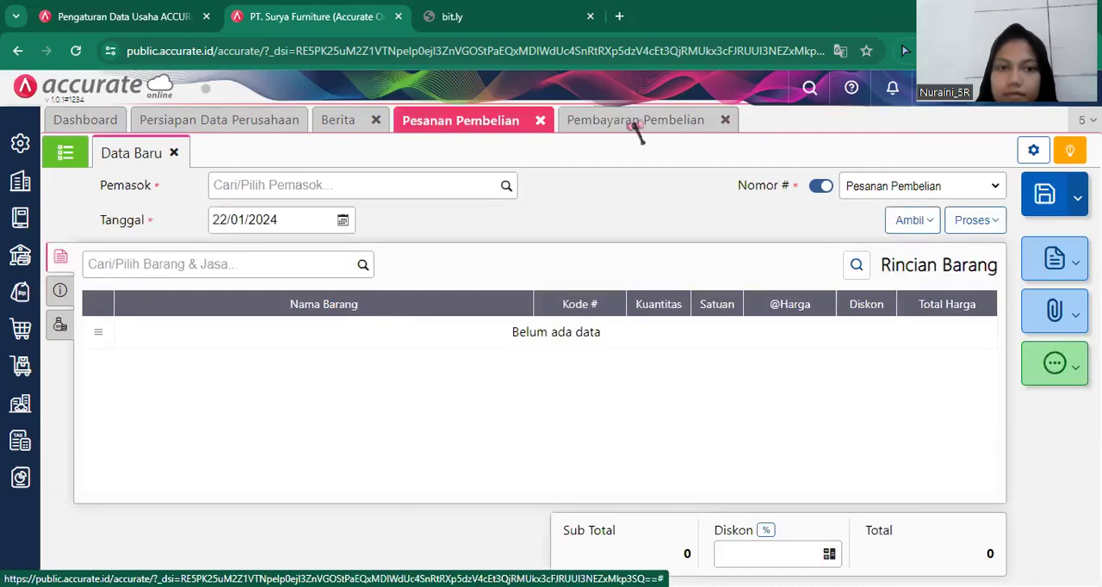
pyautogui.click(540, 121)
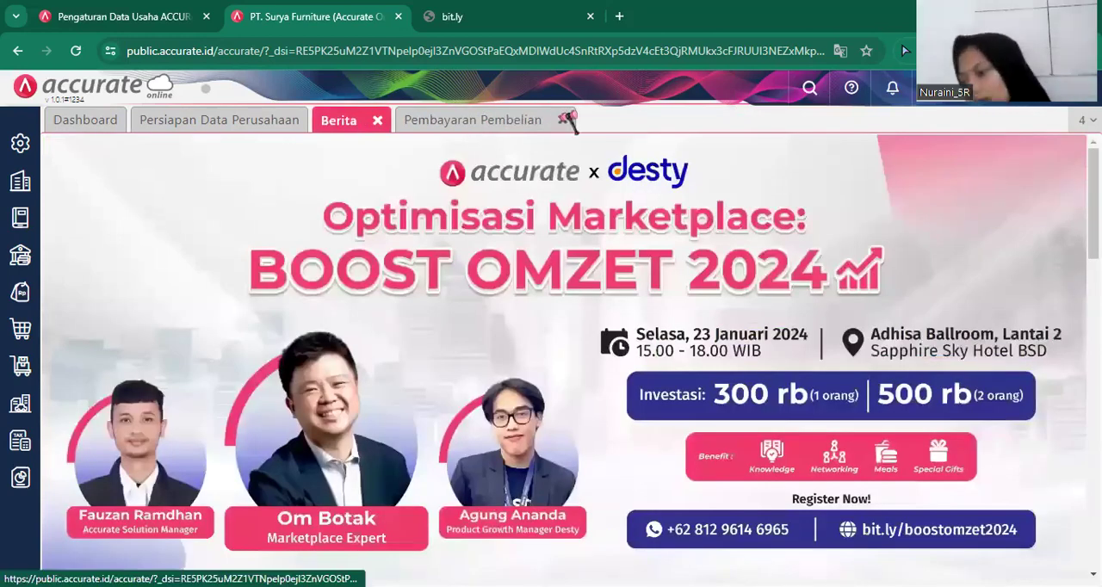
pyautogui.click(567, 119)
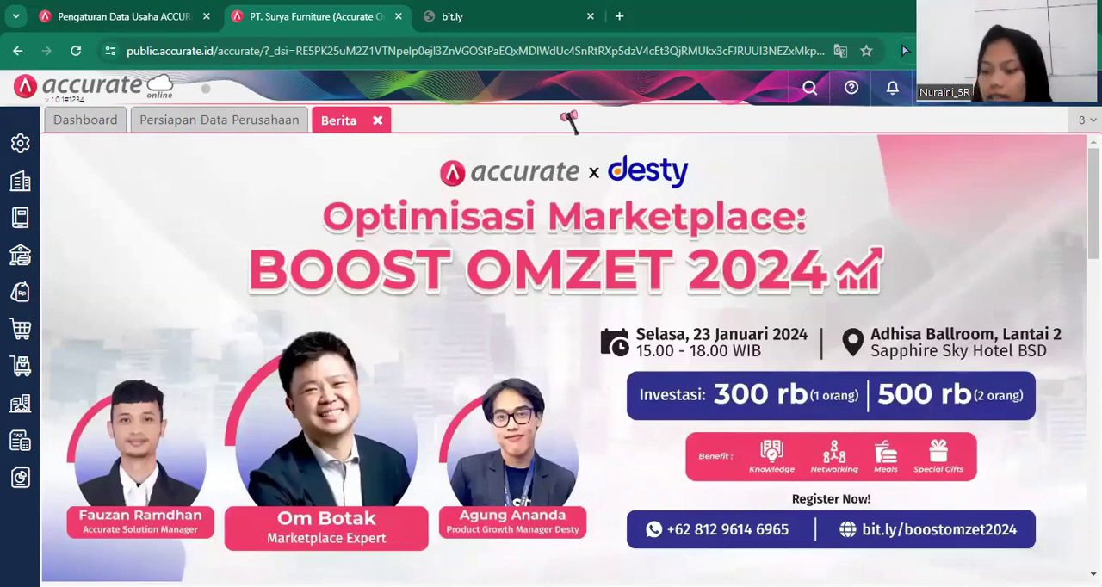
# Start a new goods receipt (Penerimaan Barang) from supplier PT Sentra Furniture with code V.0004.
pyautogui.click(22, 336)
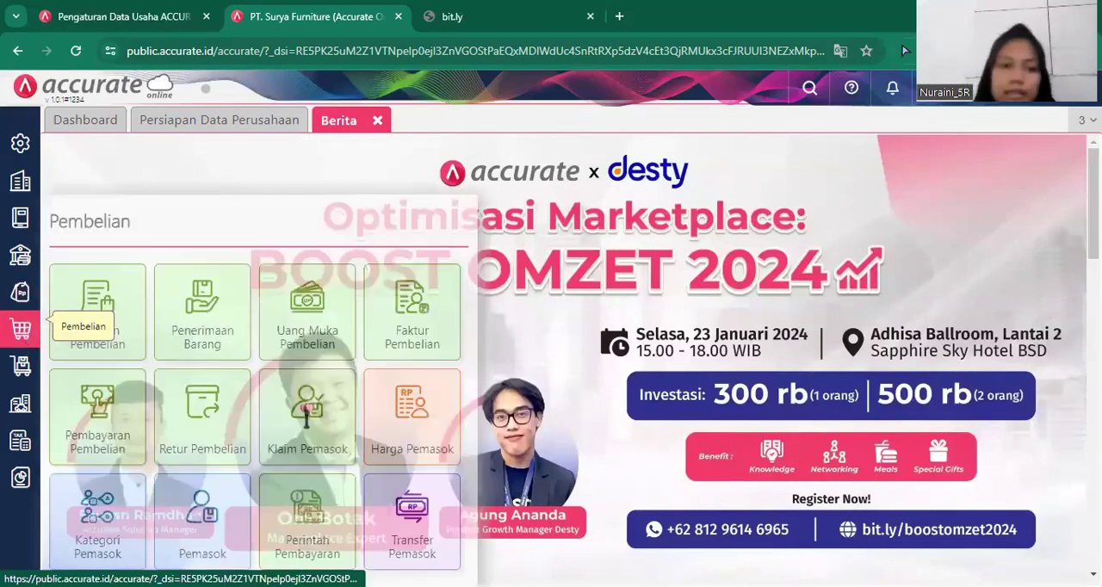
pyautogui.click(241, 321)
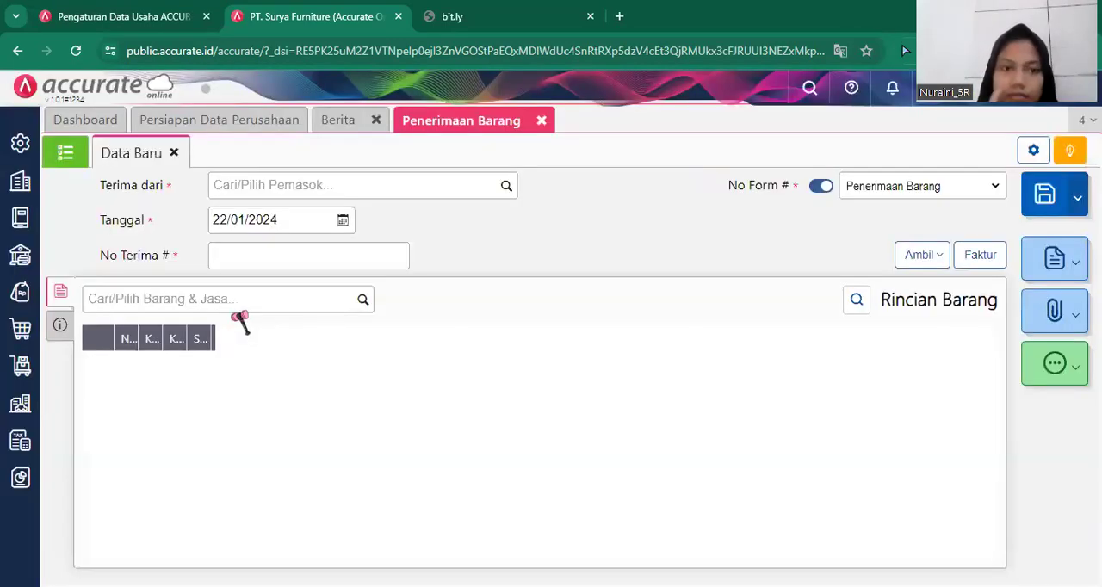
pyautogui.click(504, 191)
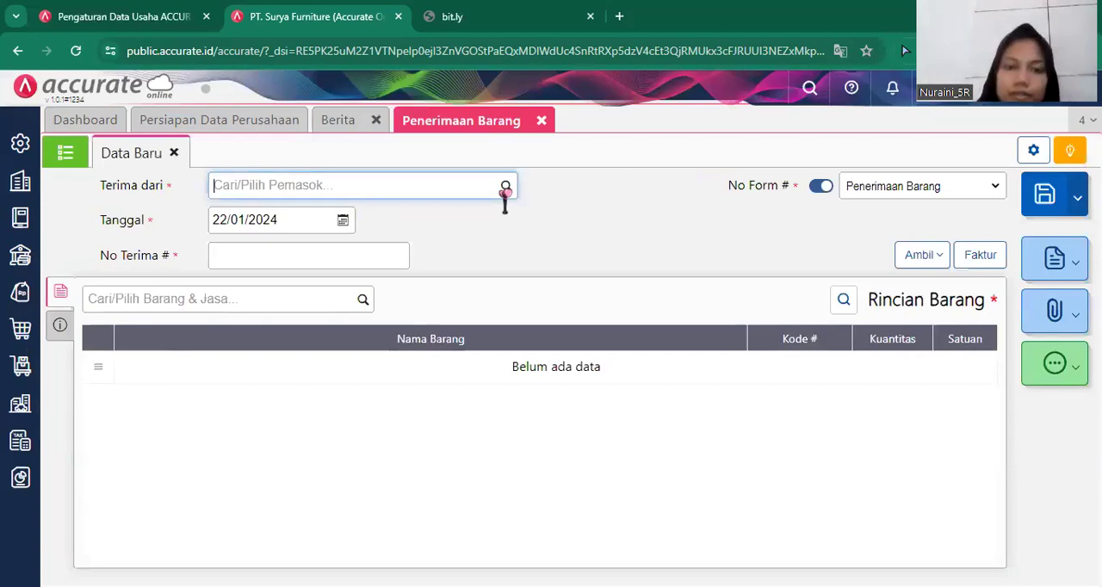
pyautogui.click(505, 189)
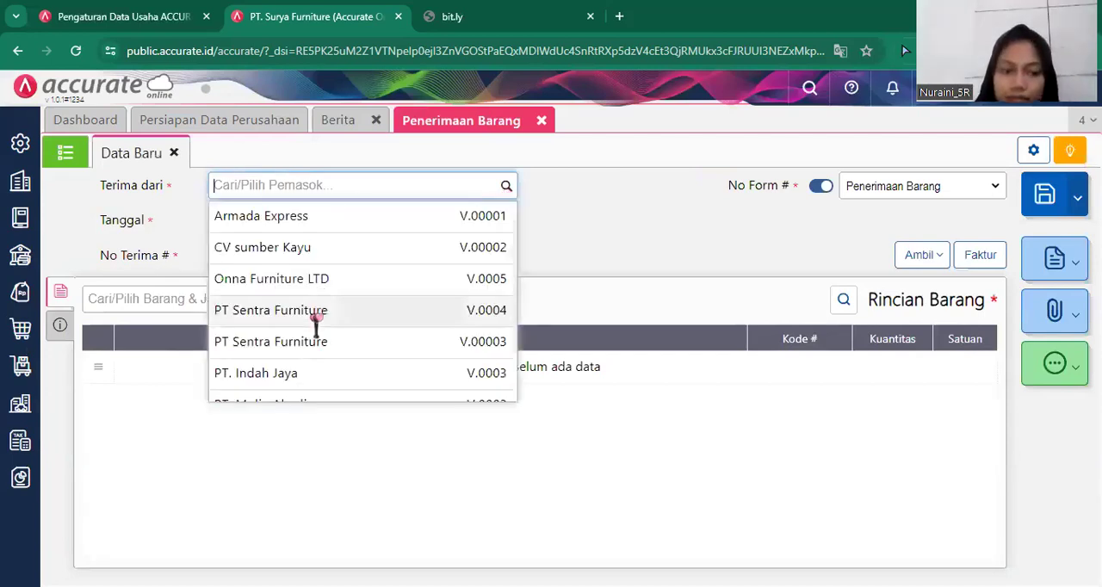
pyautogui.click(316, 314)
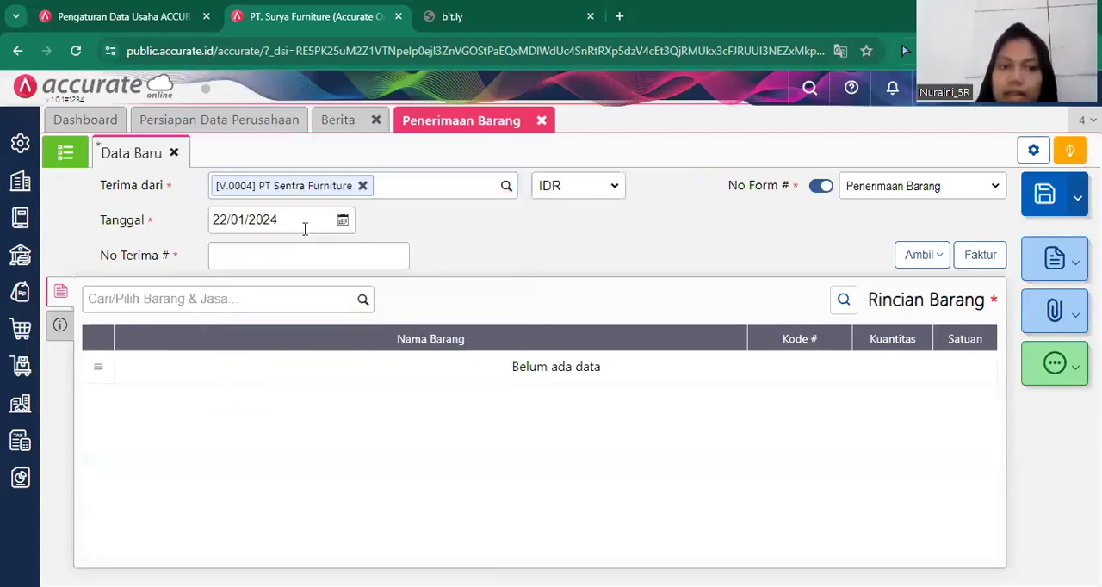
# Set the goods receipt's date (Tanggal) to 23/01/2019 and its receipt number (No Terima) to 6675.
pyautogui.click(303, 226)
pyautogui.press('BackSpace')
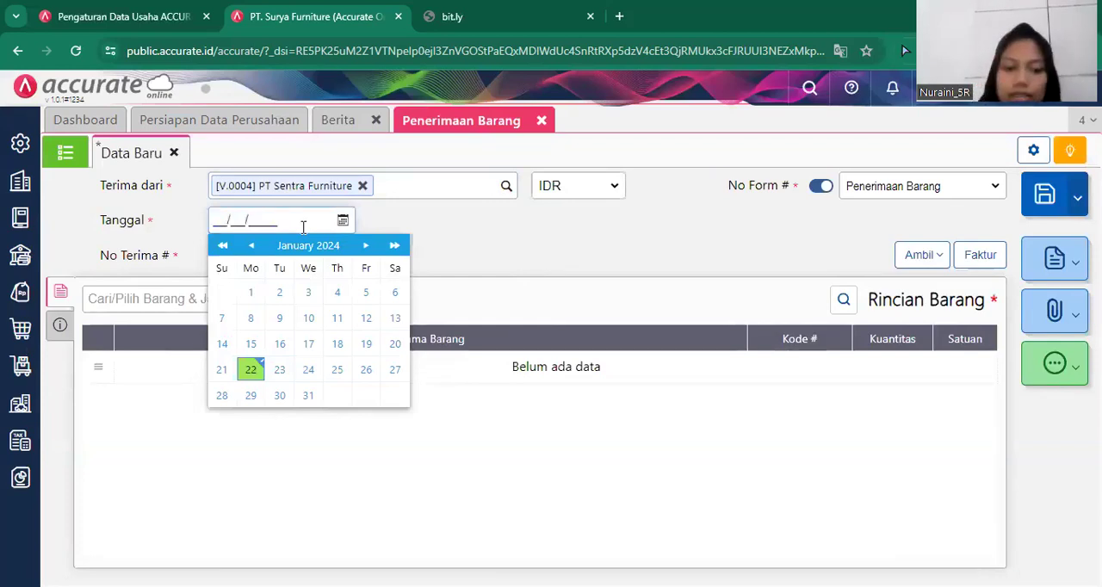
pyautogui.write('23/01/2019')
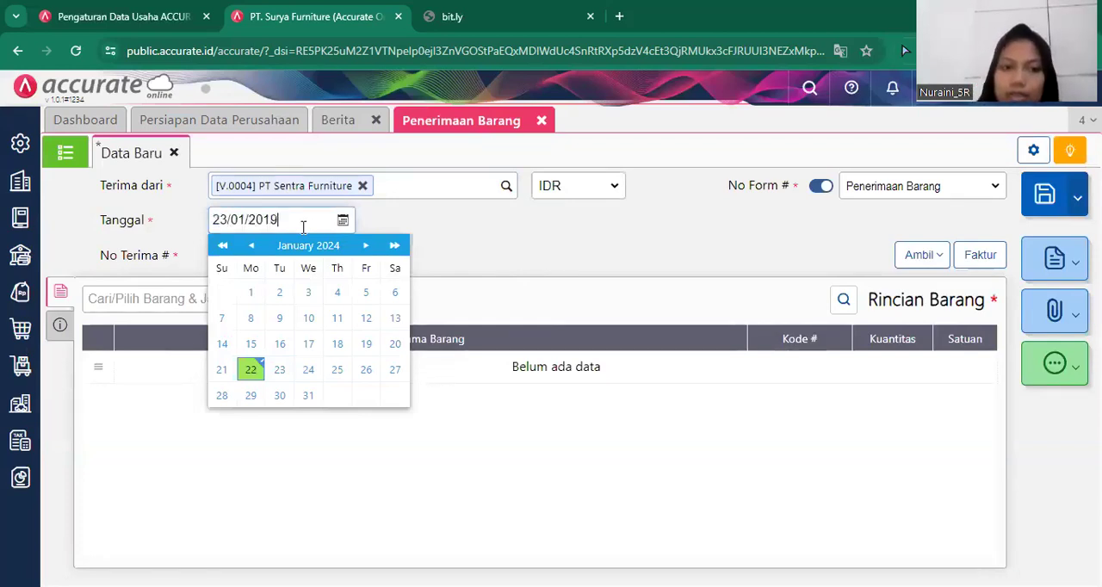
pyautogui.press('Tab')
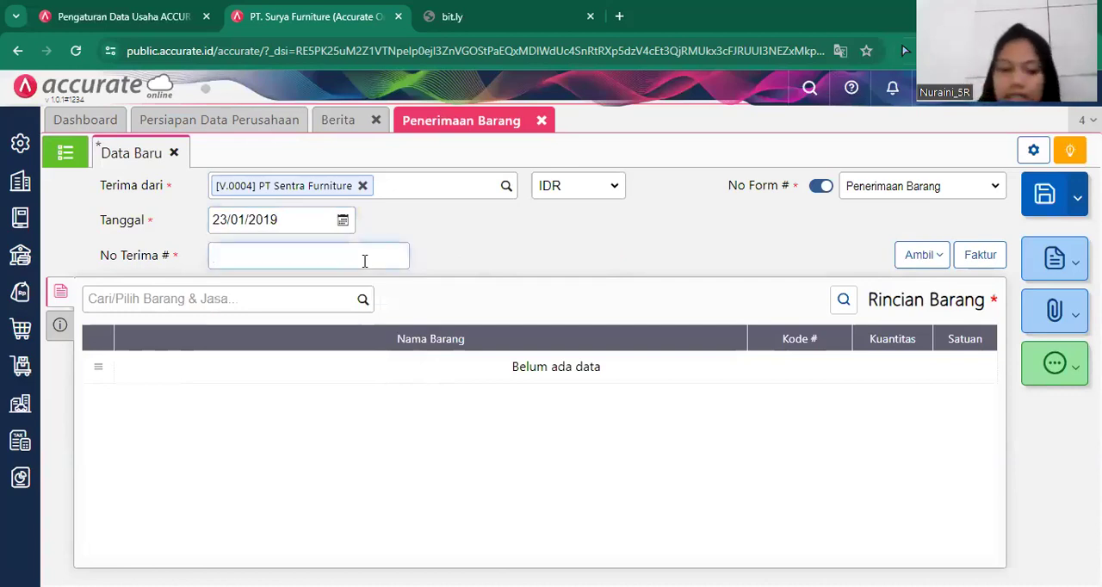
pyautogui.write('6675')
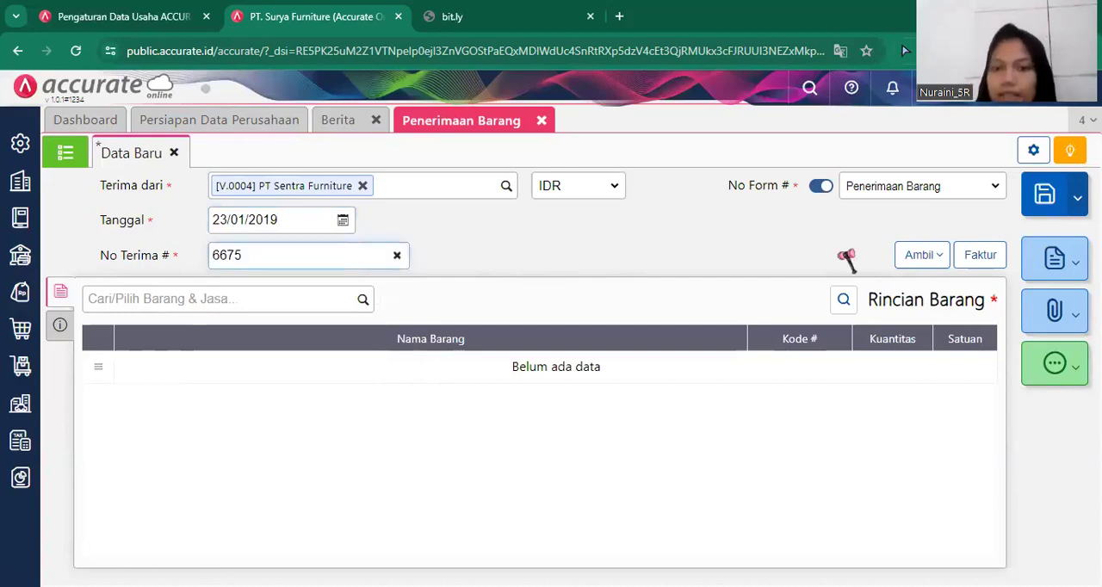
# Copy only Meja Bundar from PT Sentra Furniture's purchase order (Pesanan) into the goods receipt, leaving out Kursi Santai.
pyautogui.click(936, 256)
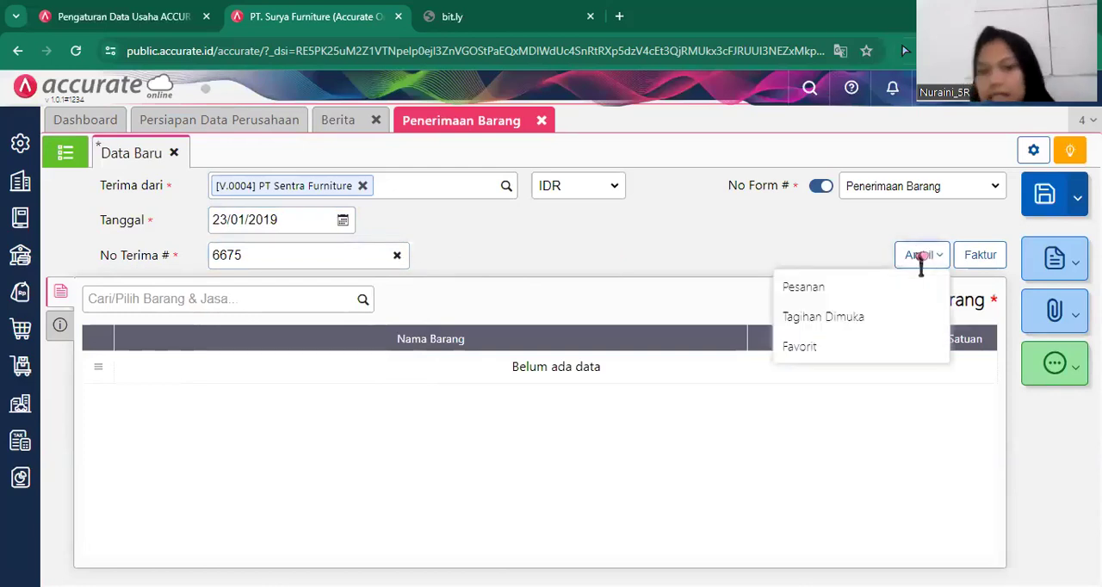
pyautogui.click(847, 296)
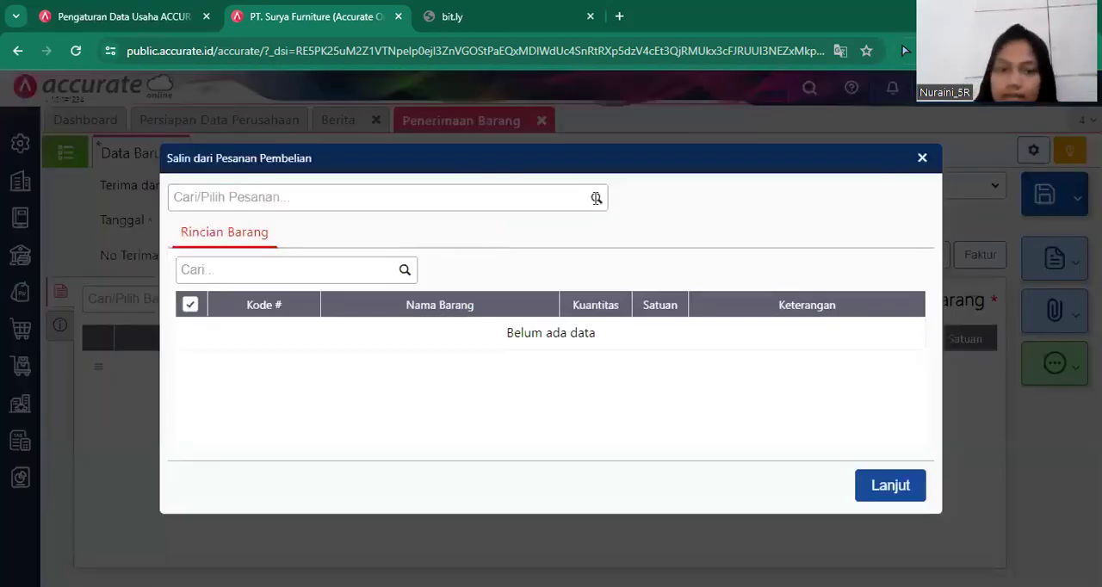
pyautogui.click(597, 198)
pyautogui.click(534, 239)
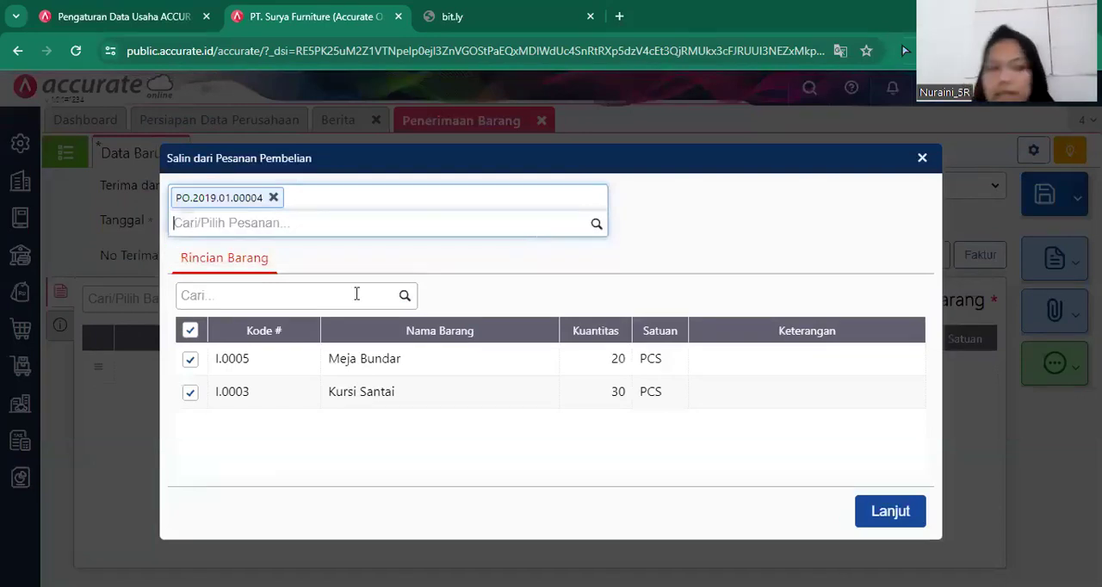
pyautogui.click(187, 392)
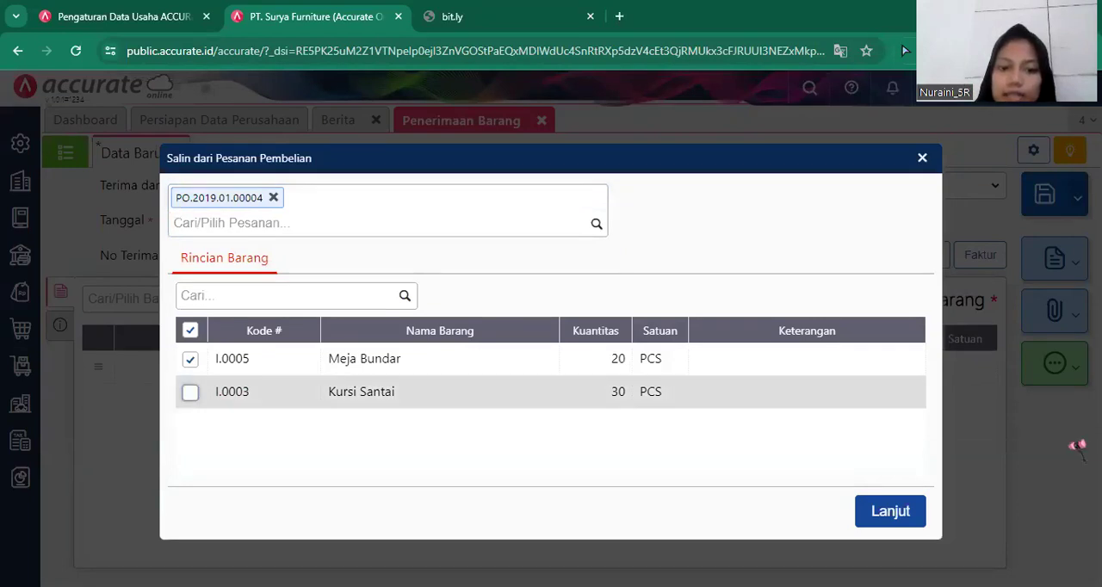
pyautogui.click(900, 515)
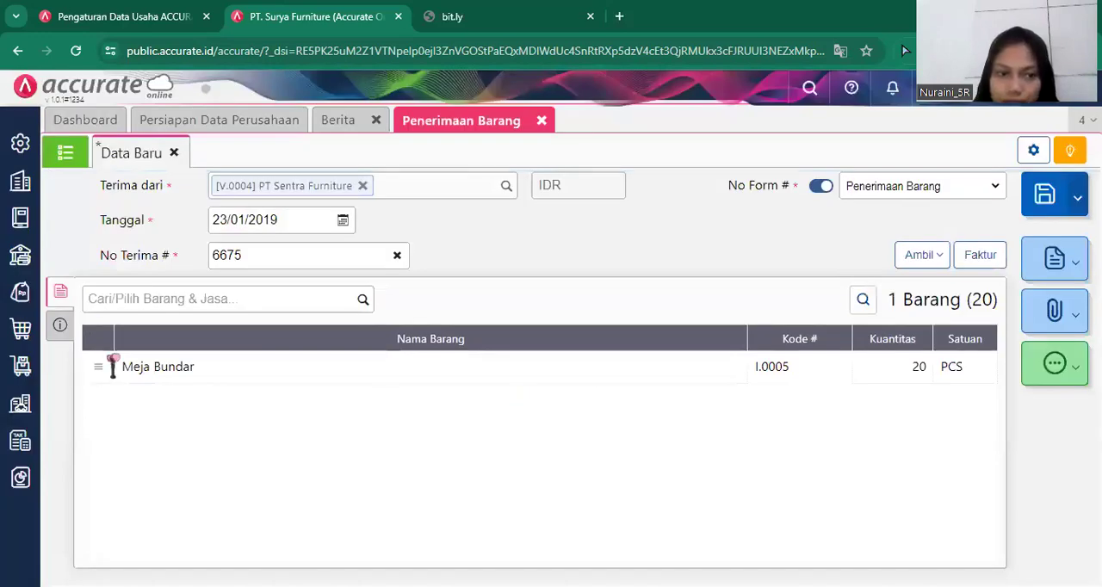
# Set the shipping method (Pengiriman) of the Meja Bundar receipt to Mobil Box, then save the receipt and close the form.
pyautogui.click(60, 327)
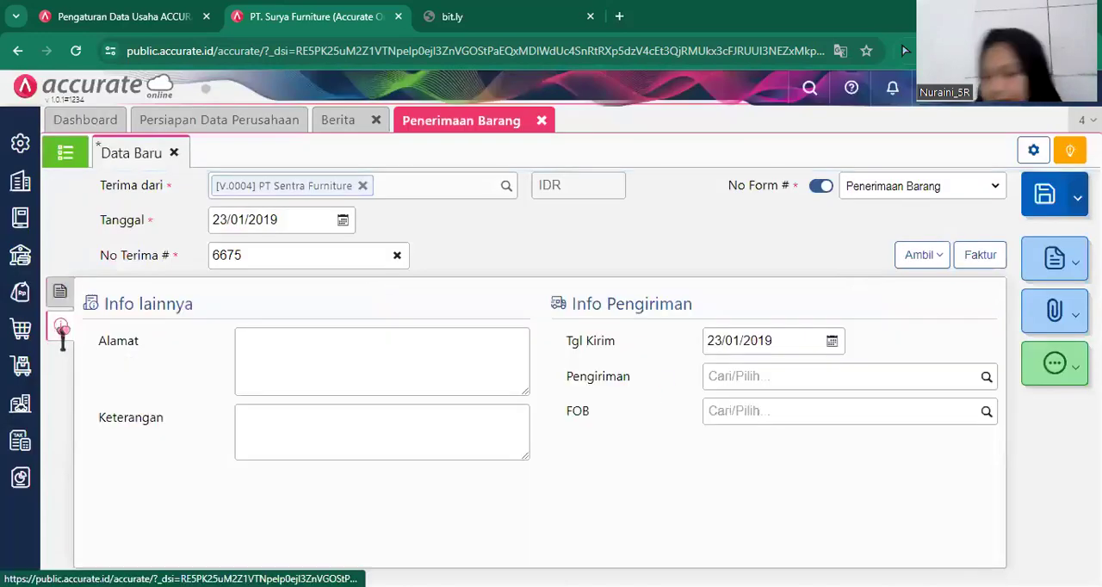
pyautogui.click(987, 378)
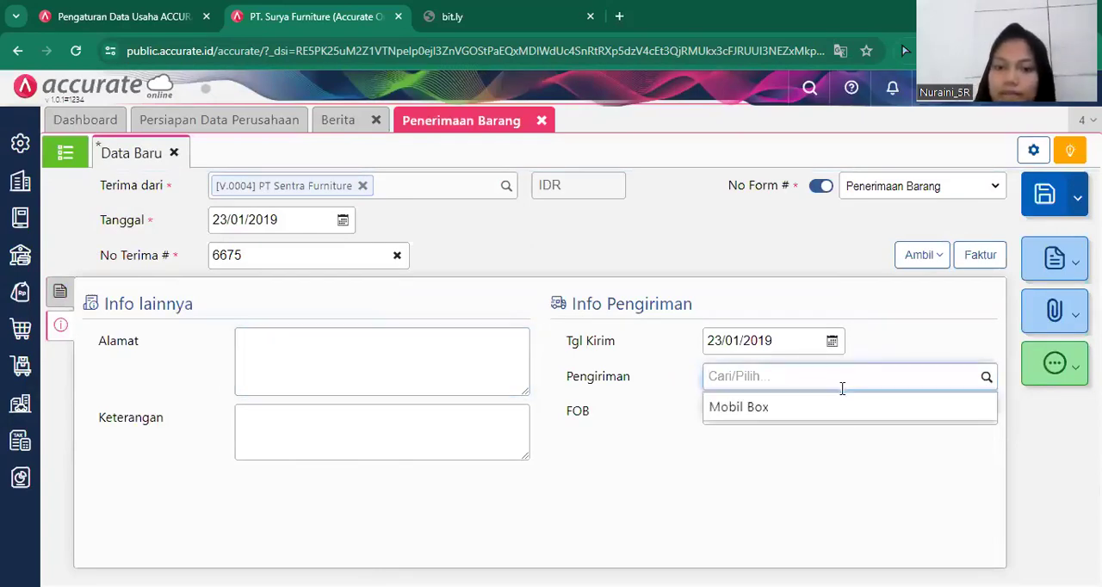
pyautogui.click(839, 407)
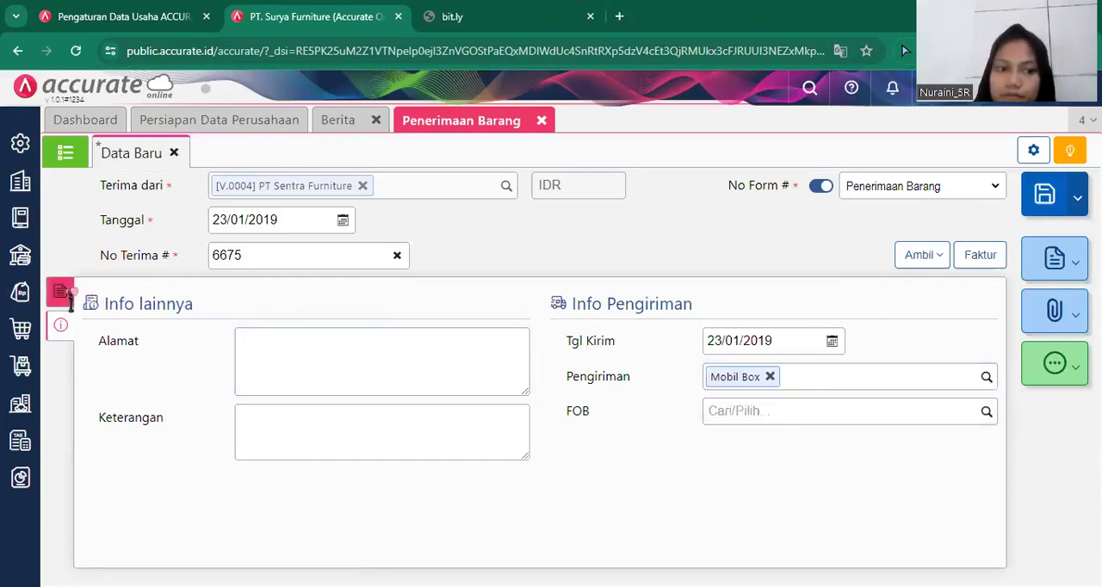
pyautogui.click(68, 295)
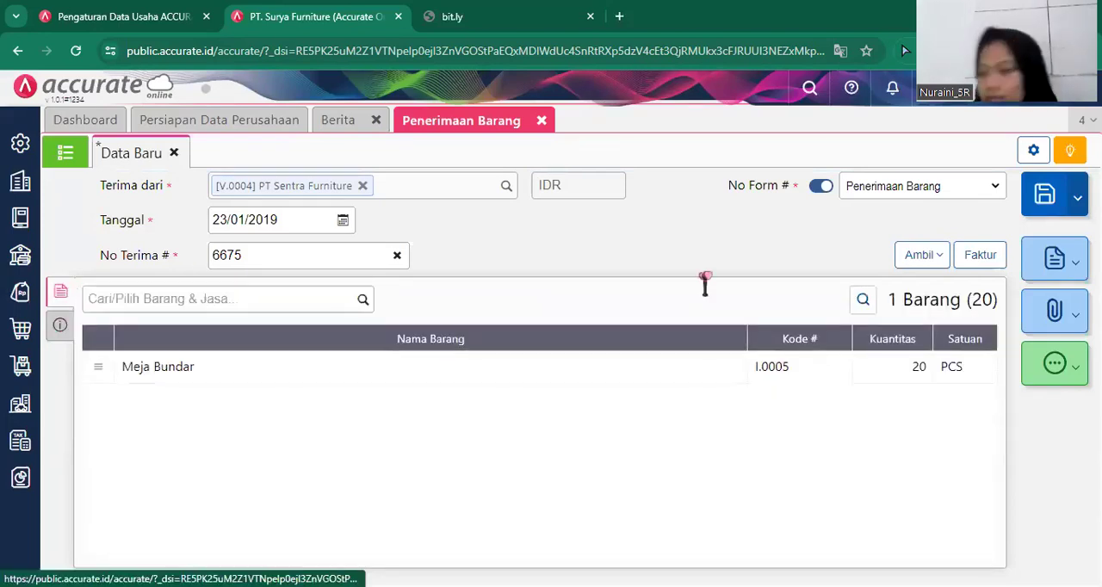
pyautogui.click(1042, 199)
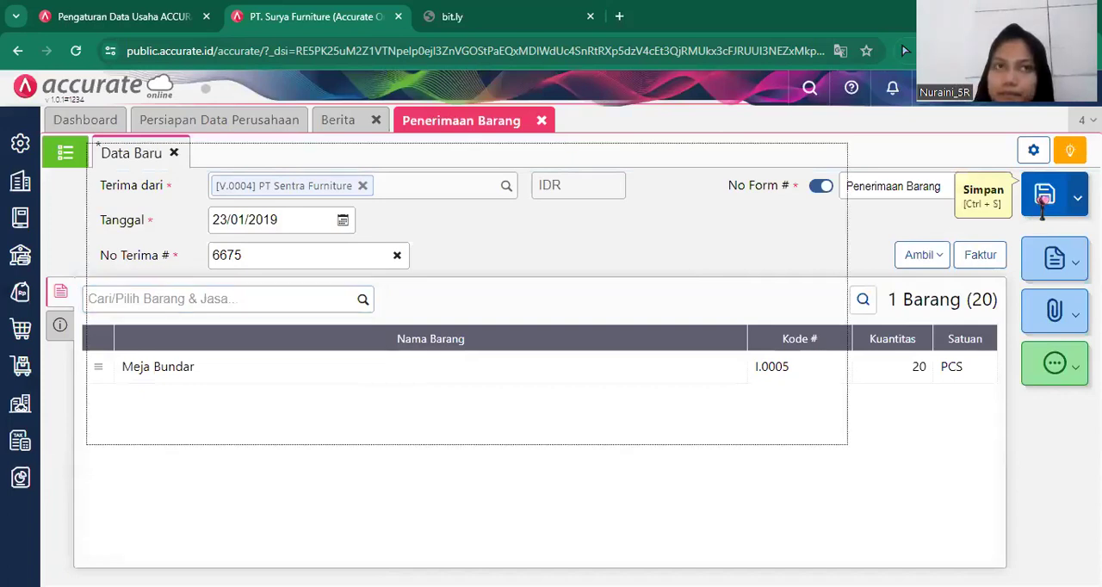
pyautogui.click(544, 121)
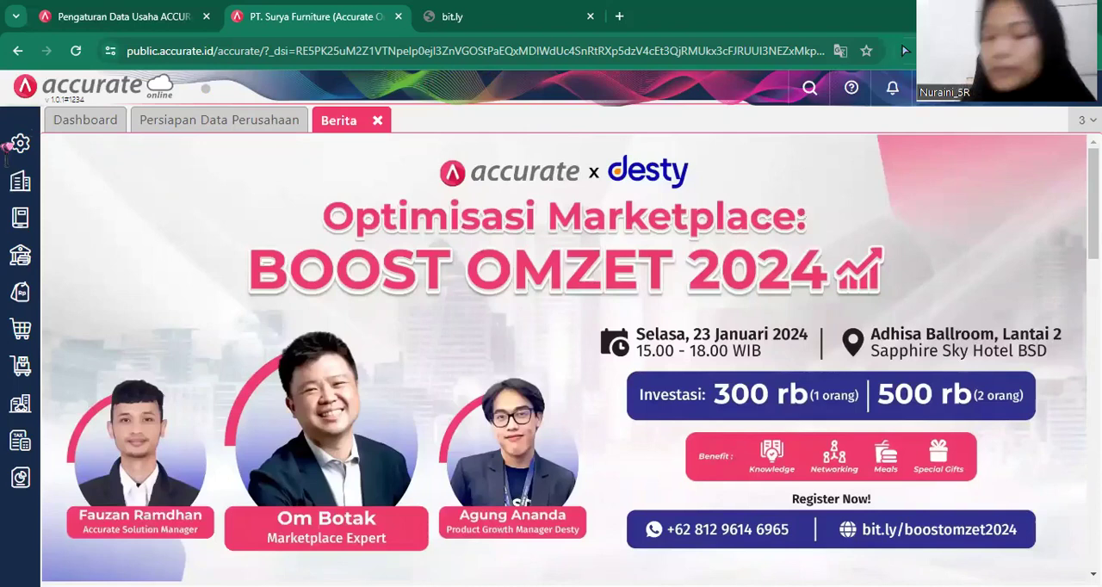
# Start another goods receipt (Penerimaan Barang) from supplier PT Sentra Furniture with code V.0004.
pyautogui.click(19, 336)
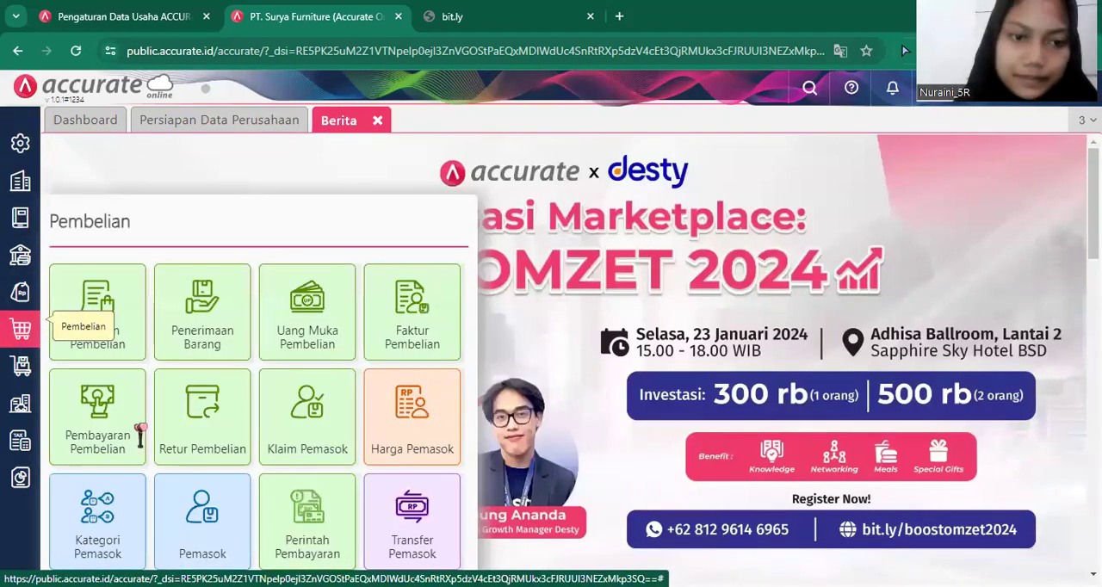
pyautogui.click(199, 343)
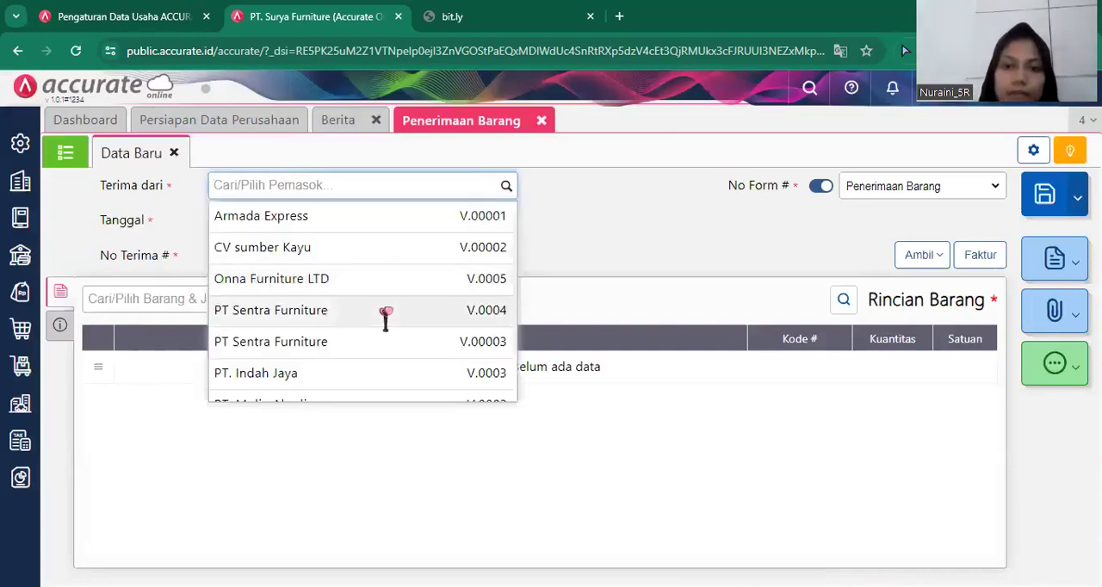
pyautogui.click(385, 312)
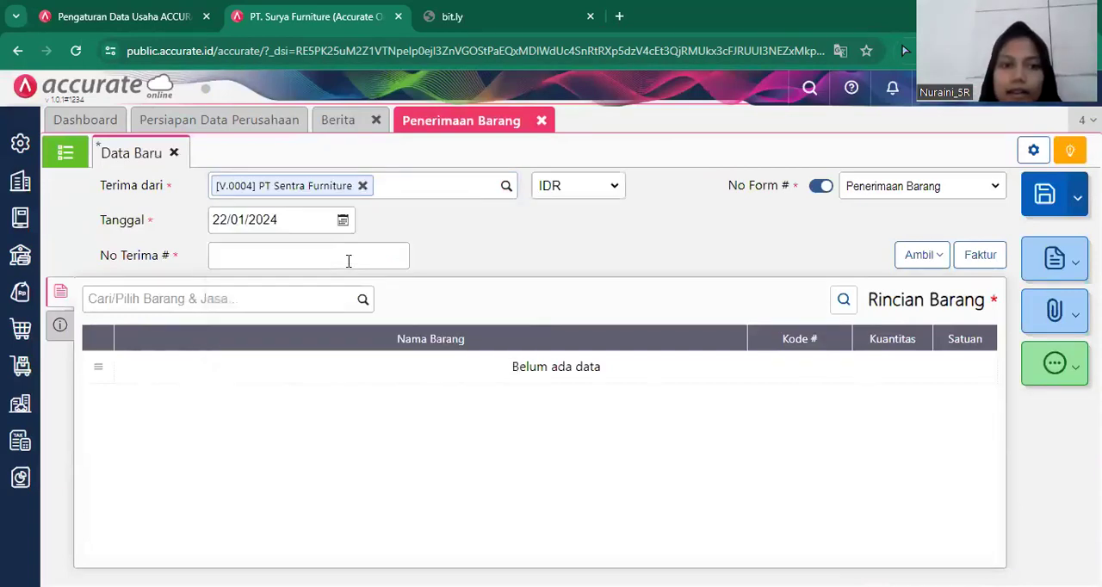
# Set the second goods receipt's date (Tanggal) to 24/01/2019 and its receipt number (No Terima) to 6690.
pyautogui.click(315, 226)
pyautogui.press('BackSpace')
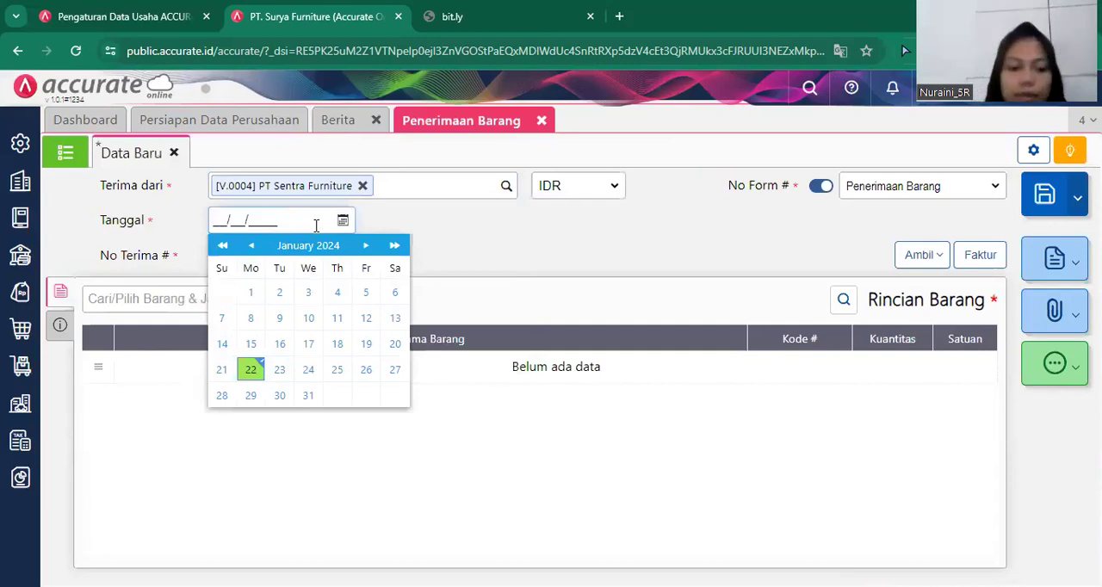
pyautogui.write('24/01/20')
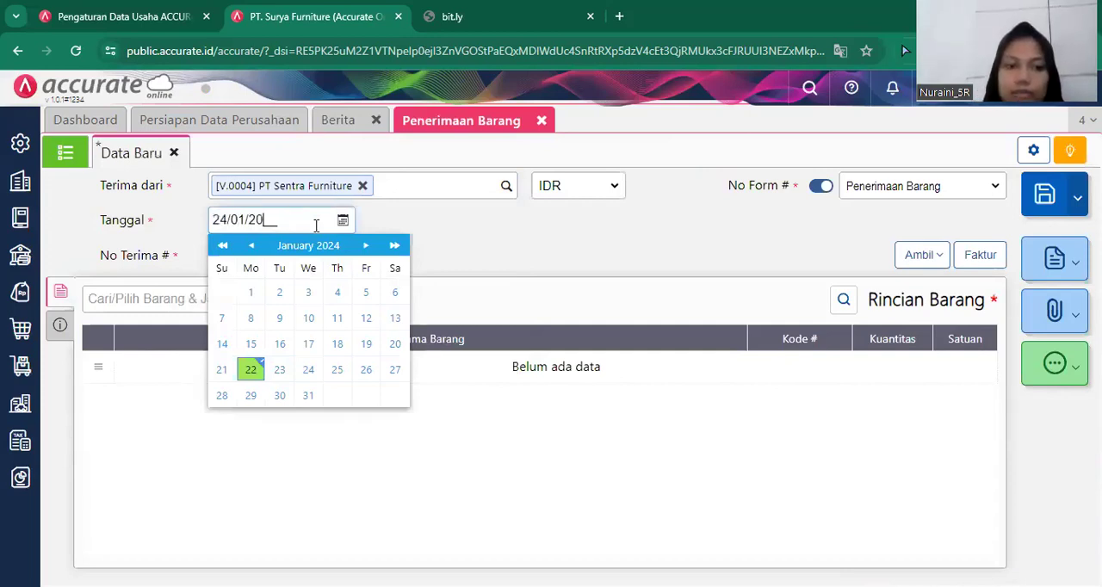
pyautogui.write('19')
pyautogui.click(659, 471)
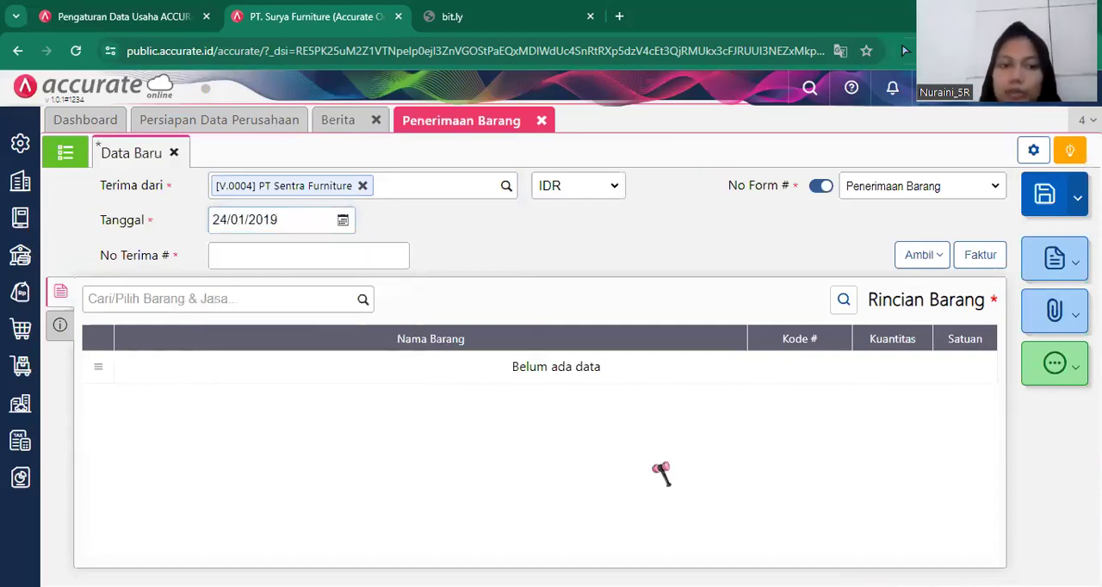
pyautogui.click(358, 259)
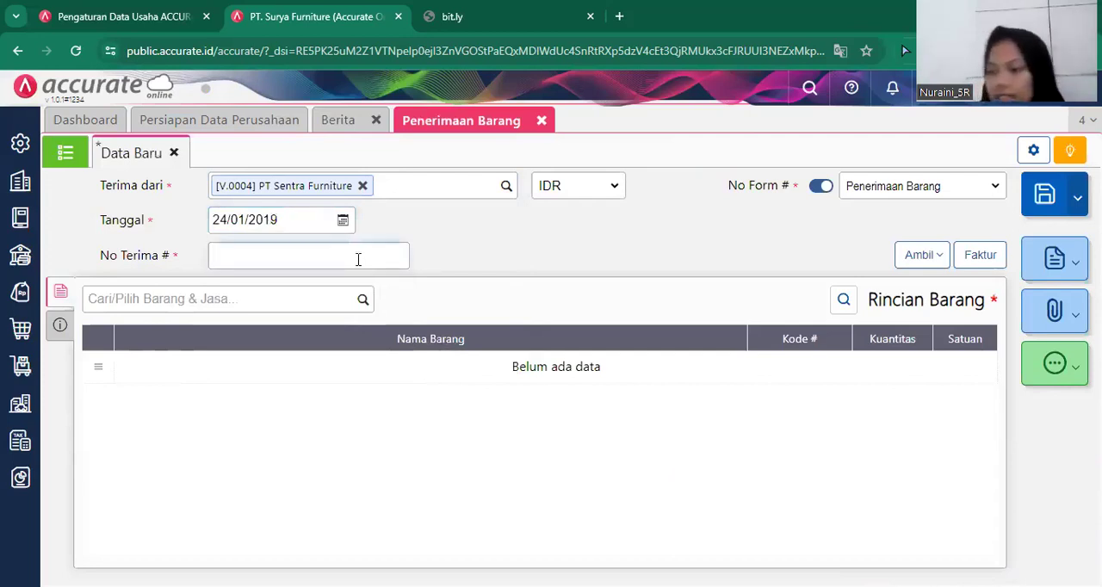
pyautogui.write('6690')
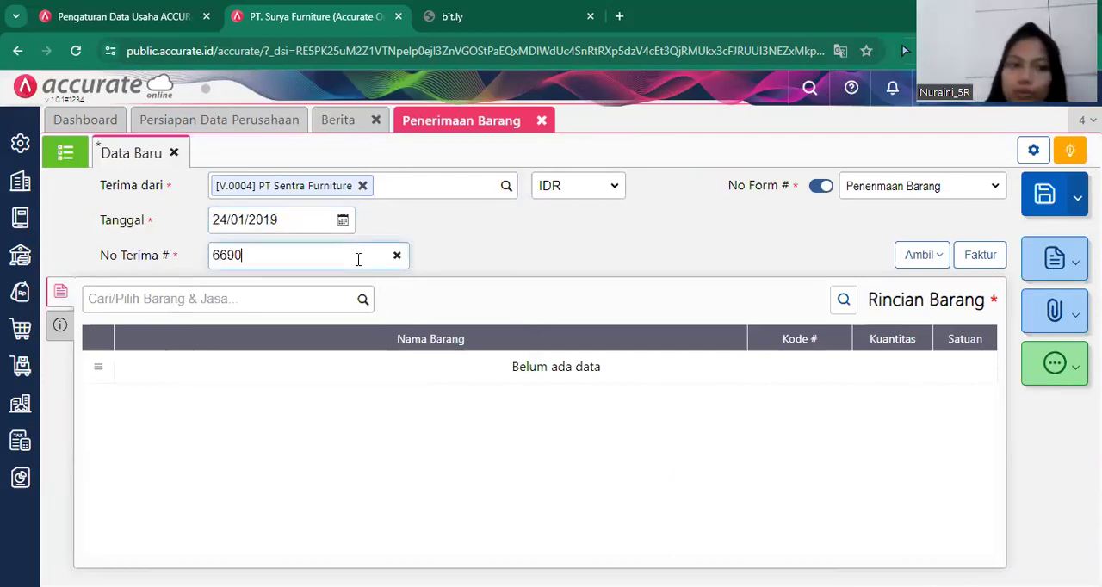
# Copy the remaining item, Kursi Santai, from PT Sentra Furniture's purchase order (Pesanan) into the goods receipt.
pyautogui.click(922, 260)
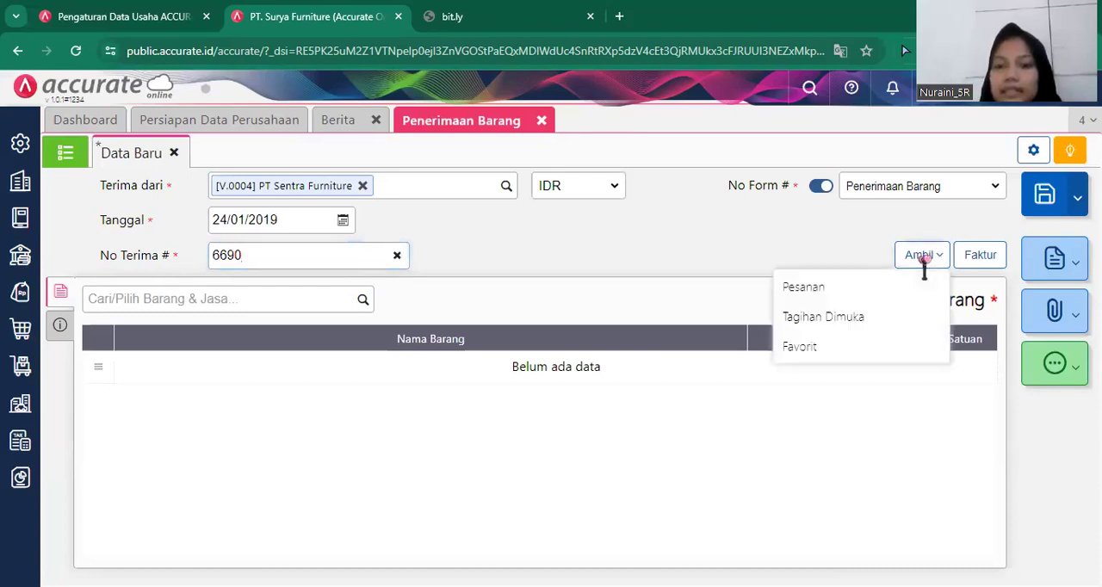
pyautogui.click(857, 285)
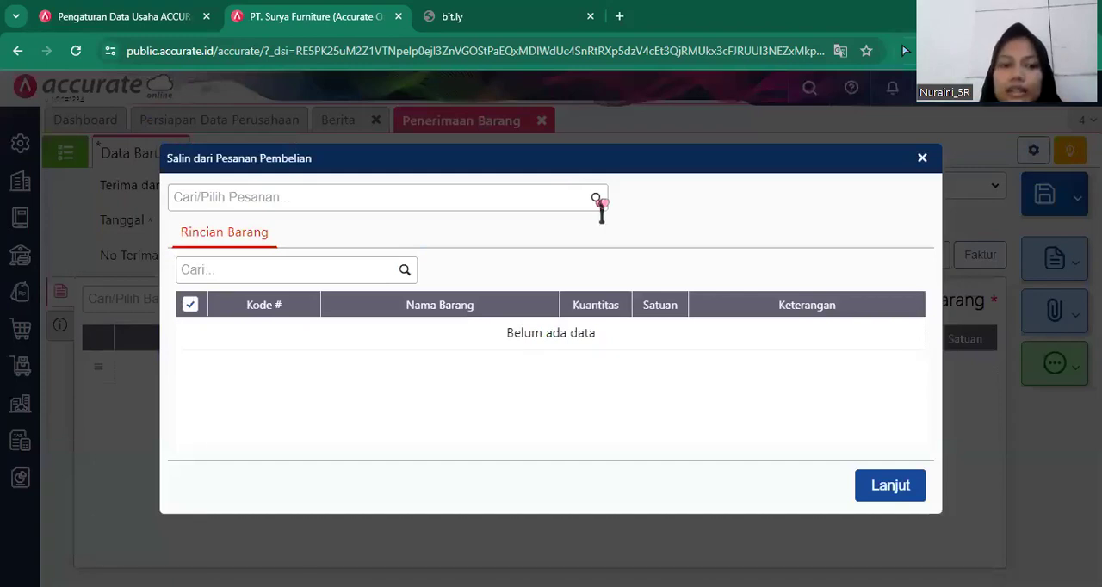
pyautogui.click(599, 201)
pyautogui.click(523, 248)
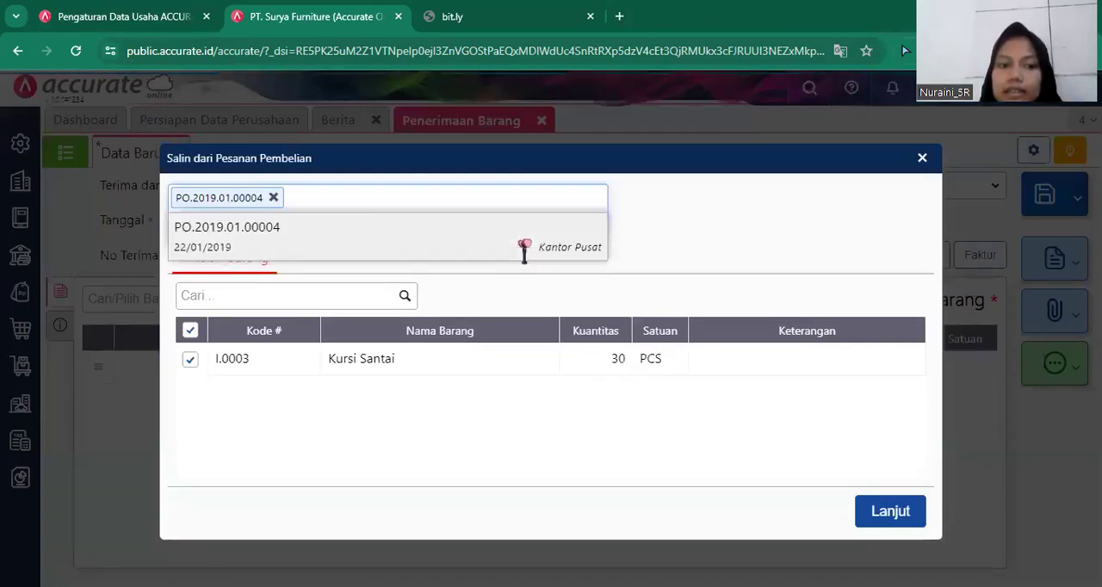
pyautogui.click(895, 516)
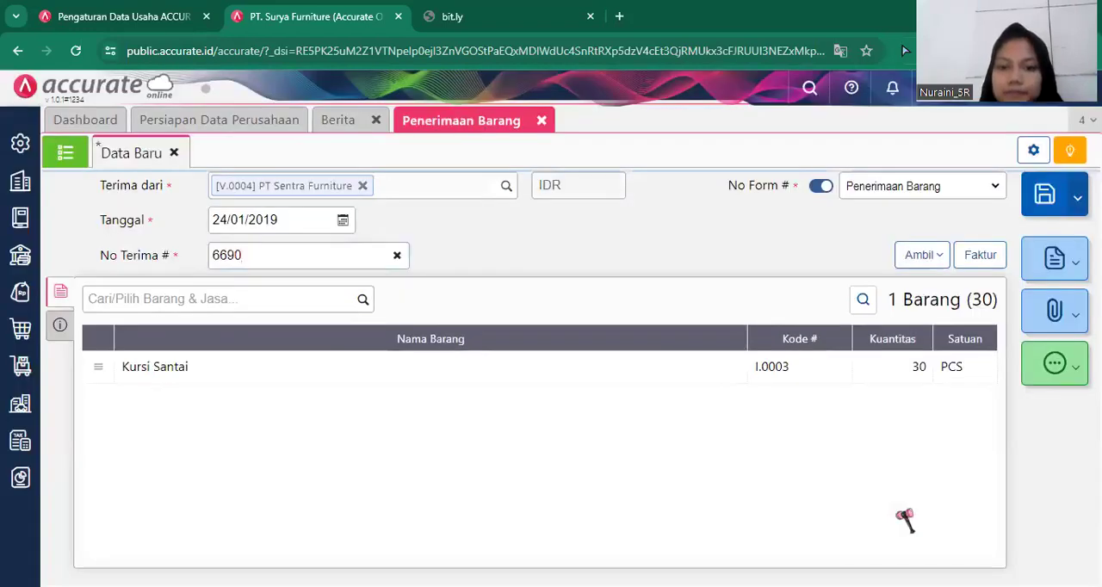
# Set the shipping method (Pengiriman) of the Kursi Santai receipt to Mobil Box, then save the receipt and close the form.
pyautogui.click(62, 327)
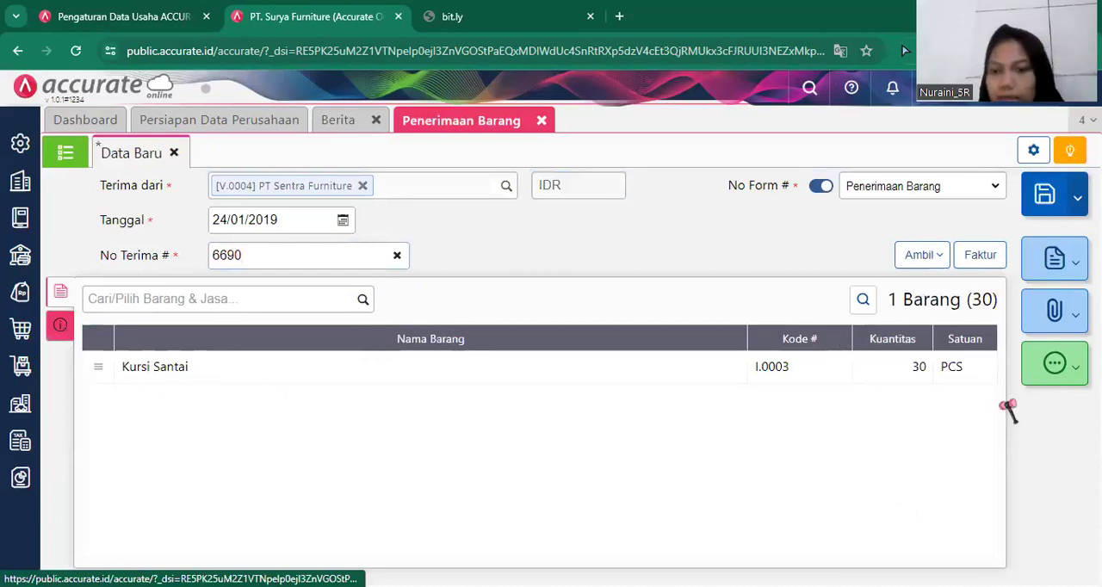
pyautogui.click(949, 393)
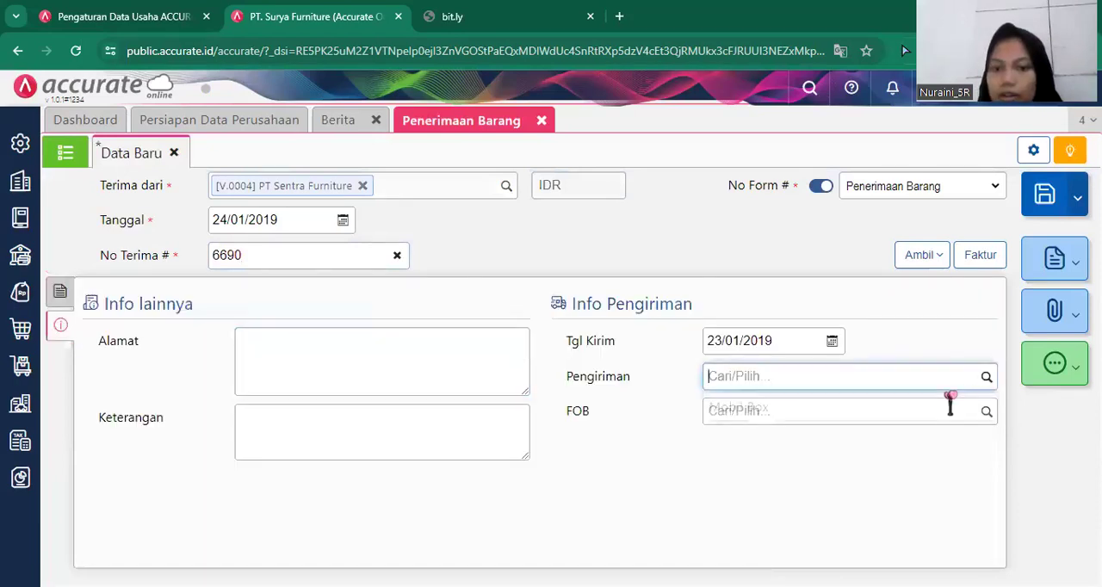
pyautogui.click(899, 412)
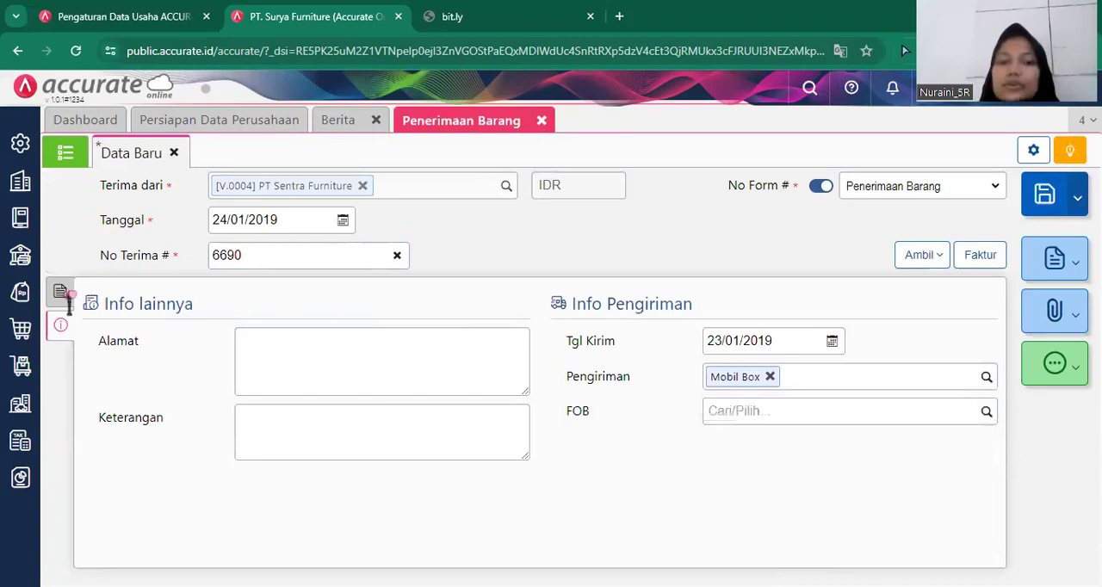
pyautogui.click(1051, 203)
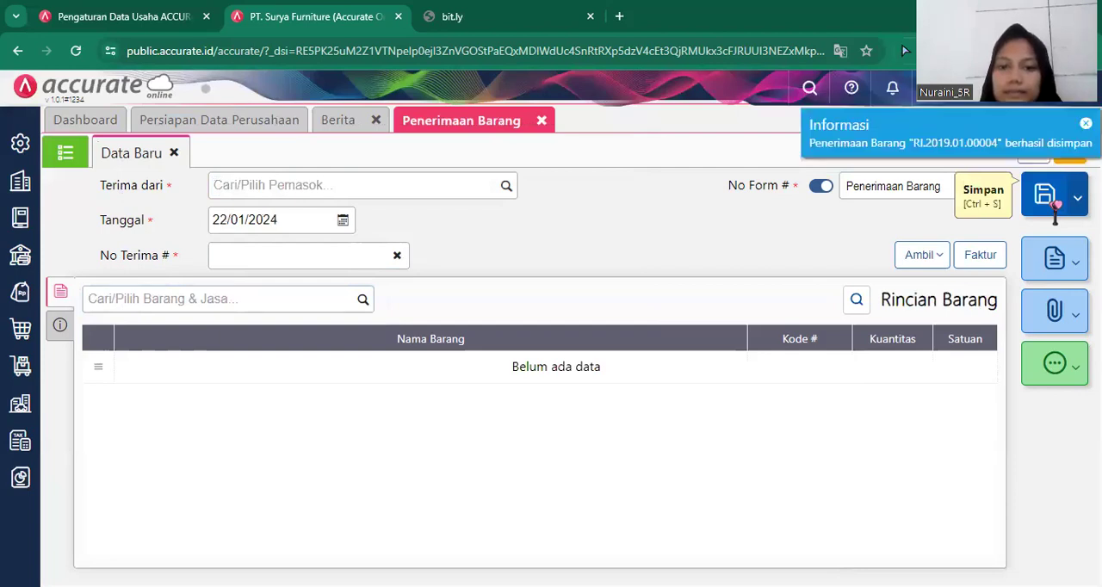
pyautogui.click(544, 121)
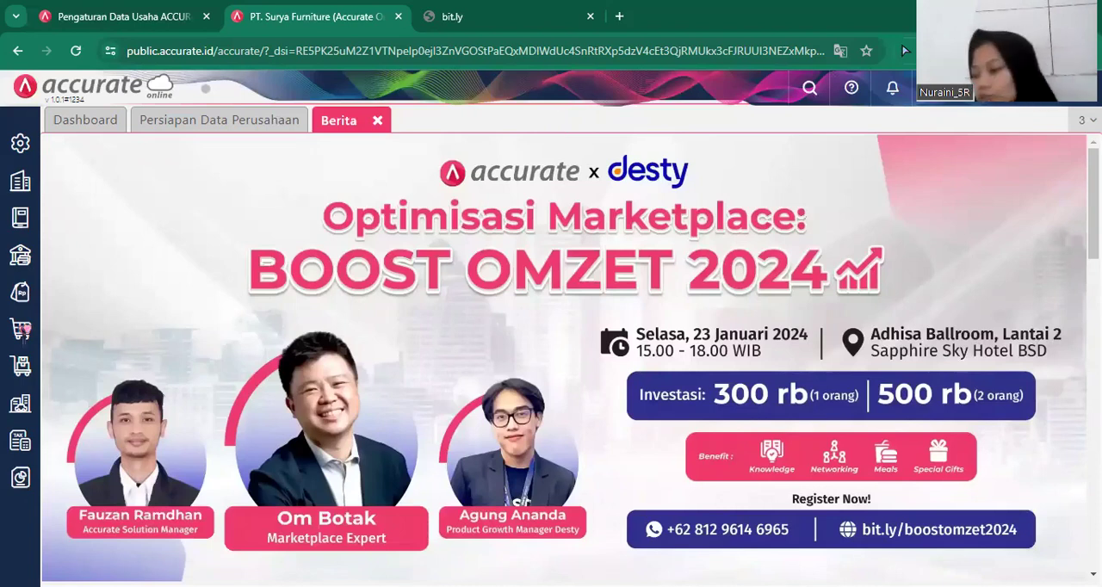
# Start a new purchase invoice (Faktur Pembelian) from supplier PT Sentra Furniture with code V.0004.
pyautogui.click(22, 328)
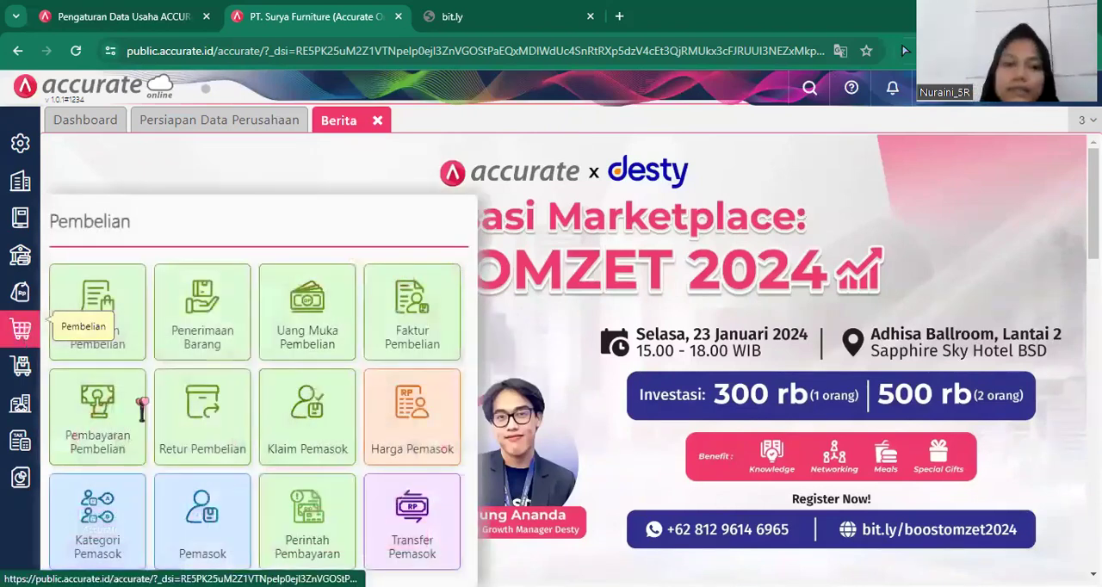
pyautogui.click(432, 347)
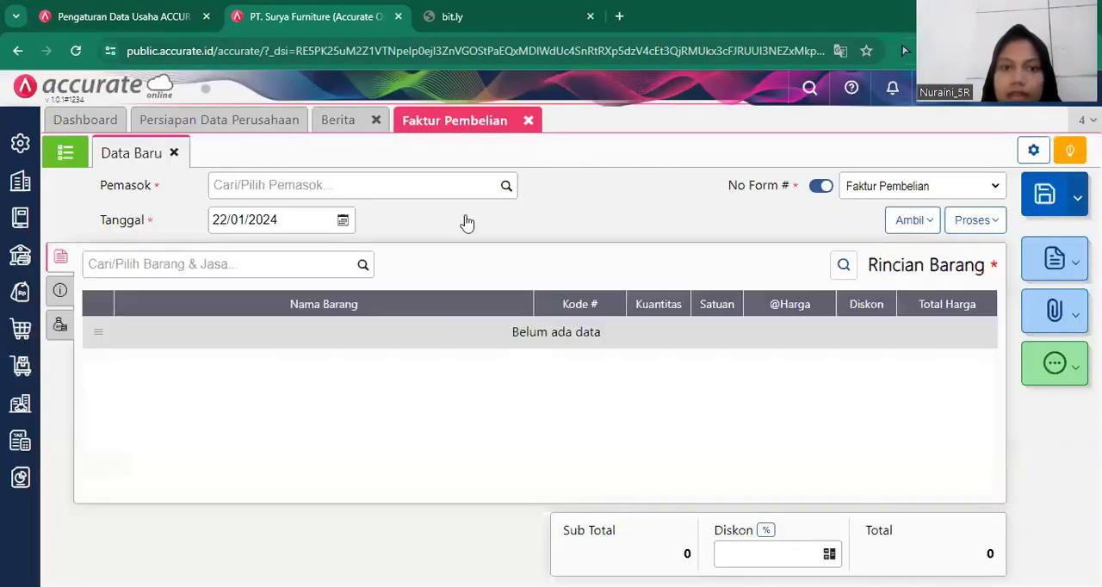
pyautogui.click(506, 188)
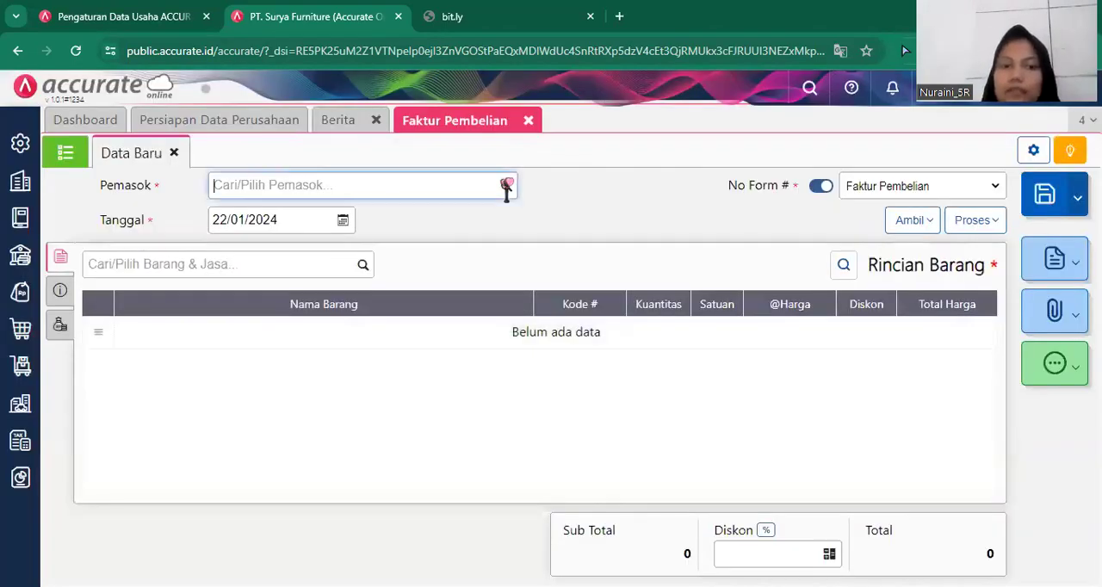
pyautogui.click(506, 188)
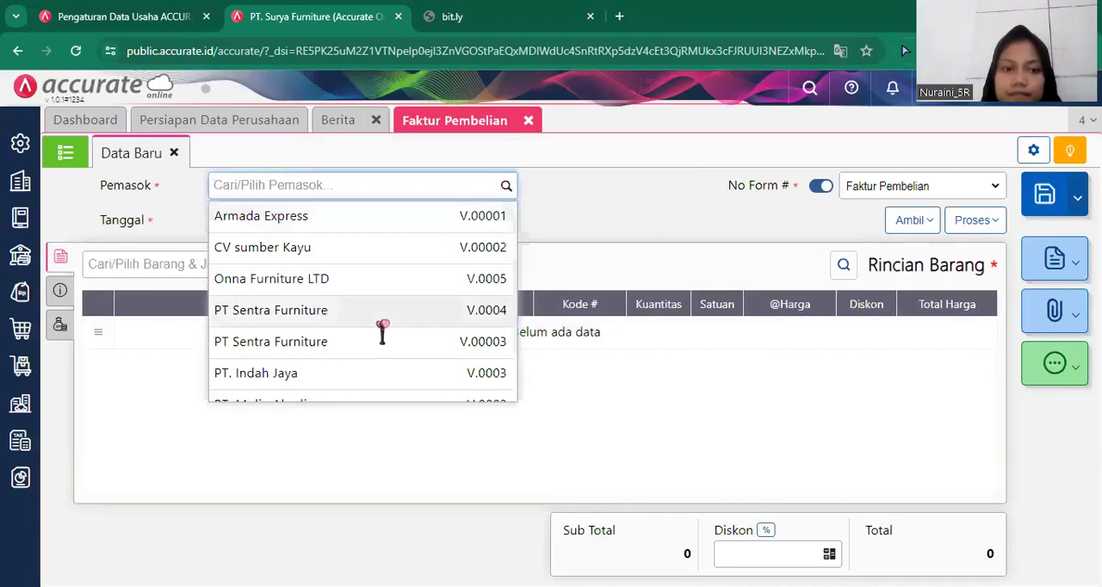
pyautogui.click(382, 320)
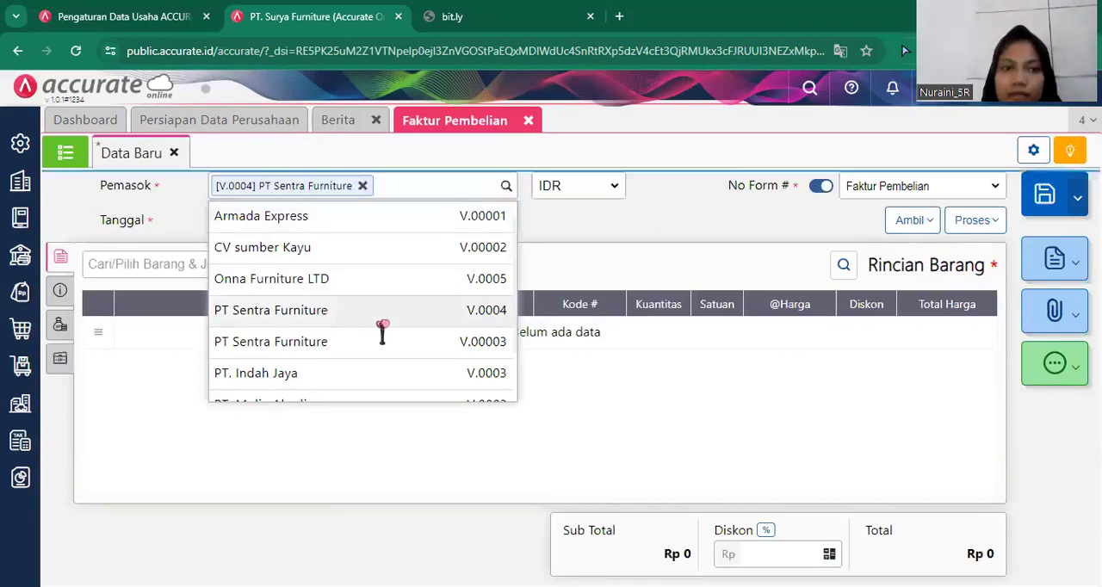
# Set the purchase invoice's date (Tanggal) to 25/01/2019.
pyautogui.click(307, 223)
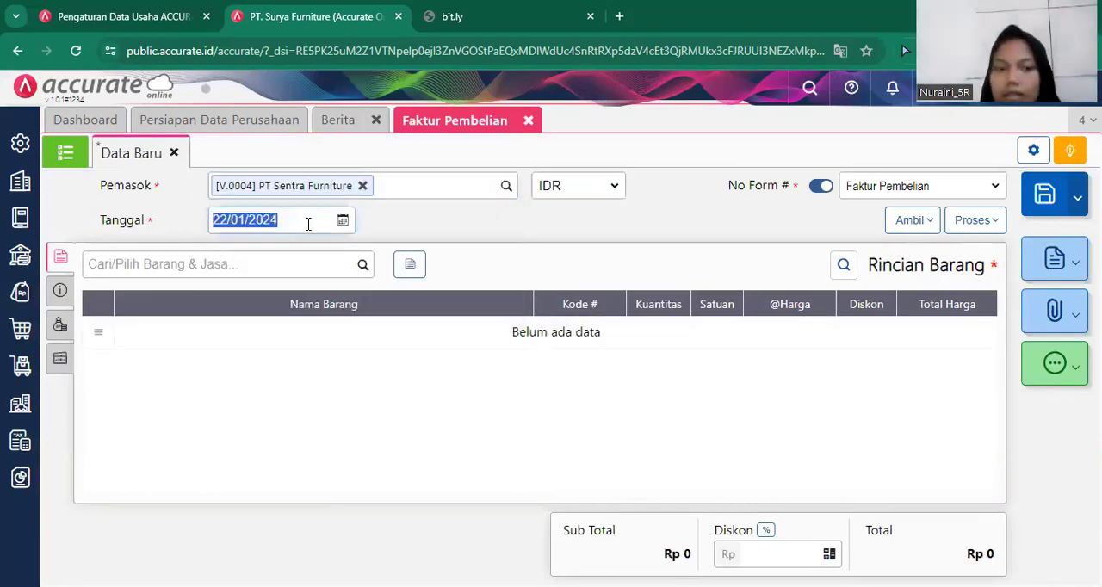
pyautogui.press('BackSpace')
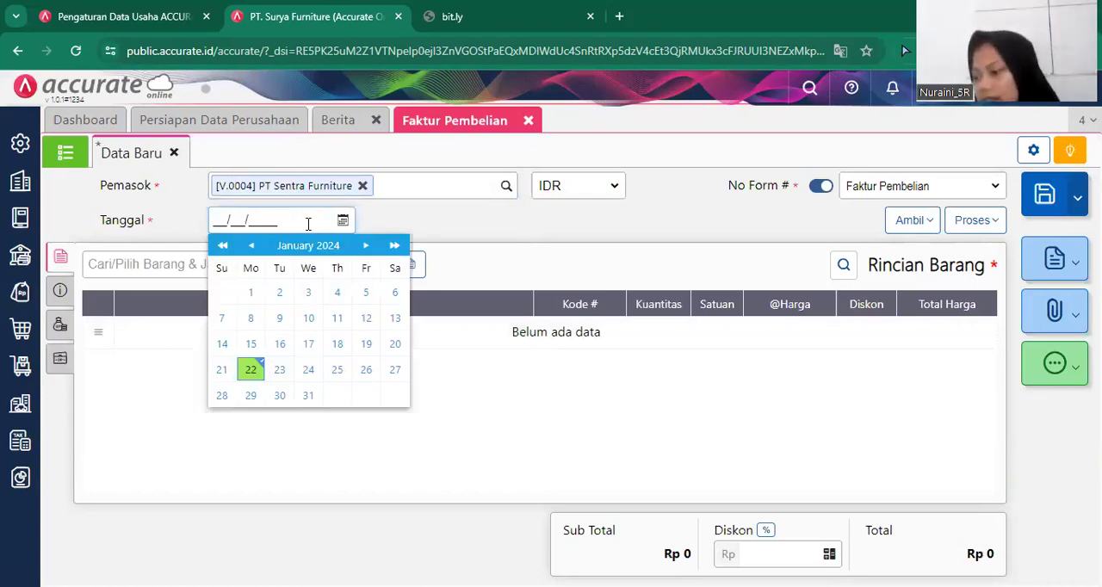
pyautogui.write('25/__/____')
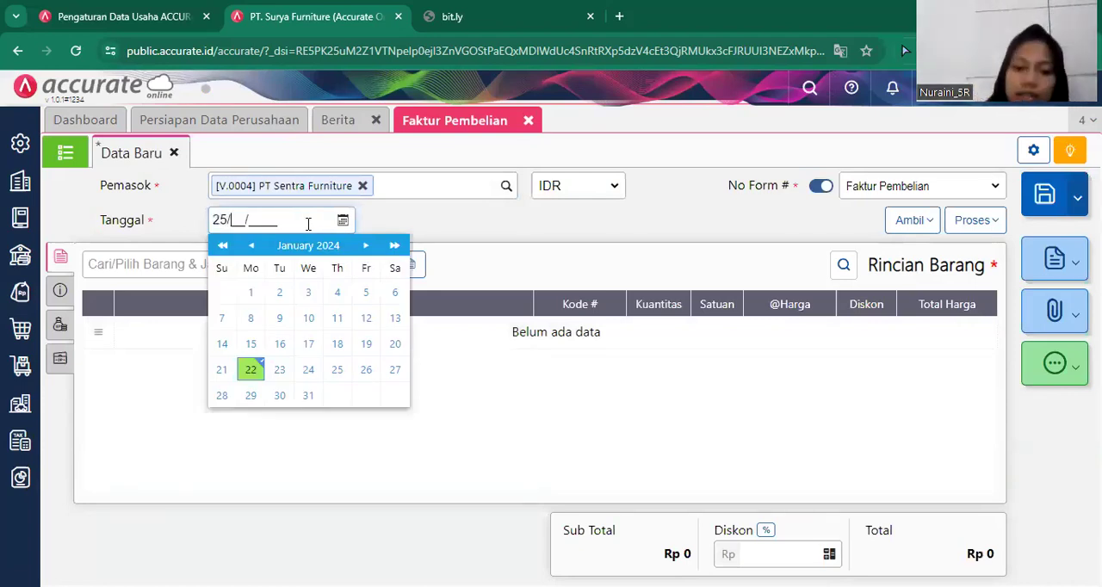
pyautogui.write('010')
pyautogui.write('291')
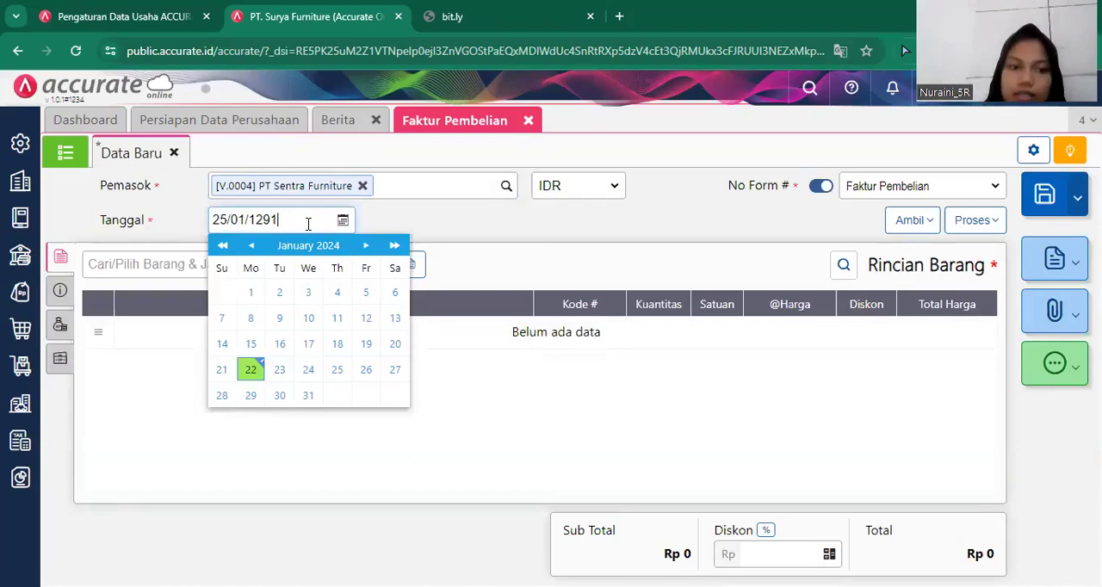
pyautogui.press('BackSpace')
pyautogui.press('BackSpace')
pyautogui.press('BackSpace')
pyautogui.press('BackSpace')
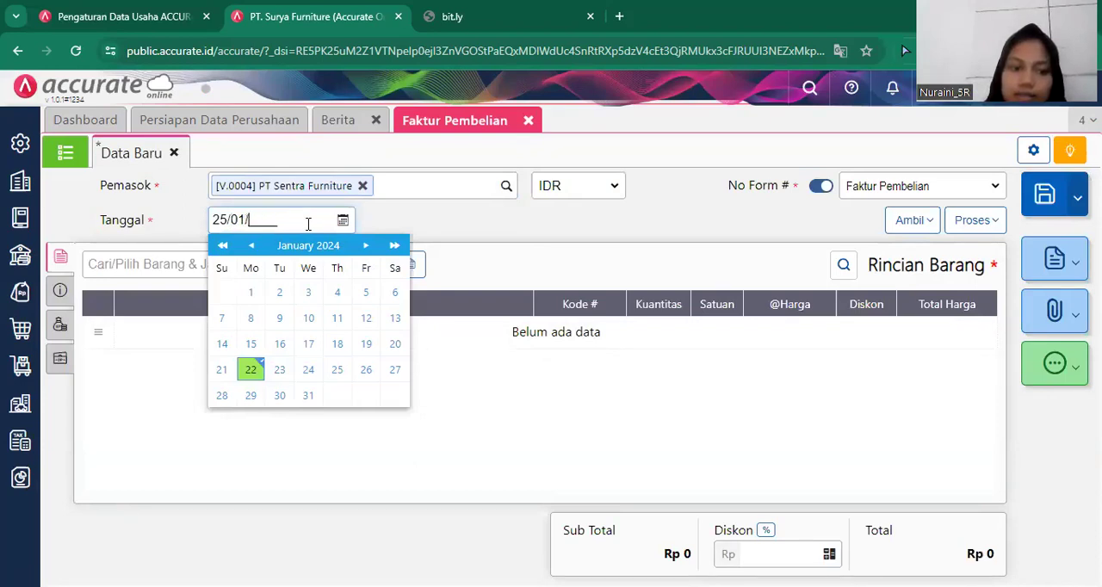
pyautogui.write('2019')
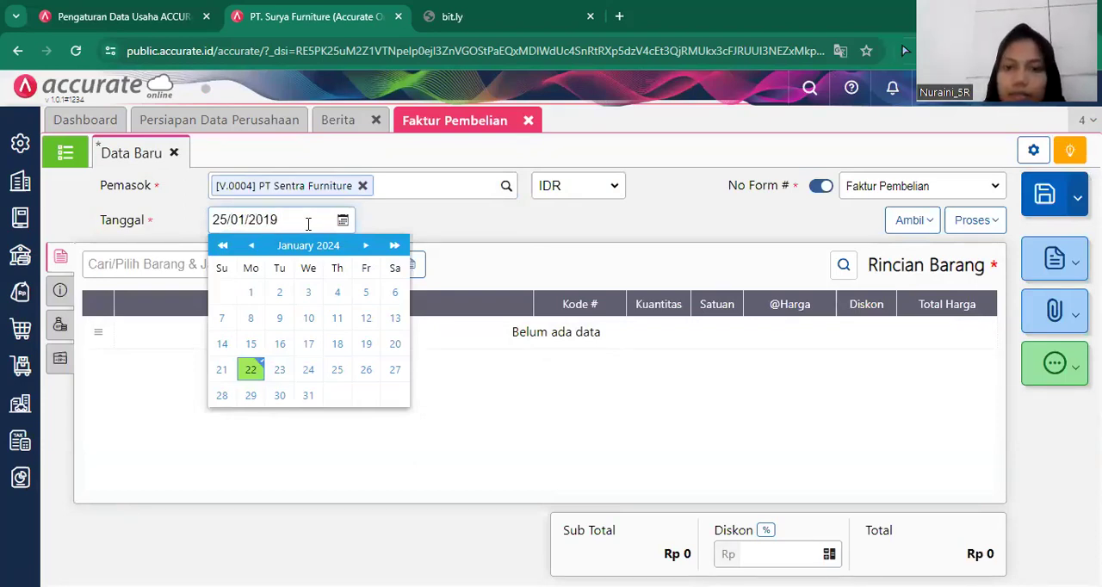
# Copy the Kursi Santai item from goods receipt (Penerimaan) 6690 into the purchase invoice.
pyautogui.click(916, 221)
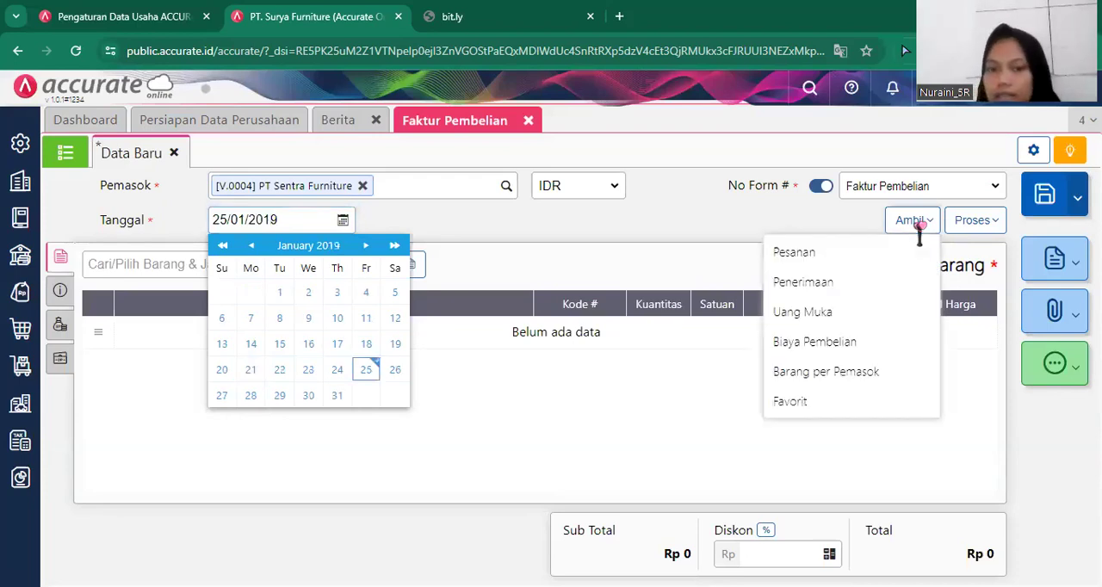
pyautogui.click(852, 308)
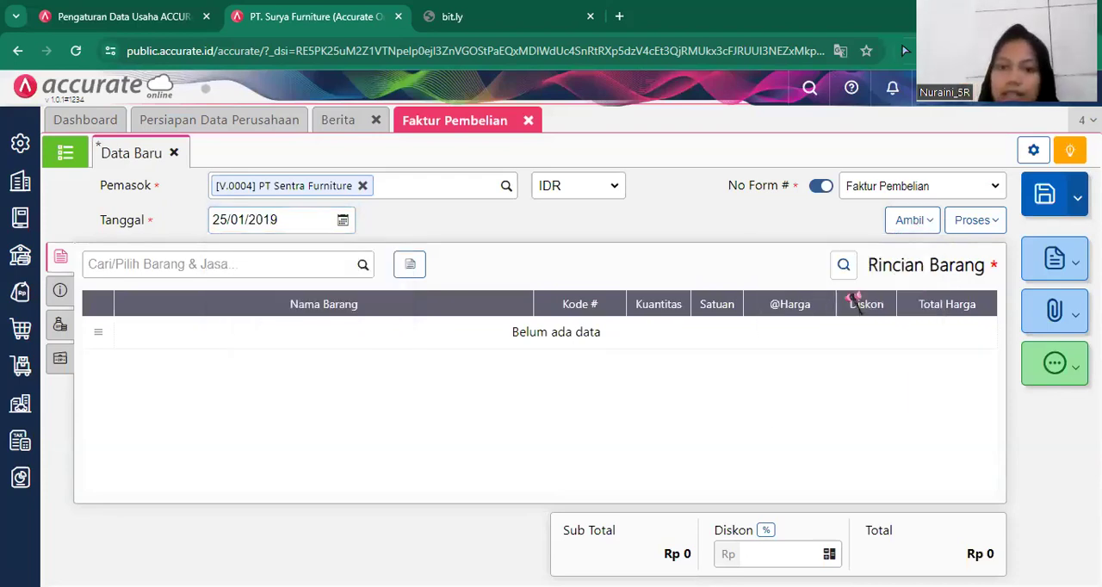
pyautogui.click(917, 224)
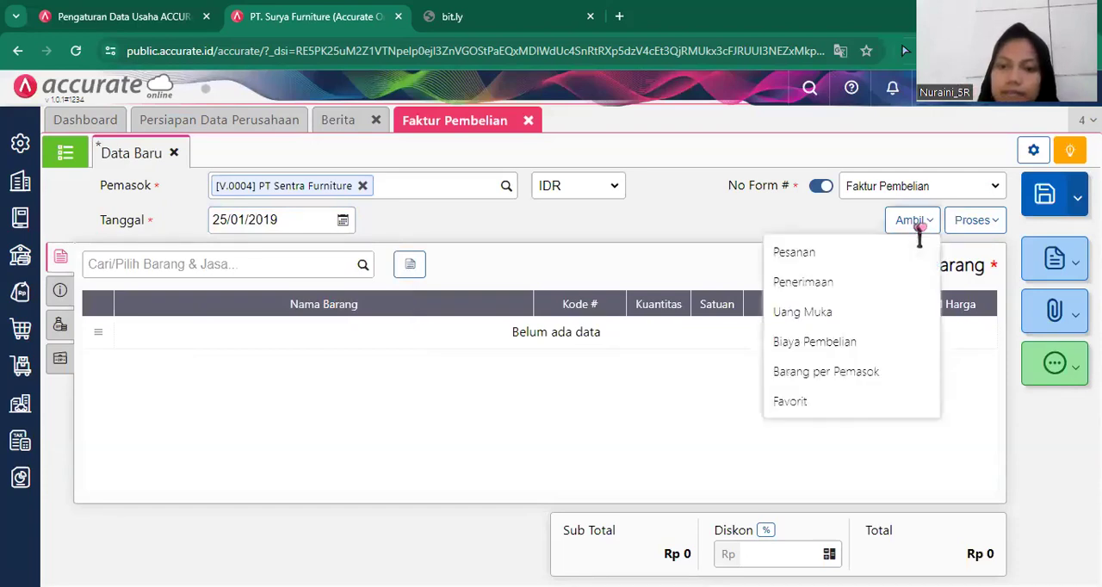
pyautogui.click(817, 284)
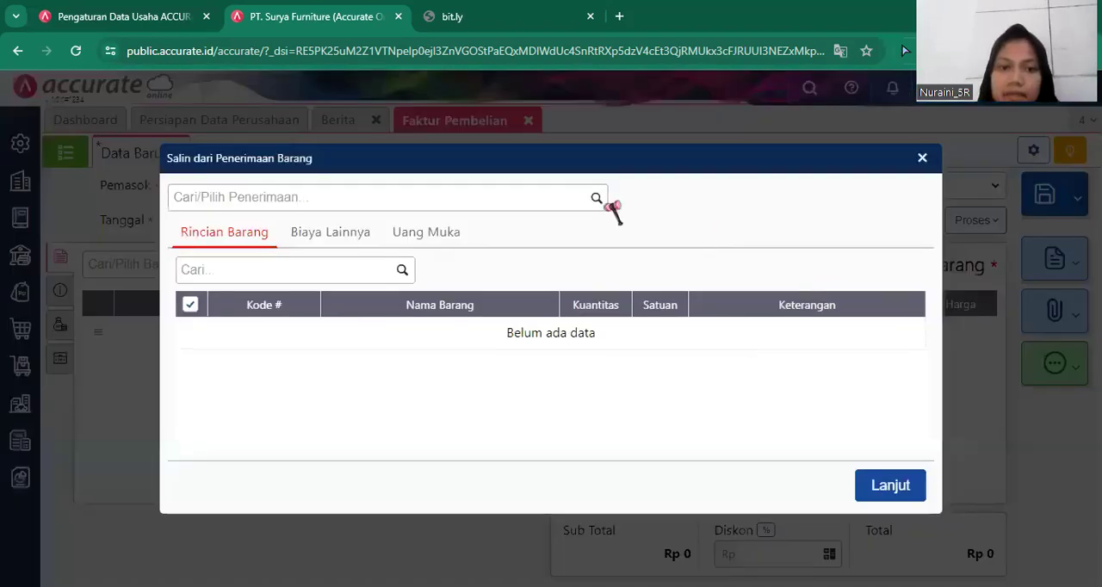
pyautogui.click(597, 199)
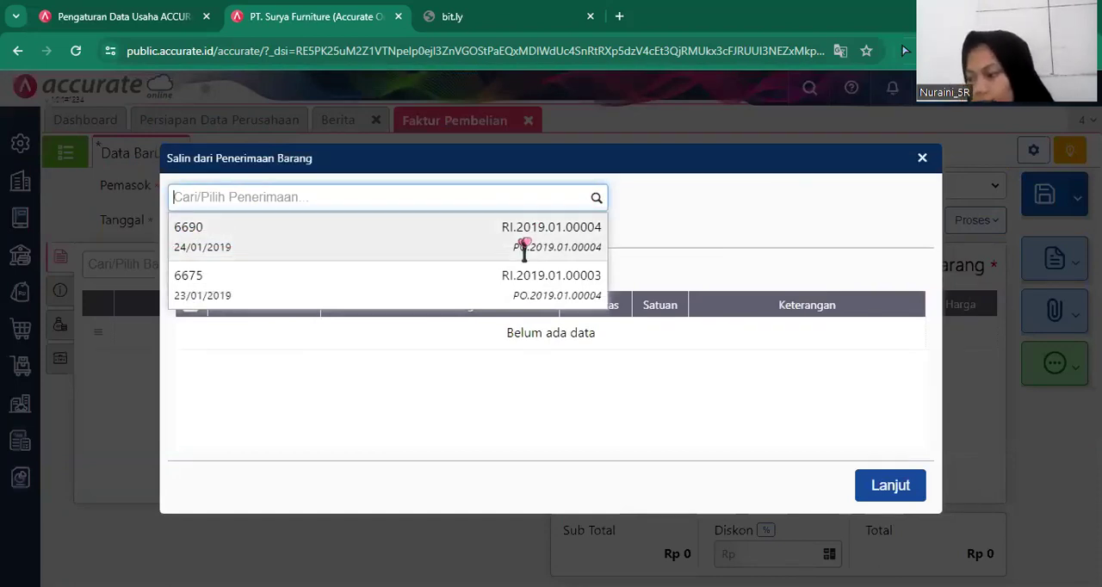
pyautogui.click(524, 245)
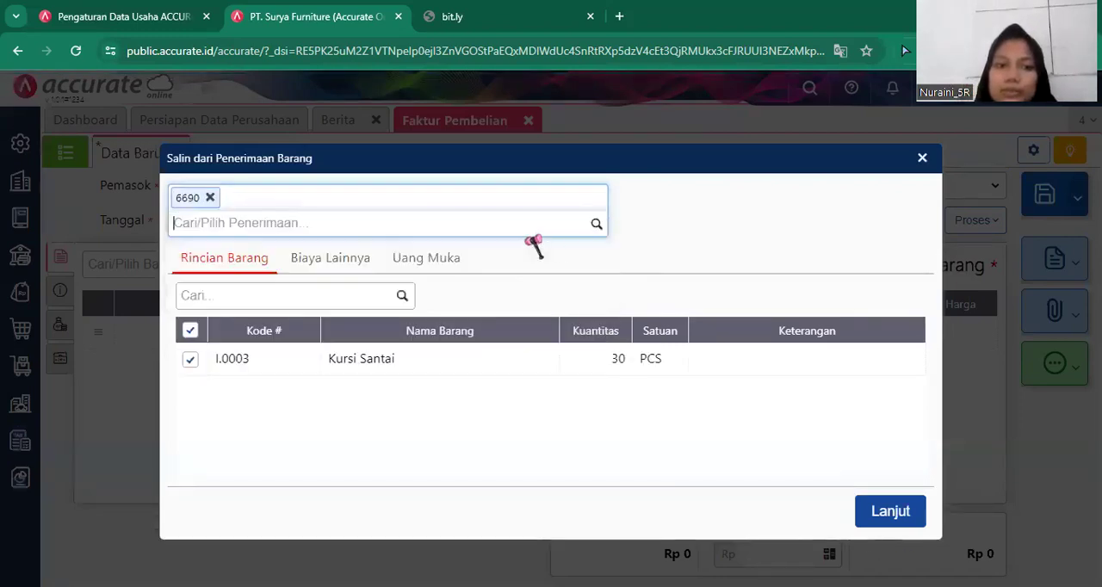
pyautogui.click(908, 514)
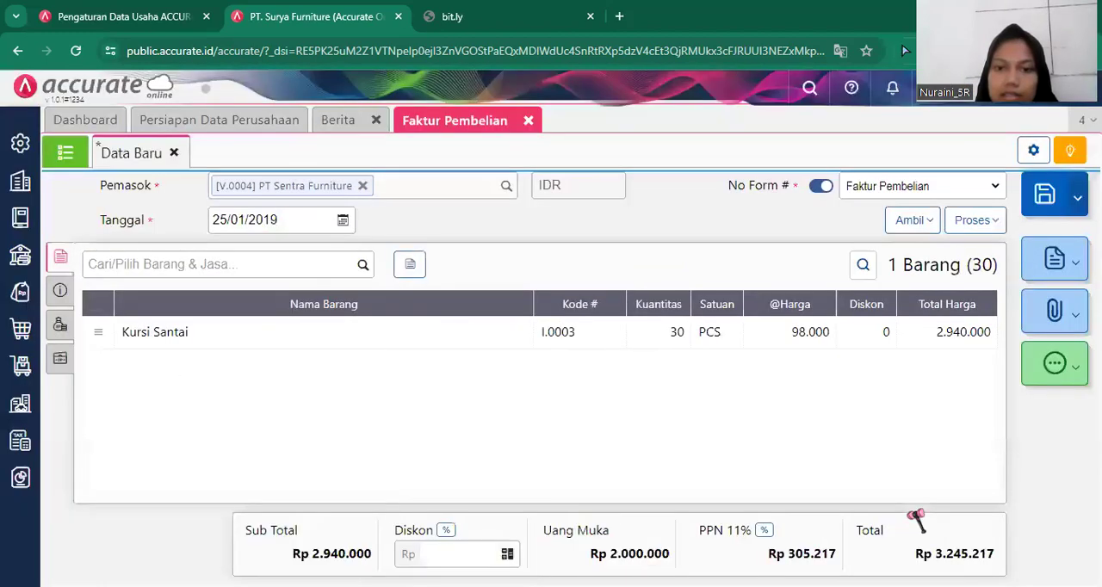
# Add the Meja Bundar item to the purchase invoice by copying it from goods receipt 6675.
pyautogui.click(911, 222)
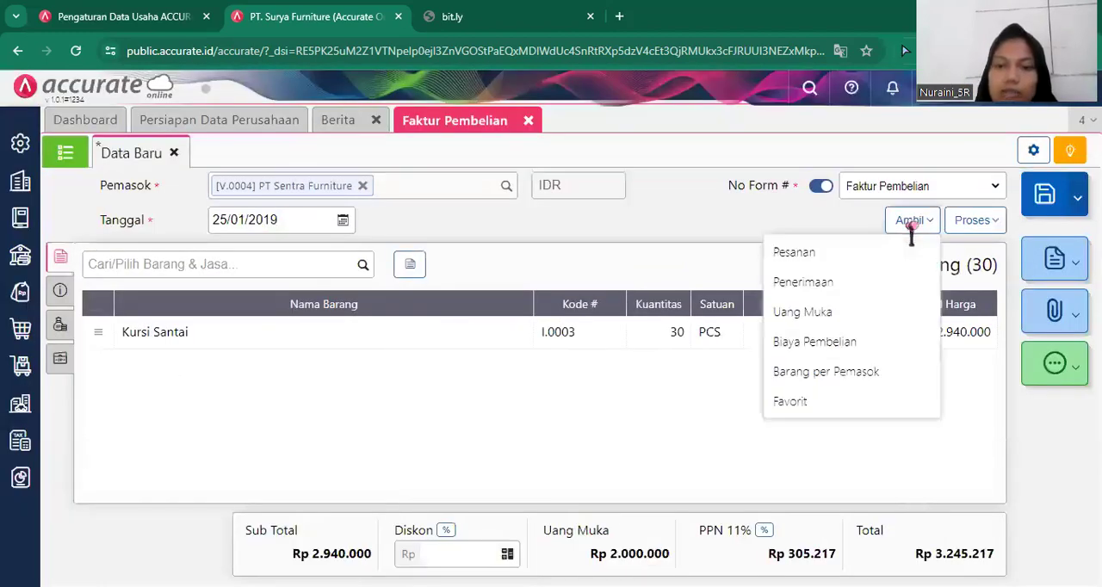
pyautogui.click(801, 281)
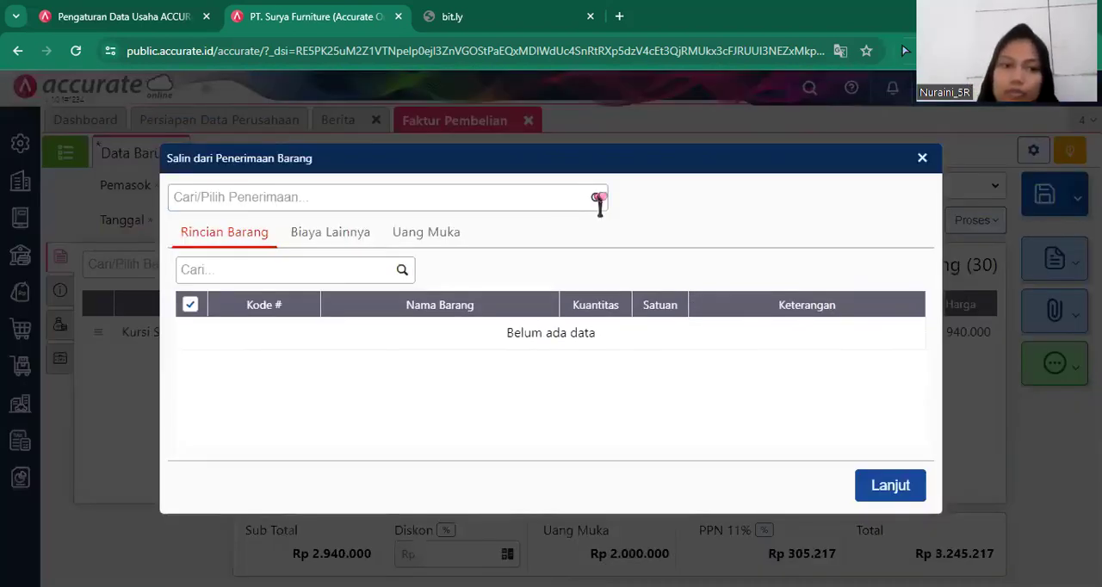
pyautogui.click(594, 198)
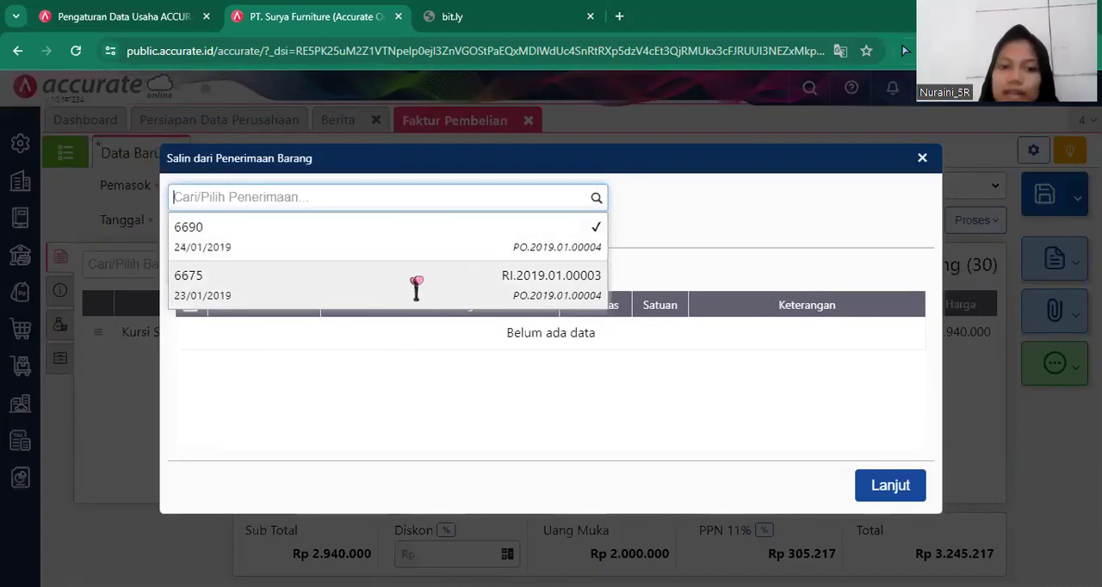
pyautogui.click(416, 288)
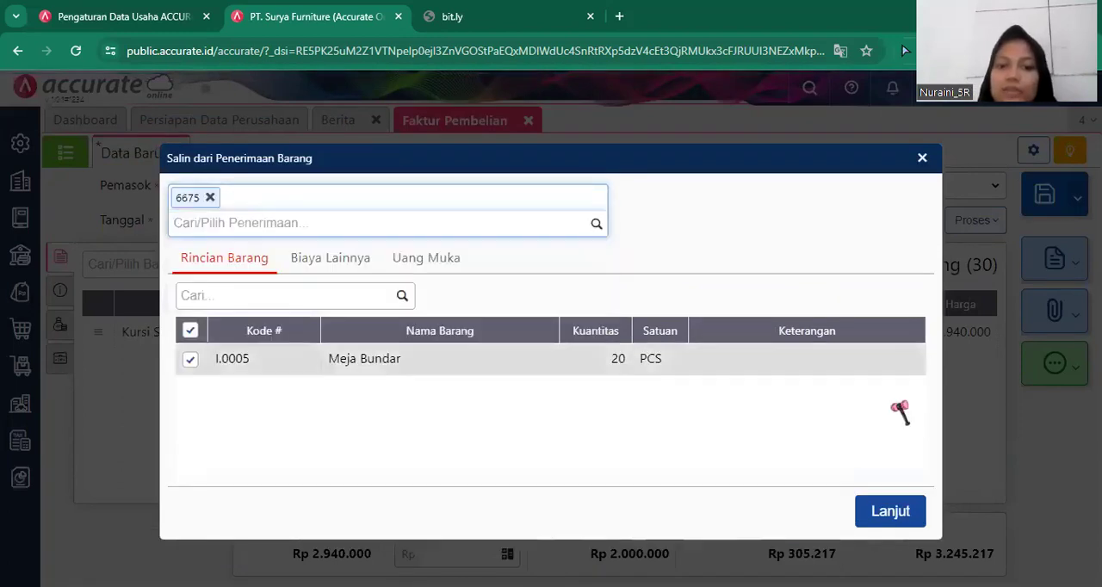
pyautogui.click(896, 512)
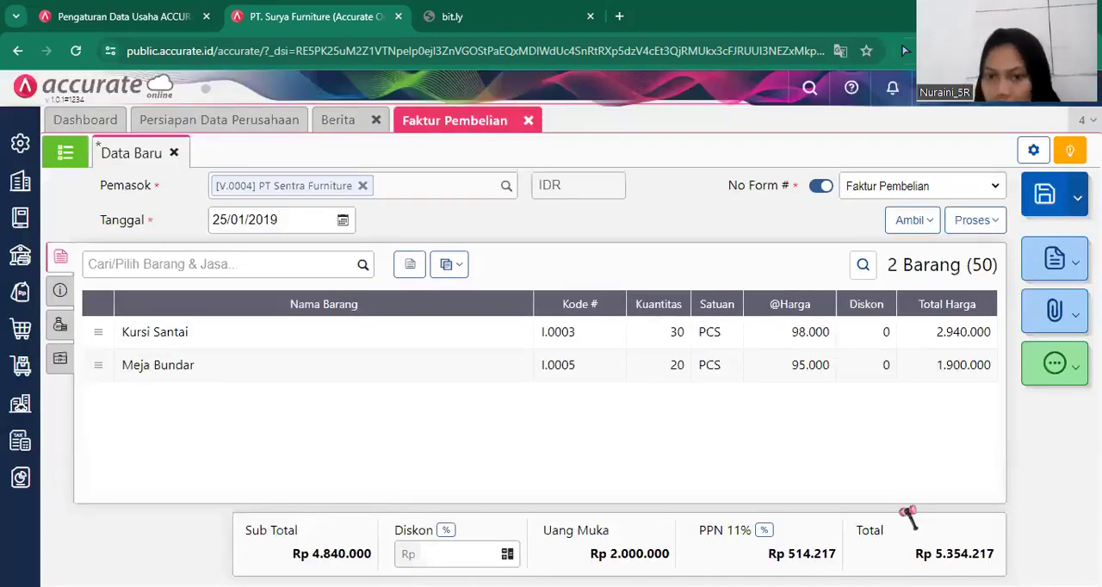
# Change the purchase invoice's PPN tax rate (Tarif PPN) to 10%.
pyautogui.click(767, 530)
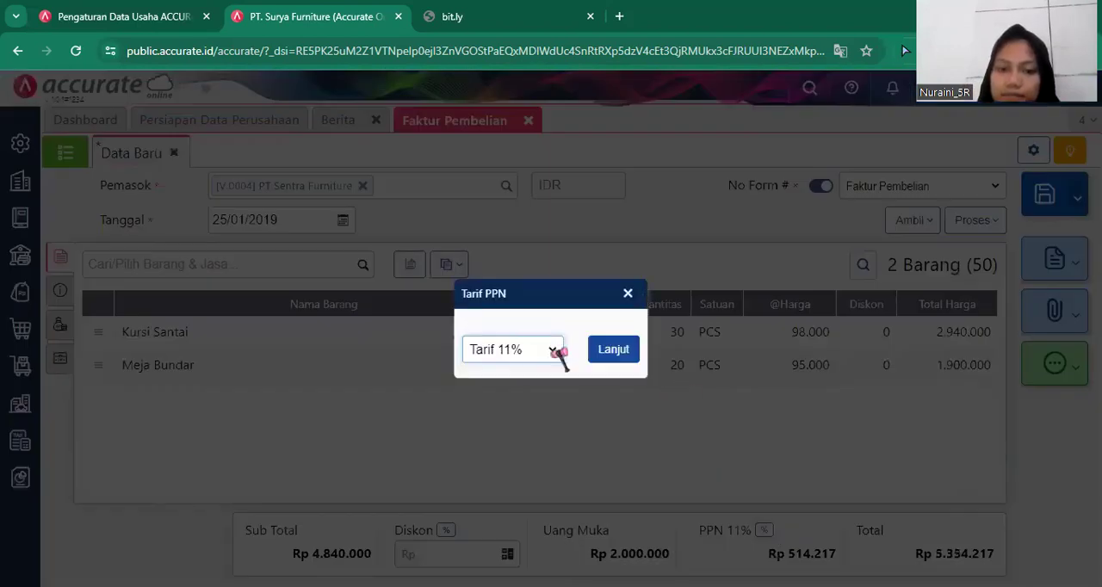
pyautogui.click(551, 354)
pyautogui.click(544, 379)
pyautogui.click(613, 349)
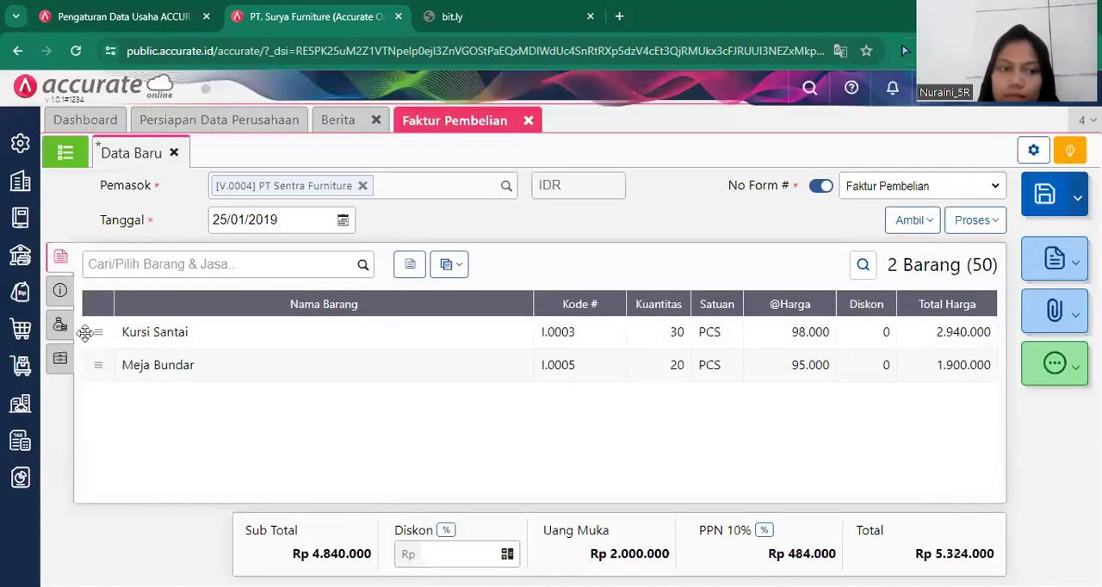
# Set the invoice number (No Faktur) to inv-sentra/123 and fill in the address (Alamat) with the supplier's first stored address.
pyautogui.click(60, 293)
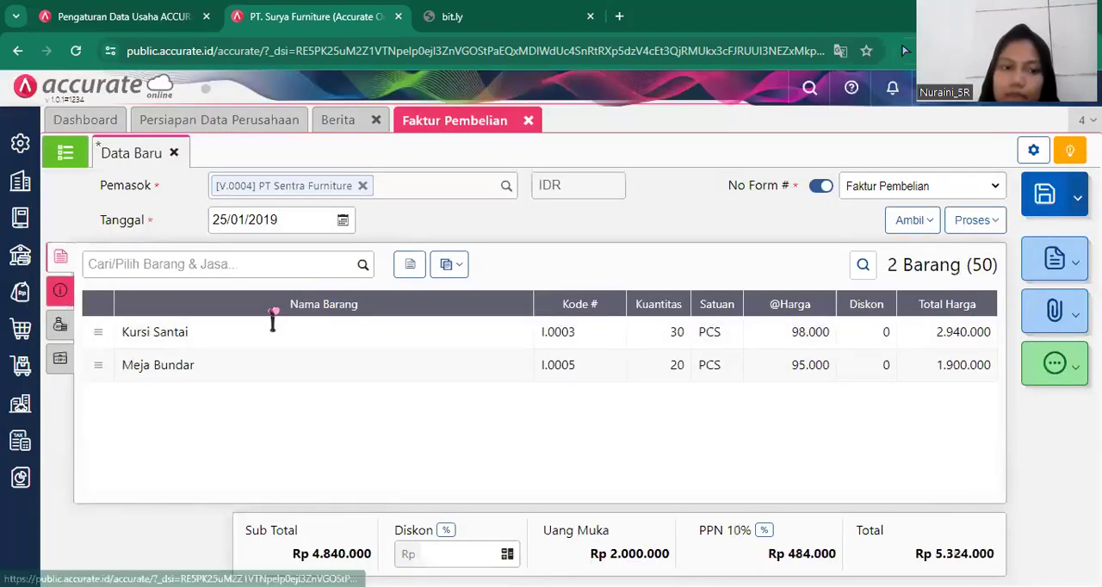
pyautogui.click(298, 305)
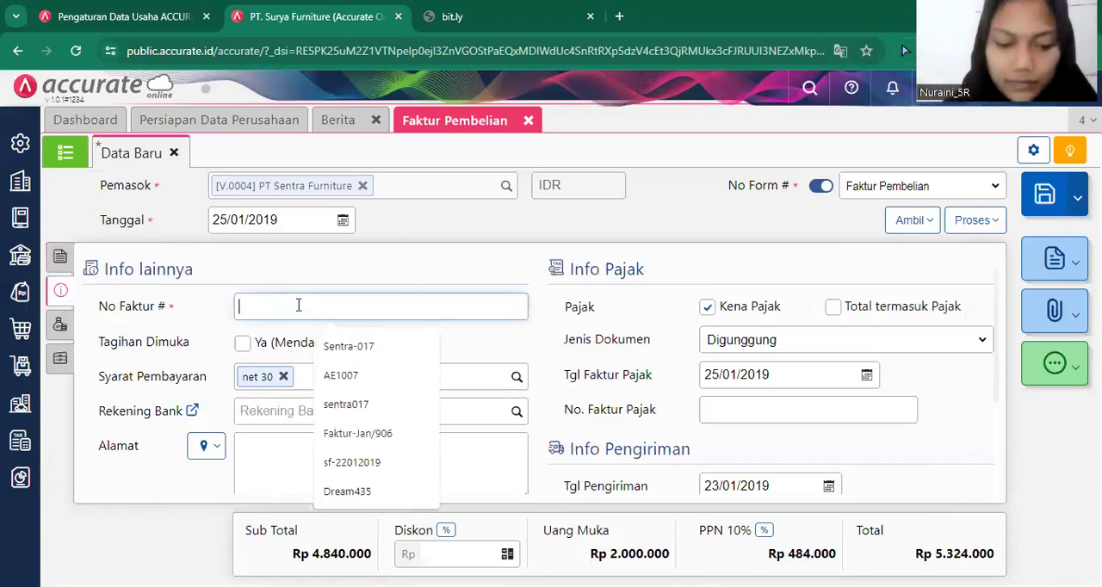
pyautogui.write('inv')
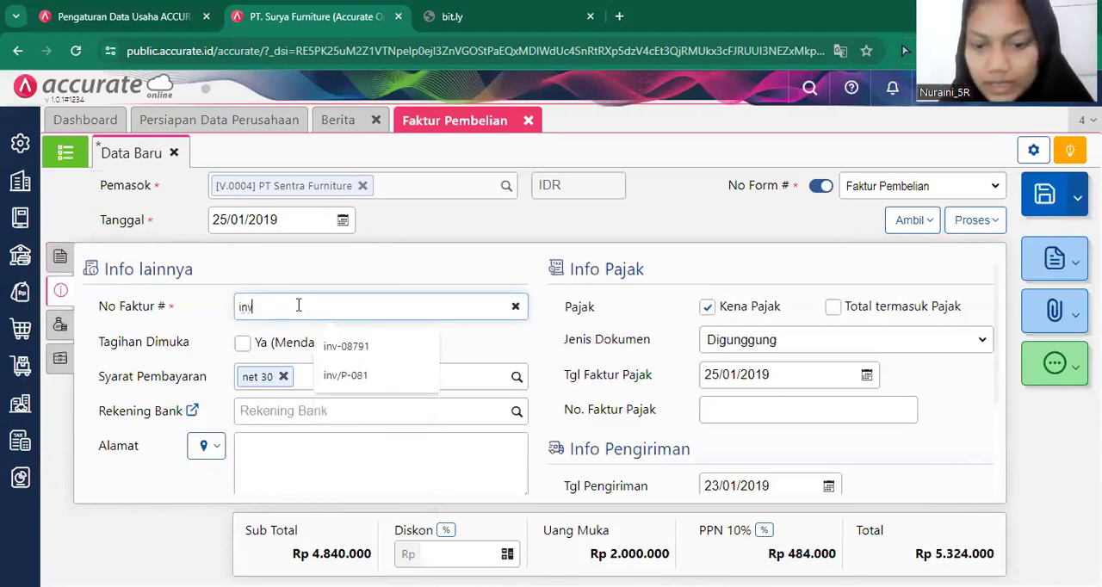
pyautogui.write('-')
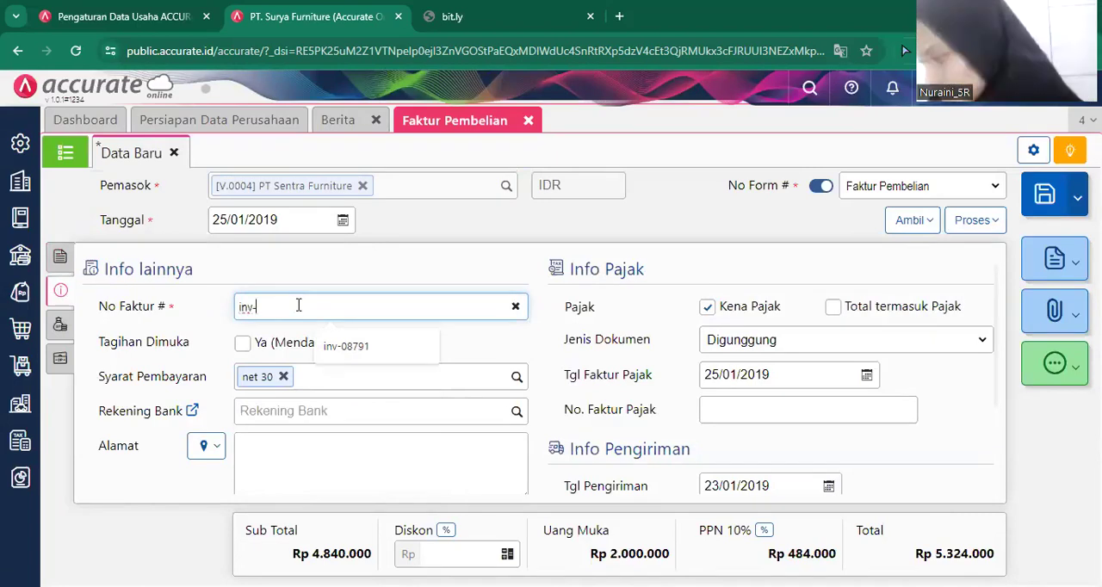
pyautogui.write('sentr')
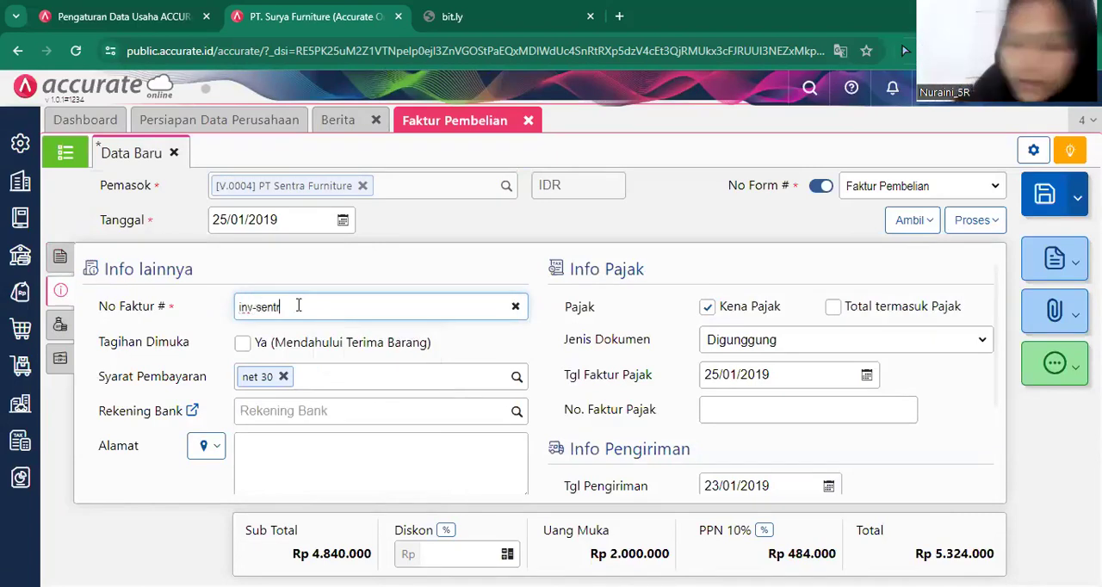
pyautogui.write('a/1')
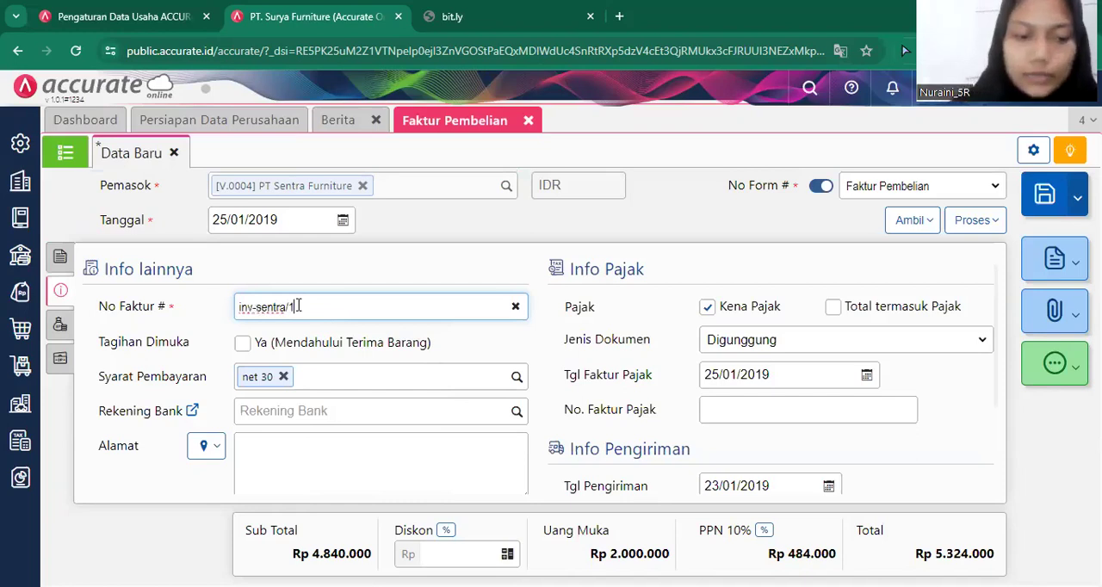
pyautogui.write('23')
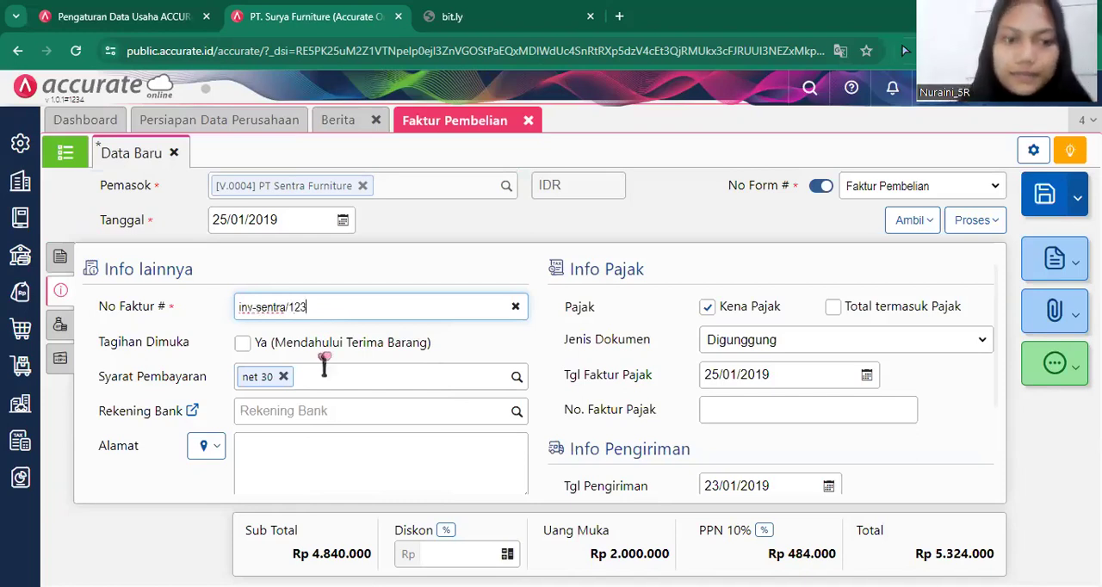
pyautogui.click(216, 451)
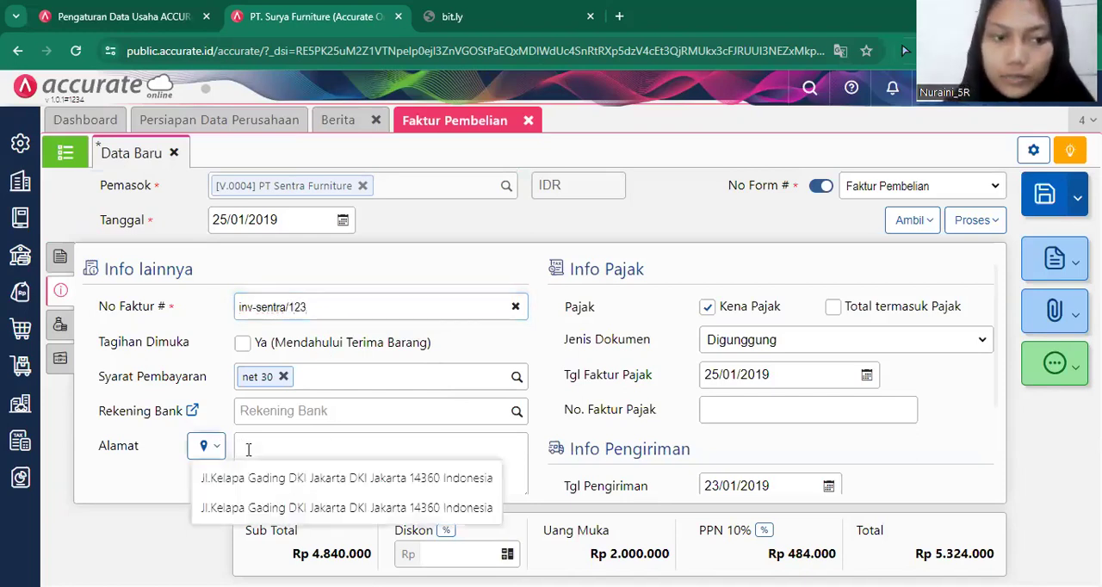
pyautogui.click(288, 479)
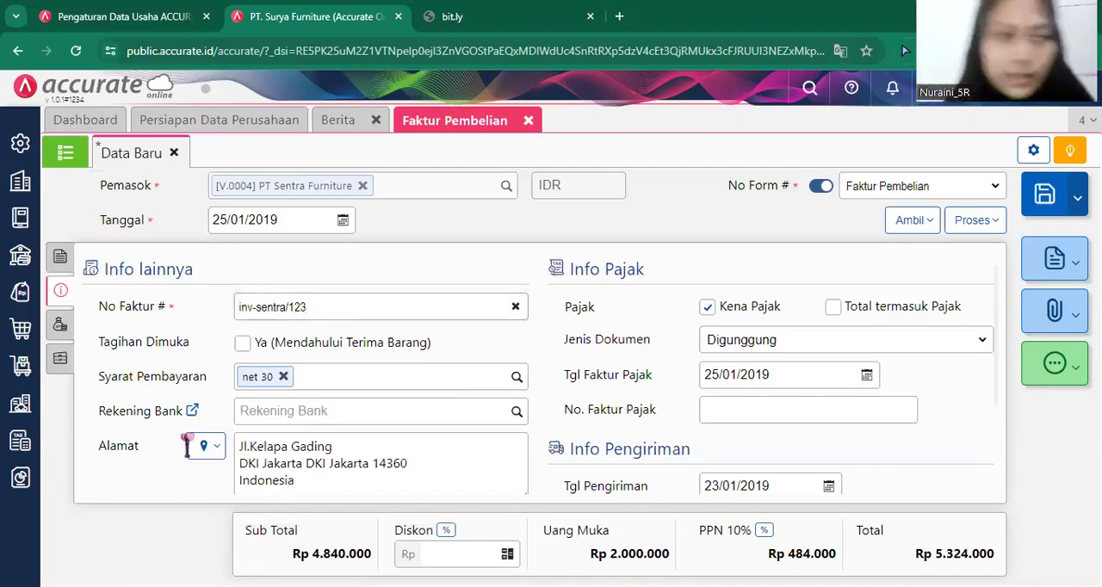
# Check the invoice's other costs (Biaya Lainnya) and down payment (Uang Muka), then save the purchase invoice and close the form.
pyautogui.click(60, 325)
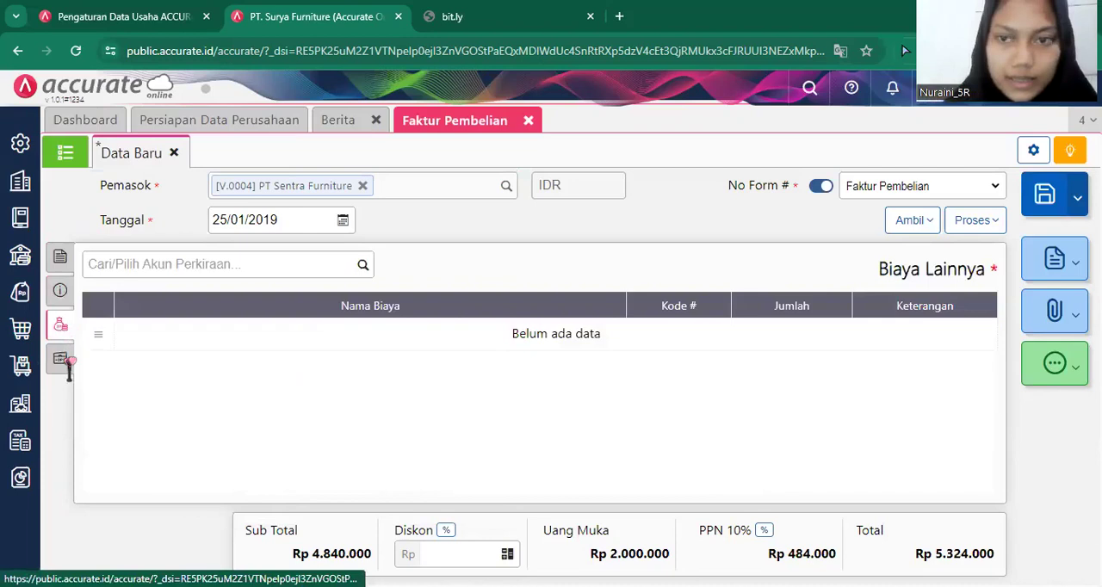
pyautogui.click(62, 359)
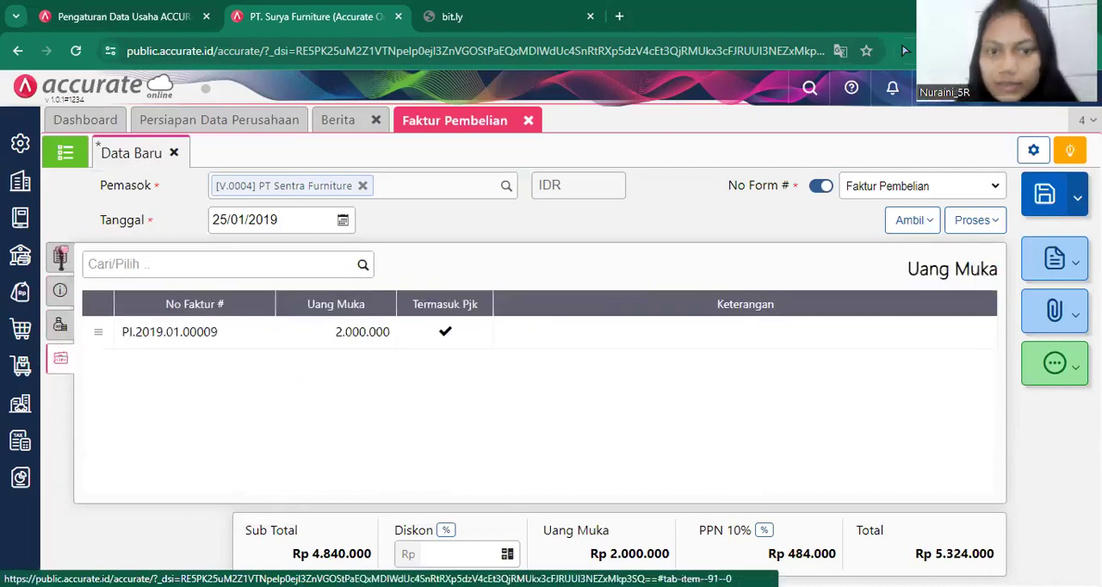
pyautogui.click(60, 257)
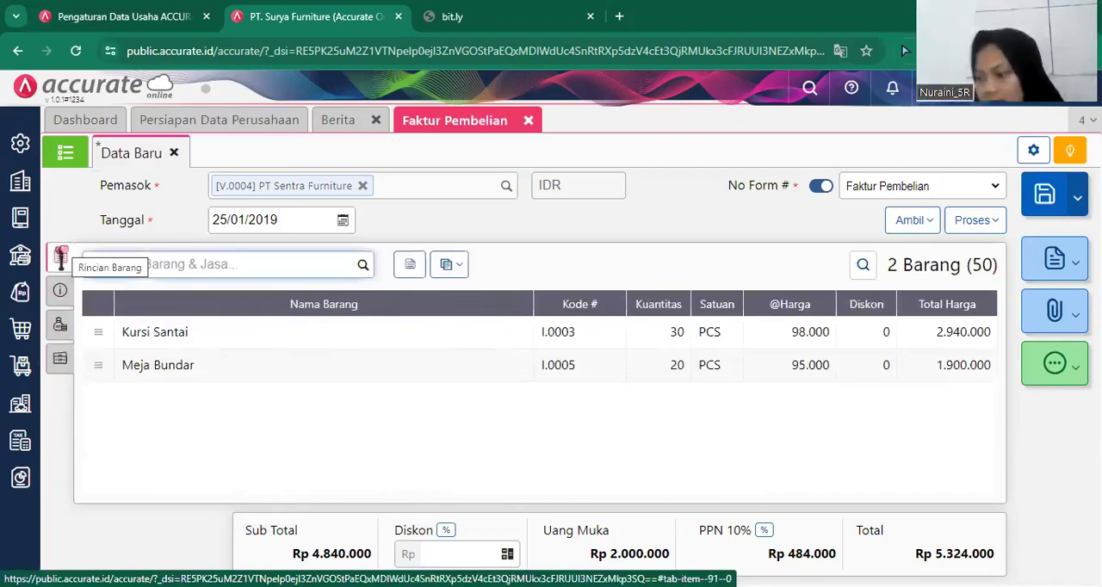
pyautogui.click(1044, 196)
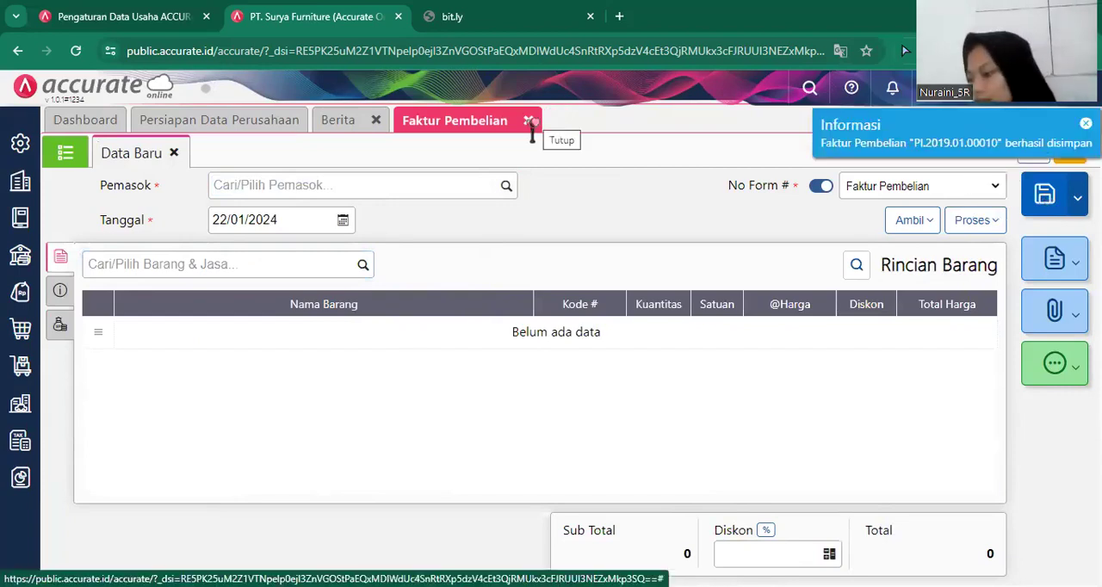
pyautogui.click(530, 120)
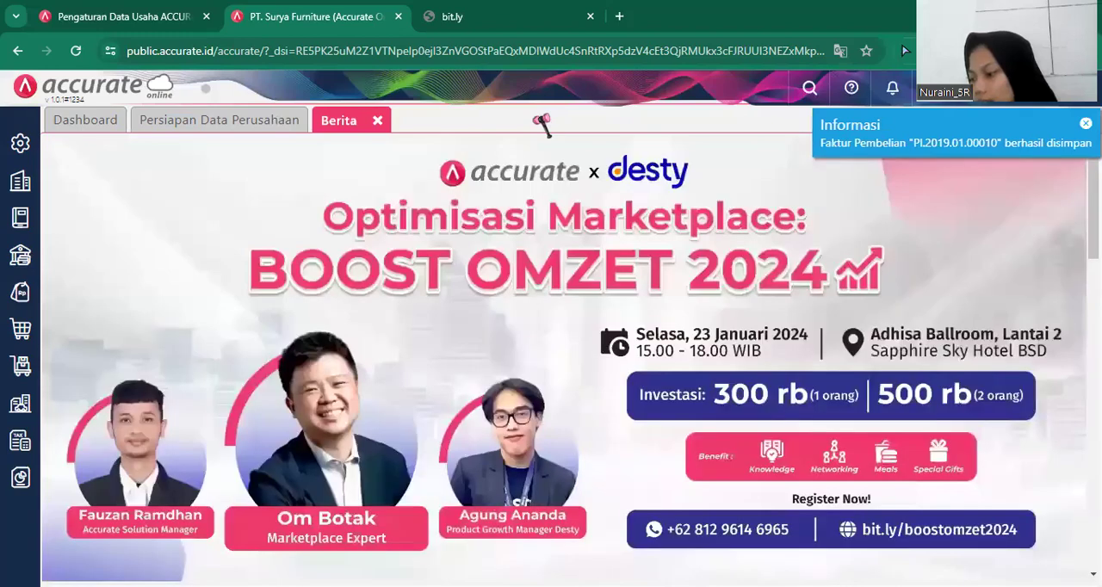
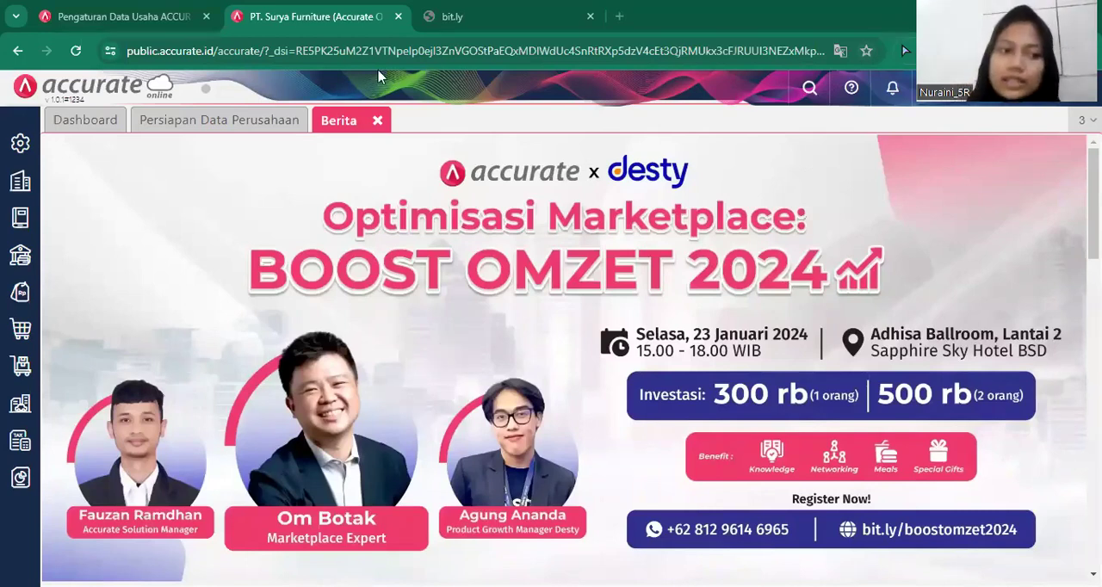
# Start a new purchase invoice (Faktur Pembelian) for supplier CV sumber Kayu, dated 26/01/2019.
pyautogui.click(20, 330)
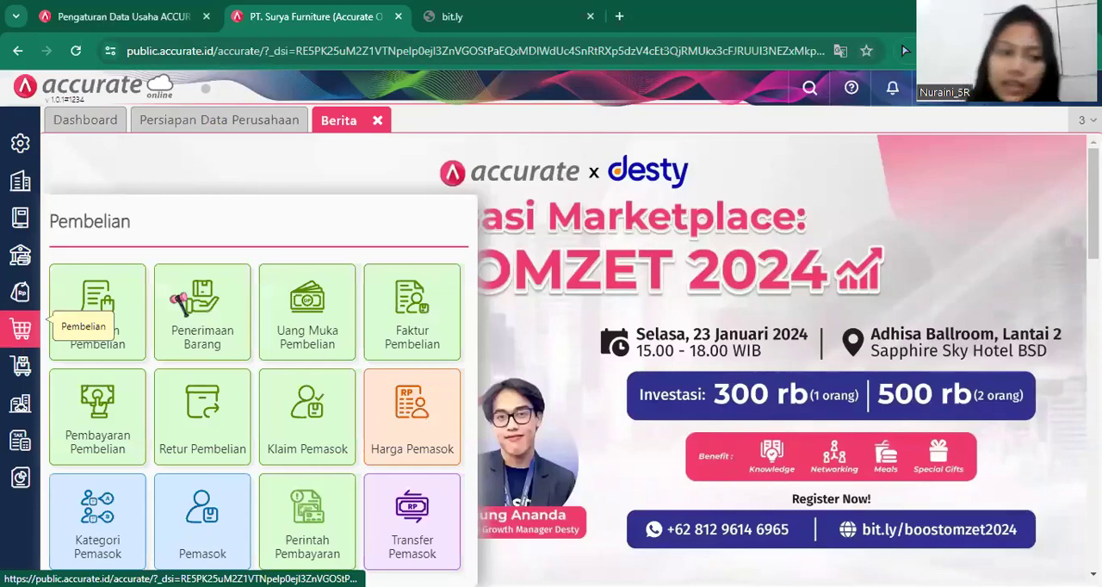
pyautogui.click(403, 342)
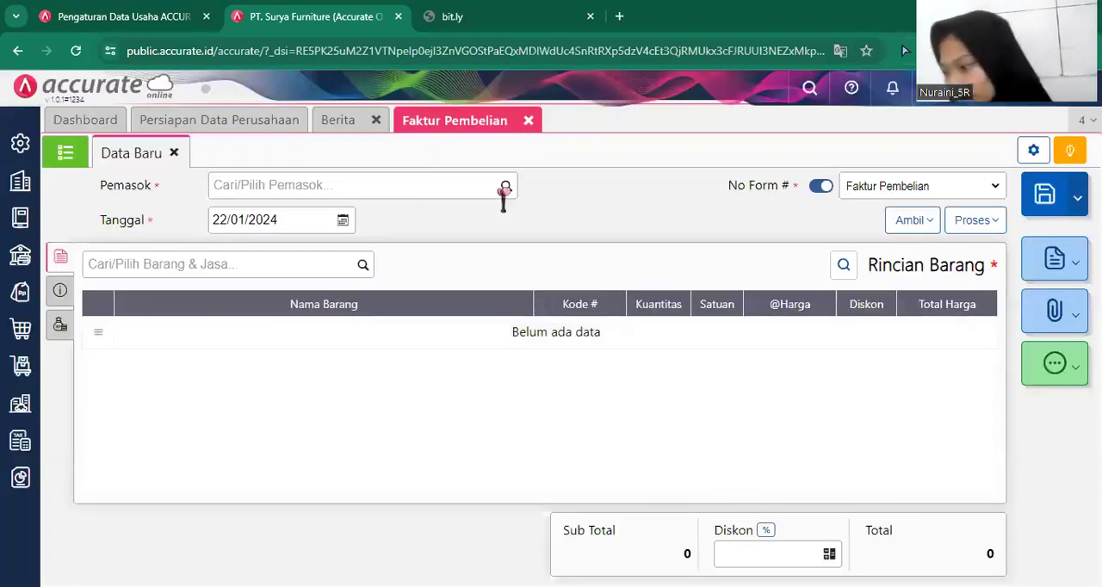
pyautogui.click(504, 189)
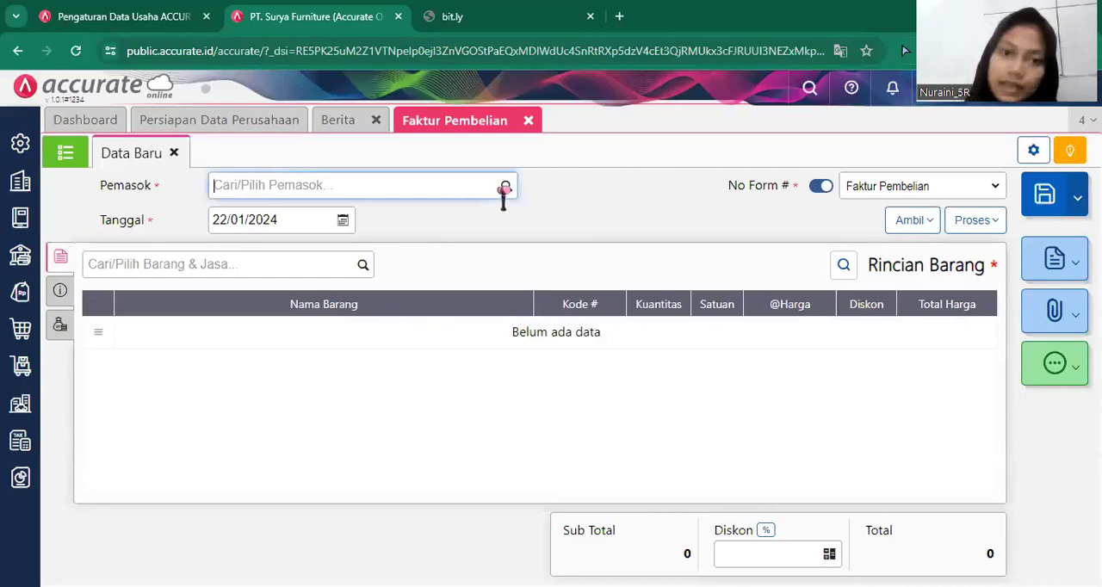
pyautogui.click(504, 188)
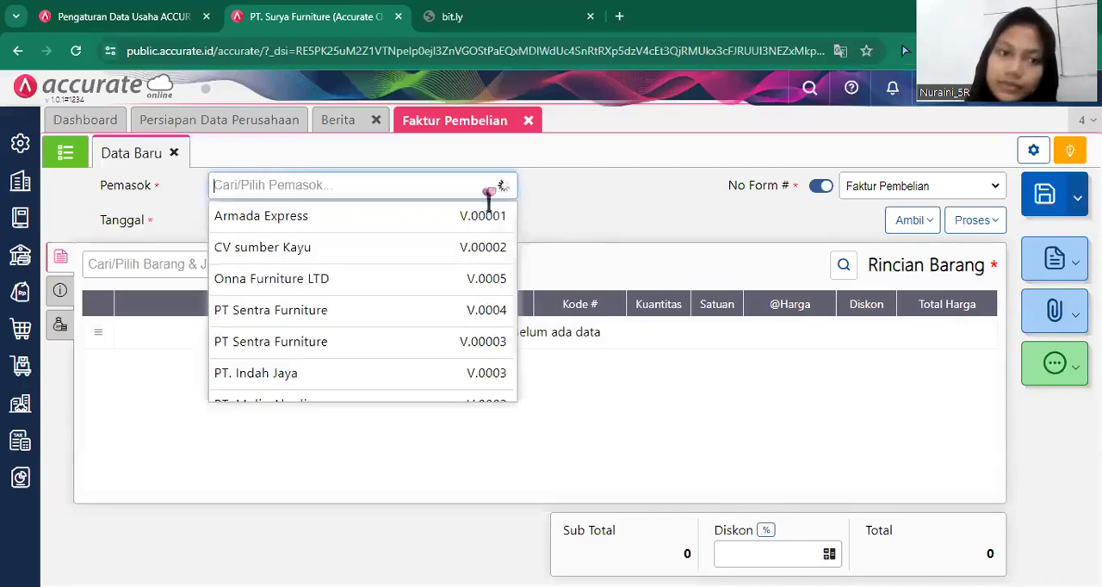
pyautogui.click(305, 249)
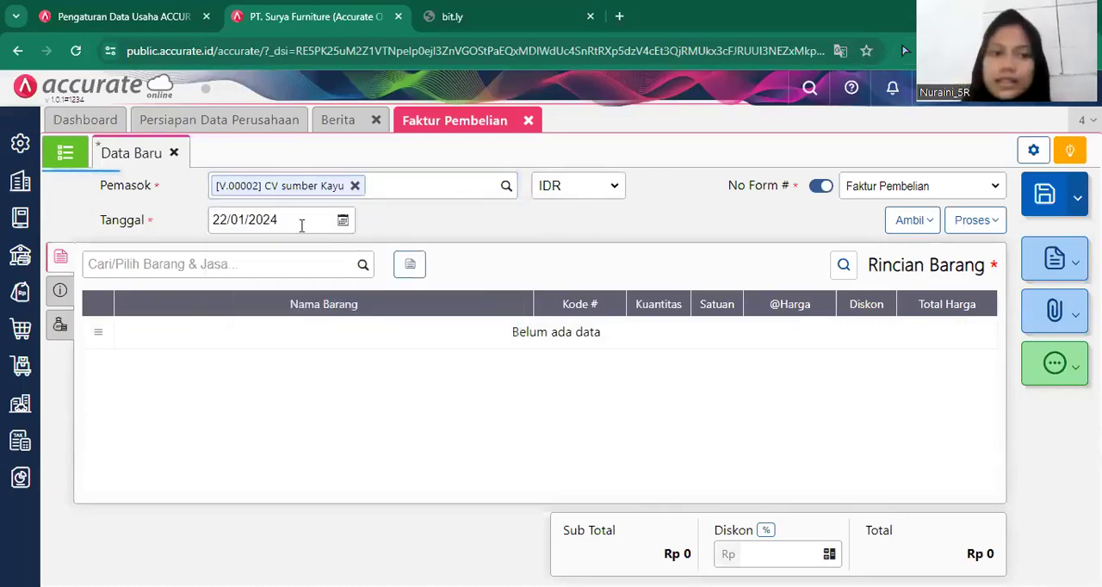
pyautogui.click(302, 226)
pyautogui.write('26/01/')
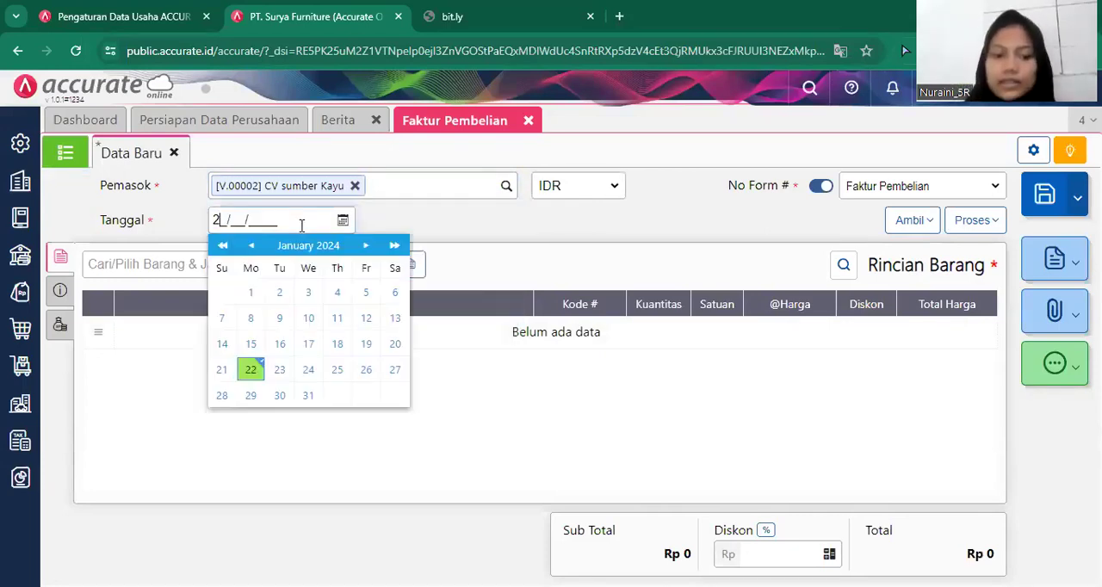
pyautogui.write('2019')
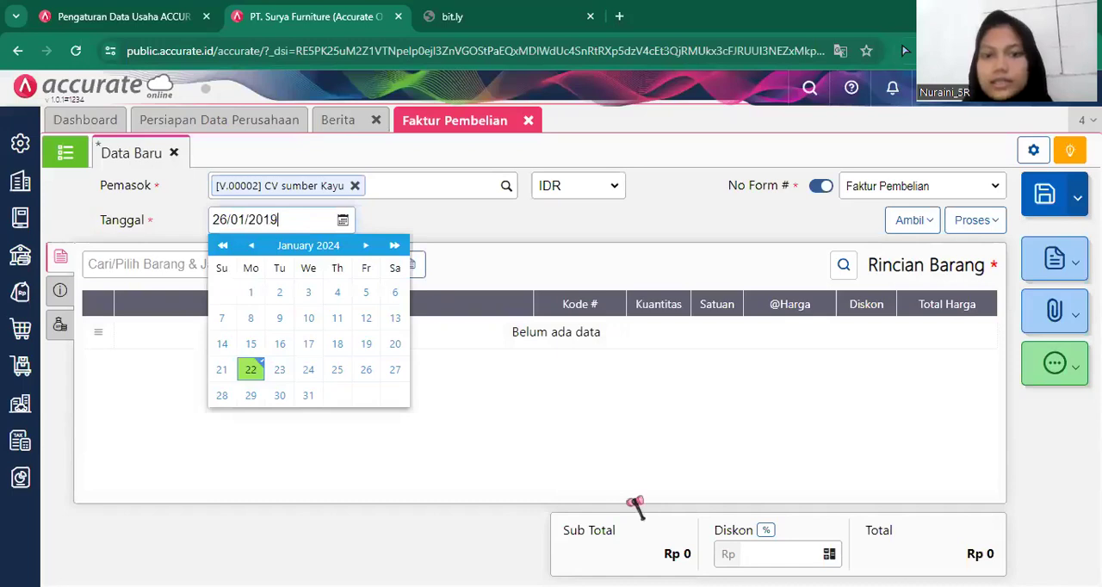
pyautogui.click(661, 394)
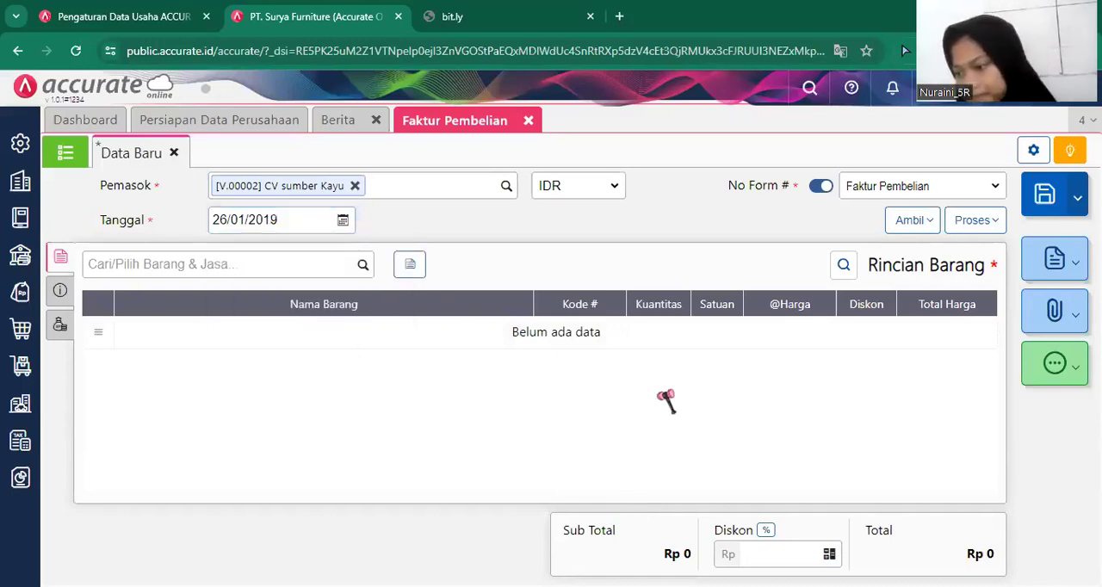
# Add 50 PCS of Meja Bundar at Rp 110.000 each to the purchase invoice, with the PPN 11% tax turned off.
pyautogui.click(364, 272)
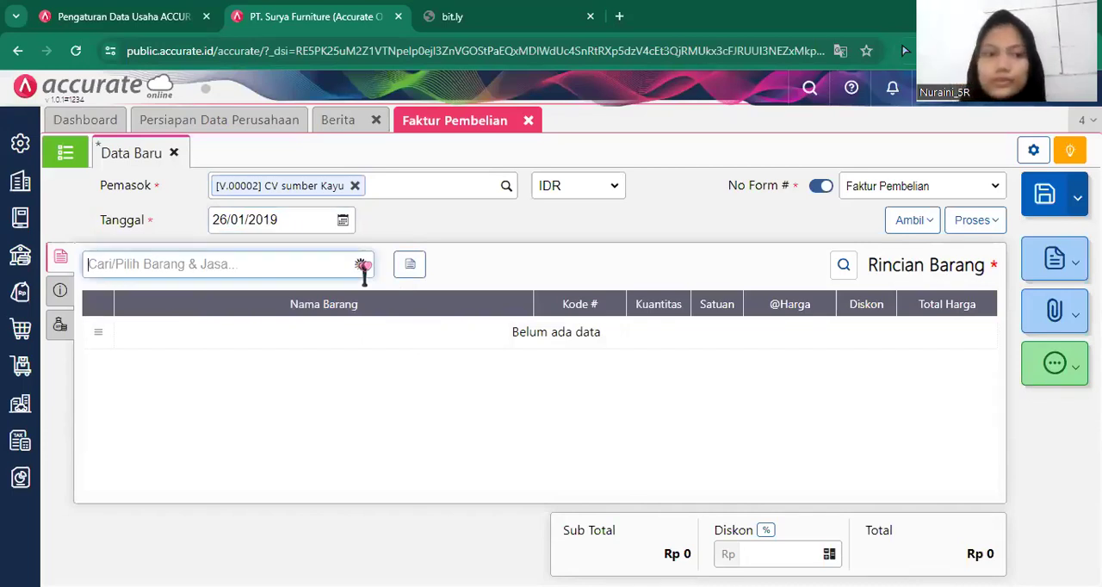
pyautogui.write('m')
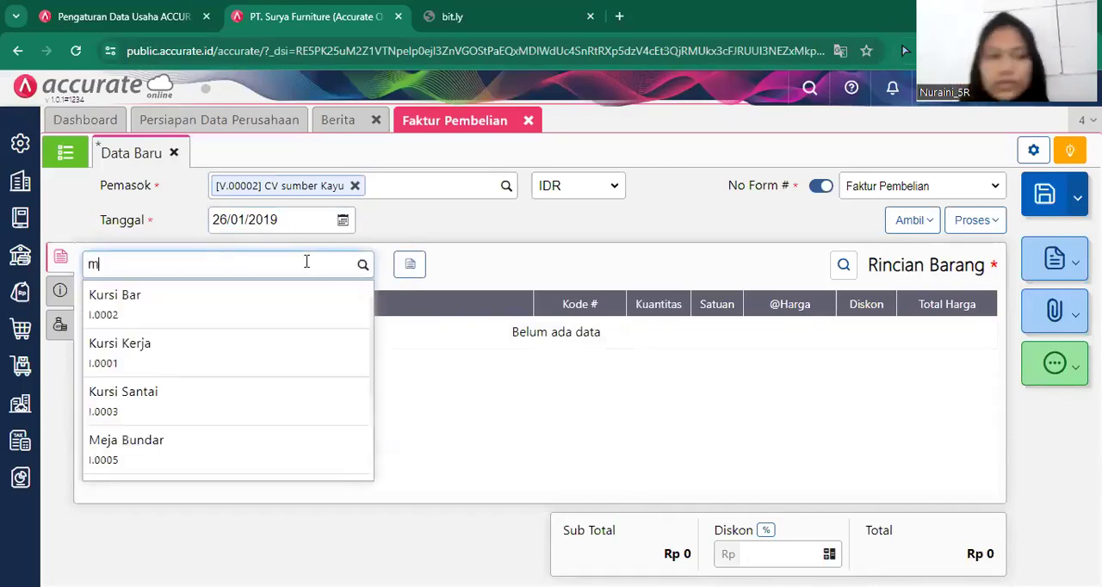
pyautogui.click(294, 321)
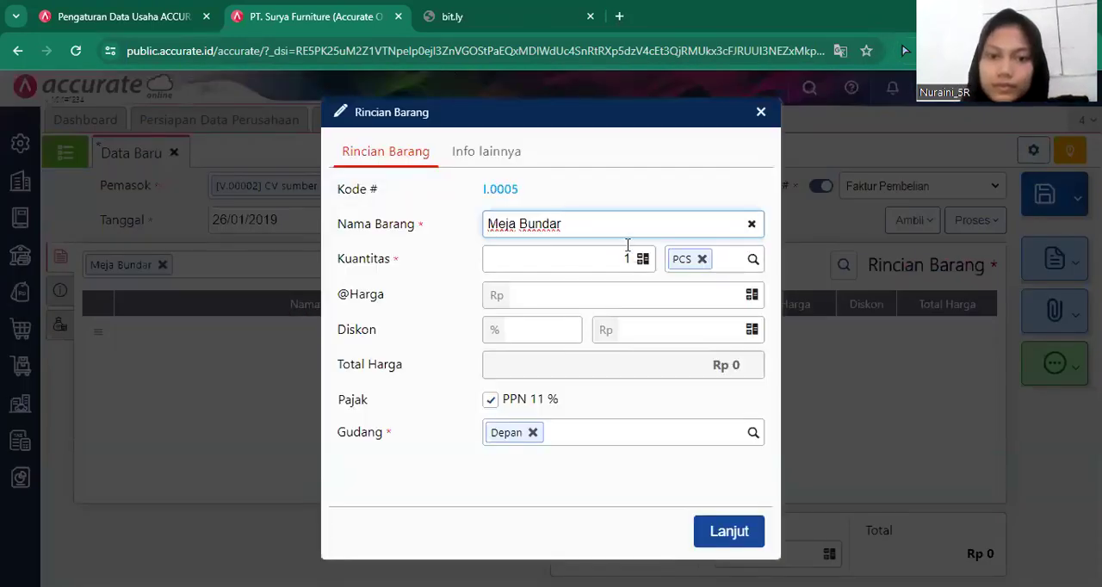
pyautogui.click(629, 258)
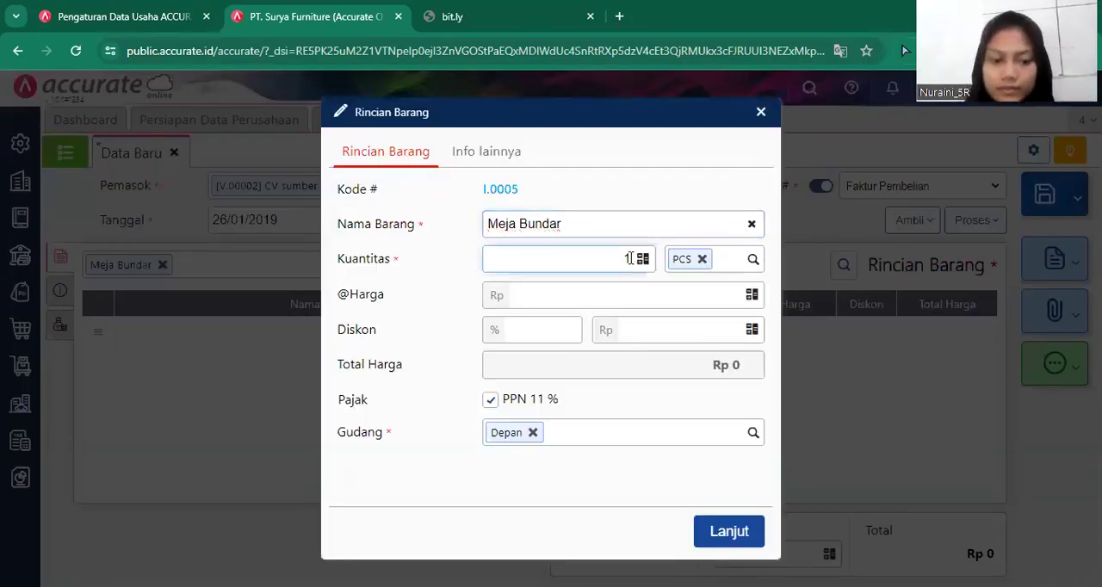
pyautogui.write('50')
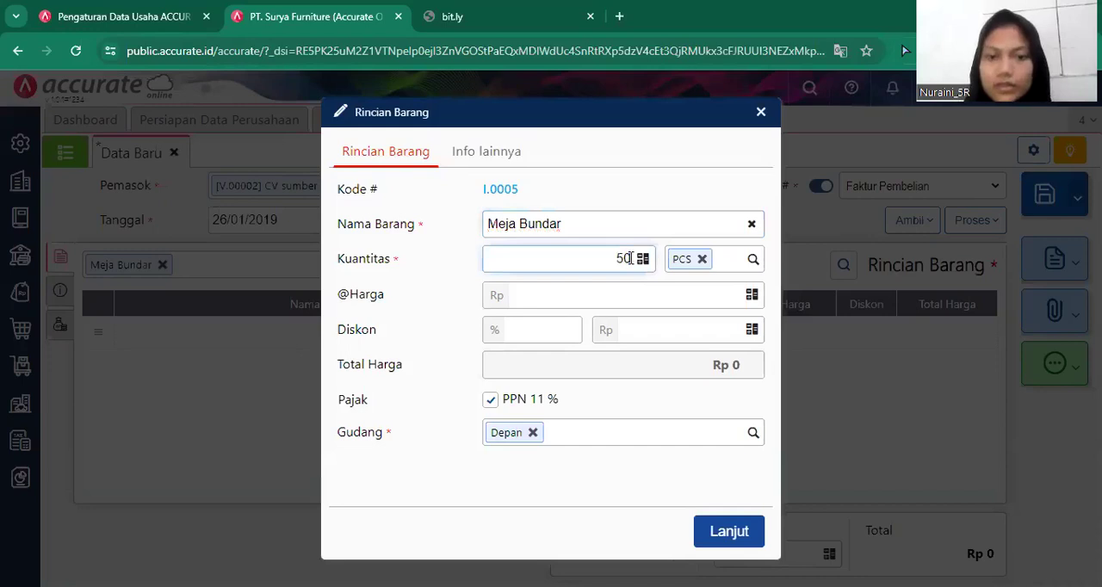
pyautogui.click(661, 299)
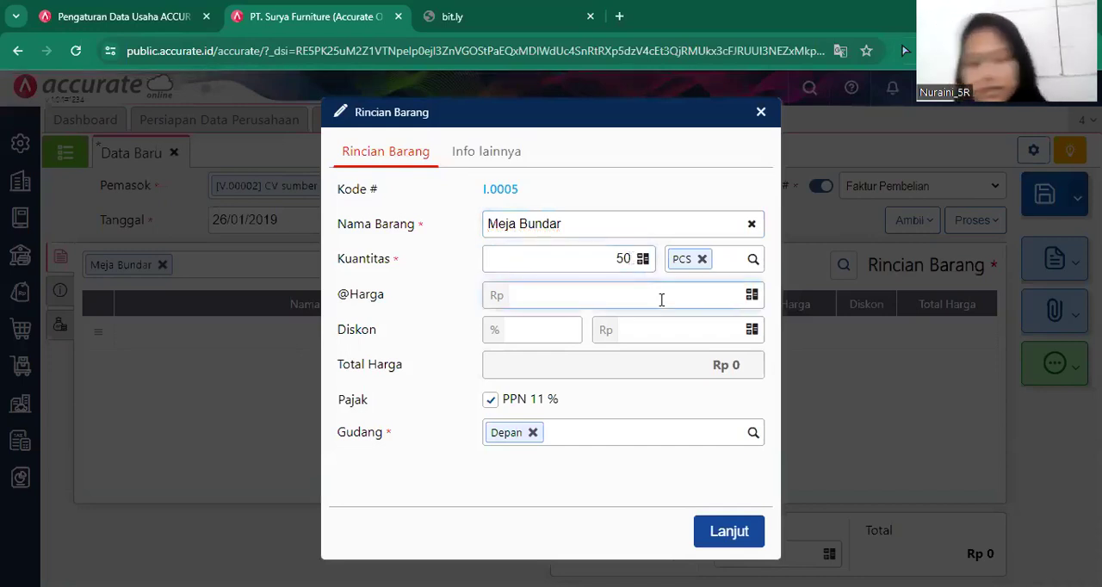
pyautogui.write('110.000')
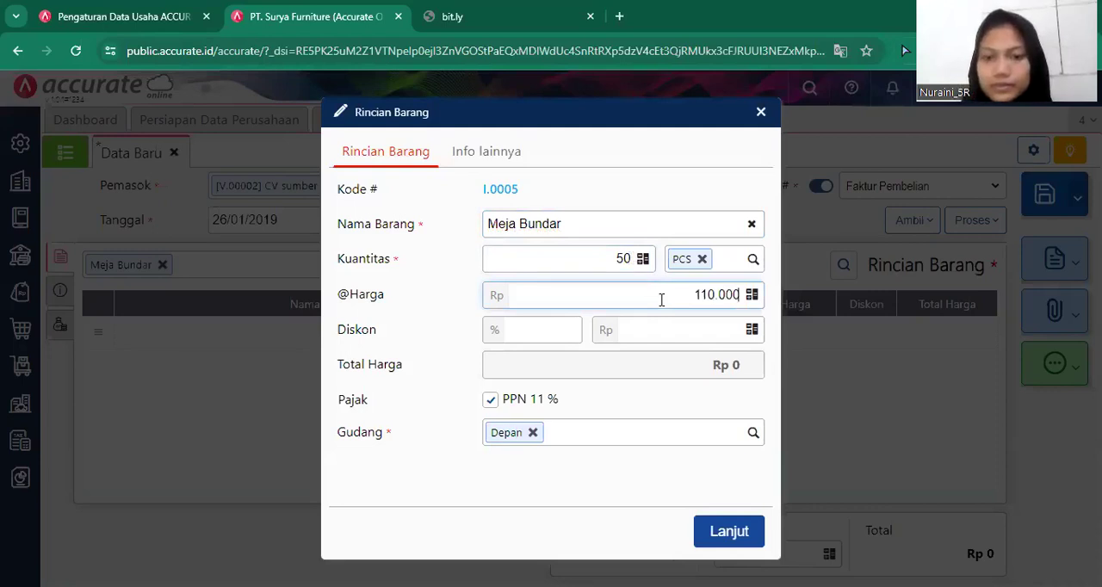
pyautogui.click(516, 401)
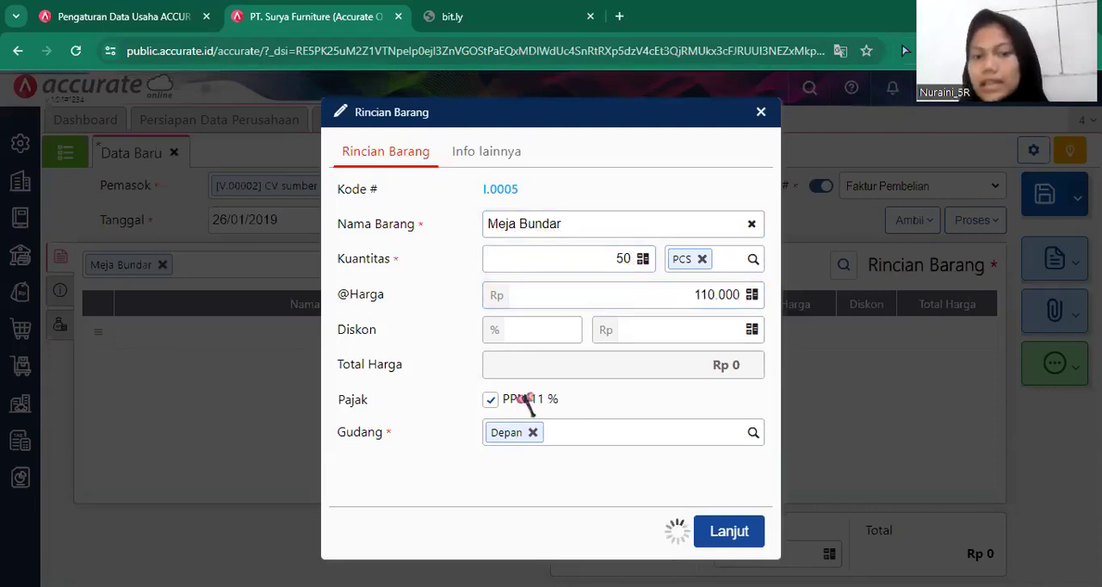
pyautogui.click(725, 532)
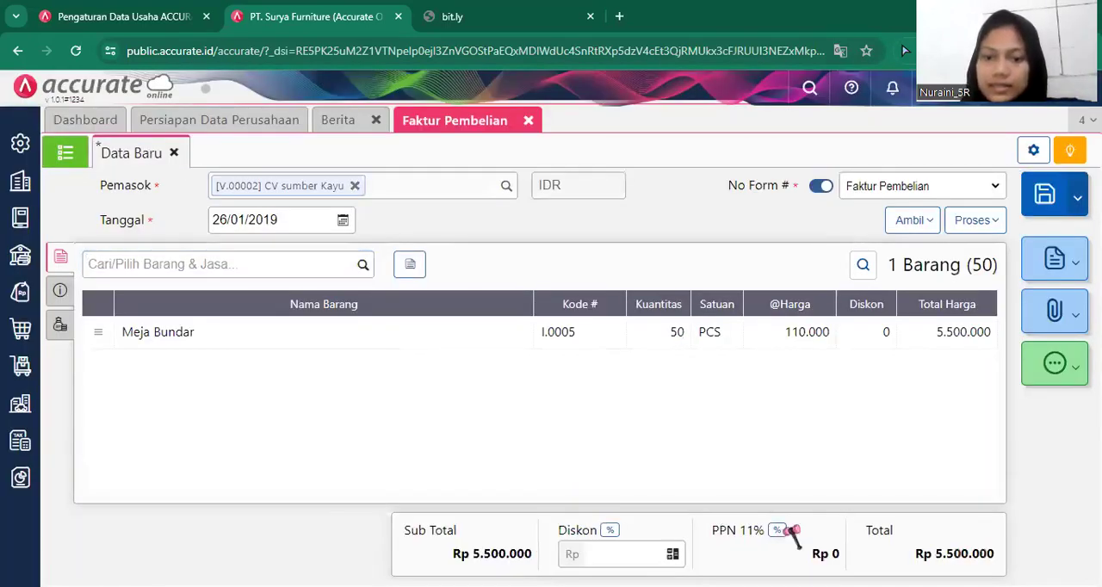
# Change the invoice's PPN rate (Tarif PPN) to 10% and apply PPN 10% to the Meja Bundar item.
pyautogui.click(786, 531)
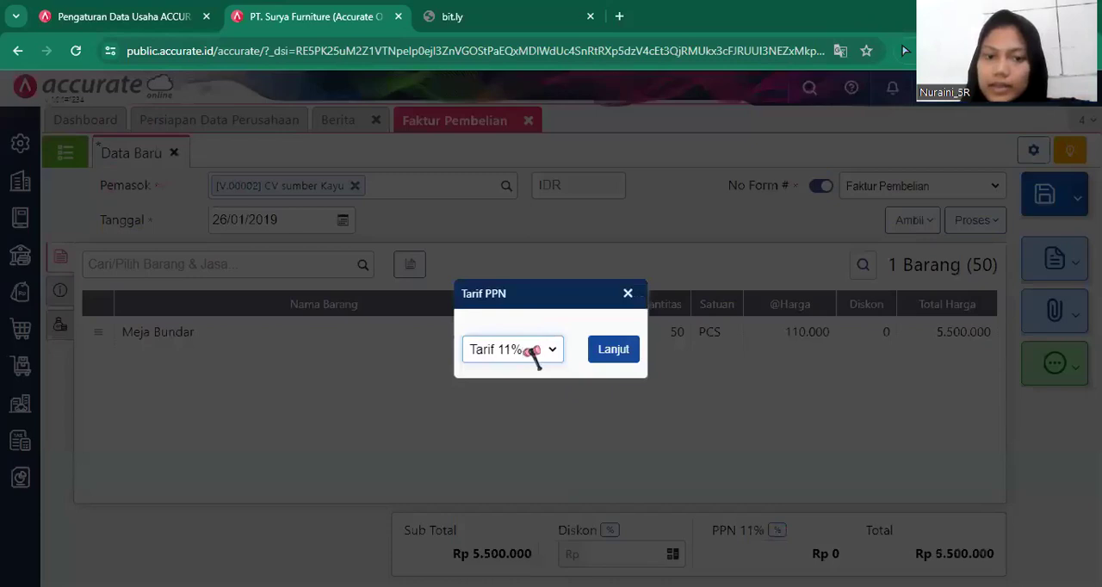
pyautogui.click(525, 360)
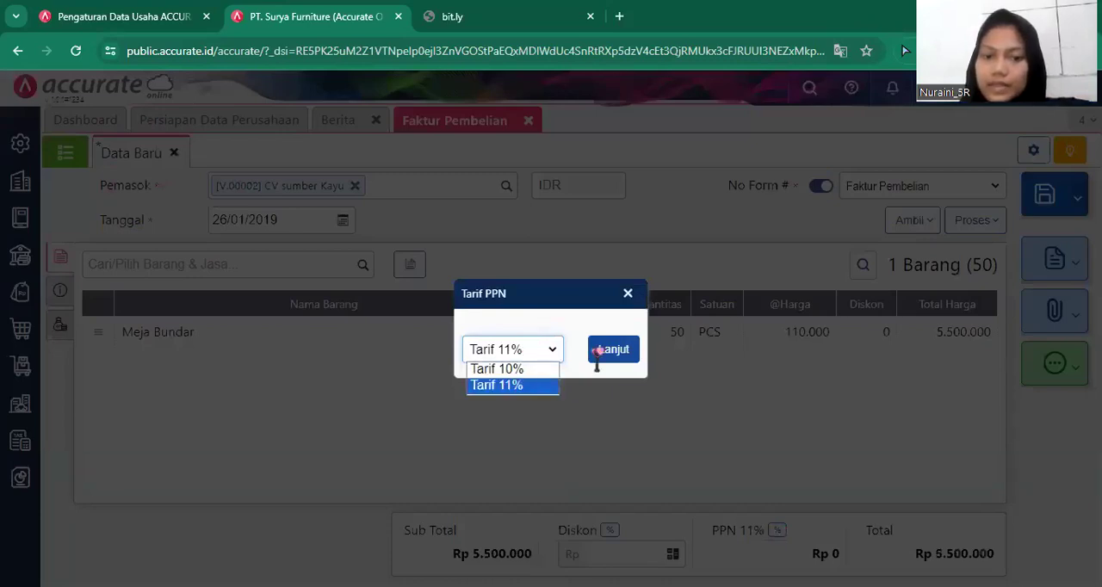
pyautogui.click(597, 353)
pyautogui.click(596, 351)
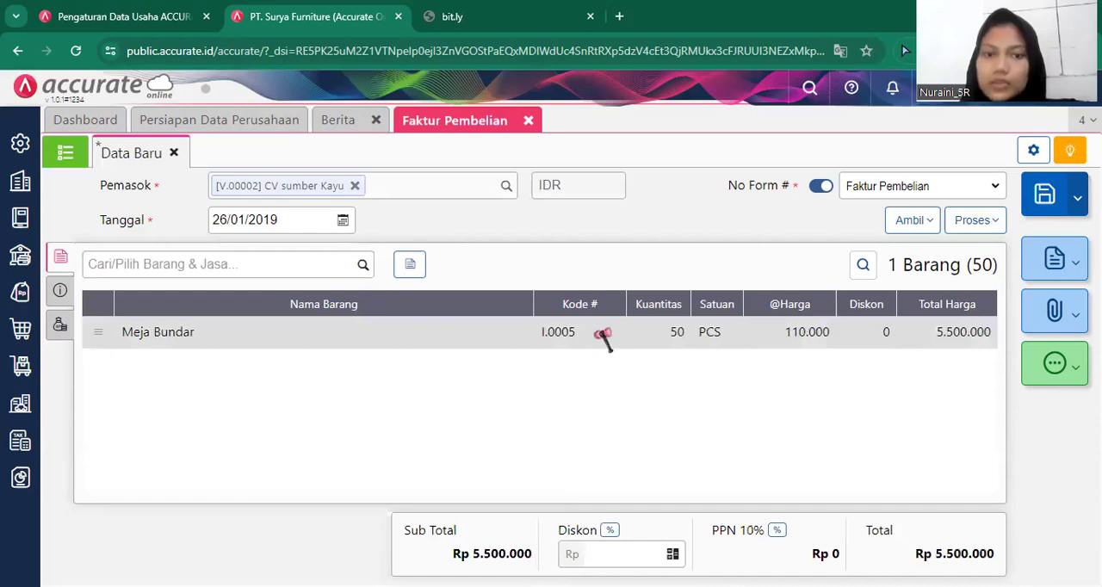
pyautogui.click(597, 339)
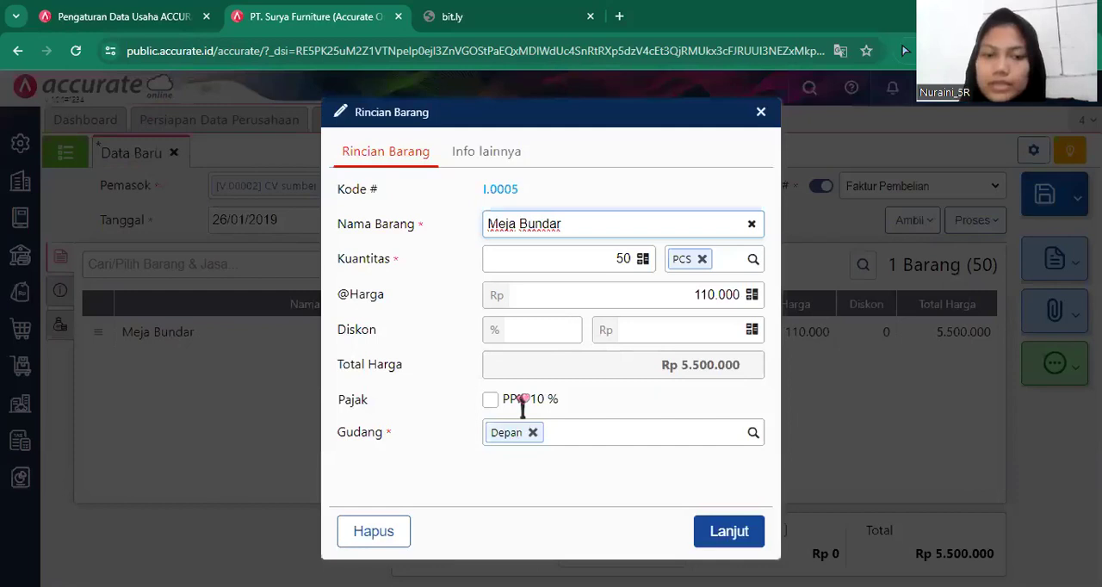
pyautogui.click(522, 399)
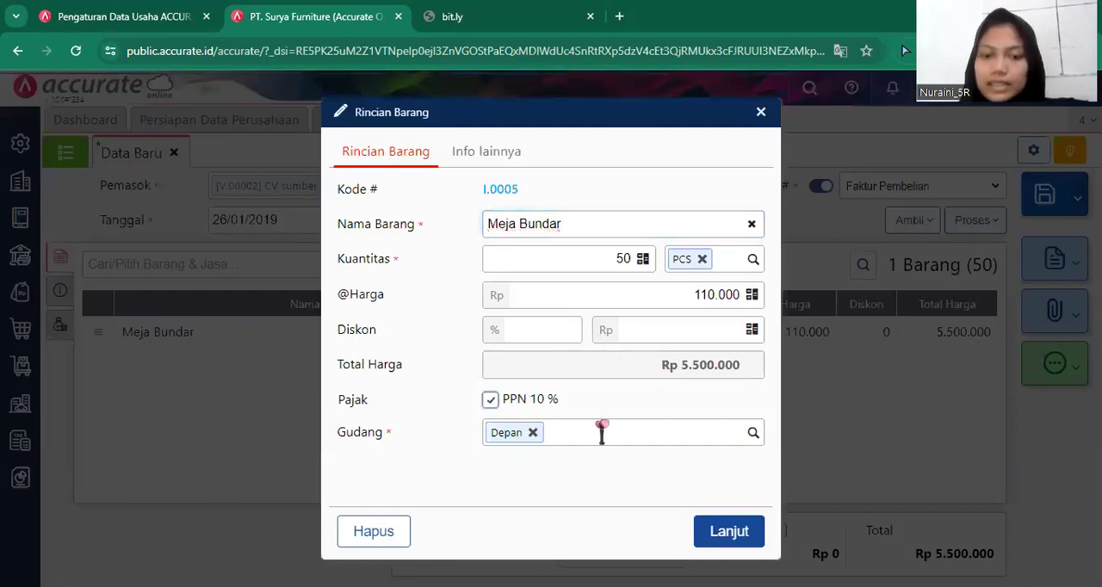
pyautogui.click(731, 529)
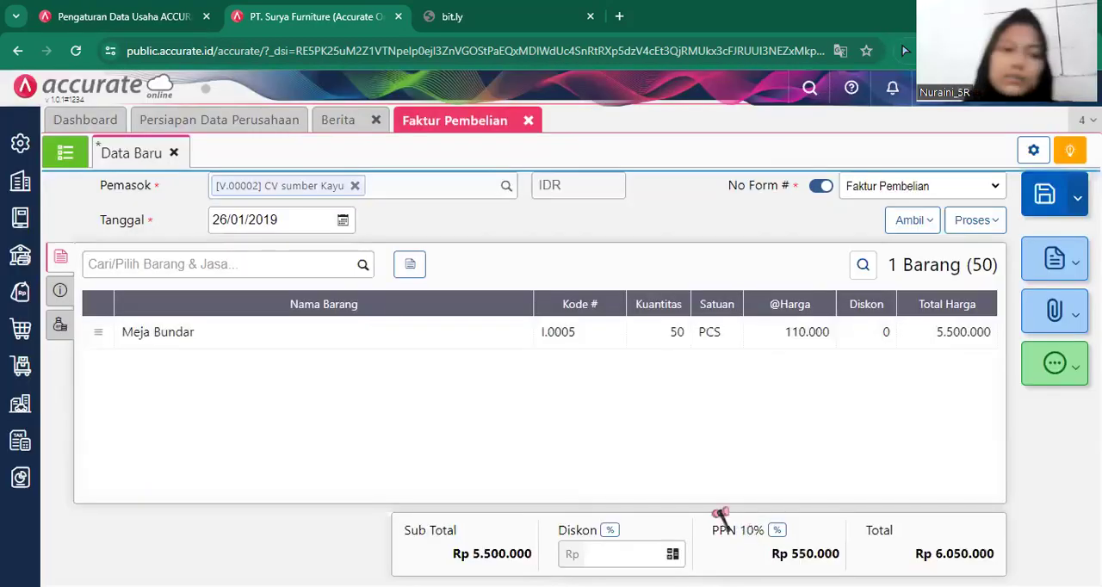
# Add 50 PCS of Meja Persegi at Rp 110.000 each to the purchase invoice.
pyautogui.click(362, 268)
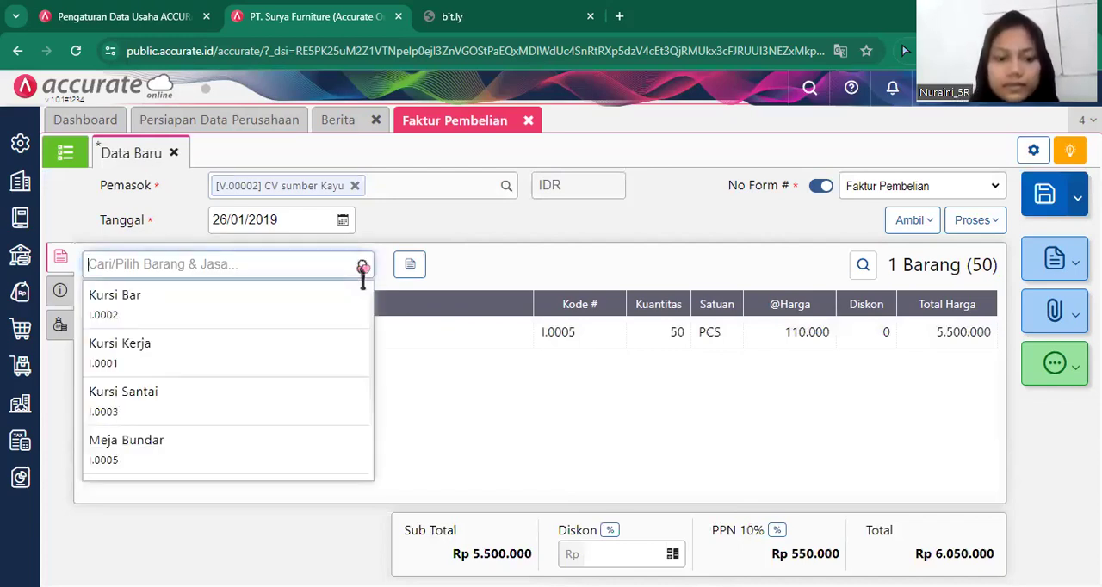
pyautogui.write('meja')
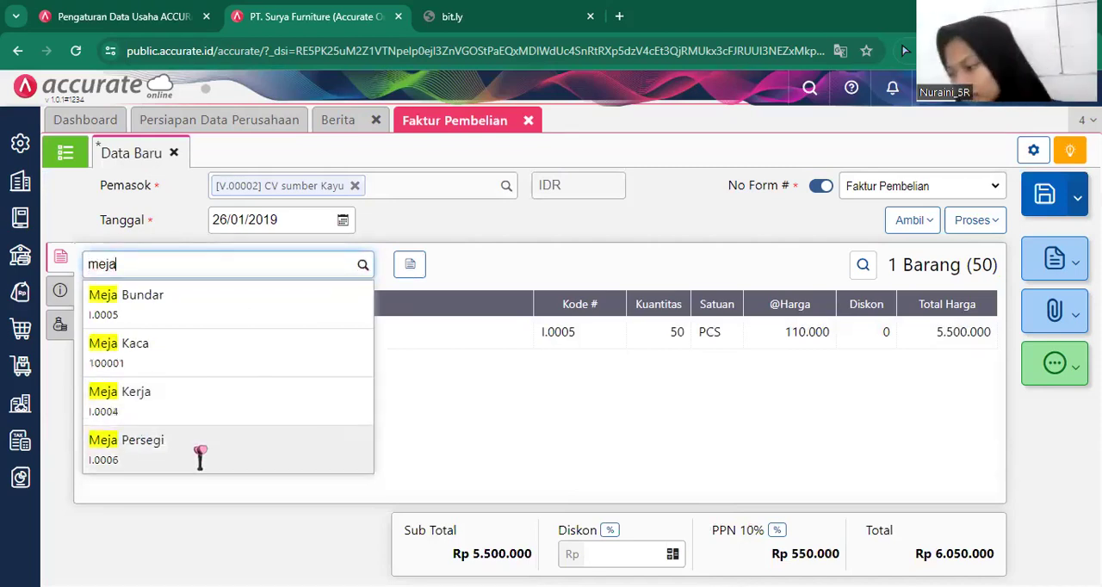
pyautogui.click(210, 452)
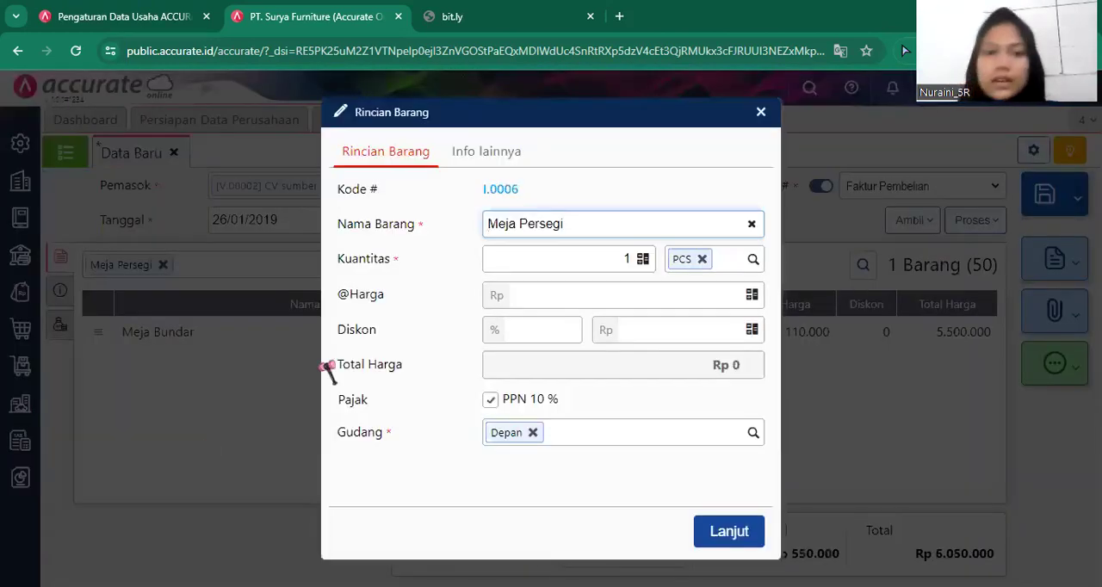
pyautogui.click(629, 256)
pyautogui.write('50')
pyautogui.click(639, 297)
pyautogui.write('110.000')
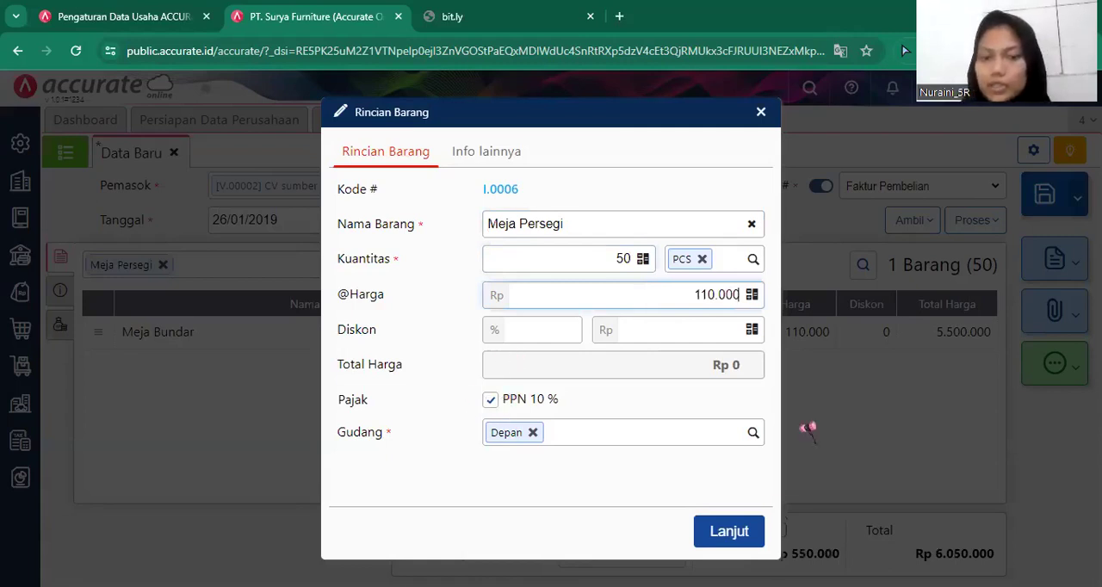
pyautogui.click(734, 528)
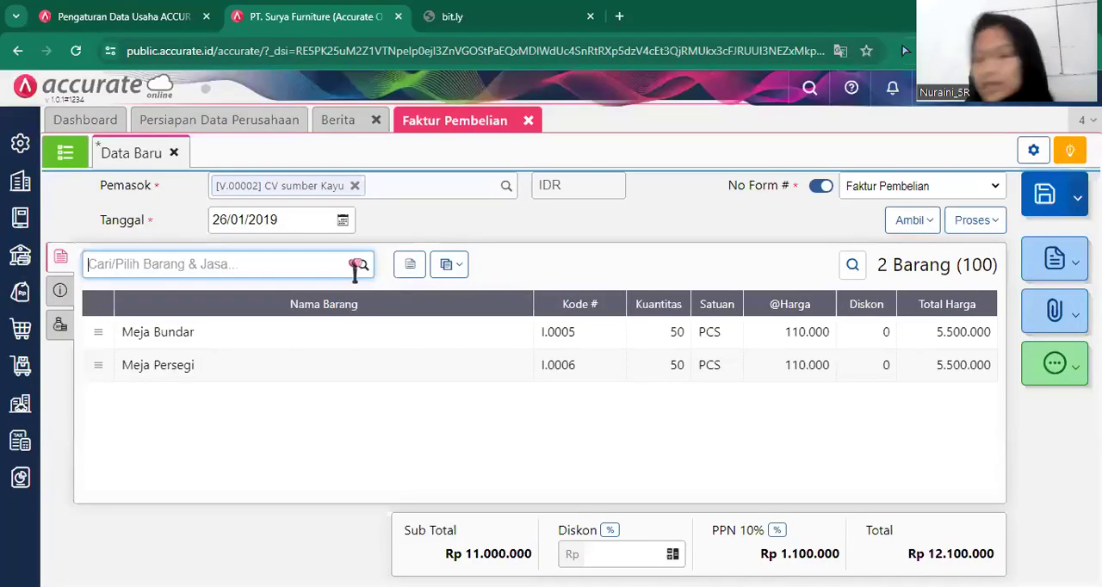
# Add 50 PCS of Meja Kaca at Rp 85.000 each to the purchase invoice.
pyautogui.click(354, 267)
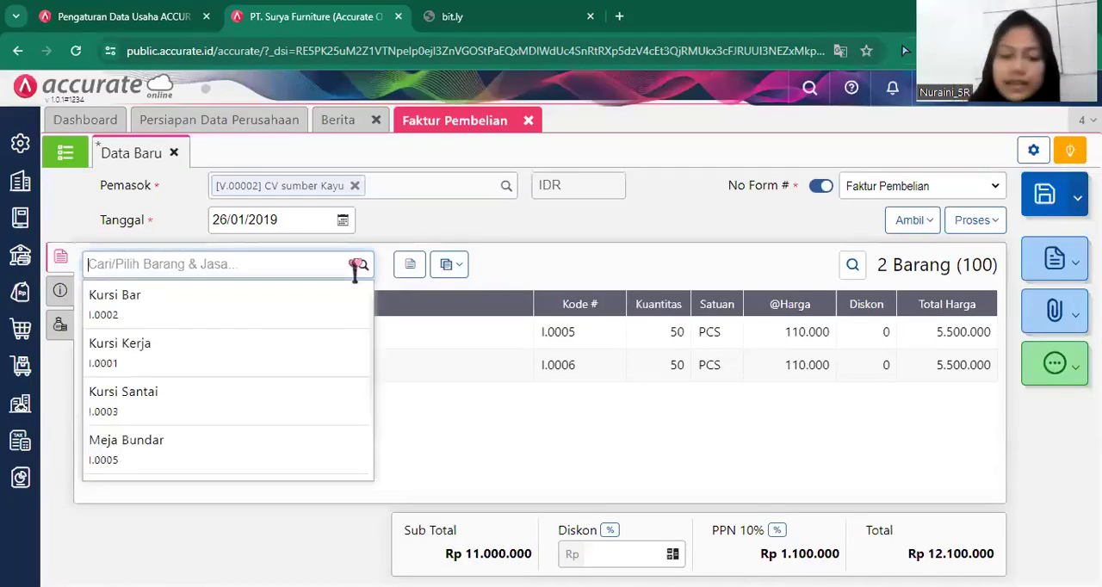
pyautogui.write('meja')
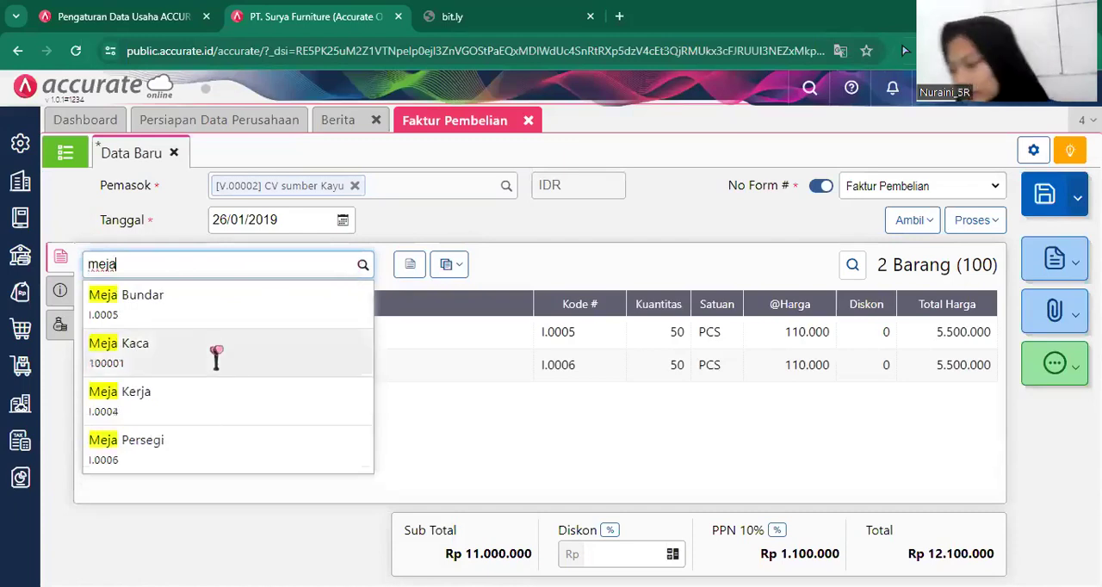
pyautogui.click(226, 353)
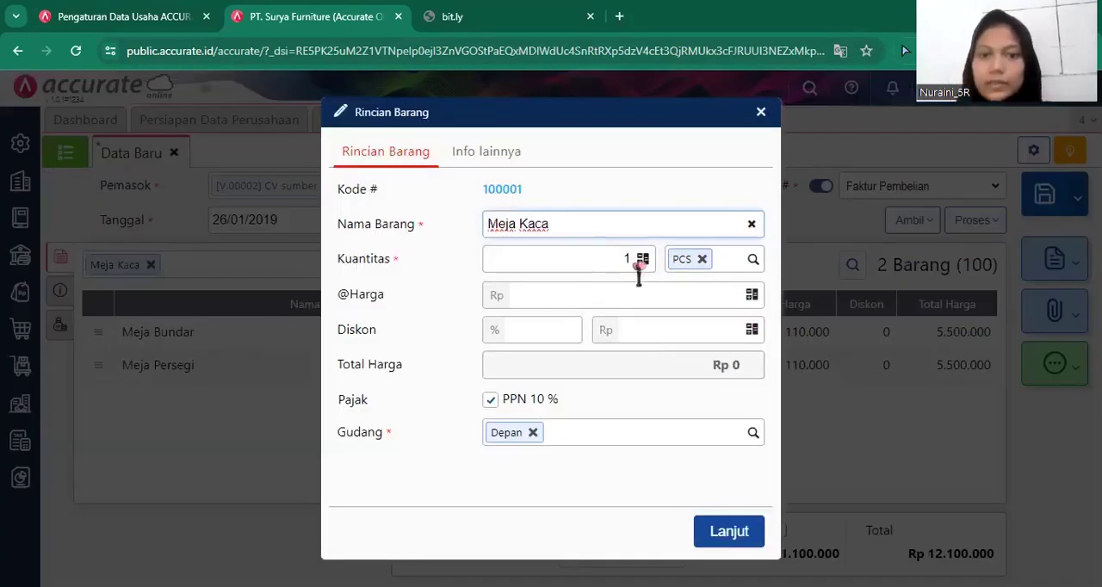
pyautogui.click(629, 254)
pyautogui.write('5')
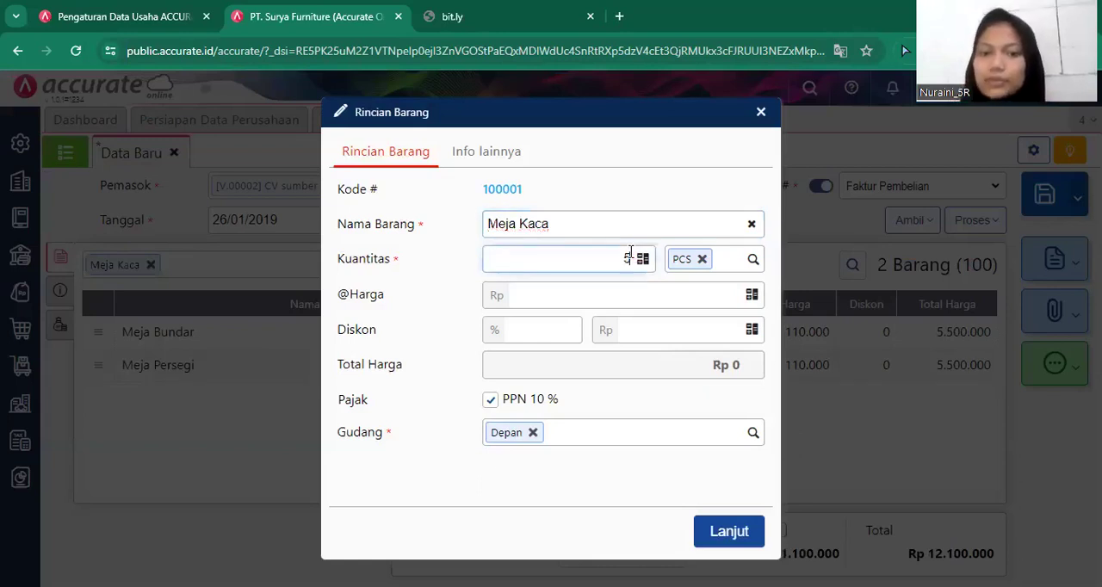
pyautogui.write('0')
pyautogui.click(650, 287)
pyautogui.write('85.000')
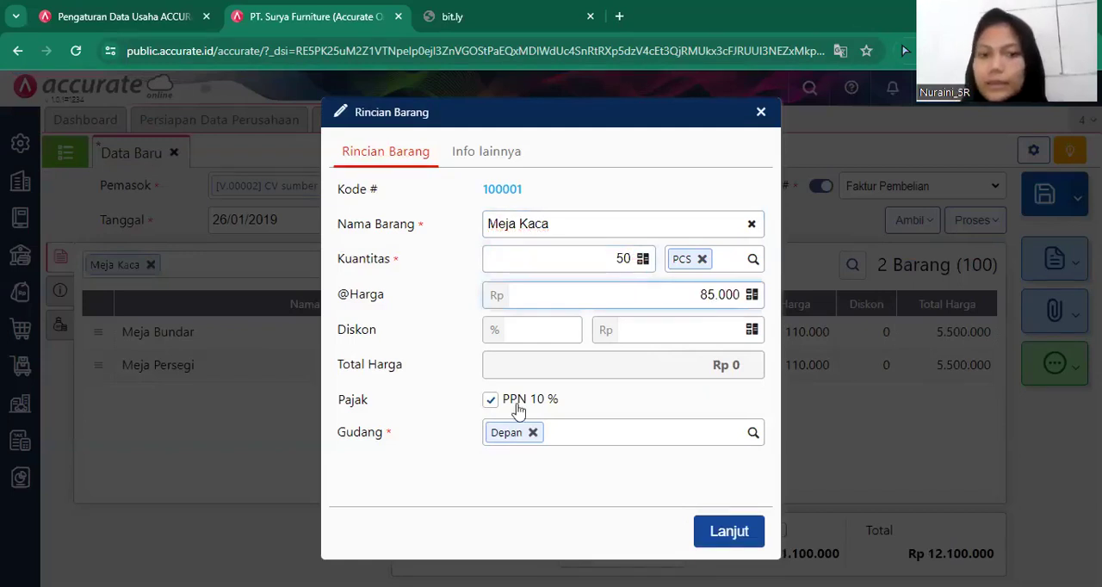
pyautogui.click(745, 531)
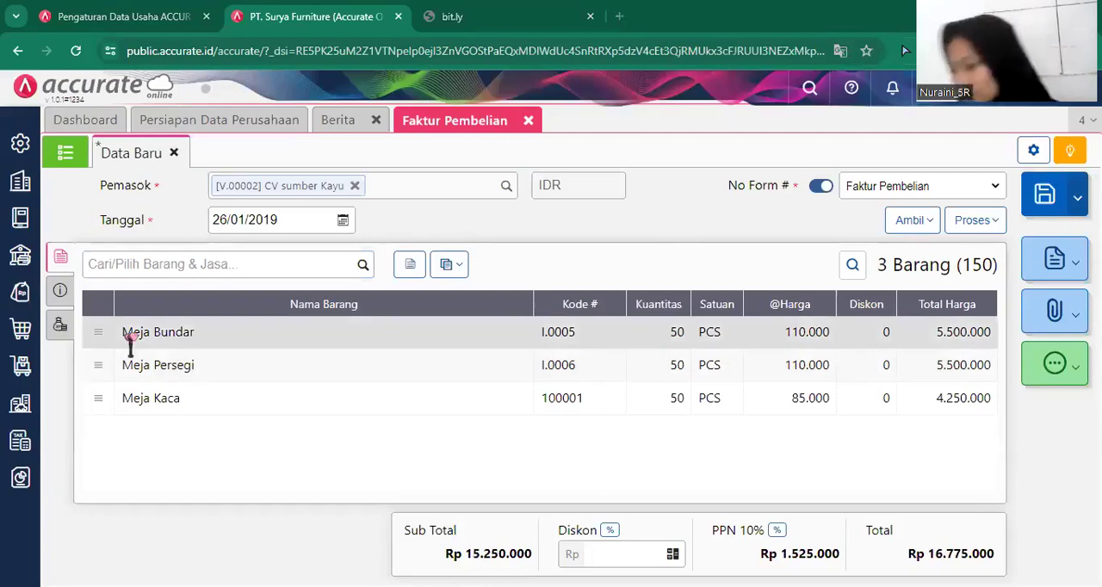
# Enter sumber/2019-908 as the invoice number (No Faktur) and mark the invoice as billed before goods receipt (Tagihan Dimuka).
pyautogui.click(60, 293)
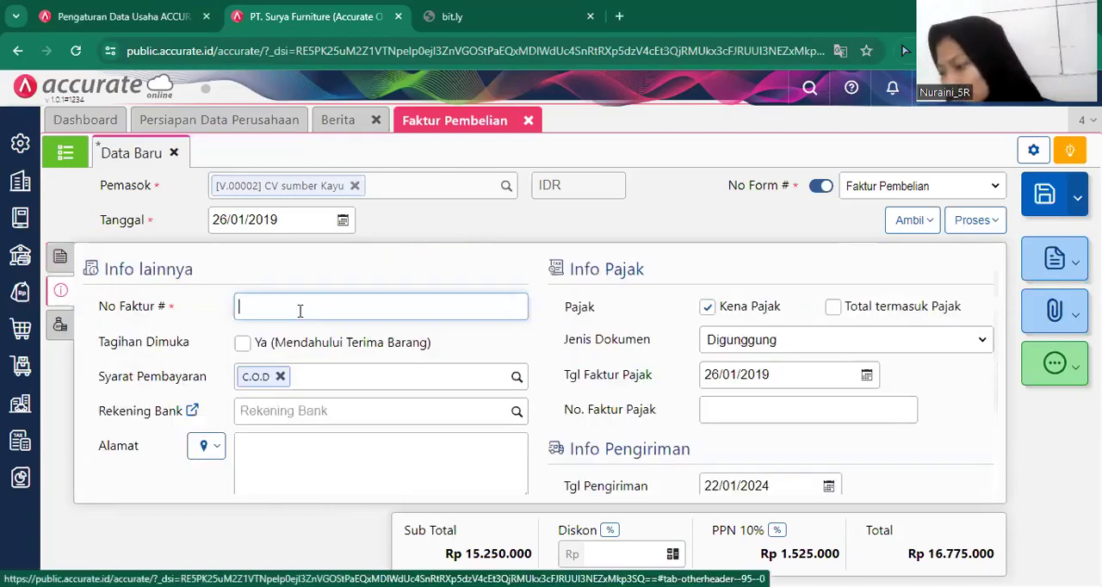
pyautogui.click(300, 311)
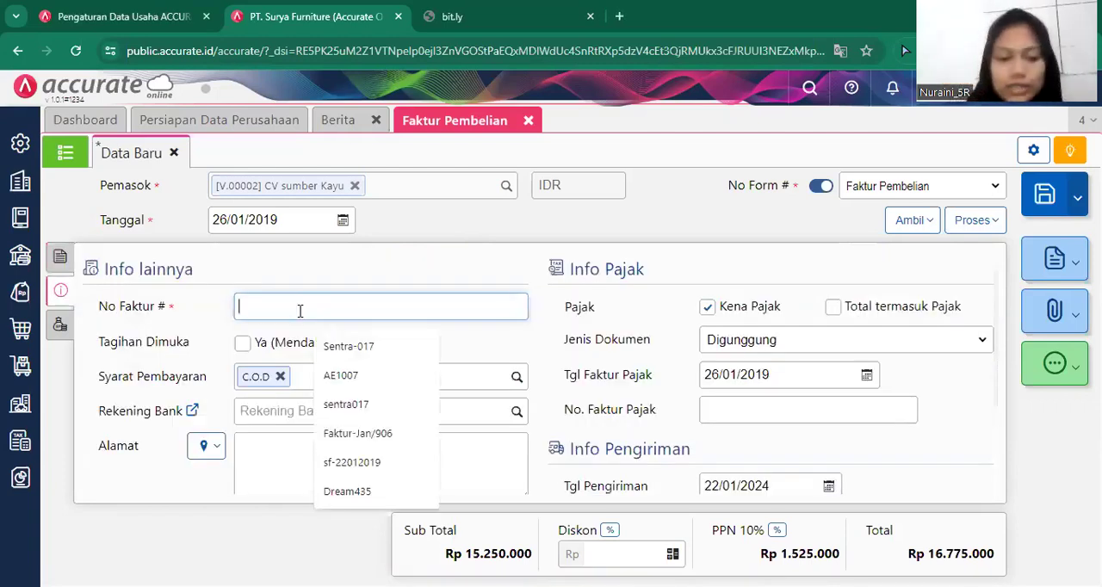
pyautogui.write('sumber')
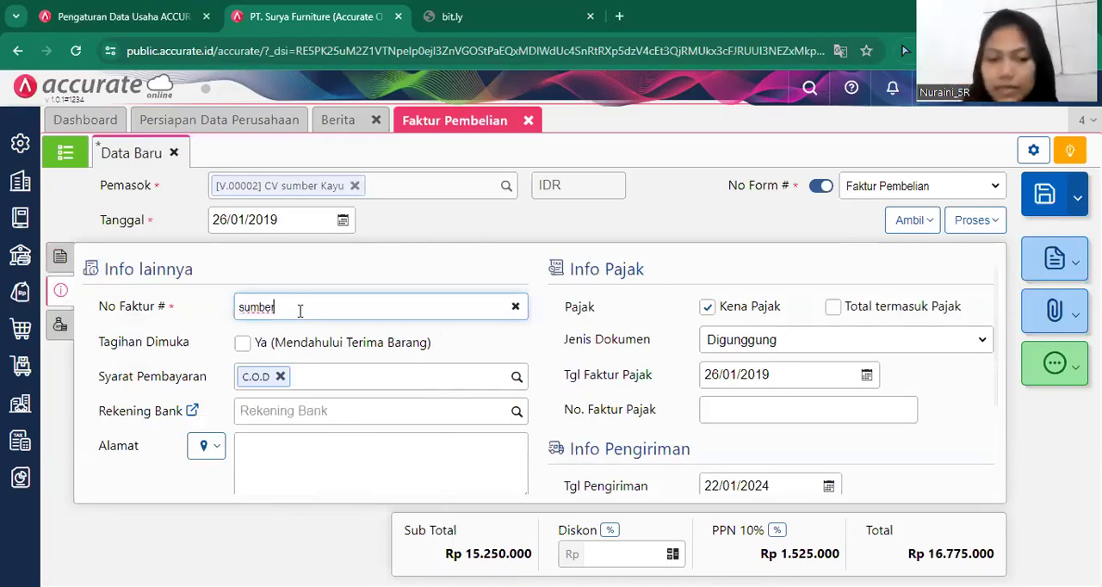
pyautogui.write('/2019')
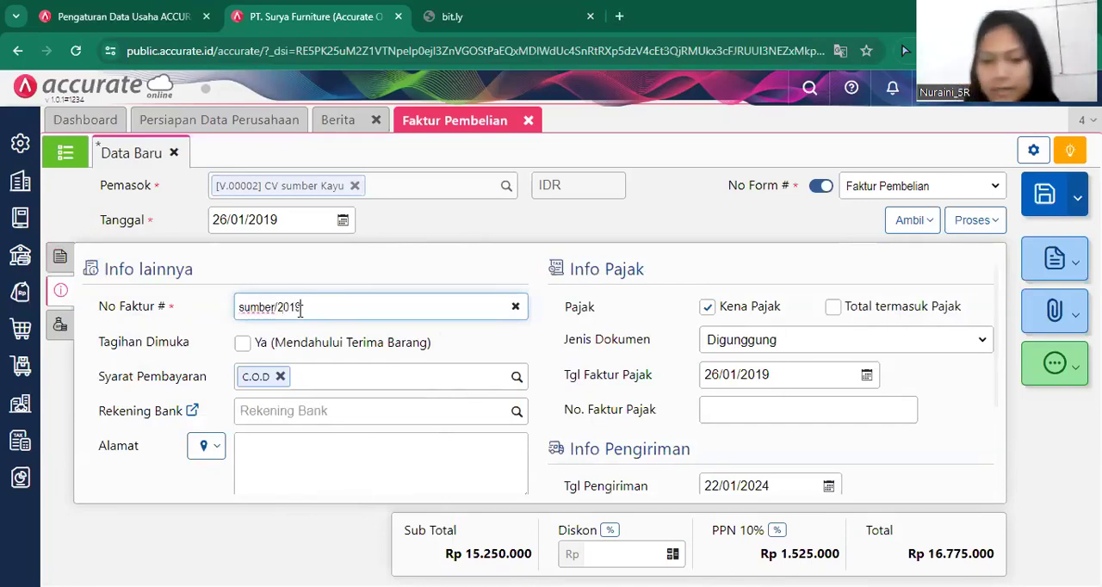
pyautogui.write('/908')
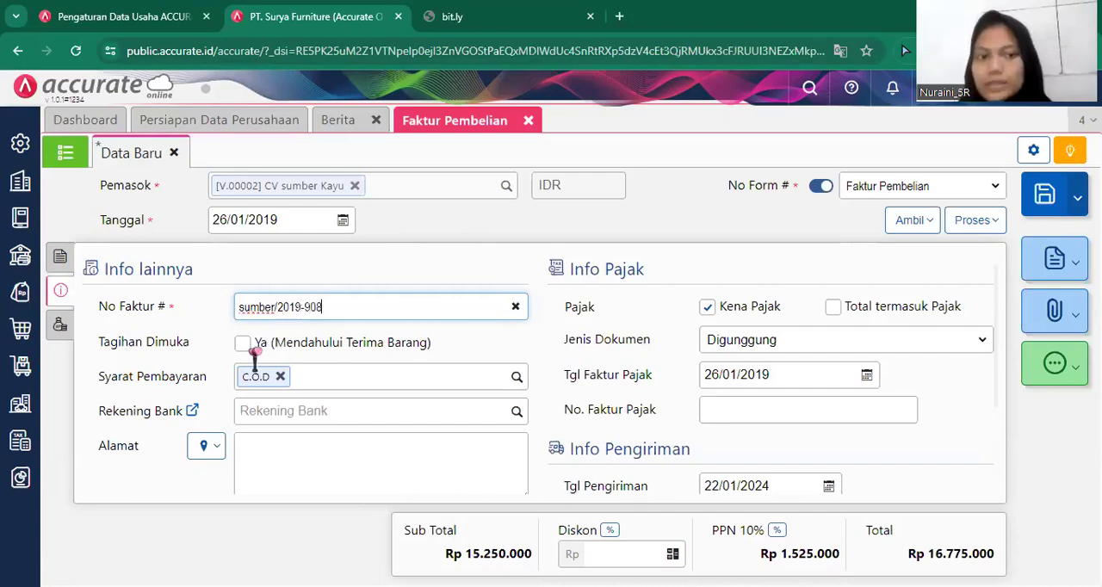
pyautogui.click(245, 343)
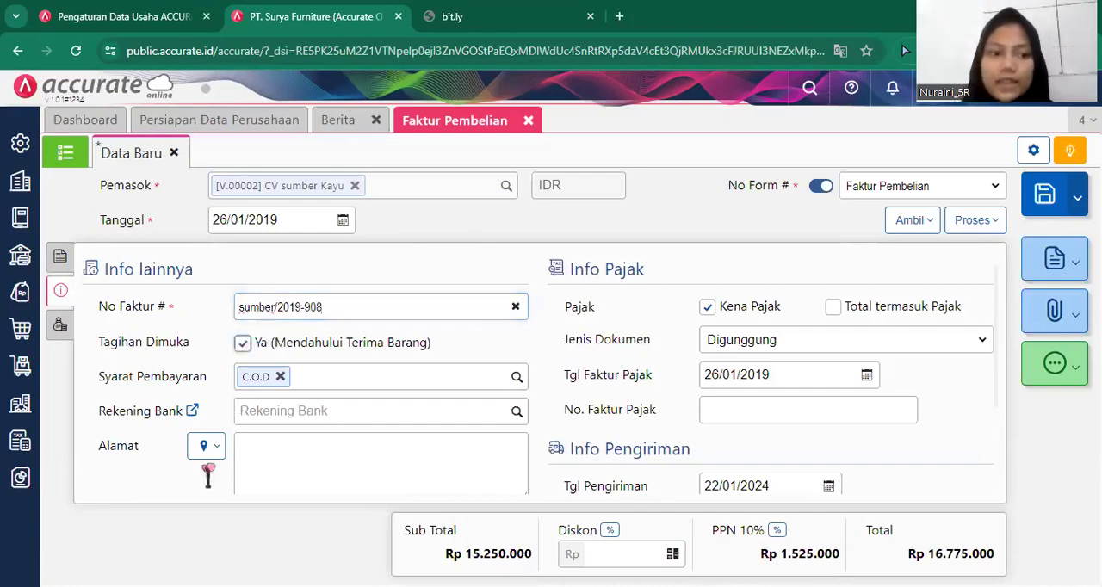
# Fill the invoice's address (Alamat) from the available addresses and set the delivery date (Tgl Pengiriman) to 27/01/2019.
pyautogui.click(204, 450)
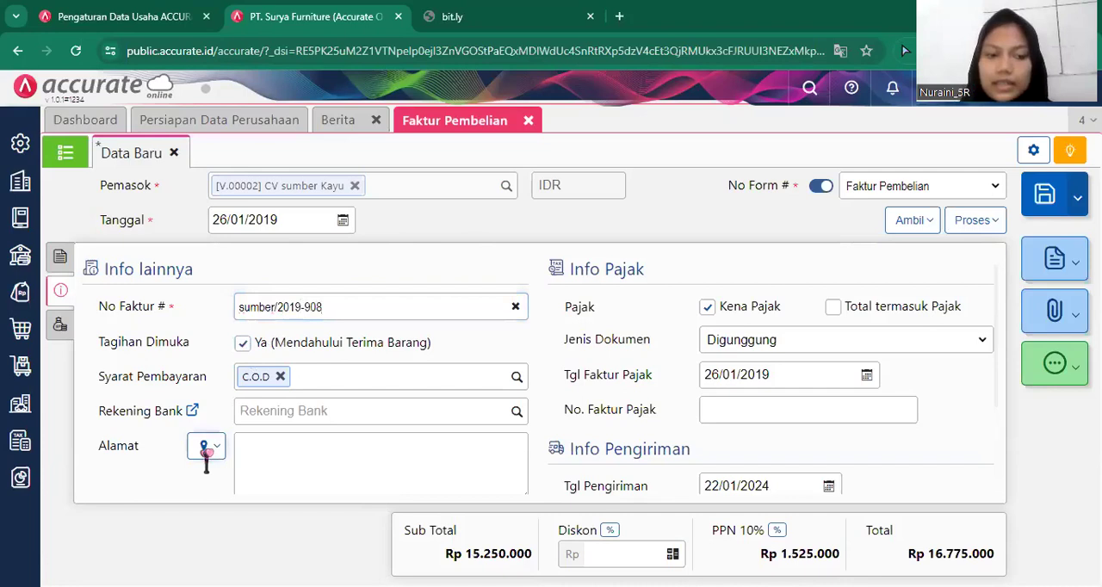
pyautogui.click(259, 478)
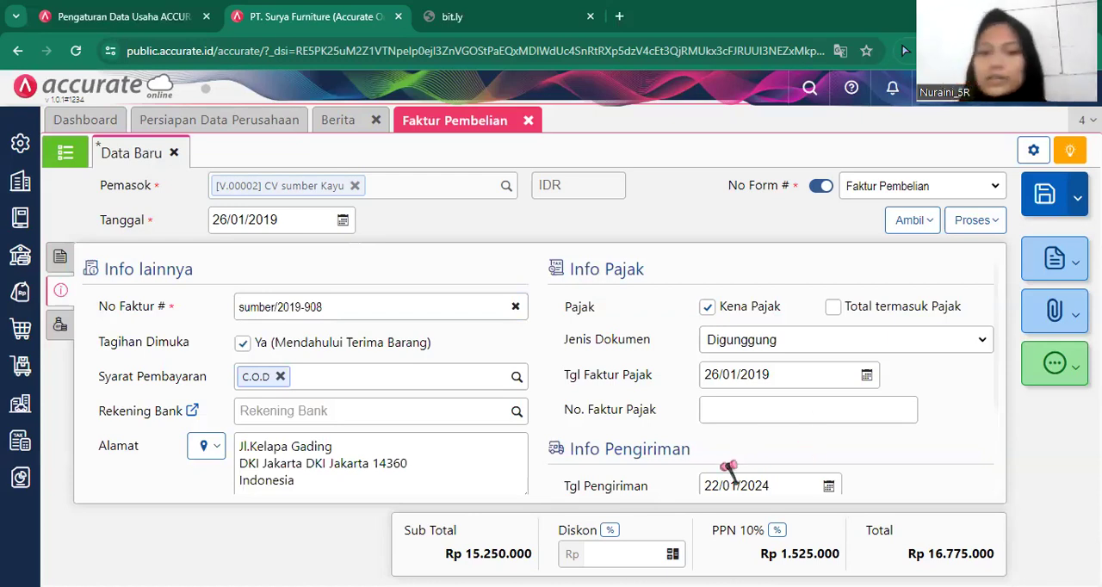
pyautogui.tripleClick(770, 486)
pyautogui.press('BackSpace')
pyautogui.write('27/01/')
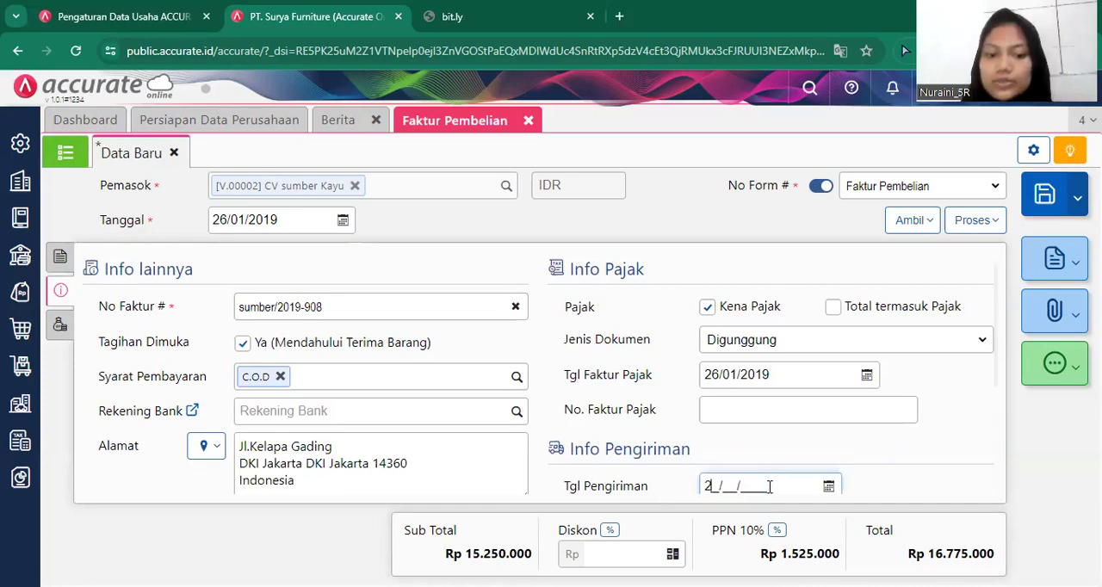
pyautogui.write('2019')
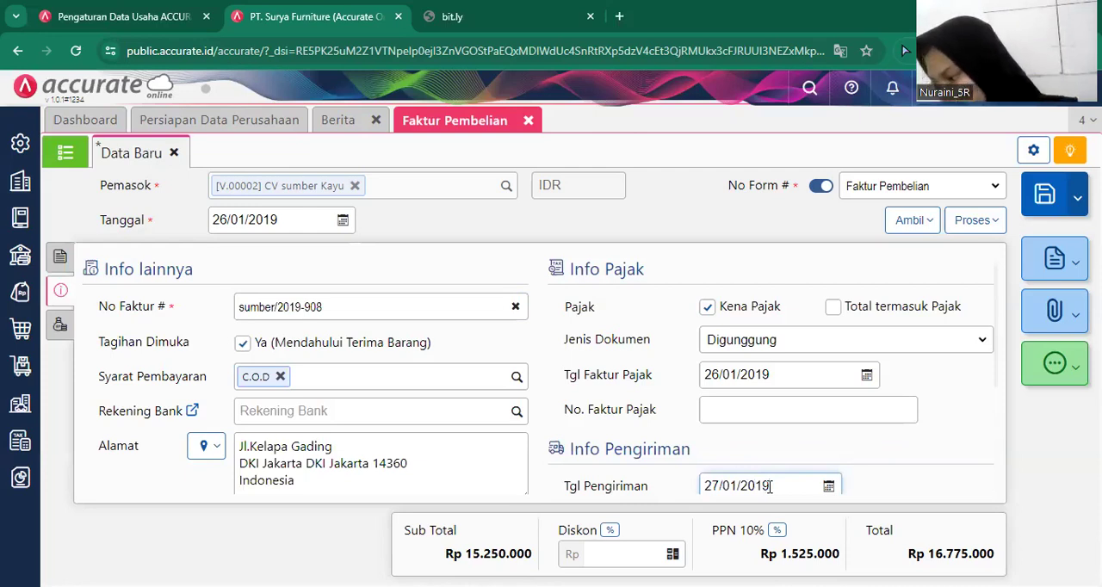
# Apply an overall discount (Diskon) of Rp 1.250.000 to the purchase invoice.
pyautogui.click(57, 329)
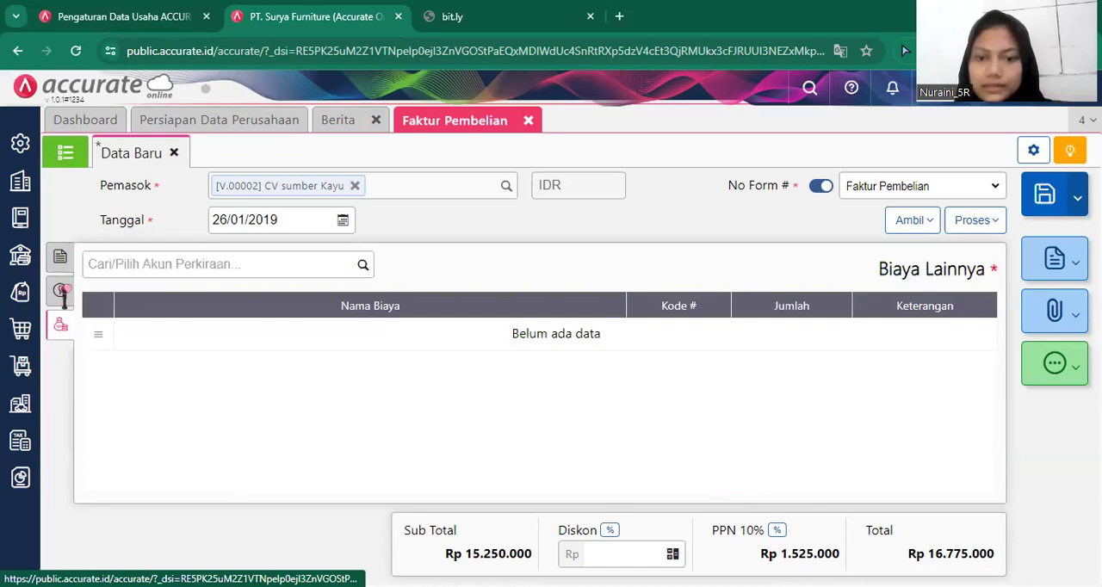
pyautogui.click(62, 293)
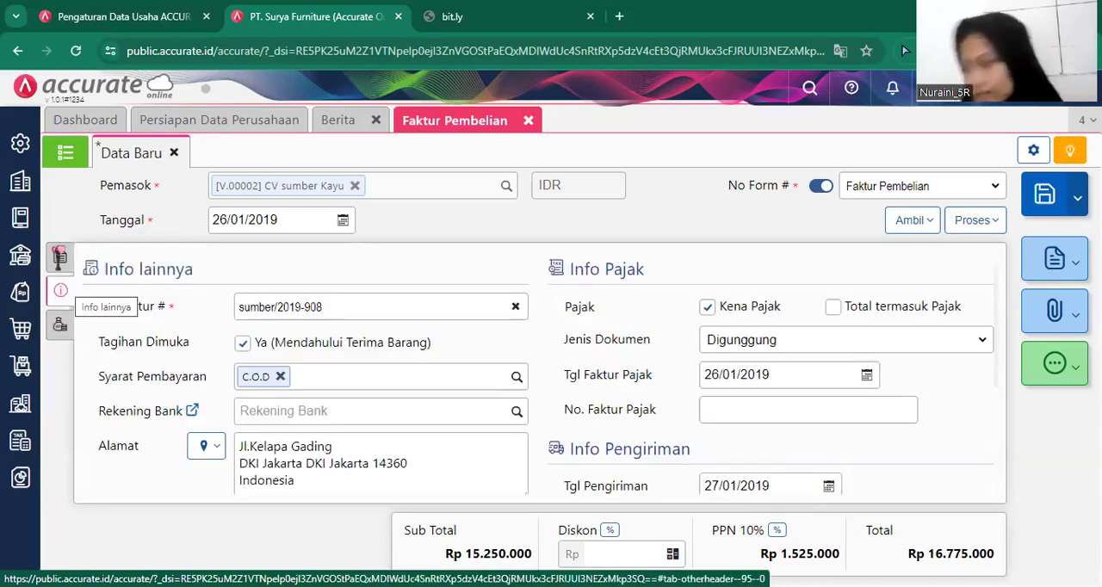
pyautogui.click(59, 256)
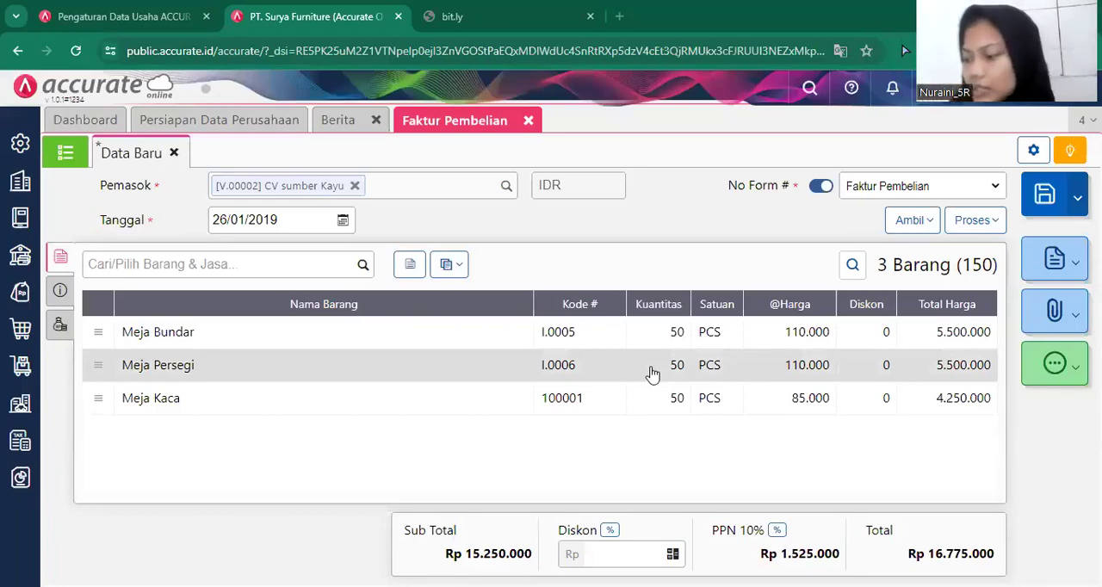
pyautogui.click(620, 555)
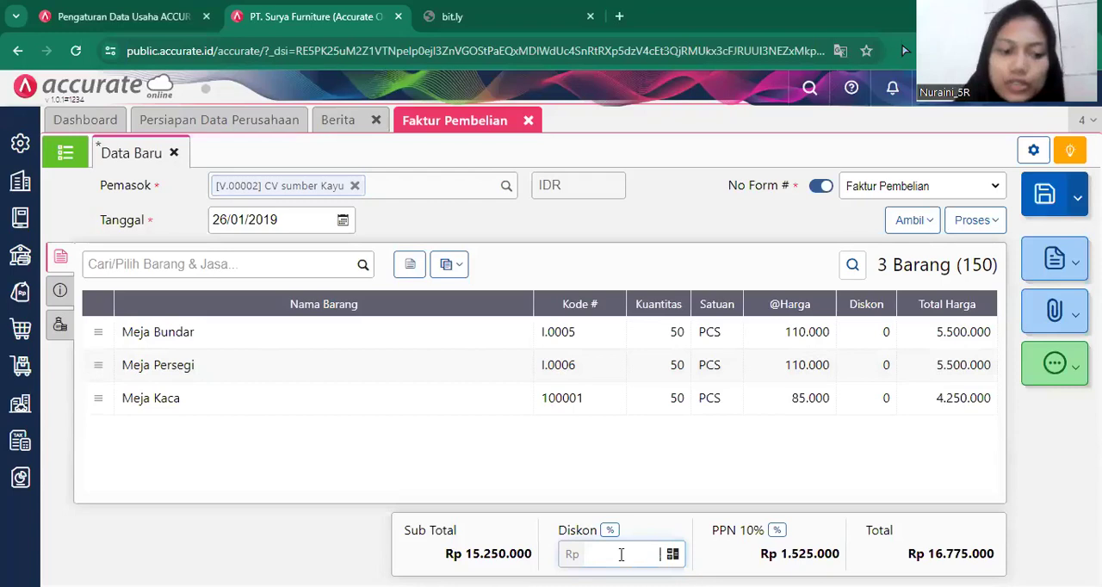
pyautogui.write('1.250.')
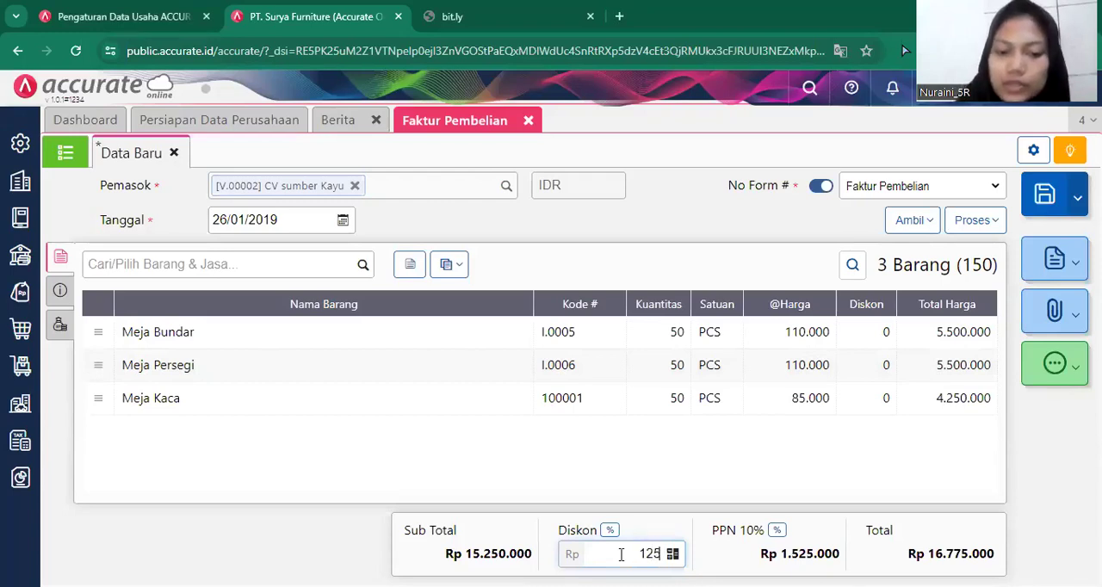
pyautogui.write('000')
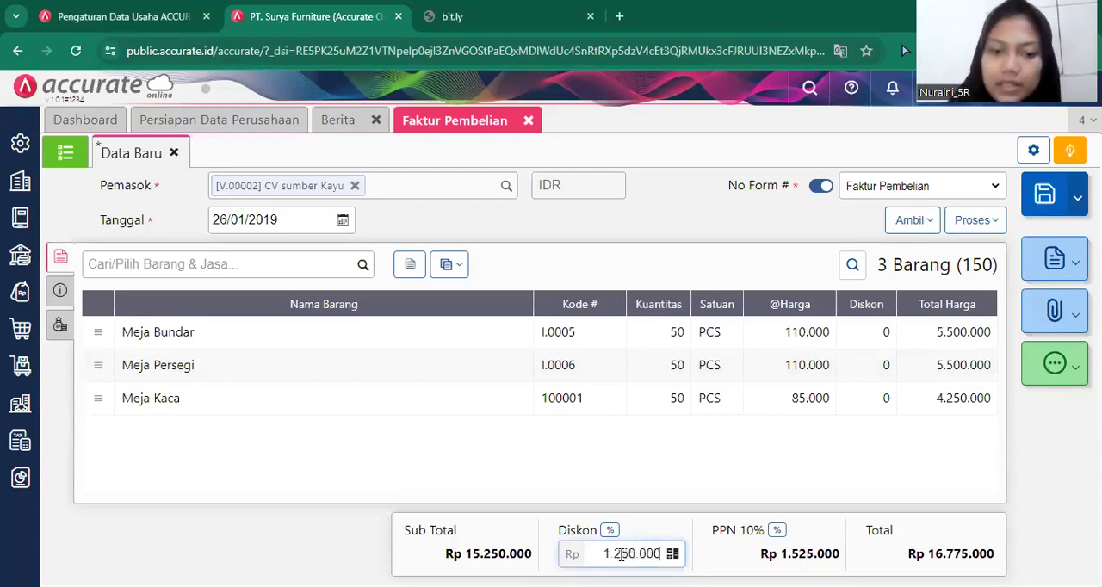
# Check the invoice's additional info and process the purchase invoice into a purchase payment (Pembayaran).
pyautogui.click(59, 291)
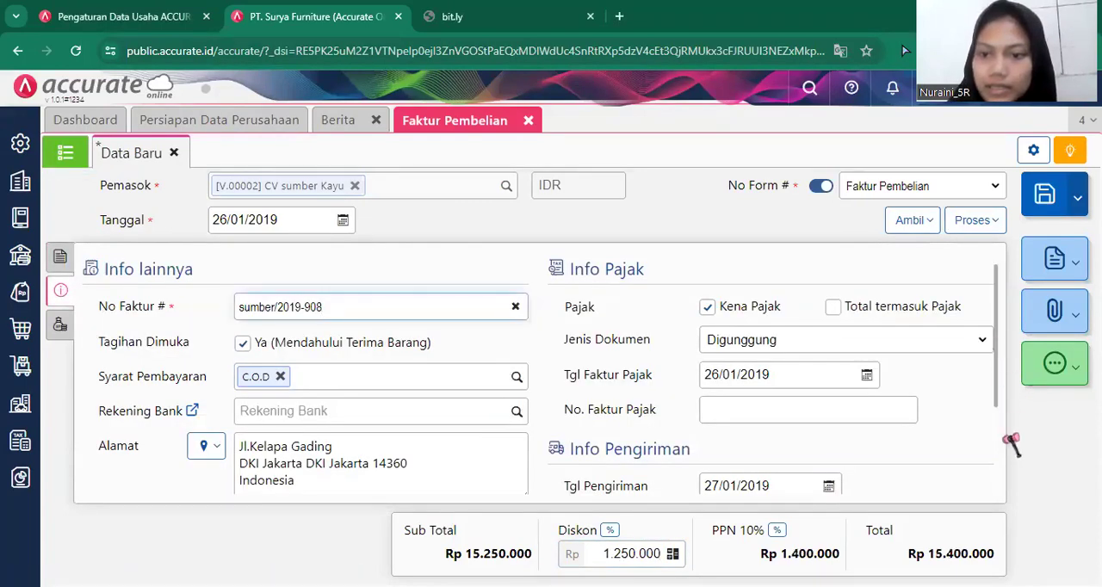
pyautogui.scroll(-2, 1001, 430)
pyautogui.scroll(2, 989, 265)
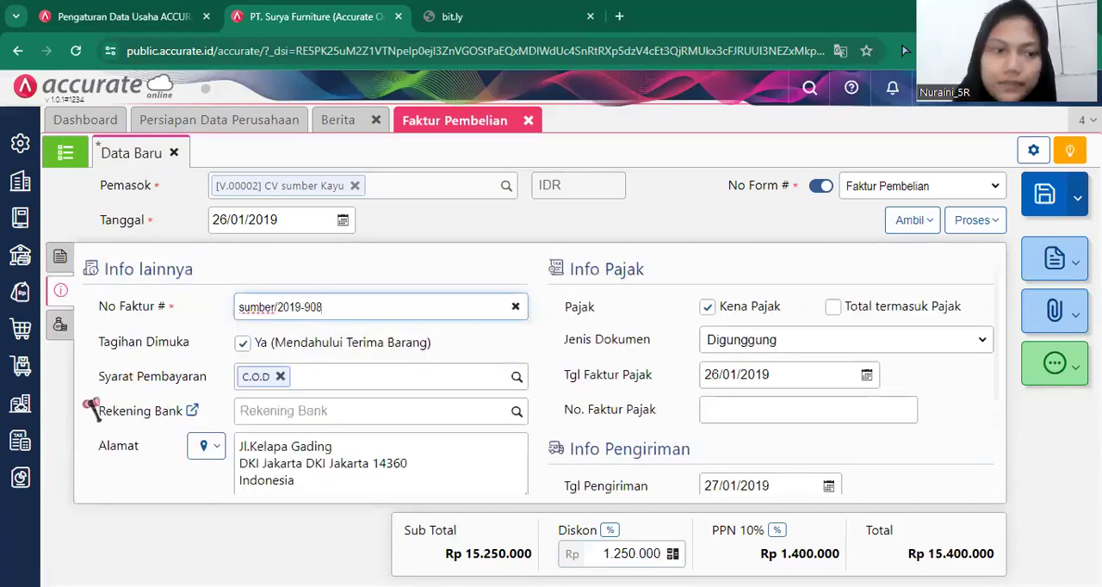
pyautogui.click(61, 258)
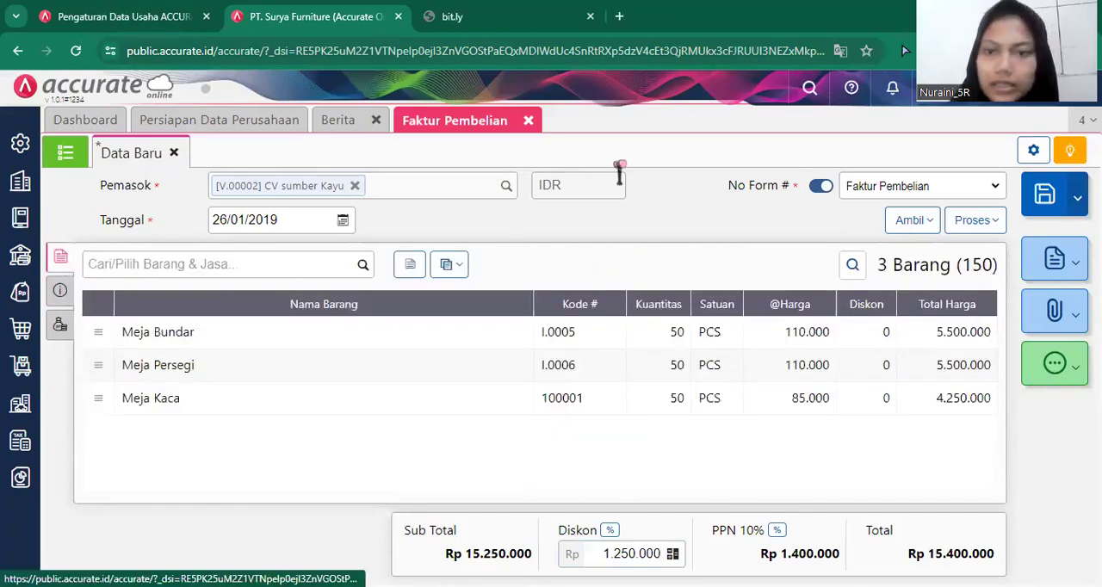
pyautogui.click(979, 222)
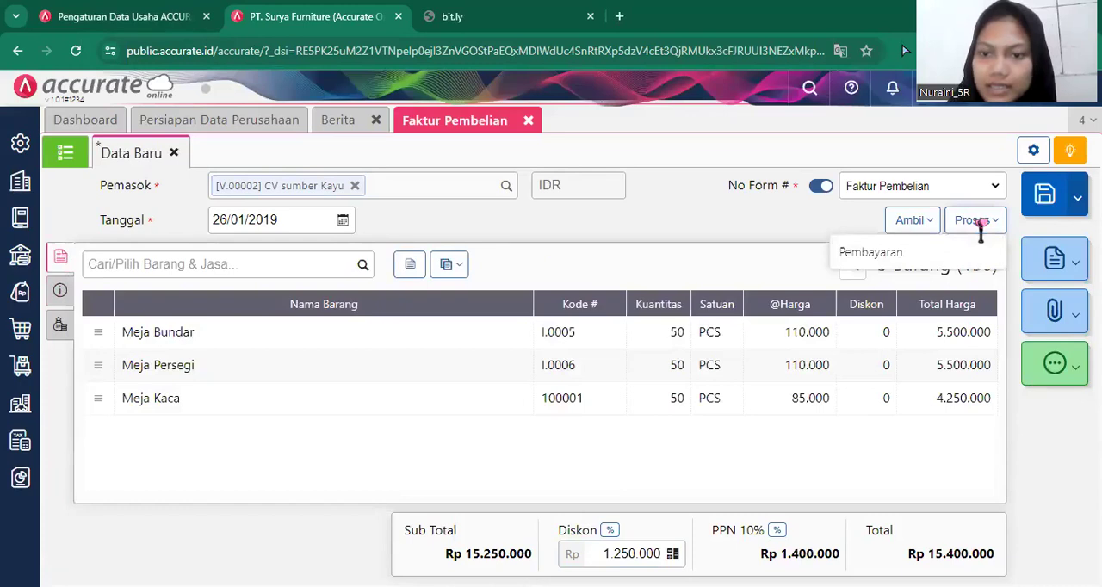
pyautogui.click(942, 263)
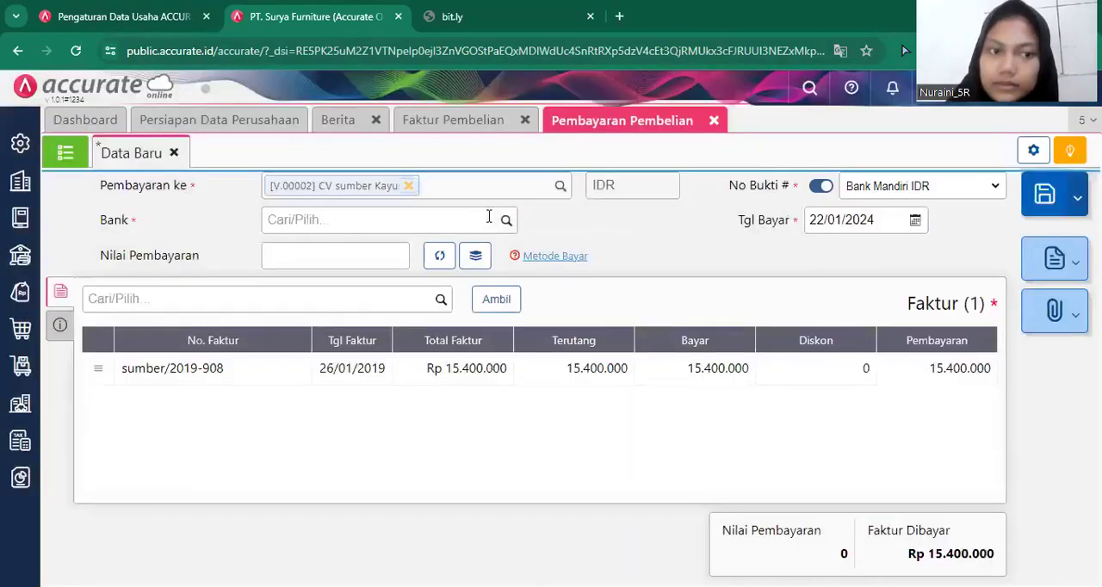
# Set the payment's bank to Bank Mandiri IDR and its payment date (Tgl Bayar) to 26/01/2019.
pyautogui.click(506, 220)
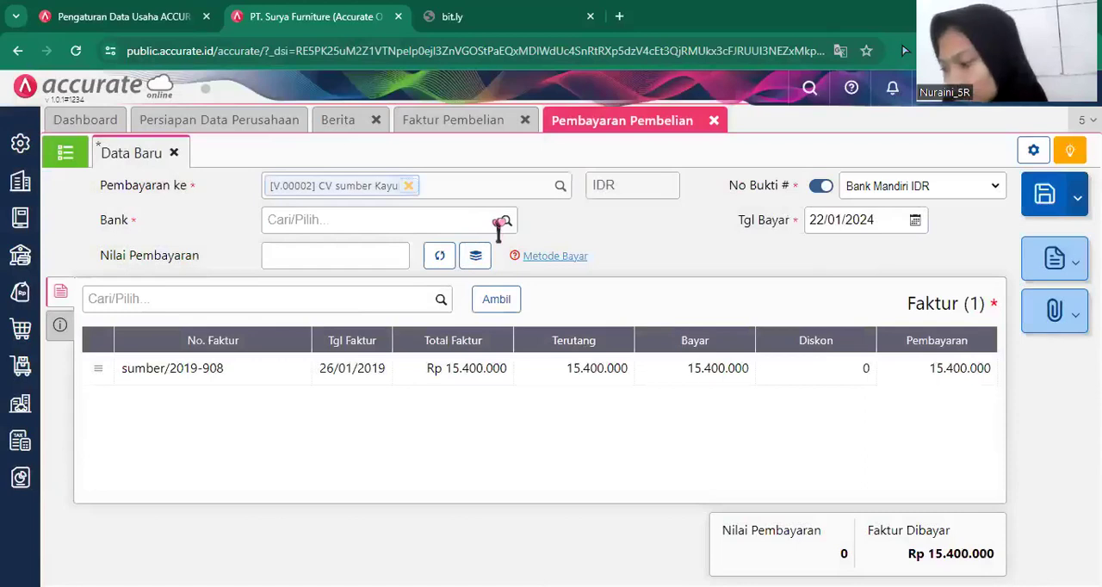
pyautogui.click(498, 228)
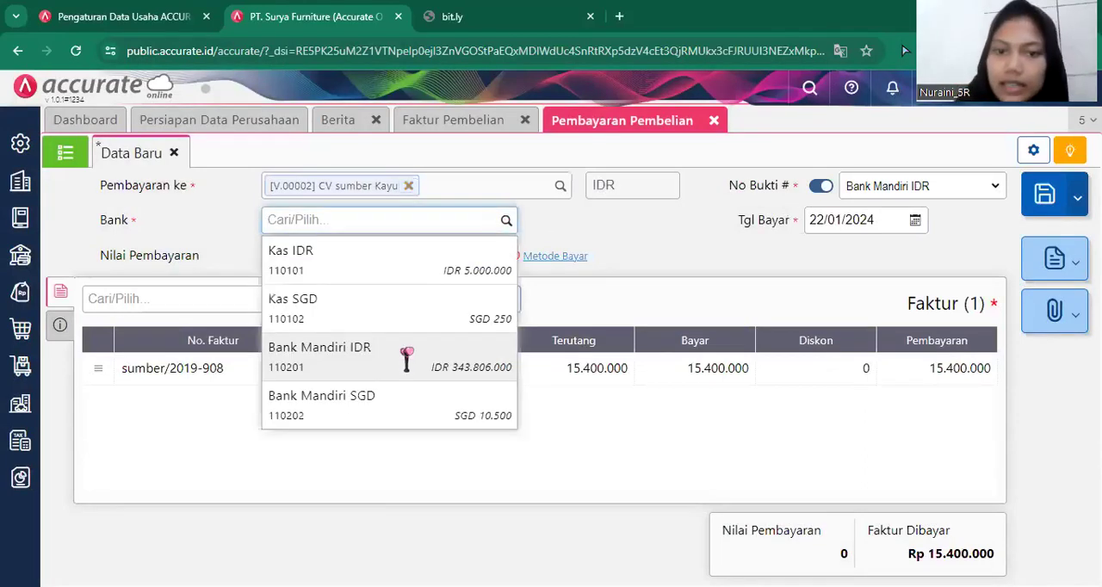
pyautogui.click(407, 360)
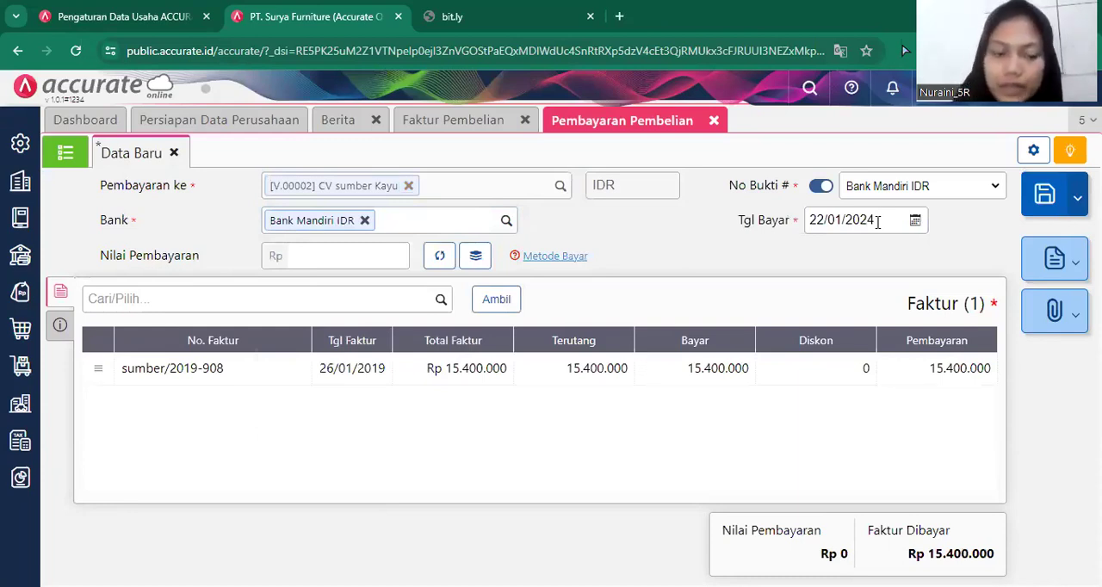
pyautogui.click(877, 221)
pyautogui.write('26/')
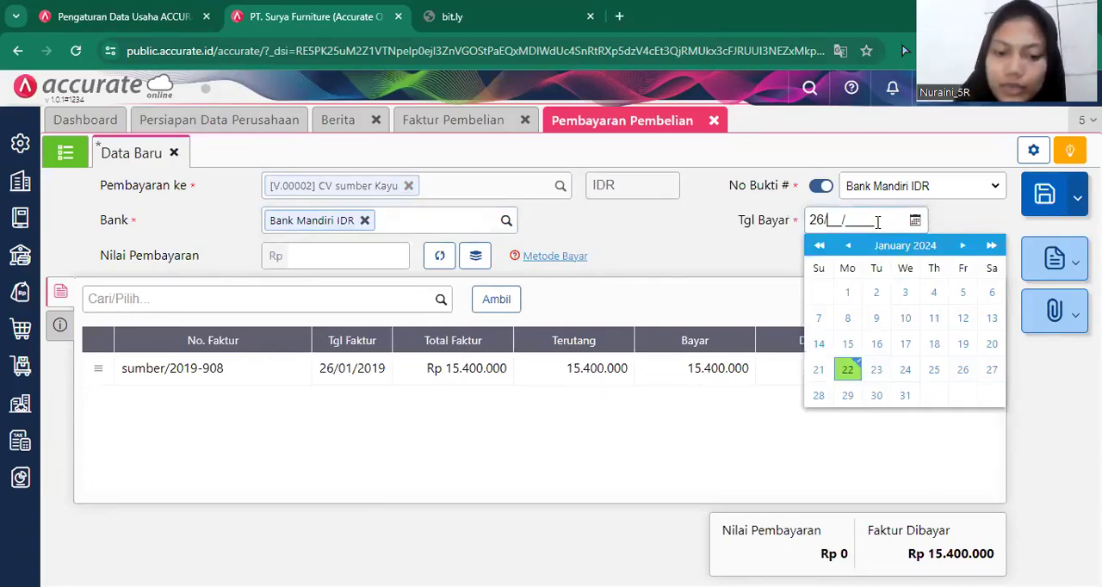
pyautogui.write('01/2019')
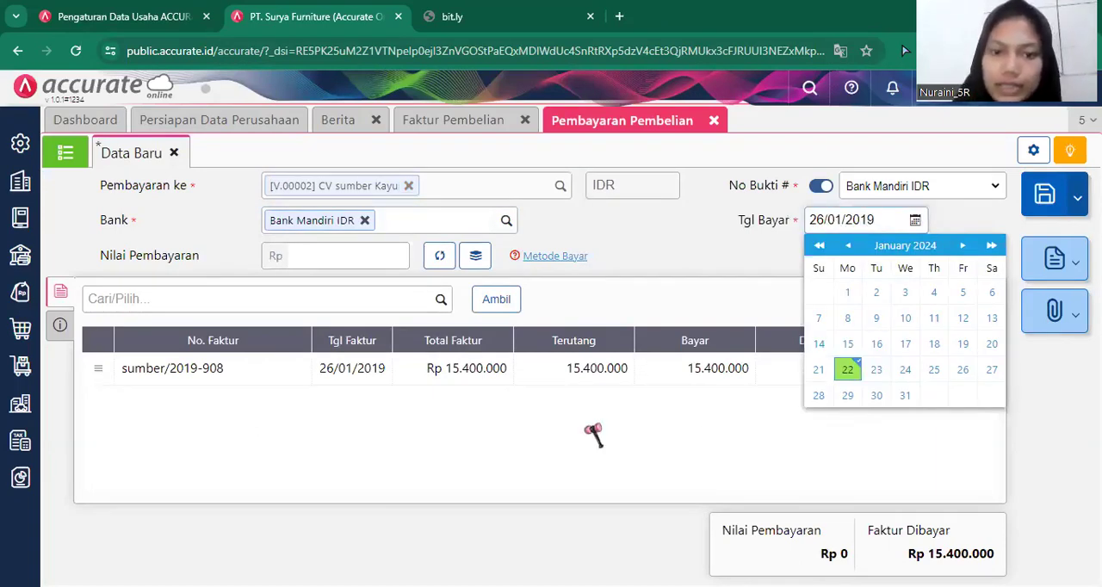
pyautogui.click(347, 443)
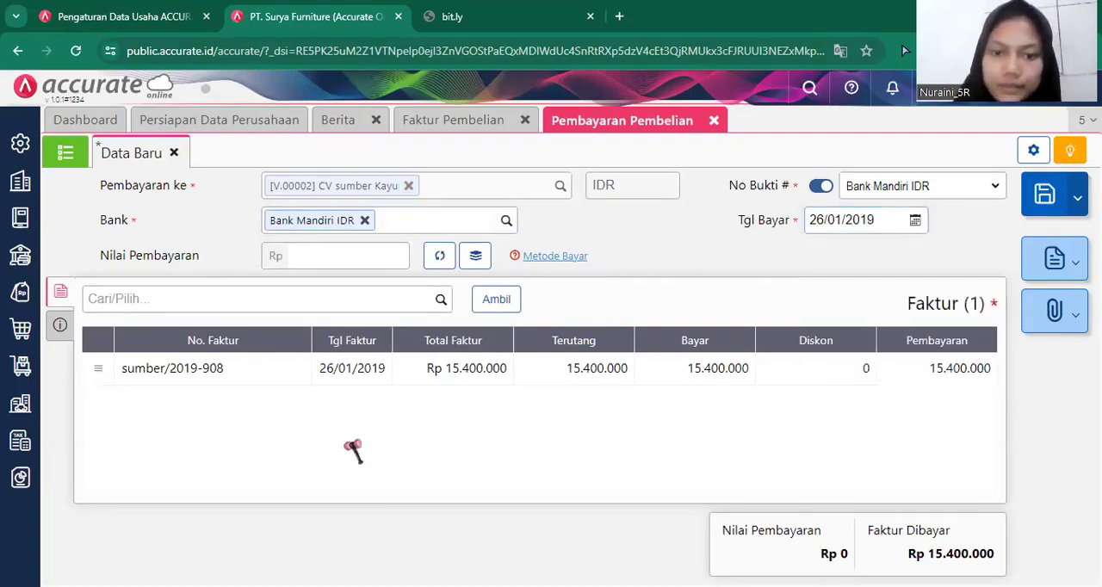
# Set the payment method (Metode Bayar) to Cek/Giro with cheque number GR7878.
pyautogui.click(59, 325)
pyautogui.click(308, 343)
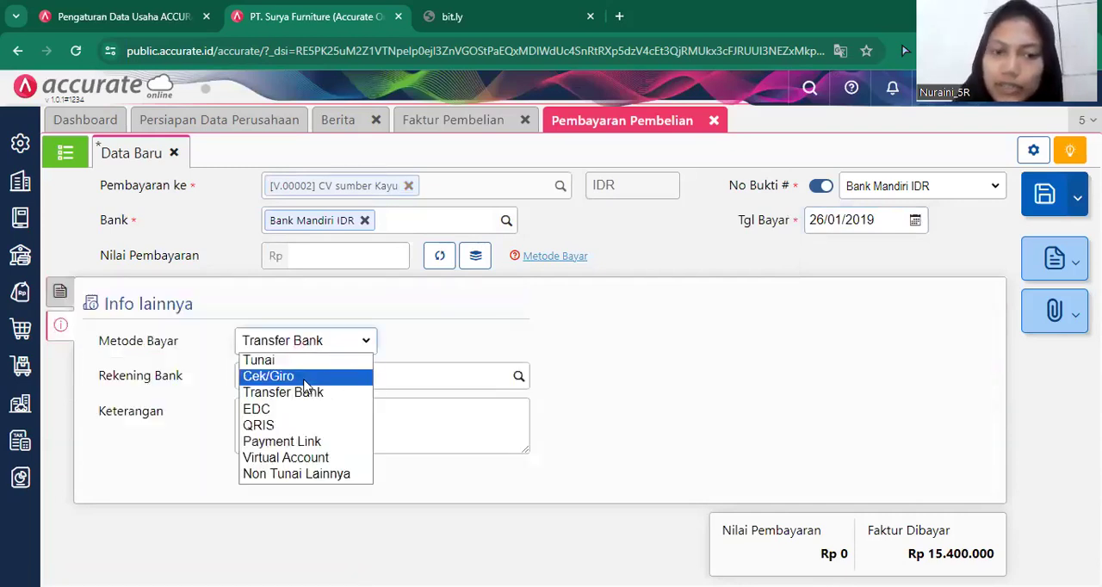
pyautogui.press('Return')
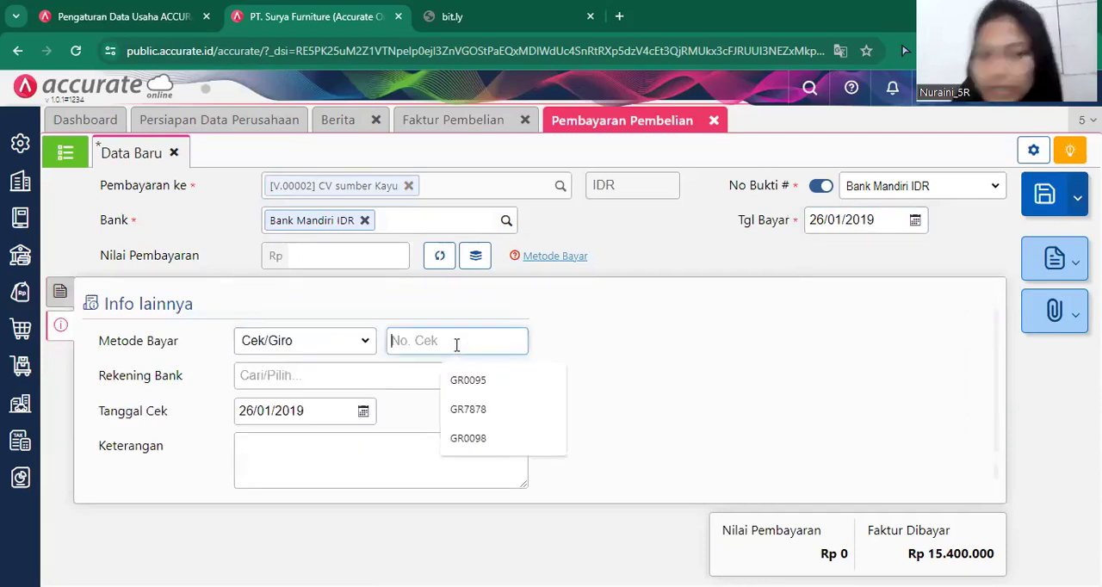
pyautogui.write('GR0098')
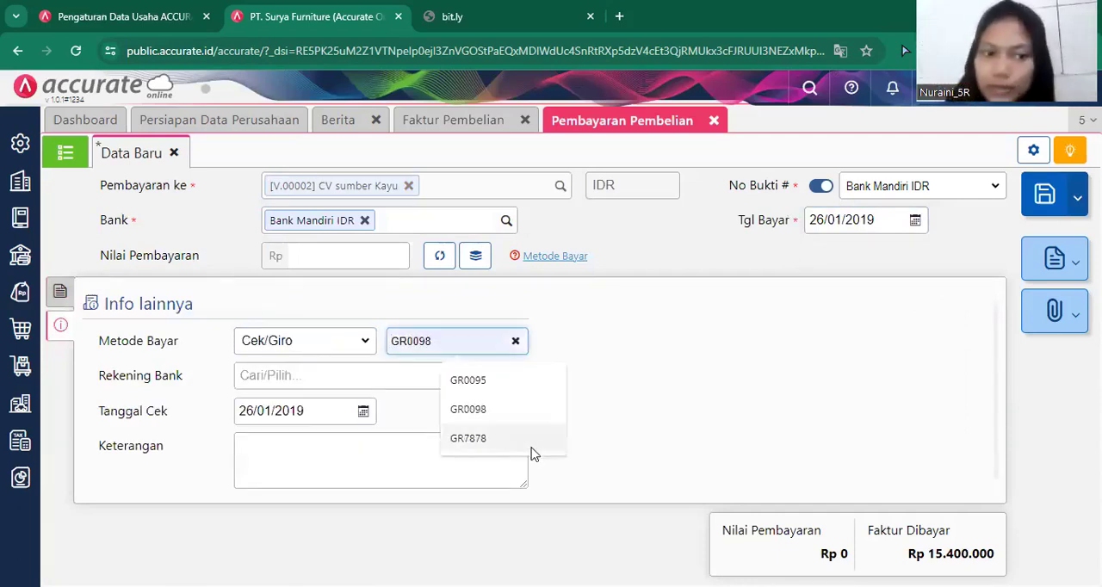
pyautogui.click(539, 447)
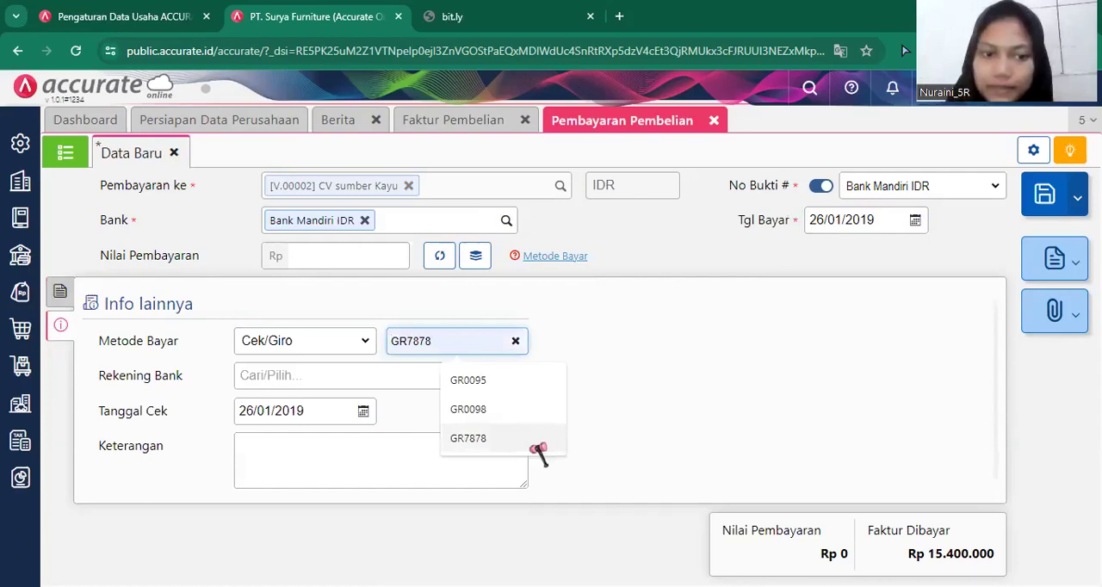
# Set the cheque date (Tanggal Cek) to 06/02/2019 and return to the payment's invoice details.
pyautogui.click(329, 414)
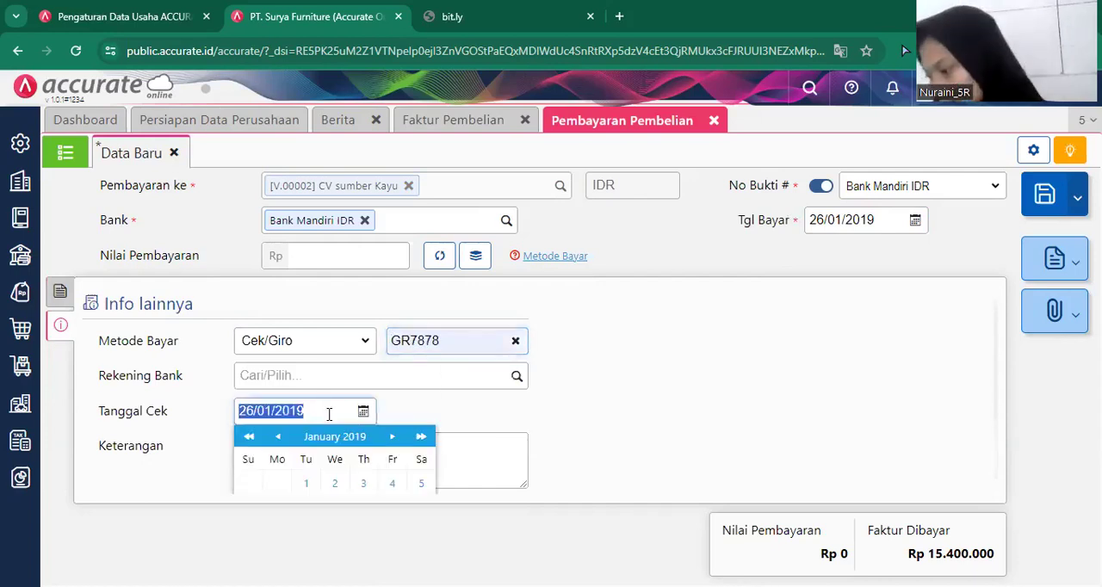
pyautogui.press('BackSpace')
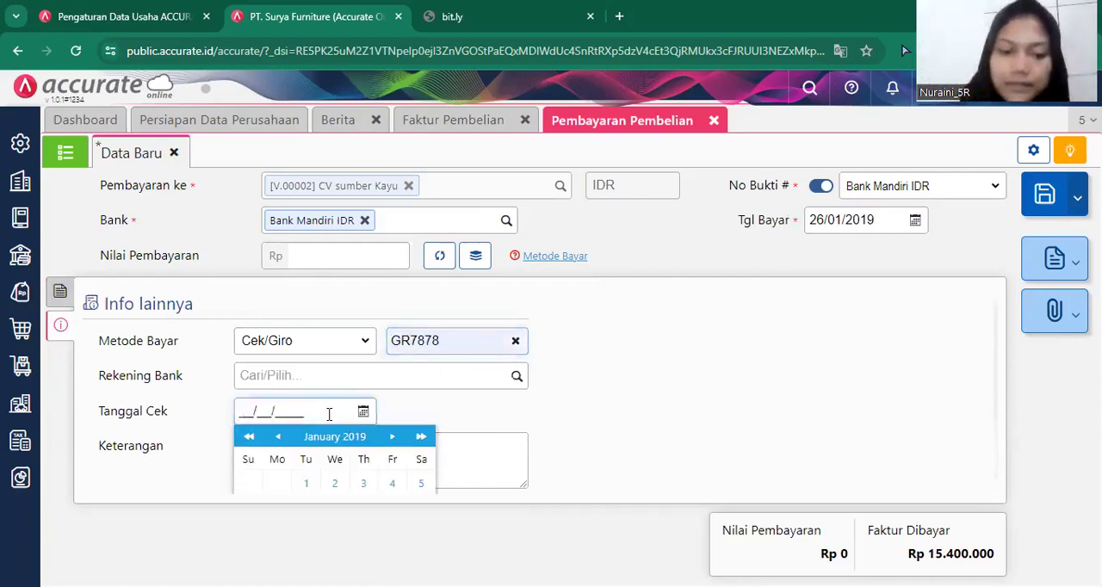
pyautogui.write('06/02/2019')
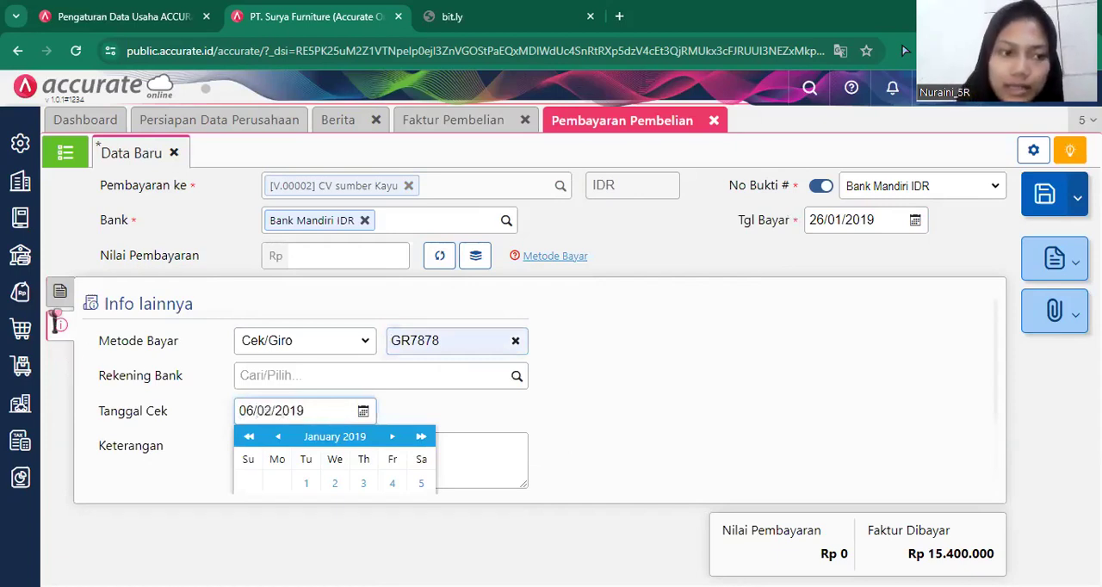
pyautogui.click(57, 297)
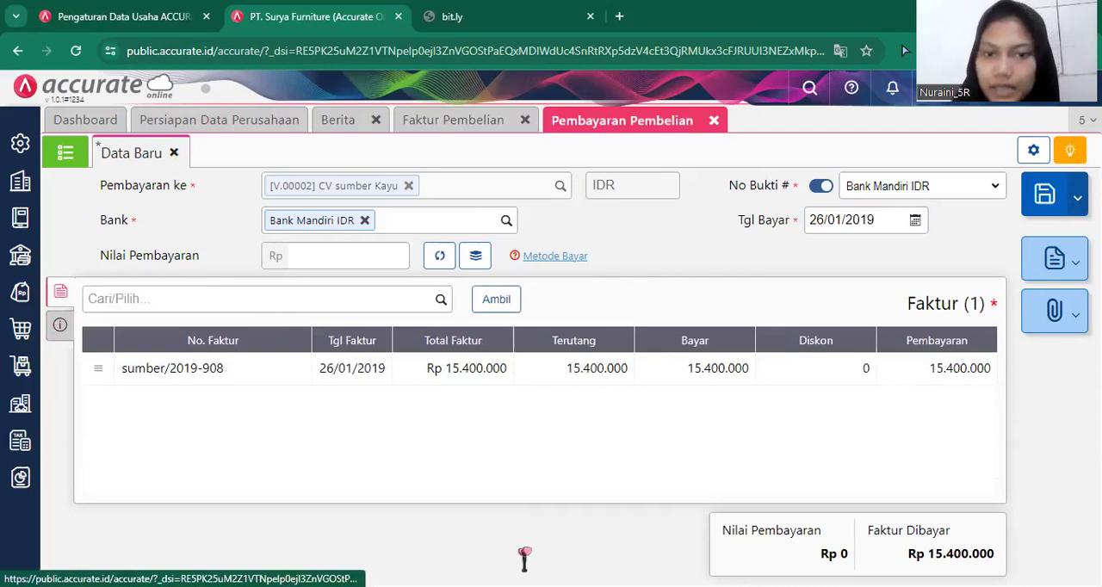
# Calculate the payment amount (Nilai Pembayaran) from the invoice, save the purchase payment, and close the payment and purchase invoice forms.
pyautogui.click(439, 259)
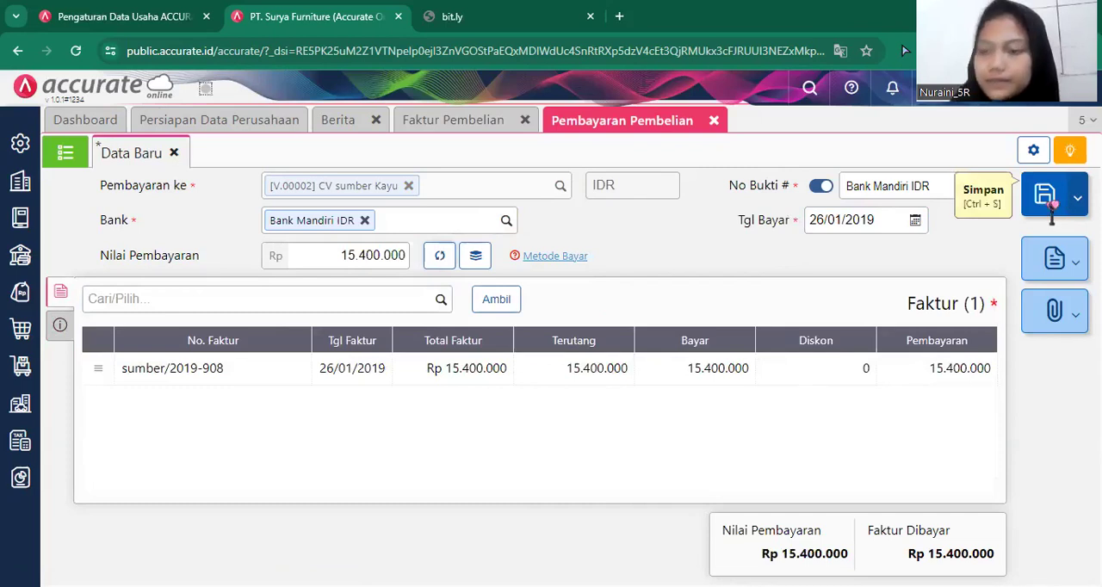
pyautogui.click(1051, 207)
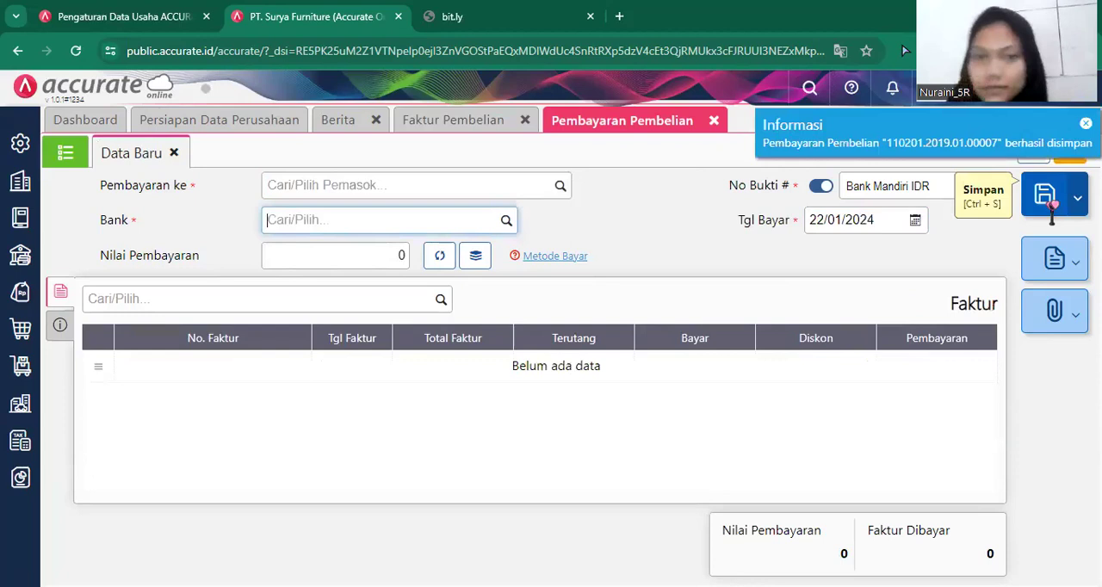
pyautogui.click(713, 121)
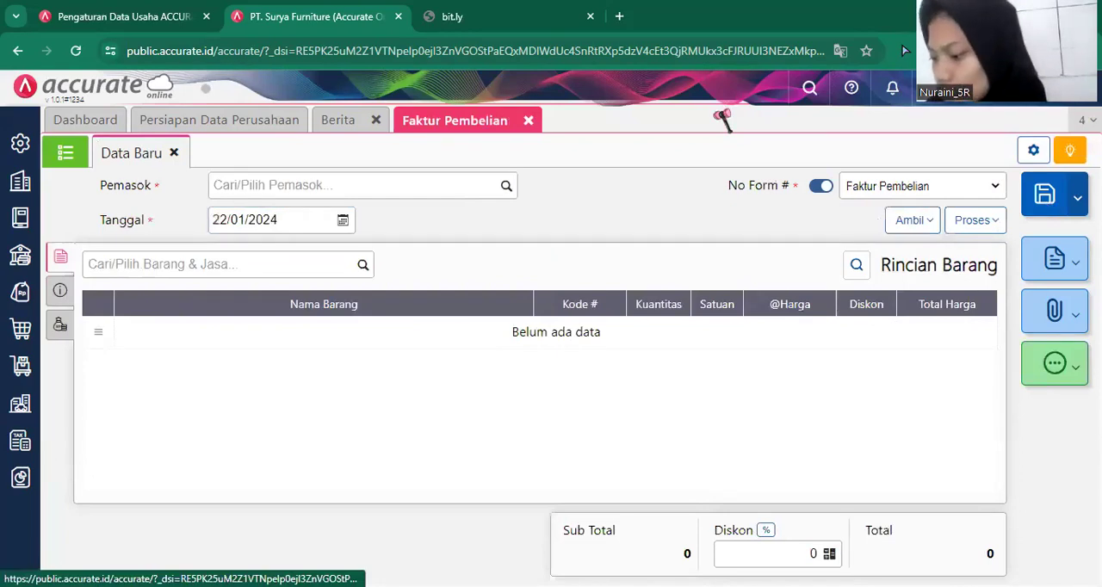
pyautogui.click(528, 121)
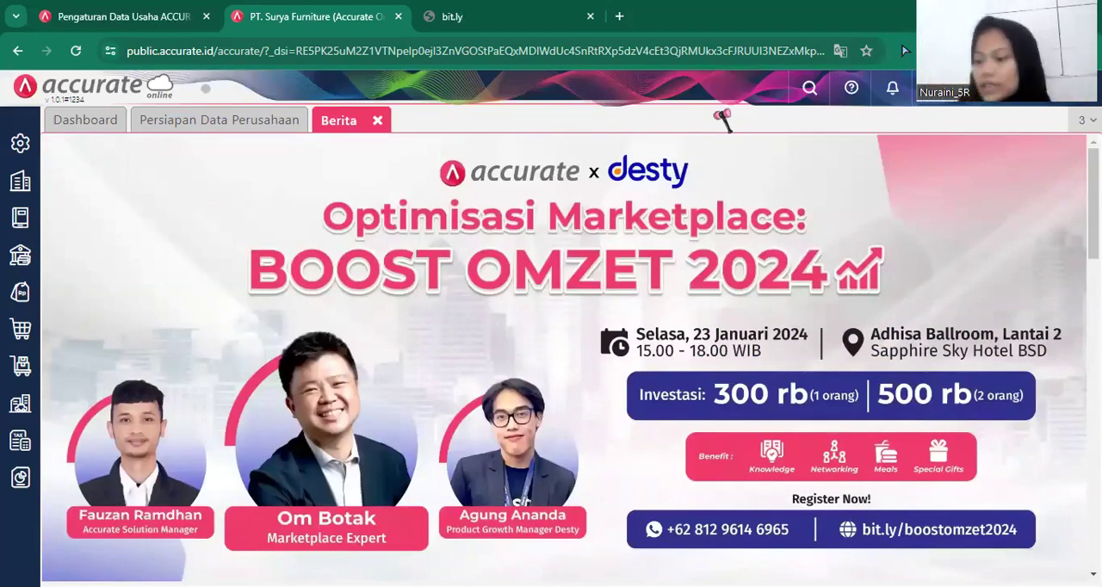
# Start a new goods receipt (Penerimaan Barang) from supplier CV sumber Kayu, dated 27/01/2019.
pyautogui.click(27, 335)
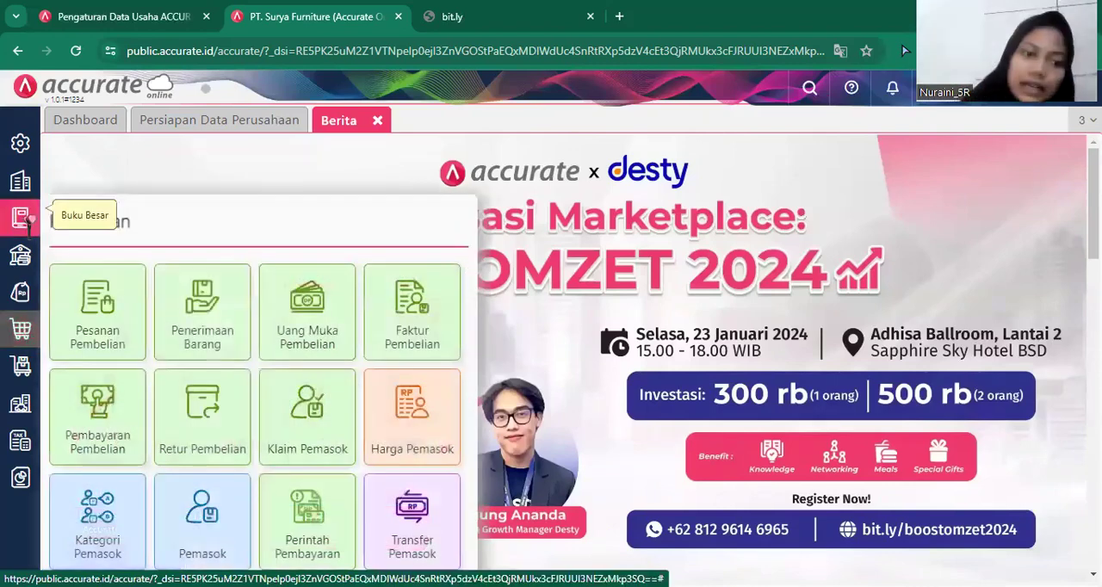
pyautogui.click(222, 321)
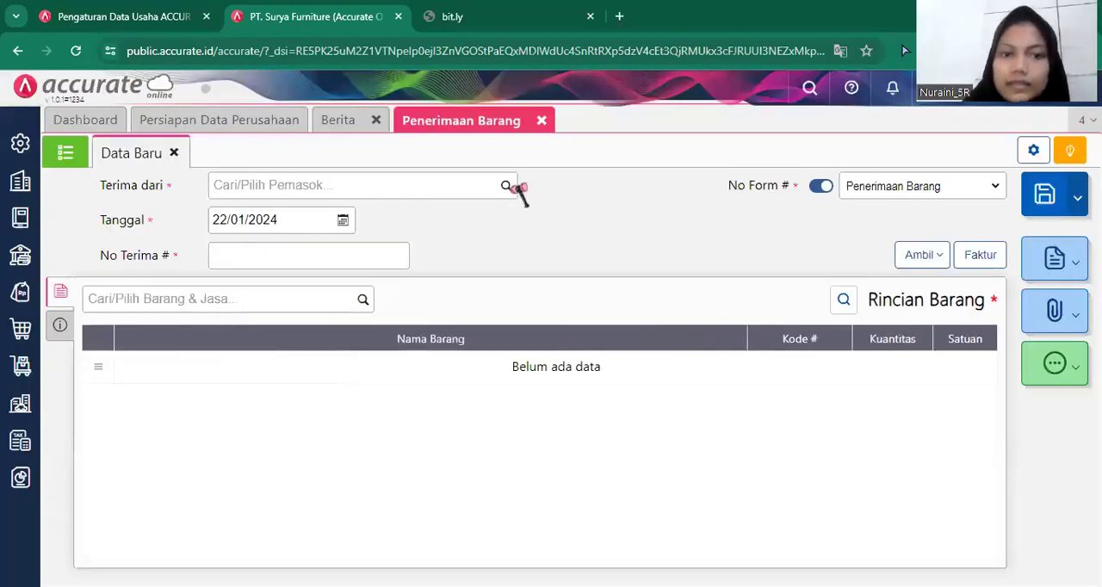
pyautogui.click(508, 188)
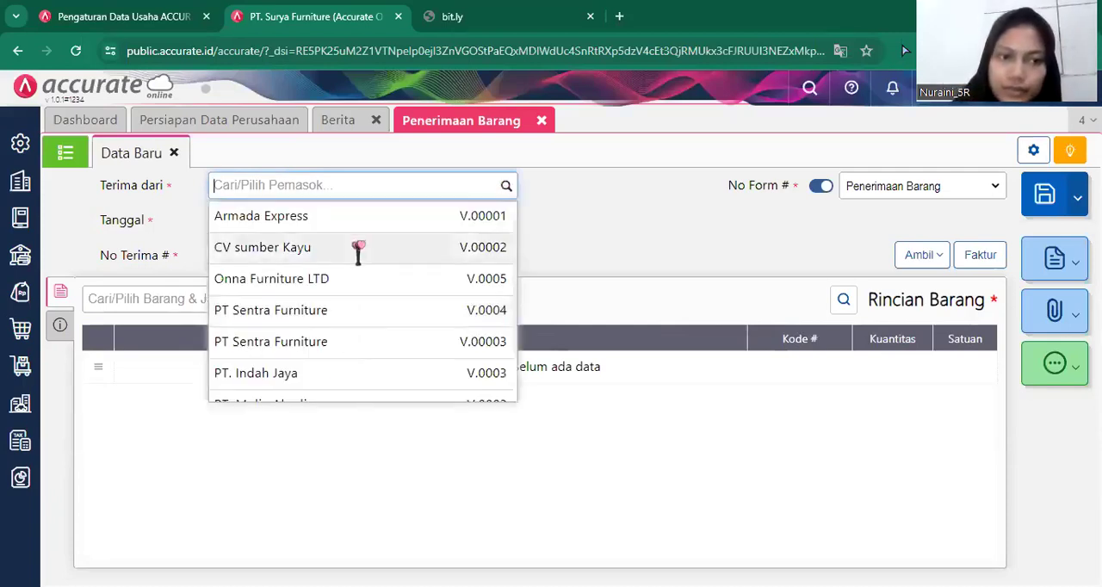
pyautogui.click(358, 252)
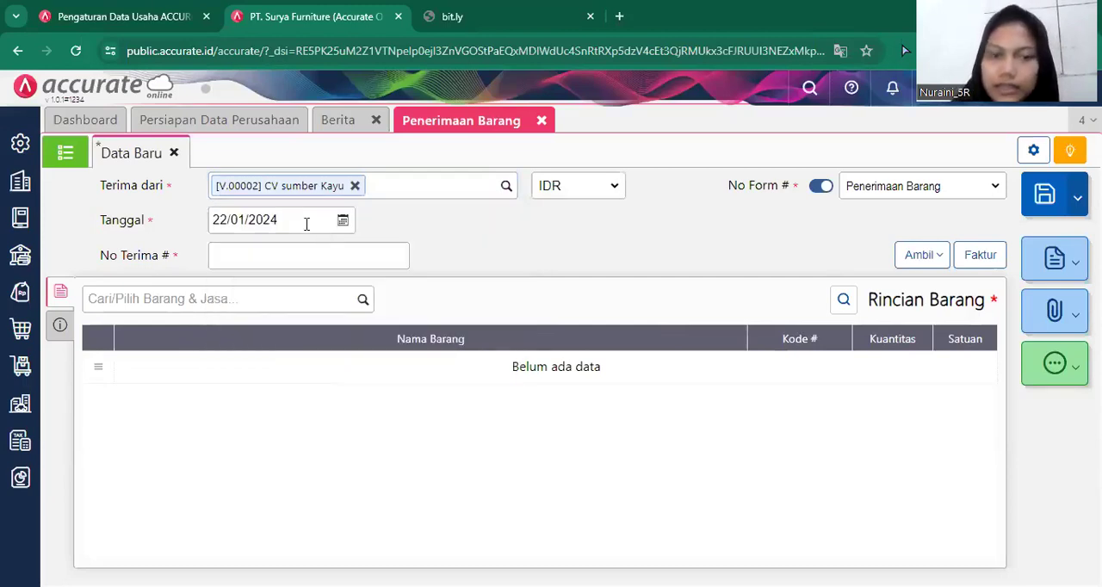
pyautogui.click(306, 224)
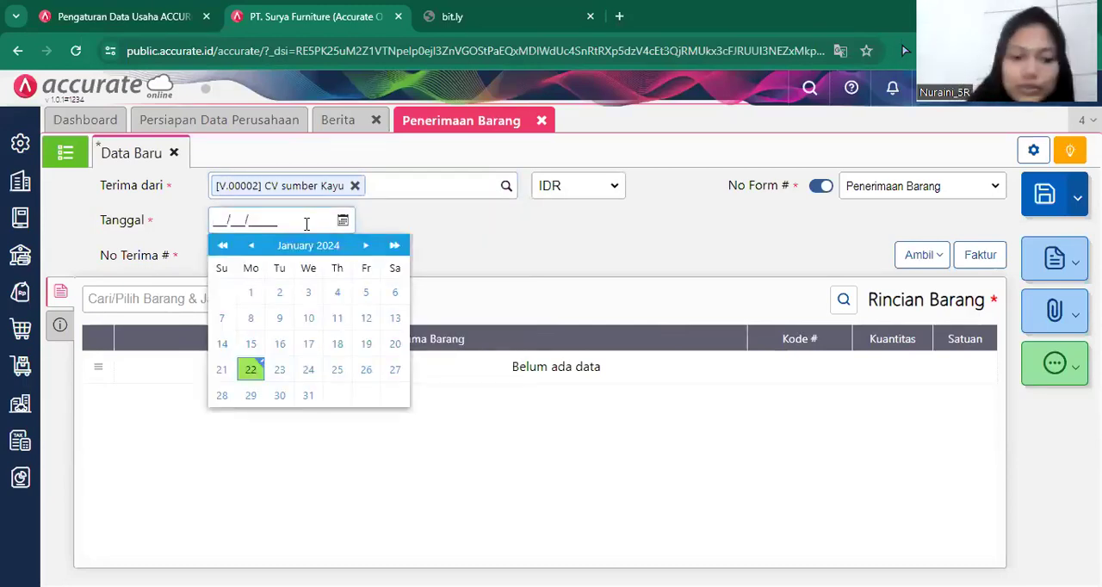
pyautogui.write('27/01/2019')
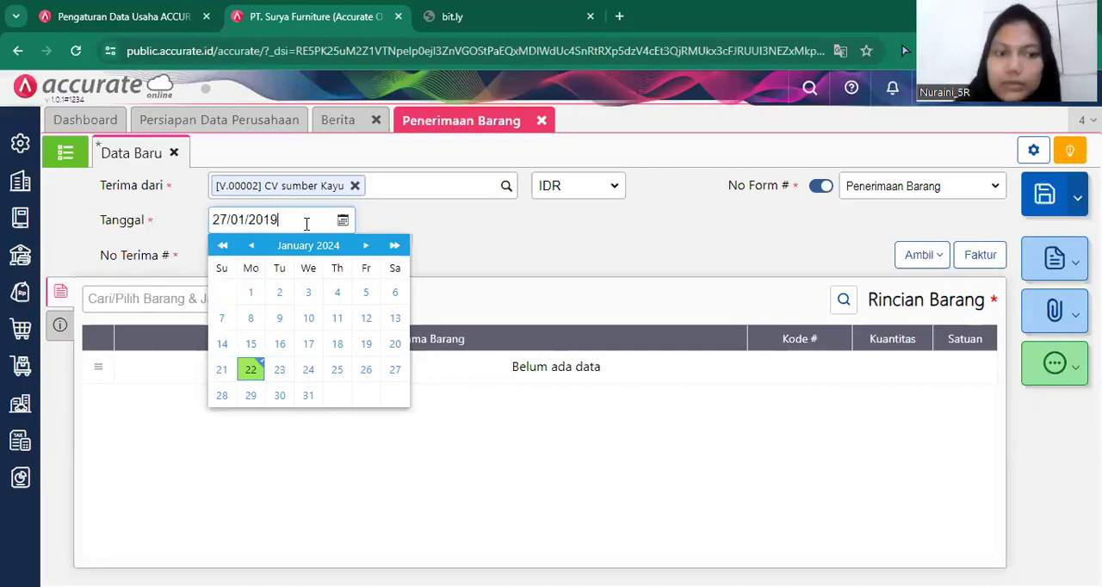
pyautogui.click(556, 263)
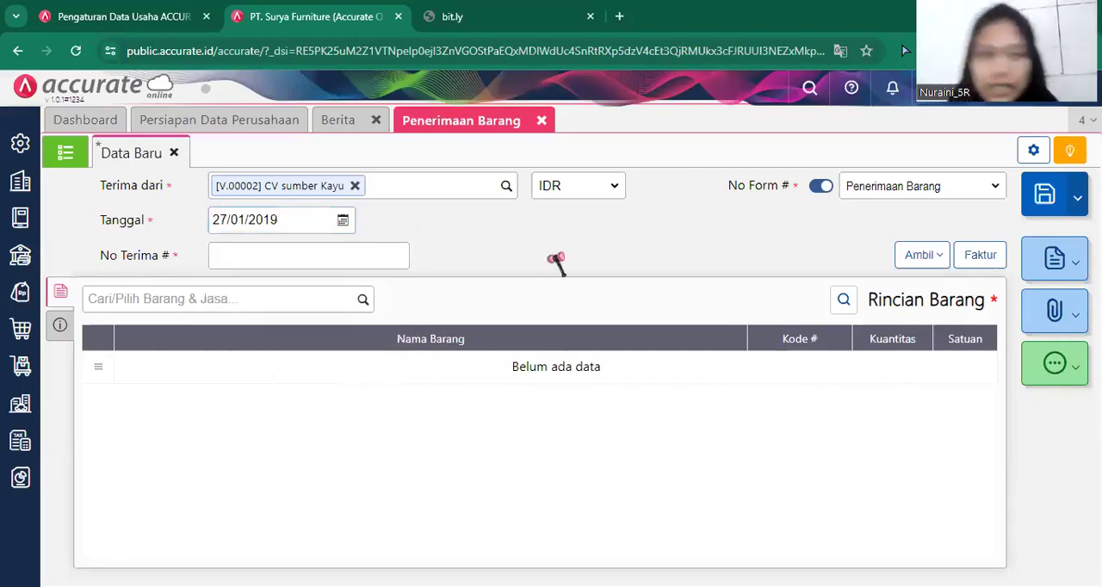
# Enter sumber/2019-908 as the goods receipt's No Terima.
pyautogui.click(323, 259)
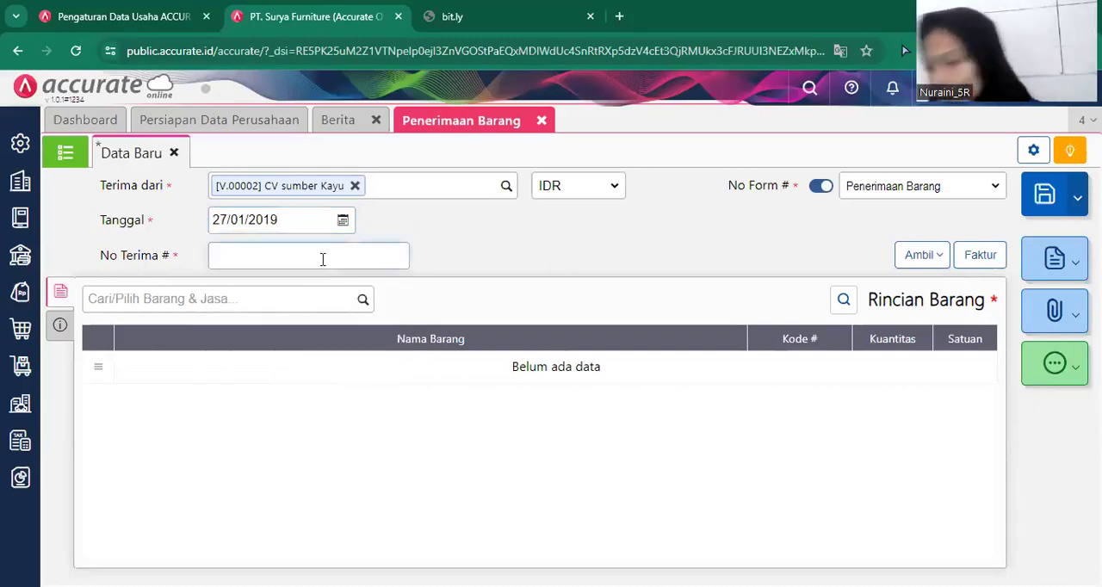
pyautogui.write('Sumber')
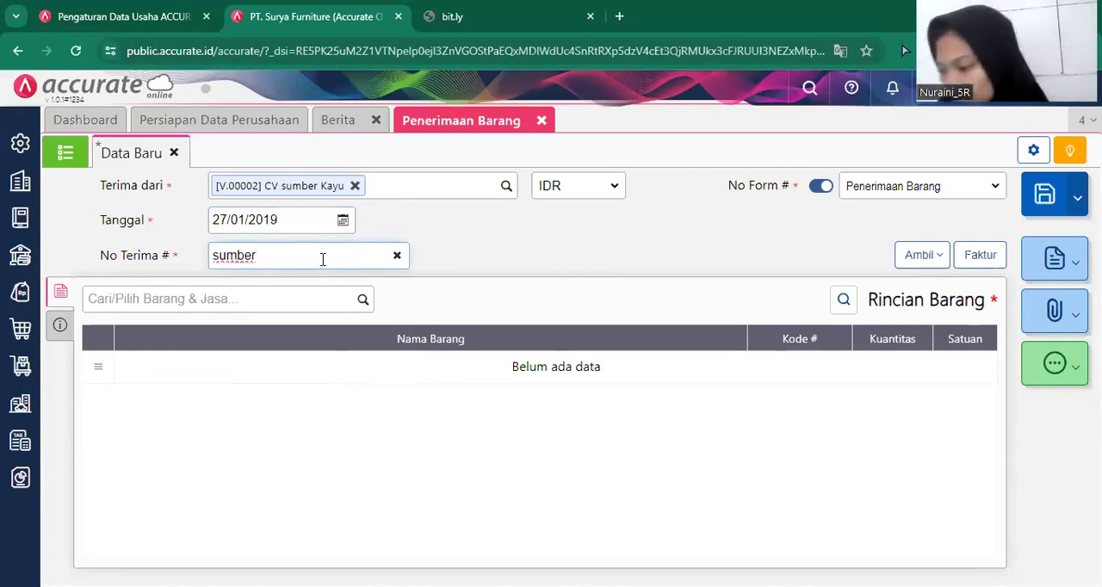
pyautogui.write('/2019')
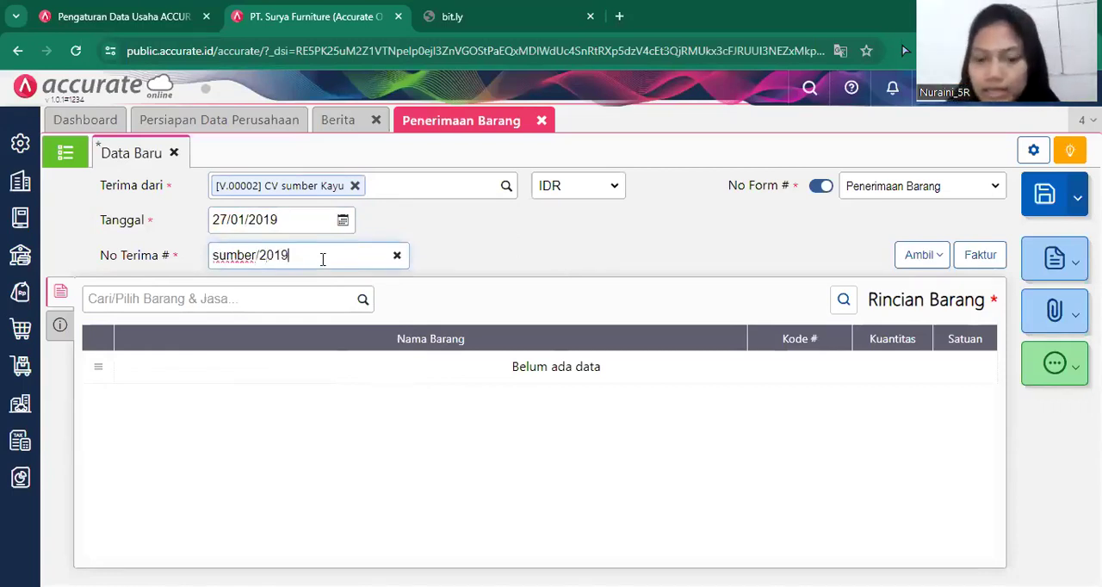
pyautogui.write('-908')
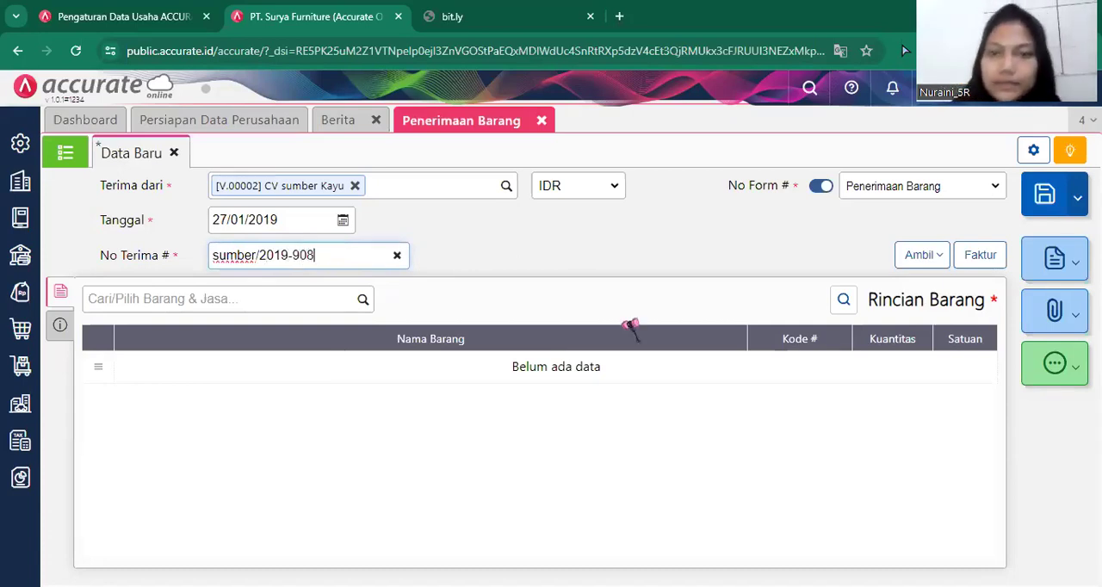
pyautogui.click(787, 450)
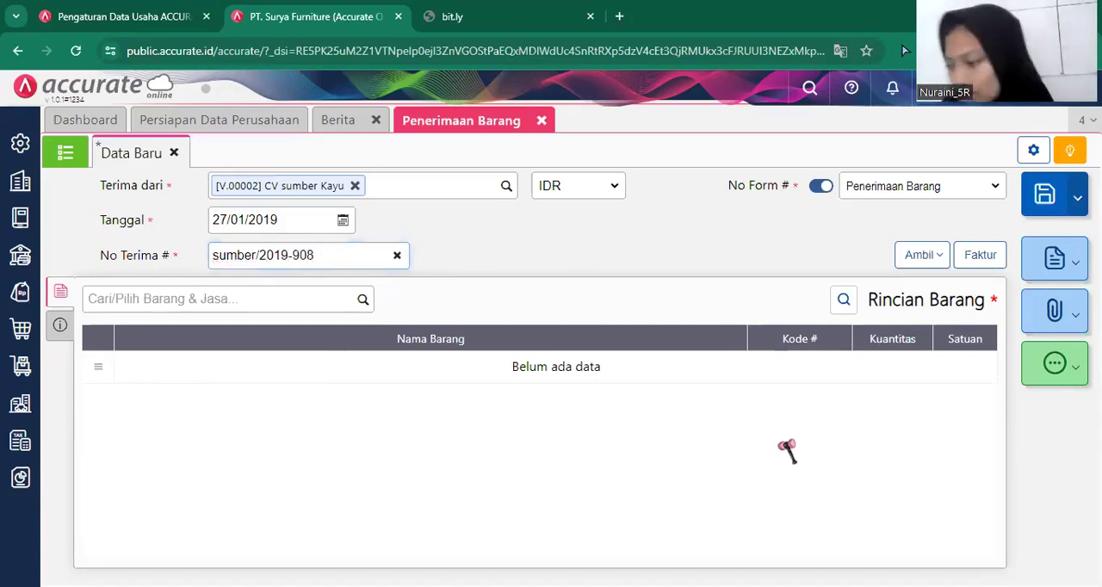
# Copy Meja Bundar, Meja Persegi and Meja Kaca into the receipt from the Tagihan Dimuka invoice dated 26/01/2019.
pyautogui.click(917, 255)
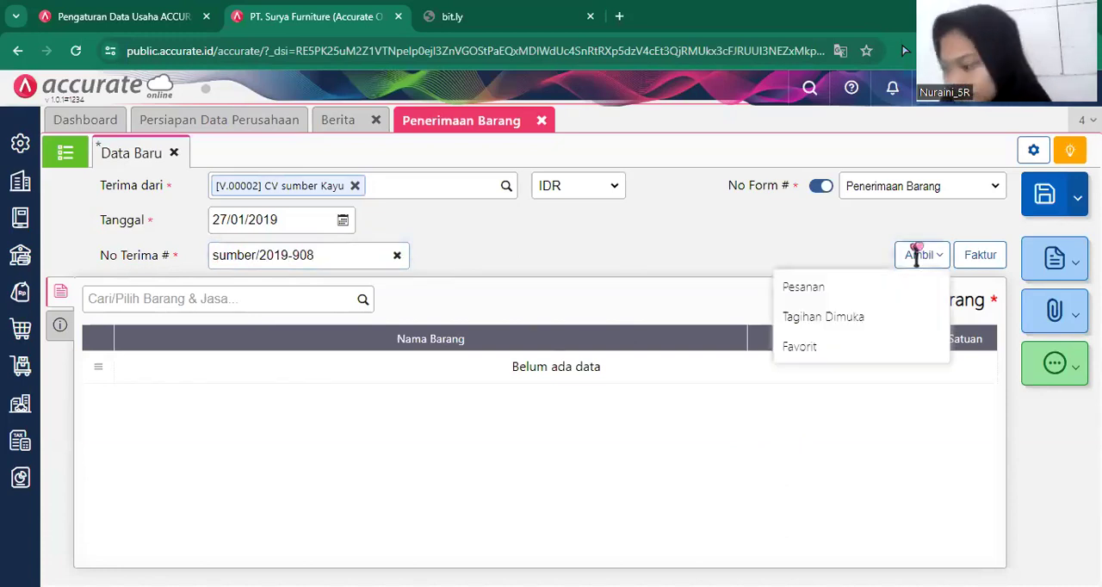
pyautogui.click(879, 318)
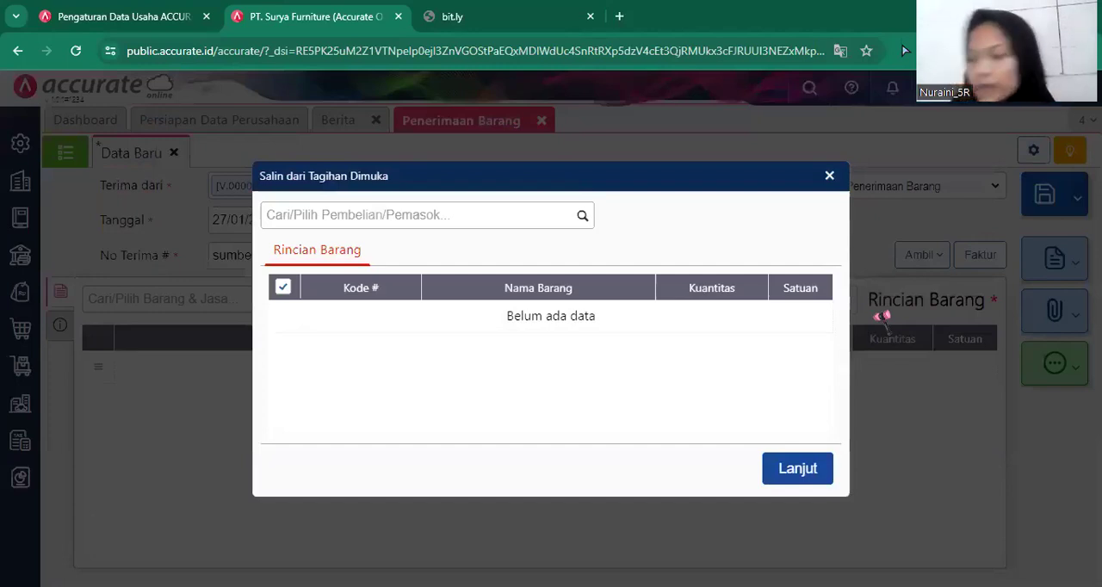
pyautogui.click(583, 217)
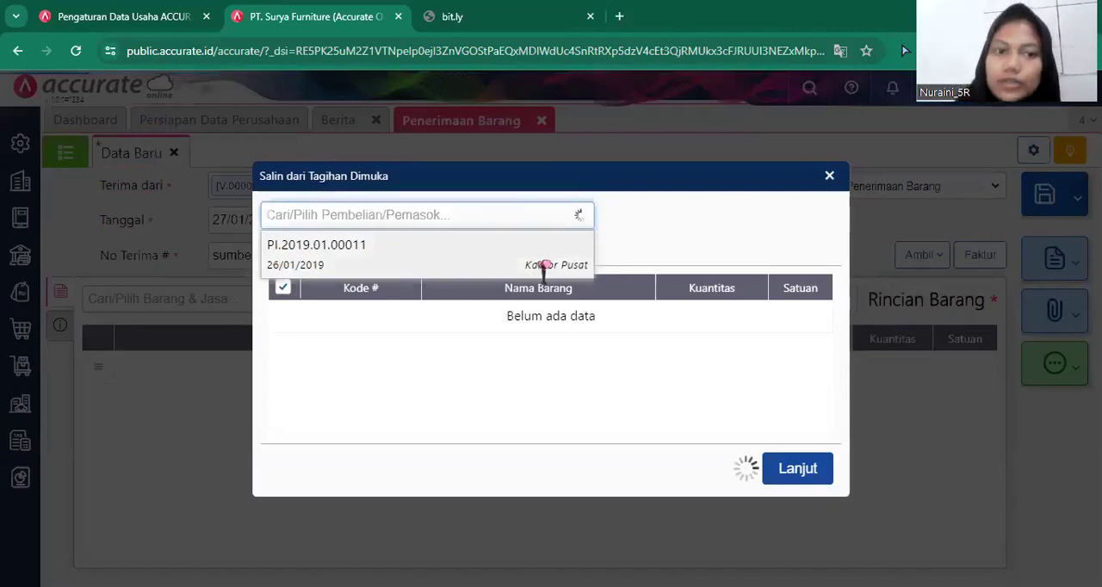
pyautogui.click(544, 265)
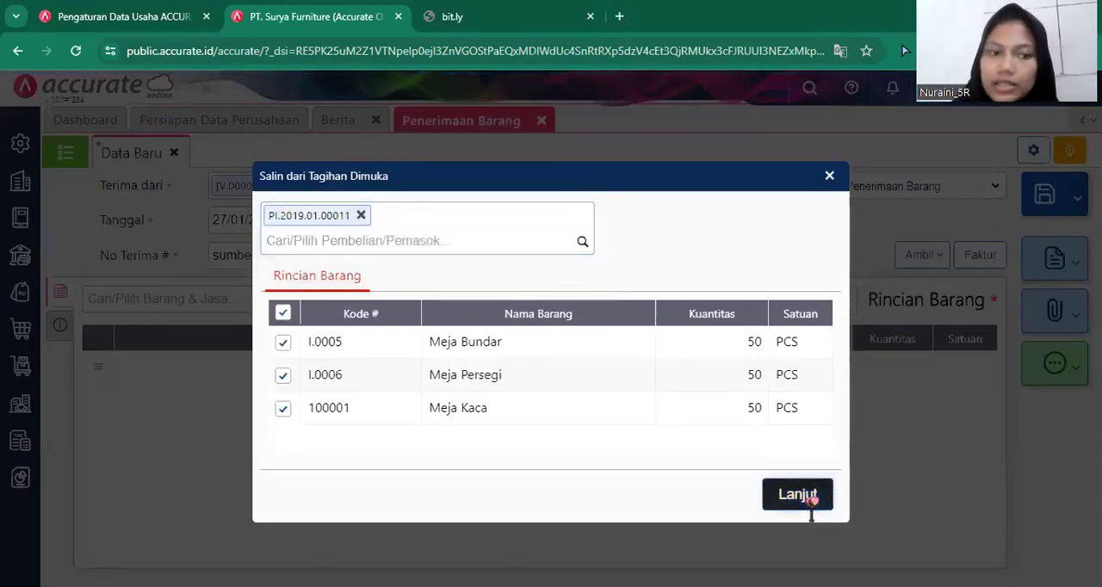
pyautogui.click(809, 497)
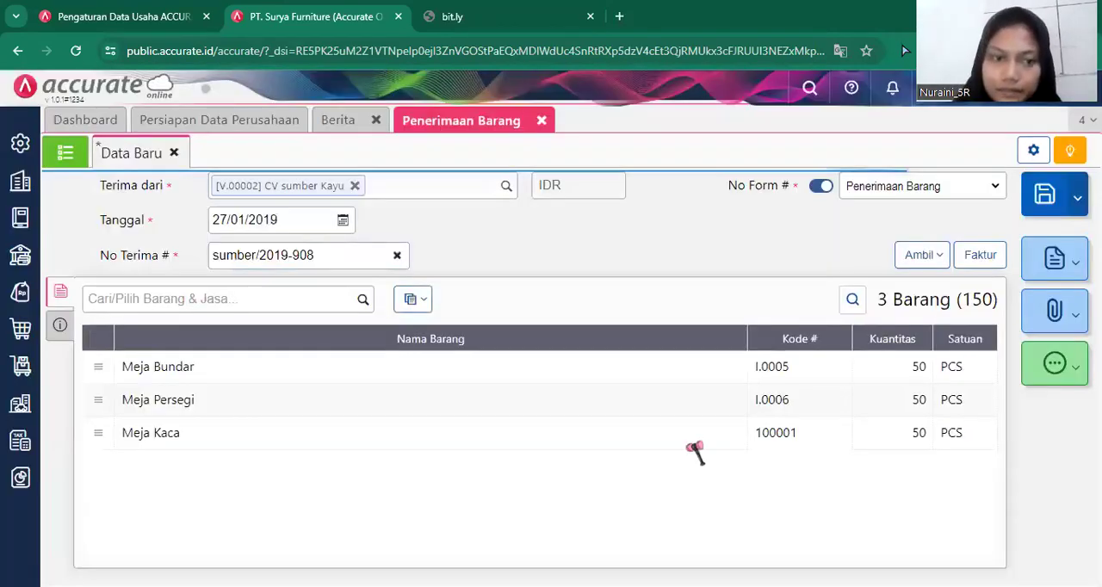
# Set the receipt's shipping method (Pengiriman) to Mobil Box and return to the item details.
pyautogui.click(58, 328)
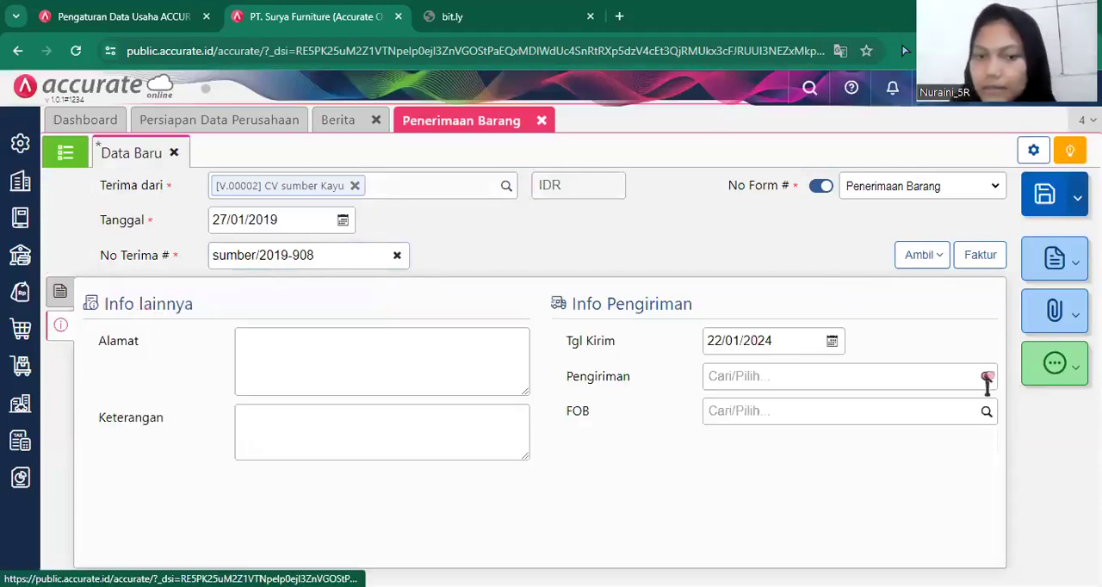
pyautogui.click(986, 382)
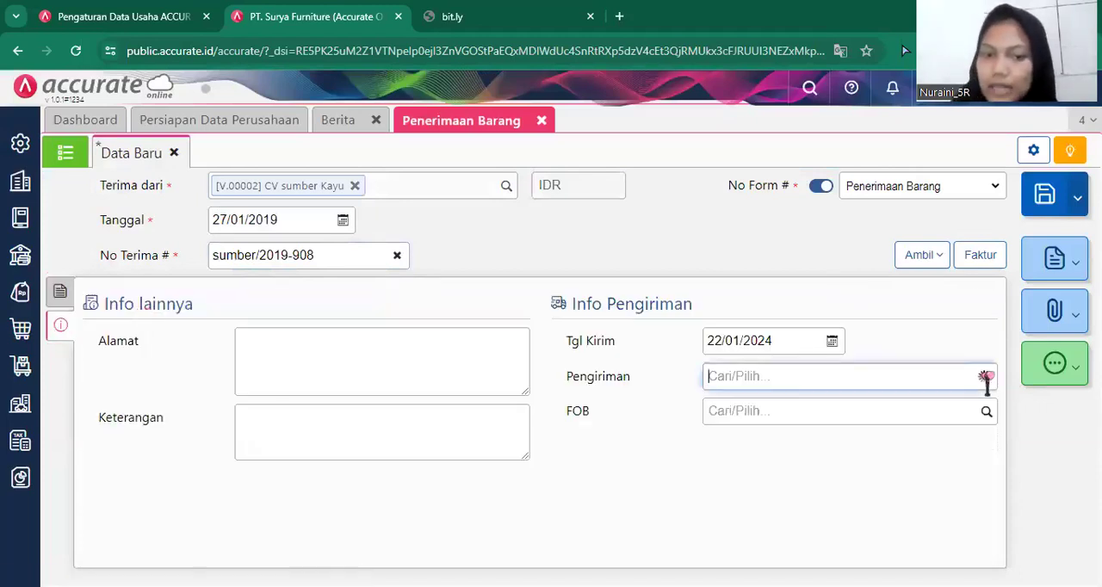
pyautogui.click(904, 409)
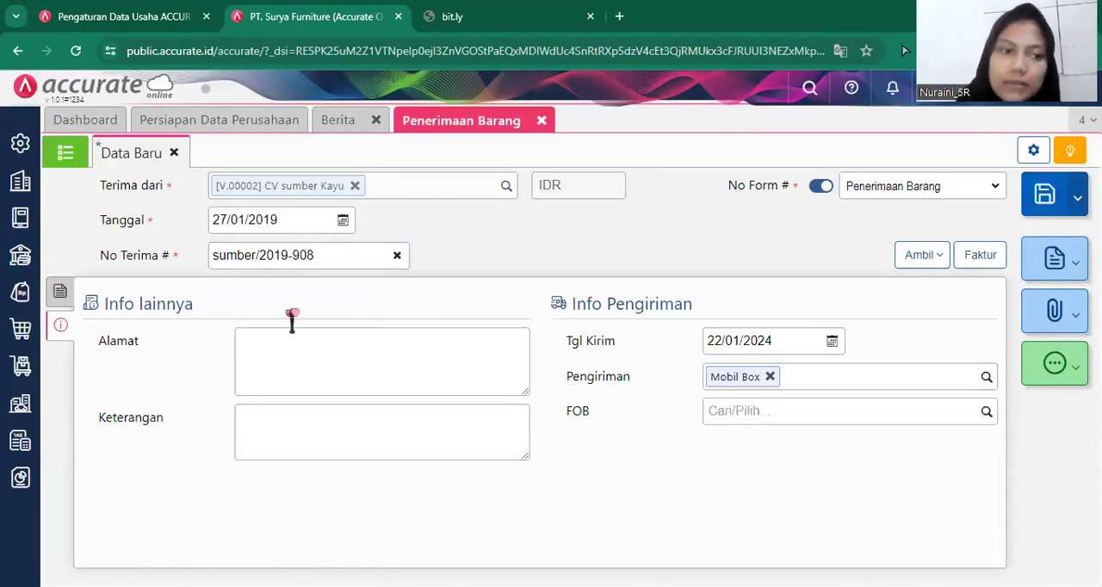
pyautogui.click(60, 292)
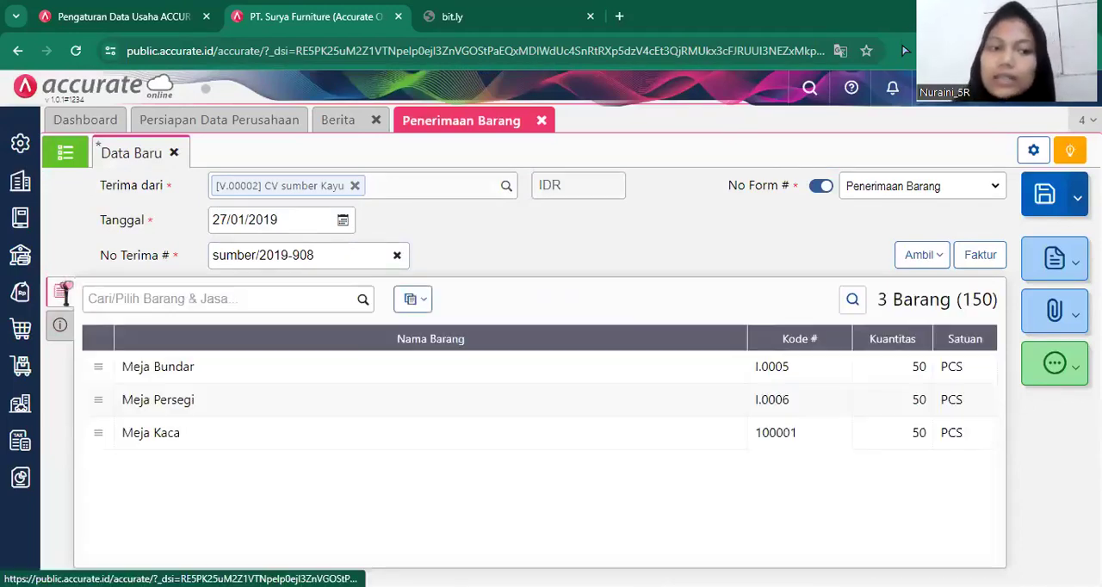
# Check the quantity and warehouse (Gudang) of all three table items, and save and close the goods receipt.
pyautogui.click(338, 378)
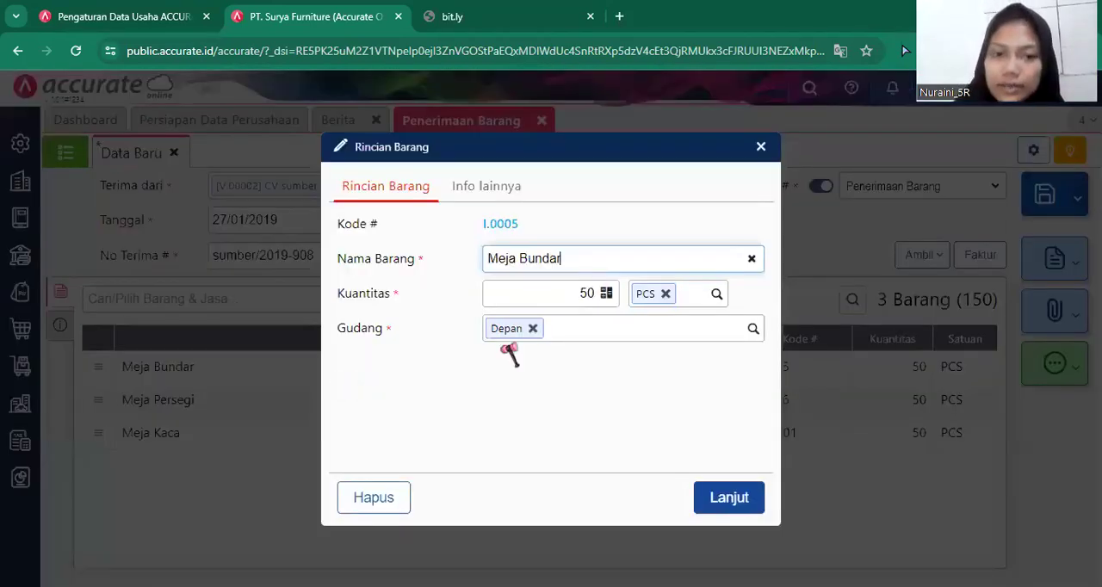
pyautogui.click(724, 501)
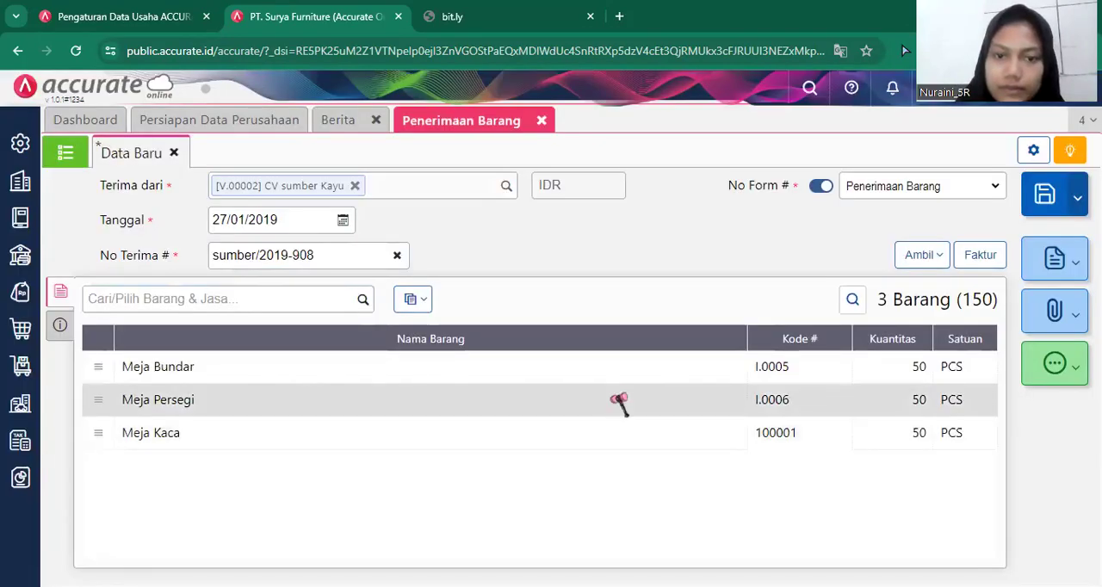
pyautogui.click(619, 401)
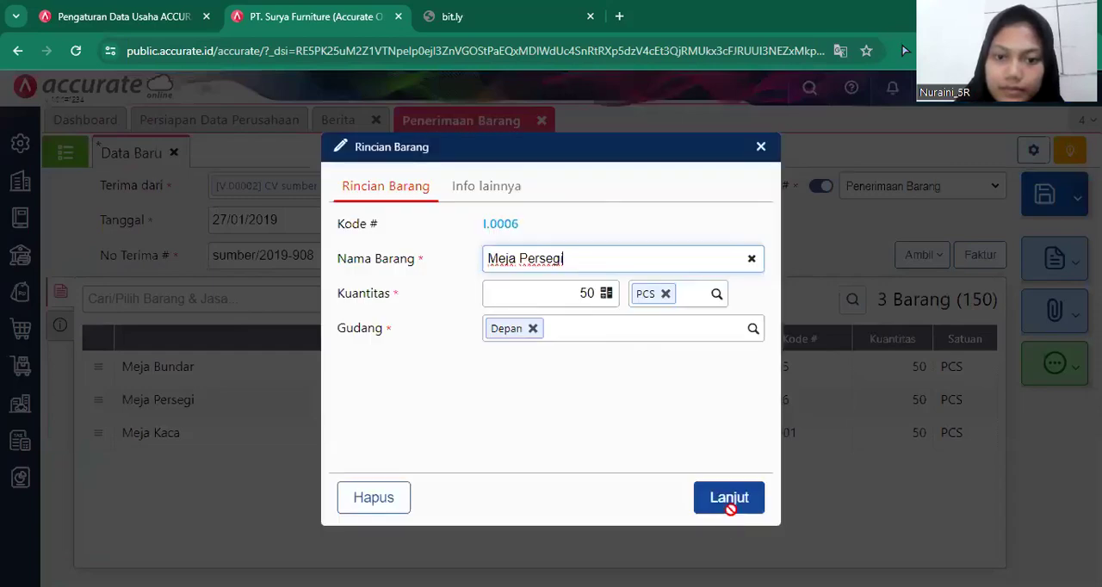
pyautogui.click(731, 504)
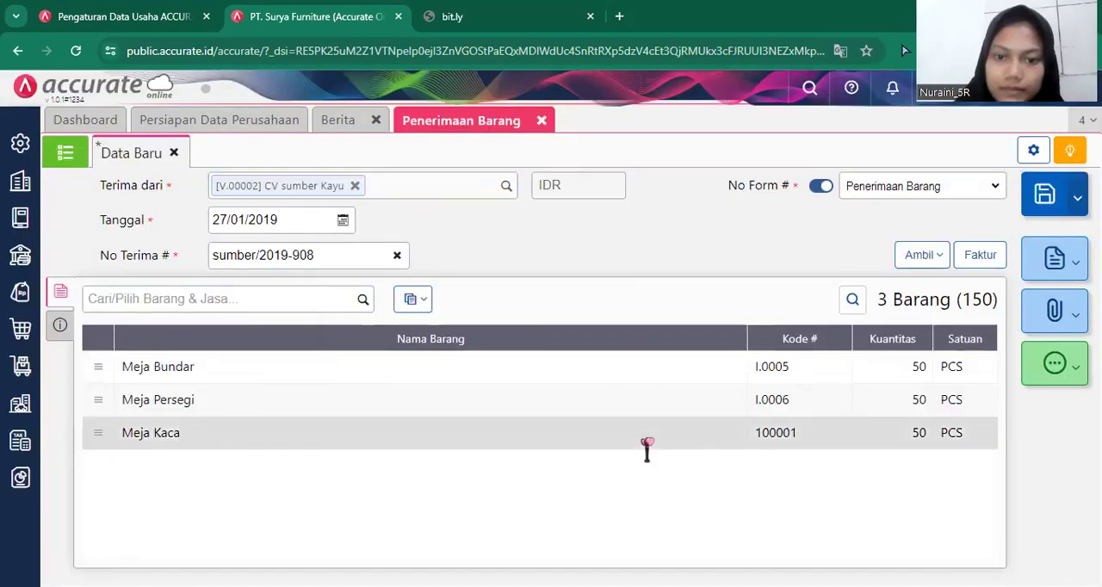
pyautogui.click(654, 443)
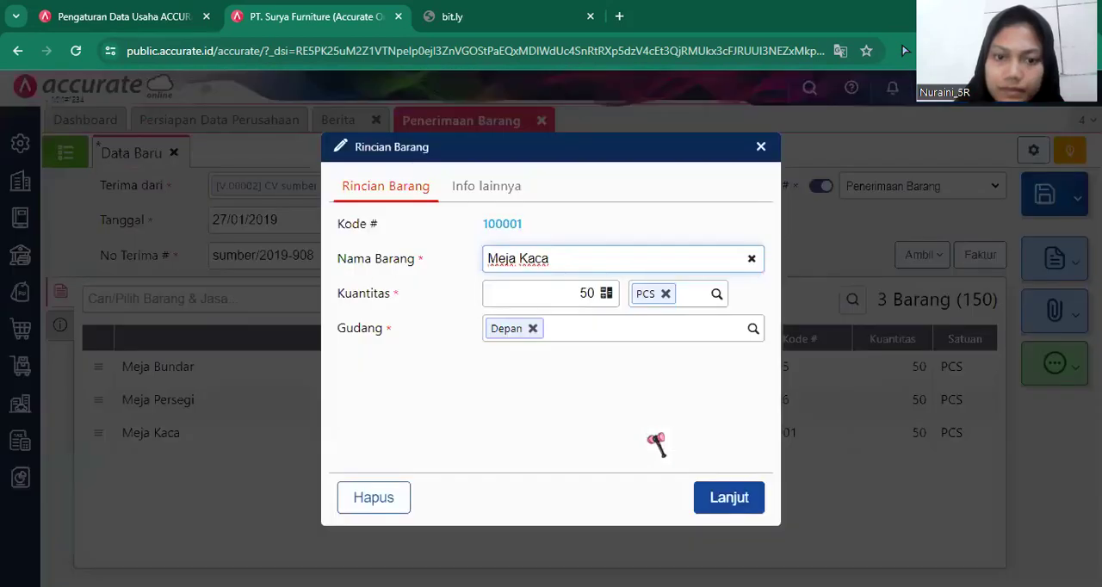
pyautogui.click(730, 499)
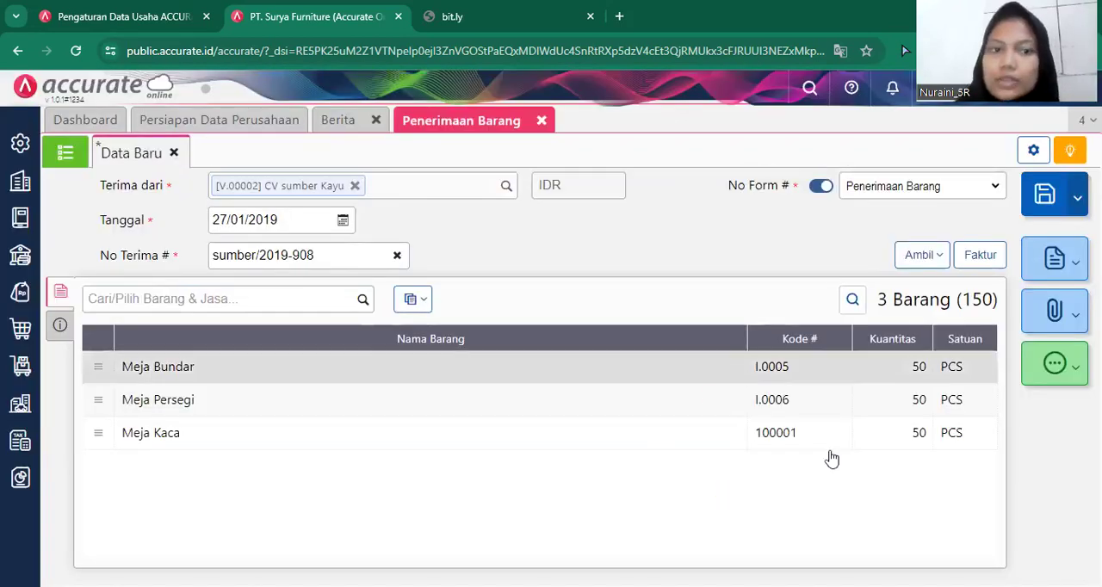
pyautogui.click(1045, 200)
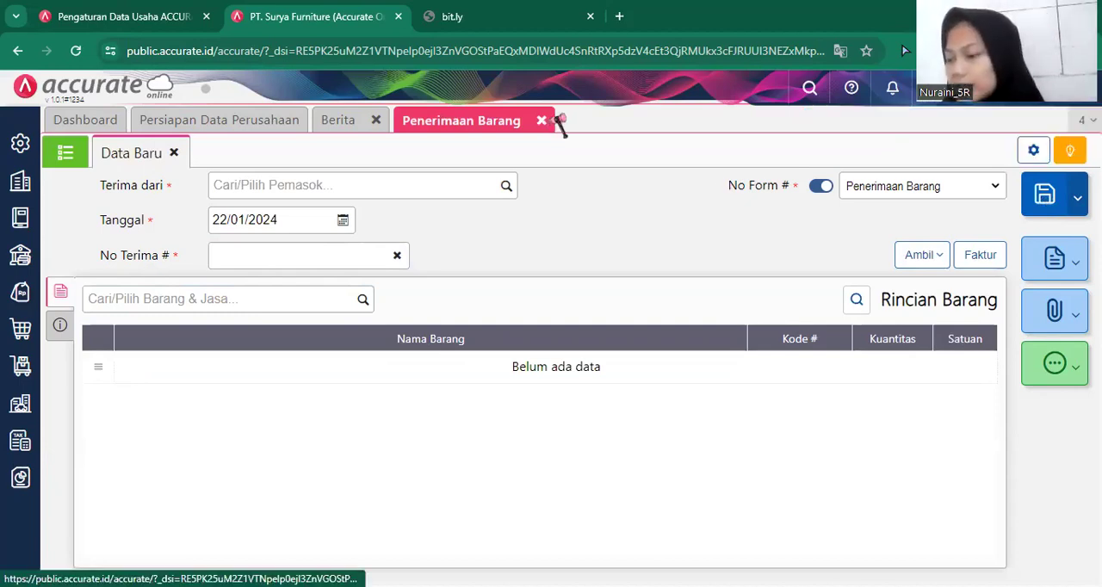
pyautogui.click(542, 121)
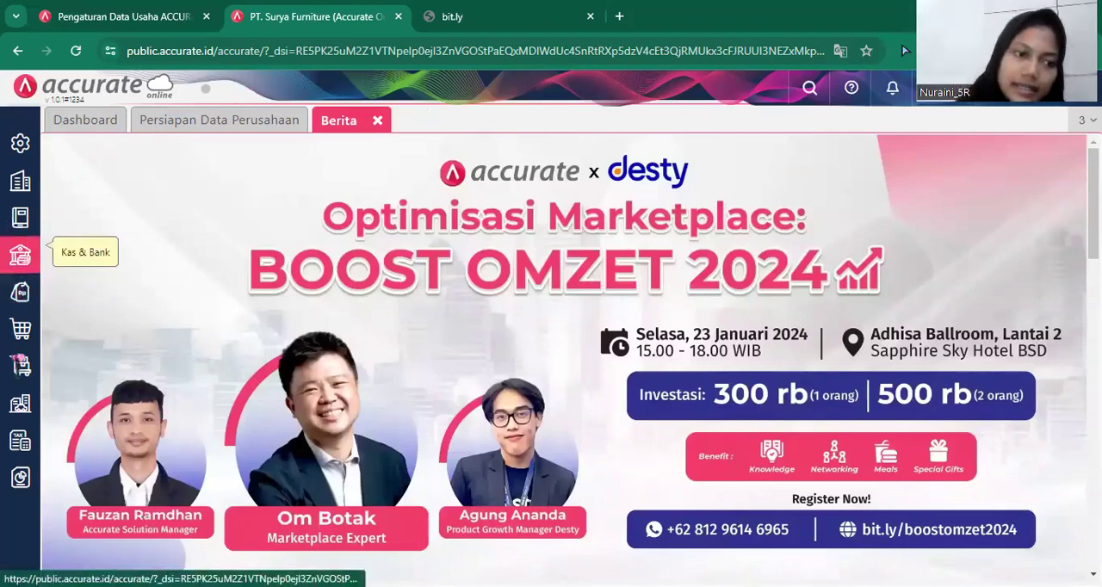
# Start a new Barang & Jasa inventory record and name the item Kursi Kaca.
pyautogui.click(19, 369)
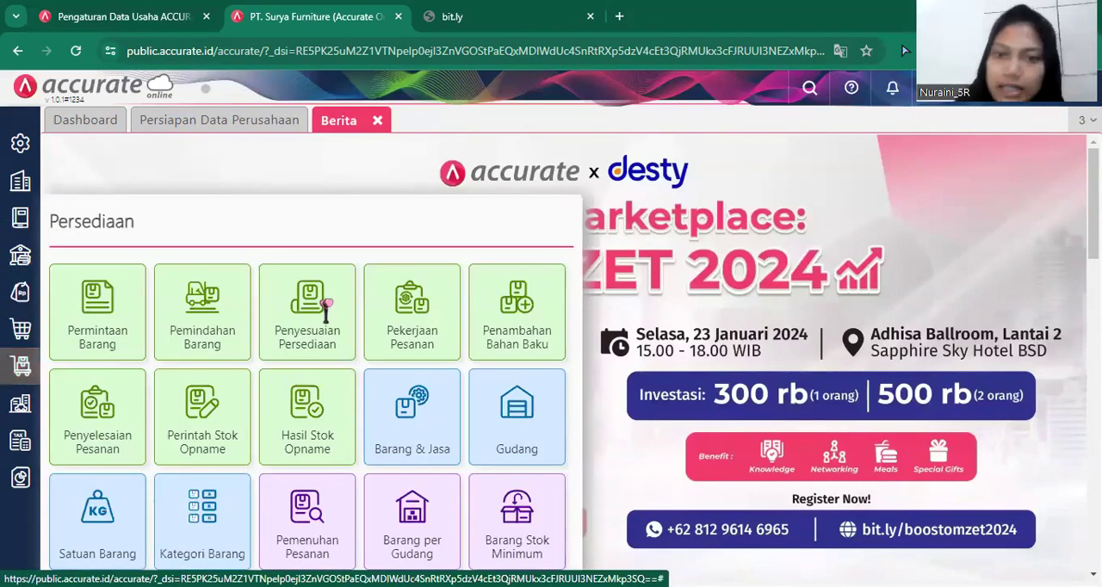
pyautogui.click(419, 411)
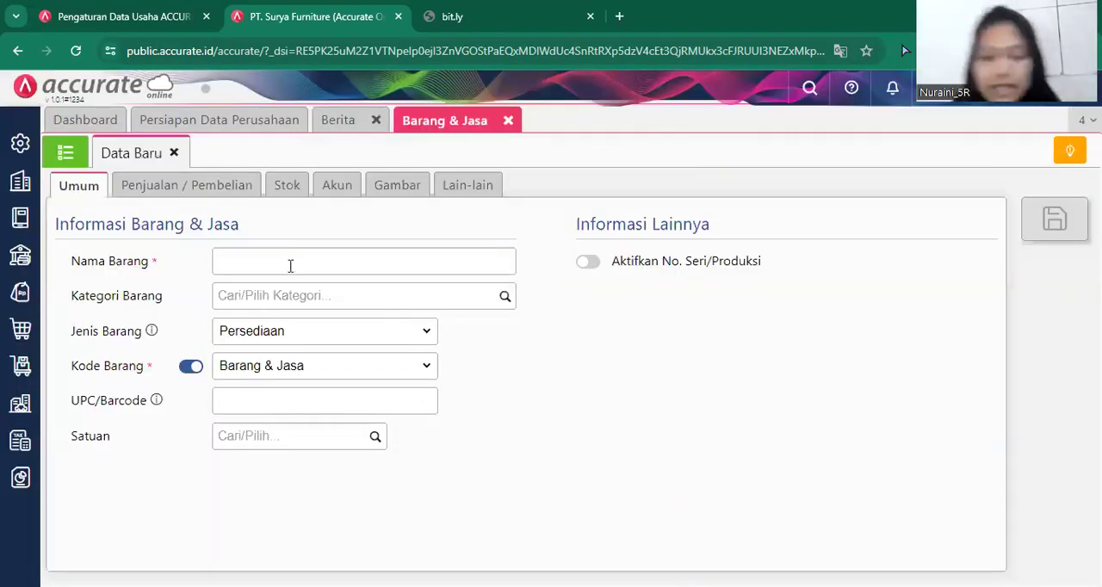
pyautogui.click(290, 266)
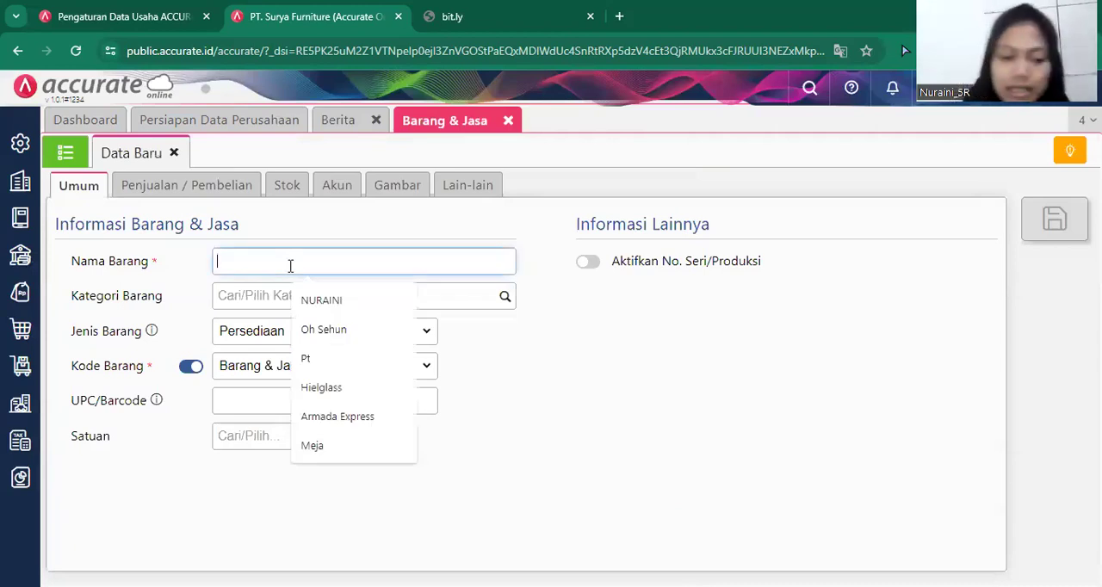
pyautogui.click(290, 265)
pyautogui.write('Kursi Kaca')
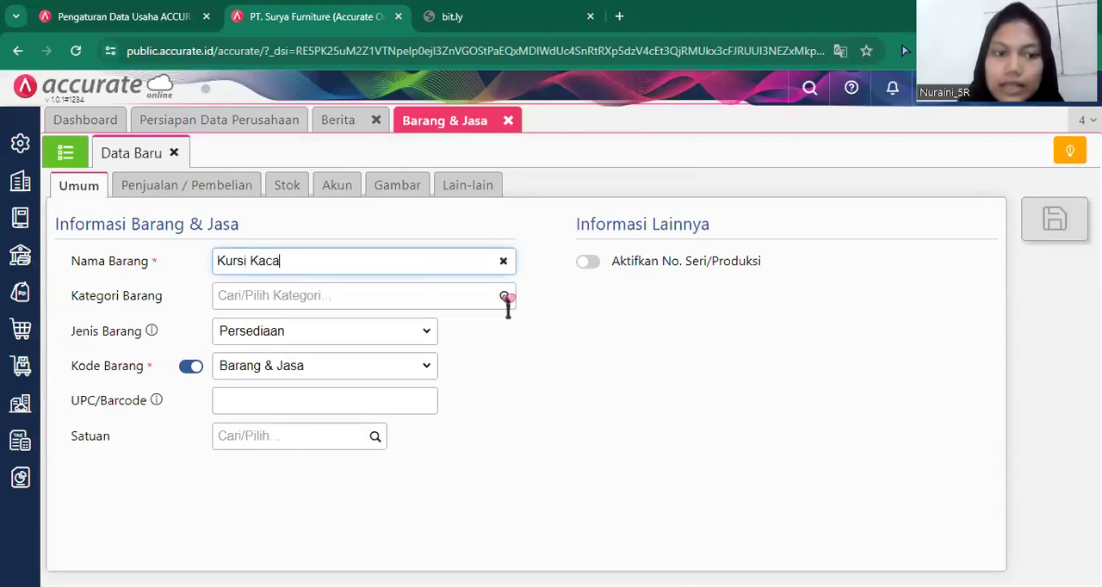
# Assign the new item to the Kursi category and set its unit (Satuan) to PCS.
pyautogui.click(506, 297)
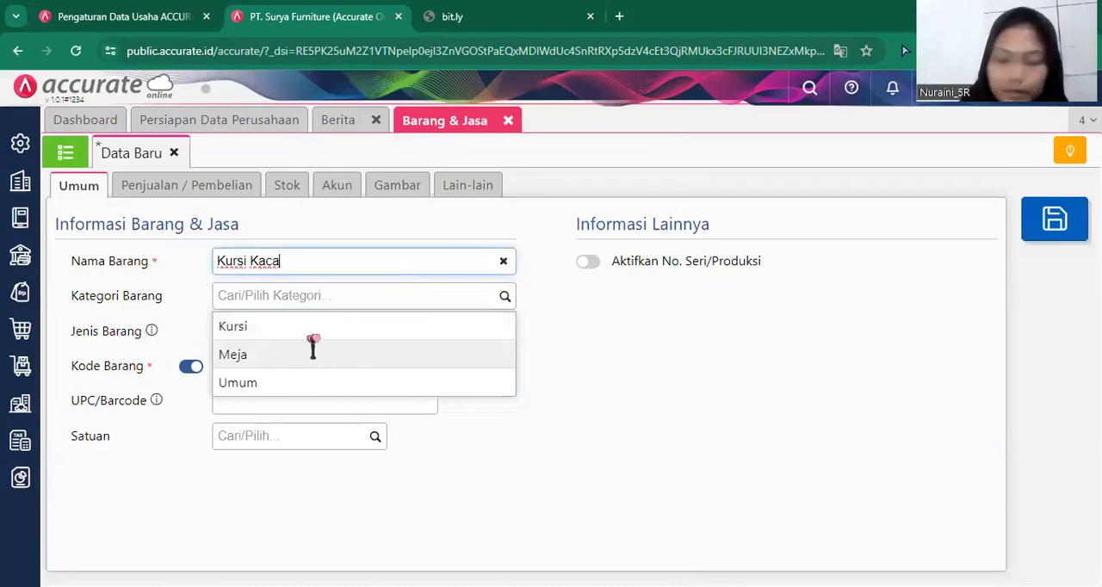
pyautogui.click(312, 338)
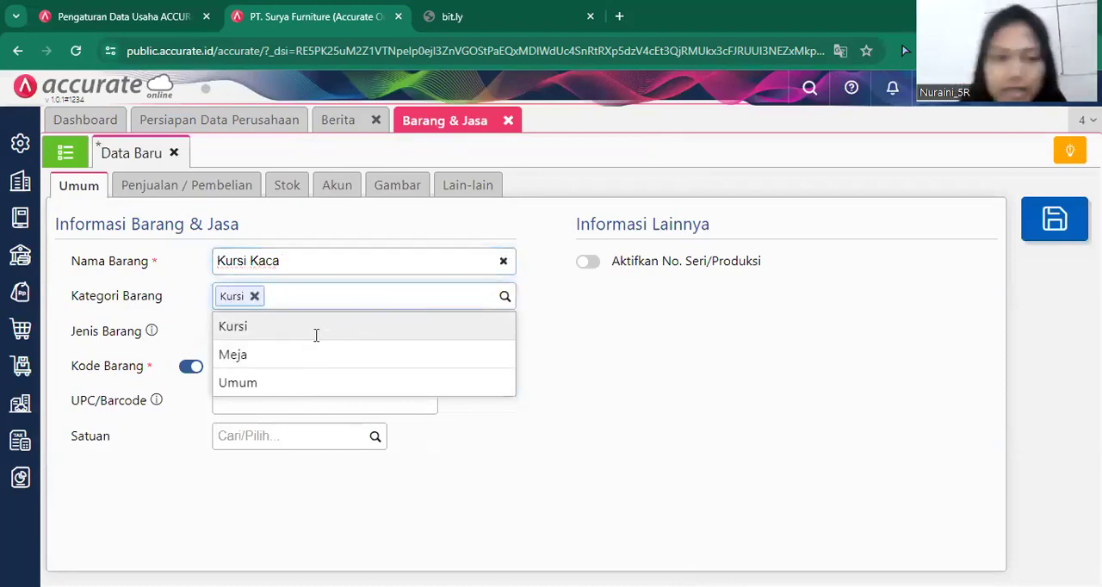
pyautogui.click(375, 438)
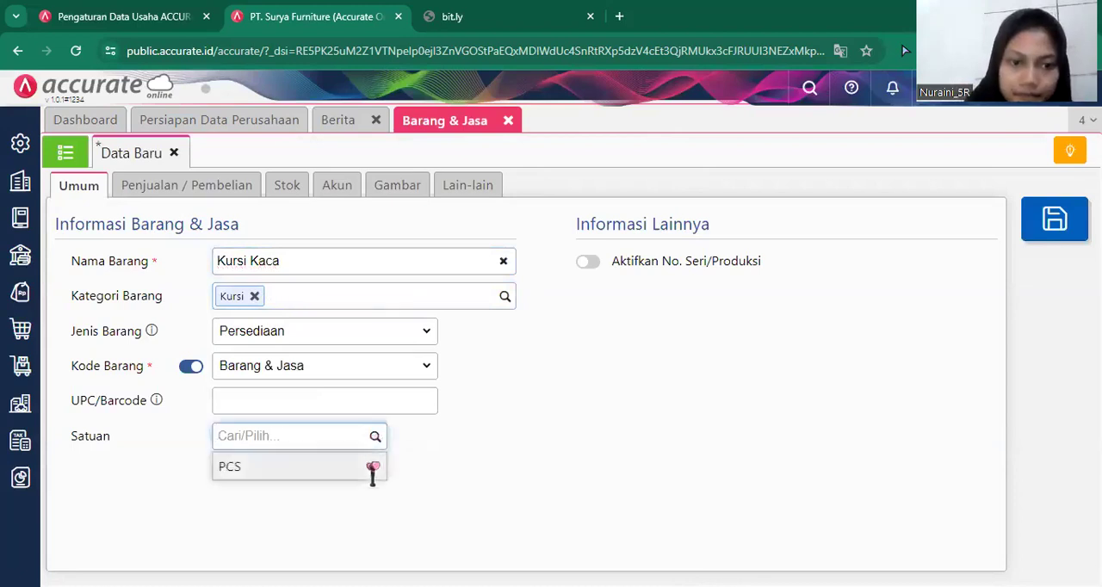
pyautogui.click(373, 470)
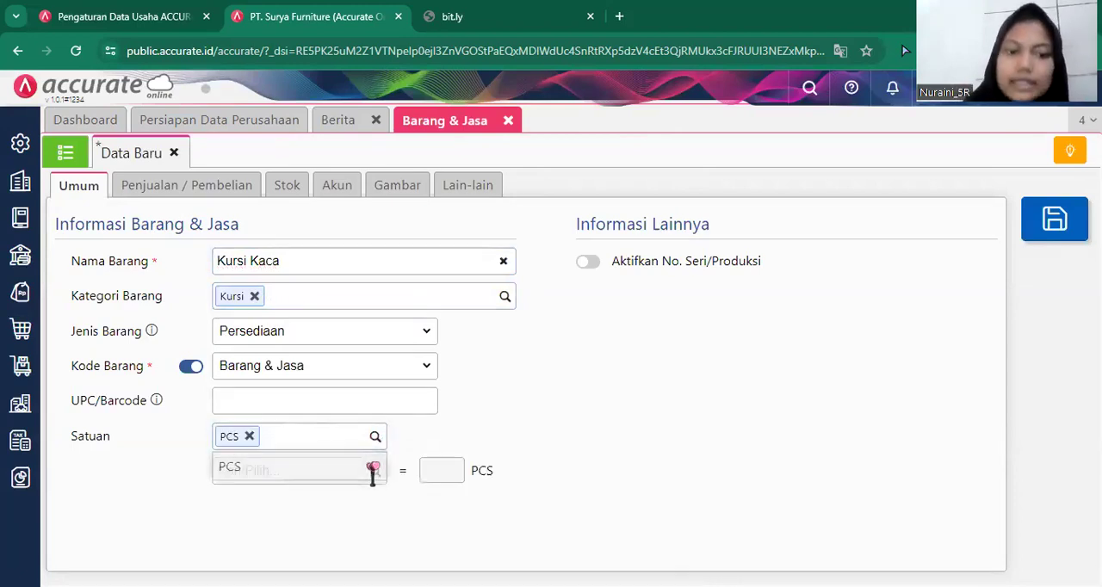
# Set the item's default selling price to 295.000 per PCS with PPN 11%, and save the Kursi Kaca record.
pyautogui.click(217, 196)
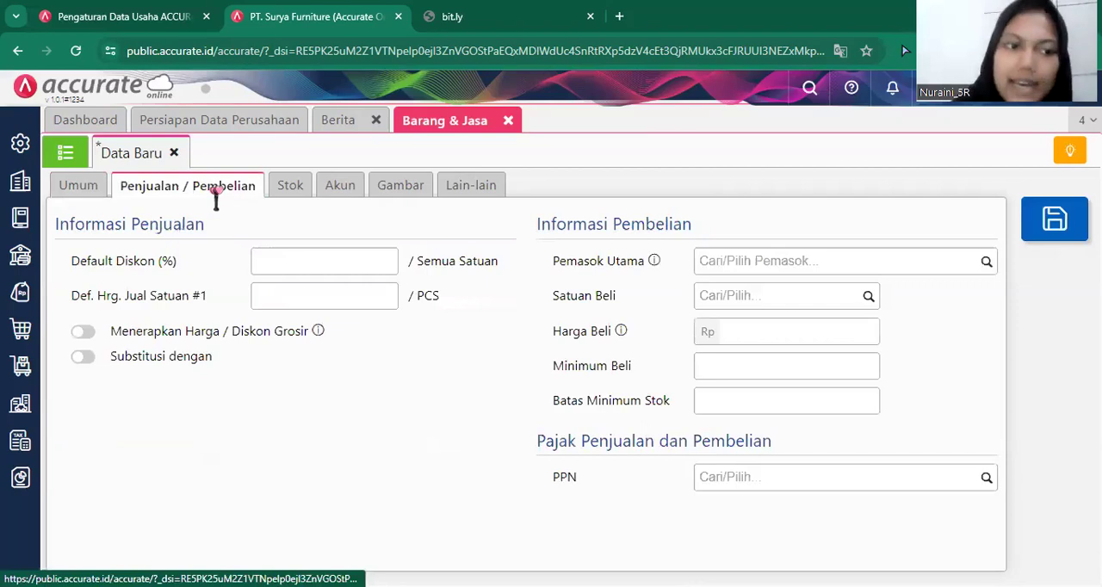
pyautogui.click(289, 296)
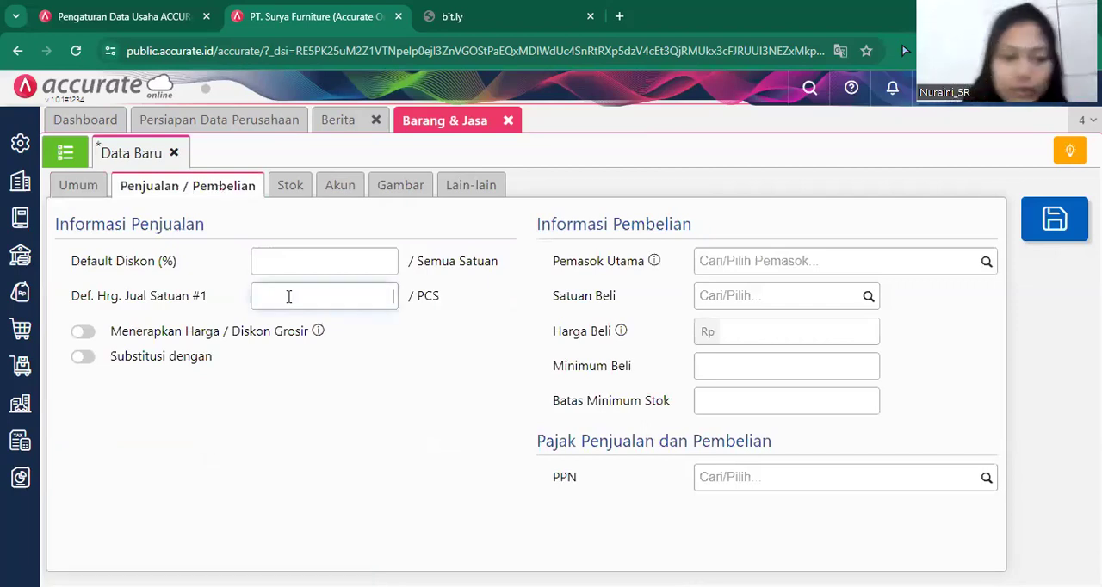
pyautogui.write('295')
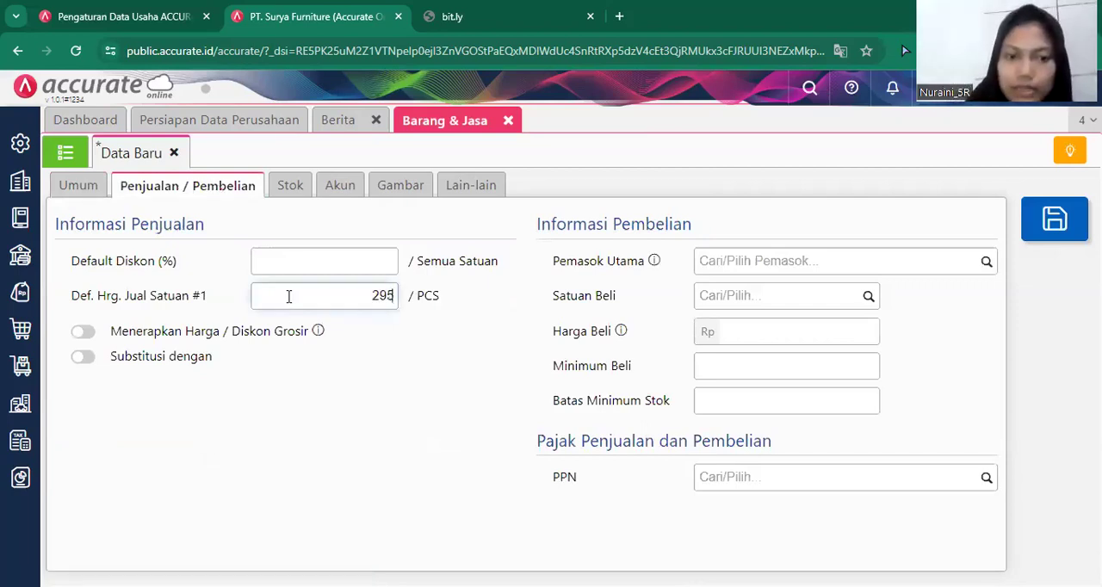
pyautogui.write('.000')
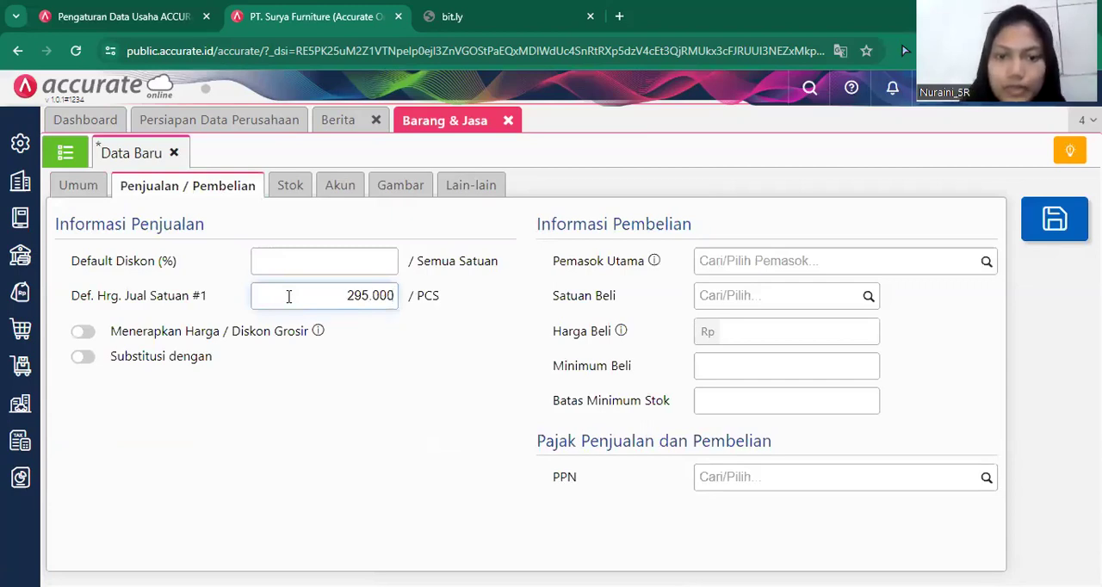
pyautogui.click(986, 478)
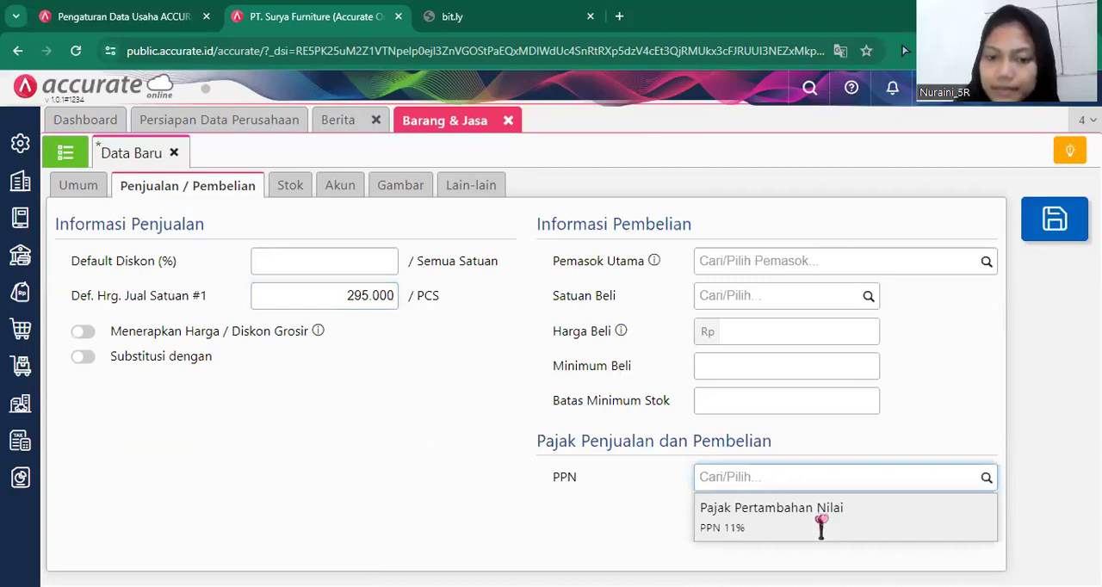
pyautogui.click(821, 520)
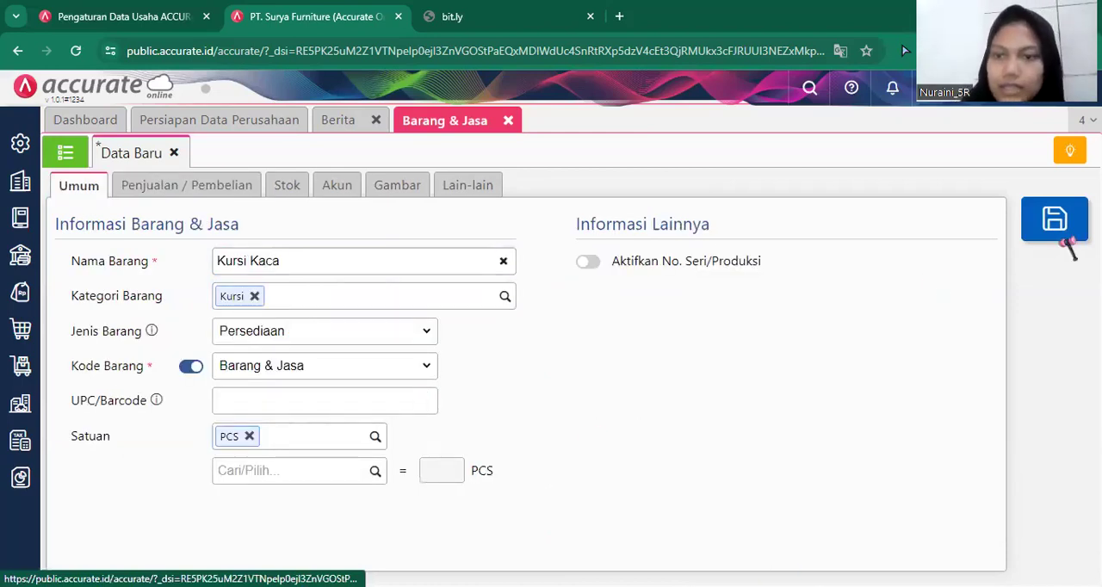
pyautogui.click(1059, 228)
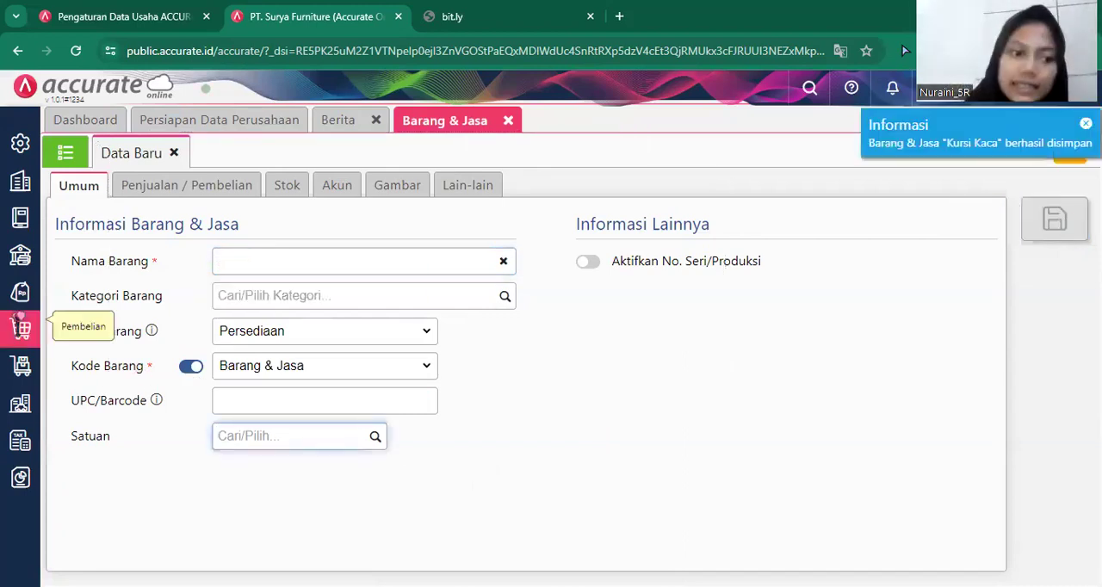
# Start a new purchase invoice (Faktur Pembelian) with Pemasok Umum as the supplier.
pyautogui.click(16, 339)
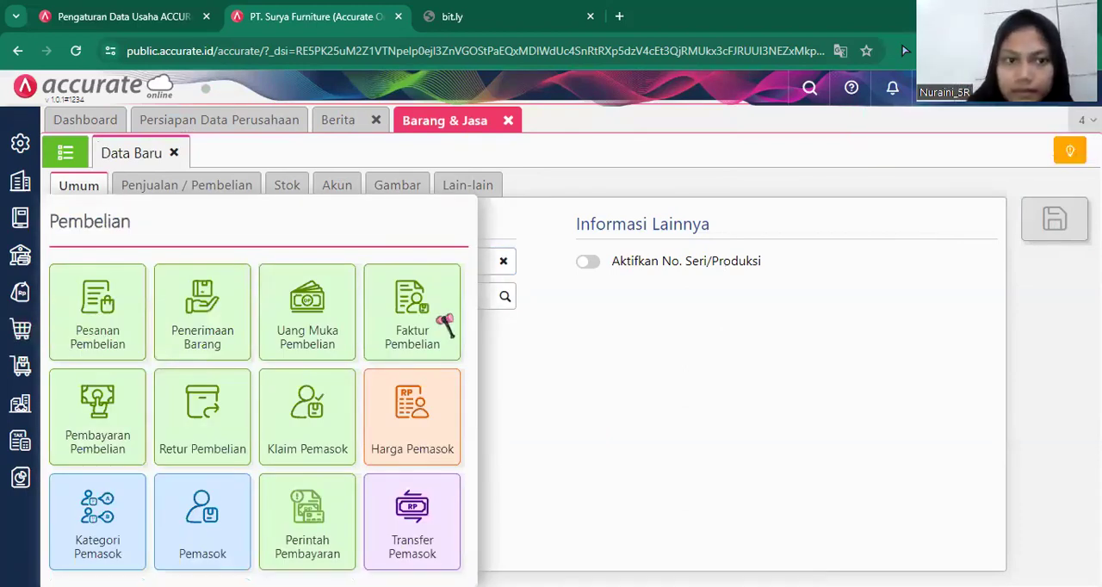
pyautogui.click(444, 323)
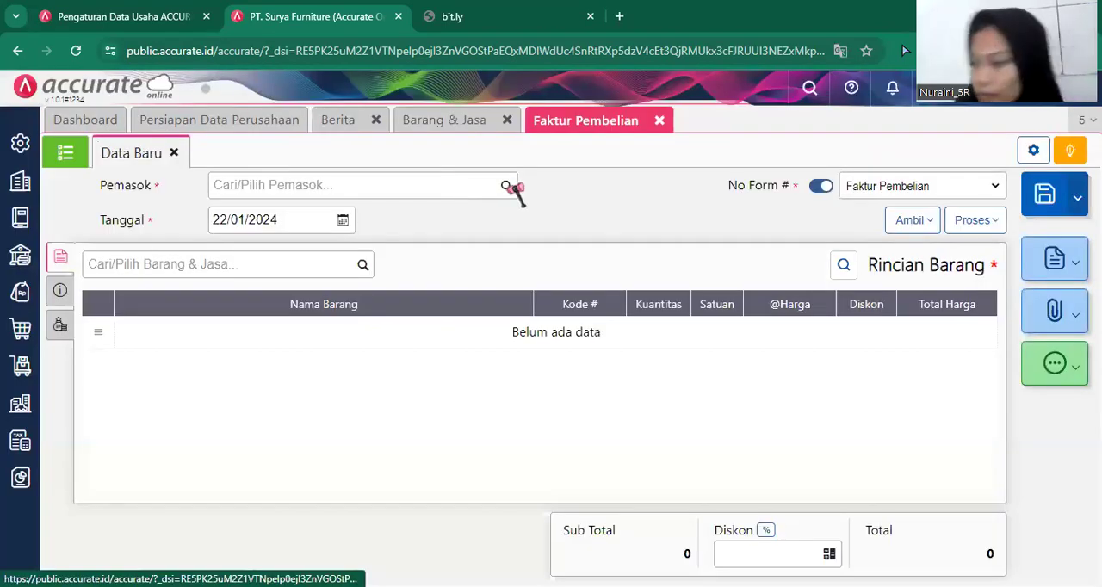
pyautogui.click(506, 189)
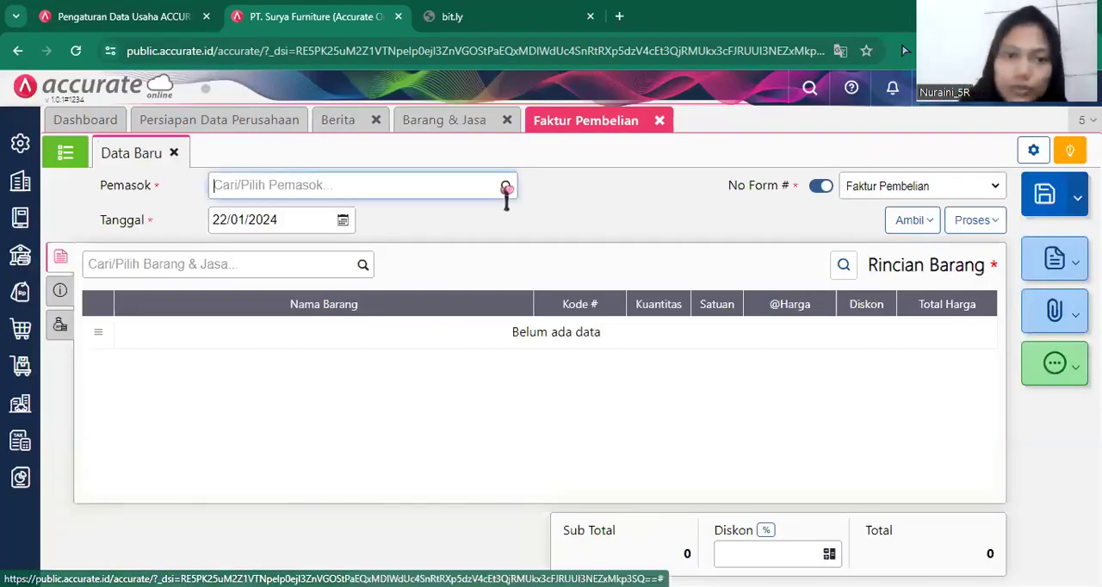
pyautogui.click(506, 186)
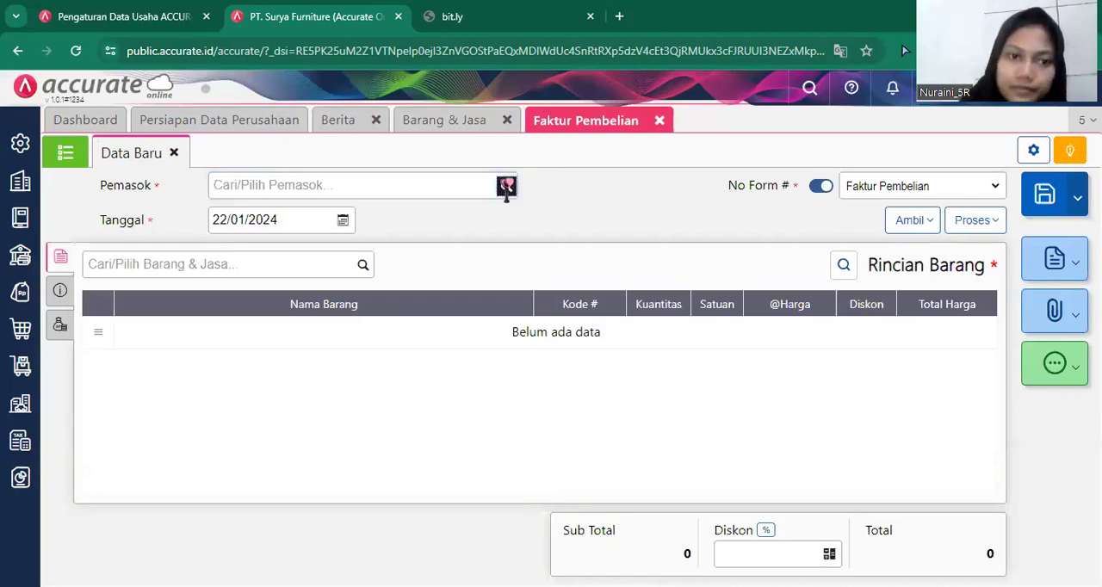
pyautogui.click(506, 188)
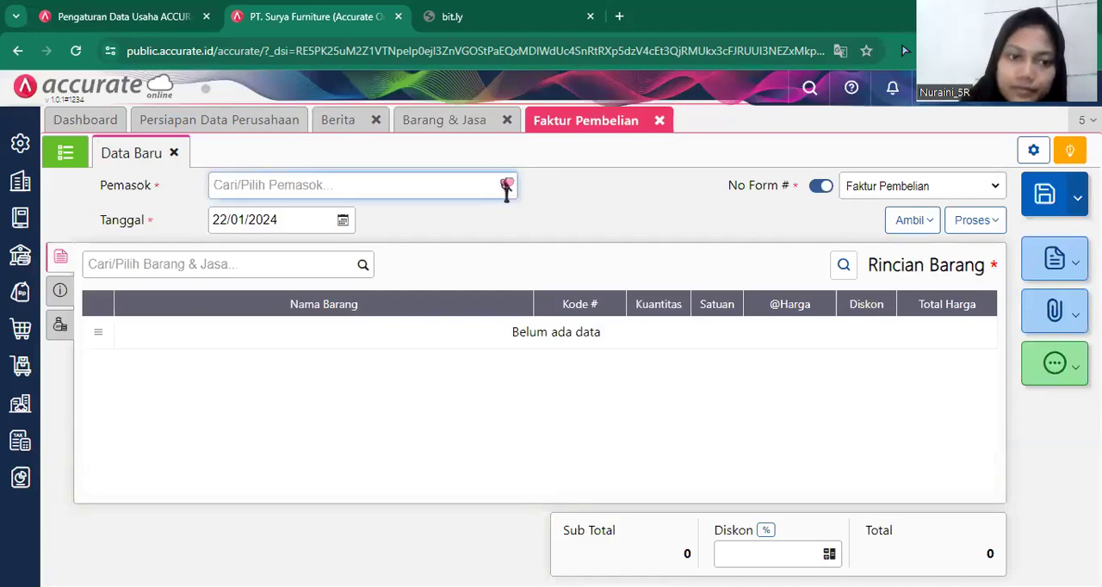
pyautogui.click(506, 187)
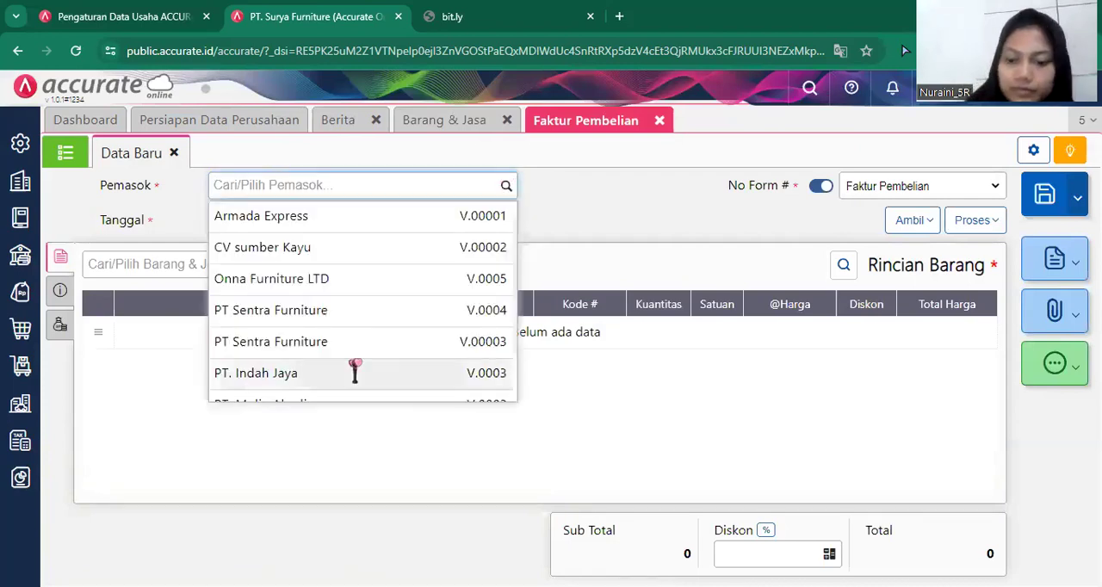
pyautogui.scroll(-1, 355, 369)
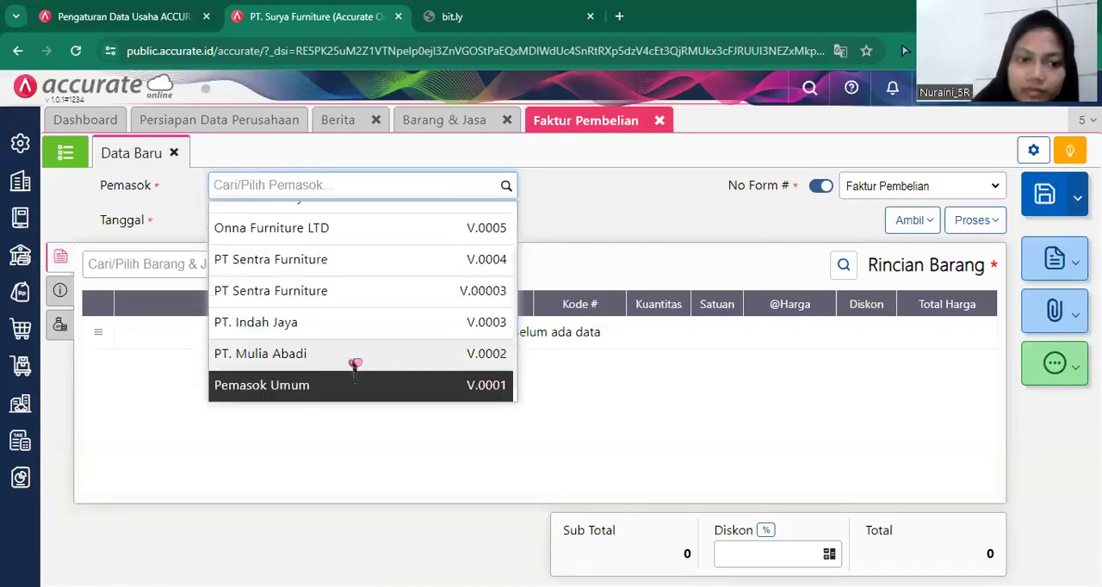
pyautogui.click(361, 386)
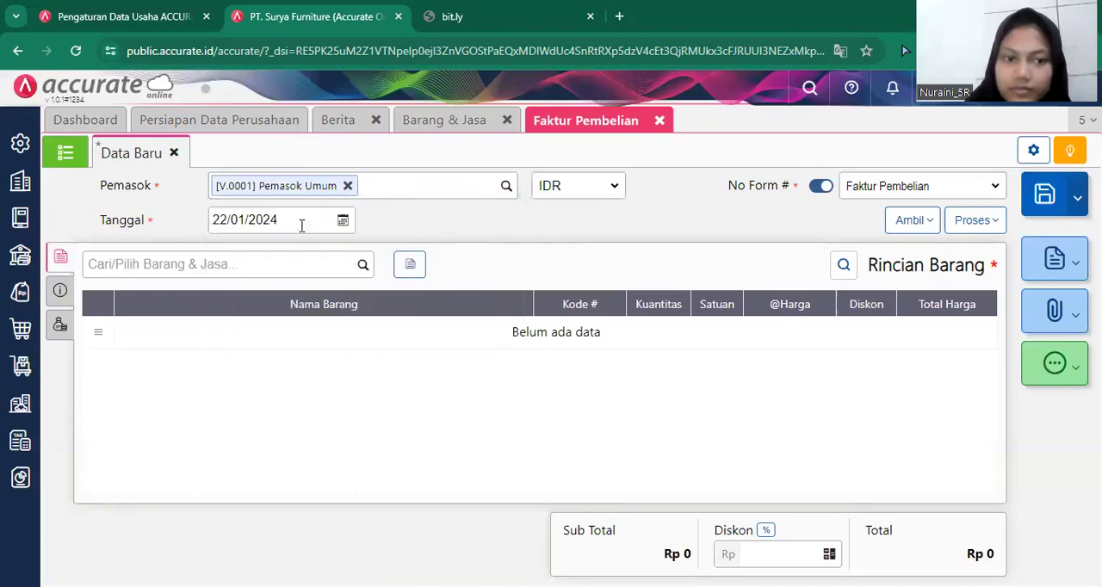
# Set the purchase invoice's date (Tanggal) to 28/01/2019.
pyautogui.click(302, 225)
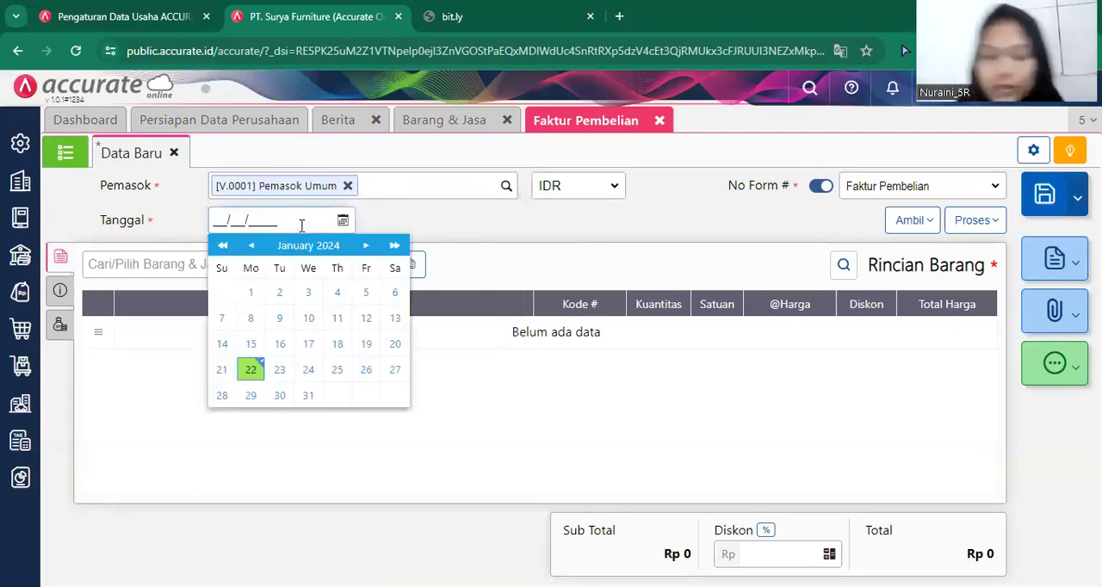
pyautogui.write('28/01/')
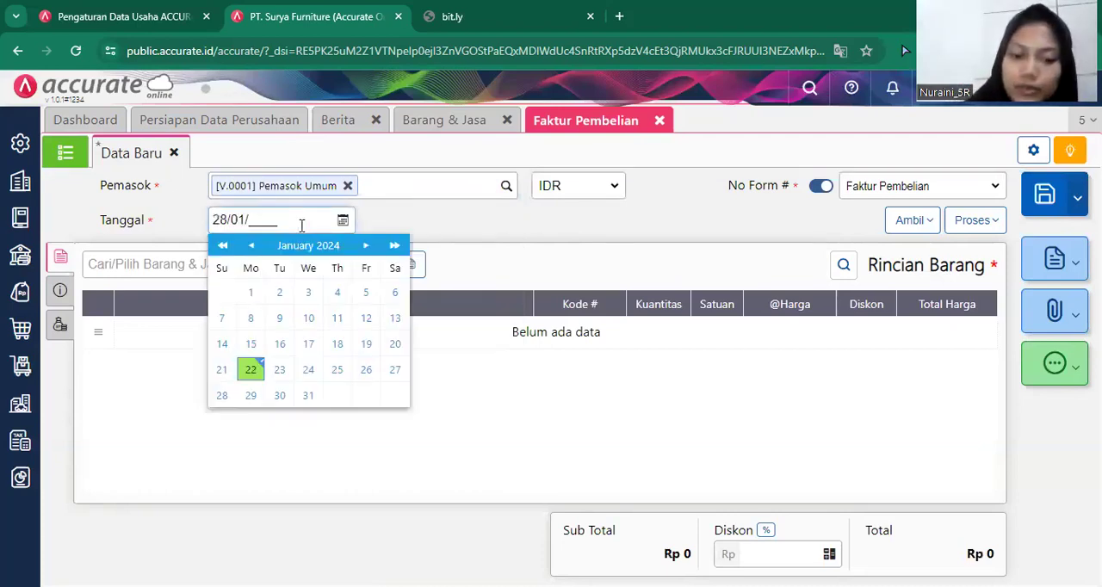
pyautogui.write('2019')
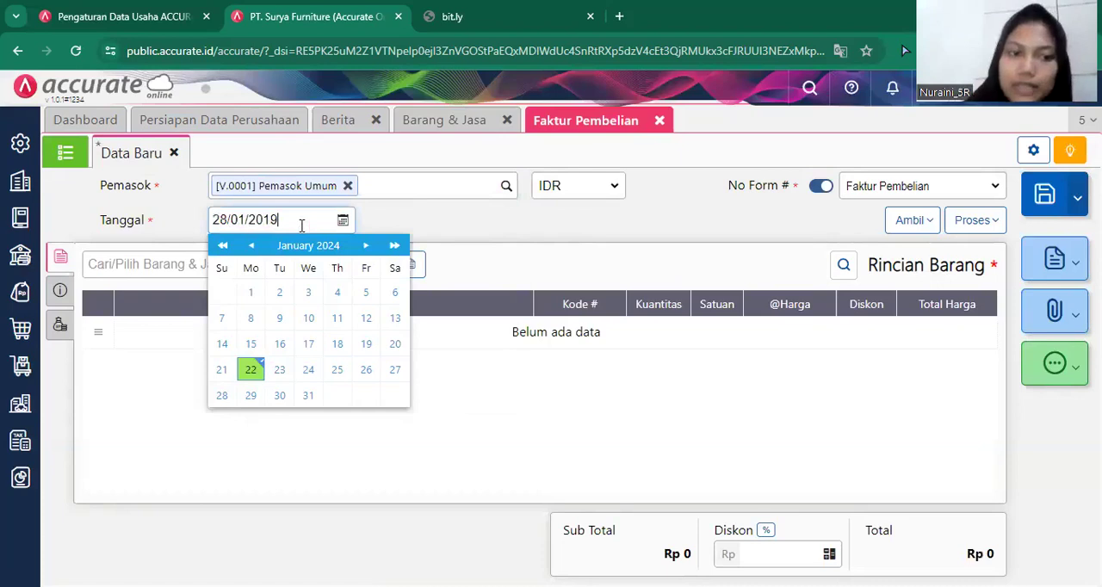
pyautogui.click(731, 405)
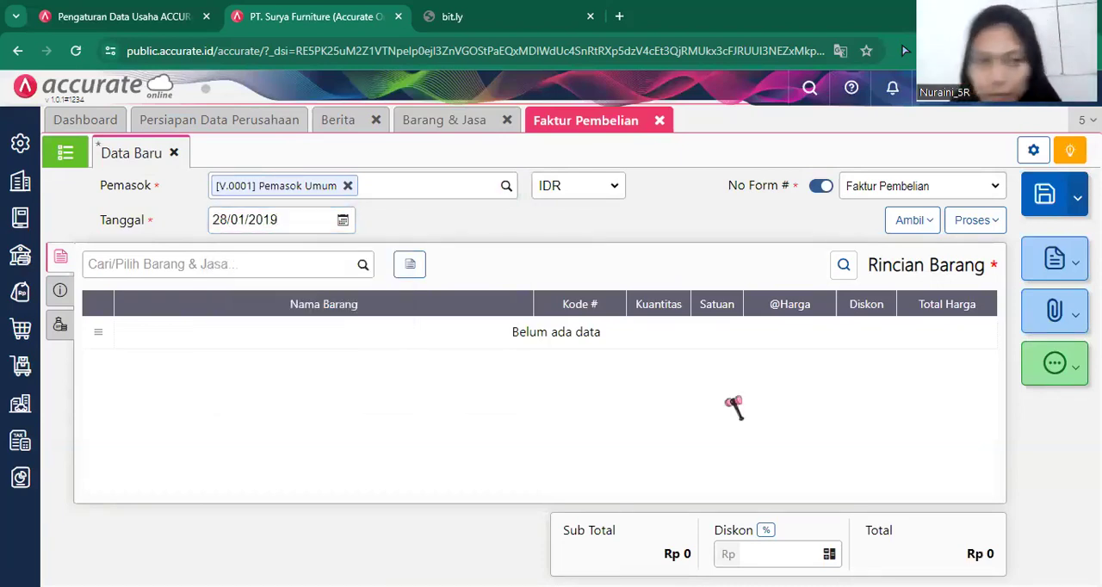
# Add Kursi Kaca to the invoice with a quantity of 100 PCS and a unit price of Rp 72.000.
pyautogui.click(356, 272)
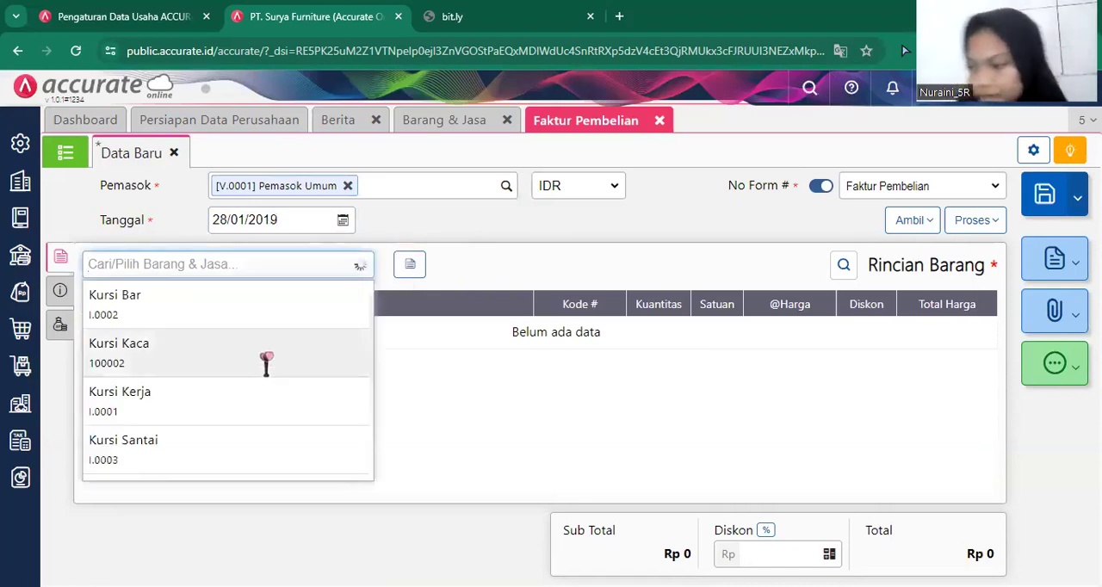
pyautogui.click(272, 360)
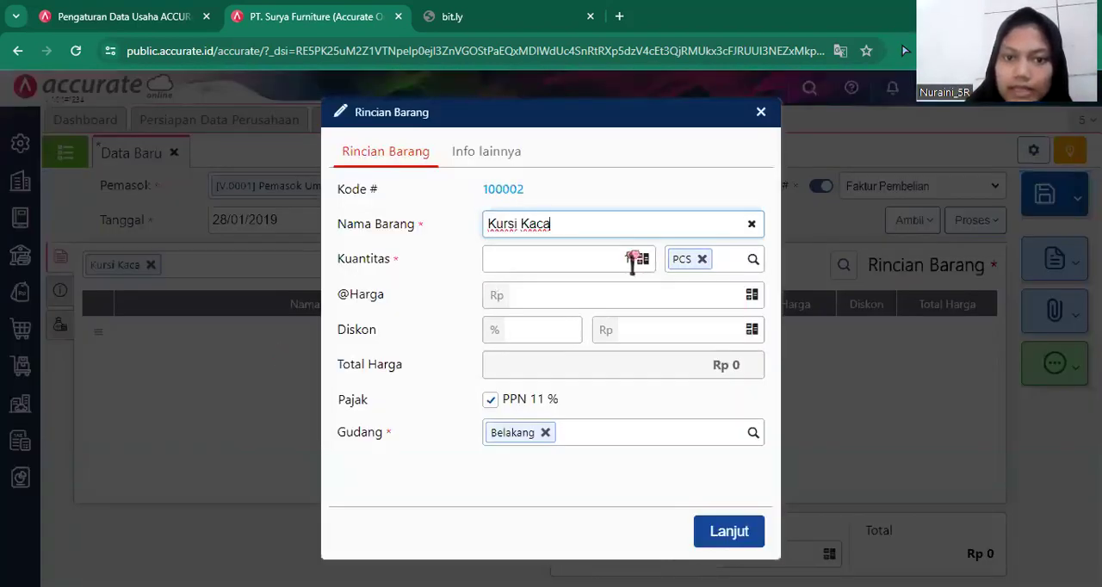
pyautogui.click(633, 259)
pyautogui.write('10')
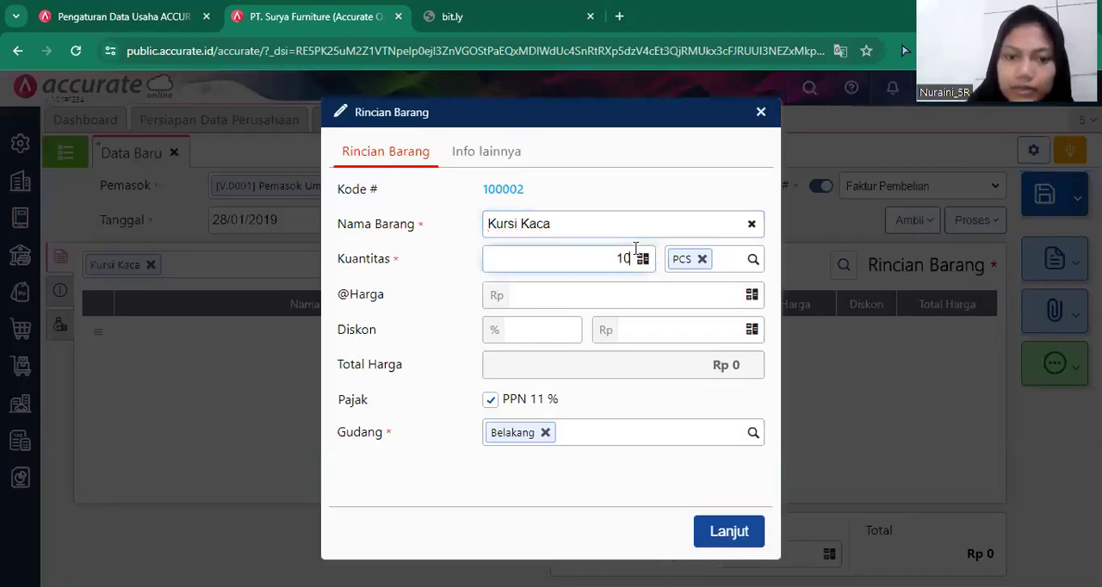
pyautogui.write('0')
pyautogui.click(653, 293)
pyautogui.write('7')
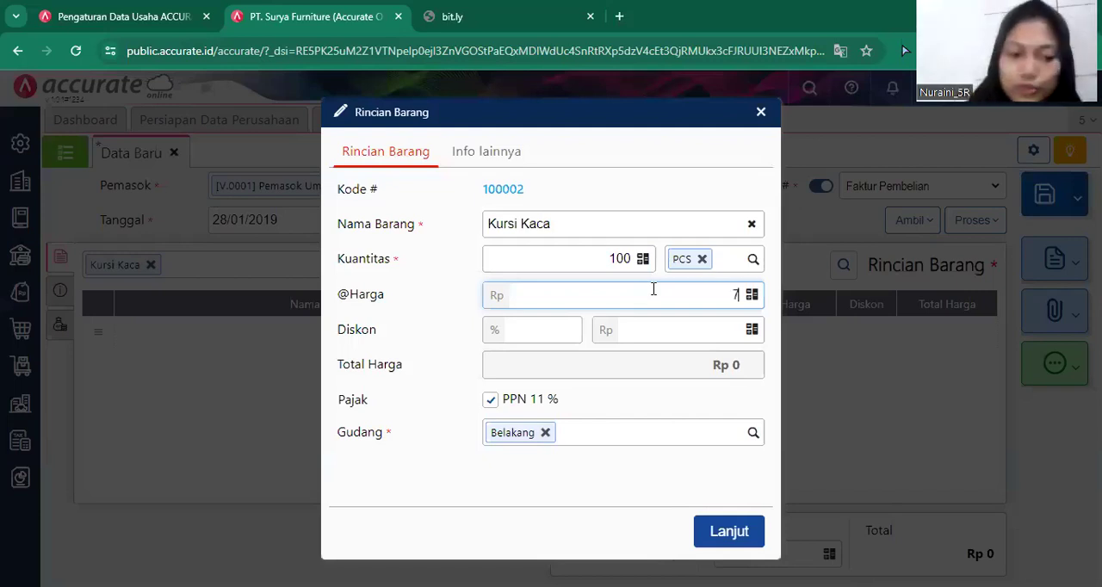
pyautogui.write('2.000')
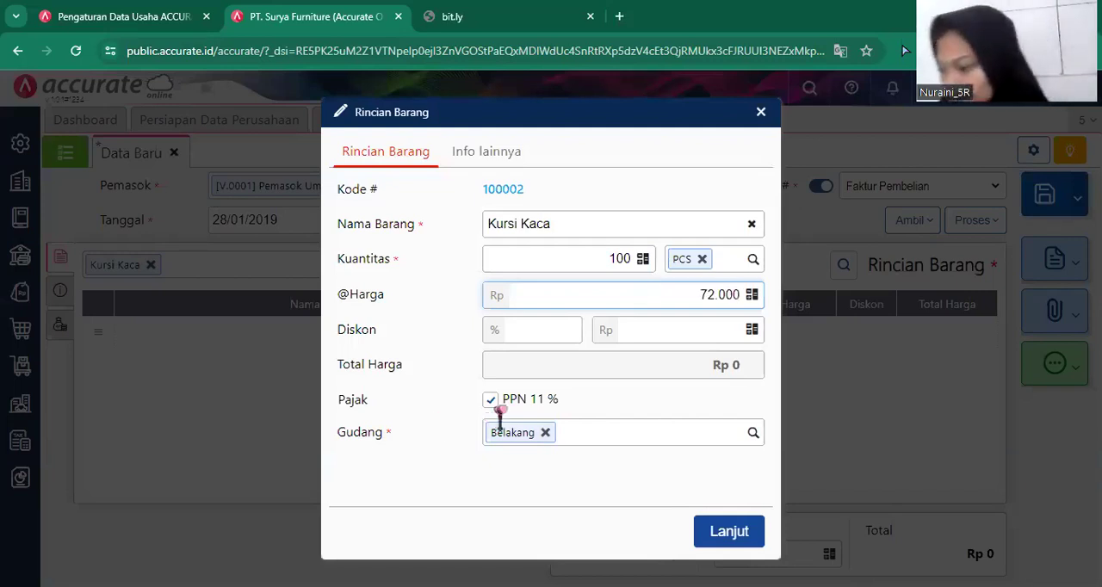
# Change the Kursi Kaca line's warehouse (Gudang) to Depan.
pyautogui.click(527, 439)
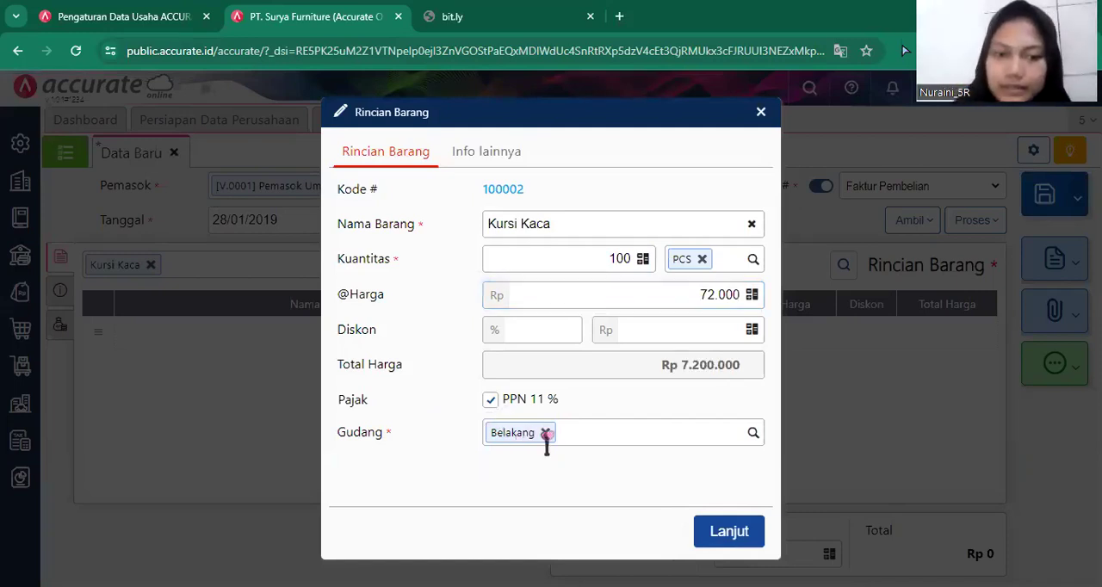
pyautogui.click(545, 433)
pyautogui.write('De')
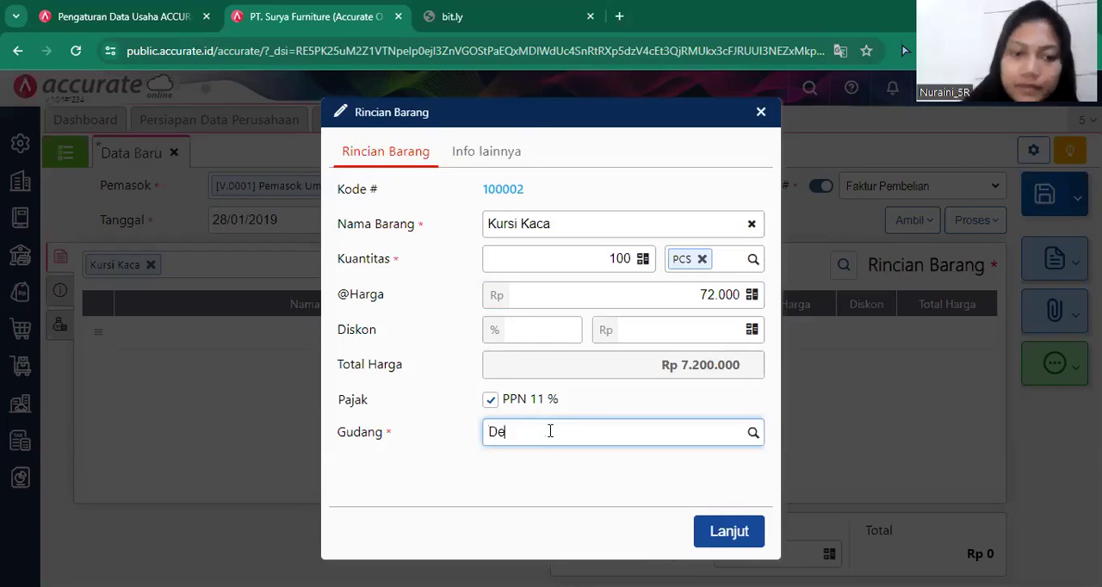
pyautogui.click(539, 471)
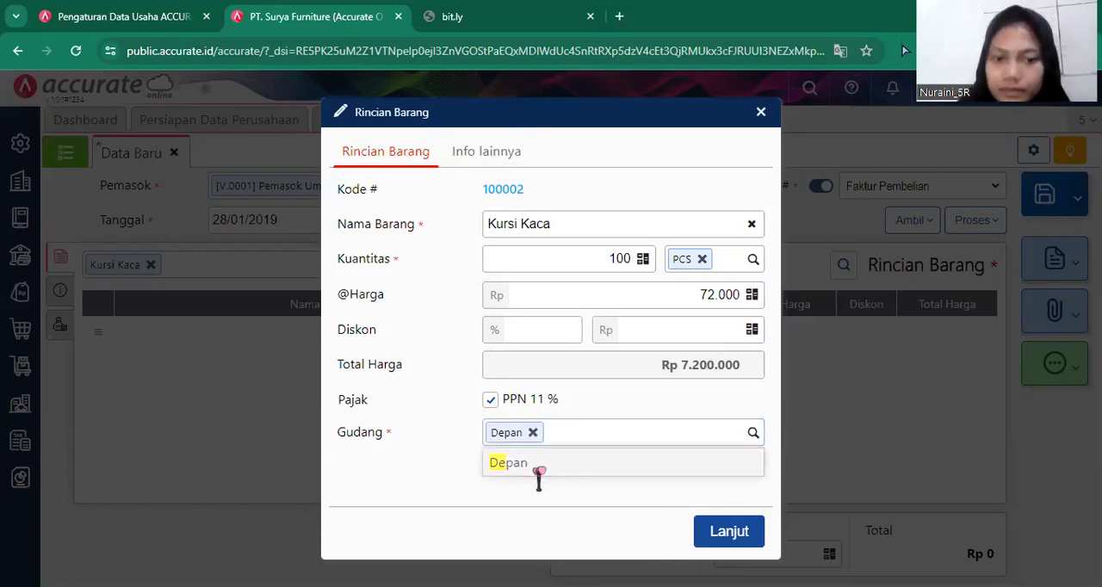
# Exclude the PPN tax from the Kursi Kaca line, add the line to the invoice, and change the invoice's PPN rate to Tarif 10%.
pyautogui.click(528, 400)
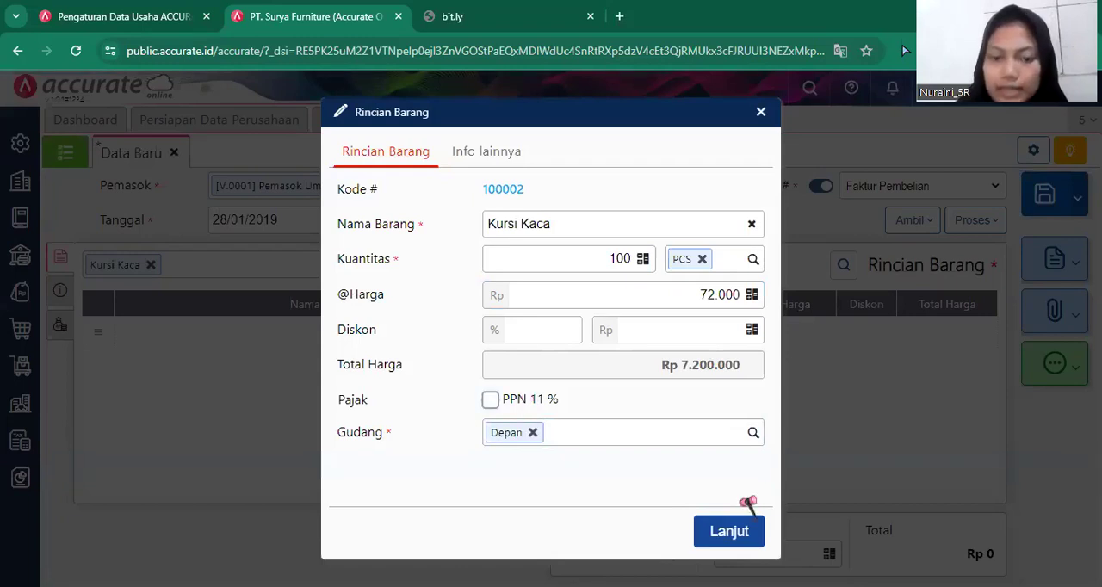
pyautogui.click(737, 528)
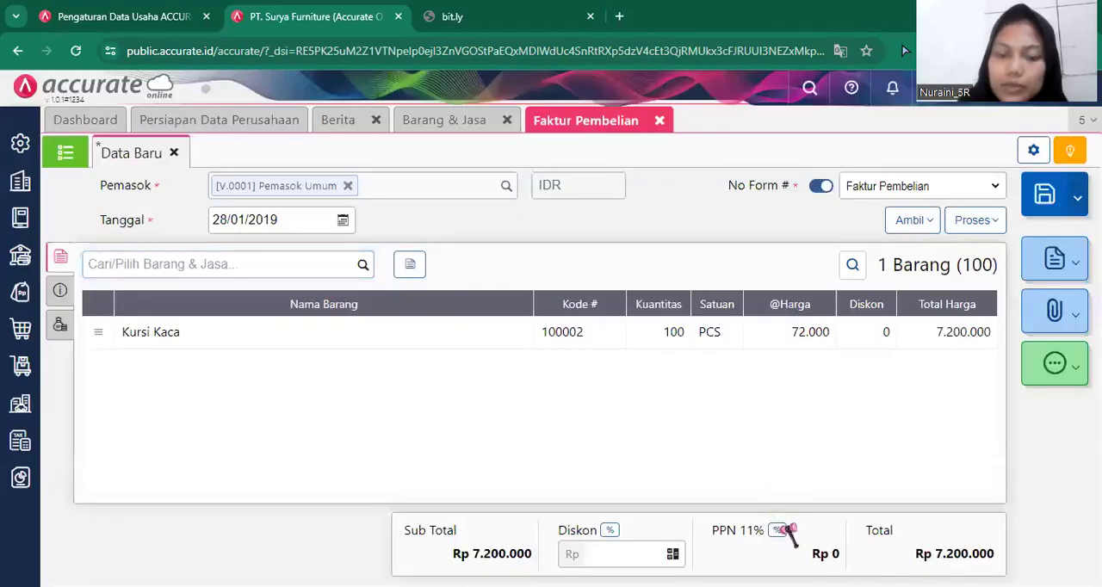
pyautogui.click(779, 530)
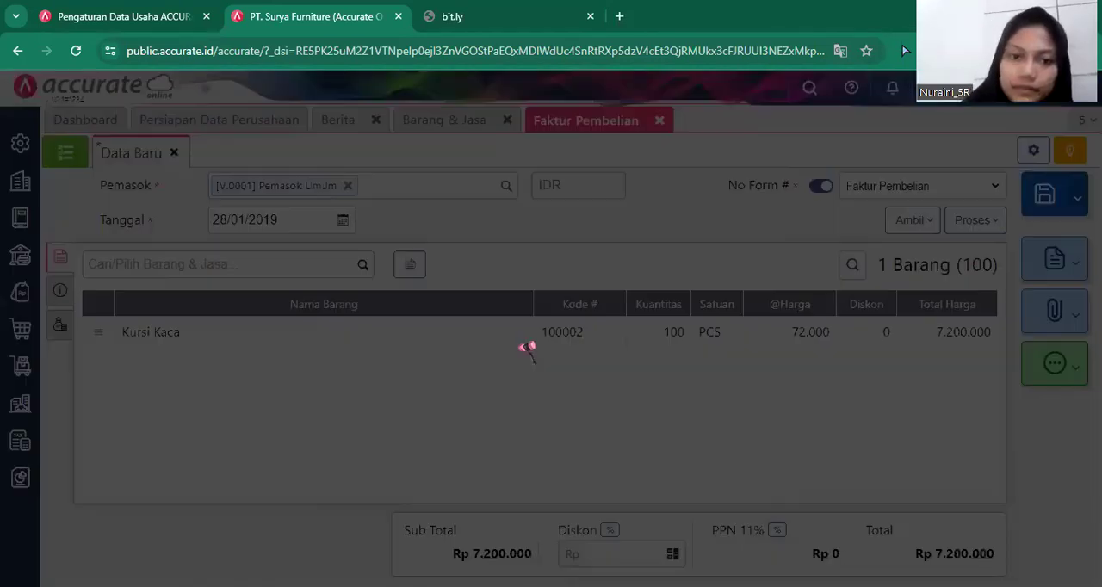
pyautogui.click(522, 353)
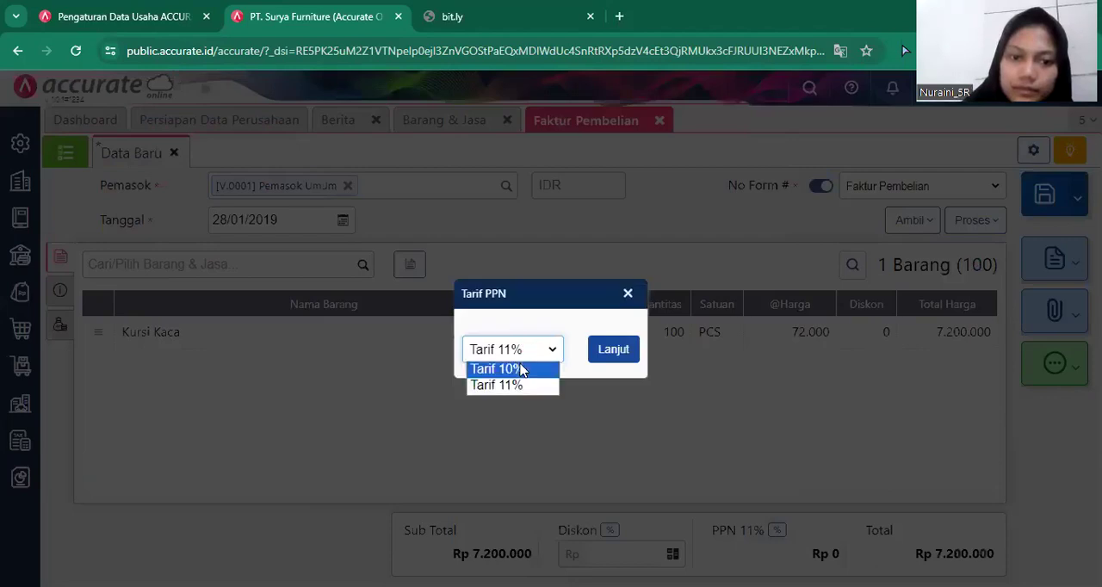
pyautogui.click(621, 349)
pyautogui.click(624, 349)
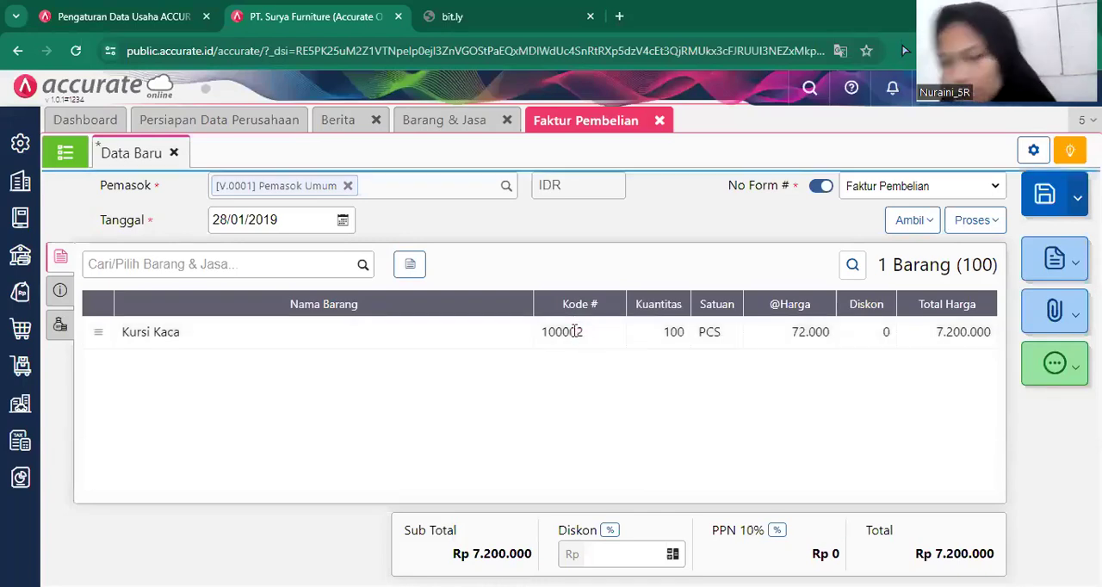
# Edit the Kursi Kaca line so that PPN 10% applies to it.
pyautogui.click(575, 332)
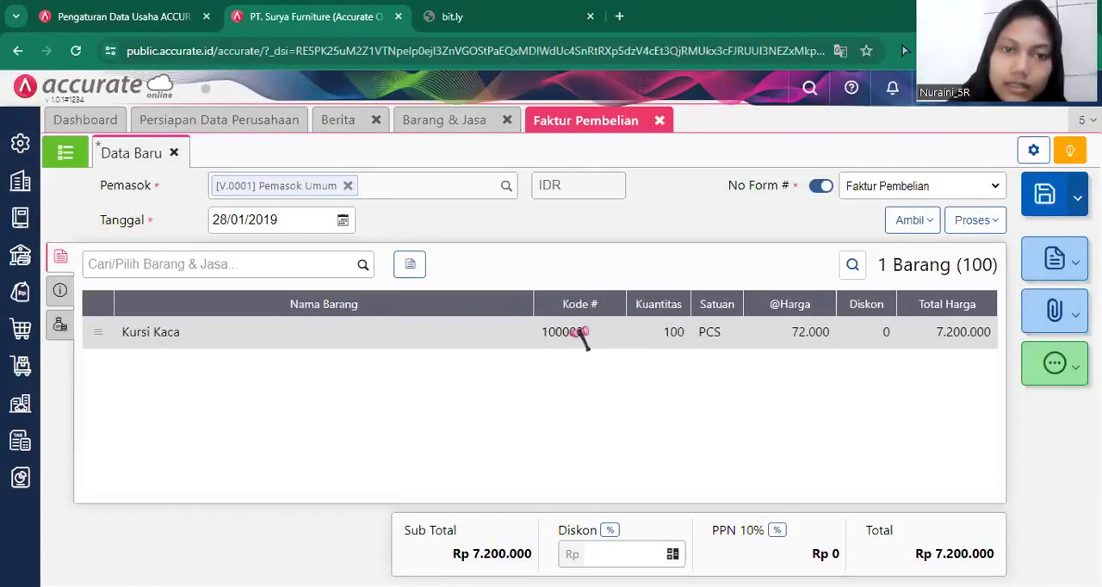
pyautogui.click(578, 333)
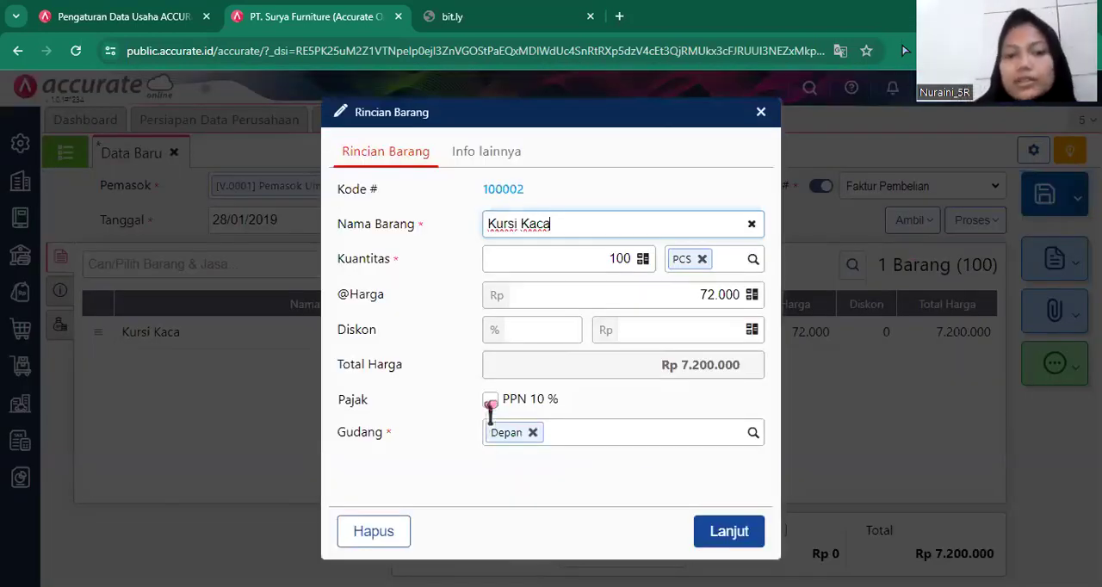
pyautogui.click(489, 401)
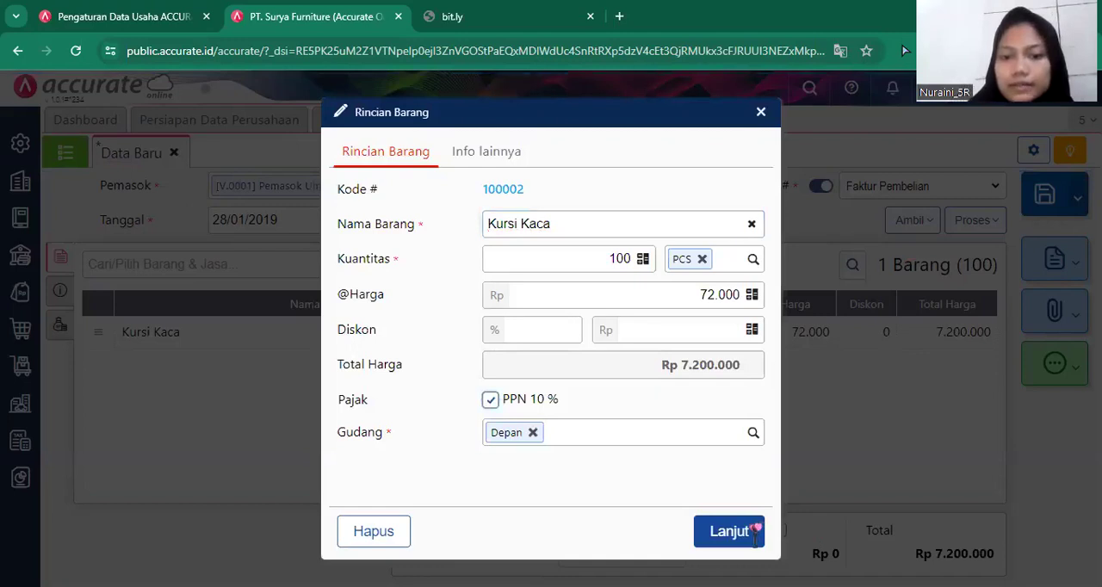
pyautogui.click(755, 531)
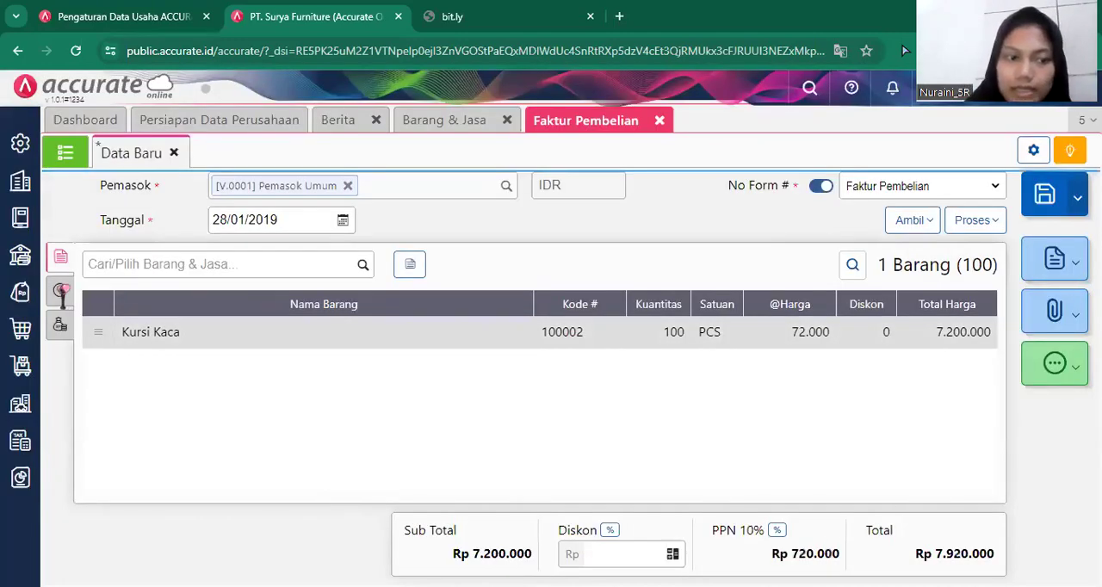
# In the invoice's additional information, enter 10023 as the No Faktur and fill Alamat with the first saved address.
pyautogui.click(60, 291)
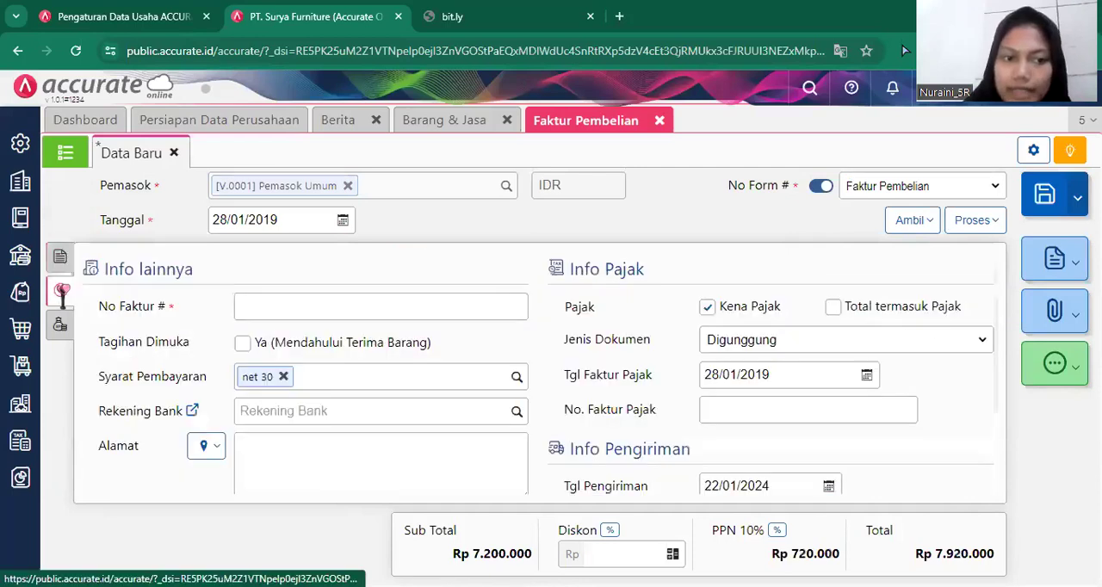
pyautogui.click(284, 304)
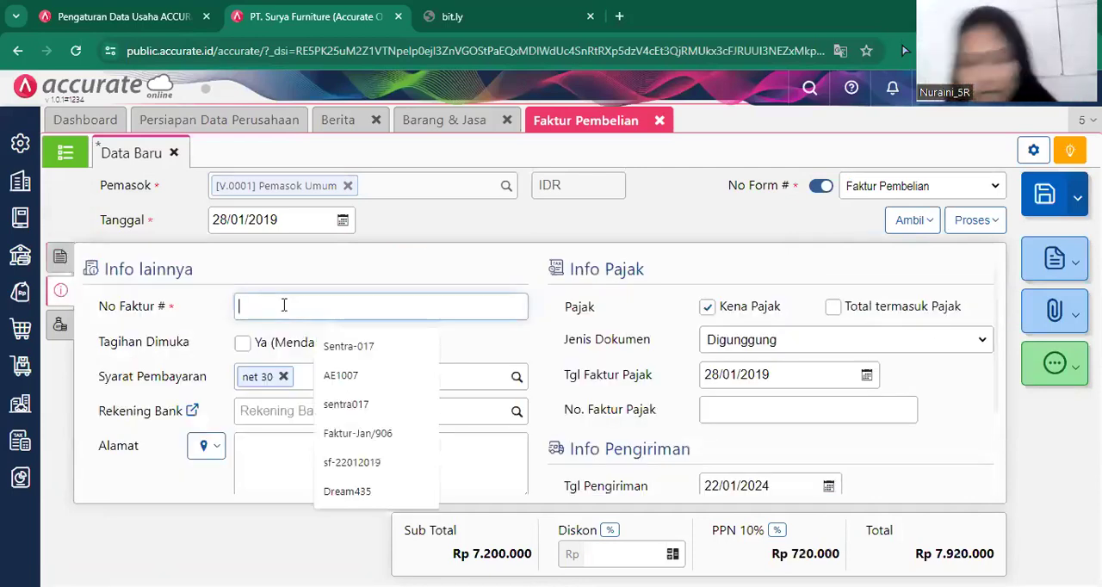
pyautogui.write('10023')
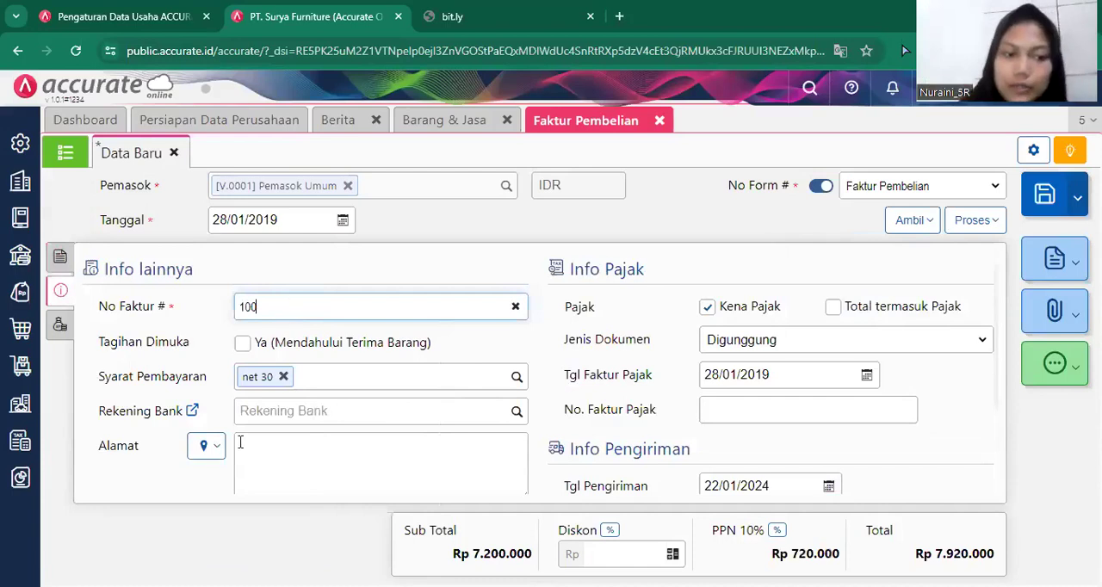
pyautogui.click(201, 458)
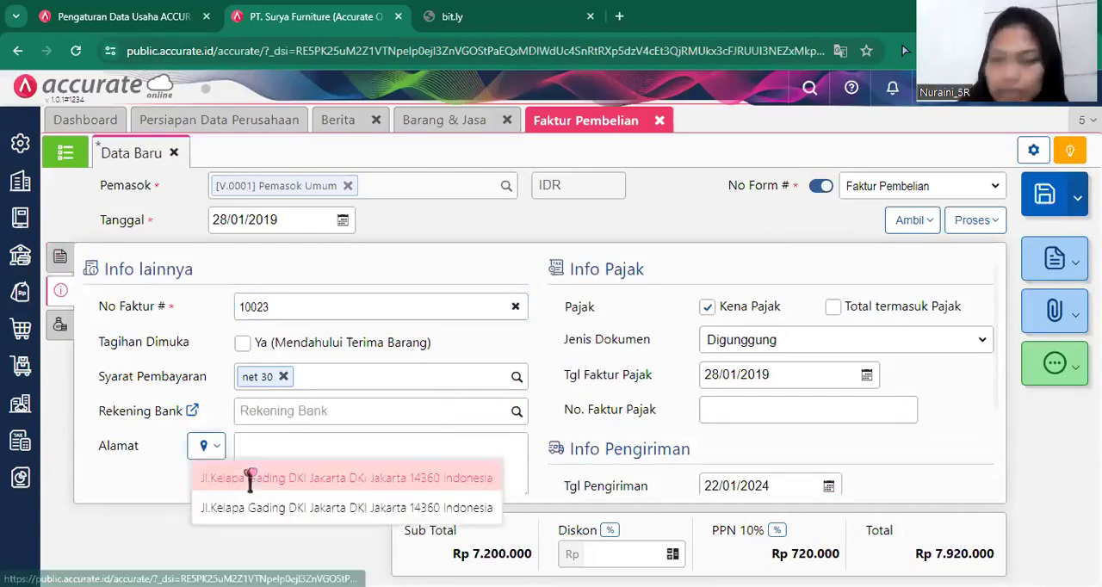
pyautogui.click(253, 477)
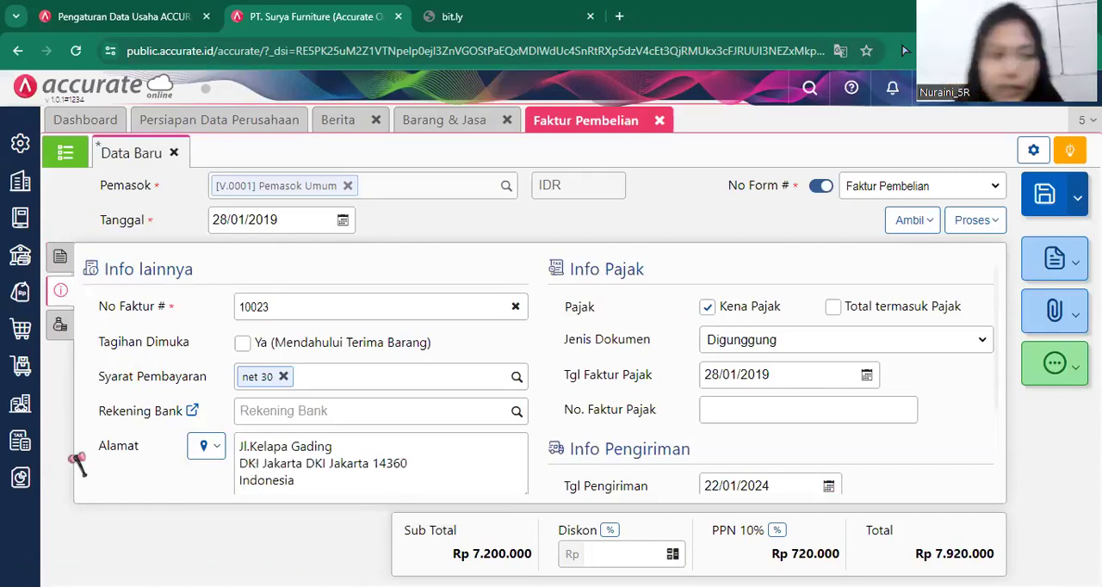
# Process the invoice into a purchase payment (Pembayaran Pembelian) with Bank Mandiri IDR as the paying bank.
pyautogui.click(59, 261)
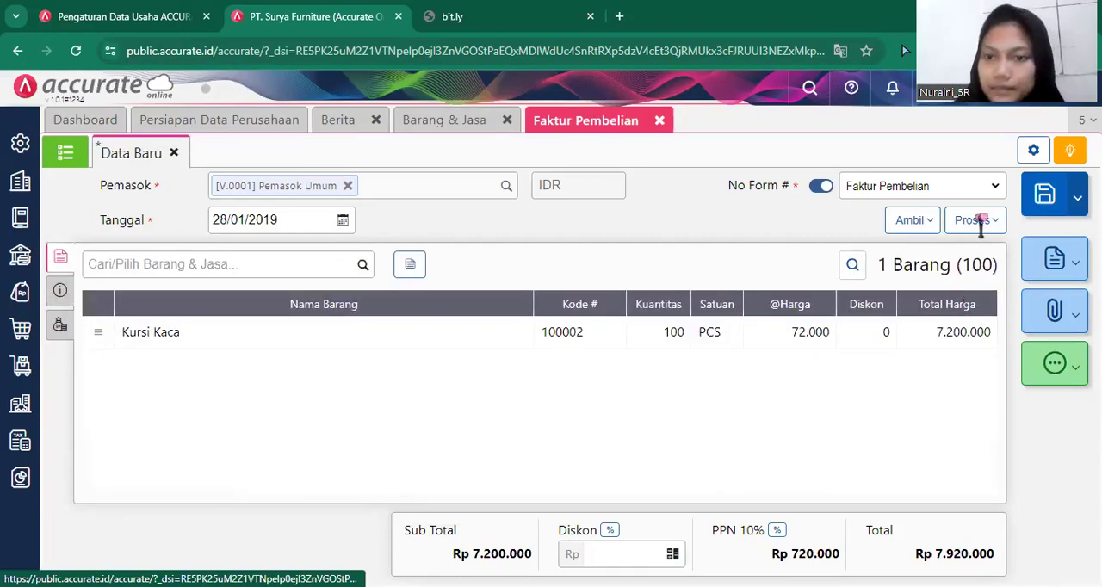
pyautogui.click(940, 263)
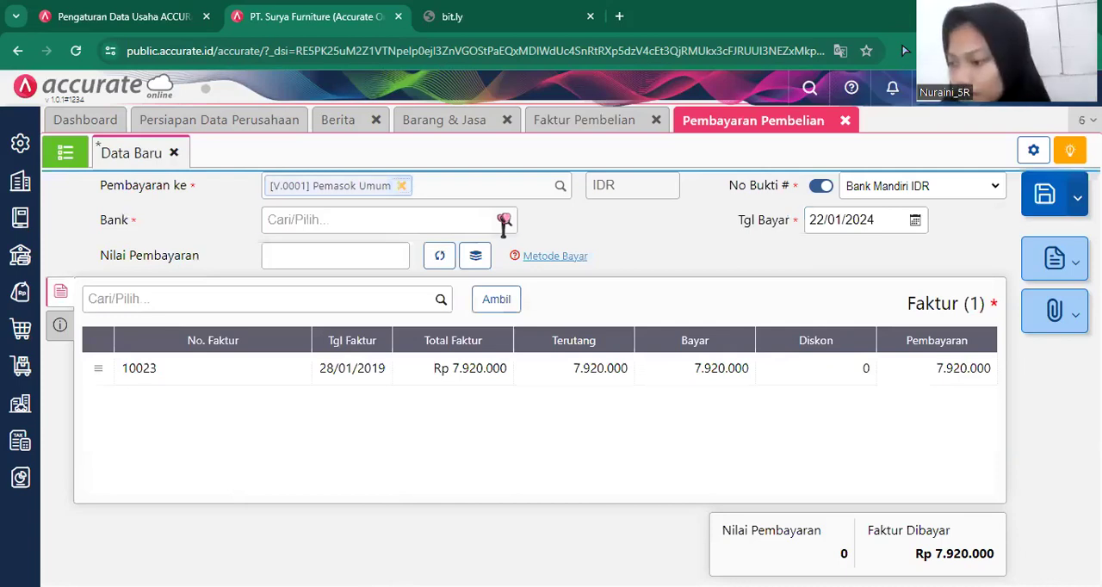
pyautogui.click(503, 222)
pyautogui.click(505, 222)
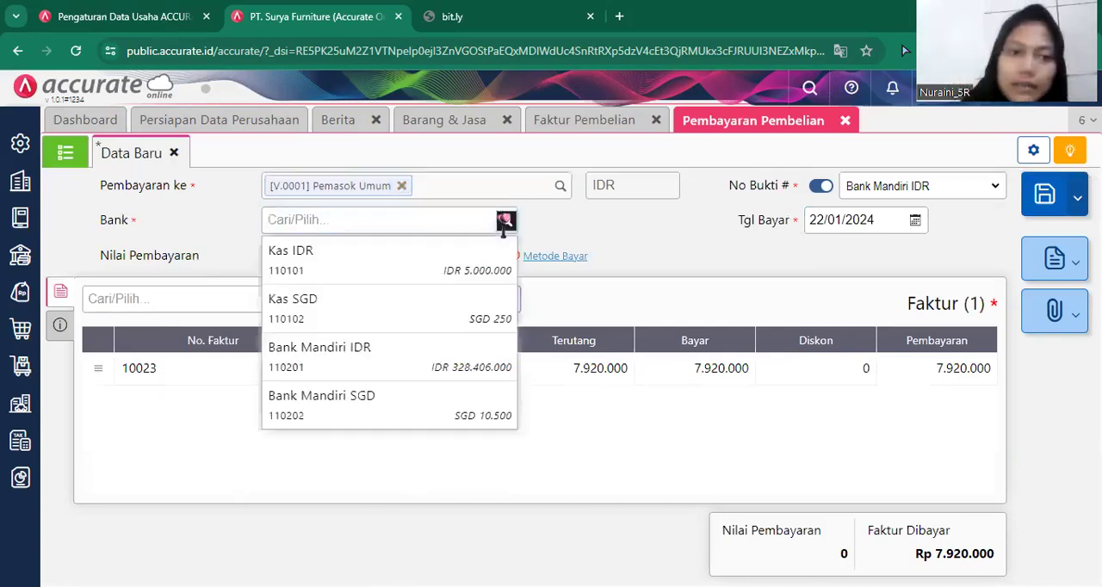
pyautogui.click(417, 348)
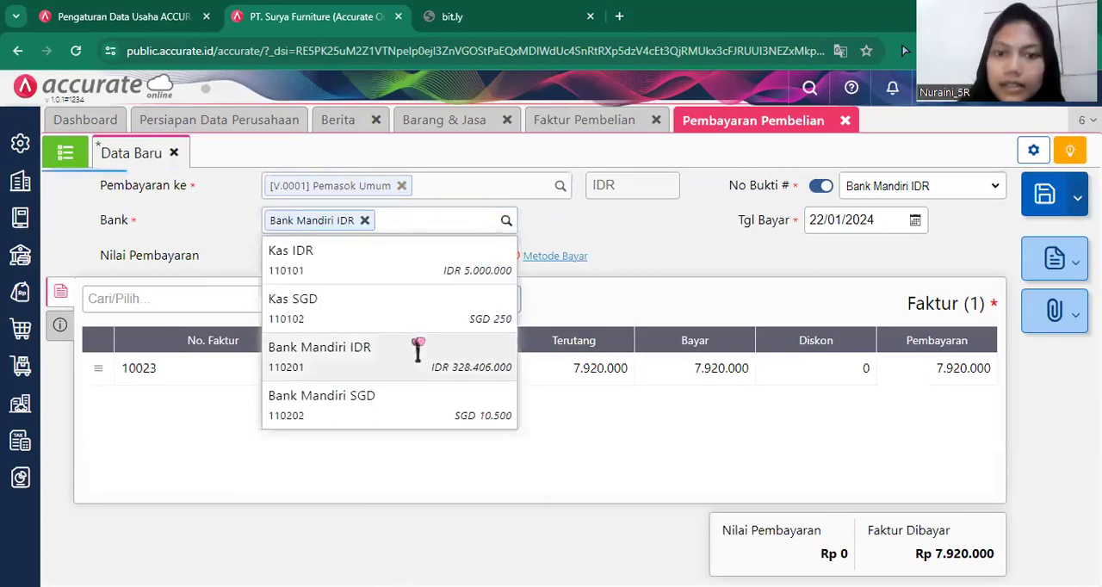
# Set the purchase payment's date (Tgl Bayar) to 28/01/2019.
pyautogui.click(884, 219)
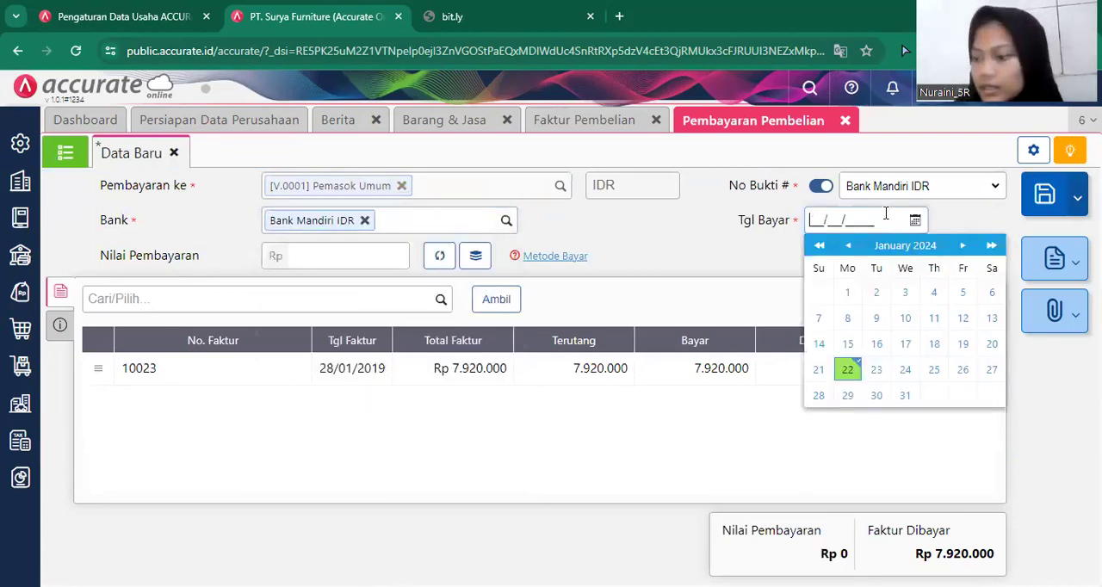
pyautogui.write('28/')
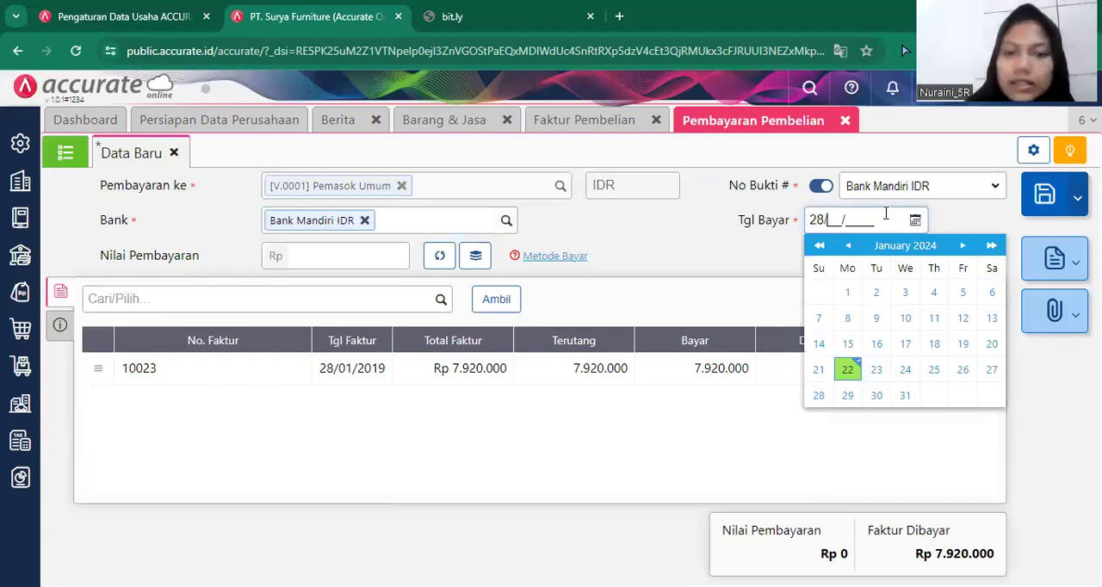
pyautogui.write('01/2019')
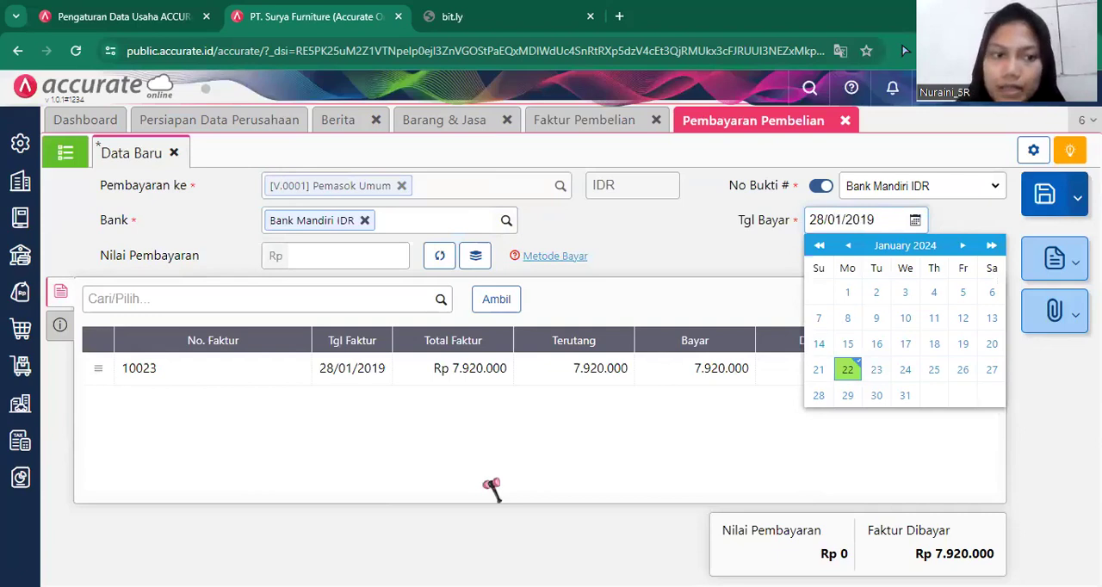
# Check the payment method details and fill Nilai Pembayaran with the invoice's full amount of Rp 7.920.000.
pyautogui.click(50, 330)
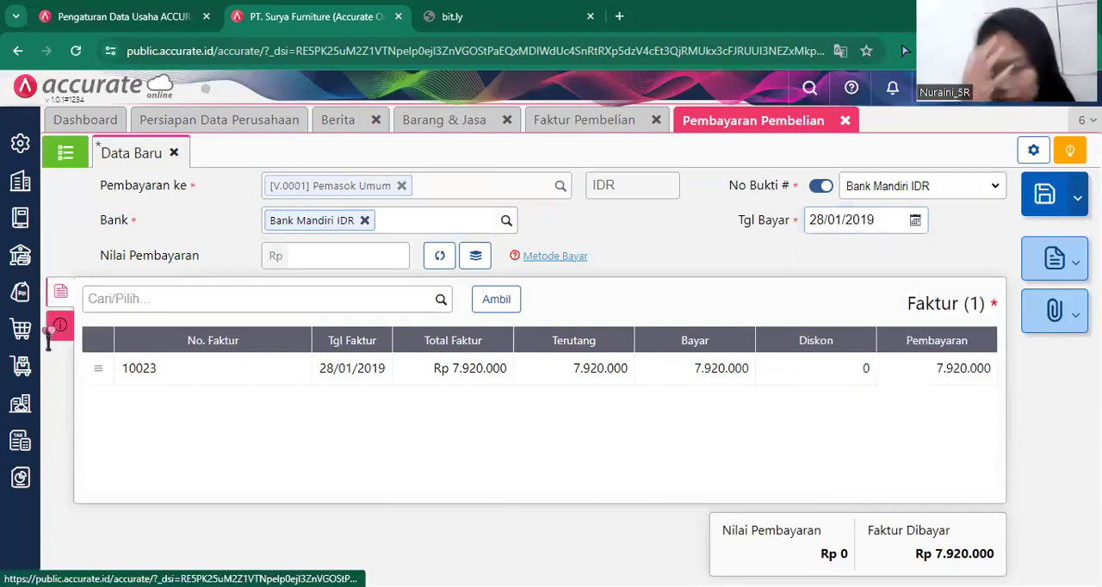
pyautogui.click(49, 334)
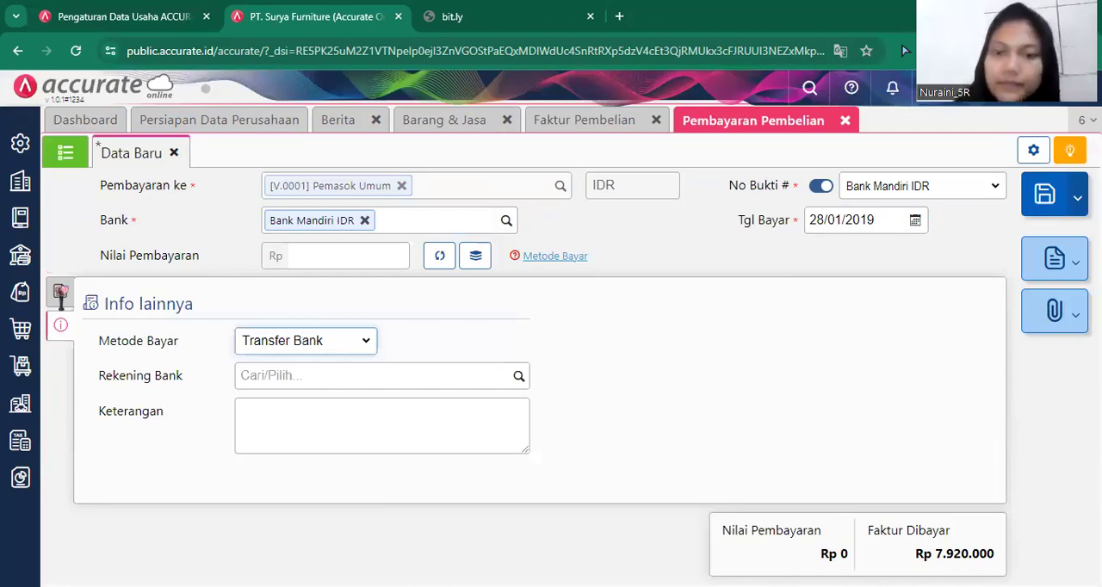
pyautogui.click(60, 293)
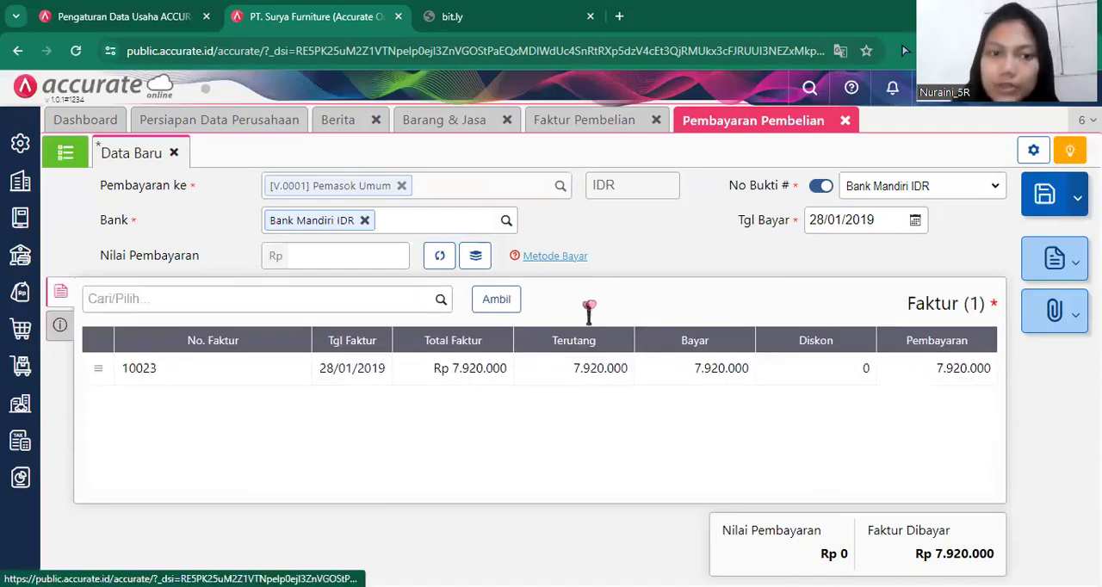
pyautogui.click(439, 258)
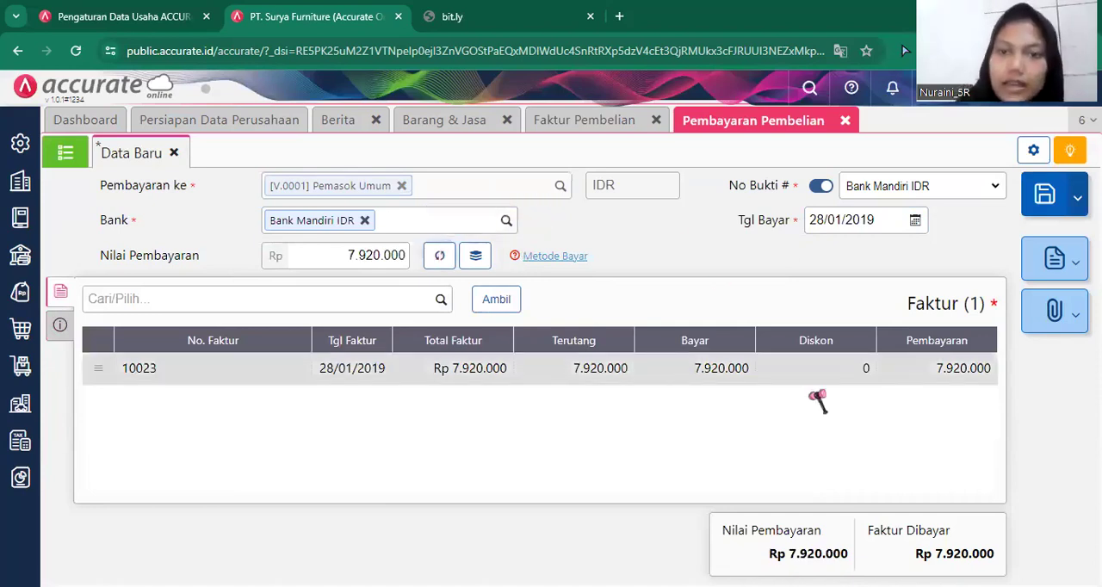